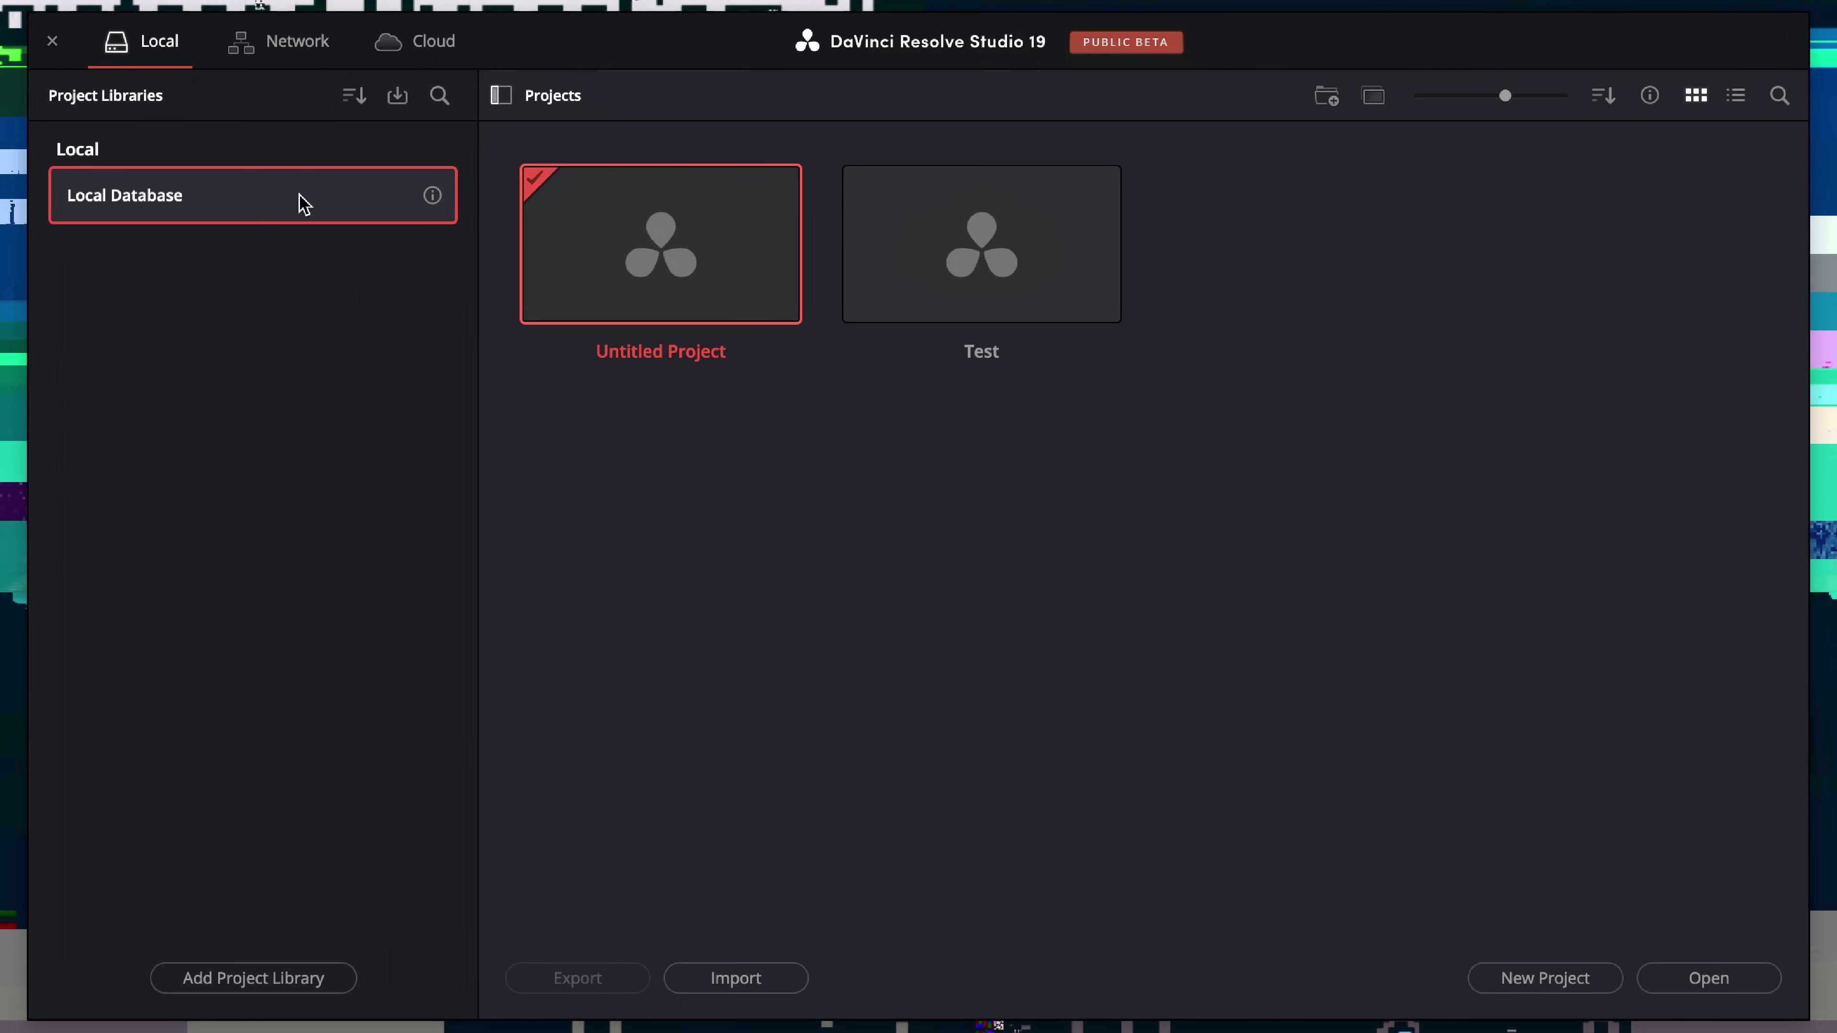
Browse the projects stored in the Blackmagic Cloud library, and return to the local project library.
click(418, 52)
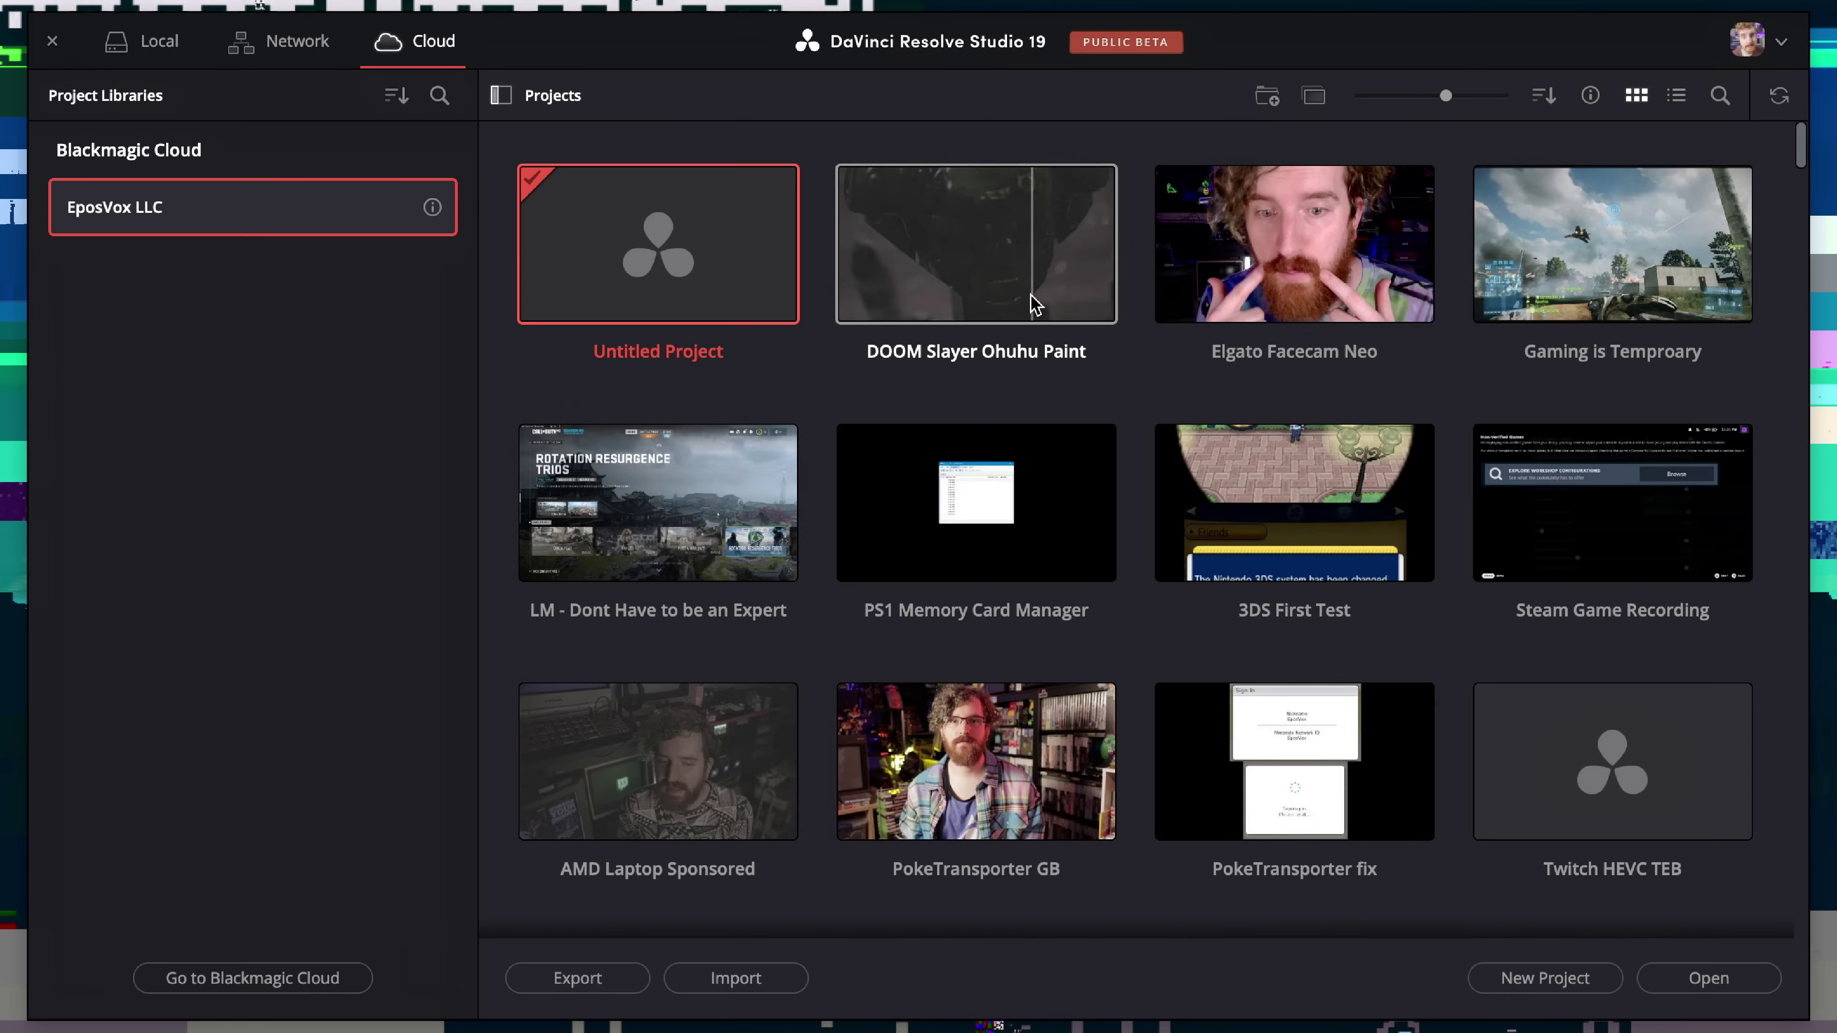
scroll(1143, 628, down, 10)
scroll(1139, 623, down, 10)
scroll(1128, 615, up, 15)
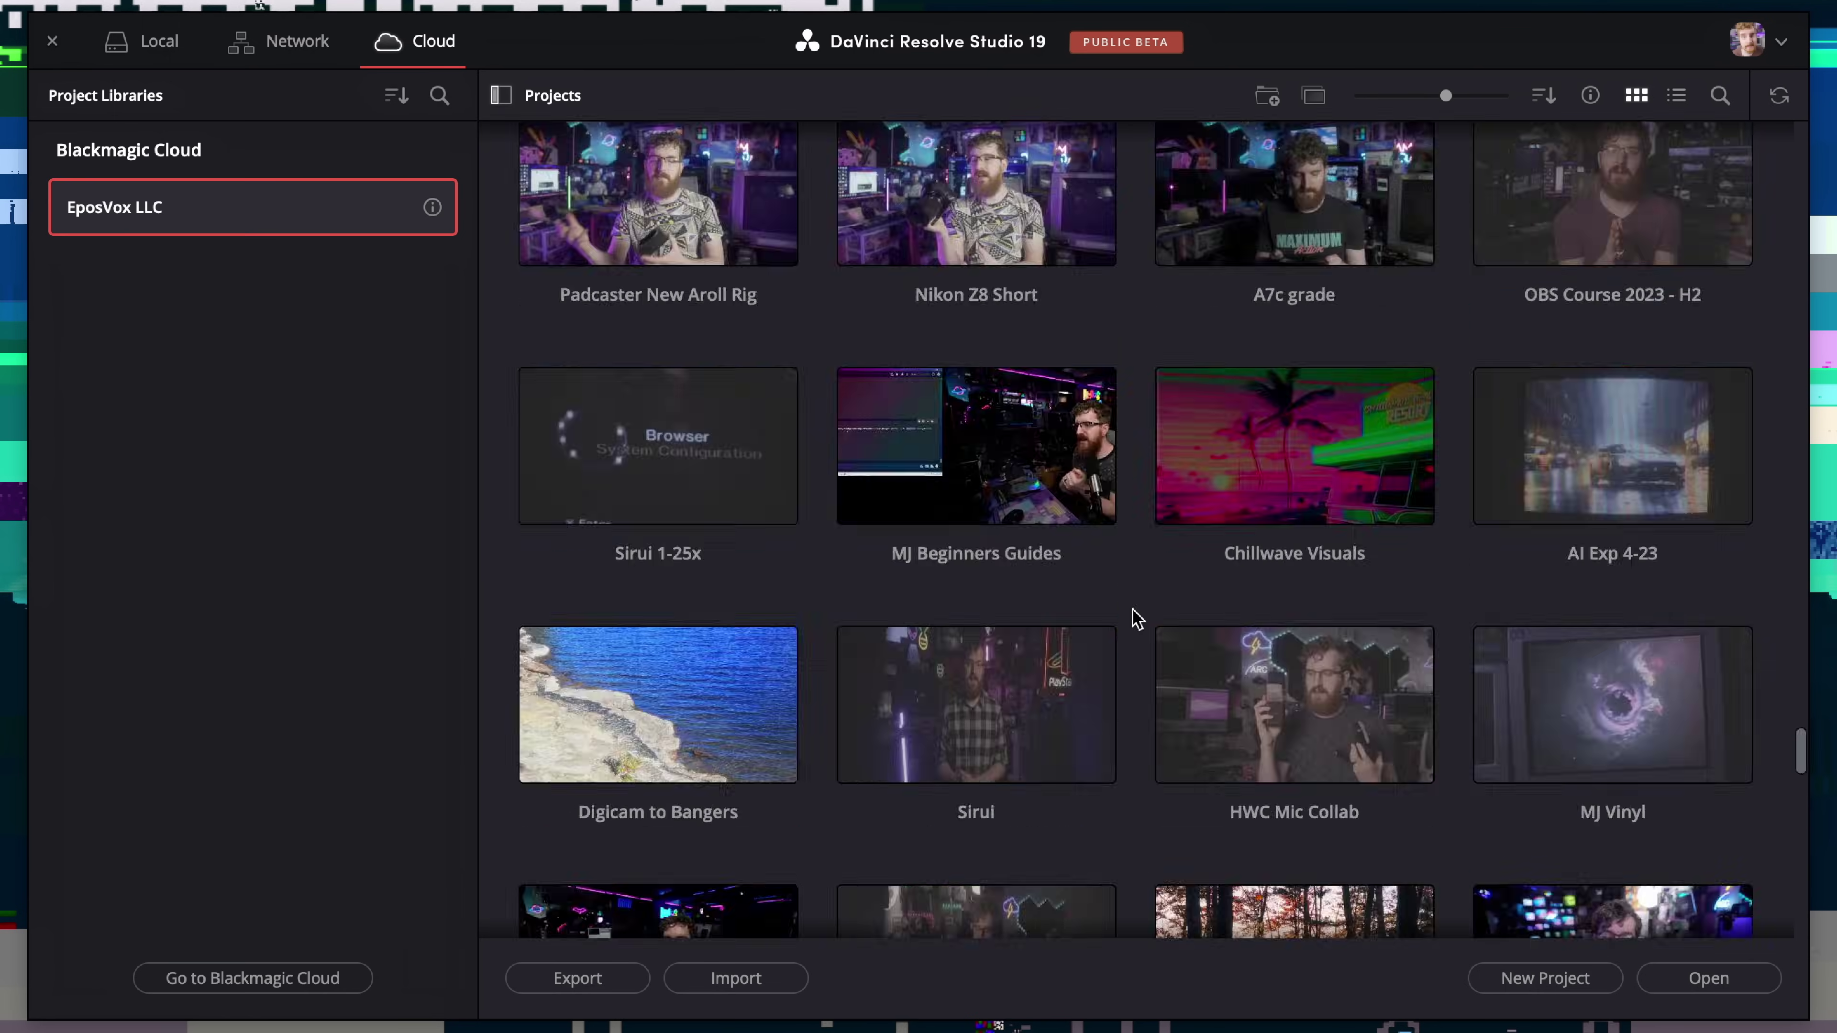
scroll(1114, 604, up, 10)
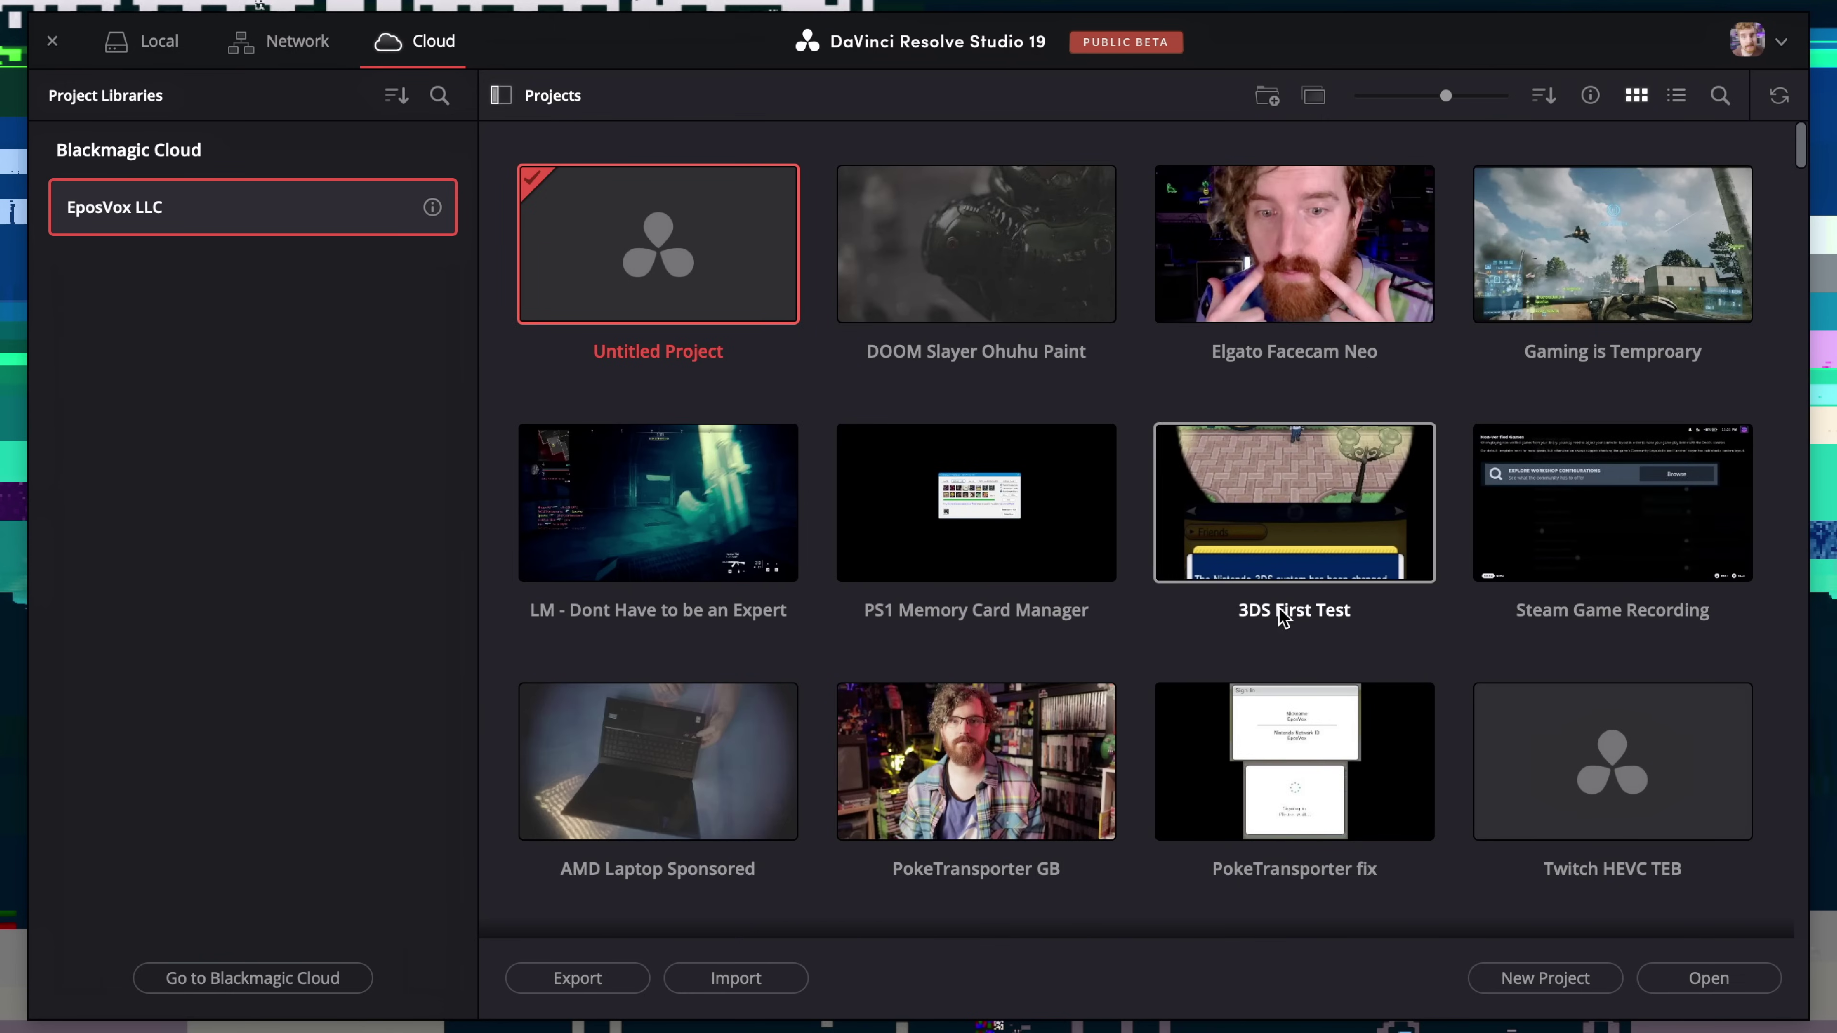
scroll(1288, 616, down, 10)
scroll(1034, 644, up, 10)
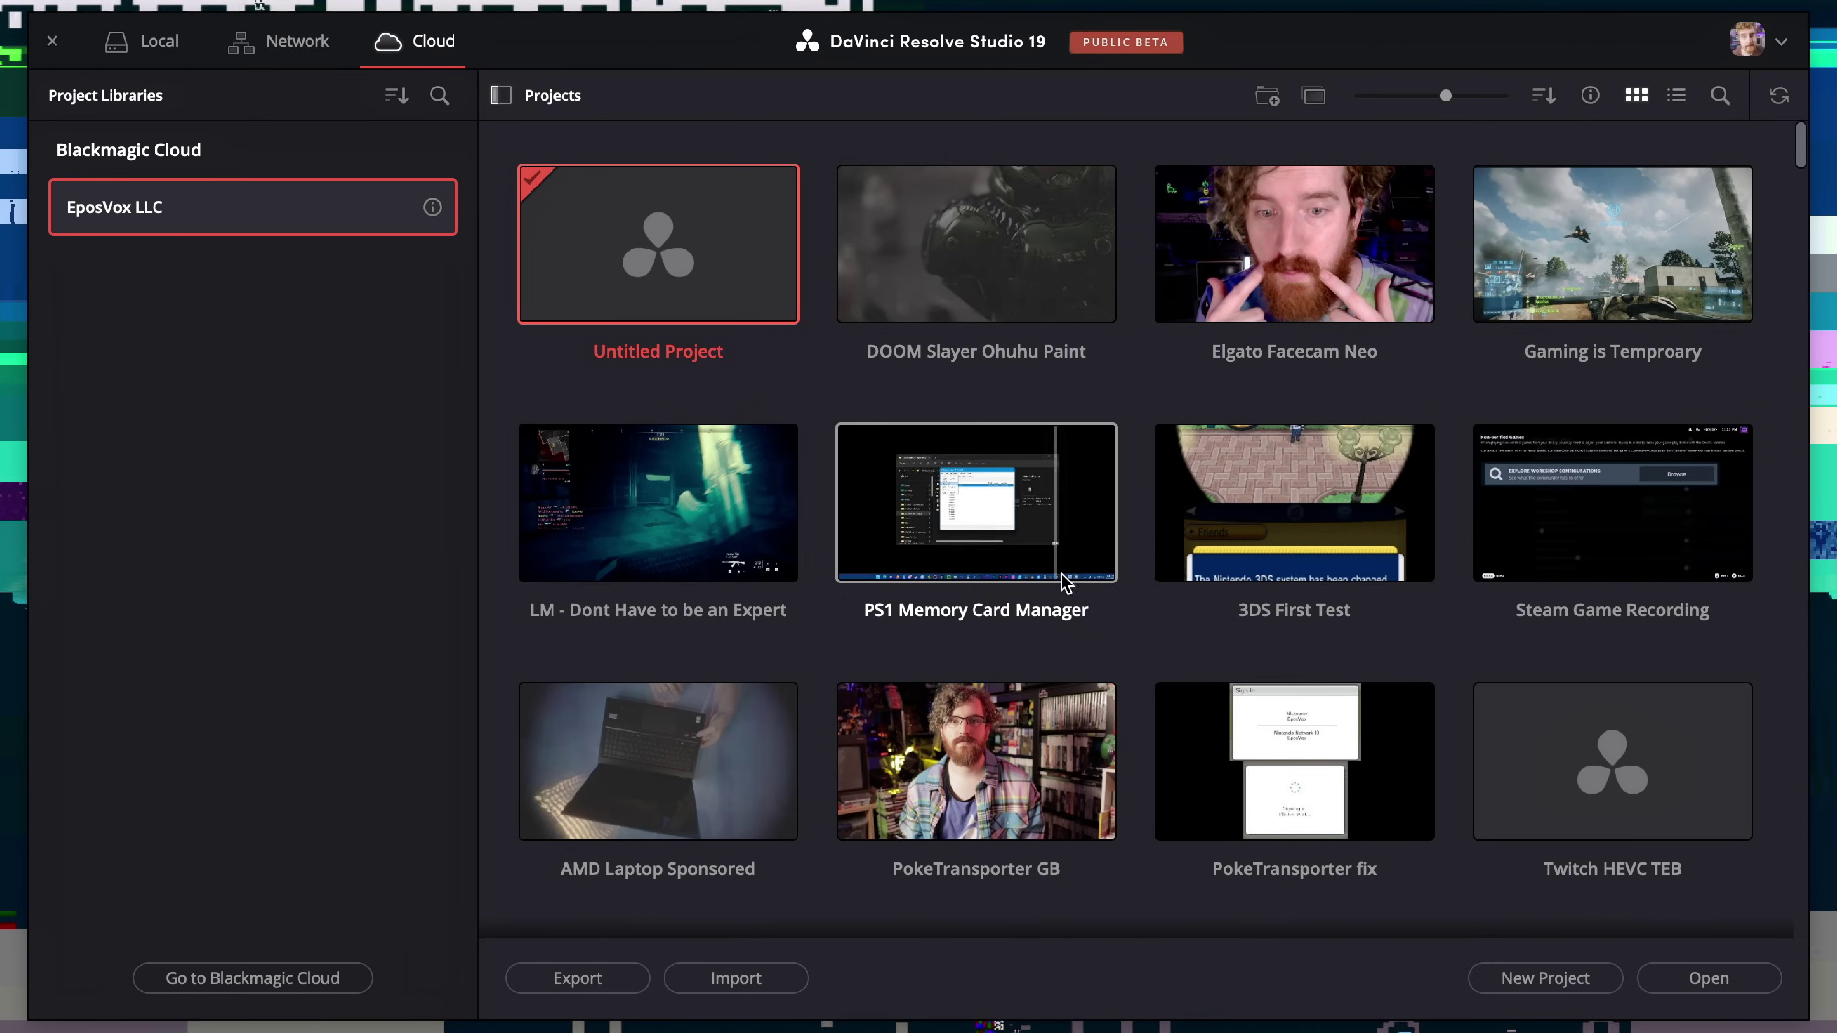
click(156, 45)
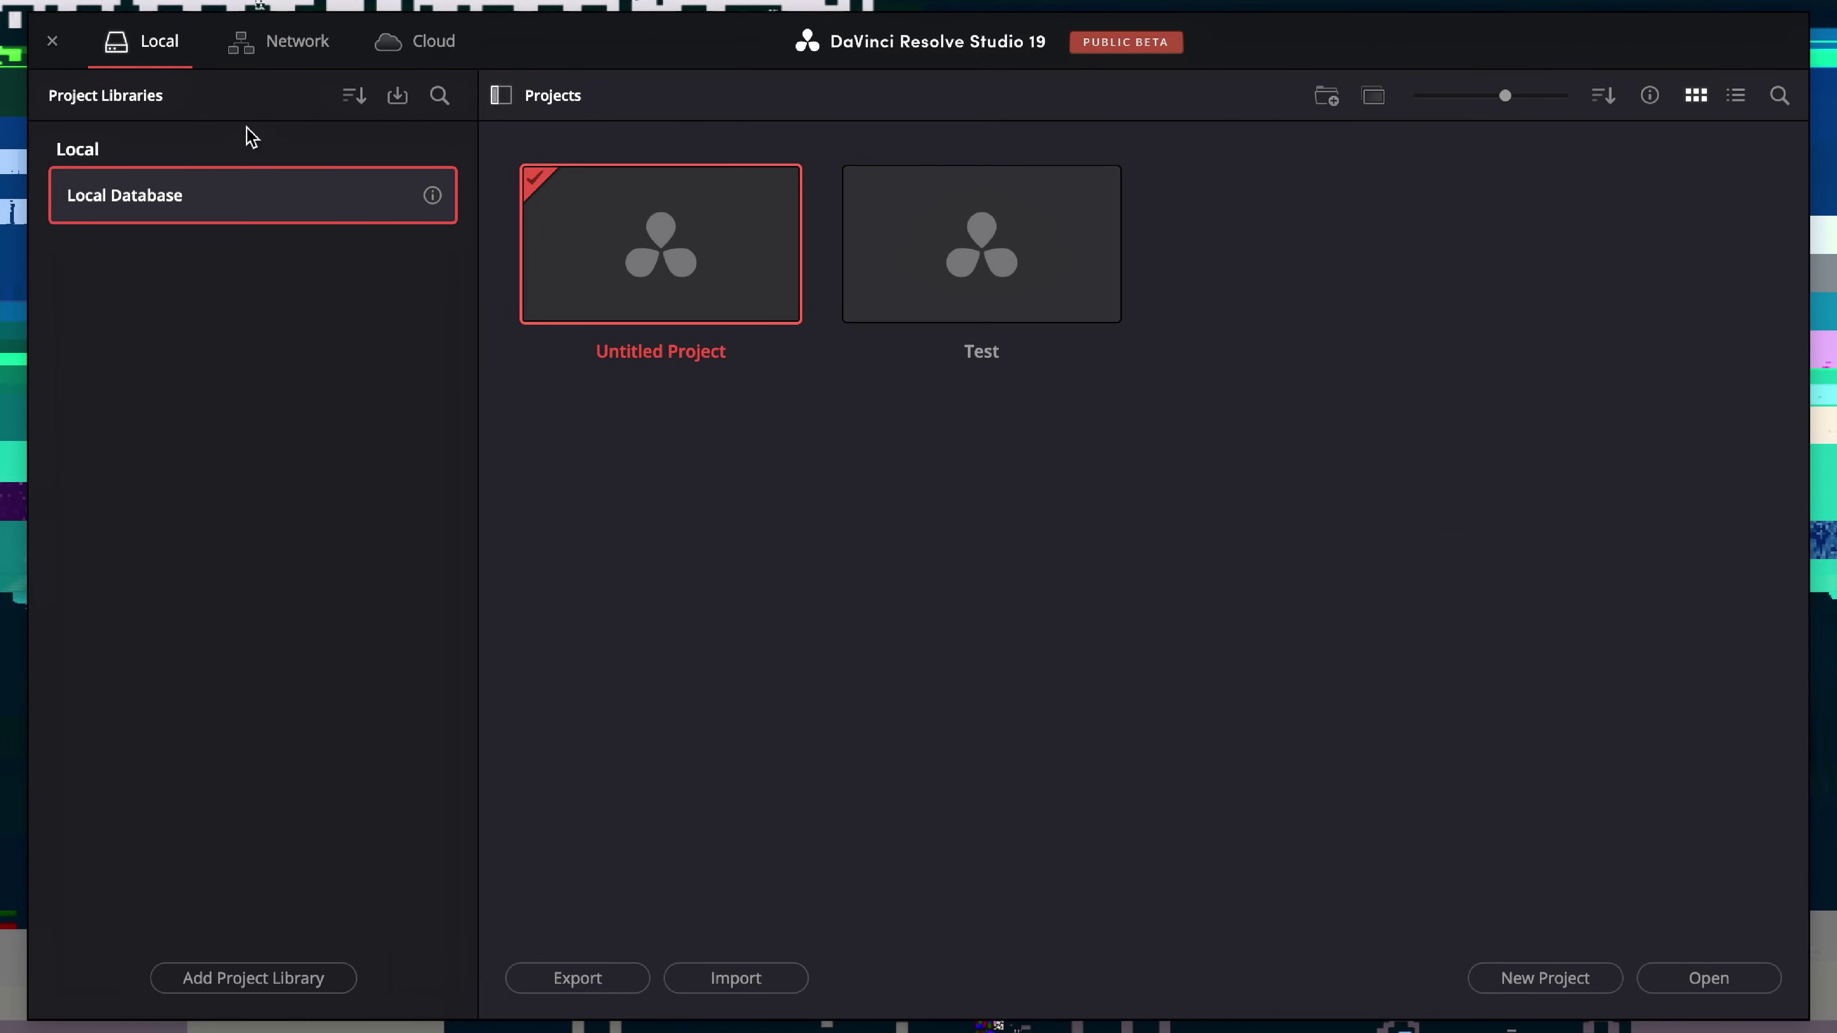
right_click(1004, 245)
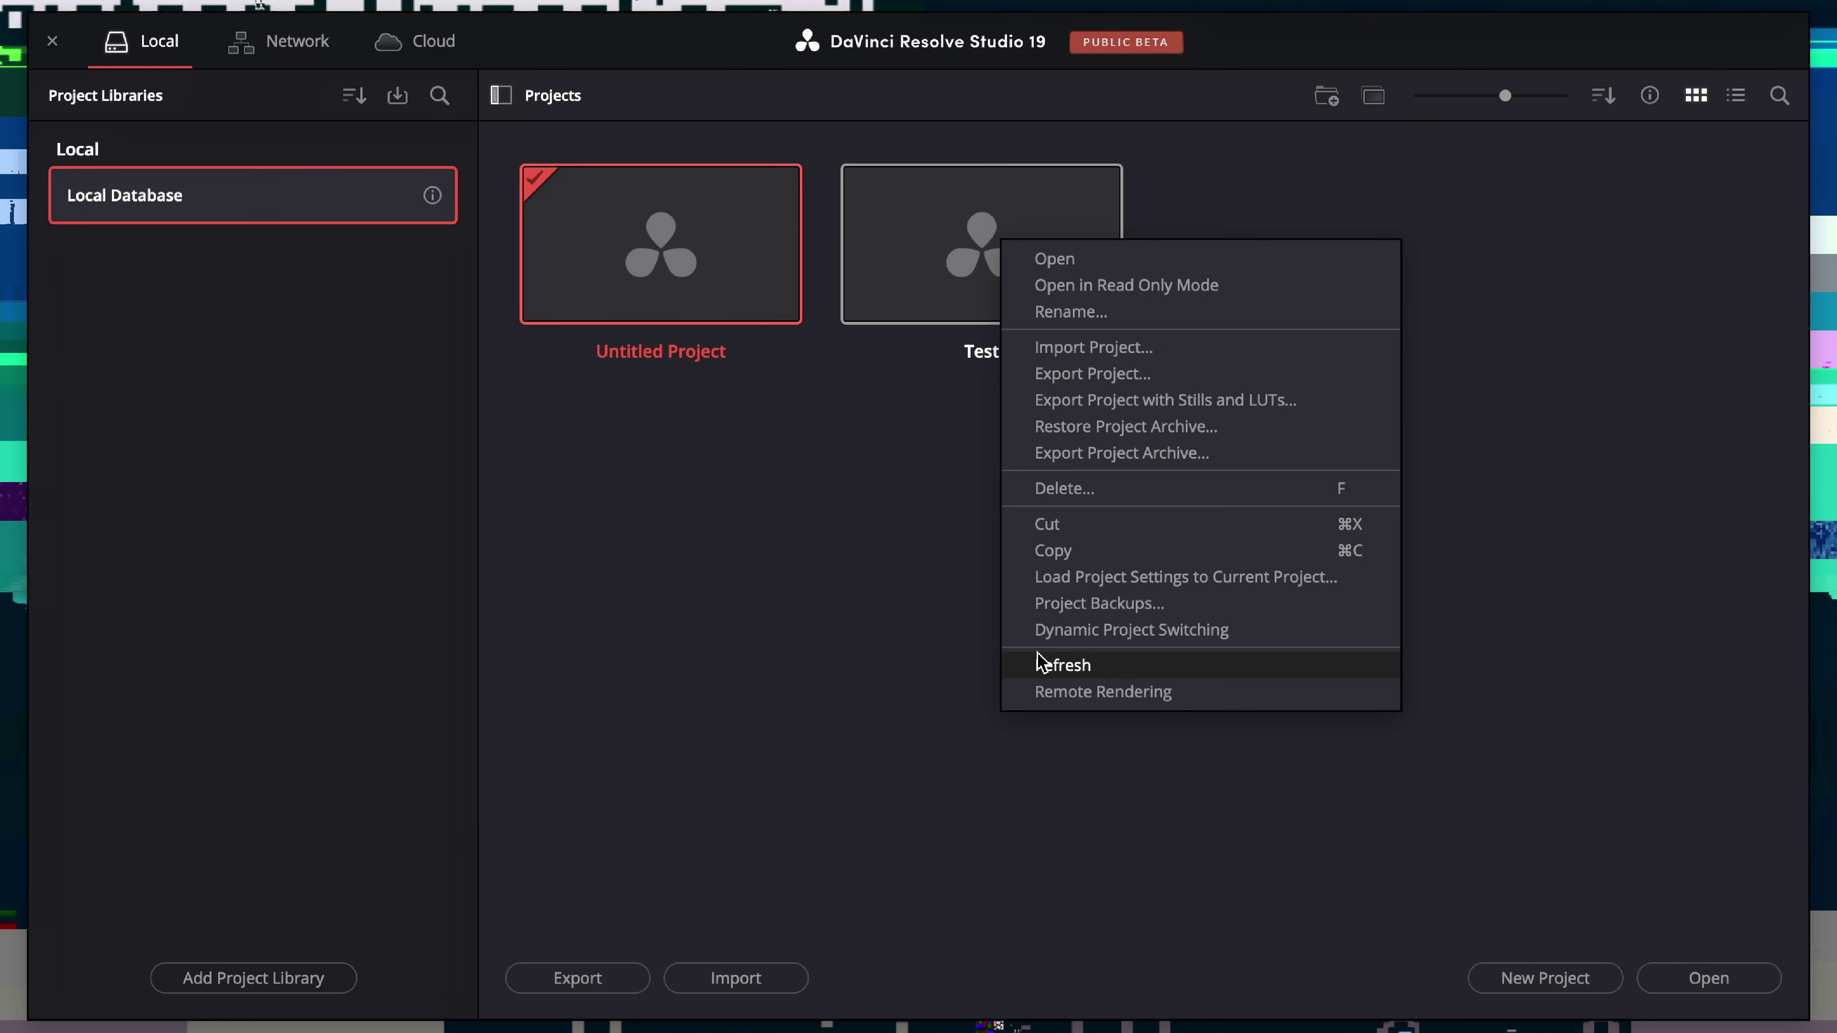
click(896, 518)
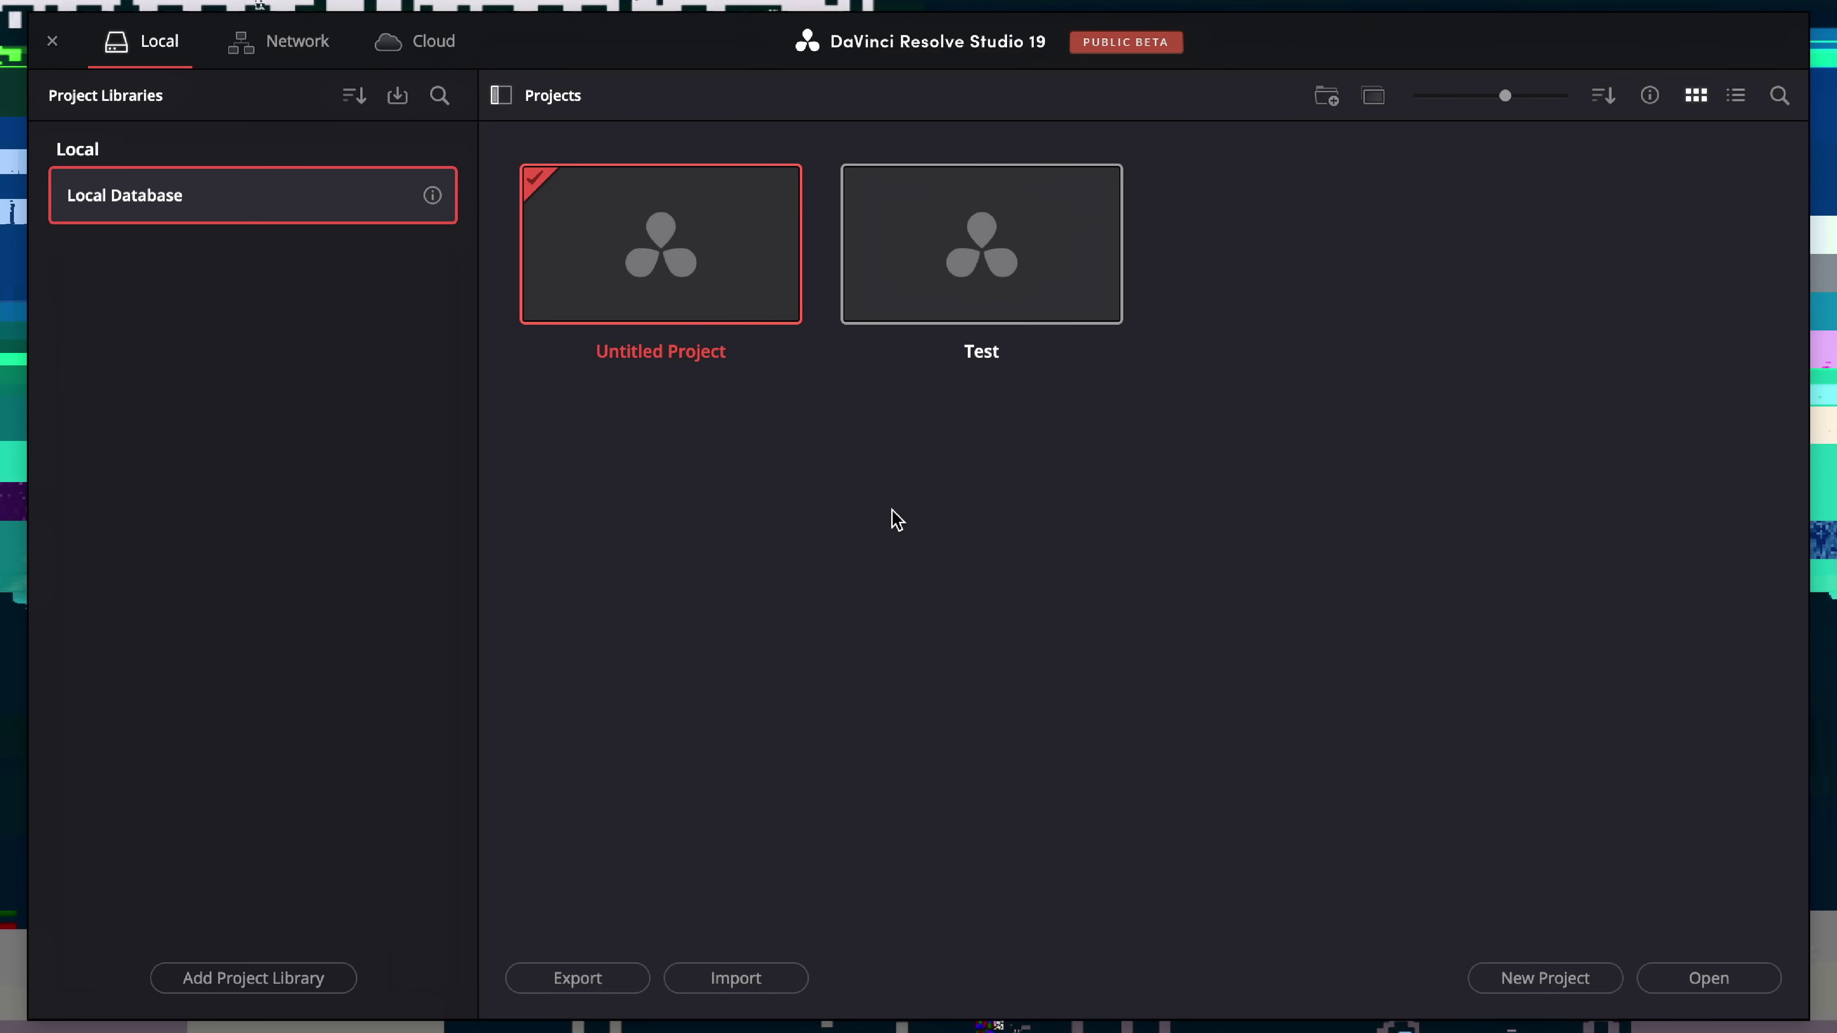
right_click(854, 496)
click(787, 488)
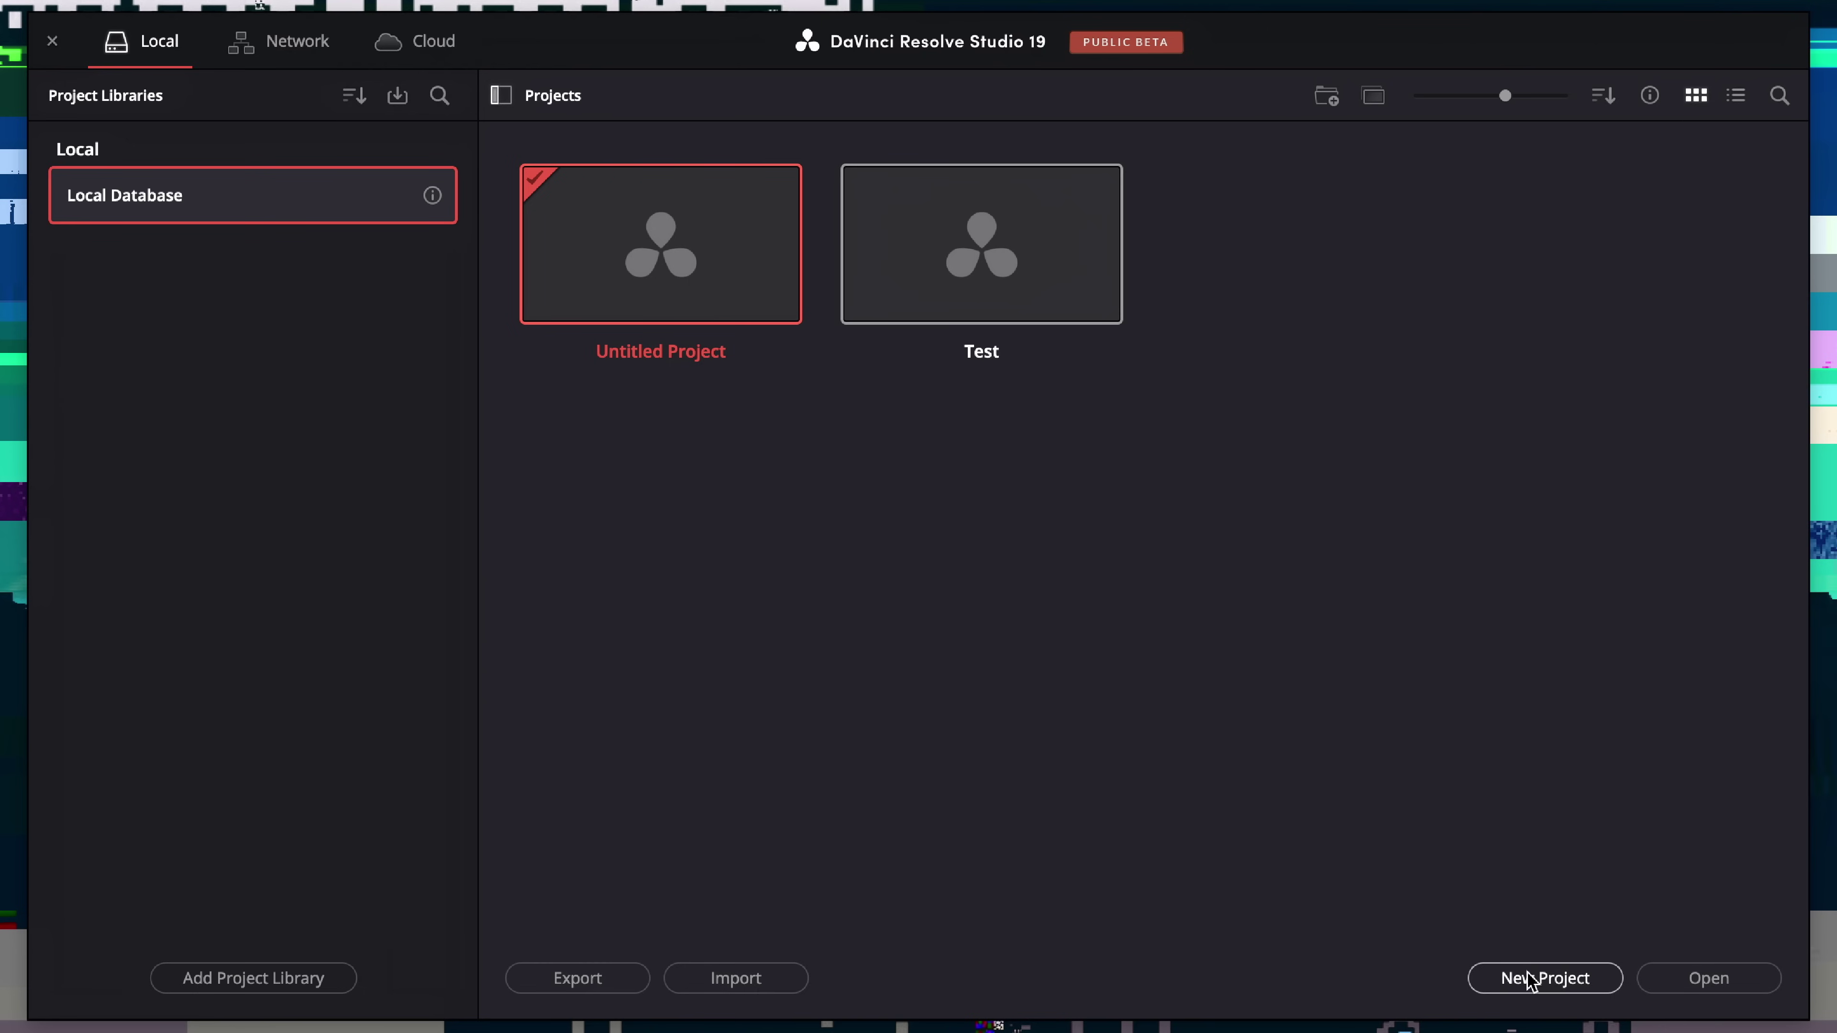
Create a project folder named Tutorials in the local database.
right_click(693, 432)
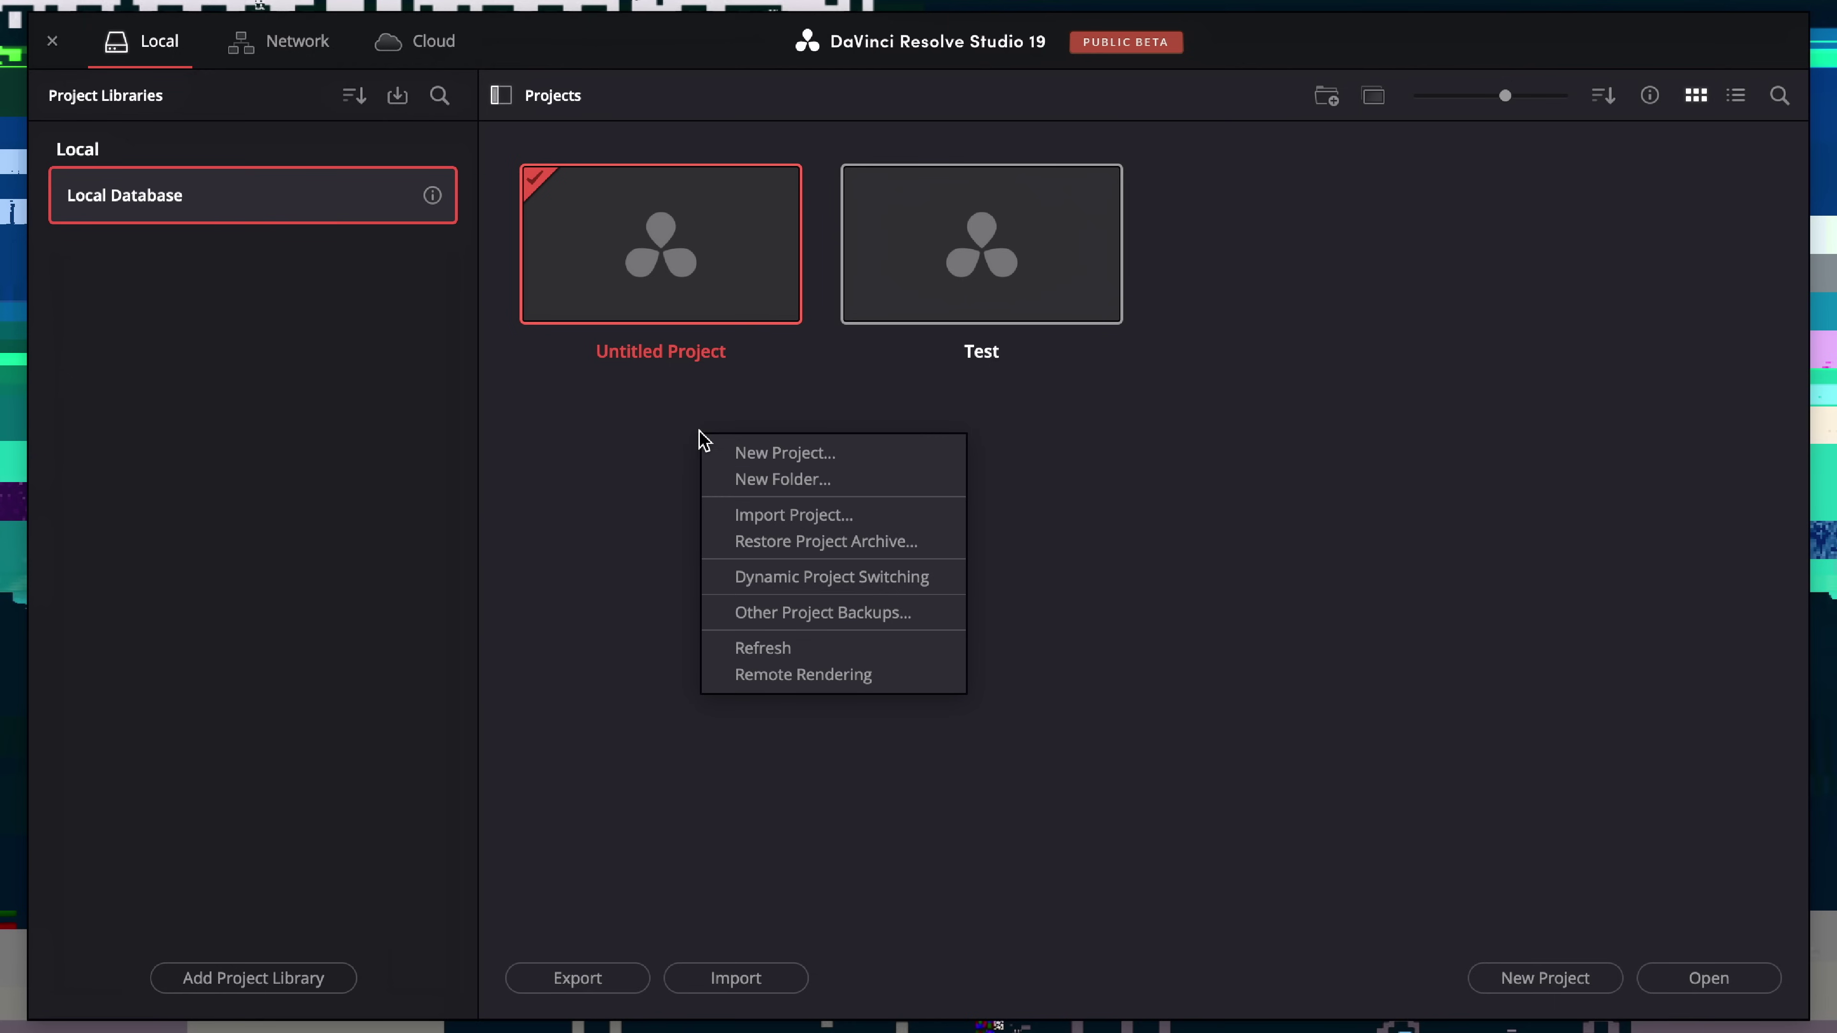
click(808, 484)
text(T)
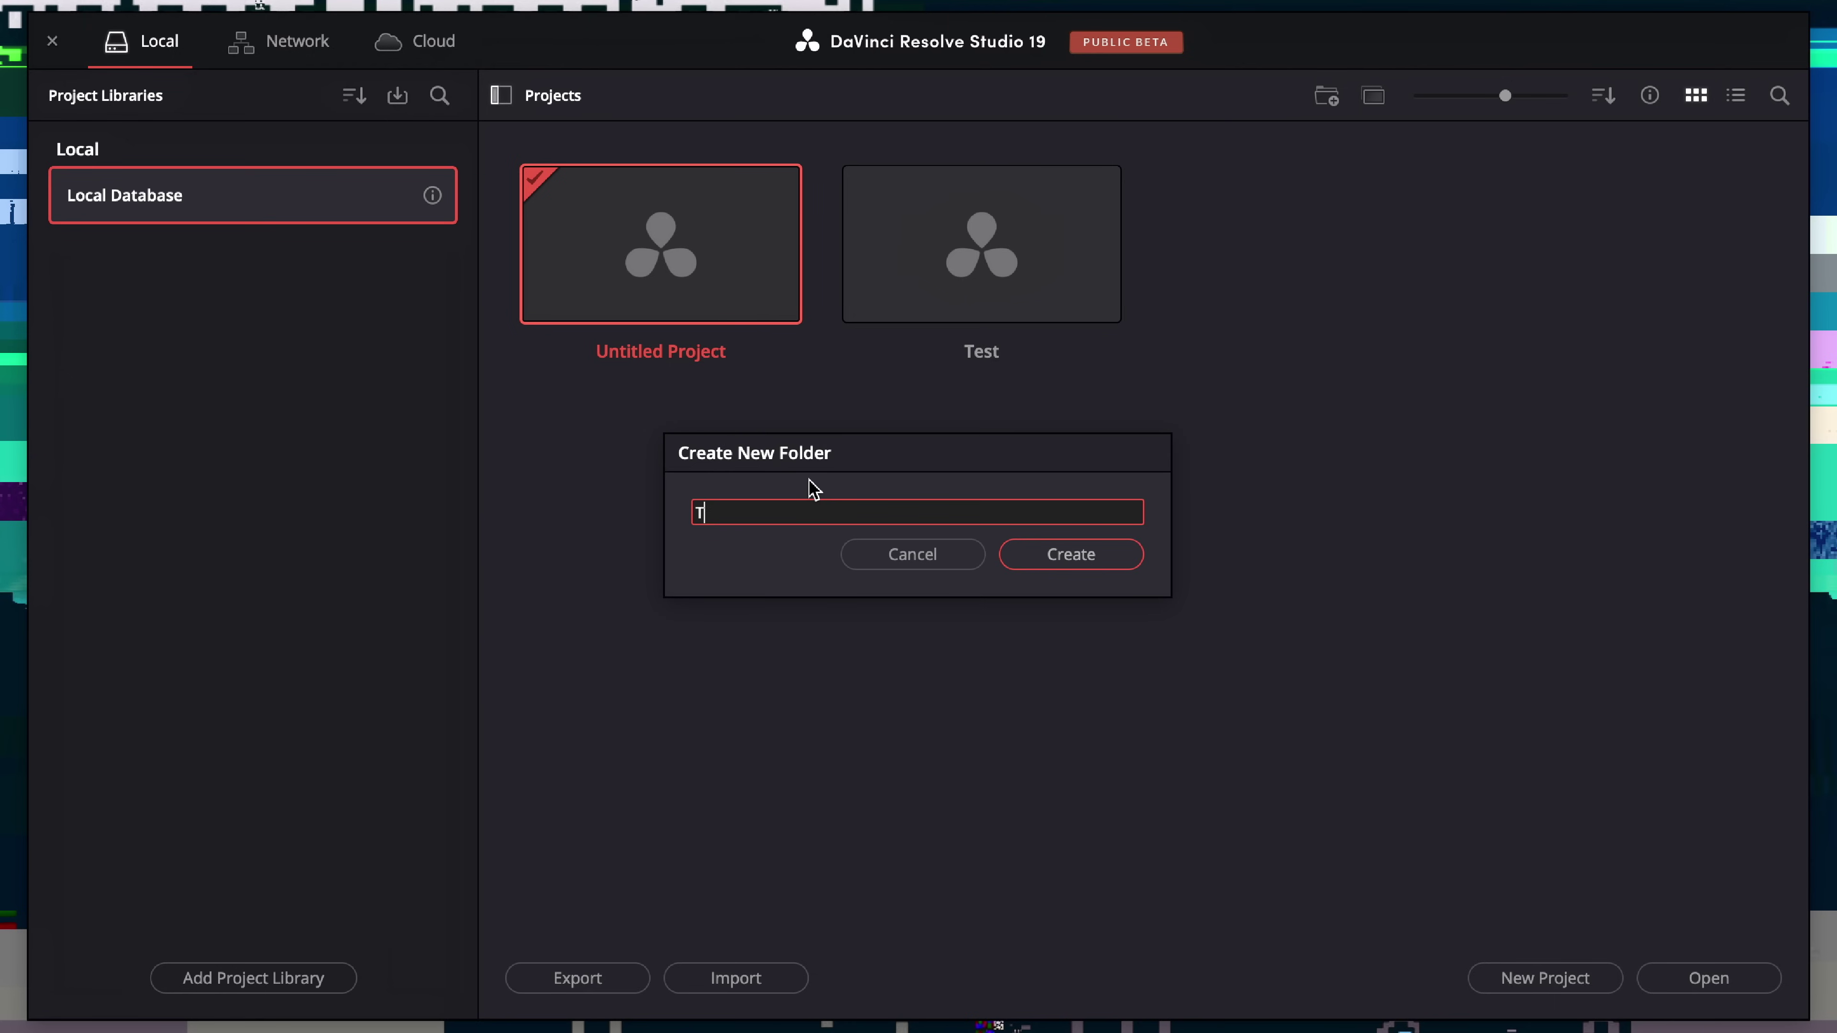
text(utotiials)
key(Return)
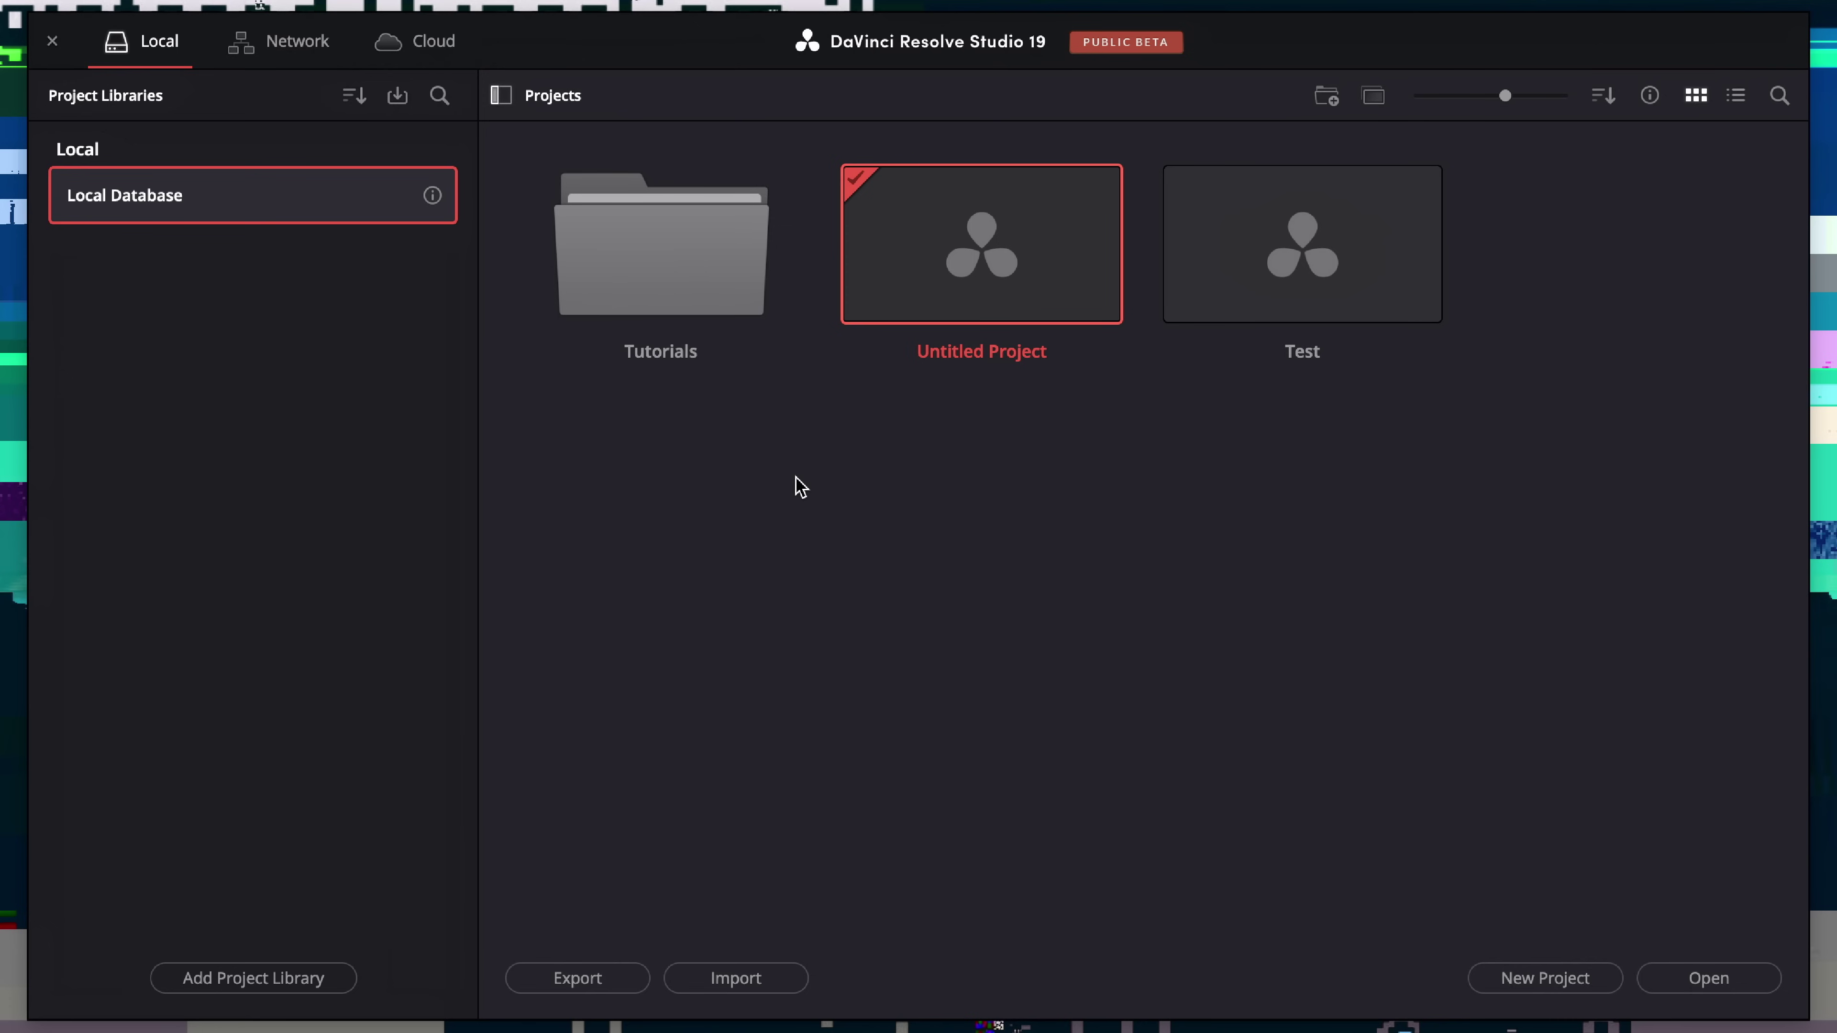
Create a project named "Tutorial 1 - Basic Video" inside the Tutorials folder.
double_click(677, 297)
right_click(676, 297)
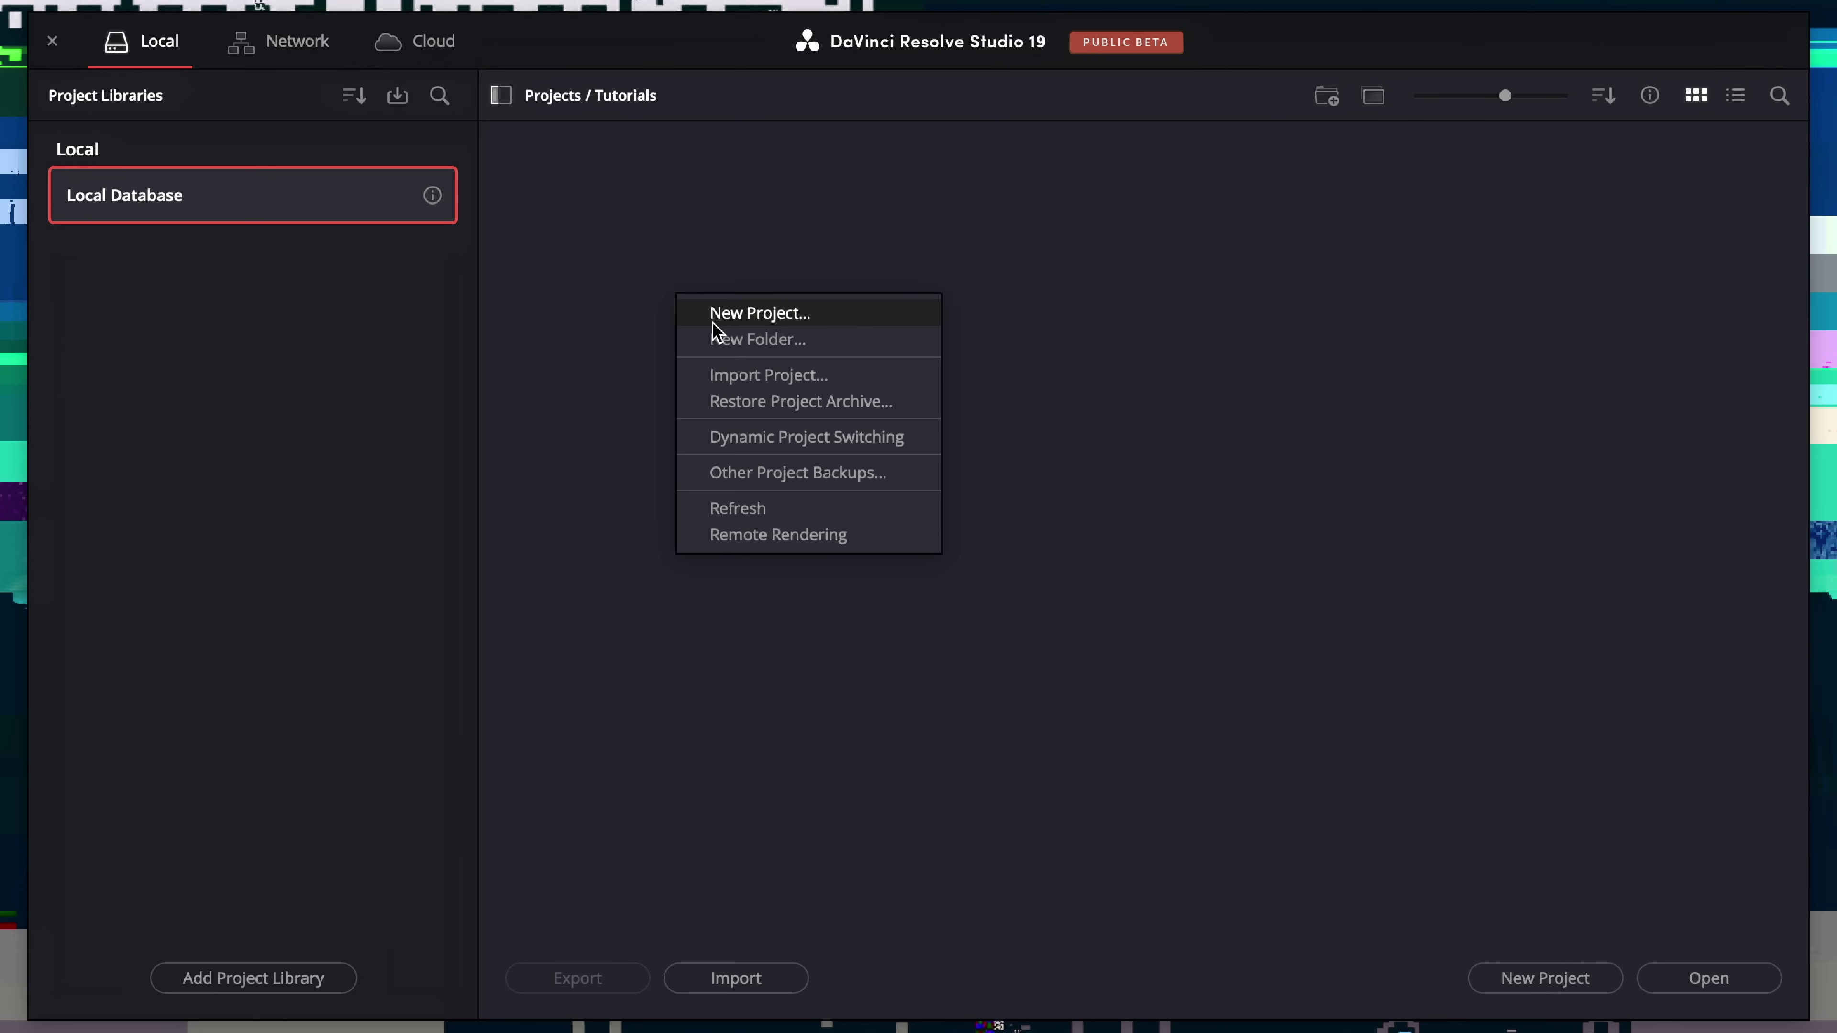
click(716, 310)
text(Tuto)
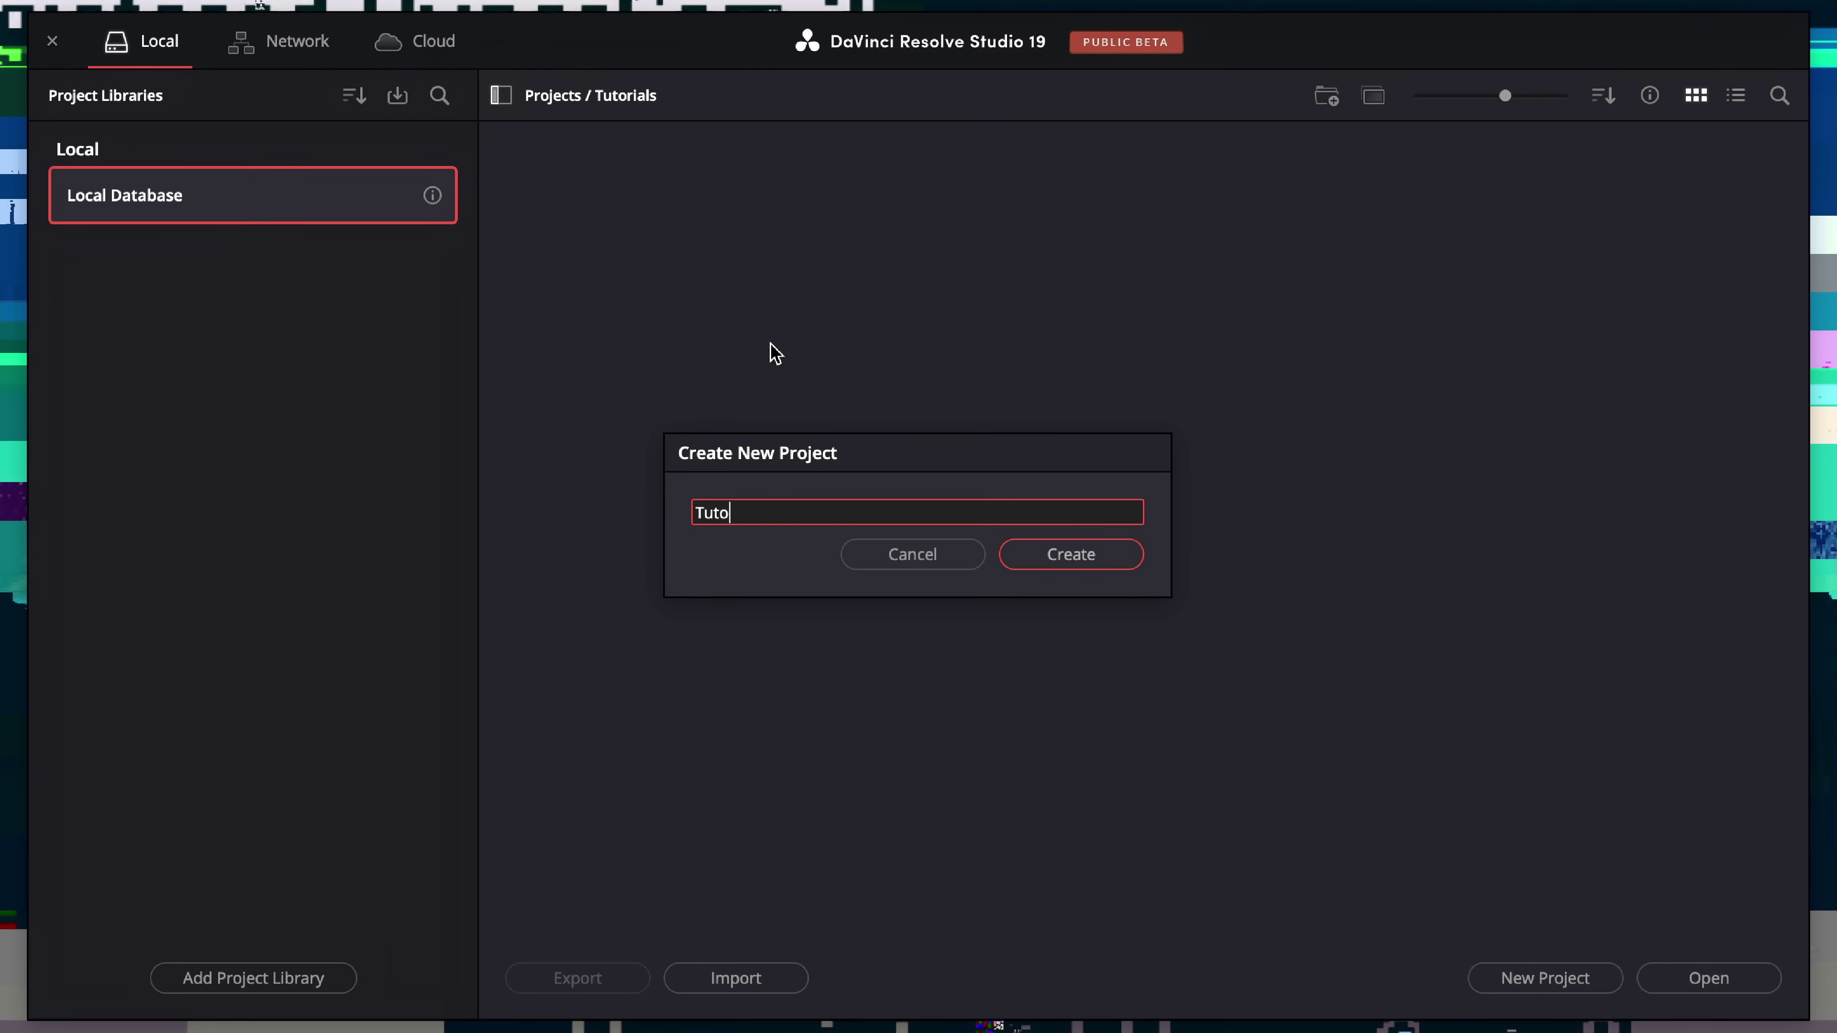
text(rial 1 - Basi)
key(BackSpace)
key(BackSpace)
key(BackSpace)
text(asic Video)
key(Return)
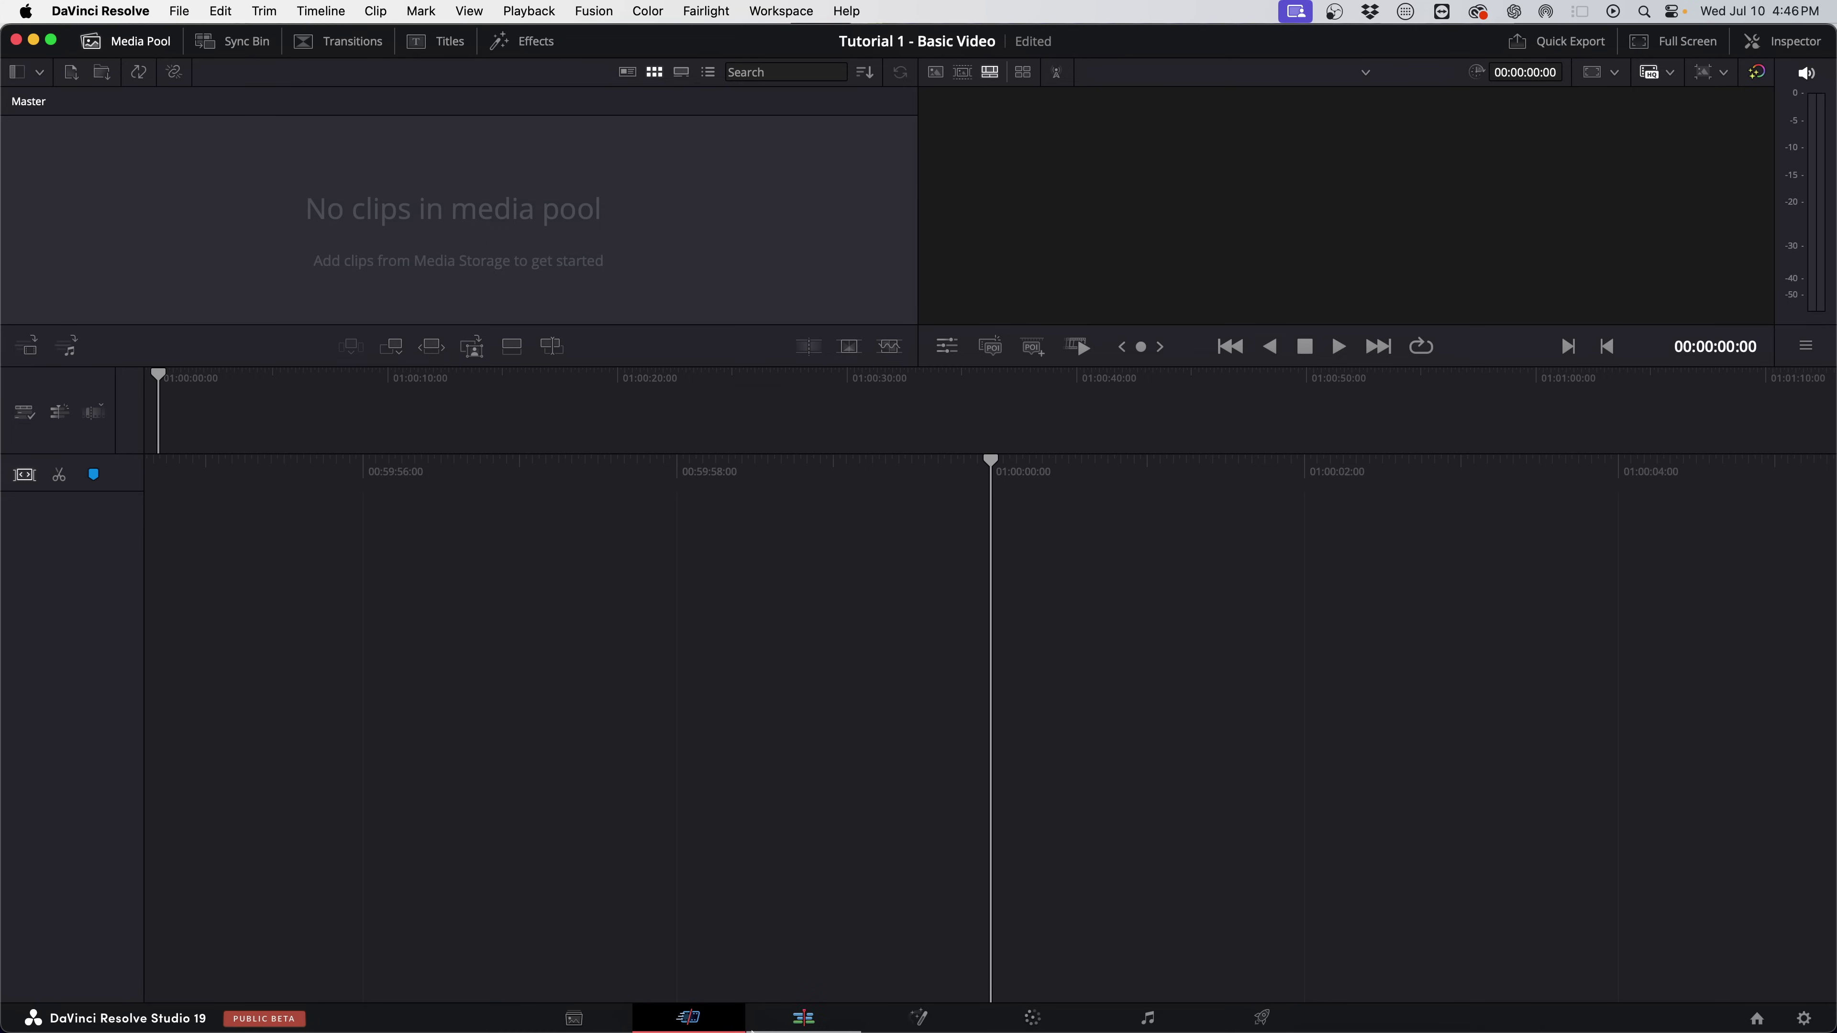
Show both icons and labels for the page navigation.
right_click(745, 1017)
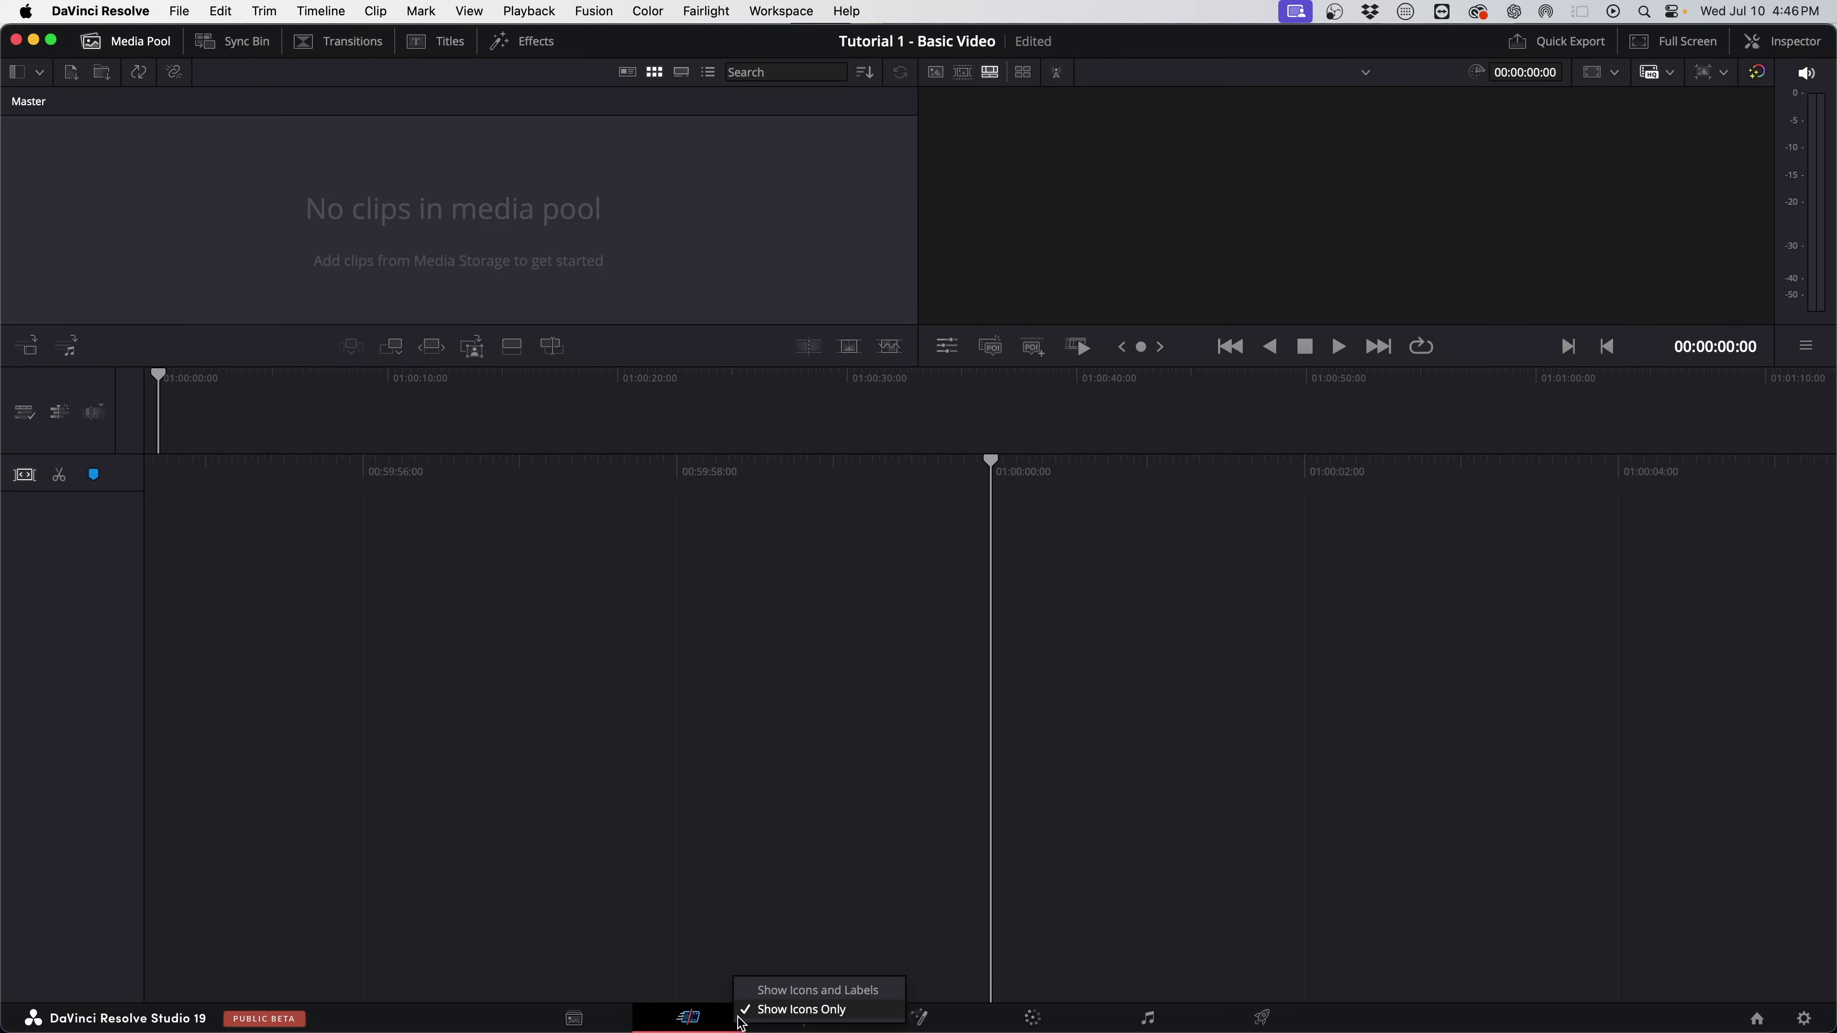
click(759, 990)
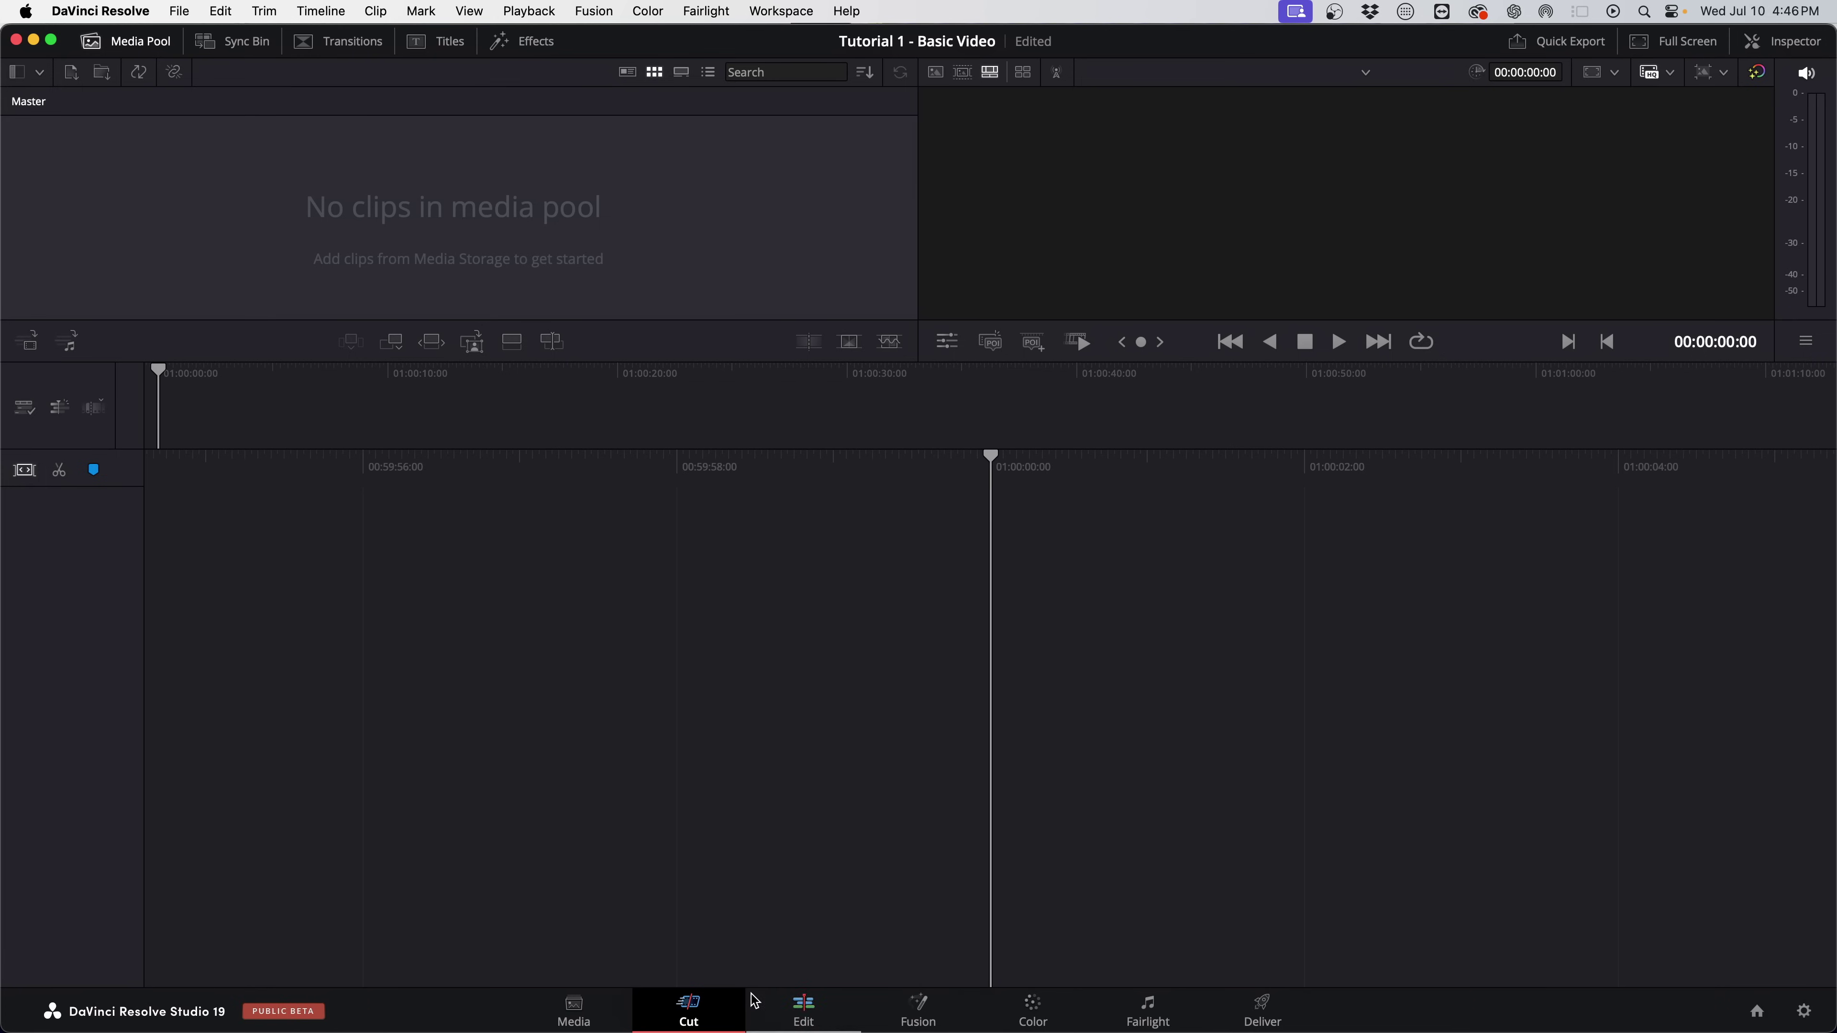
Make the window full screen and enlarge the media pool and viewer area at the timeline's expense.
click(51, 39)
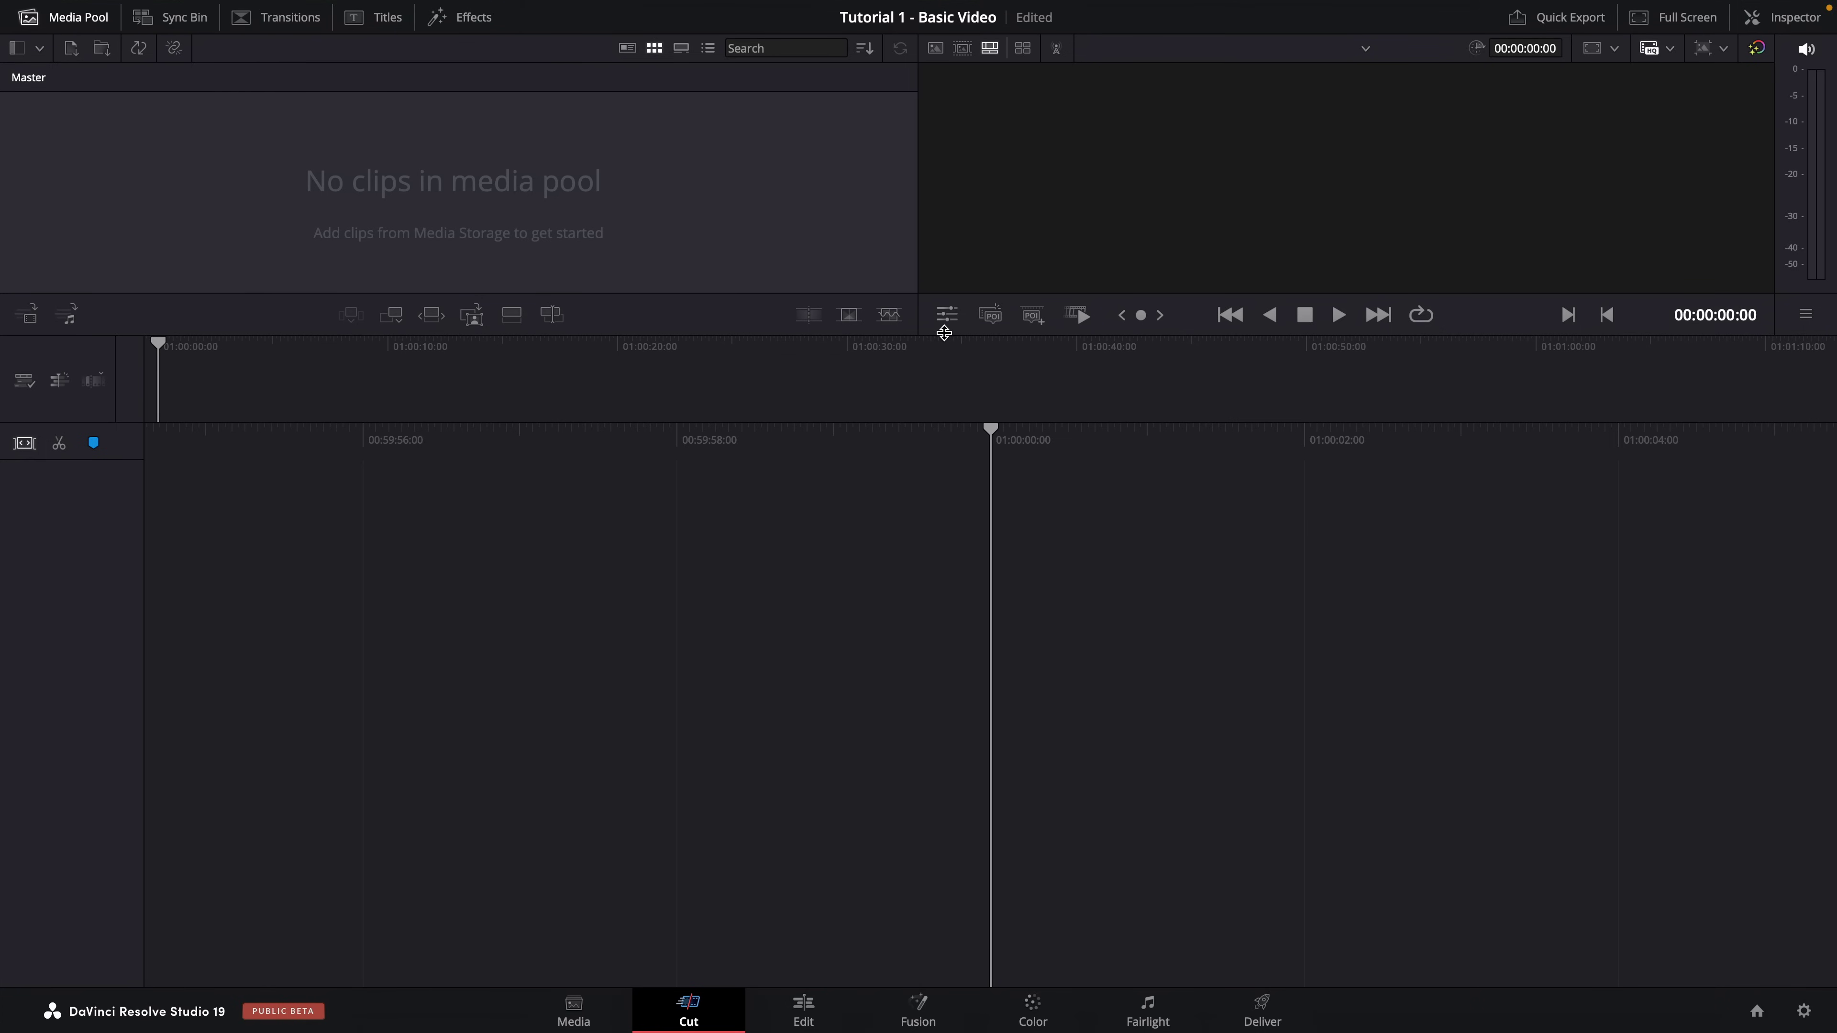
drag(945, 334, 907, 492)
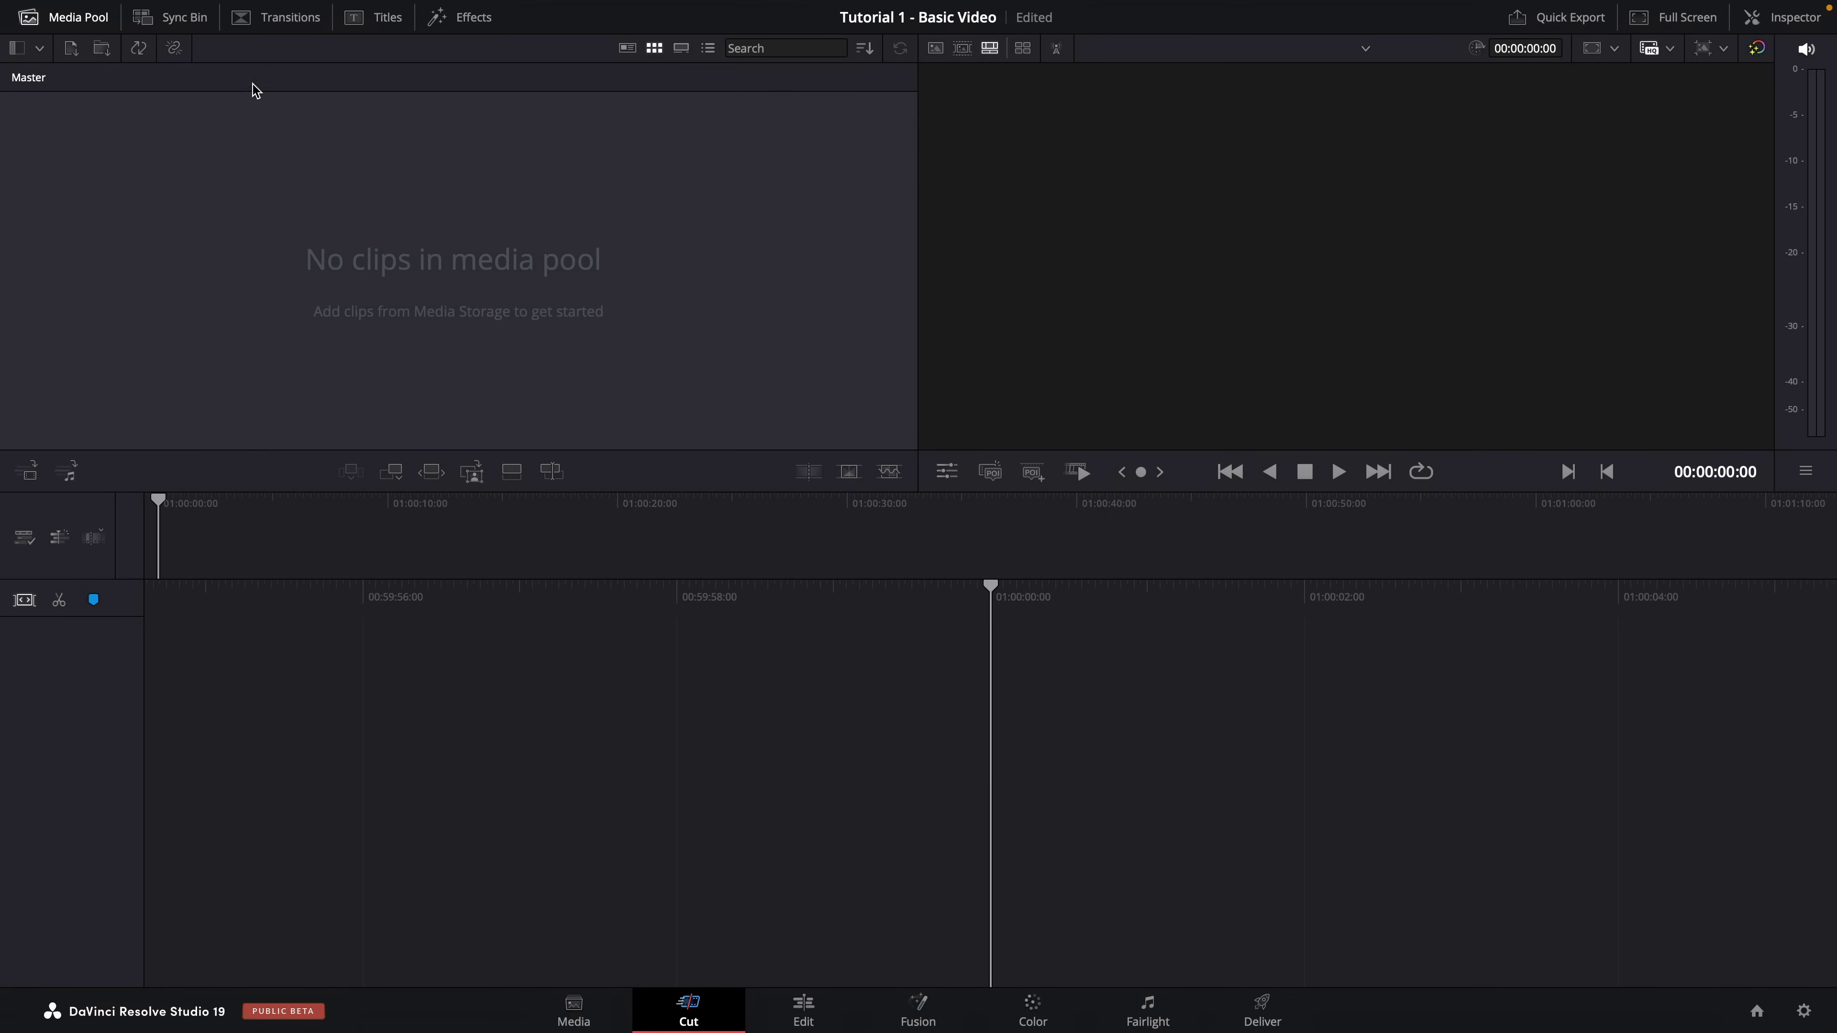
click(179, 11)
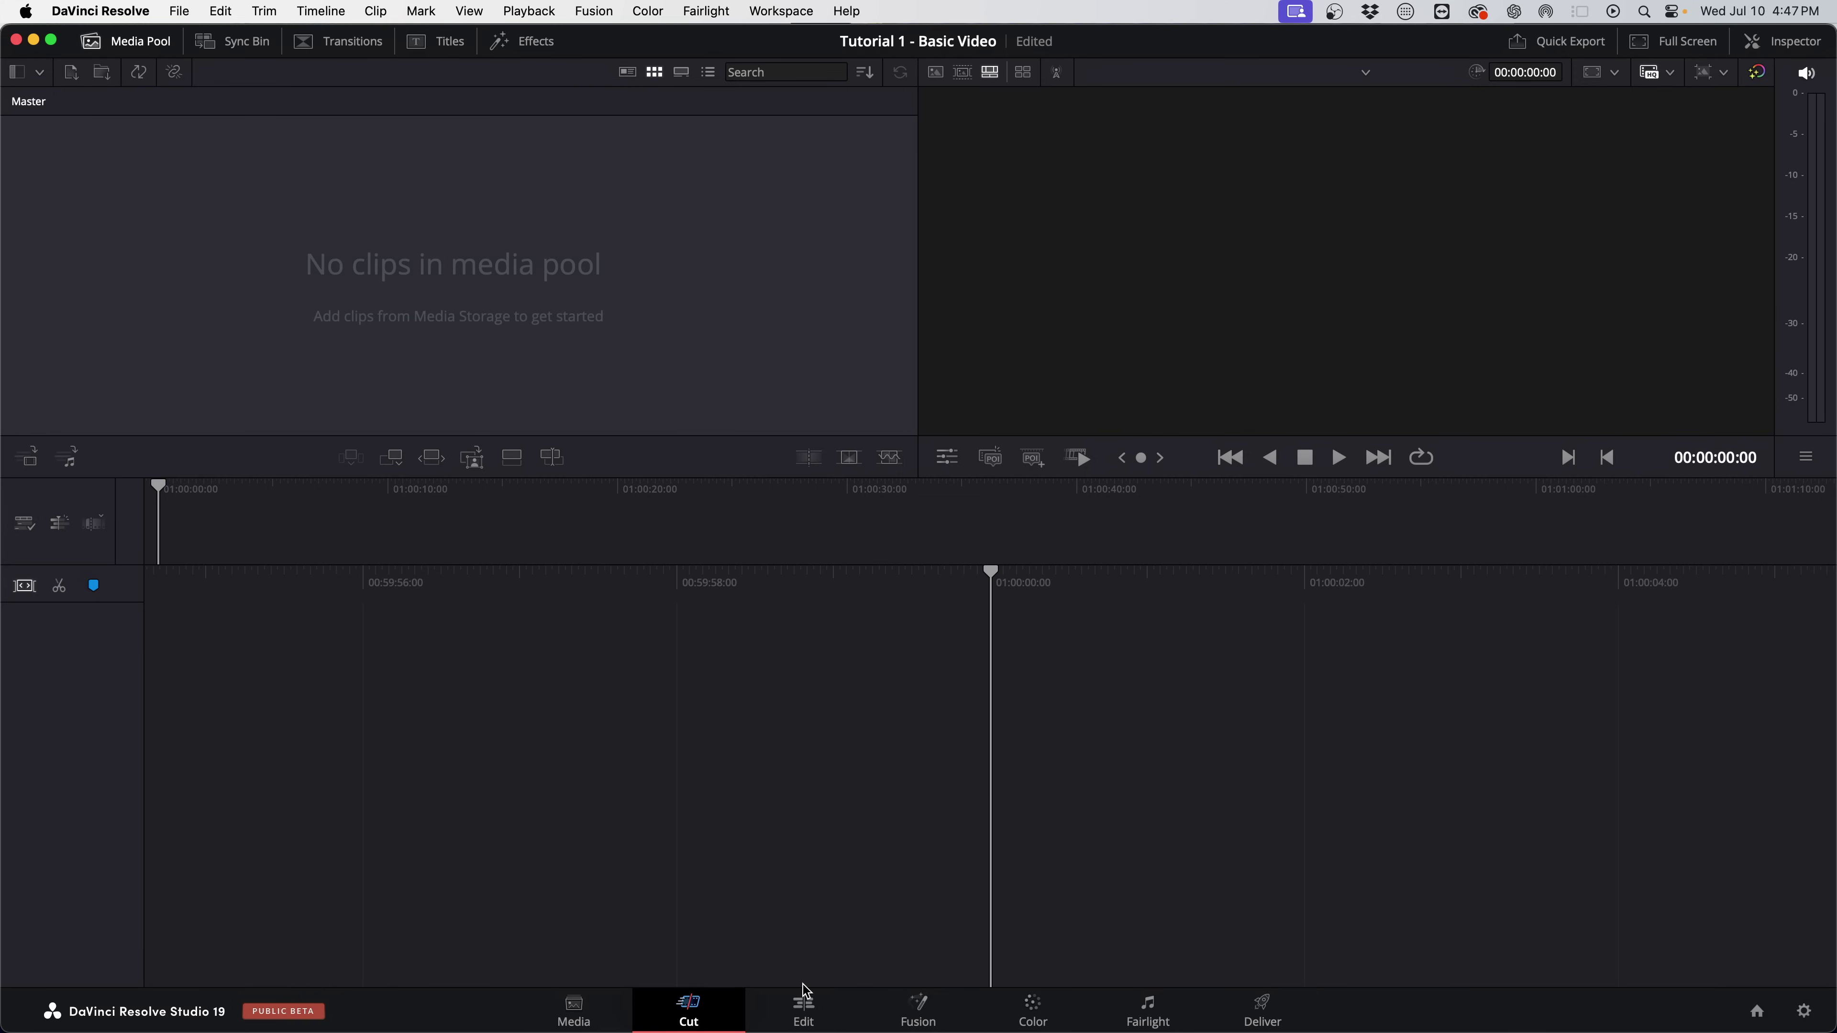
Switch to the Media page and open the 3DS first test folder under Video Projects in the media storage.
click(587, 1002)
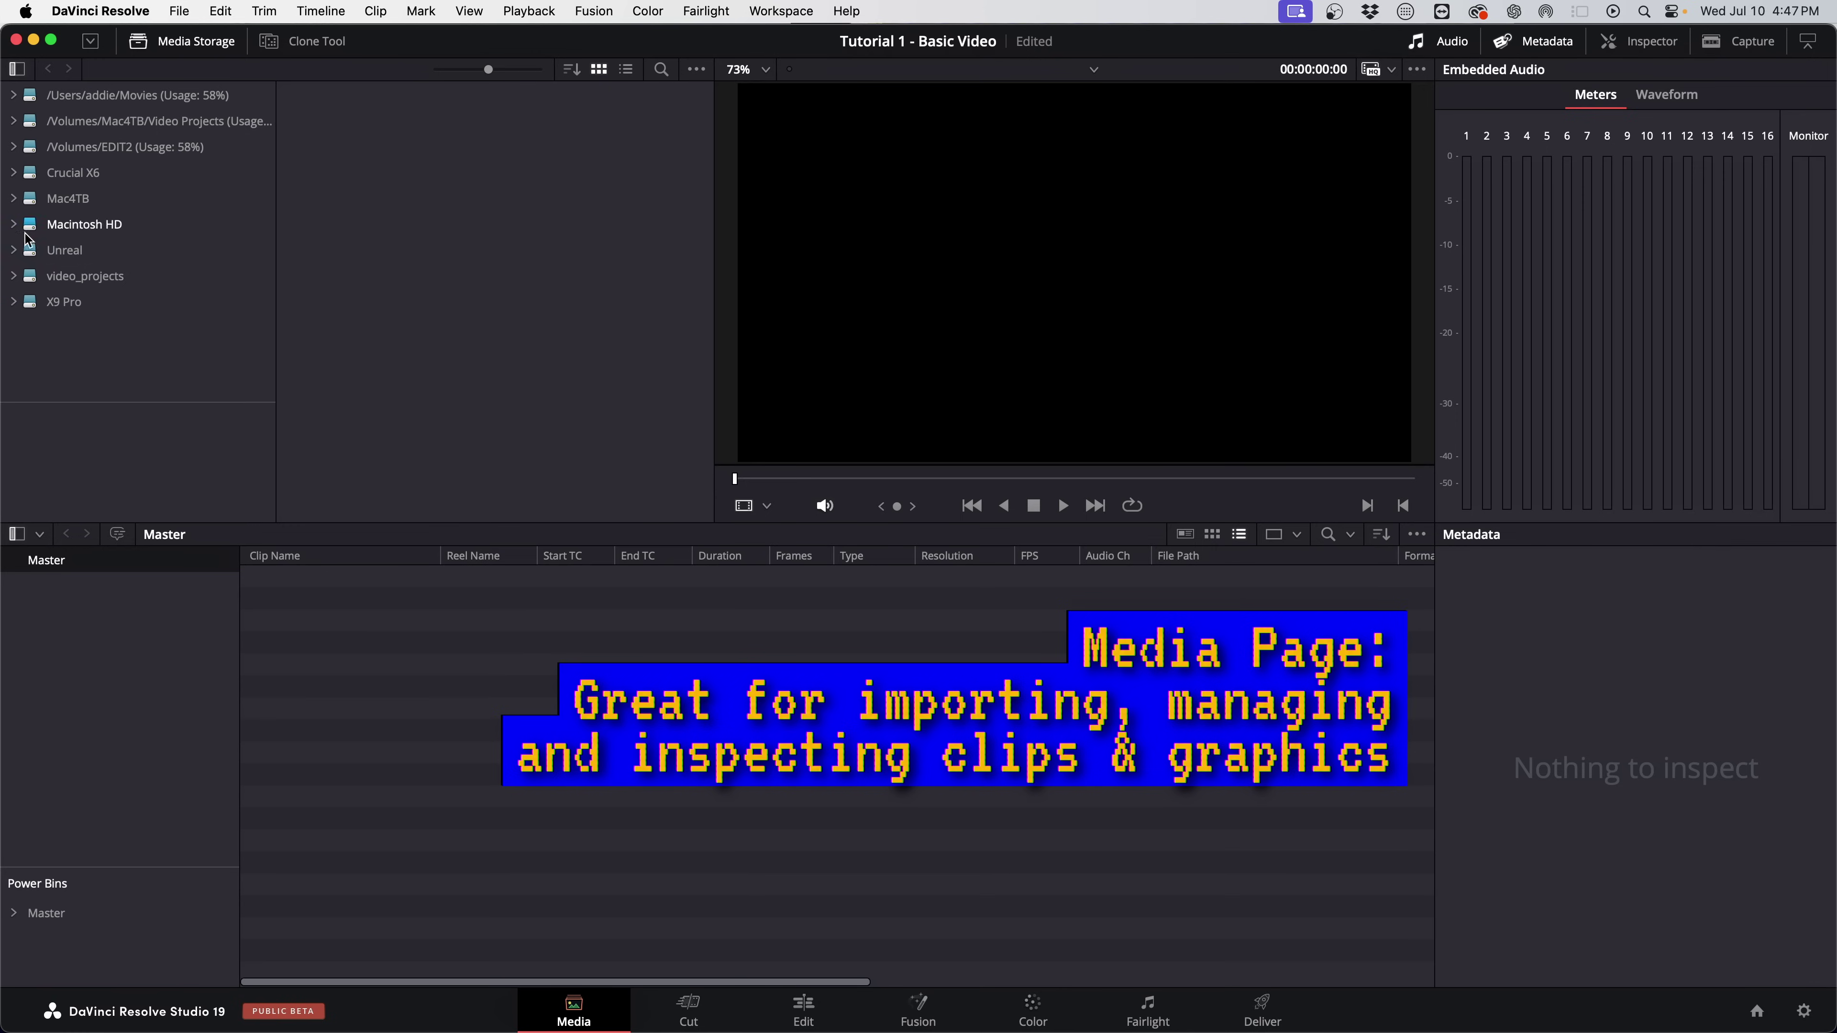
click(13, 121)
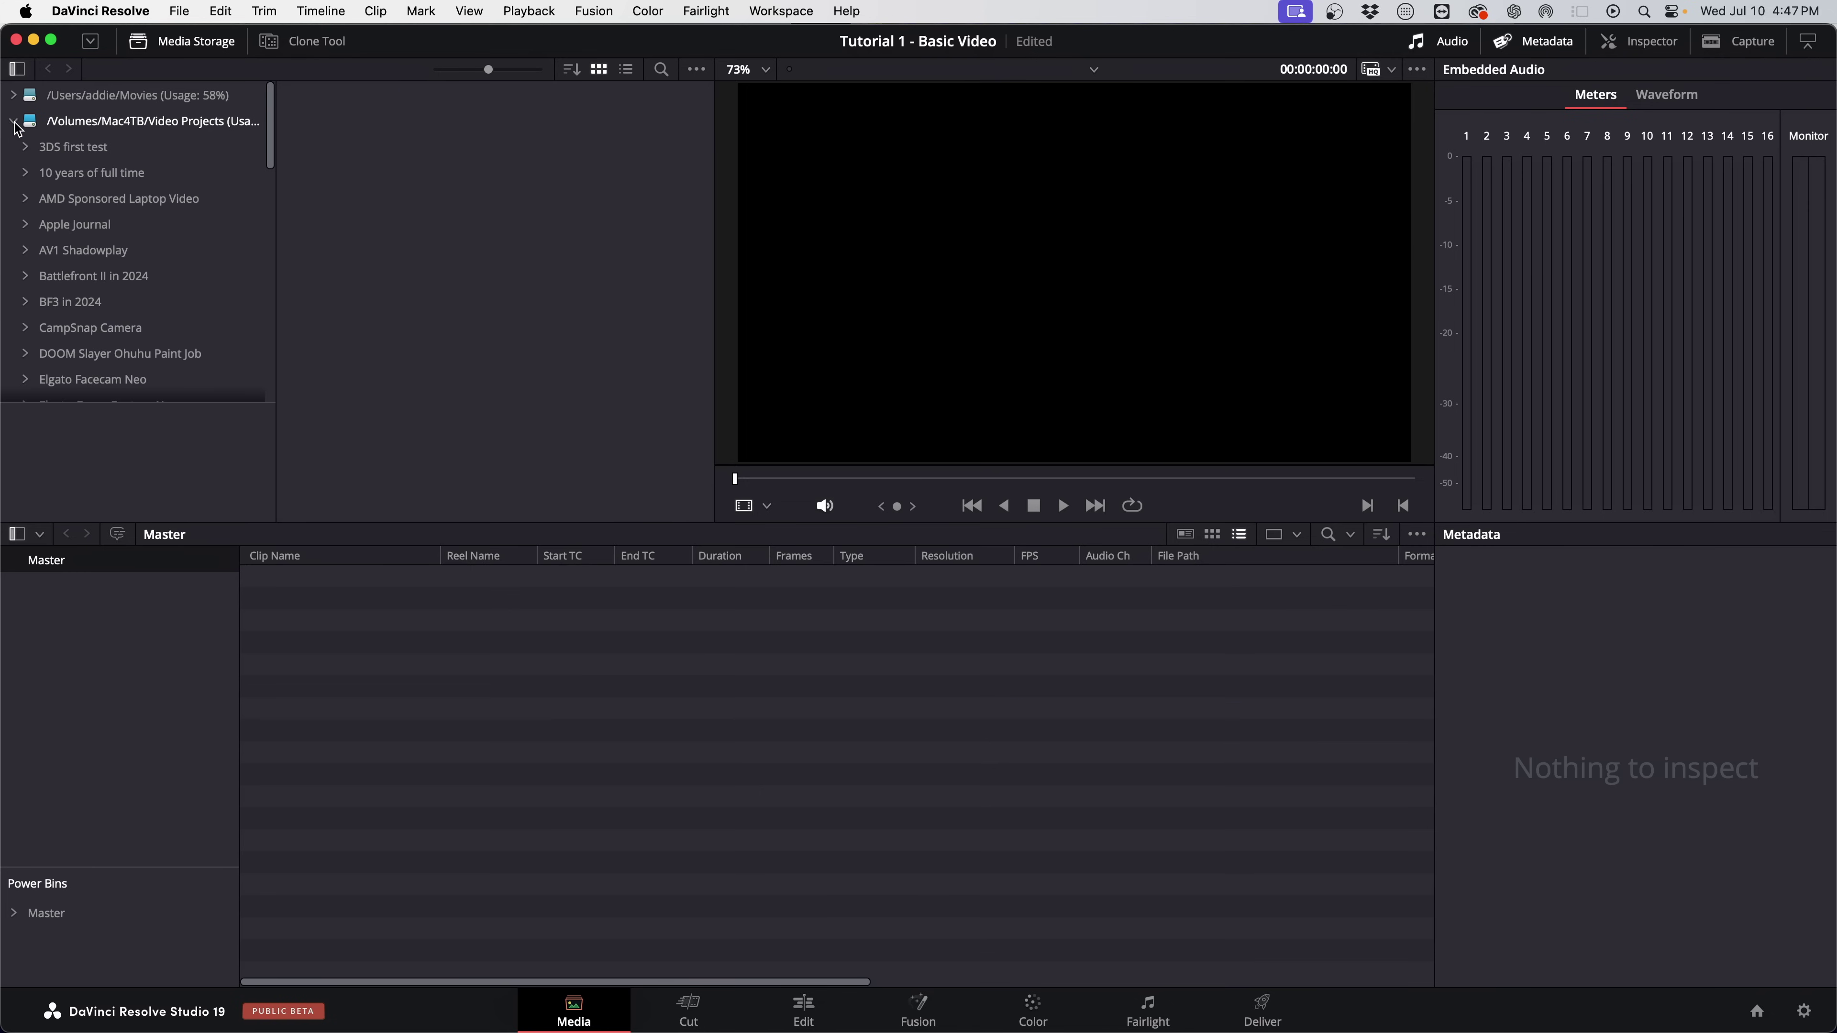
click(57, 151)
Try to add 1.mov to the media pool, declining the project frame rate change.
drag(353, 134, 268, 683)
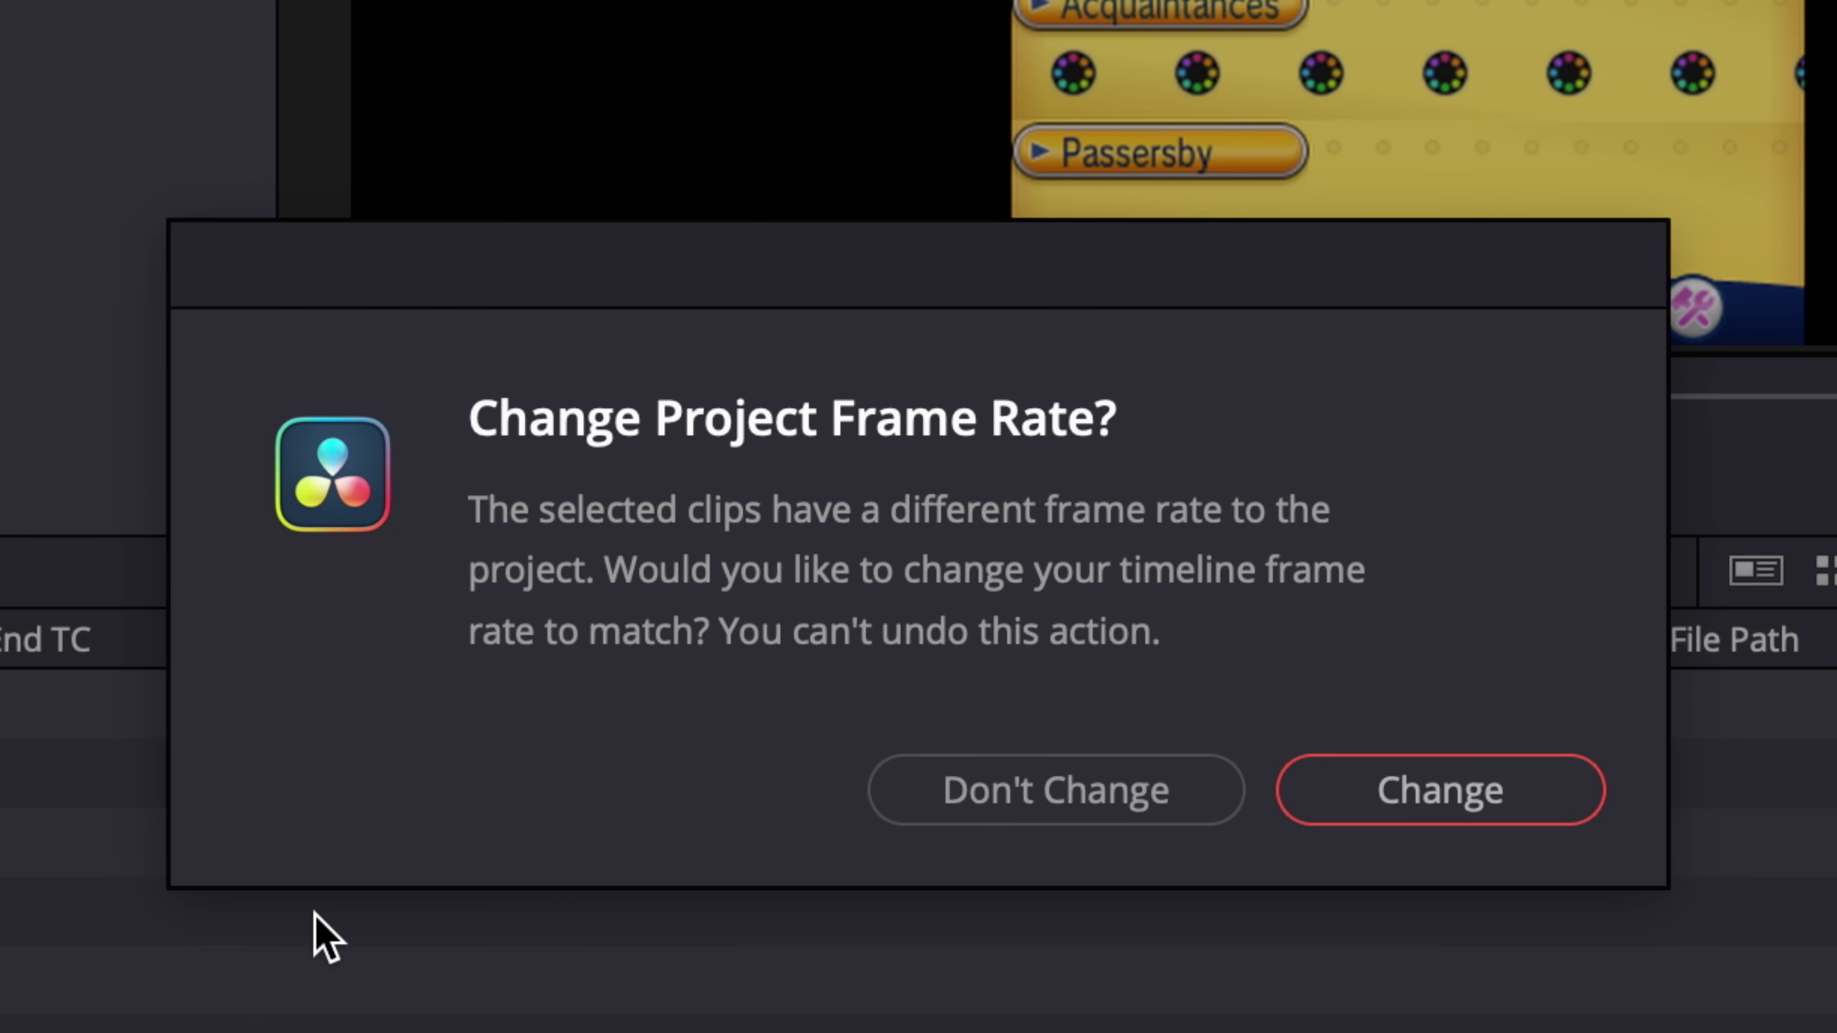
click(972, 809)
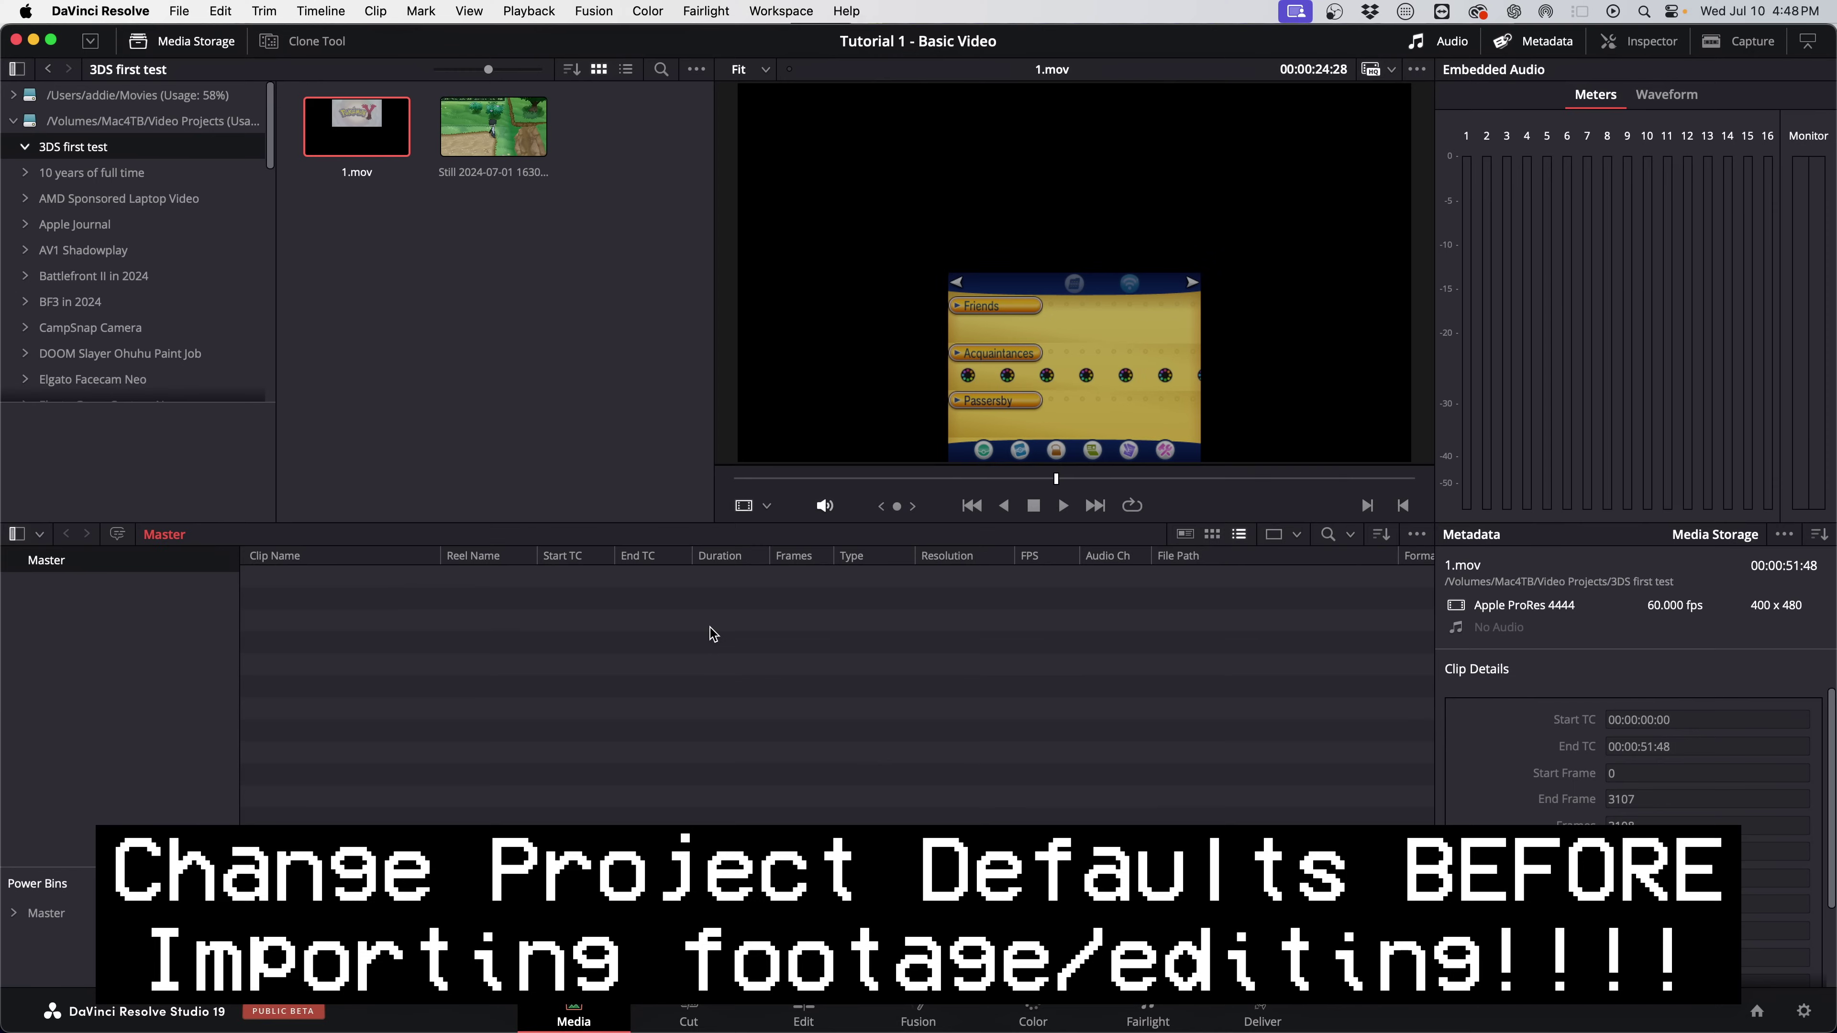
click(665, 614)
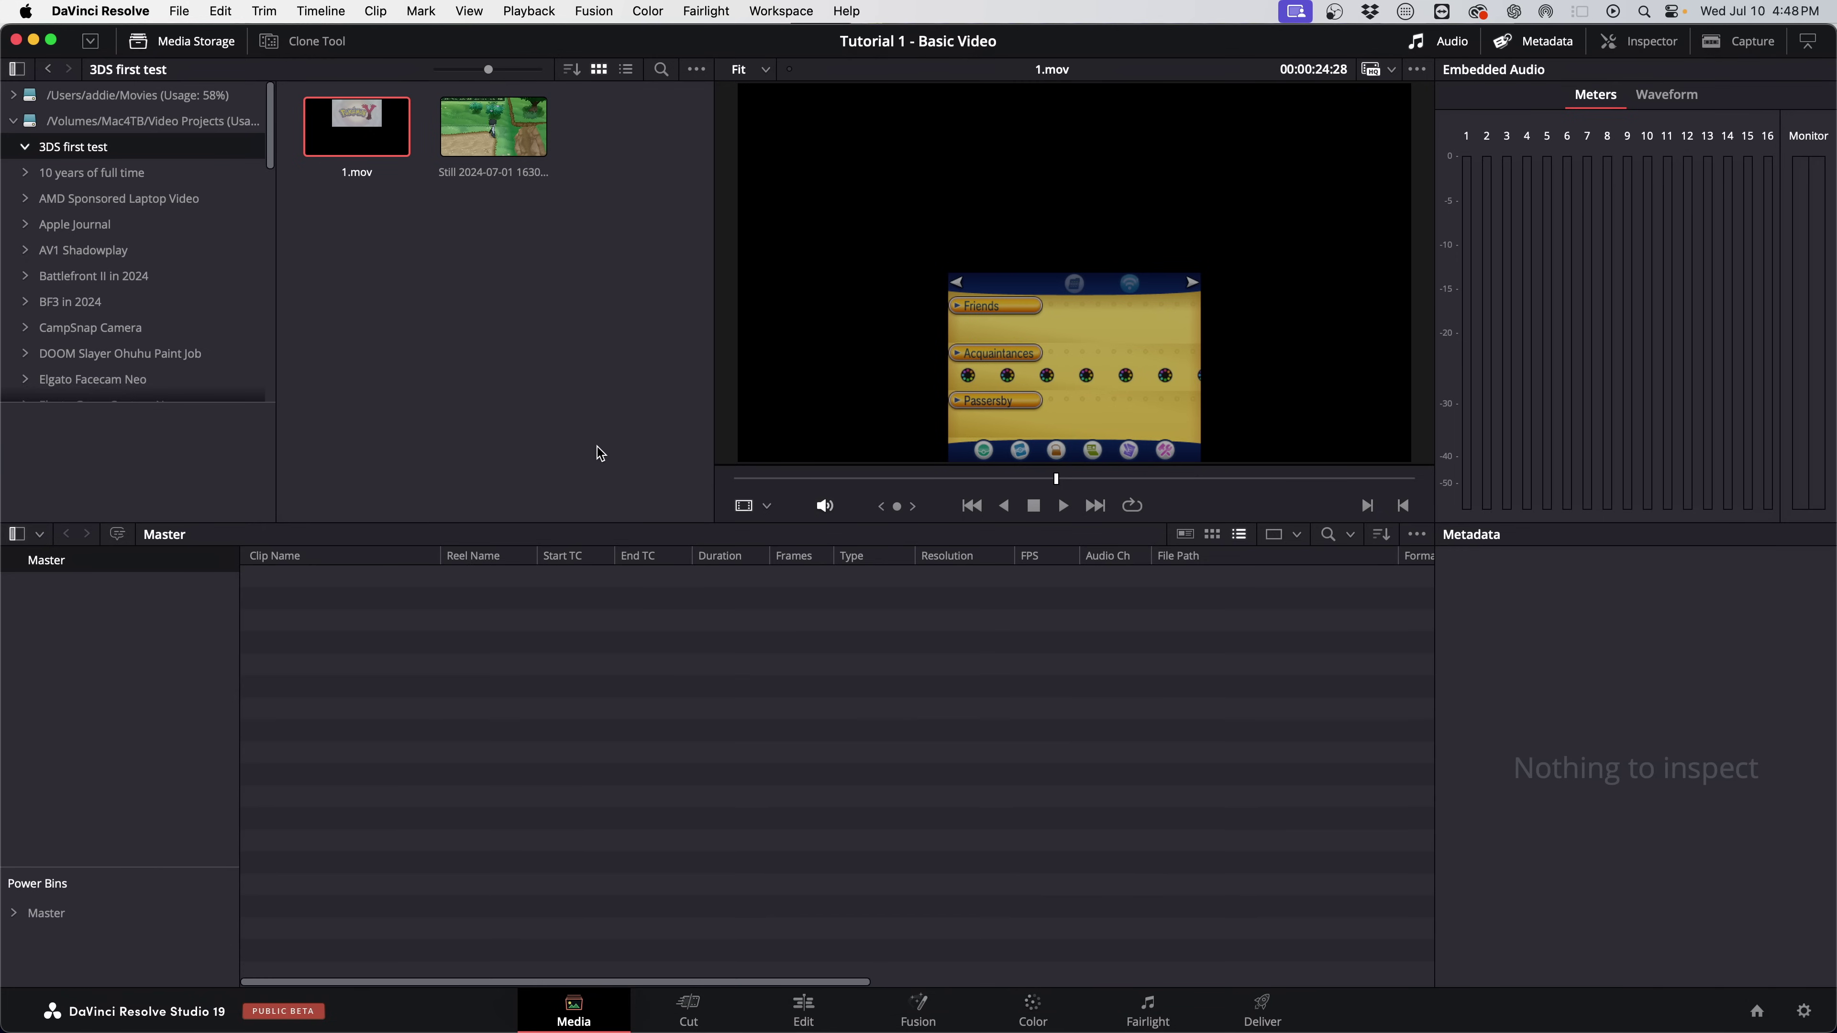
click(504, 346)
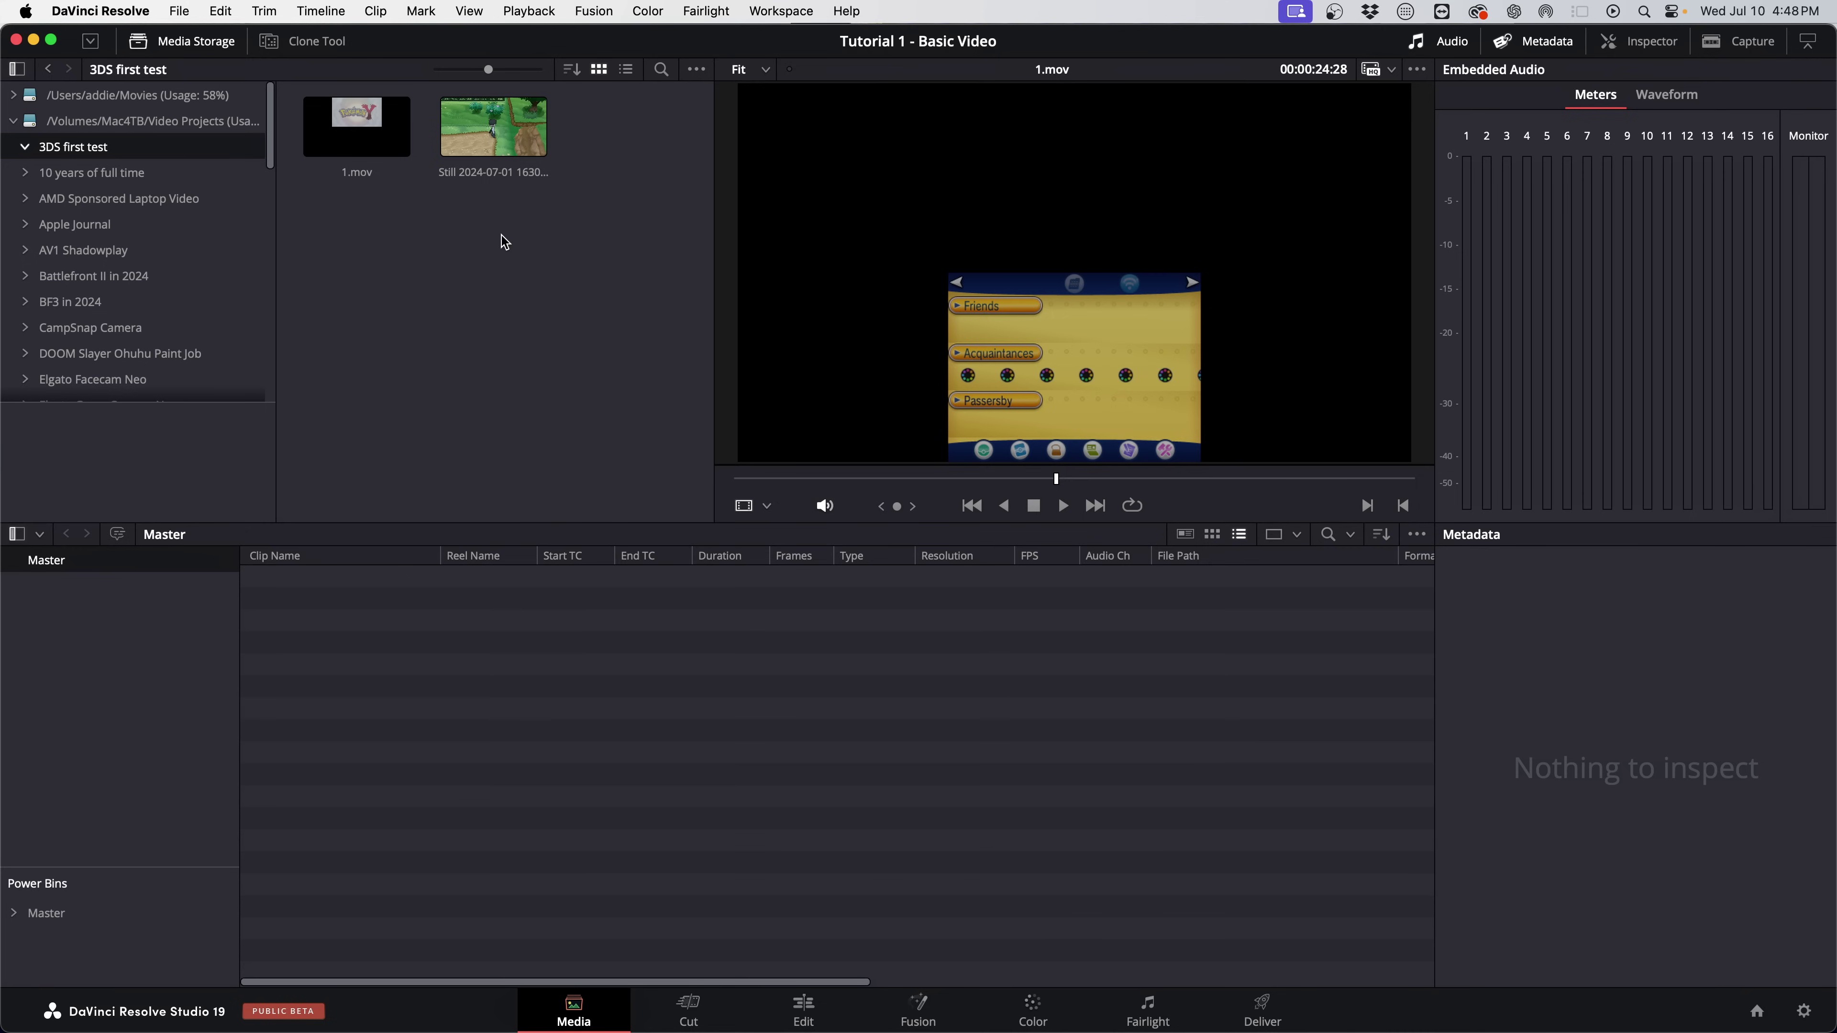
Open the project settings and set the timeline frame rate to 30 frames per second.
click(179, 11)
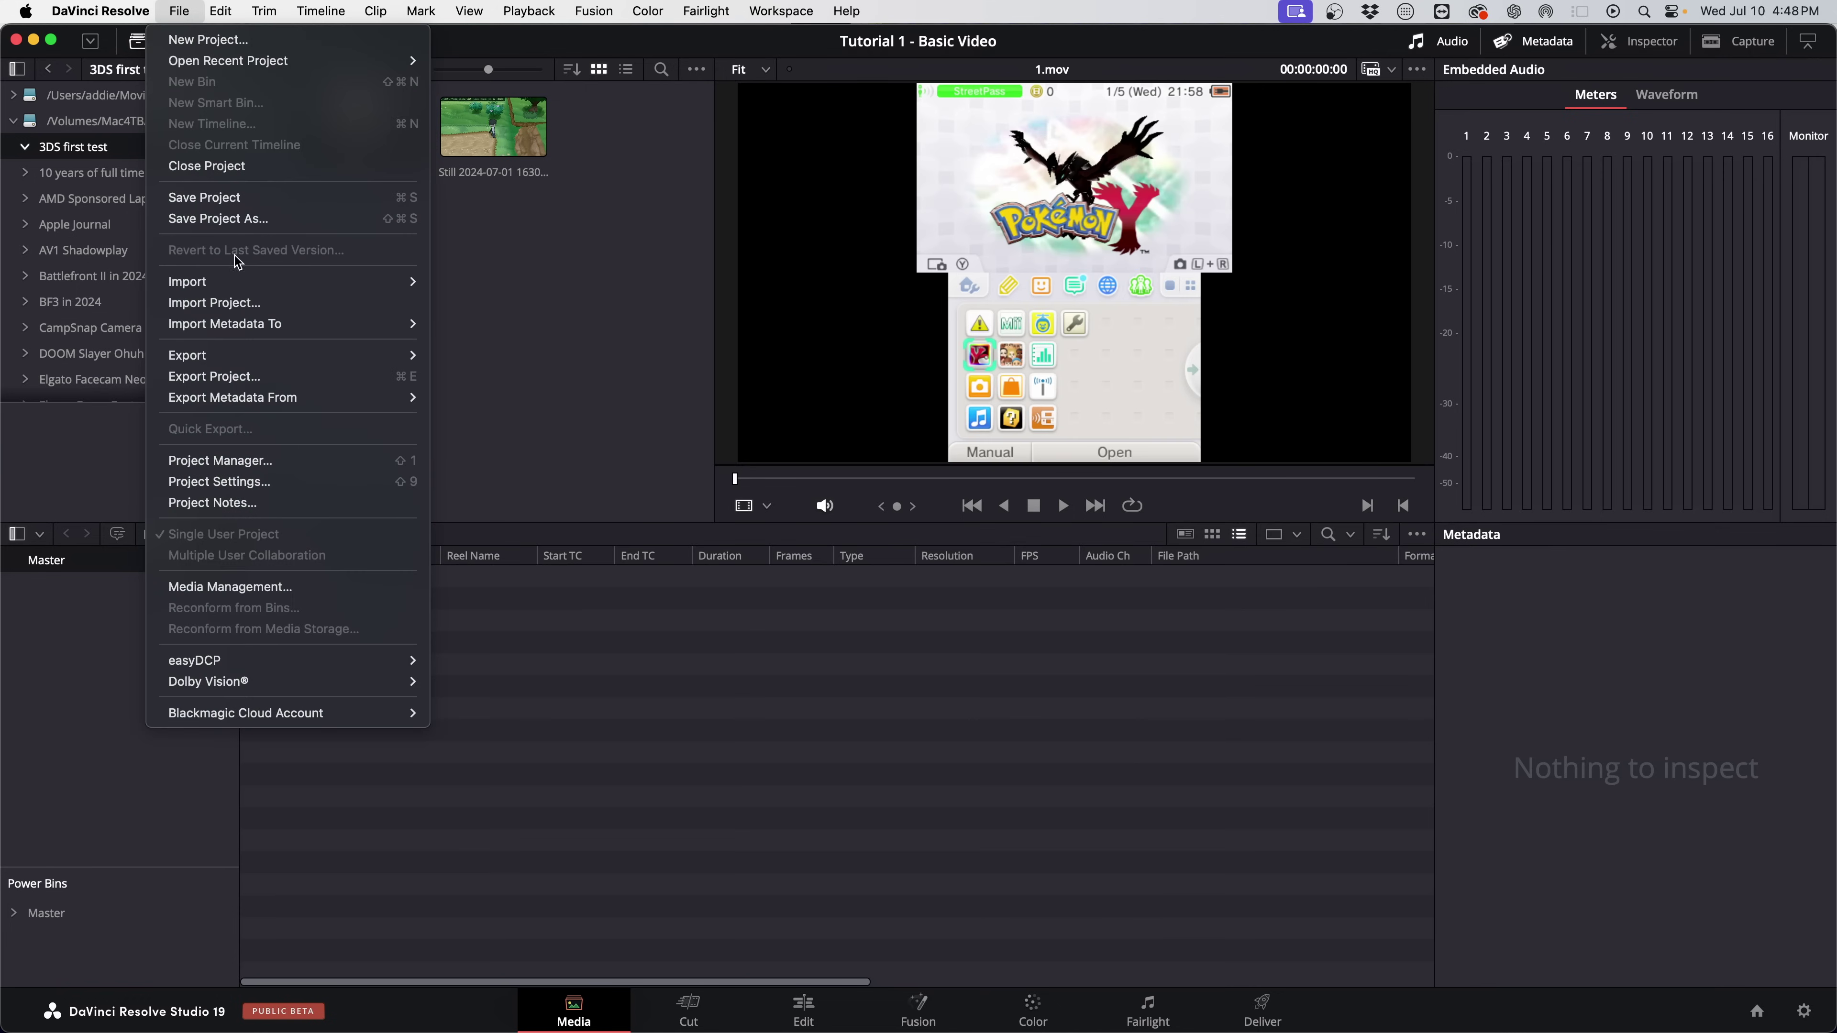
click(250, 483)
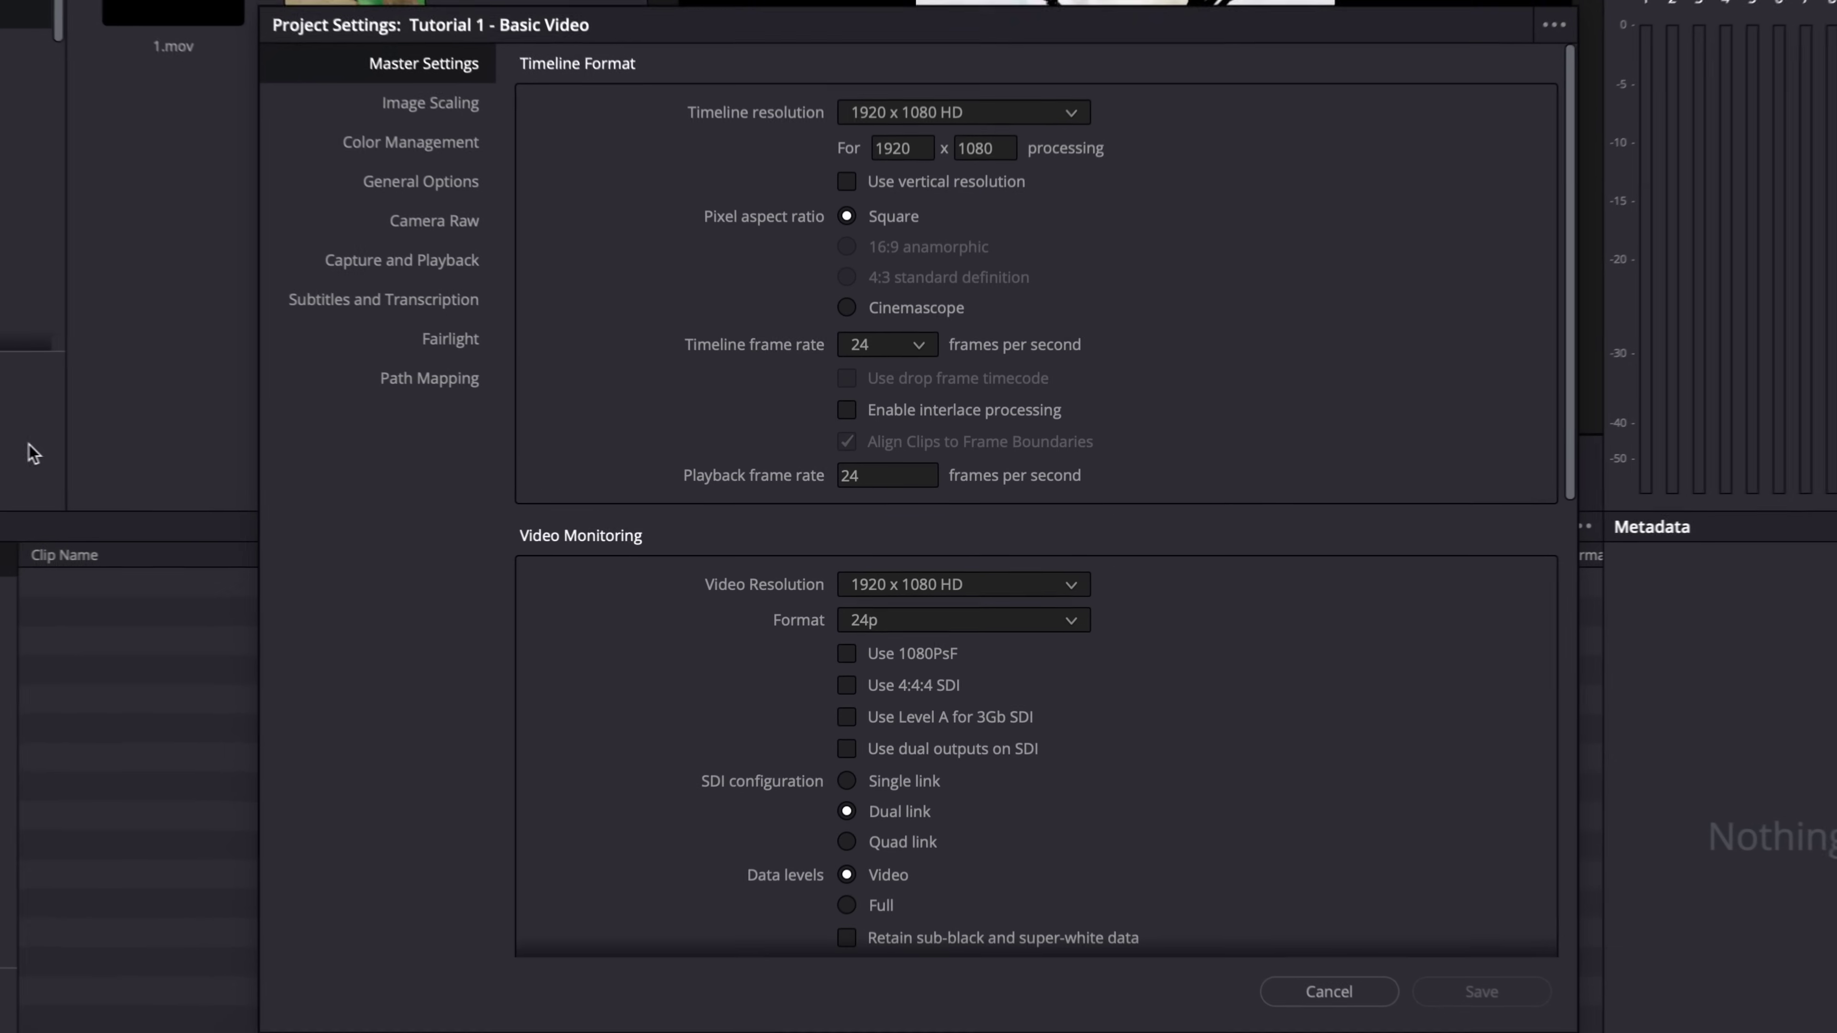
click(897, 344)
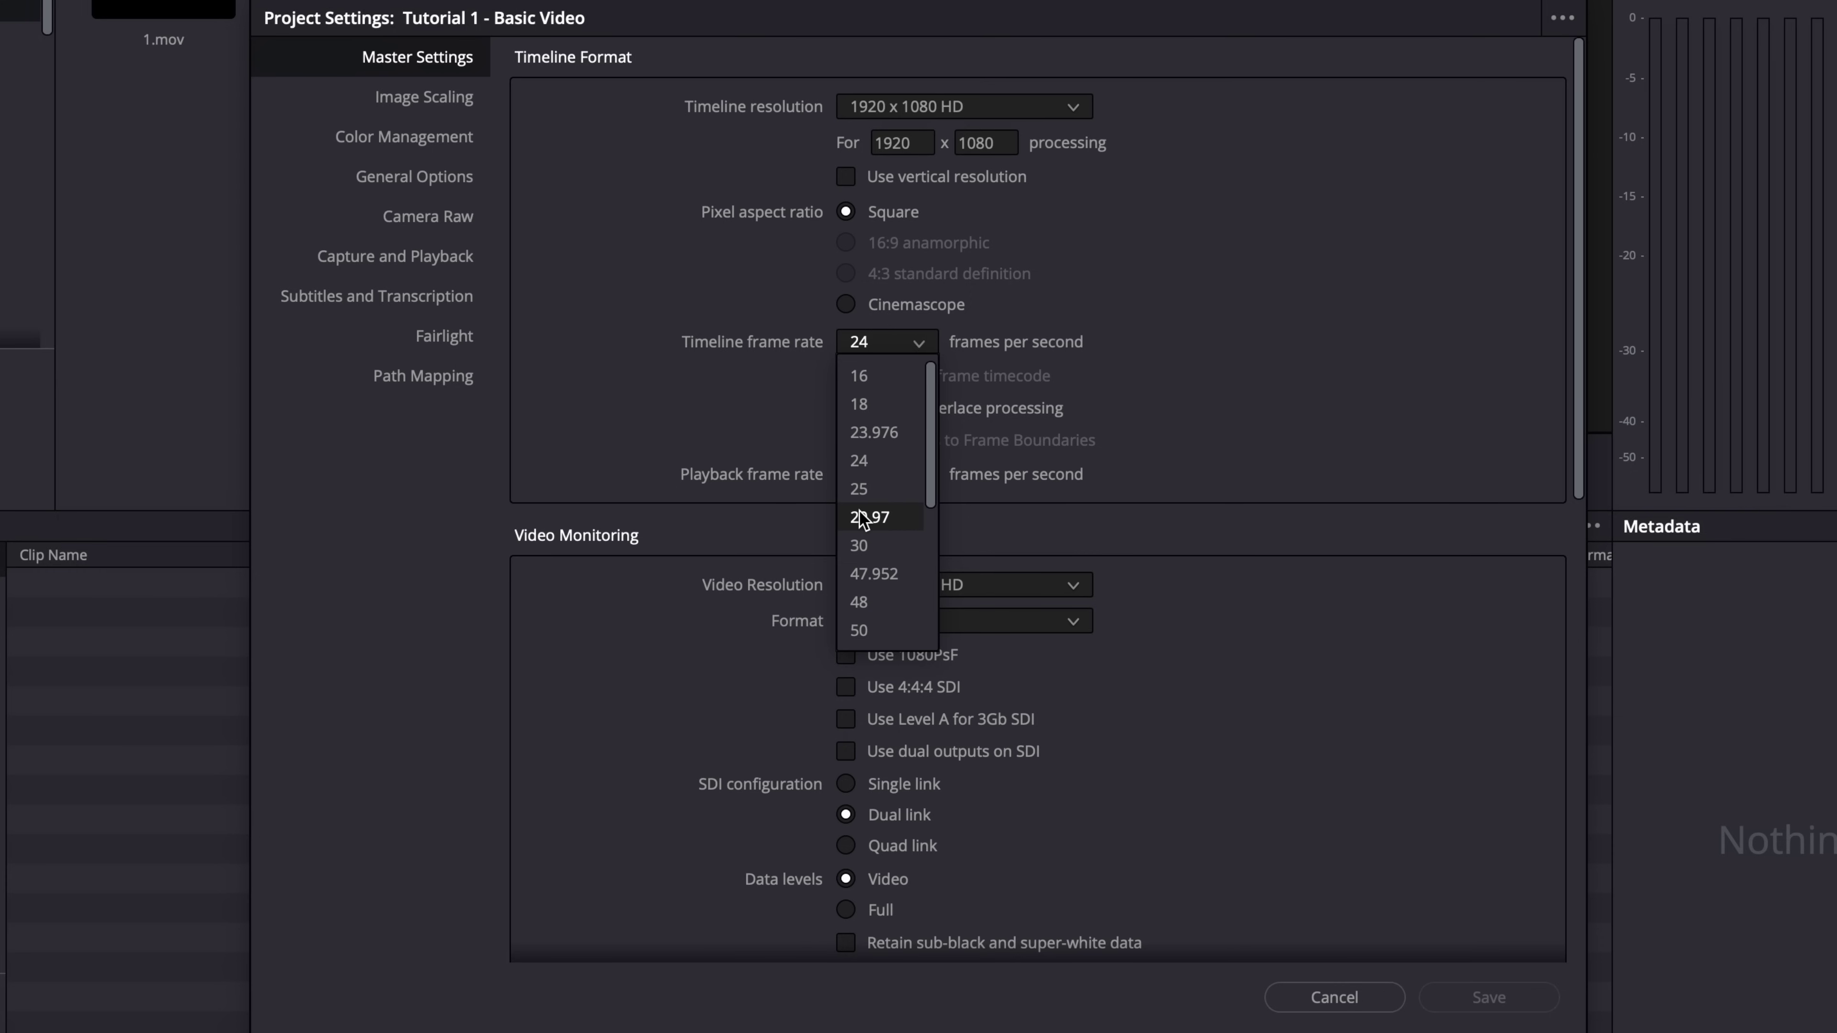
scroll(866, 526, down, 3)
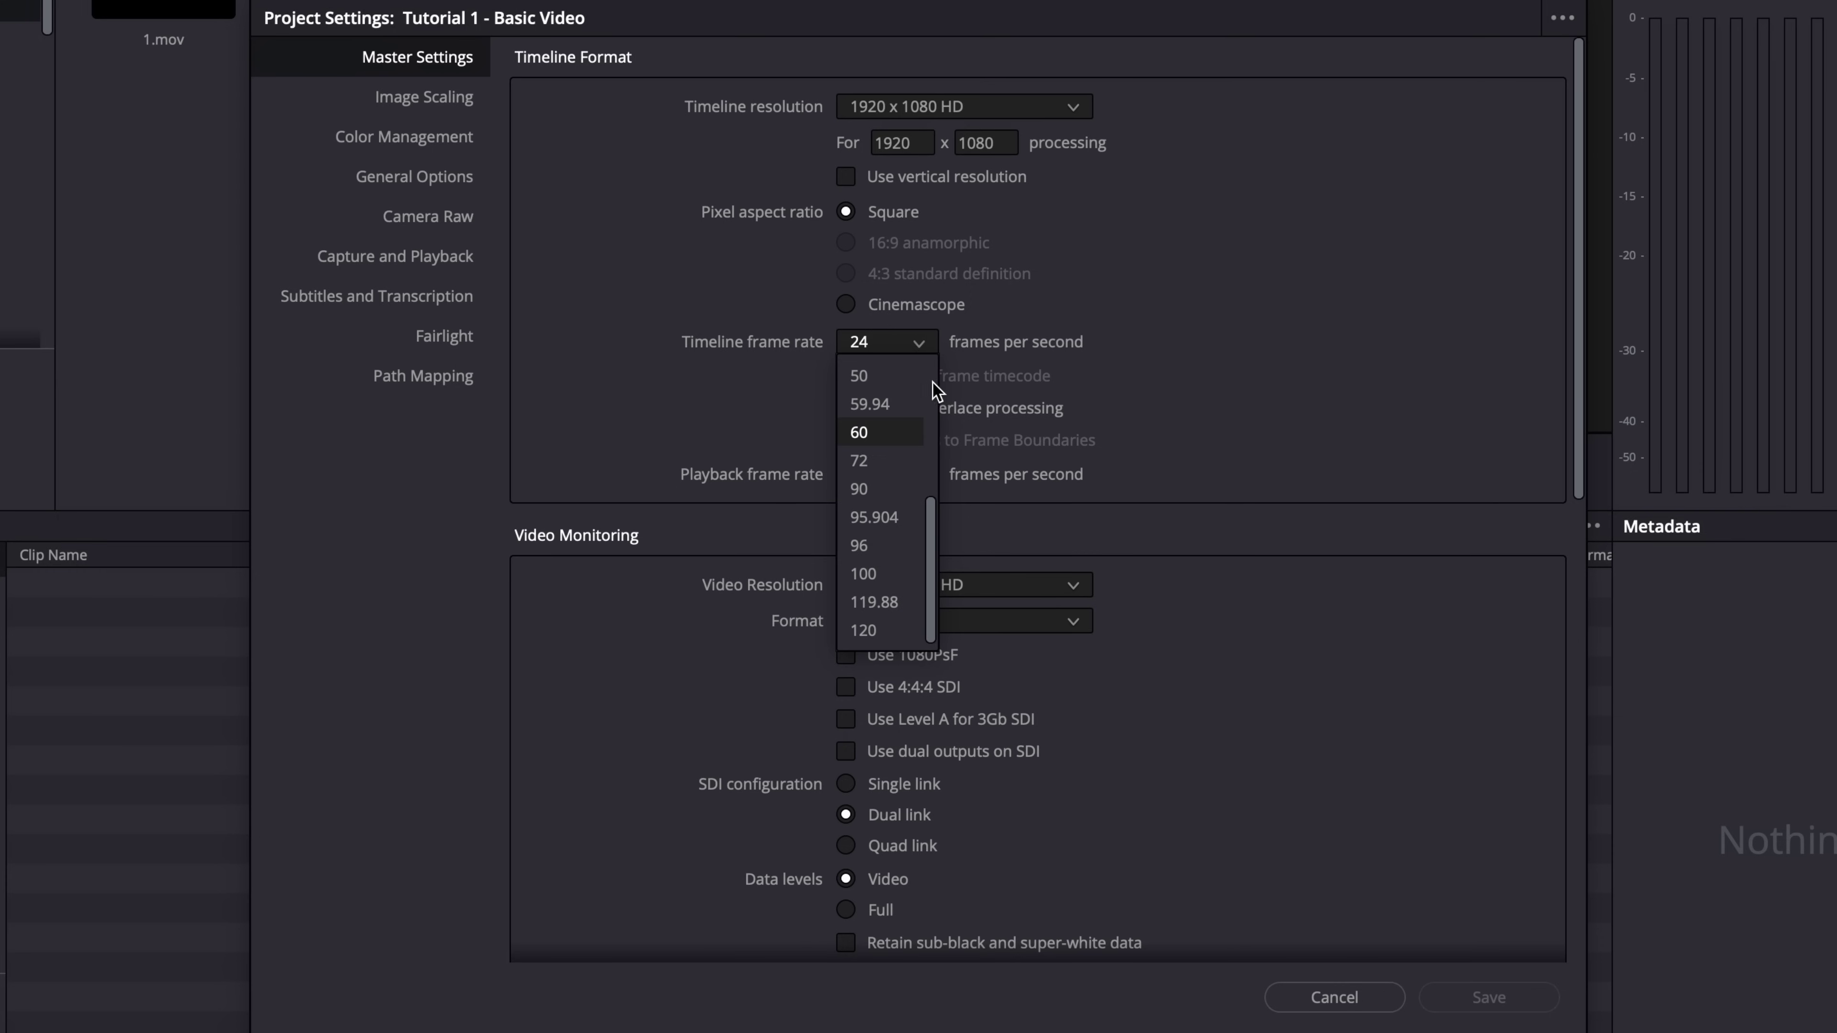
scroll(908, 418, up, 2)
click(895, 457)
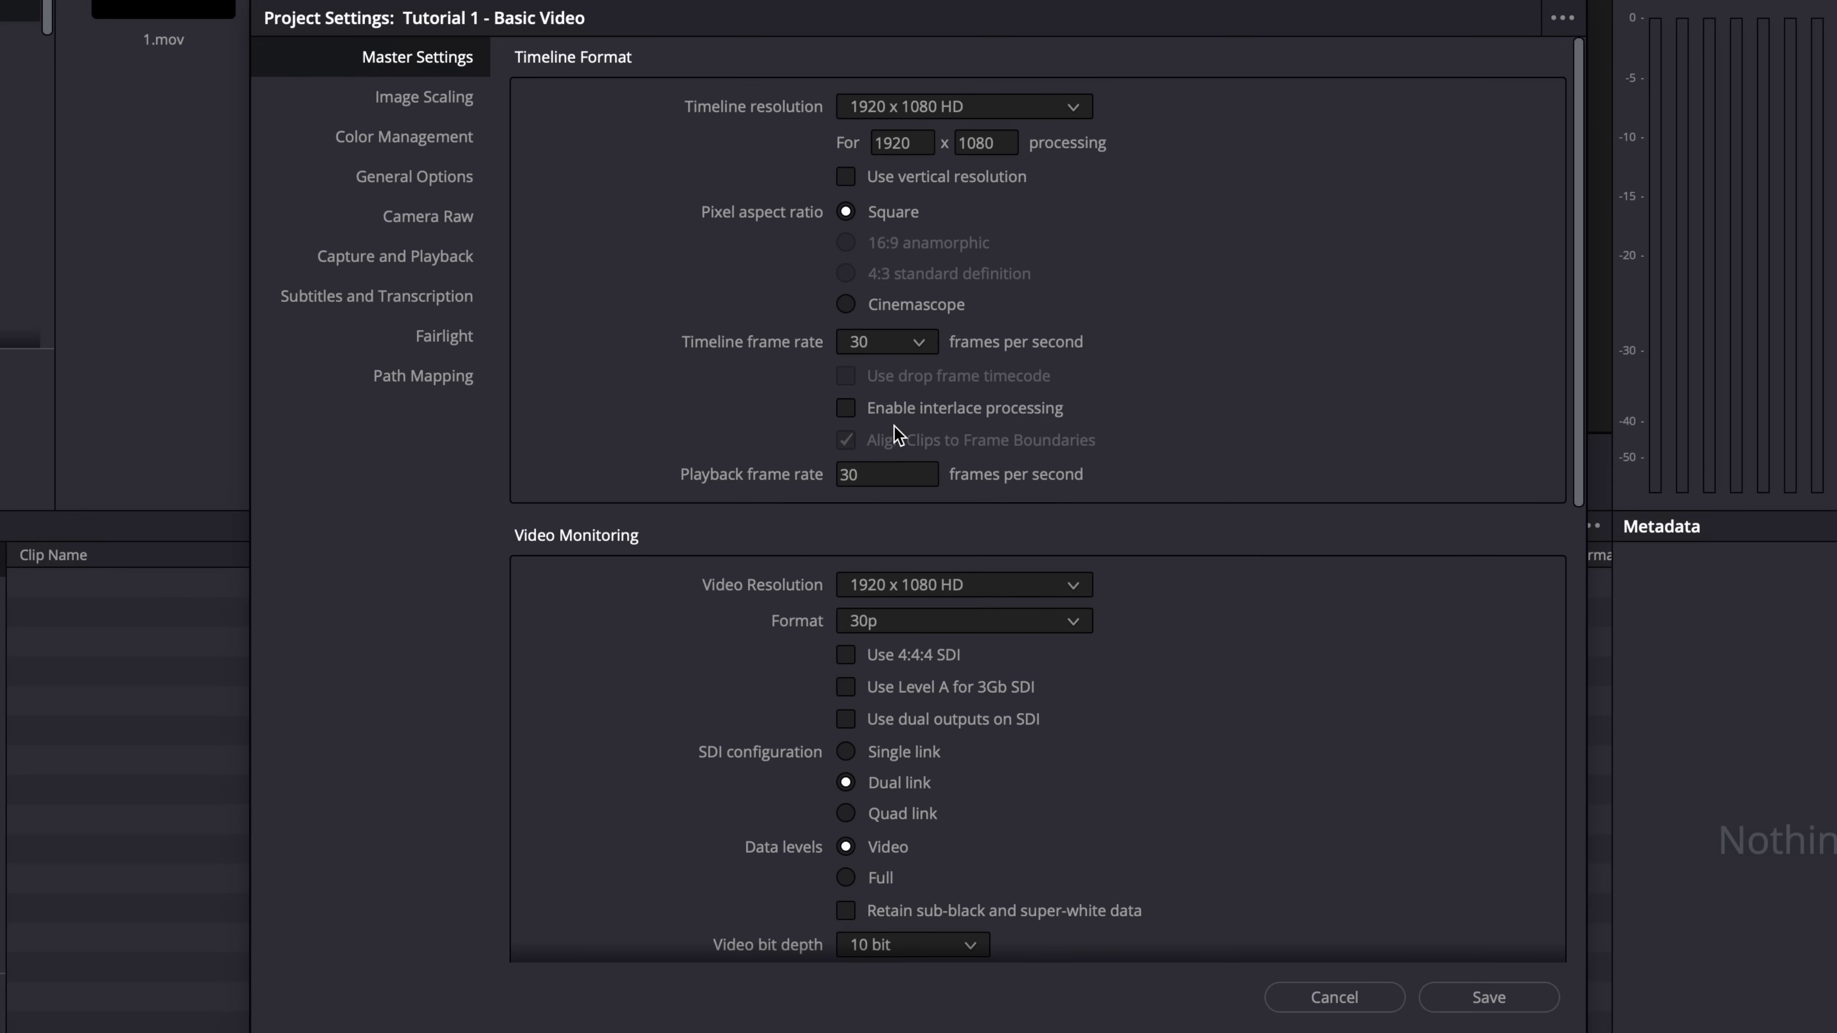
Set the timeline frame rate to 29.97 frames per second, save the settings and confirm the frame rate change.
click(898, 349)
click(892, 432)
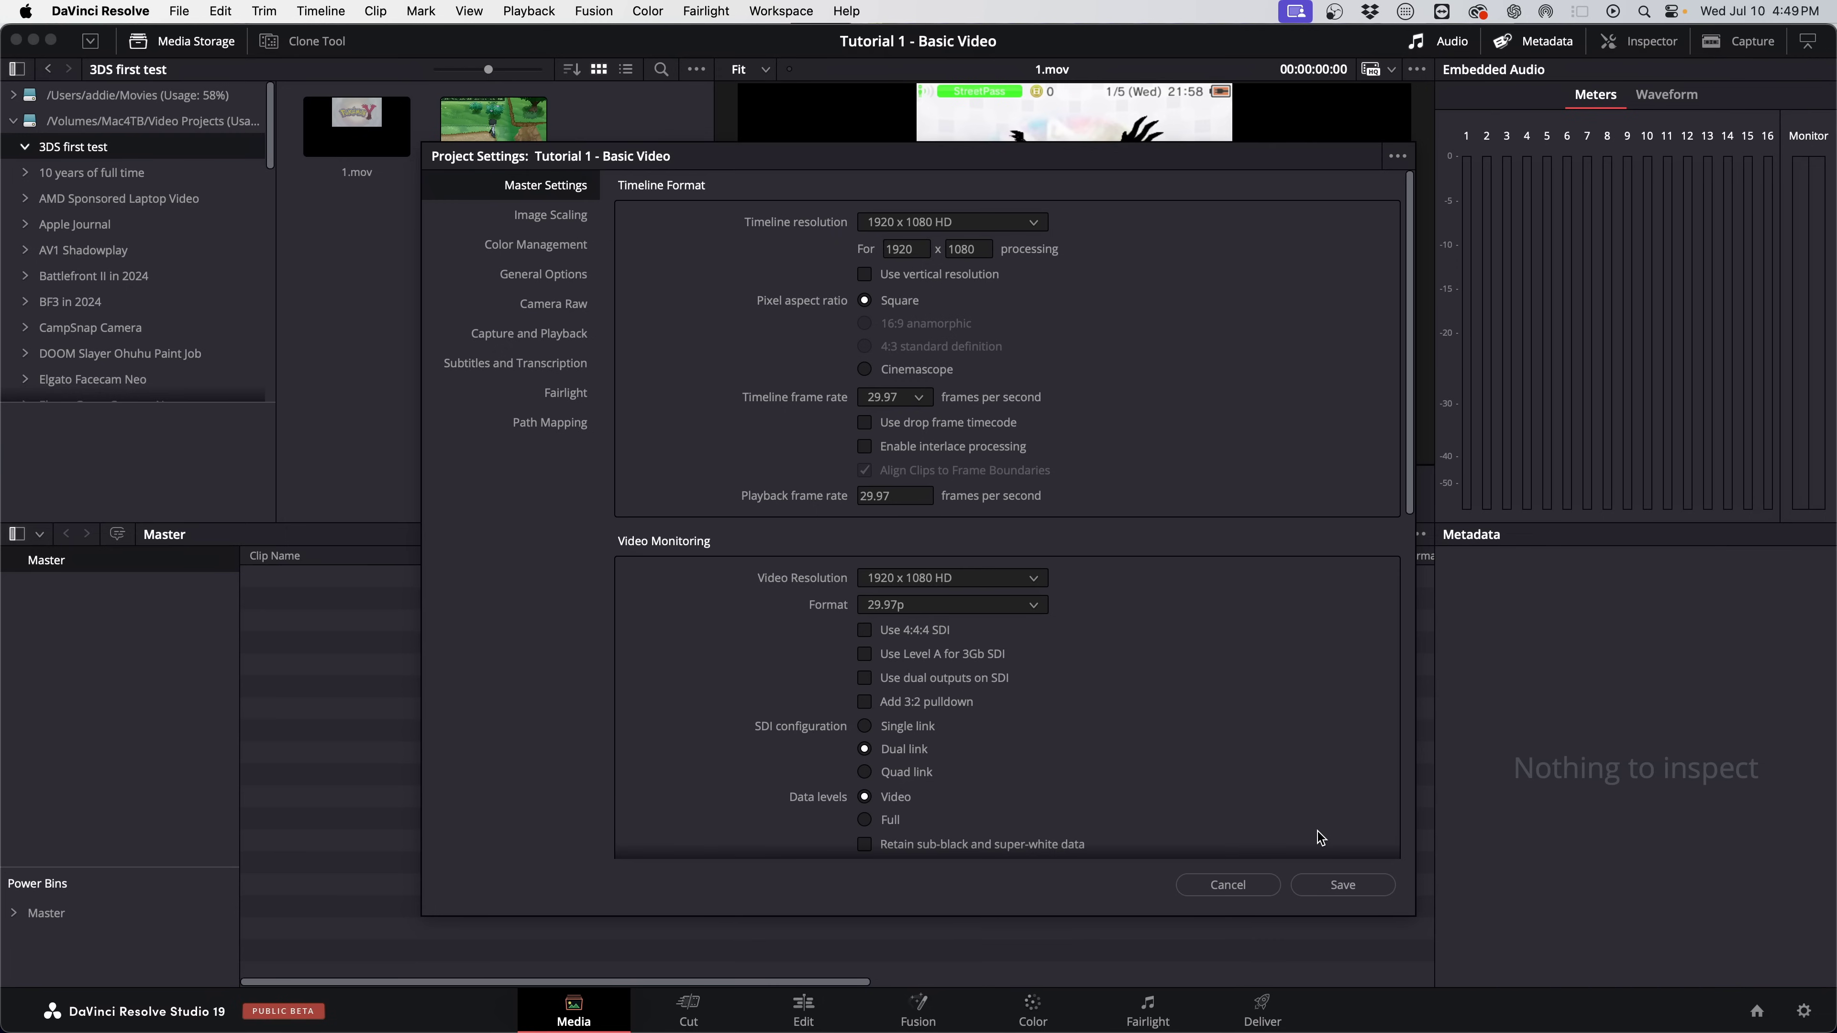
click(1313, 892)
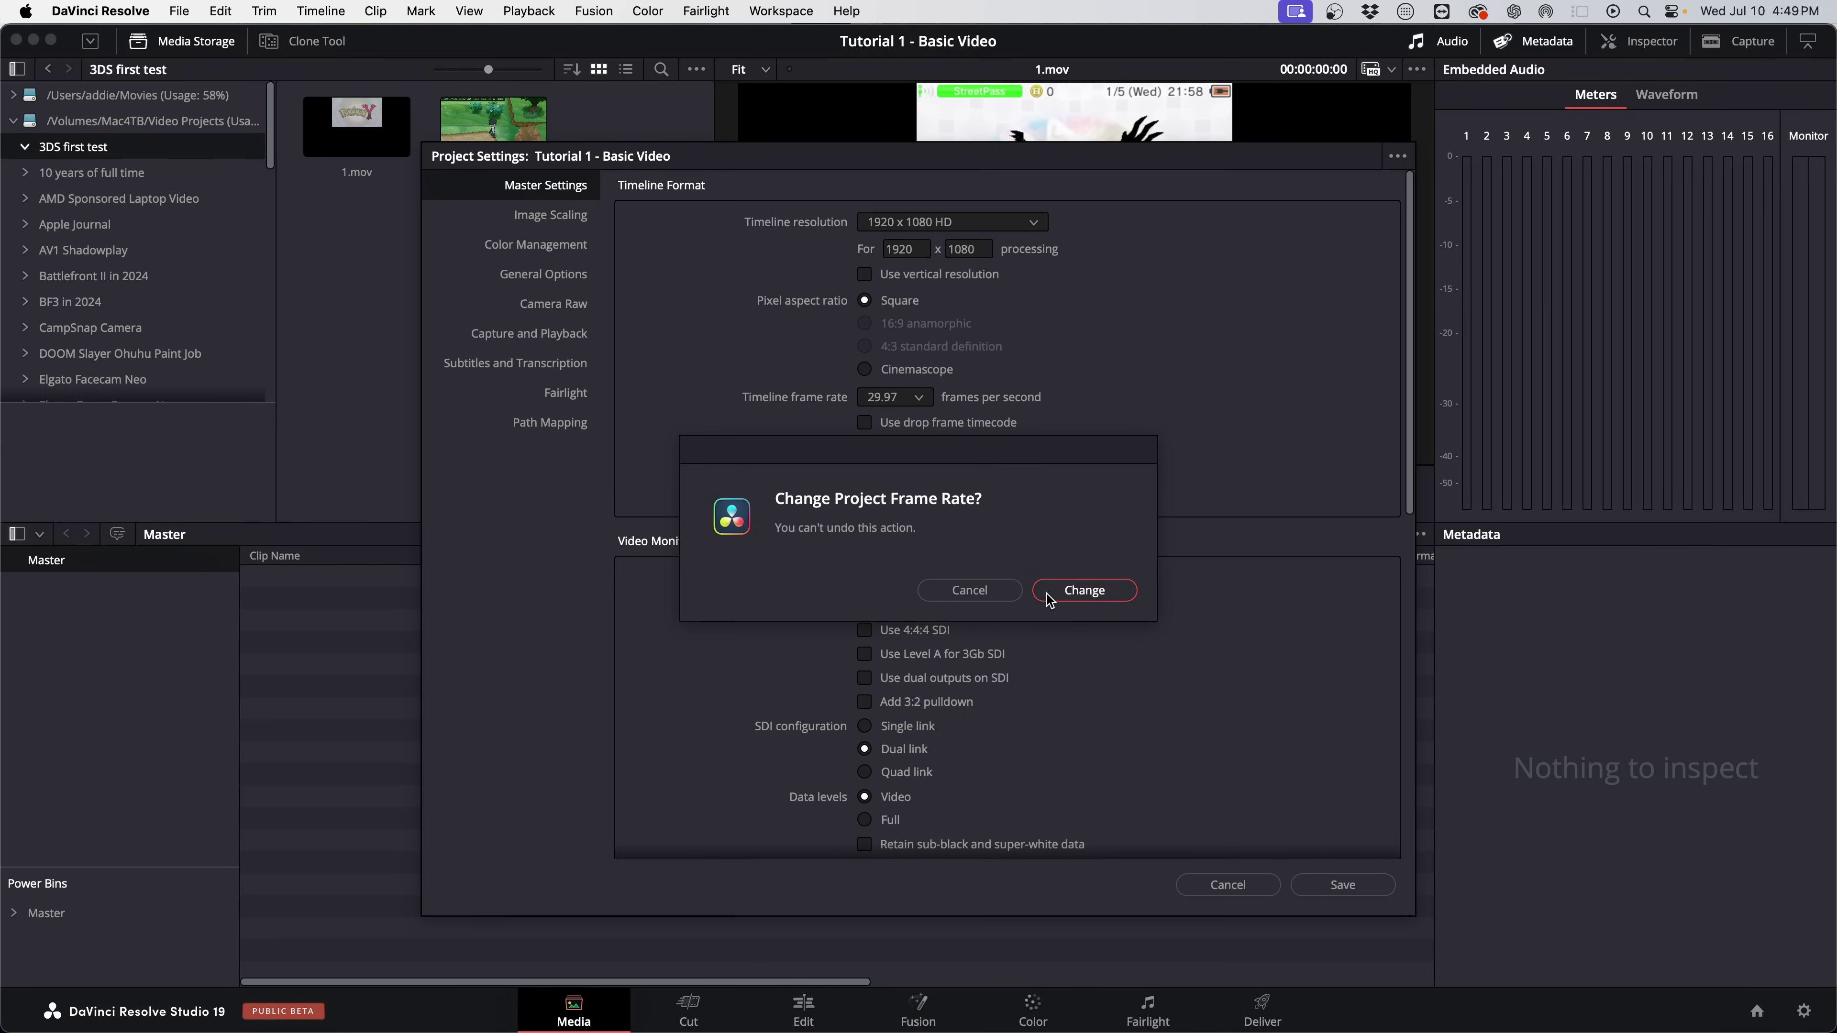
click(1049, 597)
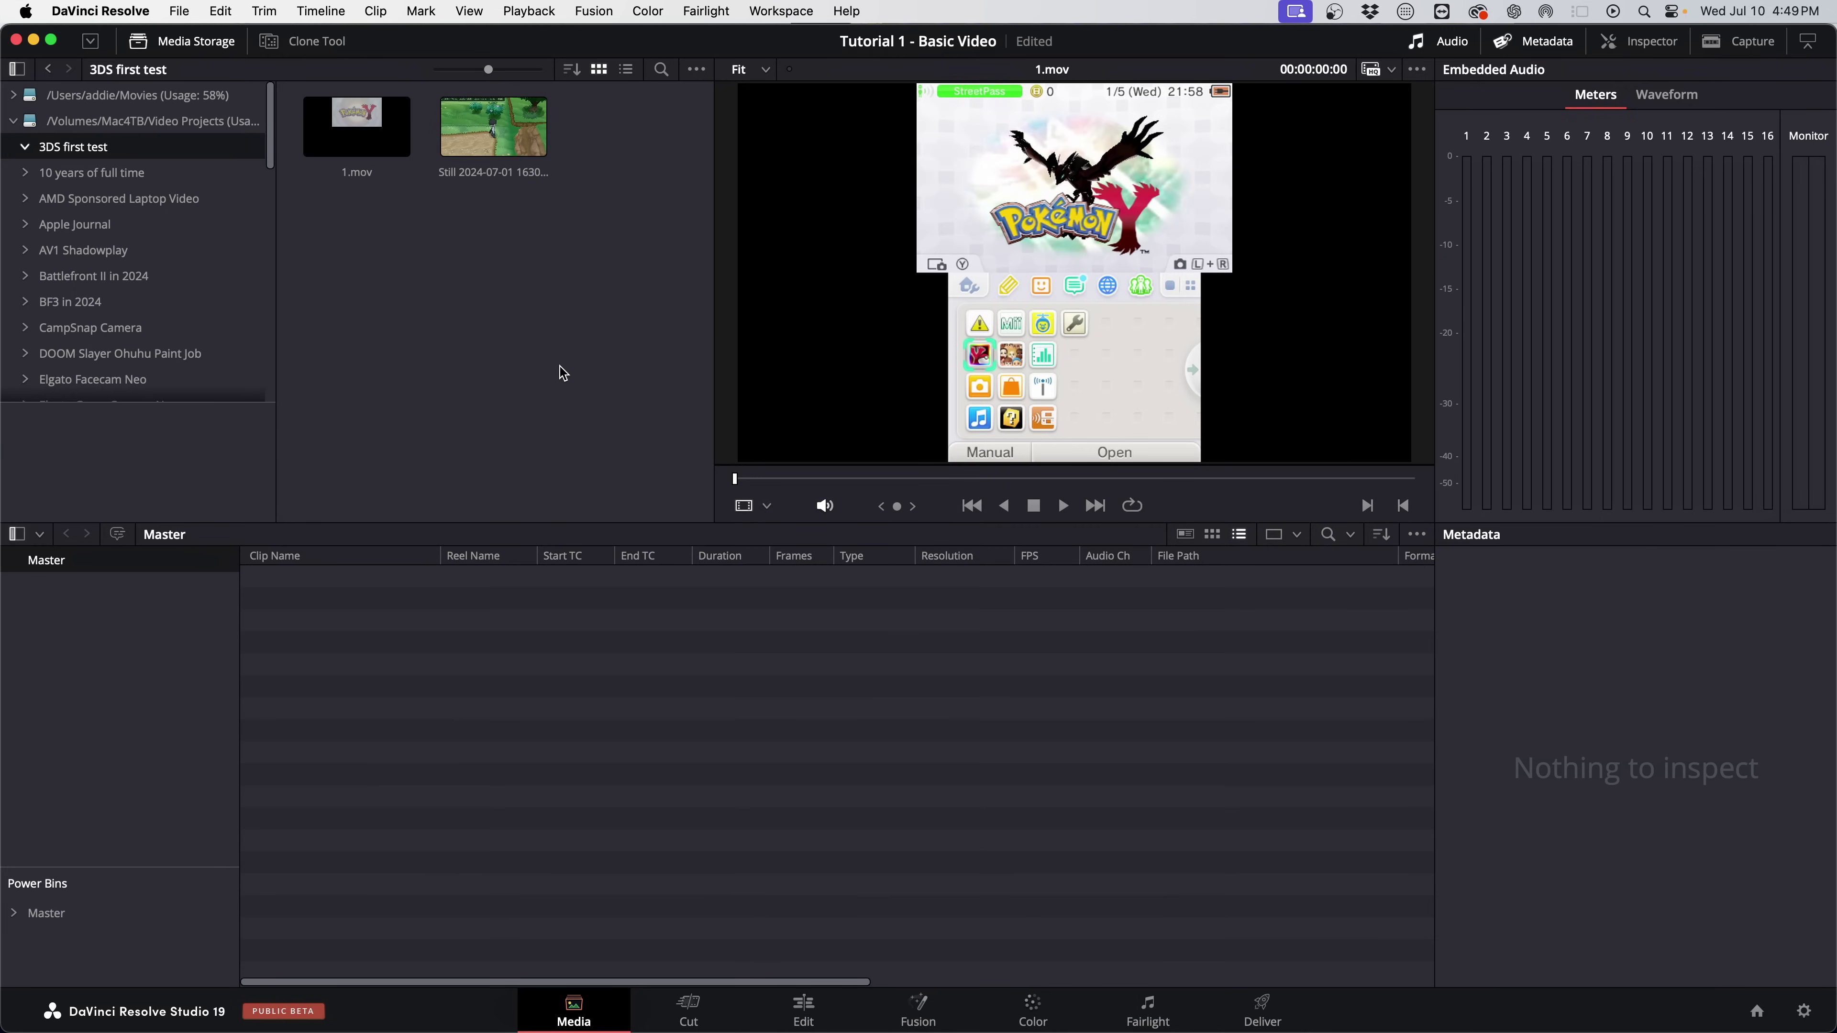
Save the current project settings as the default preset, confirm the preset update and close the settings without further changes.
click(357, 127)
key(shift+9)
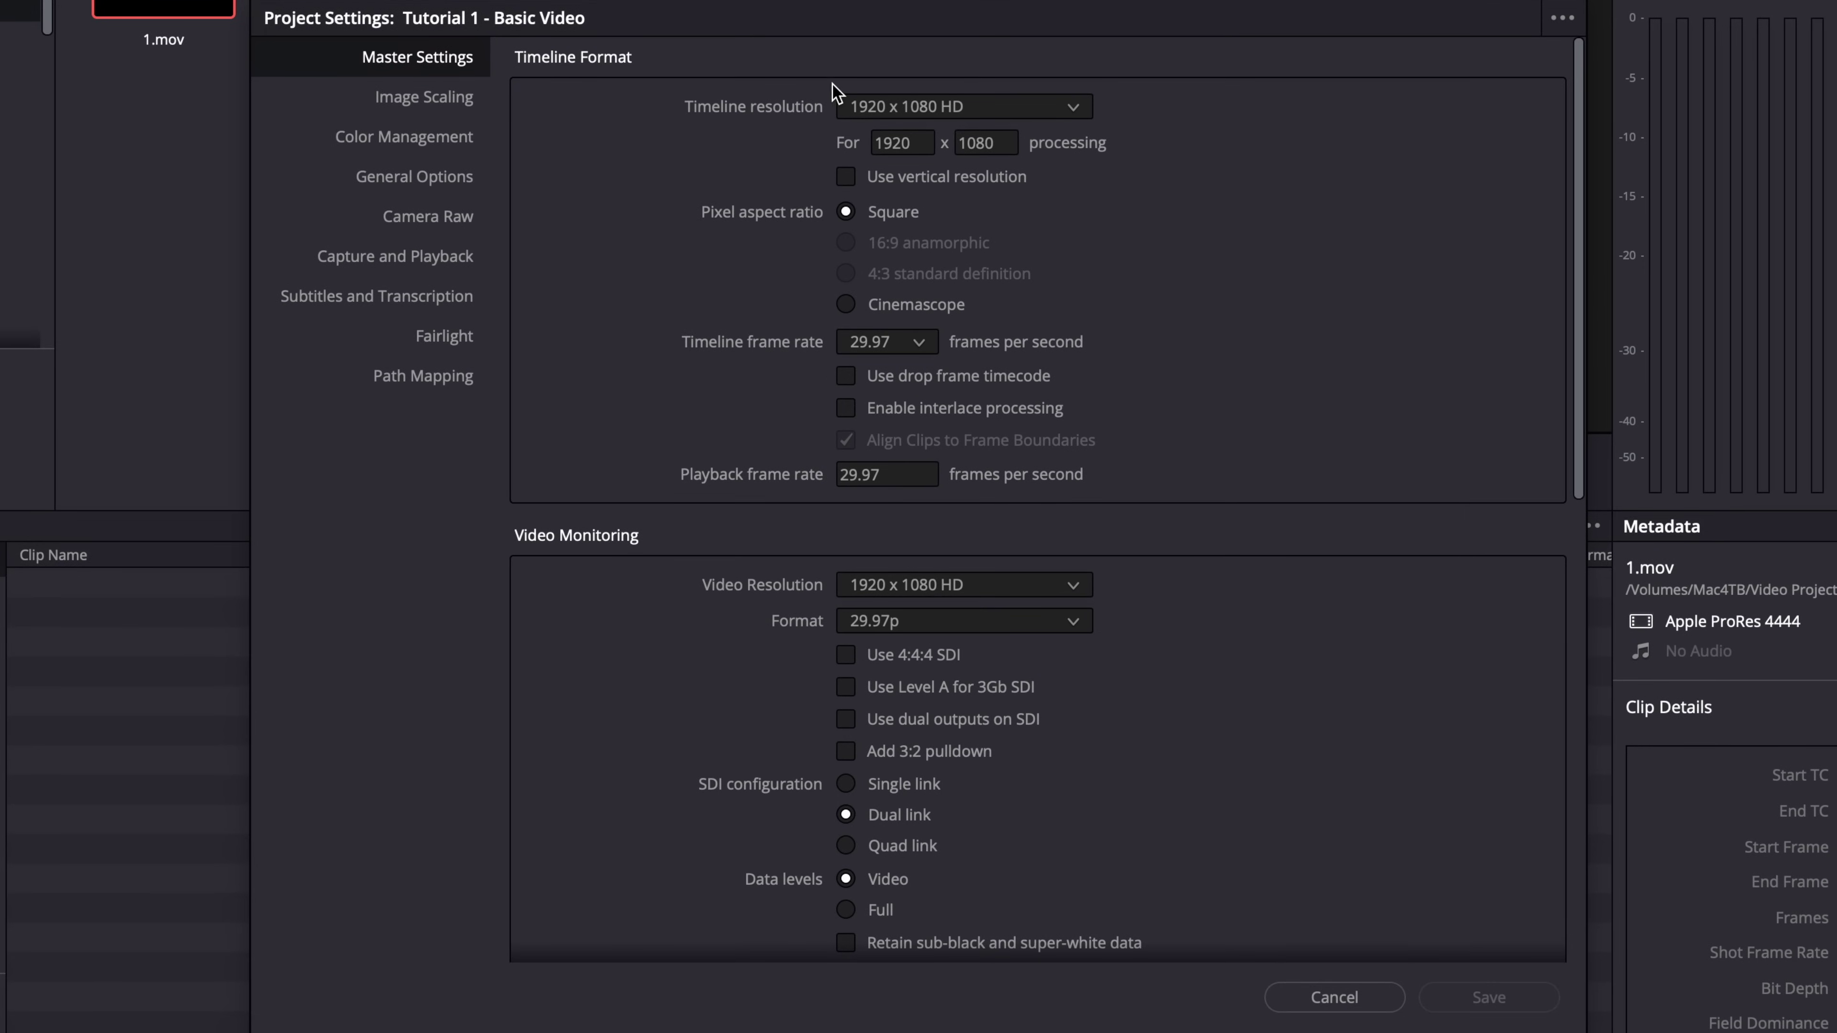
click(1564, 23)
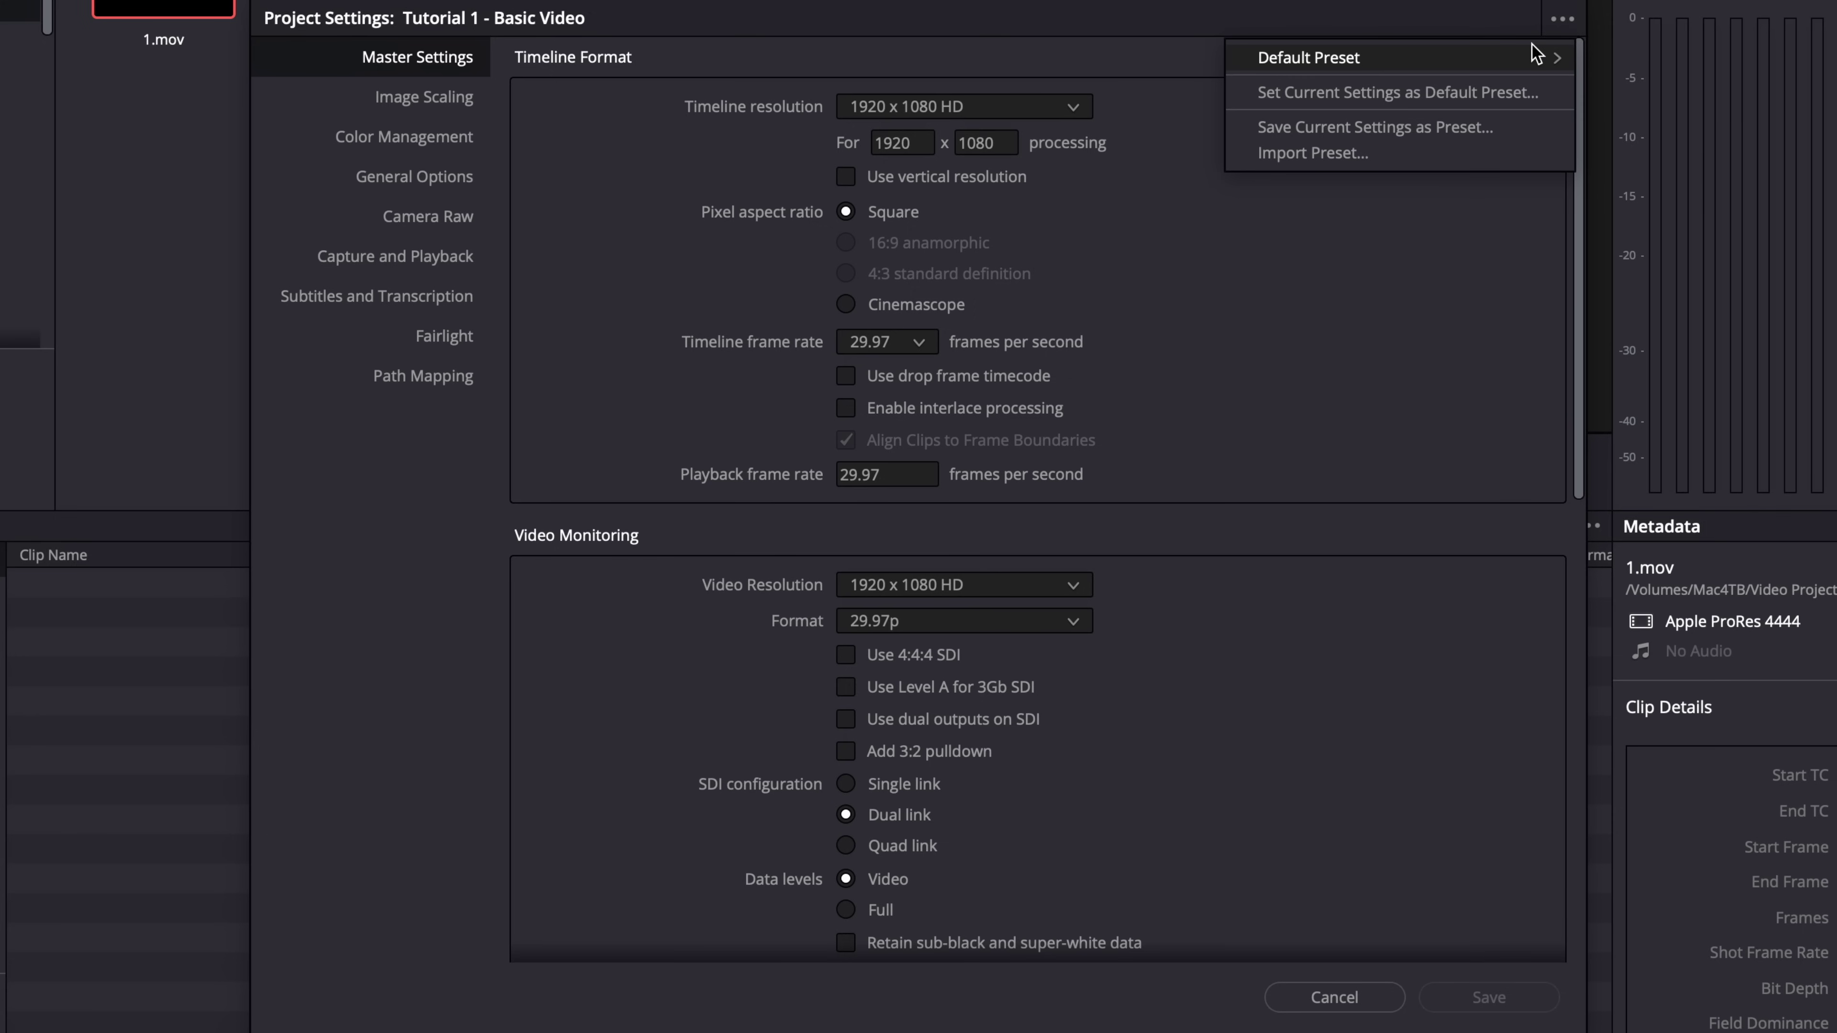
mouse_move(1535, 52)
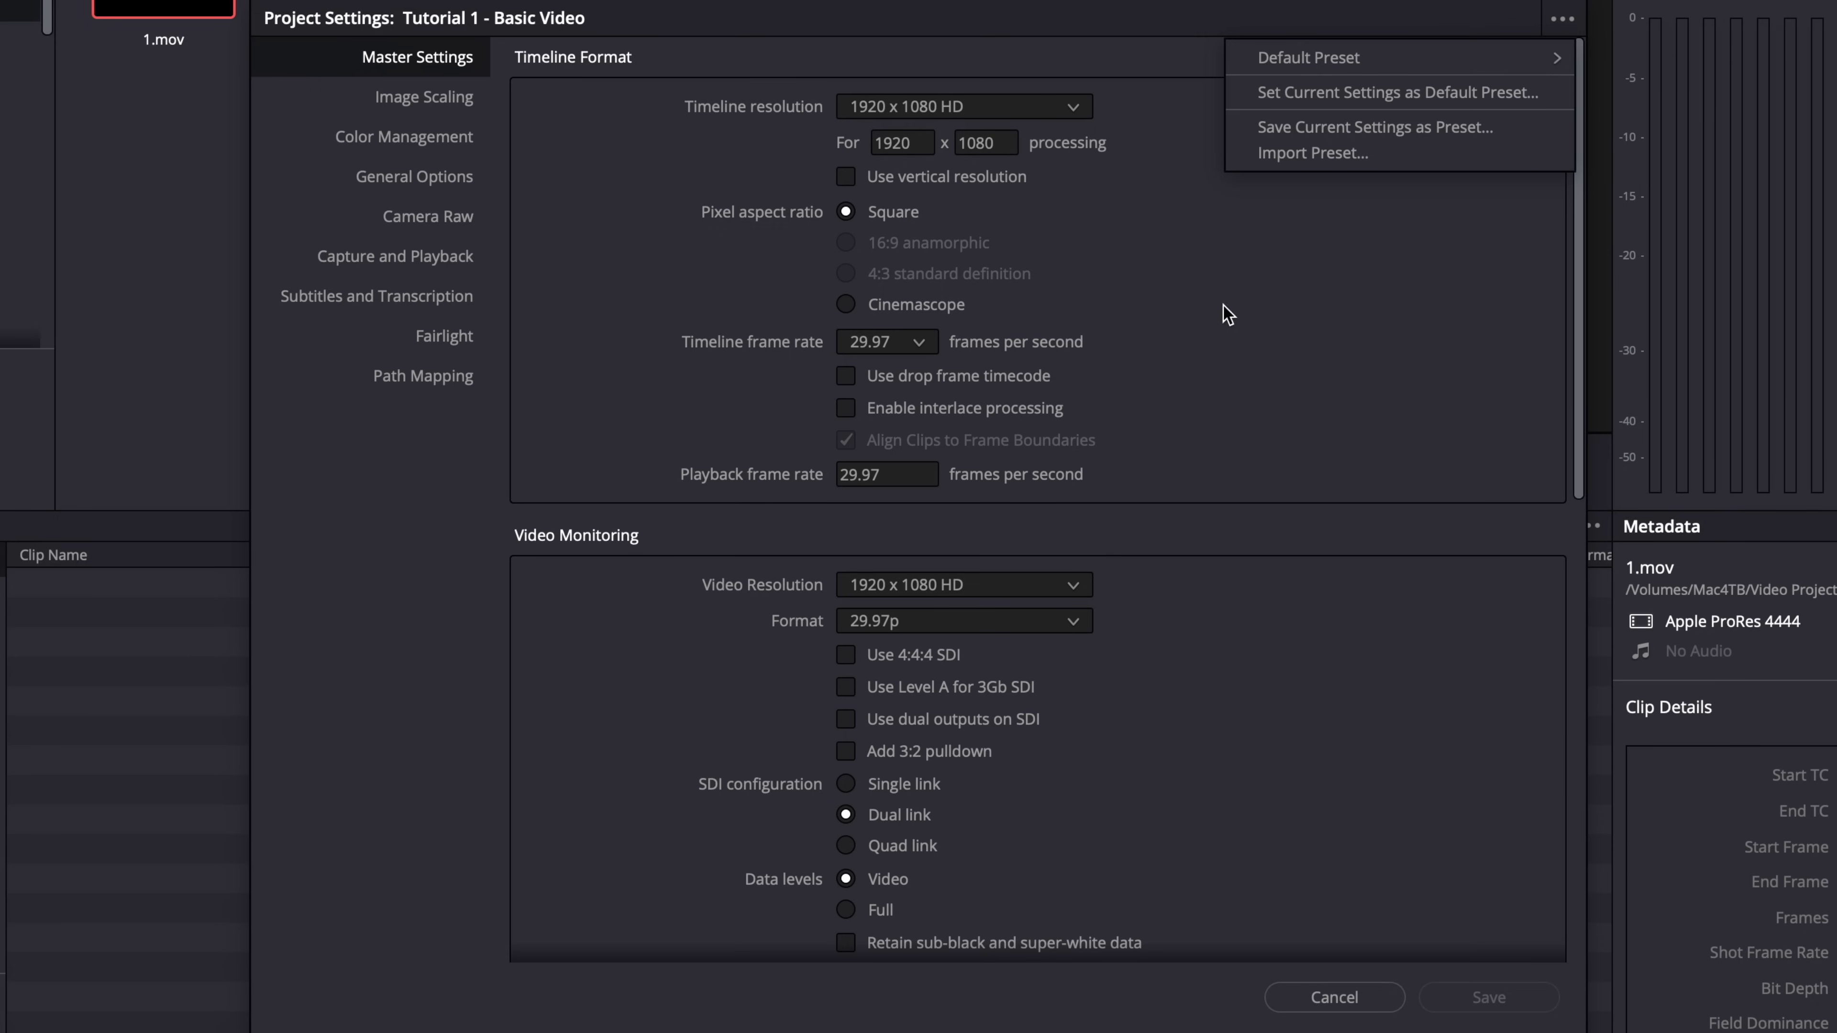
click(1381, 333)
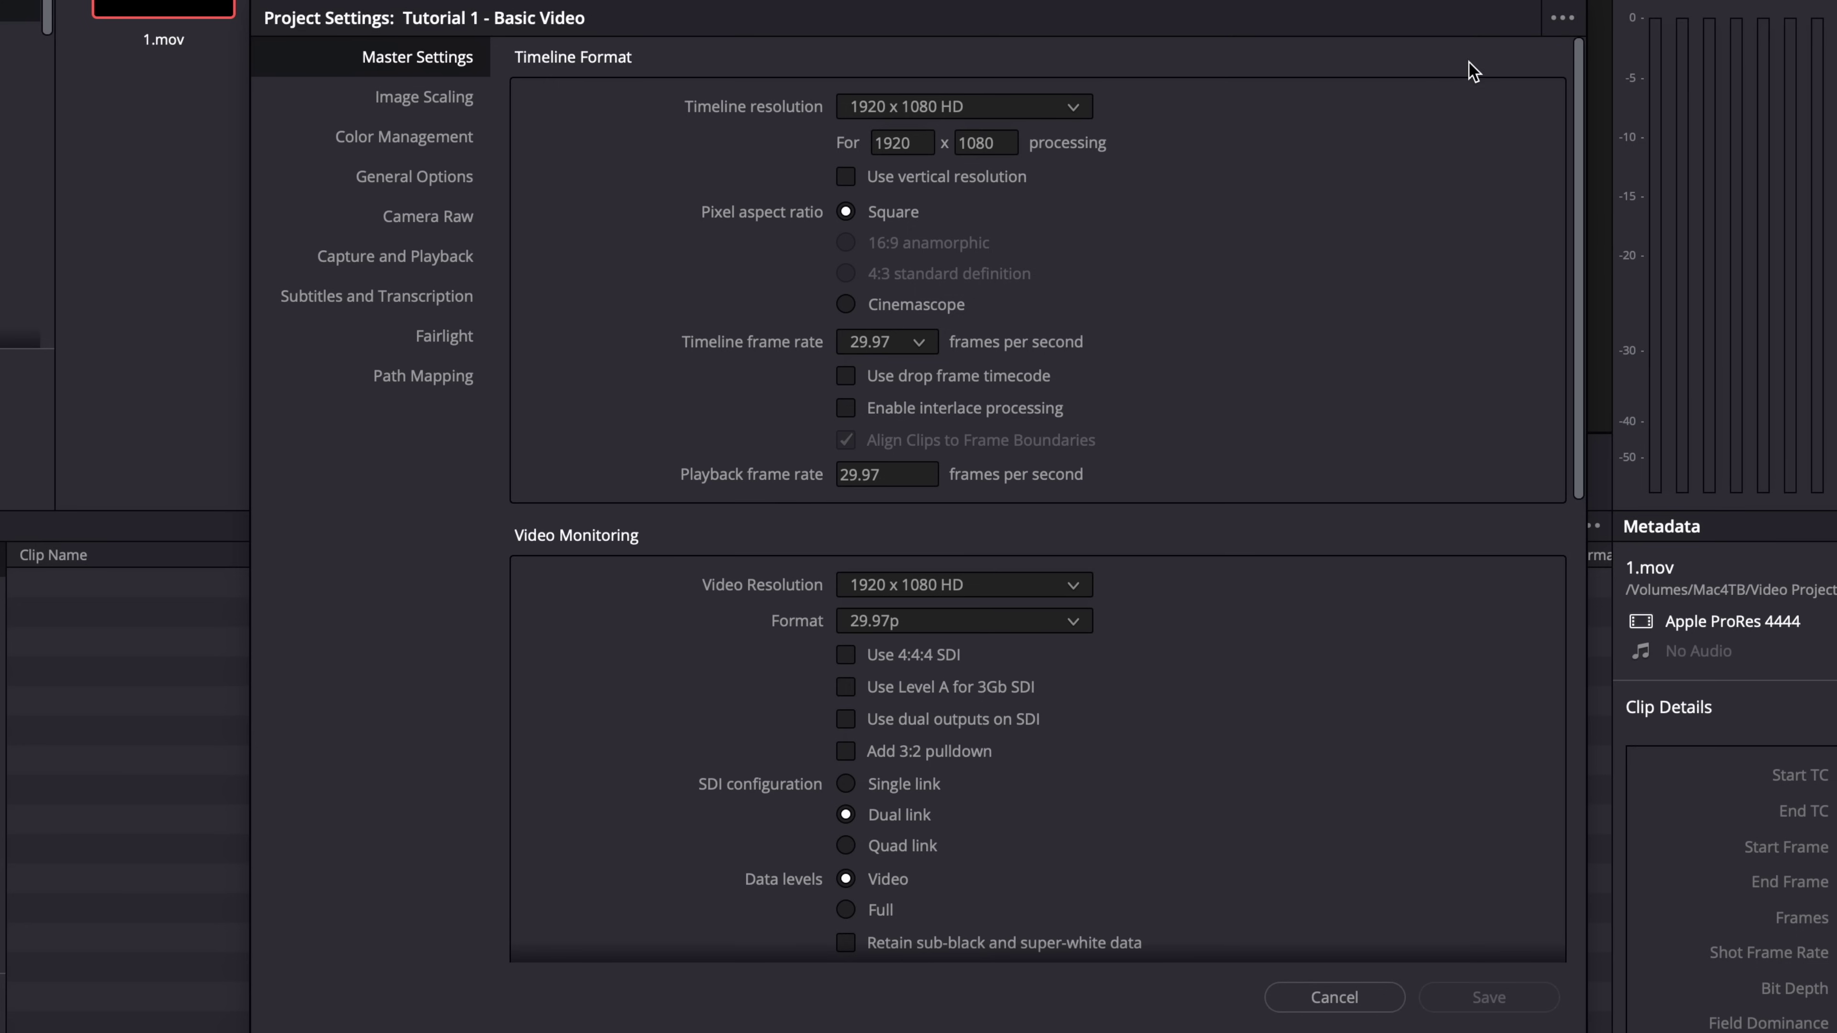
click(1554, 20)
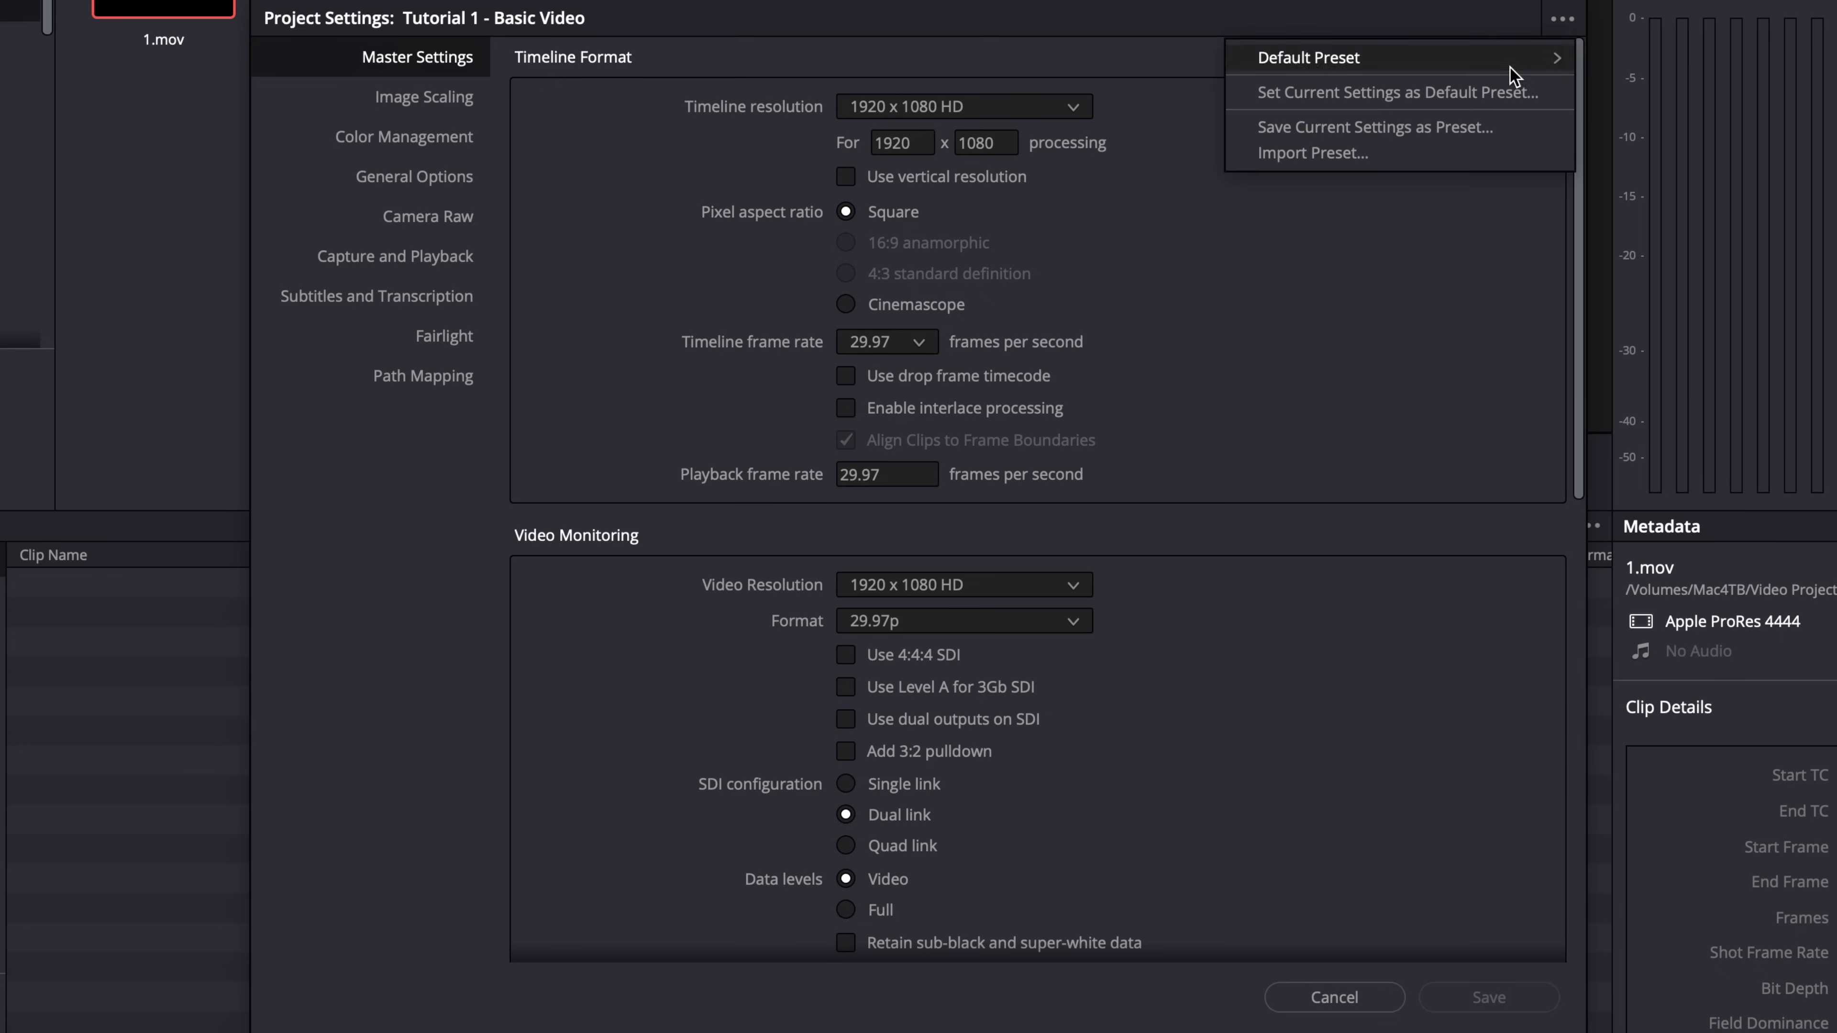
click(1465, 97)
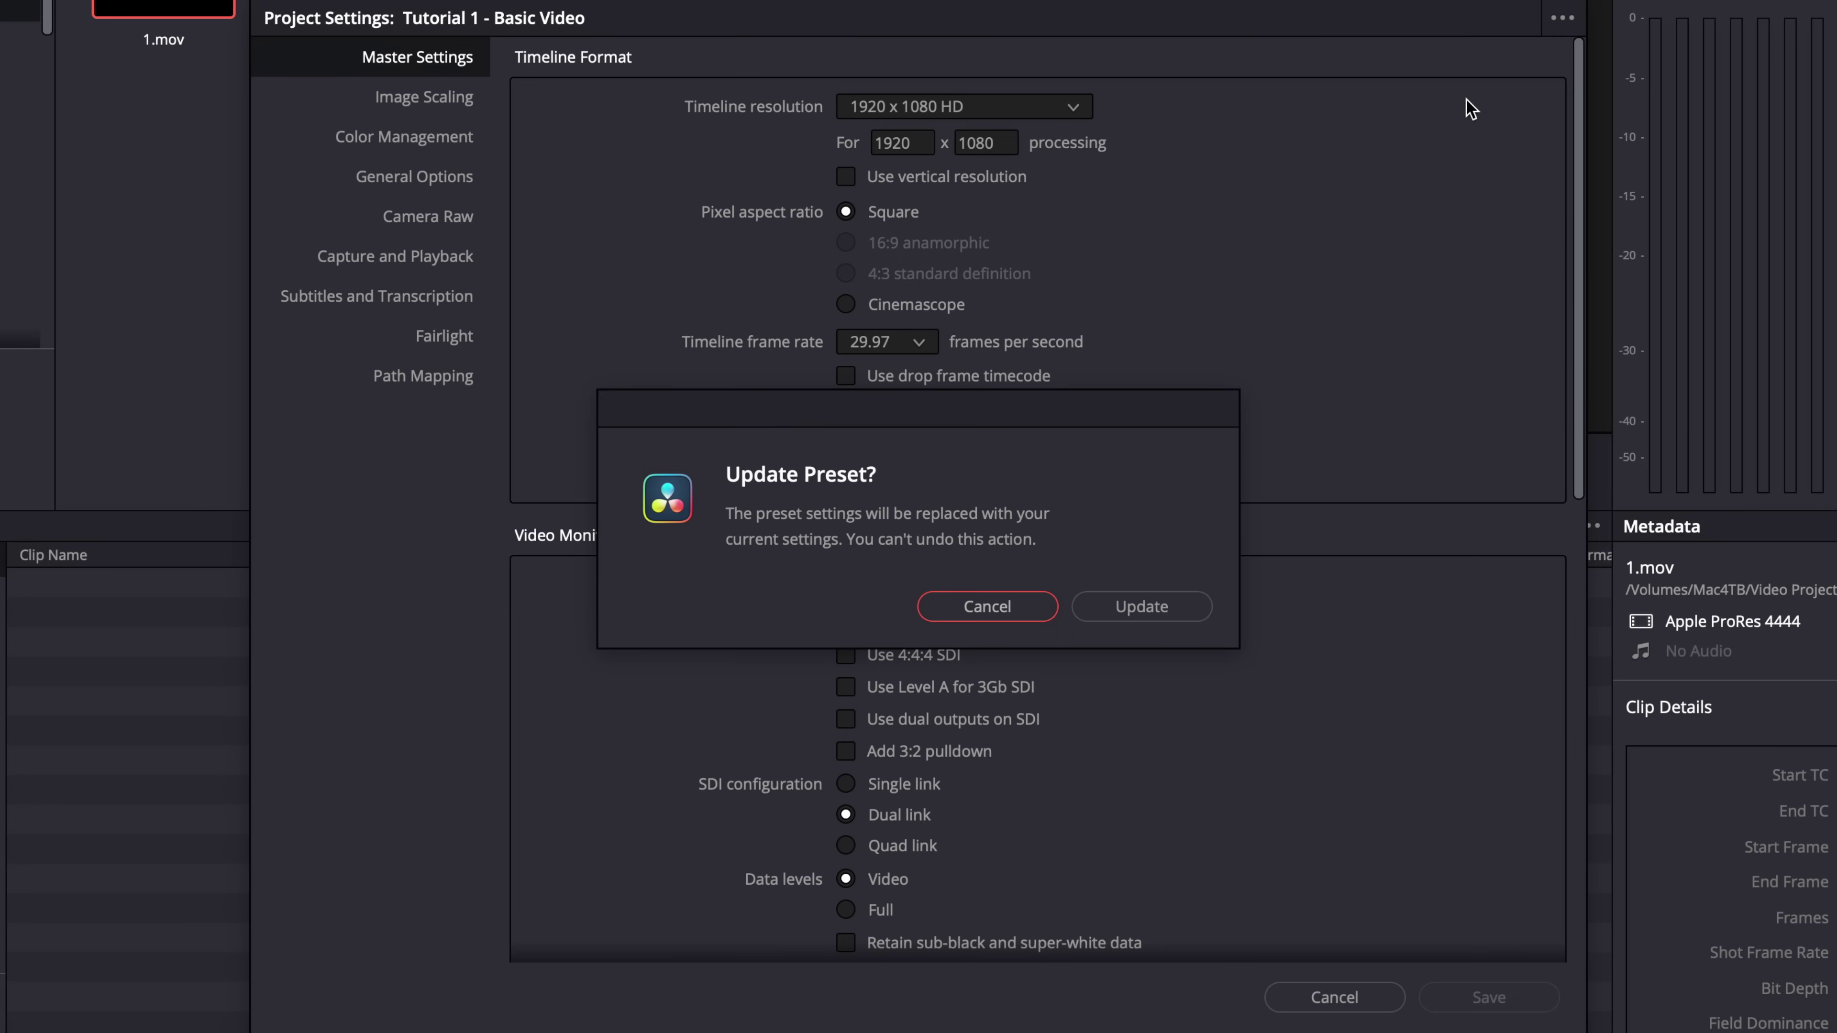
click(1140, 606)
click(1334, 997)
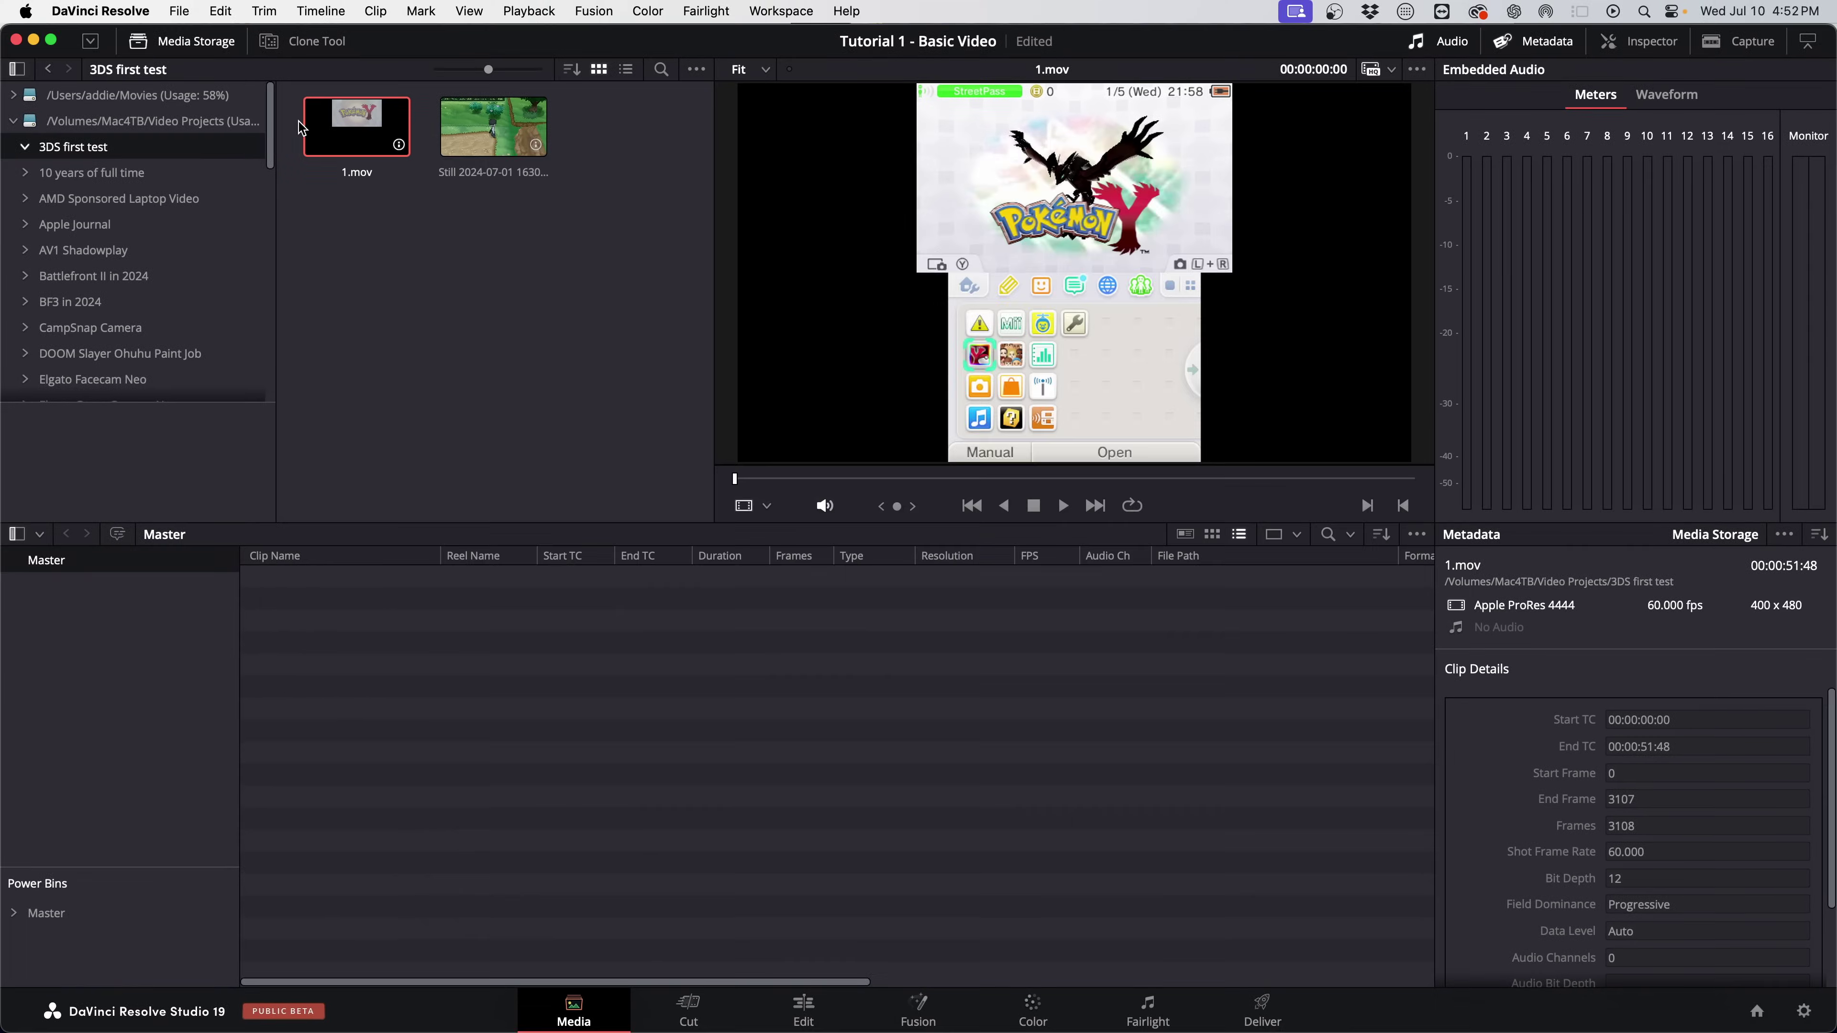
View the Tutorials folder in the Project Manager and return to the open project.
click(179, 11)
click(886, 394)
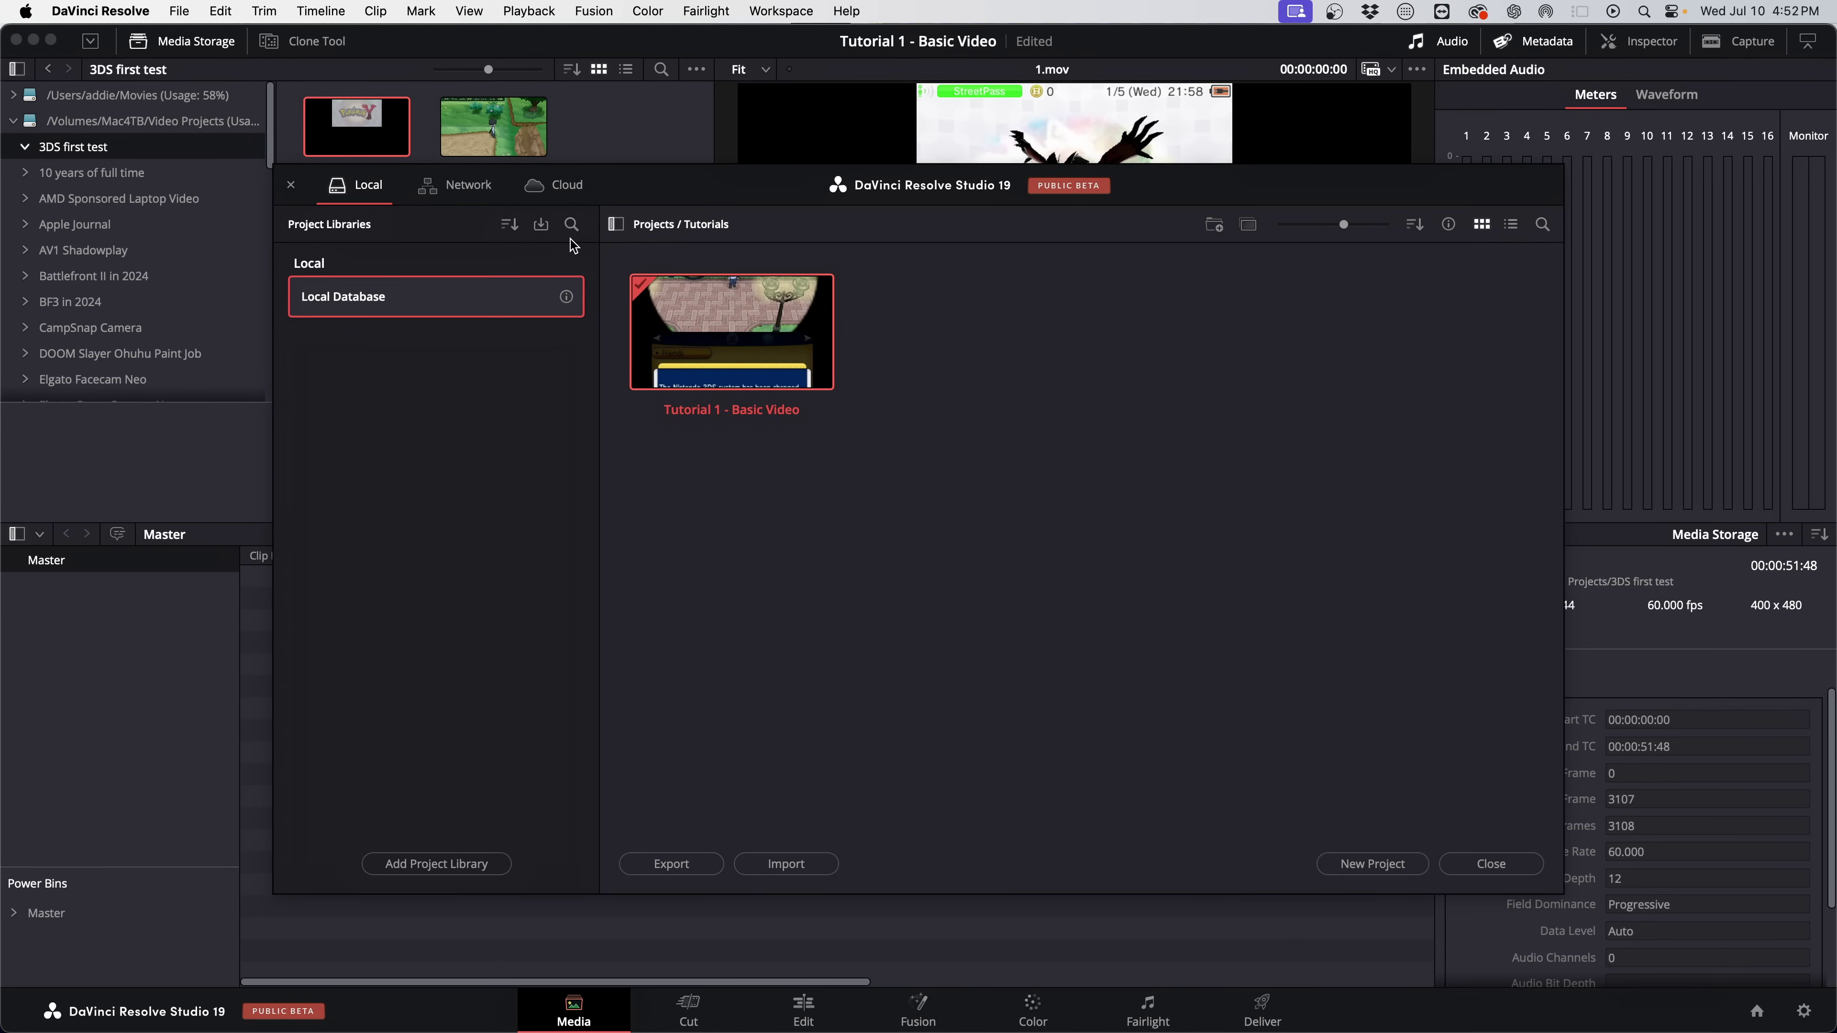
click(1493, 865)
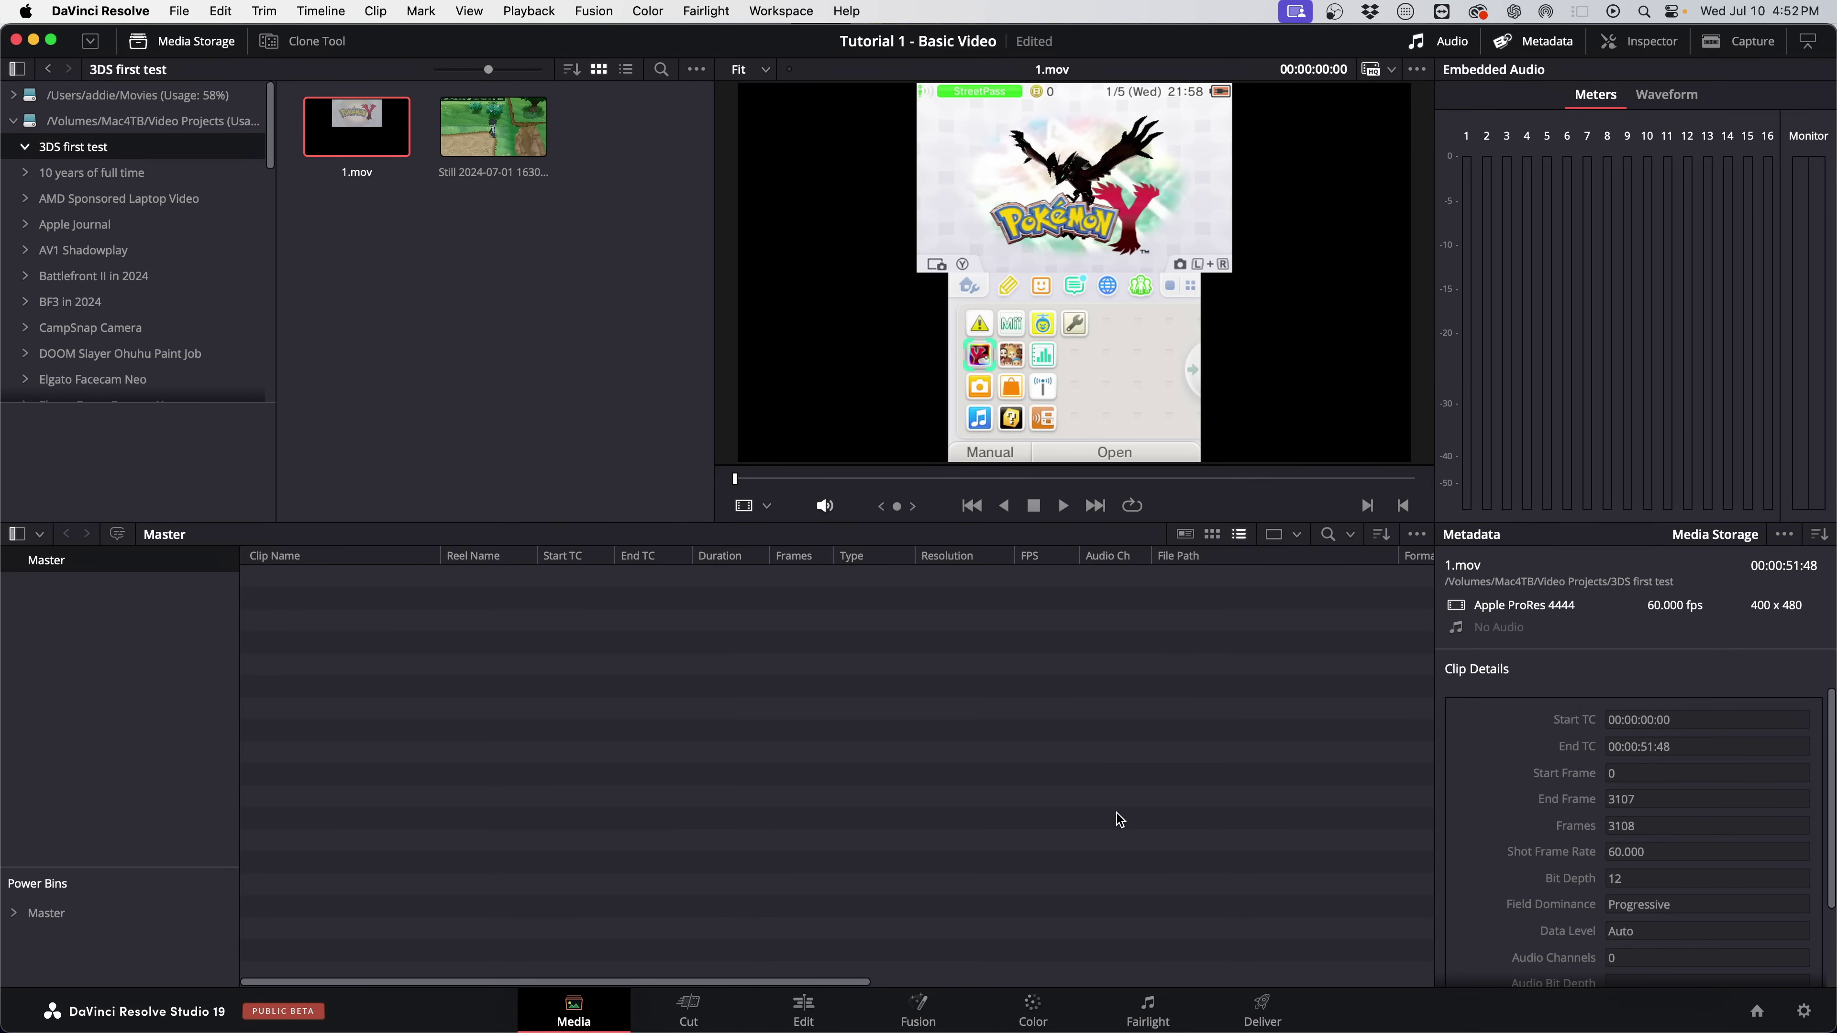
Add 1.mov to the Master bin of the media pool, keeping the project frame rate unchanged.
click(442, 254)
drag(357, 127, 365, 727)
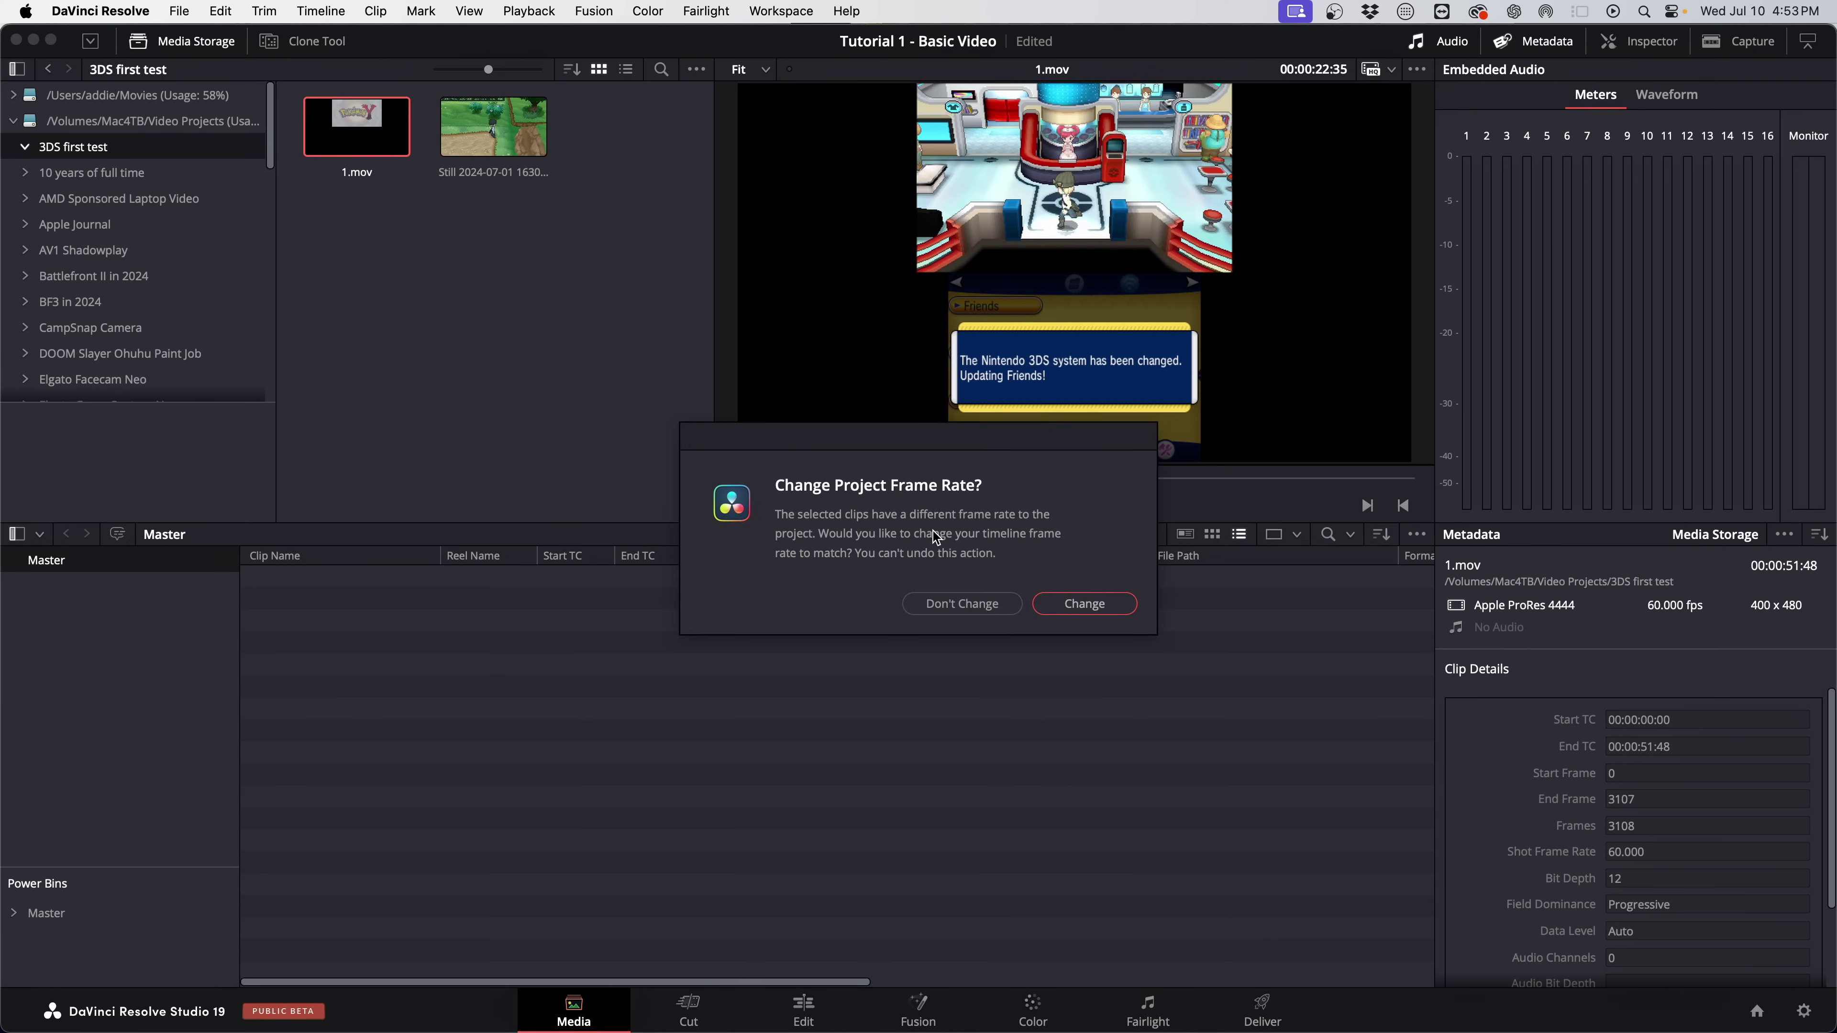
click(965, 605)
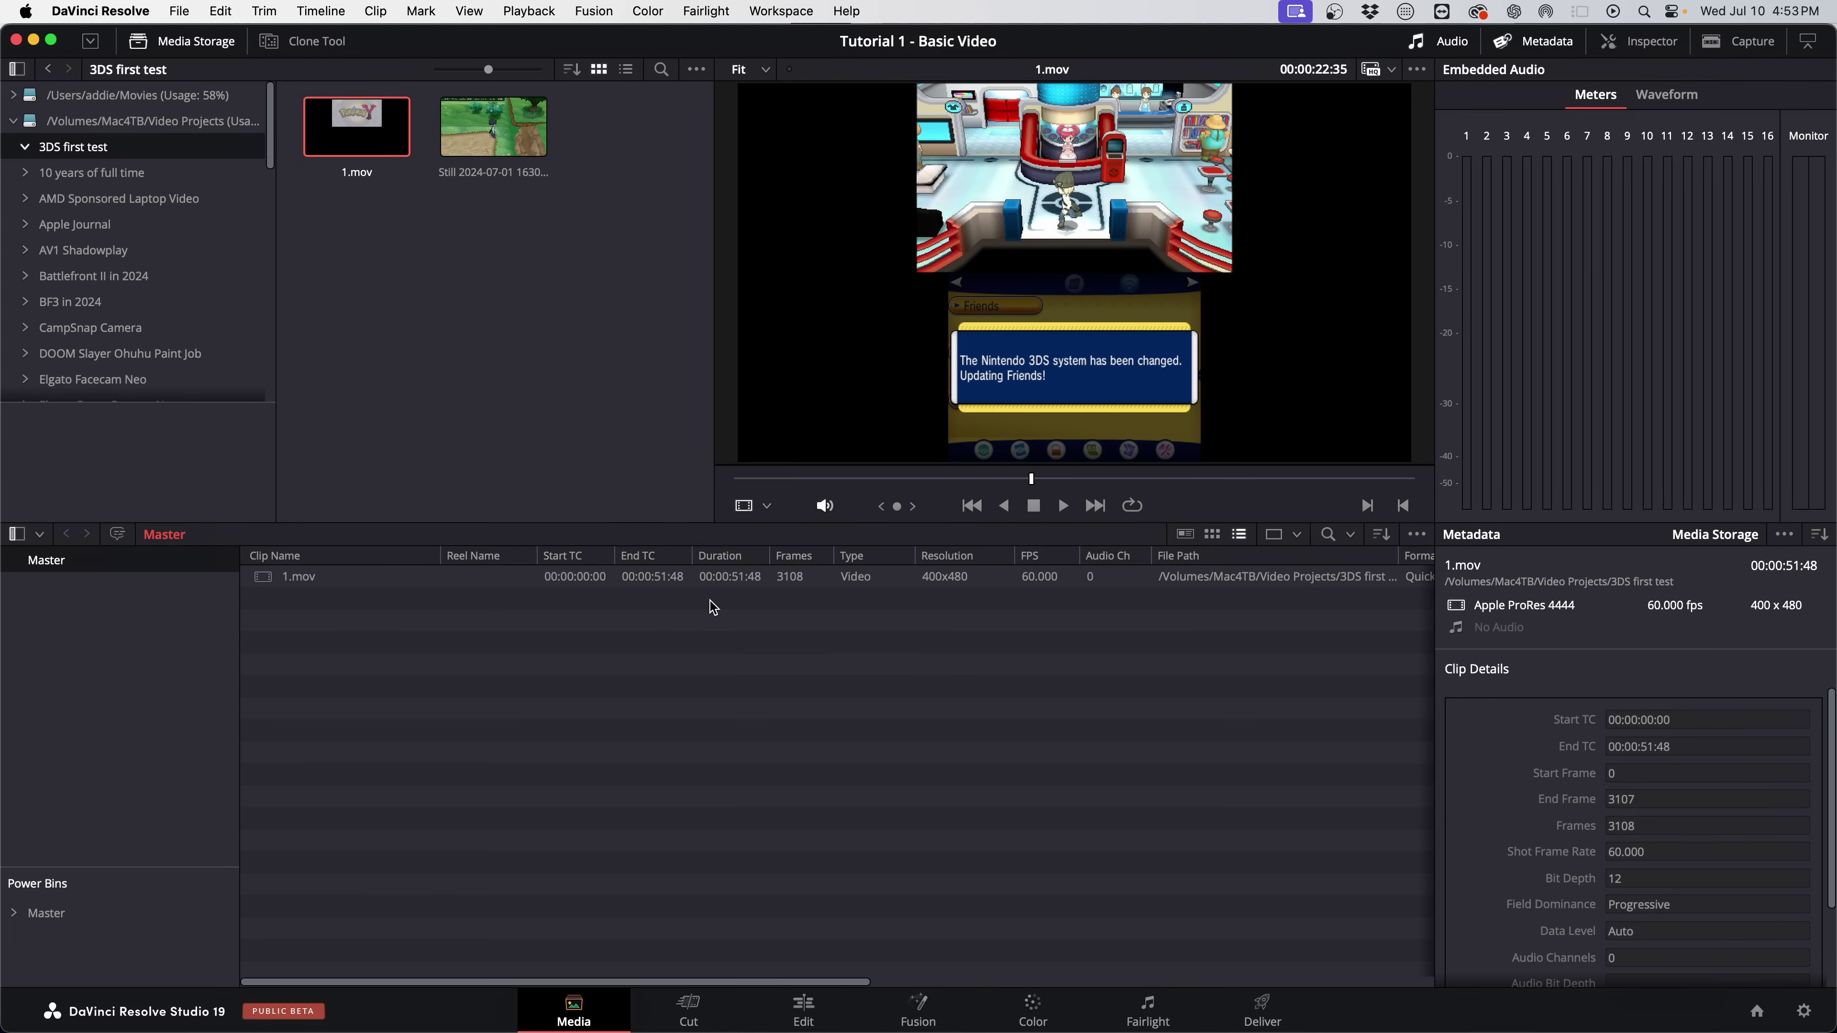
Load 1.mov from the media pool into the viewer, scrub to its middle and play a short section.
click(411, 581)
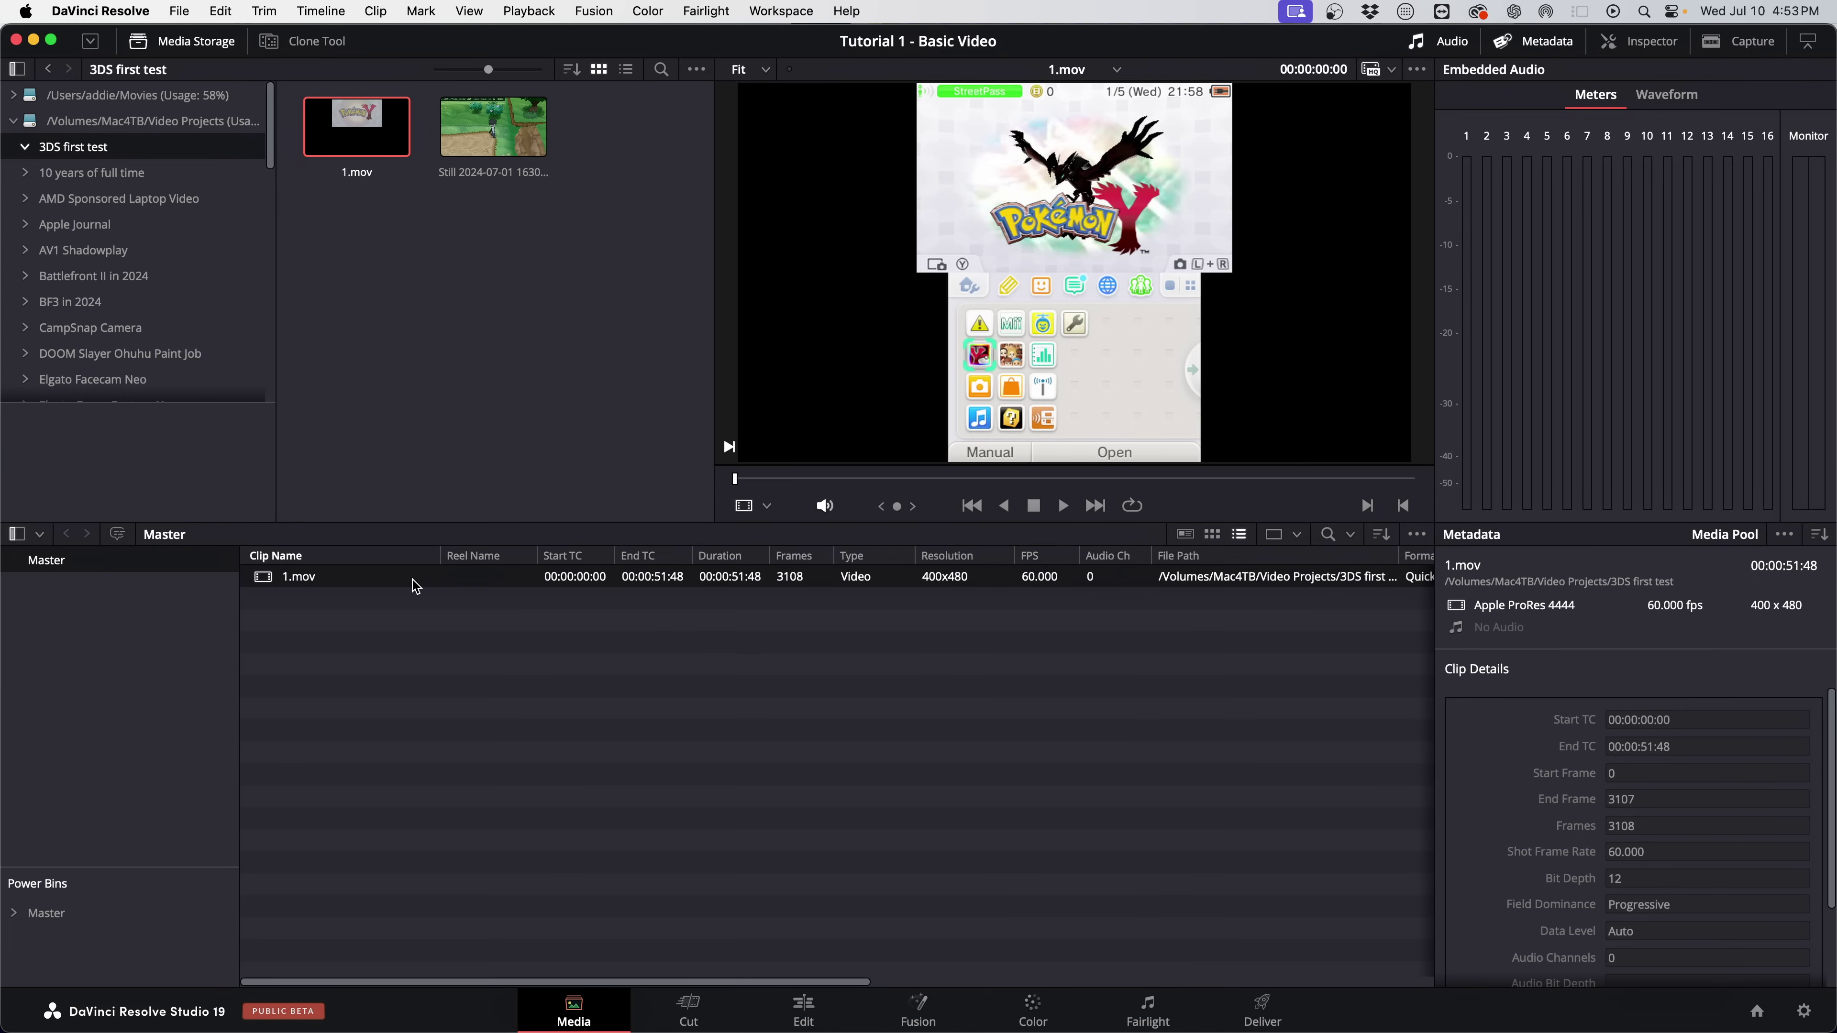
drag(940, 479, 1062, 479)
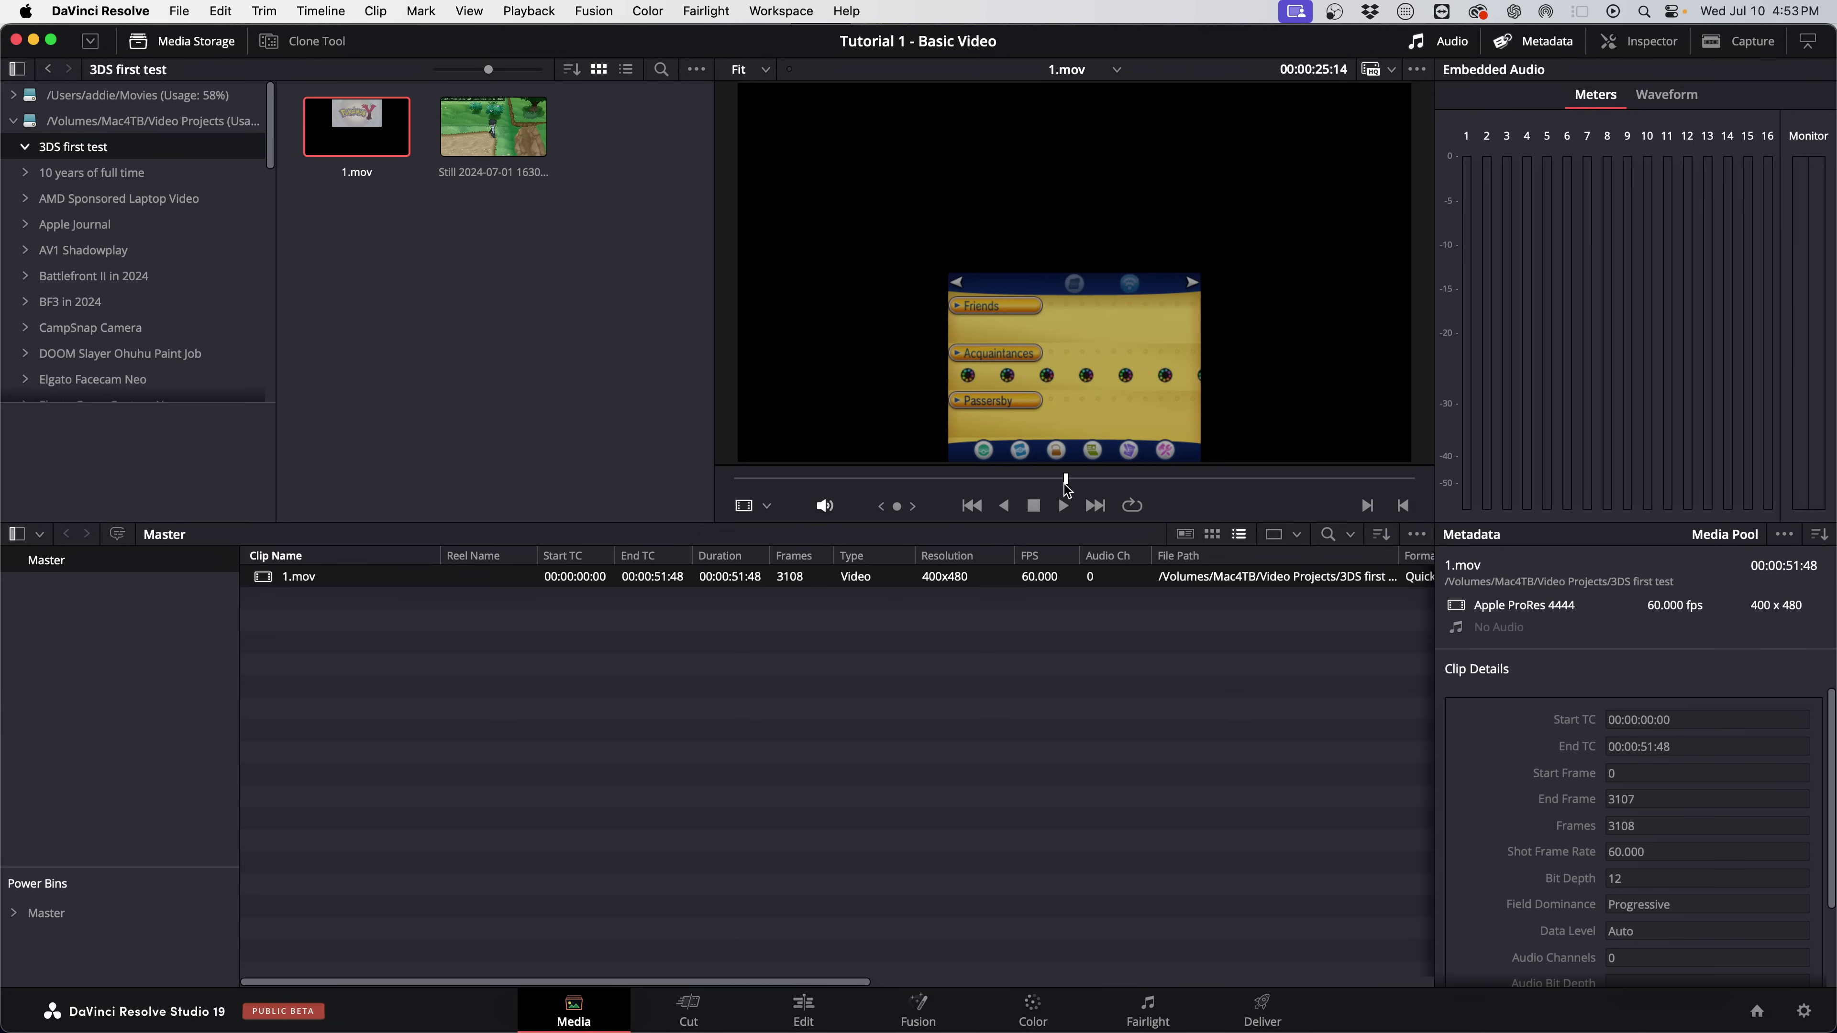
click(1063, 507)
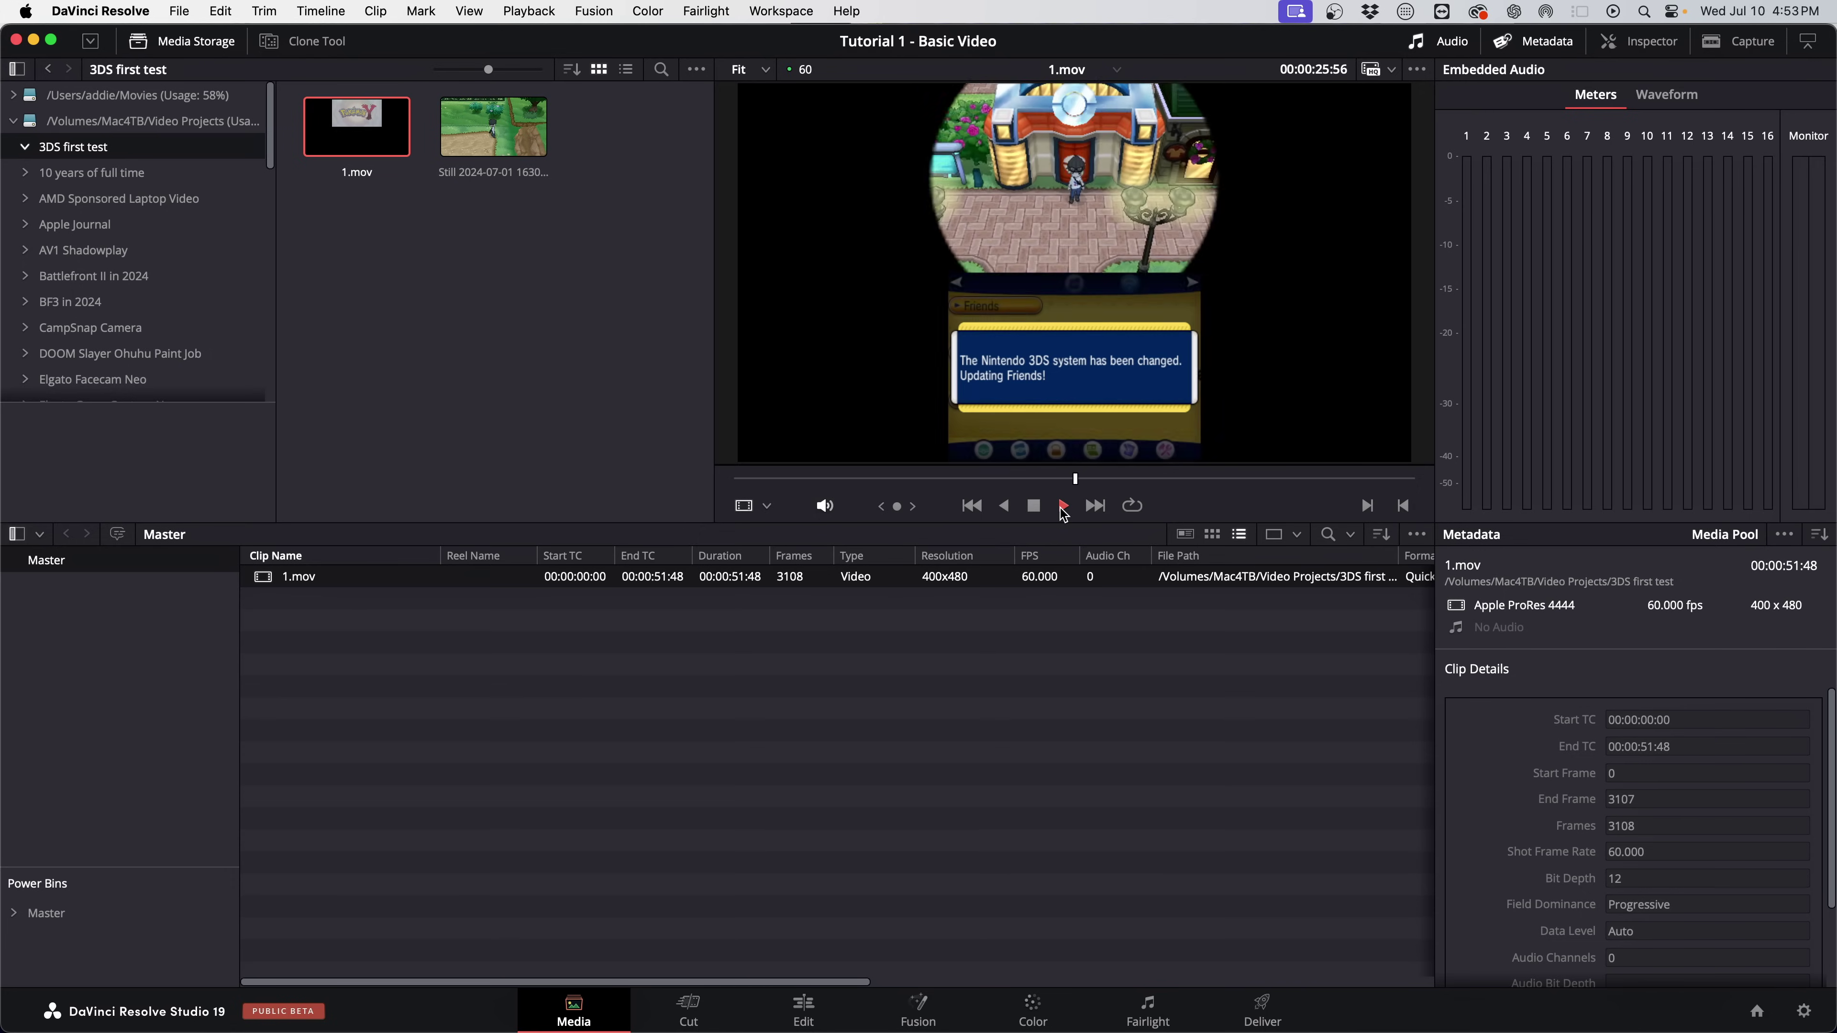
click(1063, 506)
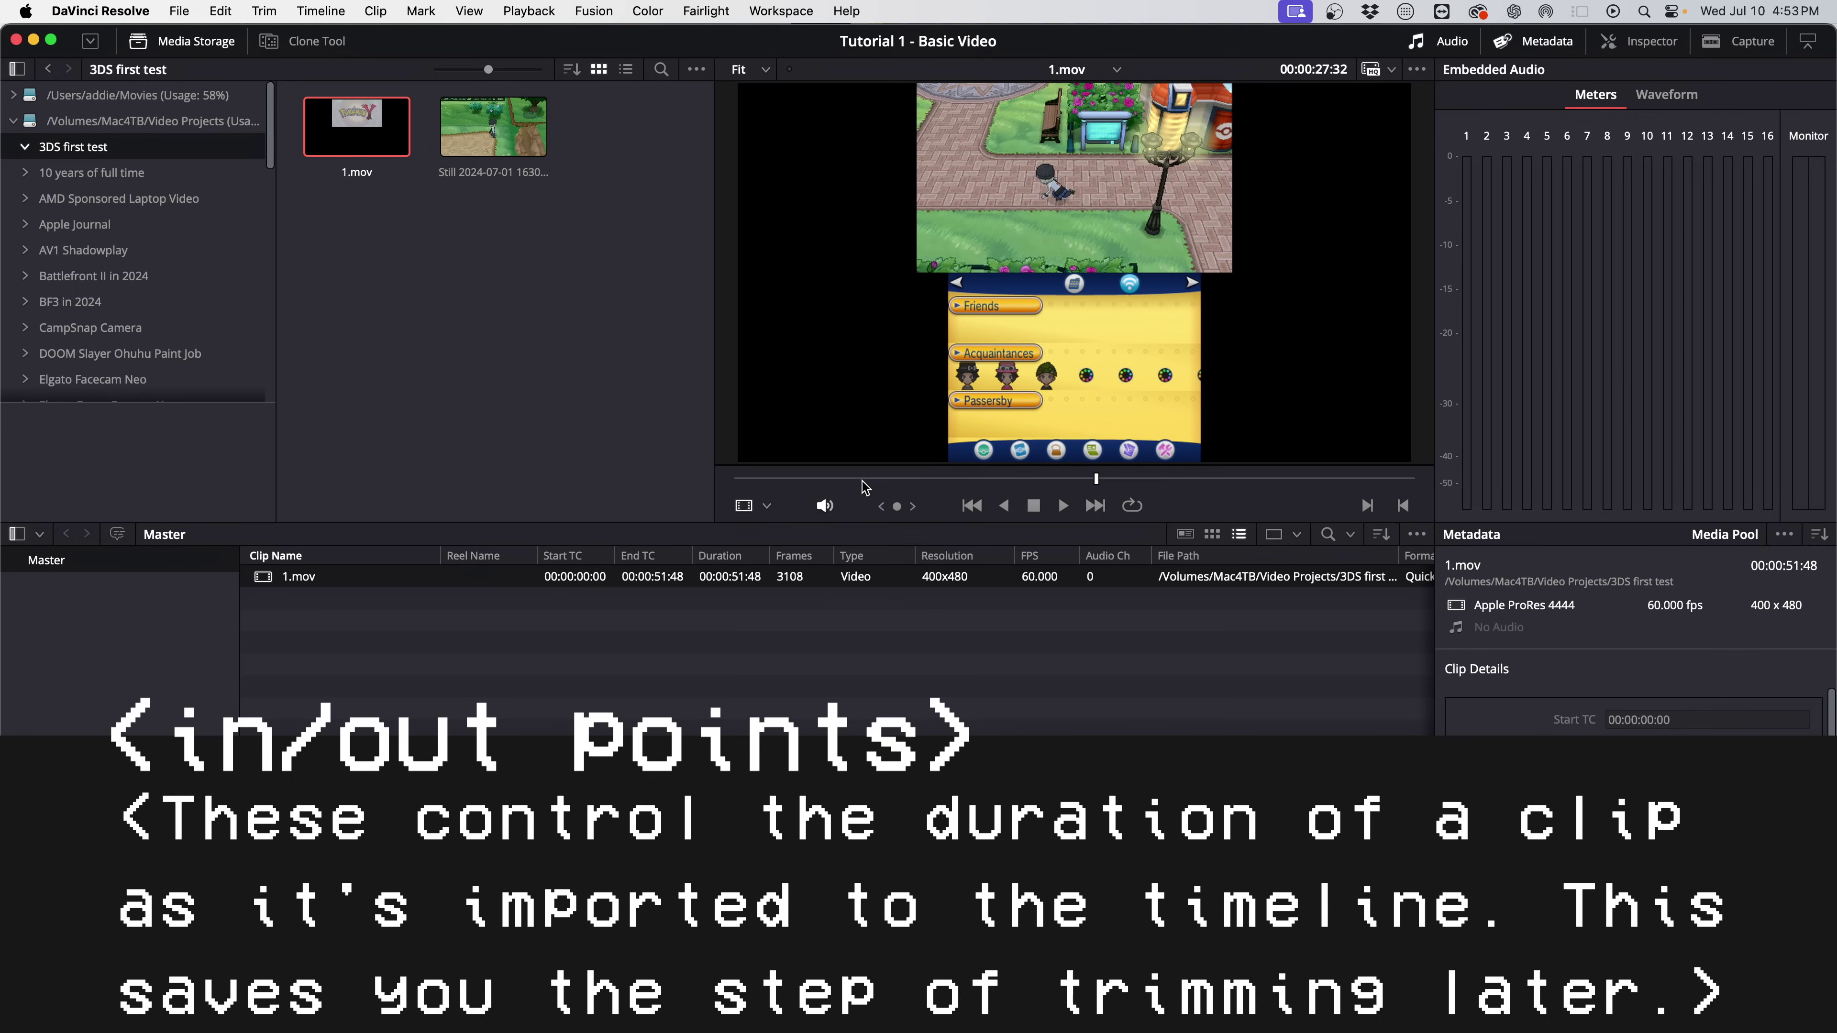
Mark an in point on 1.mov at 00:00:21:10.
drag(865, 487, 1013, 480)
right_click(1015, 481)
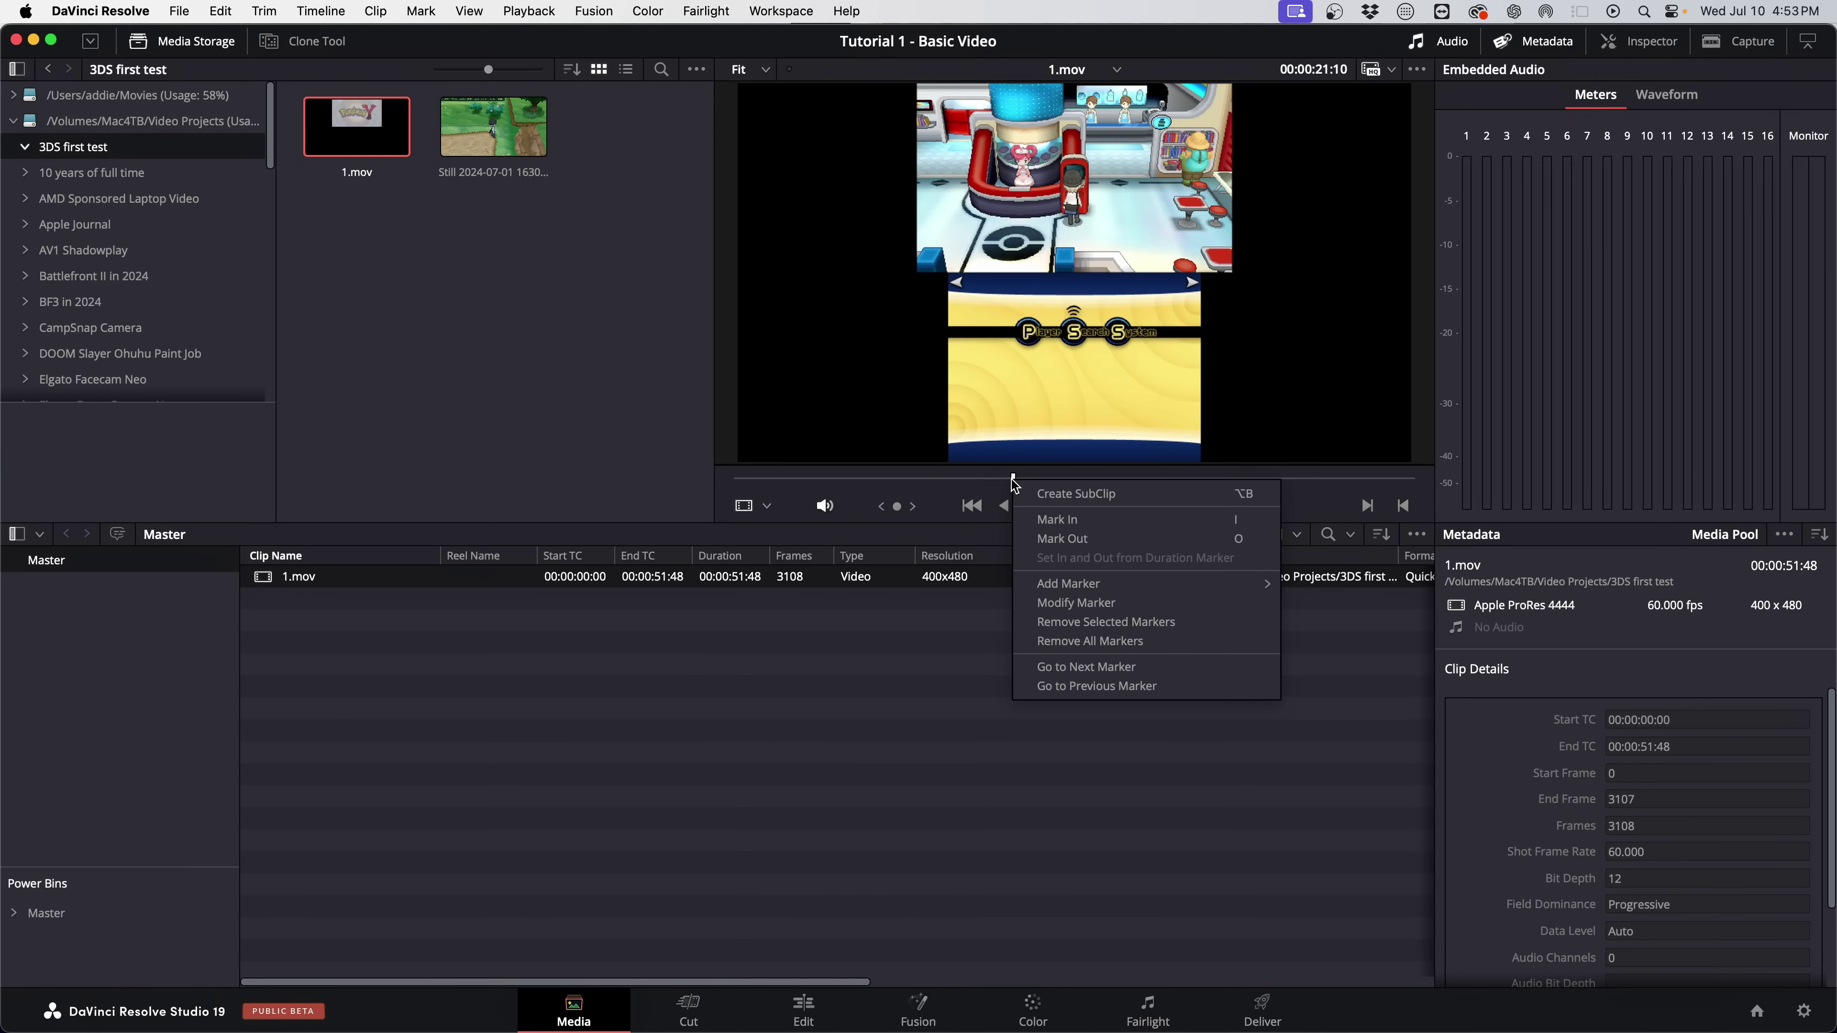
click(1089, 356)
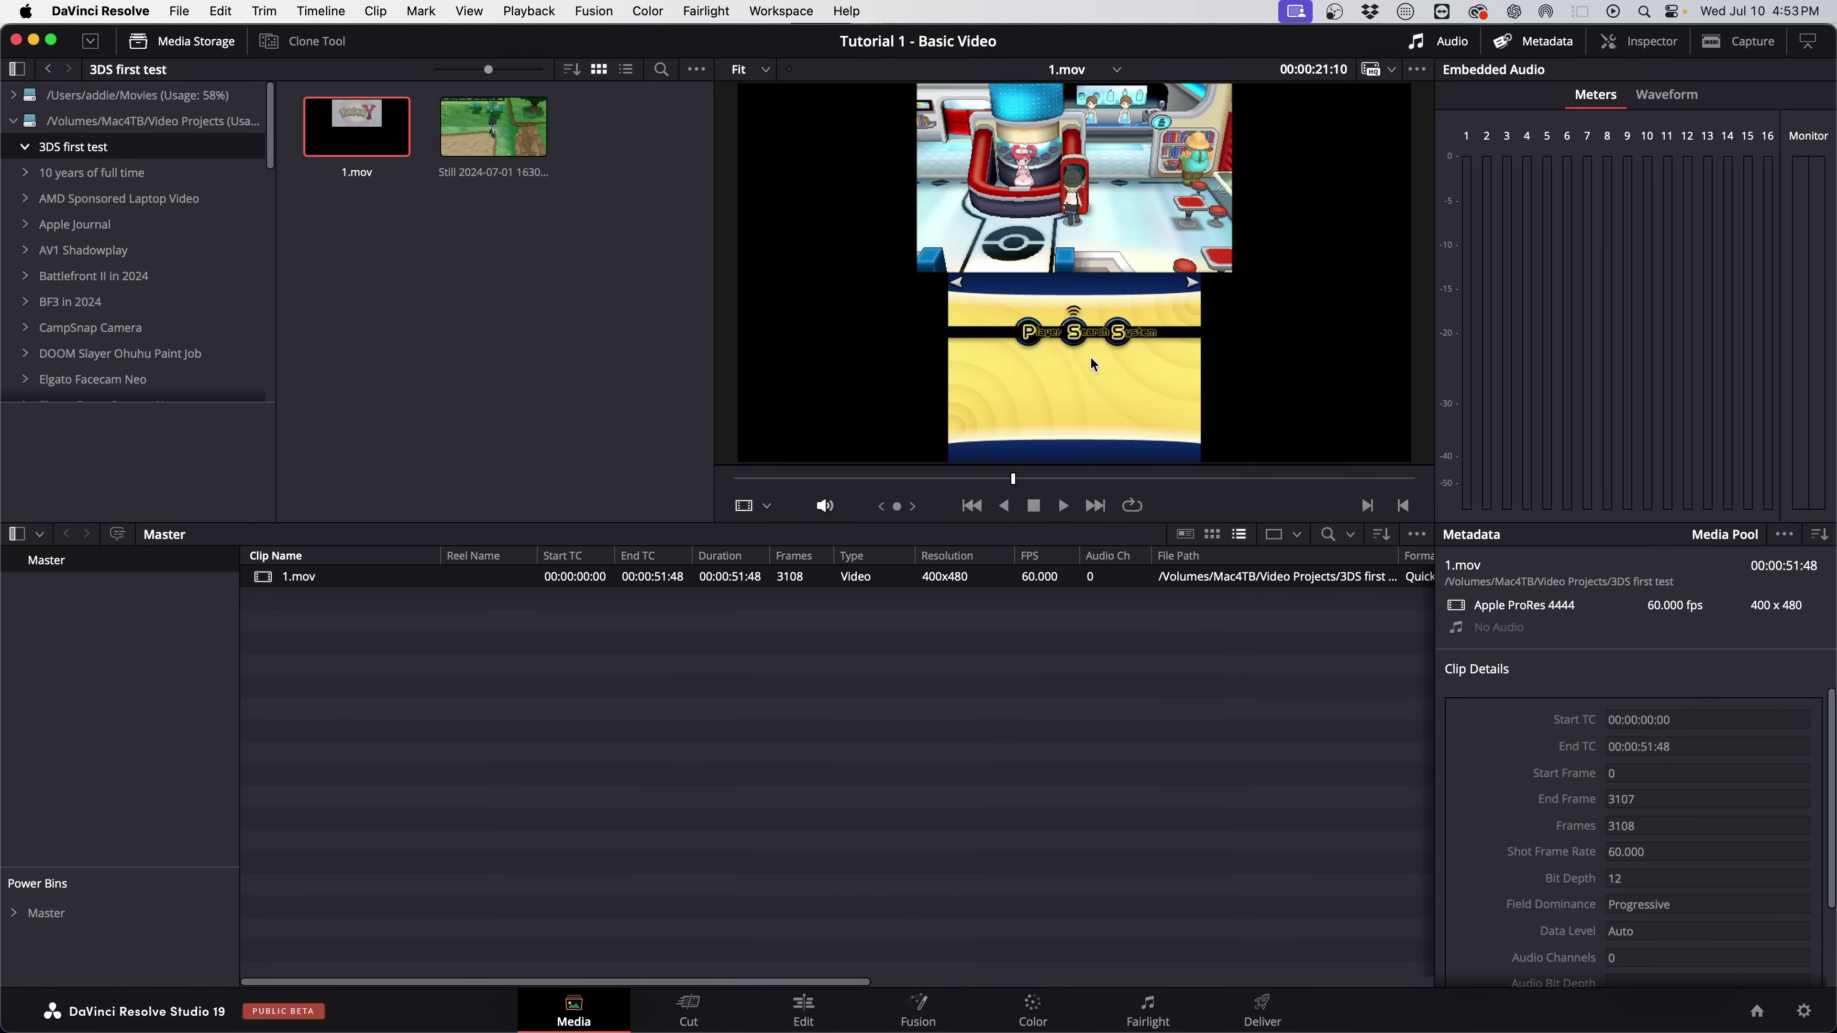
key(i)
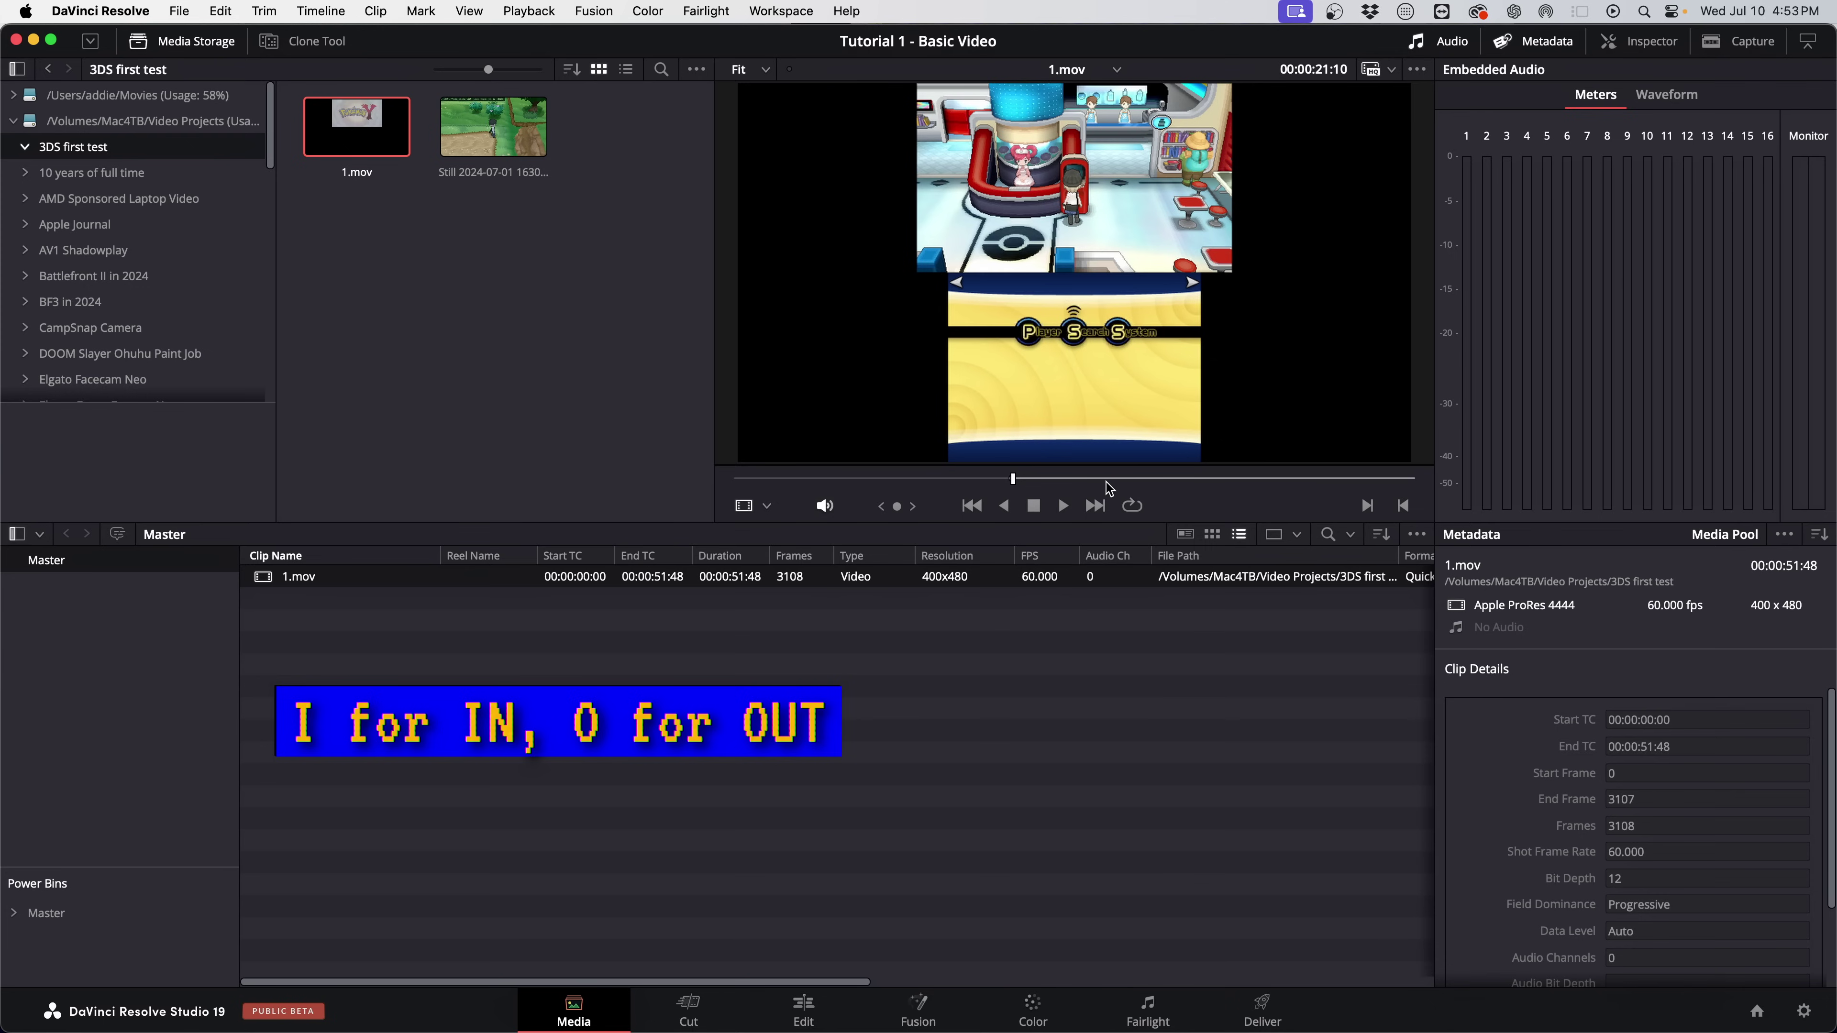
Mark an out point on 1.mov at 00:00:41:32, fine-tune the in point and extend the out point to 00:00:45:54.
click(1211, 483)
drag(1213, 491, 1282, 493)
key(o)
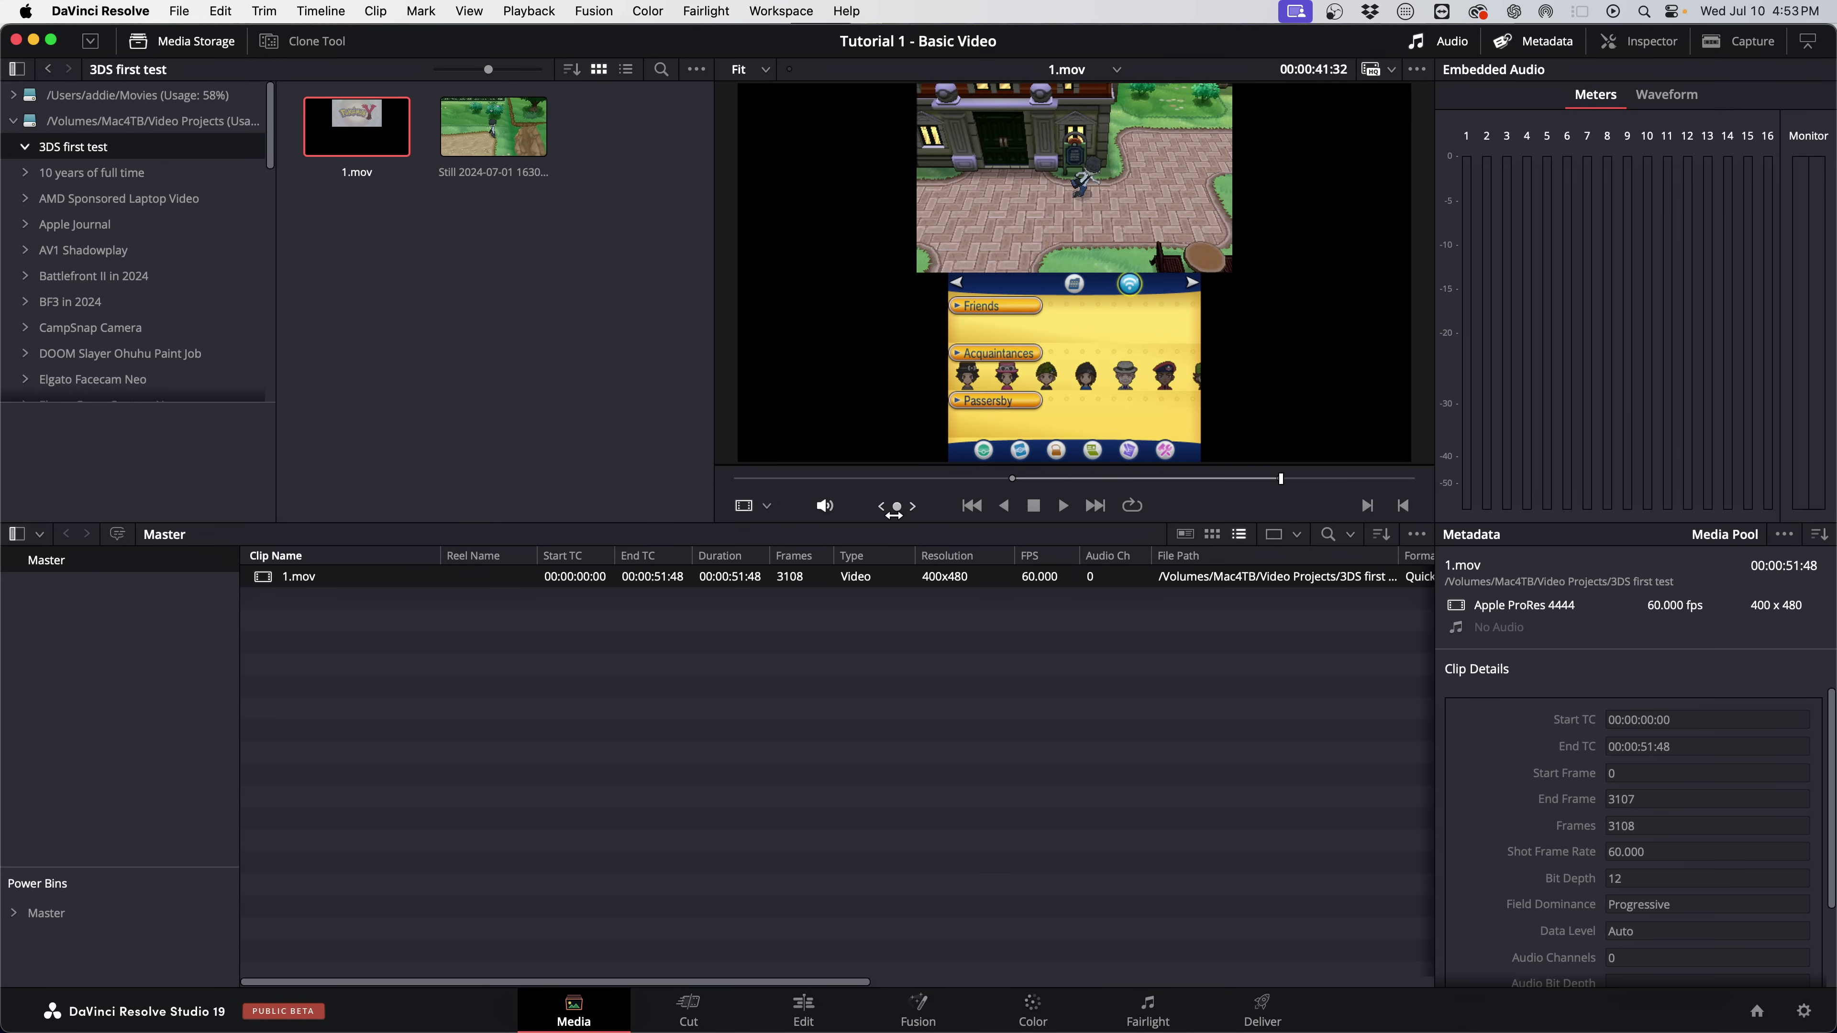
click(959, 479)
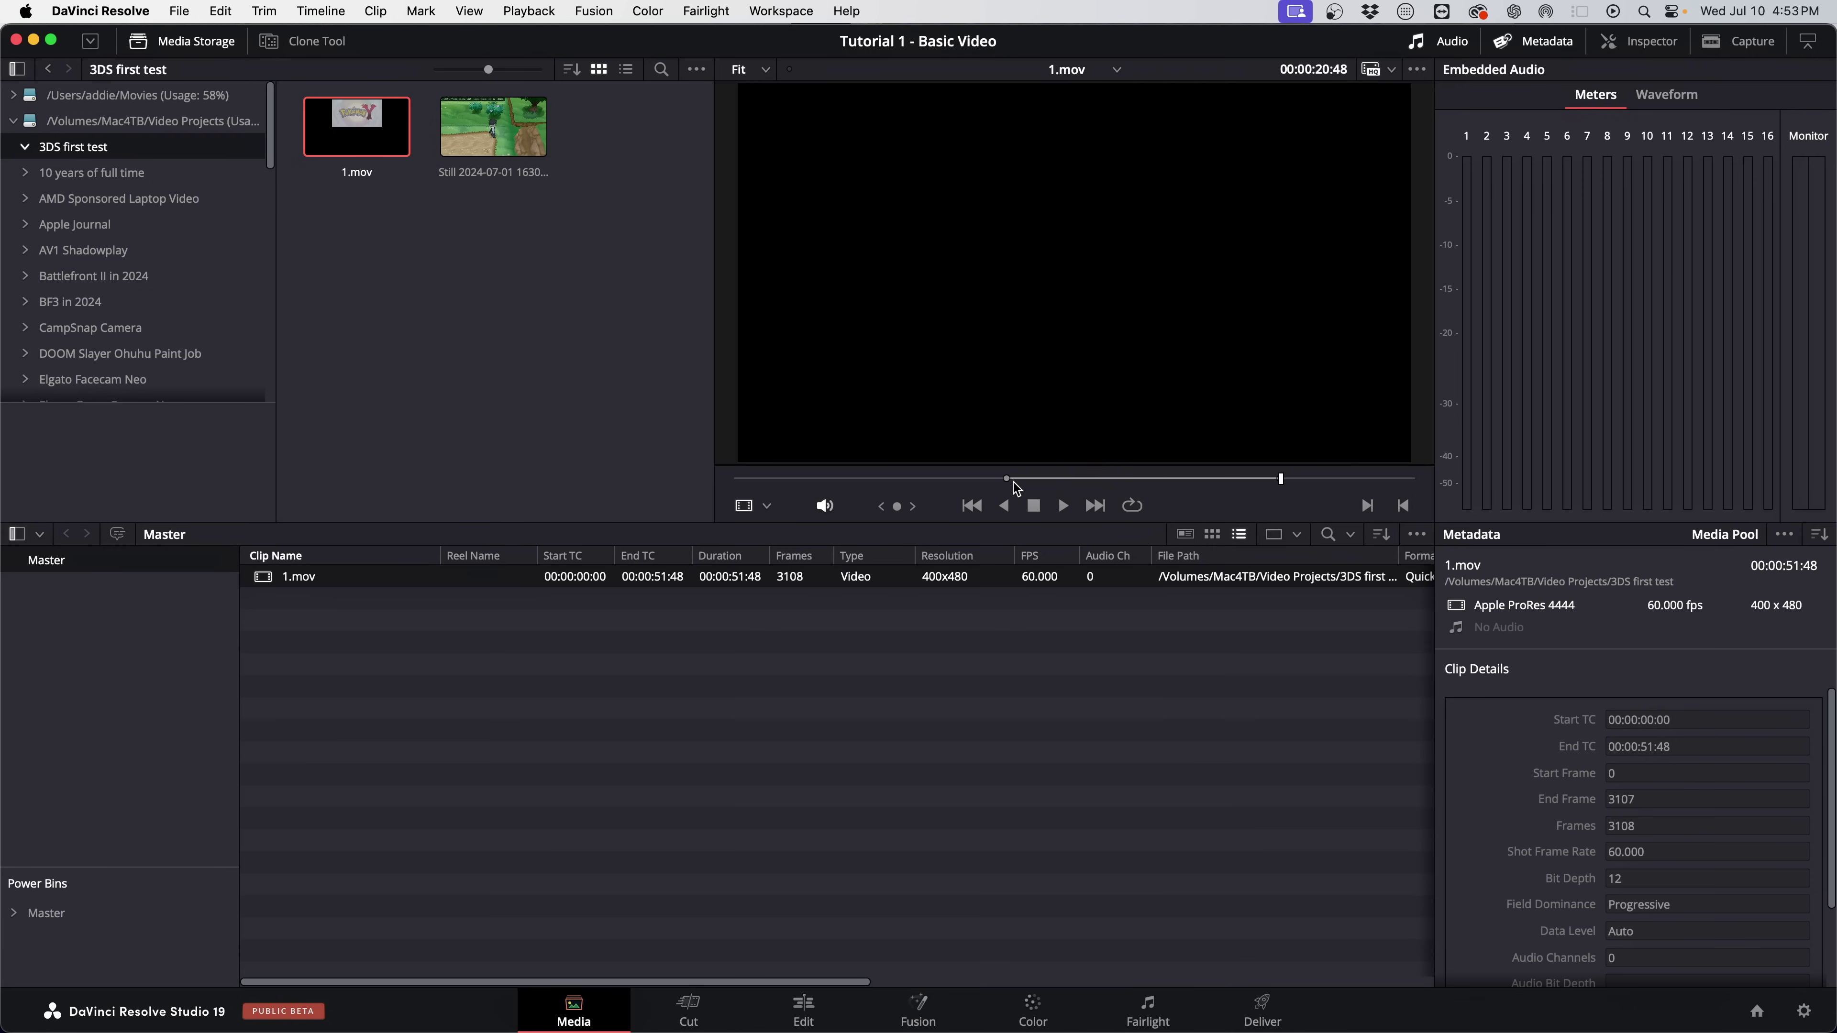
click(1338, 479)
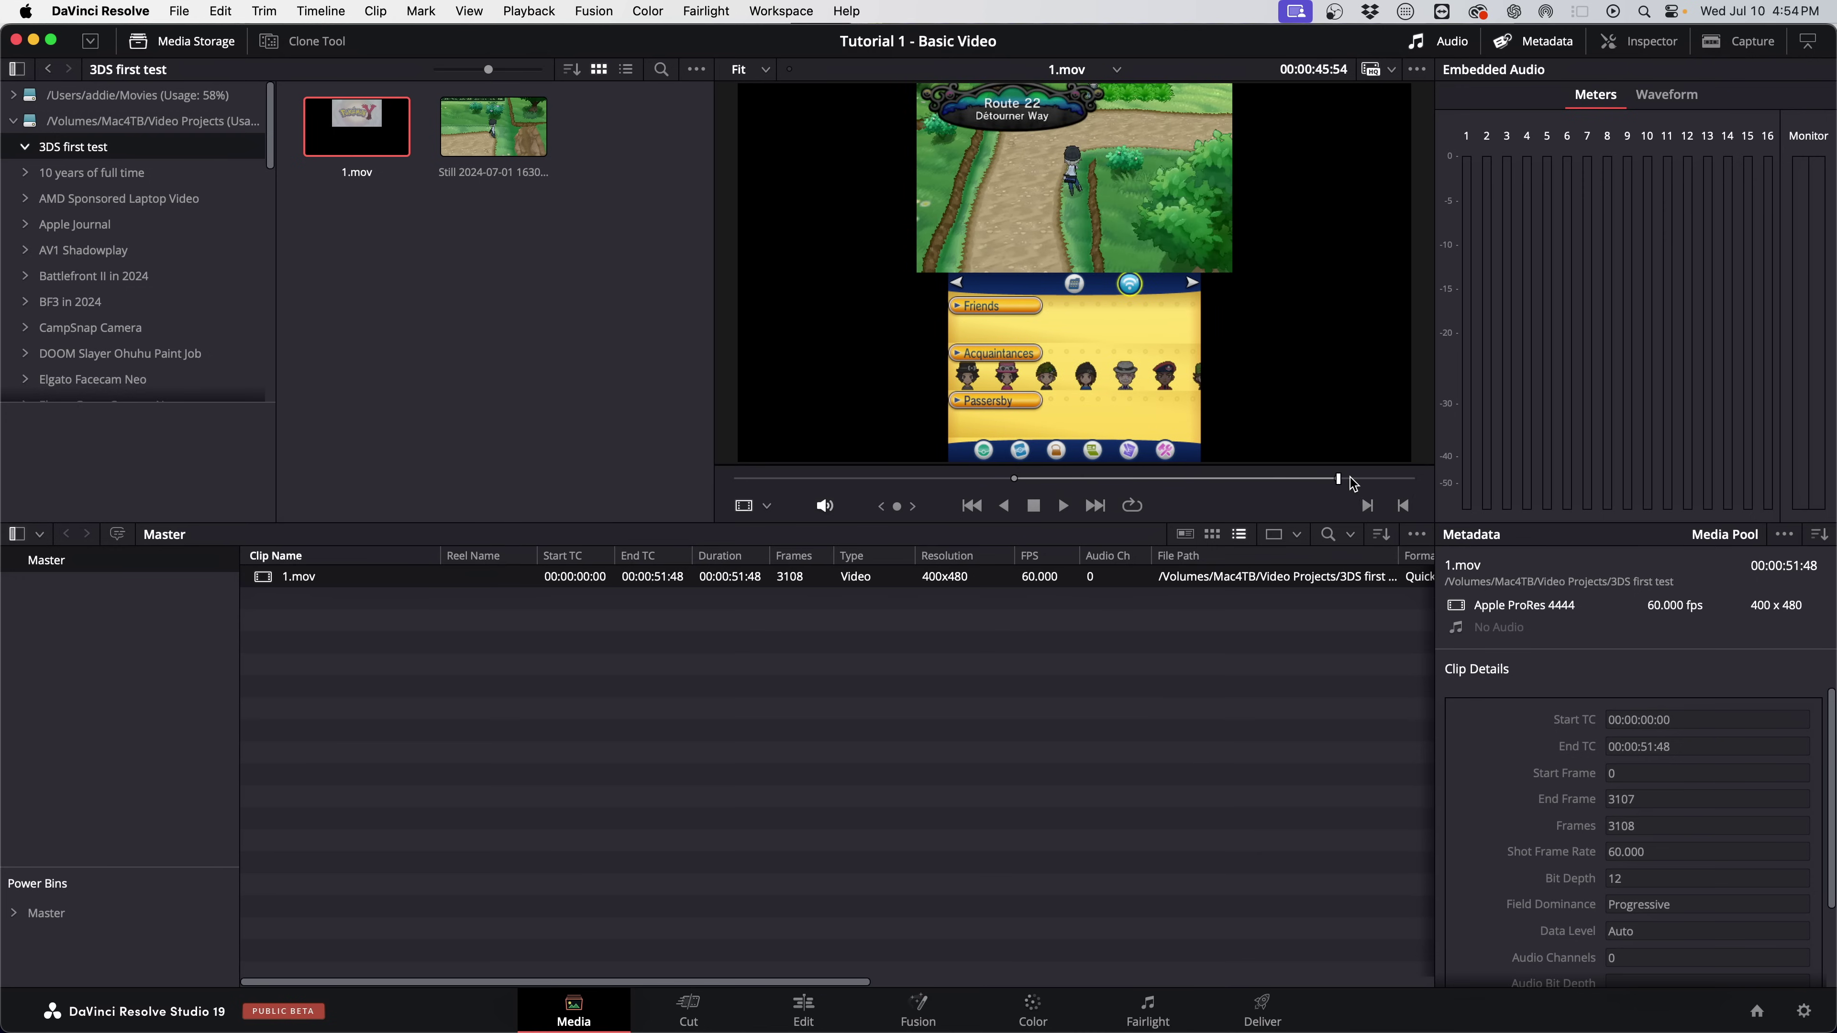
Examine the clip options and the metadata details of 1.mov.
right_click(485, 579)
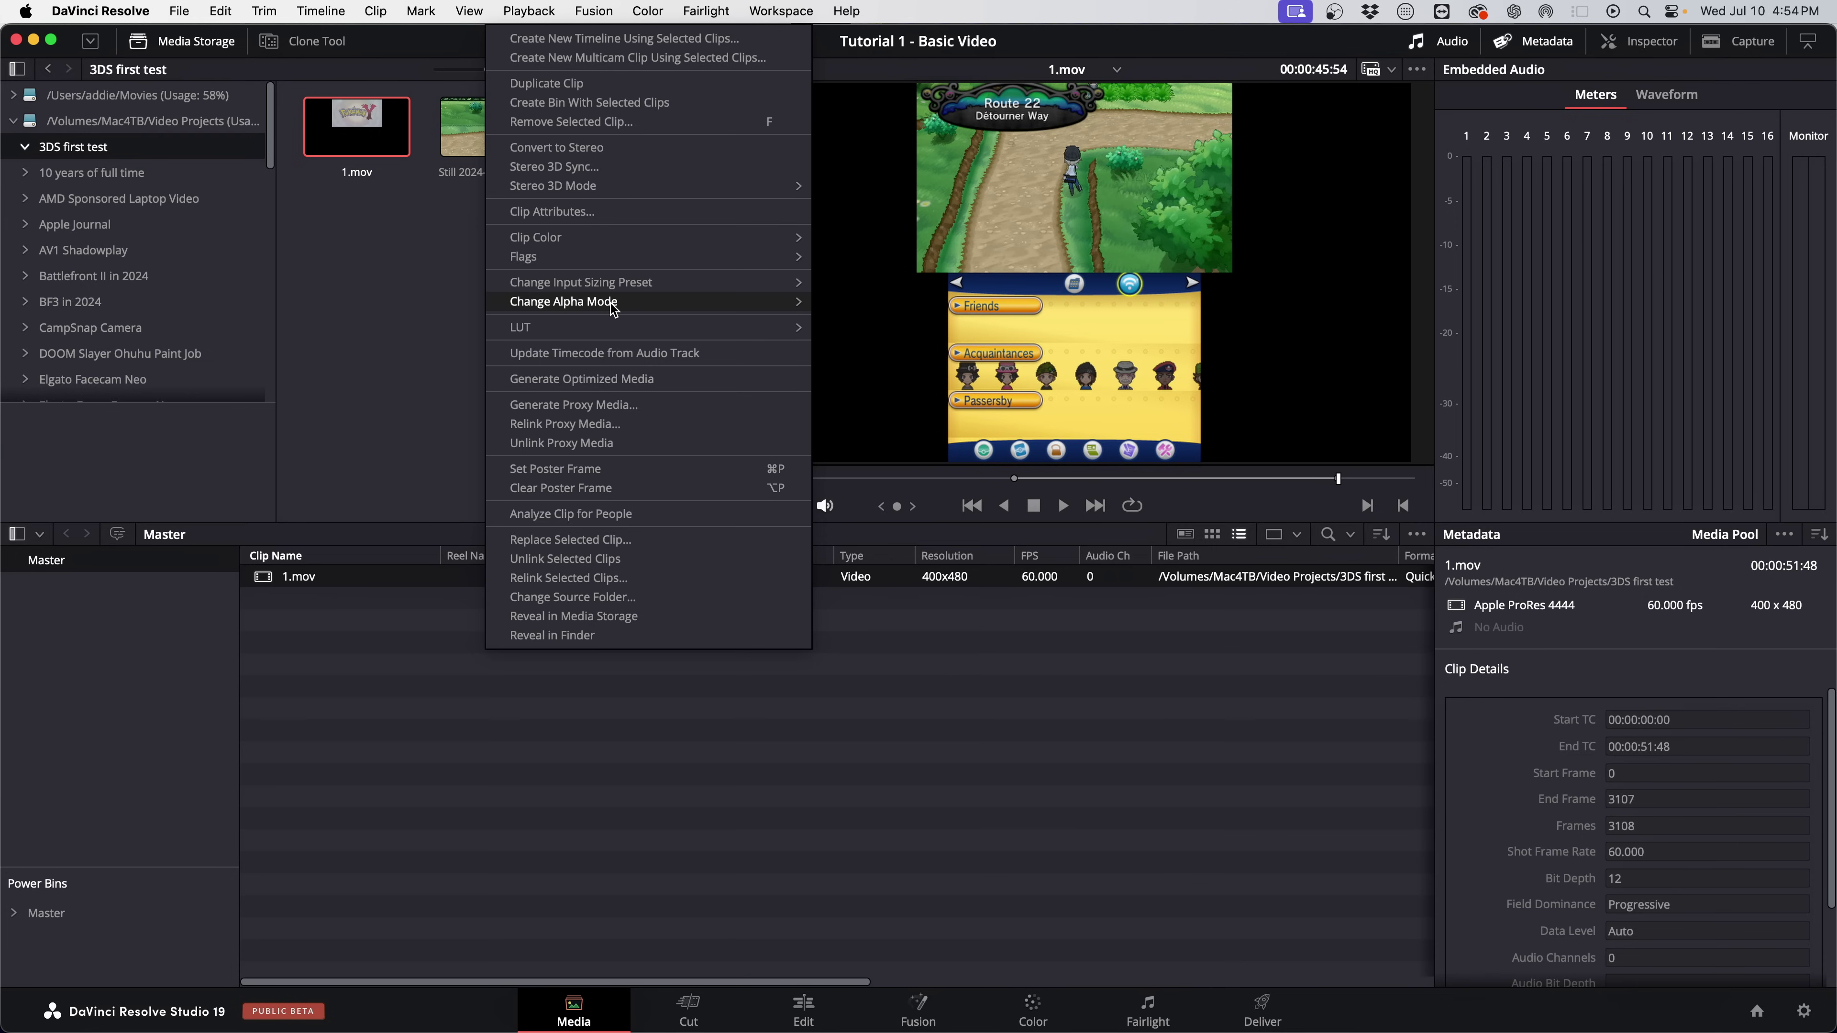
key(Escape)
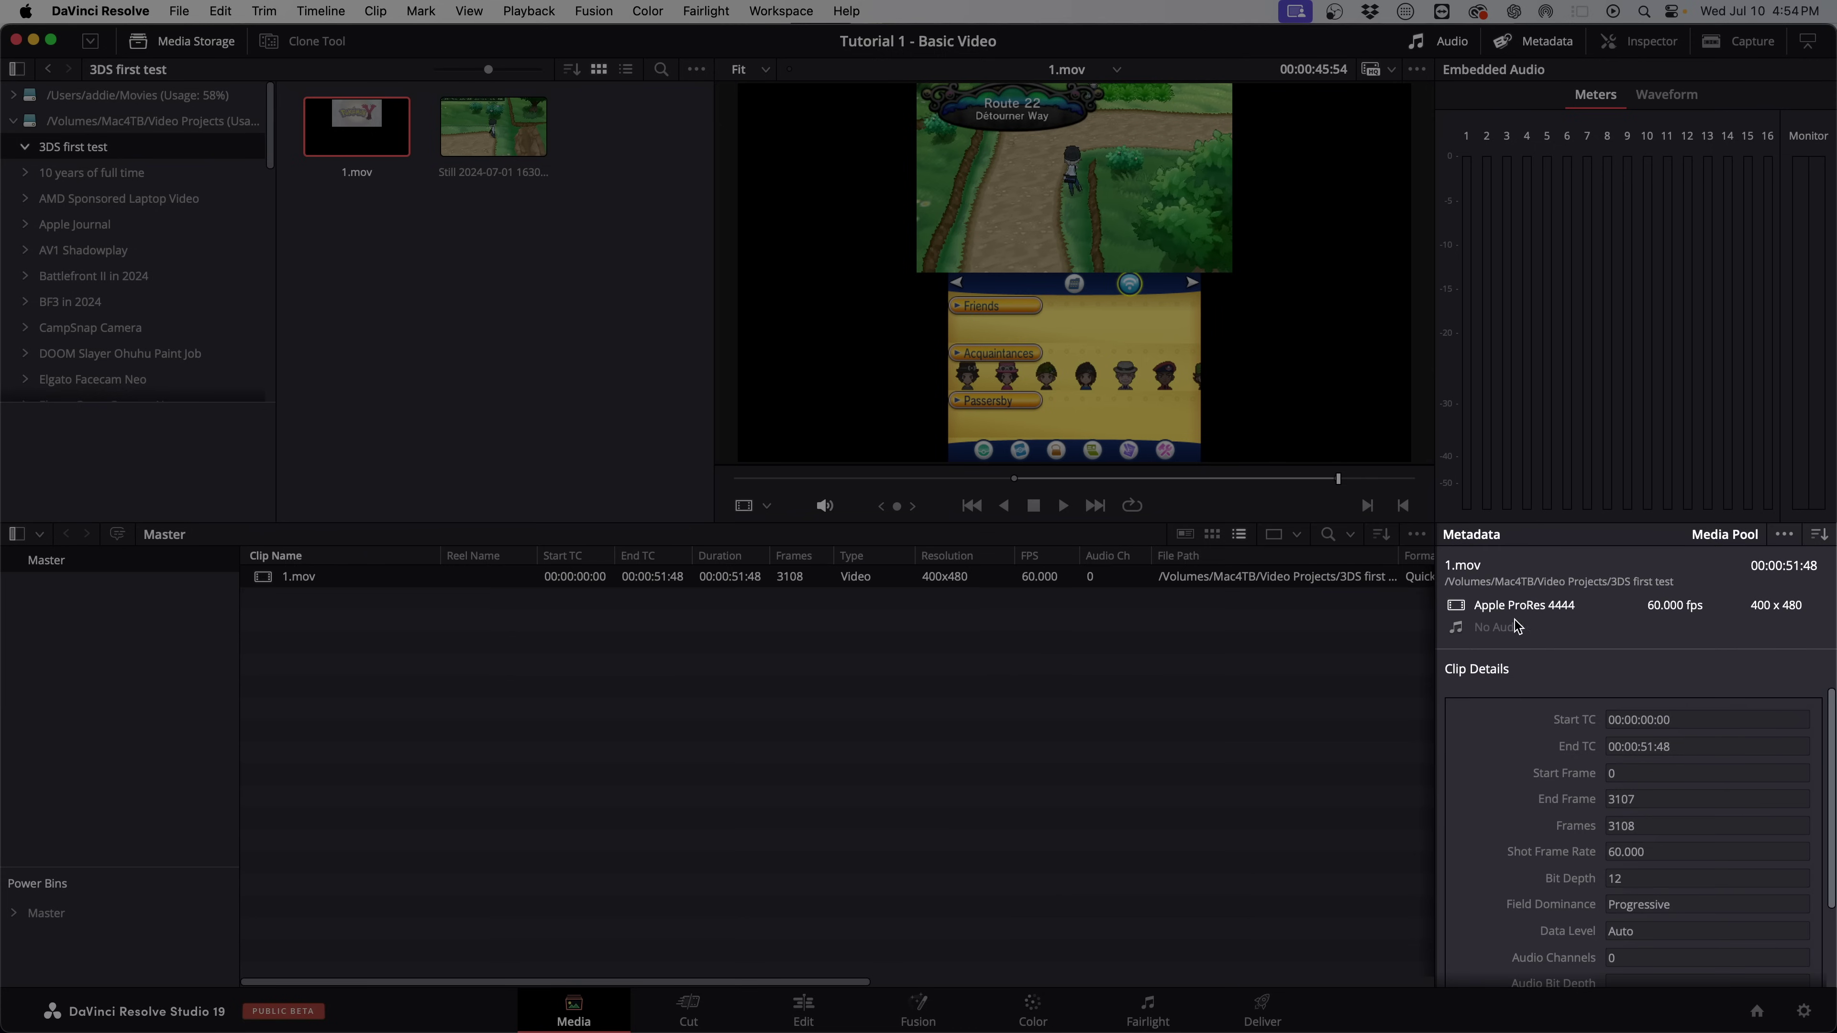
scroll(1602, 749, down, 3)
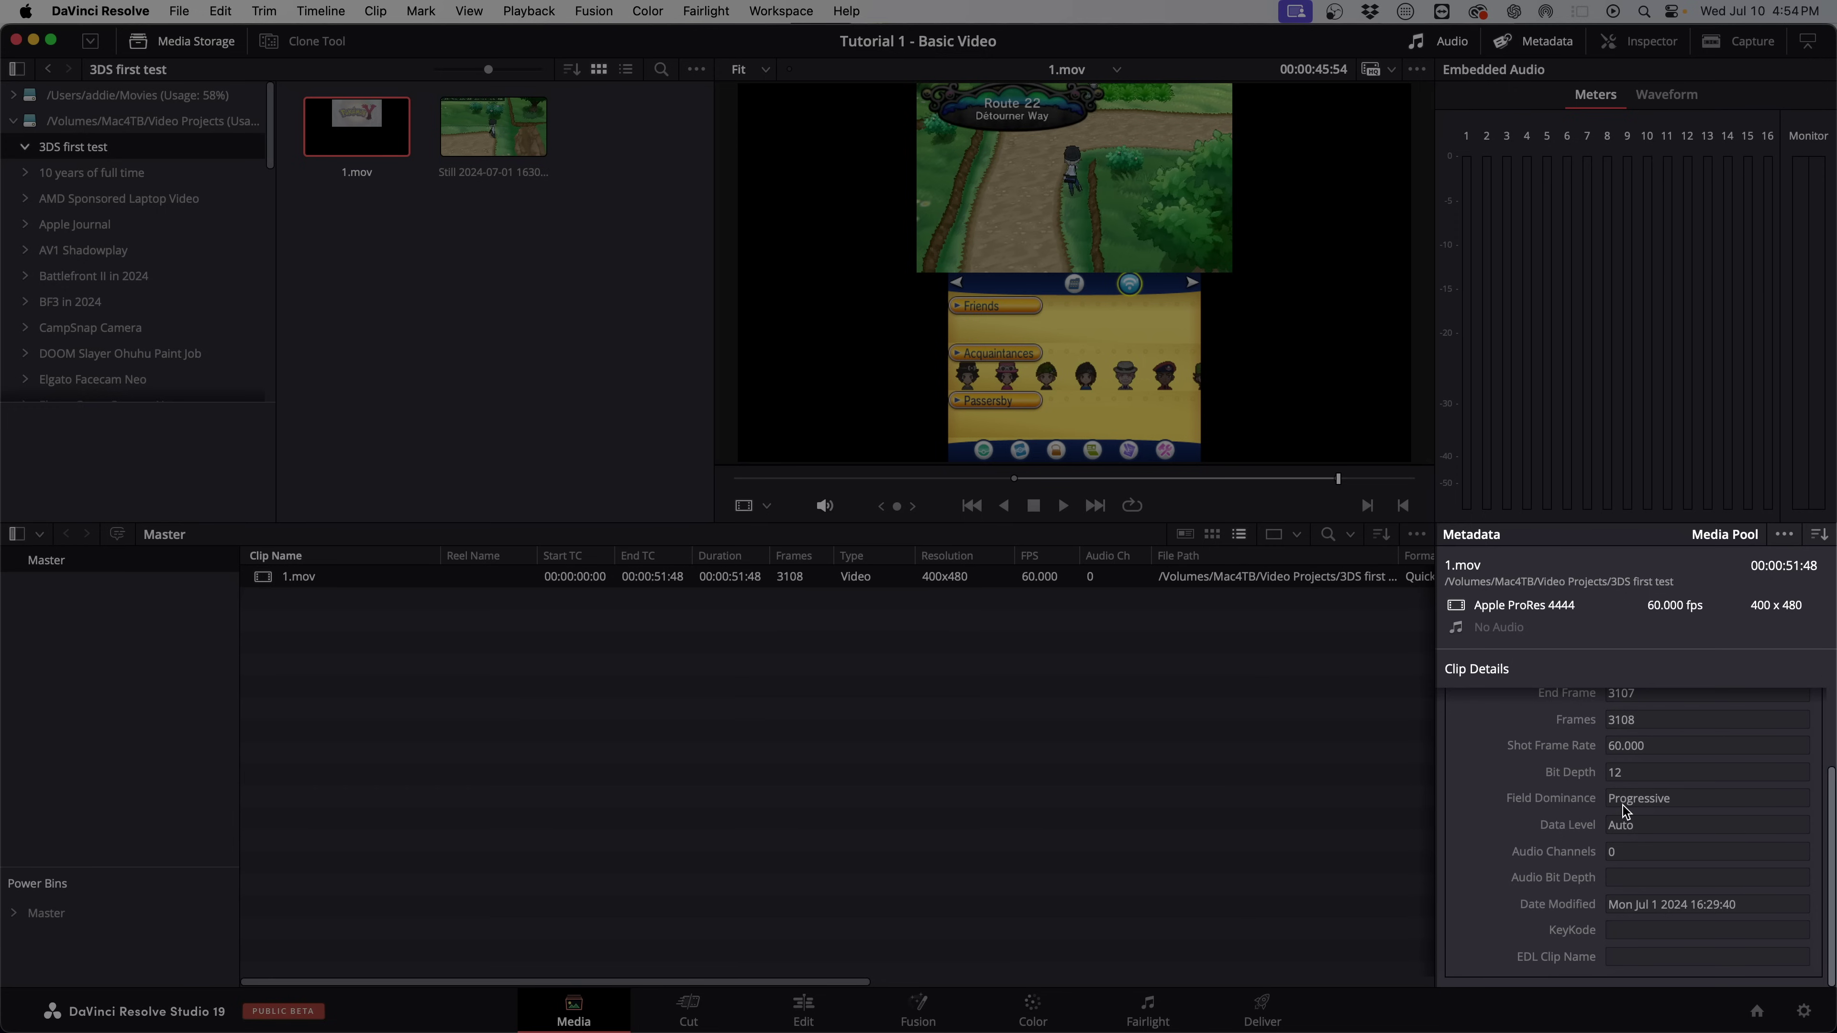
scroll(1582, 863, up, 3)
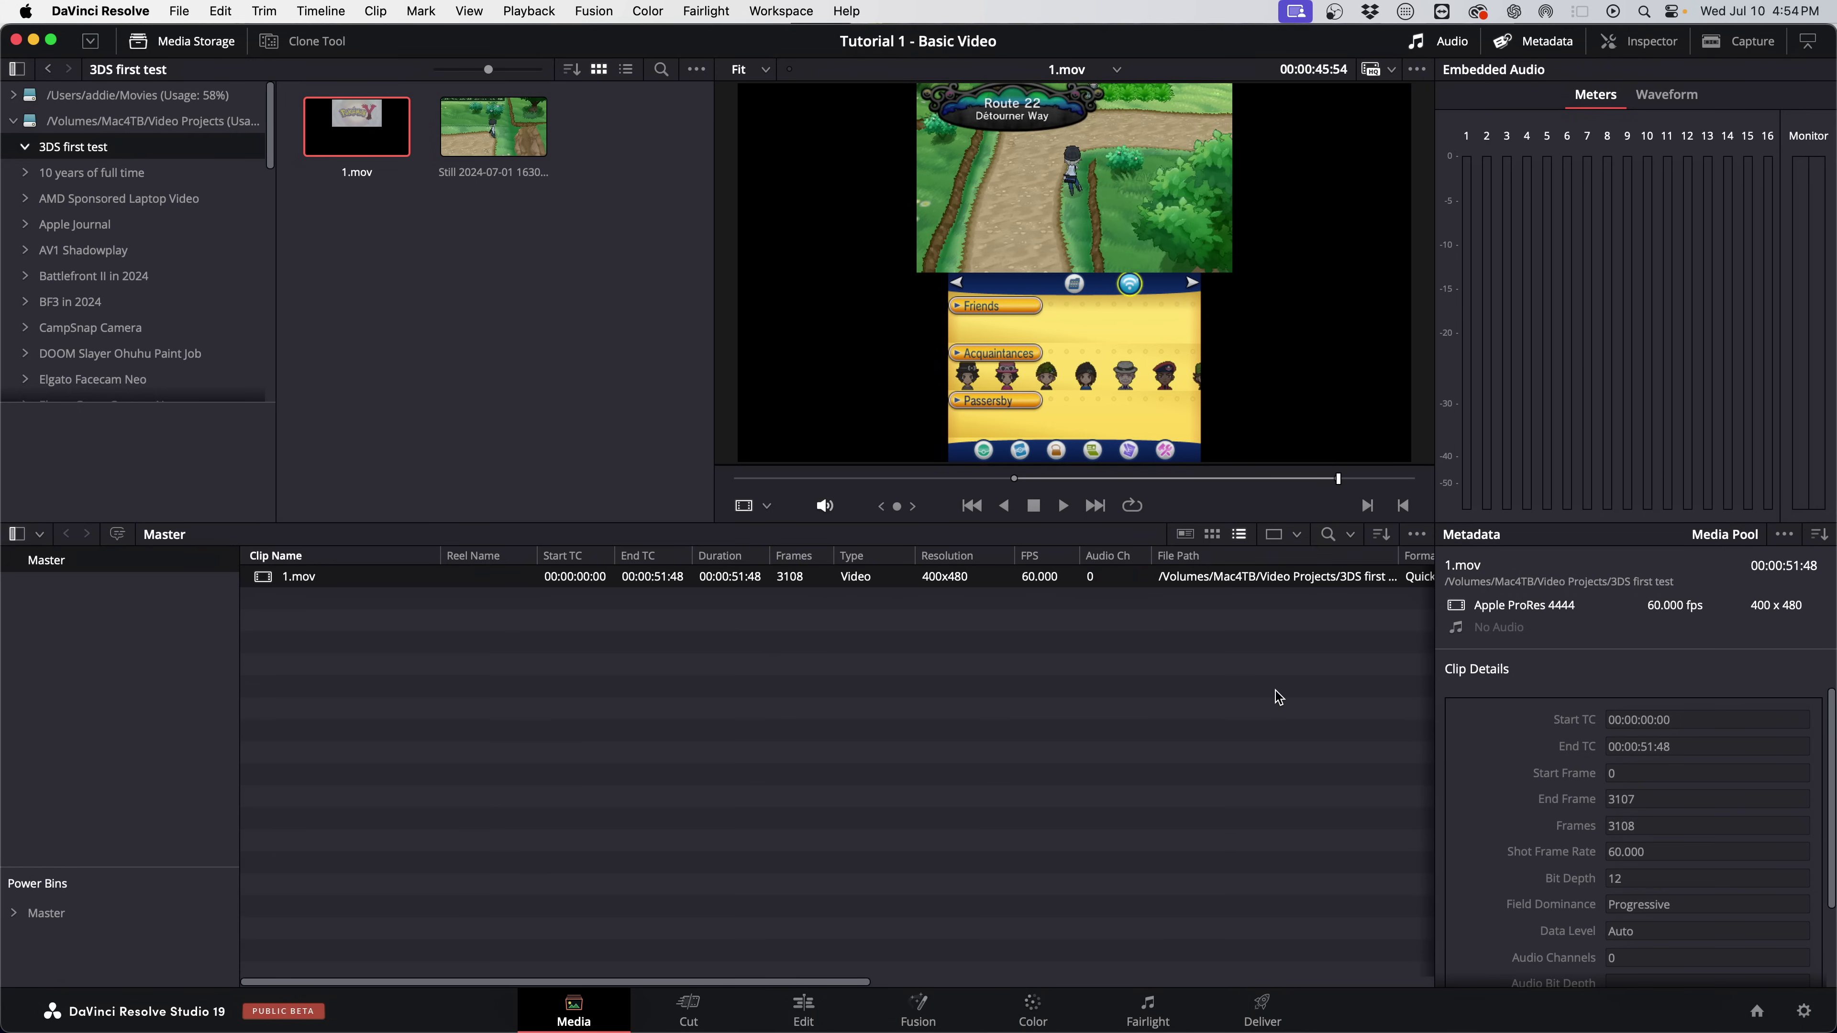
Add the still image from the 3DS first test folder to the media pool and reselect 1.mov.
drag(493, 127, 496, 651)
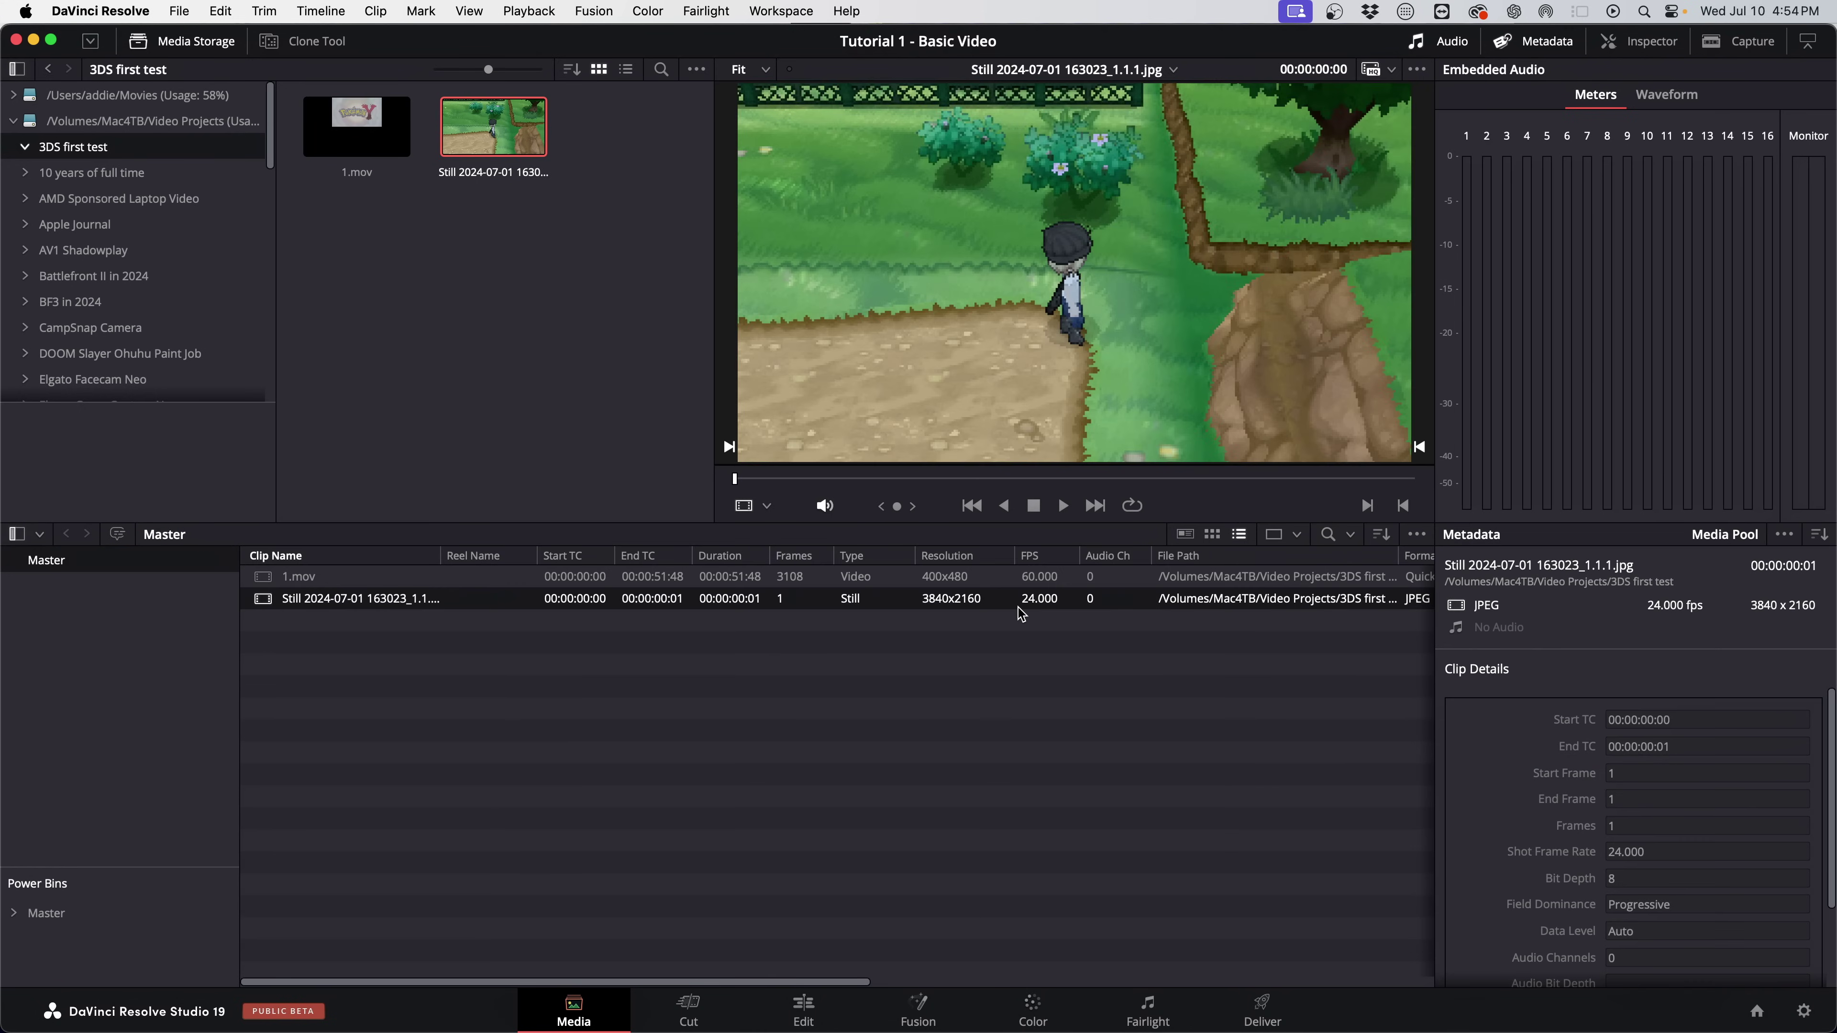
click(915, 586)
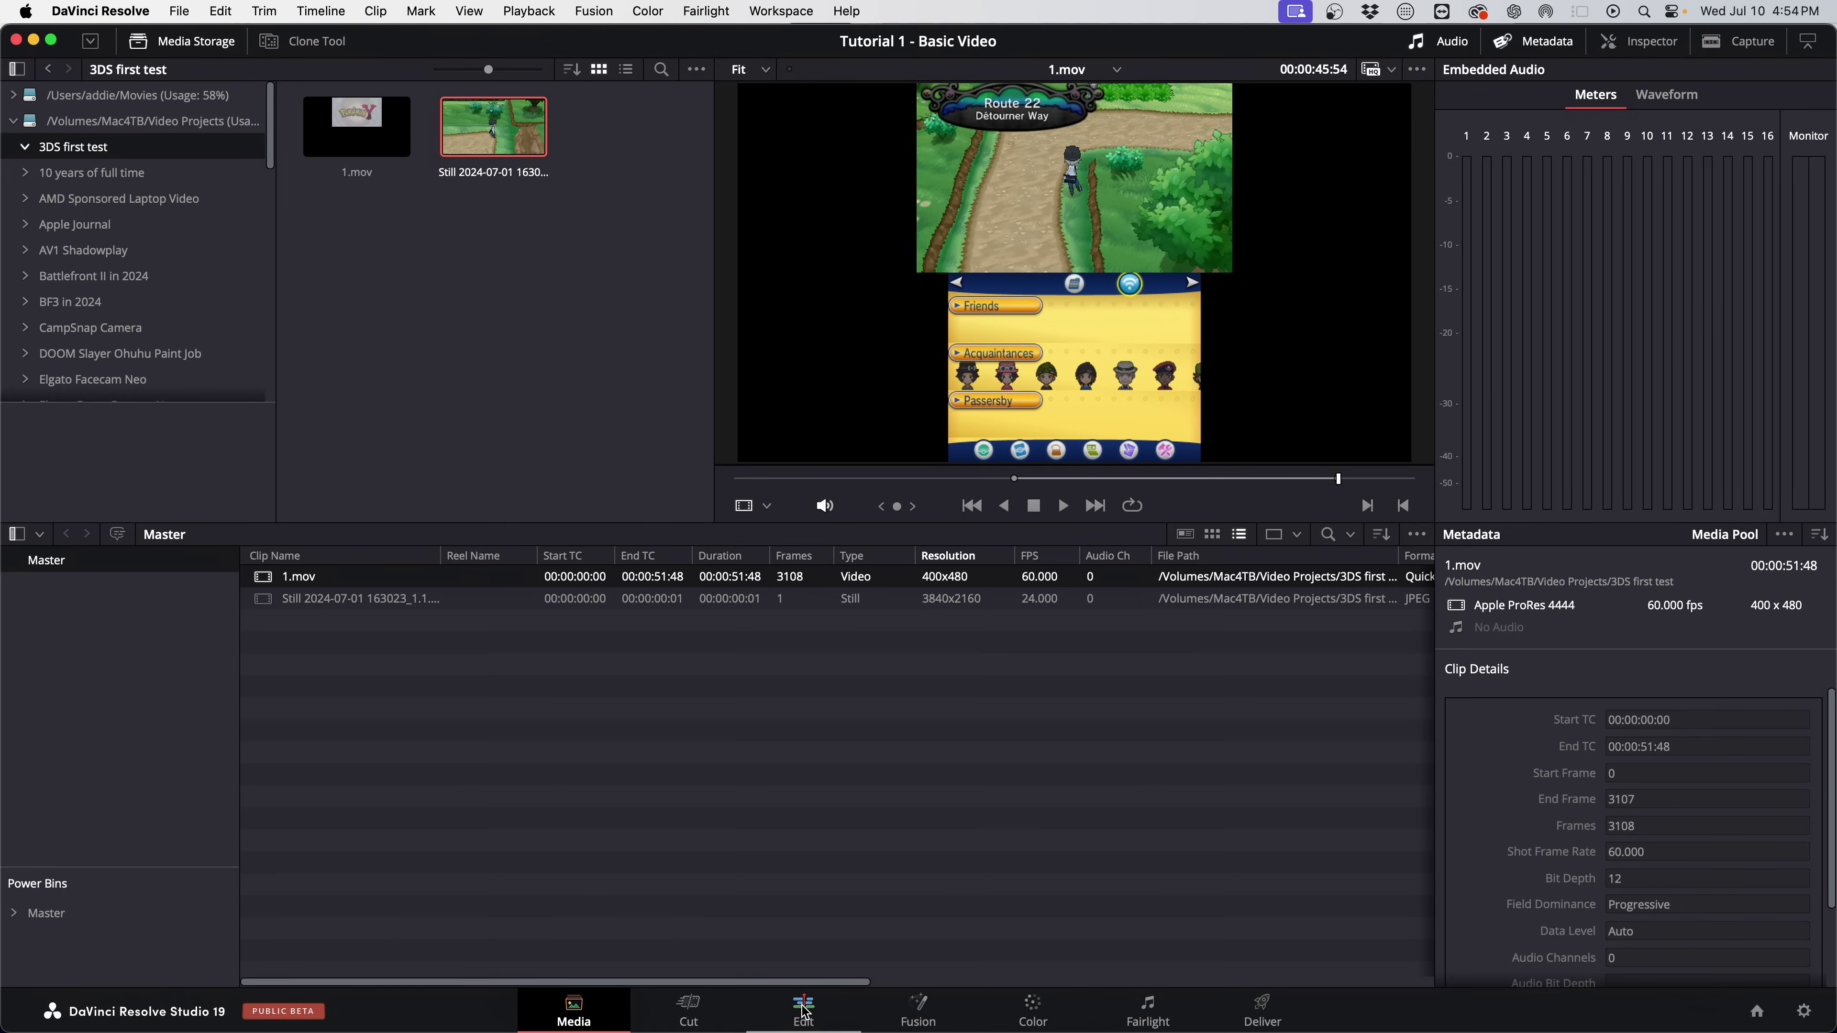
Switch to the Edit page and hide the Inspector and Effects, leaving the media pool displayed.
click(804, 1008)
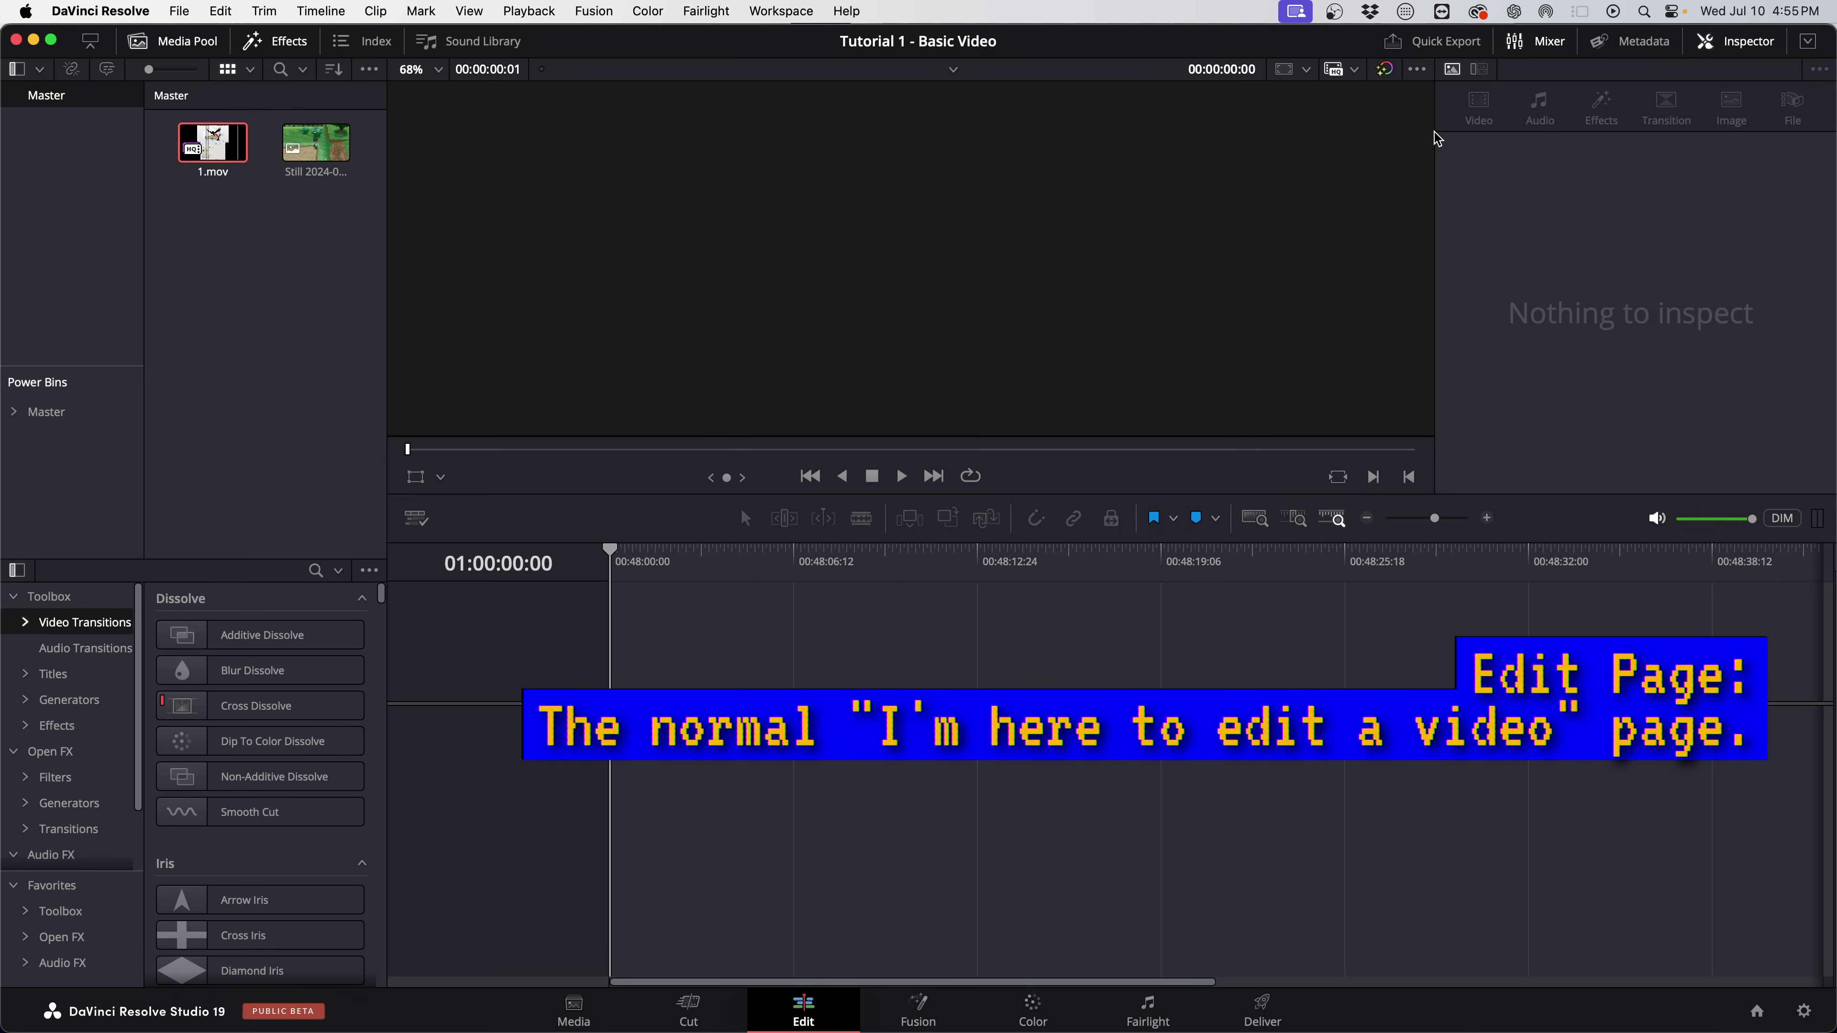
click(1735, 41)
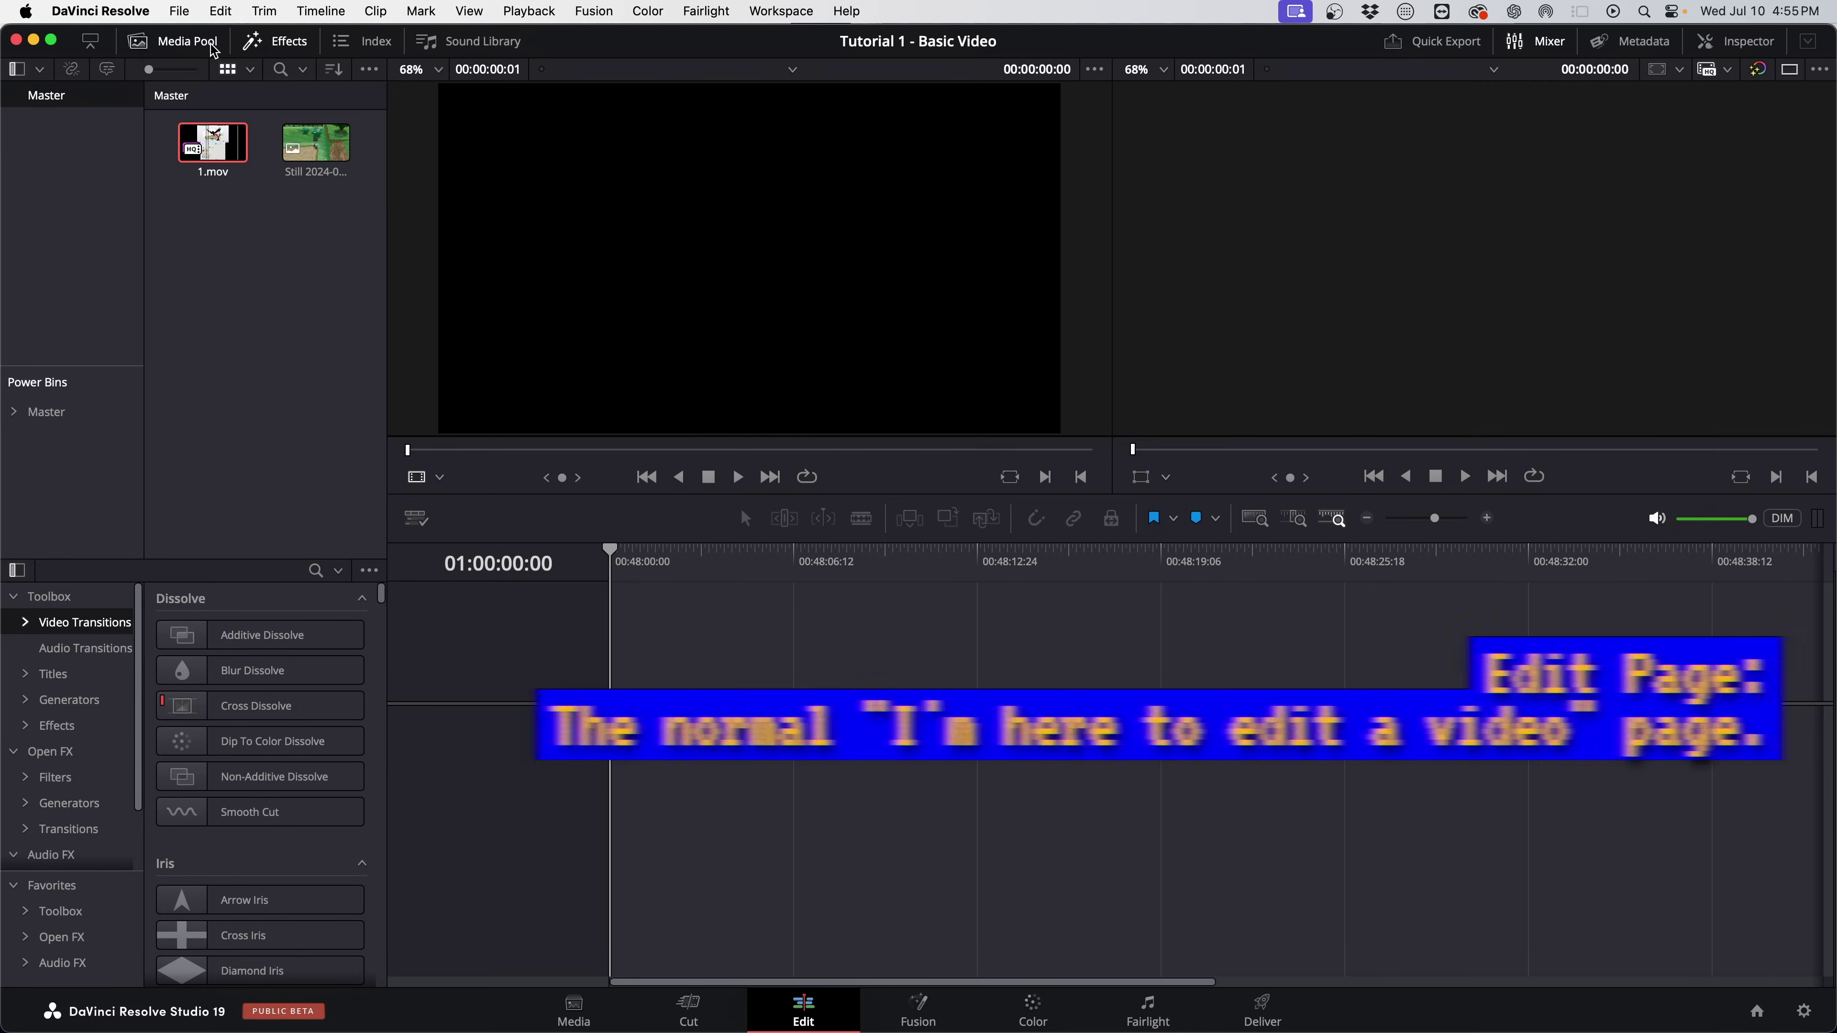
click(275, 41)
click(189, 42)
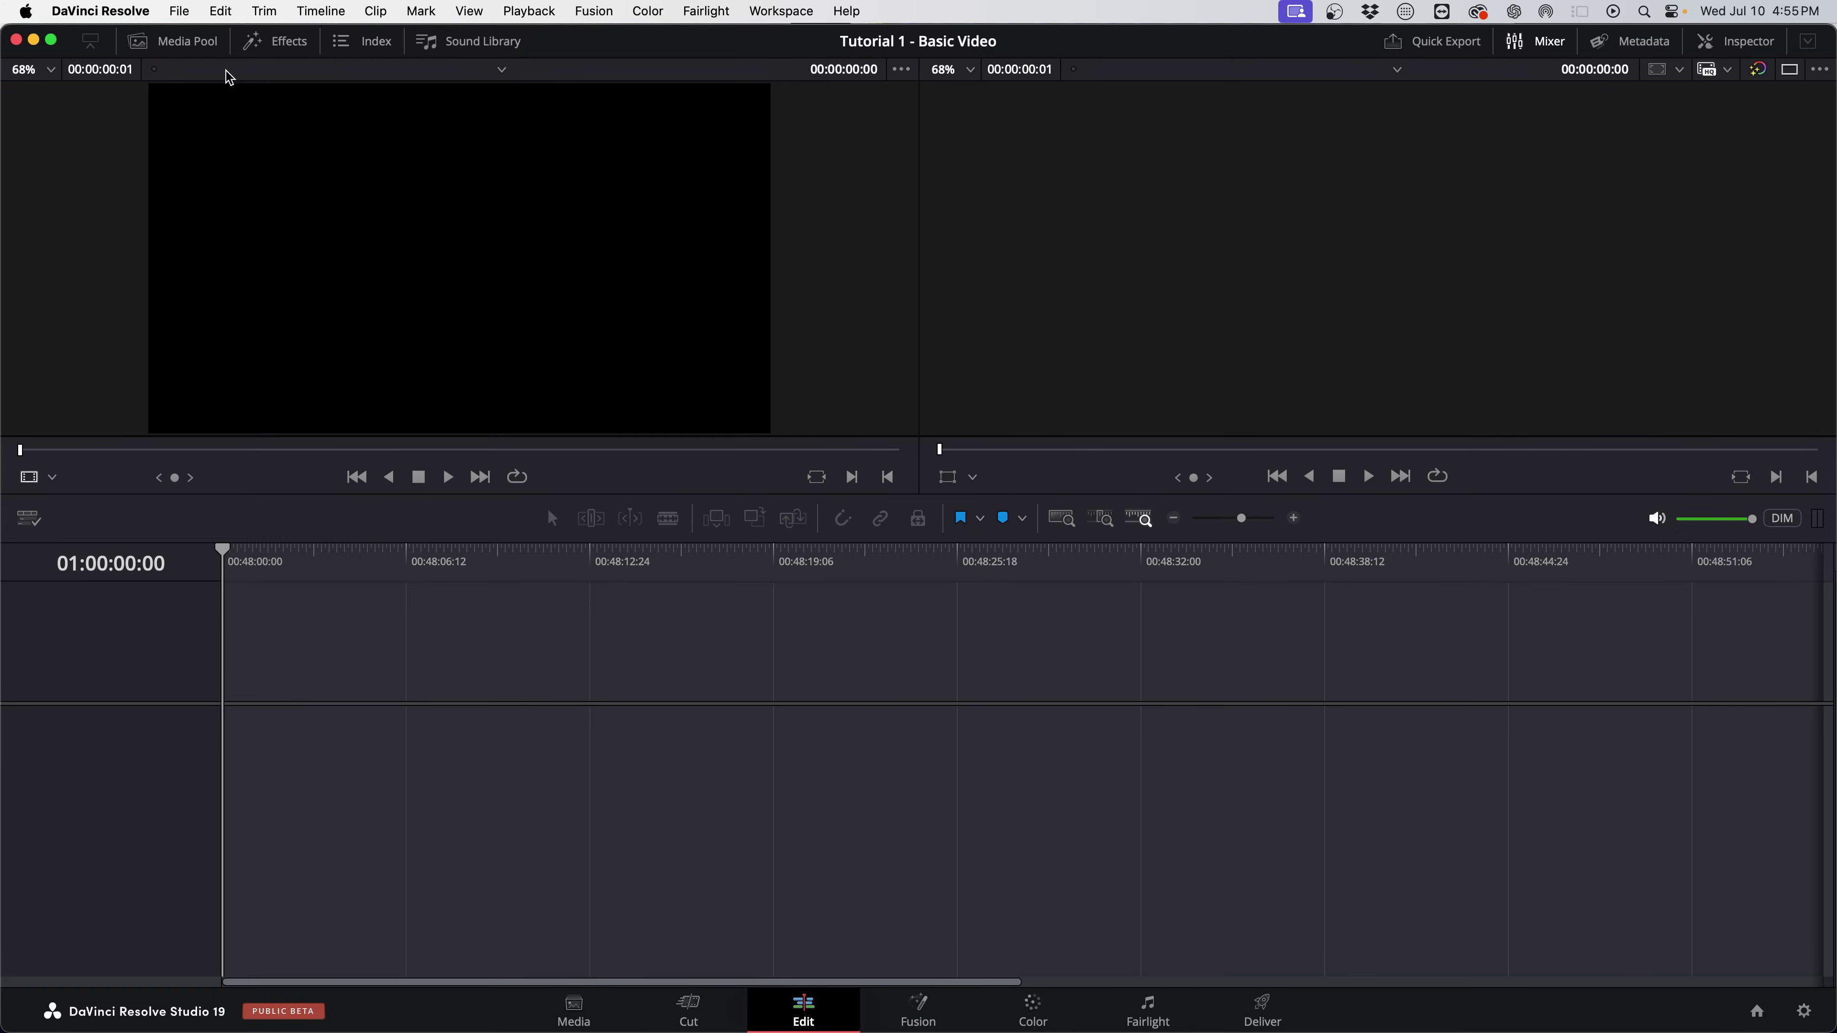
click(184, 42)
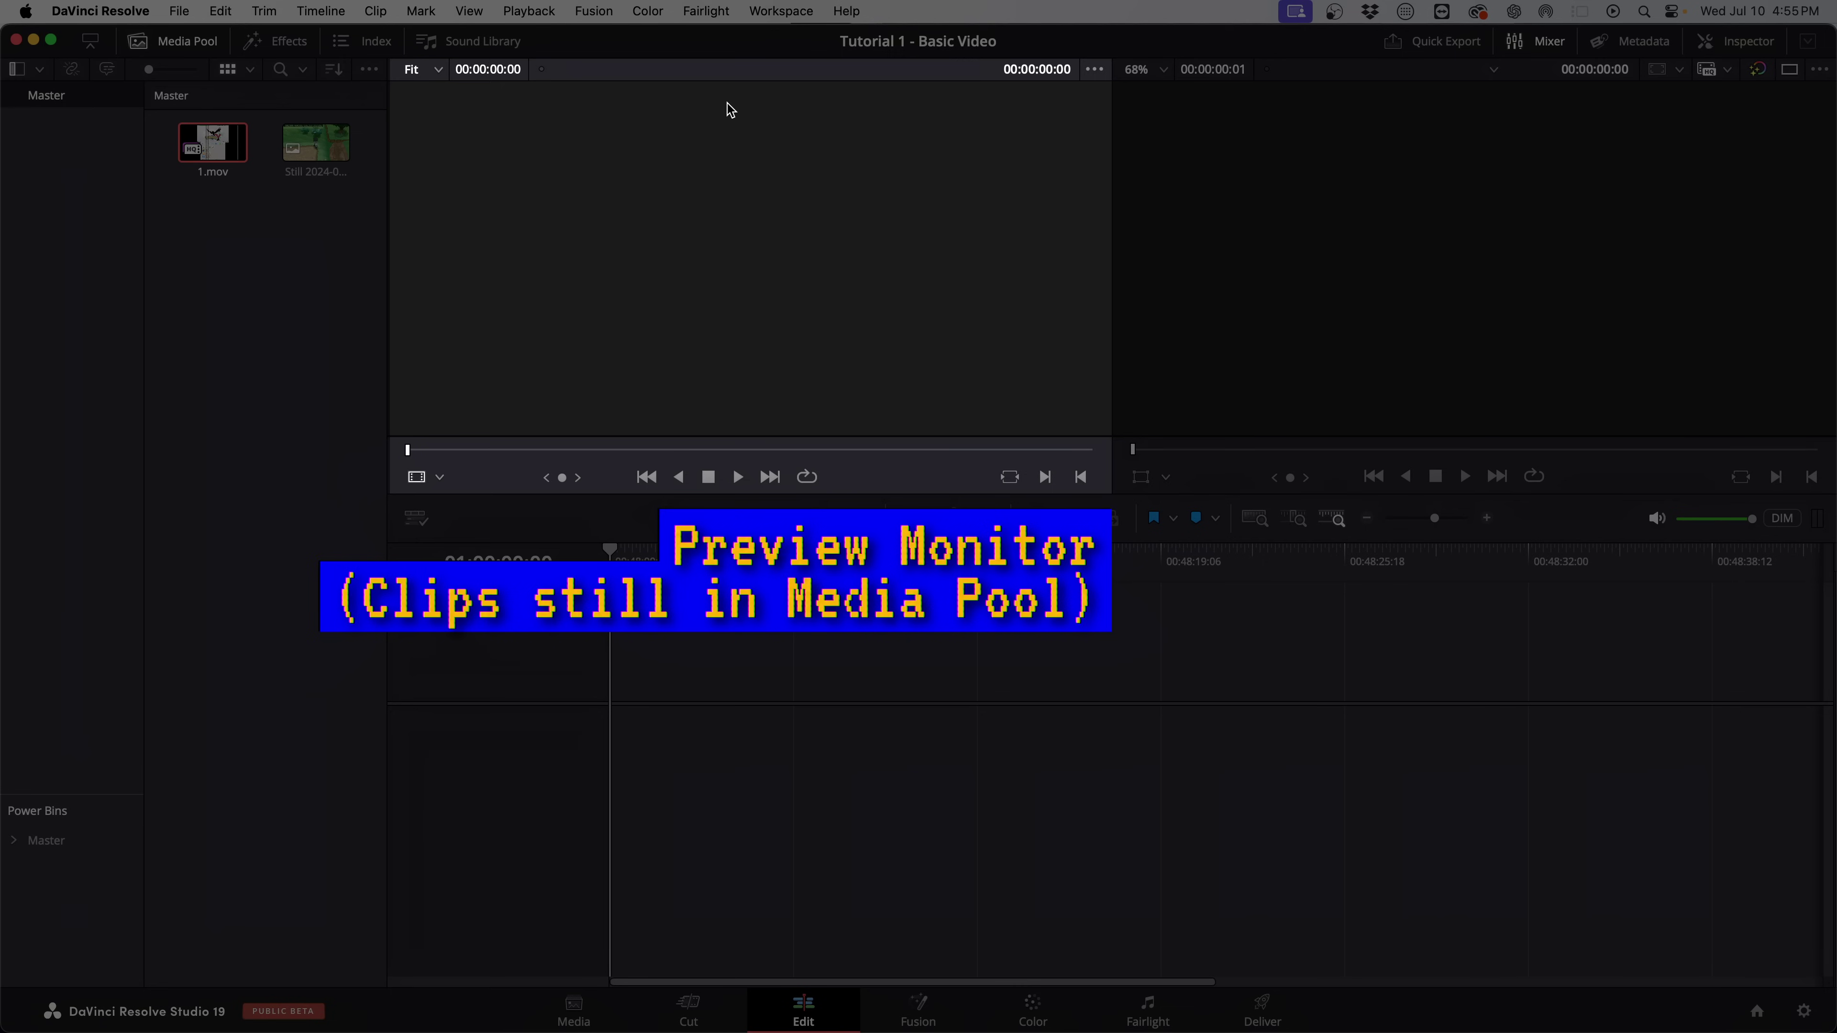
Load 1.mov into the source viewer and scrub within the marked range to 00:00:31:03.
double_click(237, 145)
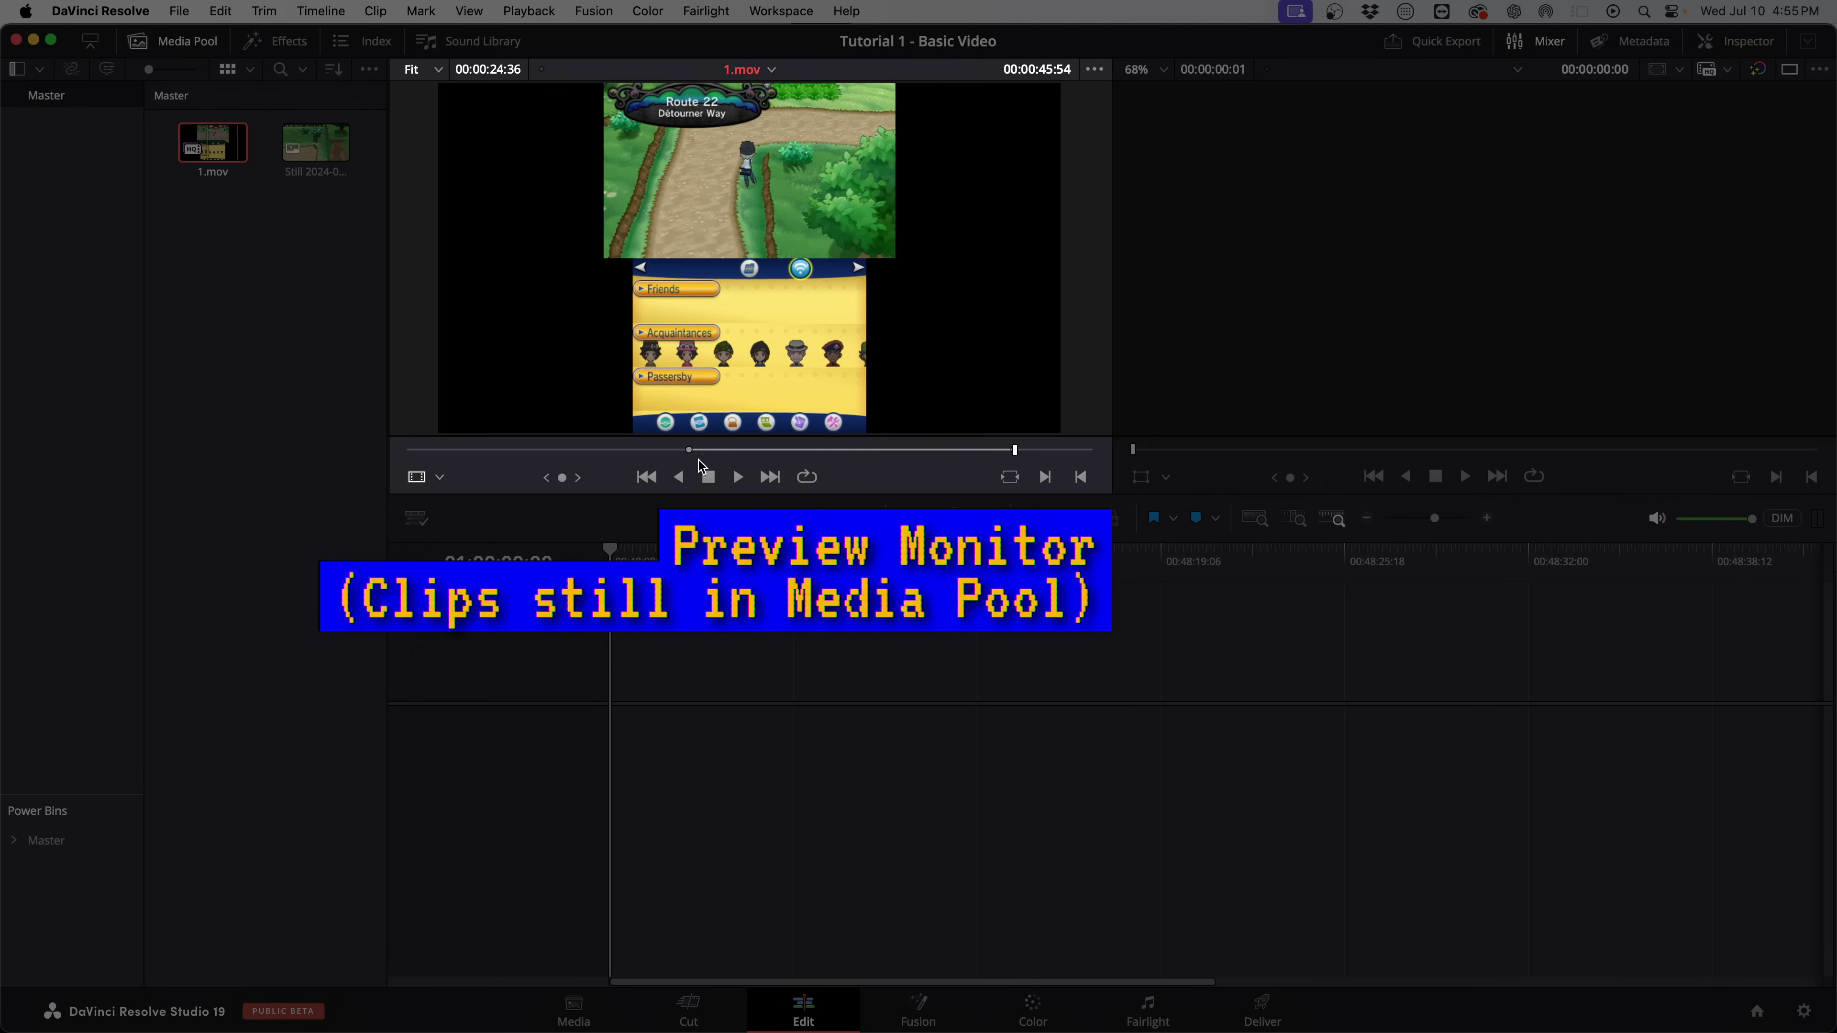
click(792, 452)
mouse_move(792, 452)
mouse_down()
mouse_move(1007, 450)
mouse_move(820, 451)
mouse_up()
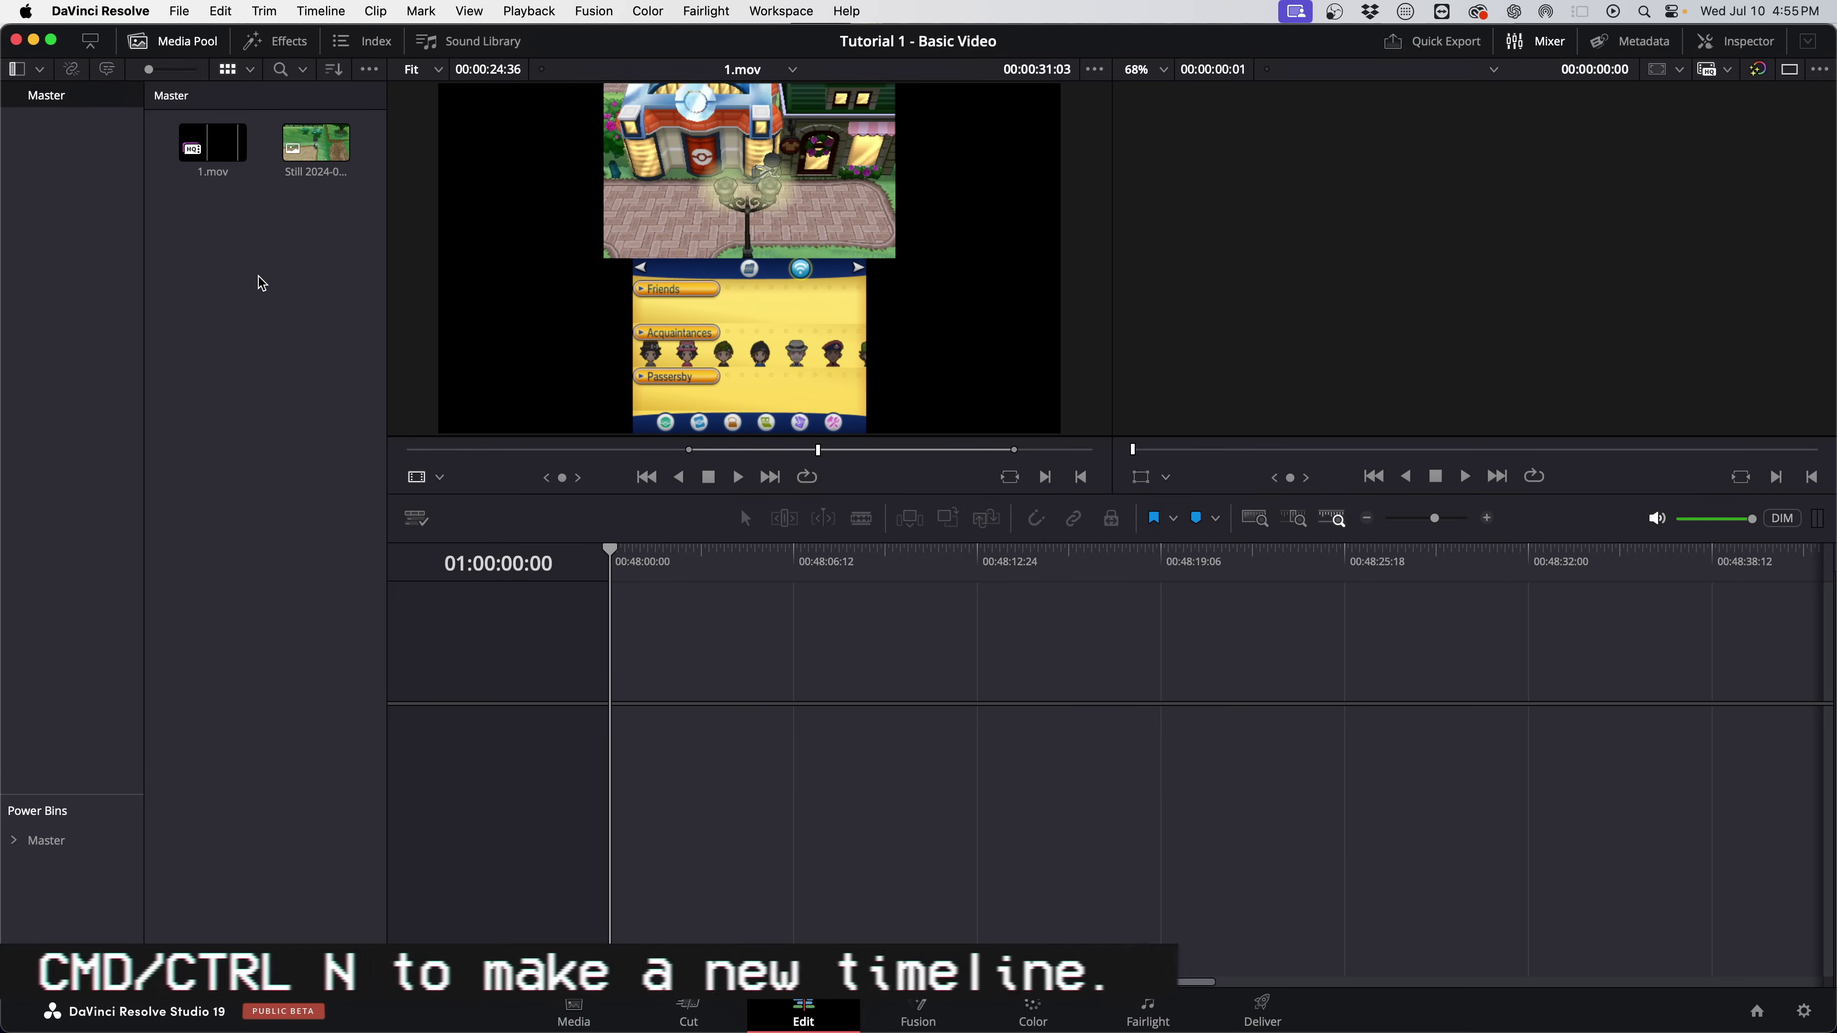
Create a new empty timeline named Gameplay Test using the project settings.
key(super+n)
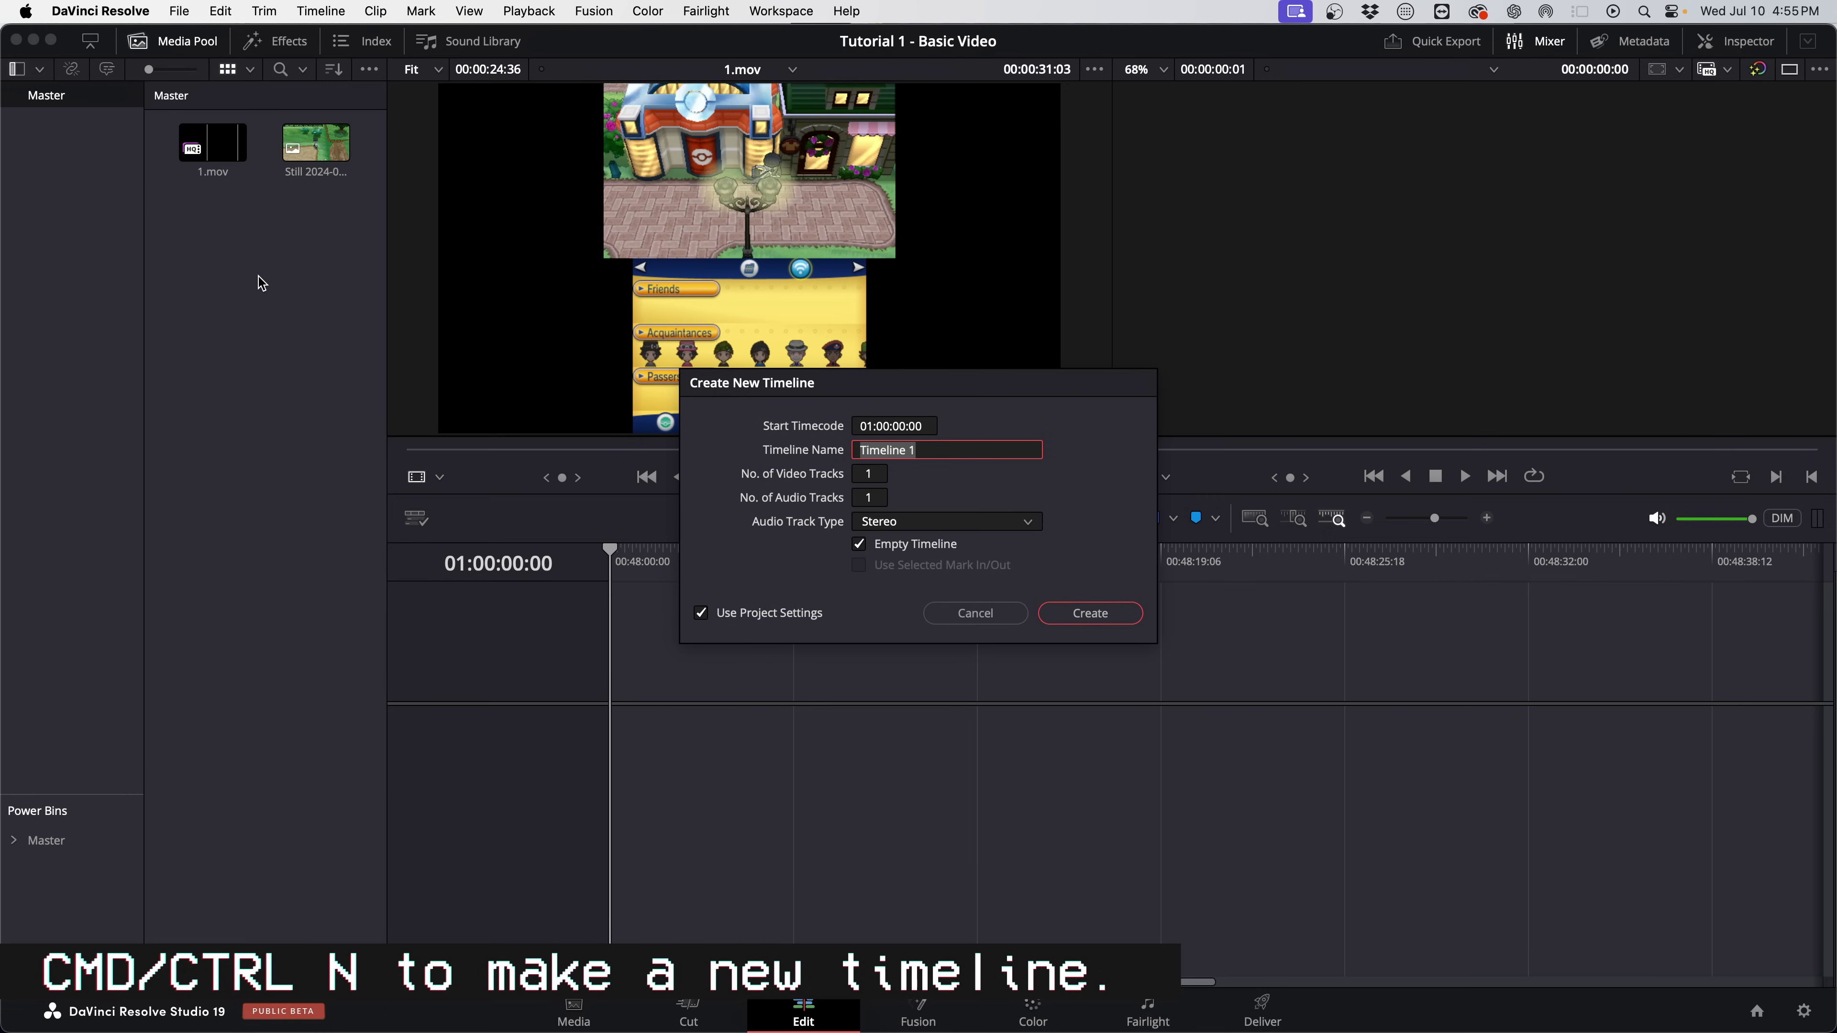
text(Test)
key(Return)
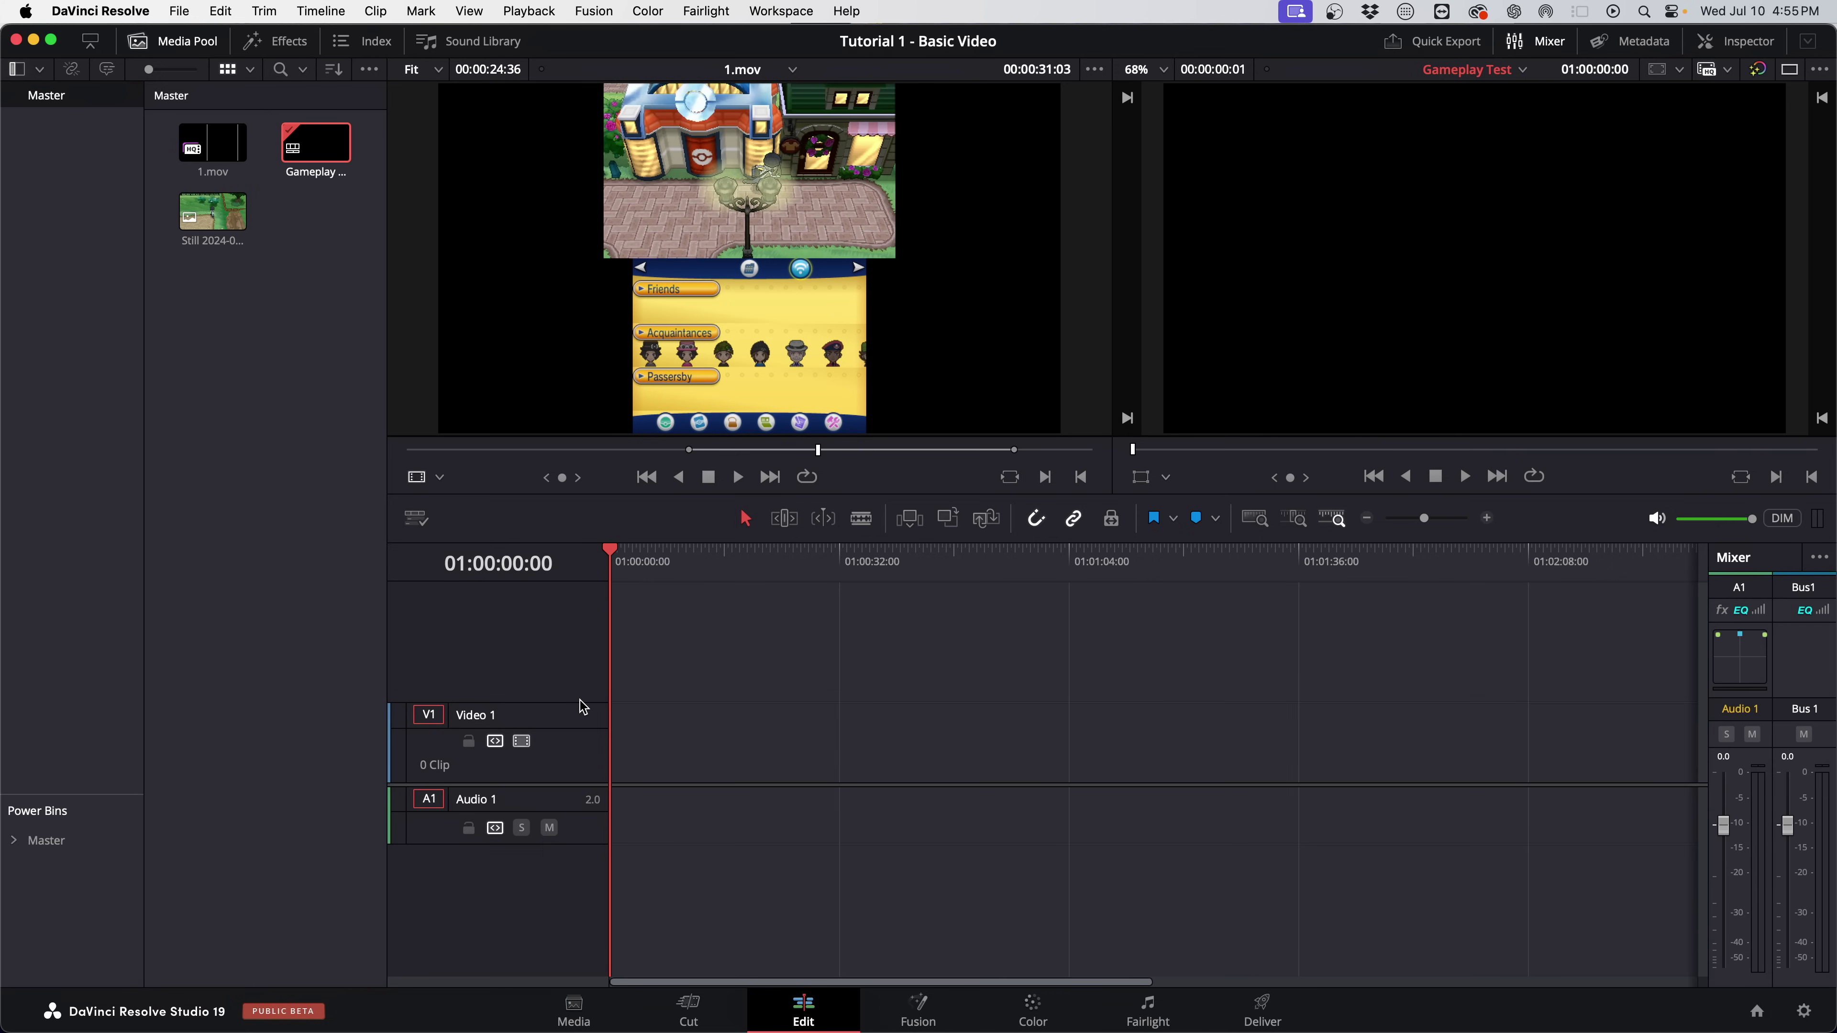
Place 1.mov at the start of Video 1 in the Gameplay Test timeline and switch to a single viewer.
drag(232, 149, 609, 746)
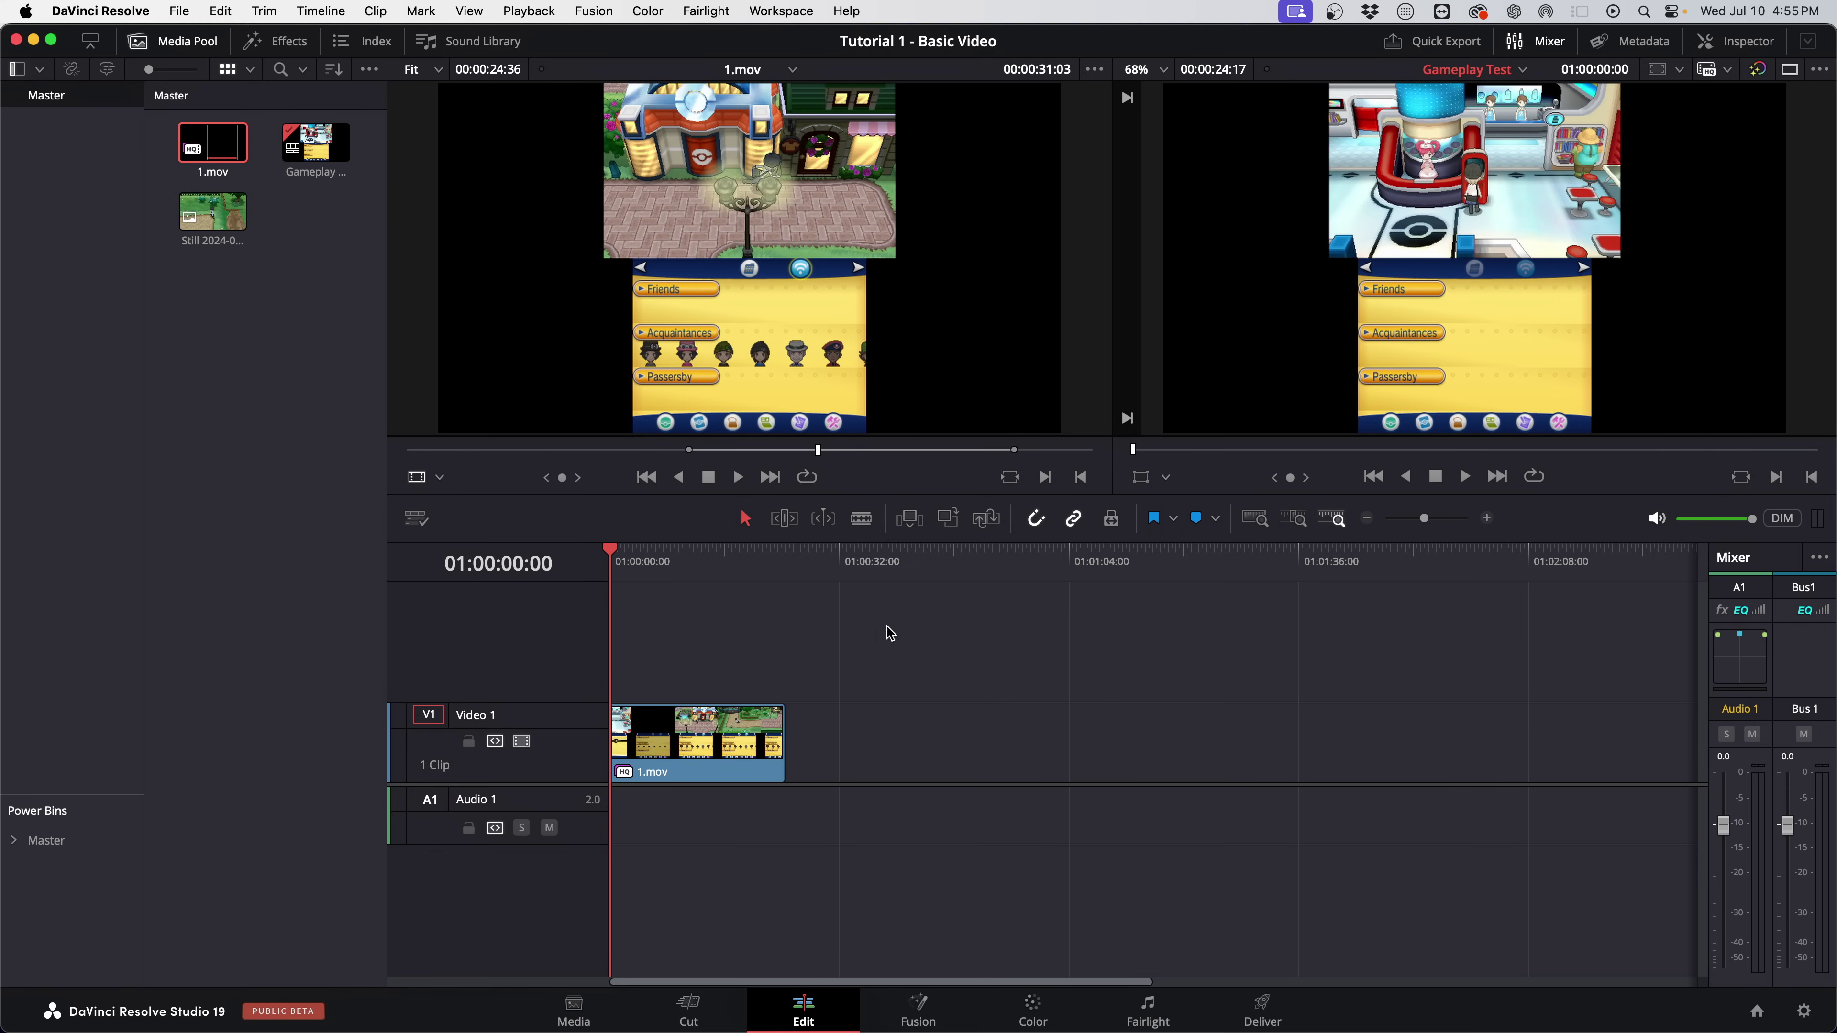
mouse_move(684, 586)
mouse_down()
mouse_move(732, 585)
mouse_move(697, 583)
mouse_up()
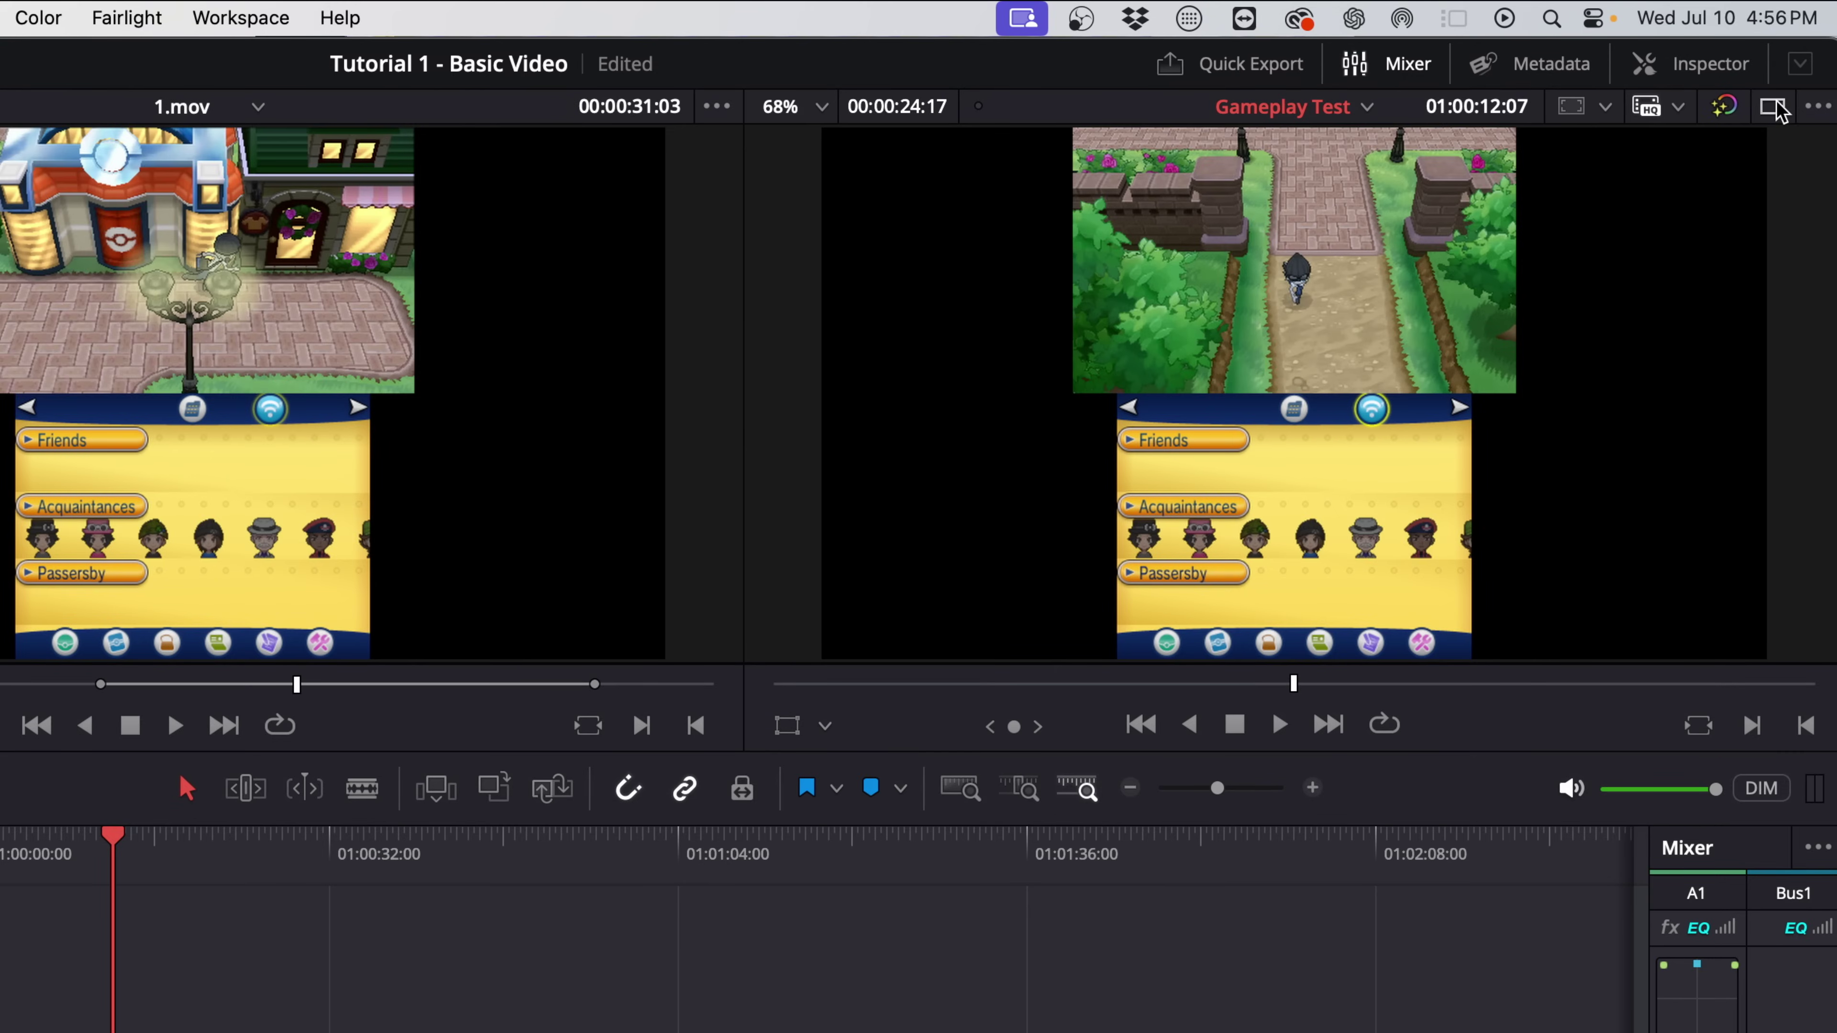
click(1773, 107)
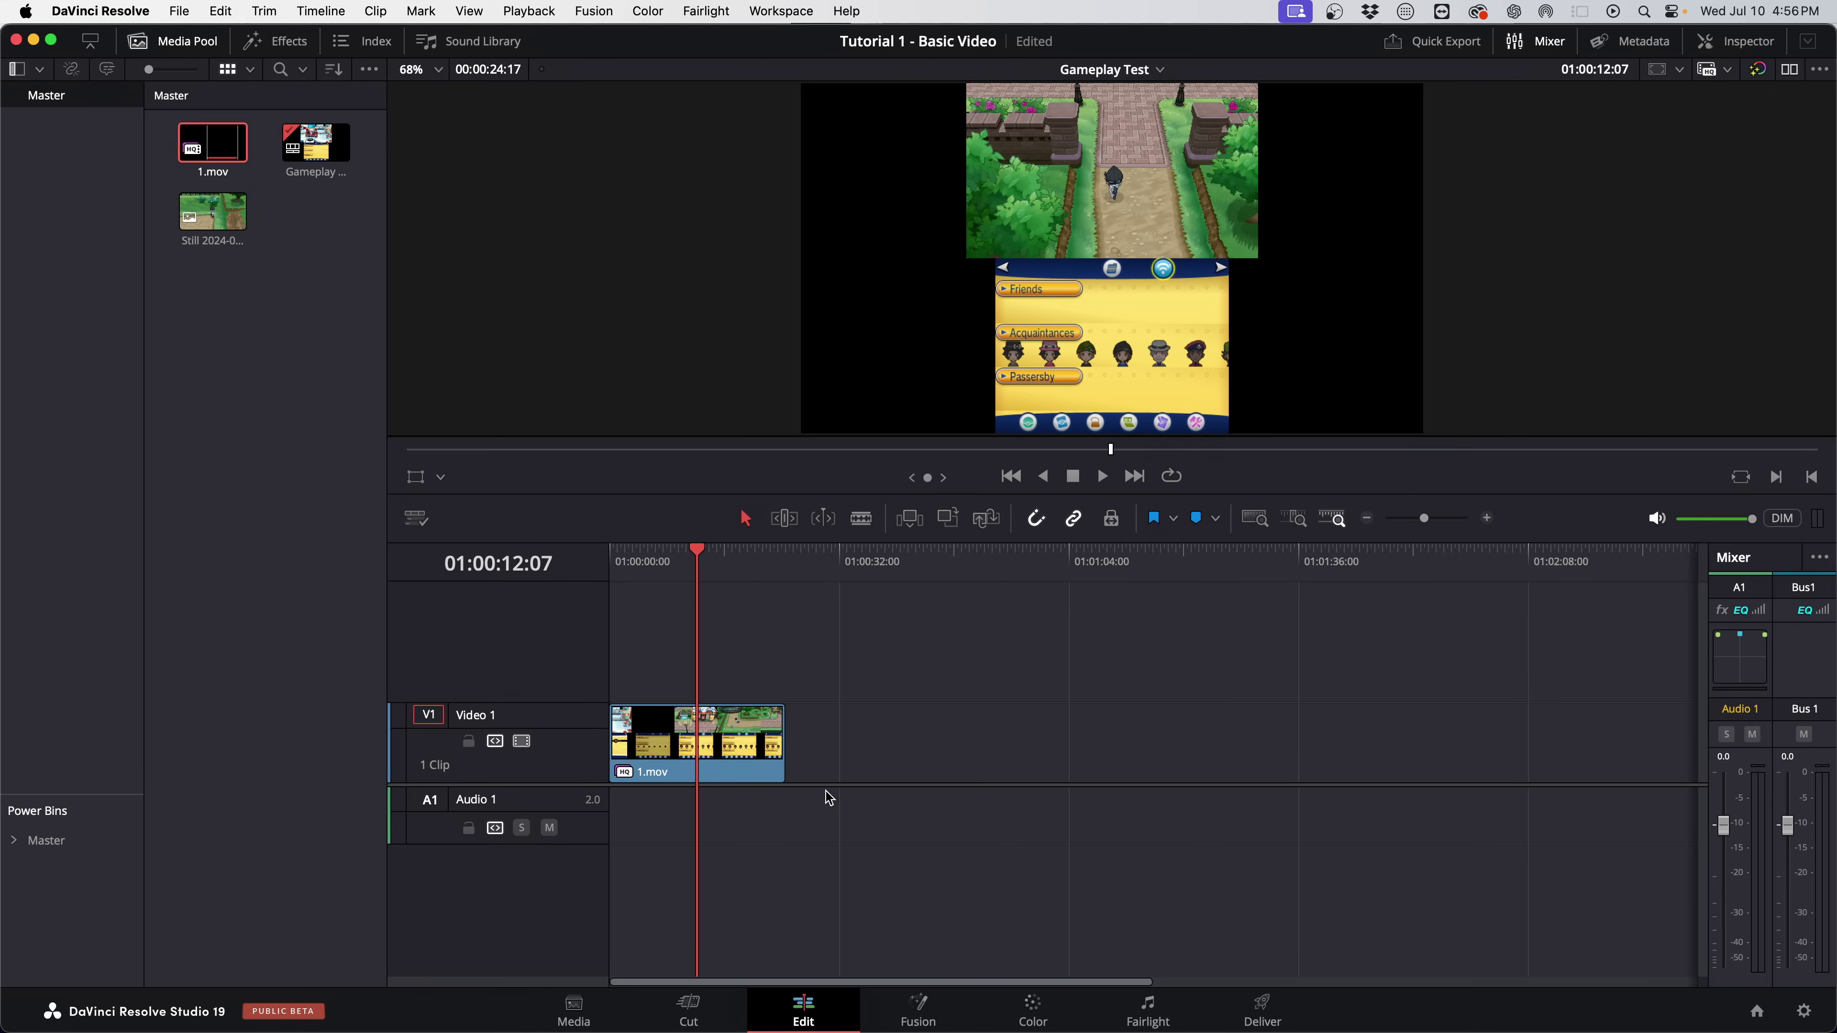
Play the timeline from its beginning, pause at 01:00:02:22, and enlarge the timeline scale to inspect the clip.
key(space)
click(616, 558)
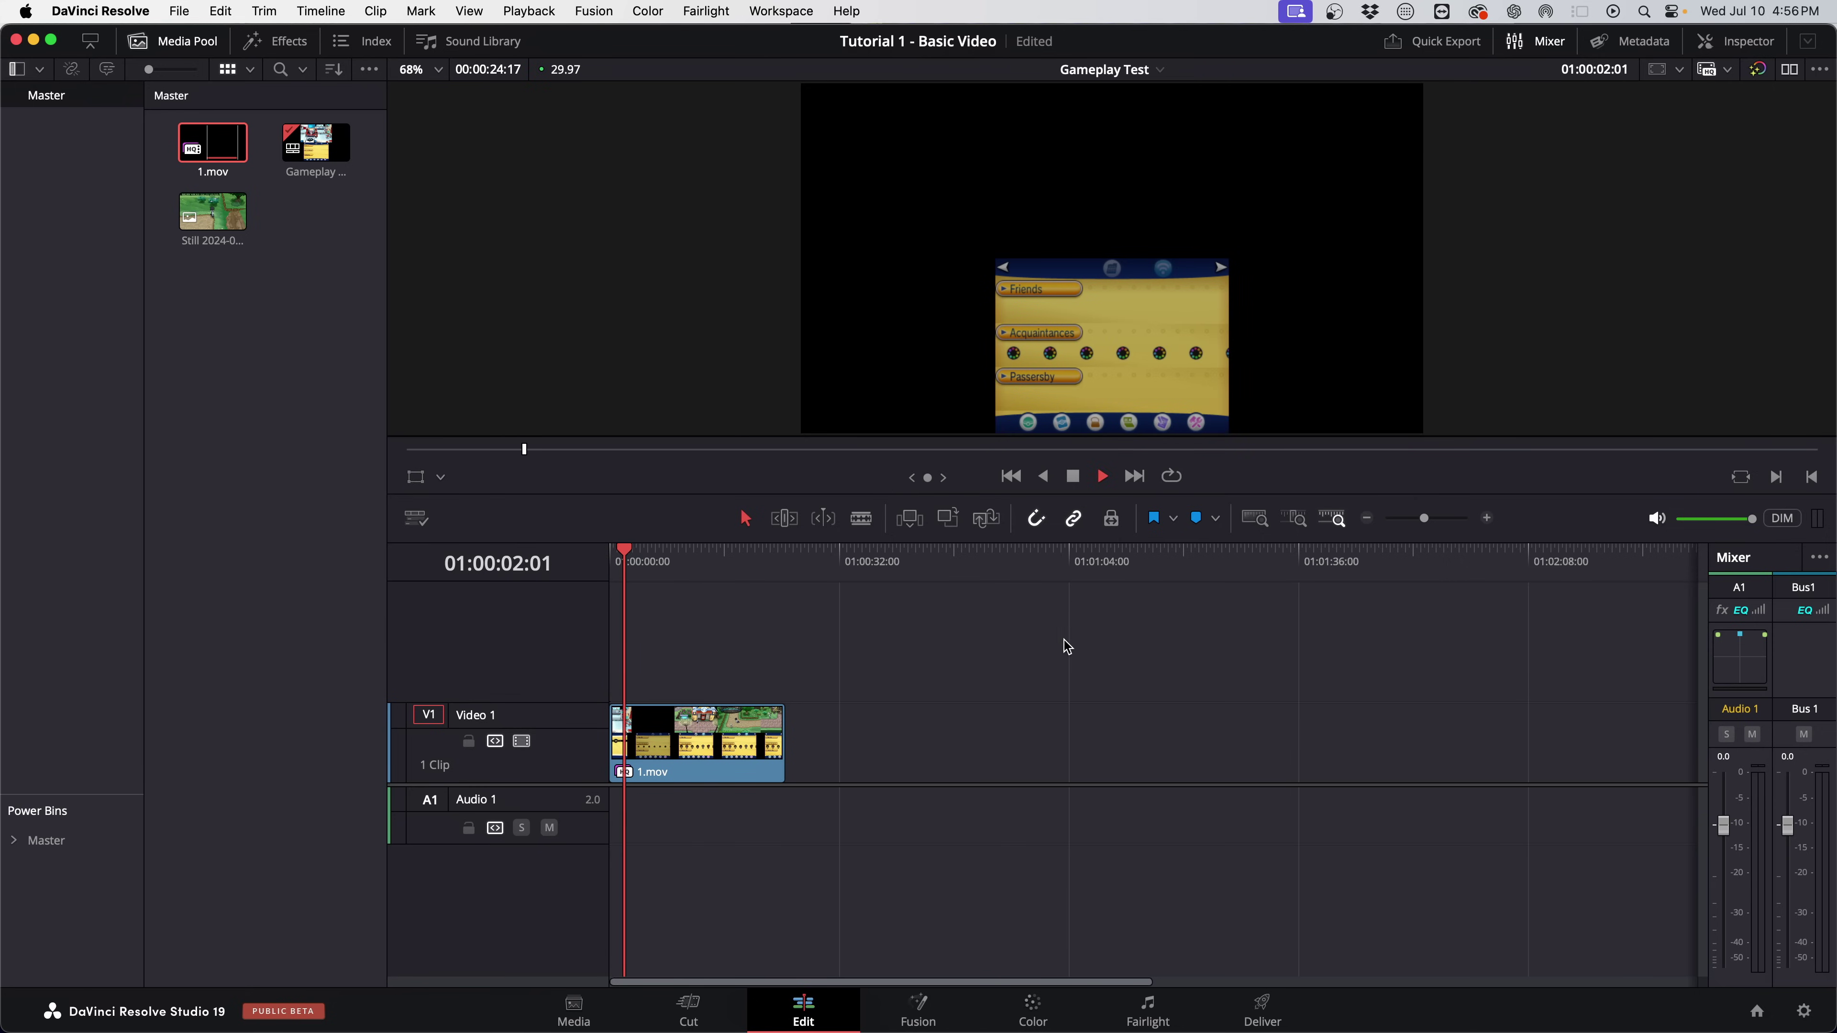
key(space)
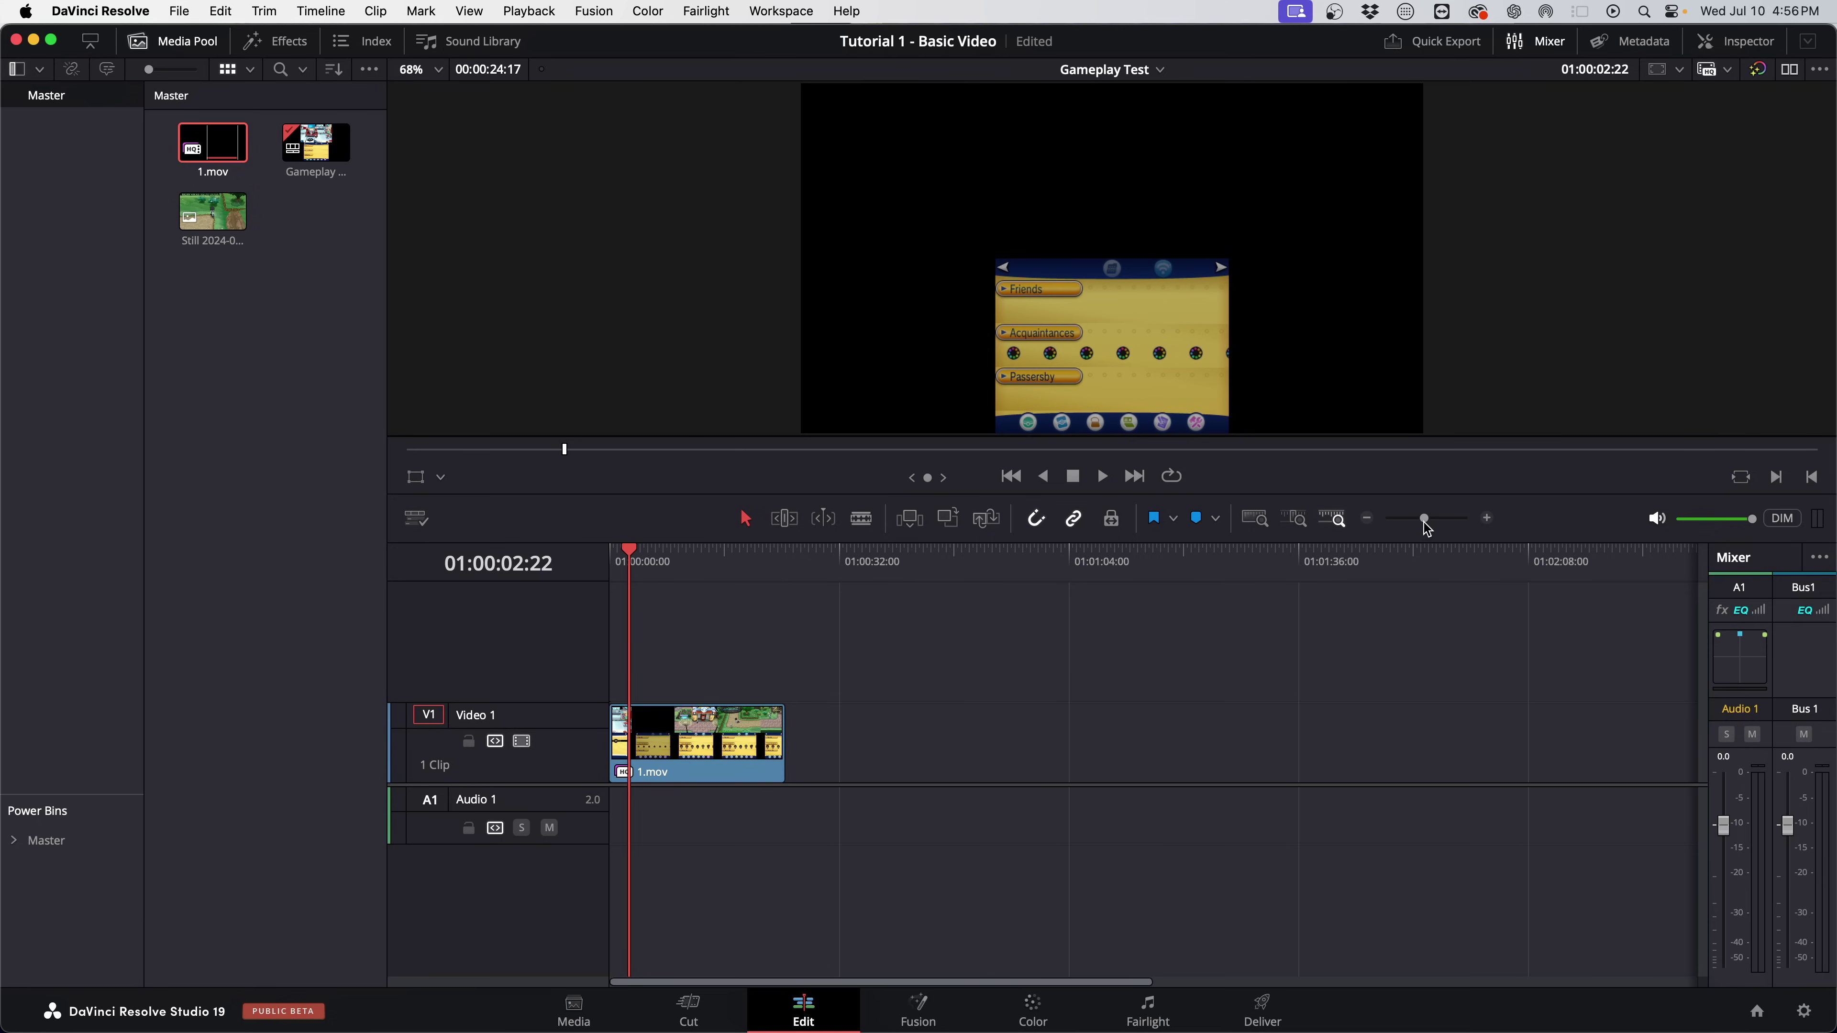
drag(1426, 519, 1431, 527)
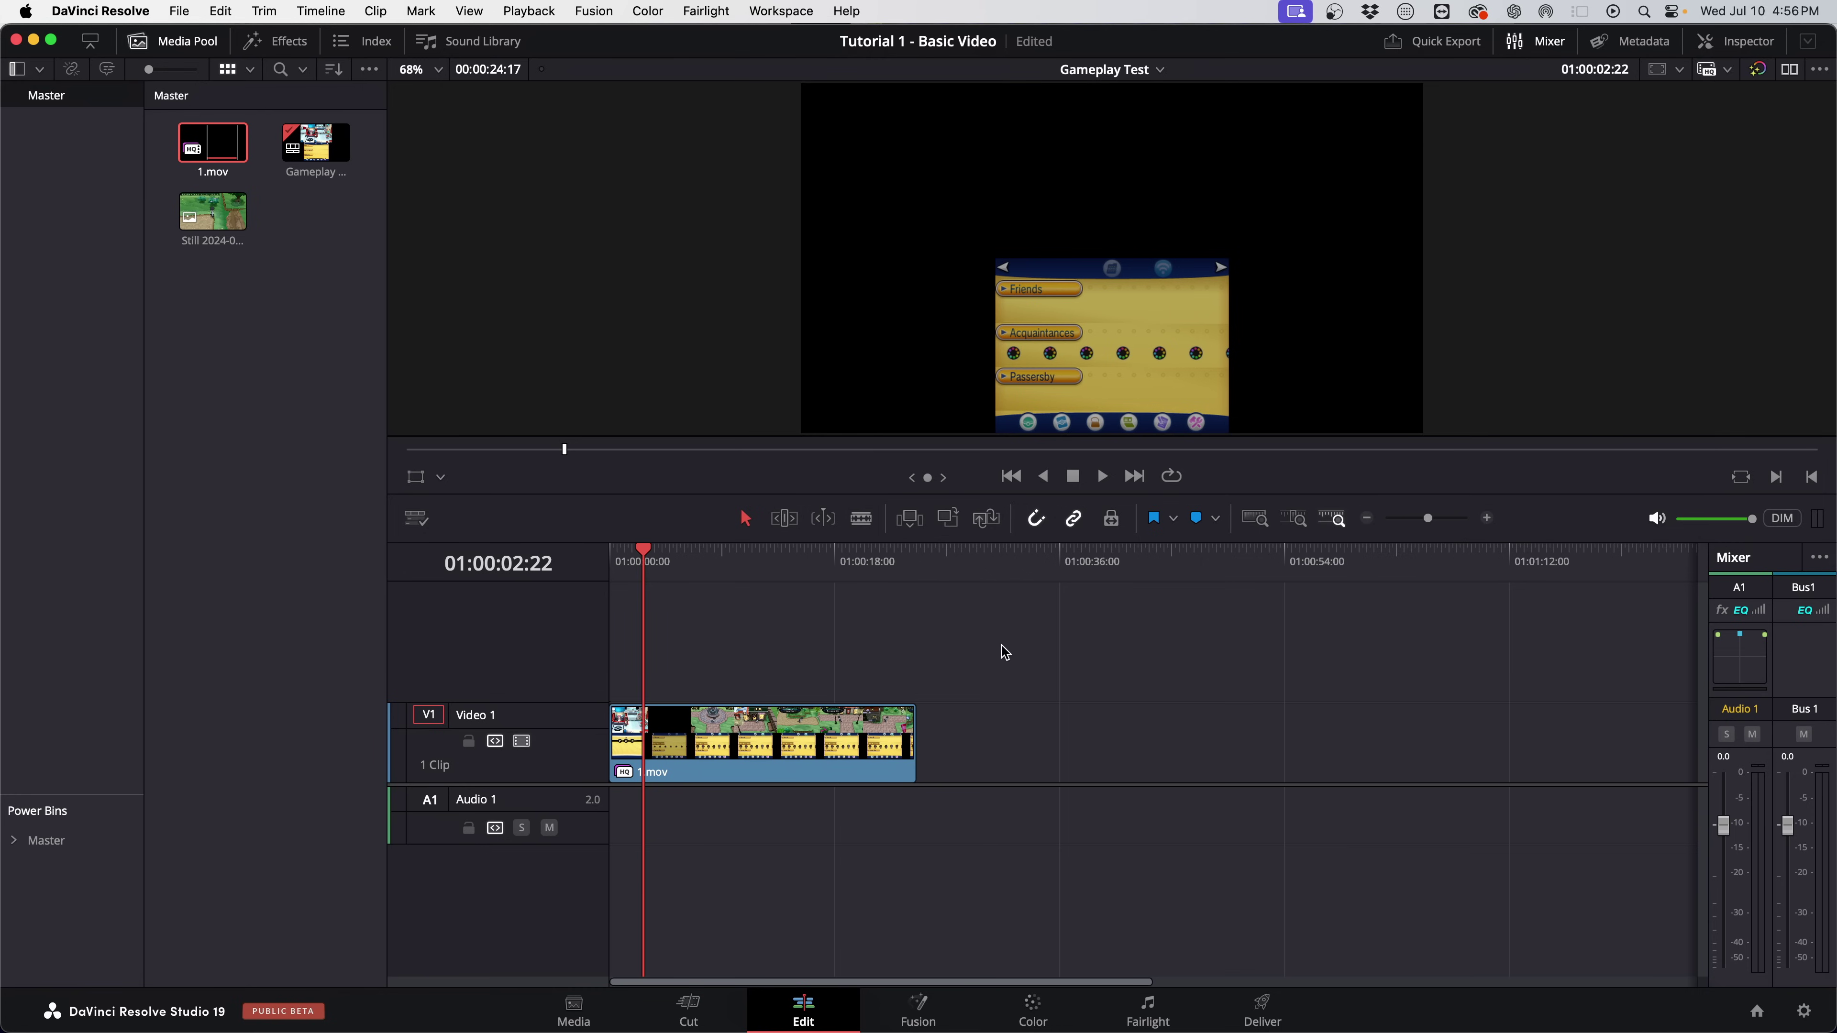
scroll(1002, 646, up, 5)
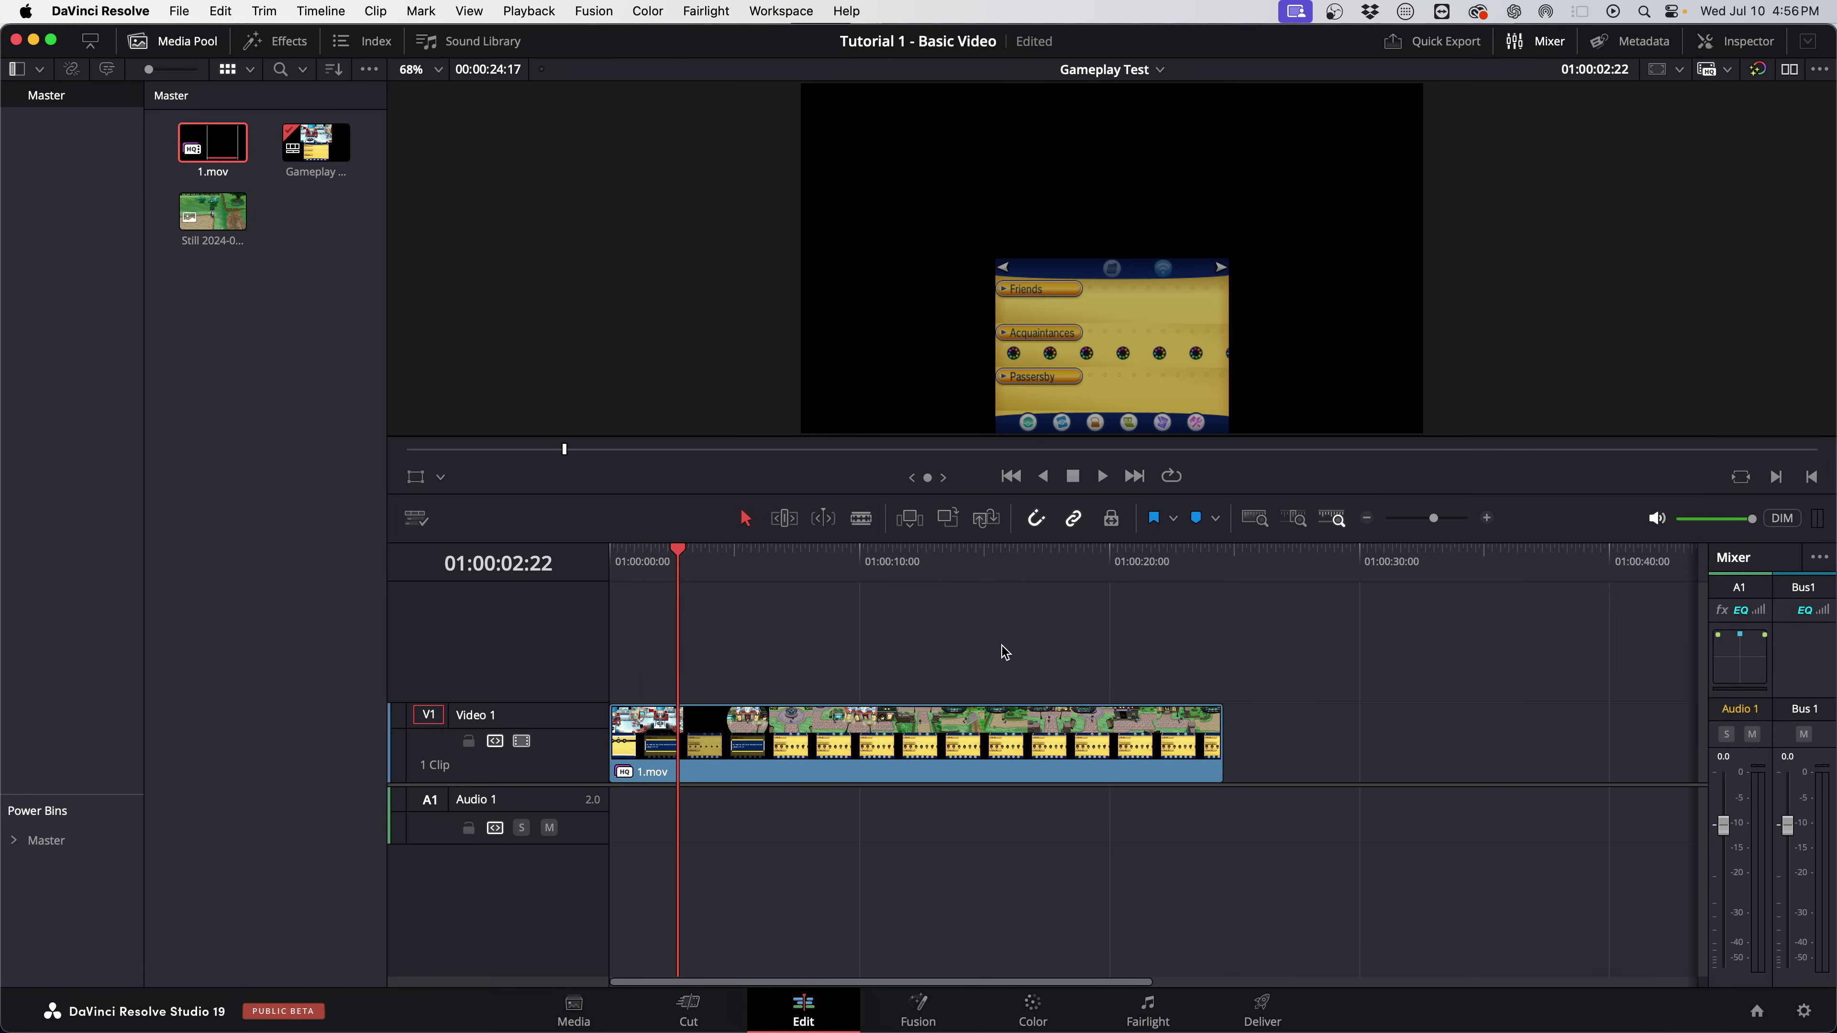
scroll(1004, 651, down, 5)
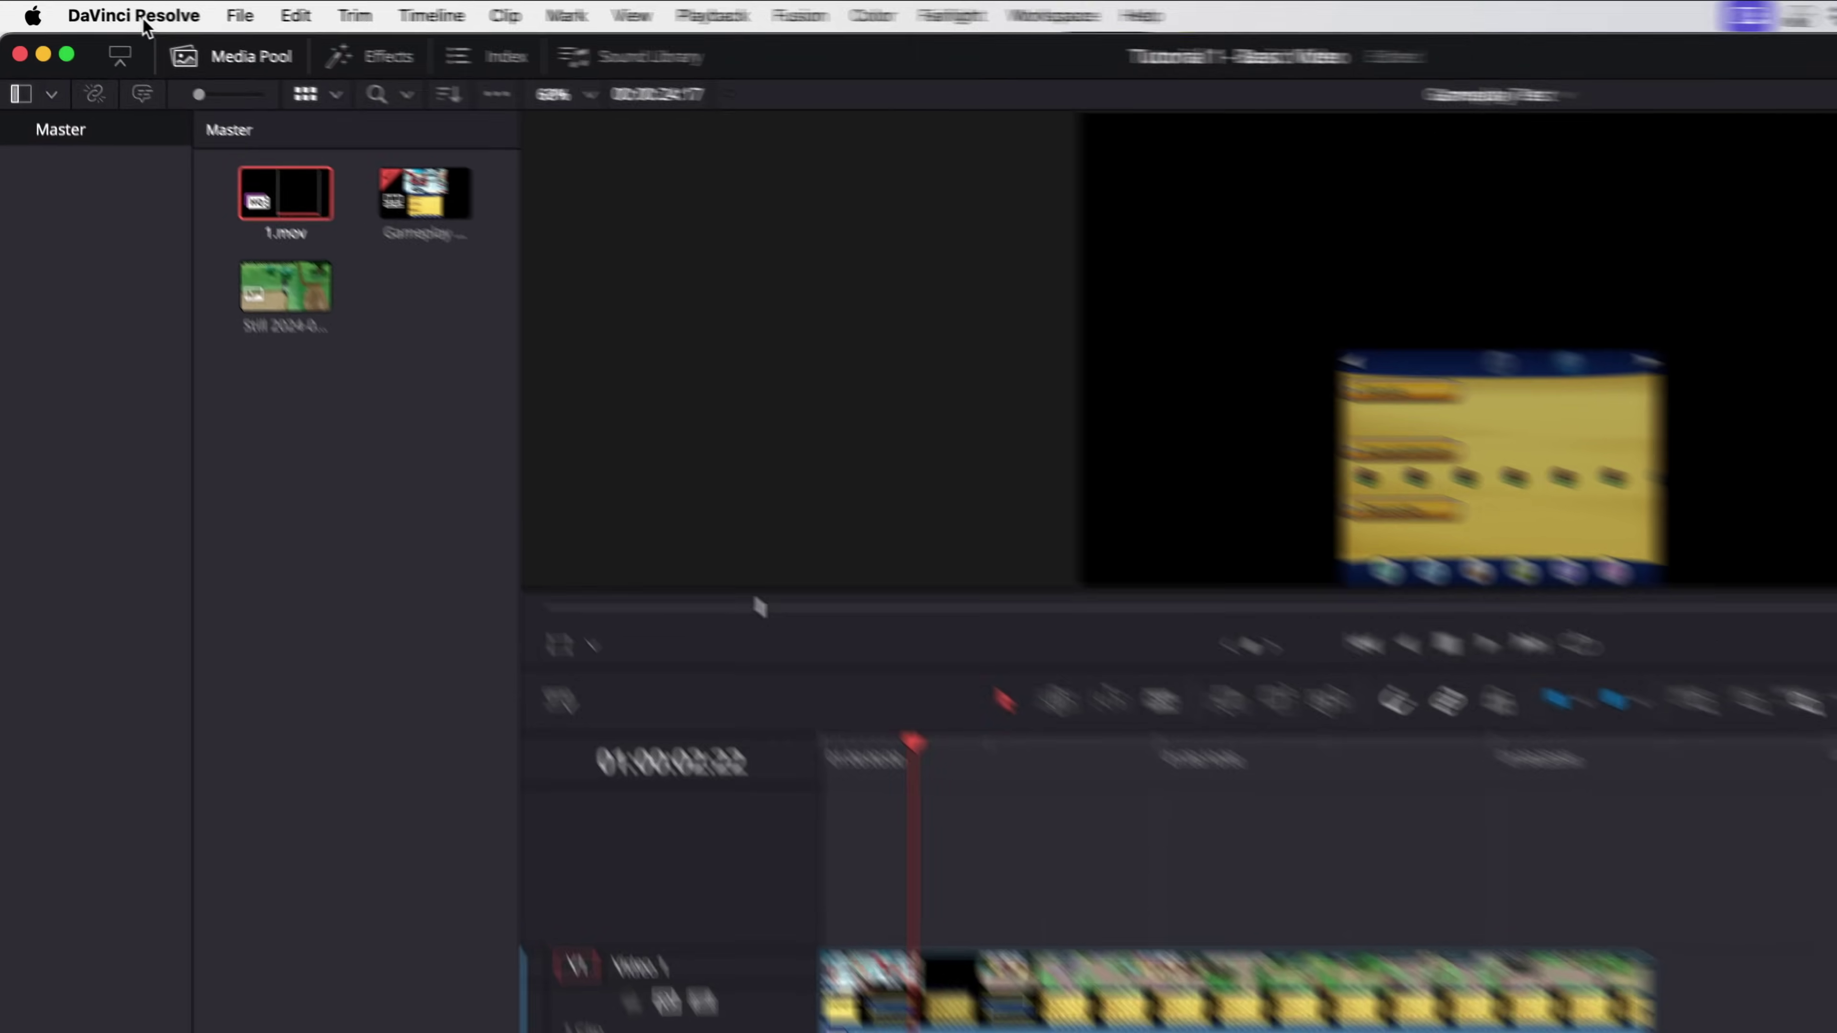
Open Keyboard Customization and look through the available command categories.
click(108, 13)
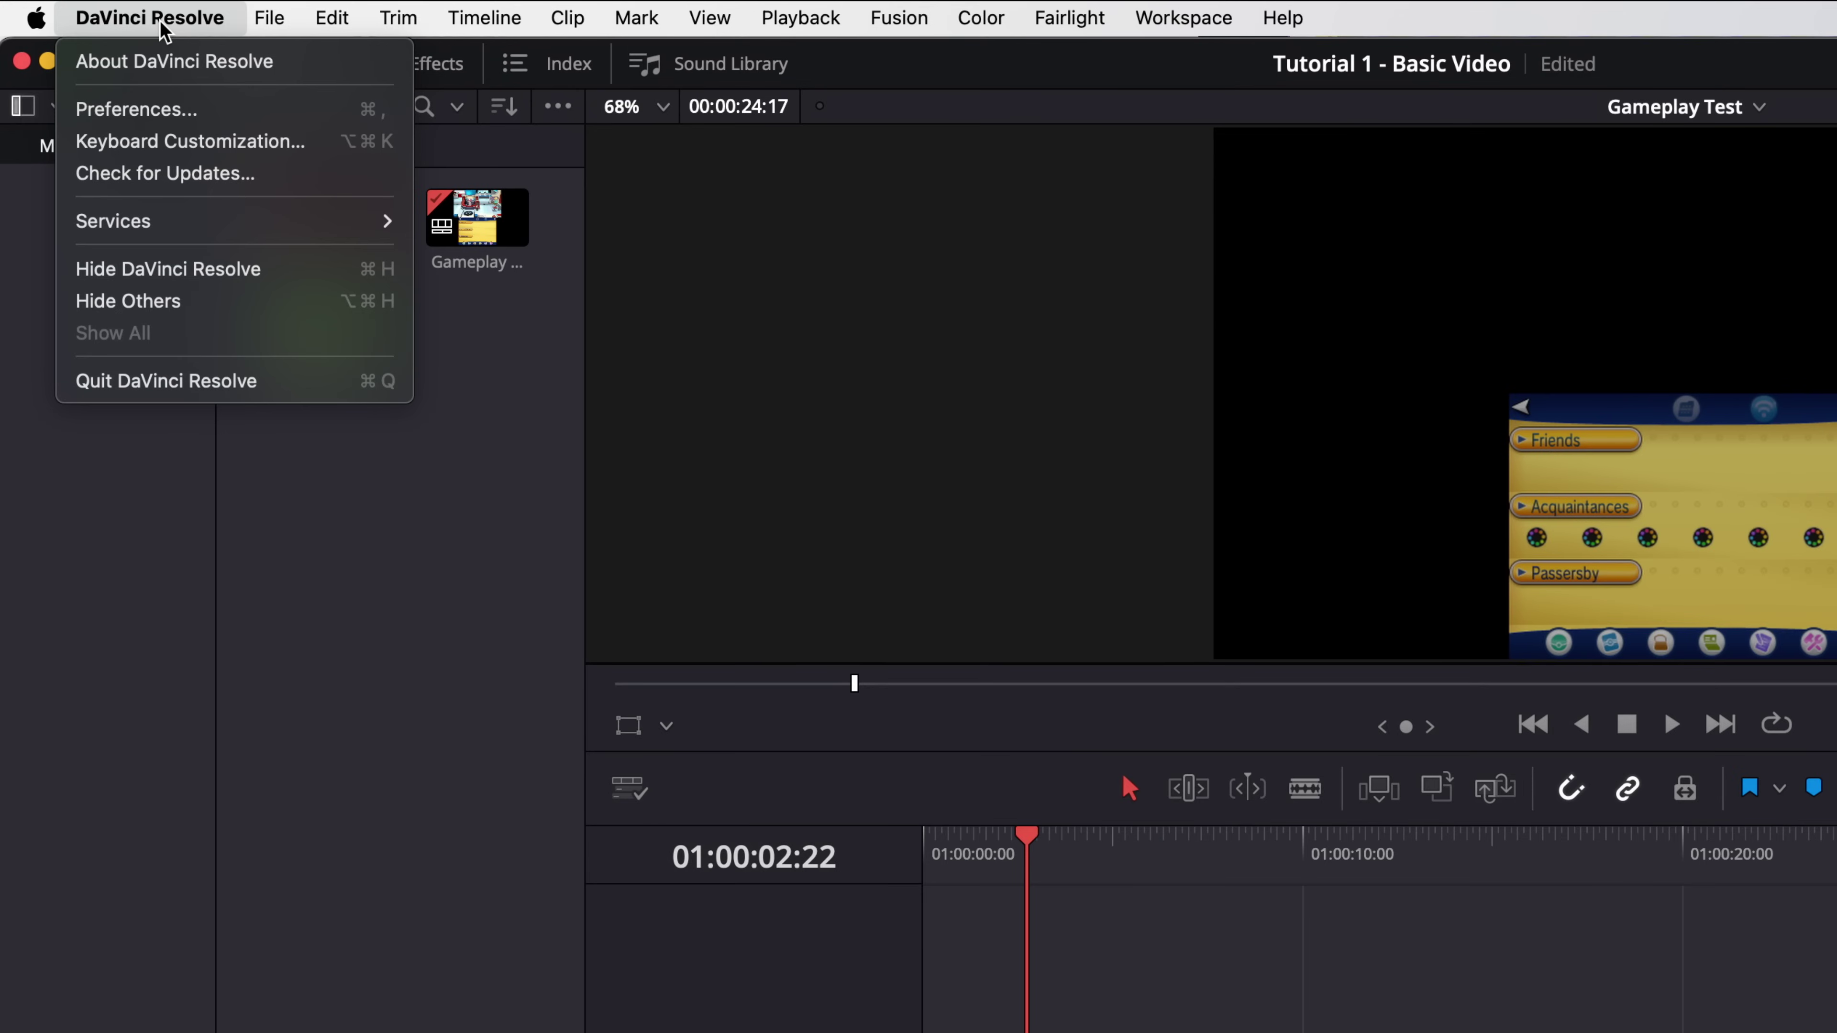
click(169, 134)
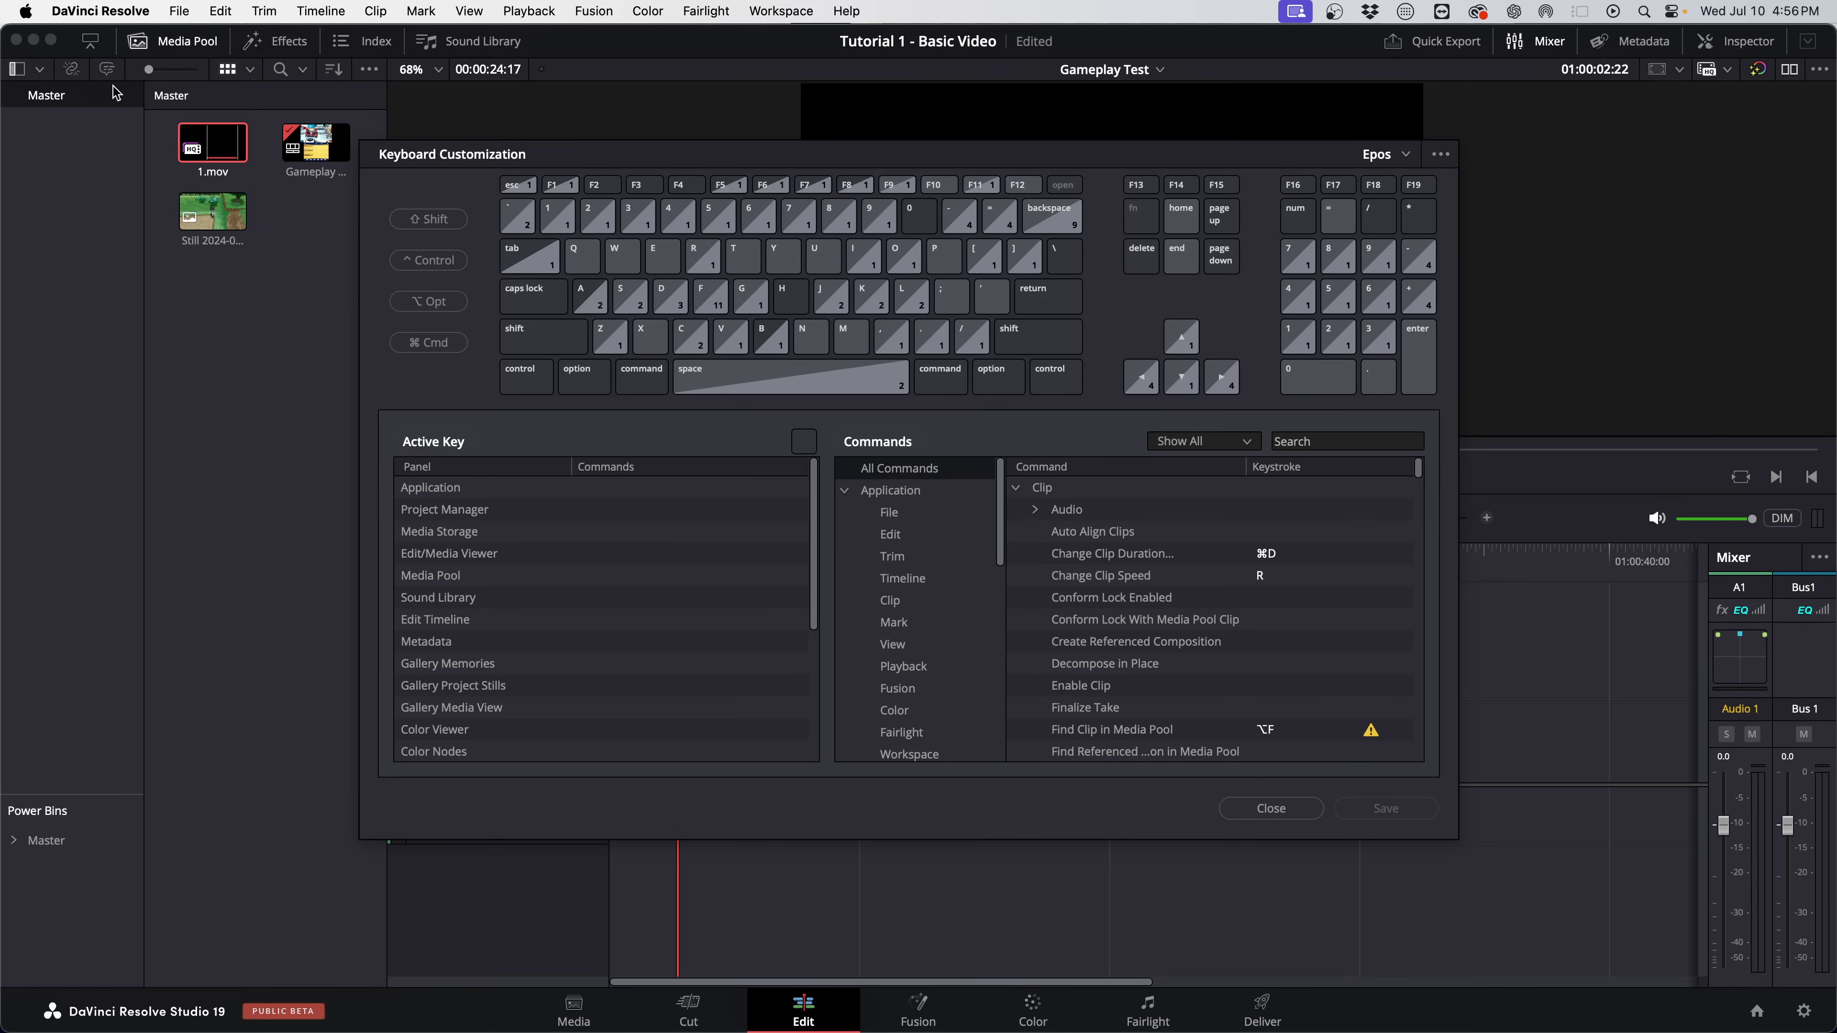
scroll(448, 593, down, 4)
scroll(448, 557, up, 4)
scroll(963, 644, down, 5)
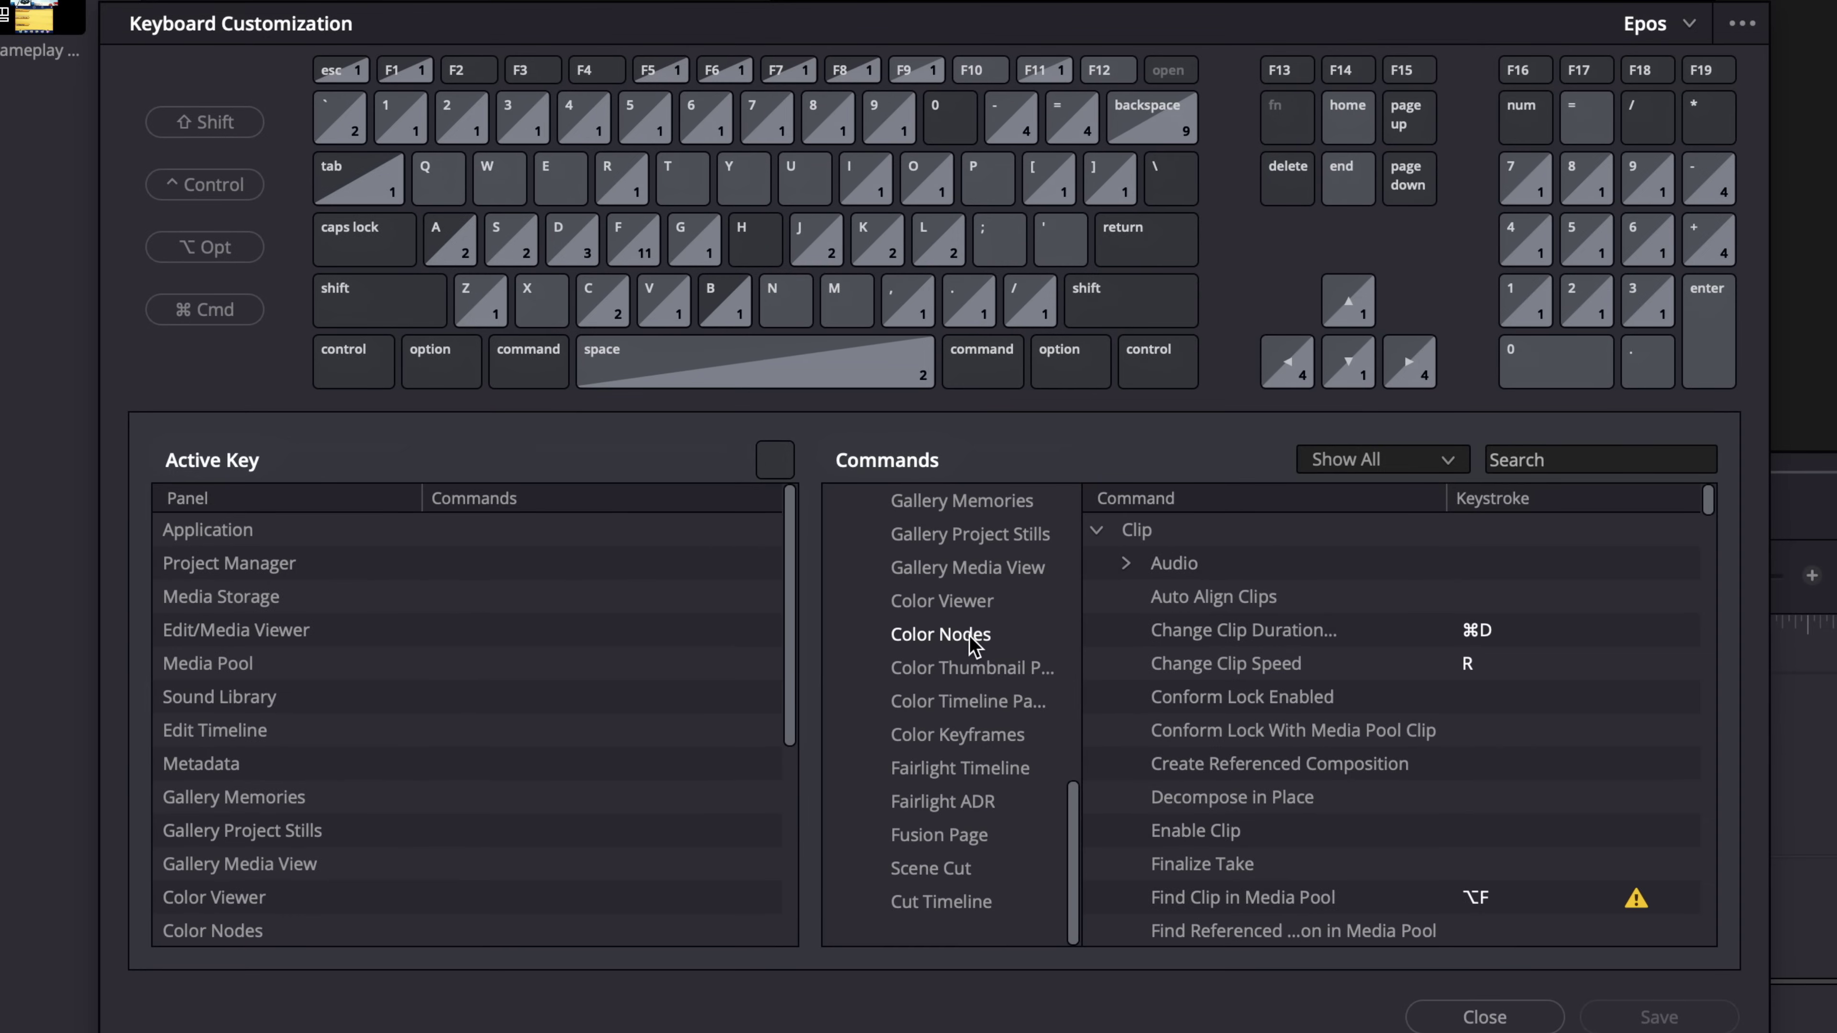
scroll(969, 644, up, 5)
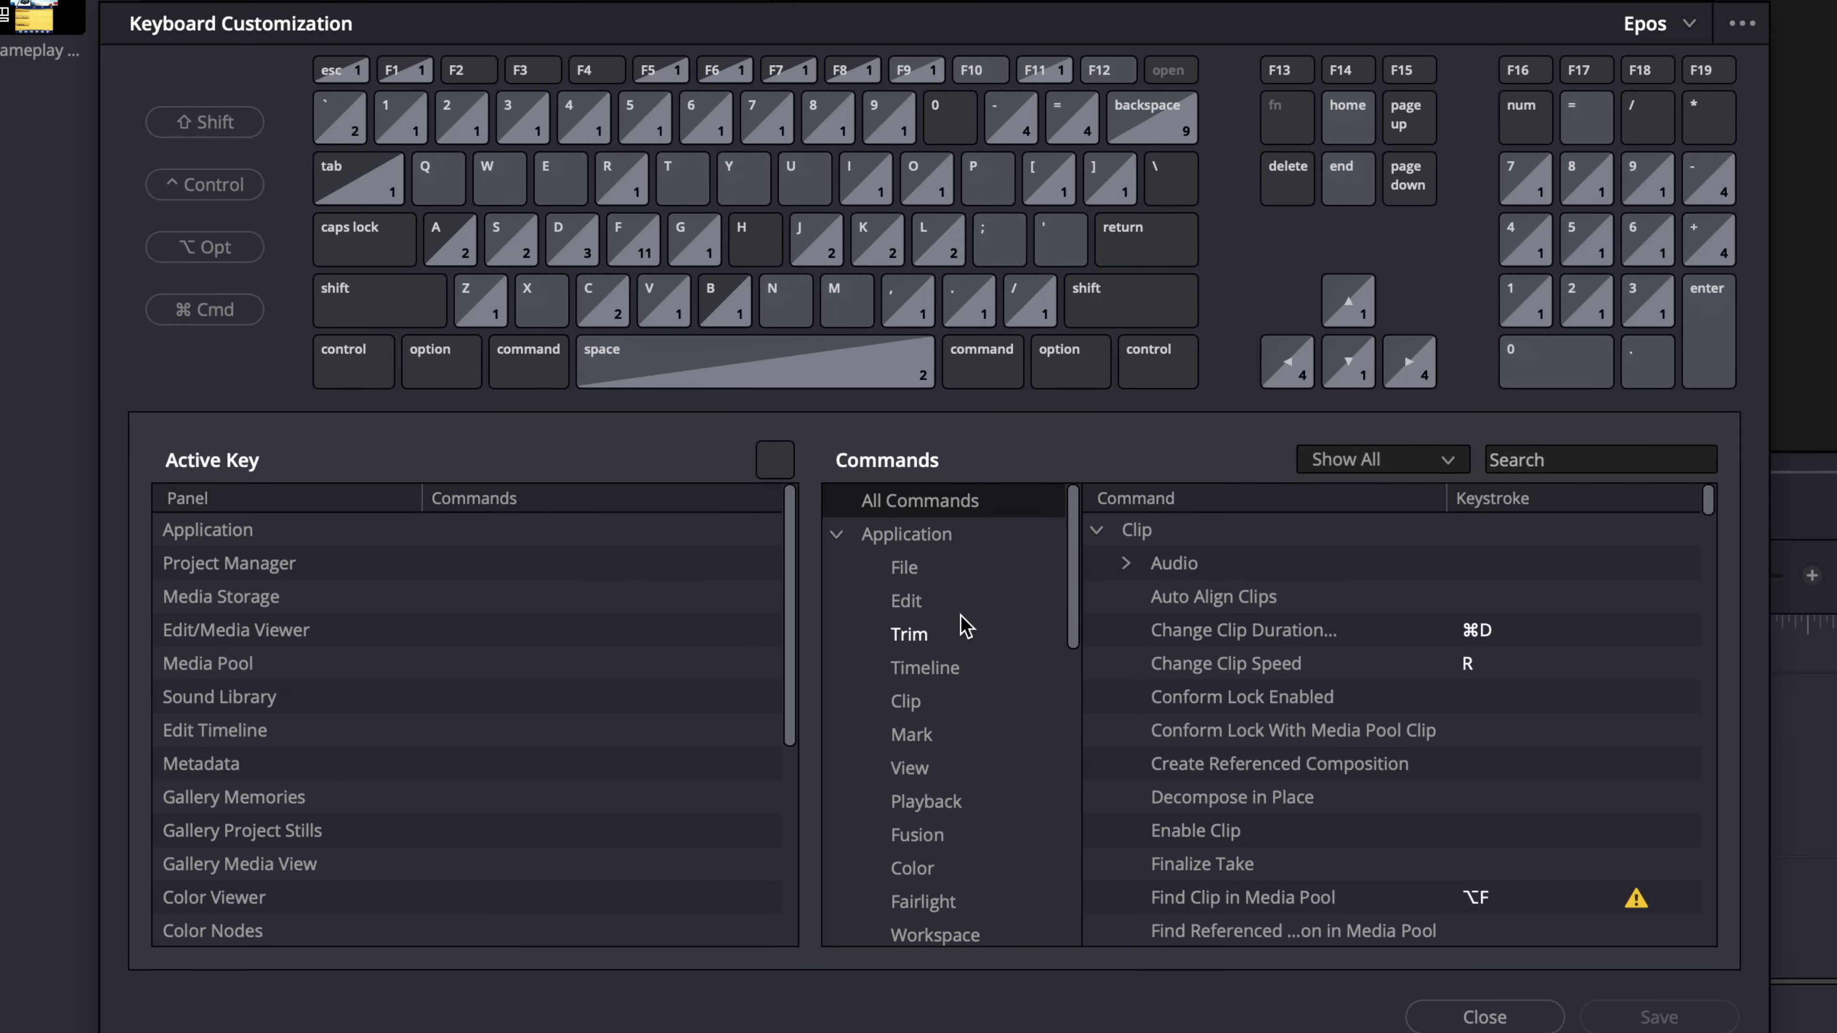
scroll(949, 824, down, 5)
scroll(950, 822, up, 5)
Look up which application command the S key triggers and locate it among the View zoom commands.
click(512, 245)
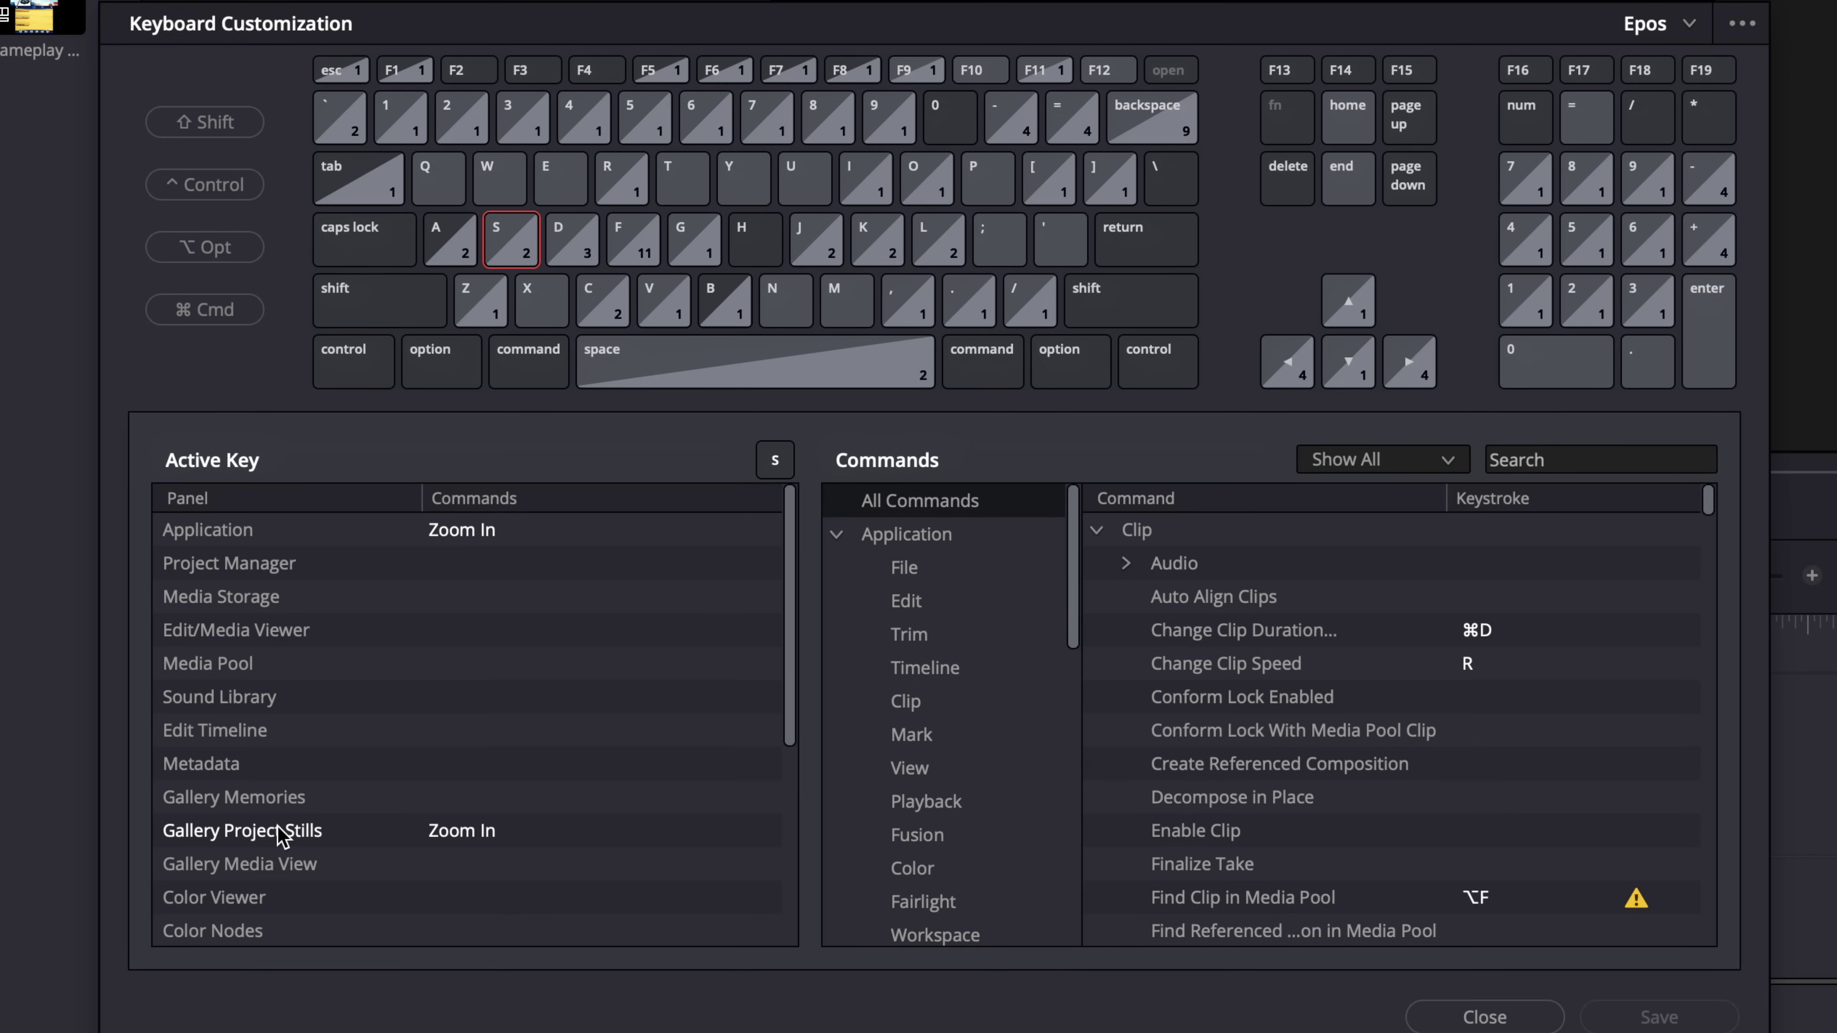
click(313, 546)
click(438, 548)
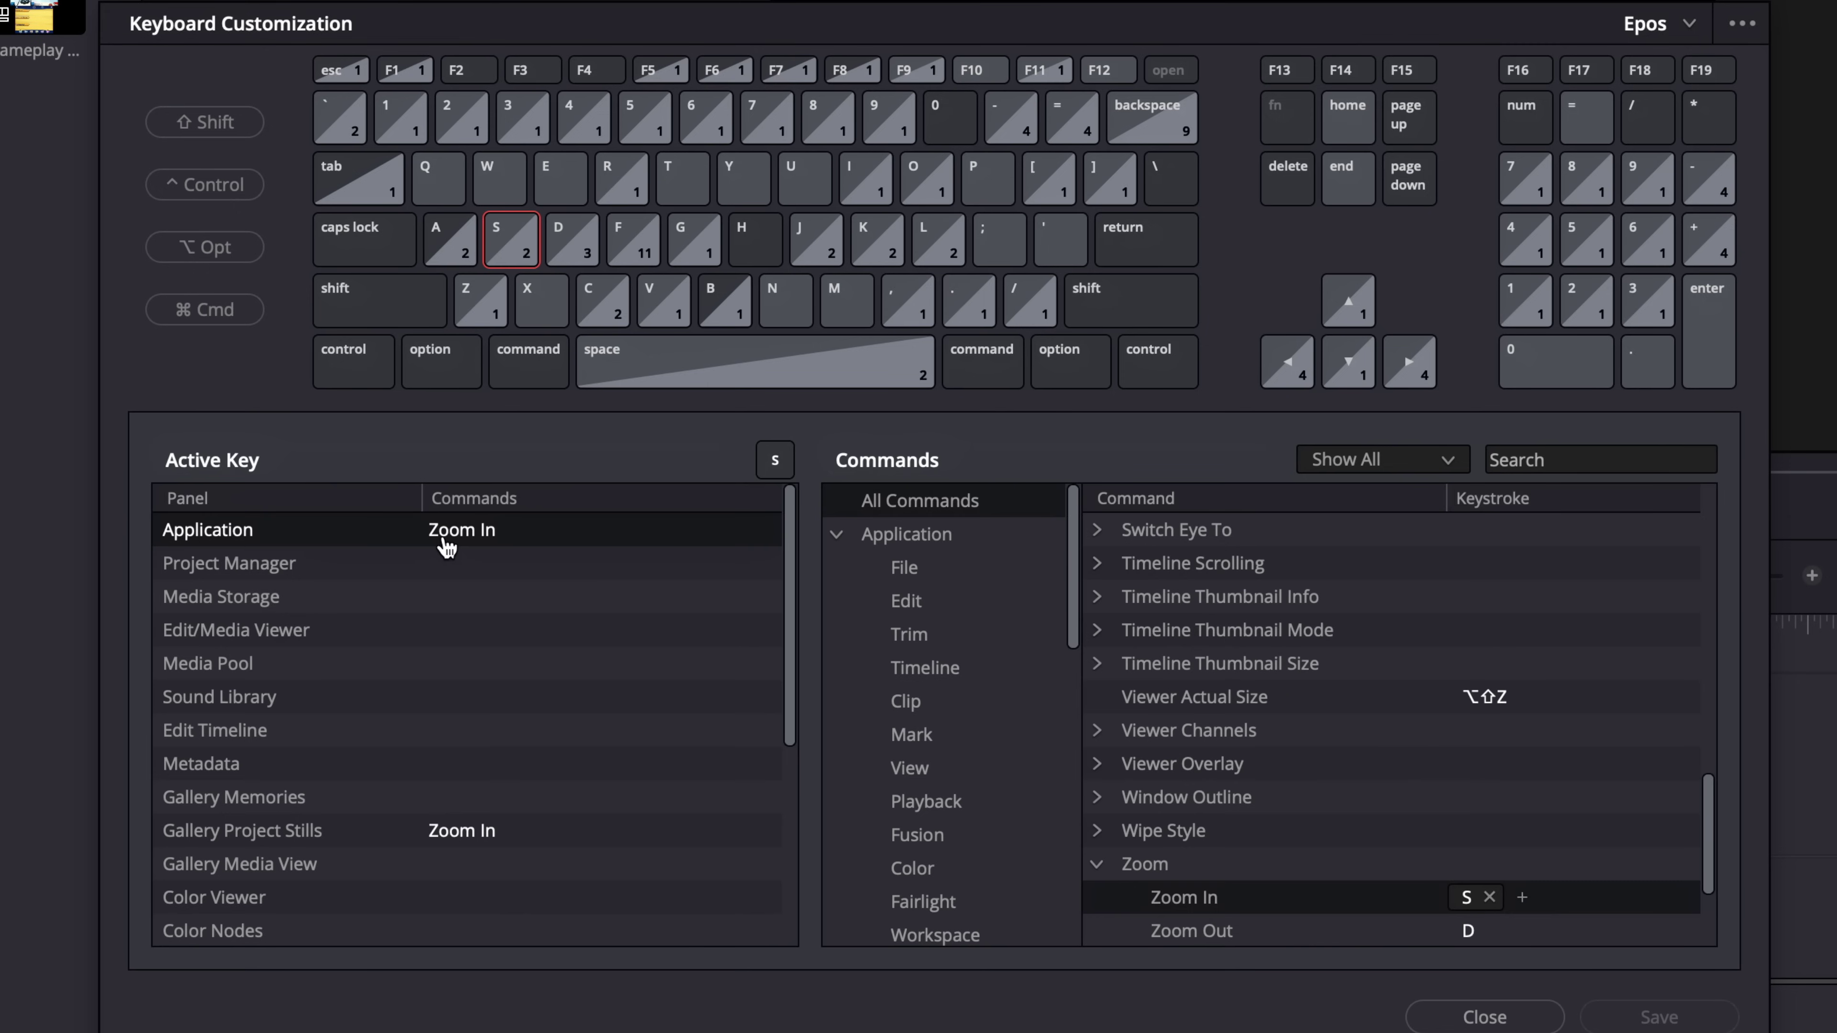
scroll(1410, 919, down, 1)
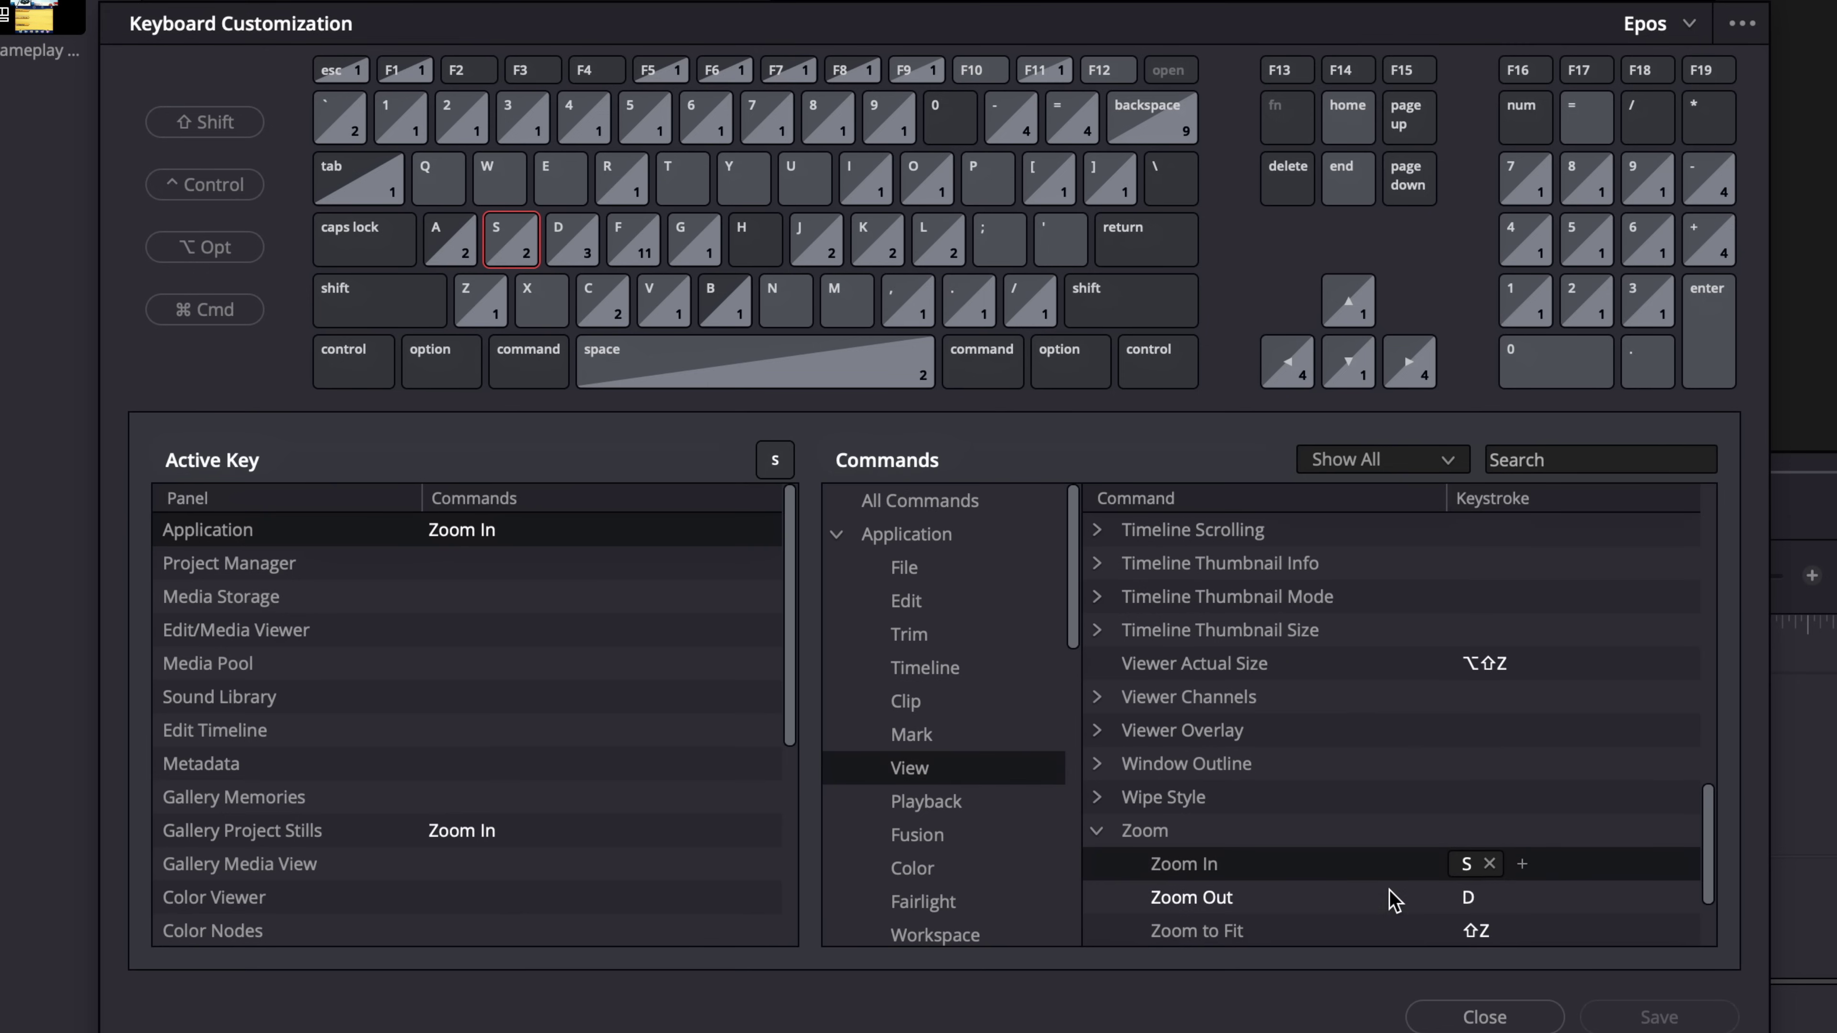
Try to assign G as the Zoom In keystroke and decline replacing its existing assignment.
click(1475, 865)
key(g)
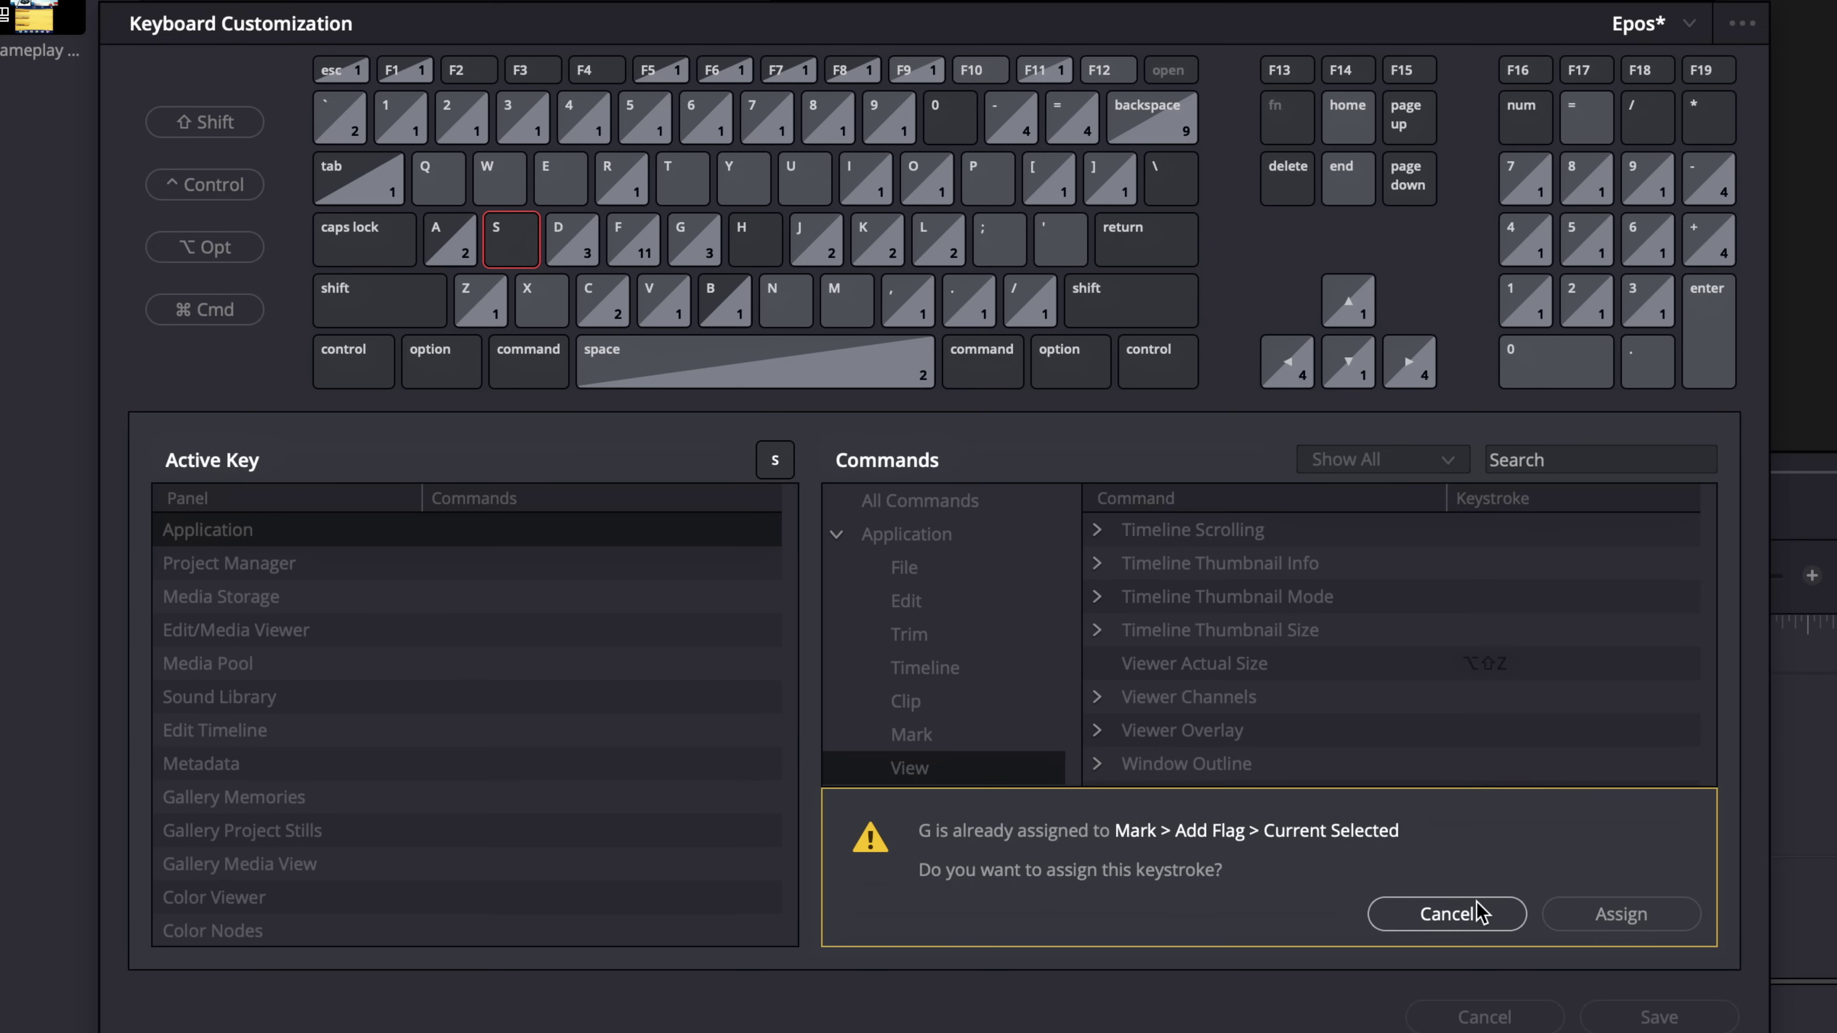
click(1446, 913)
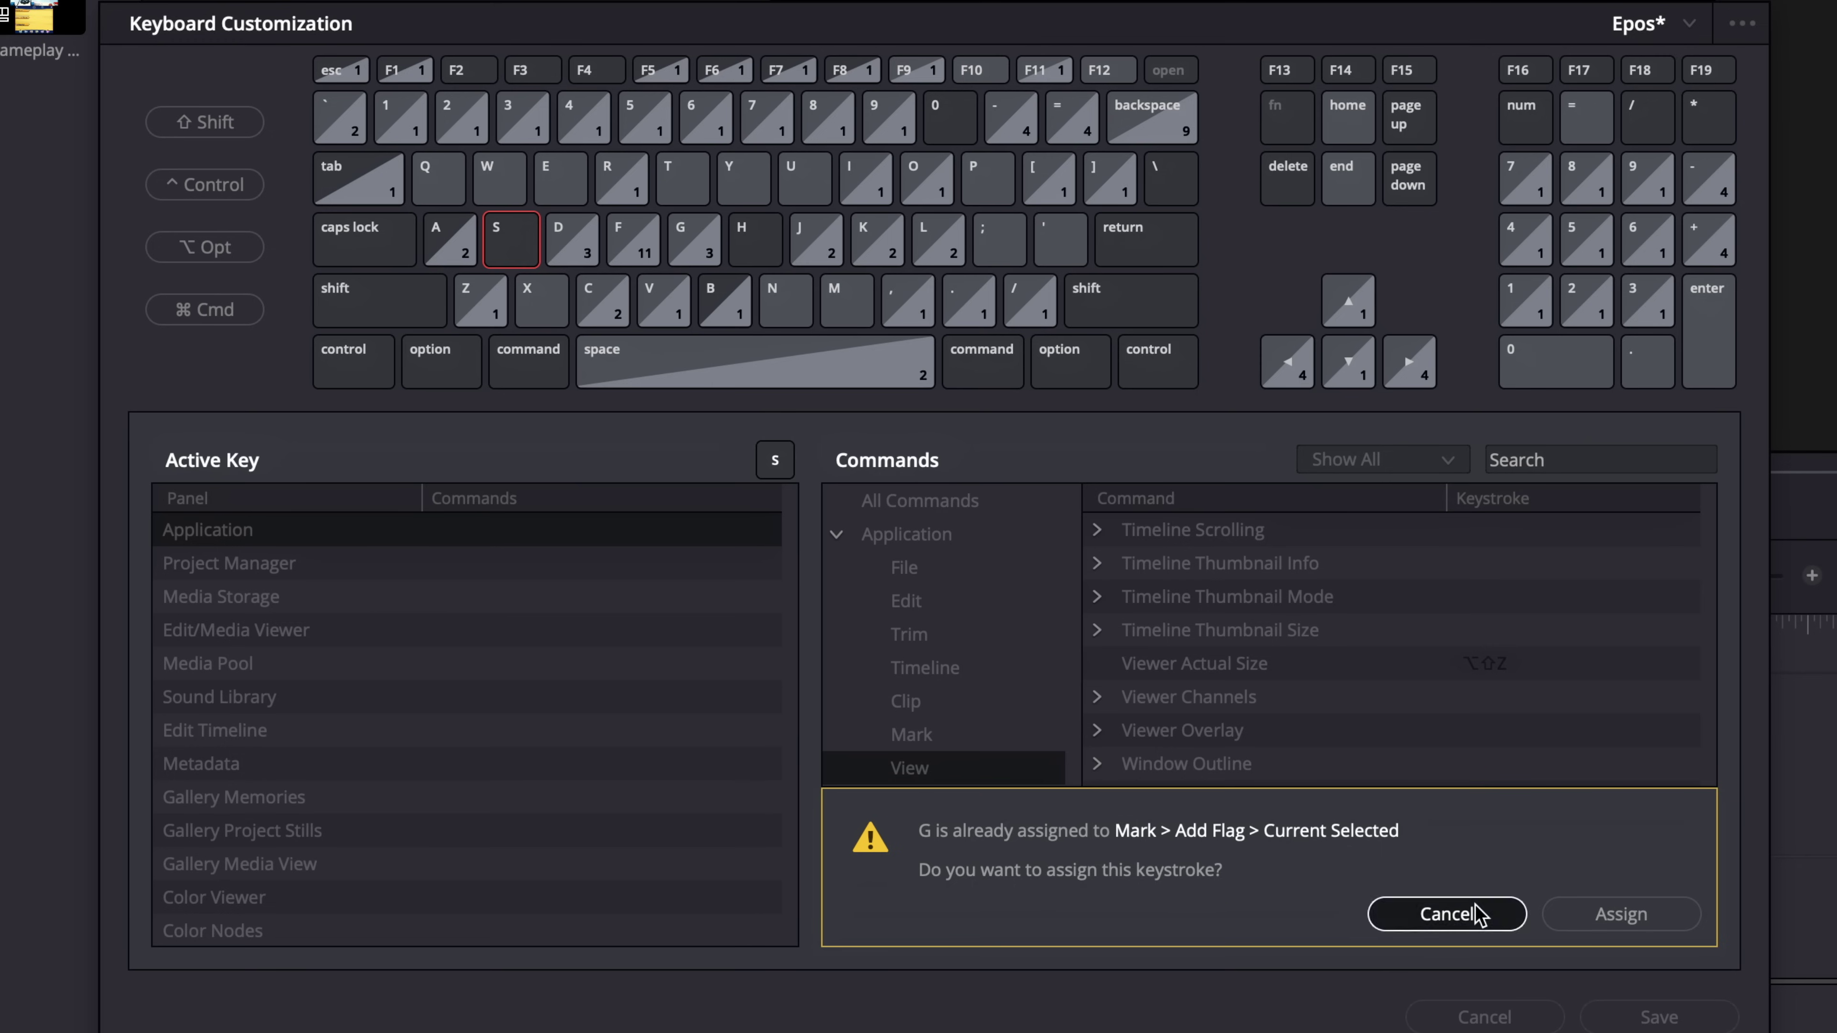
Assign S as the keystroke for the Zoom In command.
click(1491, 865)
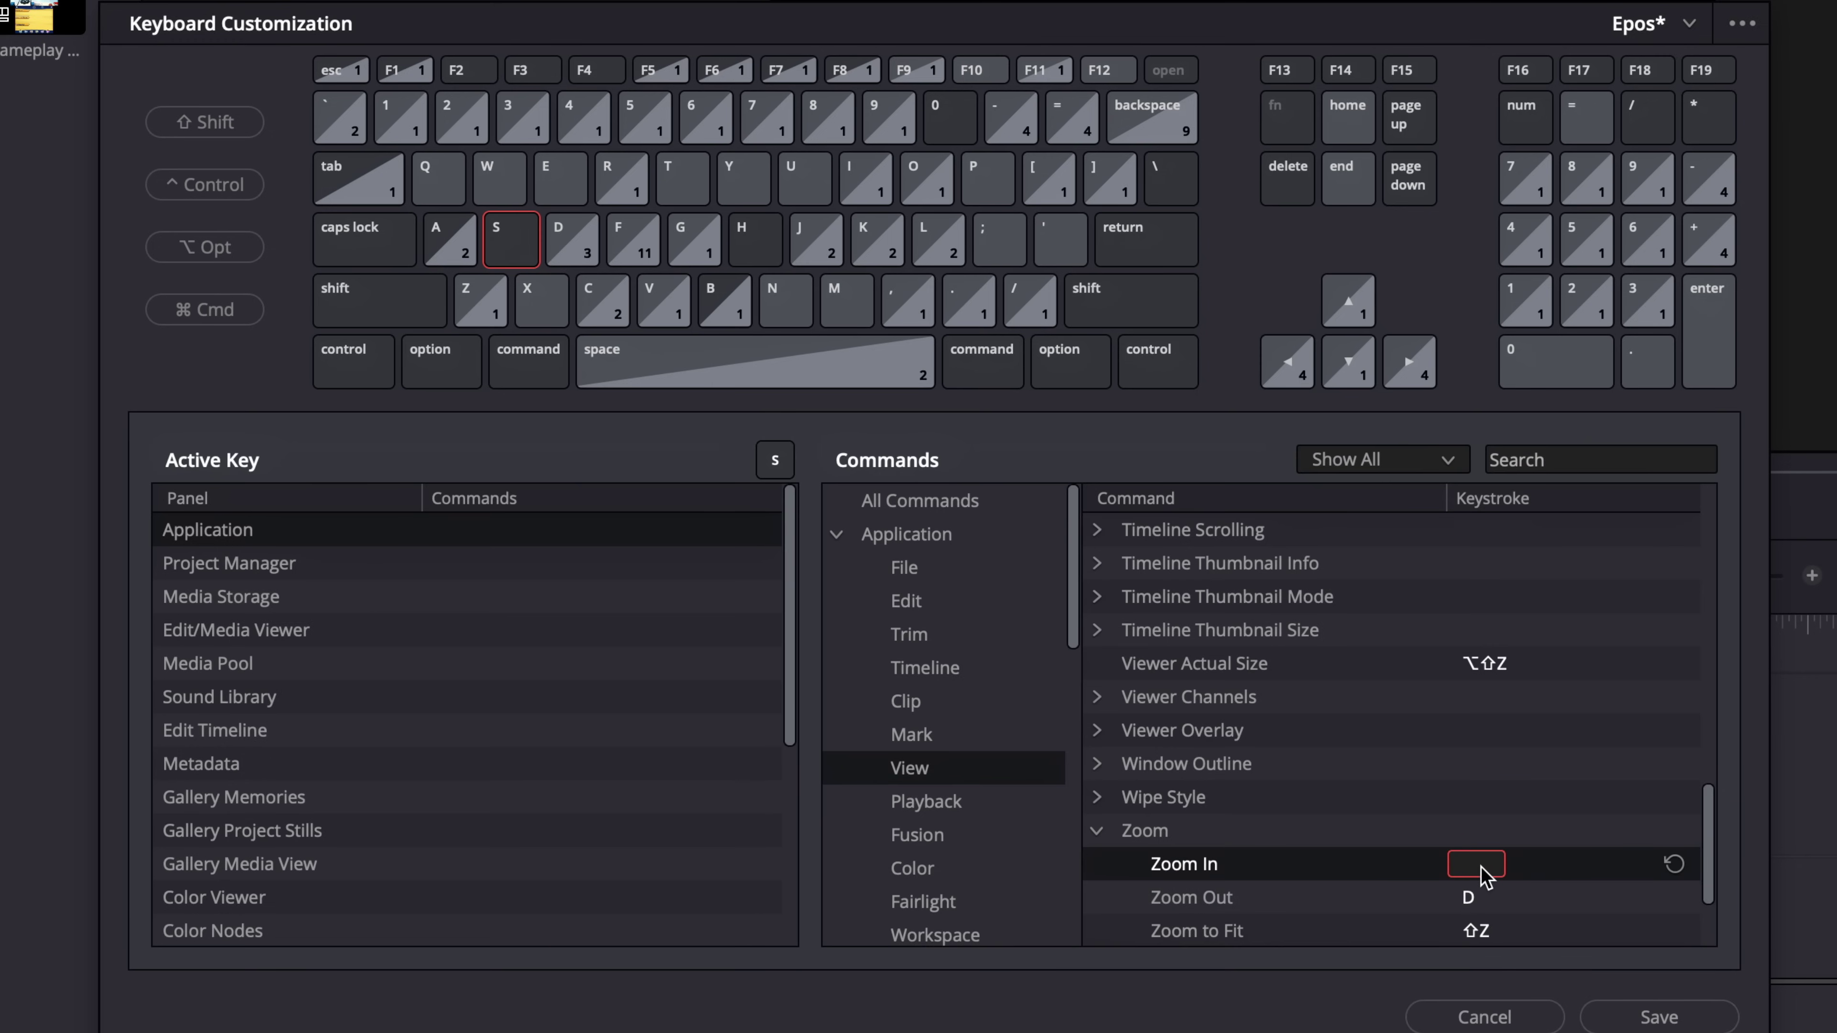
key(s)
click(1620, 911)
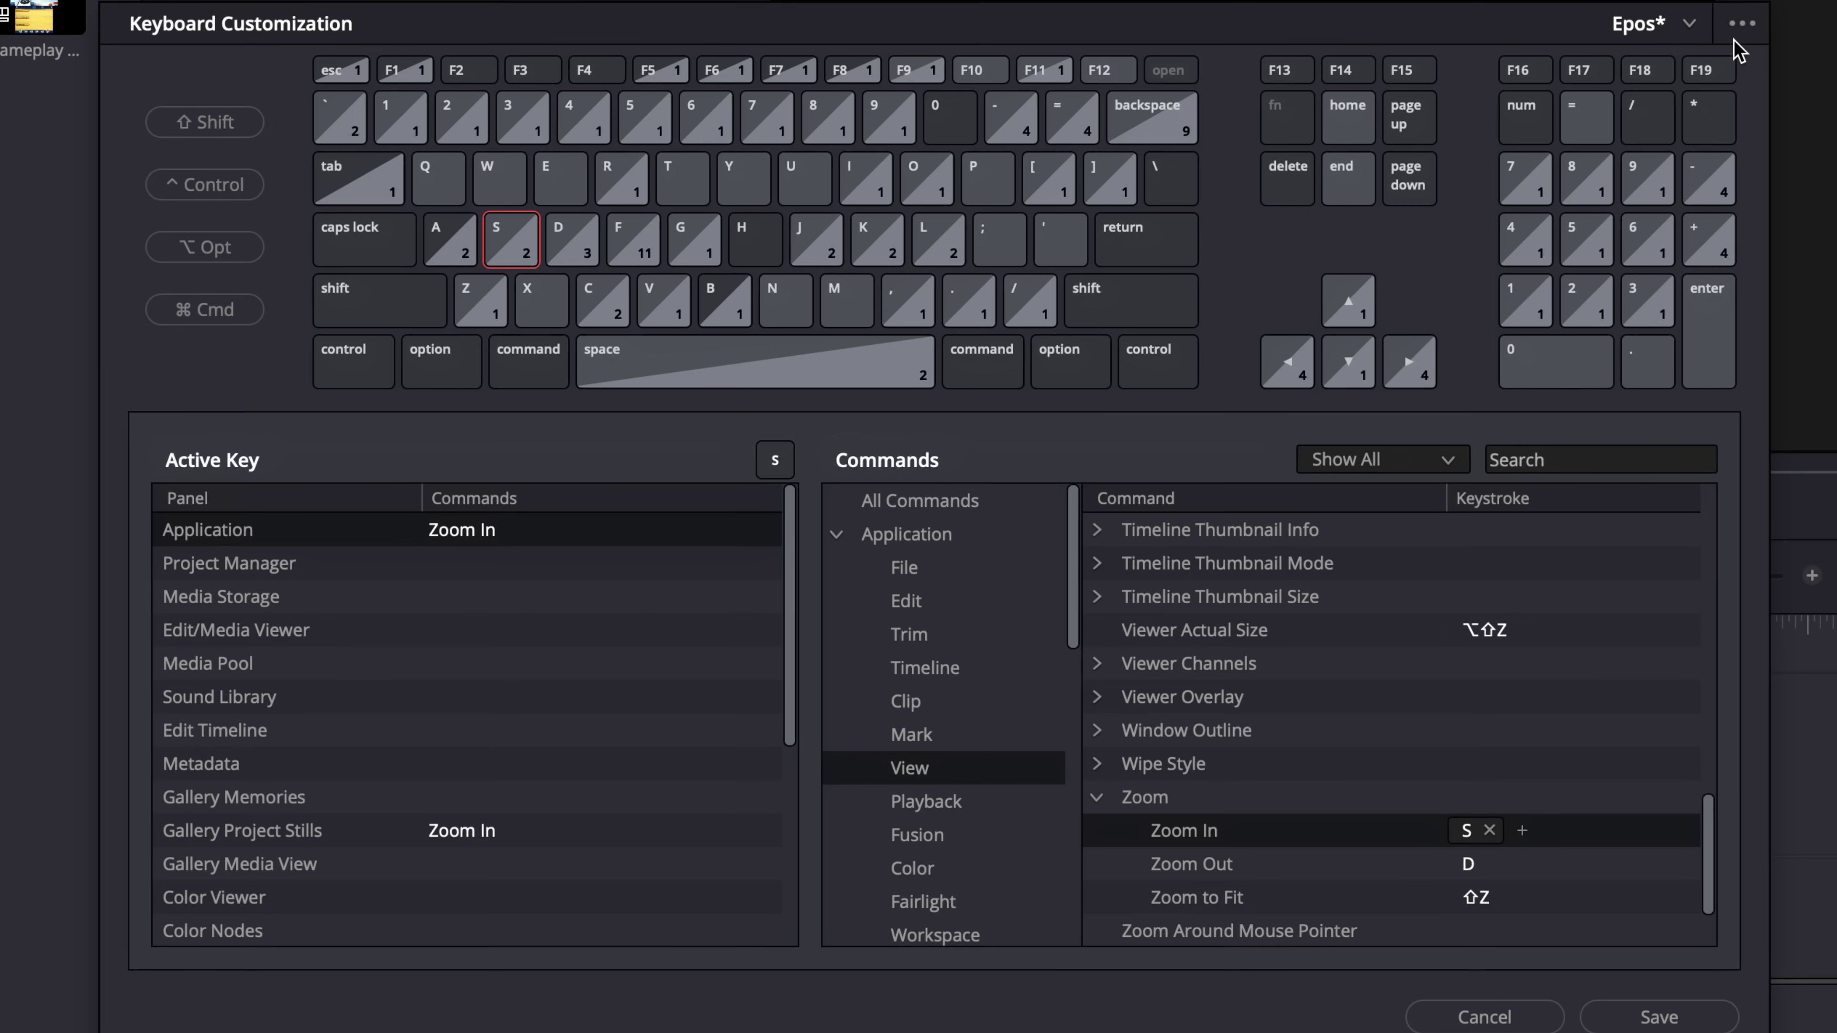
Review the available keyboard presets, keep Epos, and save and close the keyboard customization.
click(1693, 30)
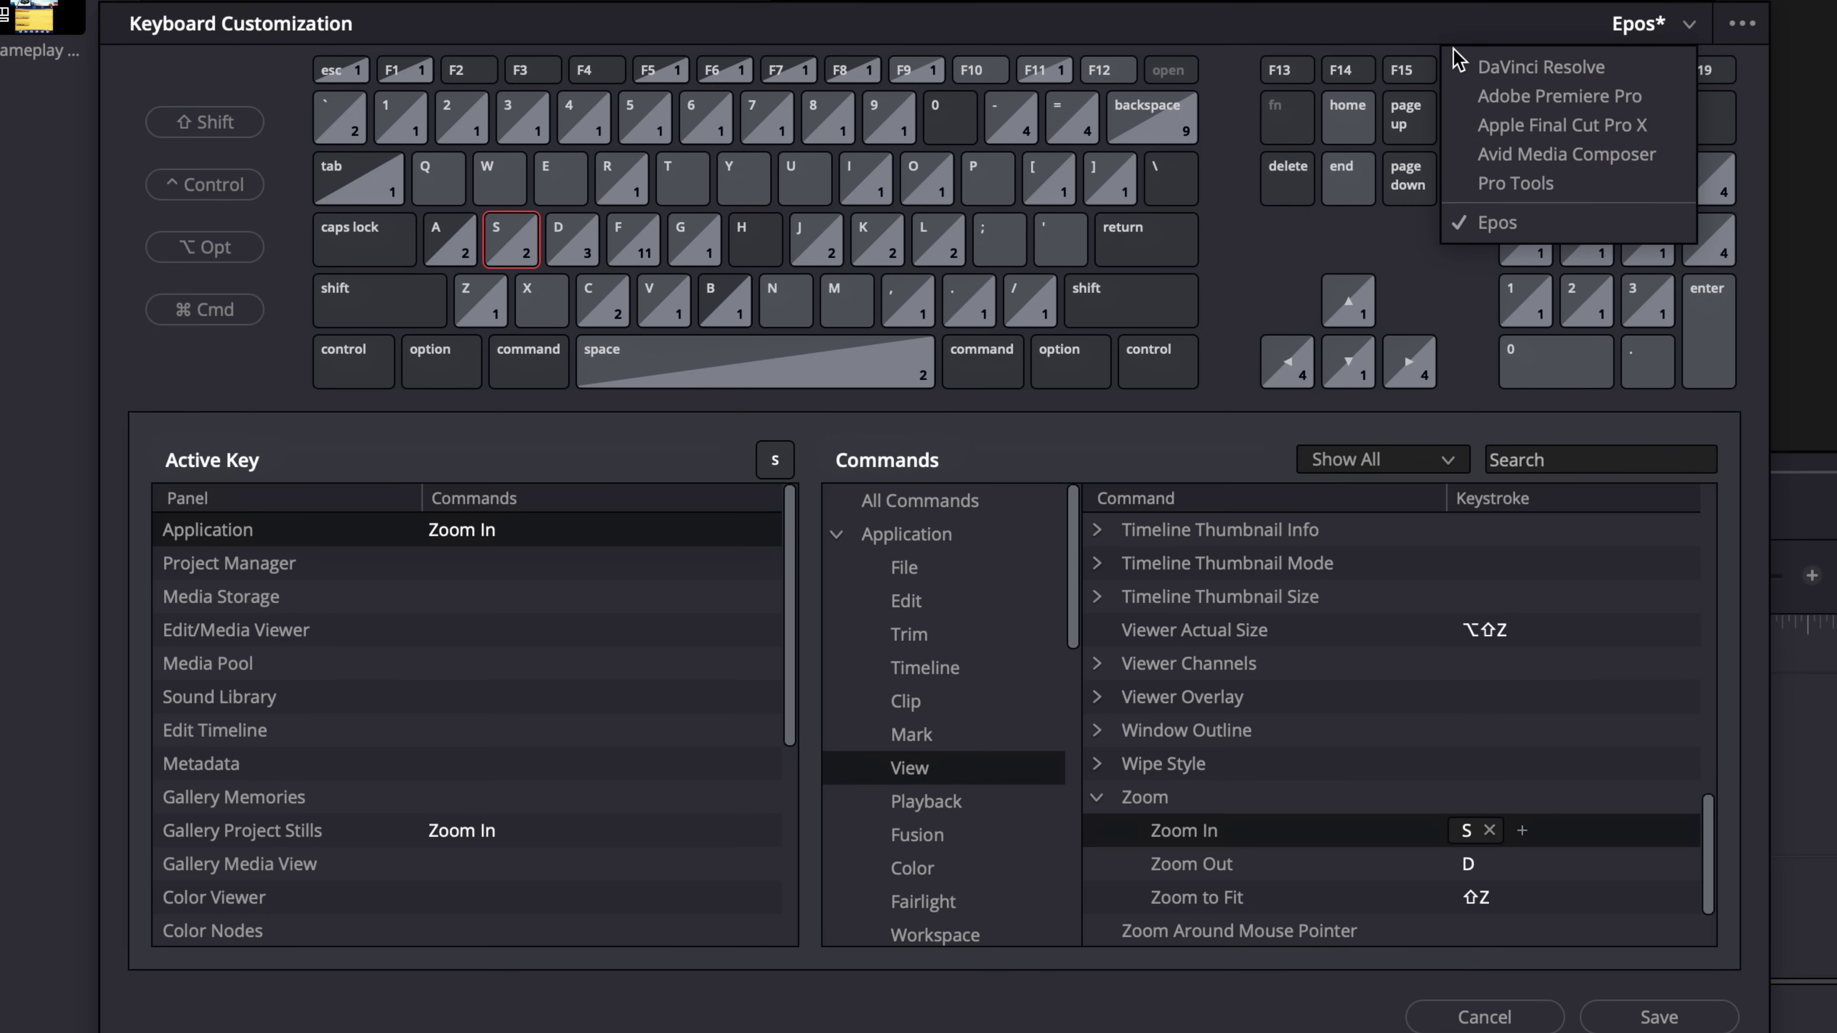
click(1450, 34)
click(1662, 1017)
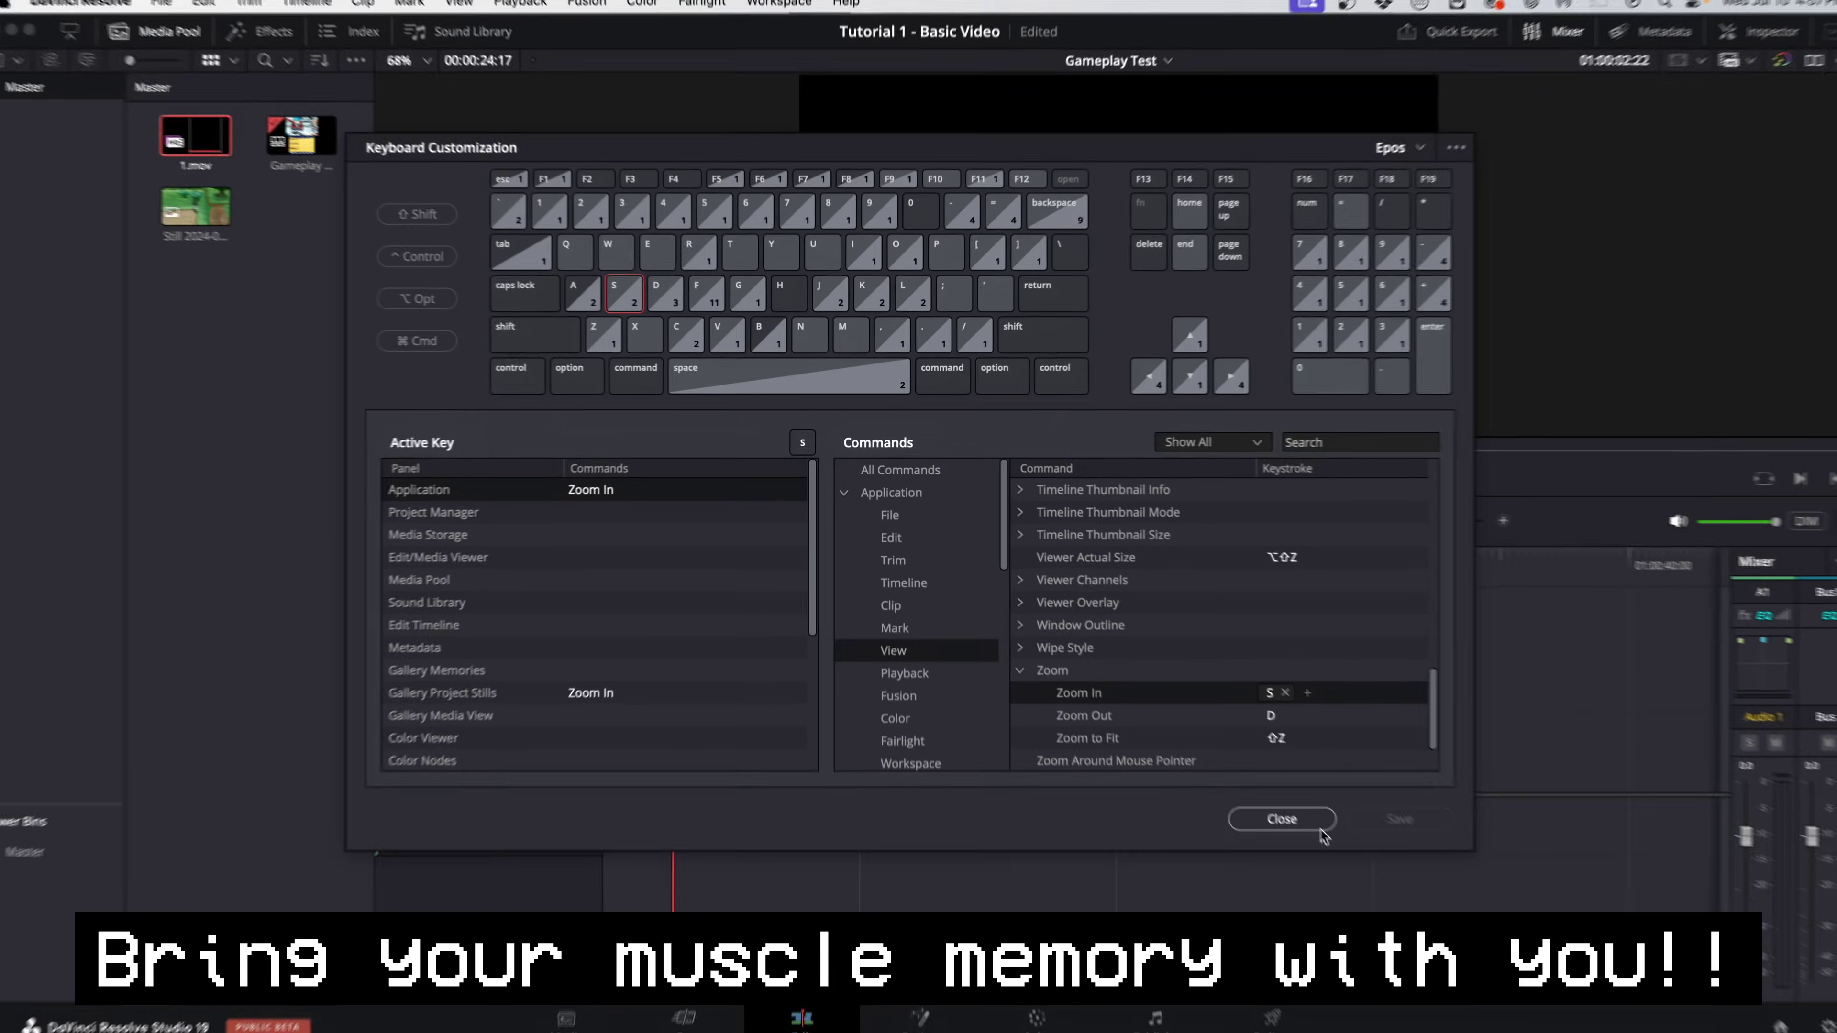
click(1484, 1017)
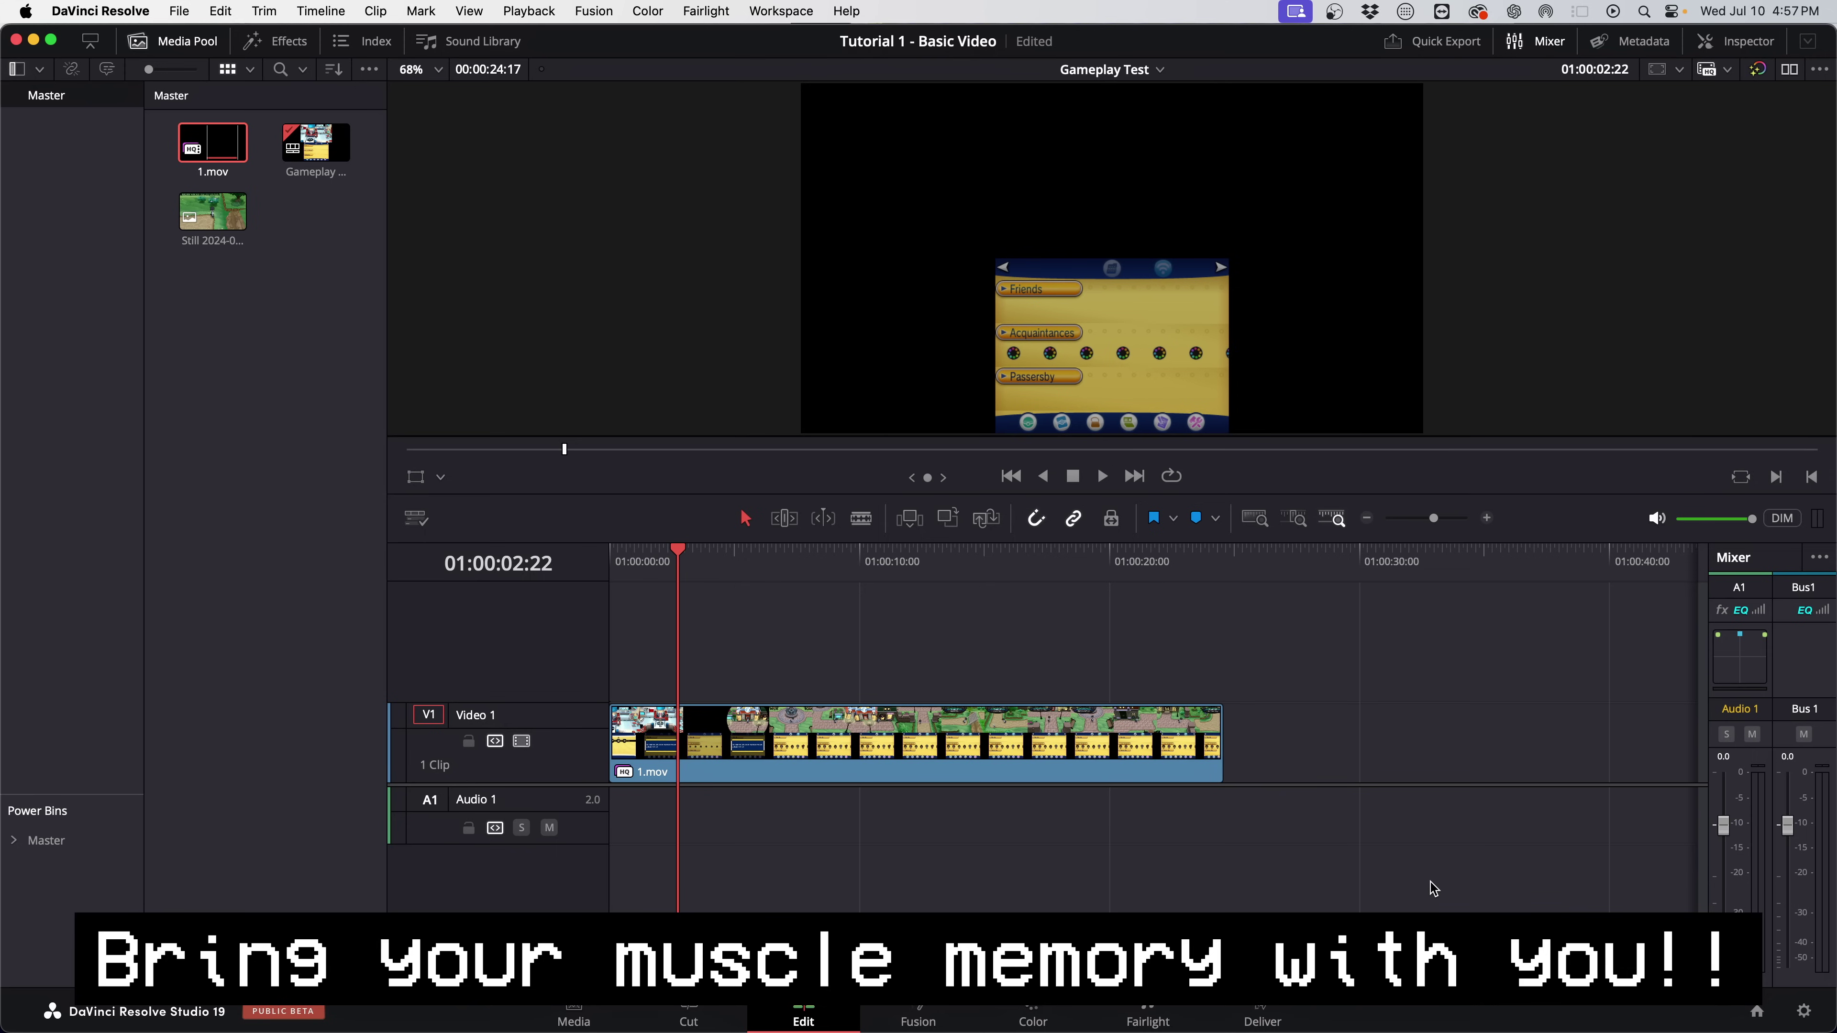
Reopen Keyboard Customization to view its layout and close it without changes.
click(100, 11)
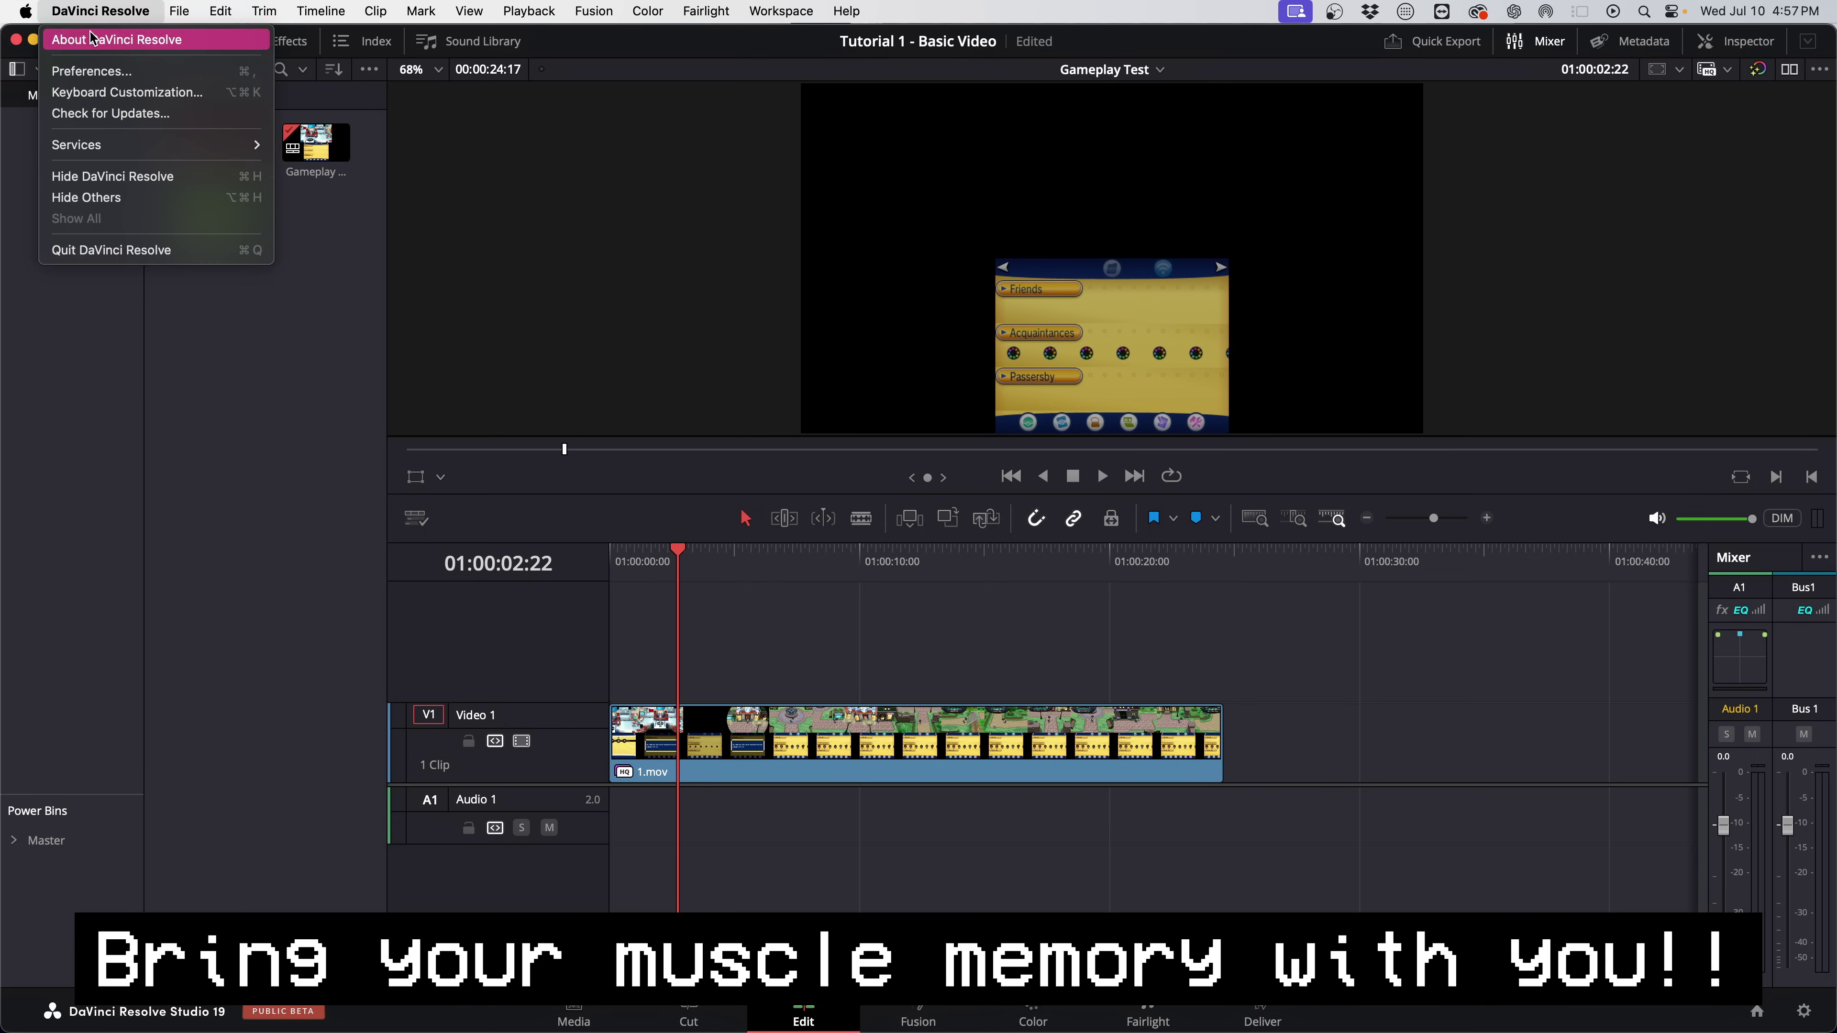
click(109, 91)
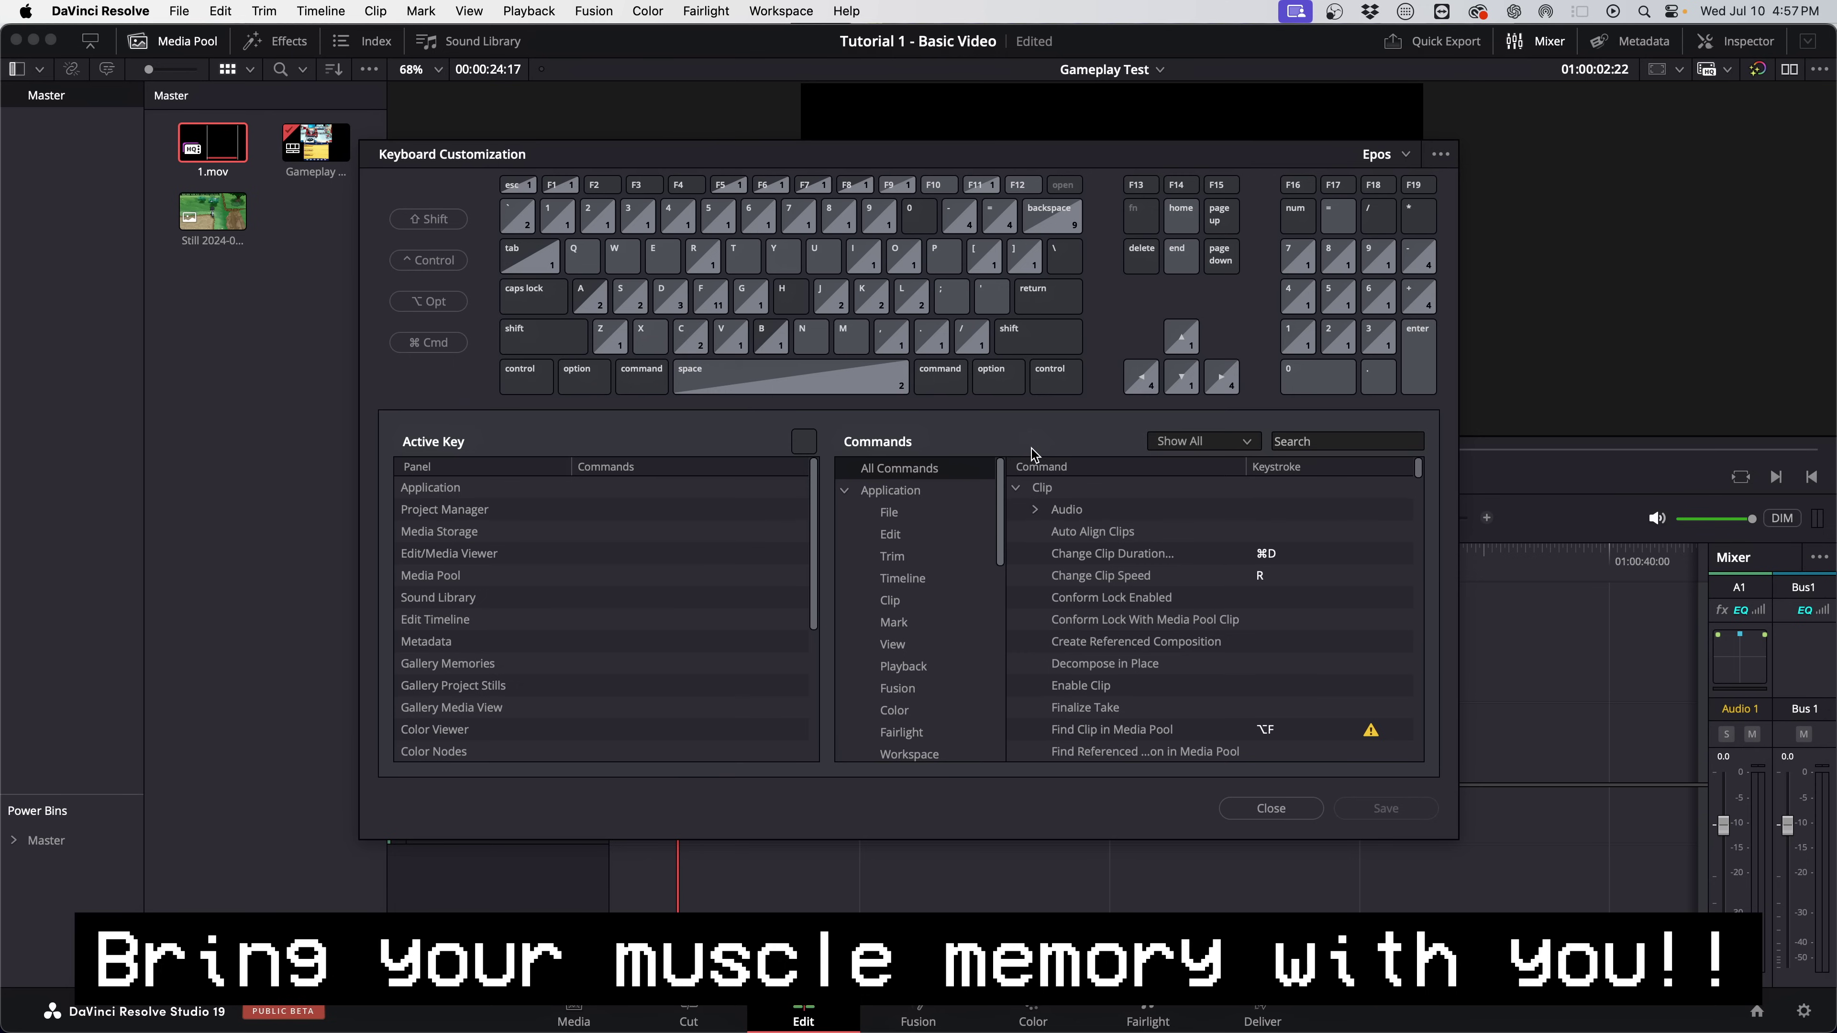
click(1268, 810)
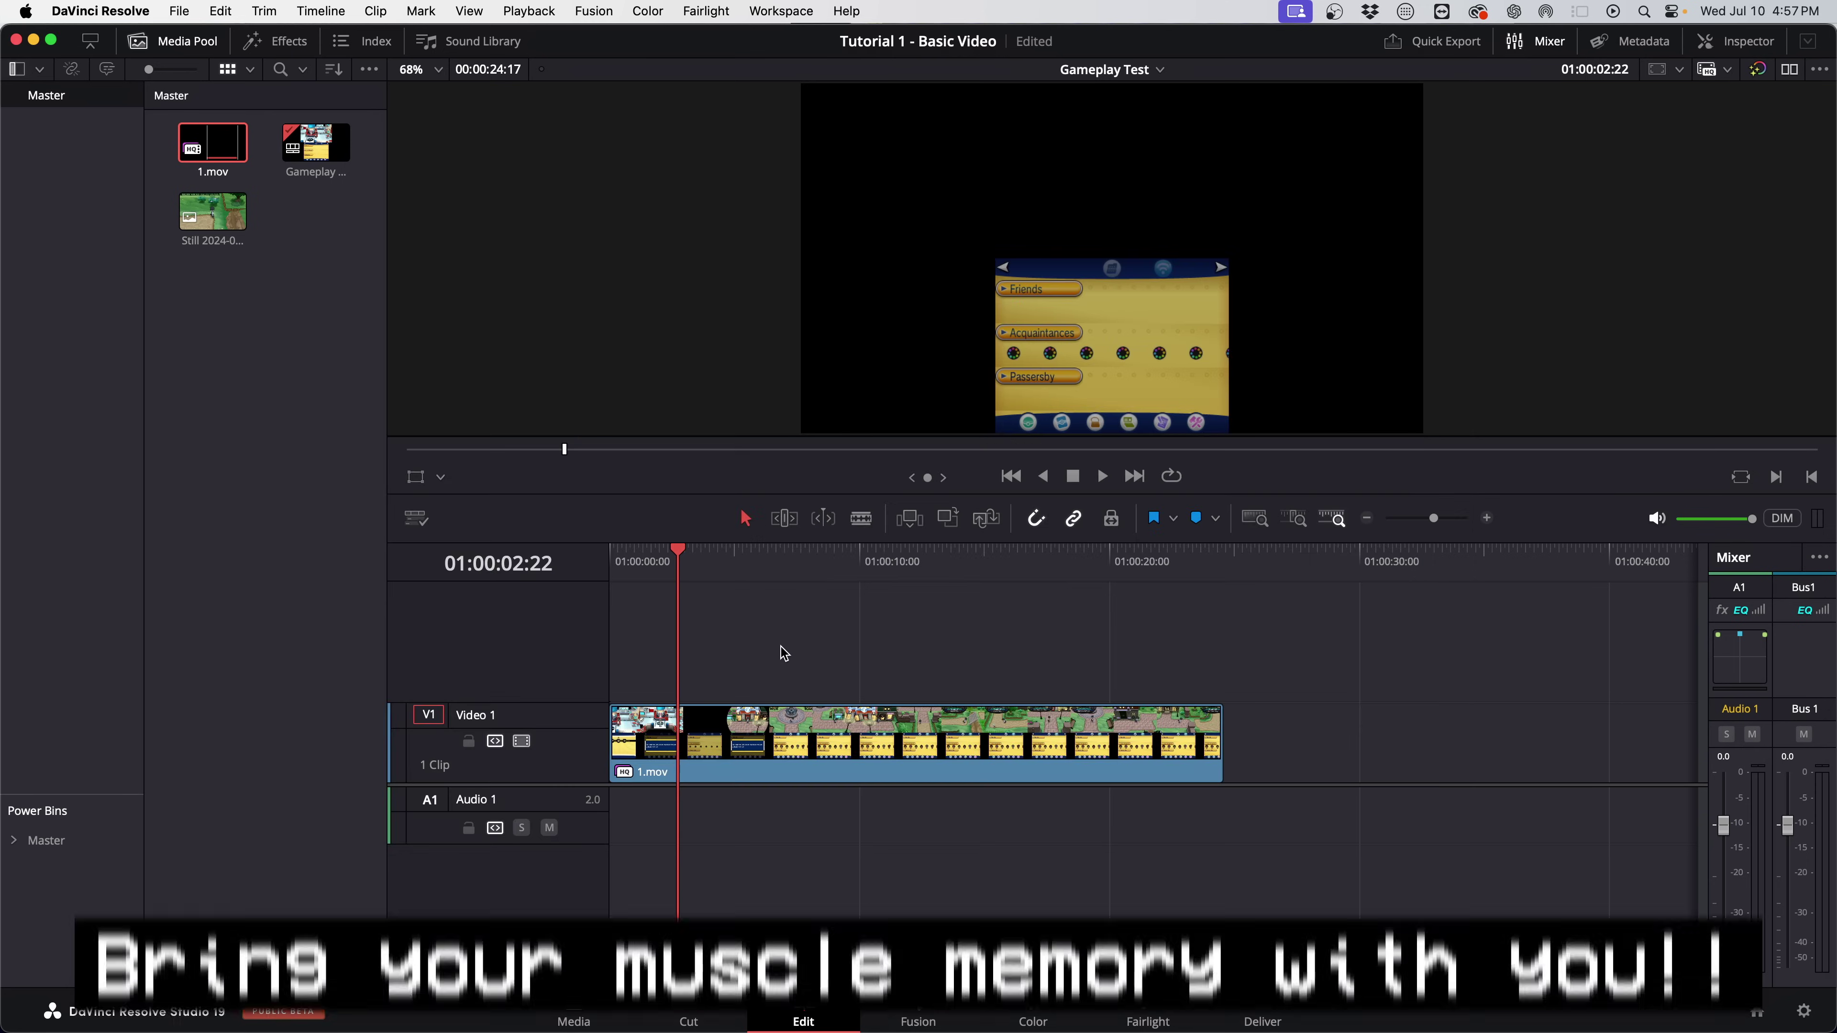
Zoom the timeline in and out around the playhead to view the clip at different scales.
key(super+equal)
key(super+equal)
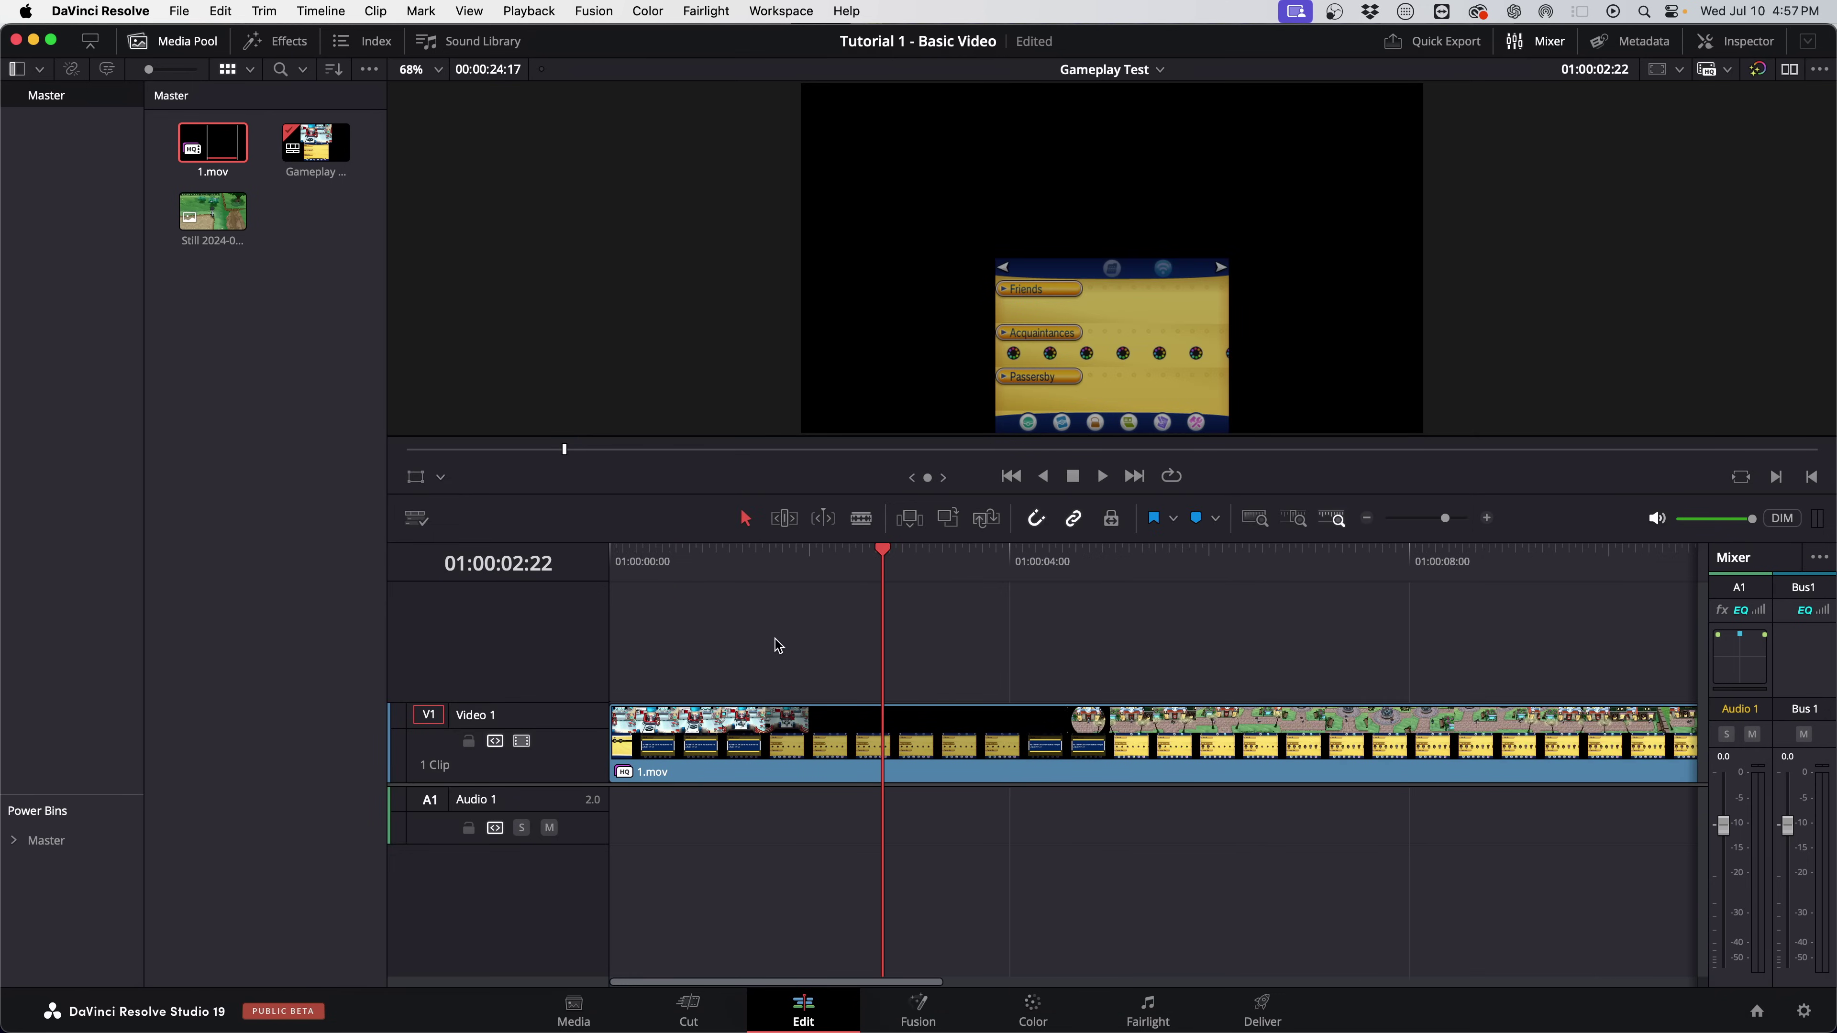
key(super+minus)
key(super+minus)
key(super+minus)
key(super+minus)
key(super+minus)
key(super+equal)
key(super+equal)
key(super+minus)
key(super+minus)
Extend the end of 1.mov on Video 1 slightly, to a duration of 00:00:24:19.
mouse_move(915, 739)
mouse_down()
mouse_move(804, 732)
mouse_move(972, 732)
mouse_move(861, 731)
mouse_move(915, 730)
mouse_up()
key(super+equal)
key(super+equal)
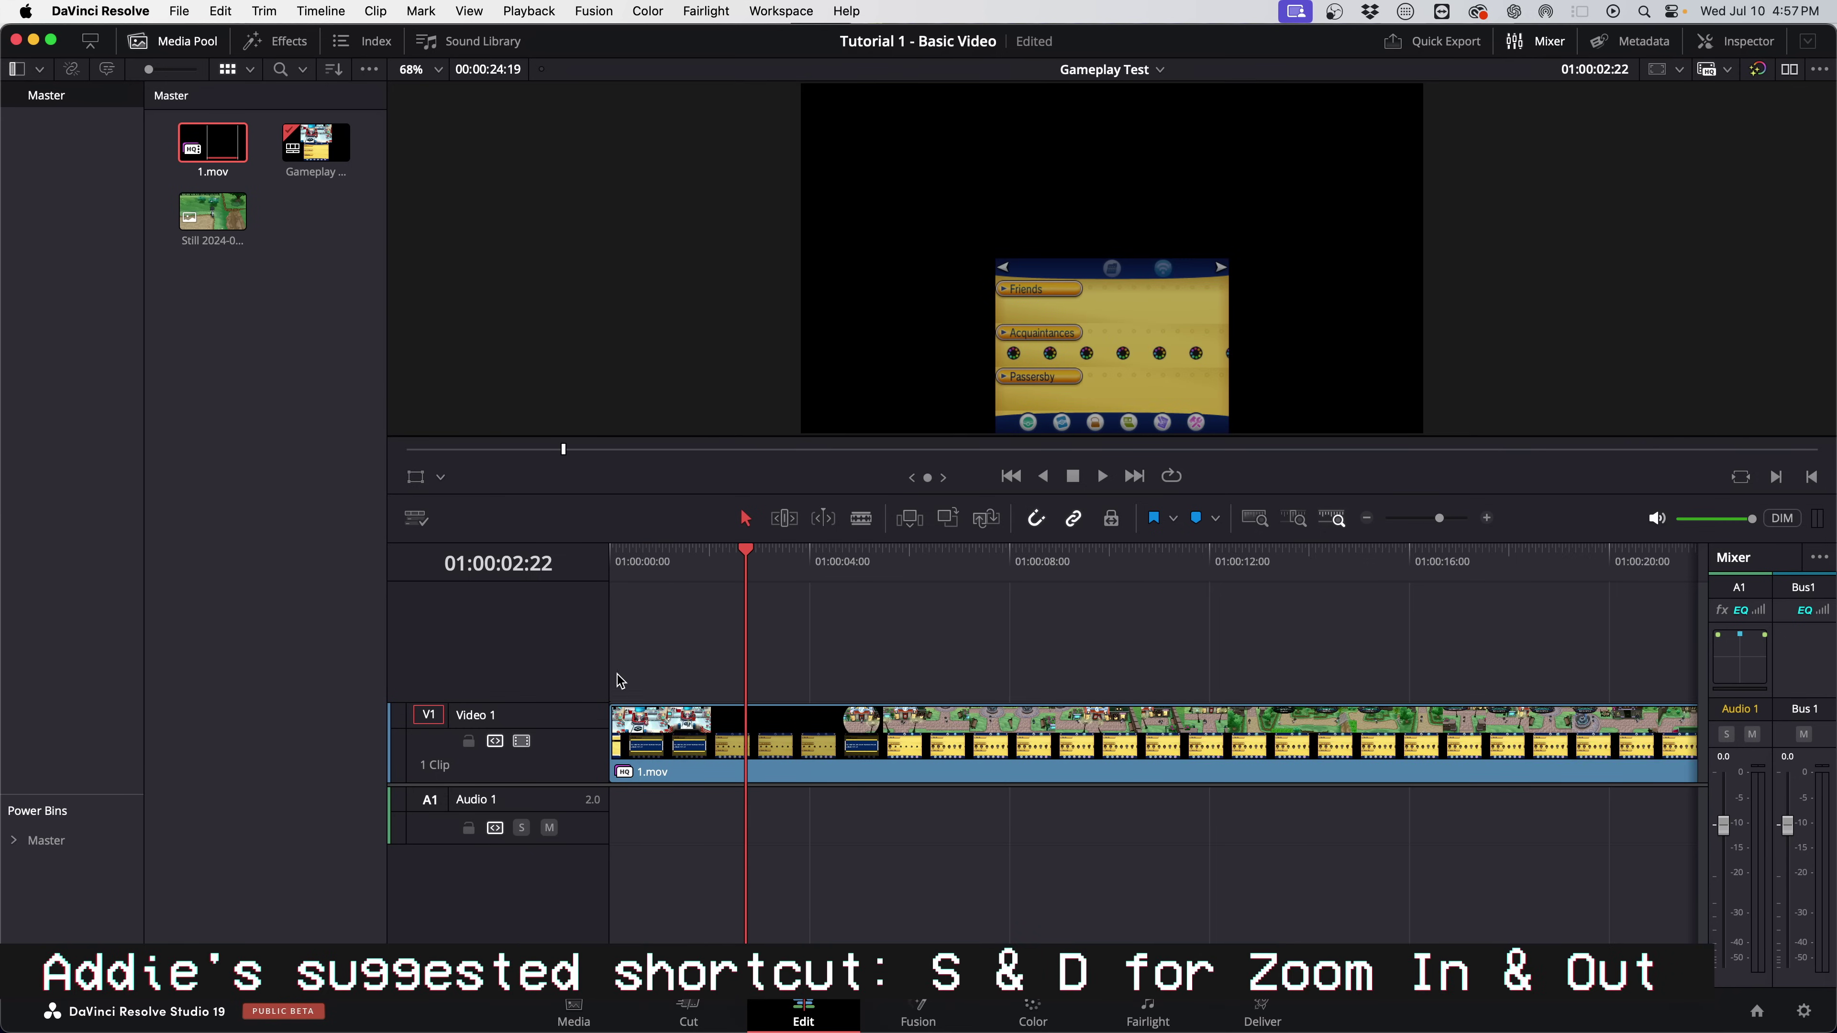
Add a fade-in of about 0.3 seconds to the start of 1.mov and play it back.
key(Home)
key(super+equal)
key(super+equal)
key(super+equal)
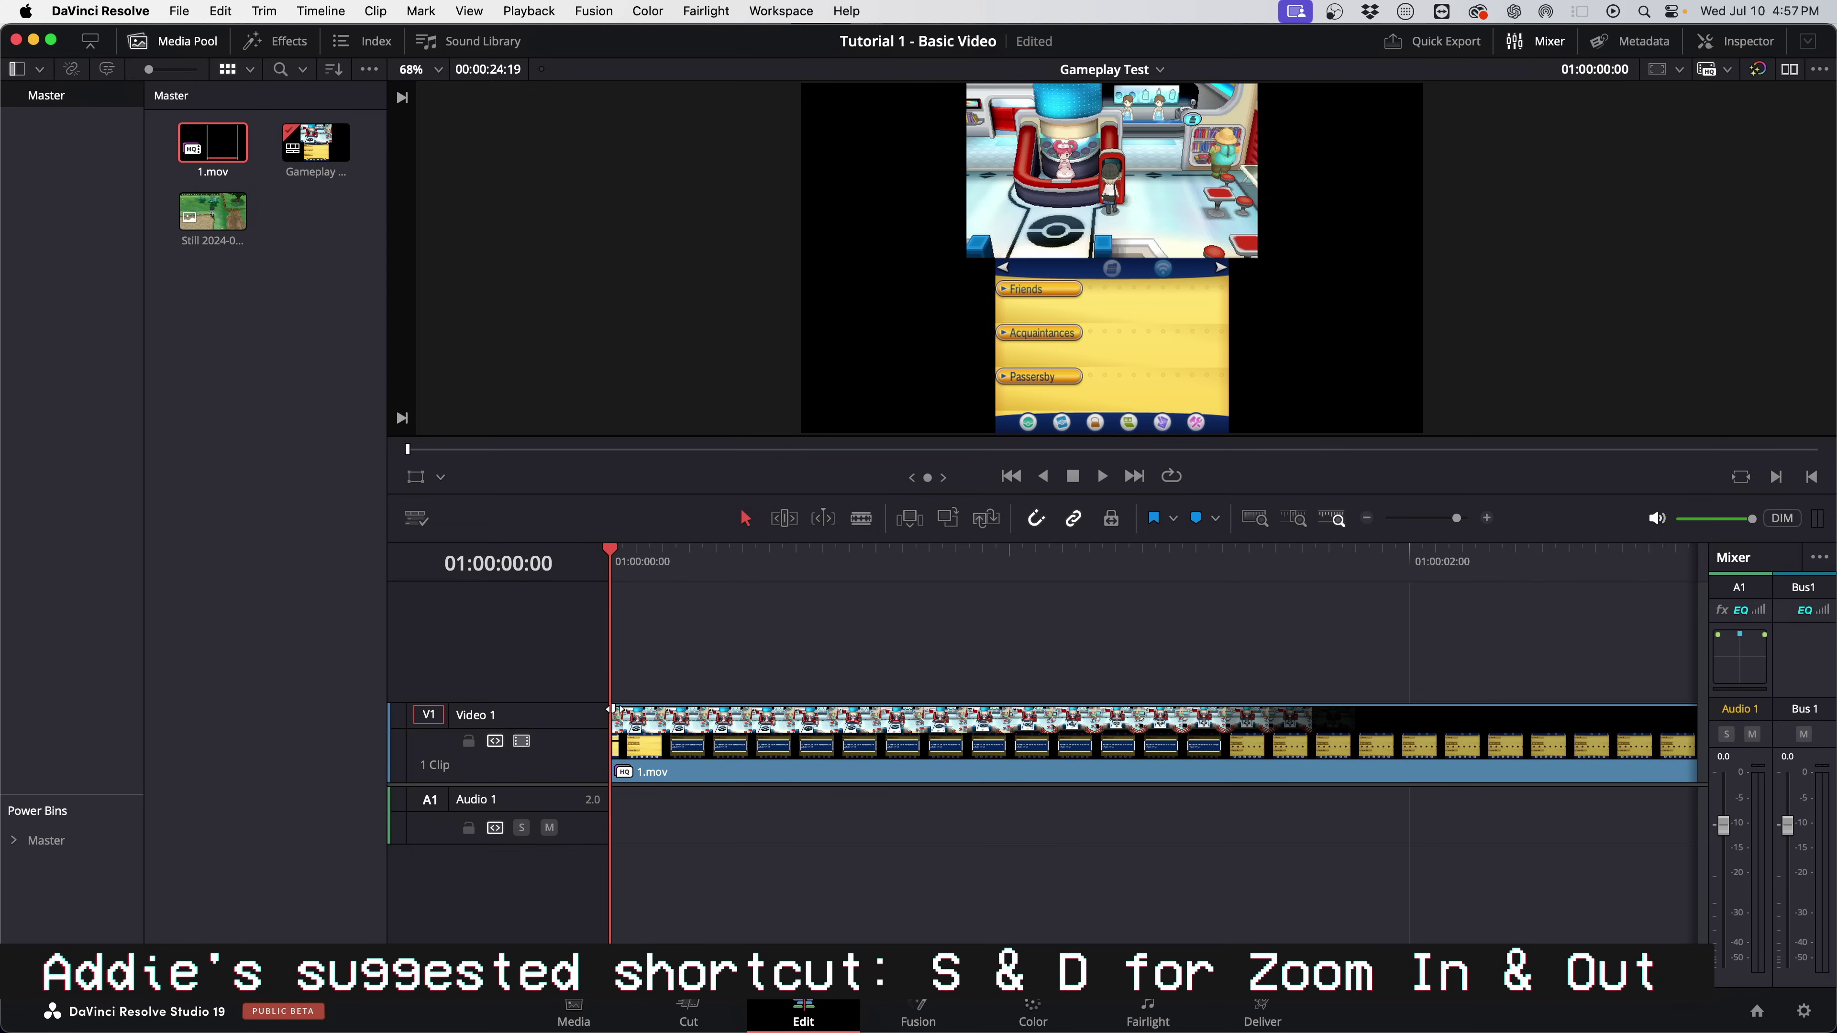
drag(609, 709, 736, 706)
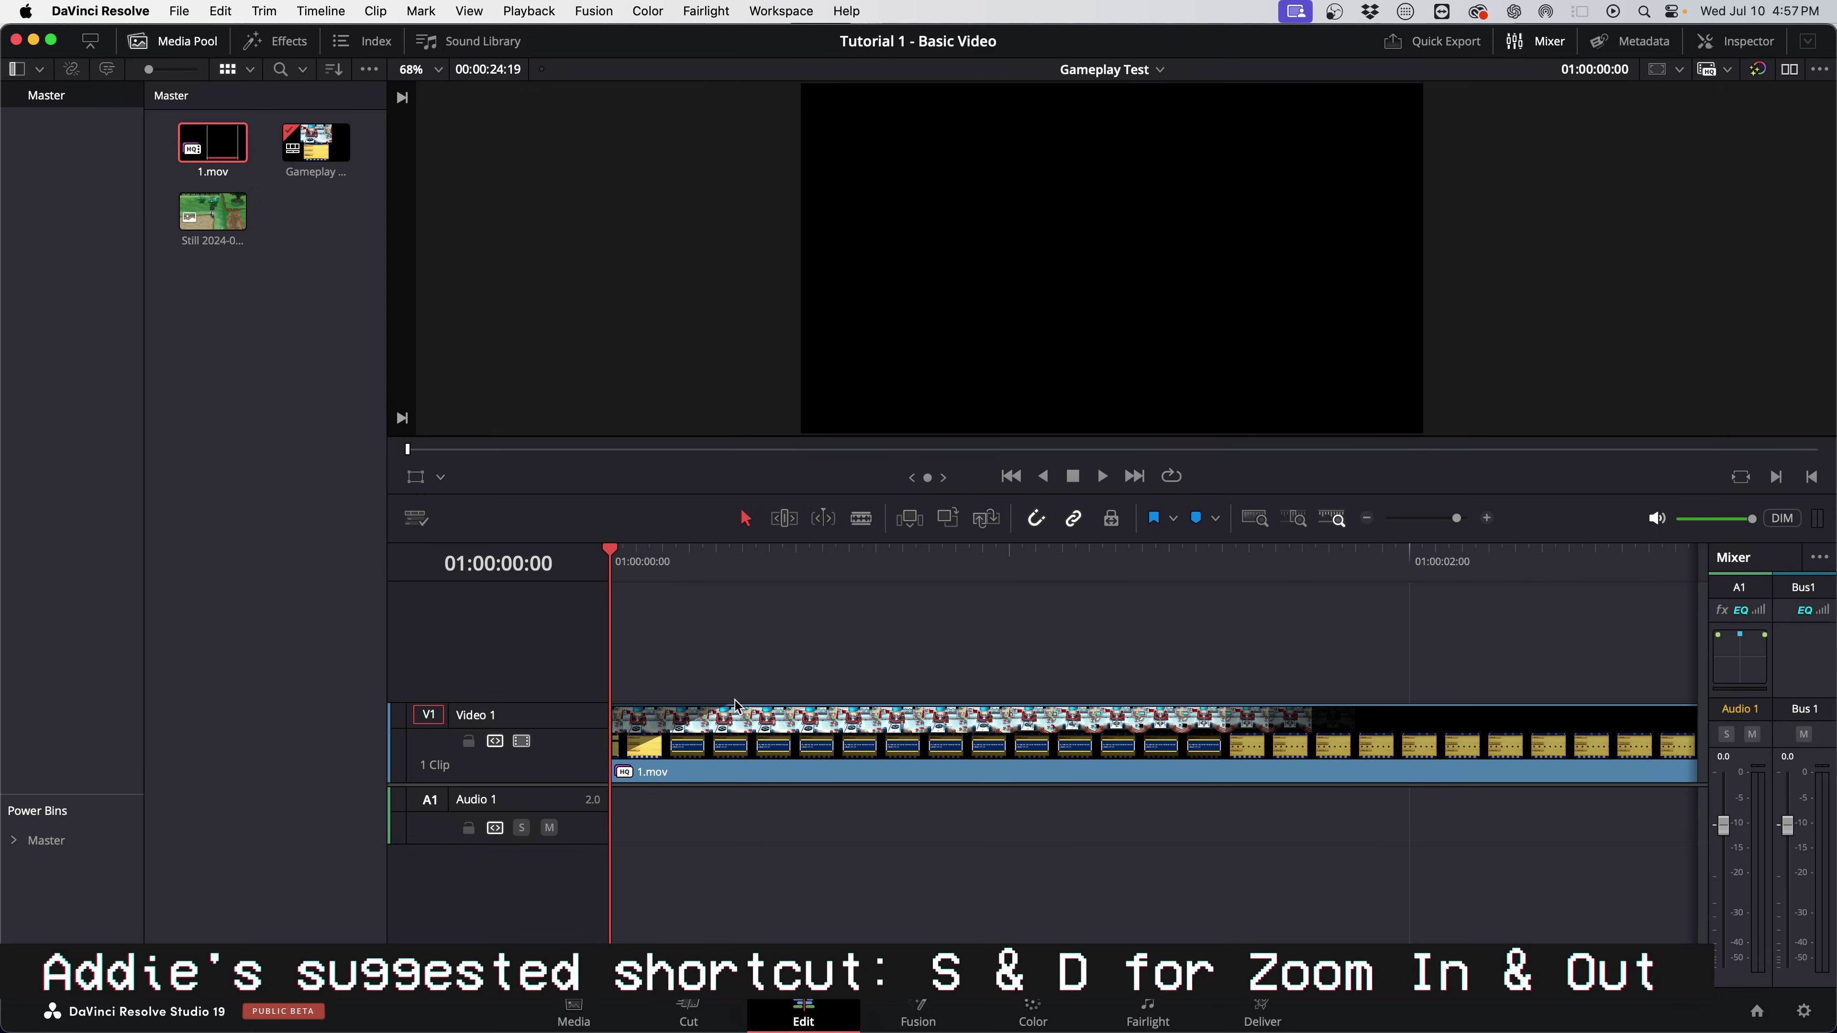
key(space)
Add a fade-out of about 1.3 seconds to the end of 1.mov and play it back.
key(d)
key(d)
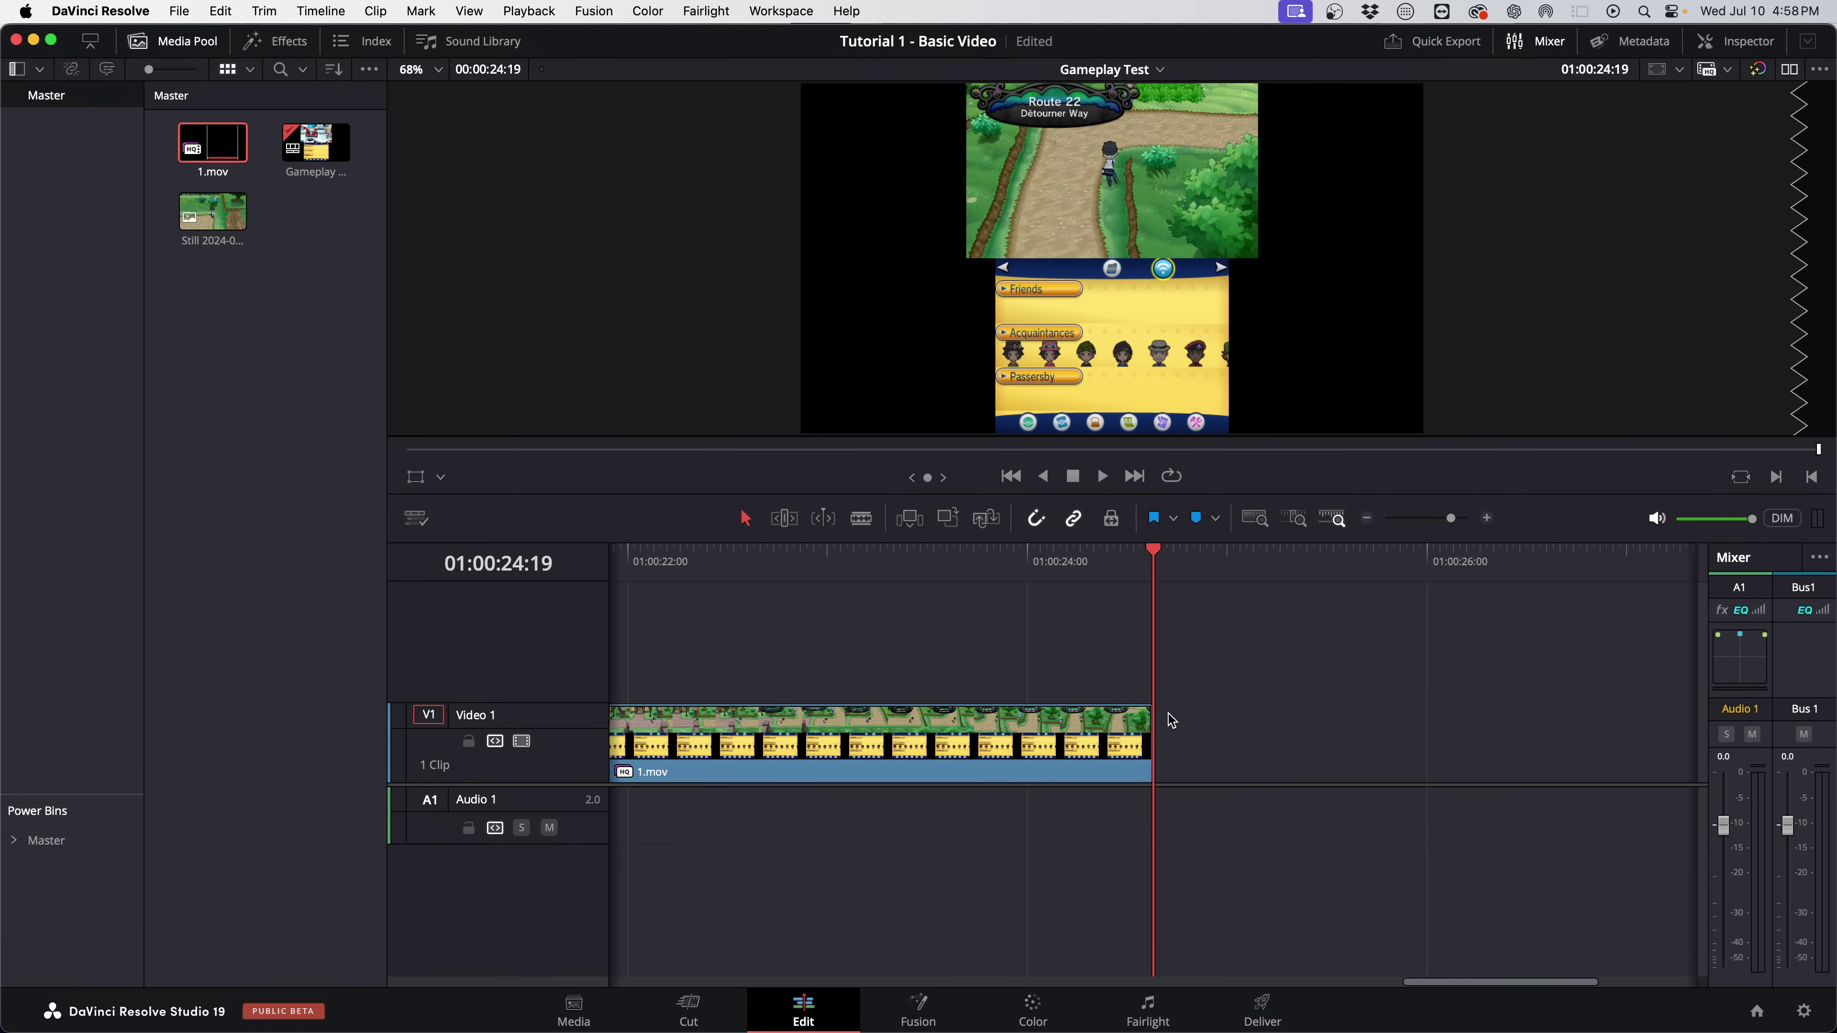
drag(1152, 714, 897, 710)
click(891, 560)
key(space)
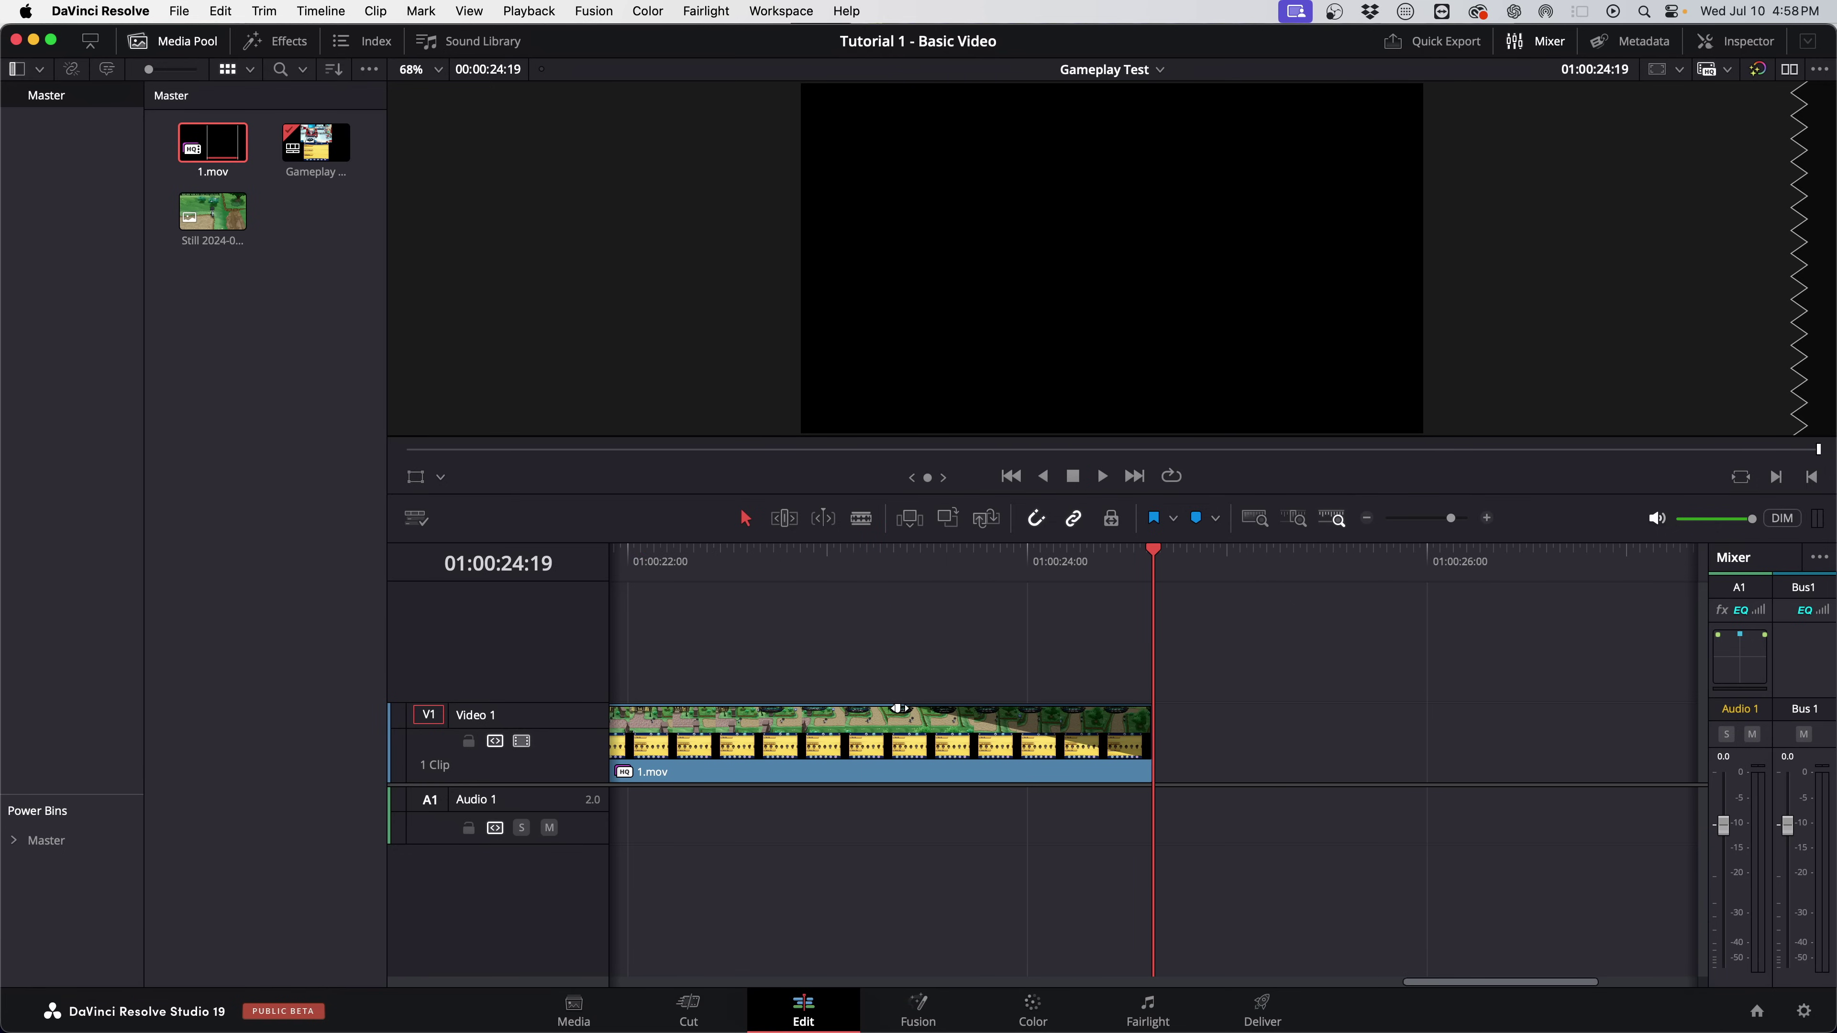
key(super+minus)
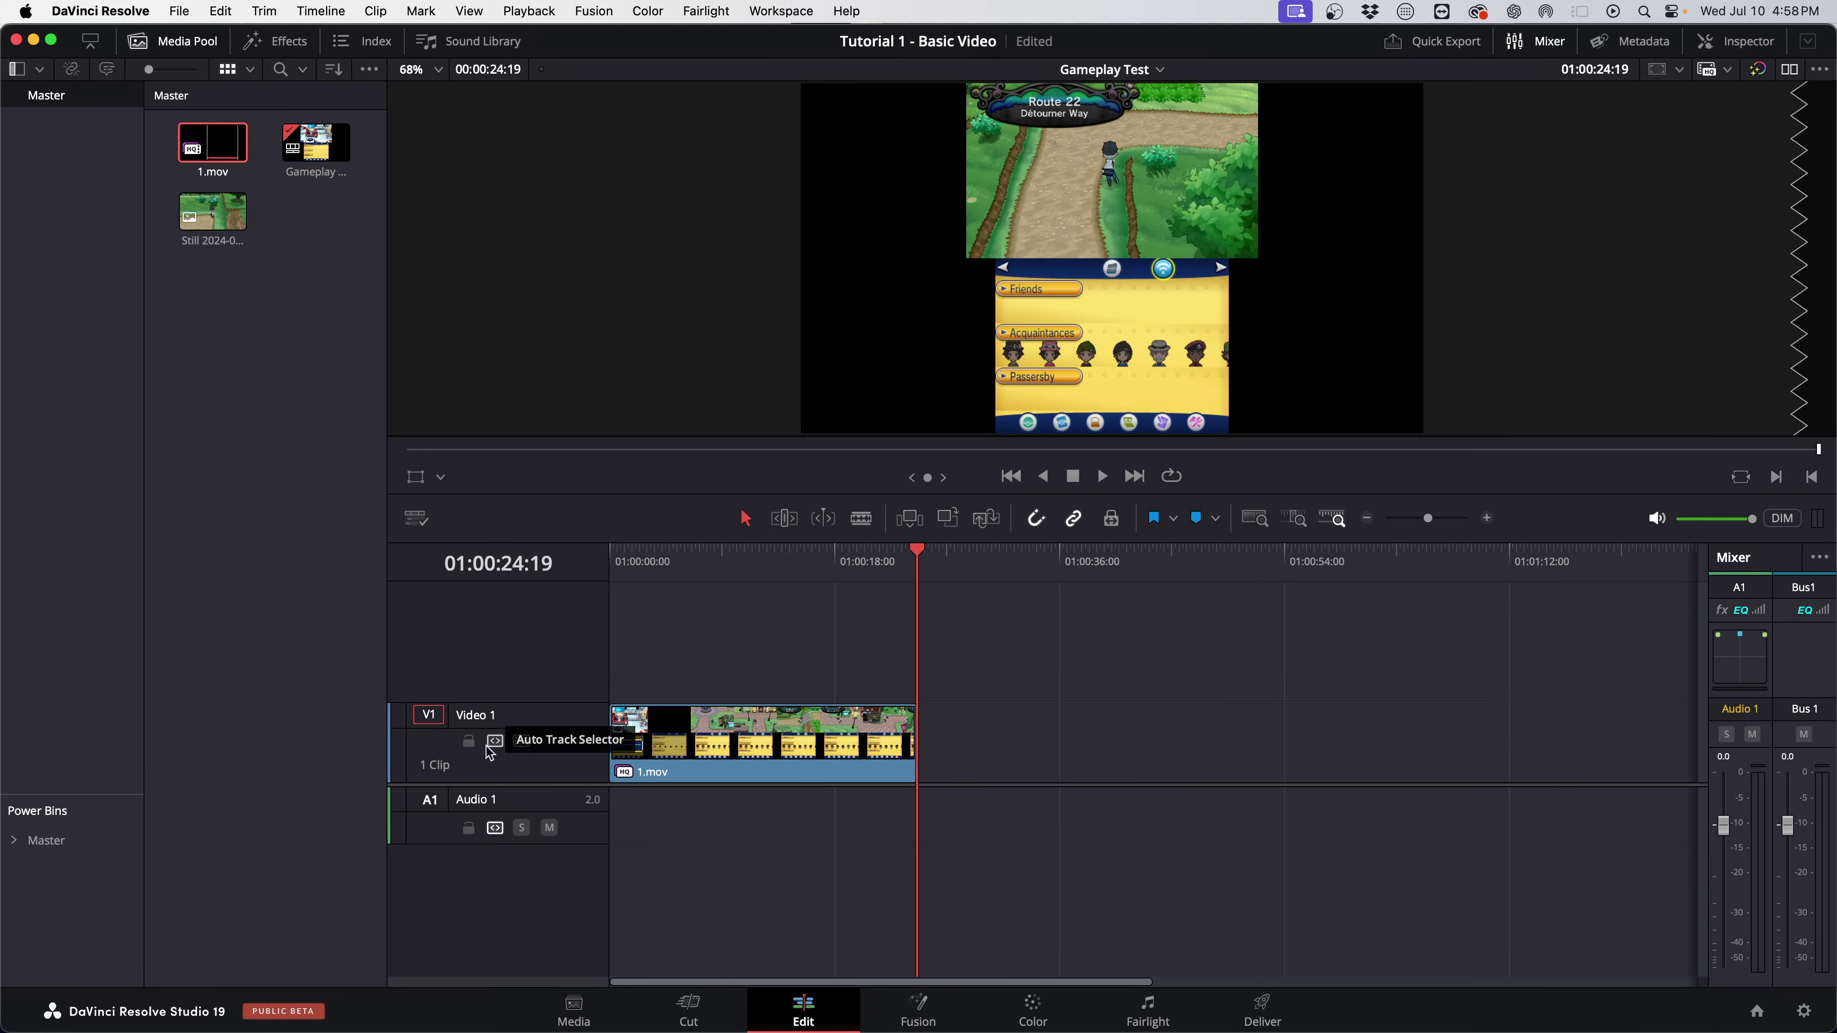
right_click(540, 674)
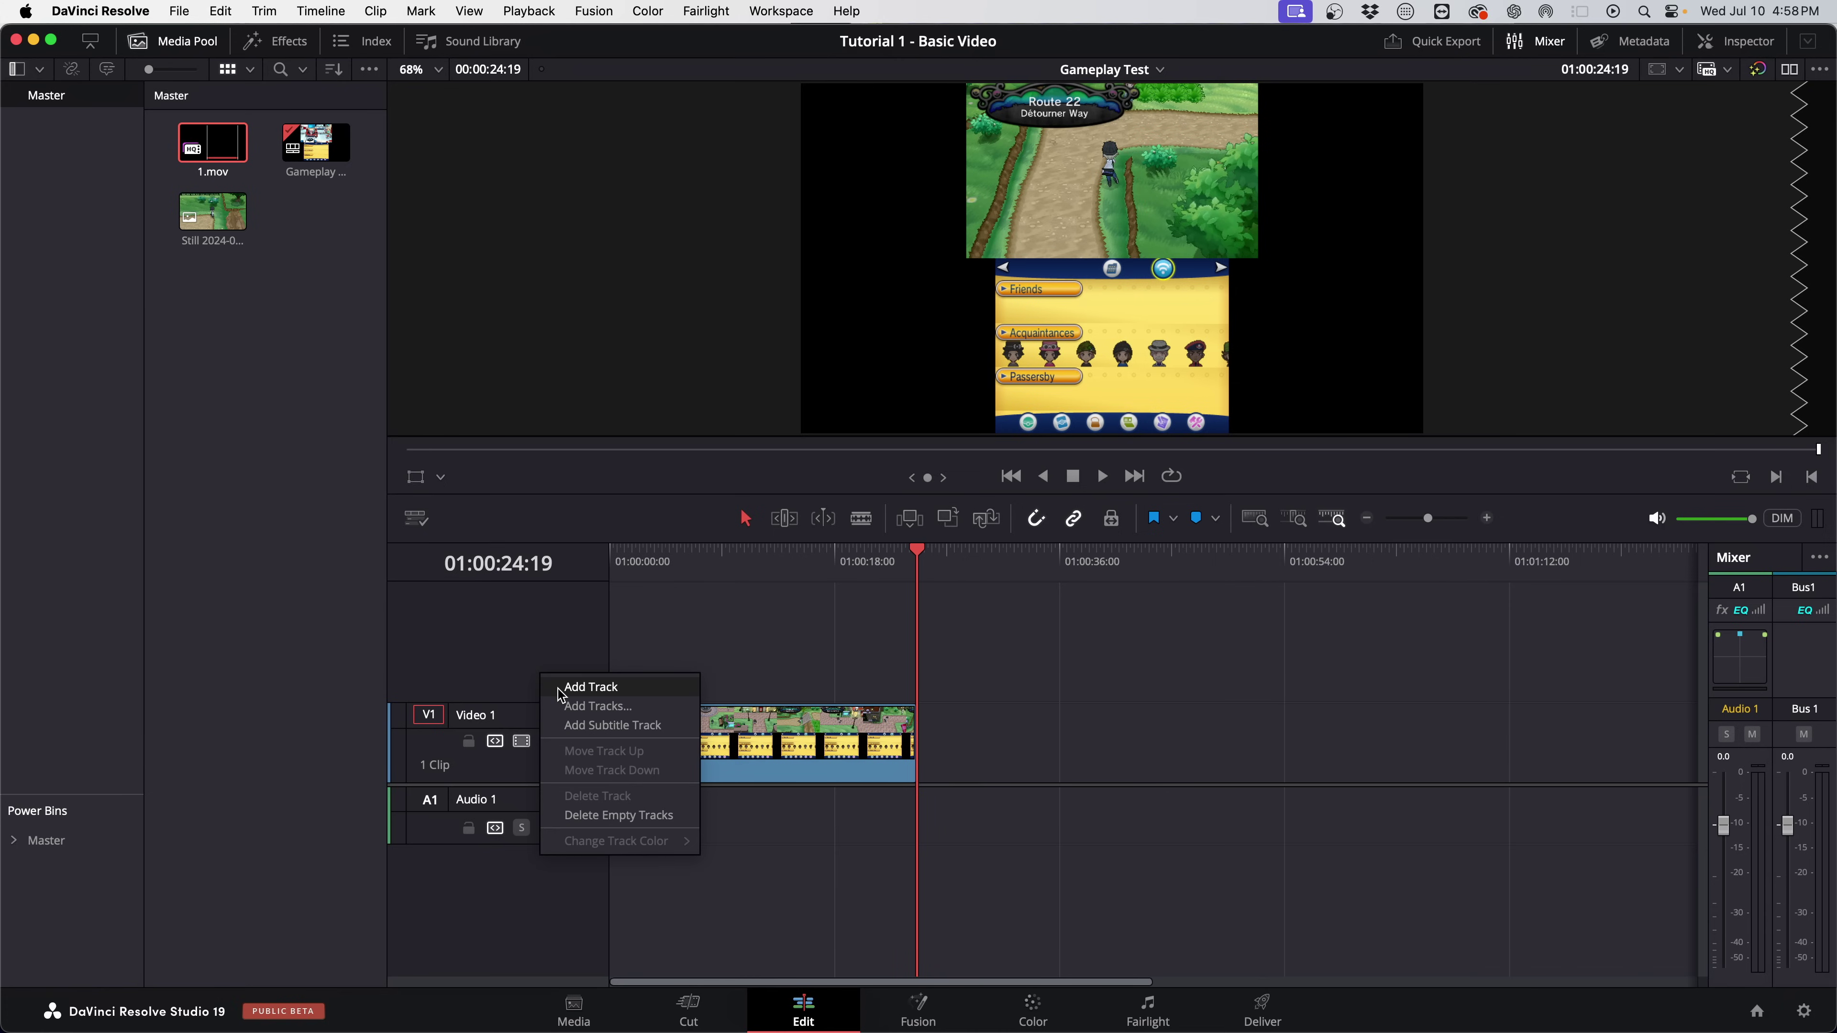
right_click(502, 902)
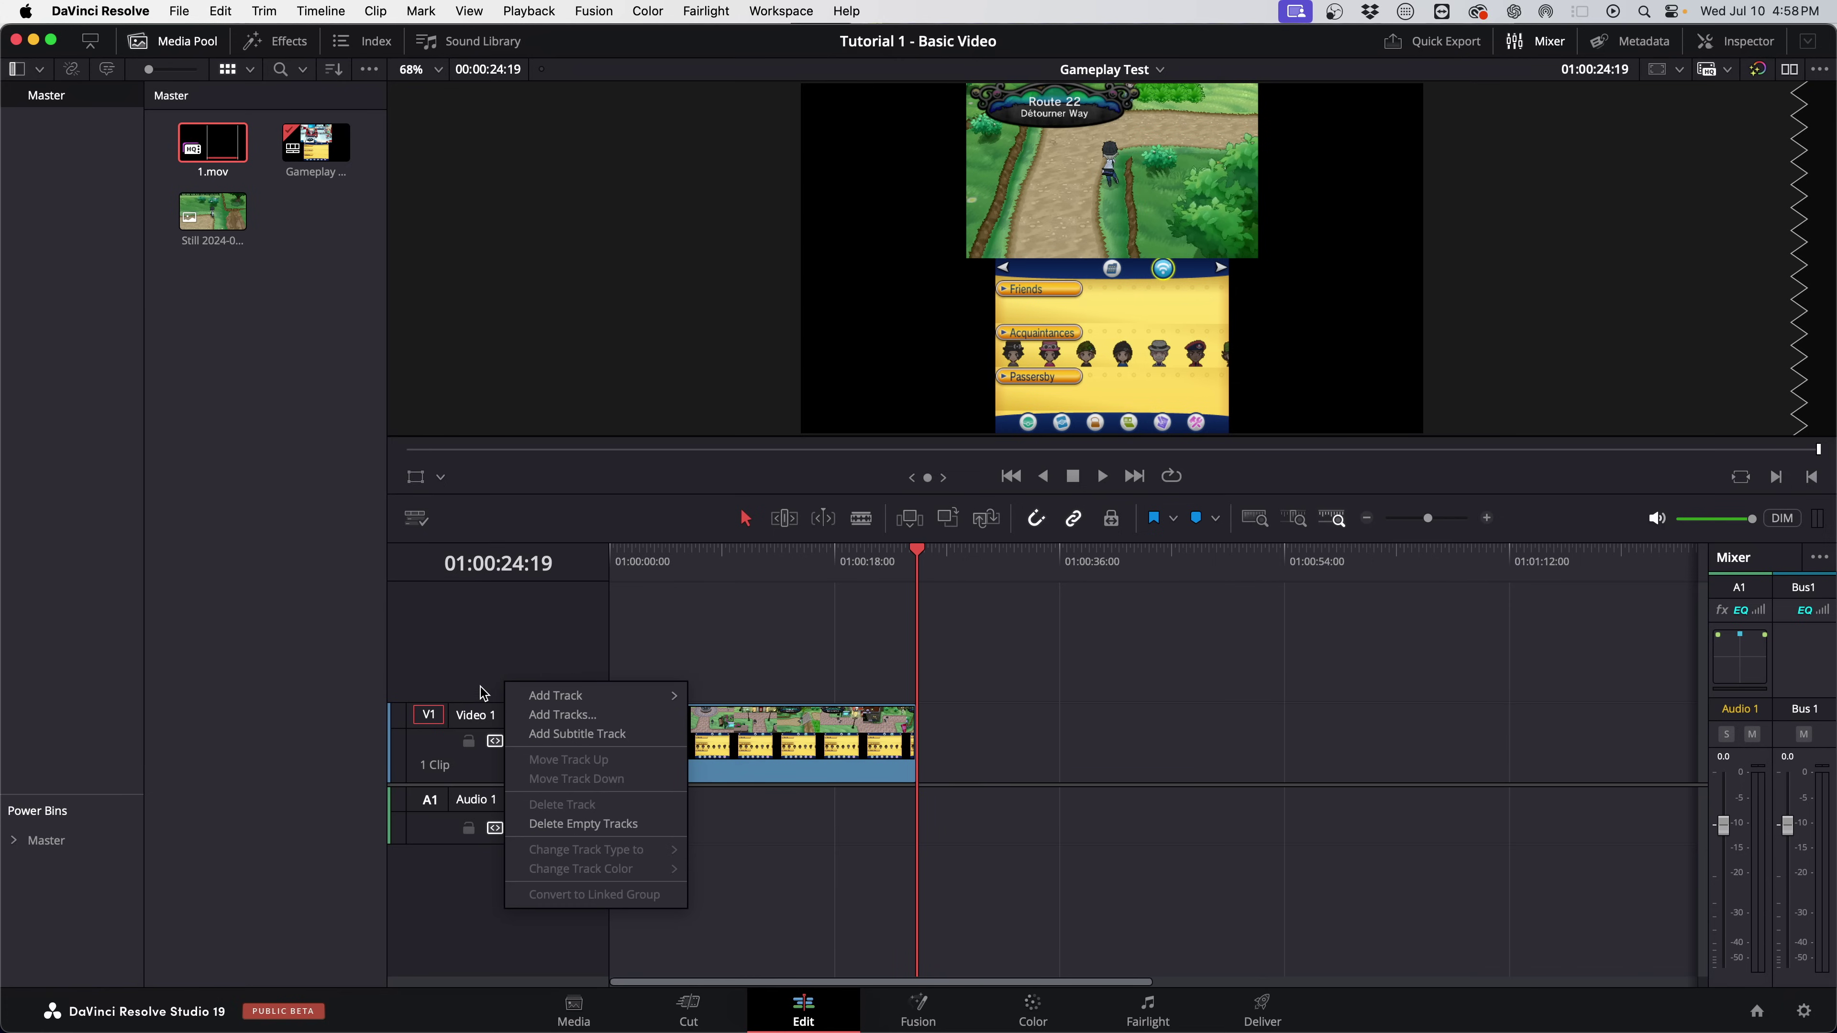
click(564, 715)
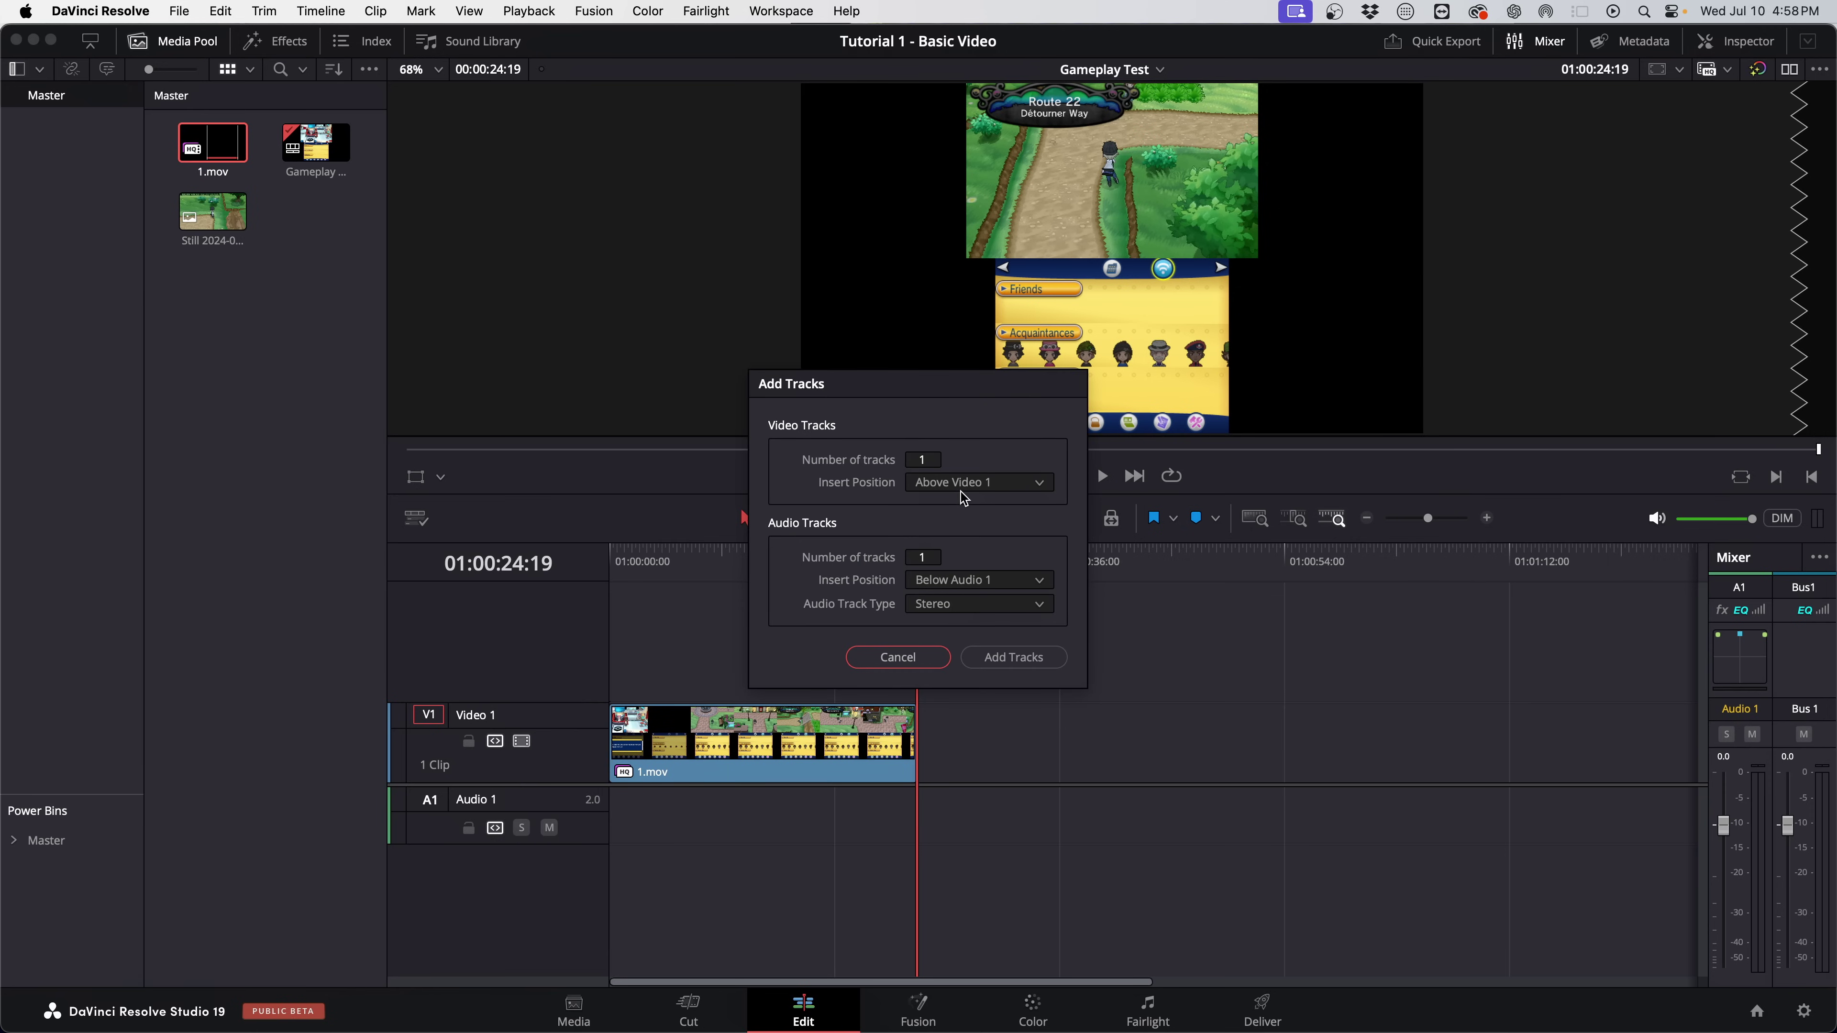
click(914, 663)
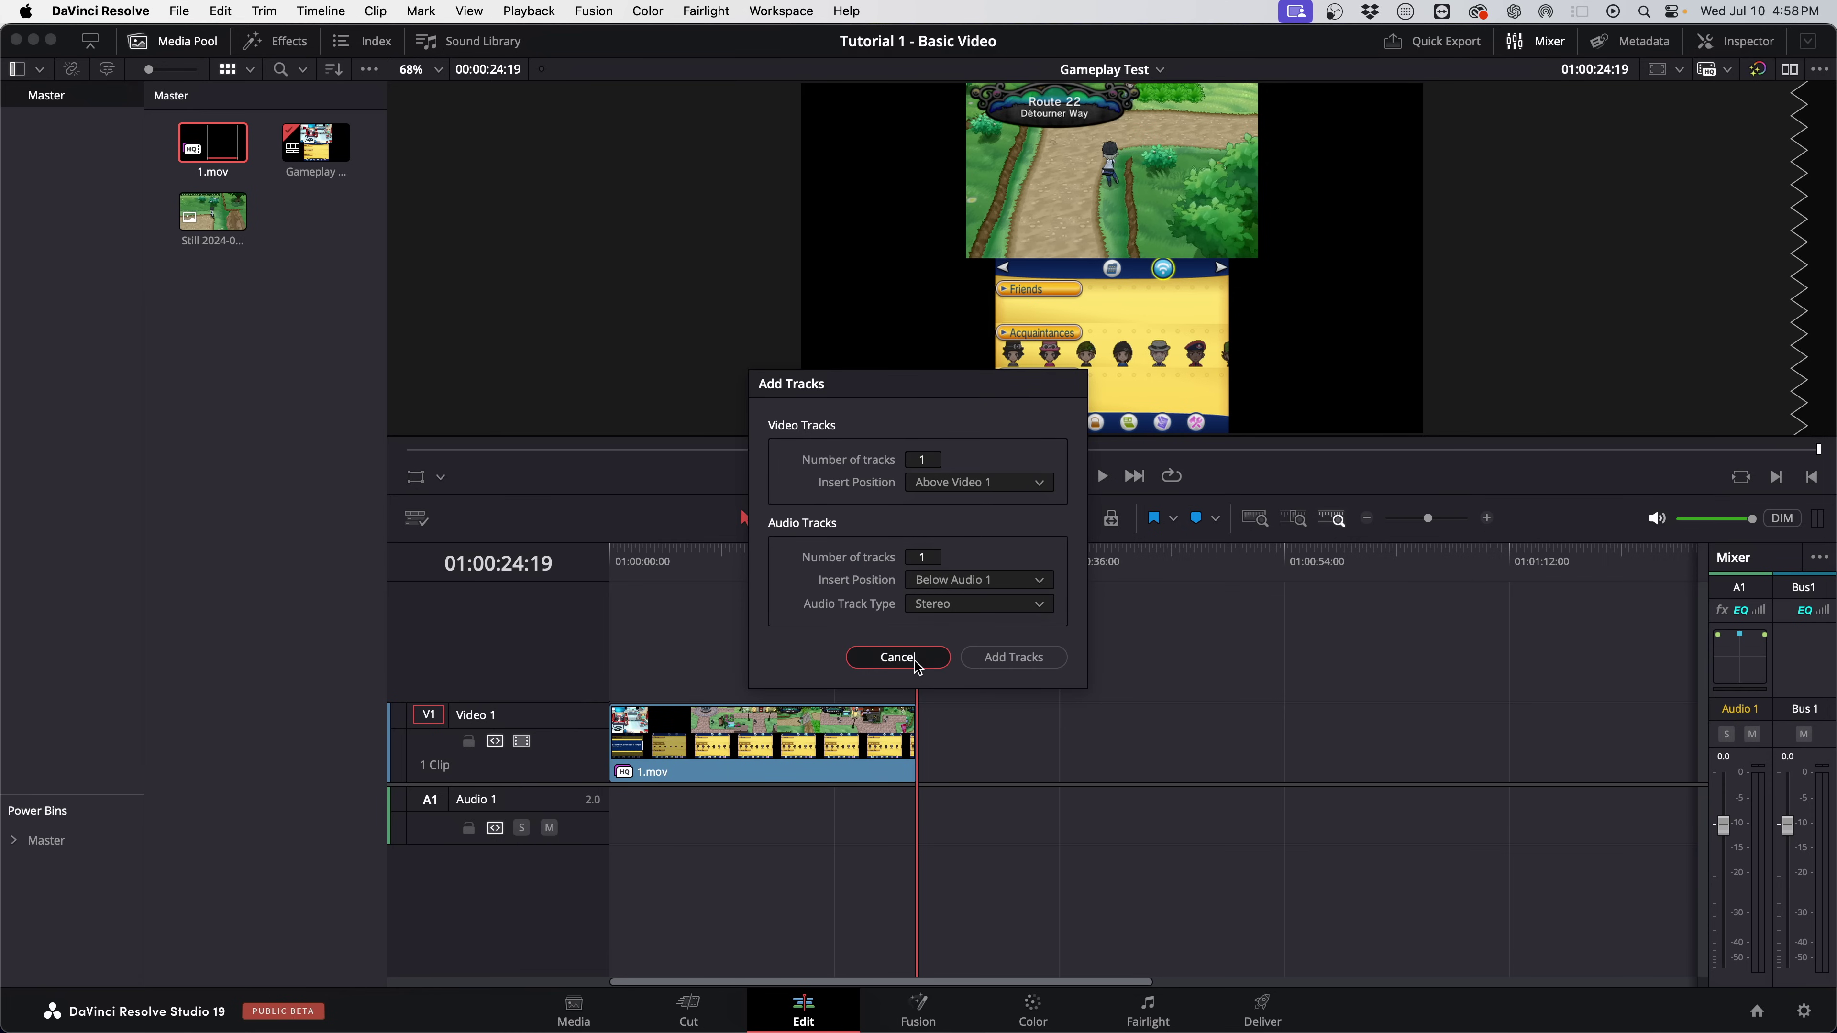
Move the playhead to 01:00:08:26 and toggle Video 1's visibility and Audio 1's mute and solo, restoring each one.
click(721, 572)
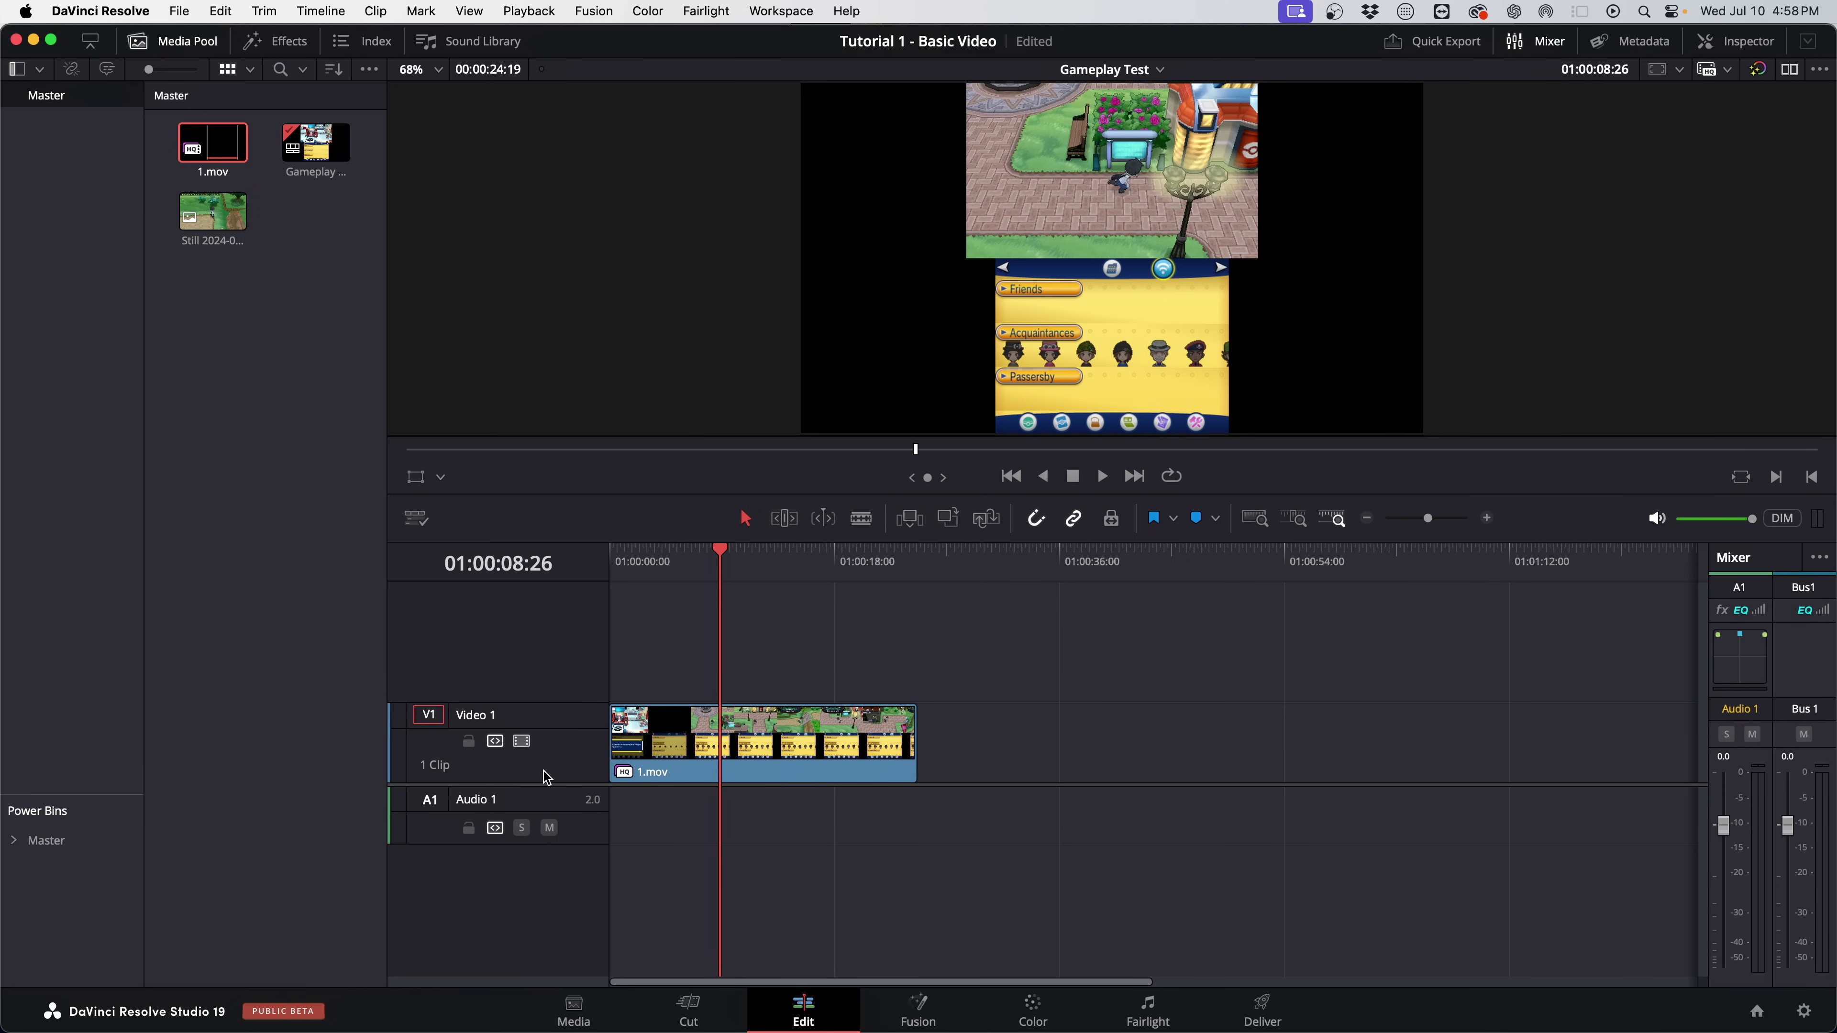
click(521, 741)
click(525, 741)
click(549, 829)
click(549, 828)
click(524, 828)
click(521, 827)
Move the playhead to 01:00:11:26 and select 1.mov on Video 1.
click(807, 725)
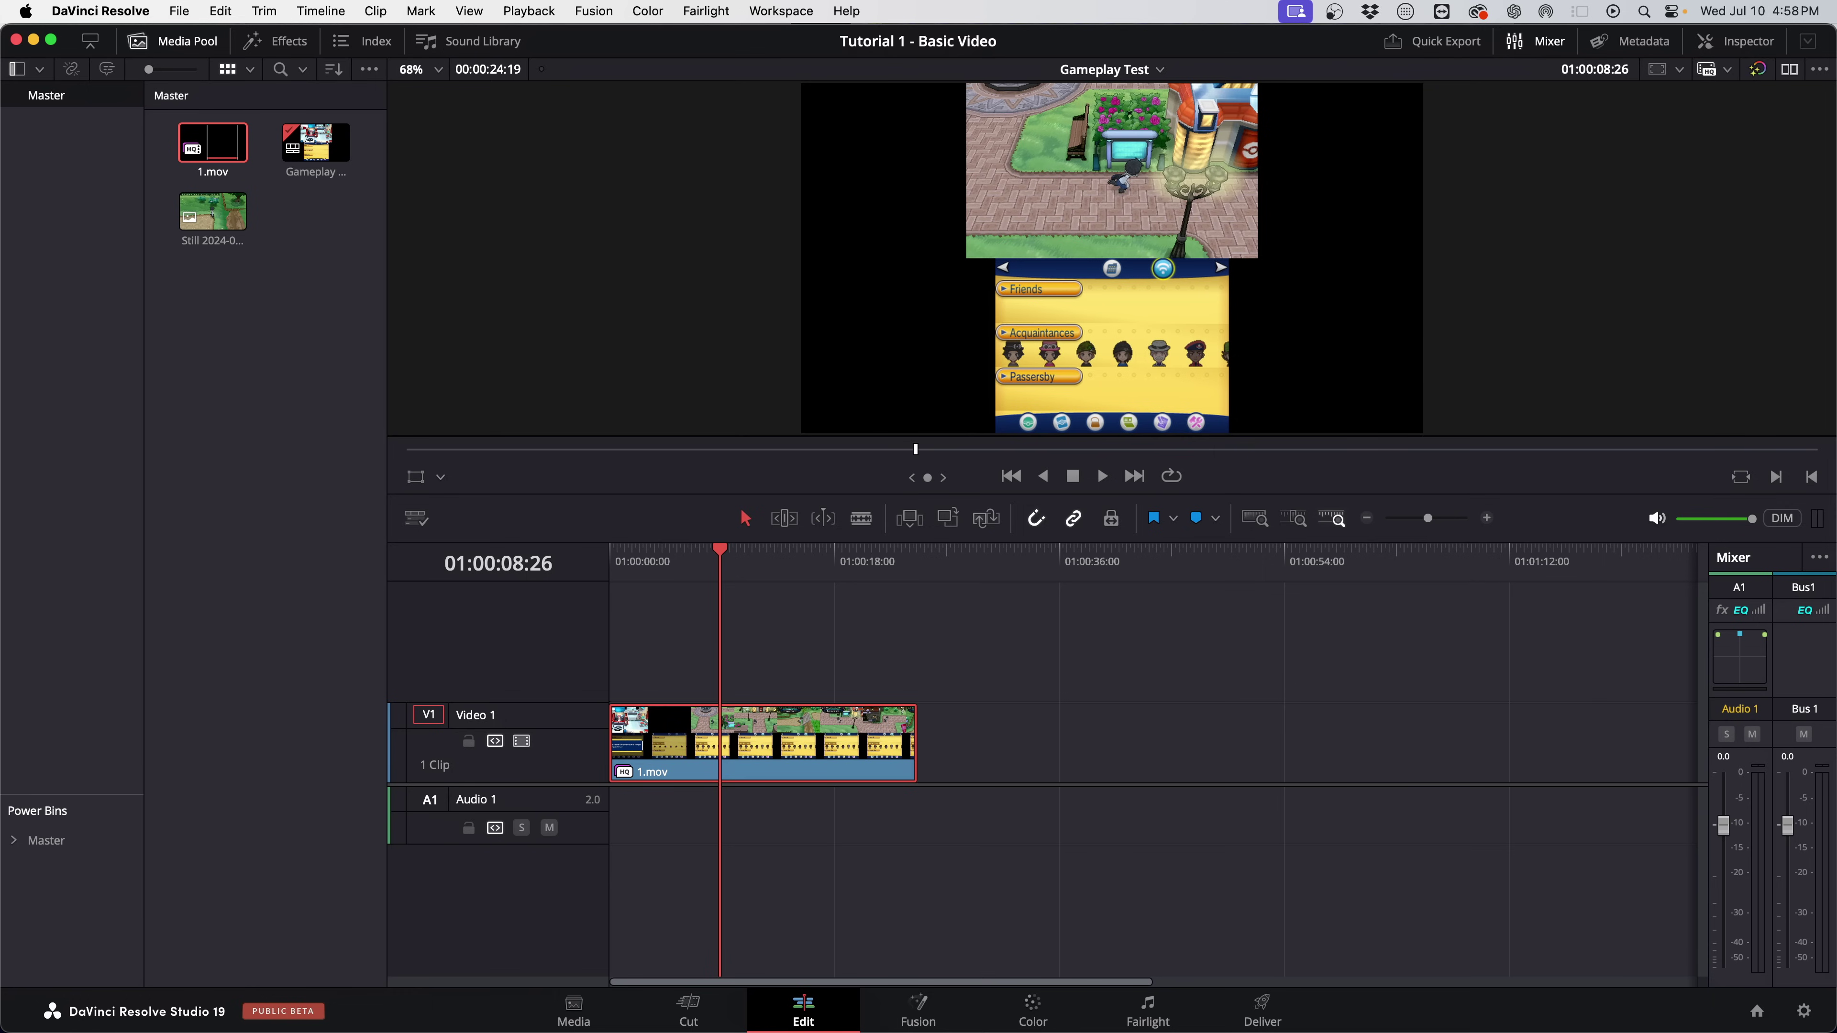
drag(758, 590, 890, 599)
drag(722, 566, 757, 580)
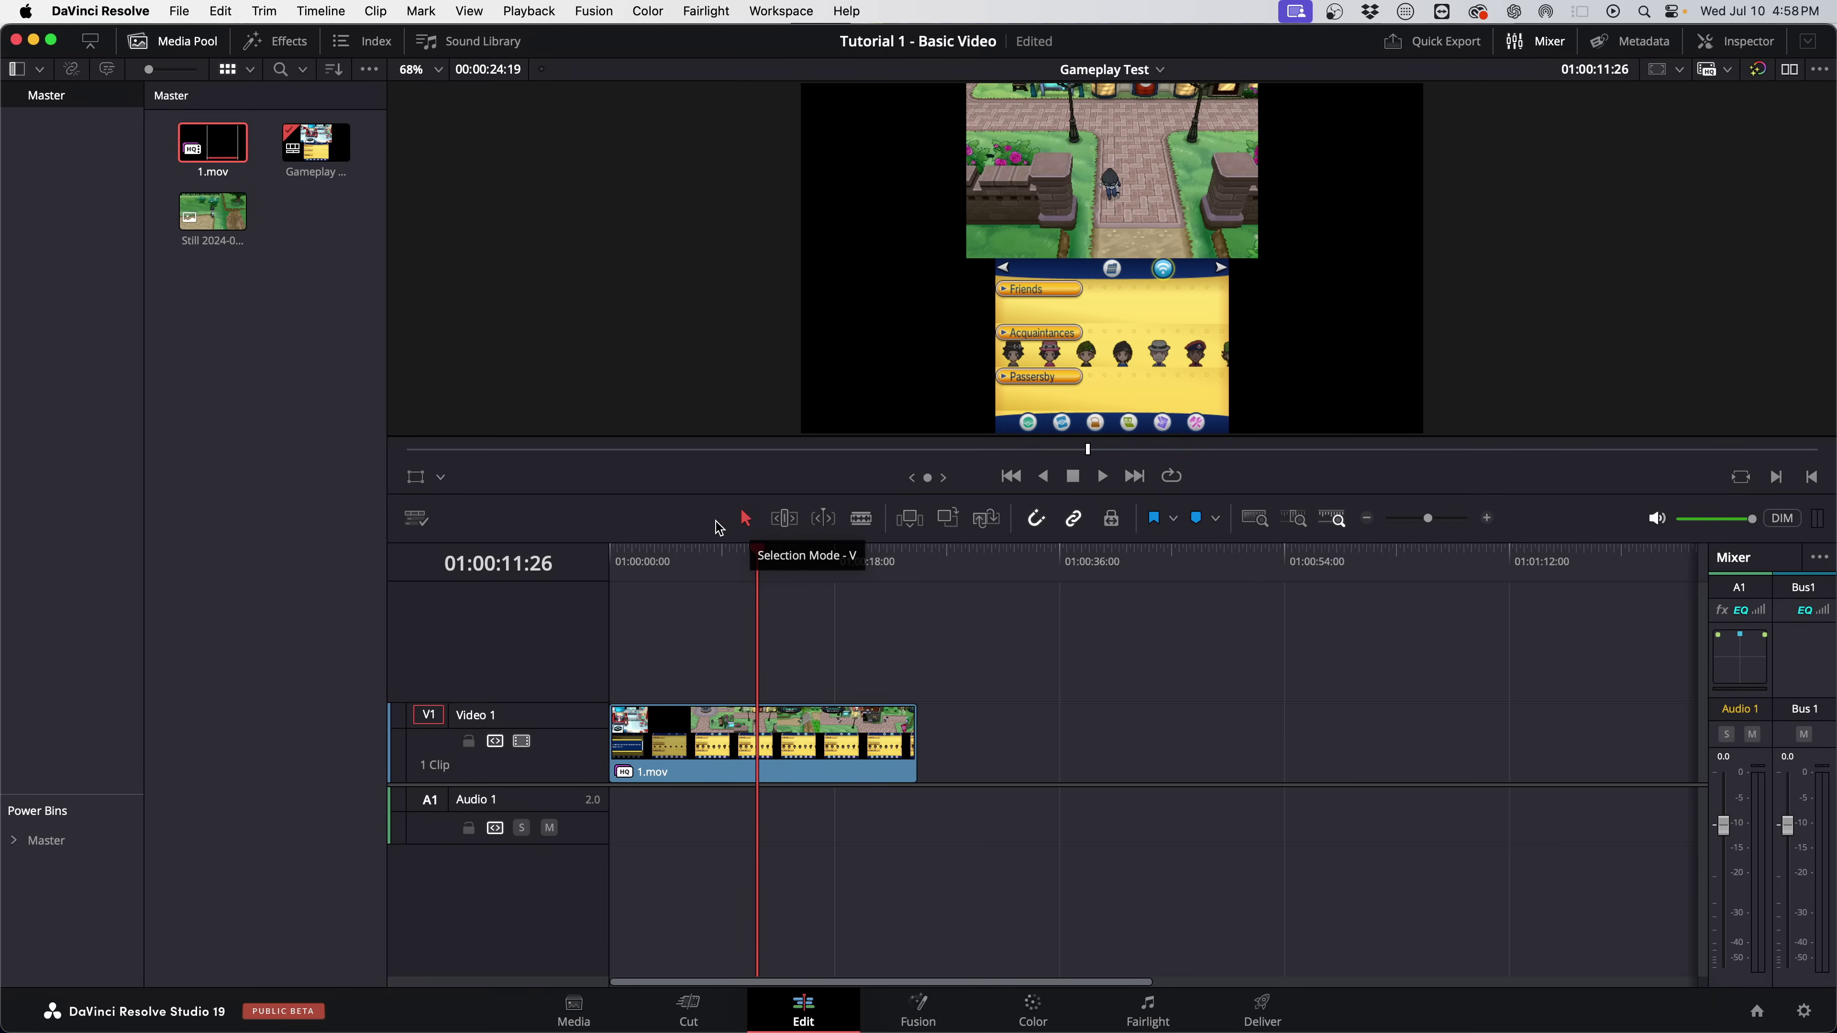
mouse_move(664, 750)
mouse_down()
mouse_move(690, 745)
mouse_move(689, 655)
mouse_move(689, 749)
mouse_move(665, 749)
mouse_up()
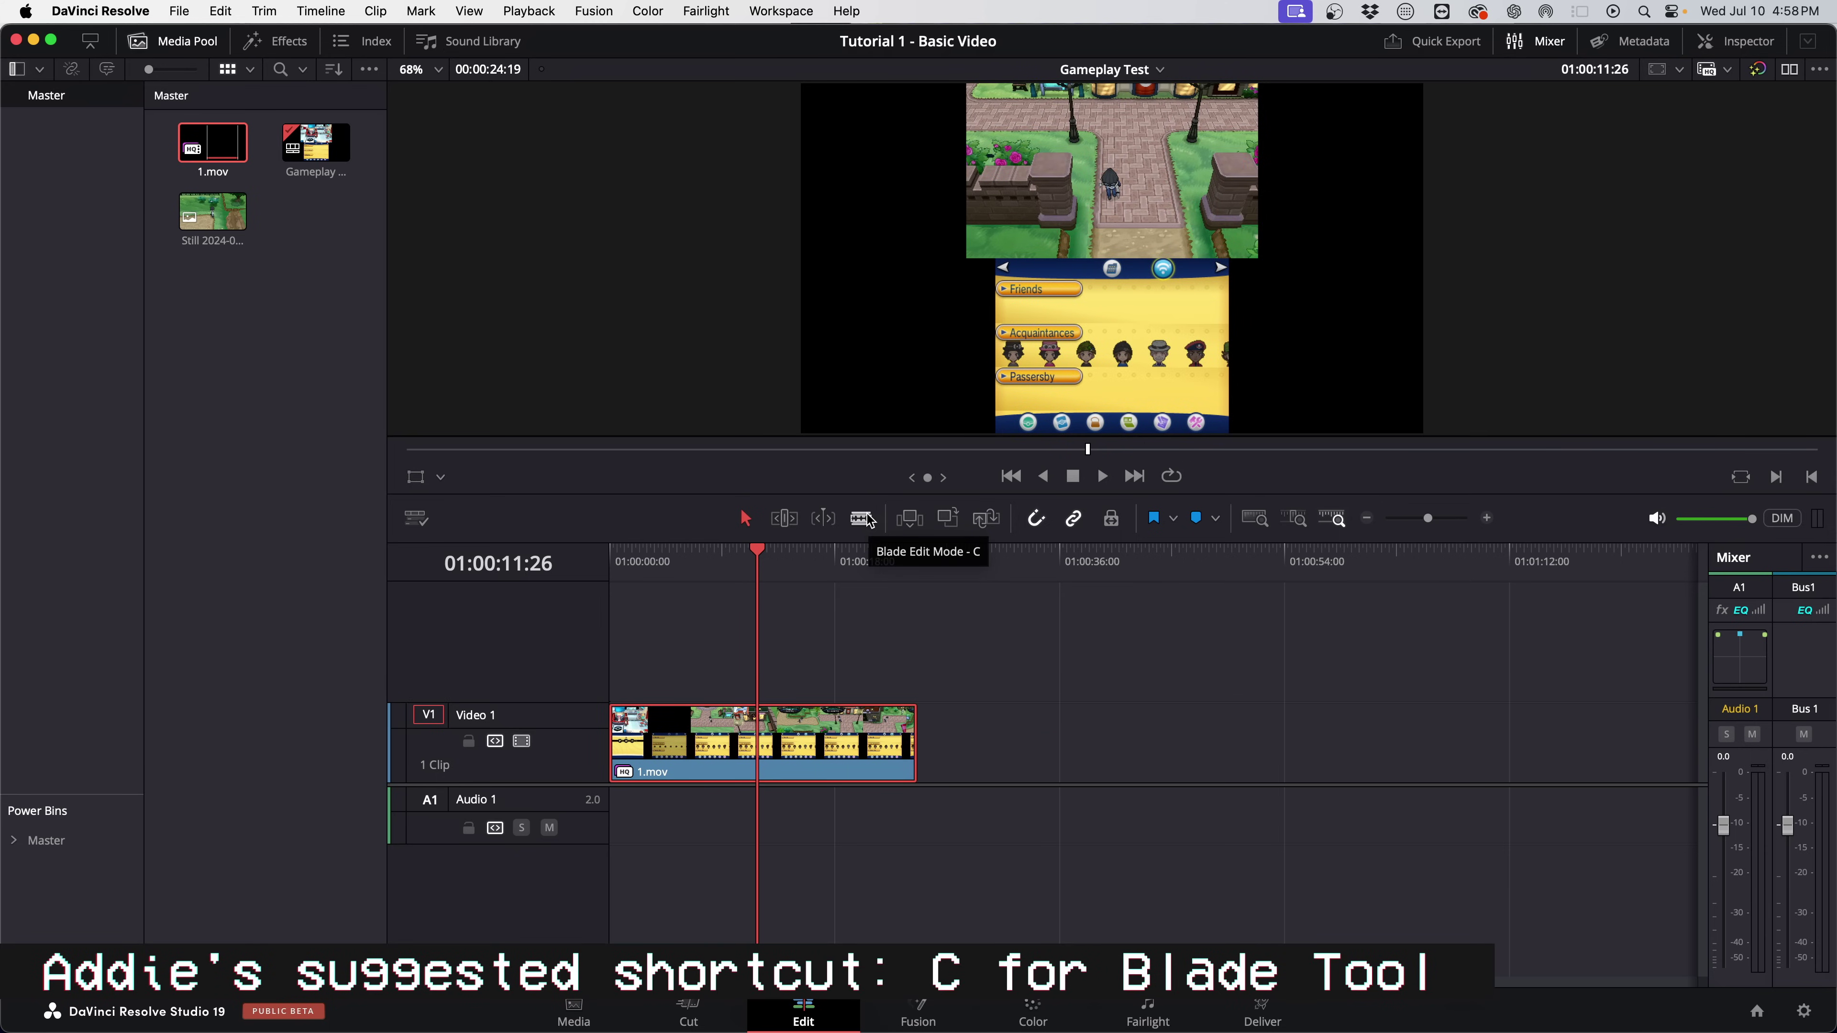
Split 1.mov into three pieces with the Blade tool, cutting at about 6 and 14 seconds, and return to selection mode.
click(870, 519)
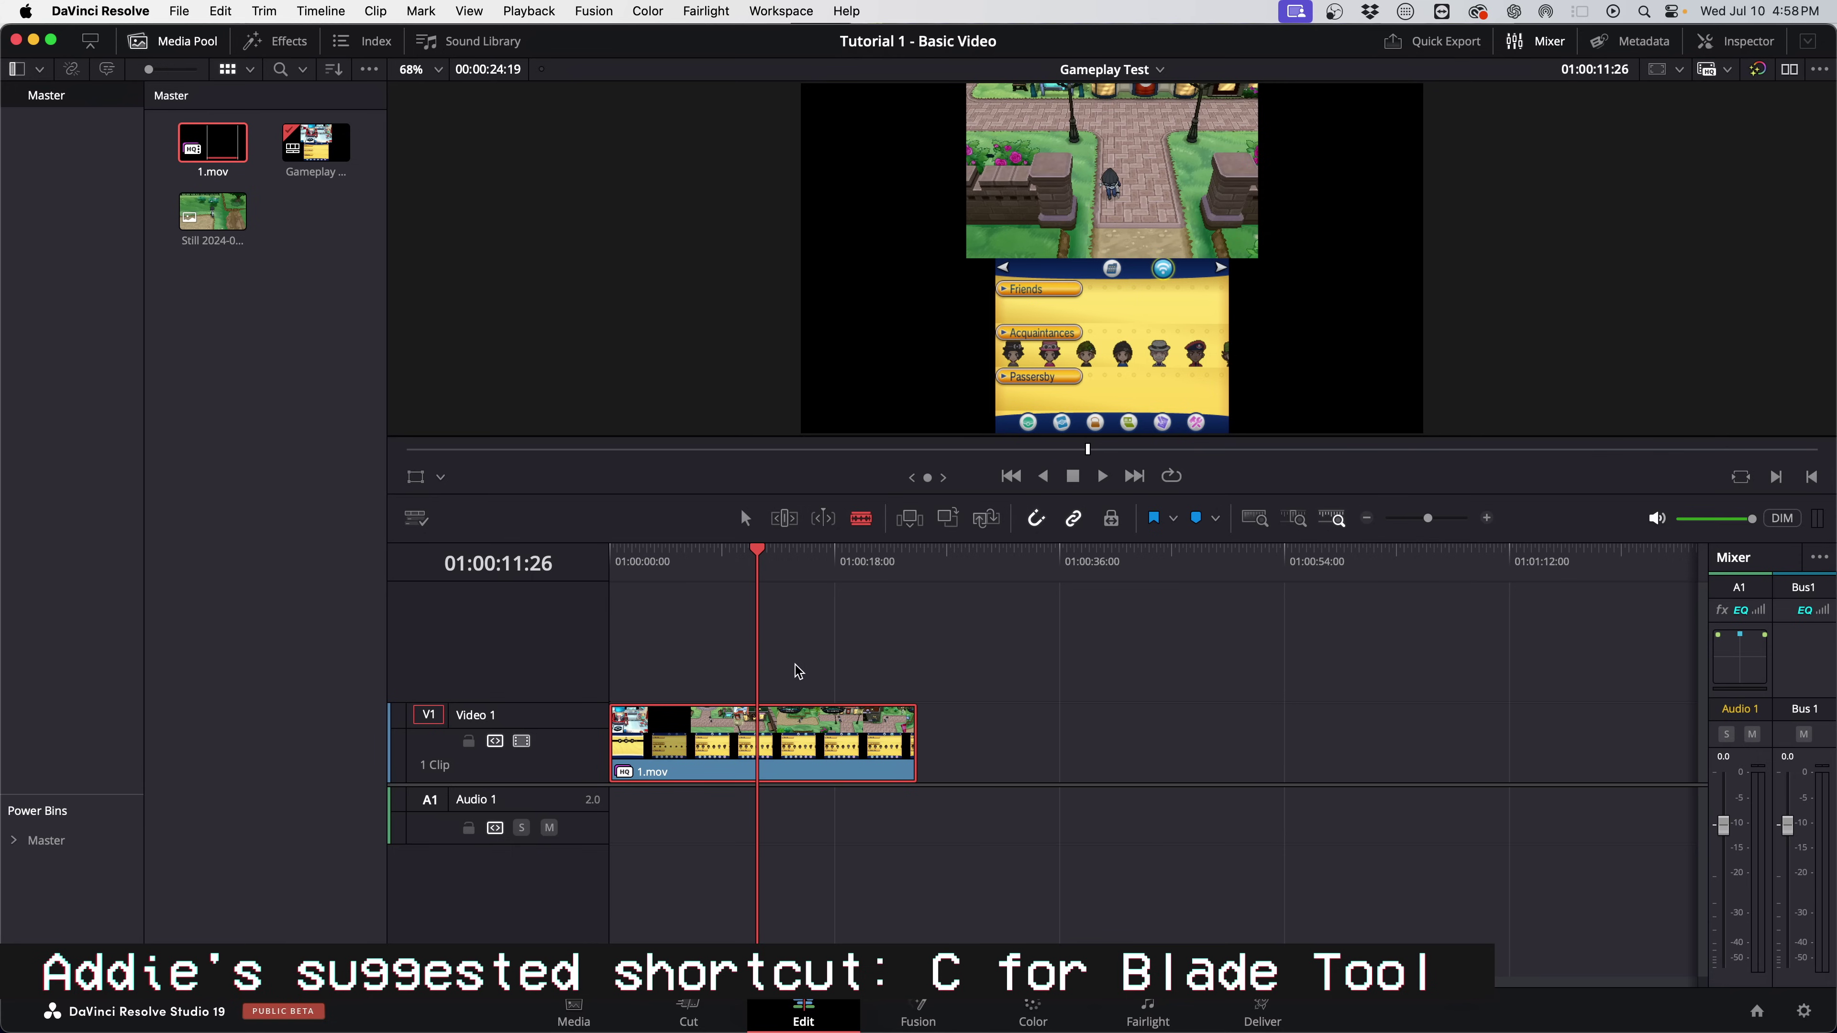
click(692, 740)
click(789, 744)
key(a)
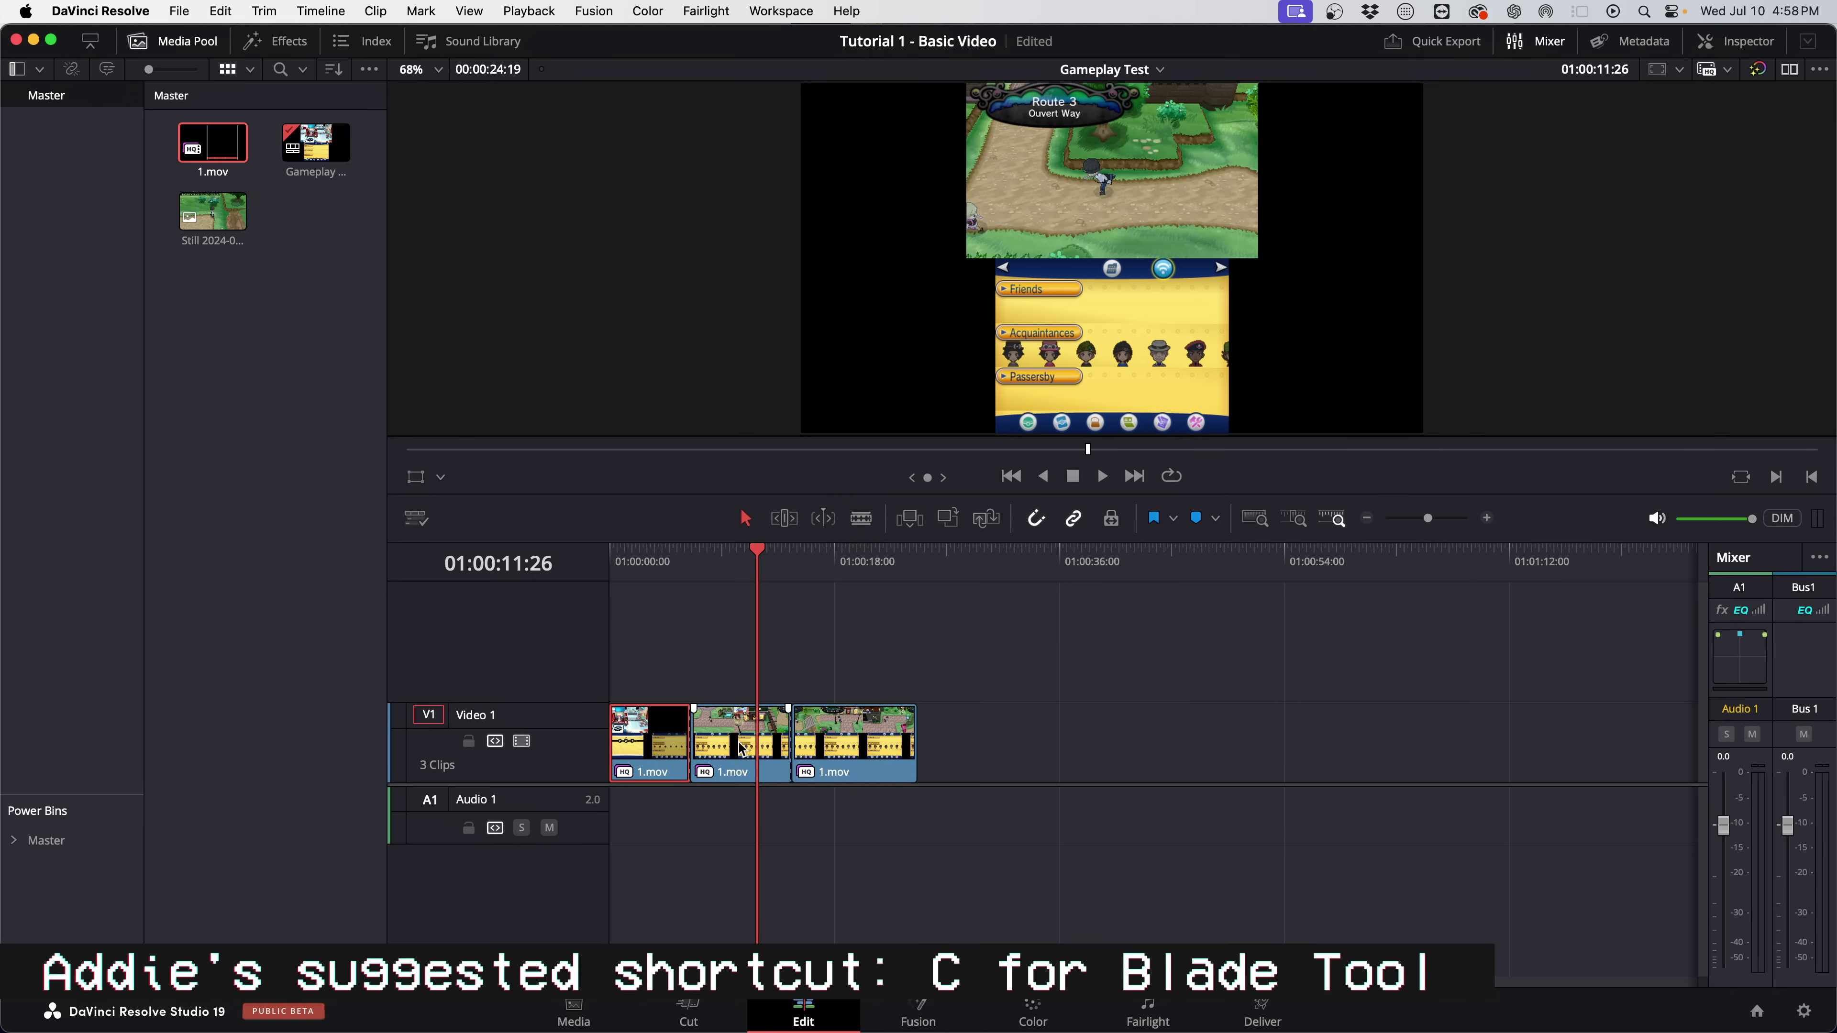
Delete the middle piece of 1.mov without closing the gap, and undo the deletion.
click(729, 744)
key(BackSpace)
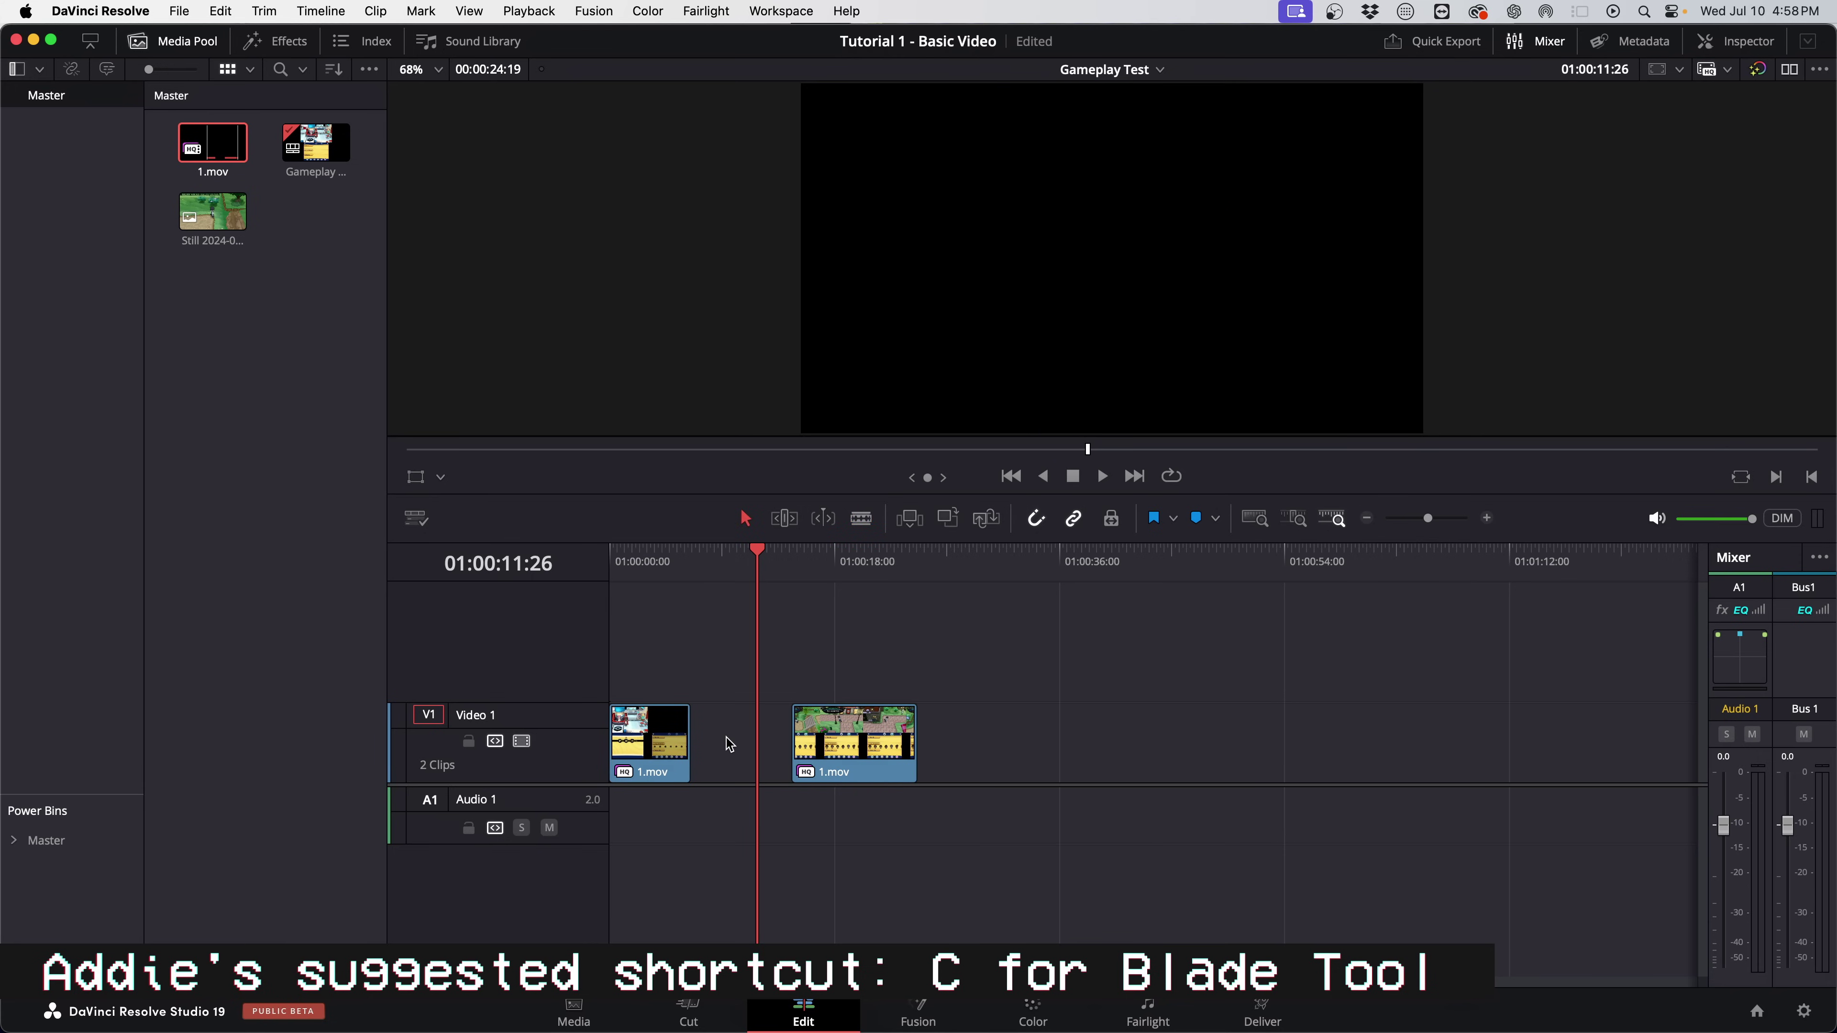
key(super+z)
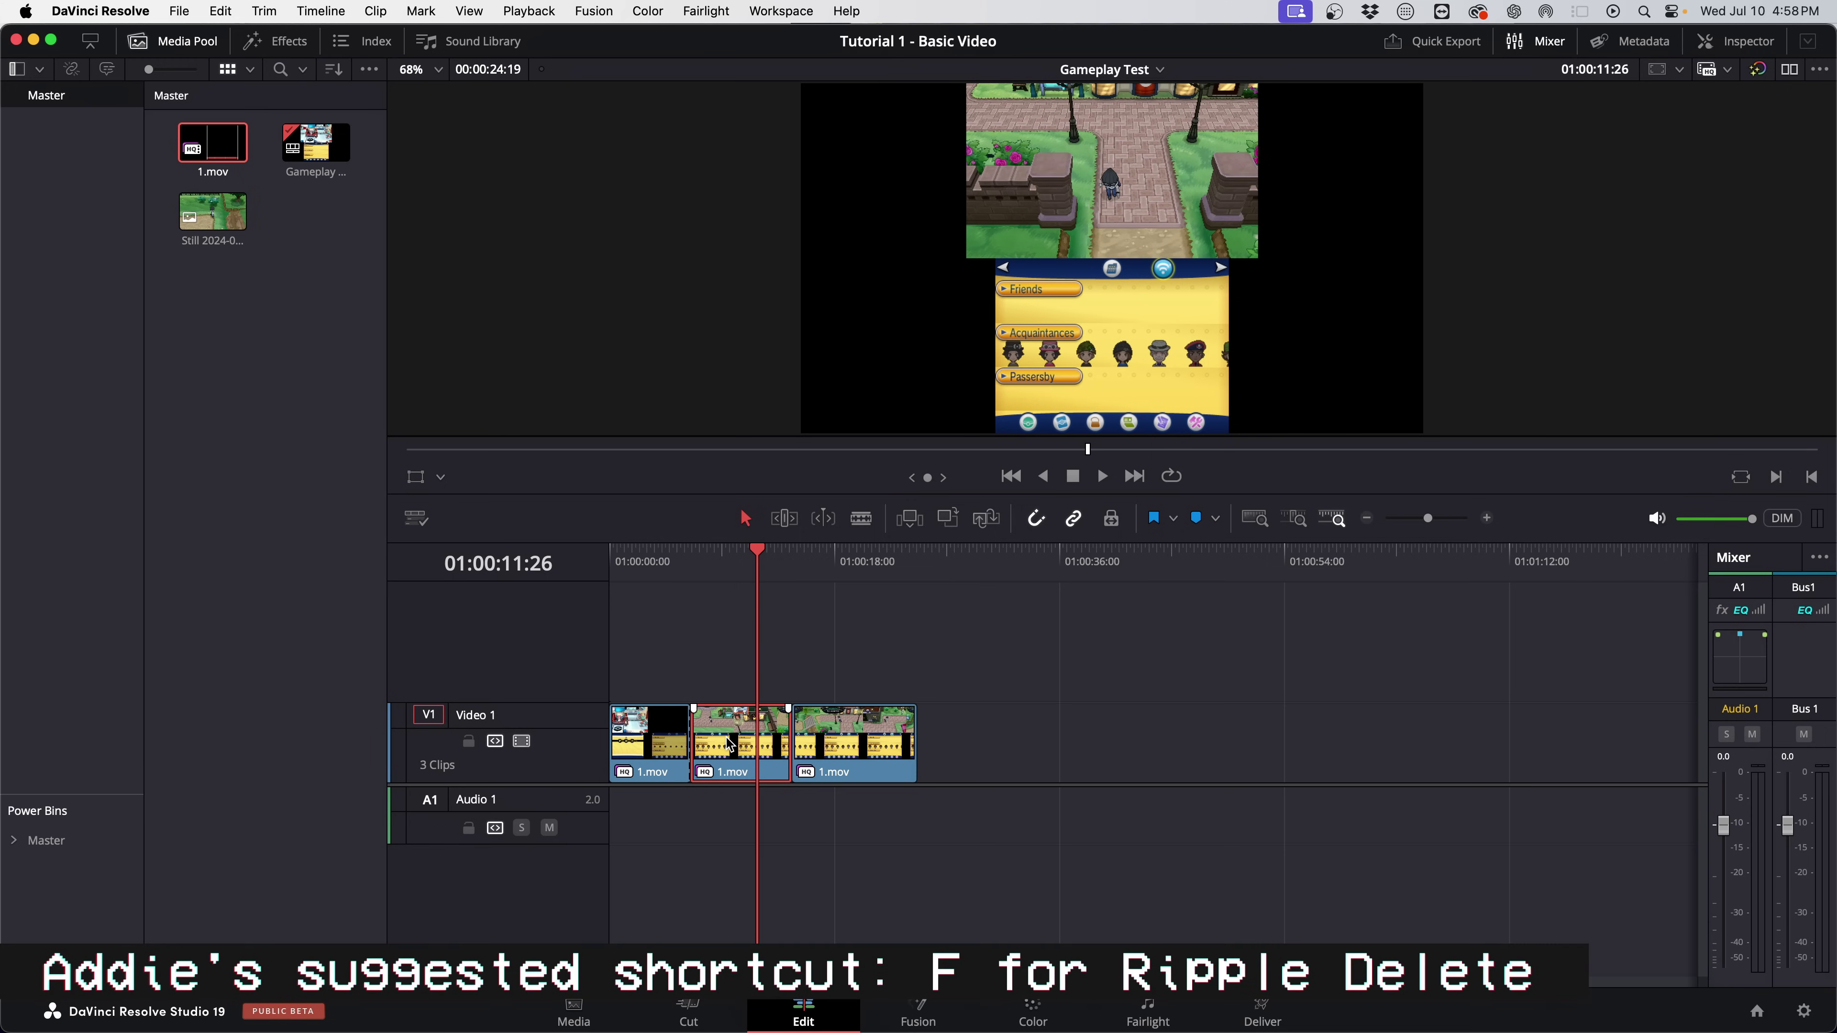
Ripple delete the middle piece of 1.mov, and undo both the deletion and the two cuts.
key(f)
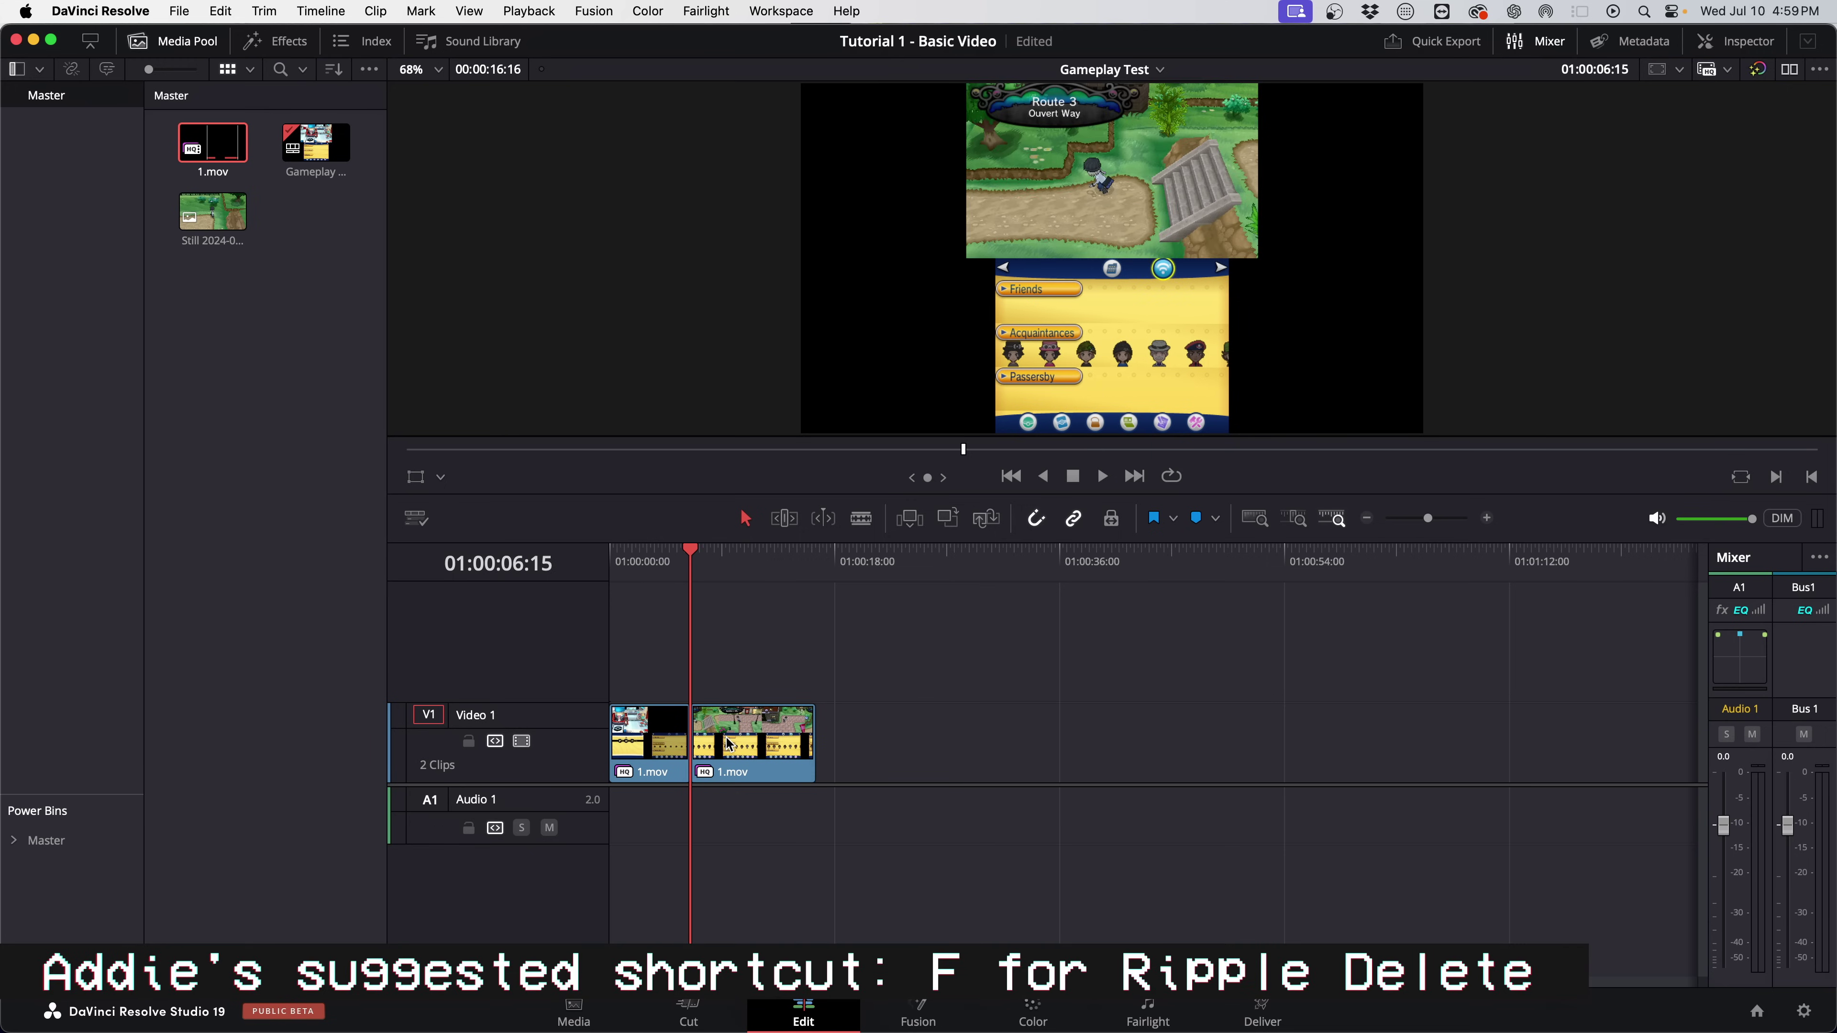
key(super+z)
key(super+z)
key(super+z)
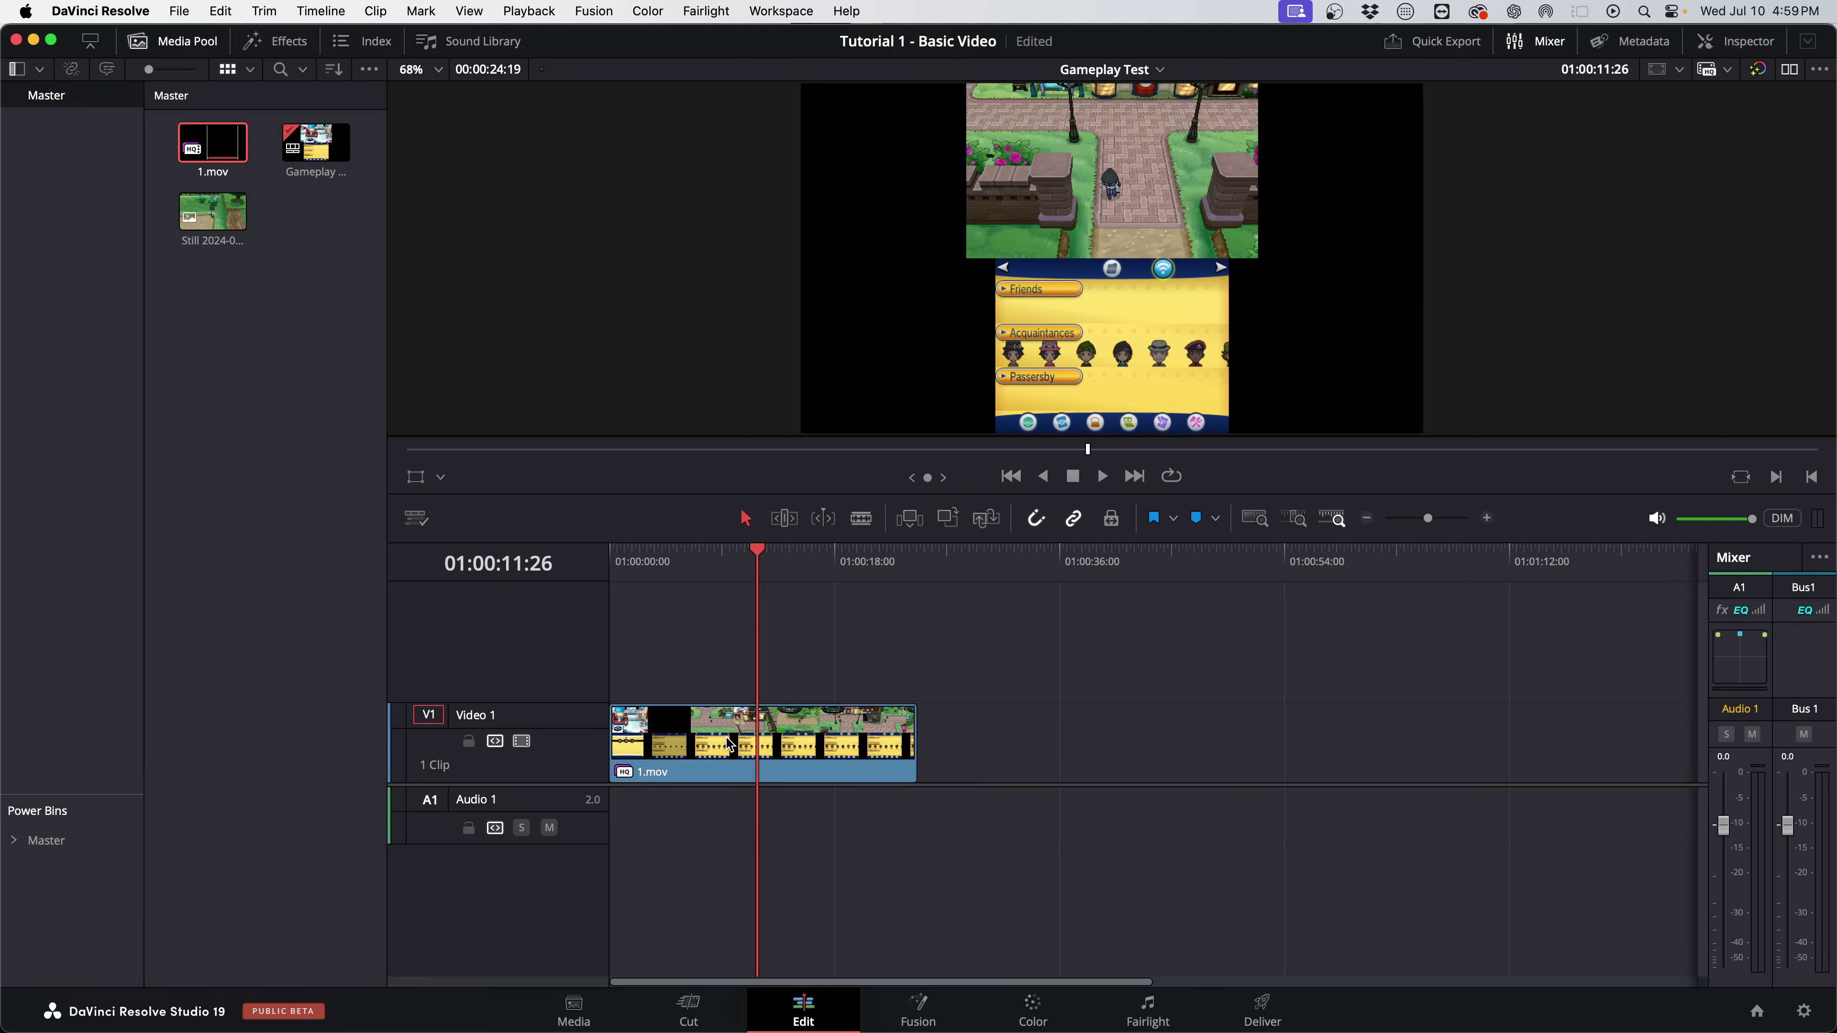
Redo the first cut in 1.mov, select the edit point between its two pieces, and undo the cut.
key(super+shift+z)
mouse_move(694, 730)
mouse_down()
mouse_move(718, 732)
mouse_move(690, 734)
mouse_up()
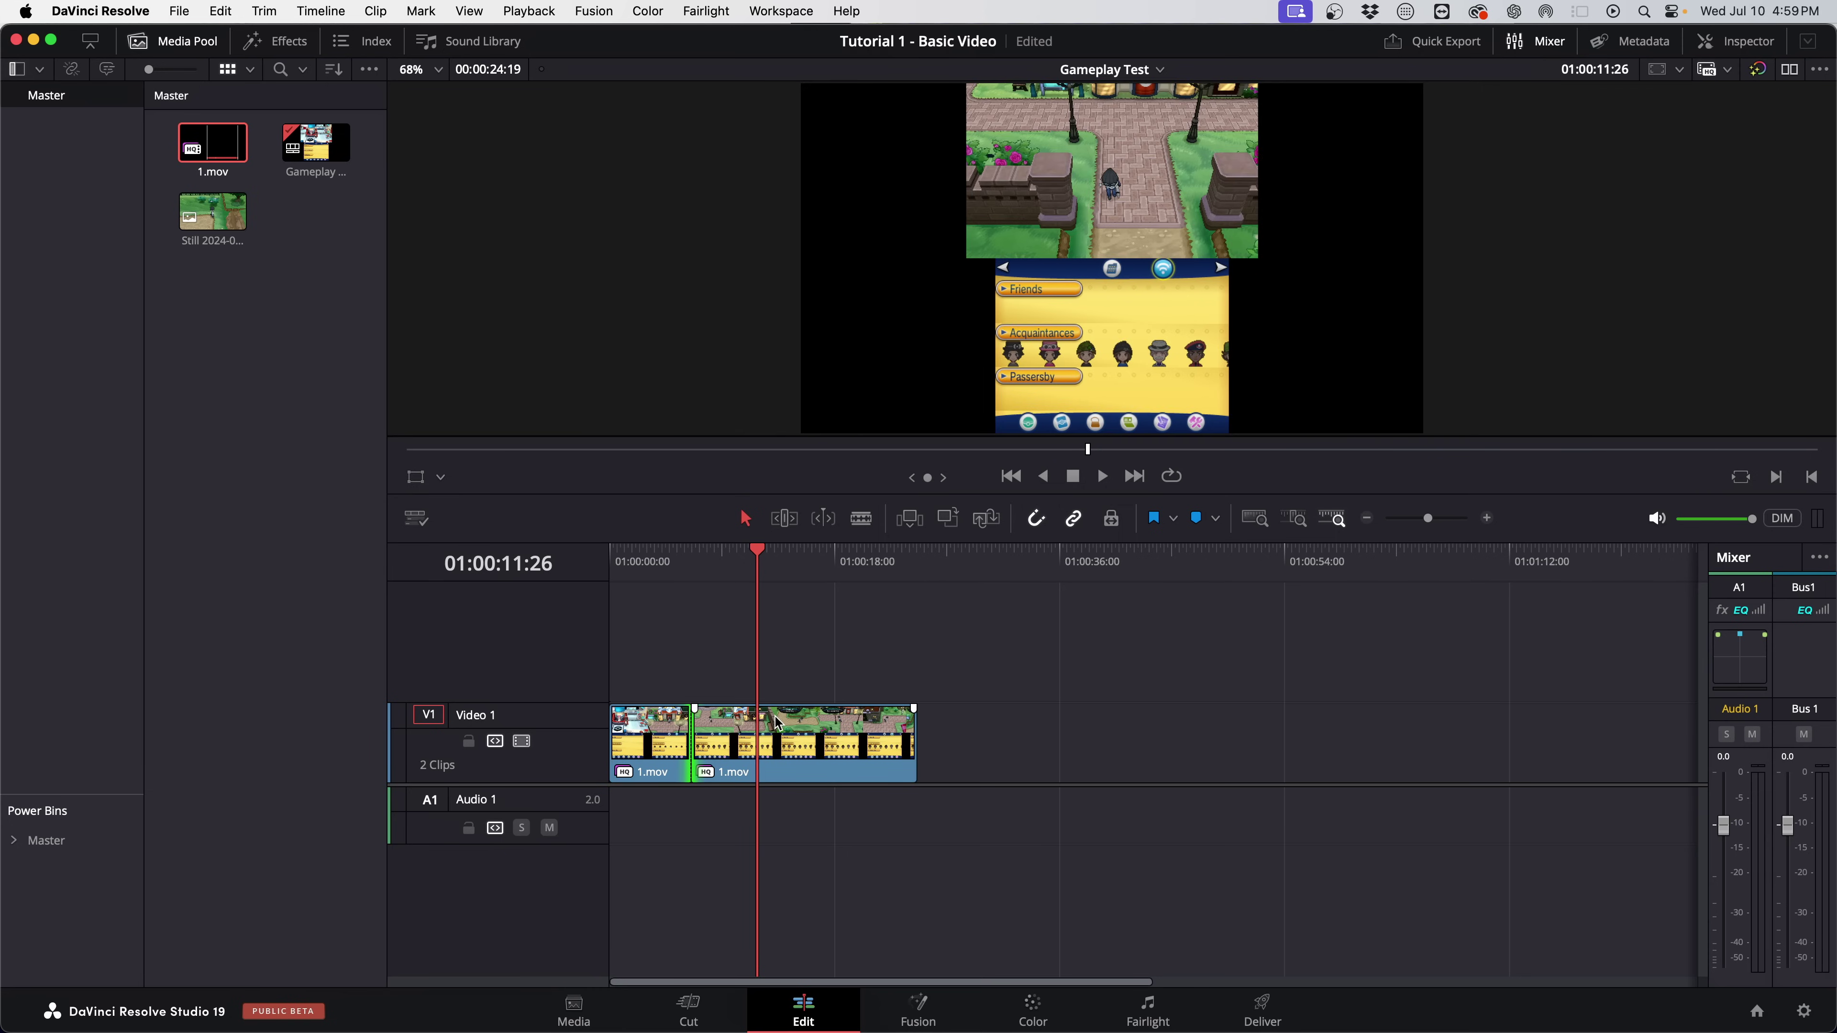
key(super+z)
key(super+z)
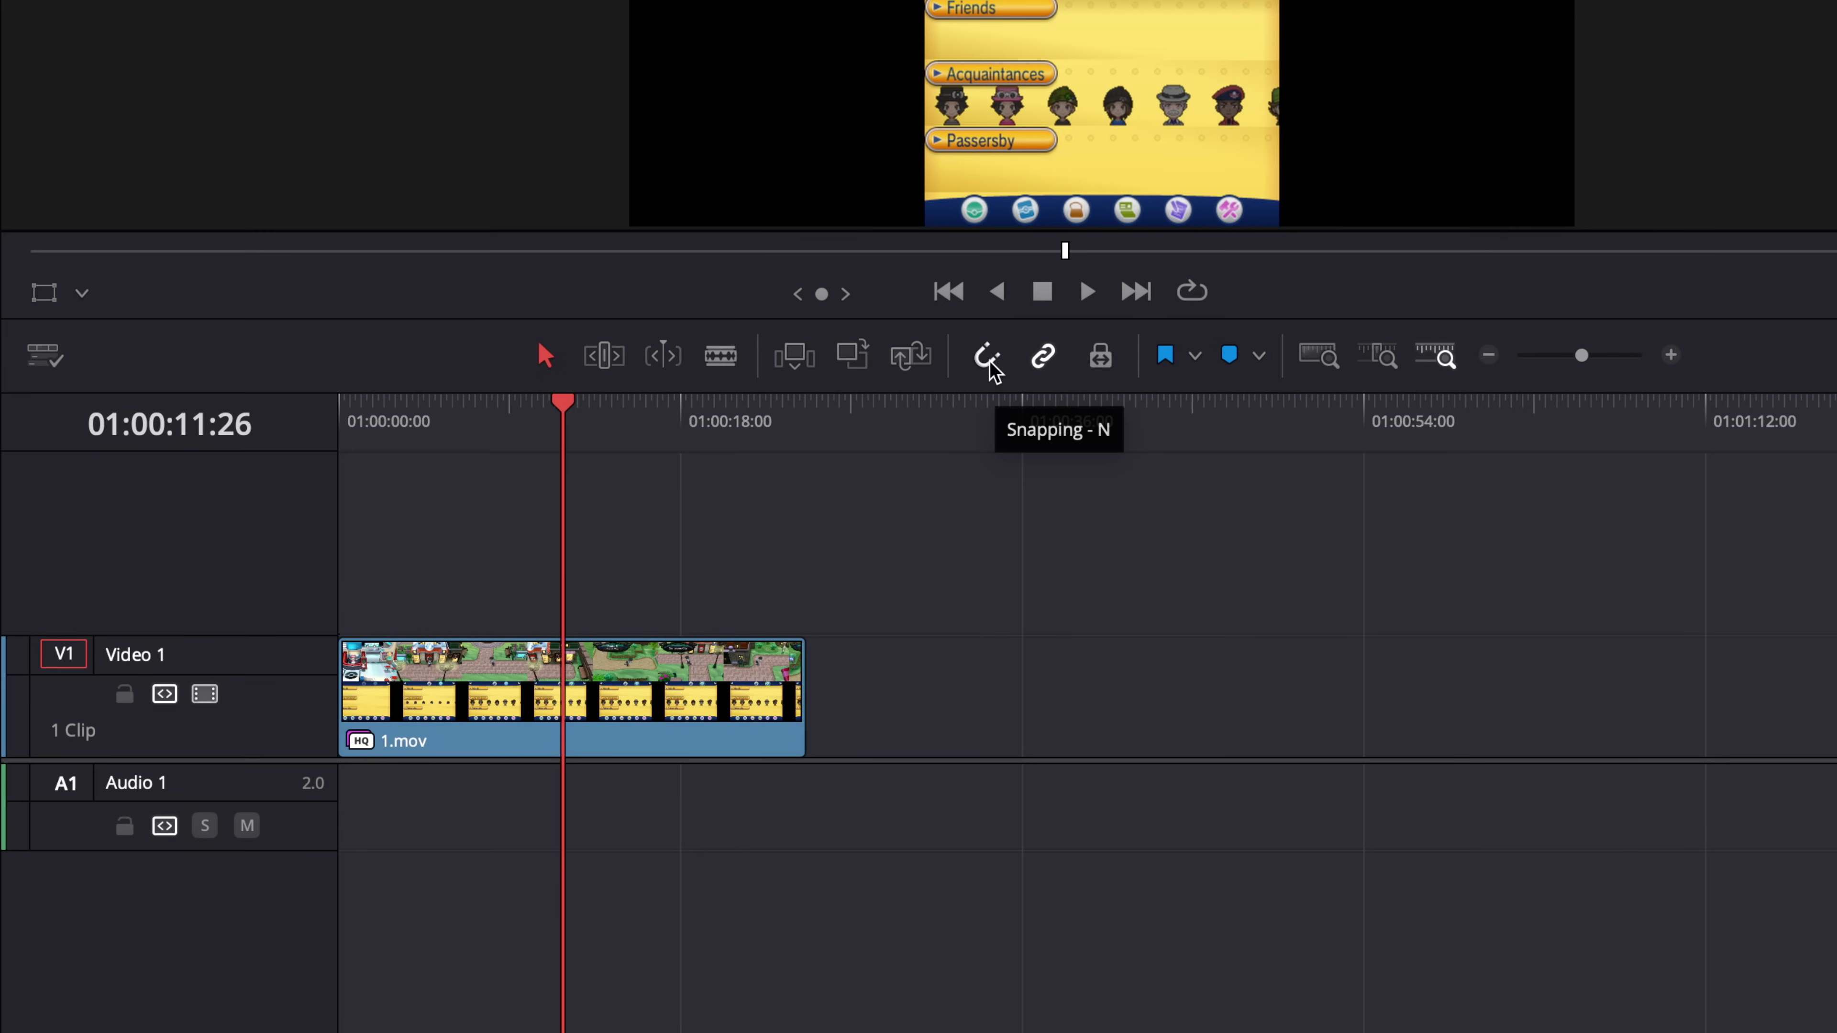
Place the still image after 1.mov on Video 1, leave a small gap with snapping off, and turn snapping back on.
mouse_move(599, 674)
mouse_down()
mouse_move(666, 673)
mouse_move(609, 666)
mouse_up()
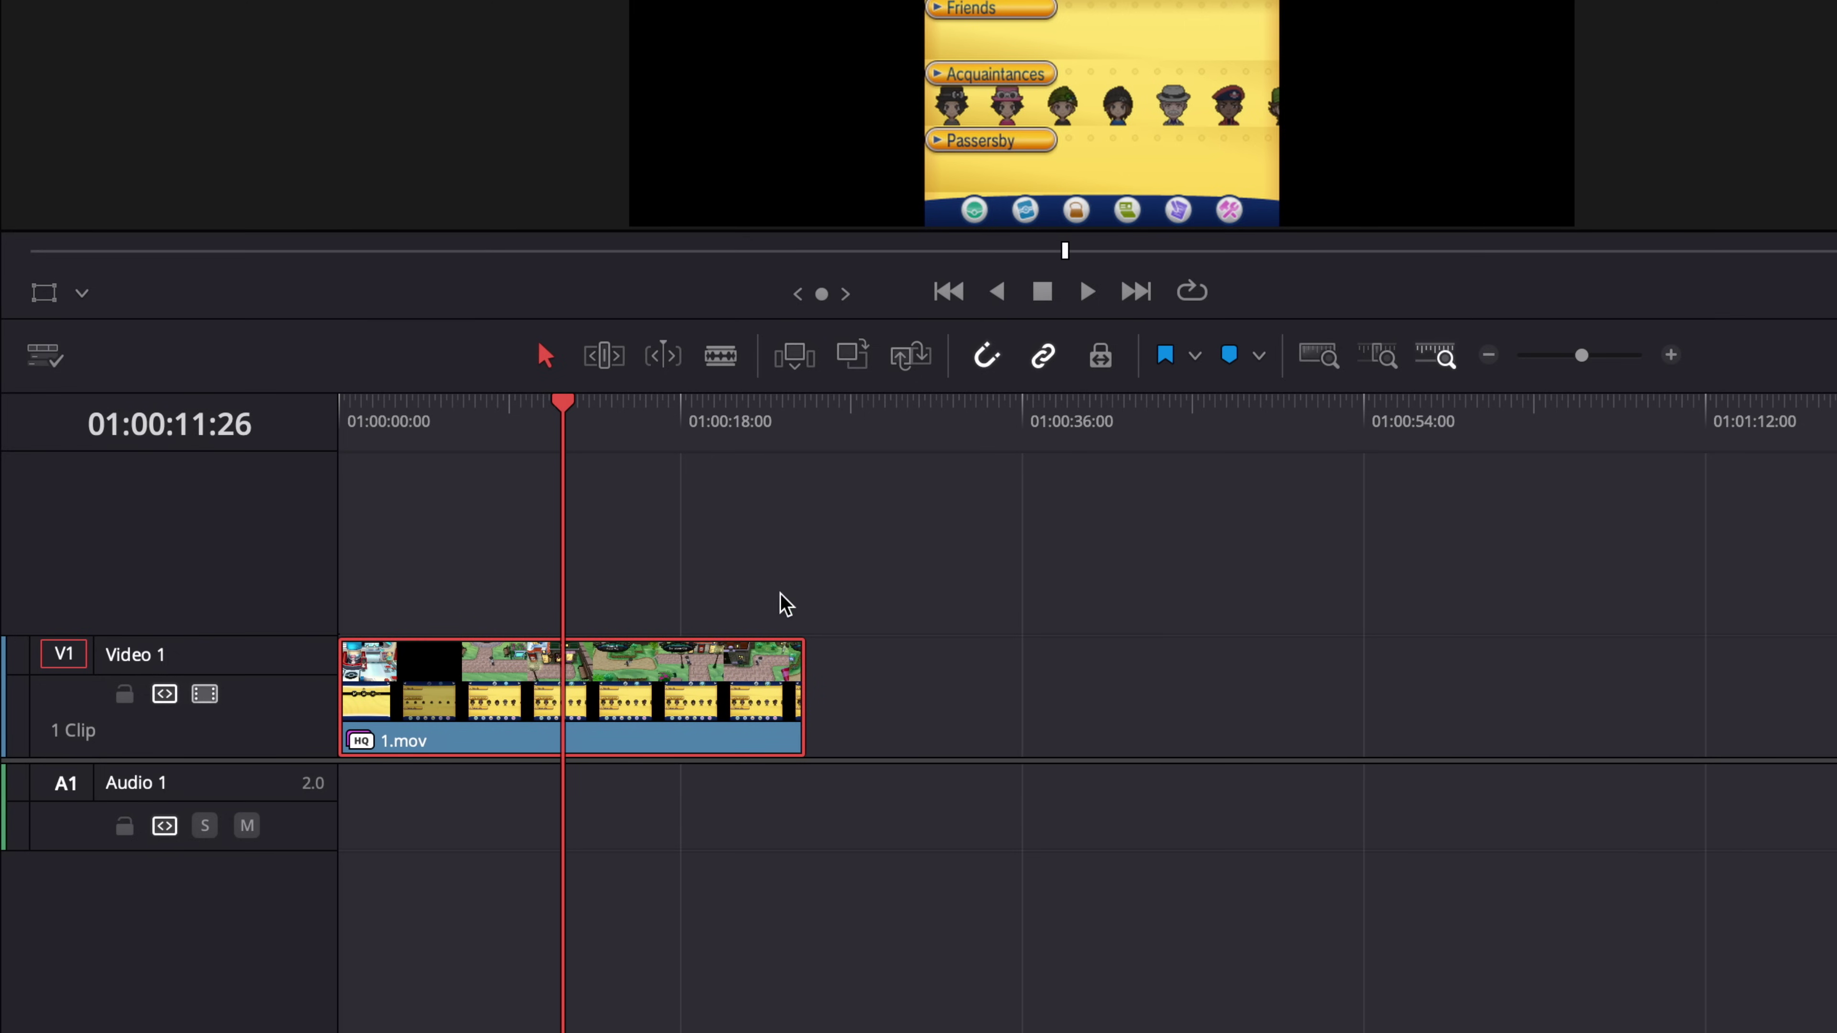
drag(14, 181, 875, 691)
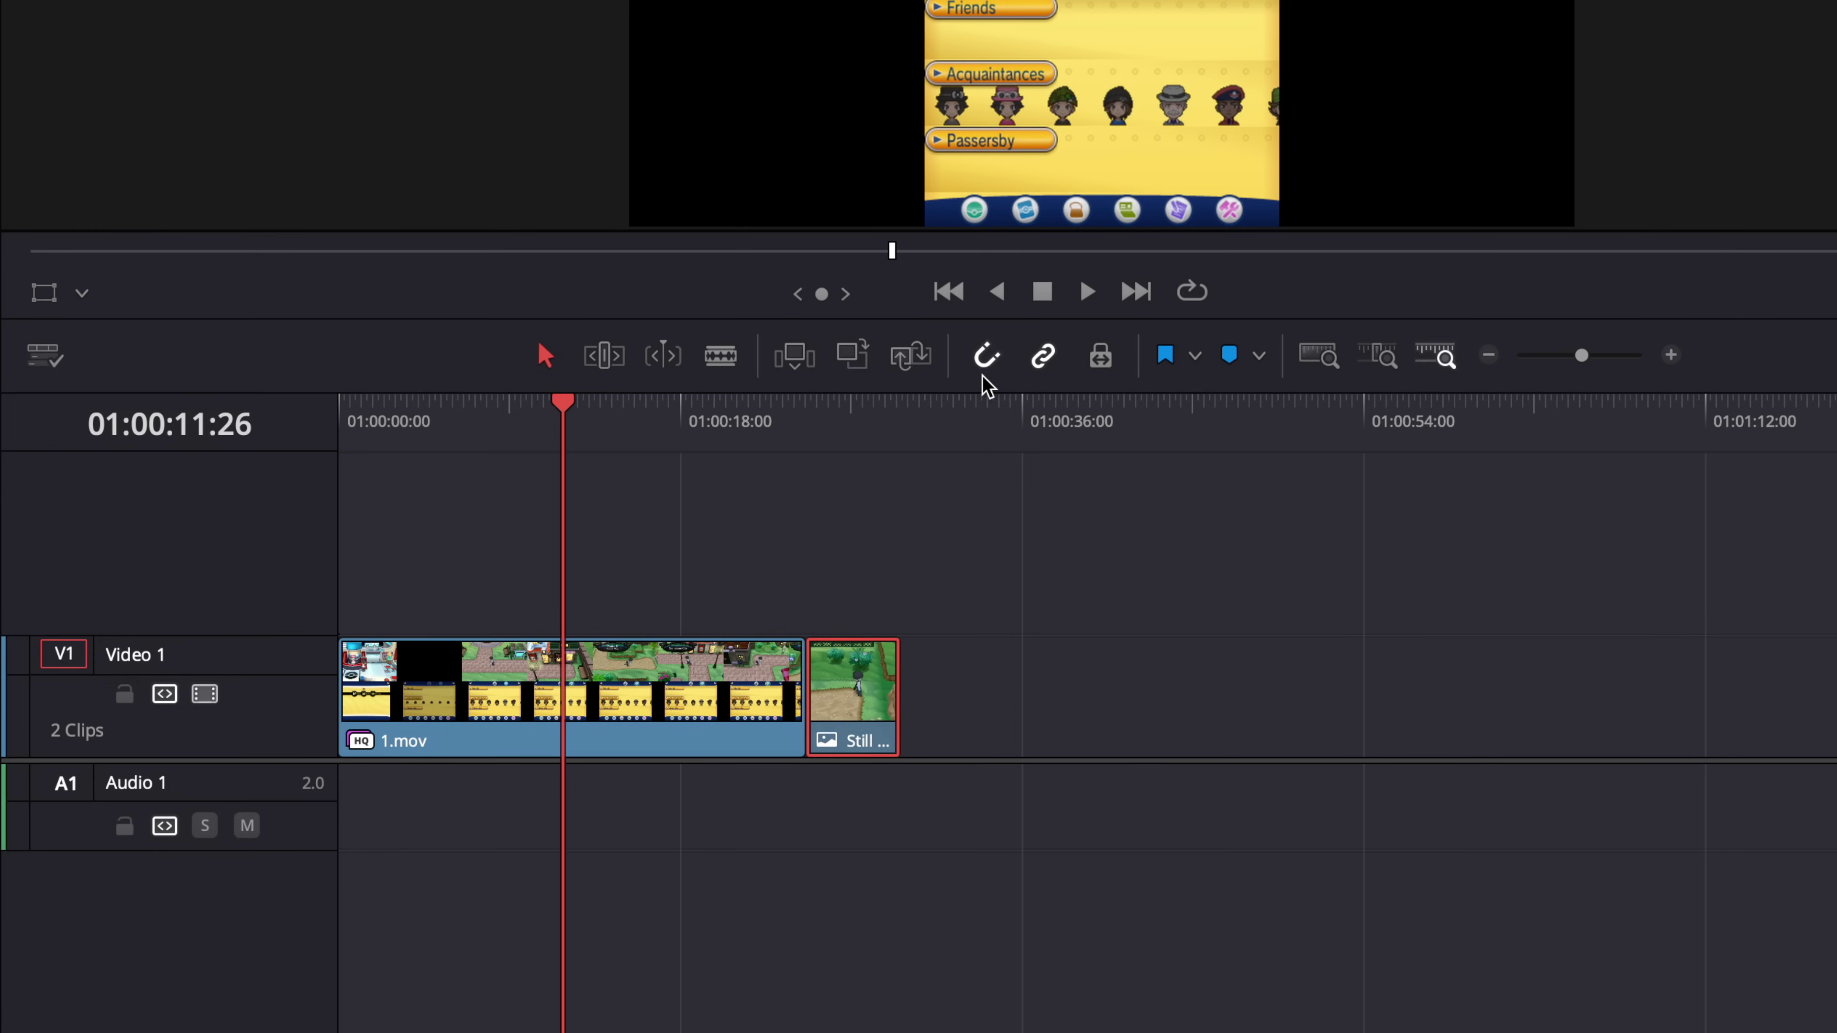
mouse_move(843, 720)
mouse_down()
mouse_move(876, 718)
mouse_move(790, 719)
mouse_move(940, 716)
mouse_move(692, 718)
mouse_move(896, 718)
mouse_move(841, 718)
mouse_up()
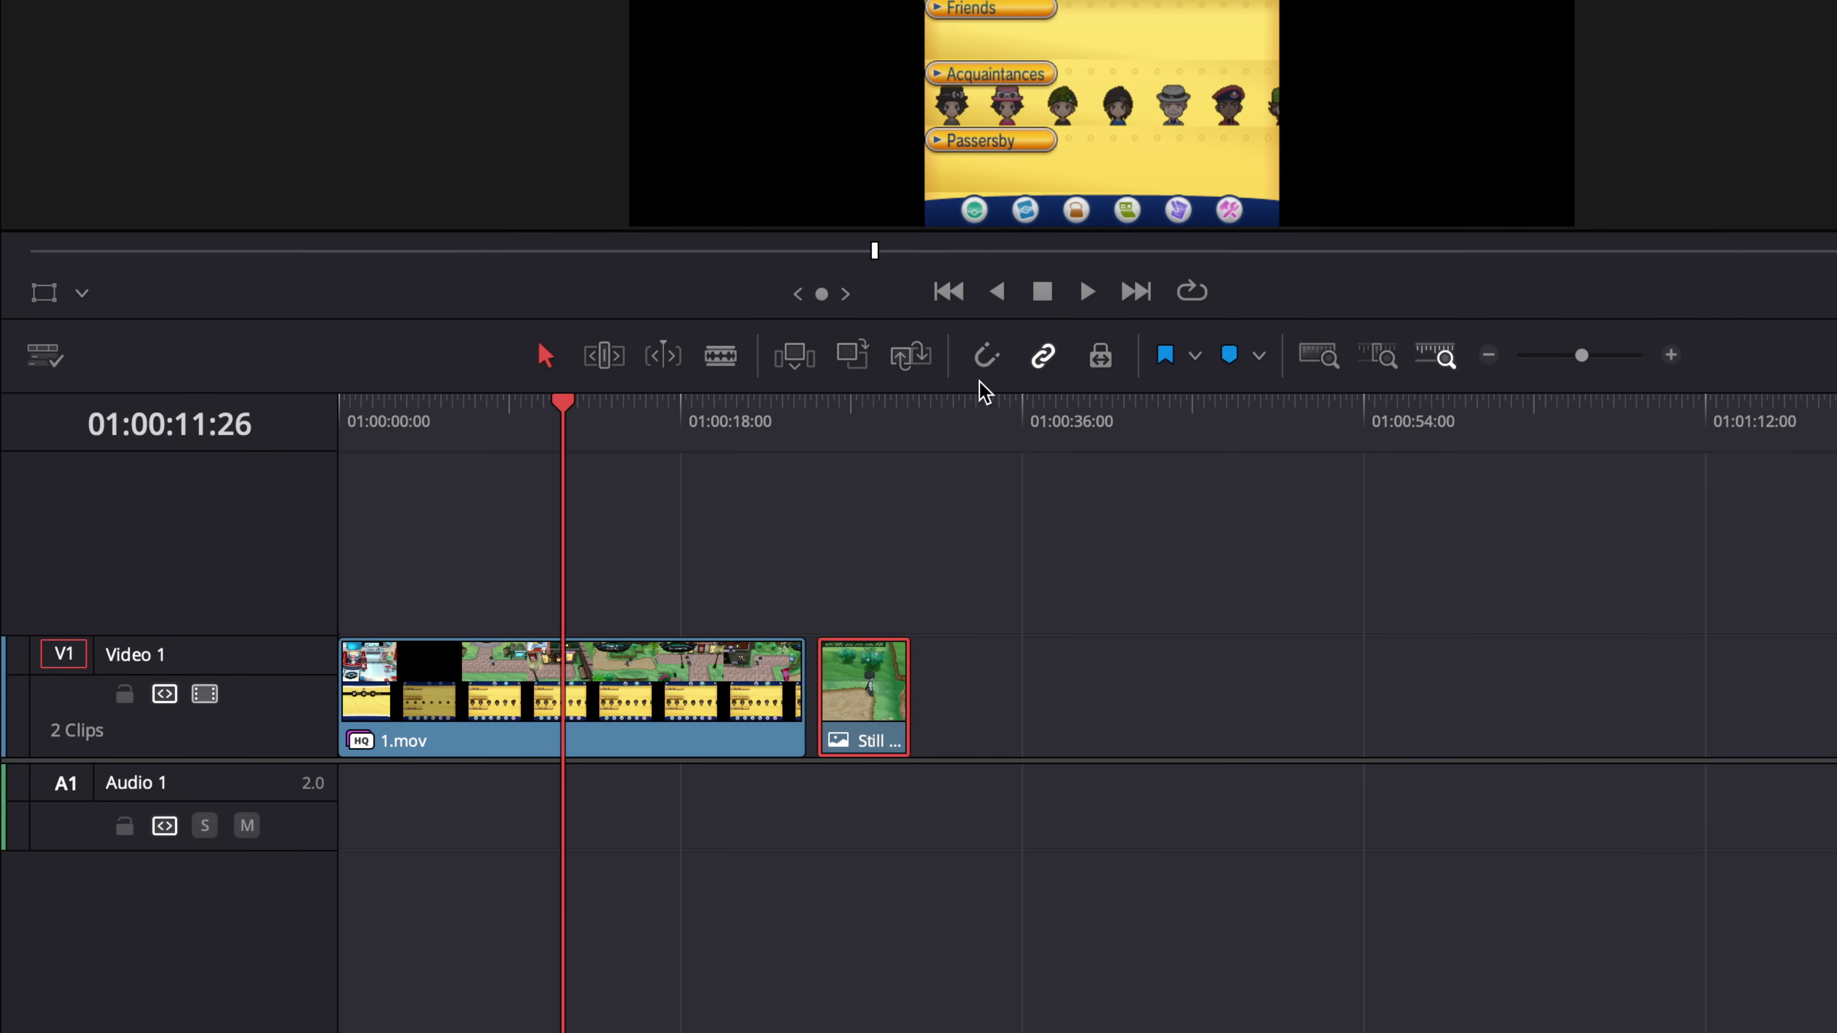
click(988, 358)
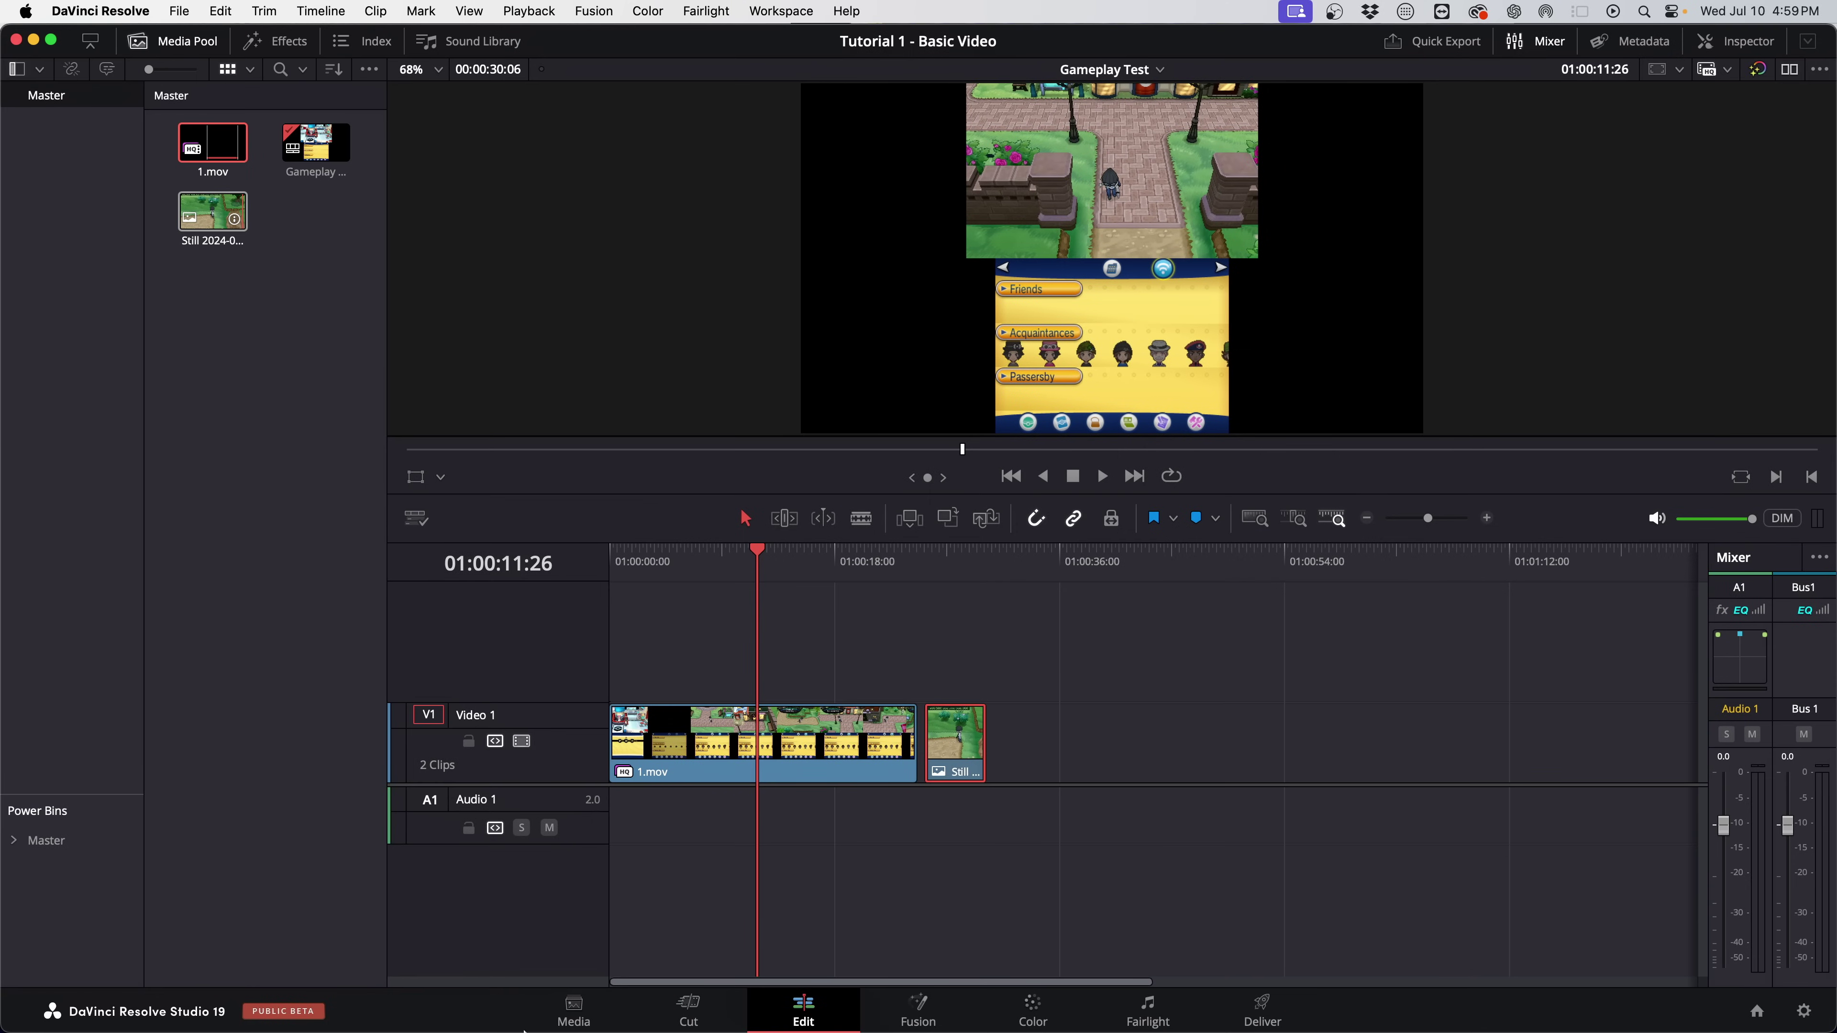
Switch to Finder, browse the Video Projects folder and import EG7A5426.MP4 into the media pool.
click(106, 960)
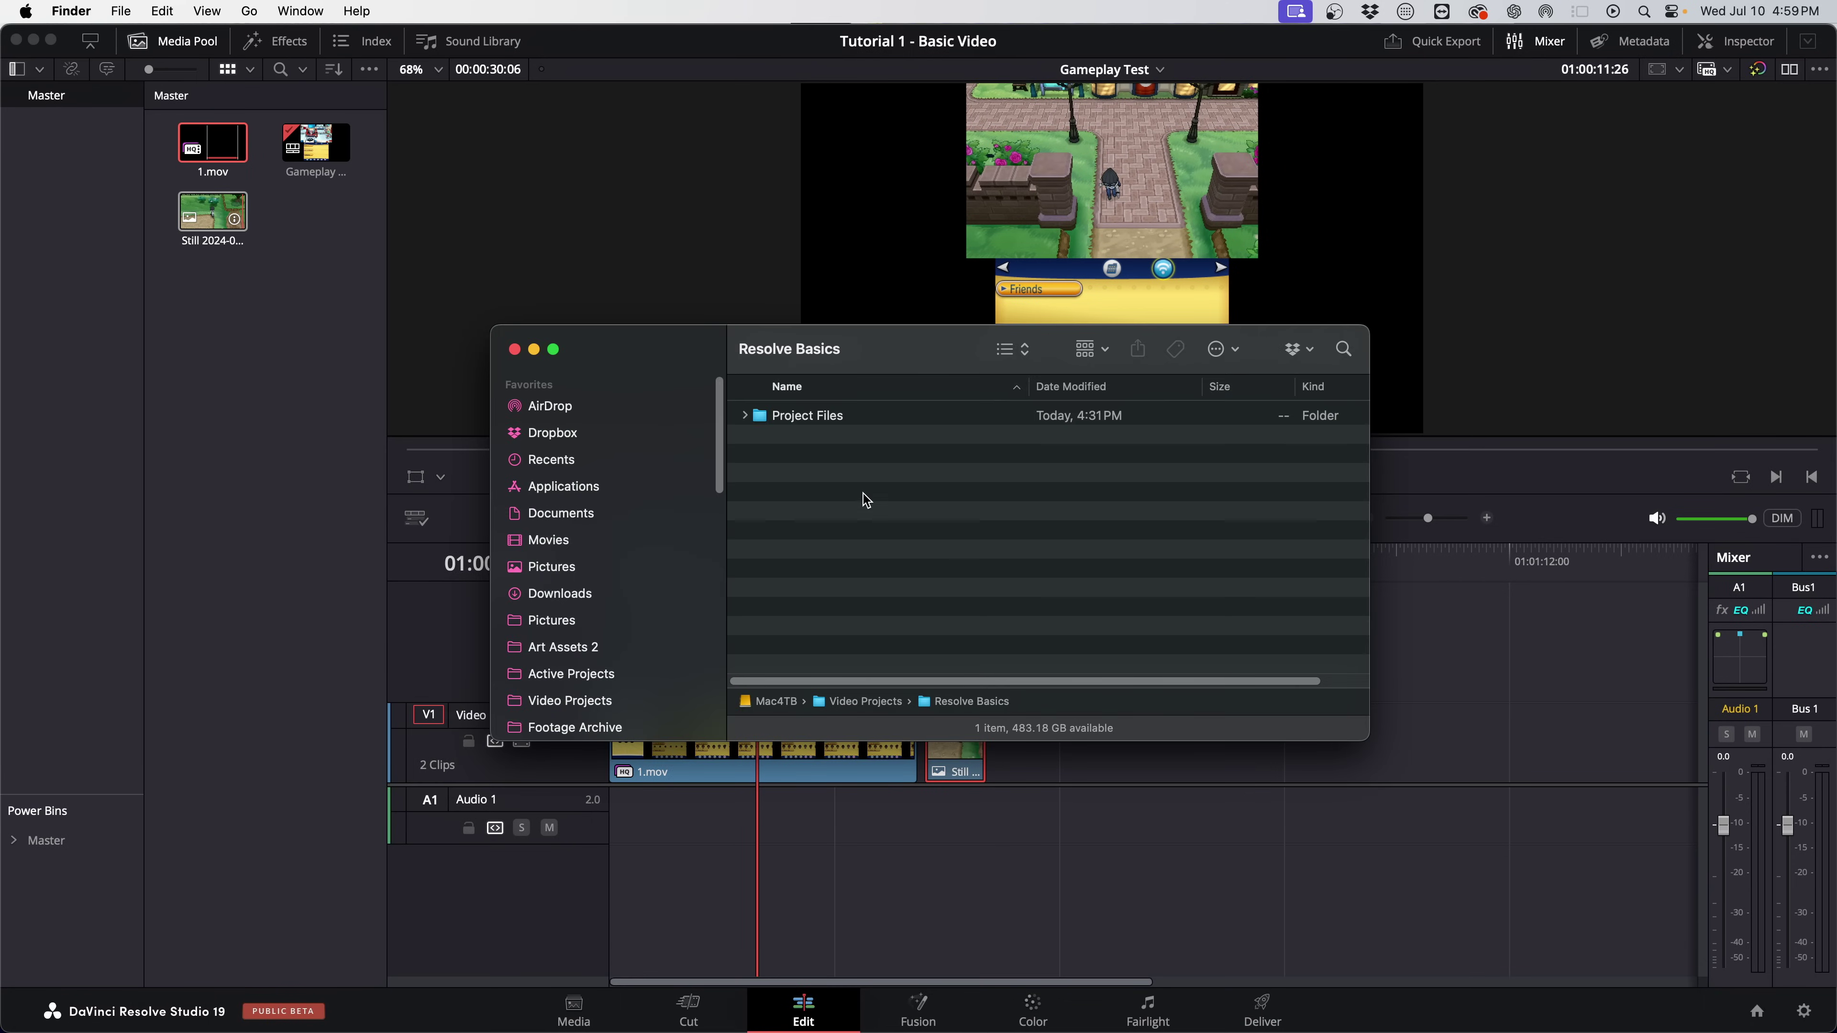
click(578, 700)
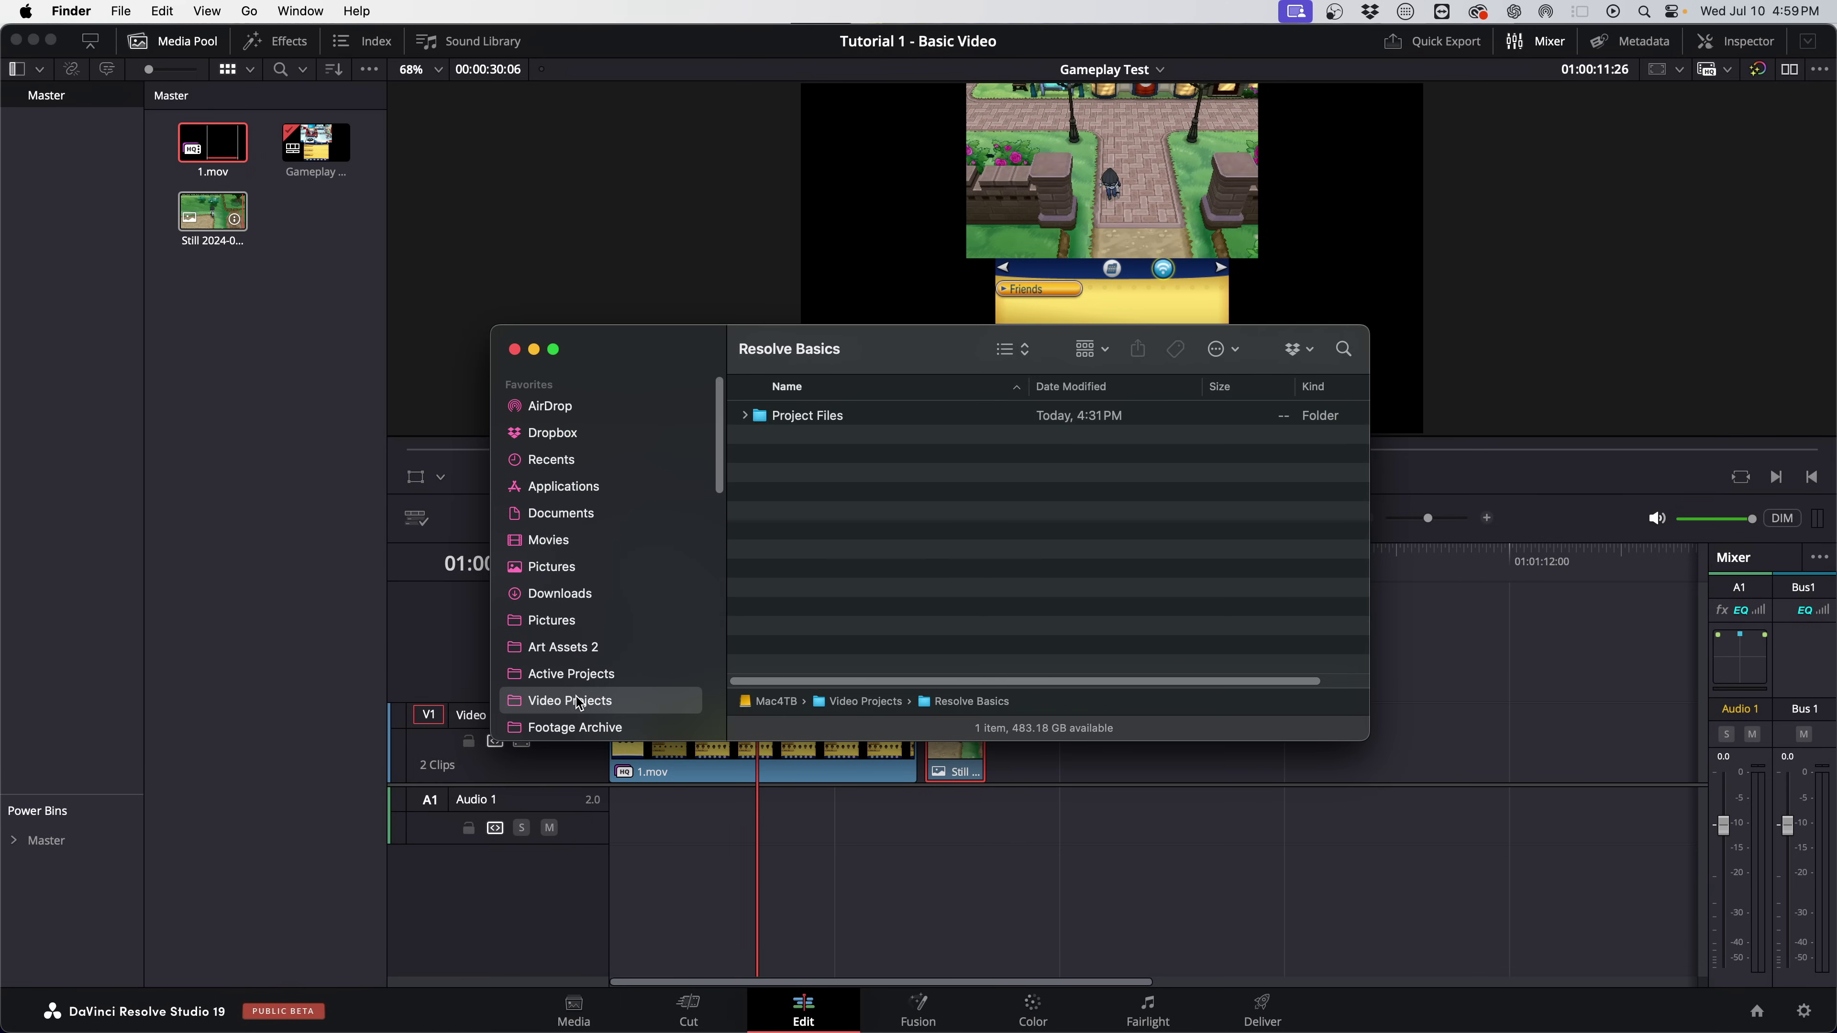
double_click(871, 551)
double_click(832, 532)
drag(839, 453, 253, 319)
Place EG7A5426.MP4 after the still on Video 1 and Audio 1, and shift the linked clip to start at 01:00:48:11.
drag(315, 156, 1020, 720)
click(1195, 583)
key(super+minus)
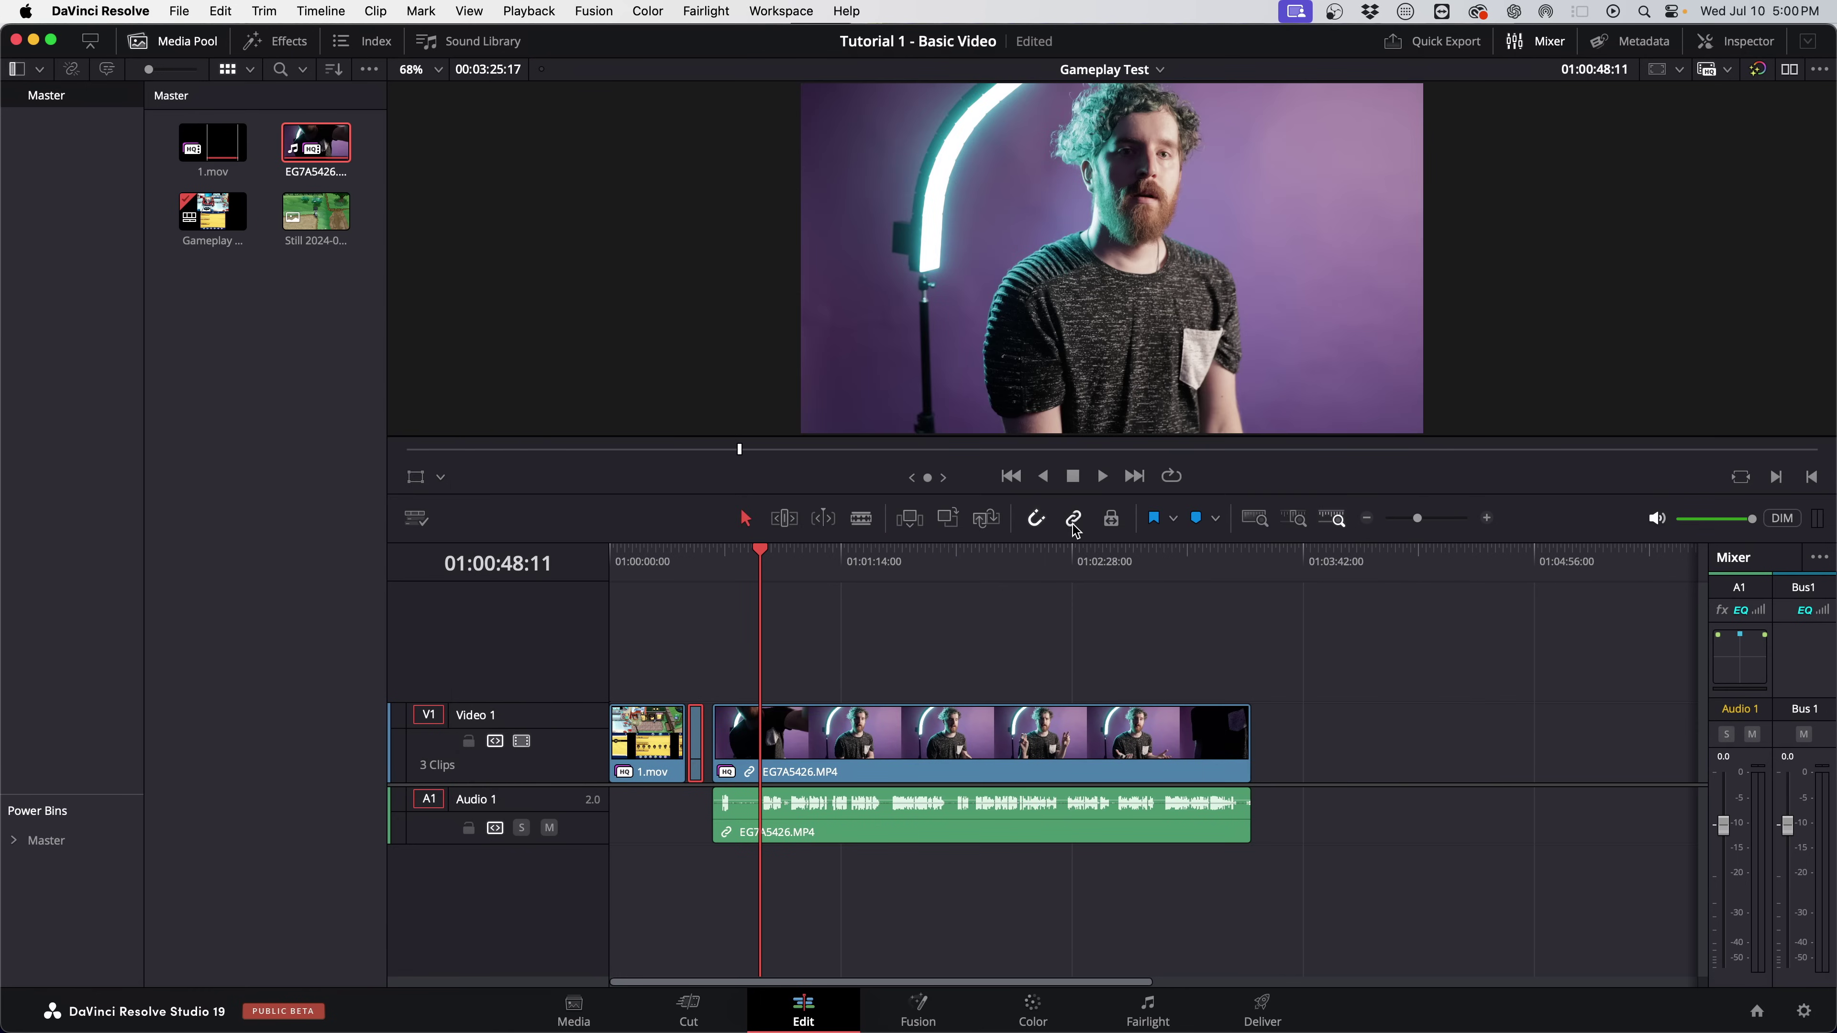
drag(807, 752, 855, 749)
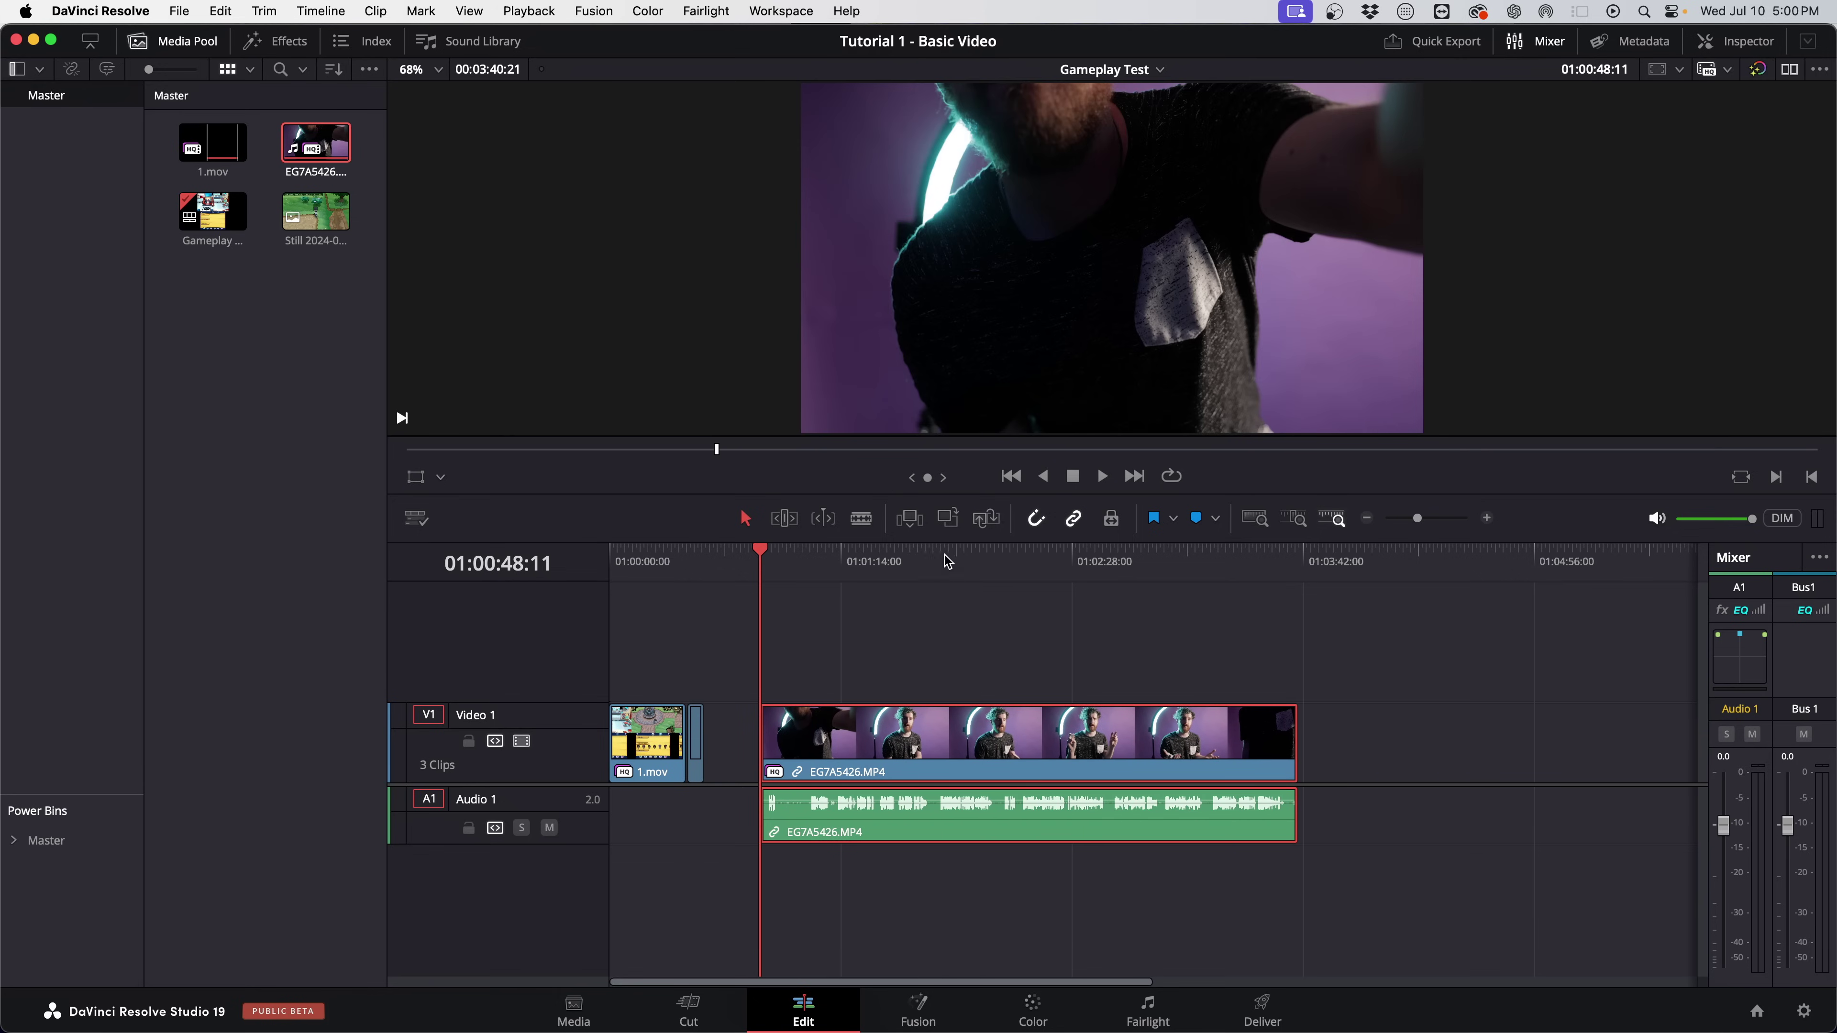
Turn off linked selection and move only the video part of EG7A5426.MP4 later by 17:14.
click(1075, 520)
click(1035, 757)
drag(900, 754, 954, 757)
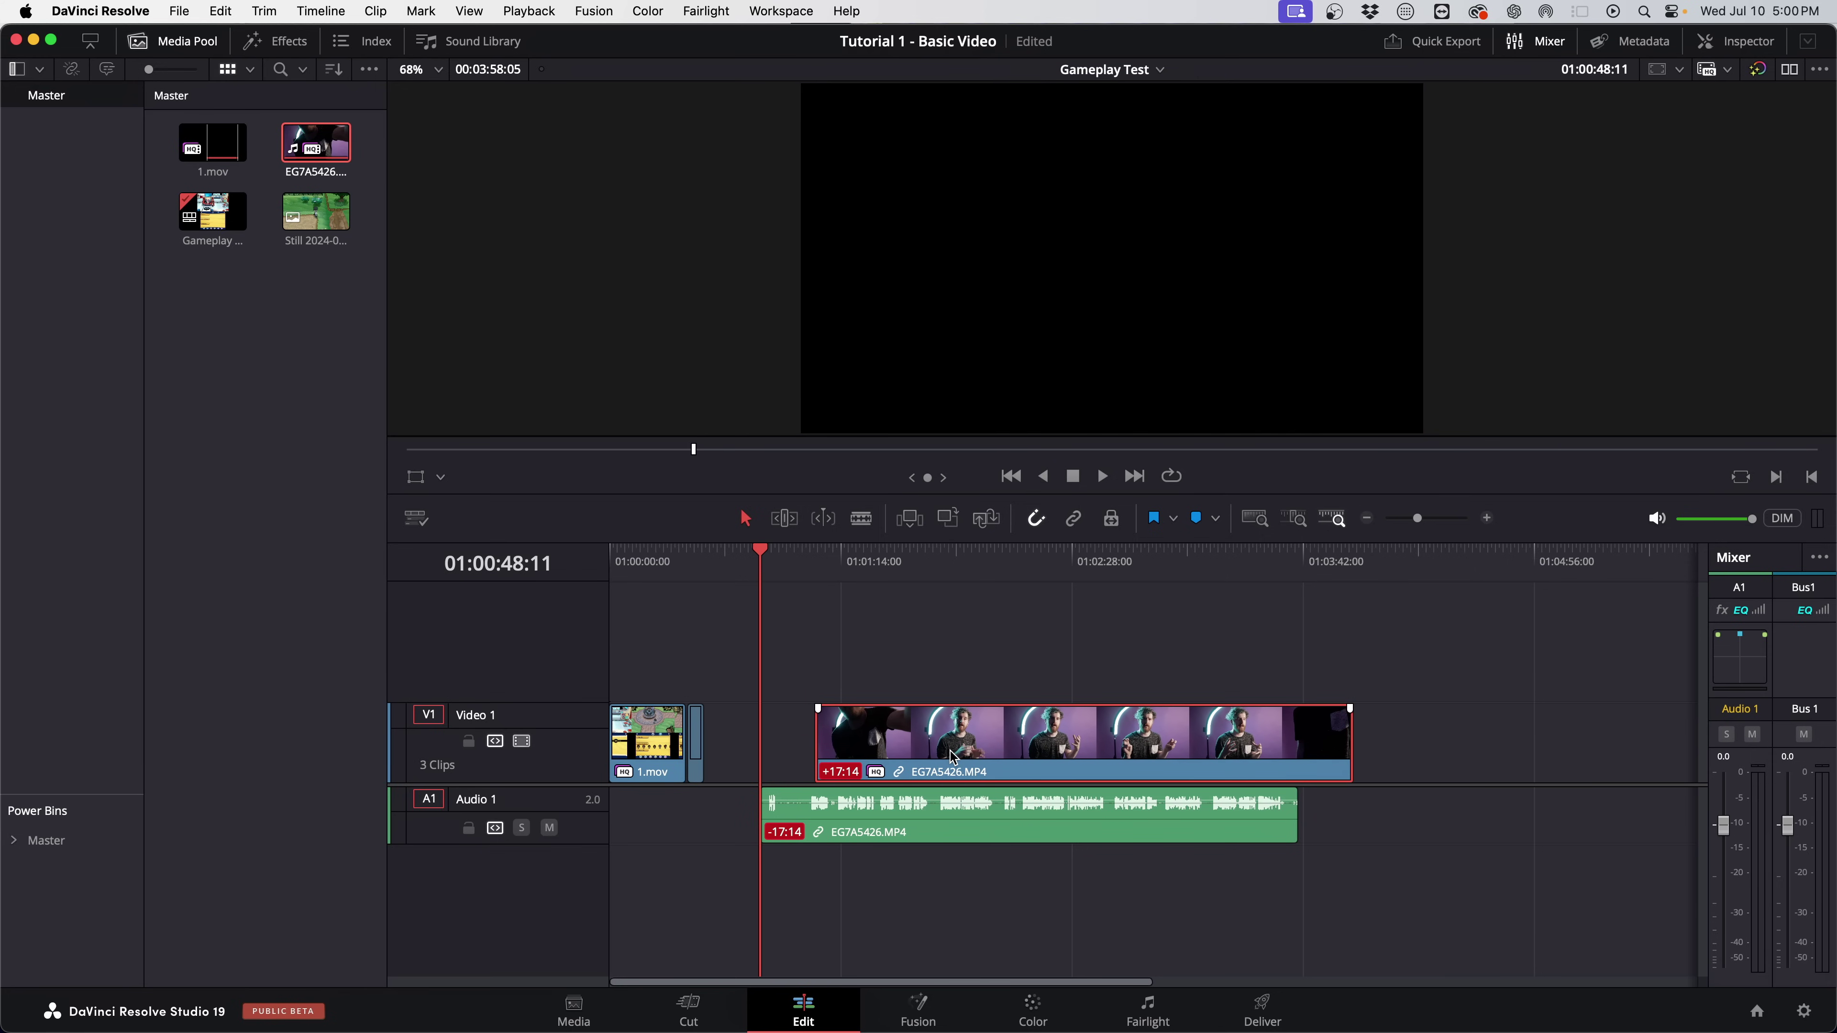
Turn linked selection back on and delete the video and audio of EG7A5426.MP4 from the timeline.
click(1074, 518)
drag(1024, 648, 937, 865)
key(Delete)
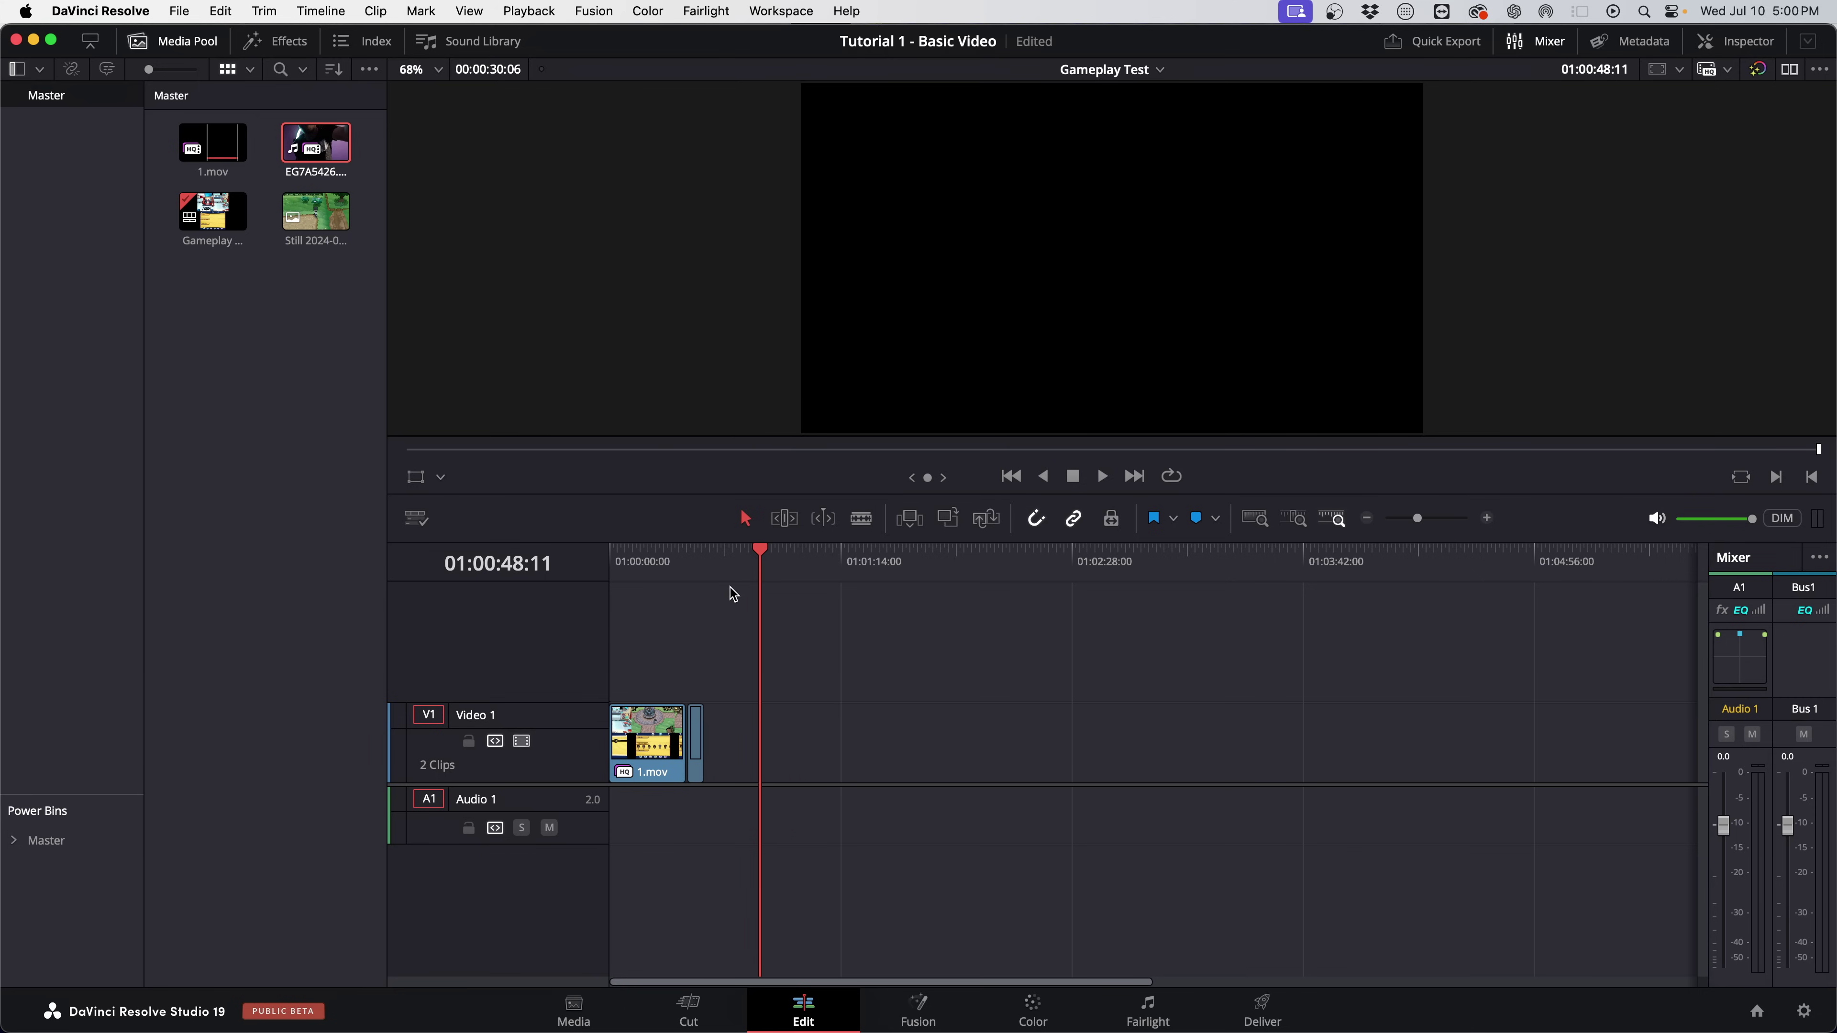
Add a timeline marker at 01:00:17:06, over 1.mov.
click(684, 564)
key(super+equal)
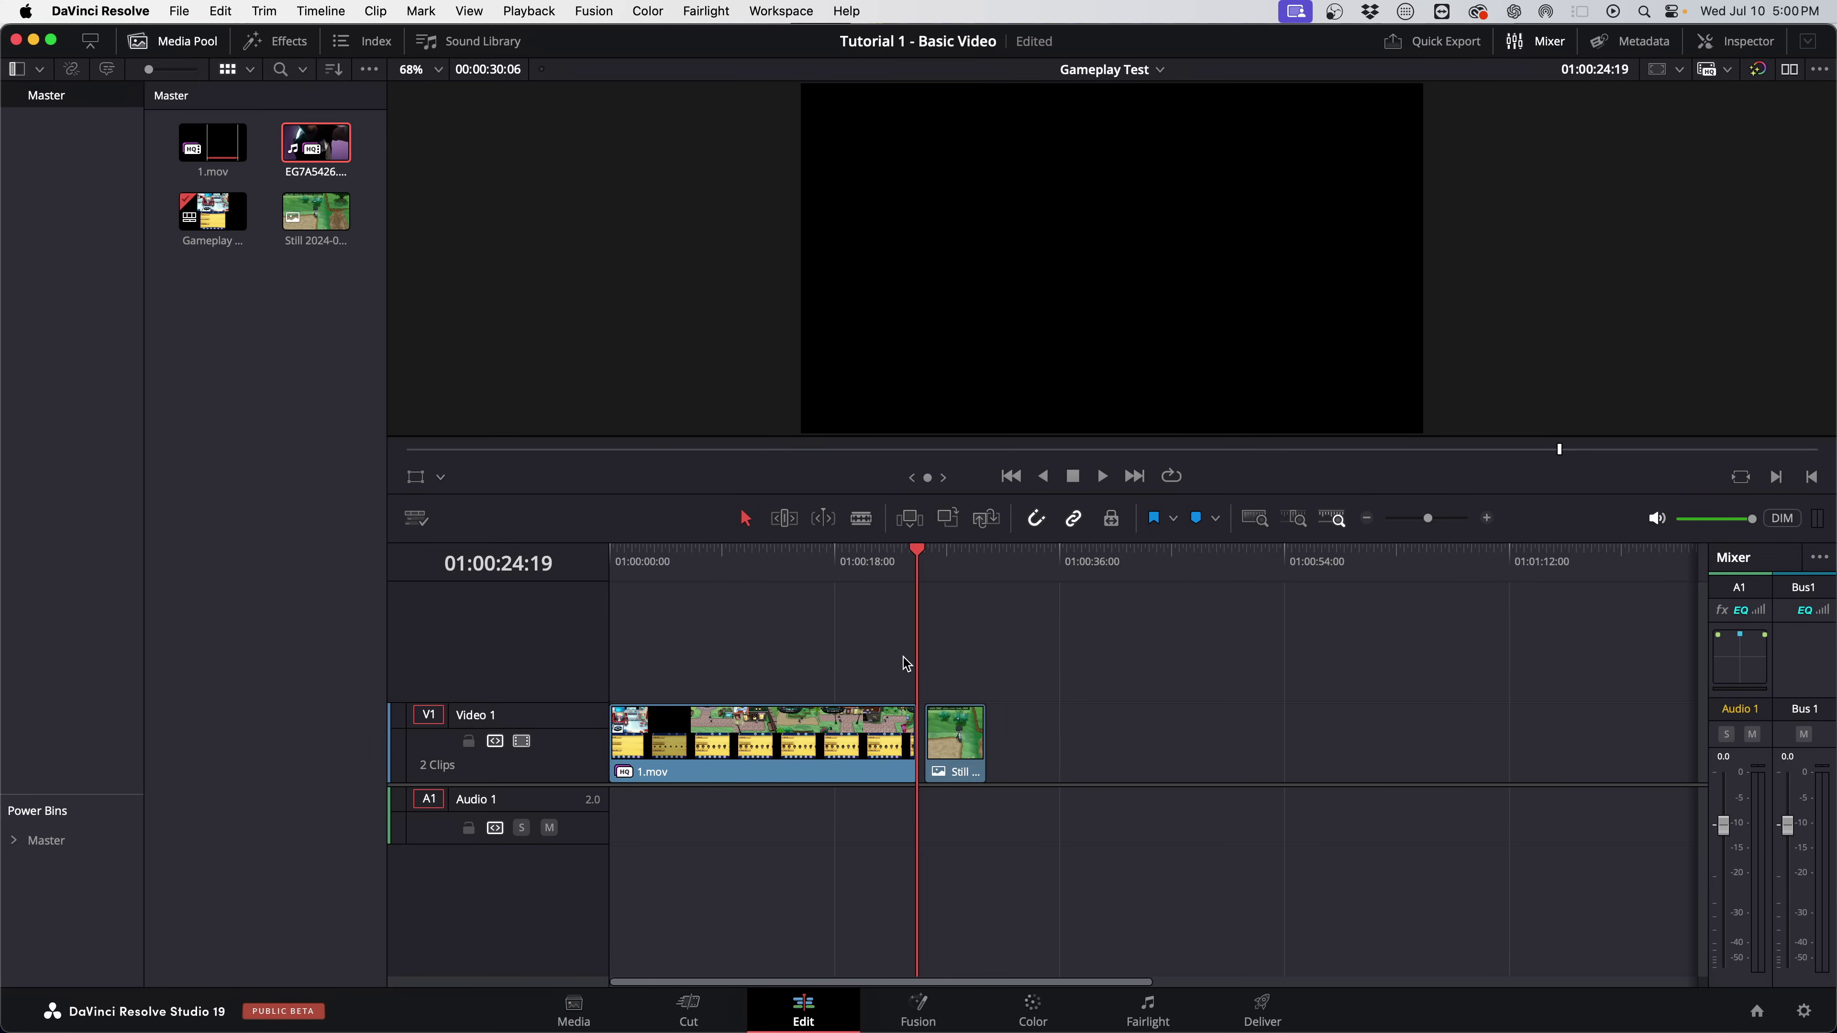
click(824, 568)
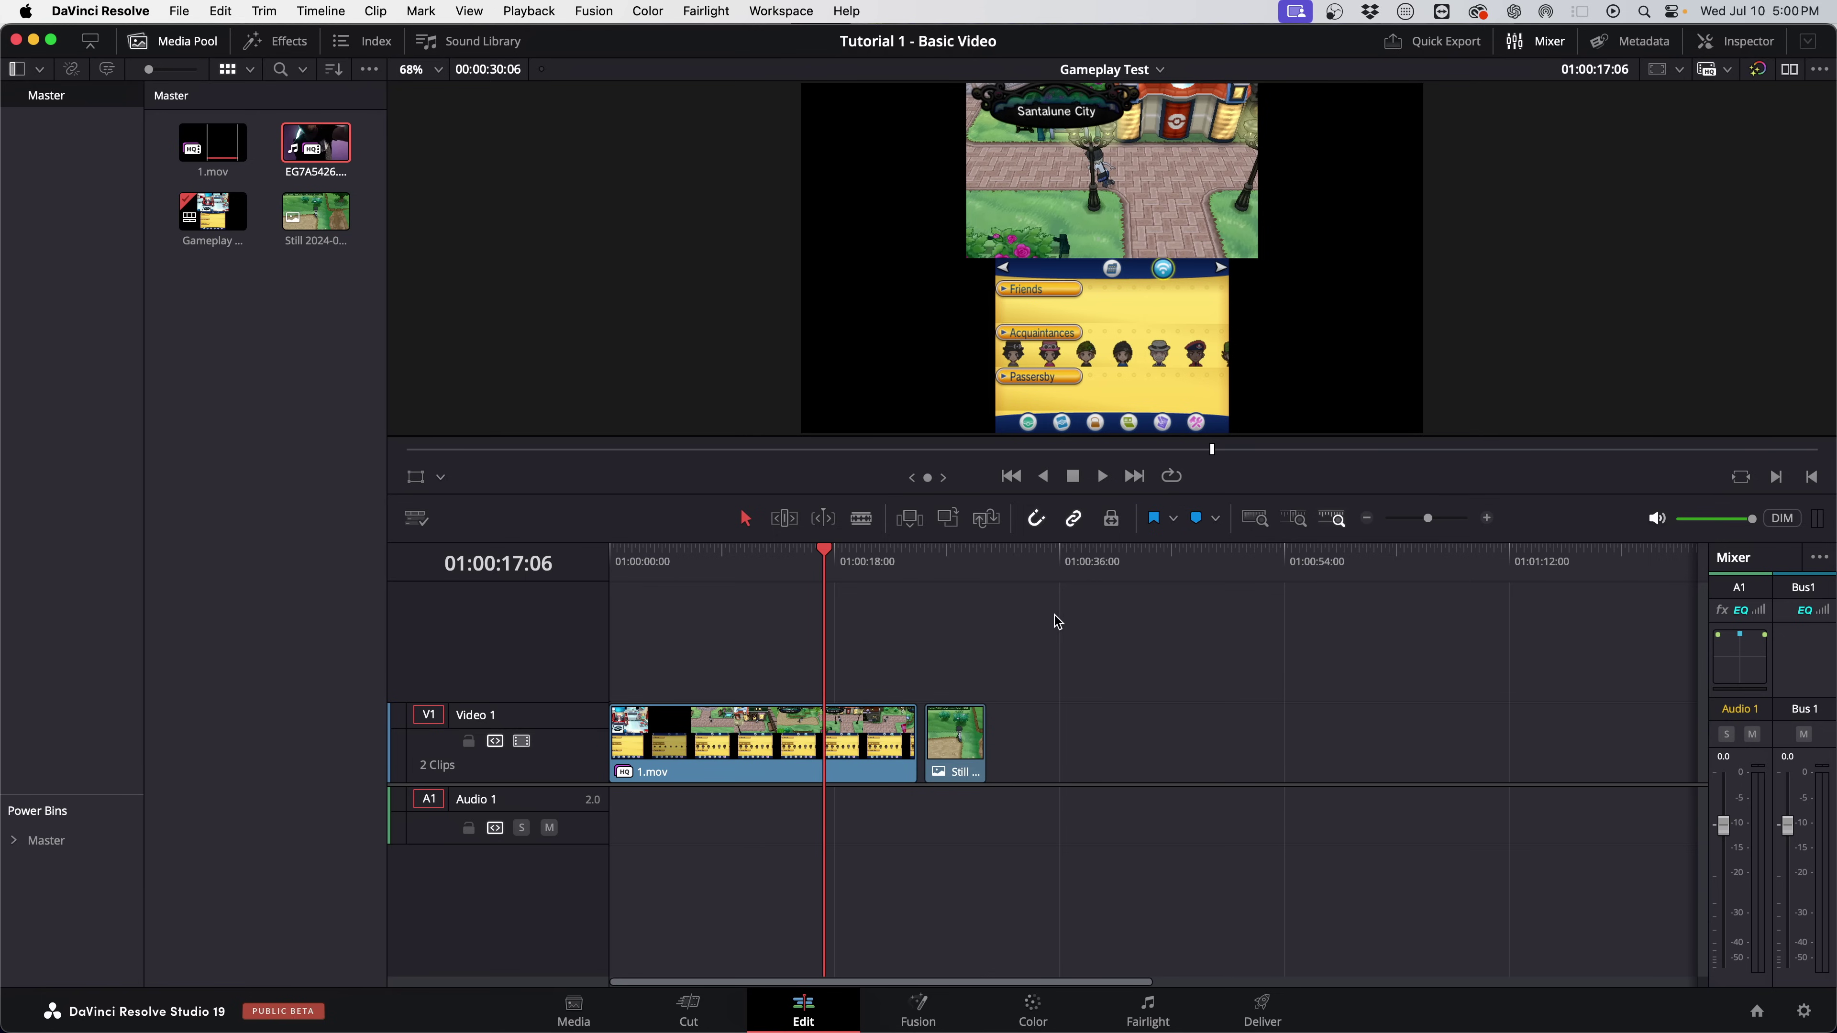
key(m)
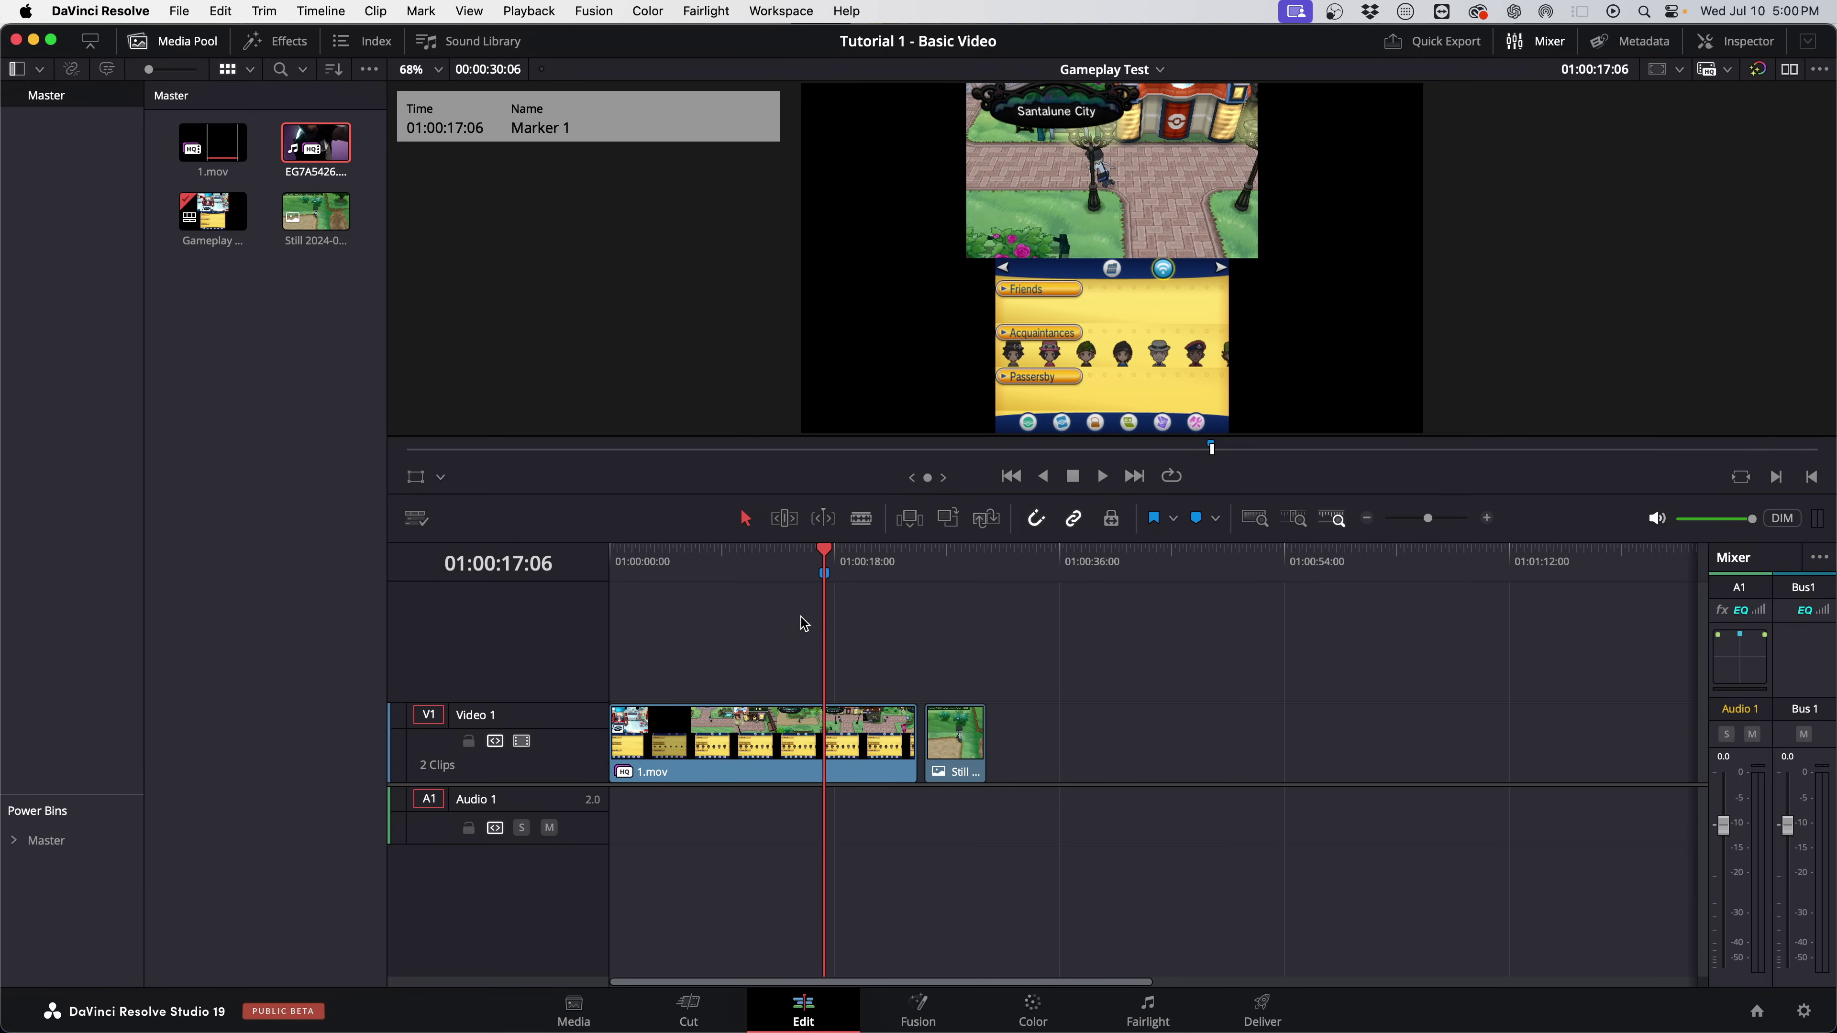
Name the timeline marker "Find Effect For This" and set its color to red.
double_click(825, 573)
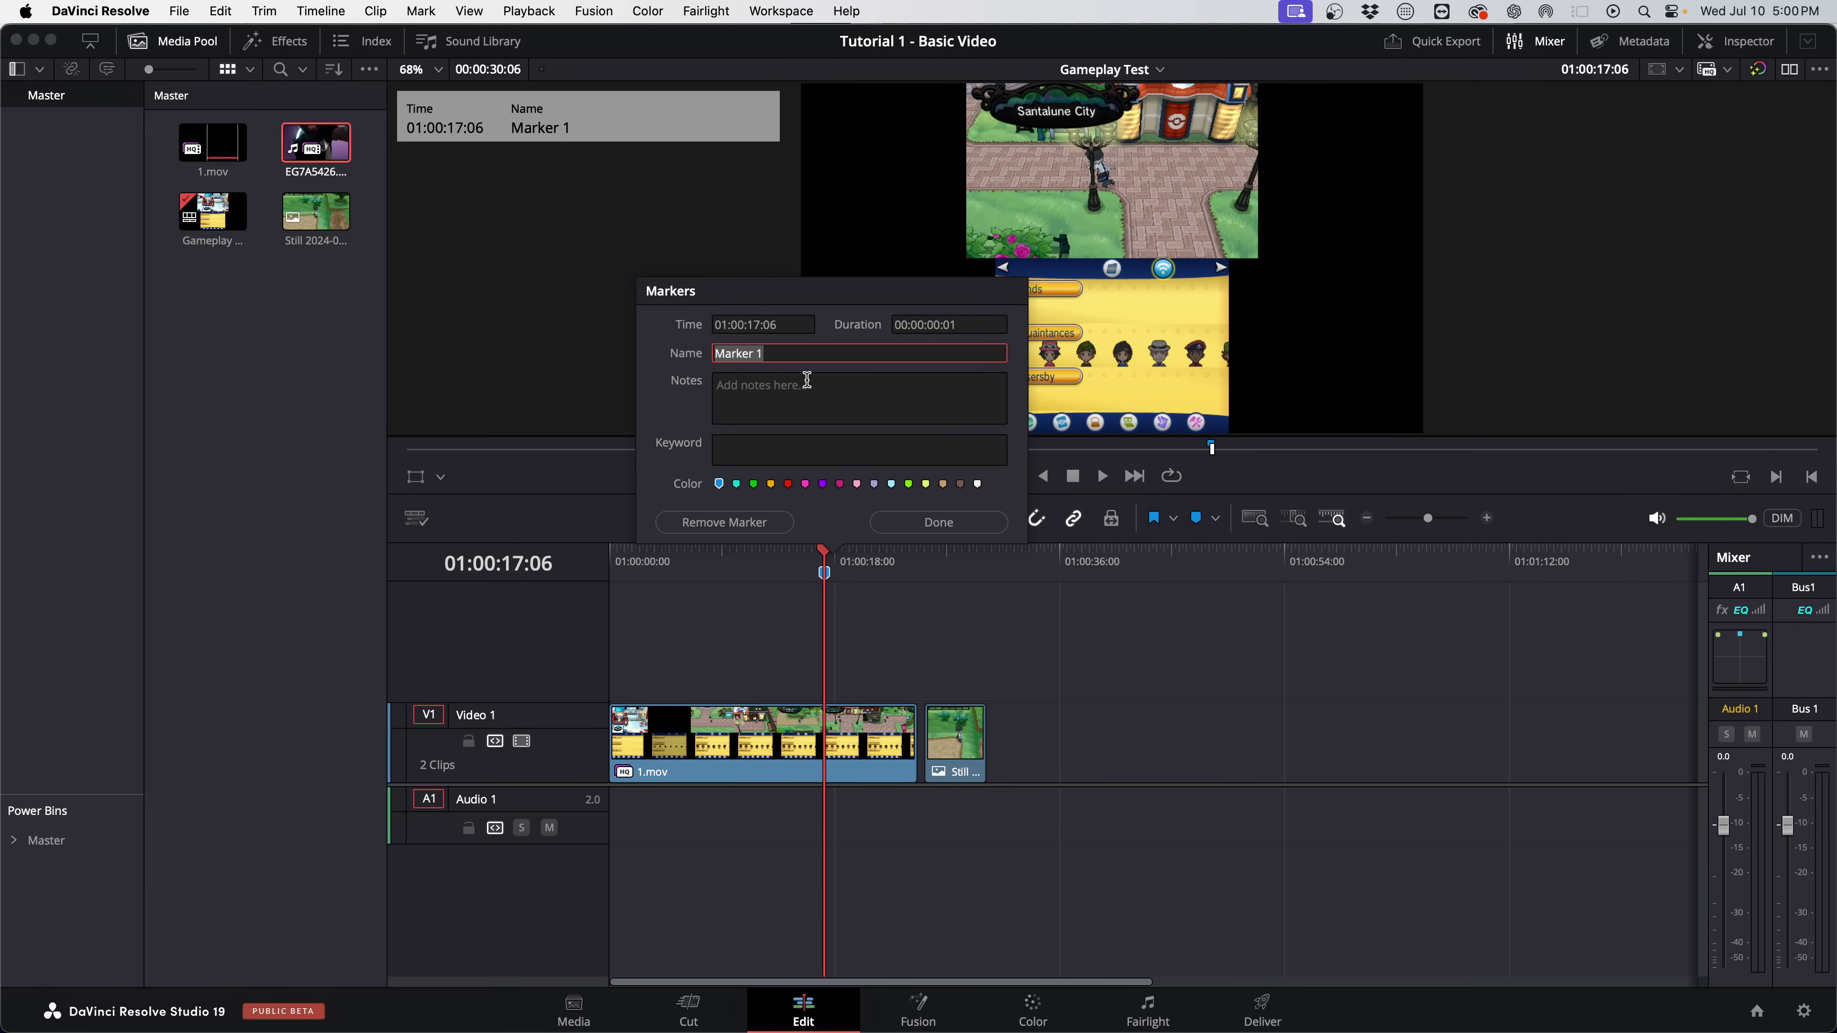
text(Find Effect For This)
click(786, 484)
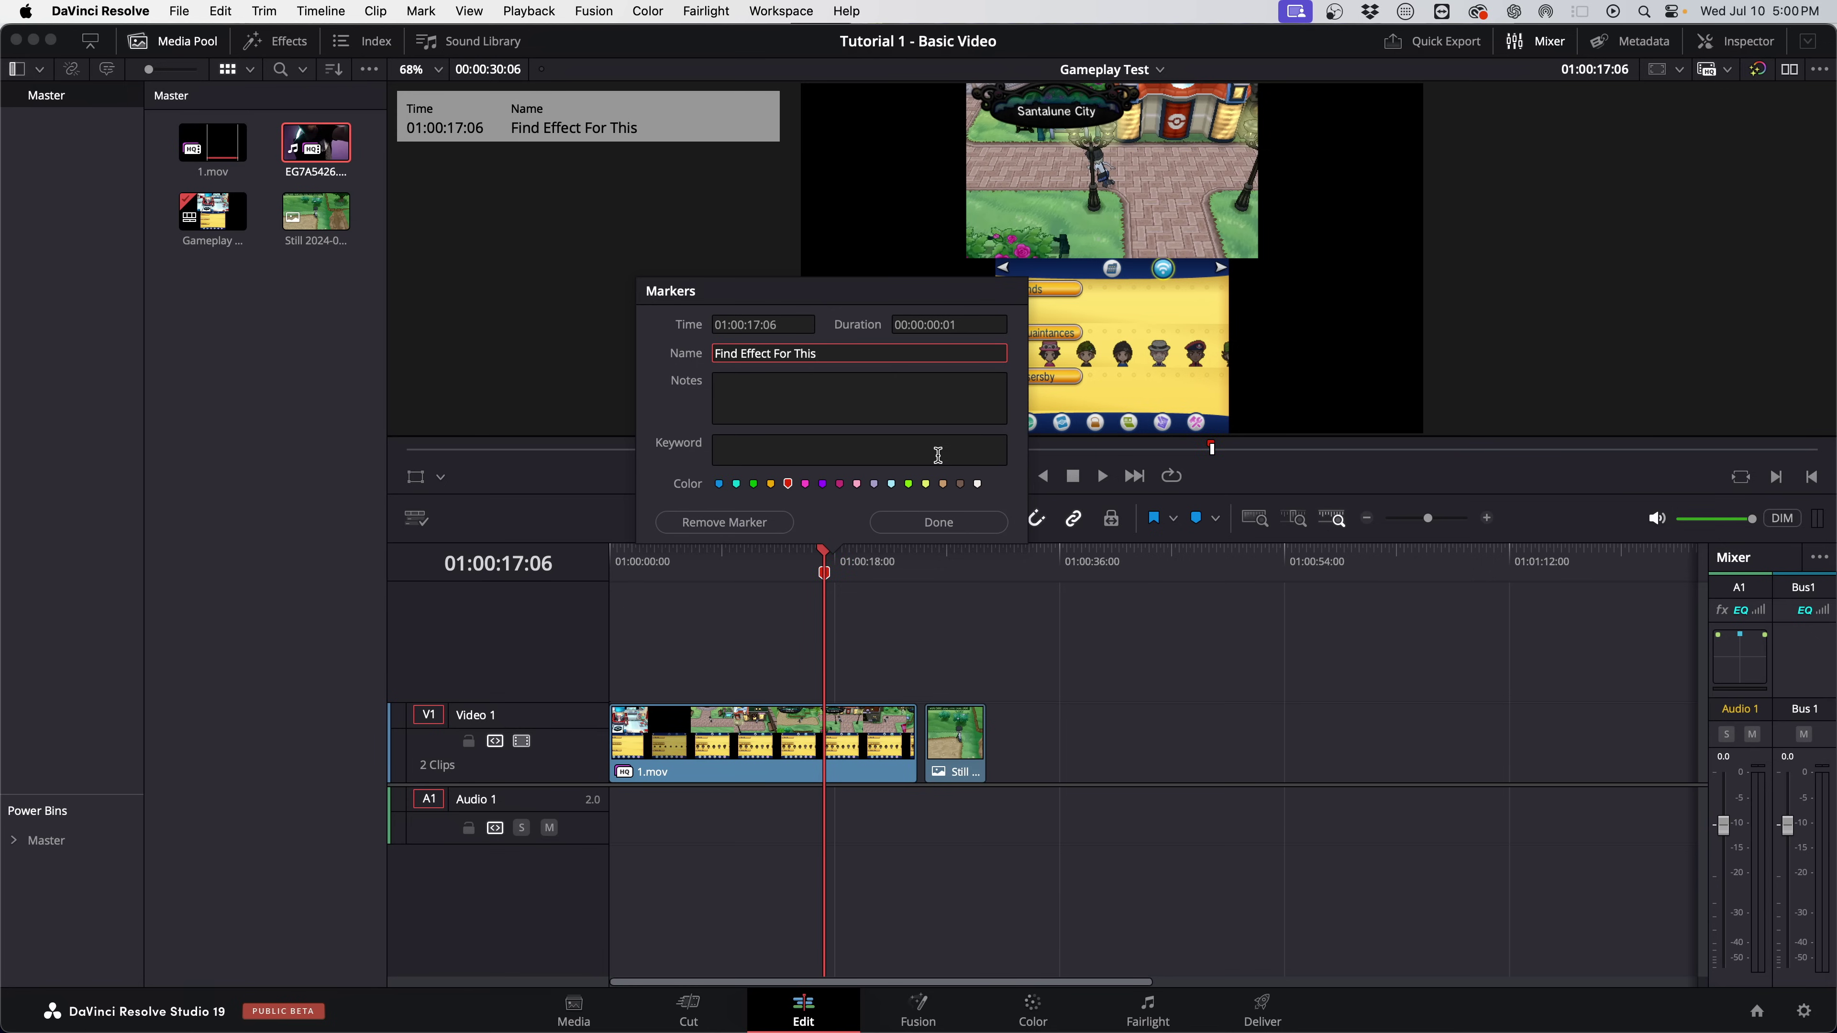
click(946, 520)
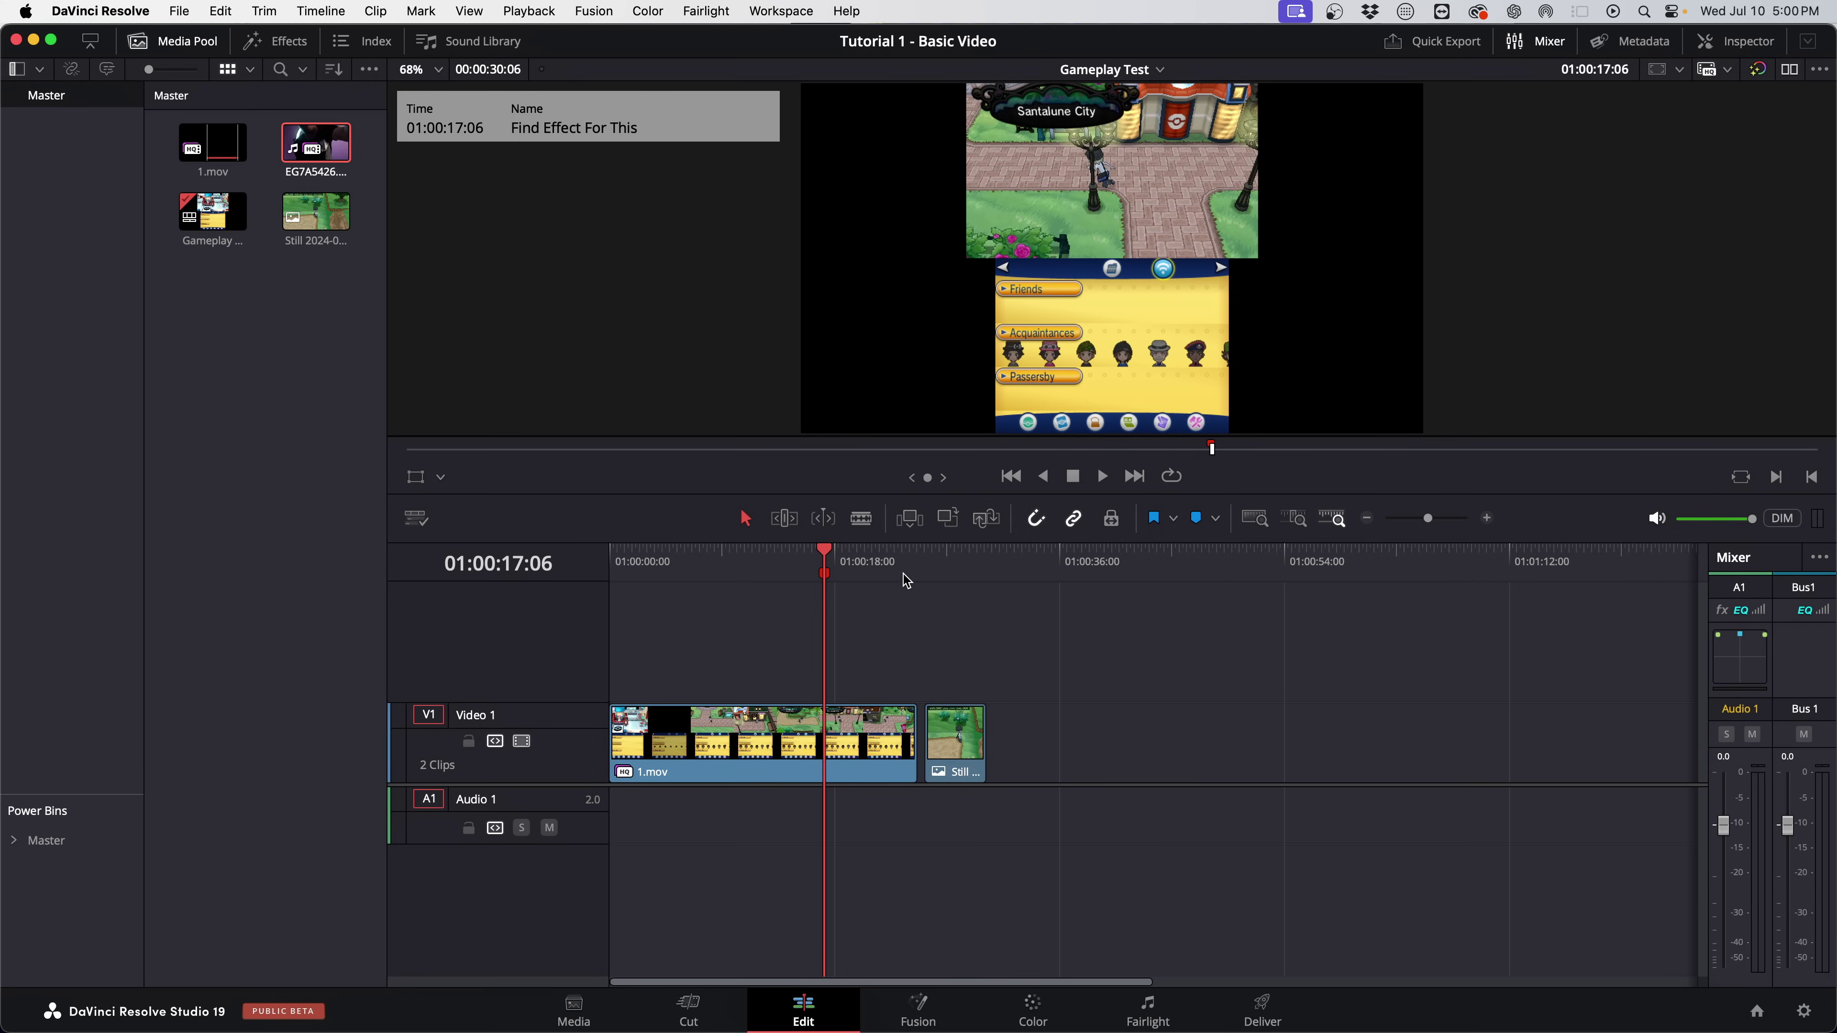
Select 1.mov, move the playhead to 01:00:11:14 and show the source viewer beside the timeline viewer.
click(959, 570)
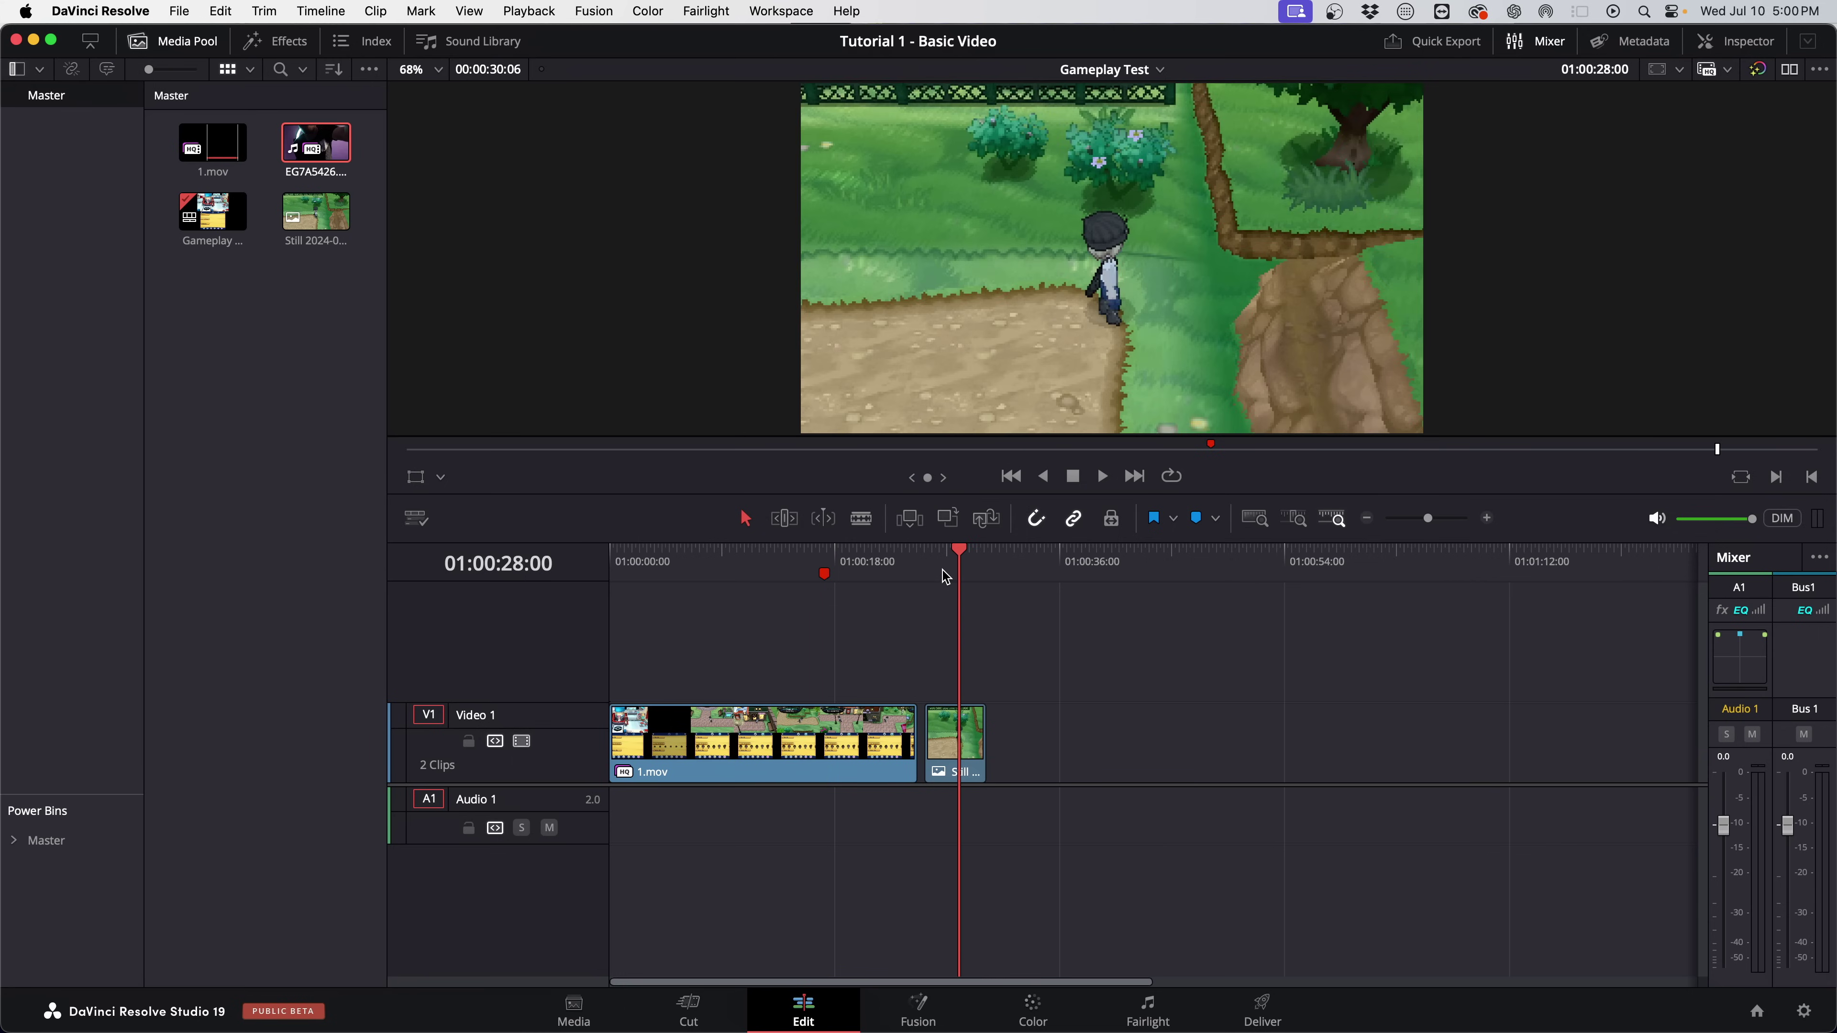
click(729, 567)
click(795, 711)
drag(727, 562, 753, 564)
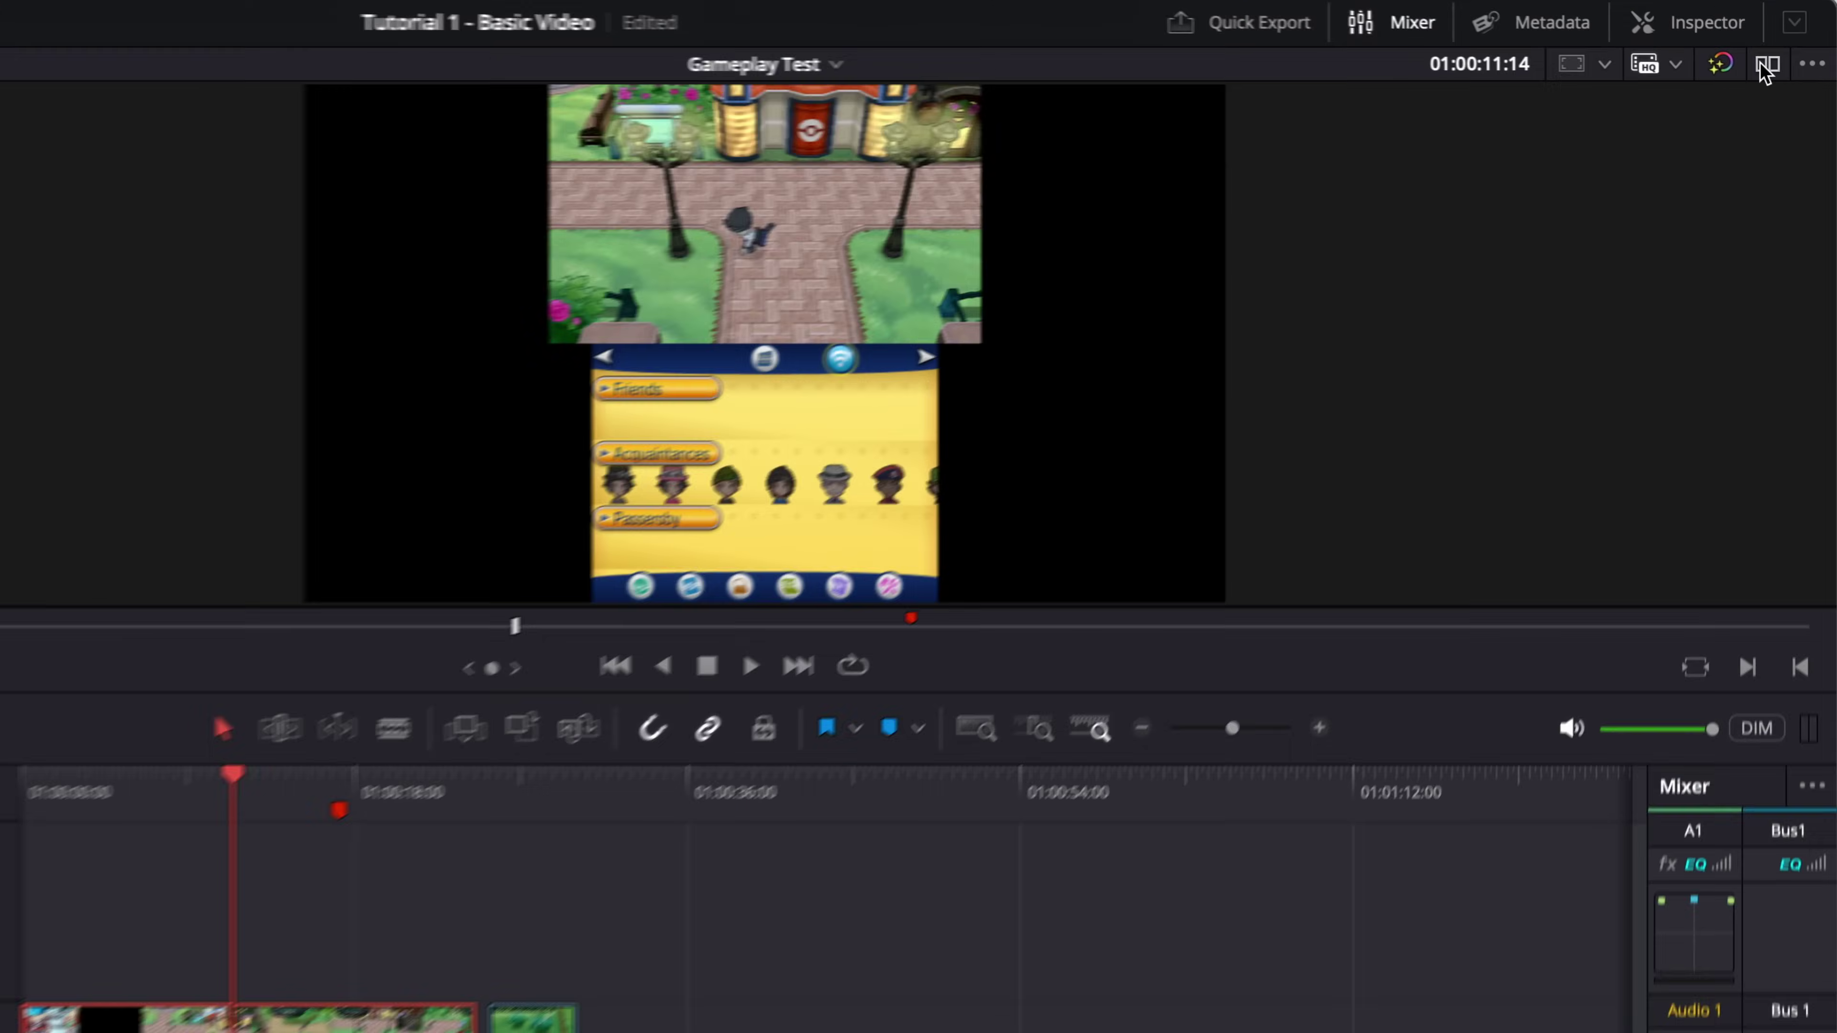
click(1765, 67)
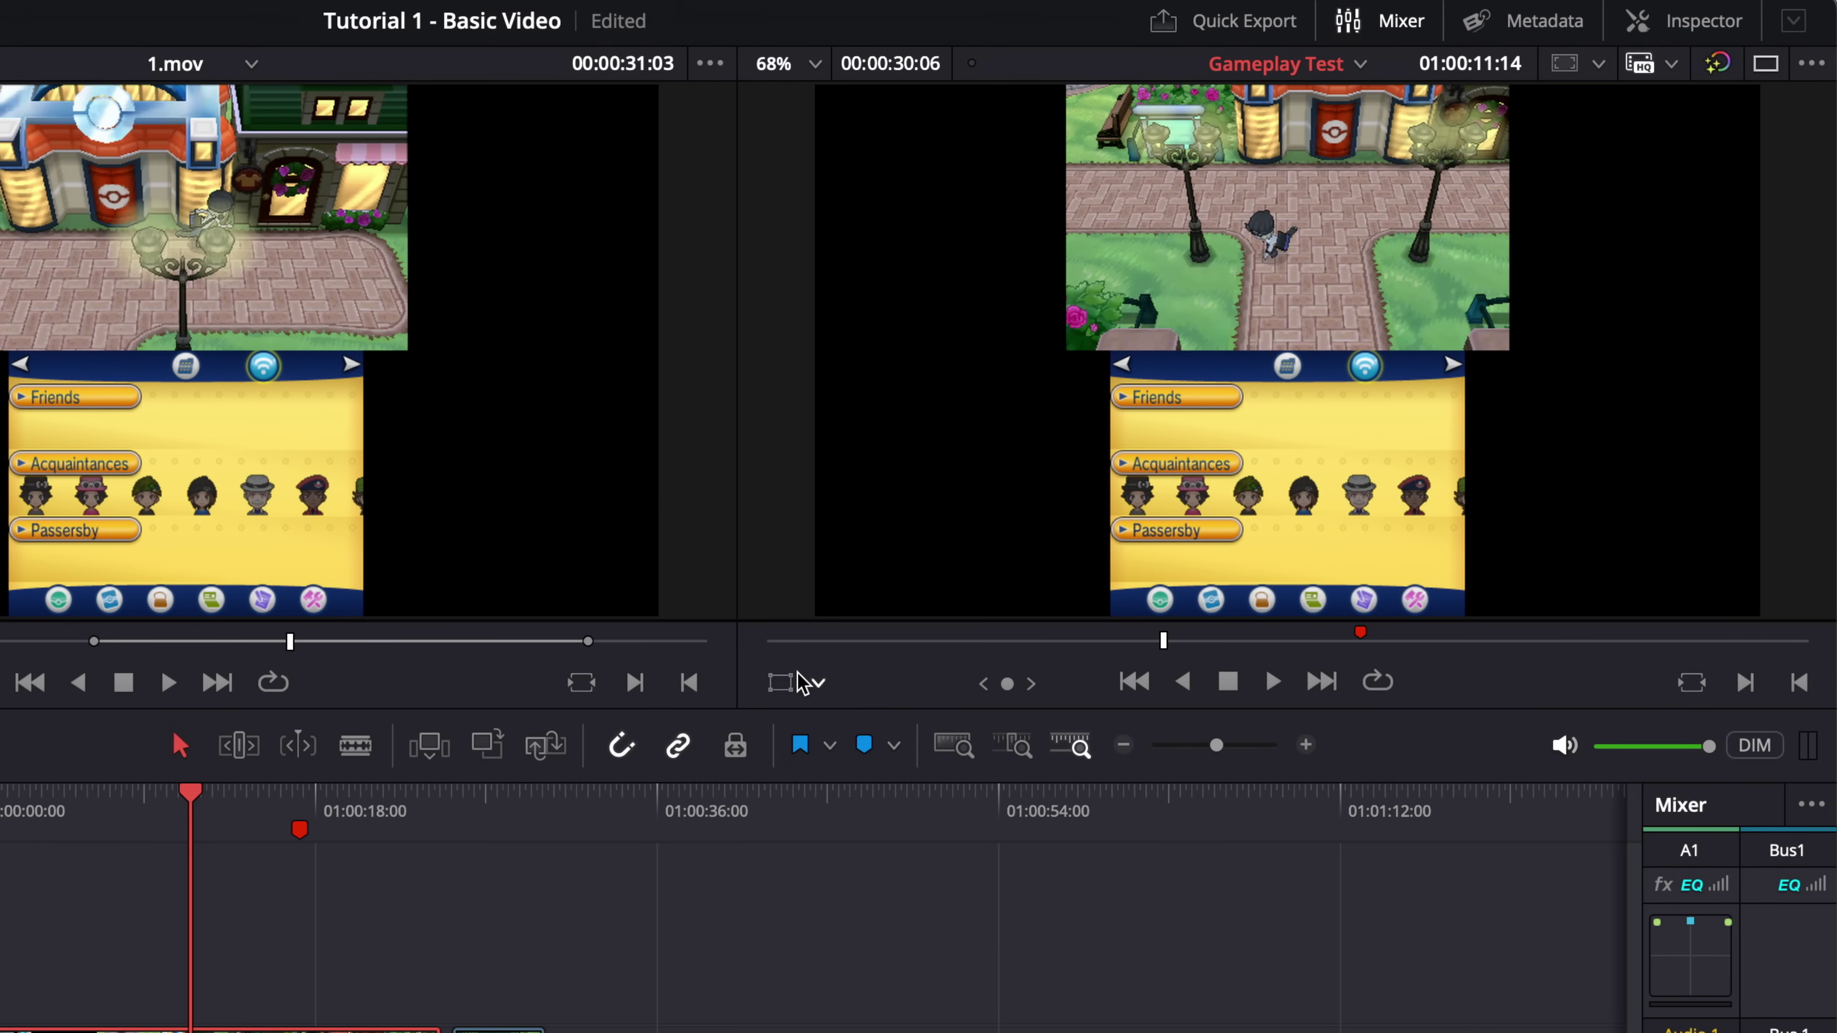
Enable the Transform overlay for 1.mov in the timeline viewer and return to the single-viewer layout.
click(814, 682)
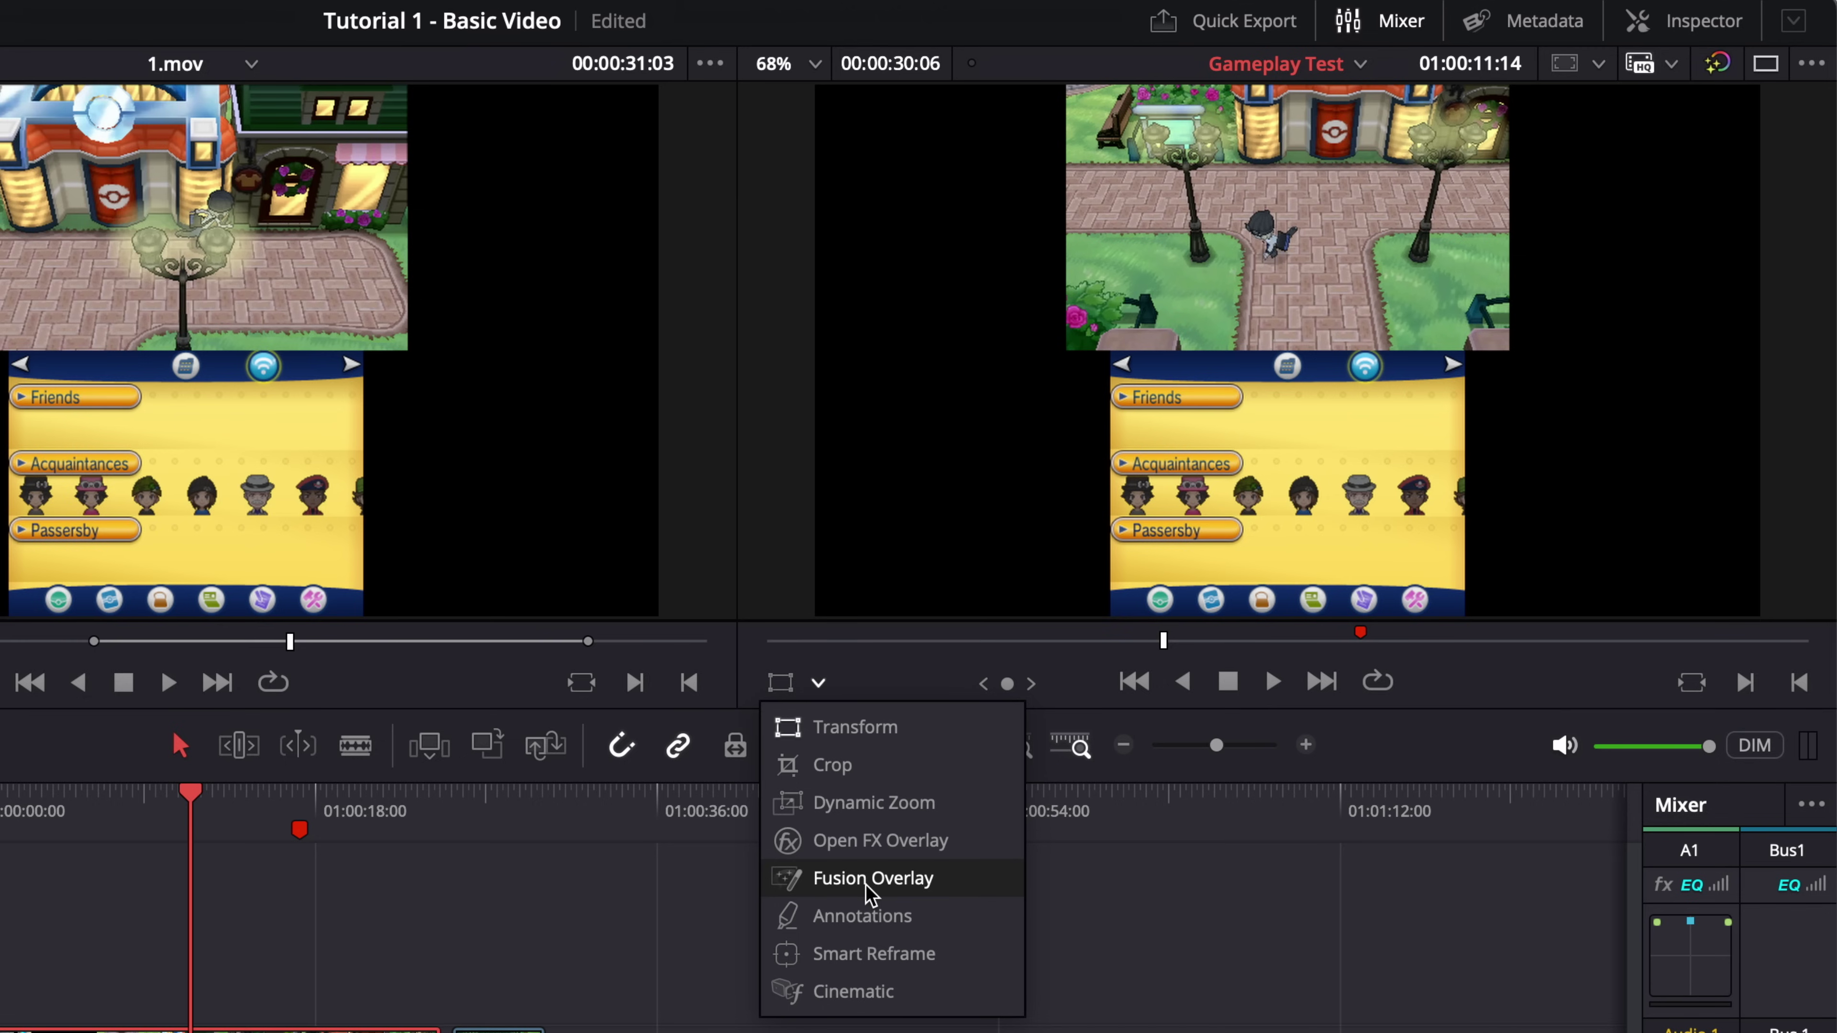
click(820, 737)
click(1764, 65)
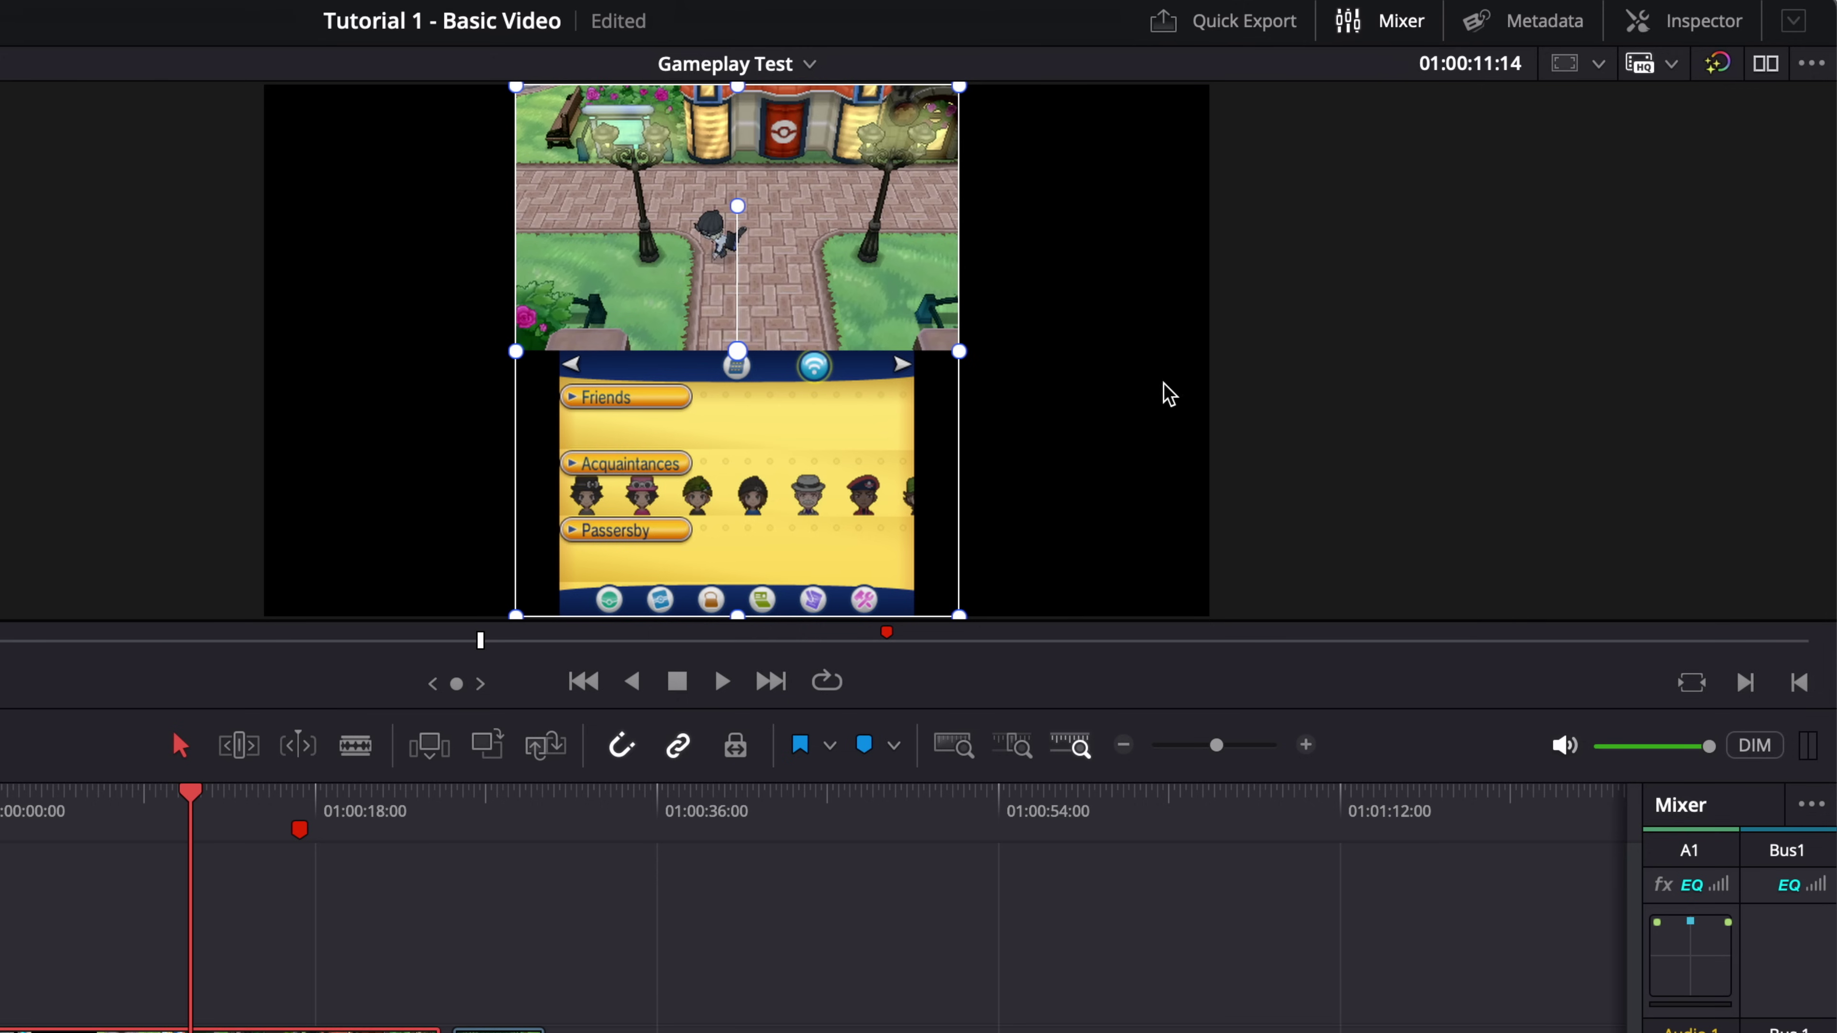
Narrow 1.mov to a horizontal zoom of 0.921 with the on-screen transform handles and undo the extra resizes.
mouse_move(960, 351)
mouse_down()
mouse_move(1121, 356)
mouse_move(941, 353)
mouse_up()
drag(944, 617, 983, 621)
mouse_move(938, 353)
mouse_down()
mouse_move(955, 357)
mouse_move(927, 362)
mouse_up()
key(super+z)
key(super+z)
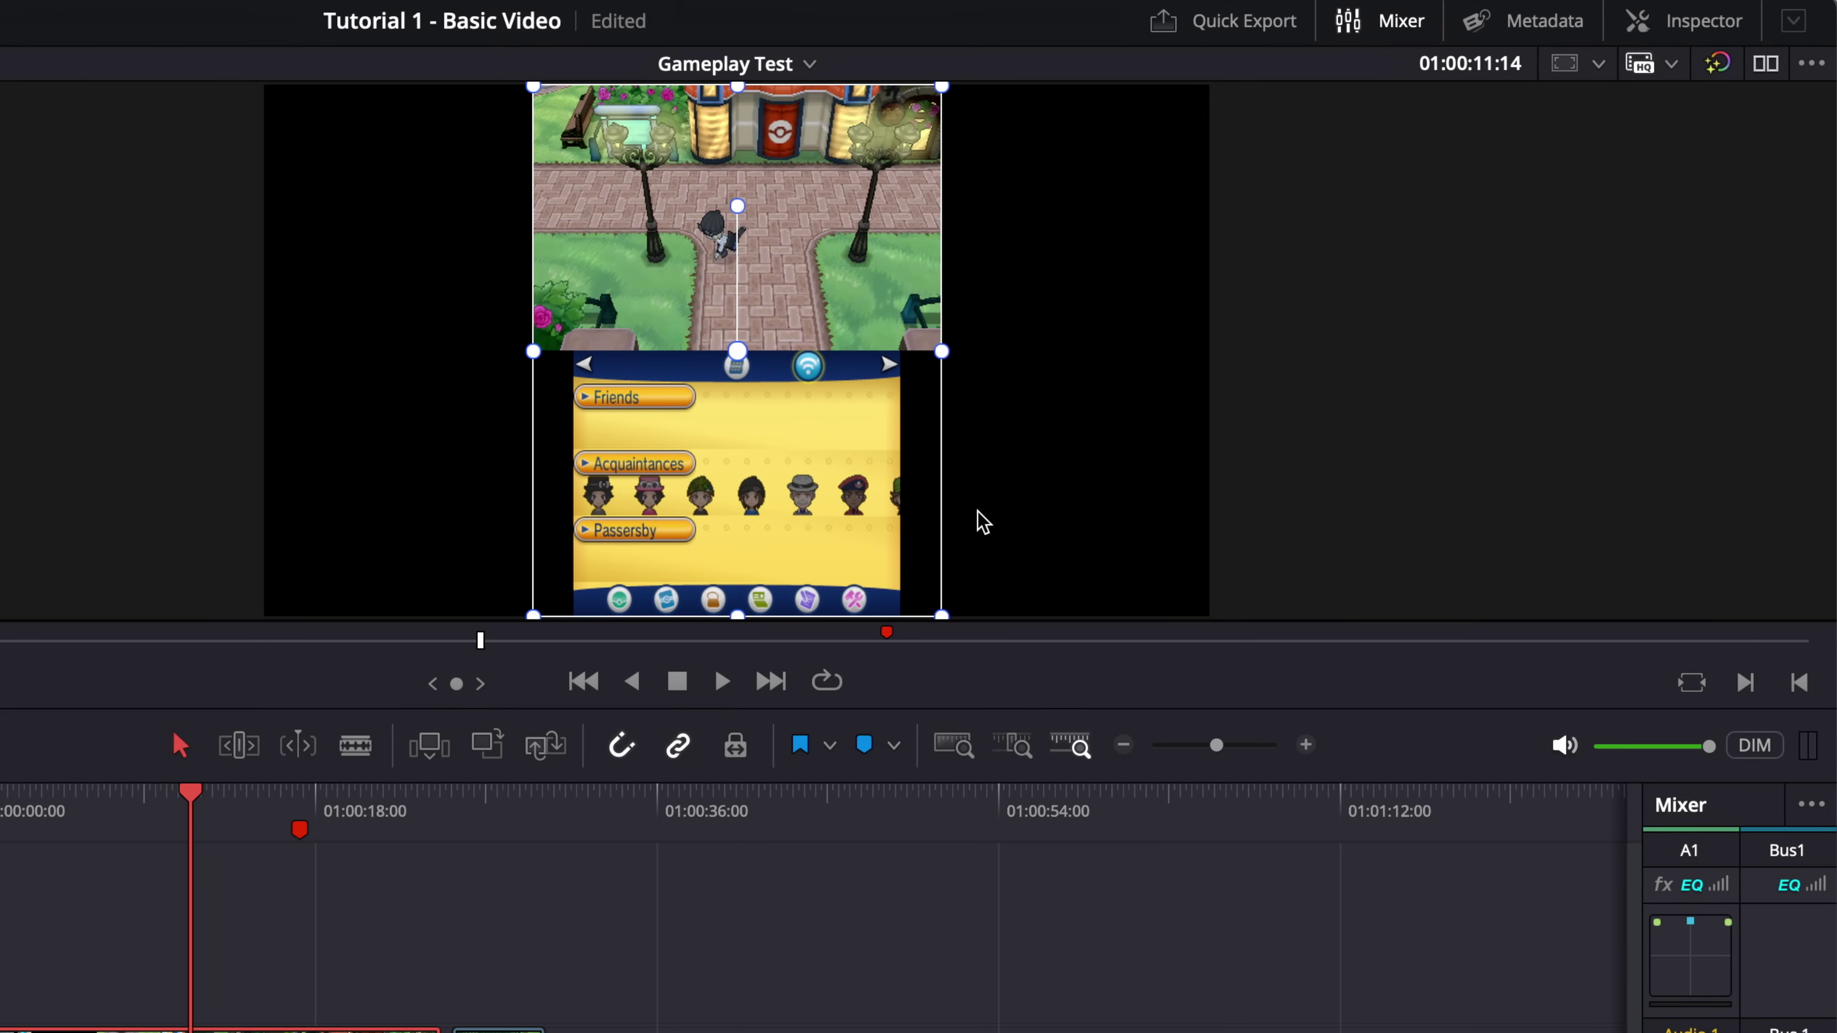
Try enlarging 1.mov beyond the frame from its corner transform handle and undo the scaling.
drag(943, 619, 1359, 1032)
key(super+z)
key(super+z)
key(super+z)
key(super+z)
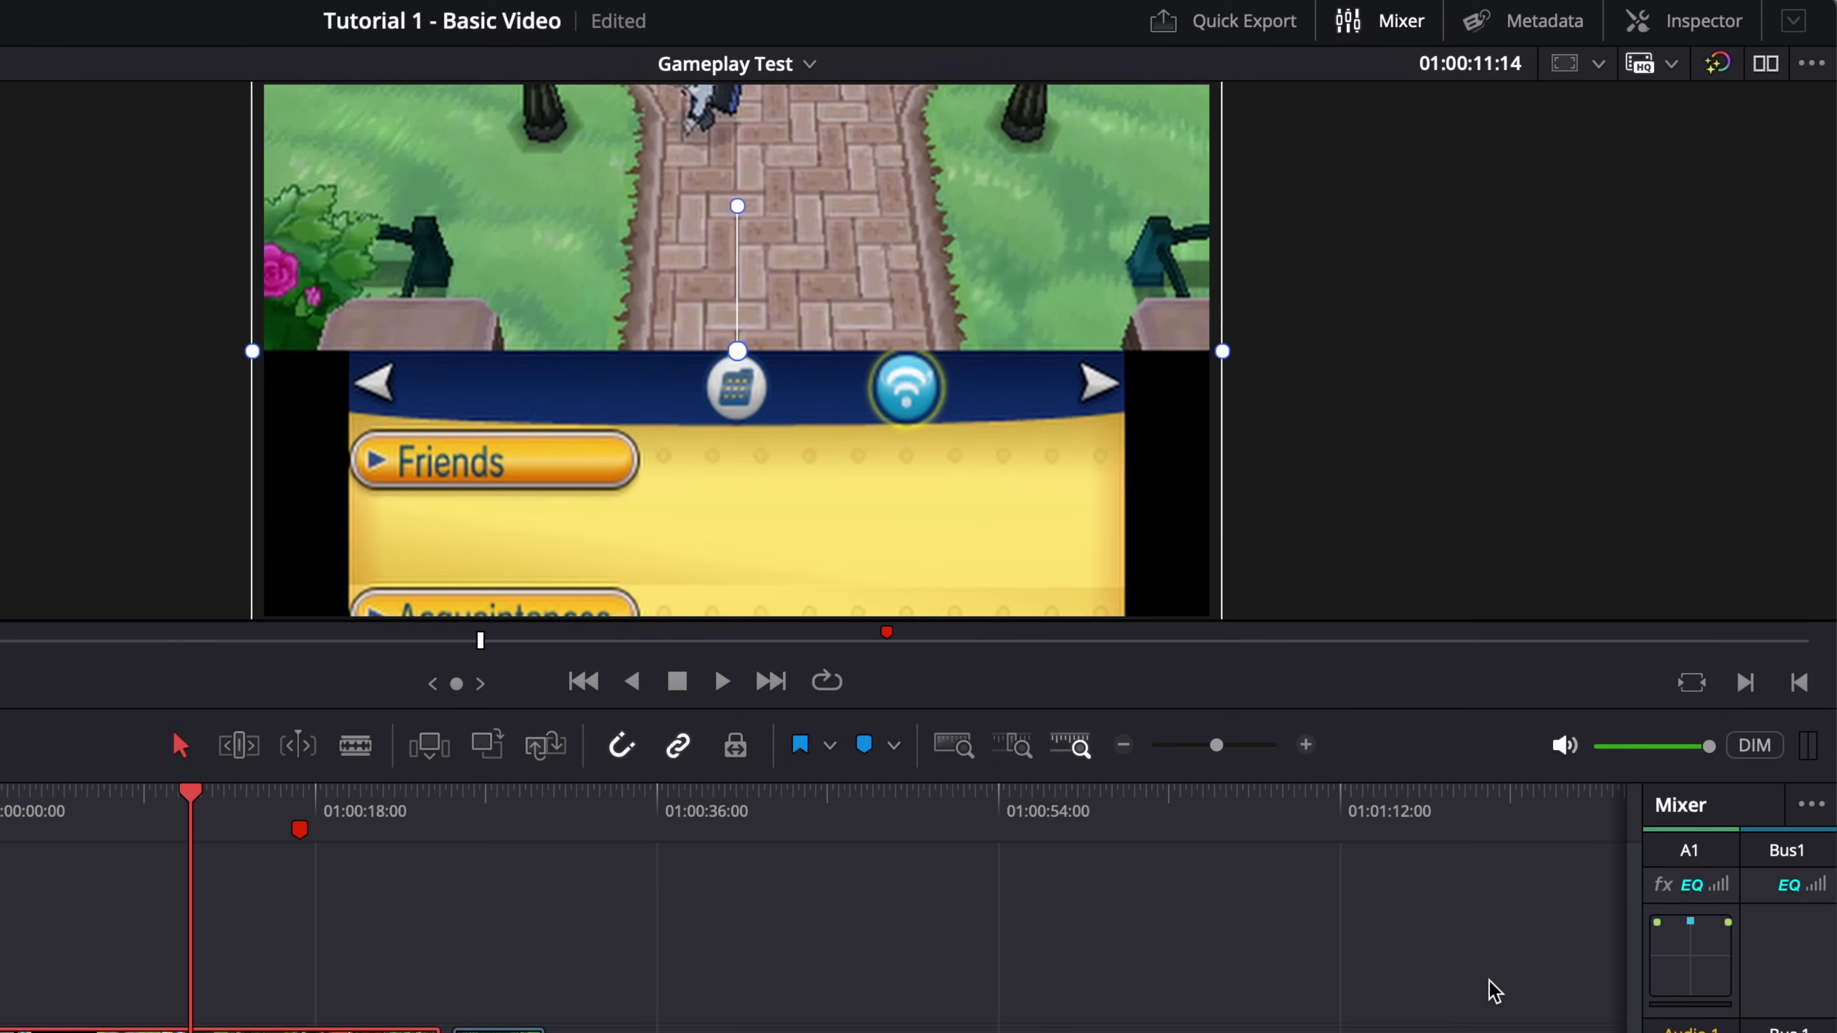
Save the project and set 1.mov's zoom to X 2.131, Y 2.210 and its Y position to -631 in the Inspector.
key(super+s)
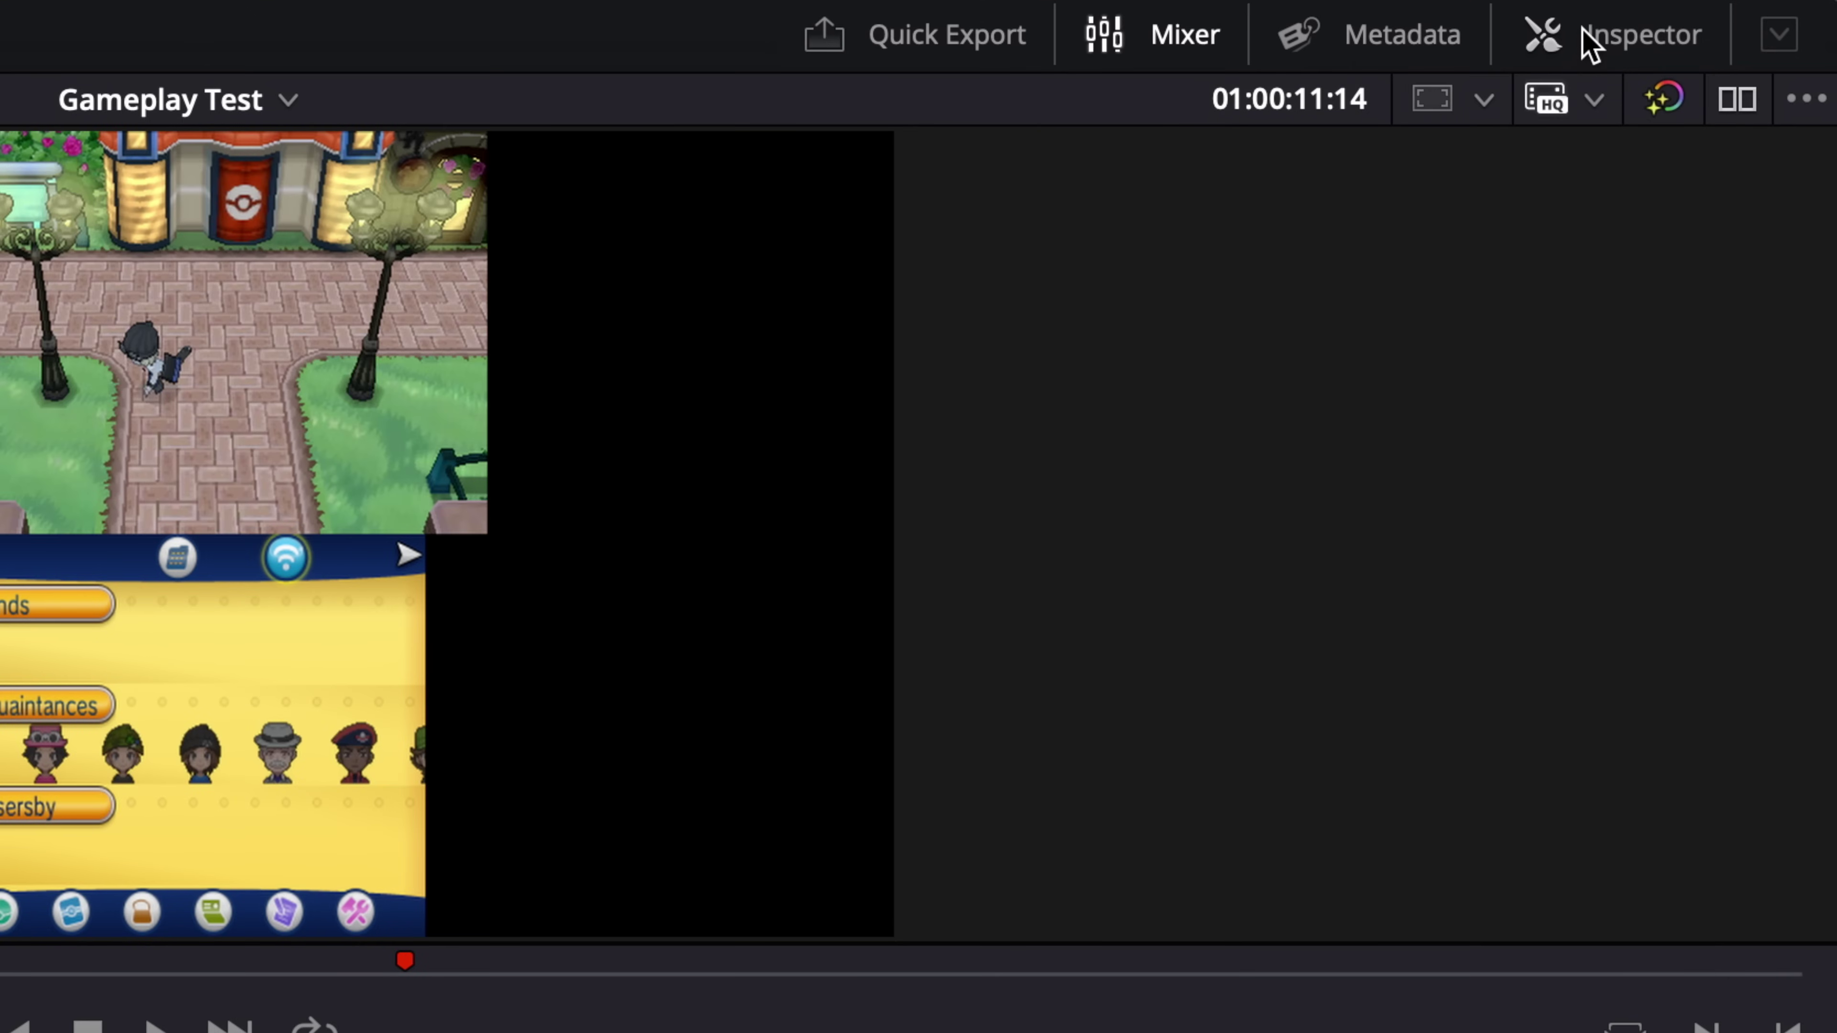
click(1588, 45)
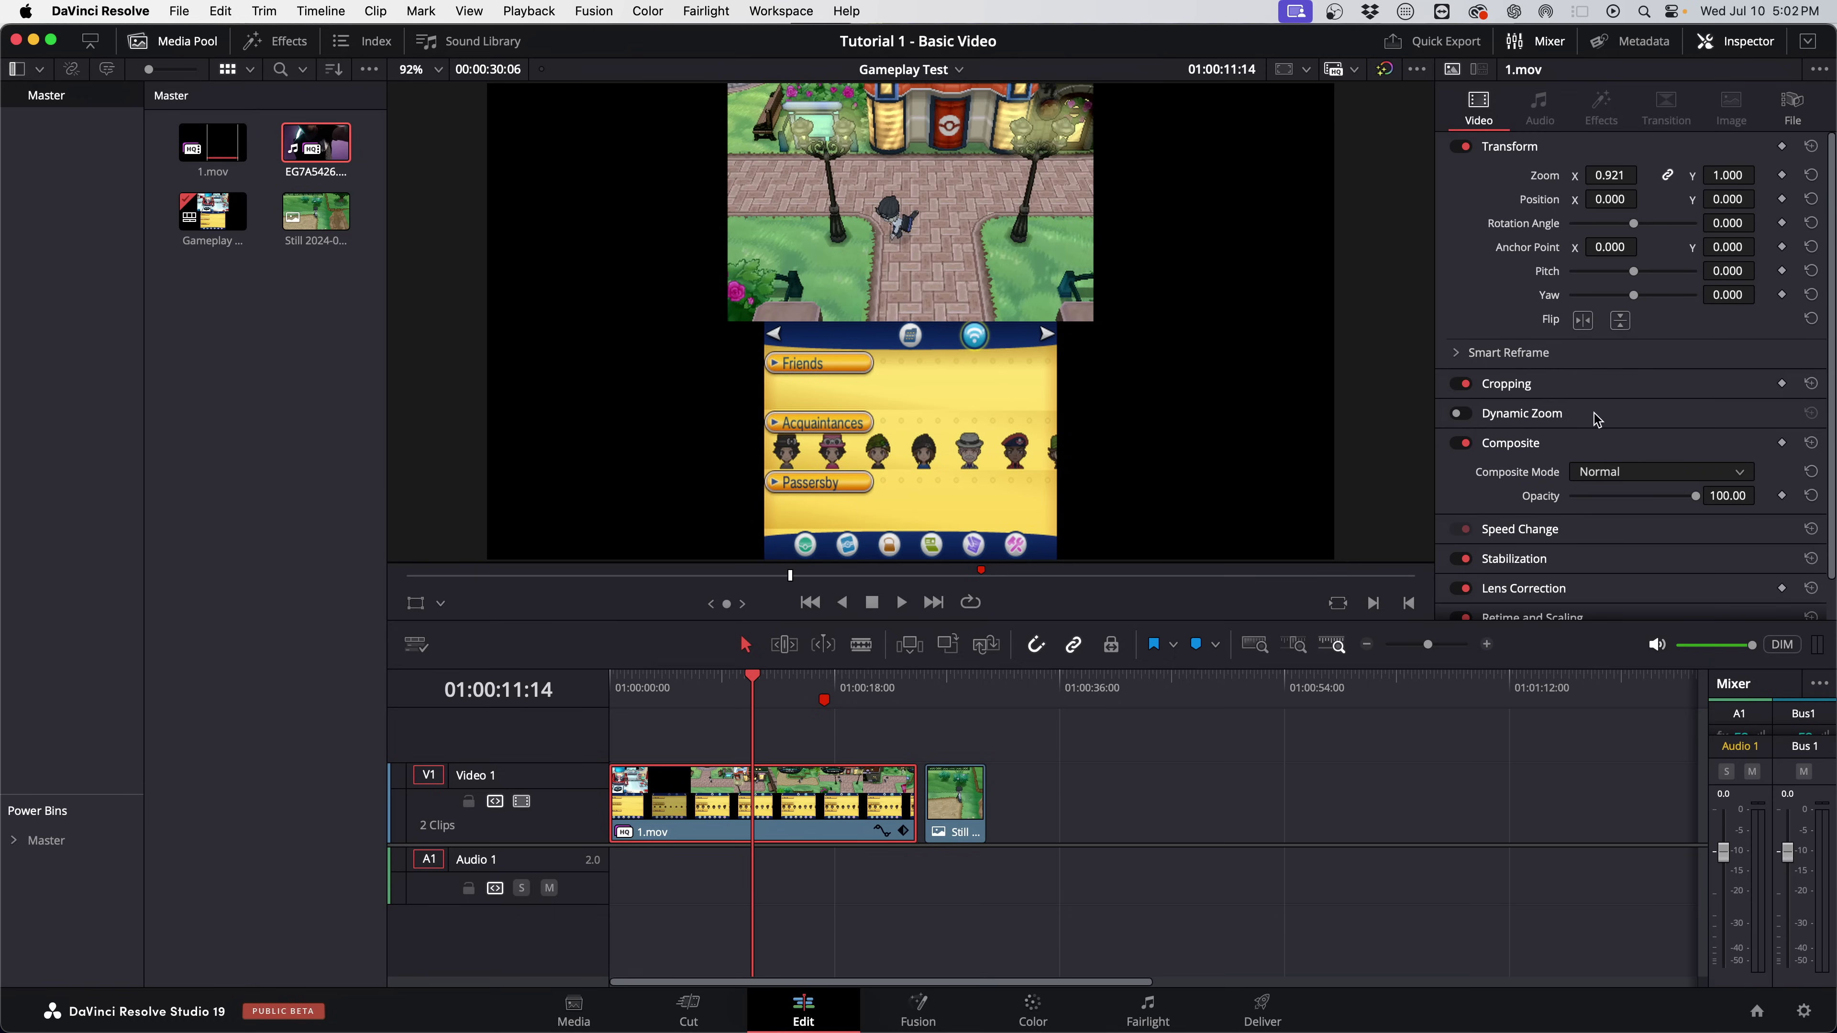
scroll(1524, 539, down, 2)
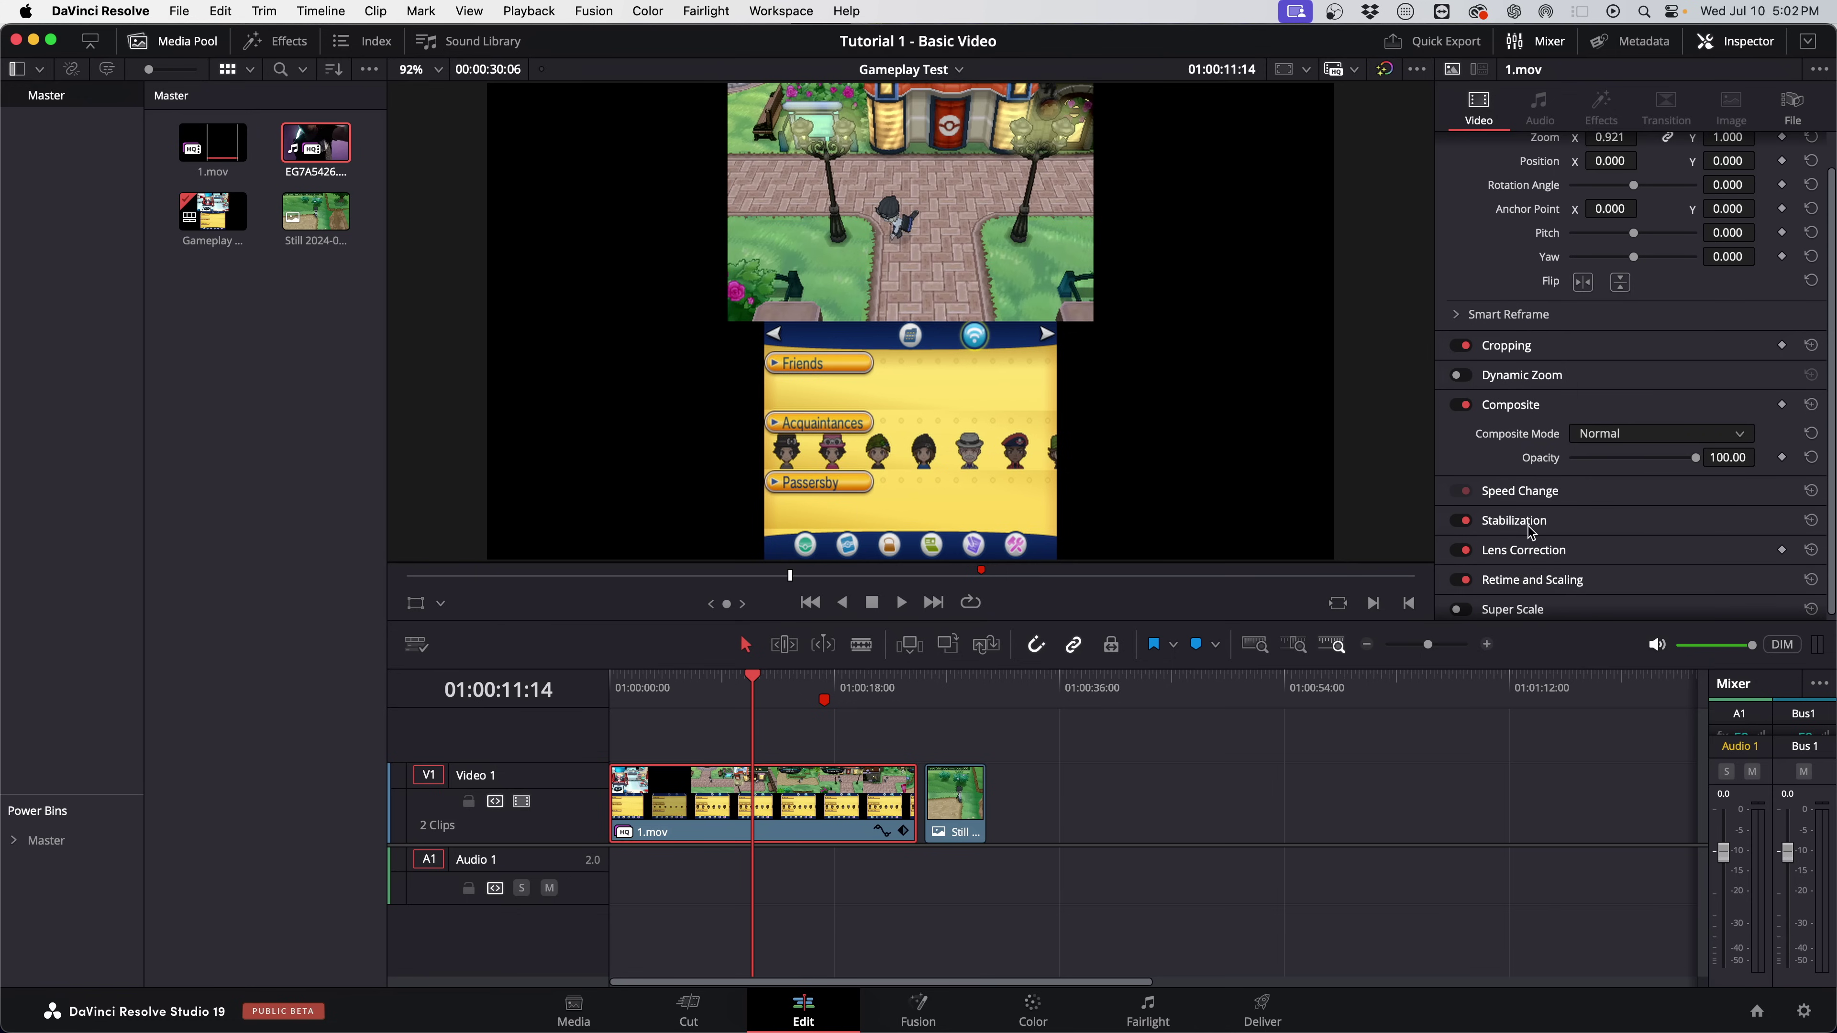
click(1539, 578)
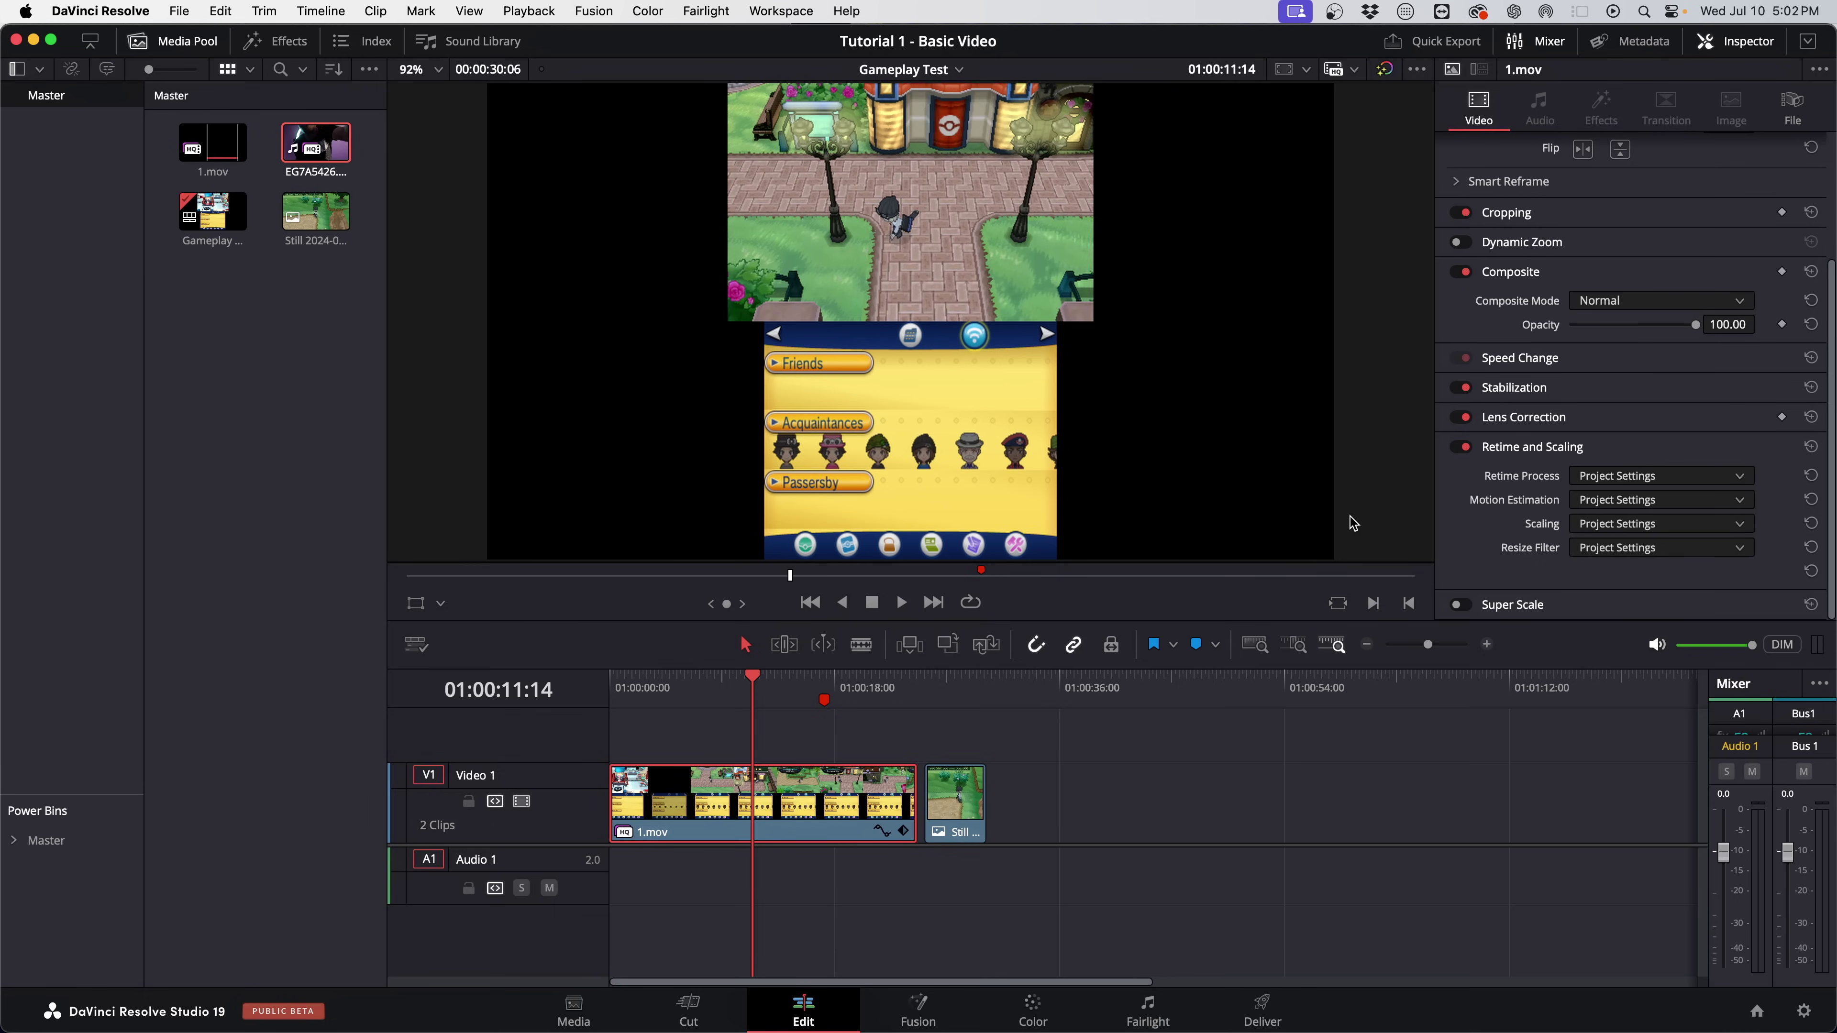
scroll(1636, 247, up, 4)
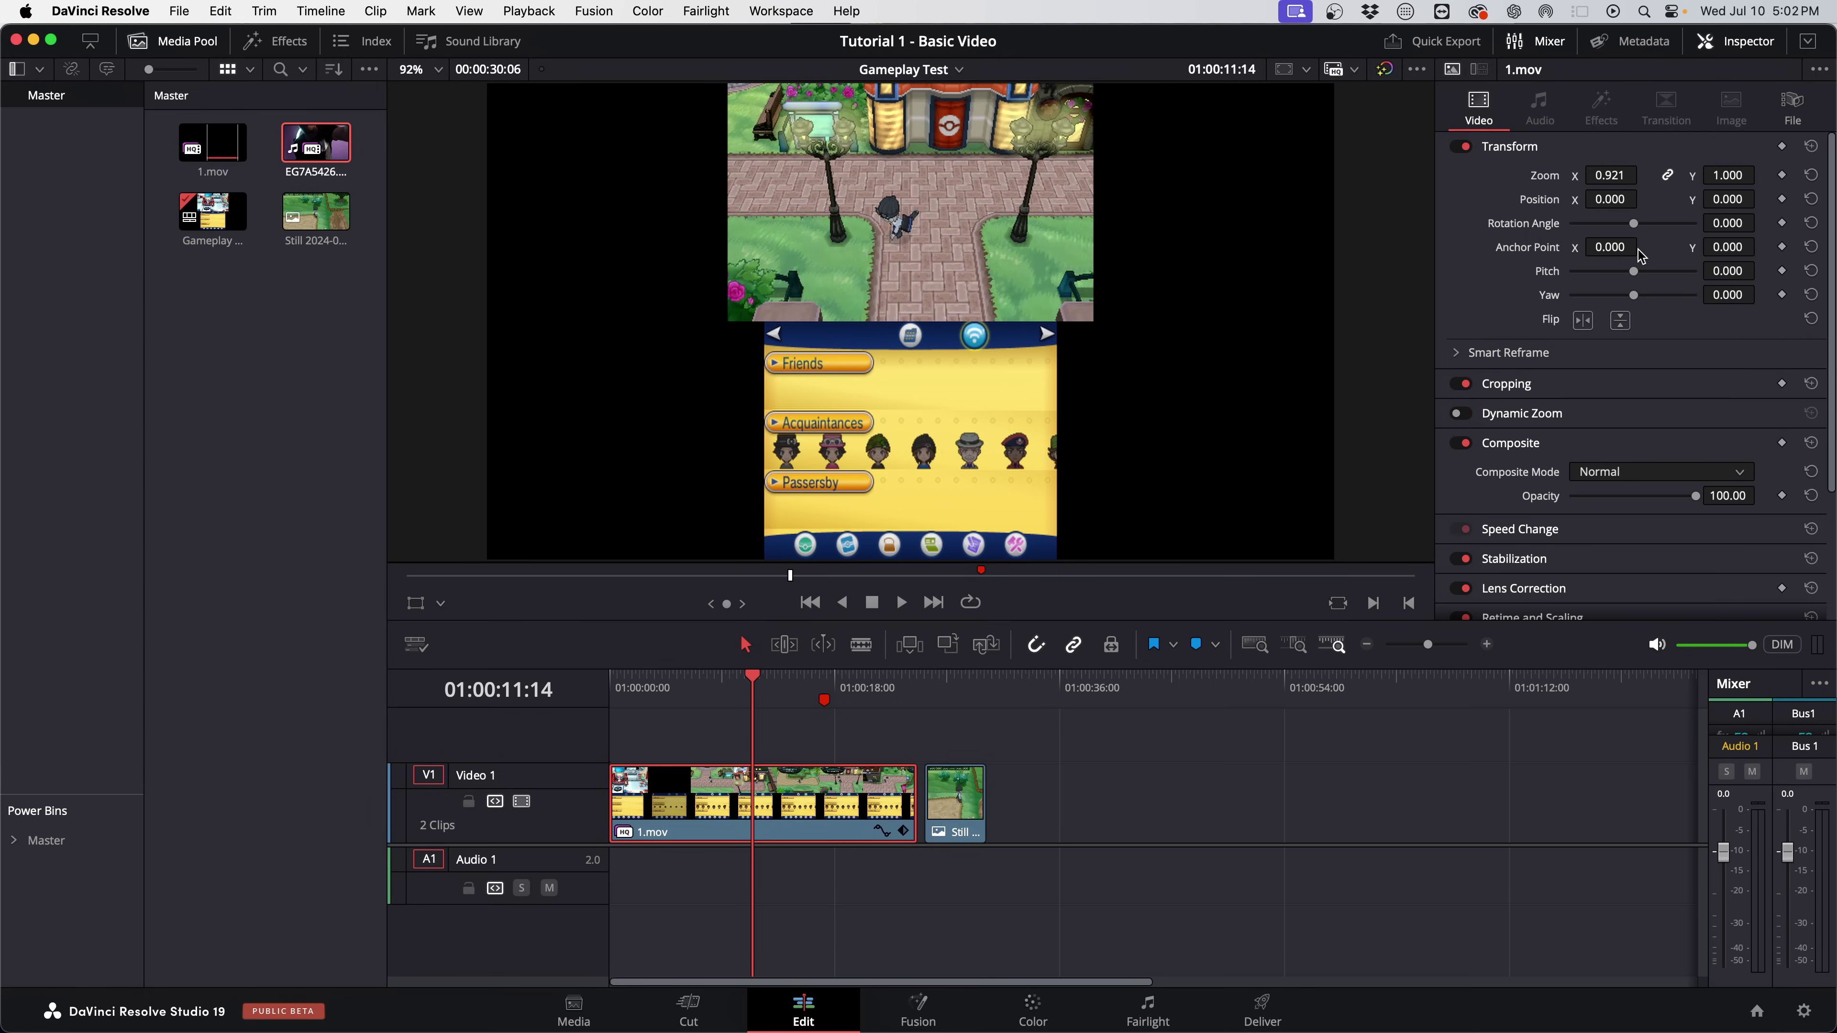
mouse_move(1610, 175)
mouse_down()
mouse_move(1648, 174)
mouse_move(1664, 206)
mouse_move(1605, 206)
mouse_up()
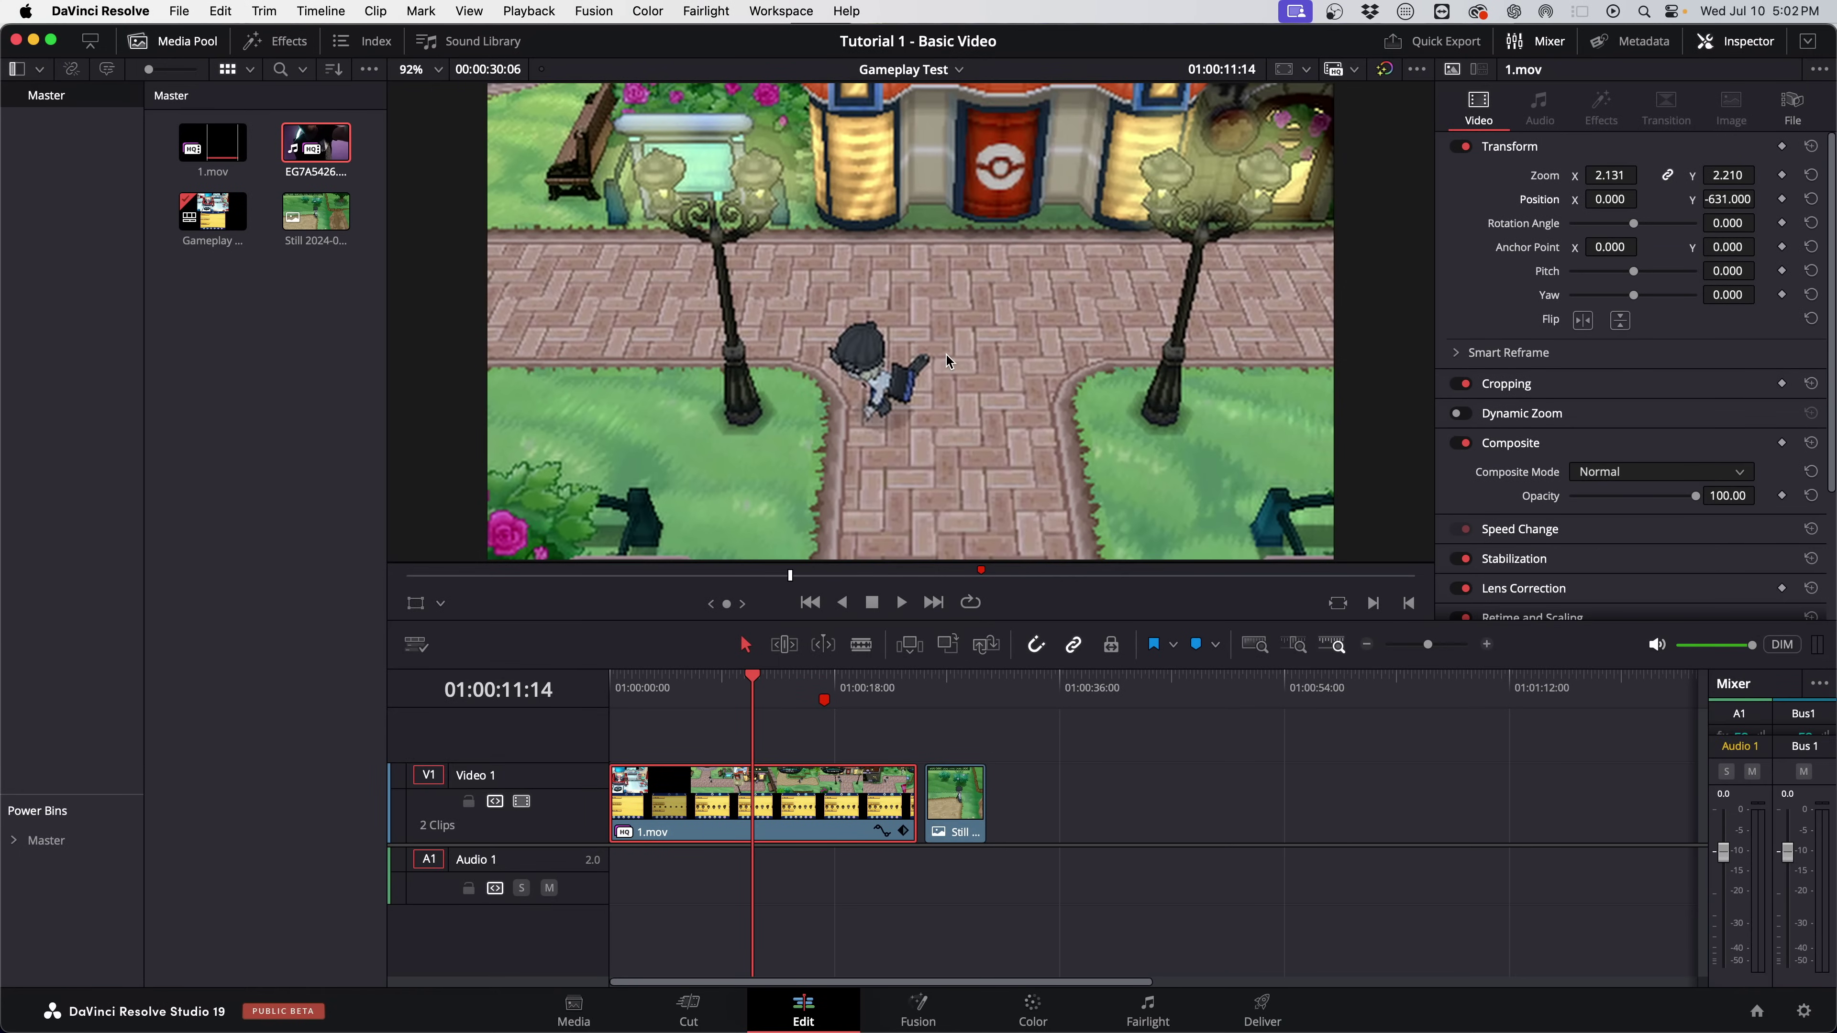
Set 1.mov's resize filter to Nearest Neighbor and examine the character's pixels up close in the preview.
scroll(1561, 384, down, 3)
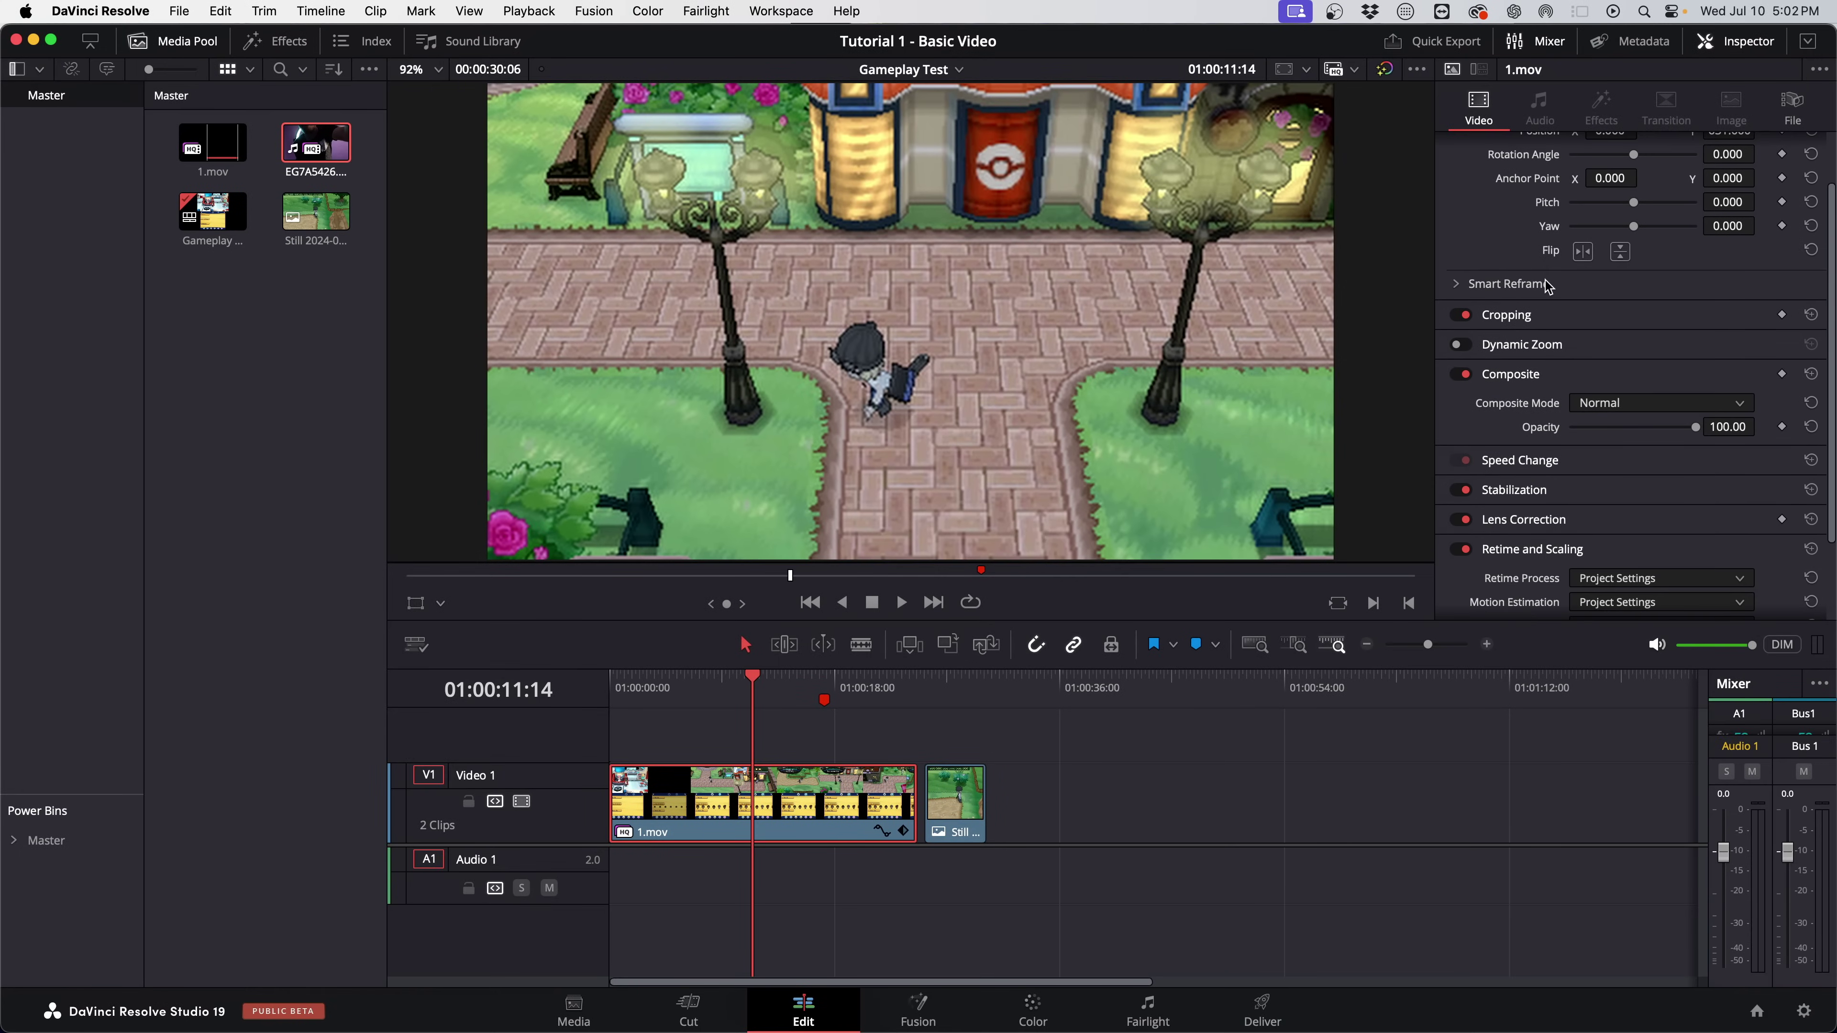
scroll(1548, 394, down, 3)
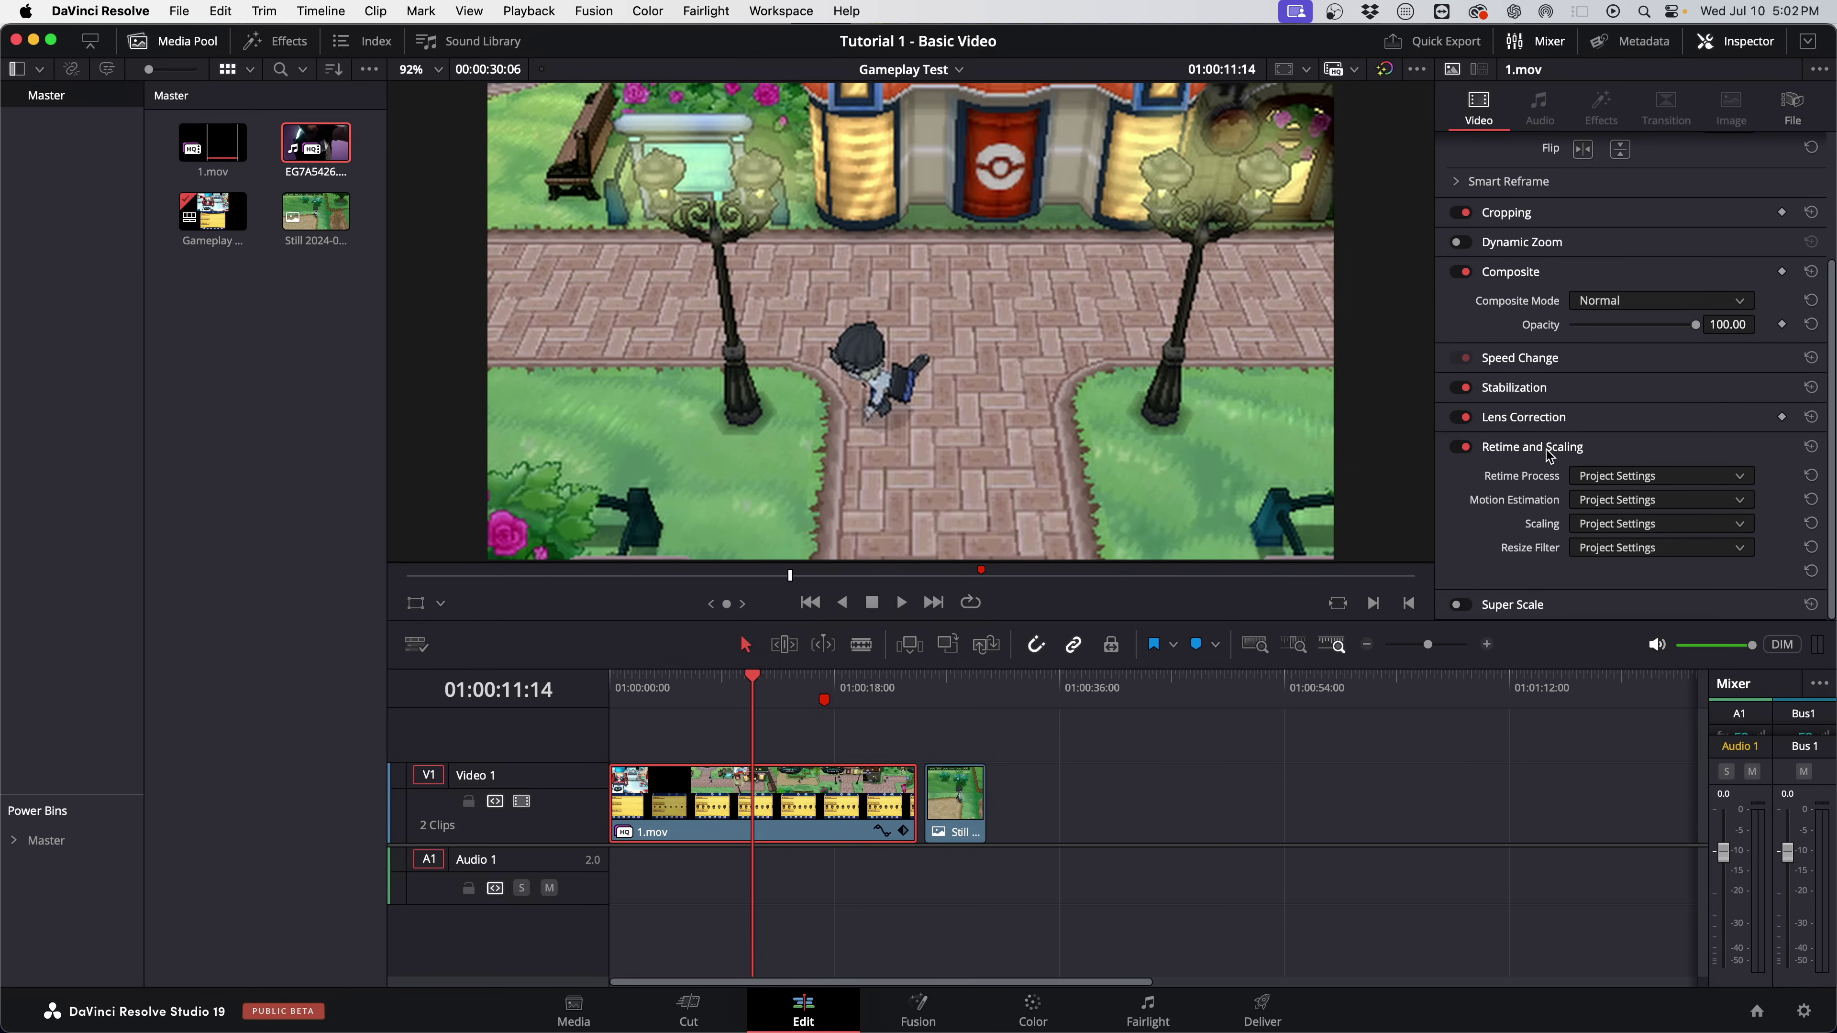
click(1578, 547)
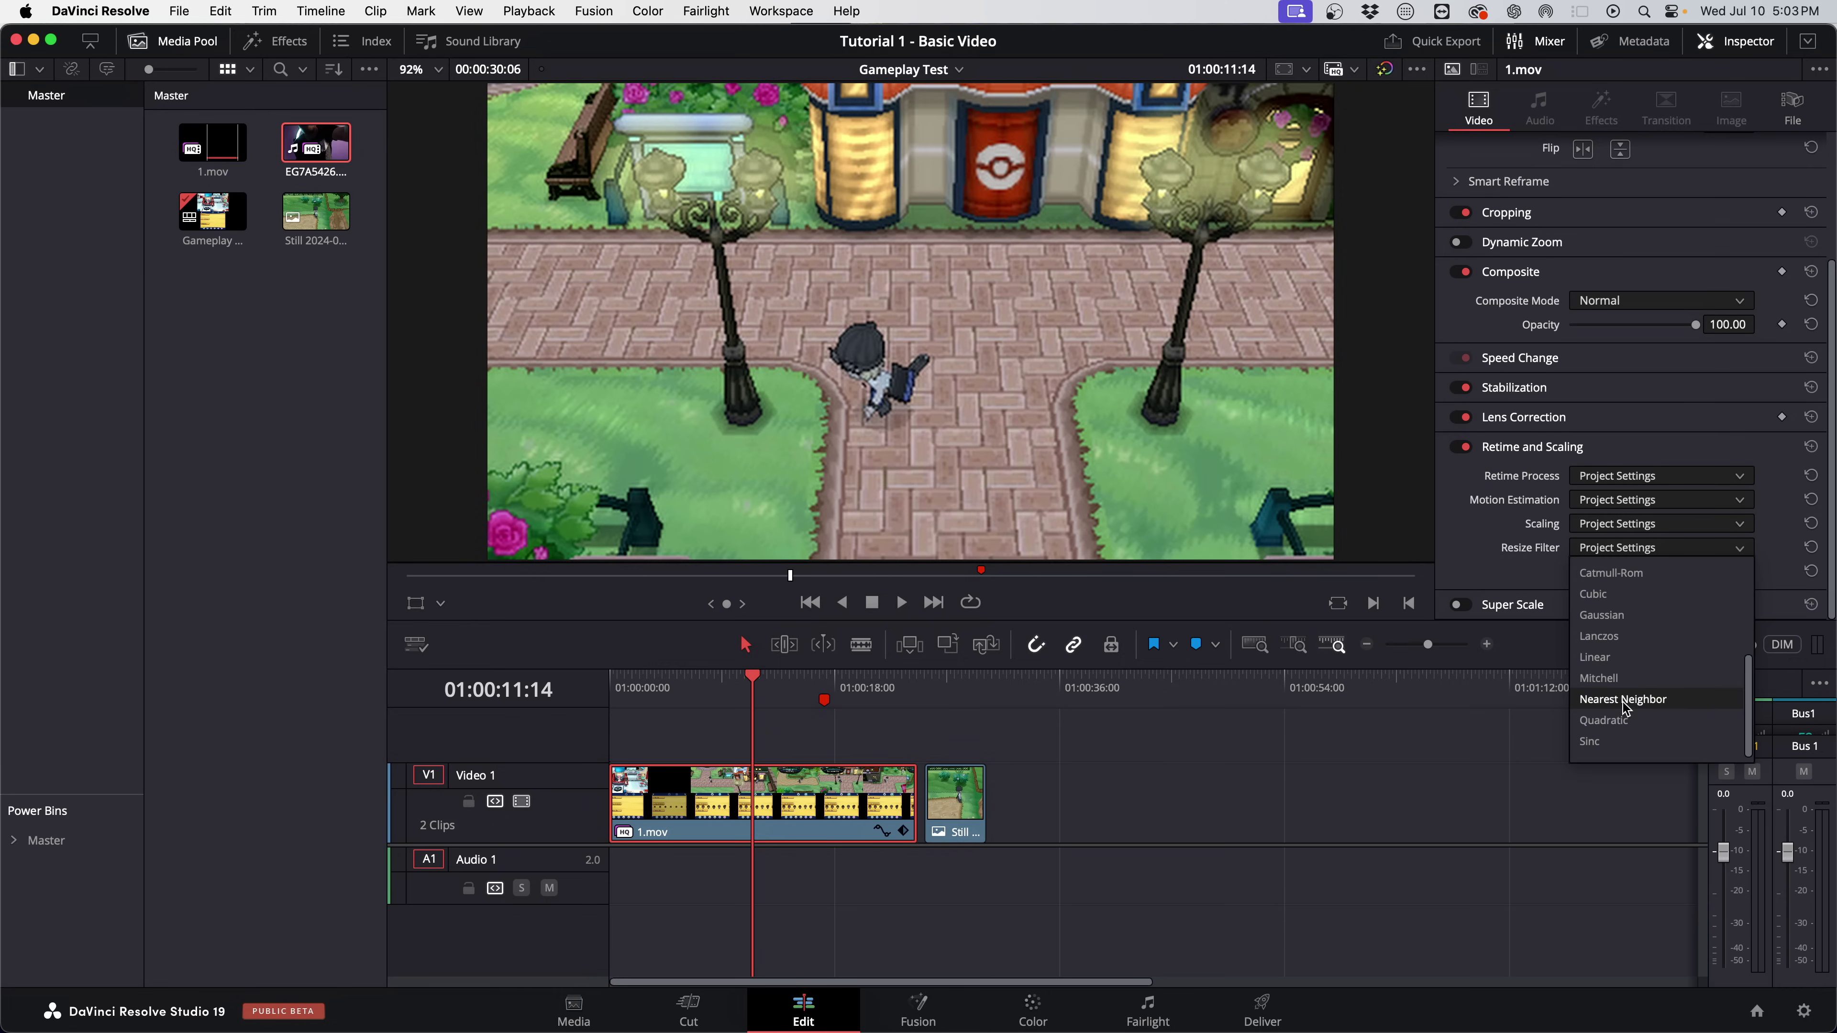
click(1627, 699)
scroll(768, 449, up, 10)
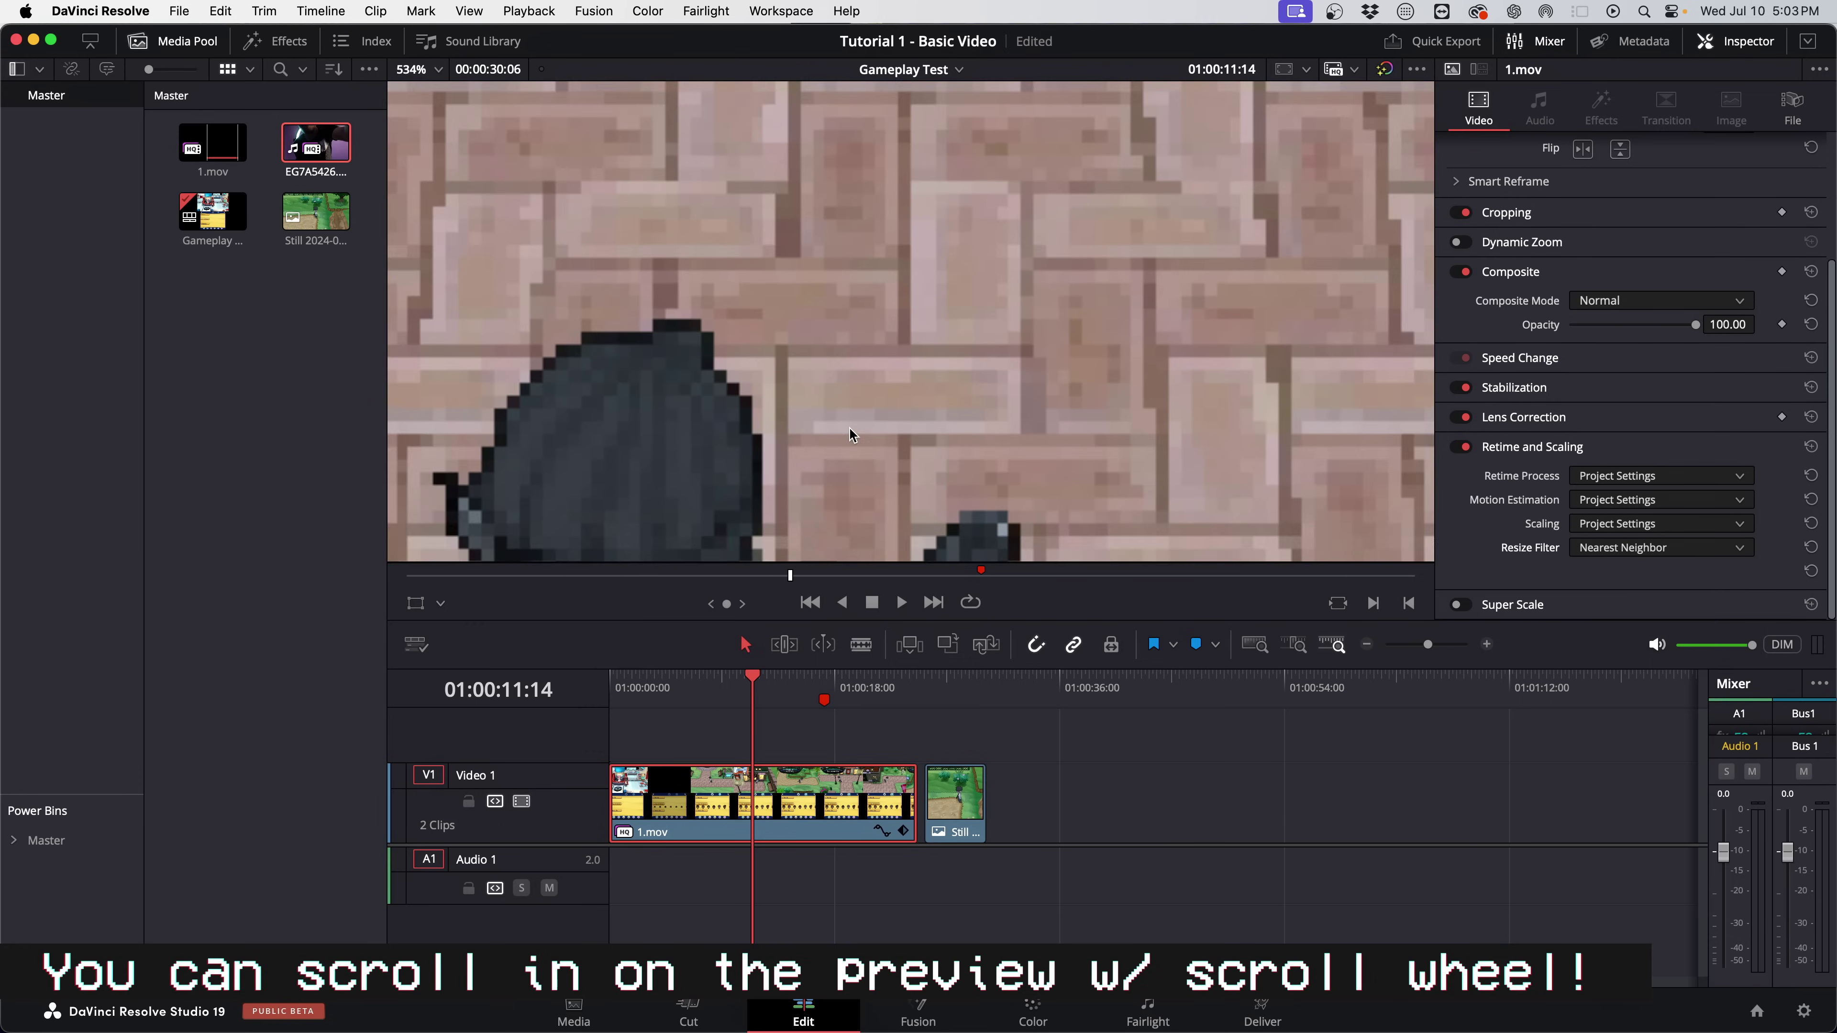
drag(745, 396, 1119, 173)
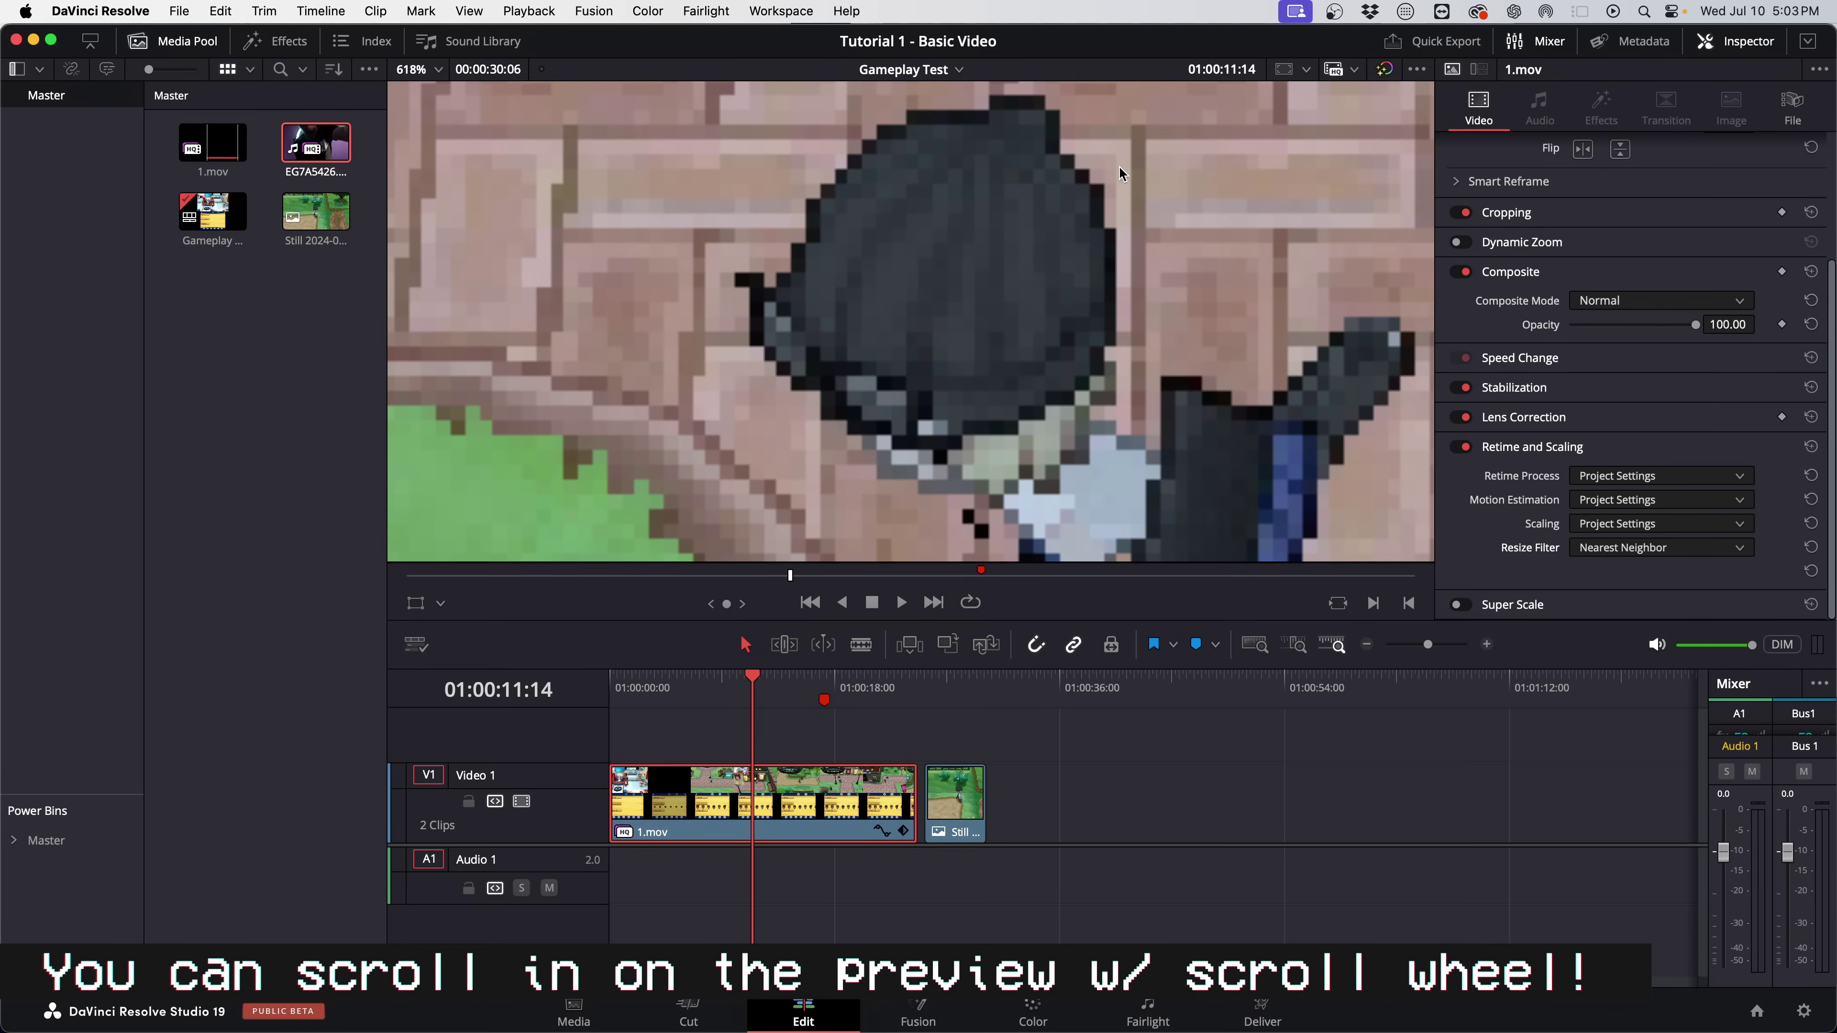
Compare 1.mov's resize filter at Project Settings, restore Nearest Neighbor and check the whole frame.
click(1622, 551)
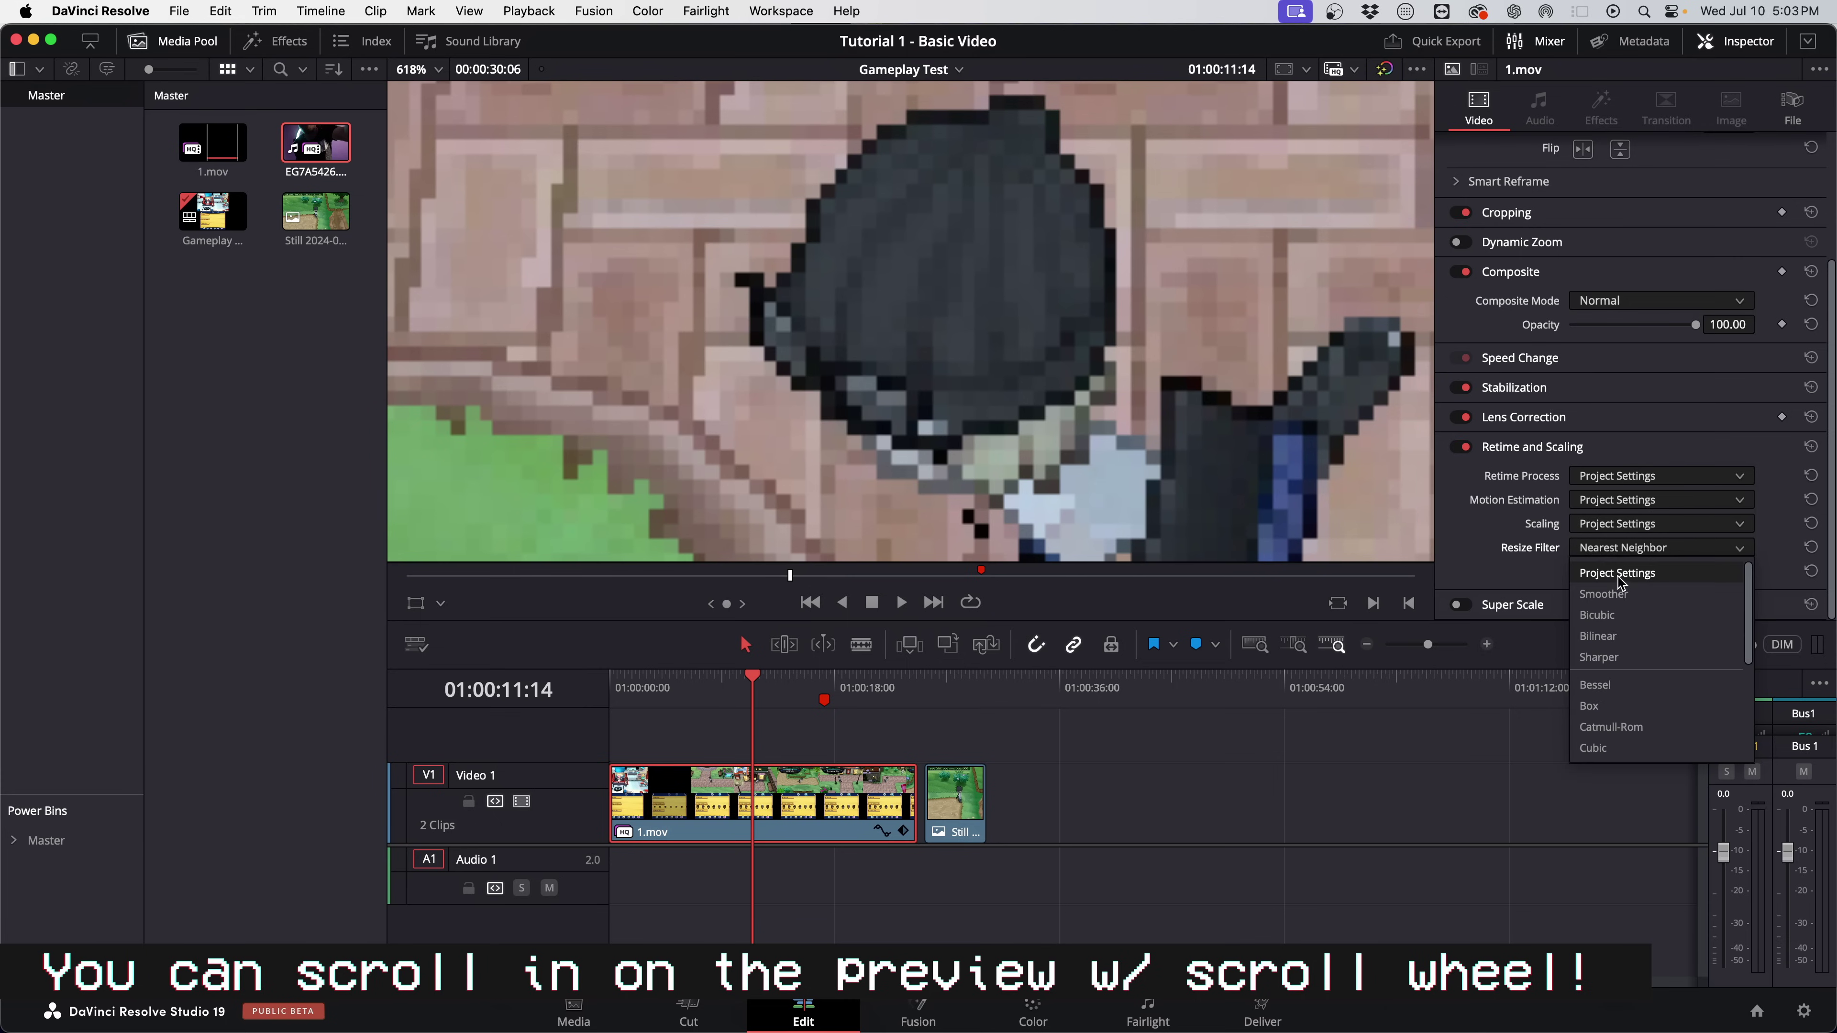
click(1602, 570)
click(1660, 548)
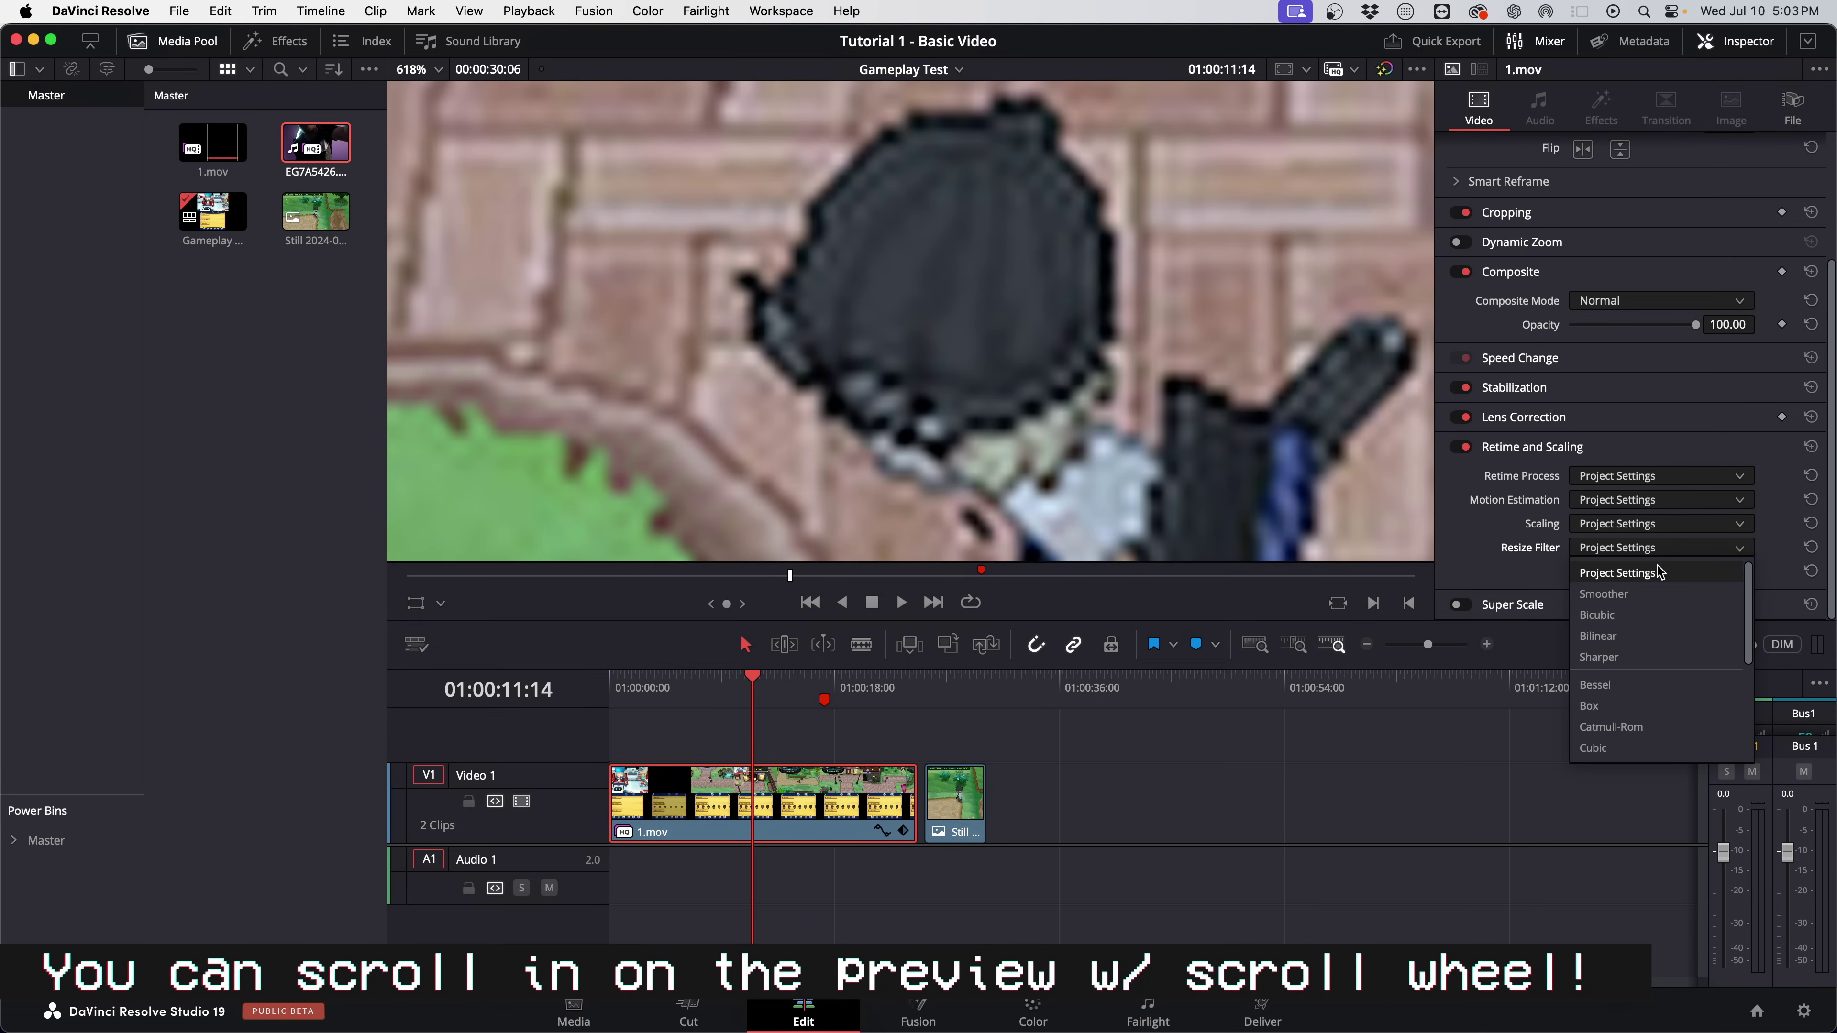
click(1640, 698)
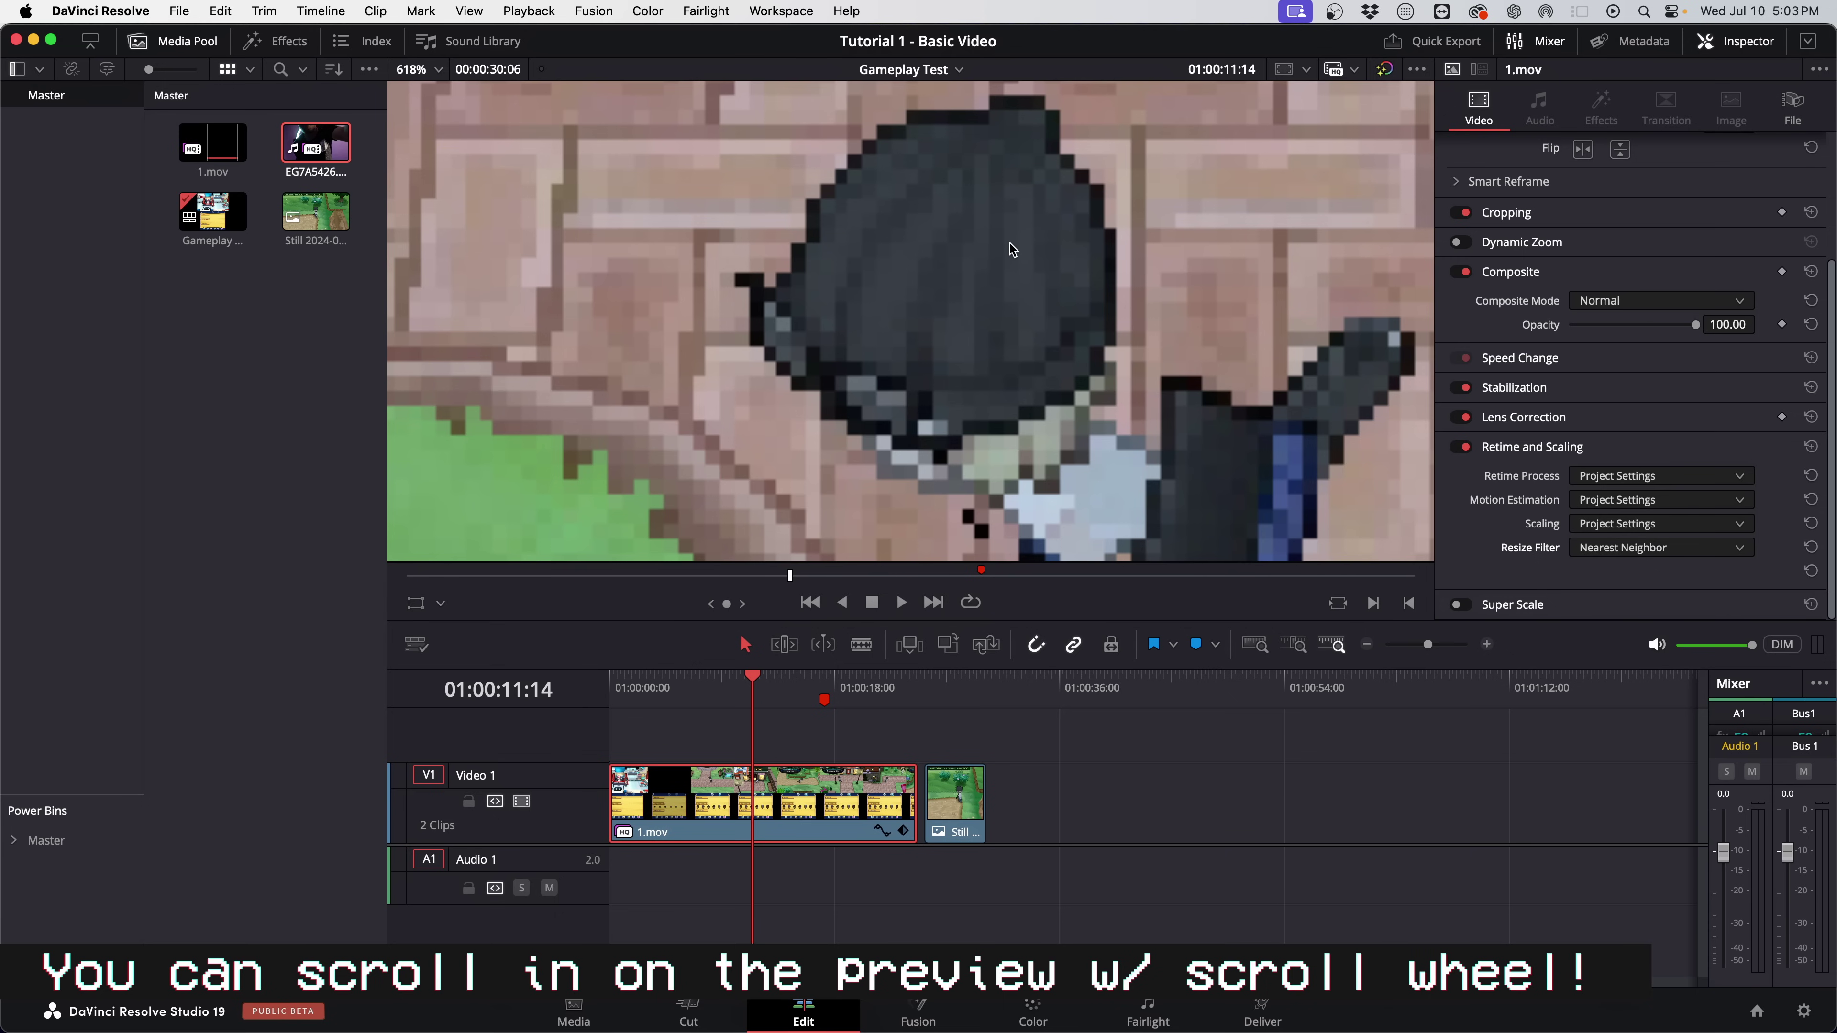
scroll(1011, 248, down, 5)
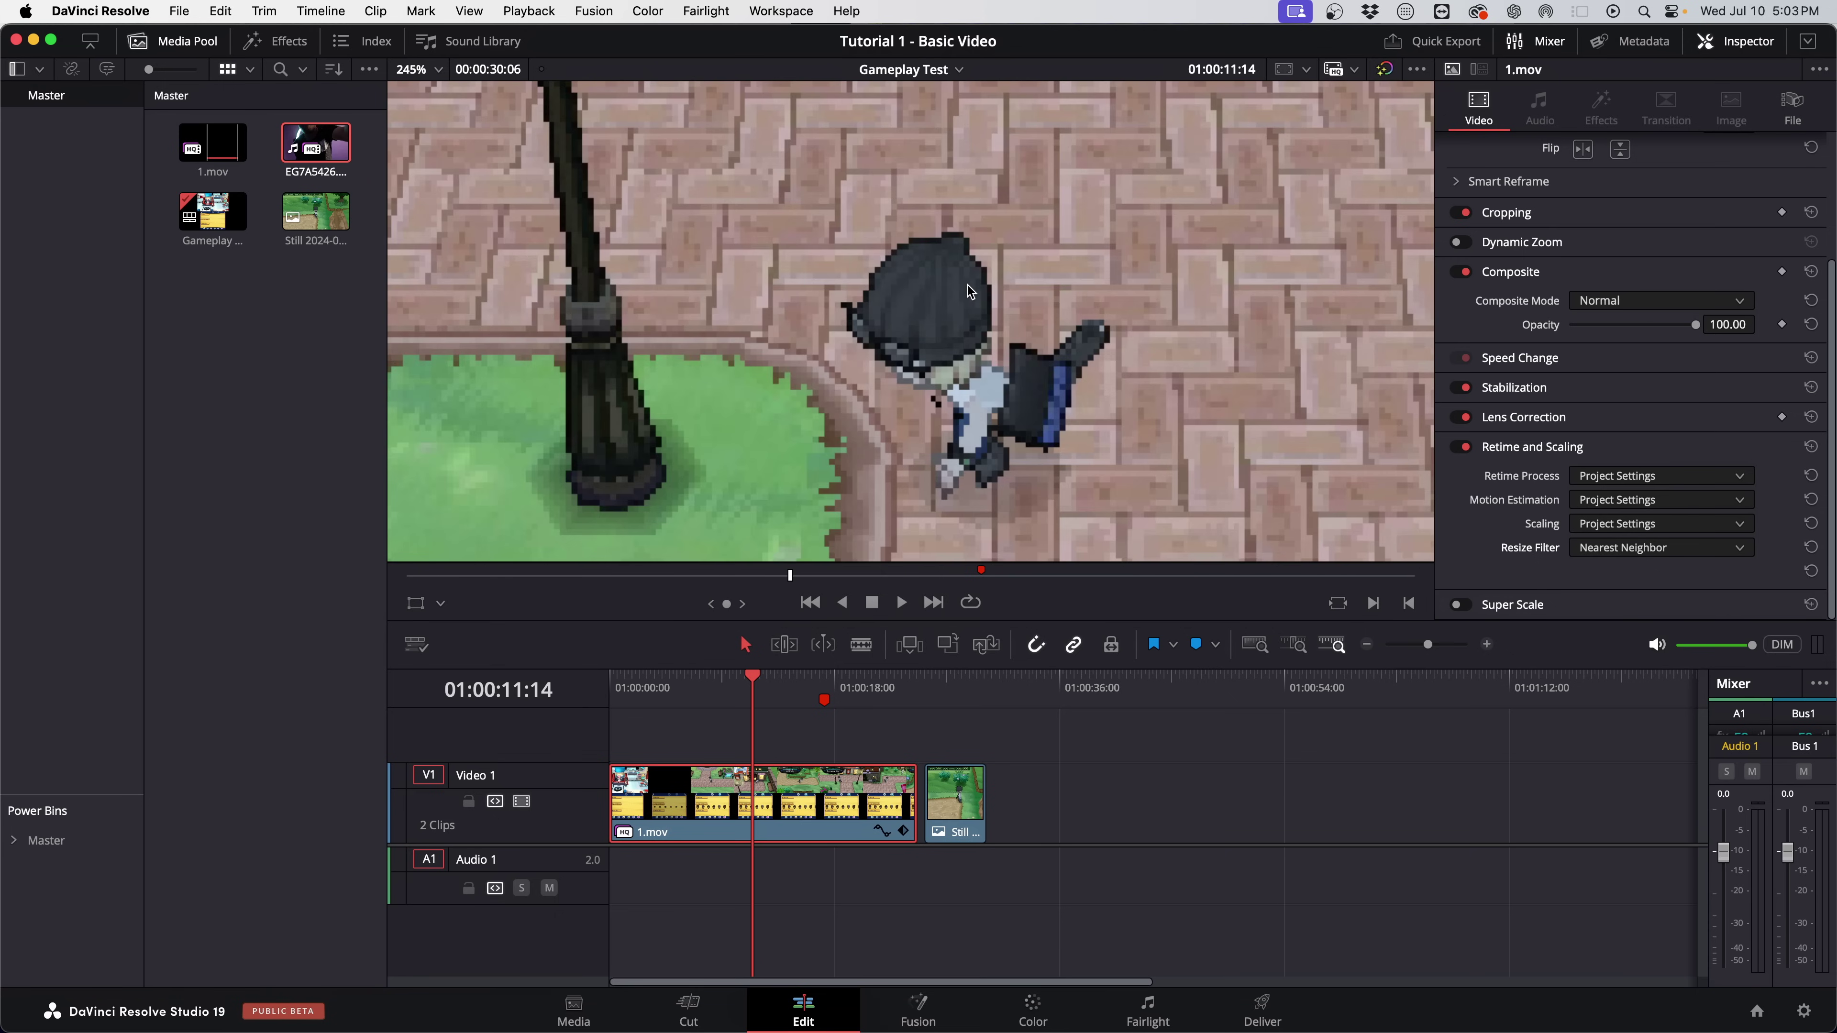
scroll(969, 293, down, 5)
scroll(968, 296, down, 2)
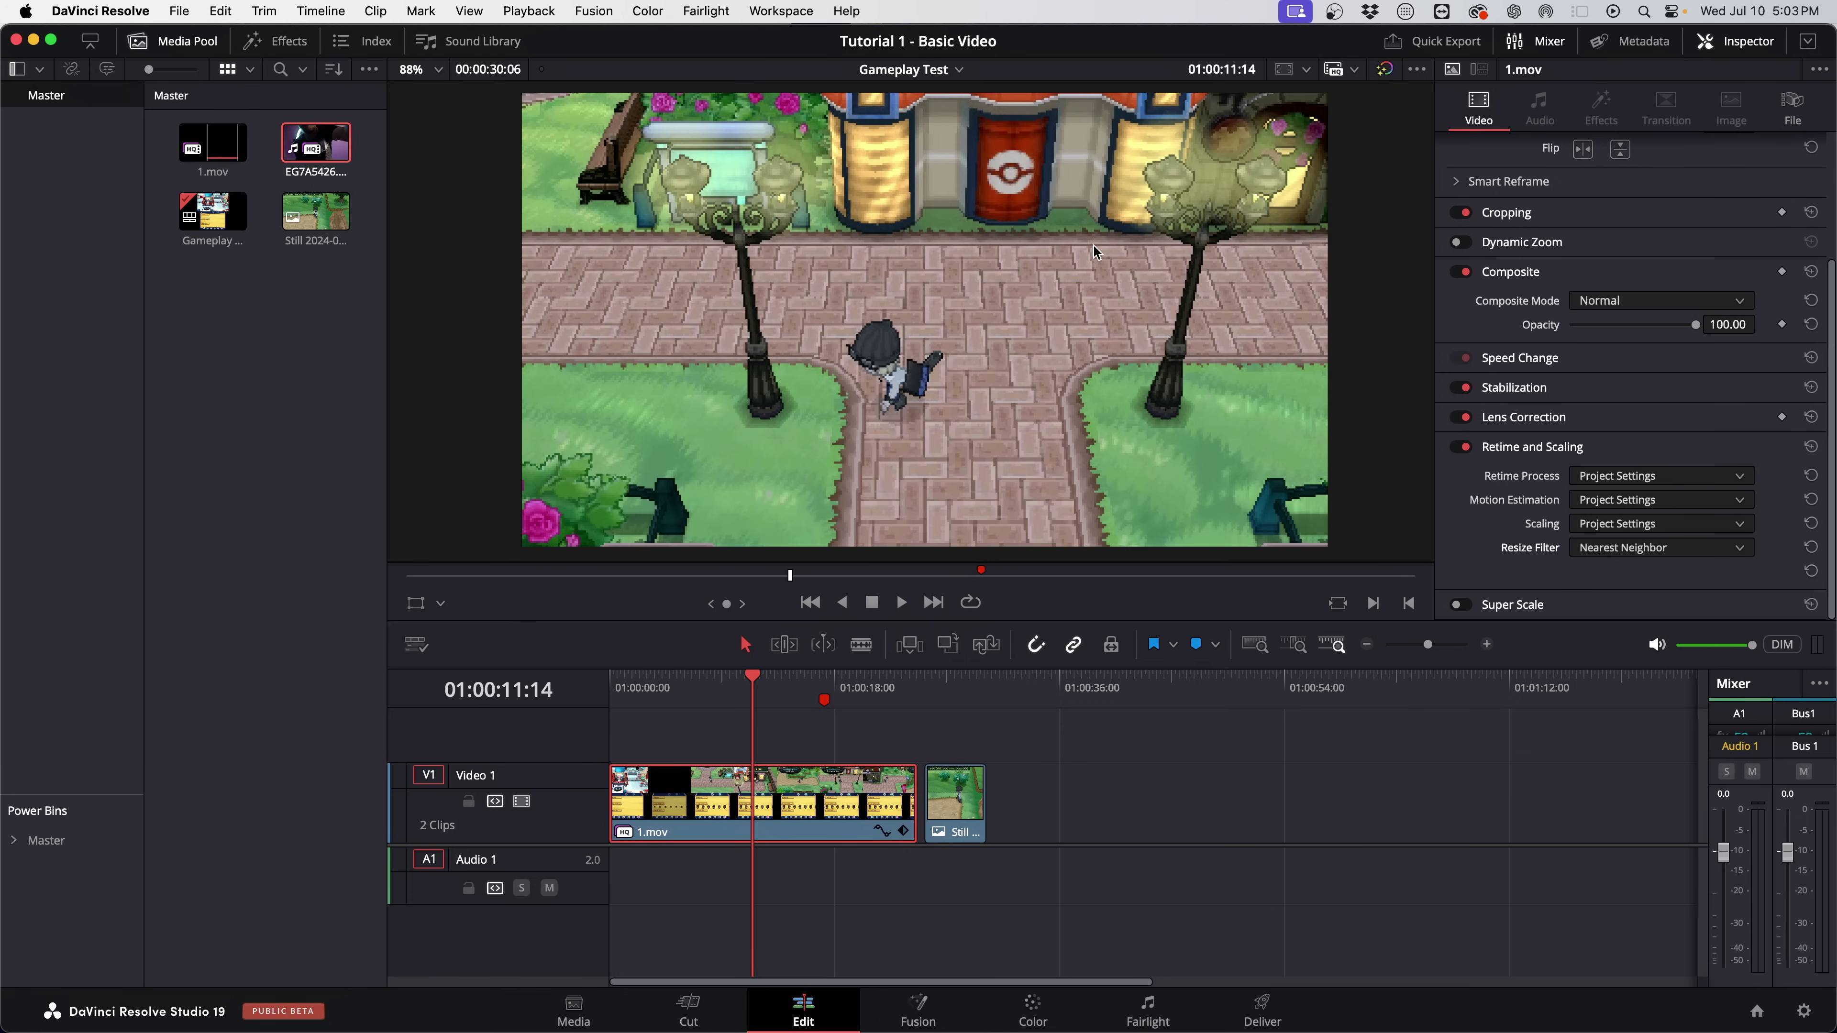
drag(1097, 249, 1087, 251)
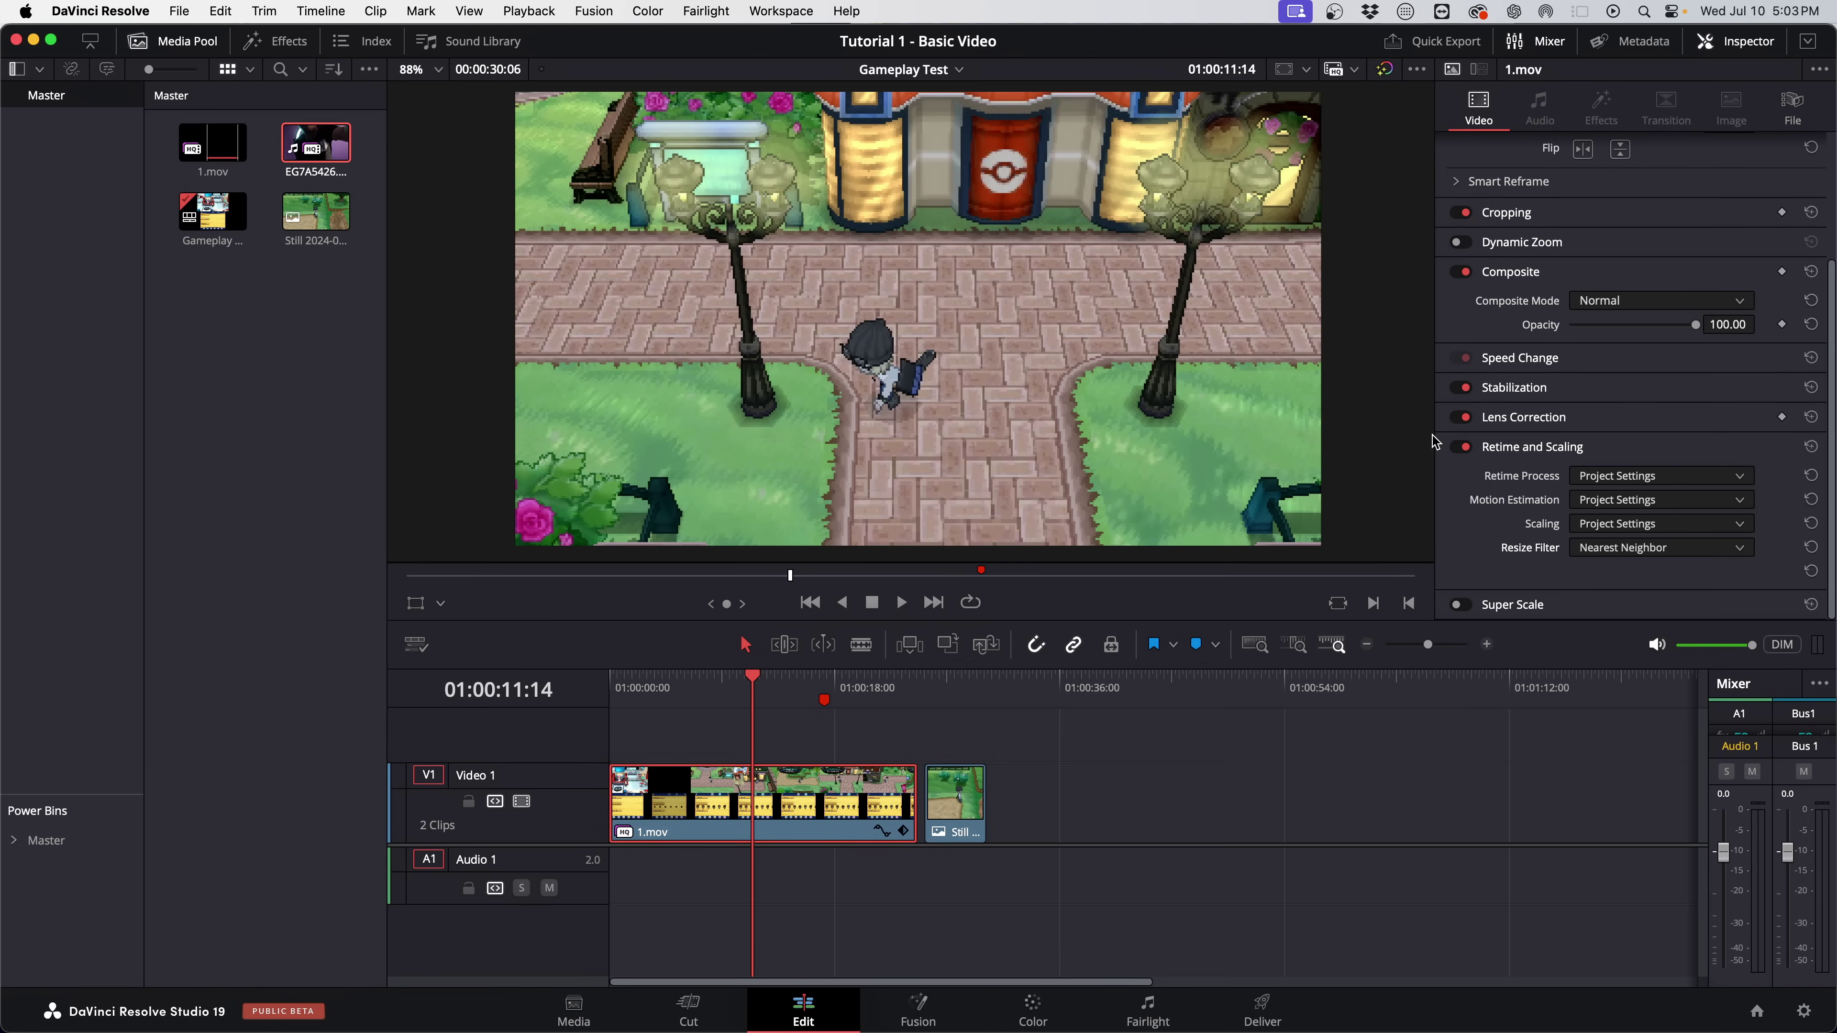
Try the Fill, Crop and Stretch scaling modes on 1.mov and return scaling to Project Settings.
click(1606, 523)
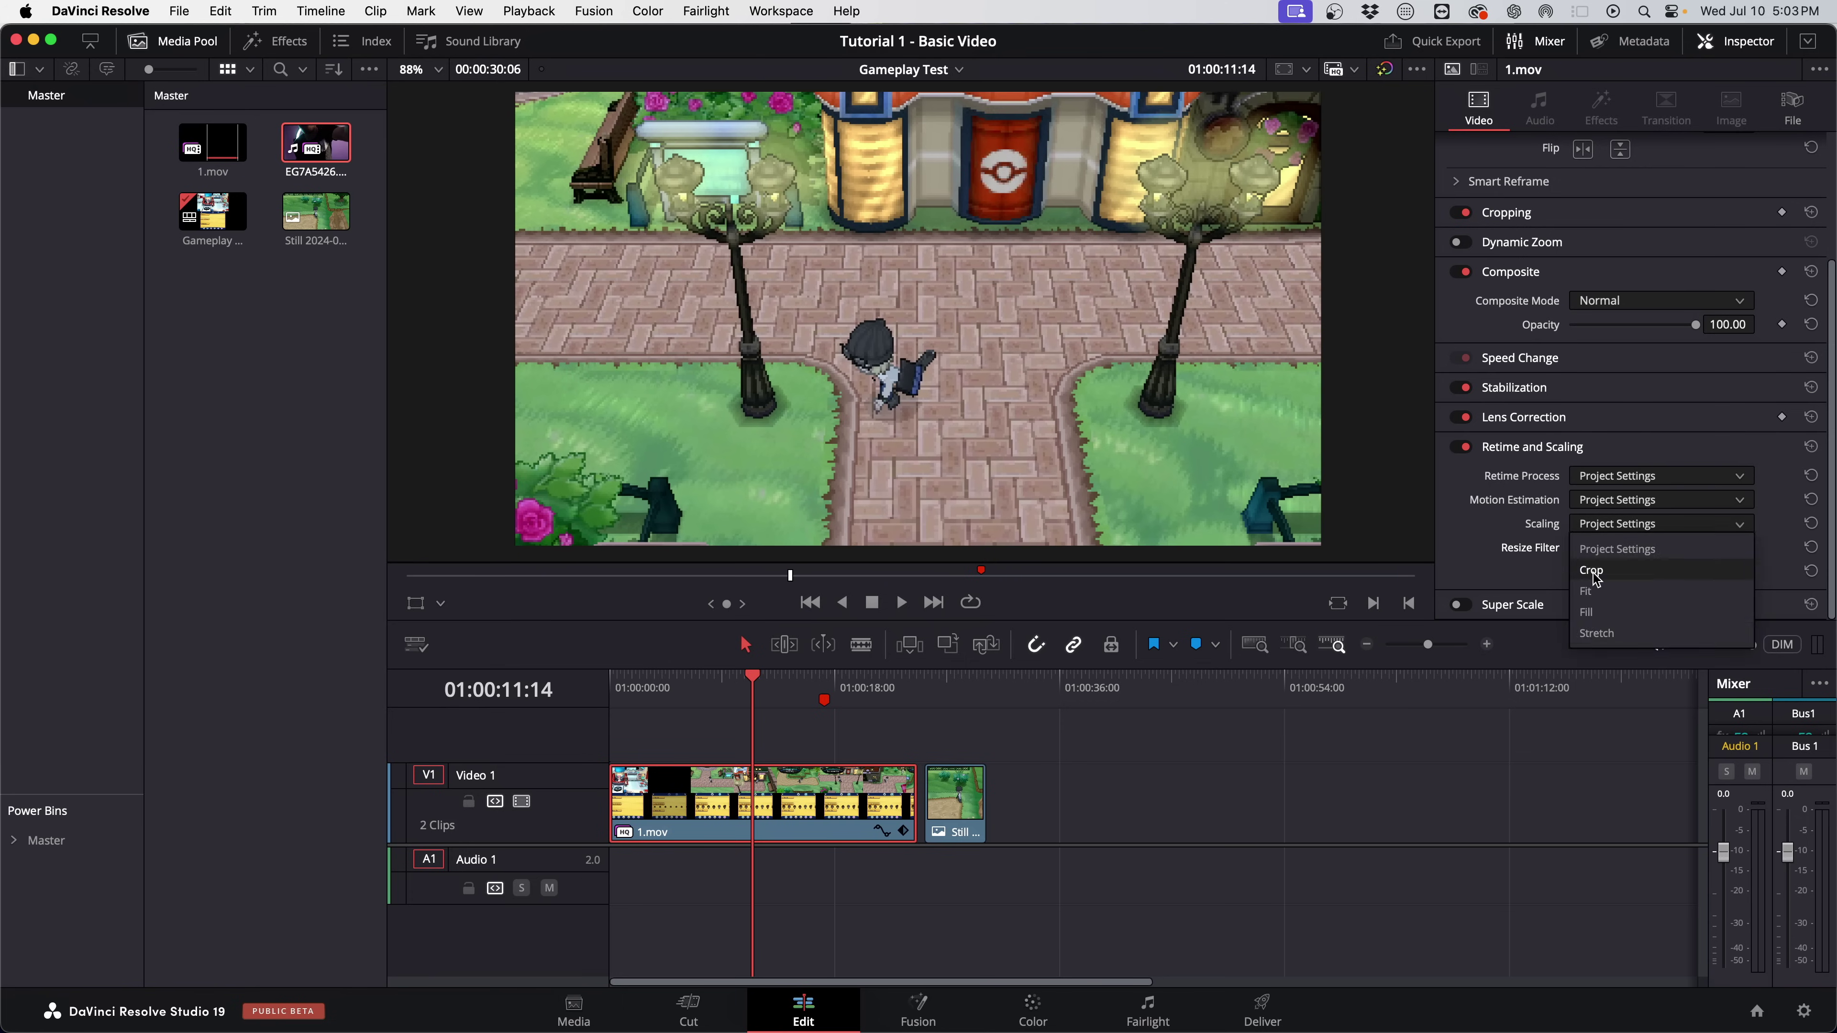
click(1591, 592)
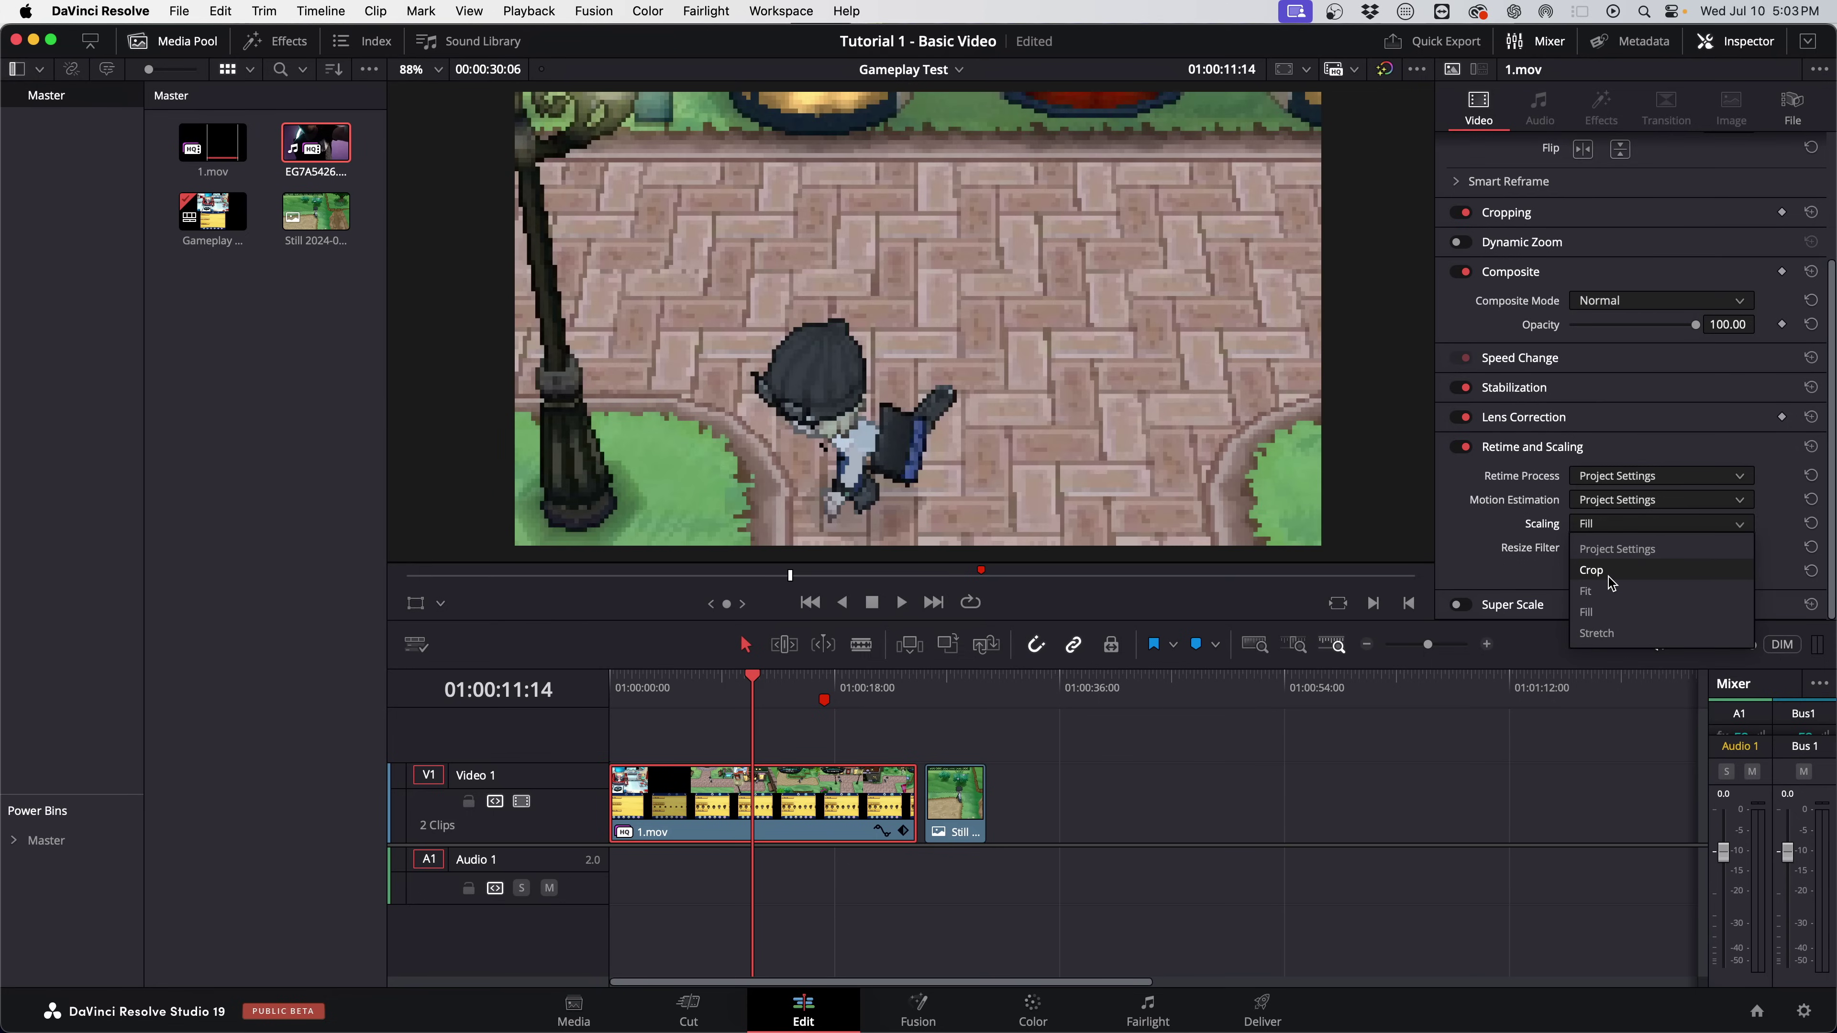
click(1591, 570)
click(1606, 548)
click(1628, 523)
click(1627, 521)
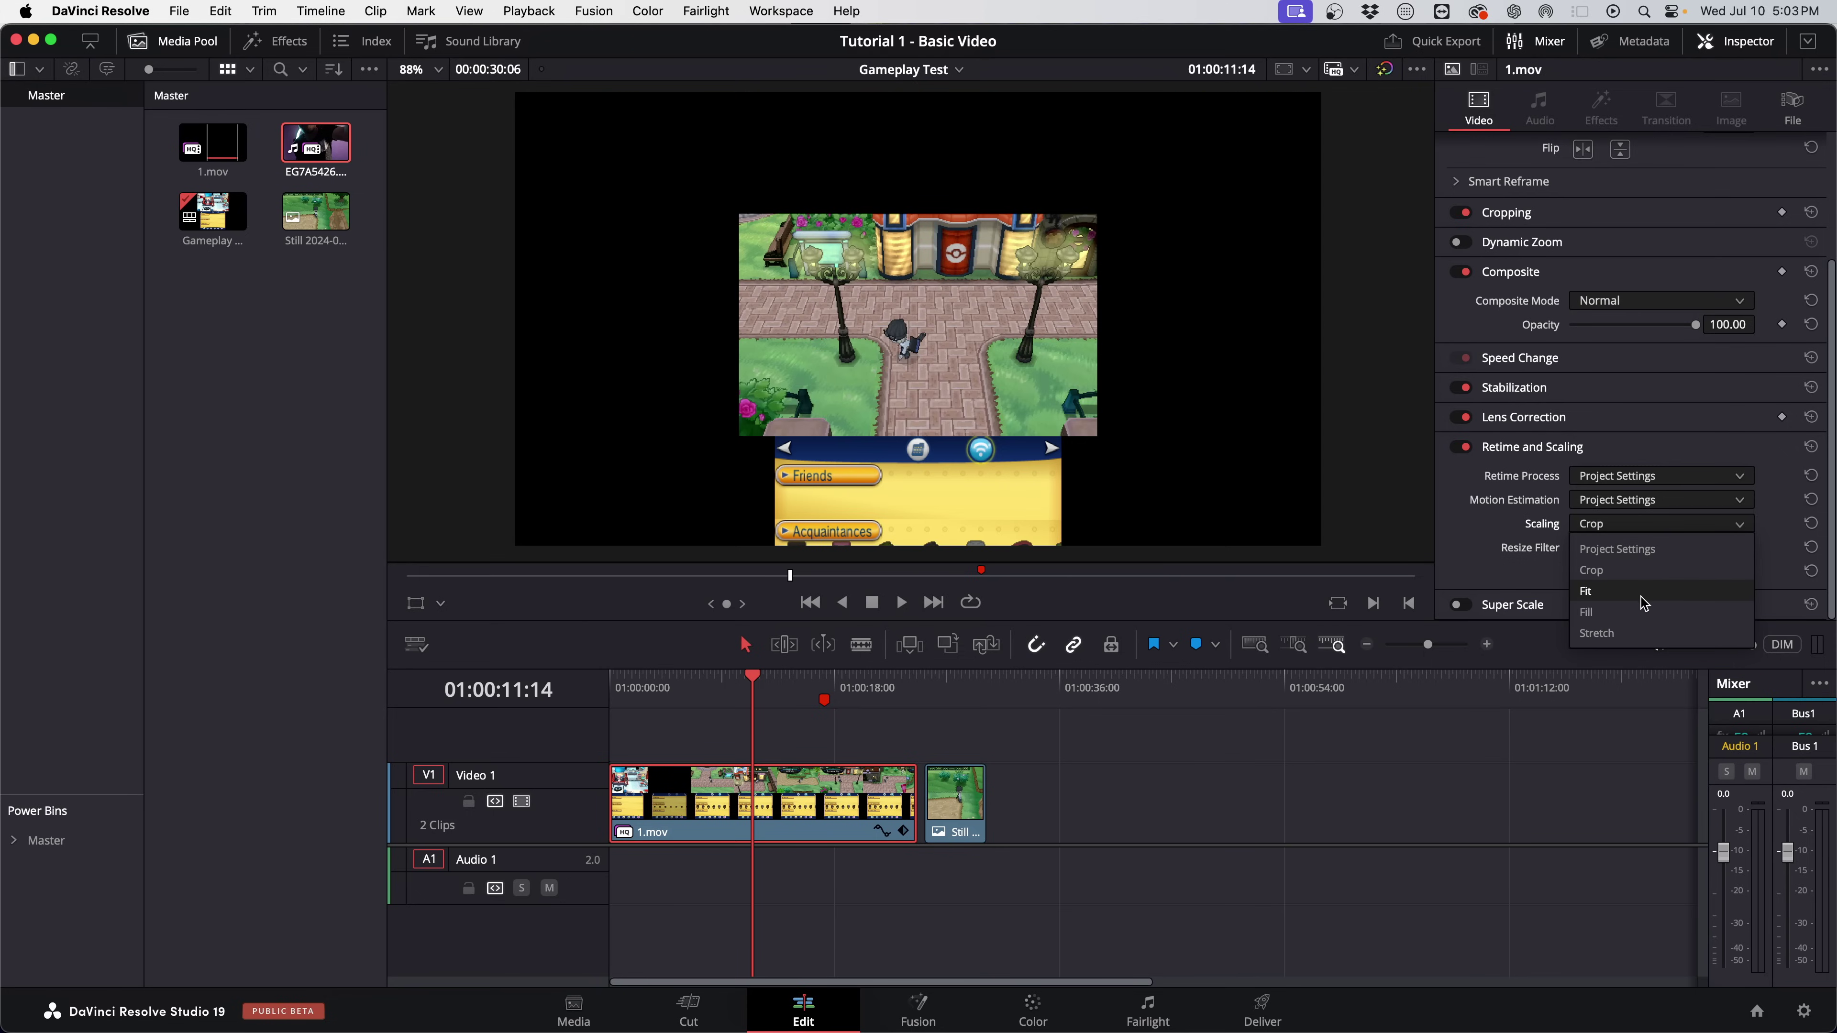
click(1614, 632)
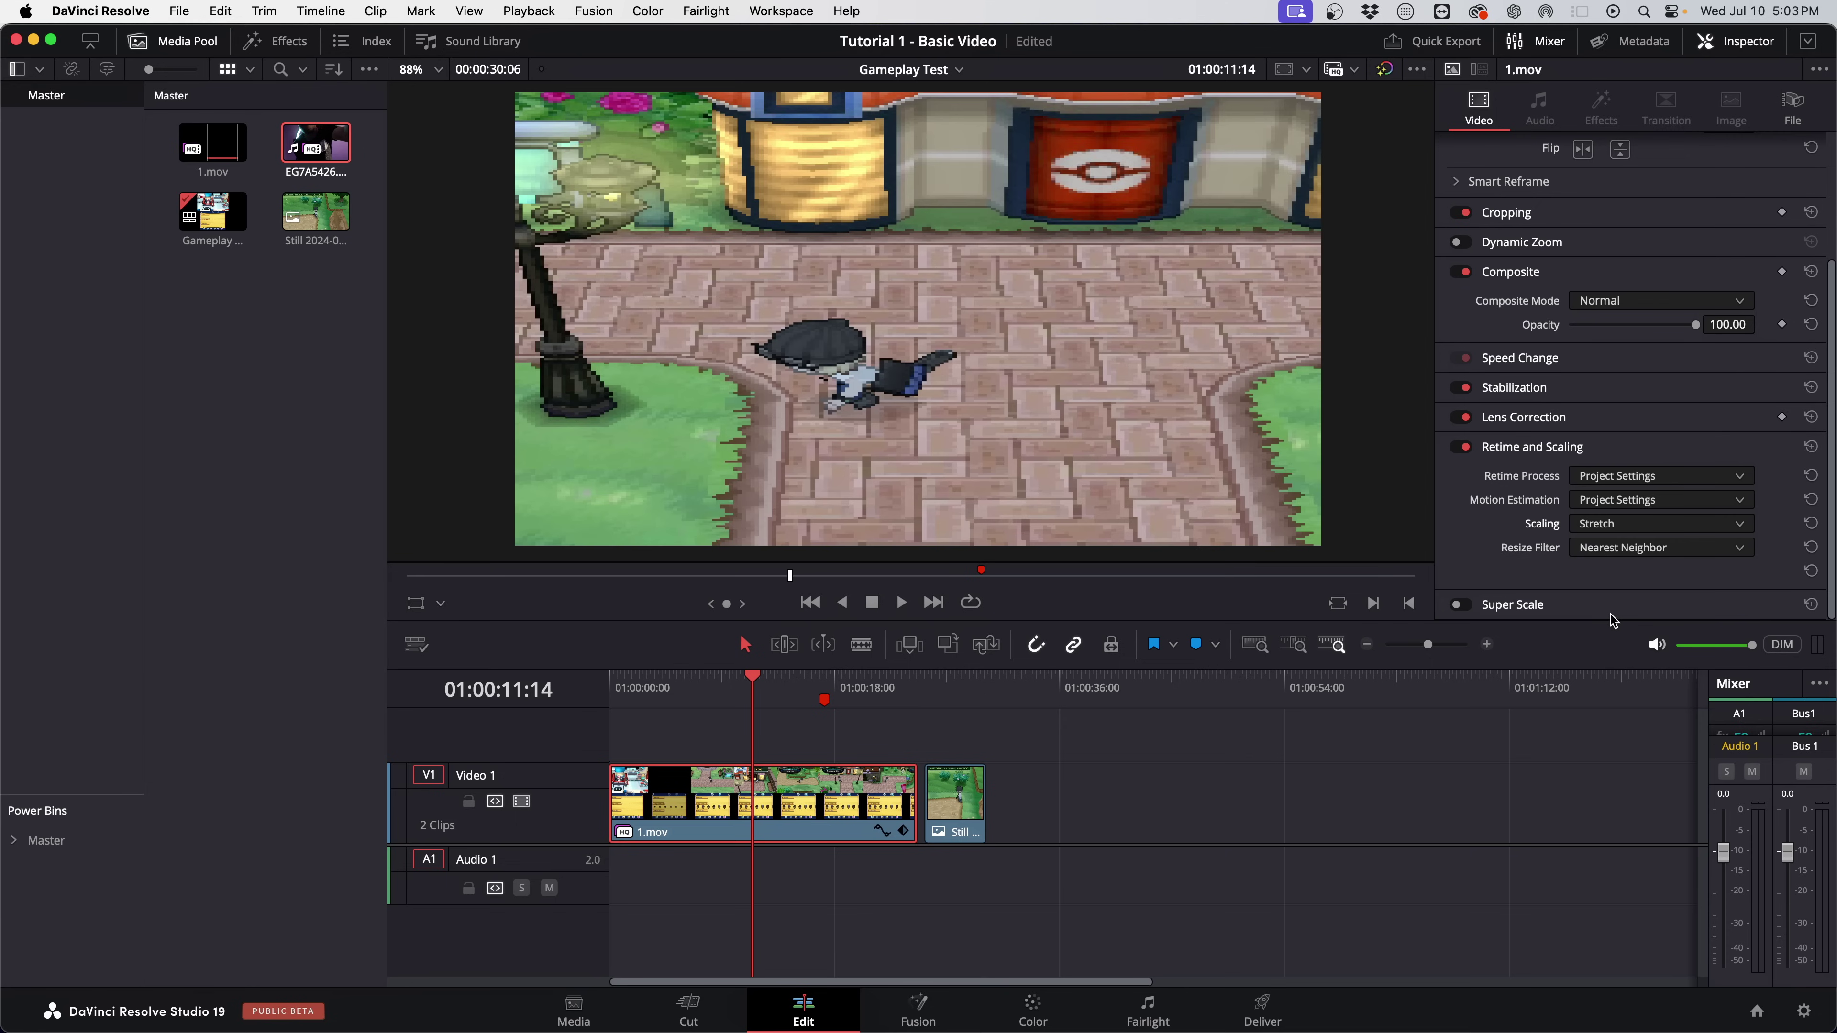
click(1617, 527)
click(1612, 571)
click(1613, 527)
click(1610, 556)
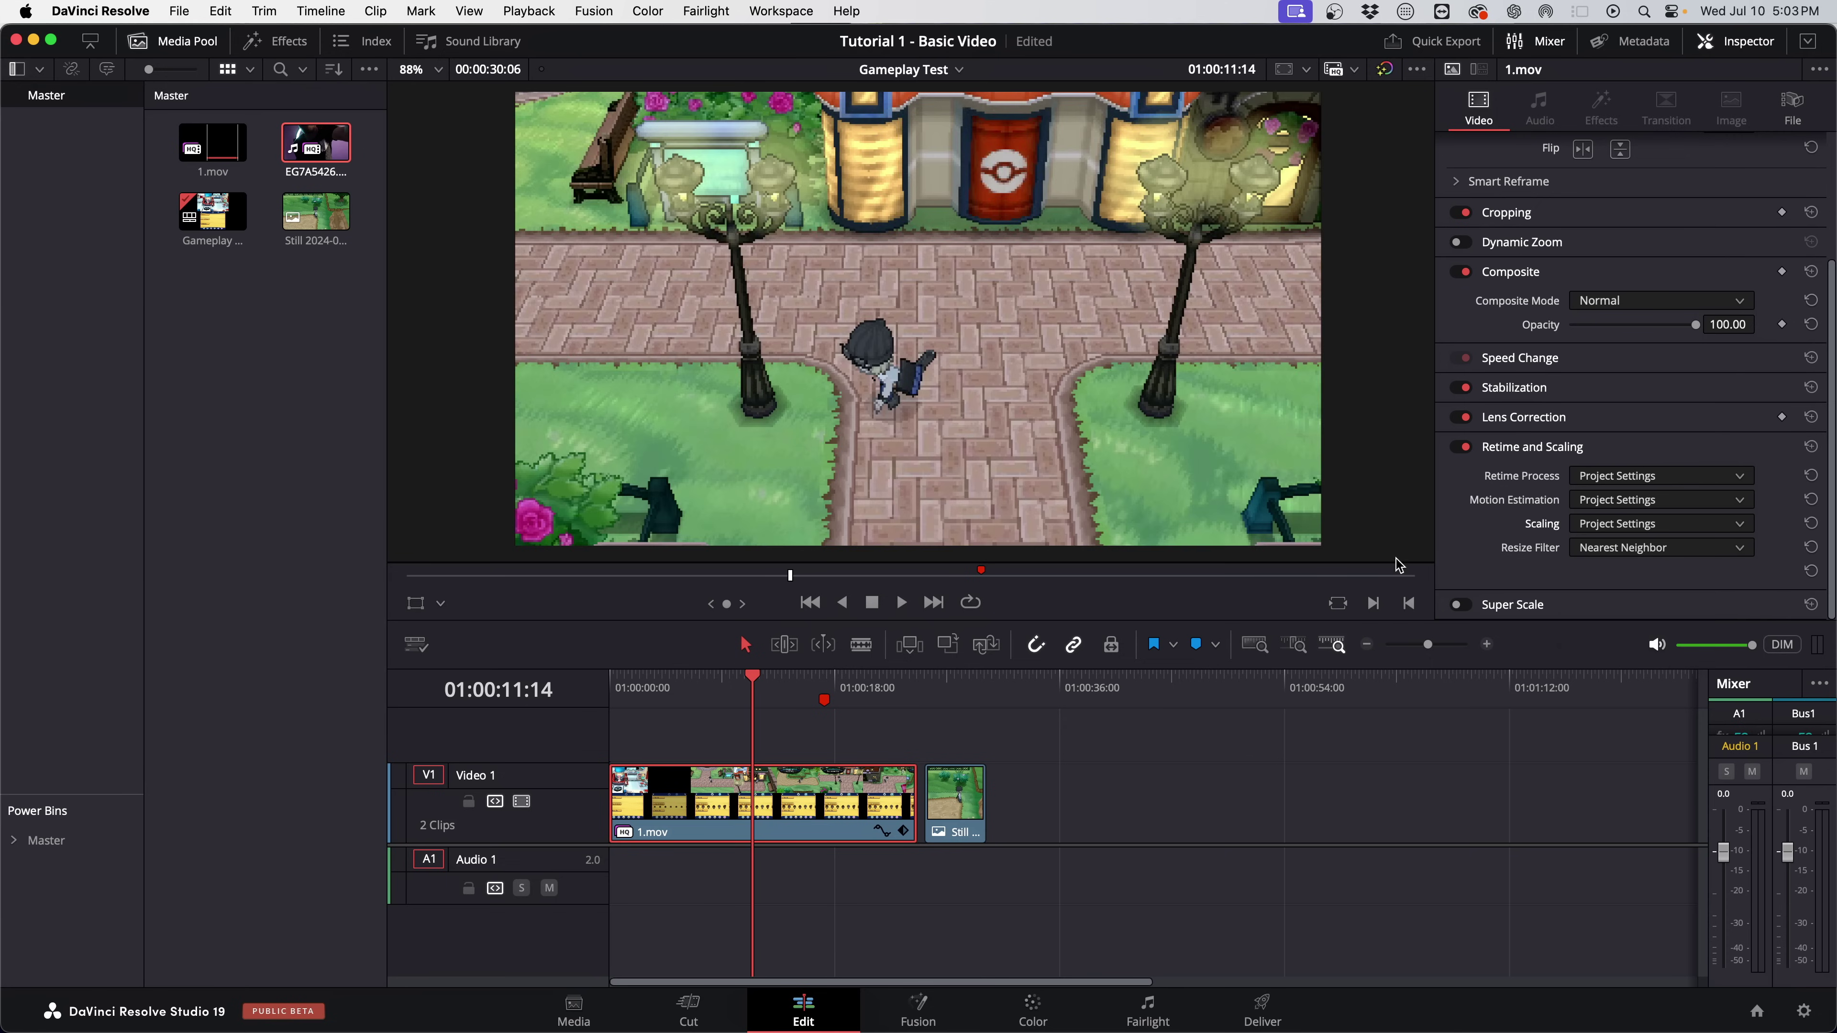
Review 1.mov's motion estimation and retime process options, expand its Stabilization settings and deselect the clip.
click(1627, 500)
click(1632, 523)
click(1633, 477)
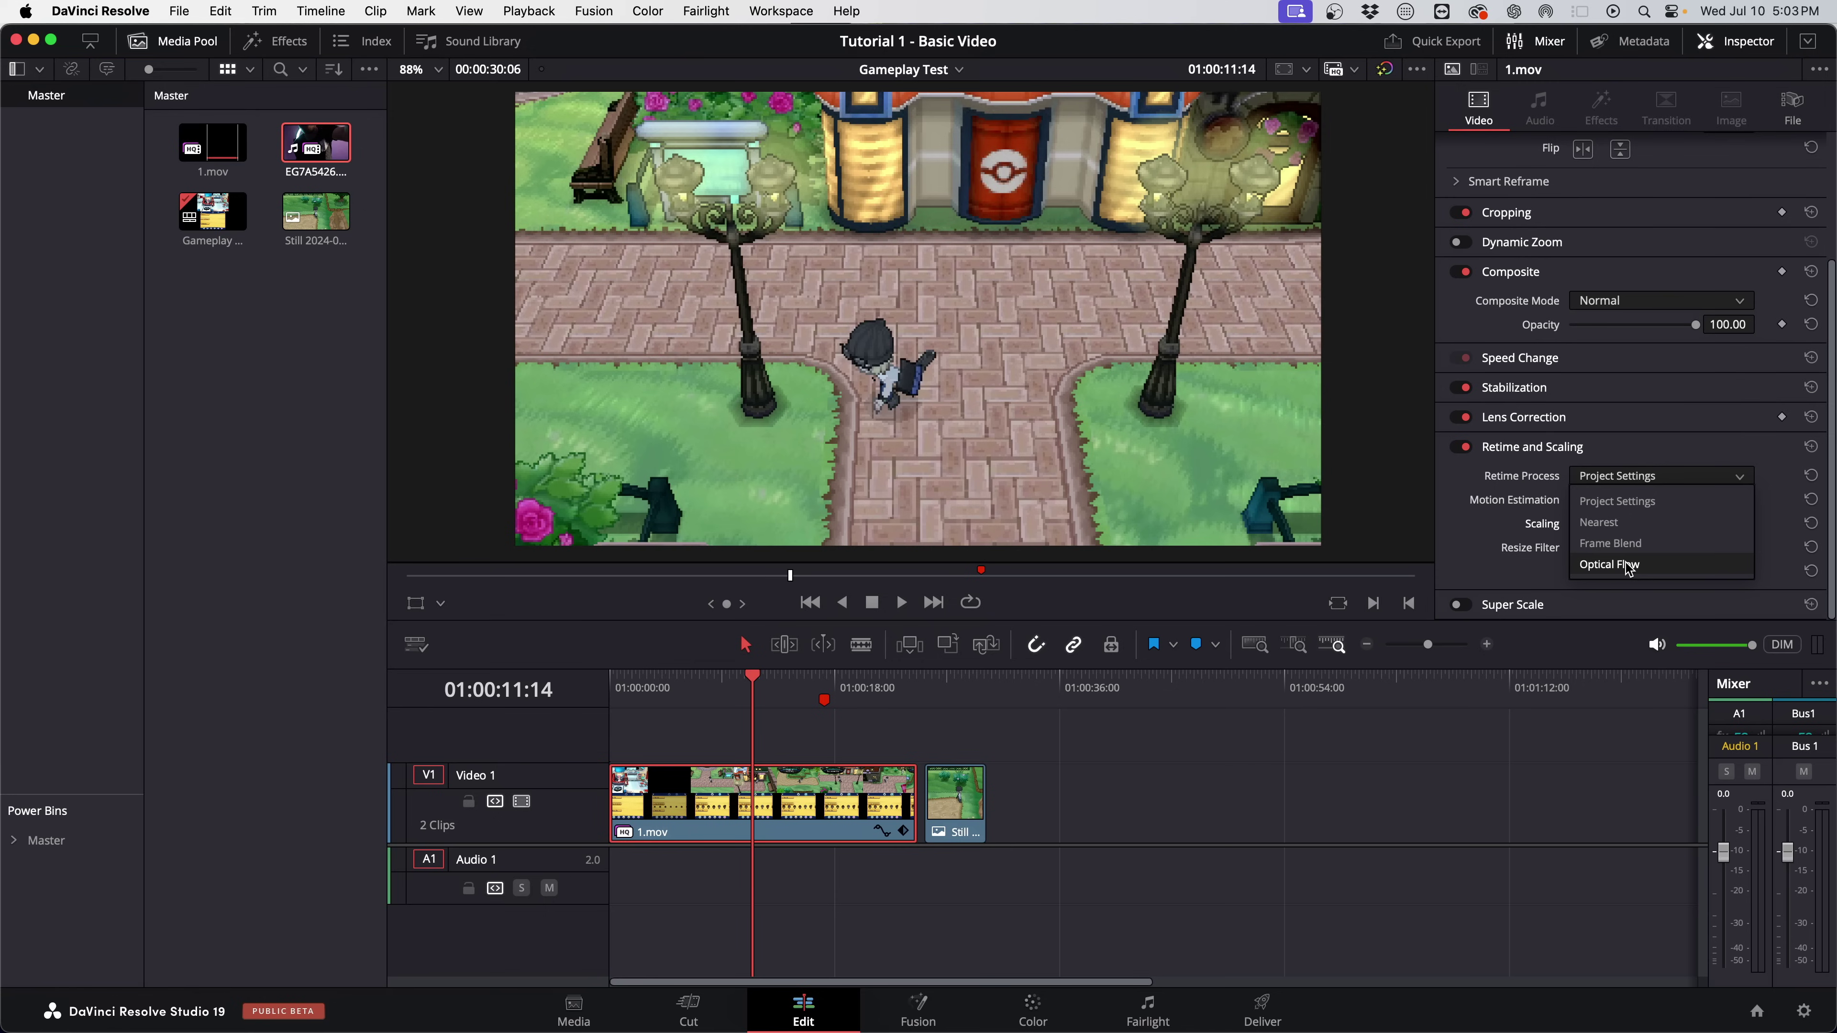
click(1452, 505)
click(1537, 381)
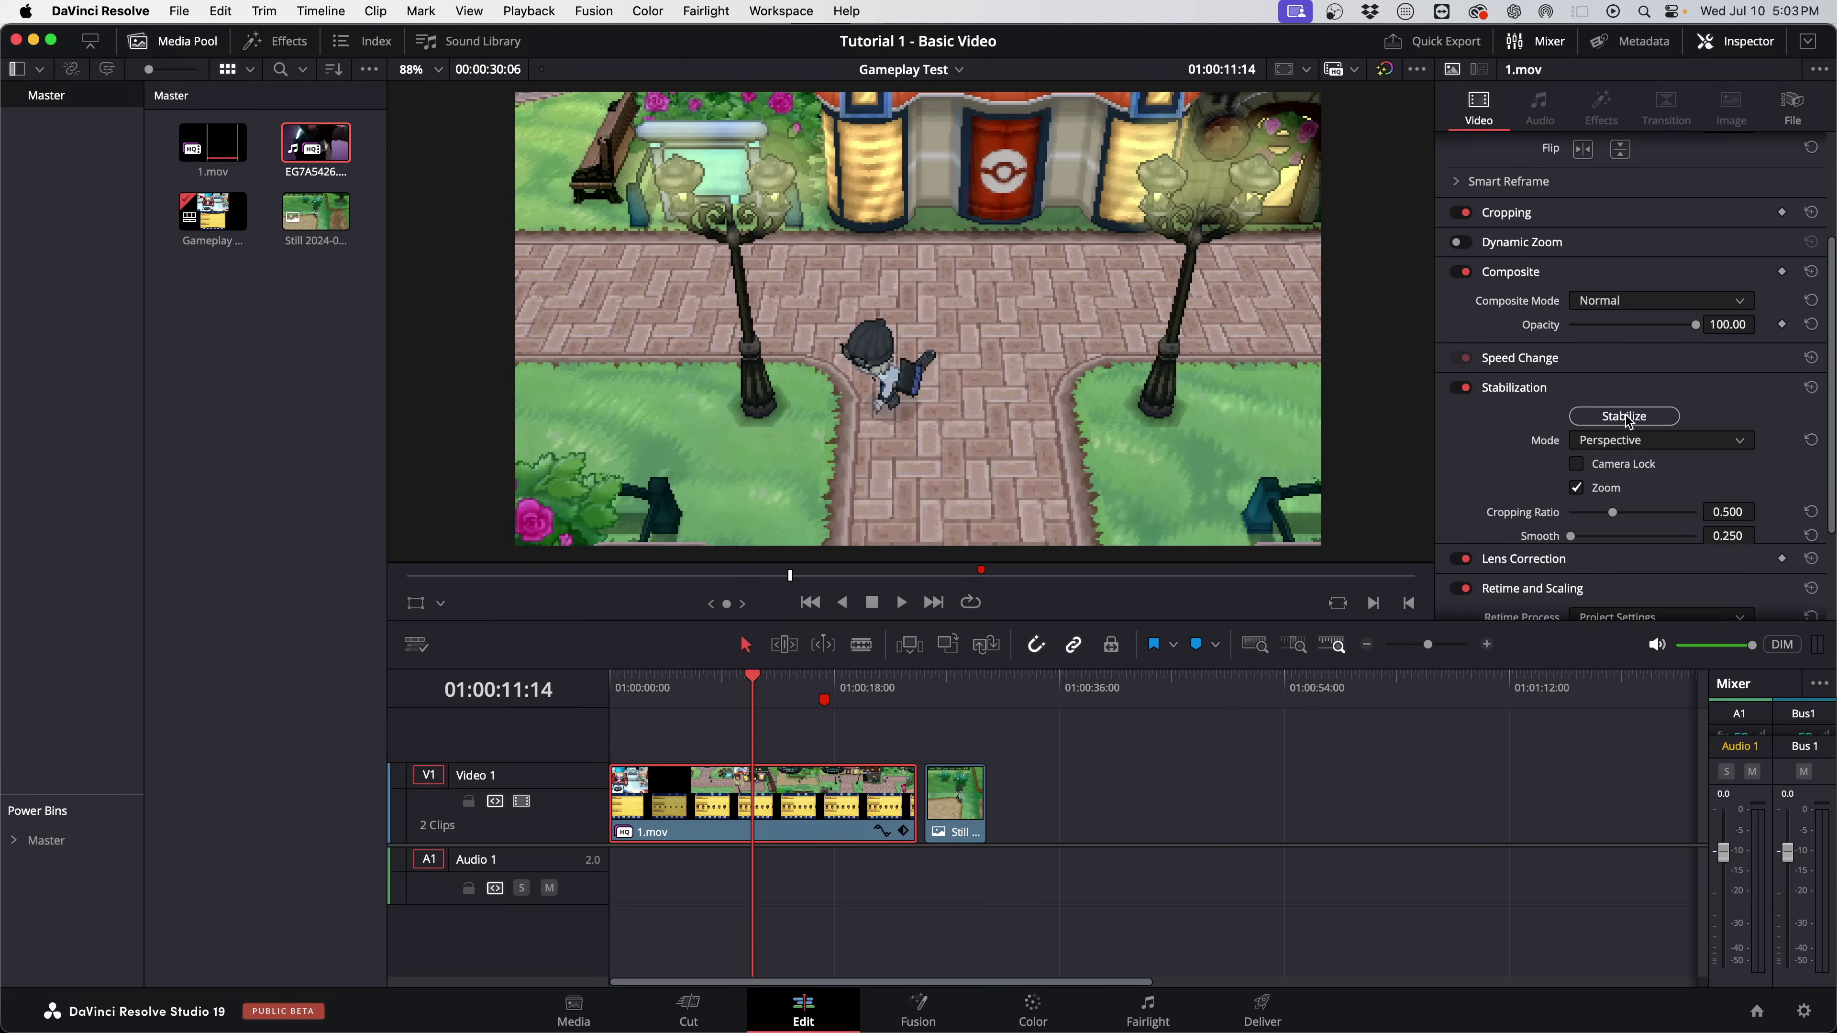
click(1258, 834)
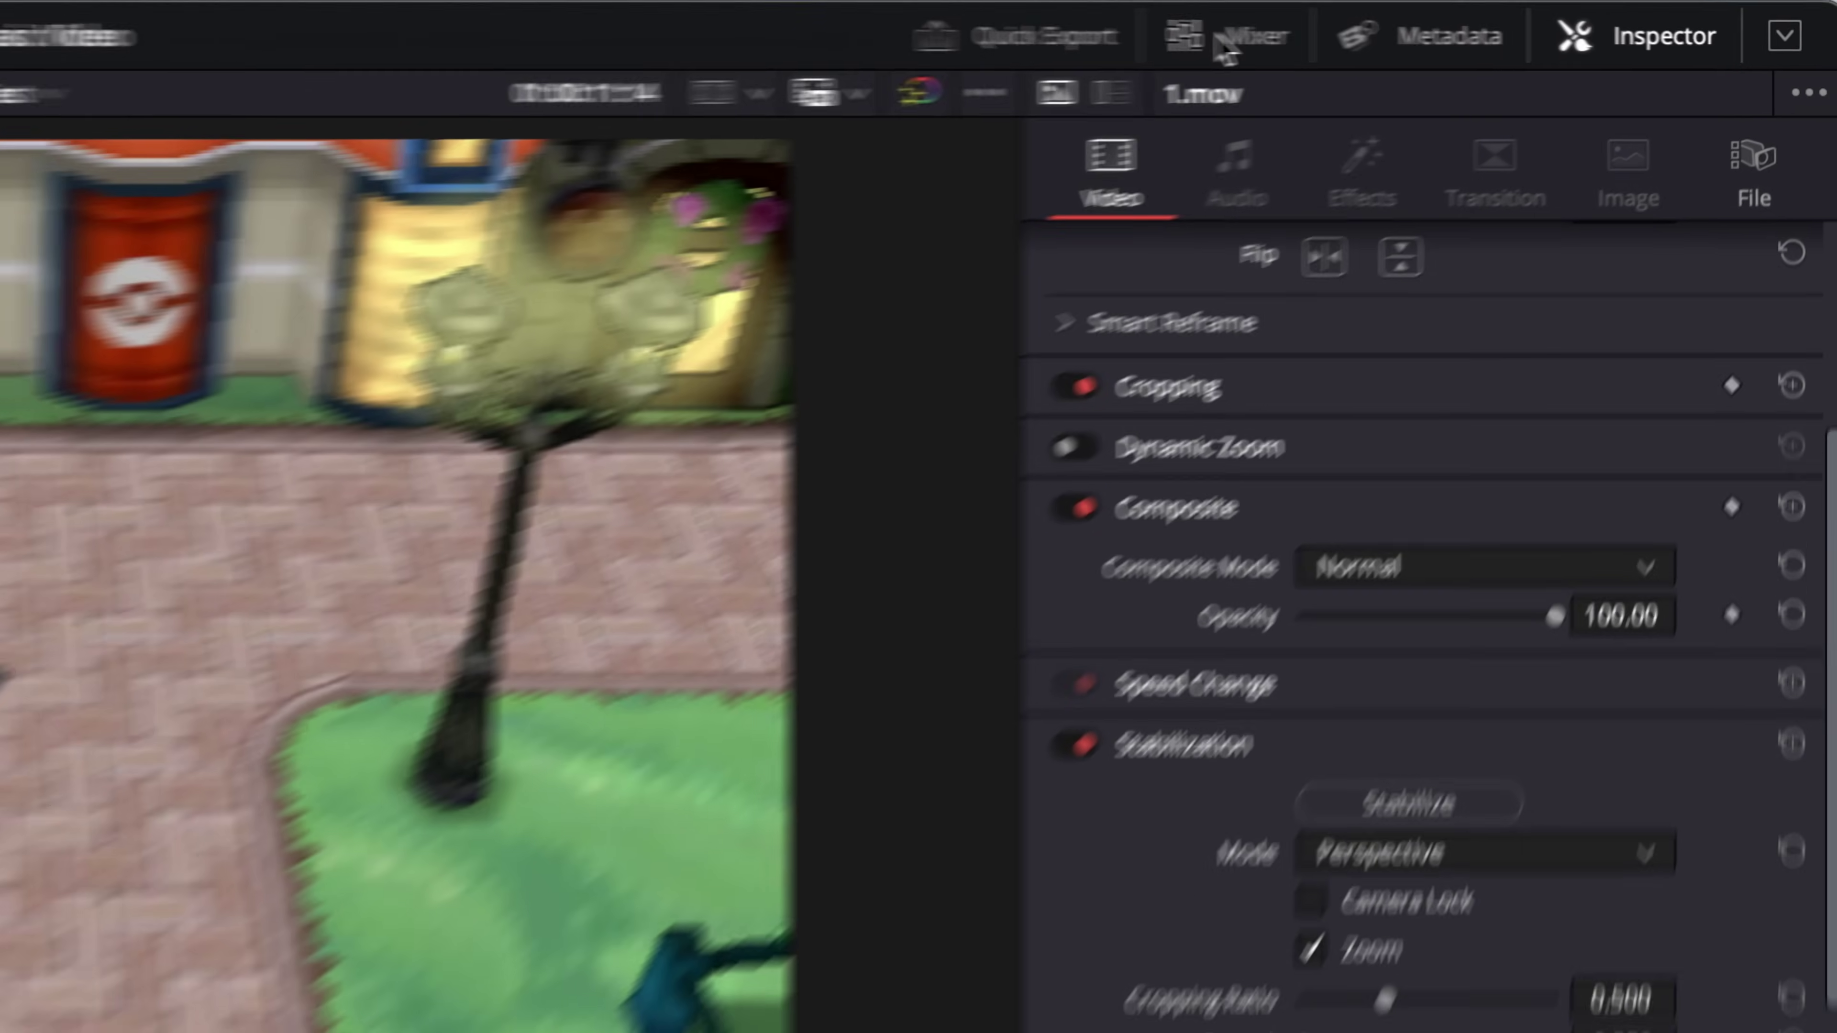
click(1226, 46)
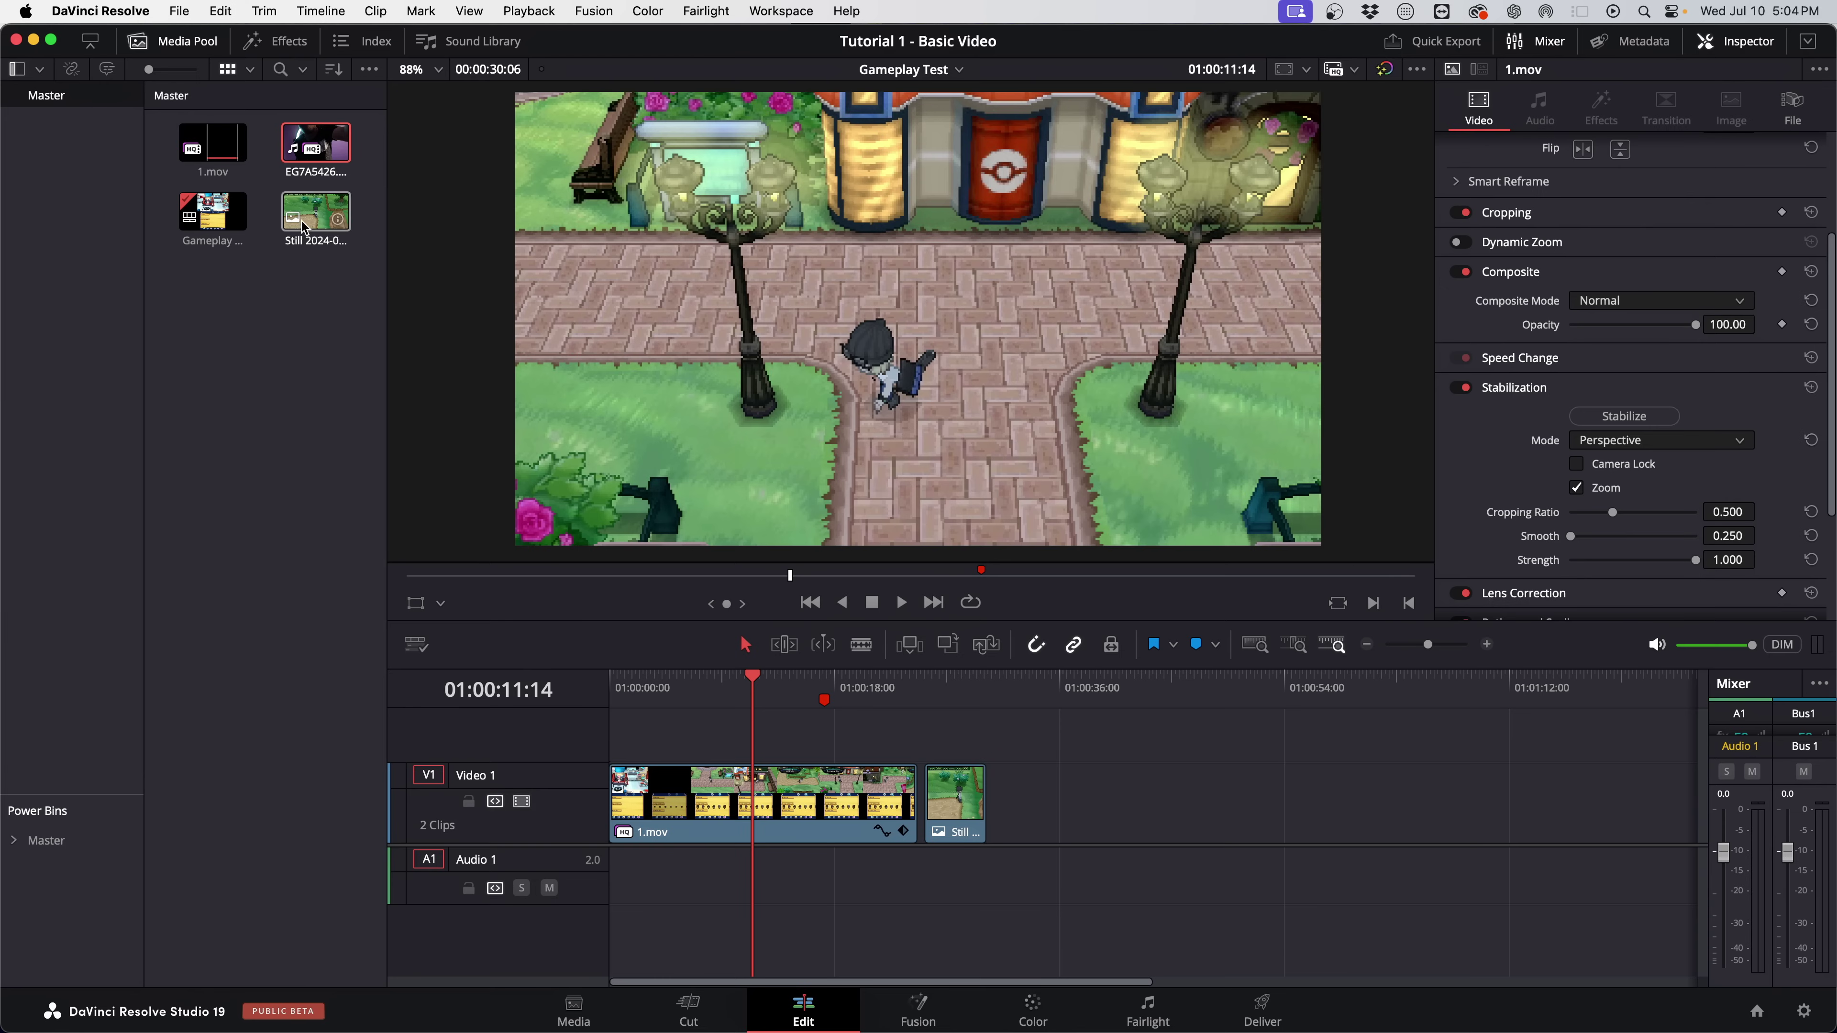
Add EG7A5426.MP4 to the timeline directly after the still and move the playhead to 01:00:45:12.
click(318, 155)
drag(373, 172, 991, 803)
click(1178, 693)
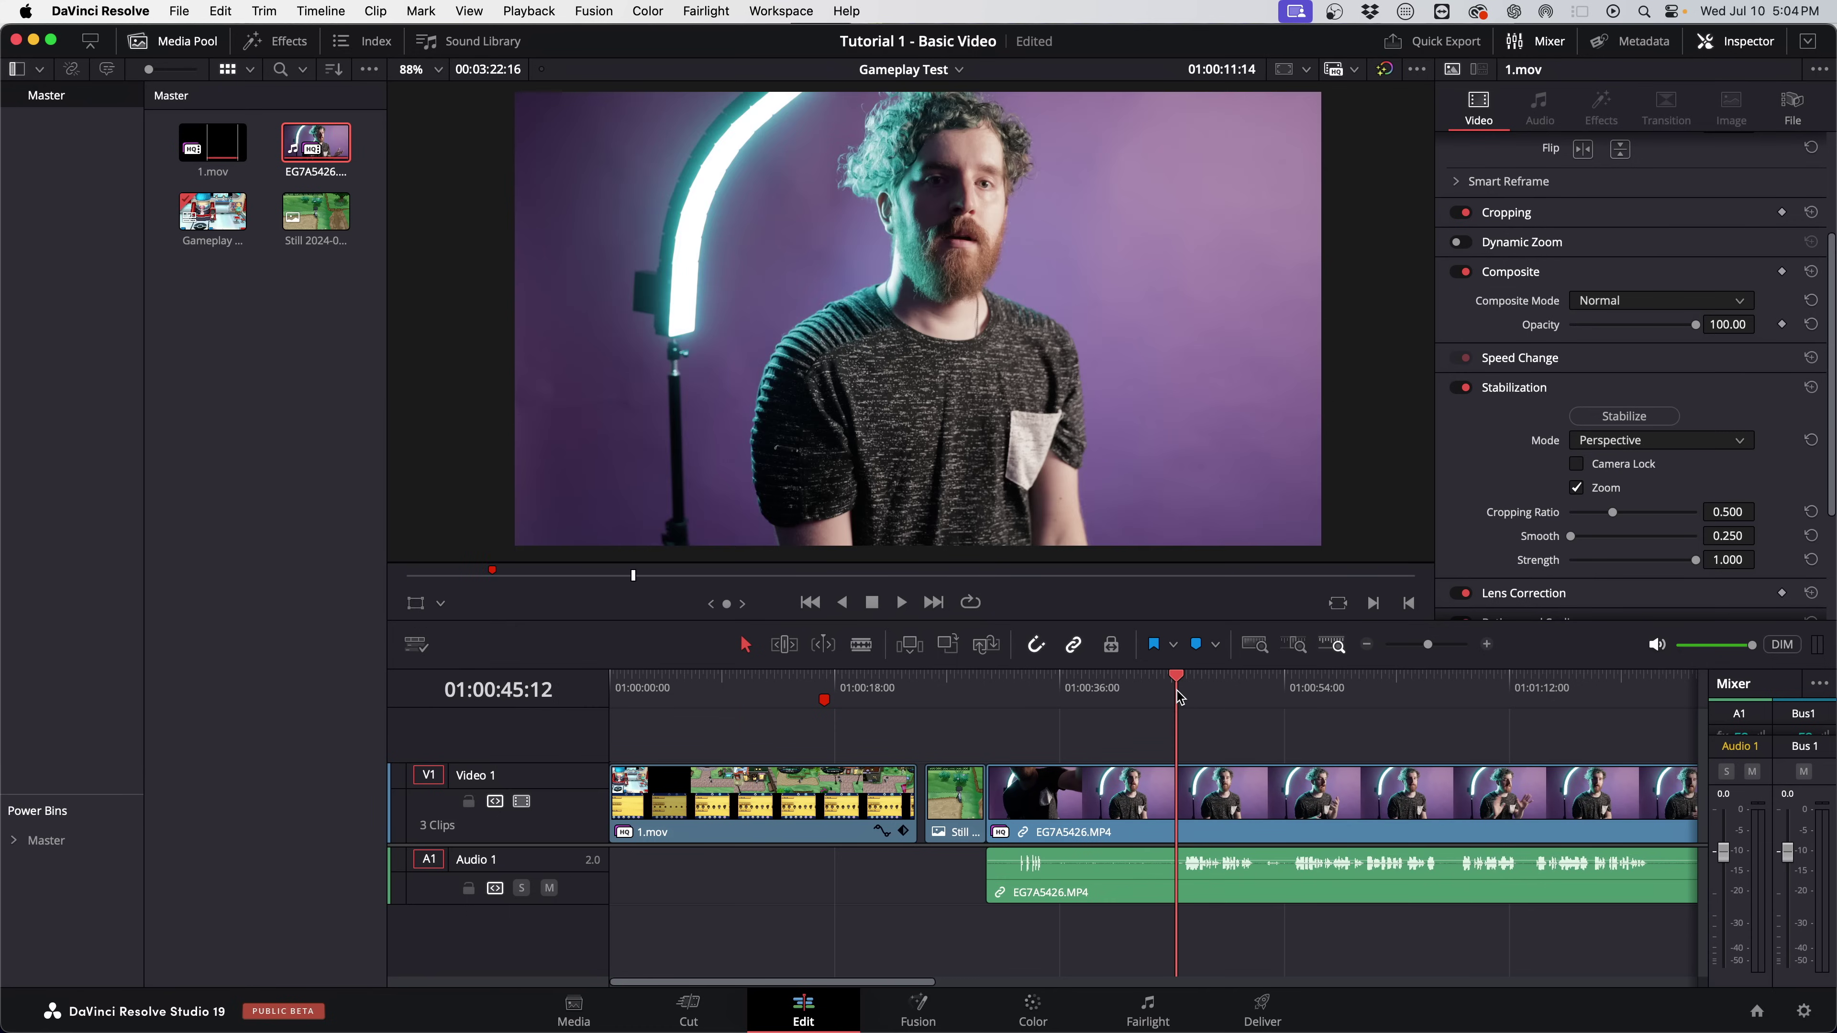
Cut off EG7A5426.MP4's opening before the speech, ripple delete it with the still, and close the gap after 1.mov.
scroll(1179, 721, up, 4)
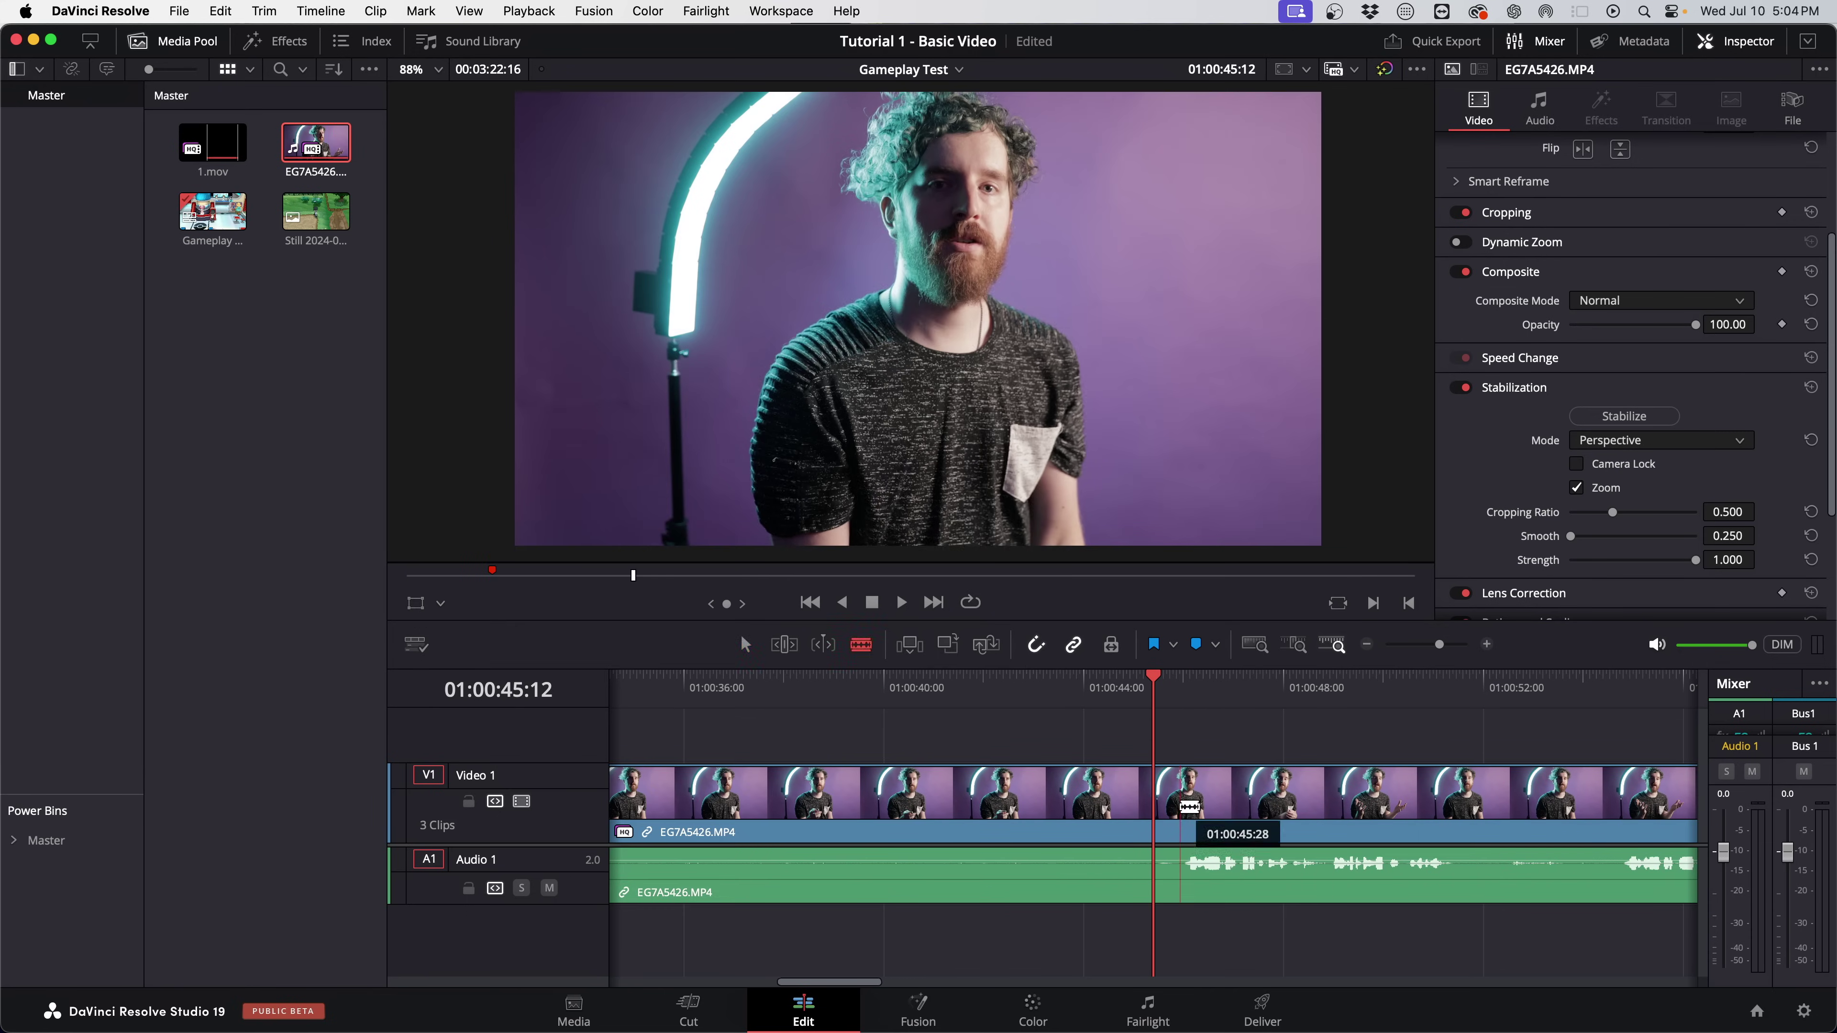
key(Up)
click(1065, 801)
key(BackSpace)
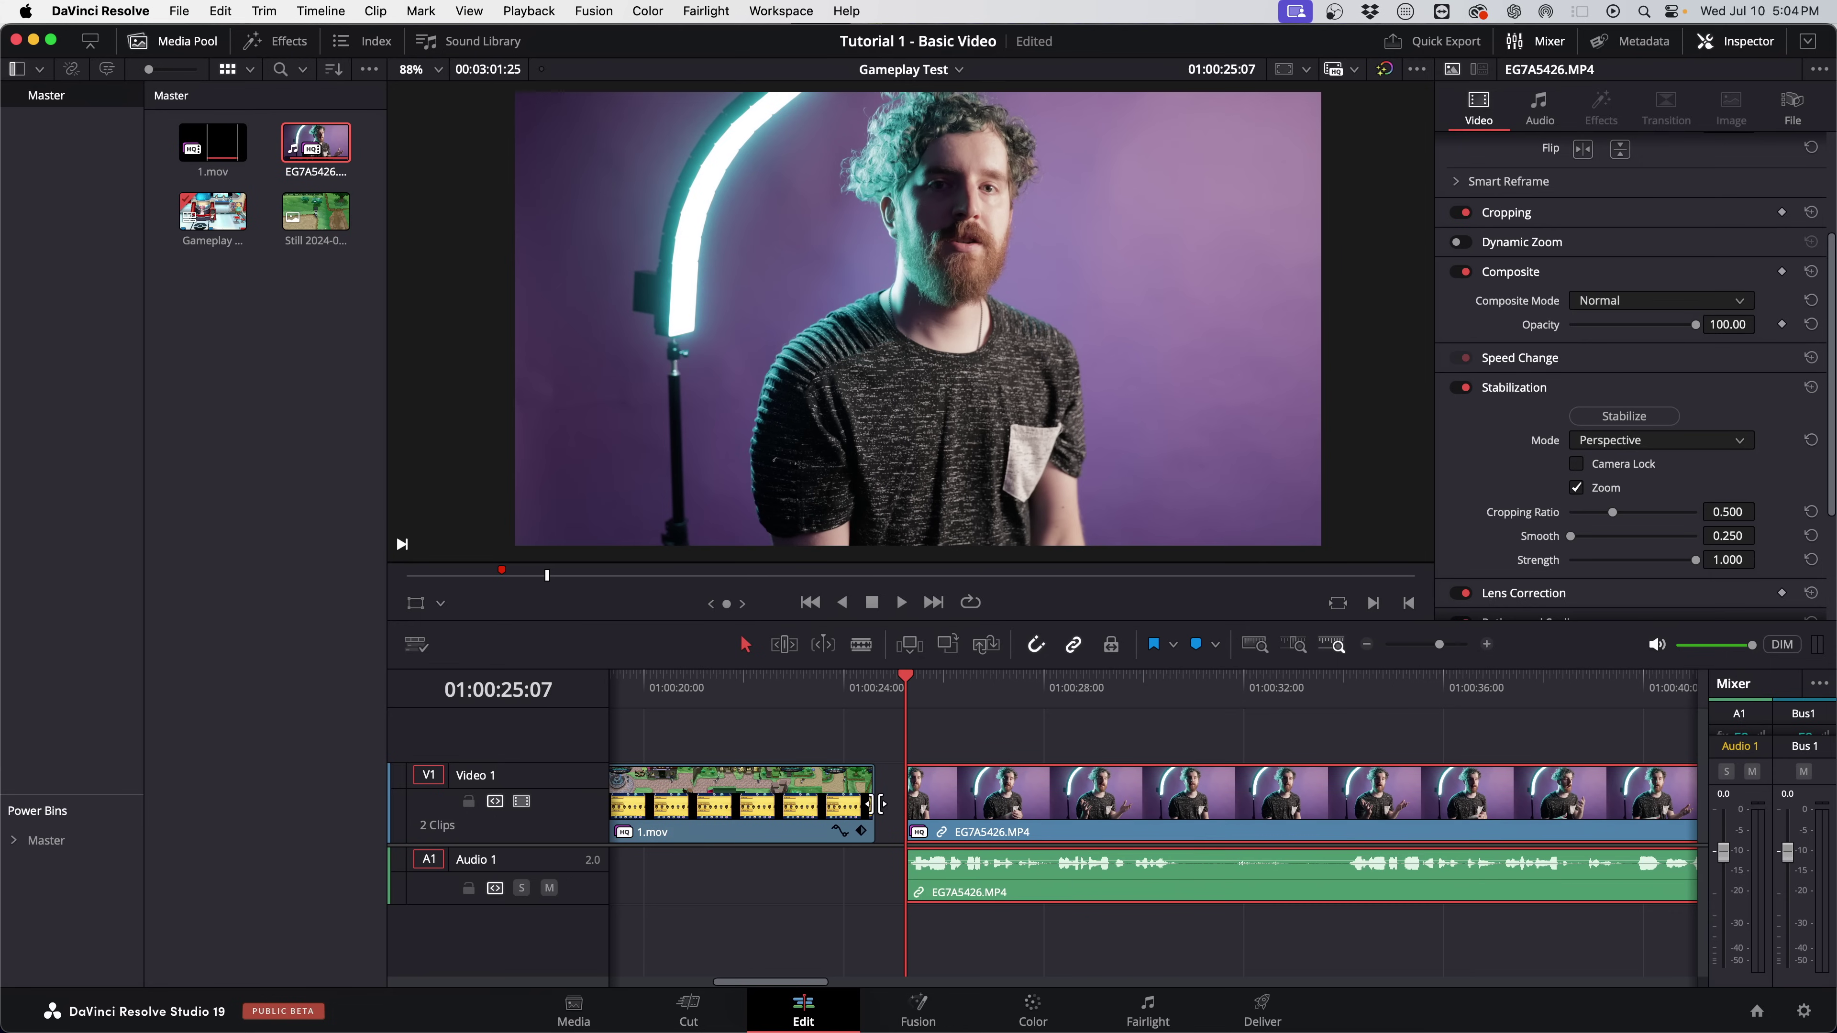
click(890, 800)
key(BackSpace)
Split EG7A5426.MP4 at about 01:00:30 and 01:00:35 and delete everything after the second cut.
key(b)
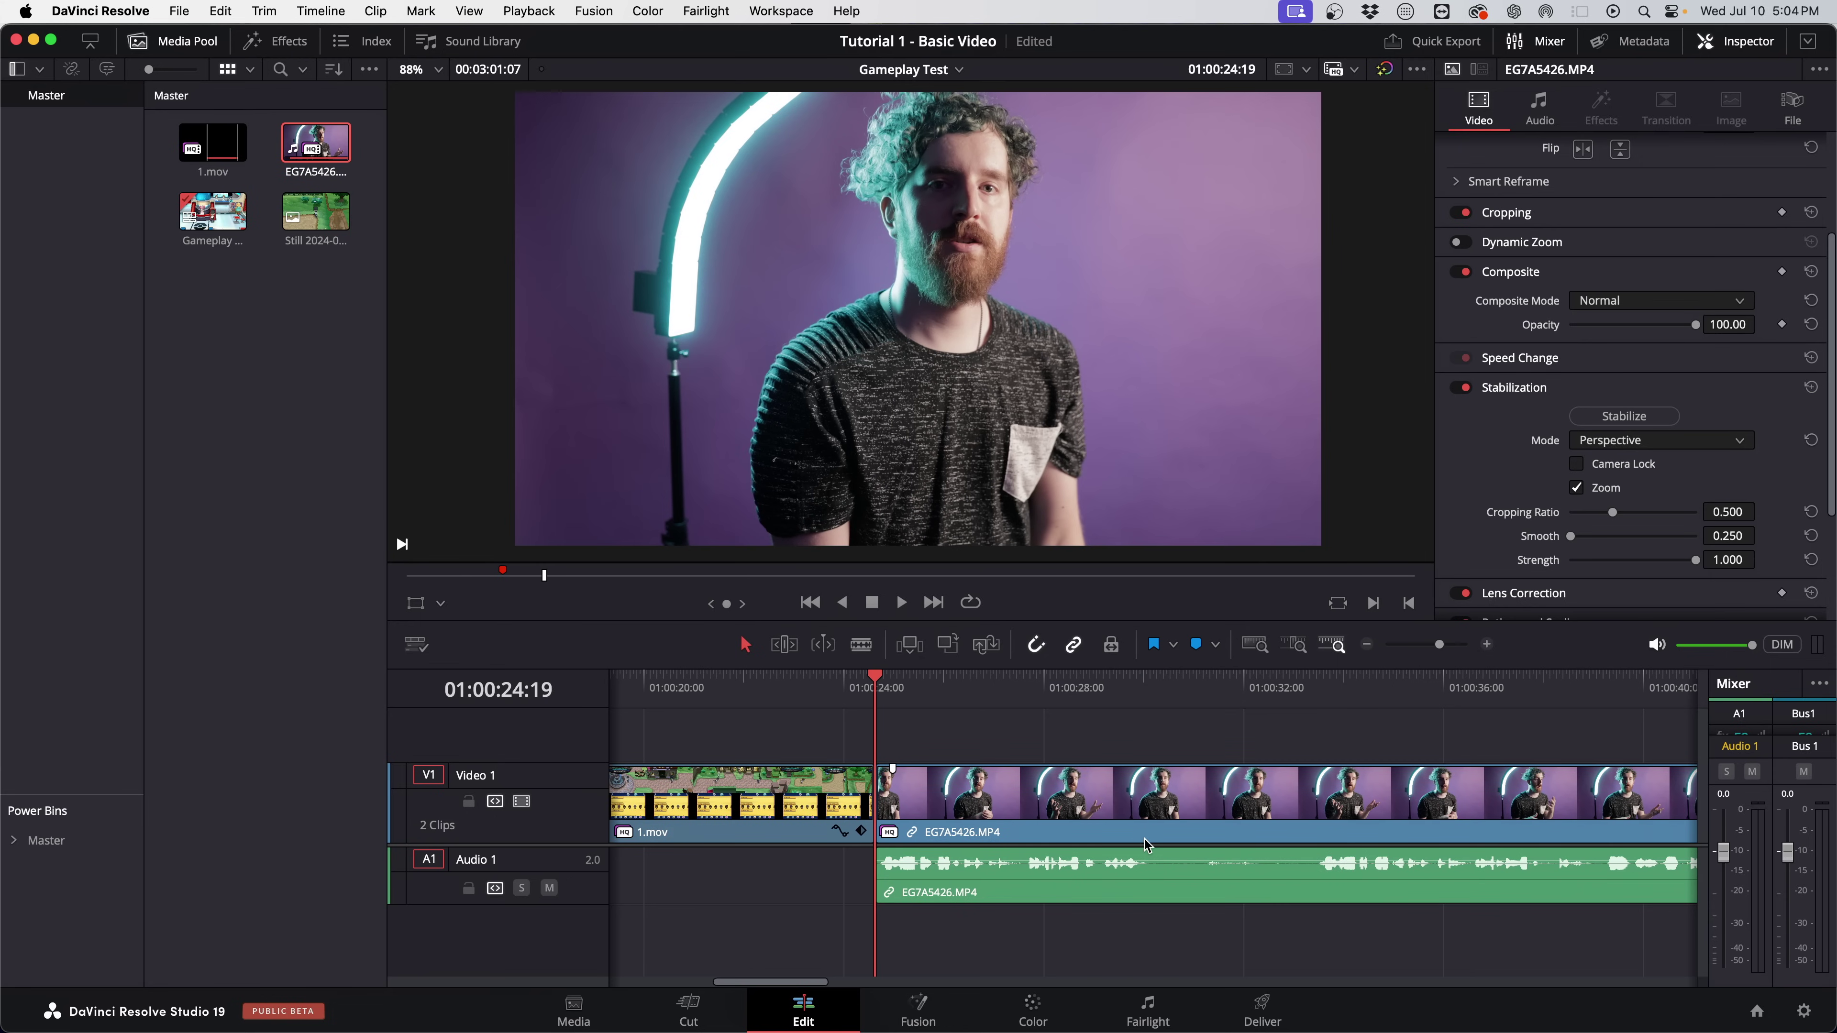
click(1151, 796)
click(1426, 796)
key(a)
click(1475, 804)
key(BackSpace)
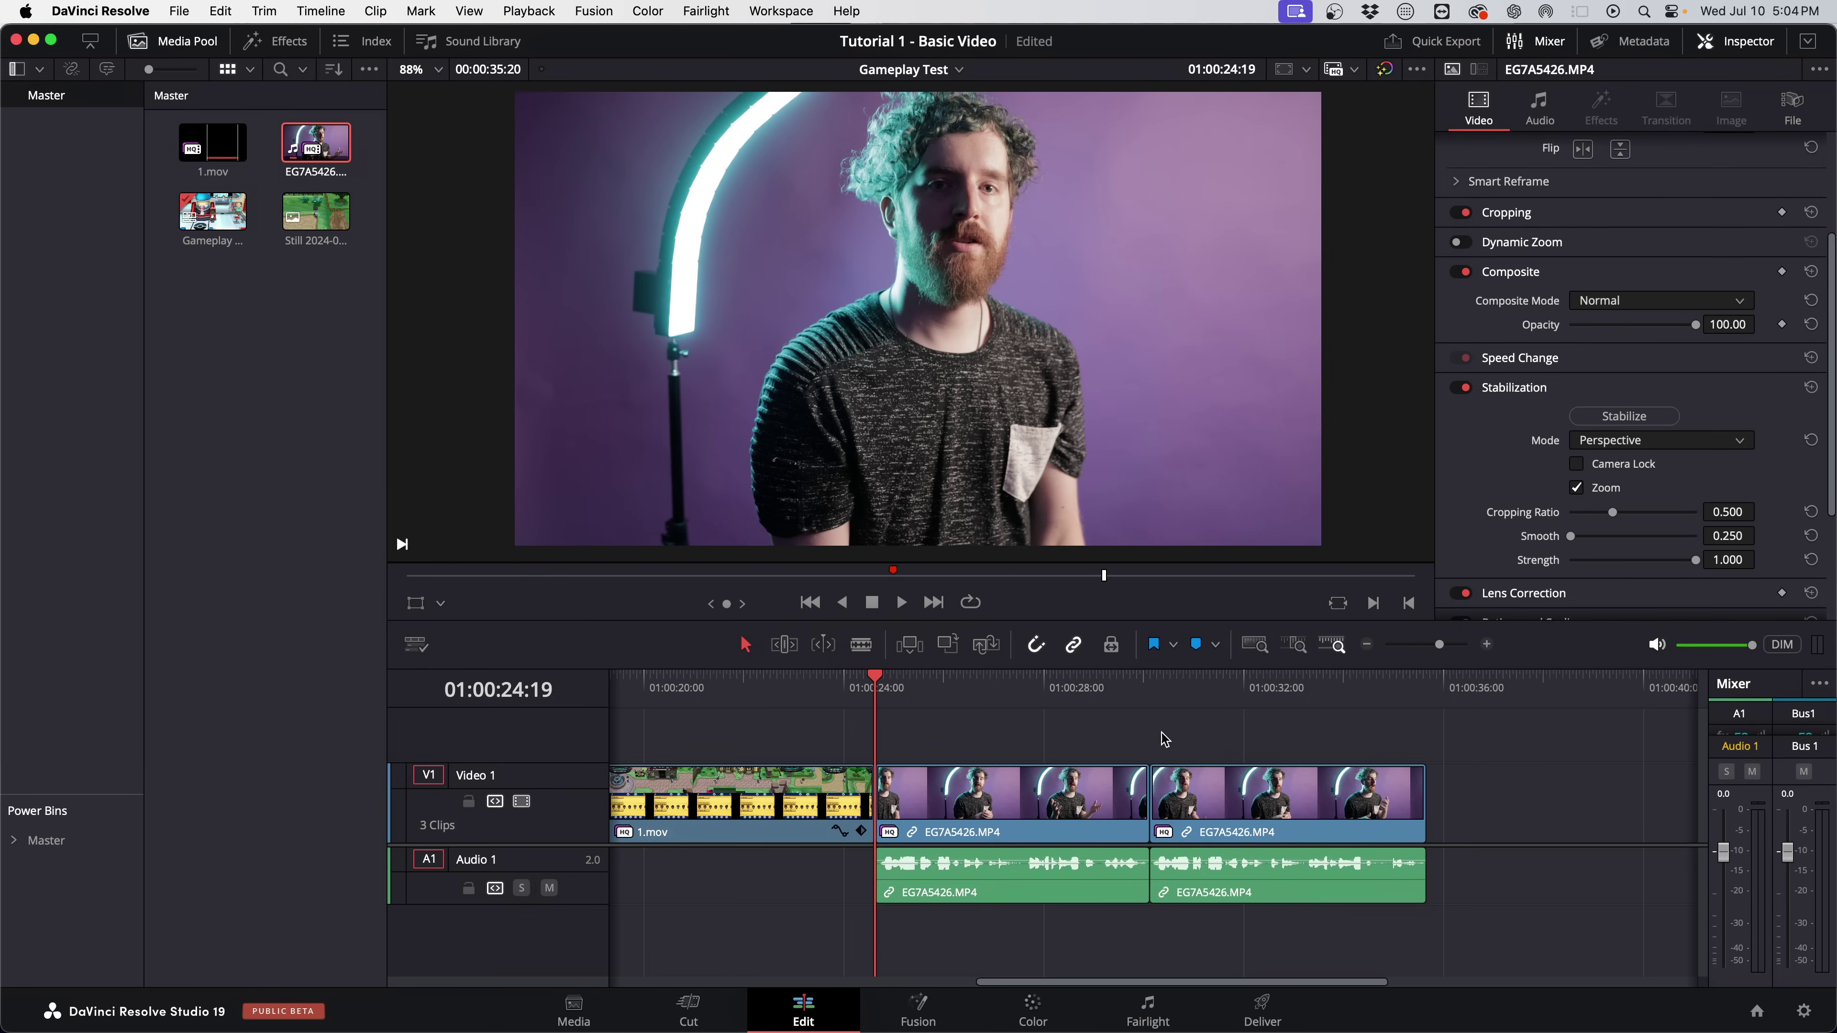
Set the first EG7A5426.MP4 segment's zoom to 1.540 and its position to X -114 and Y -256.
click(1027, 706)
click(1029, 810)
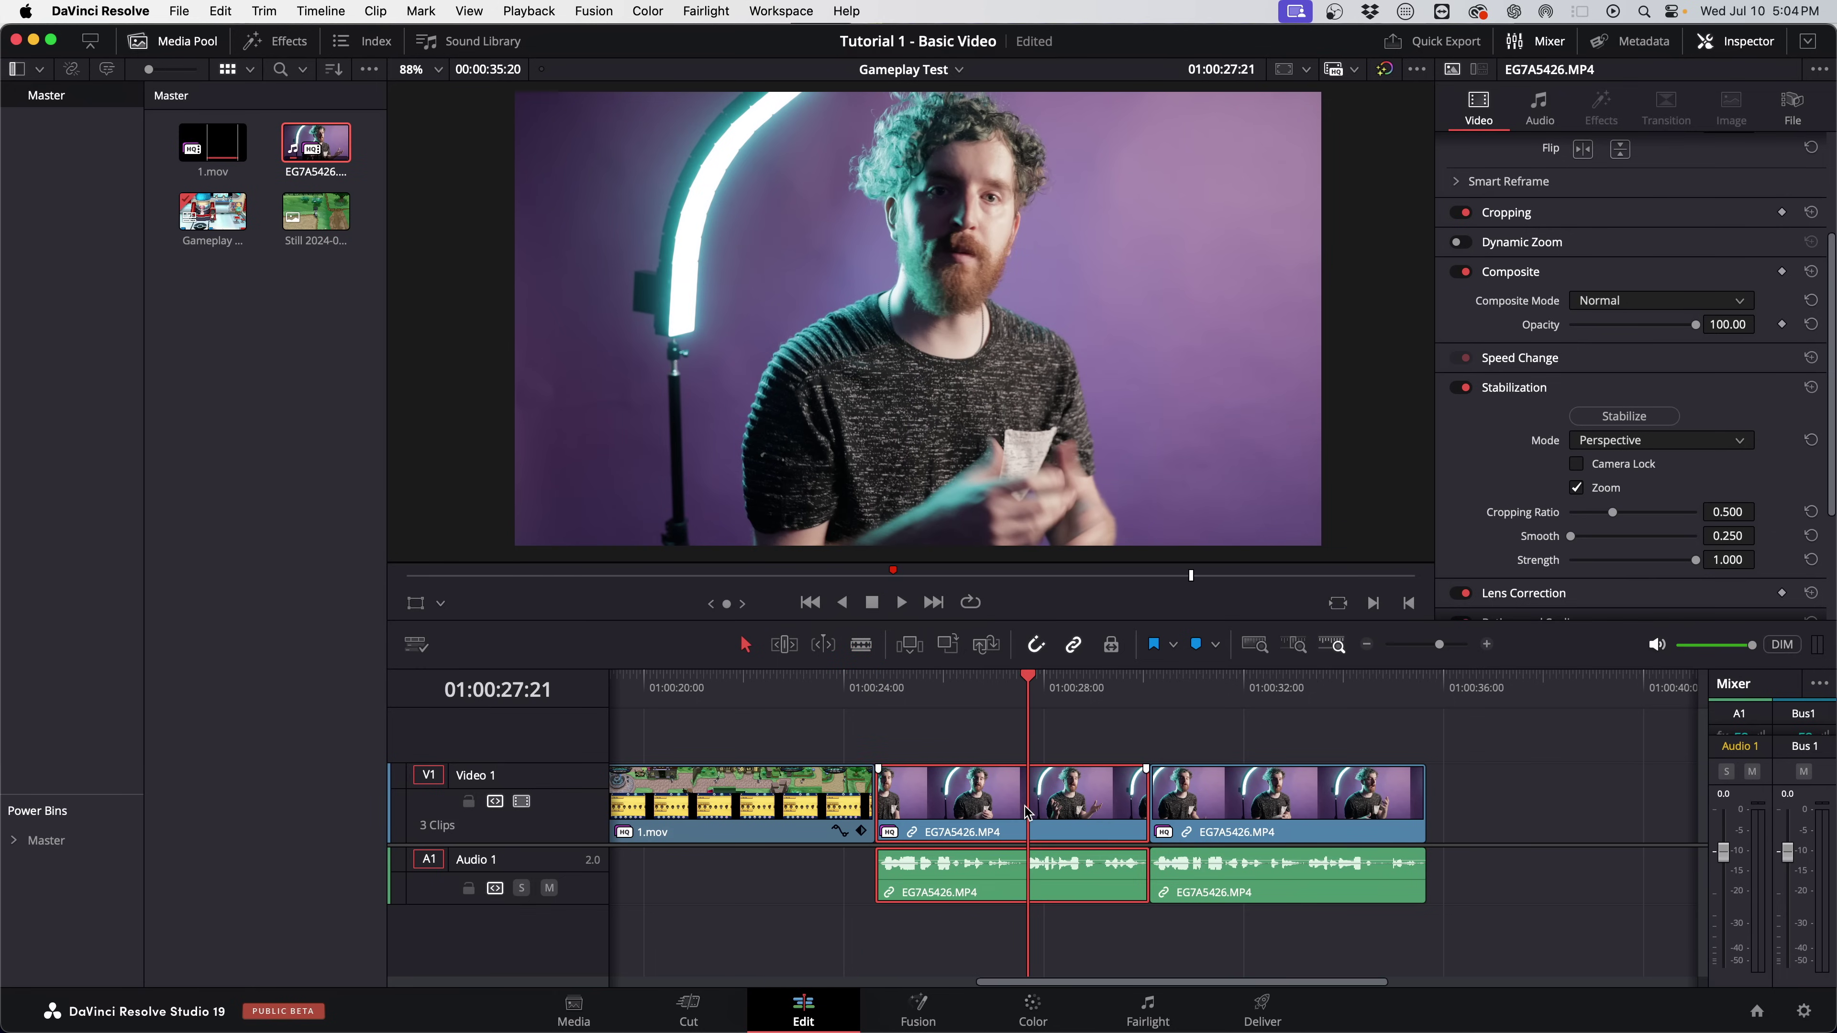
scroll(1519, 319, up, 4)
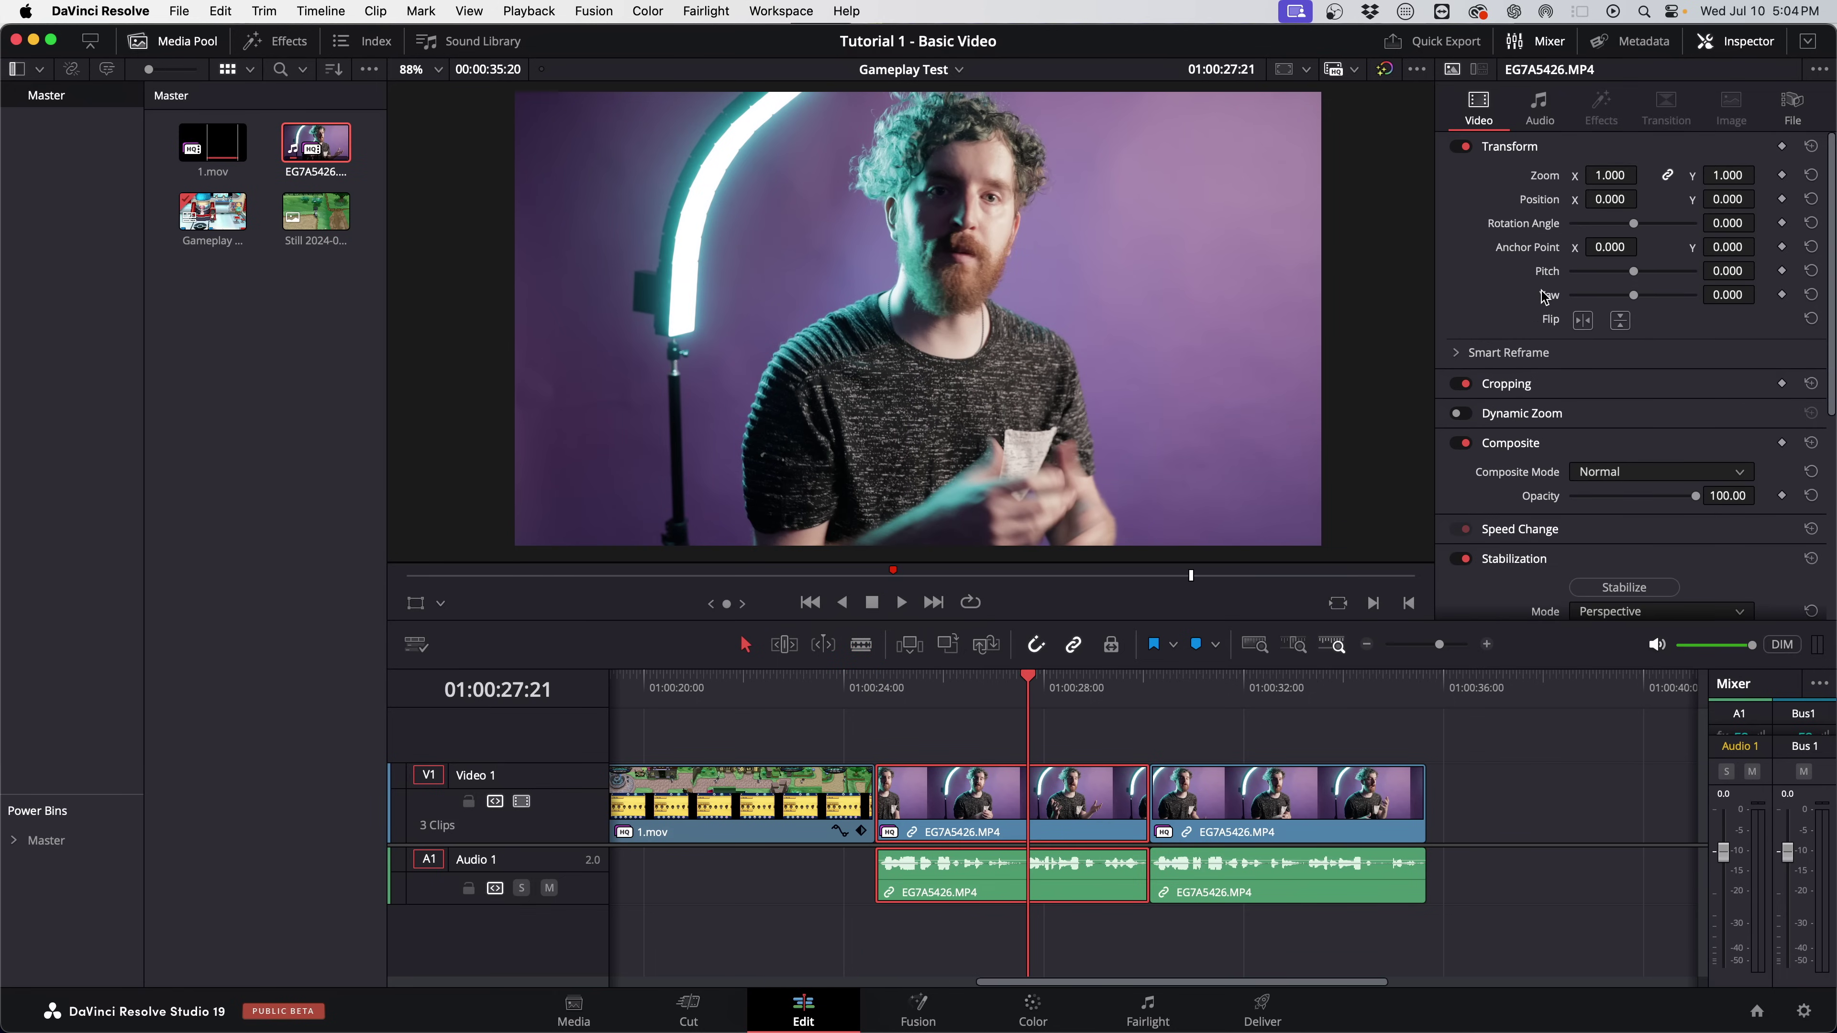
drag(1617, 167, 1644, 174)
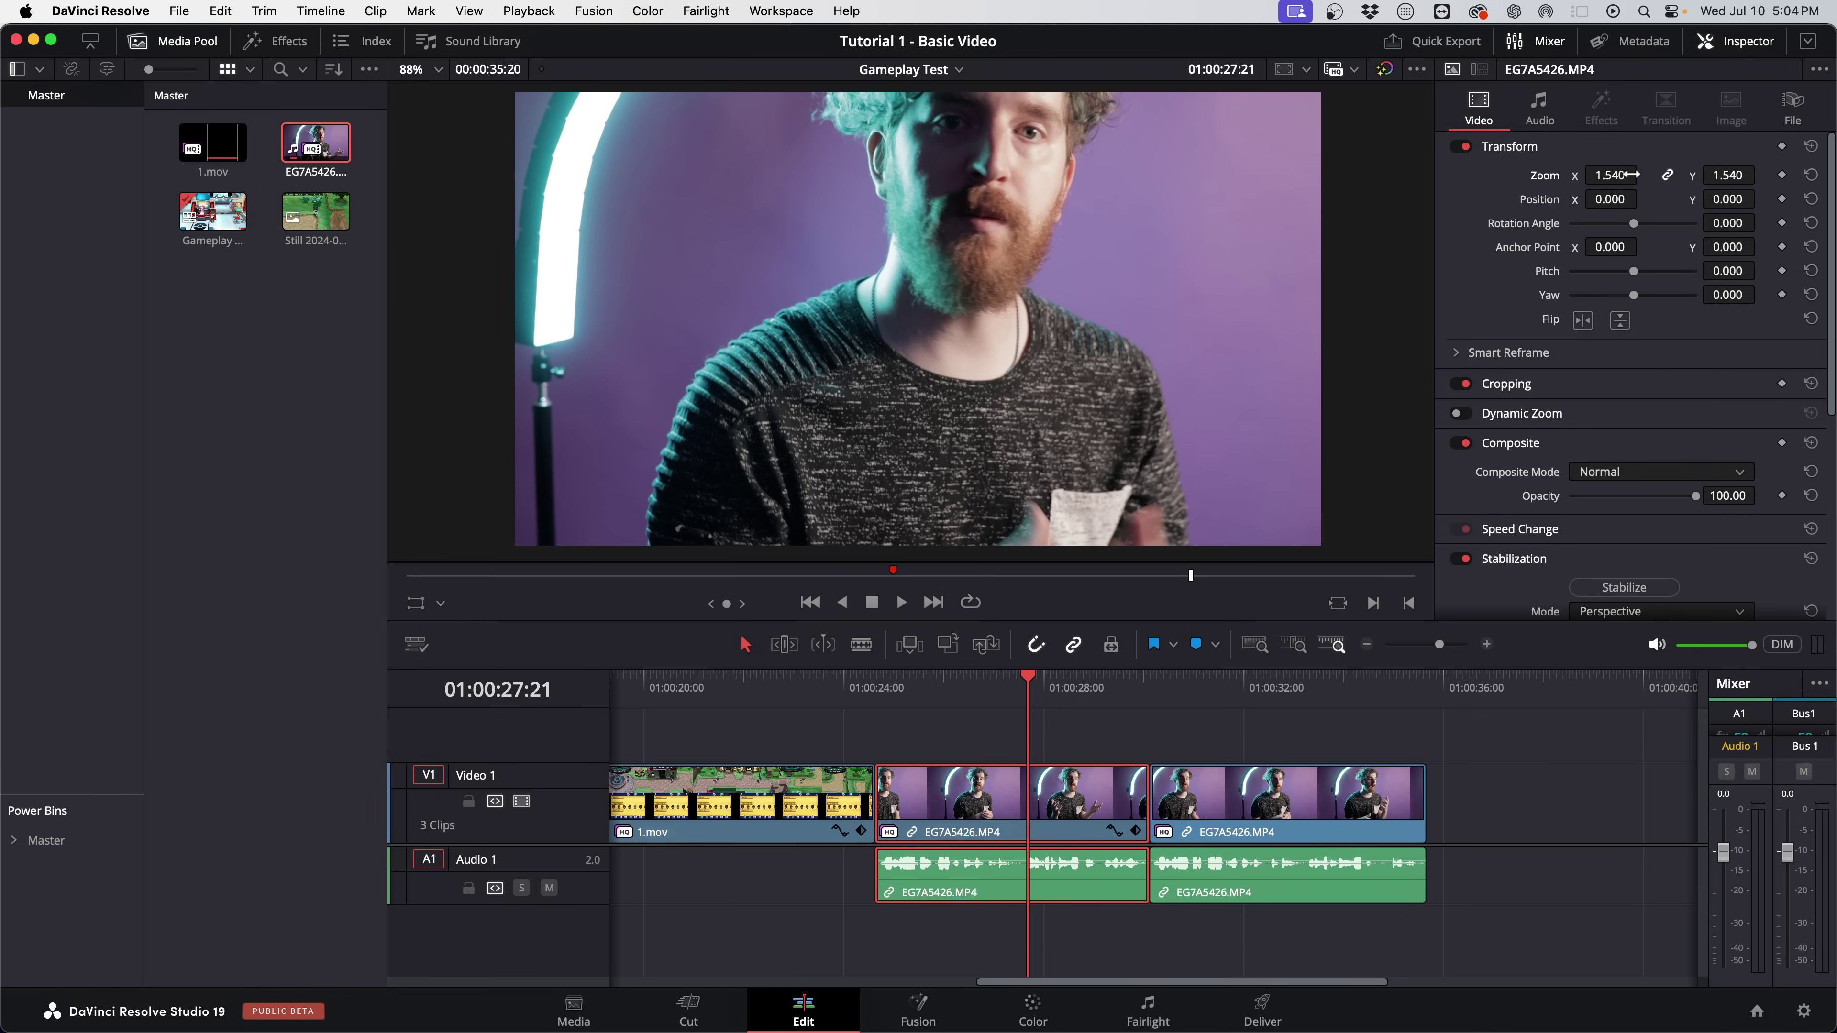
drag(1728, 199, 1587, 200)
click(1522, 707)
Enlarge the timeline area while playing over the cut between the two EG7A5426.MP4 segments, and save the project.
key(space)
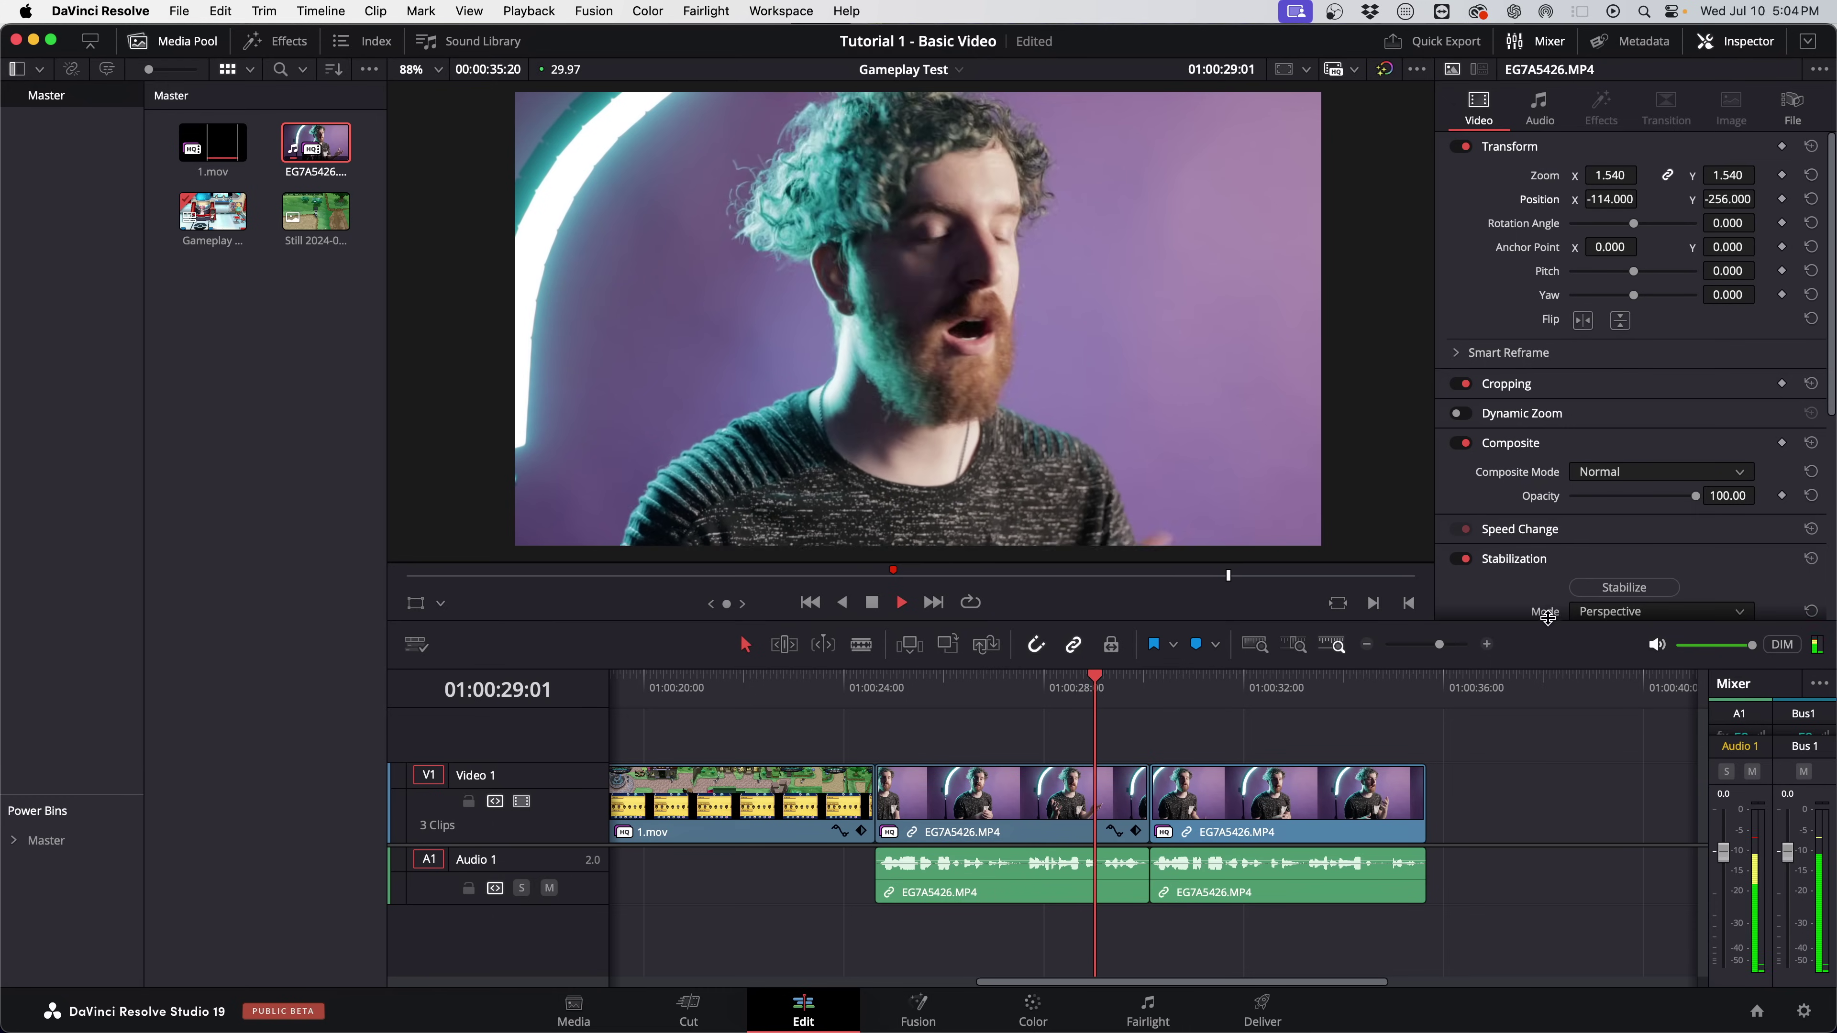
drag(1546, 618, 1545, 461)
key(space)
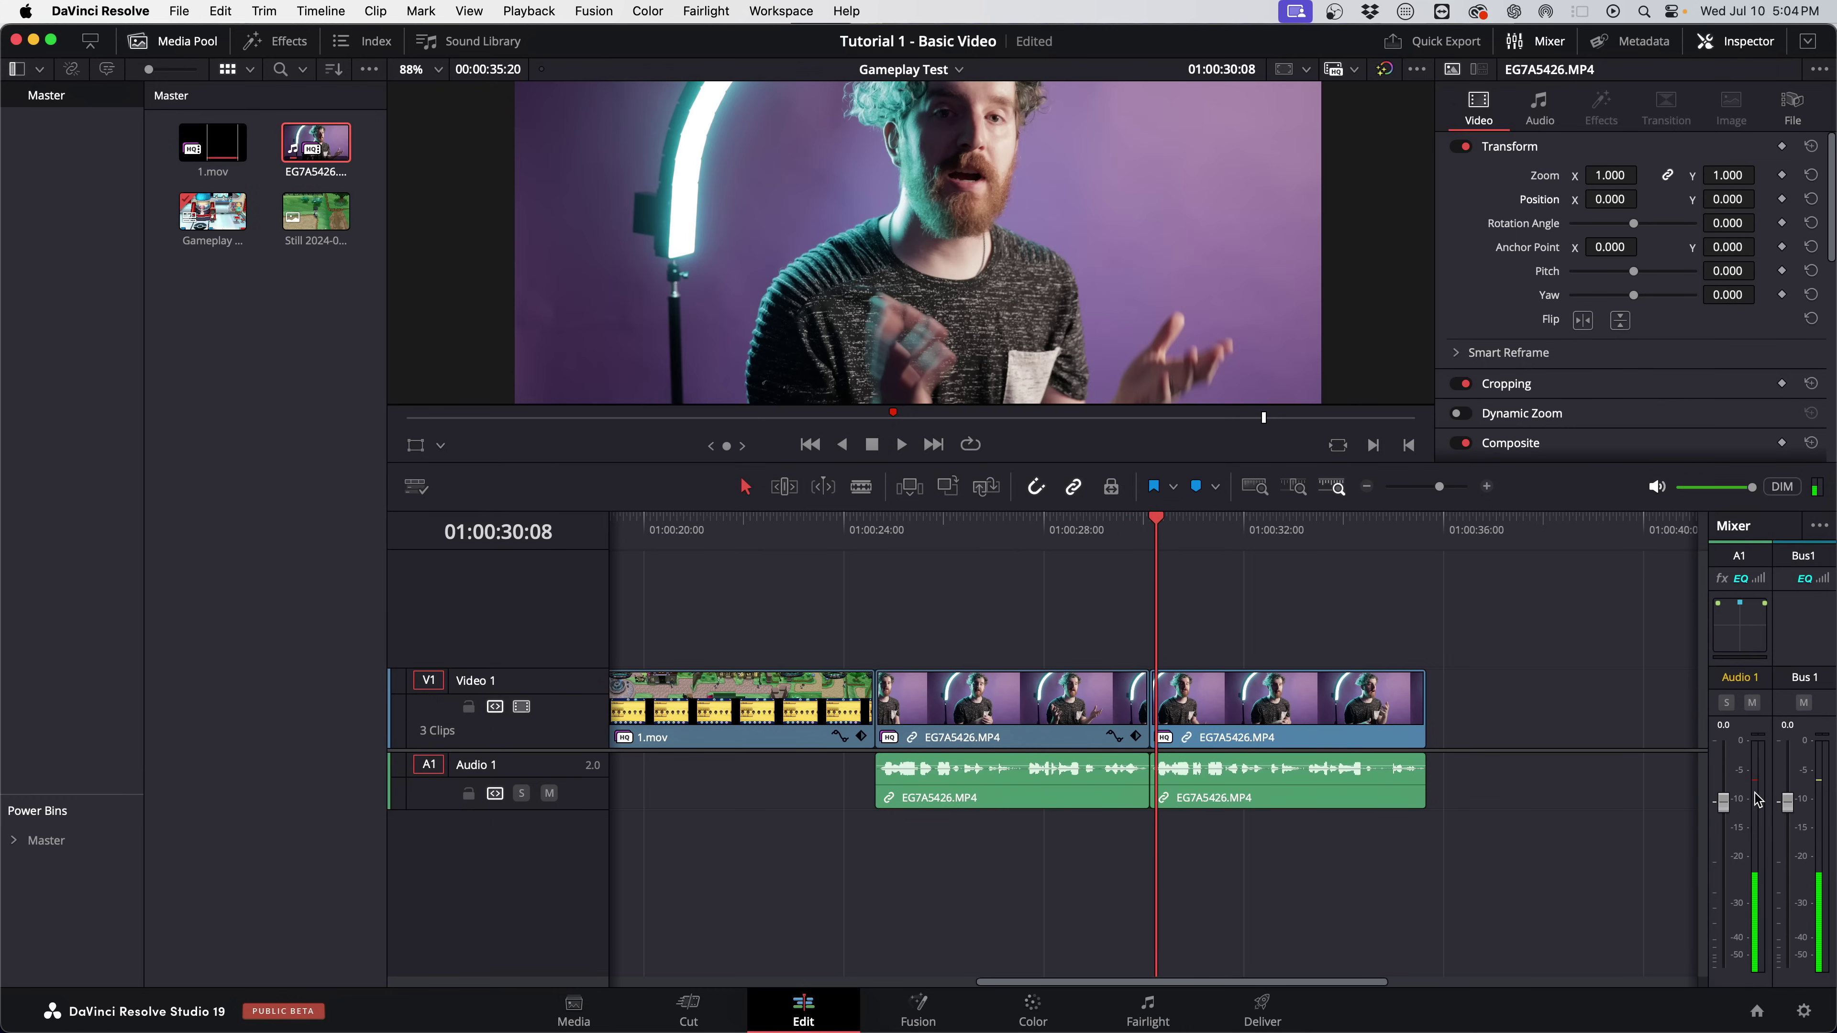
key(super+s)
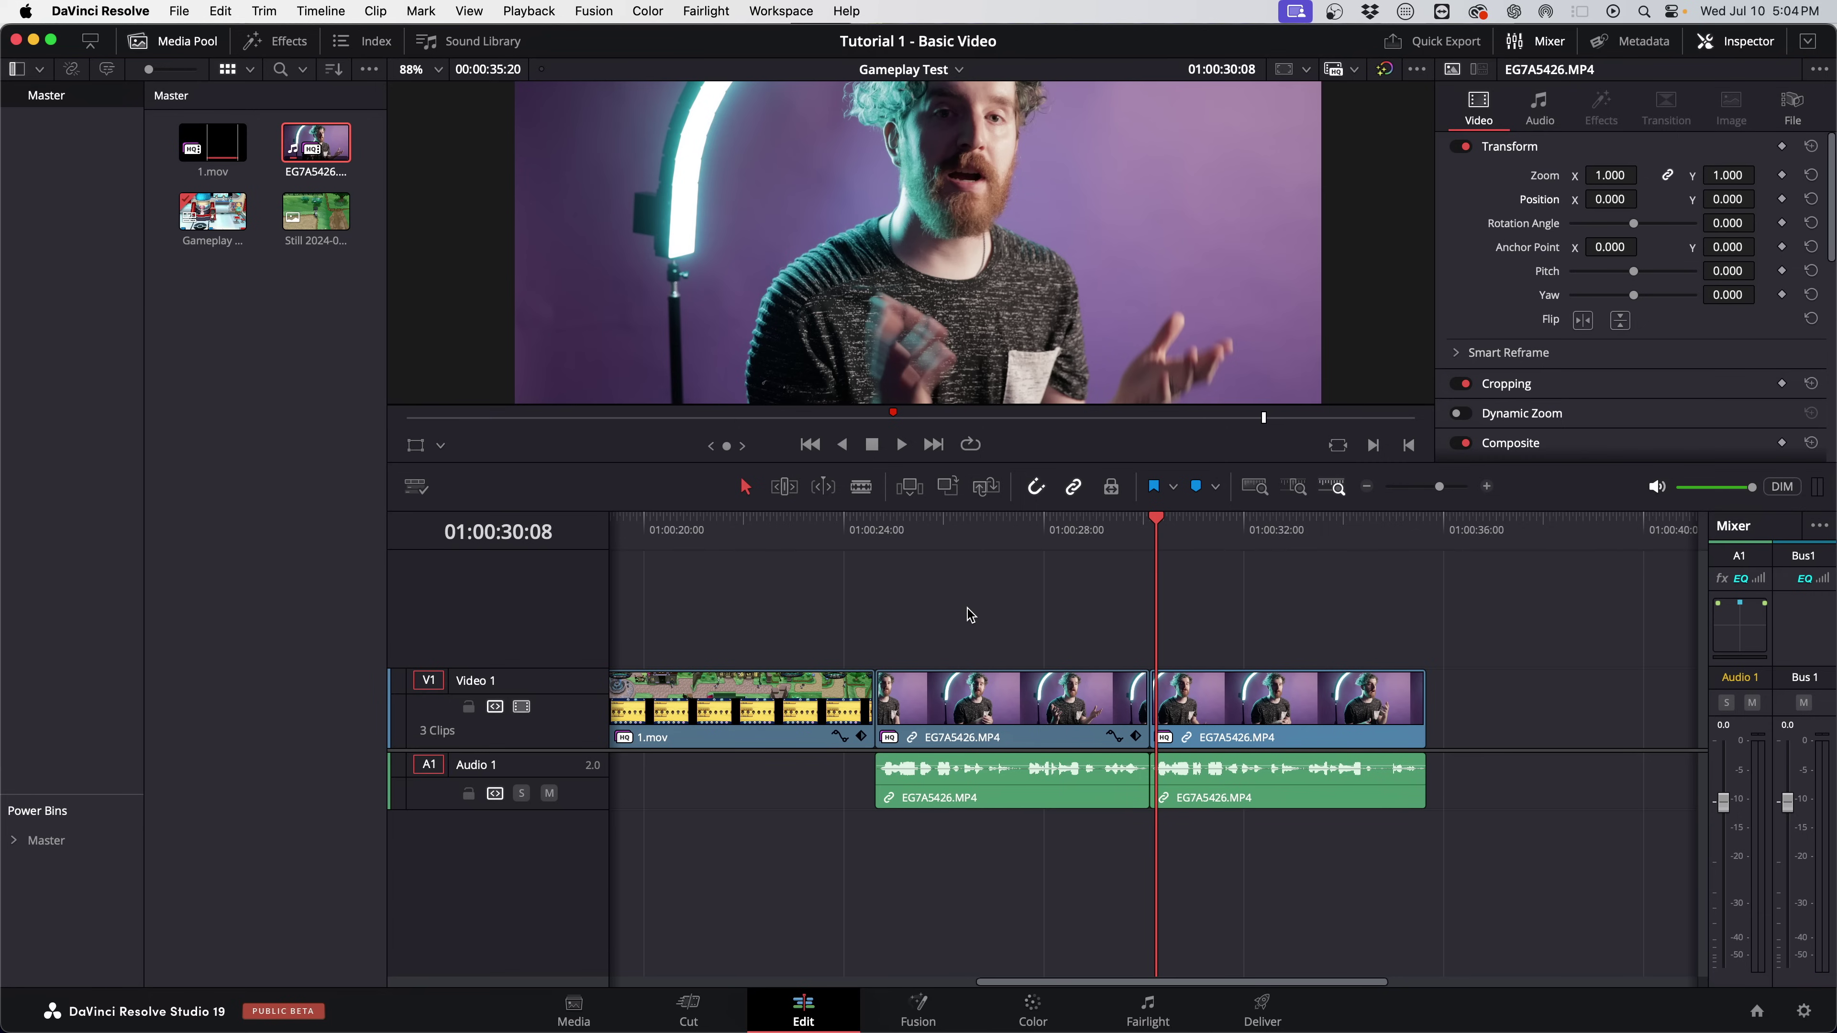
Set the right audio channel of both EG7A5426.MP4 segments to Embedded Channel 1 in their clip attributes.
click(289, 361)
drag(998, 651, 1242, 718)
right_click(1242, 718)
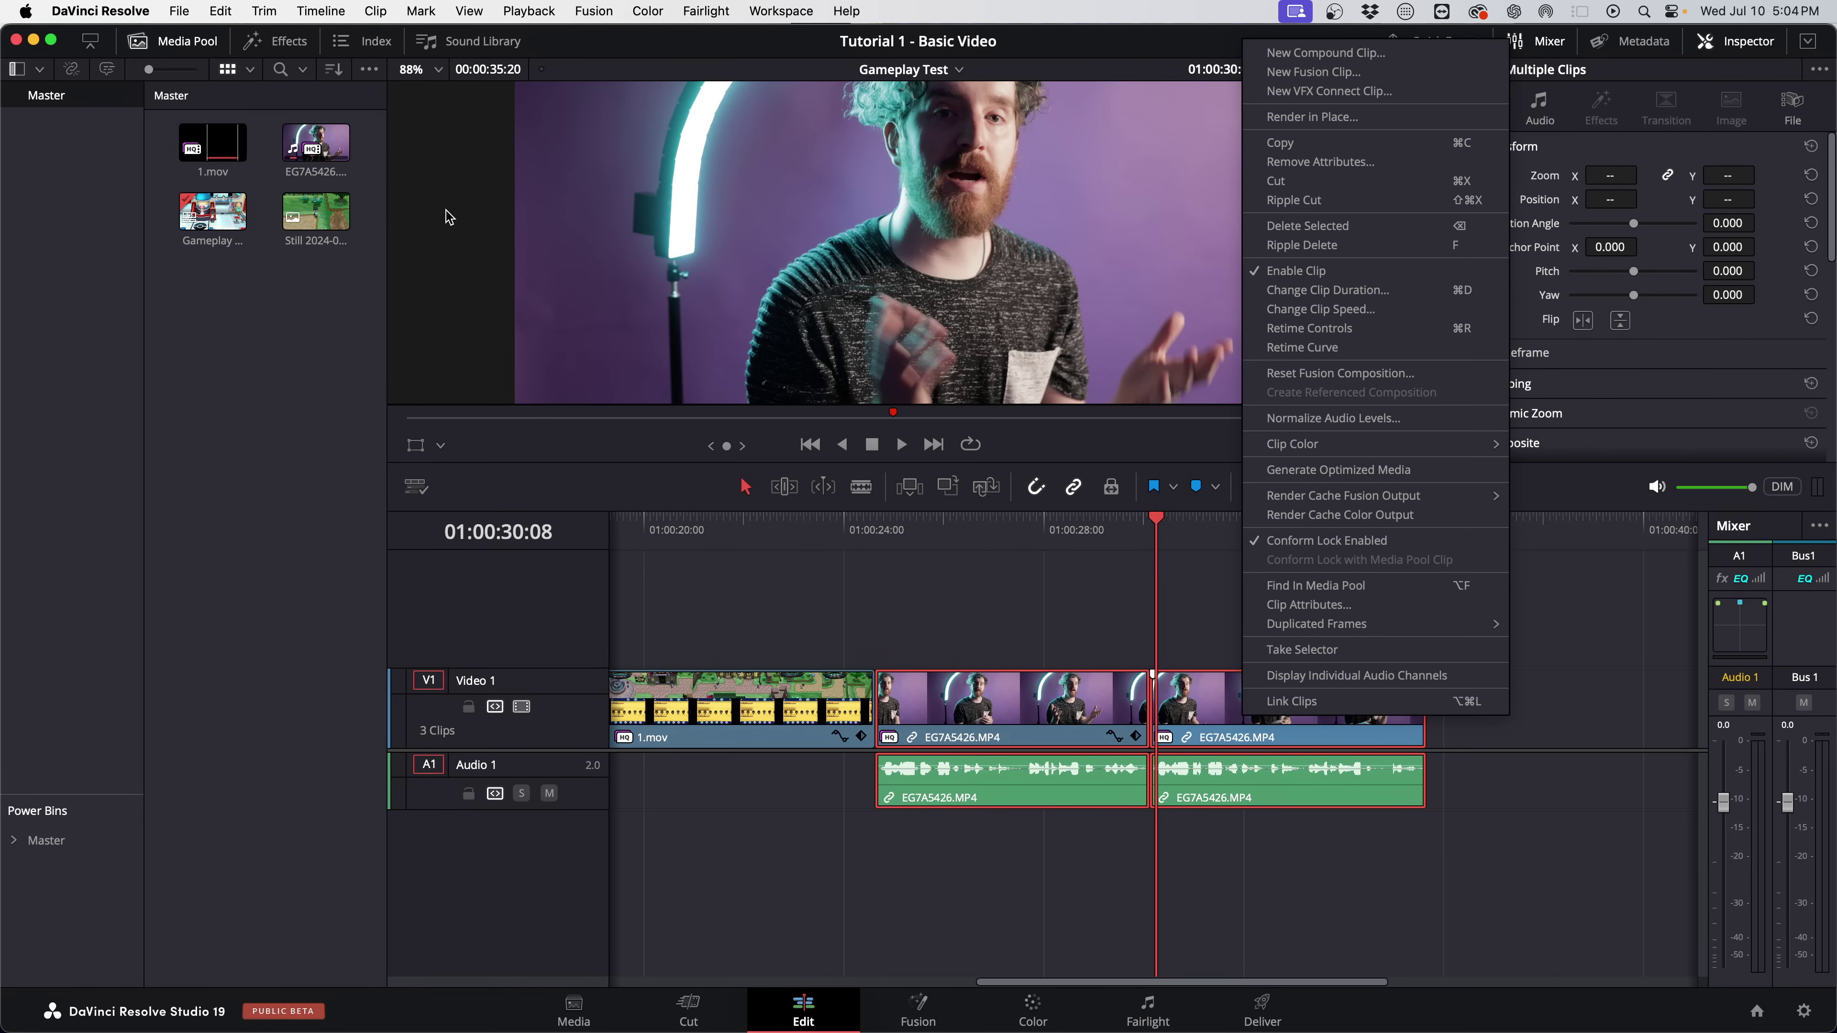
click(1336, 604)
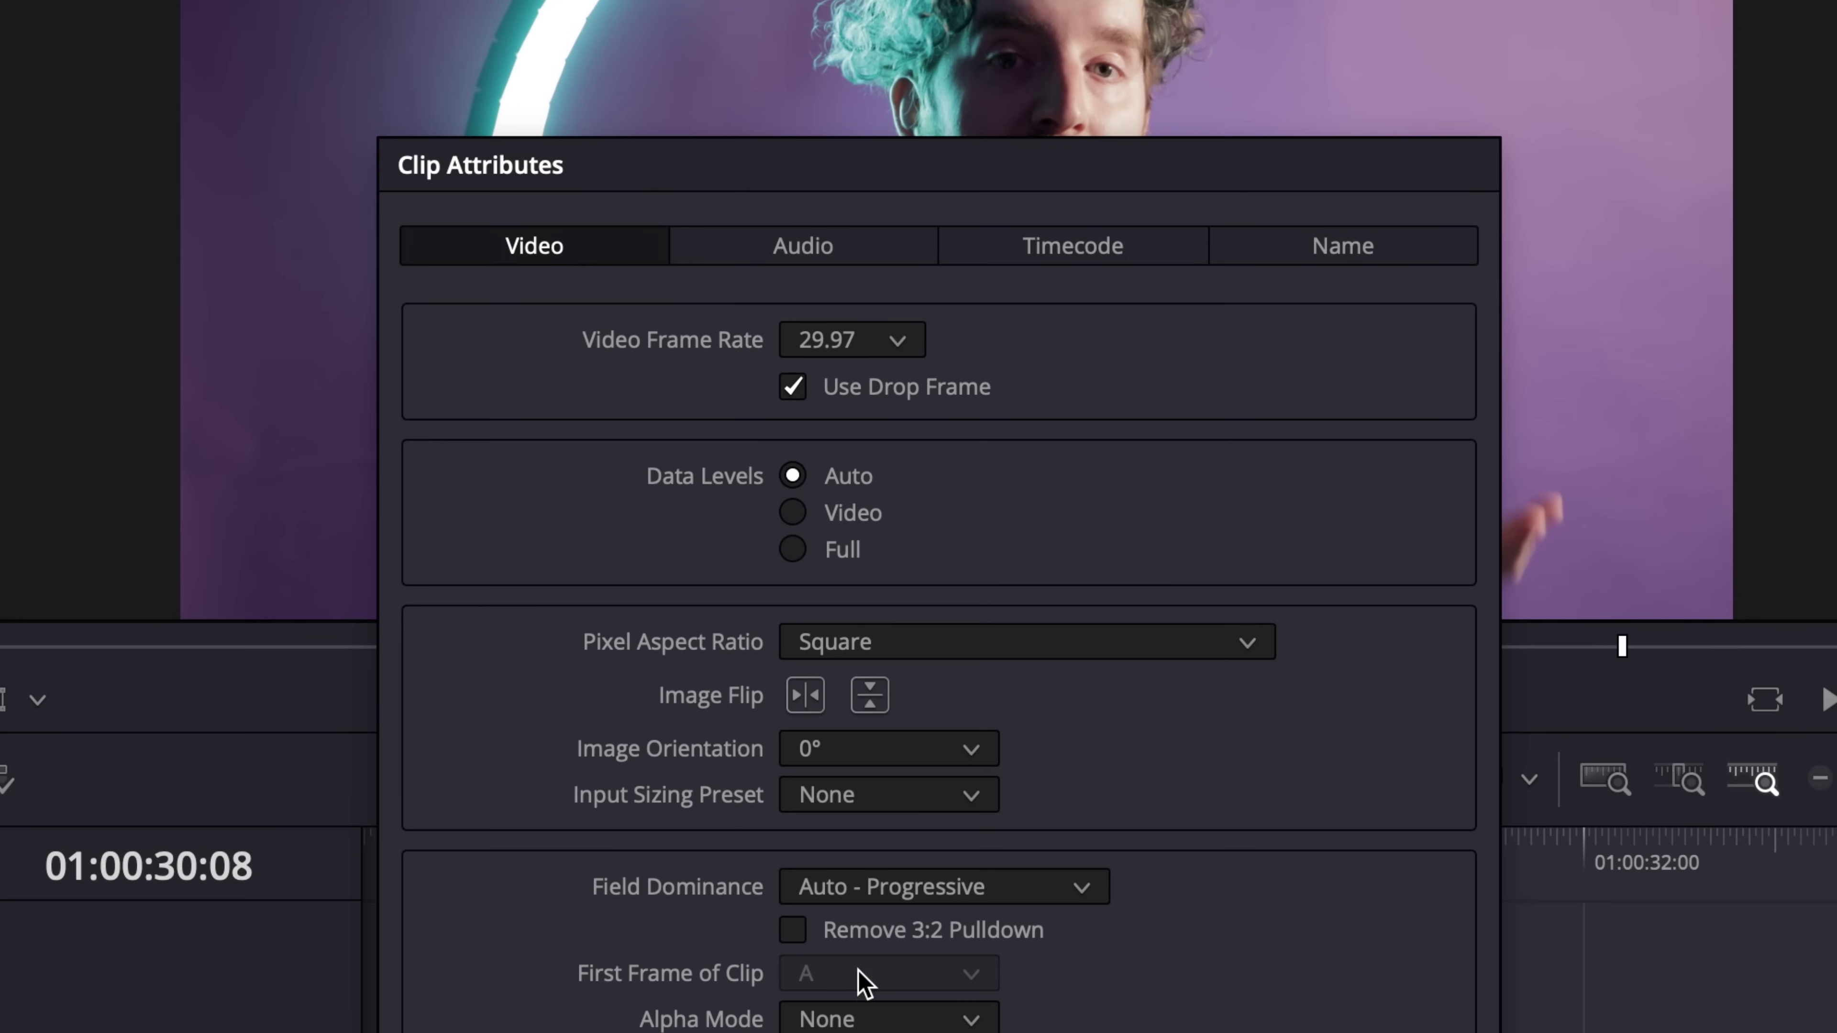
click(804, 252)
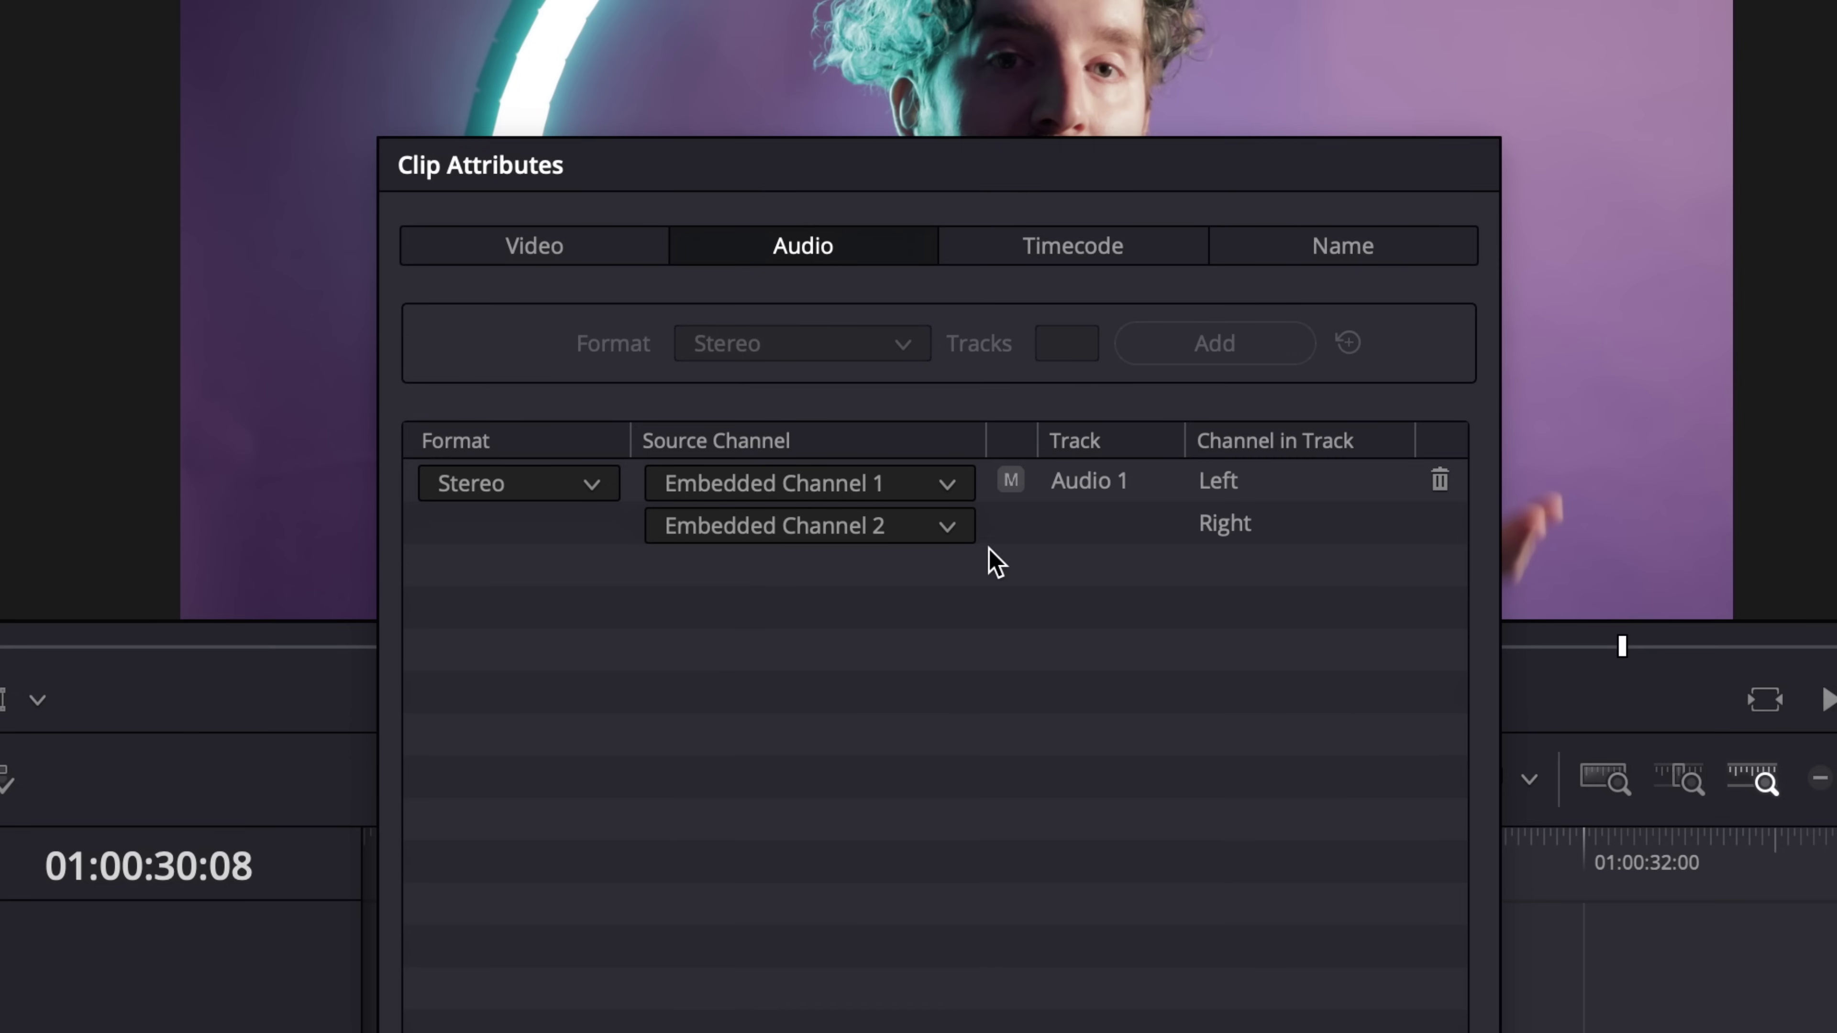
click(968, 536)
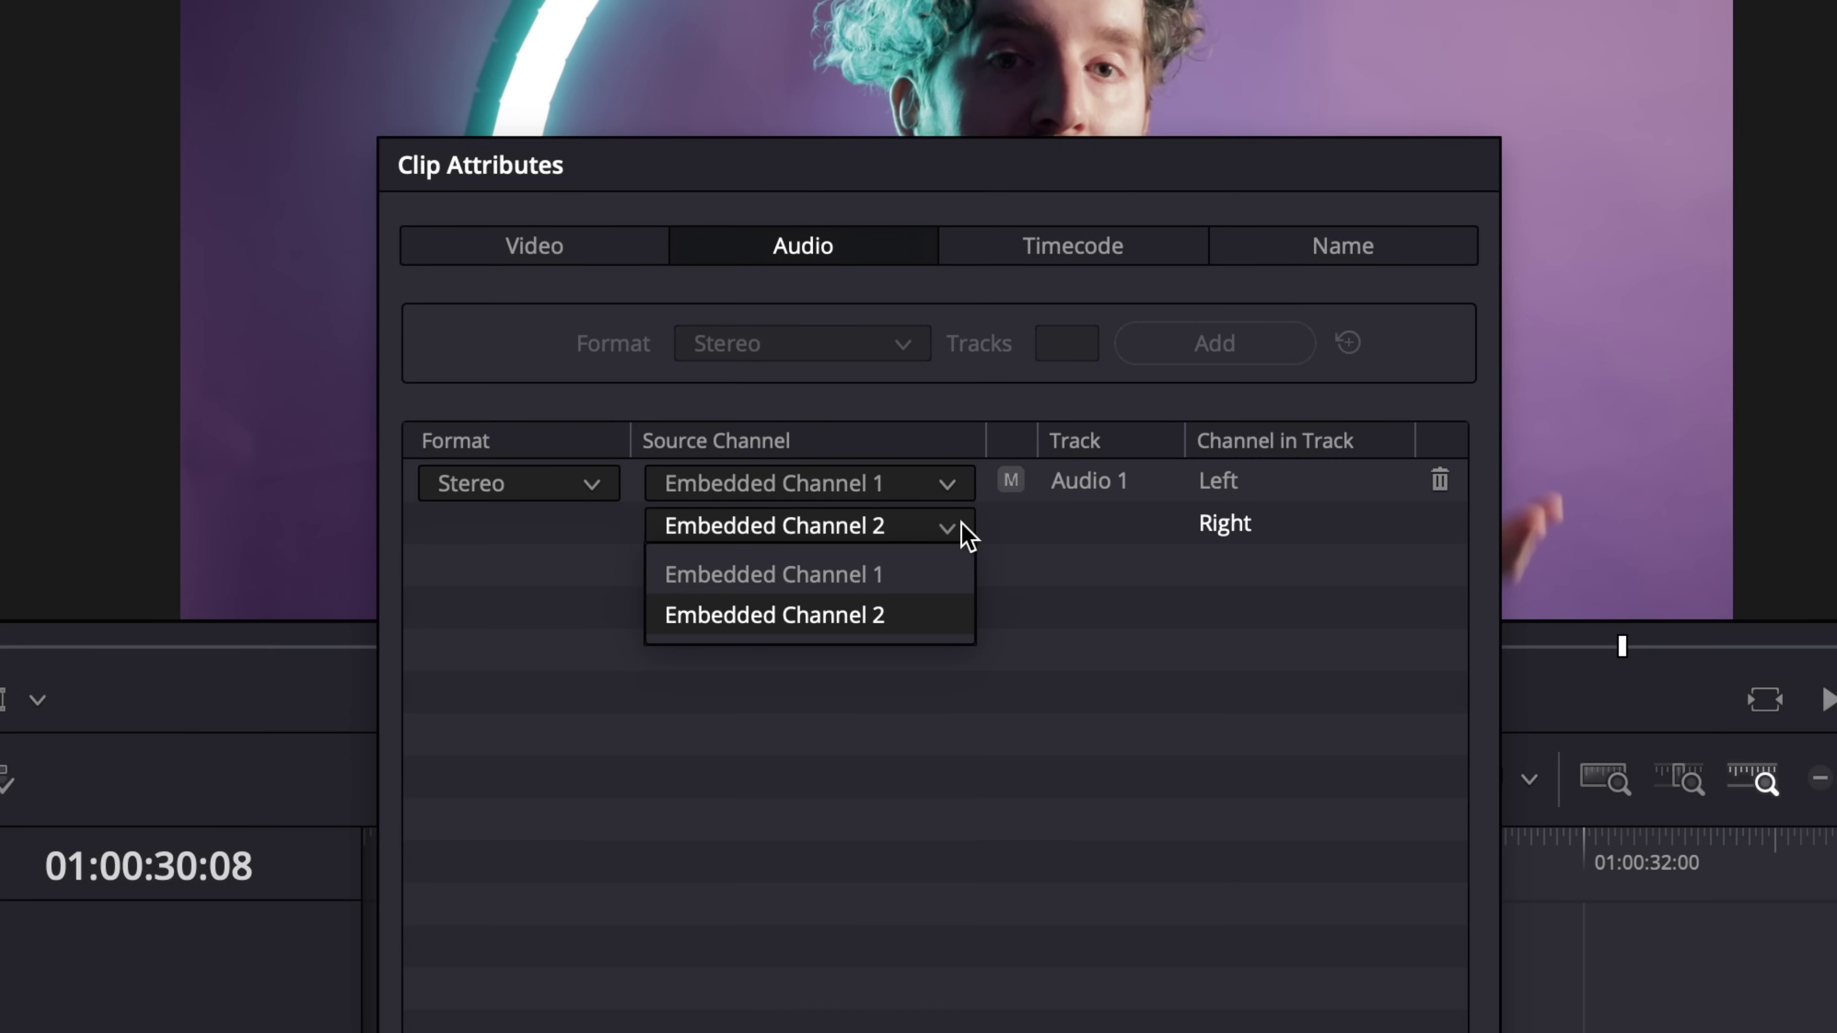
click(939, 583)
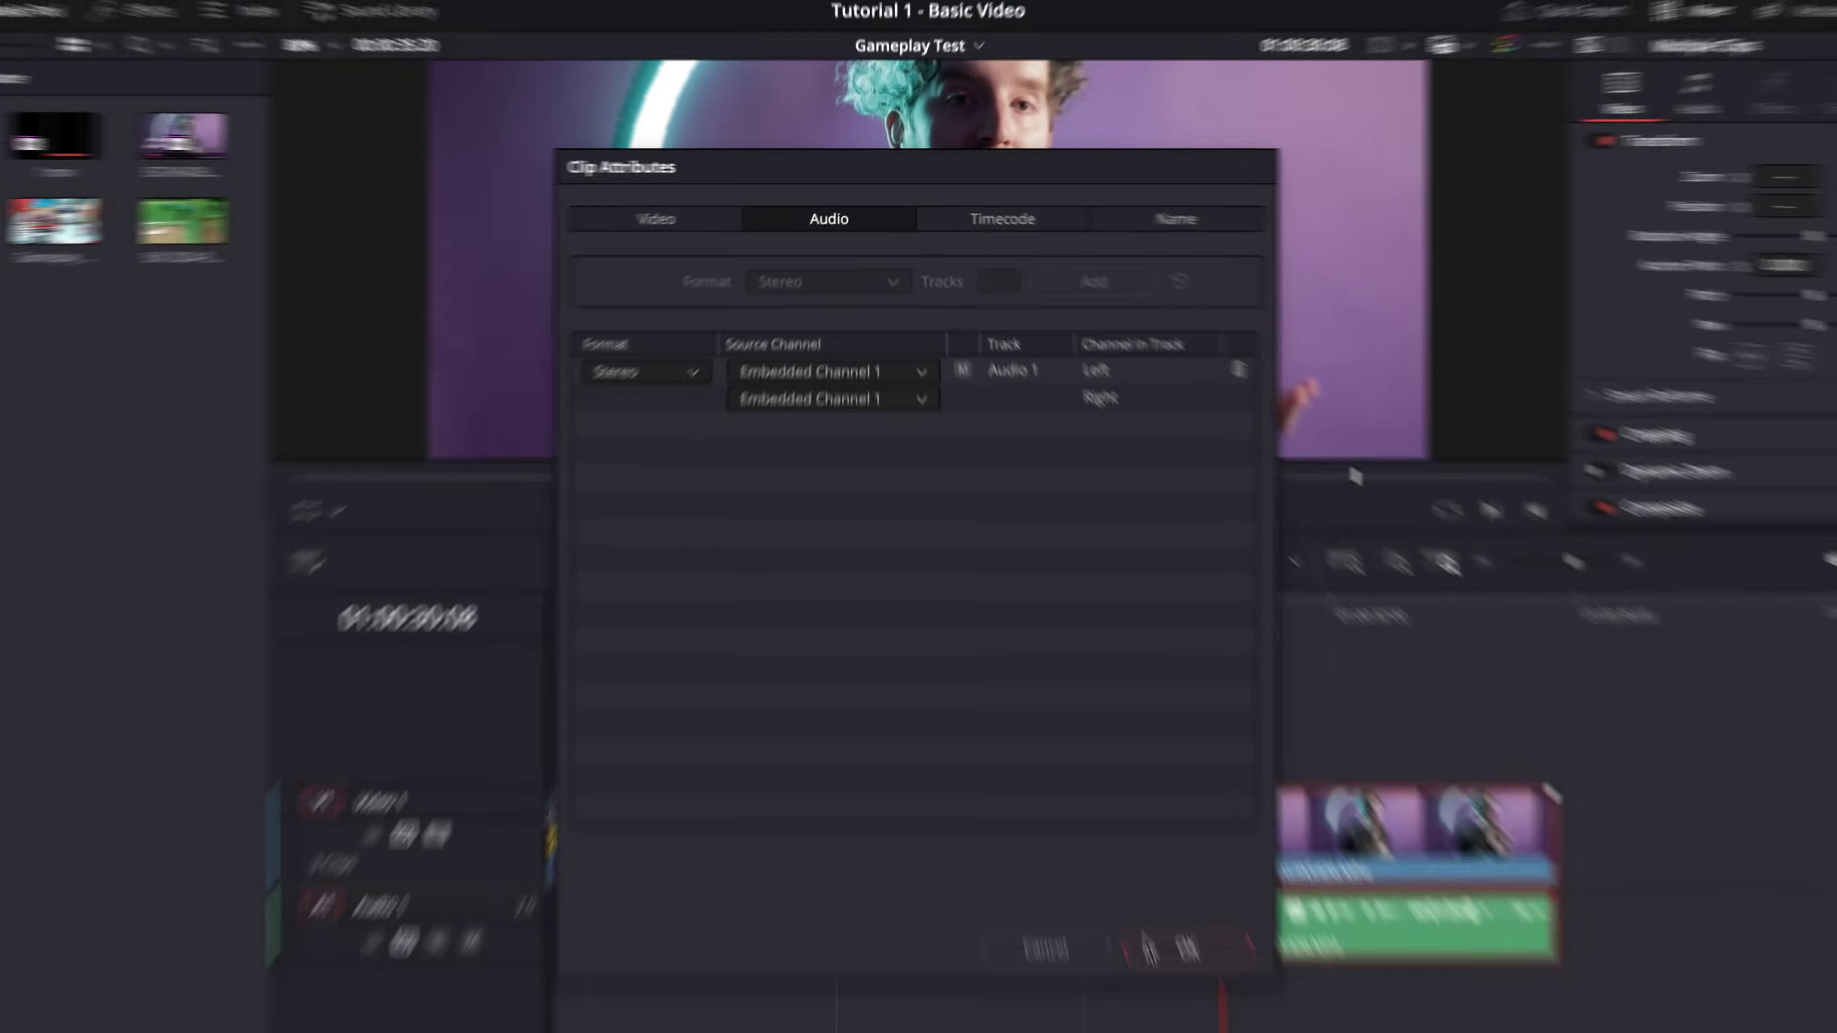
key(Return)
Play the zoomed-in EG7A5426.MP4 segment from 01:00:25:00 to check its audio, and lower the Audio 1 mixer level to -0.4.
click(895, 559)
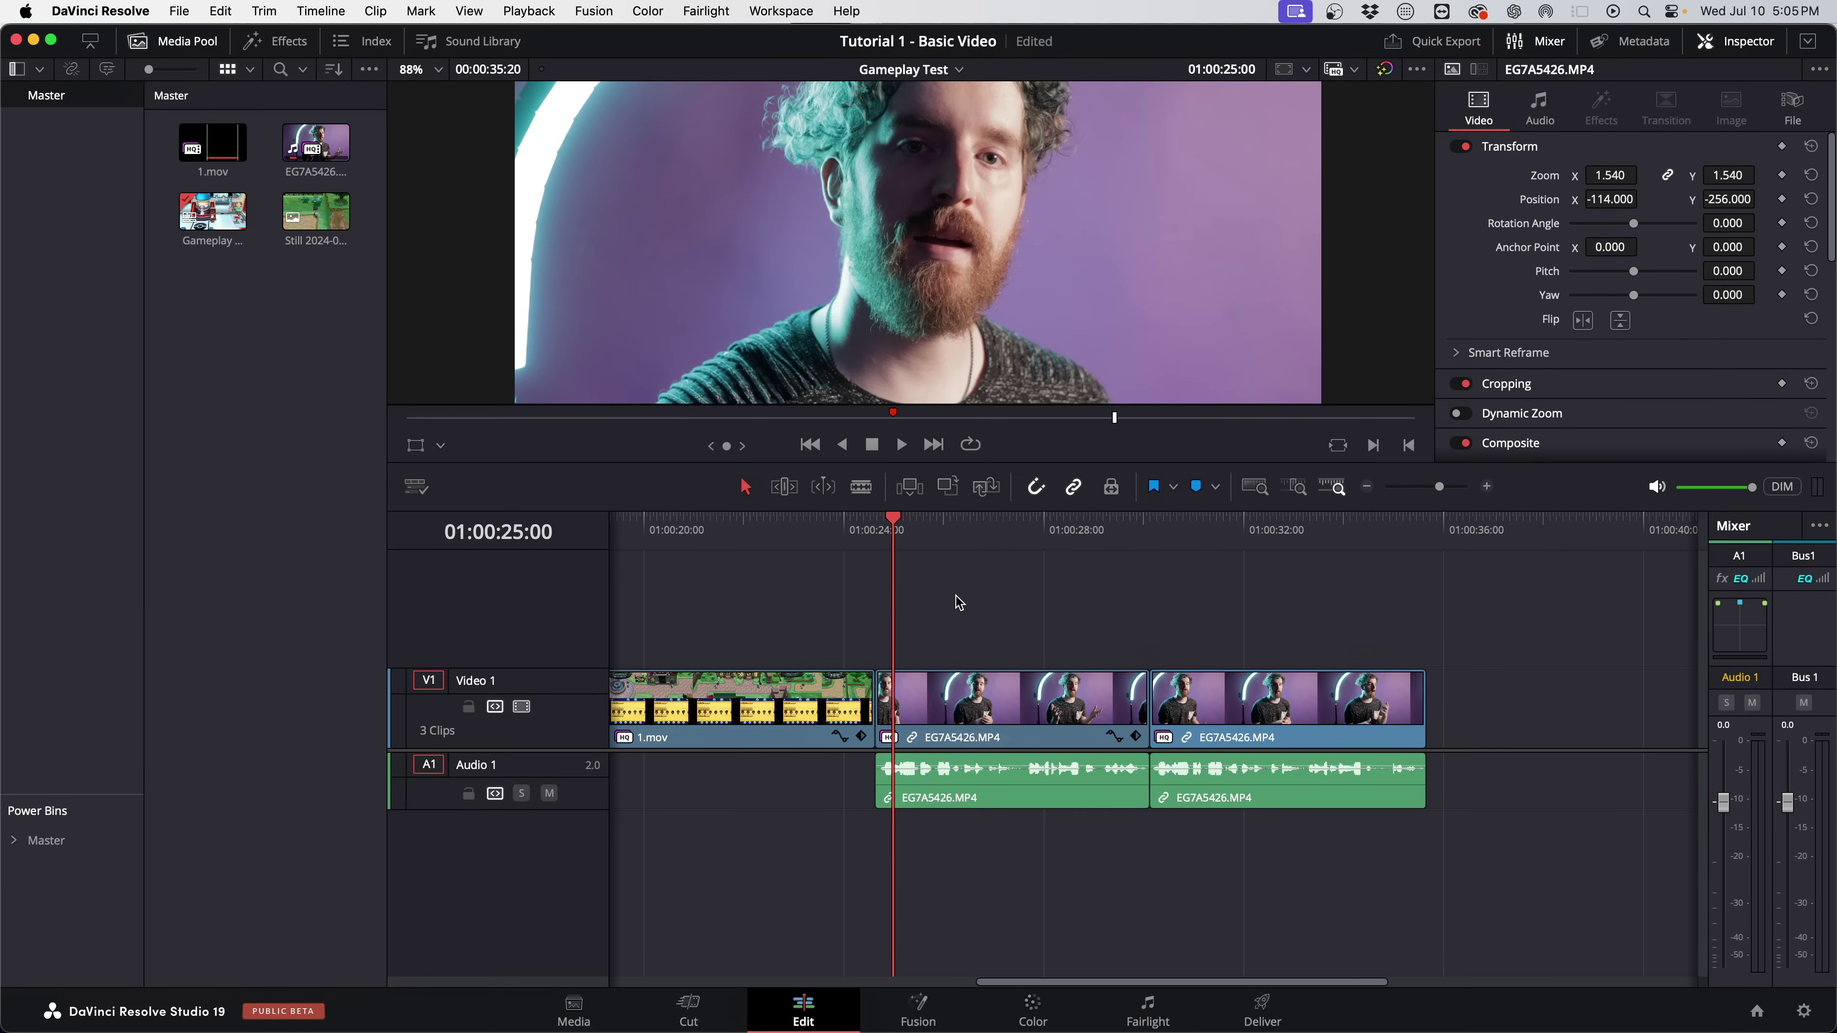
key(space)
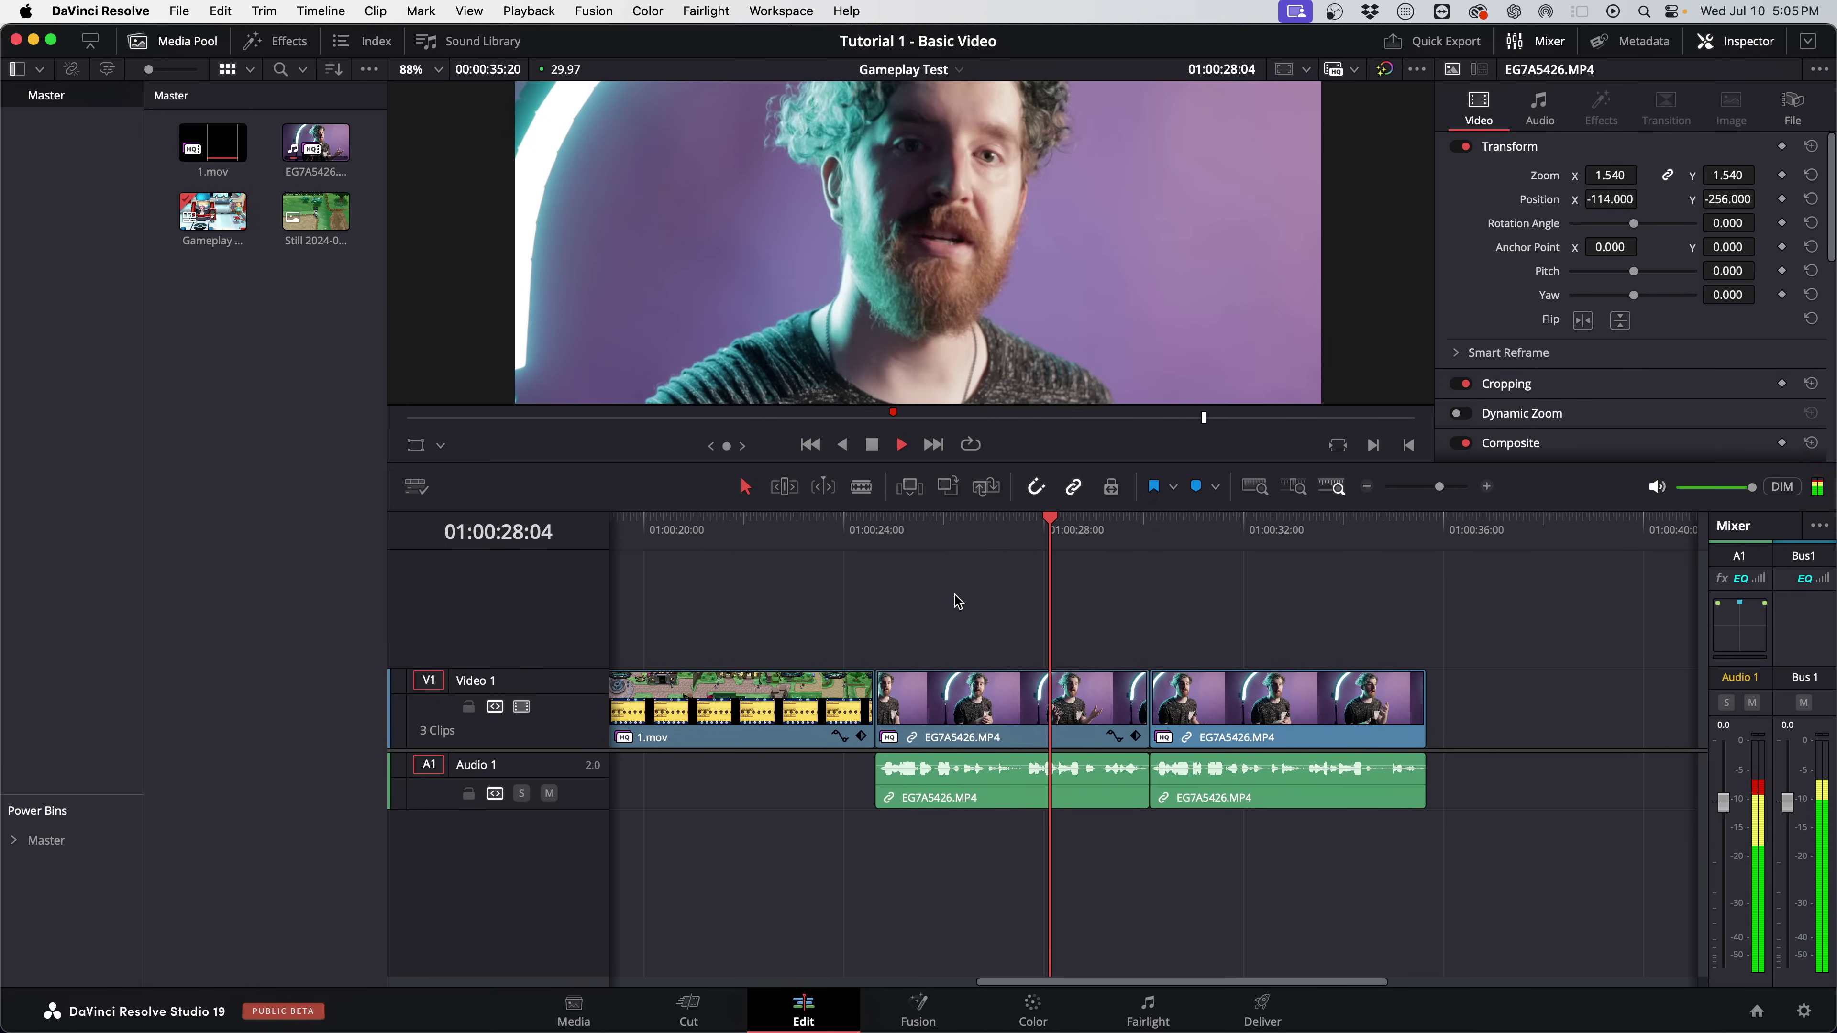
key(space)
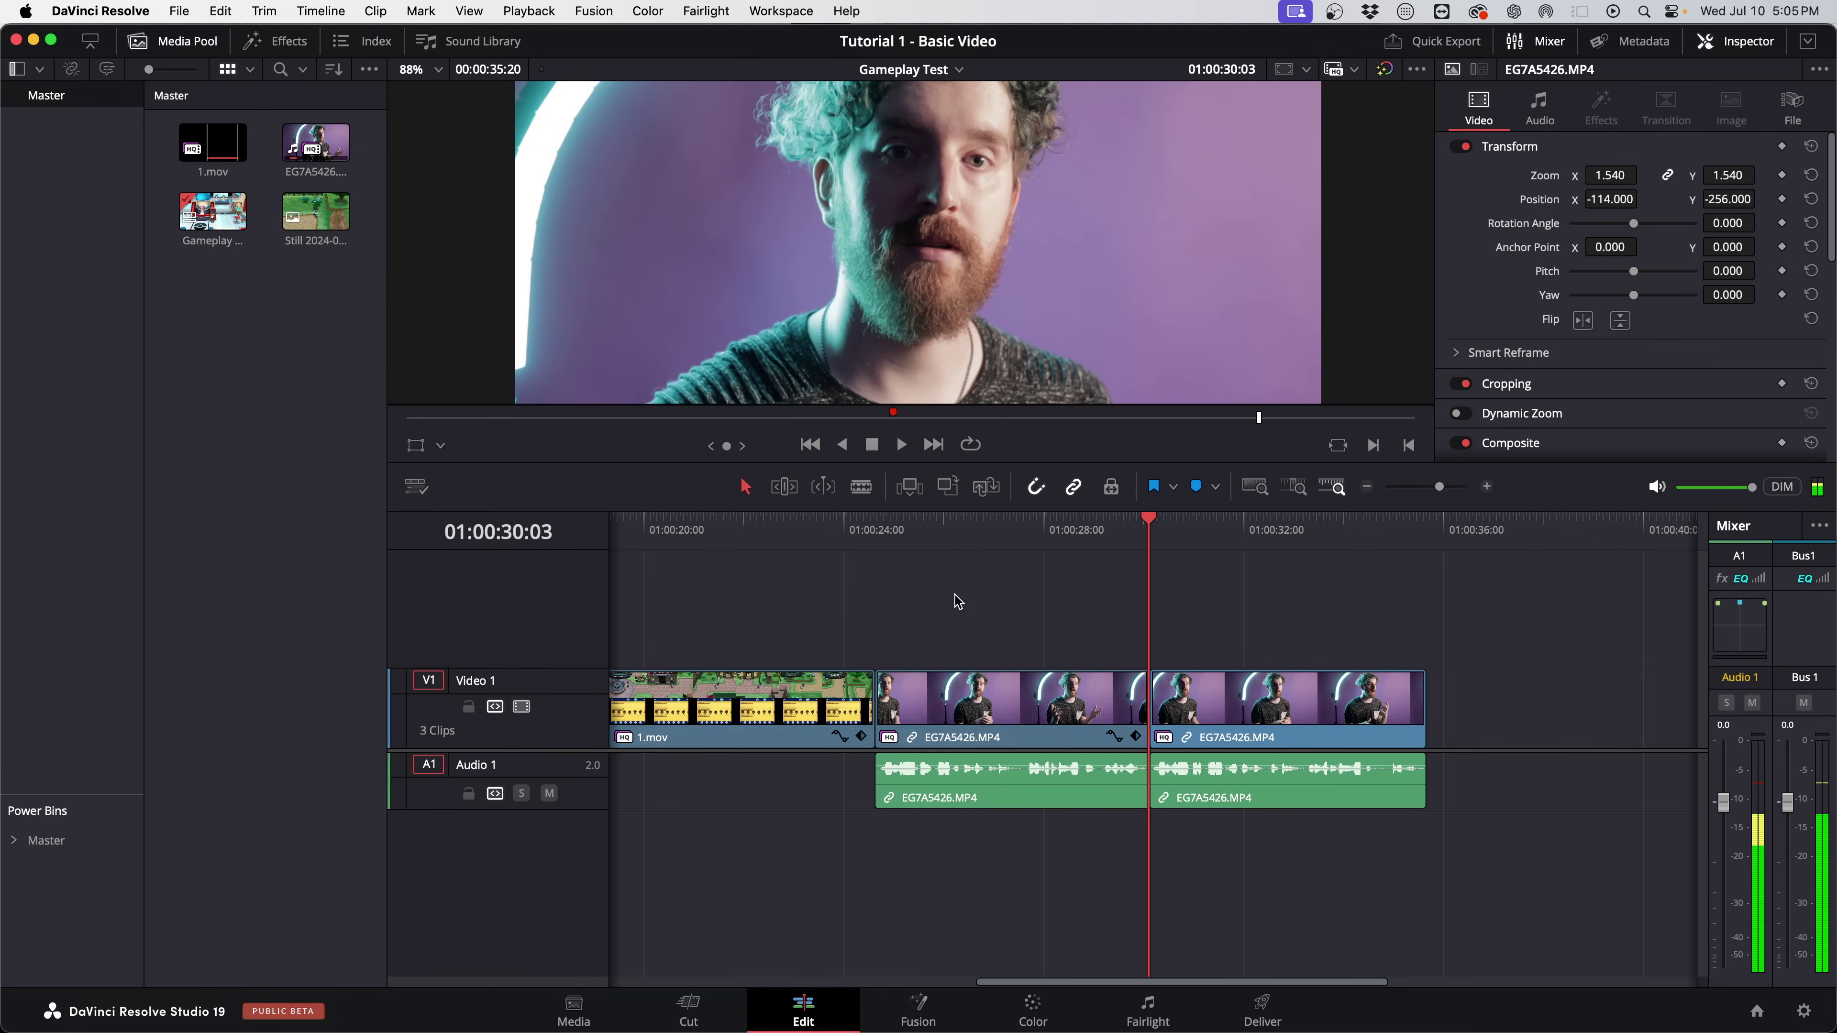
key(super+minus)
key(super+minus)
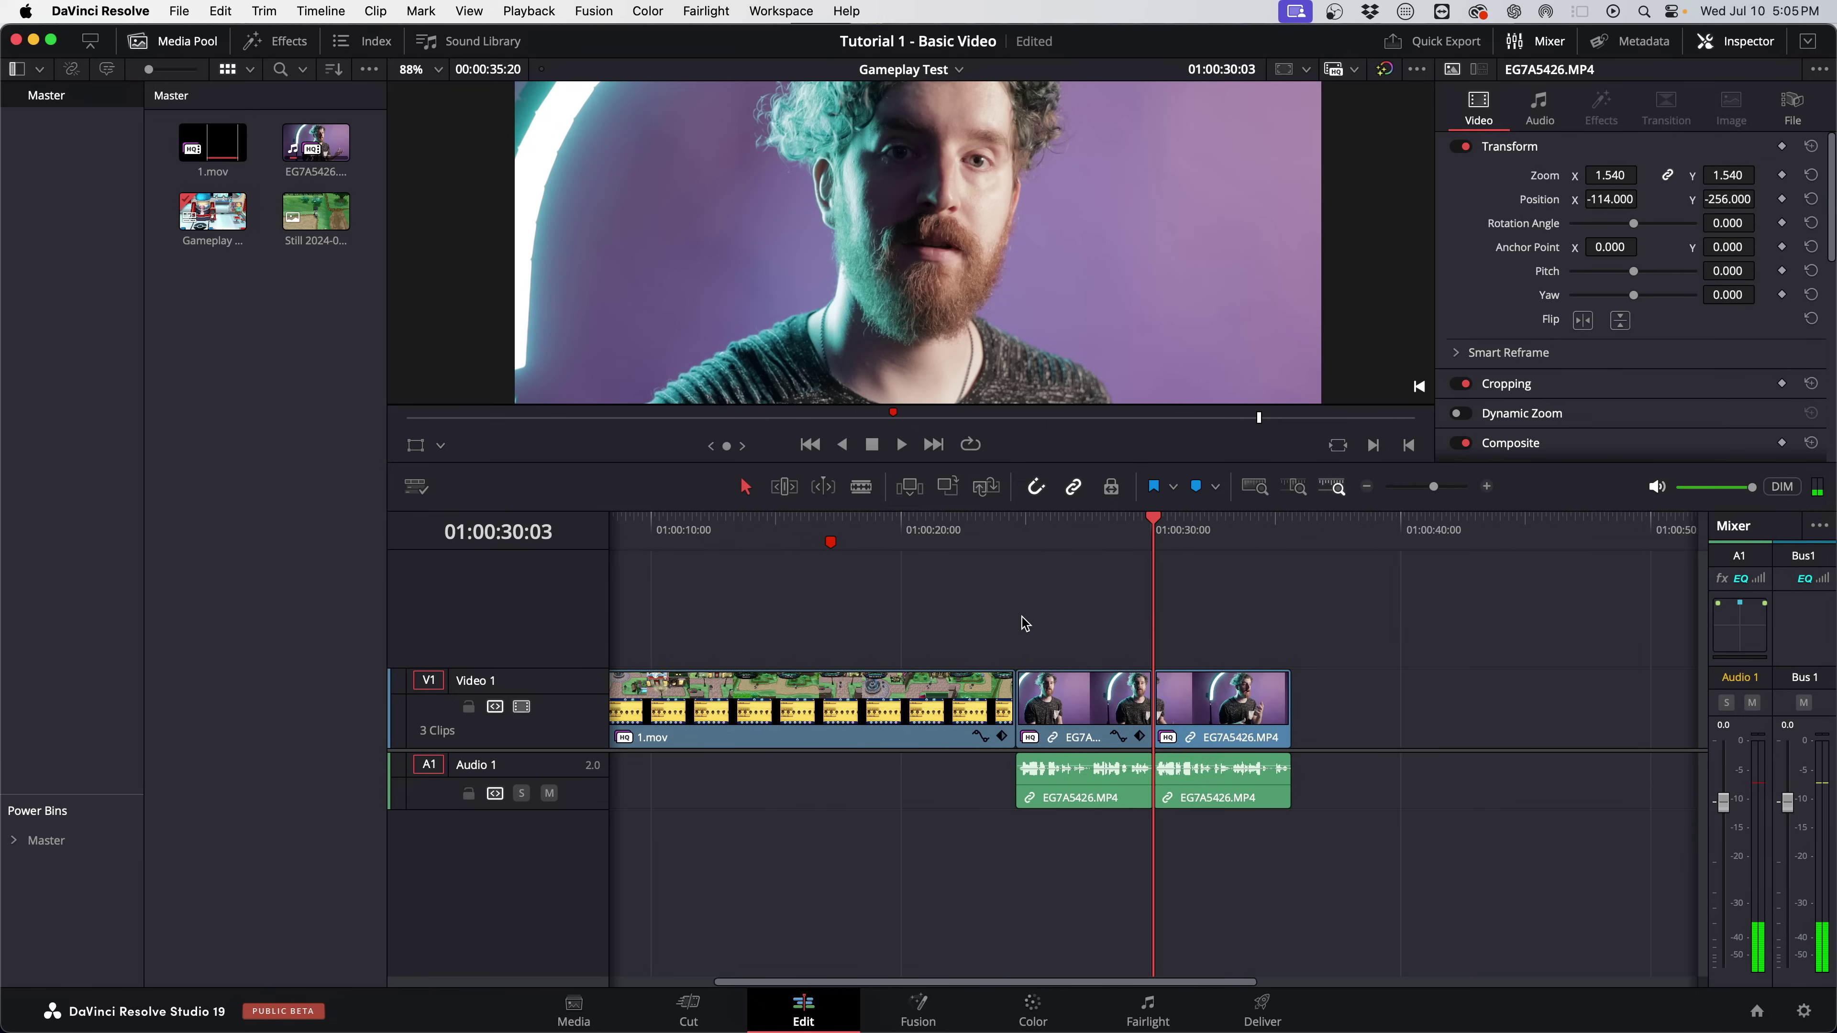
mouse_move(1734, 809)
mouse_down()
mouse_move(1724, 902)
mouse_move(1722, 807)
mouse_up()
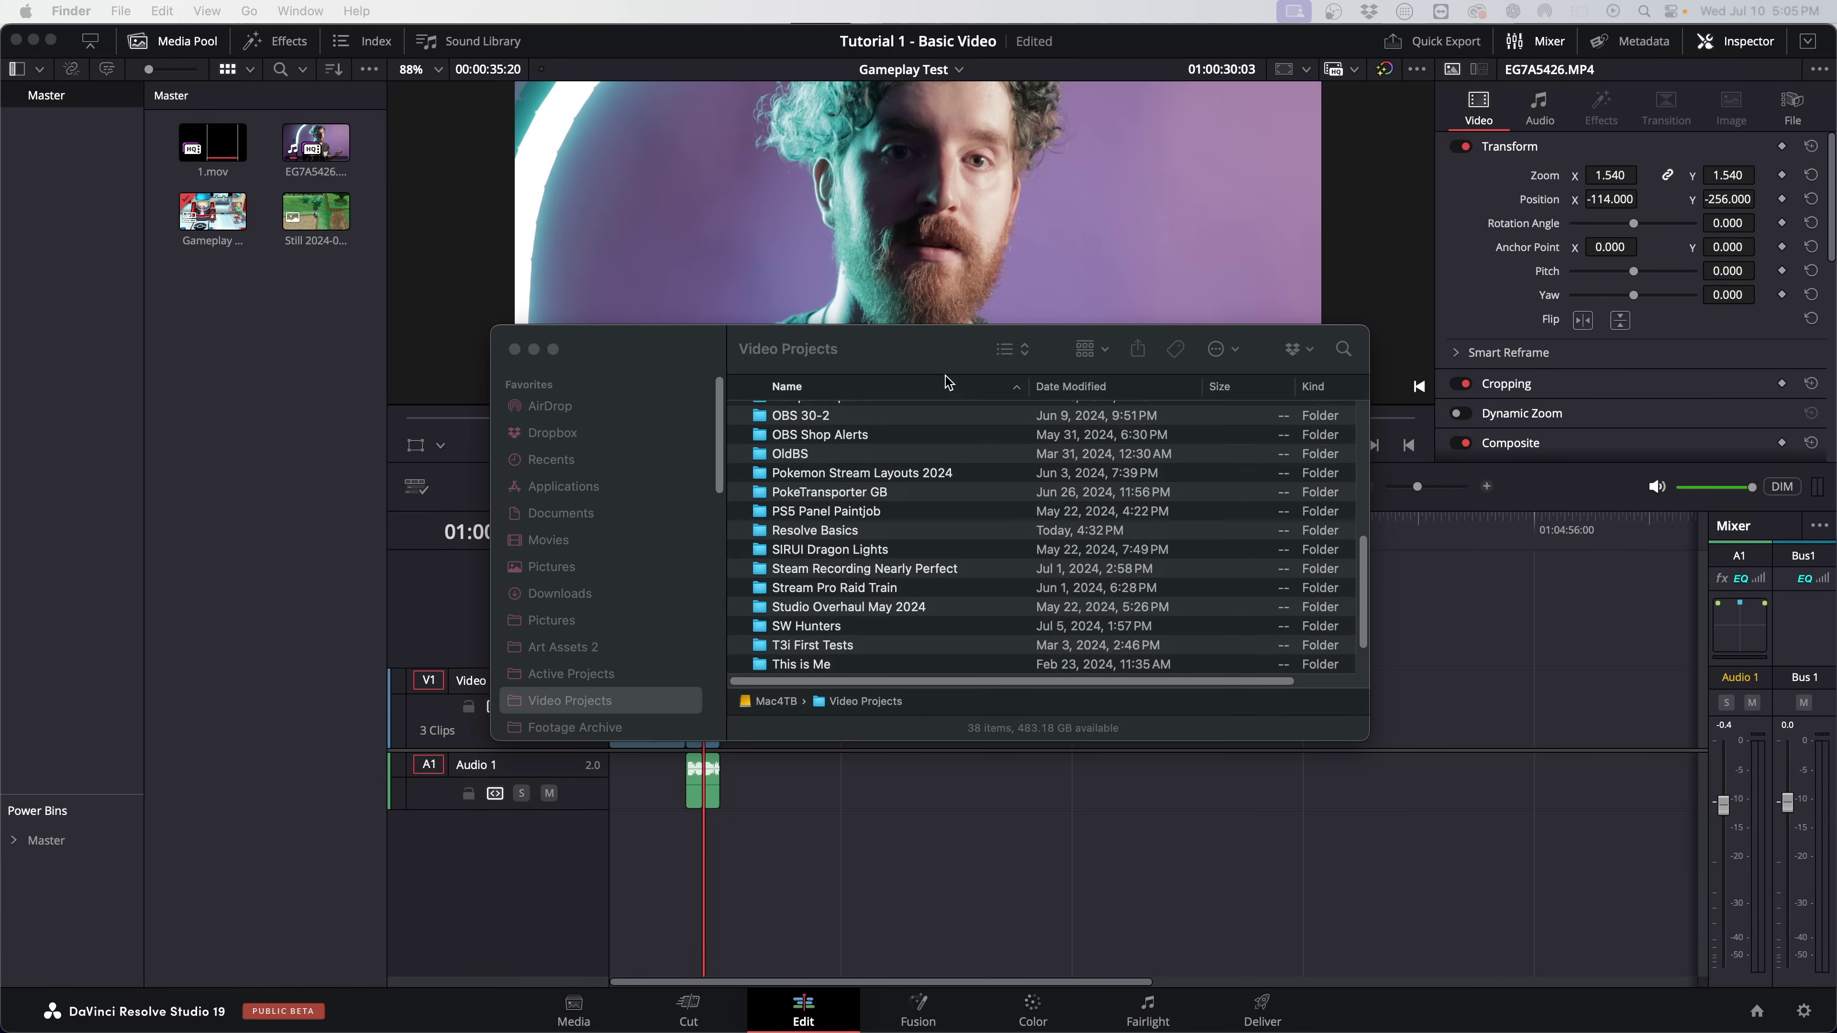
Move the Video Projects Finder window aside, return to DaVinci Resolve and reduce the height of the timeline area.
drag(899, 343, 1363, 370)
click(879, 592)
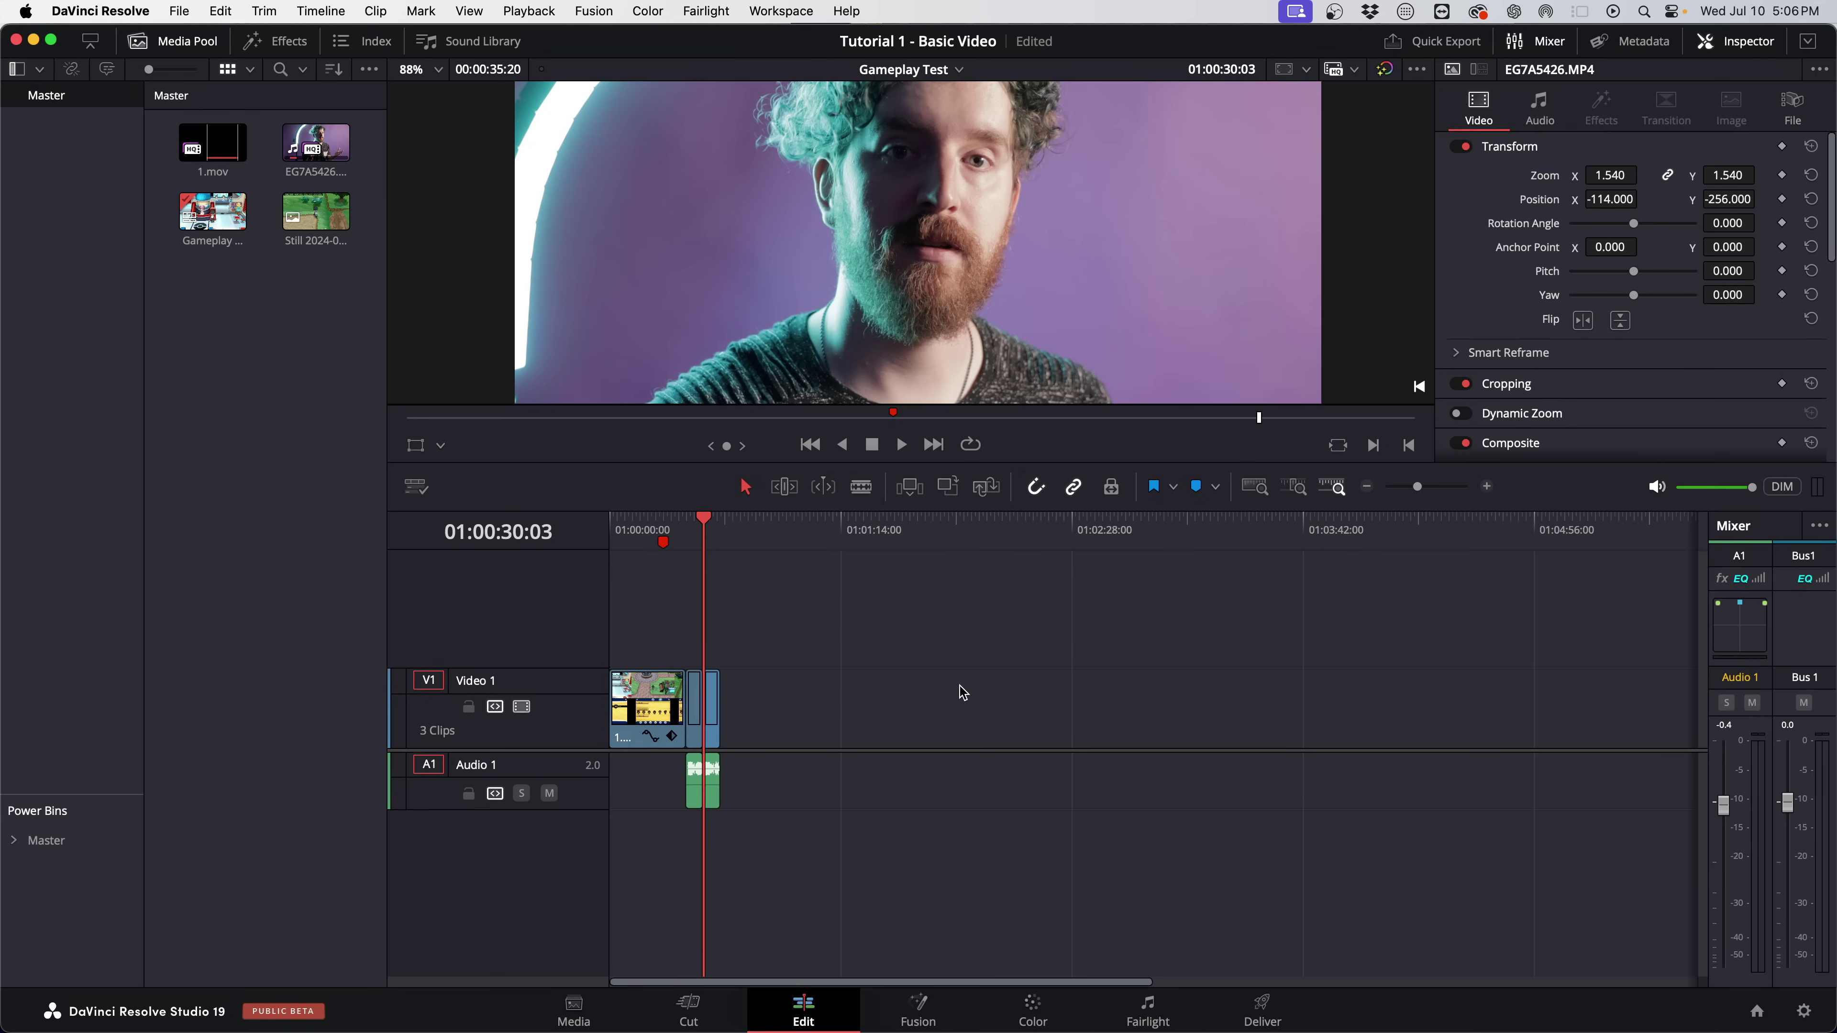
drag(933, 463, 905, 534)
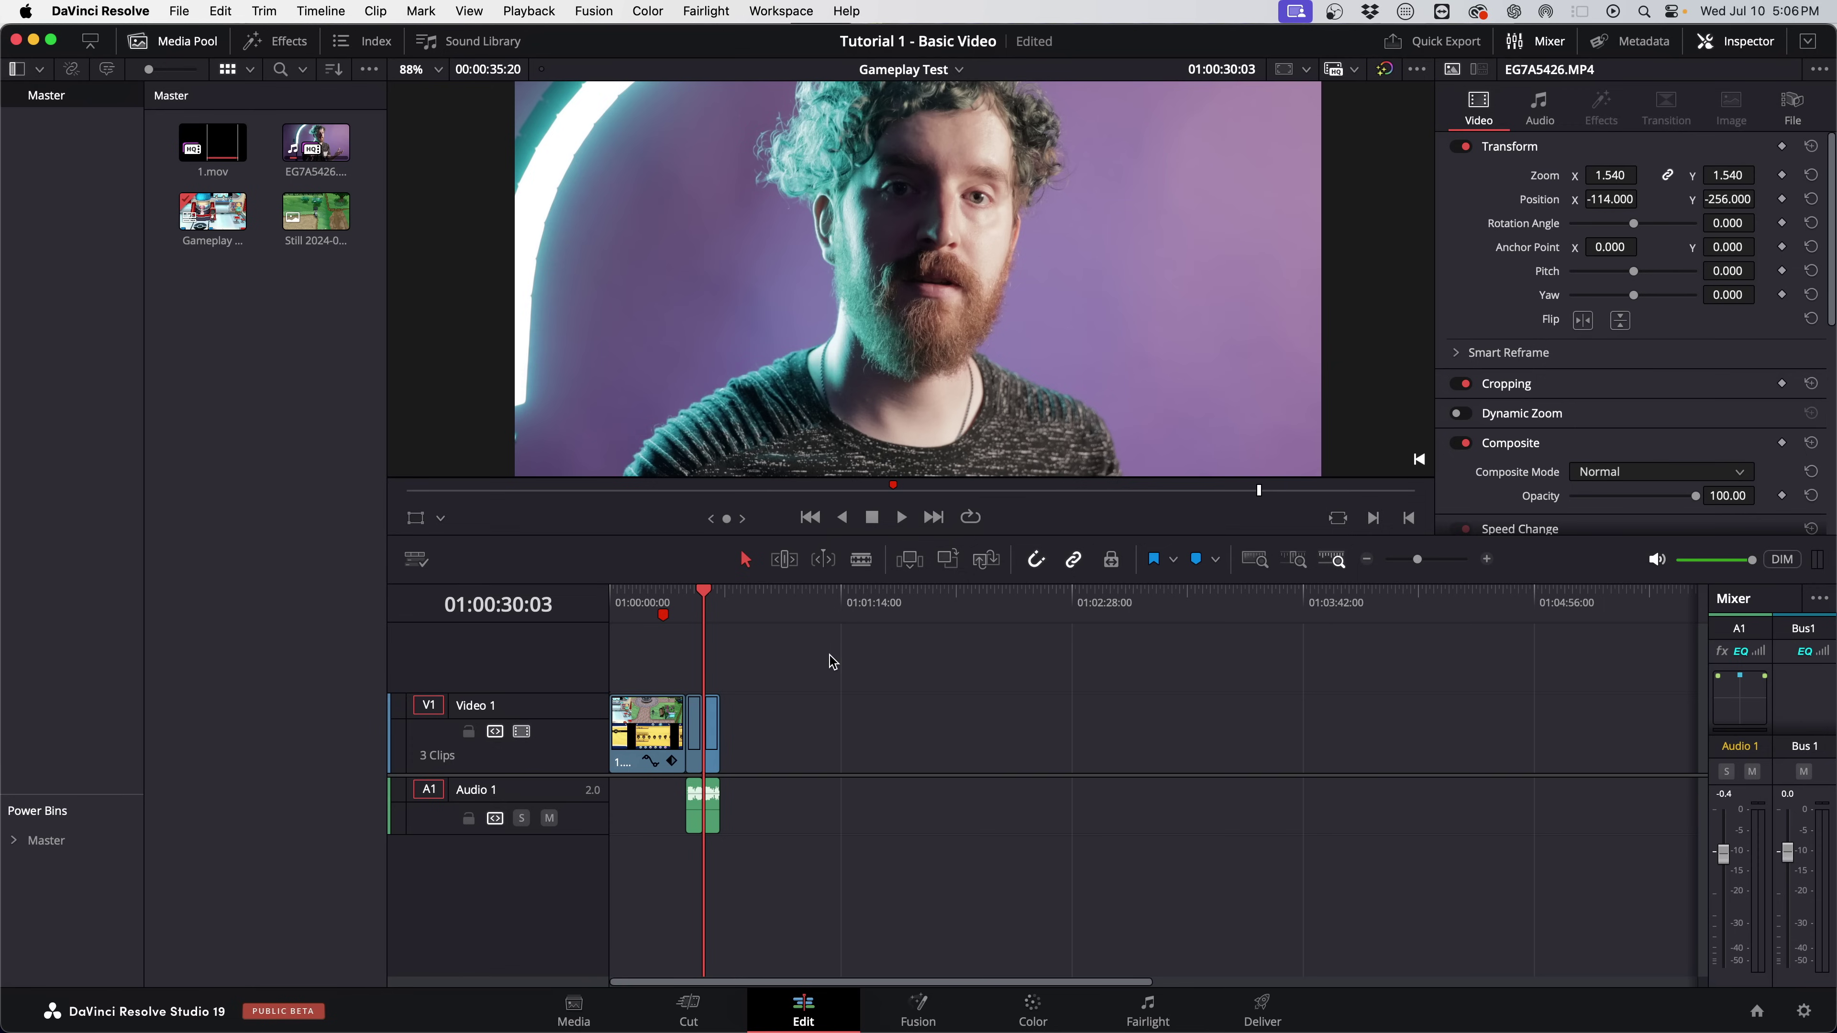
Create a new empty timeline named SW Hunters with the project settings.
click(285, 375)
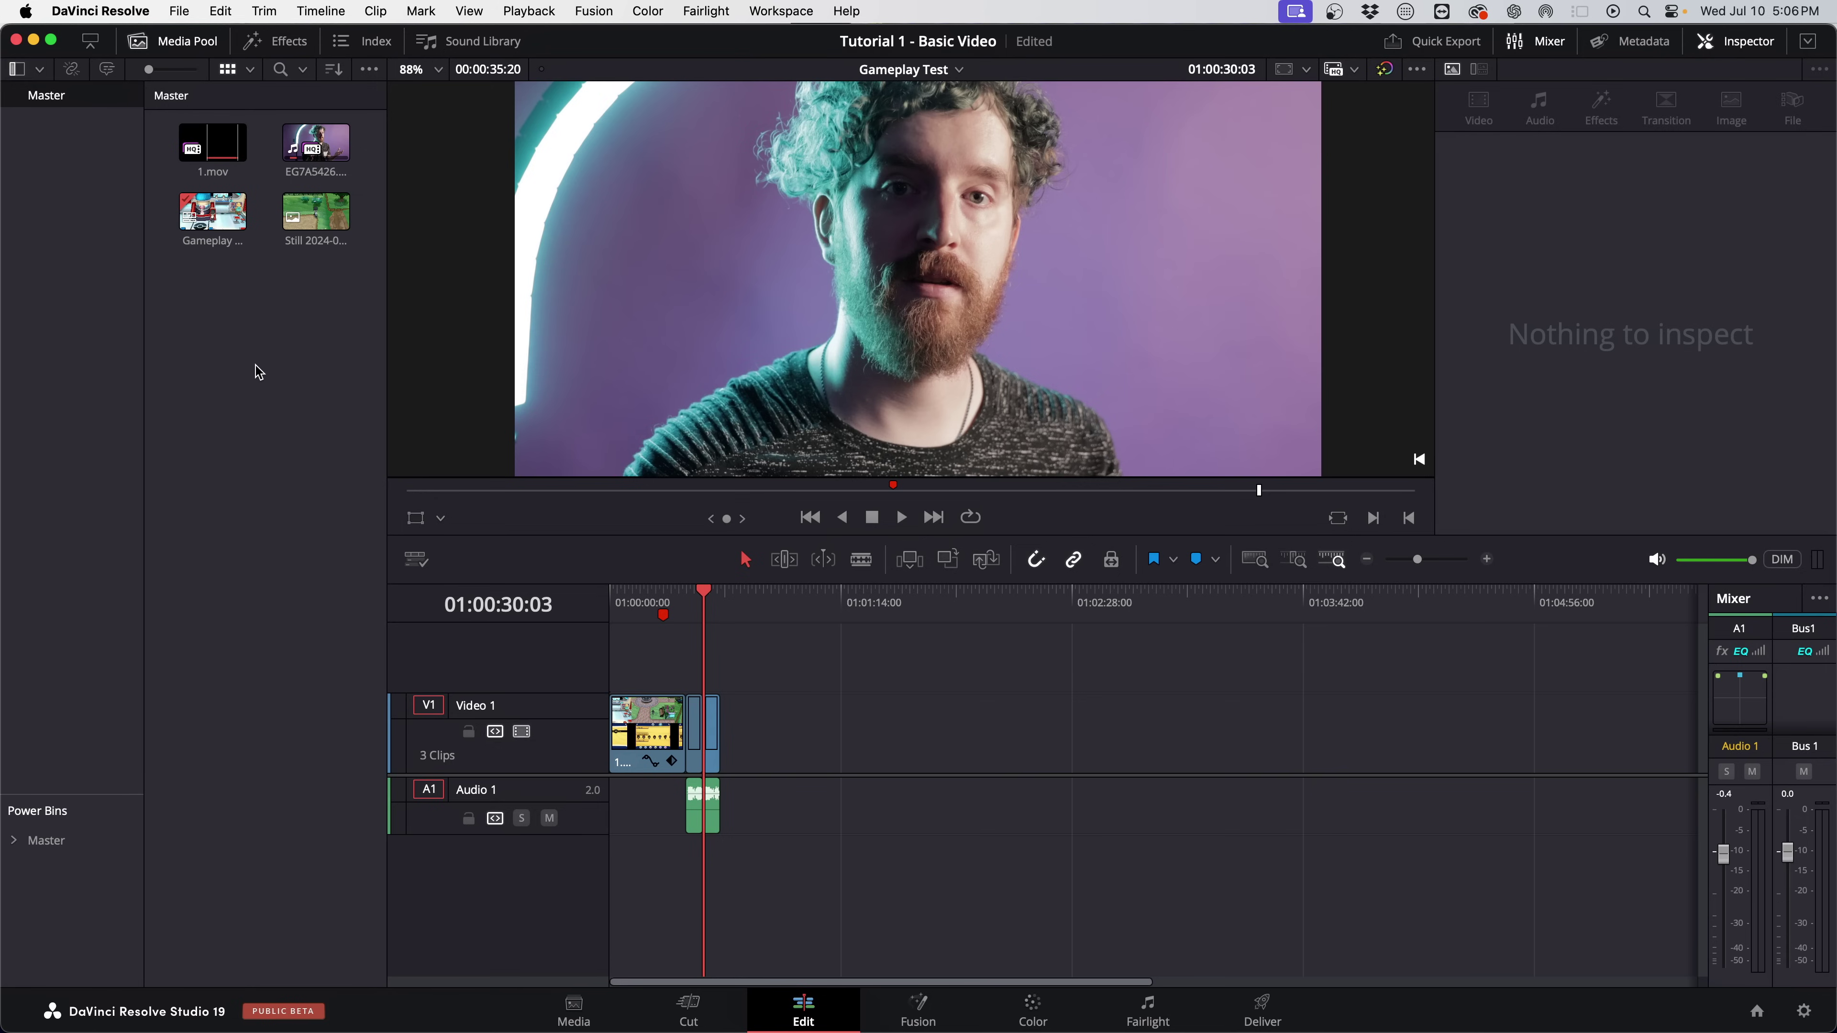
key(super+n)
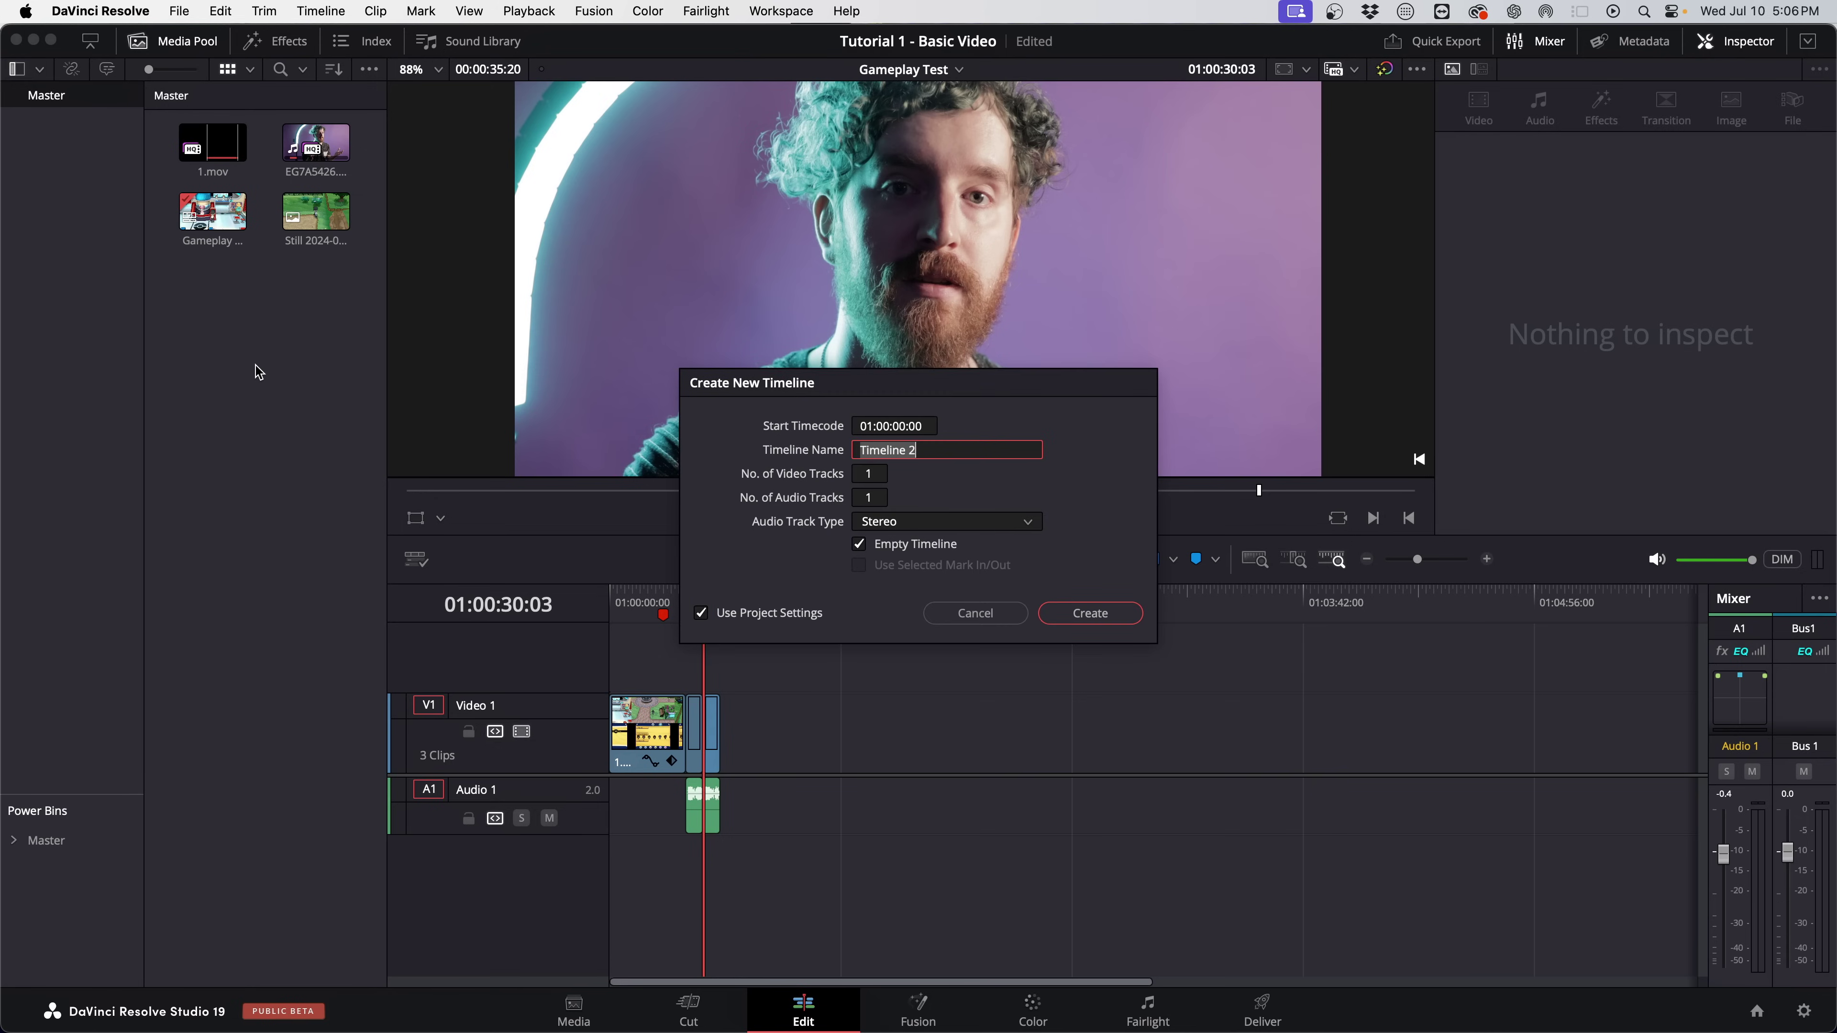
text(SW Hunters)
key(Return)
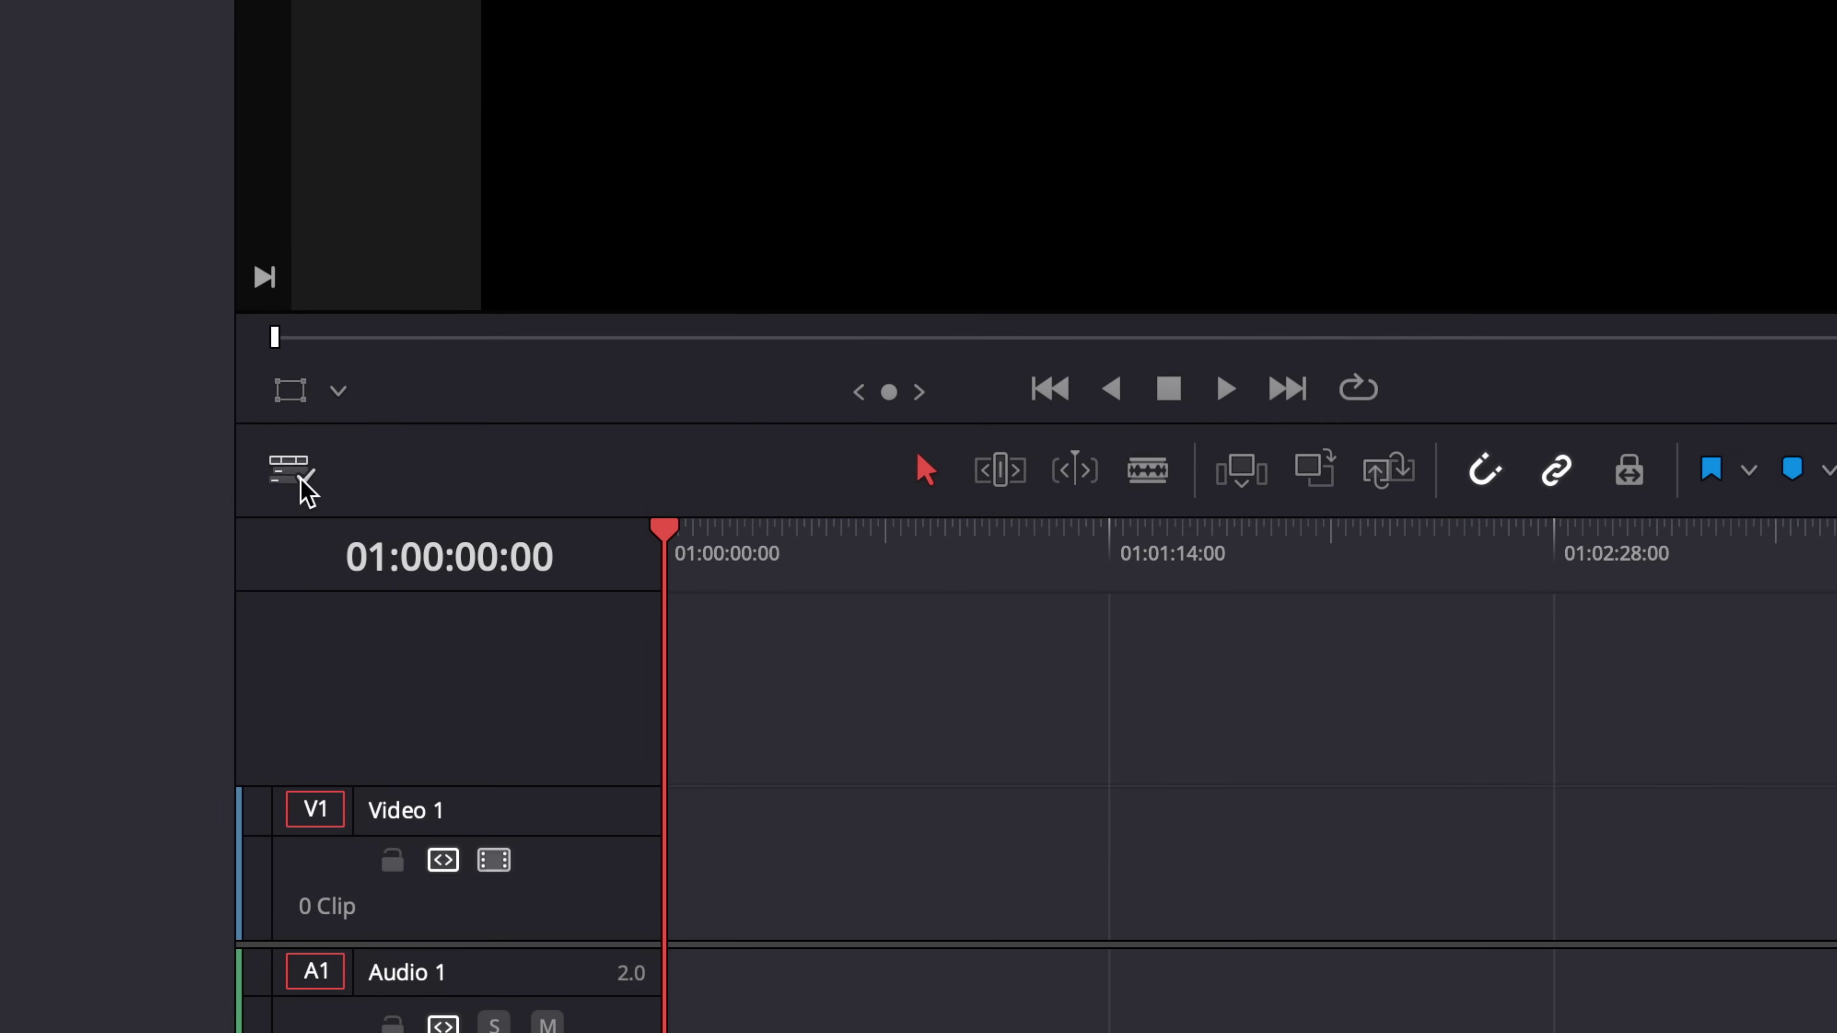
Display stacked timelines with Gameplay Test opened beside SW Hunters, and switch between the two, ending on SW Hunters.
click(288, 472)
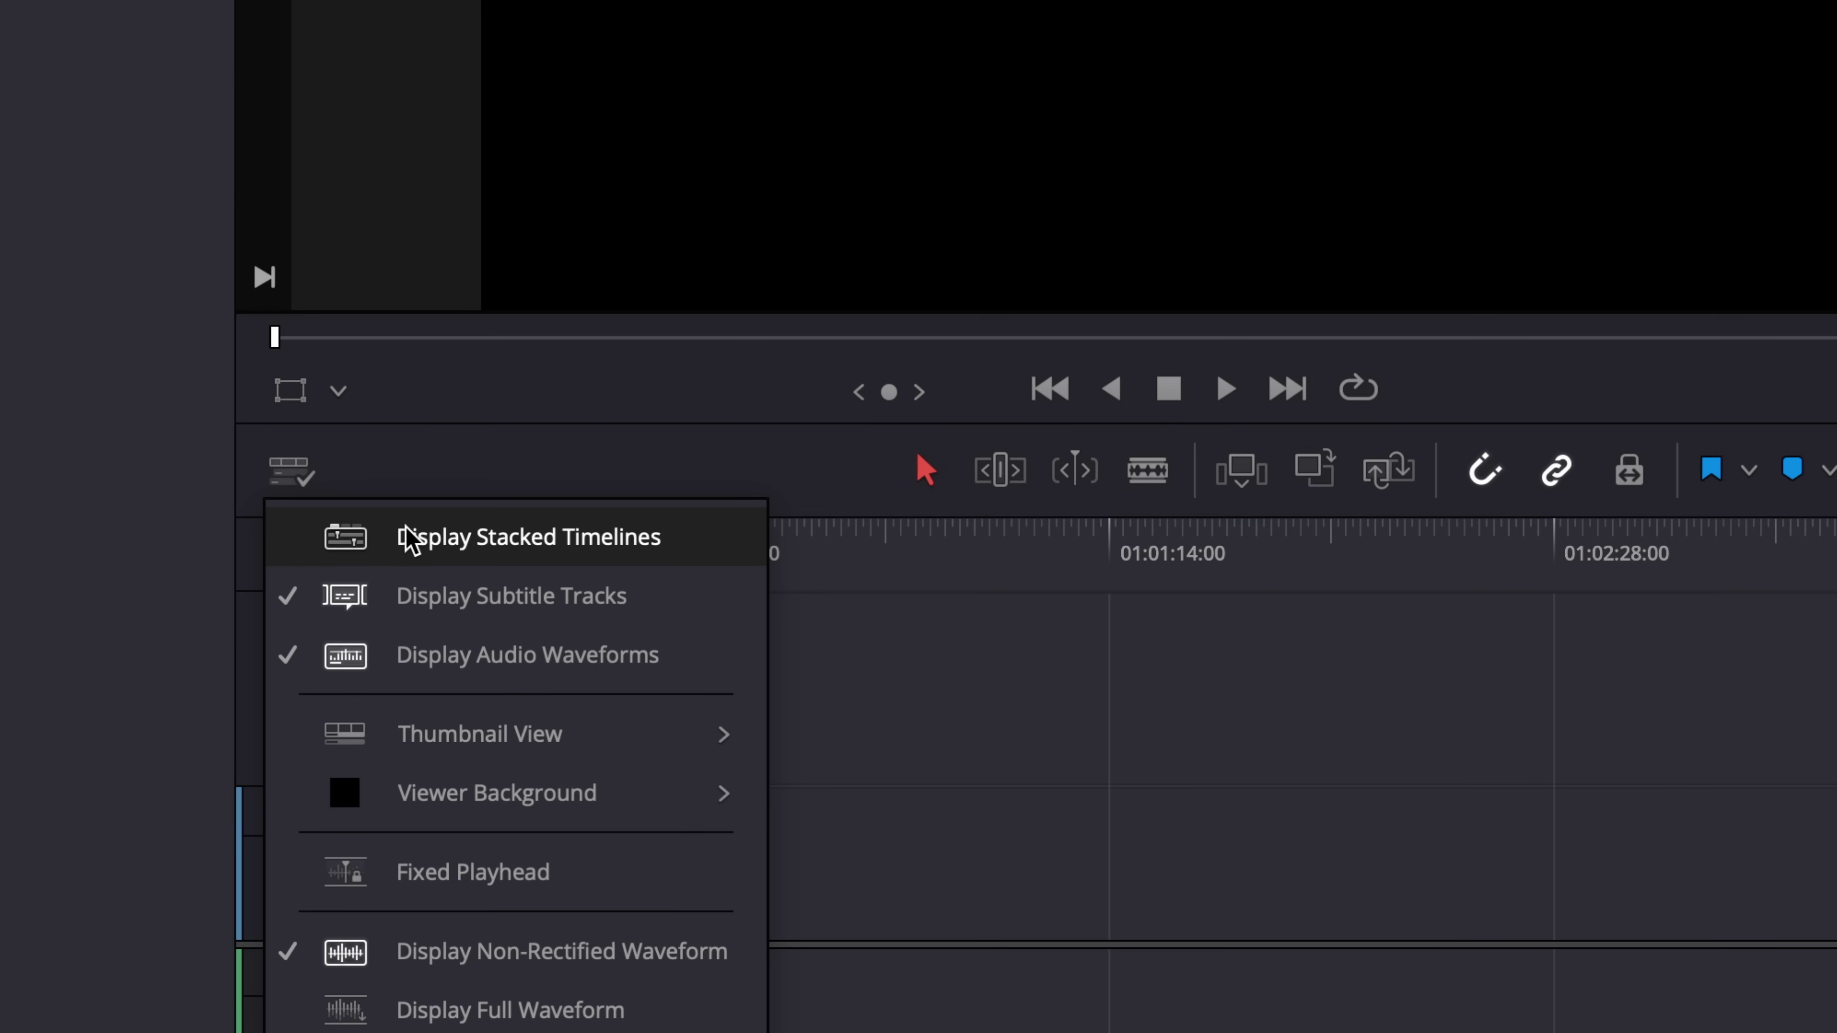
click(409, 539)
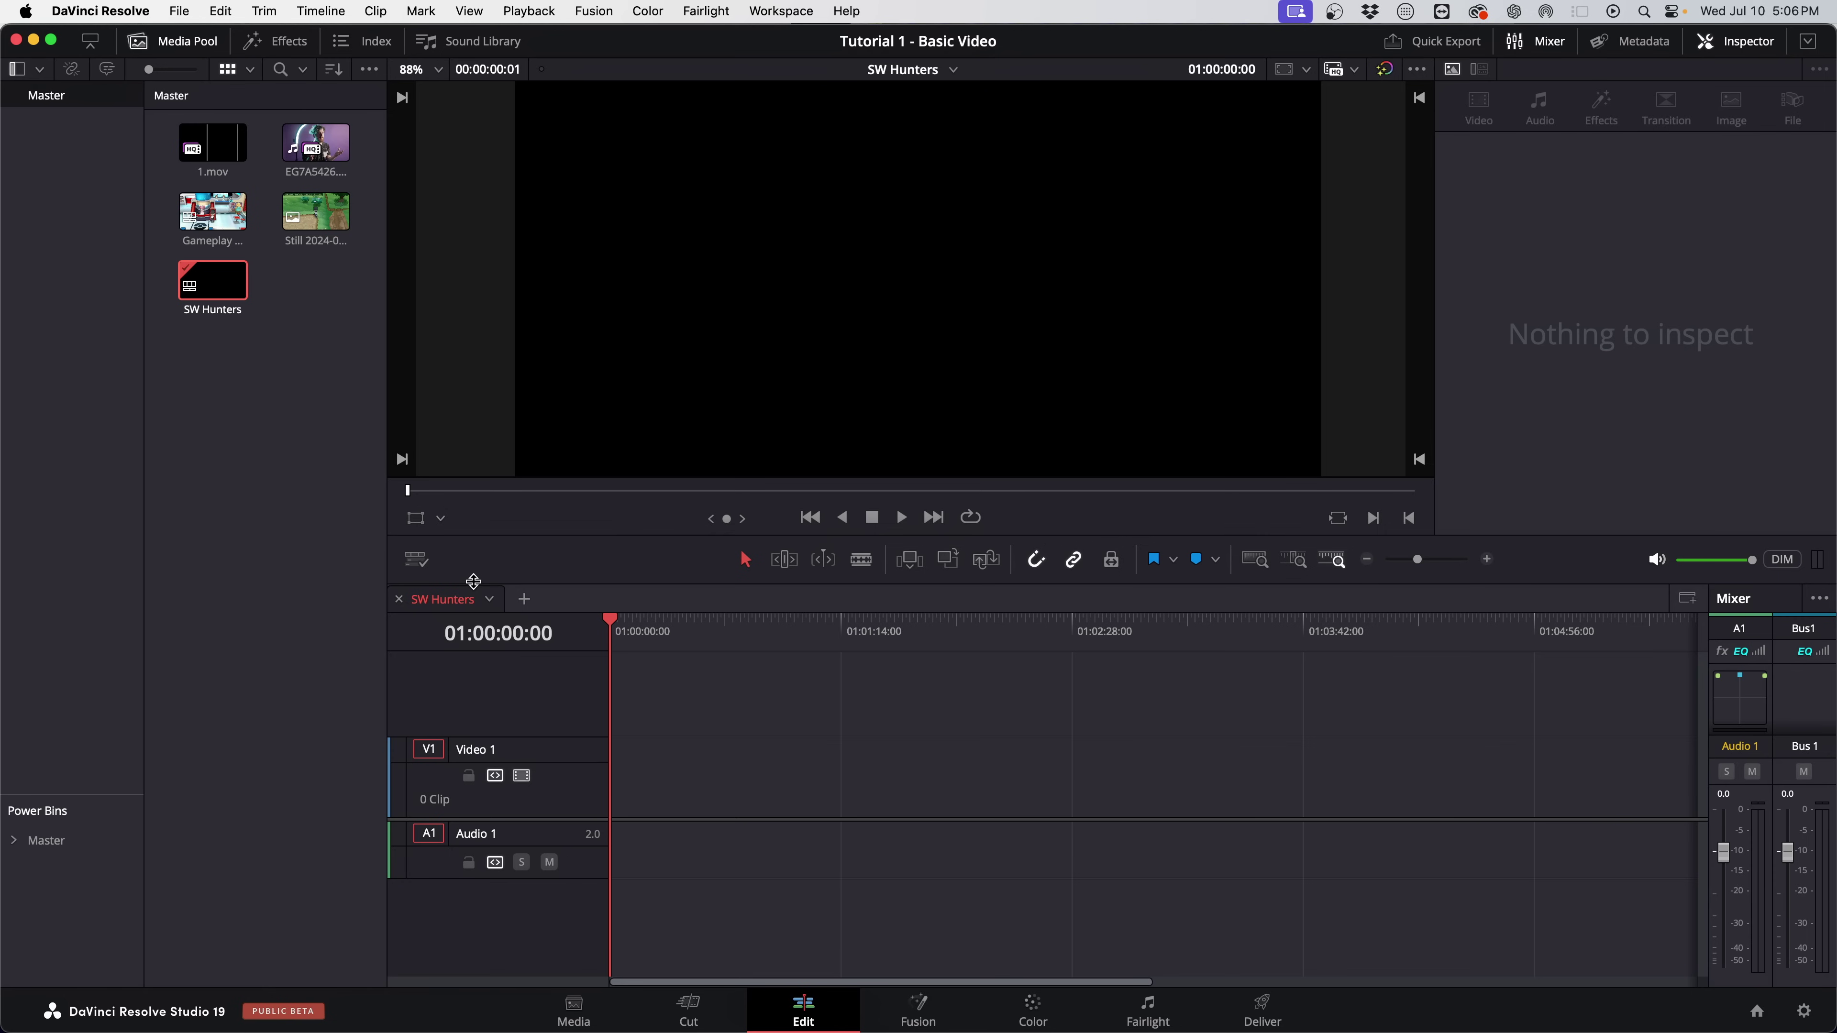
drag(240, 209, 550, 608)
click(550, 608)
click(438, 611)
click(548, 612)
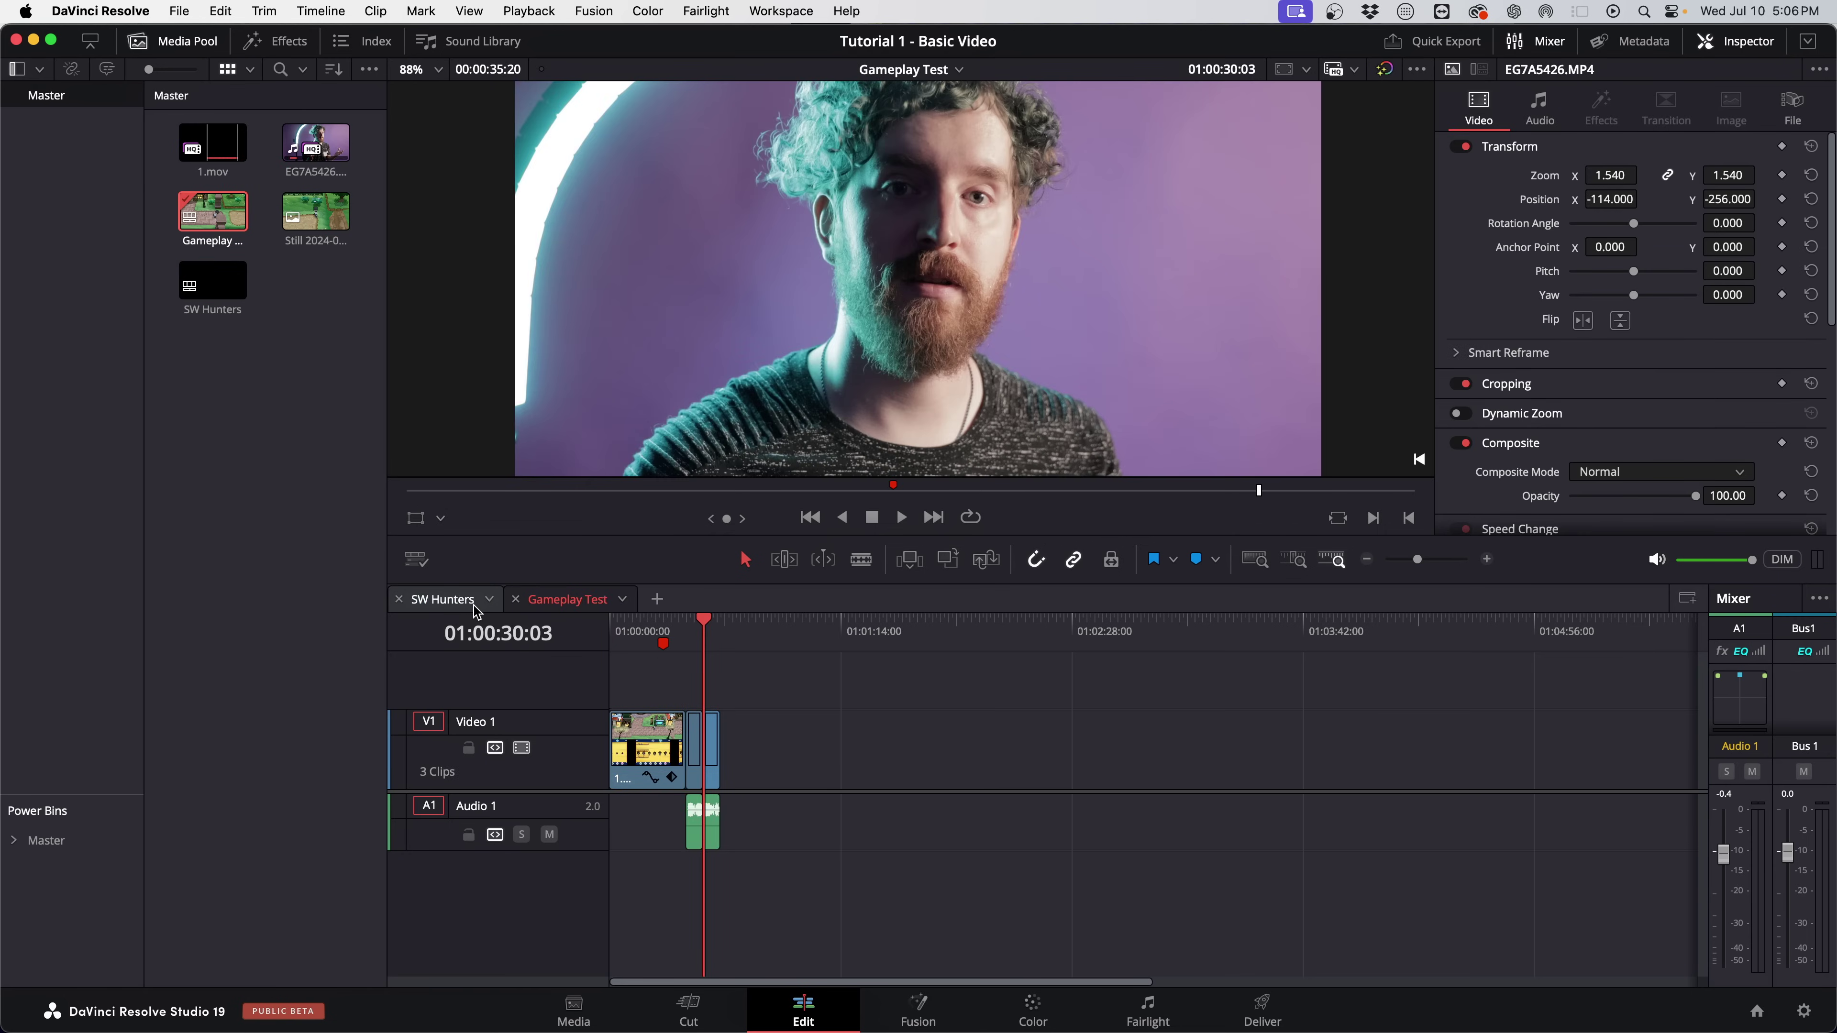
click(476, 612)
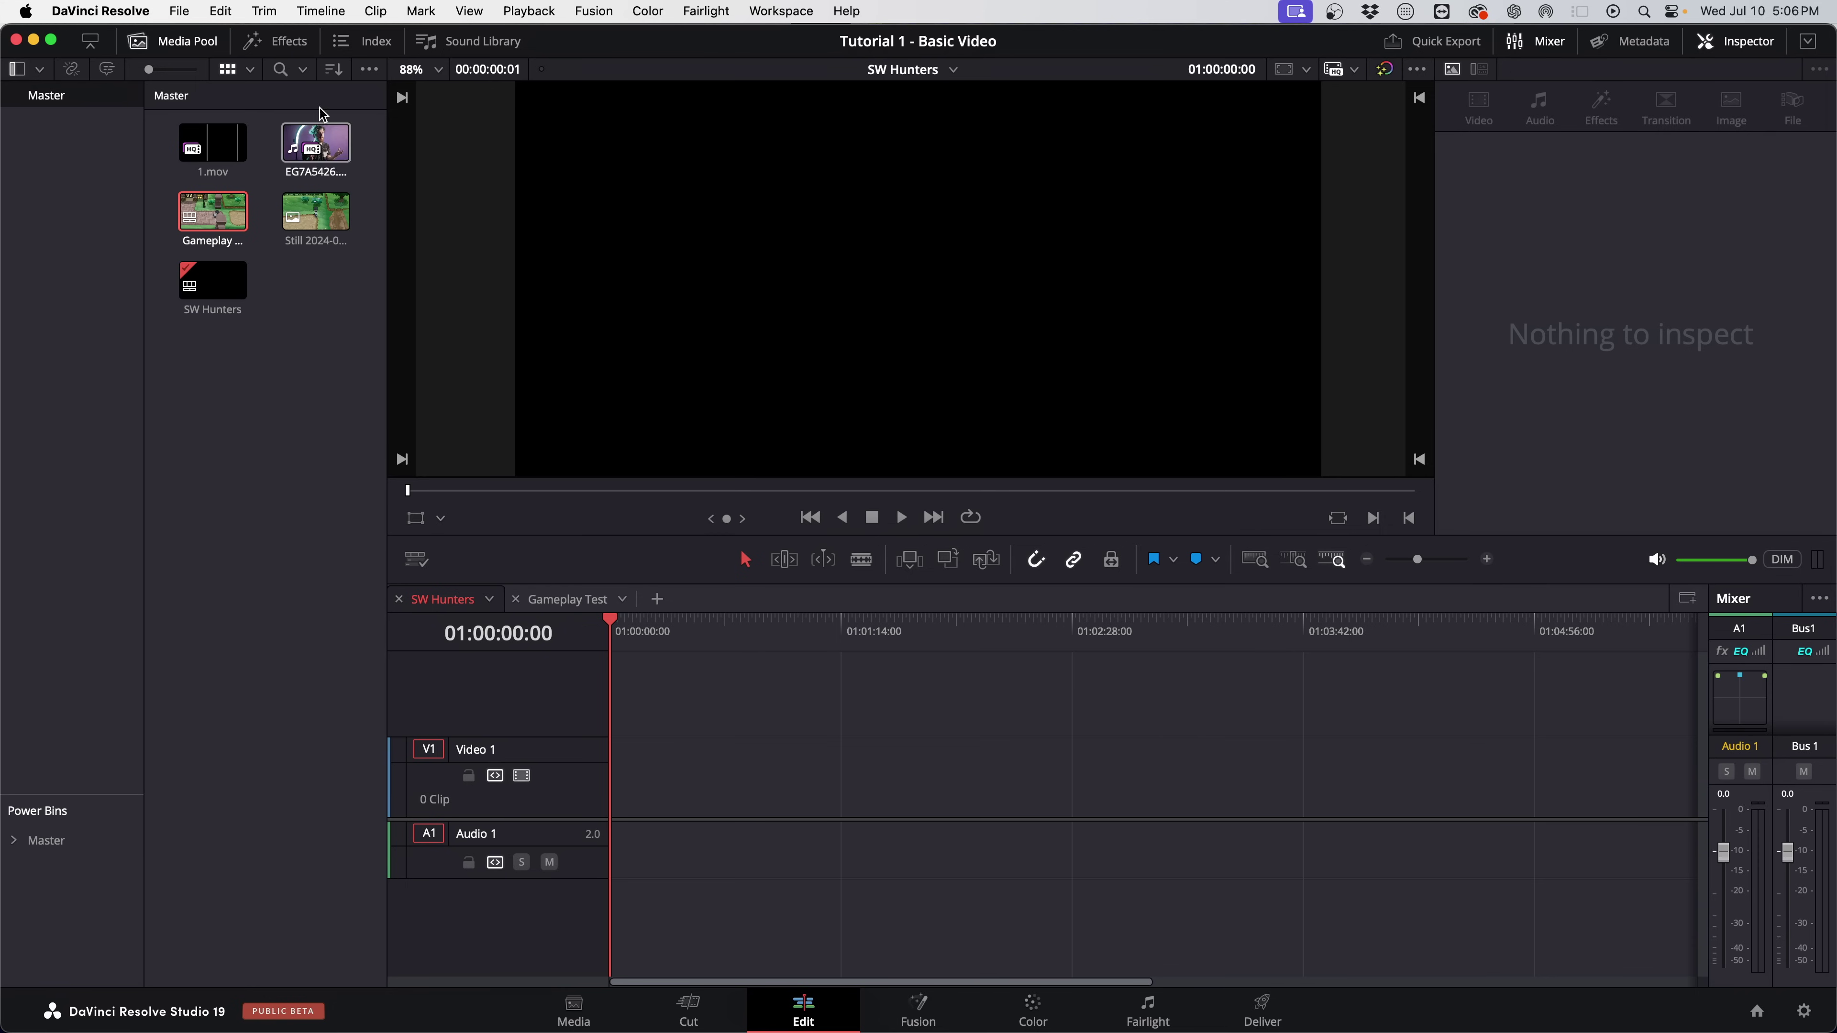
Set the project's timeline resolution to 3840 x 2160 in the project settings.
click(191, 12)
click(220, 482)
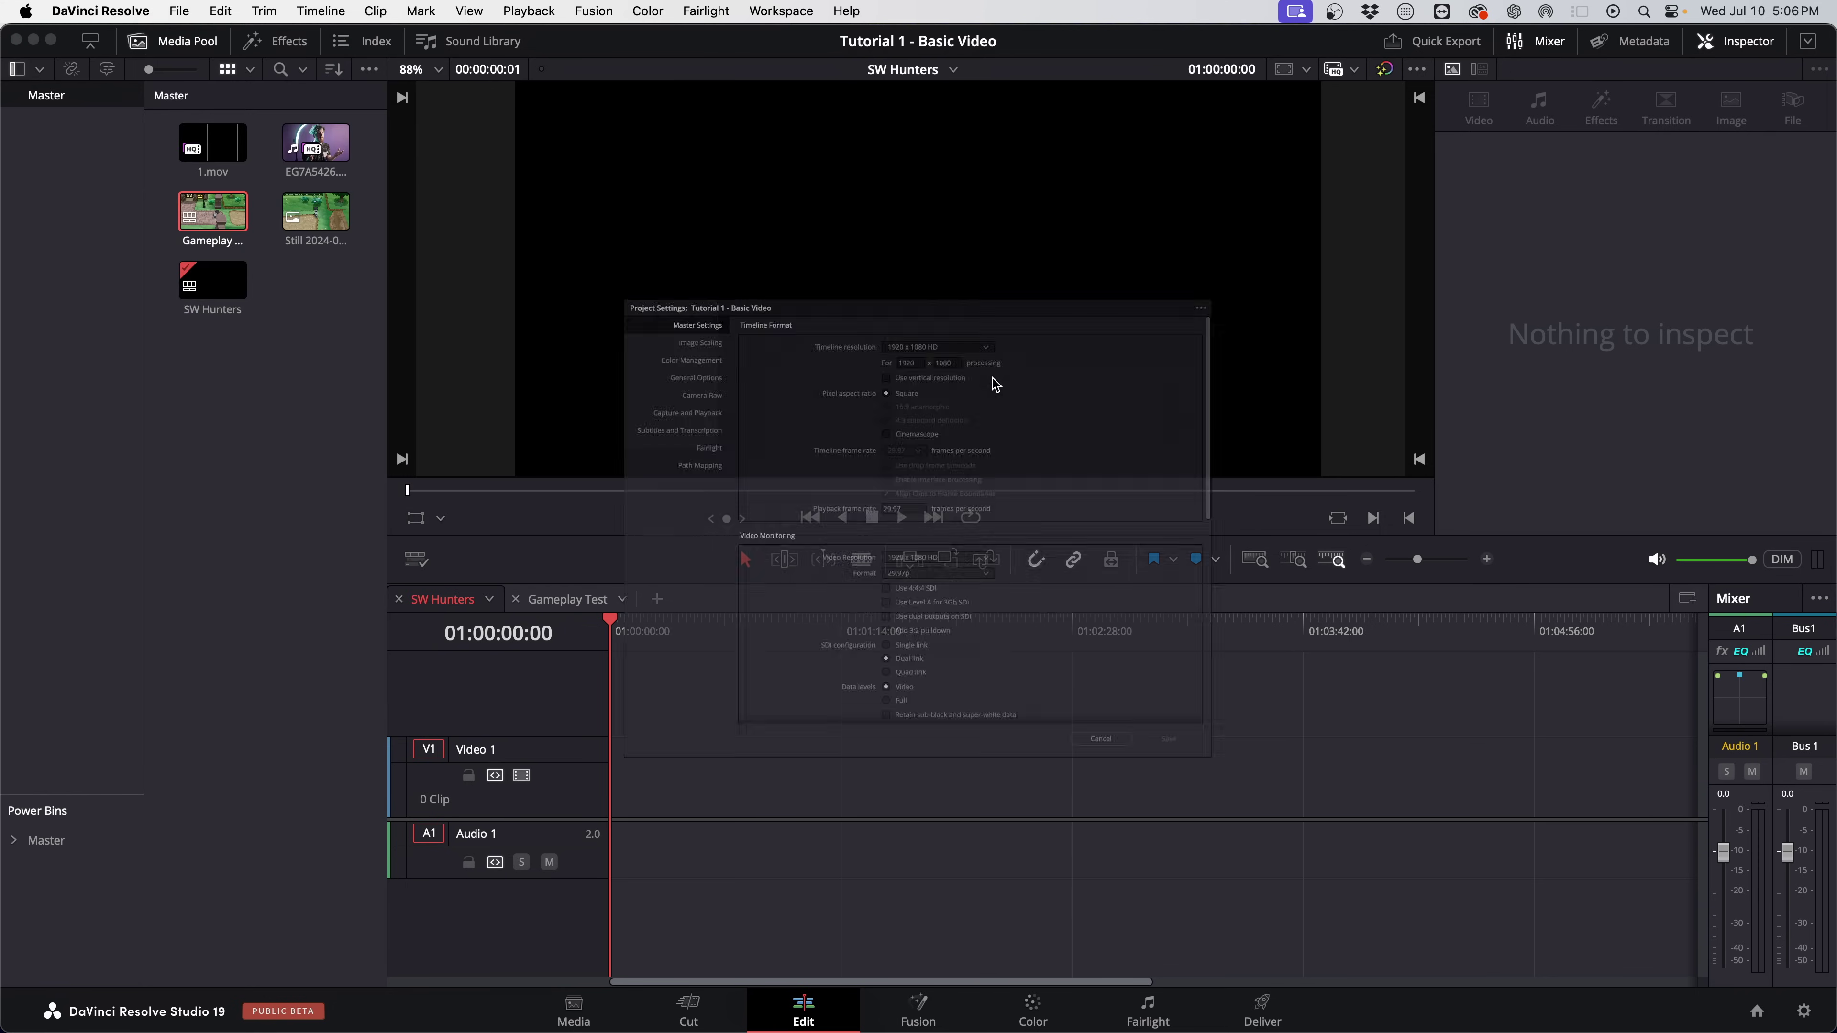
text(3840)
key(Tab)
text(21)
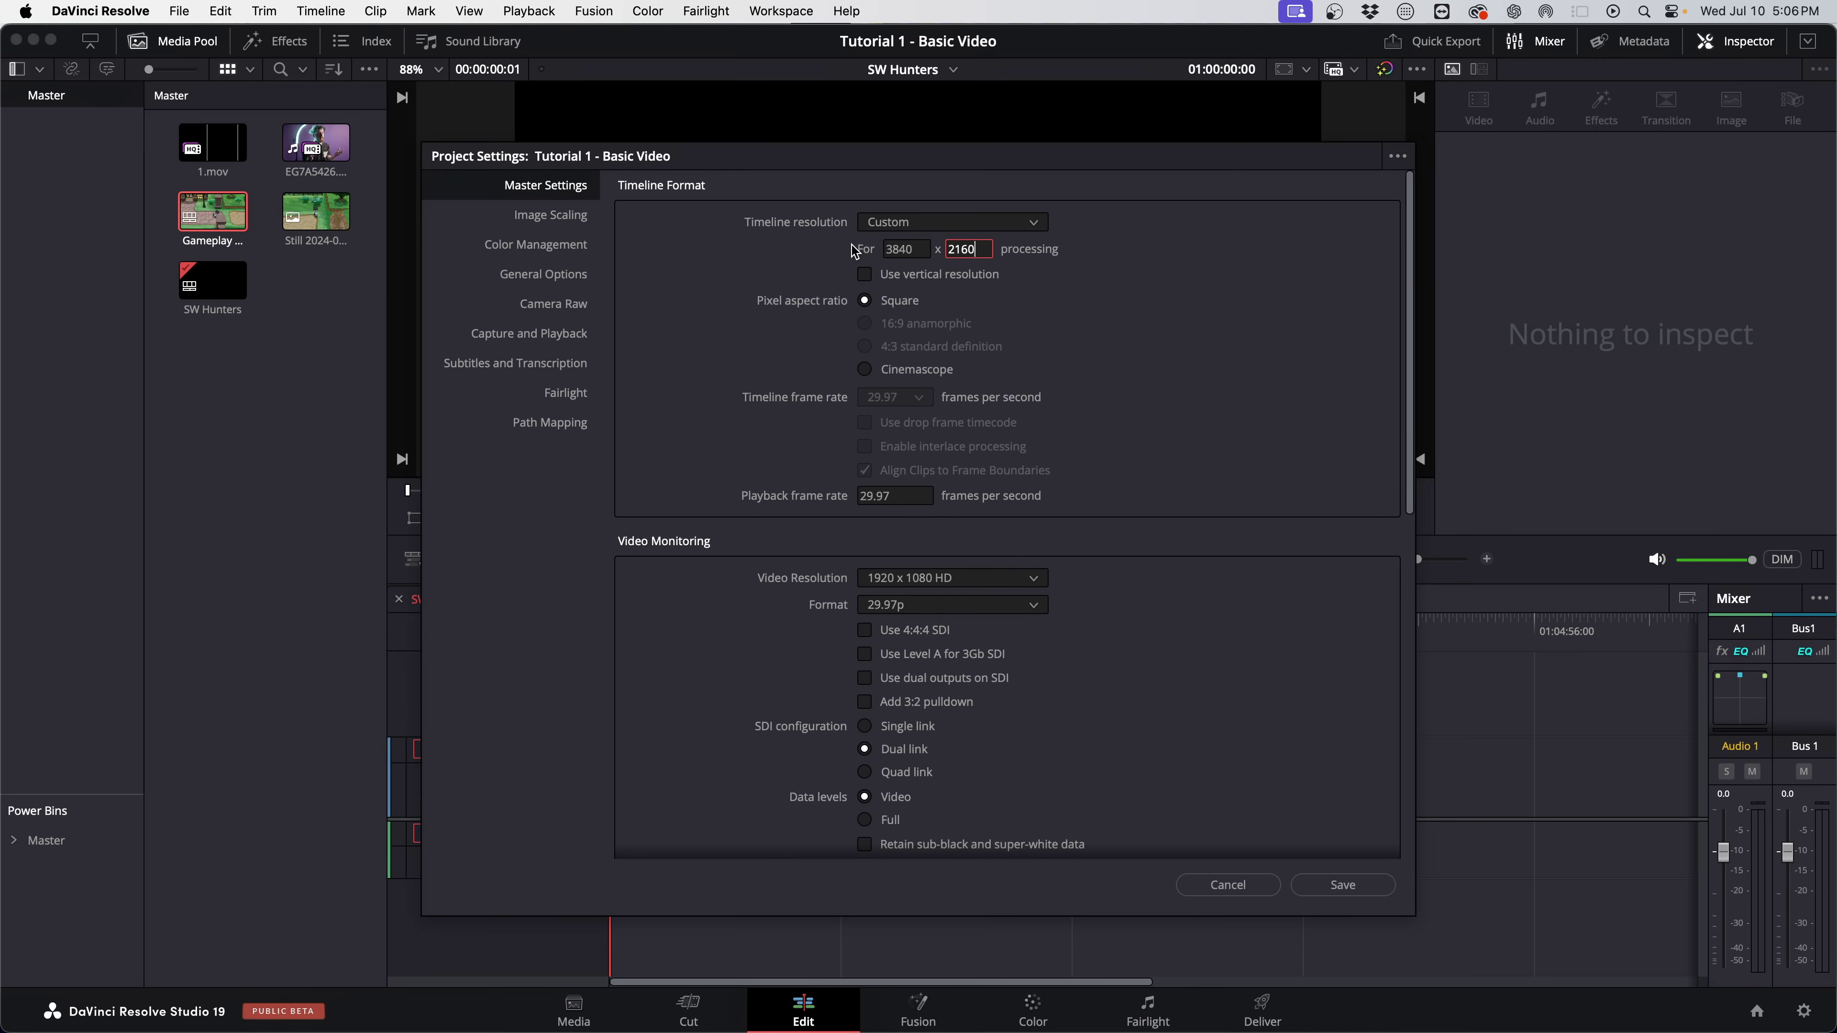
key(Return)
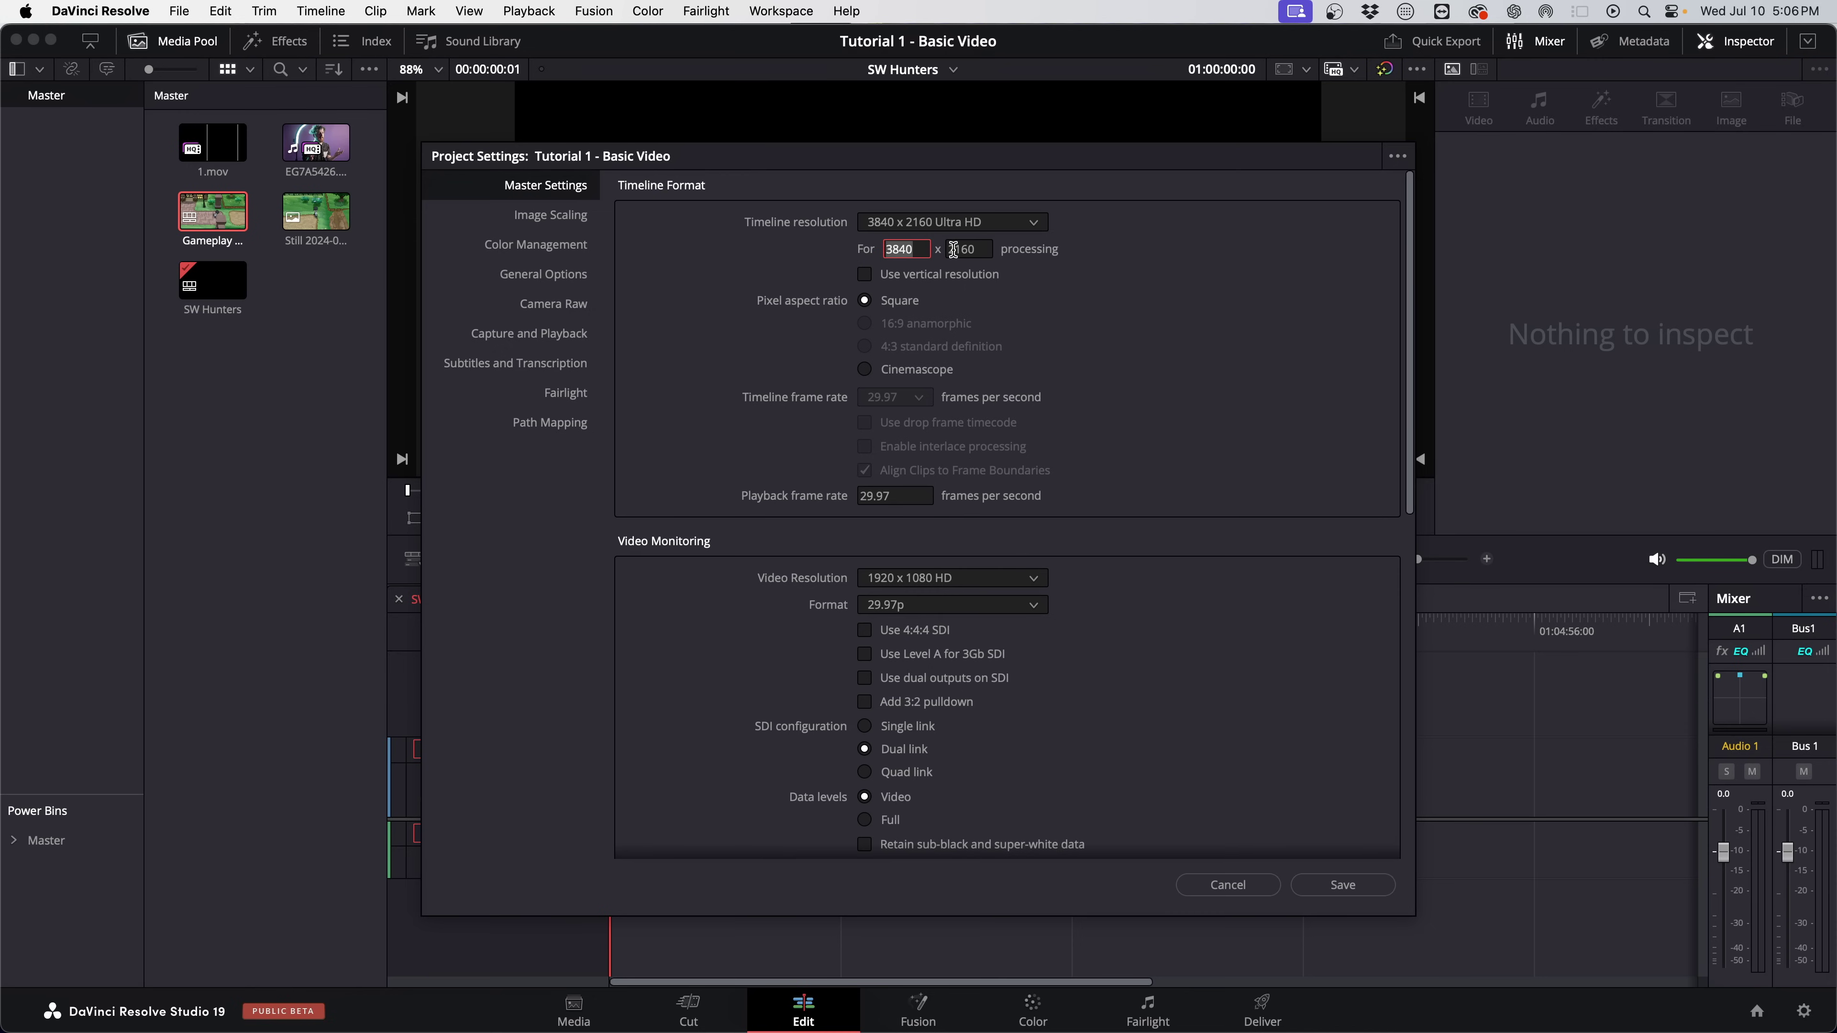
Set the project's timeline resolution to 1920 x 1440 and save the project settings.
click(919, 250)
text(1920)
key(Tab)
text(1440)
key(Return)
click(911, 249)
click(1334, 886)
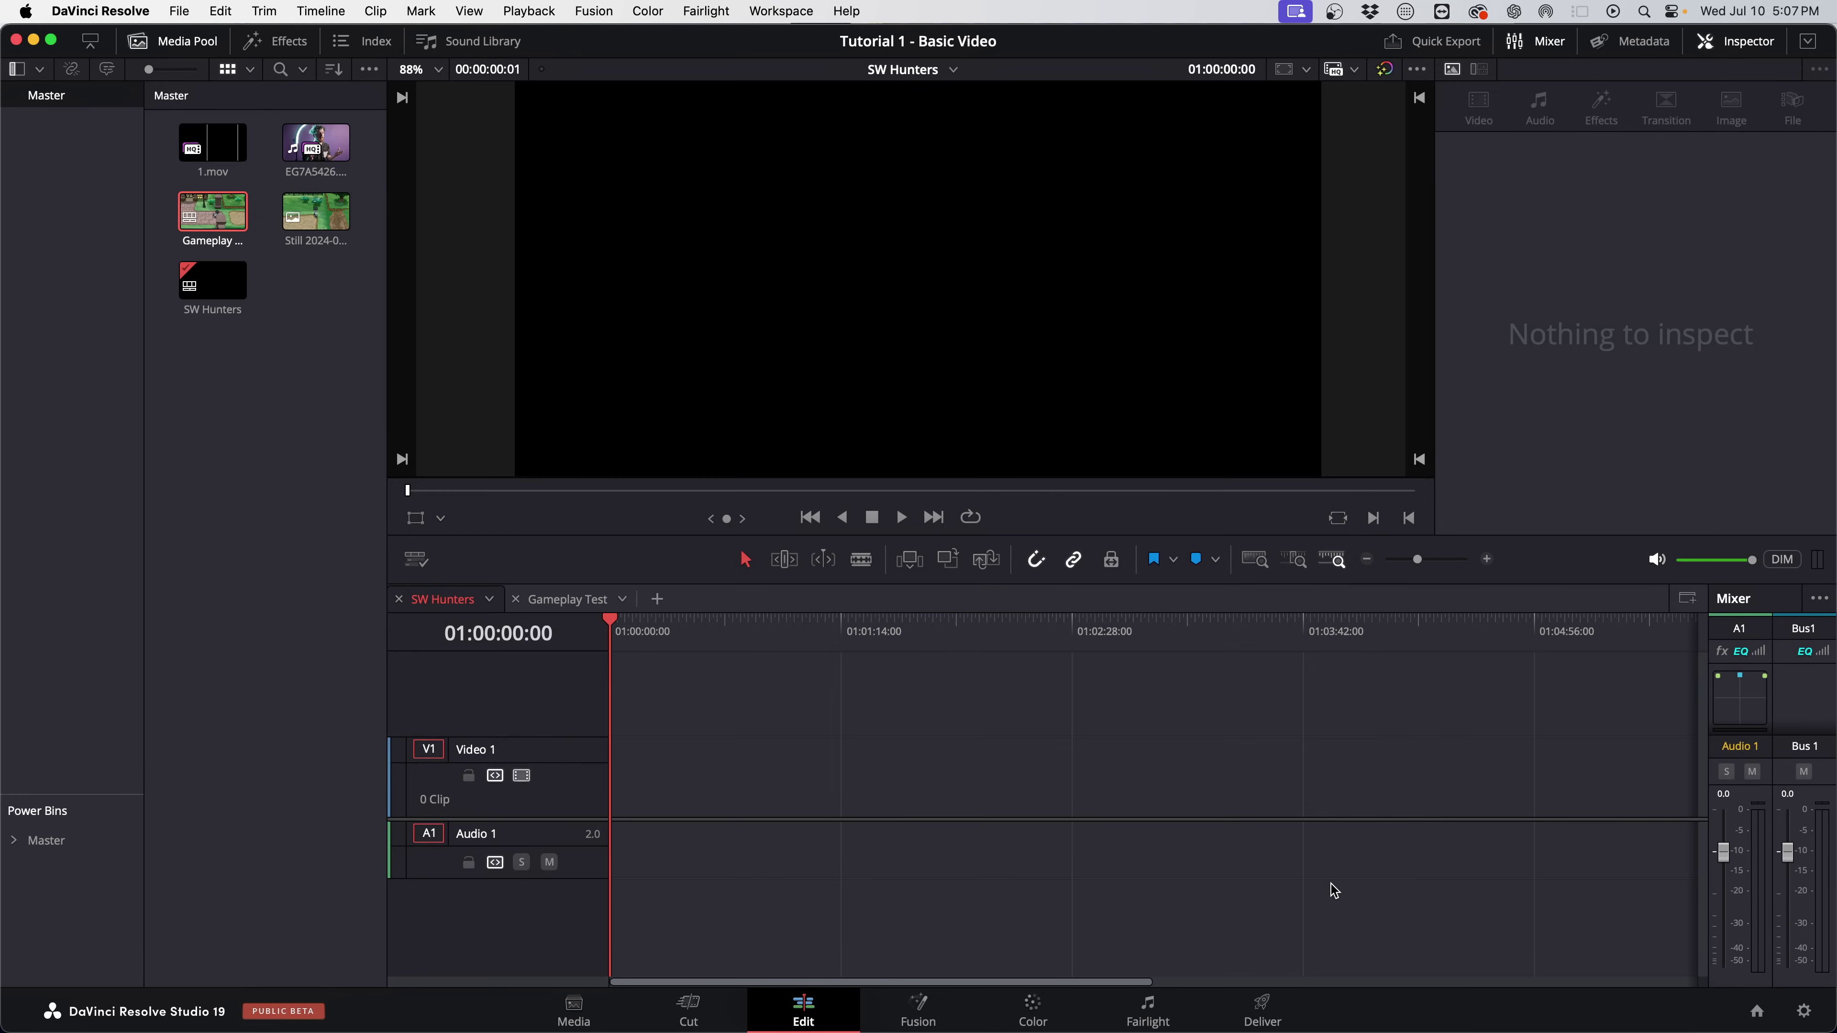
Compare the resolutions of the timelines, EG7A5426.MP4 and 1.mov on the Media page.
click(584, 1012)
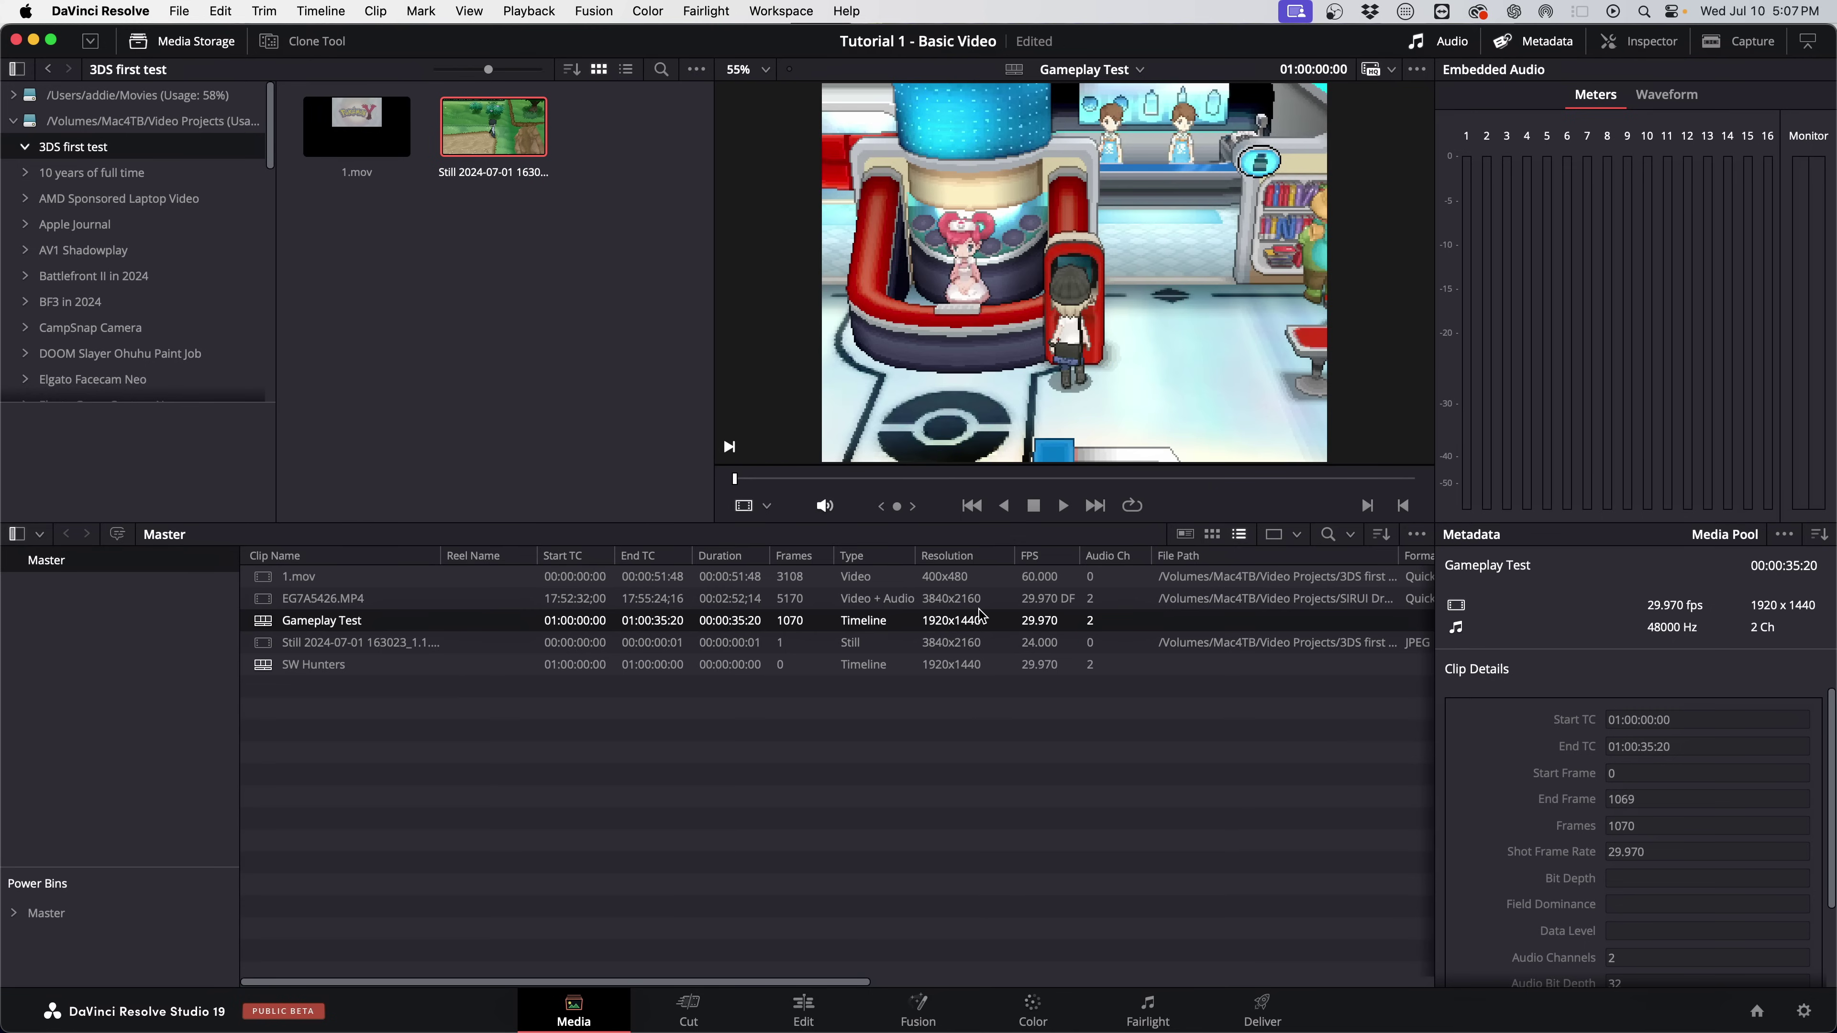
click(941, 607)
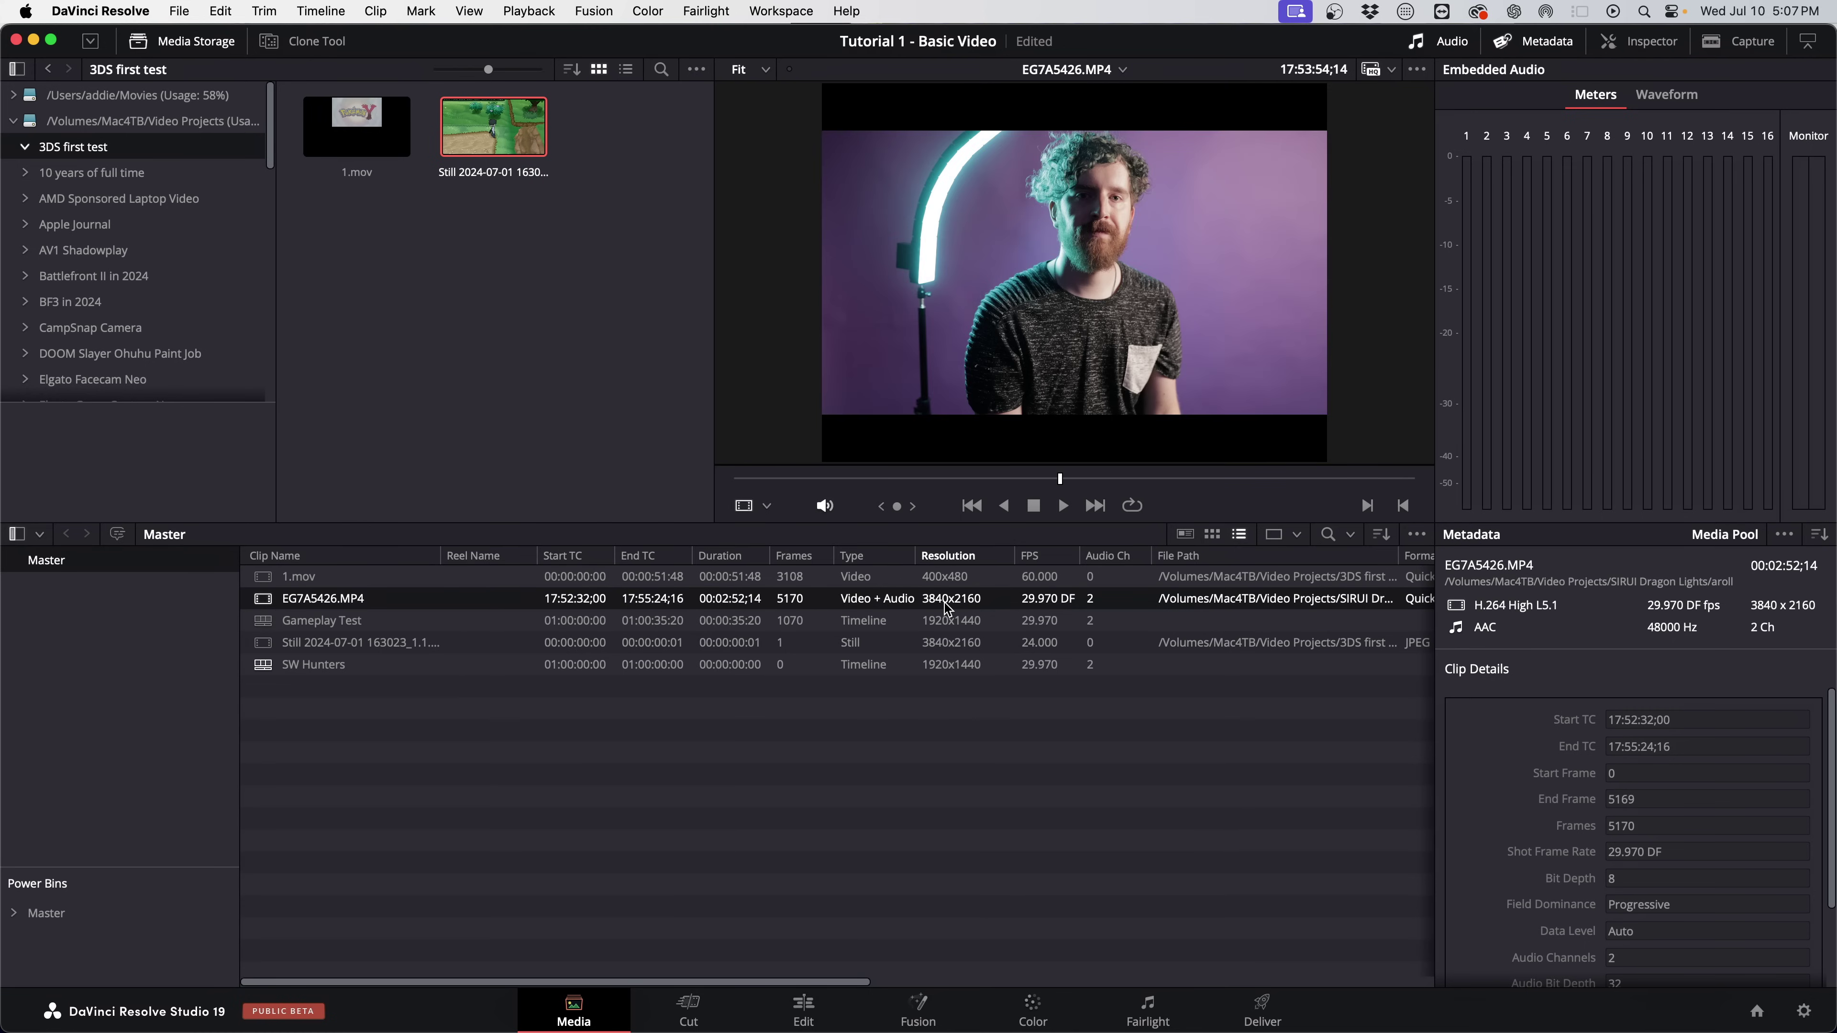
key(Up)
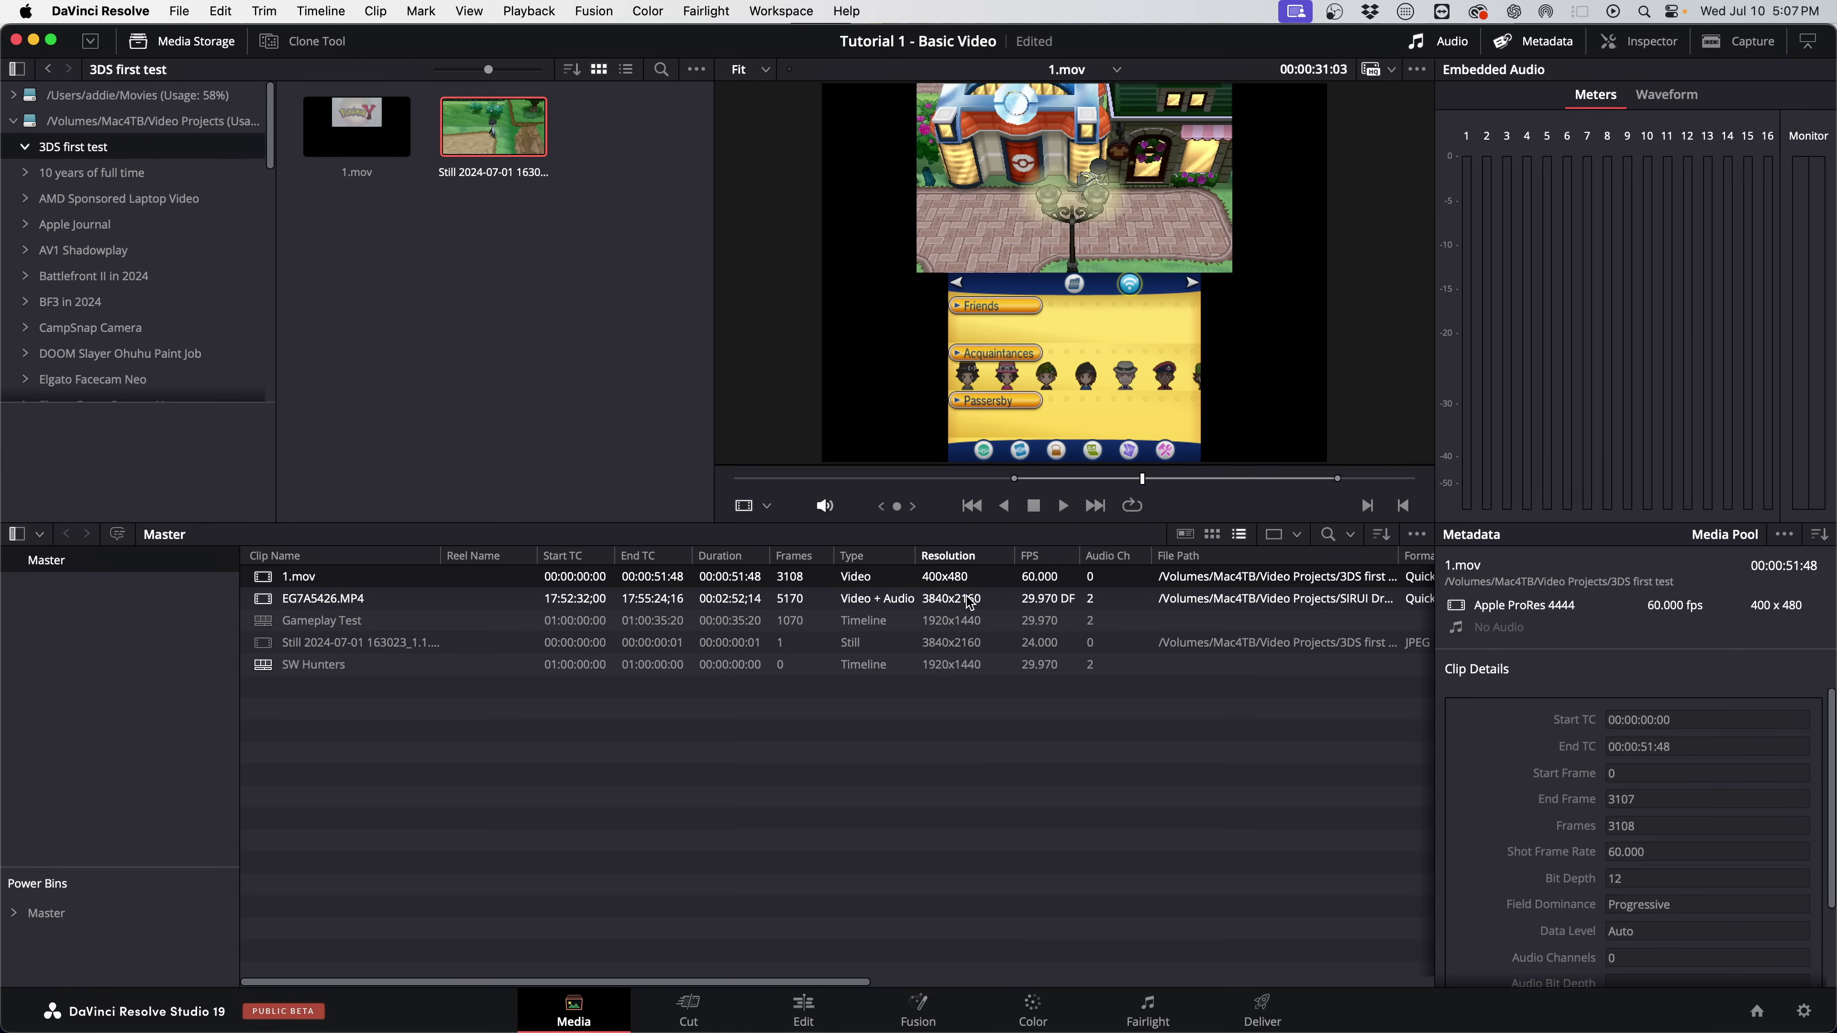
Open the SW Hunters folder in Finder and show its RPReplay recordings in DaVinci Resolve's media storage browser.
mouse_move(308, 984)
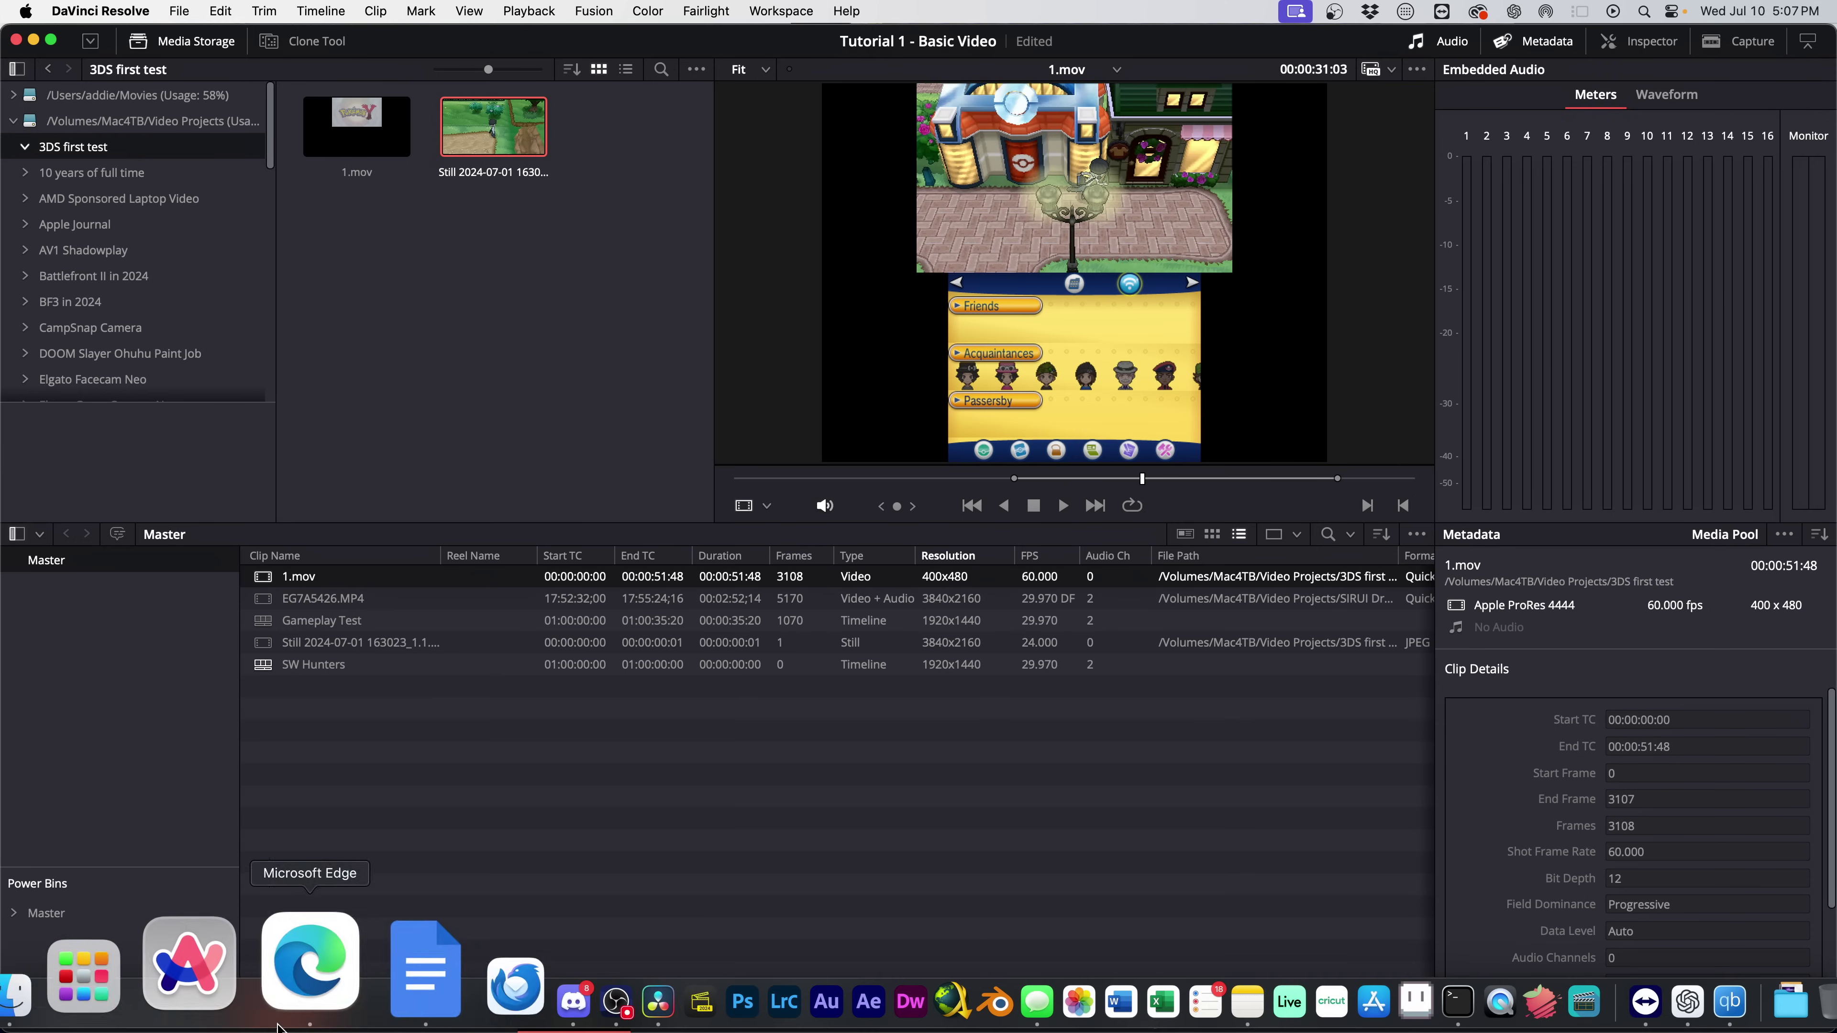
click(84, 973)
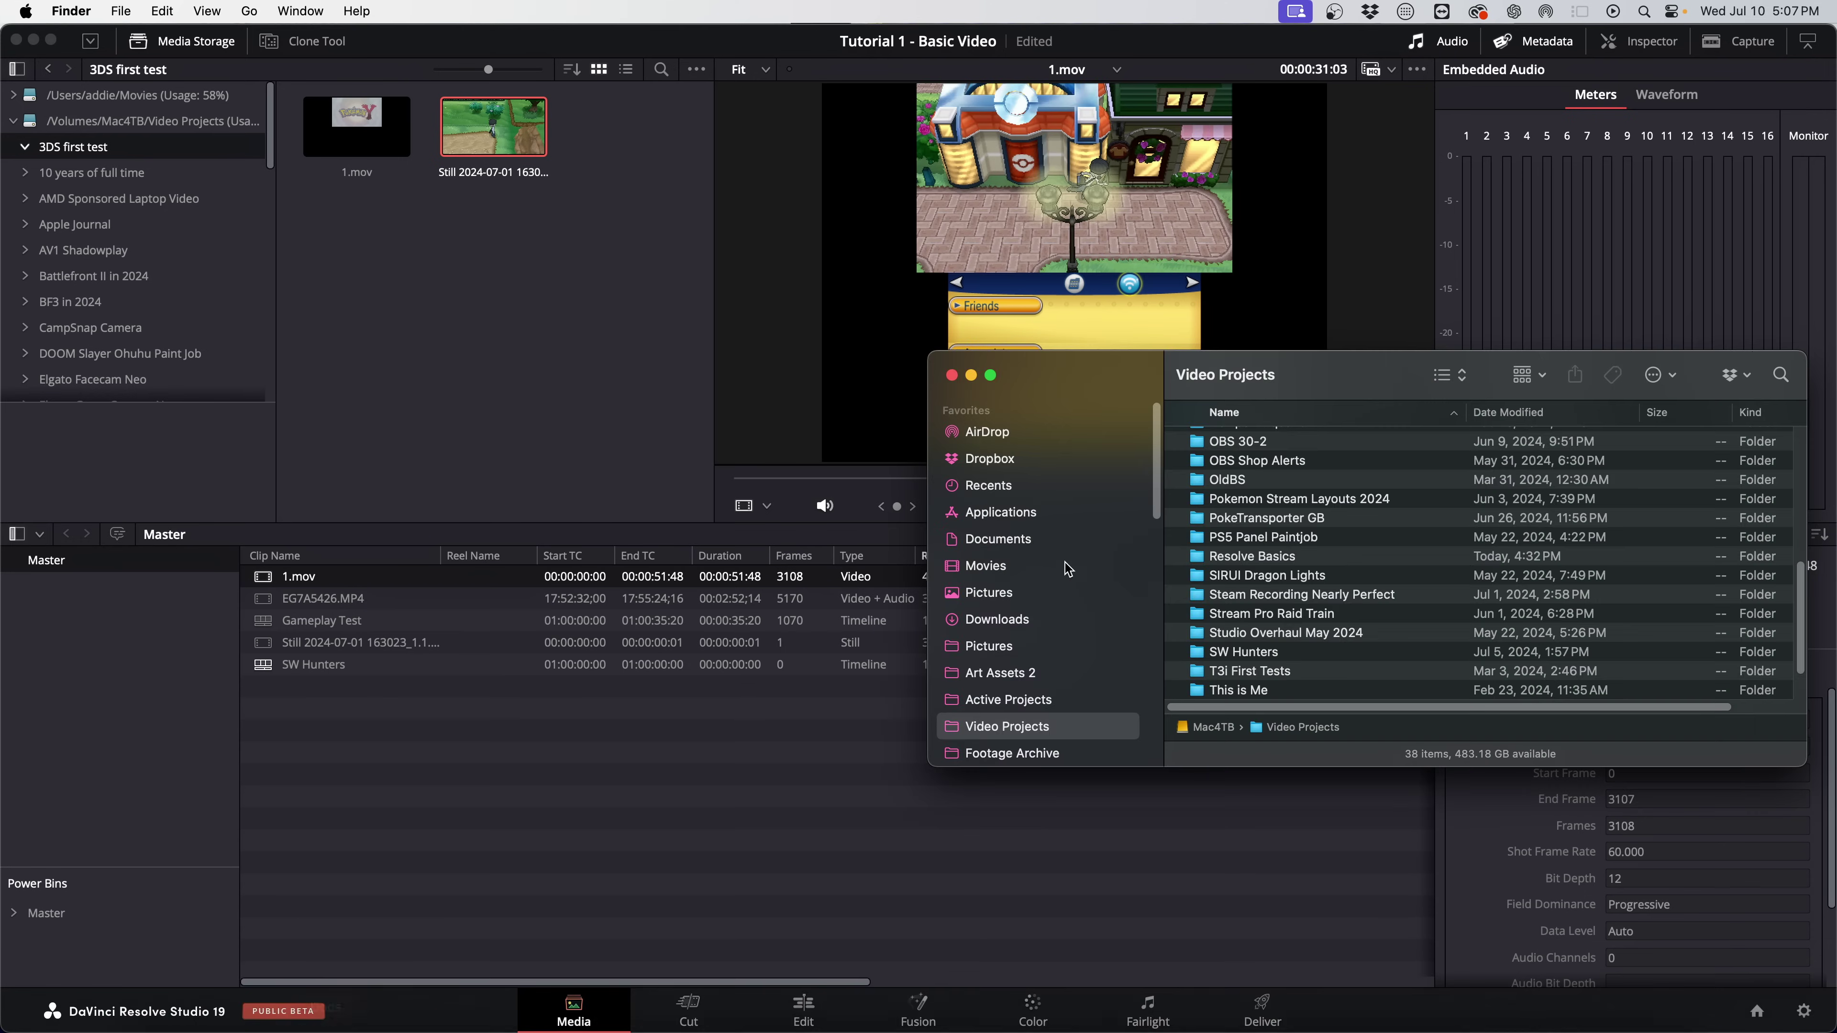
double_click(1259, 652)
drag(1333, 504, 475, 240)
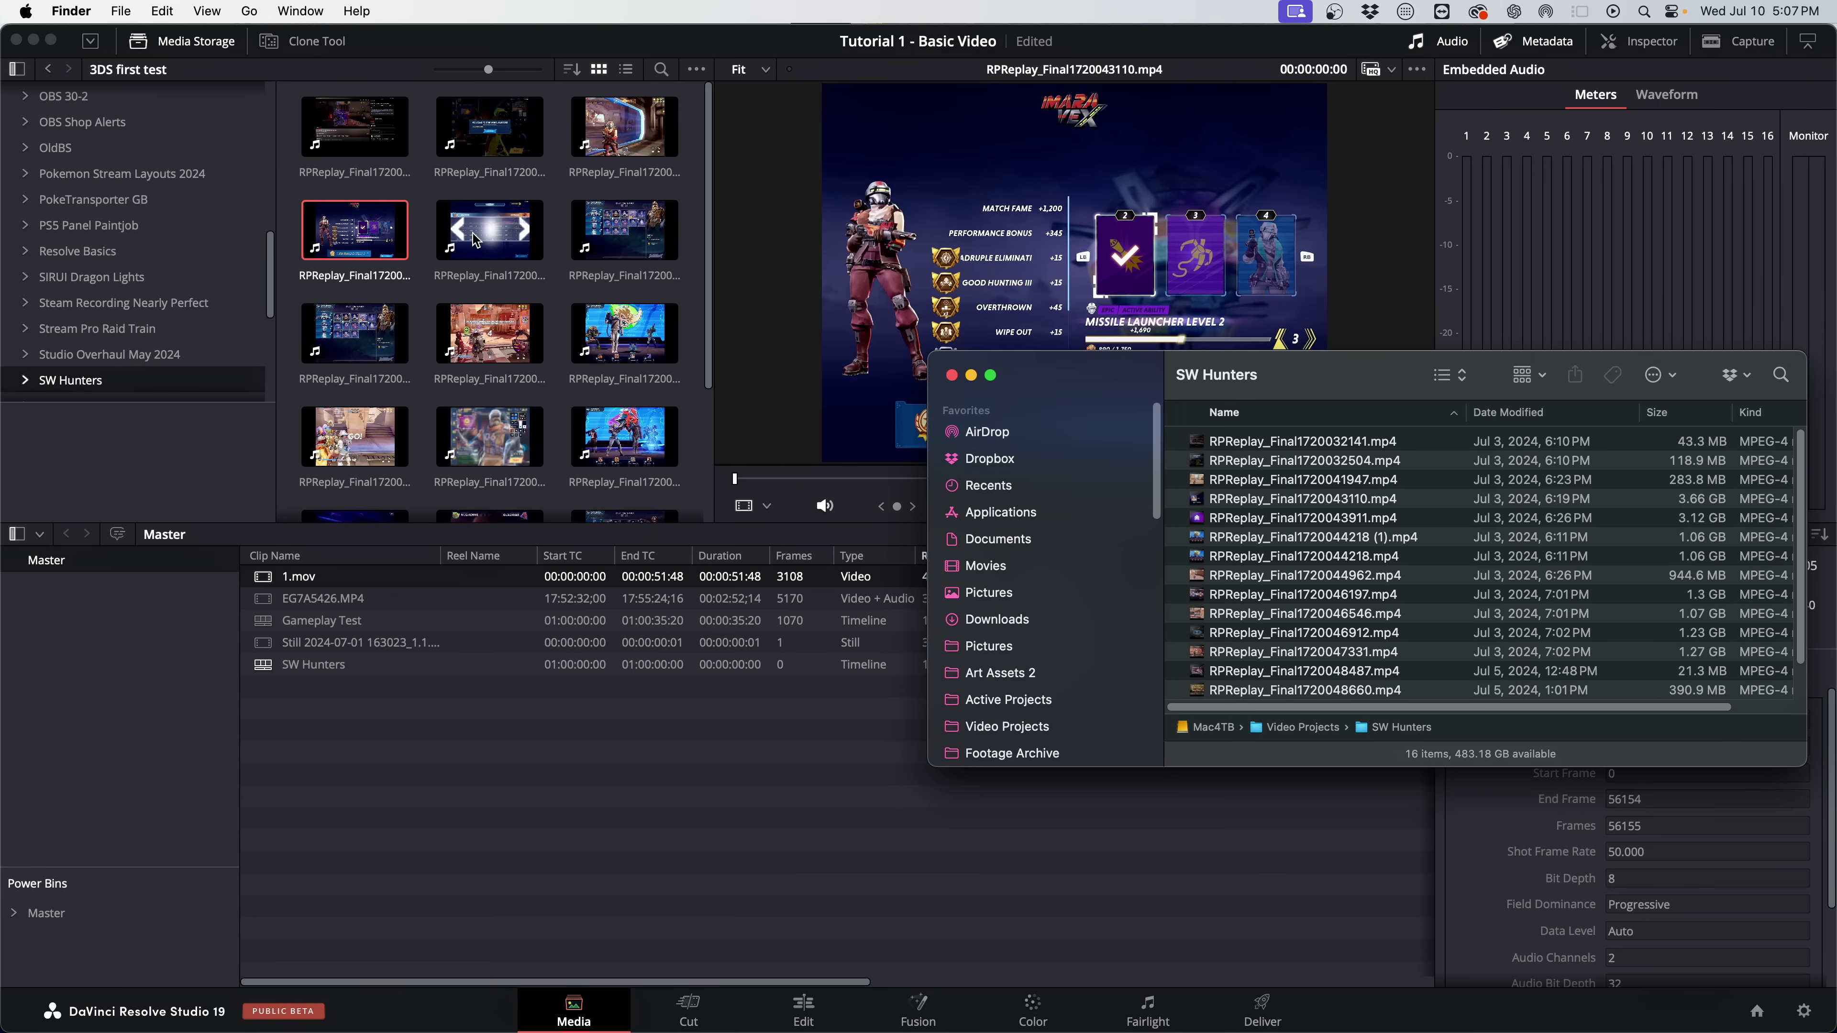
Add RPReplay_Final1720043110.mp4 to the media pool's Master bin and switch to the Edit page.
drag(398, 234, 441, 811)
click(402, 665)
click(400, 643)
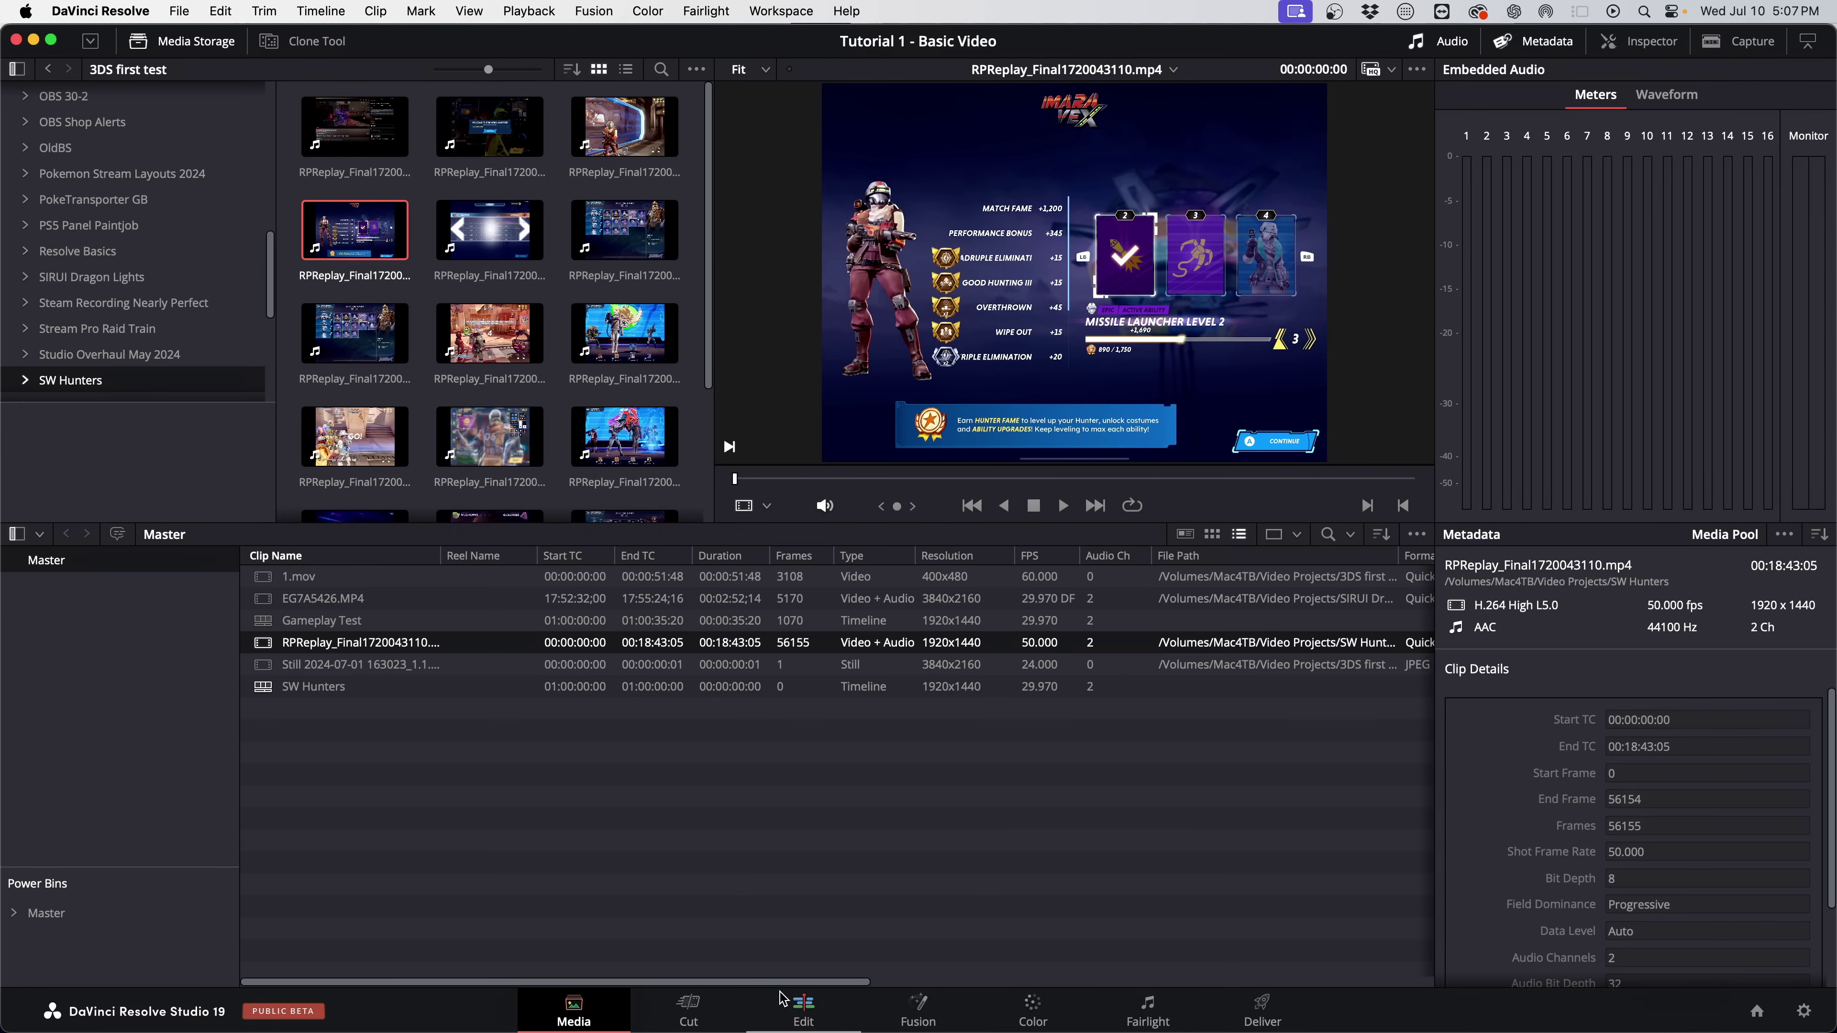
click(801, 1006)
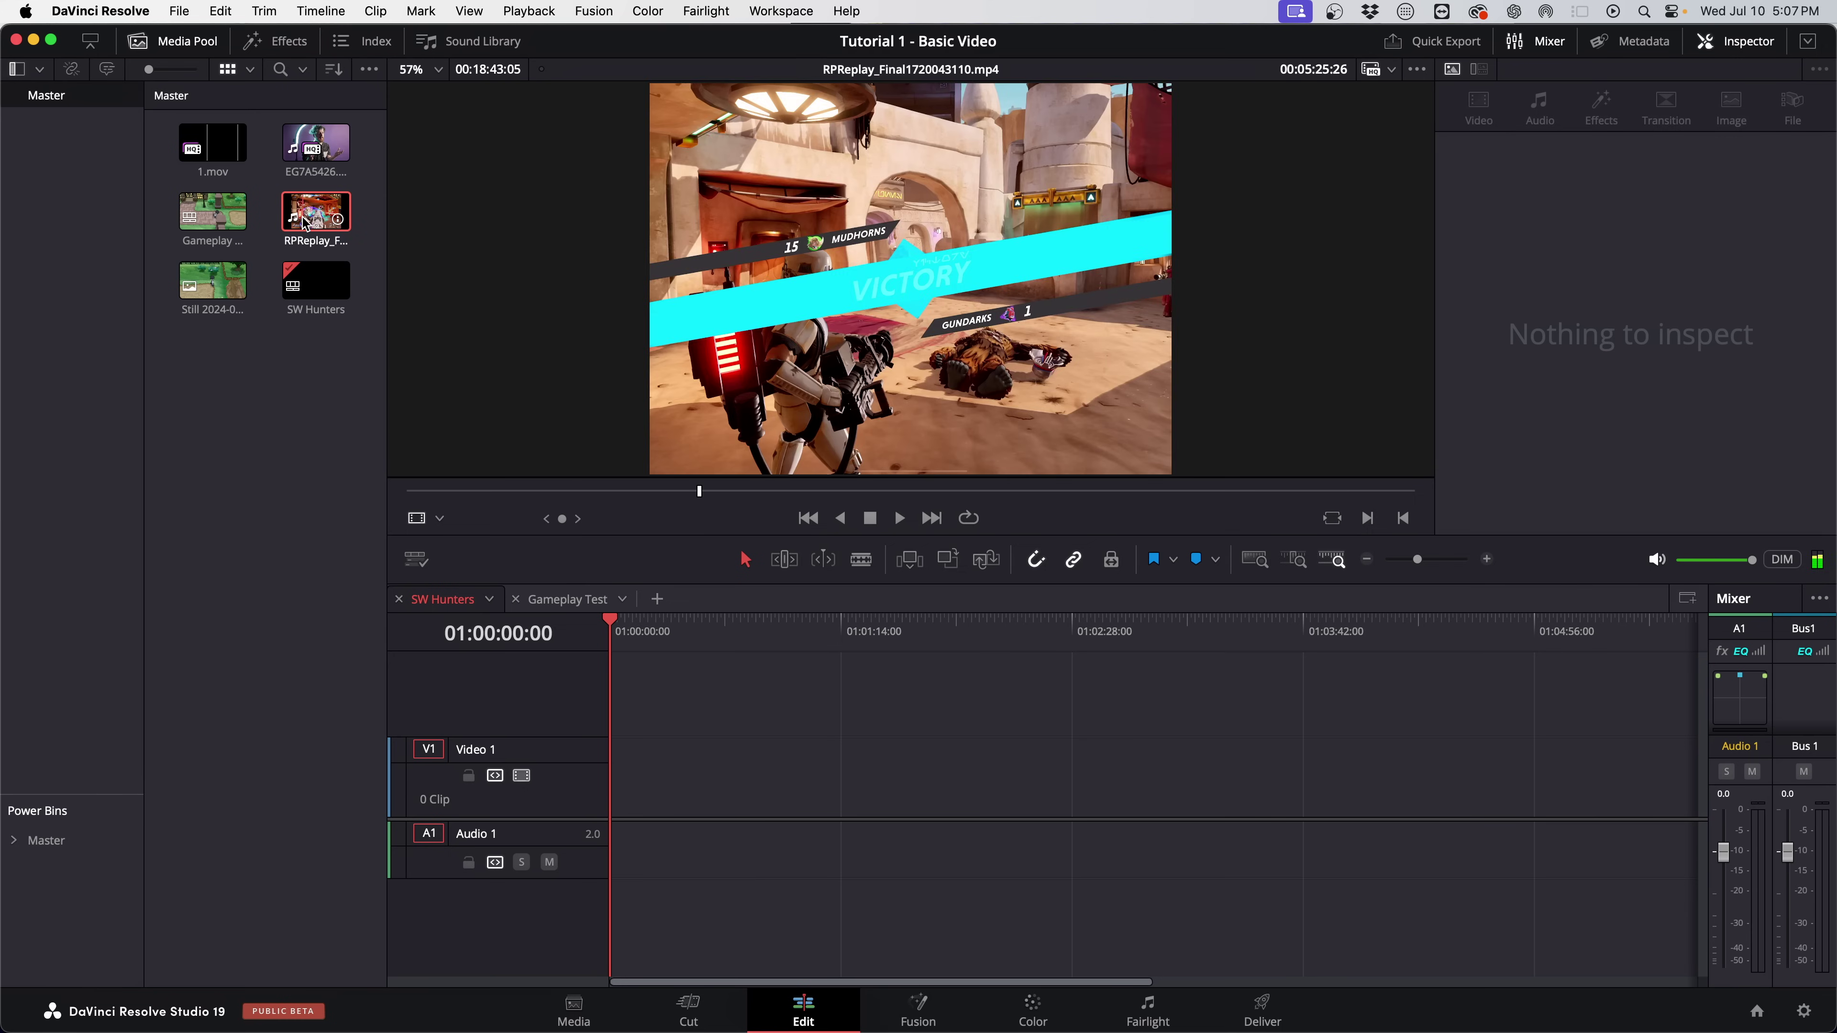
Open RPReplay_Final1720043110.mp4 in the source viewer and mark an in point at 00:04:08:14.
click(304, 222)
click(623, 492)
drag(623, 492, 630, 496)
key(i)
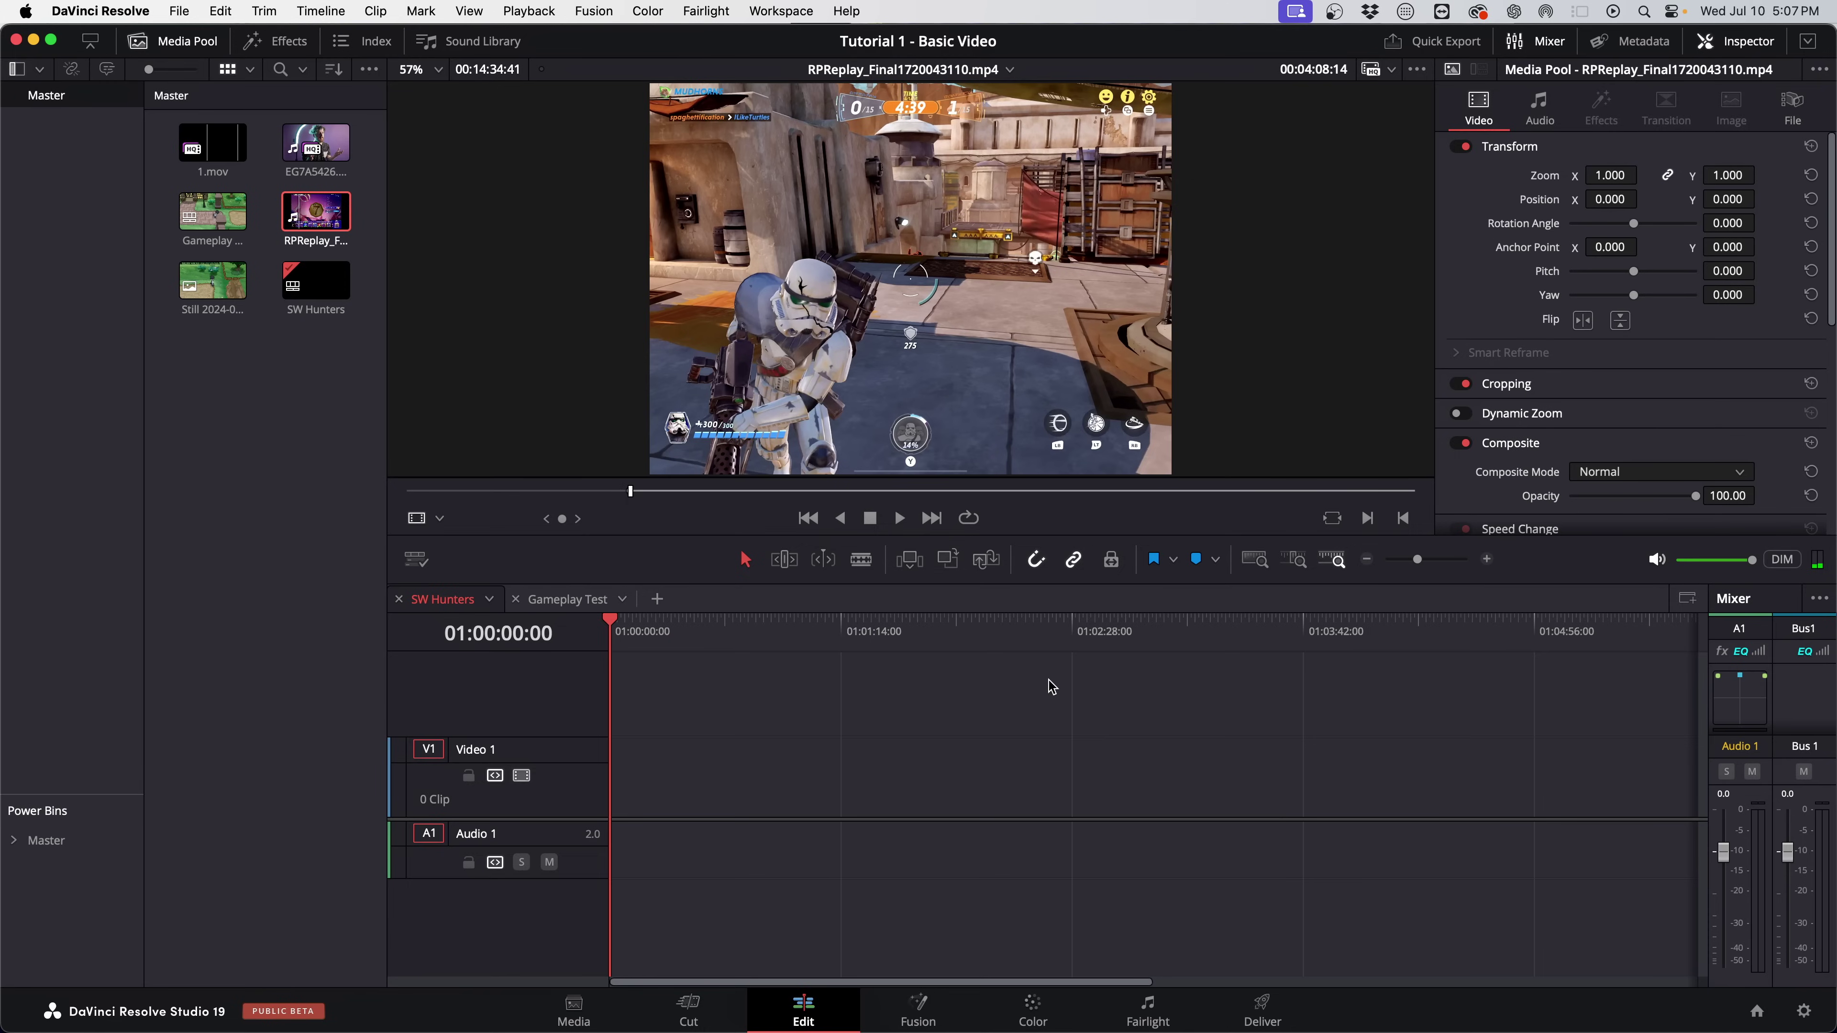
click(948, 784)
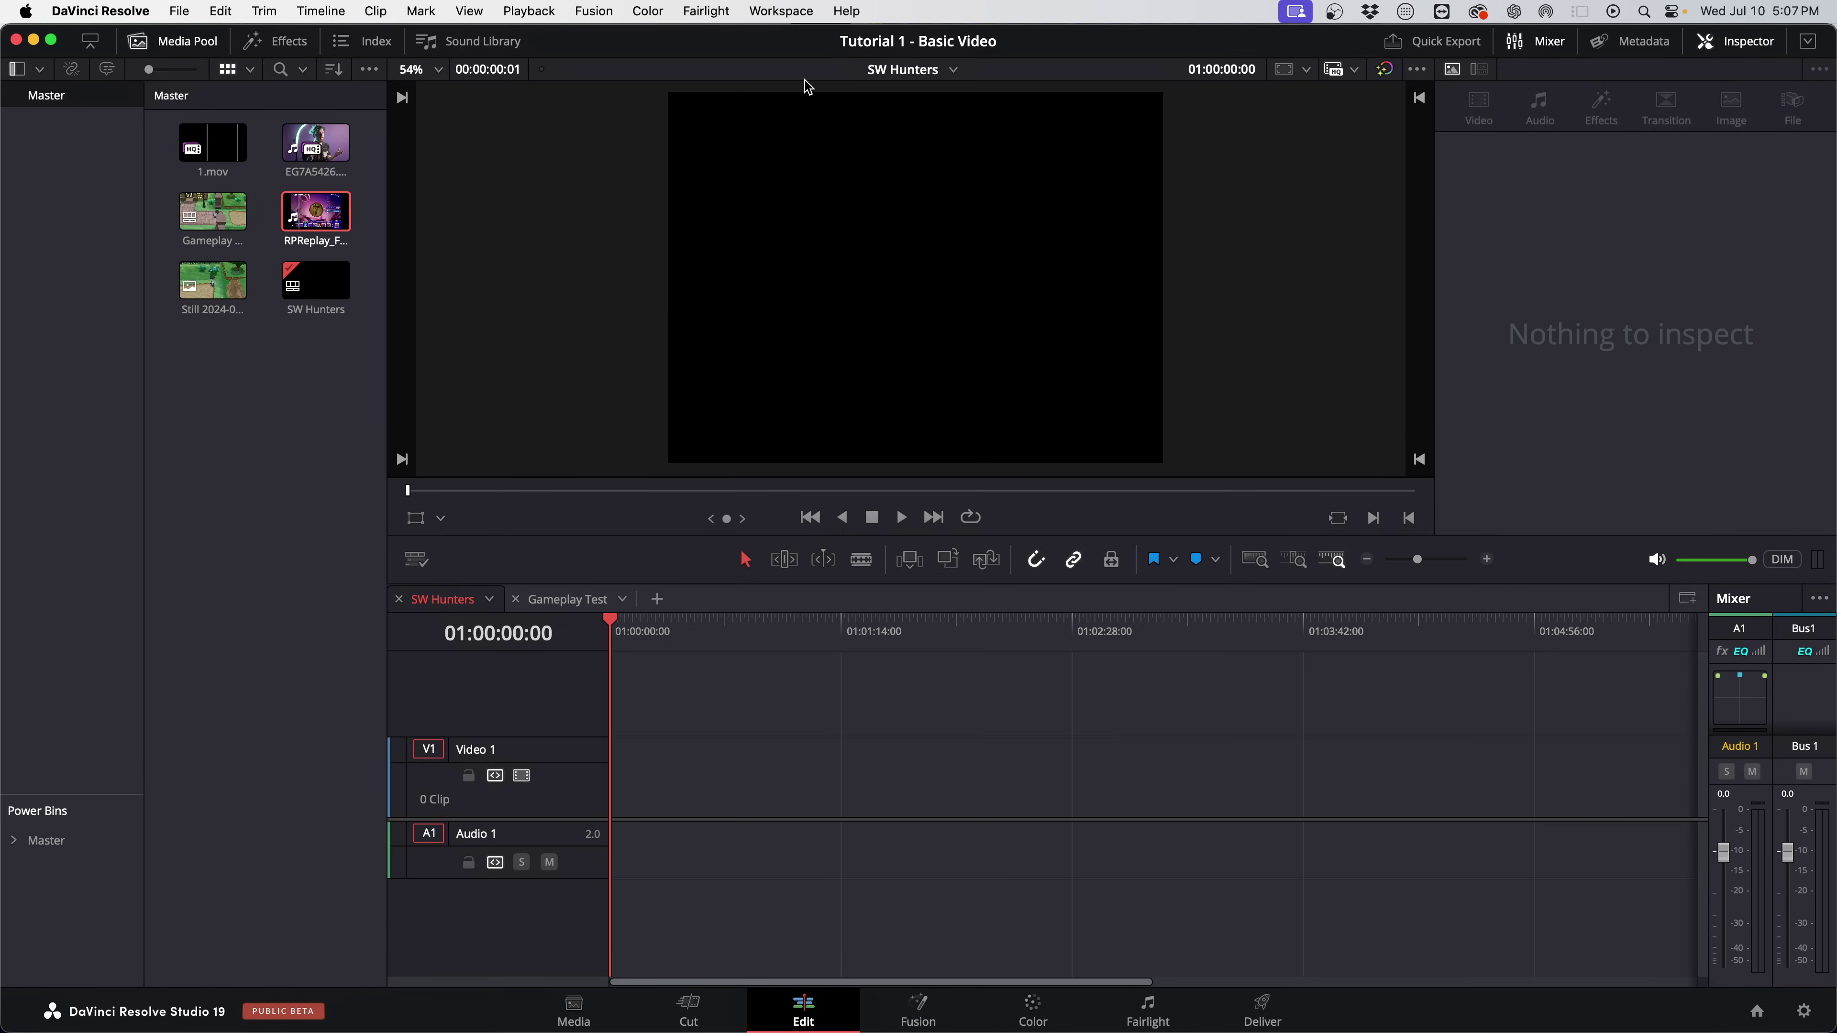
drag(696, 647, 589, 633)
Mark a 00:01:13:27 section of RPReplay_Final1720043110.mp4 ending at 00:08:18:34 and place it at the start of Video 1 in the SW Hunters timeline.
click(322, 215)
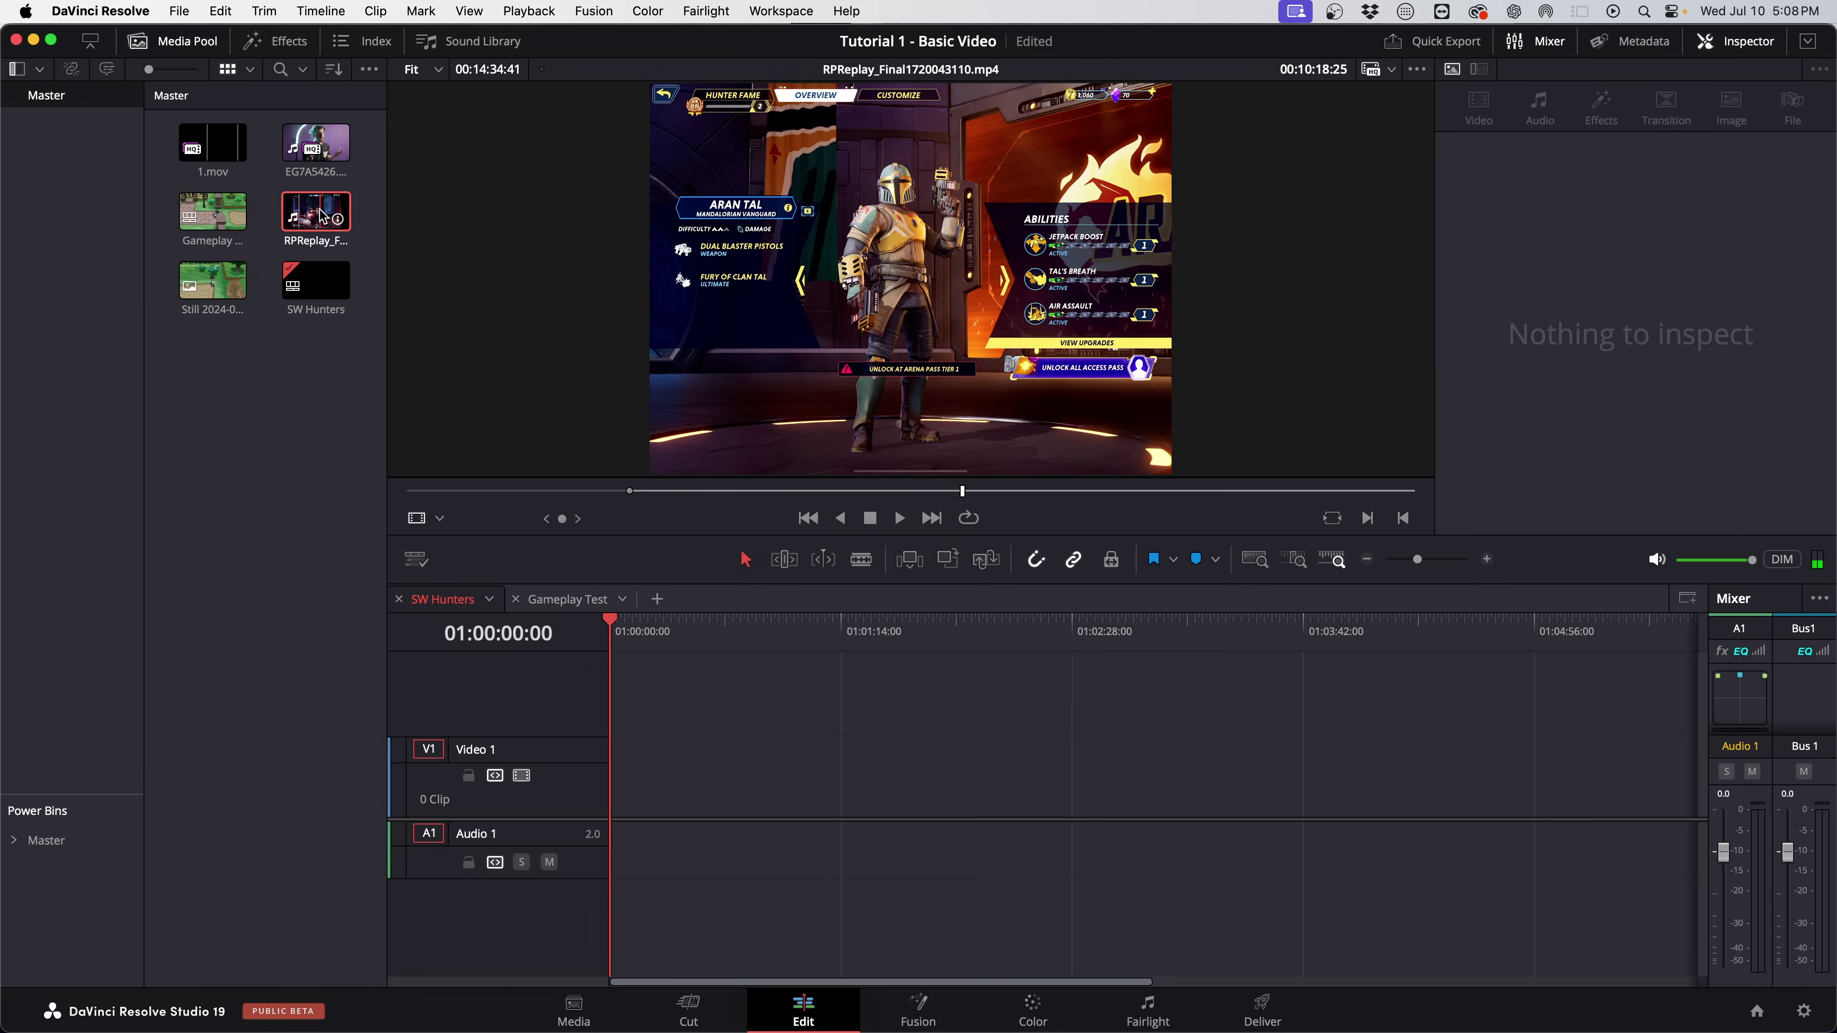
click(323, 216)
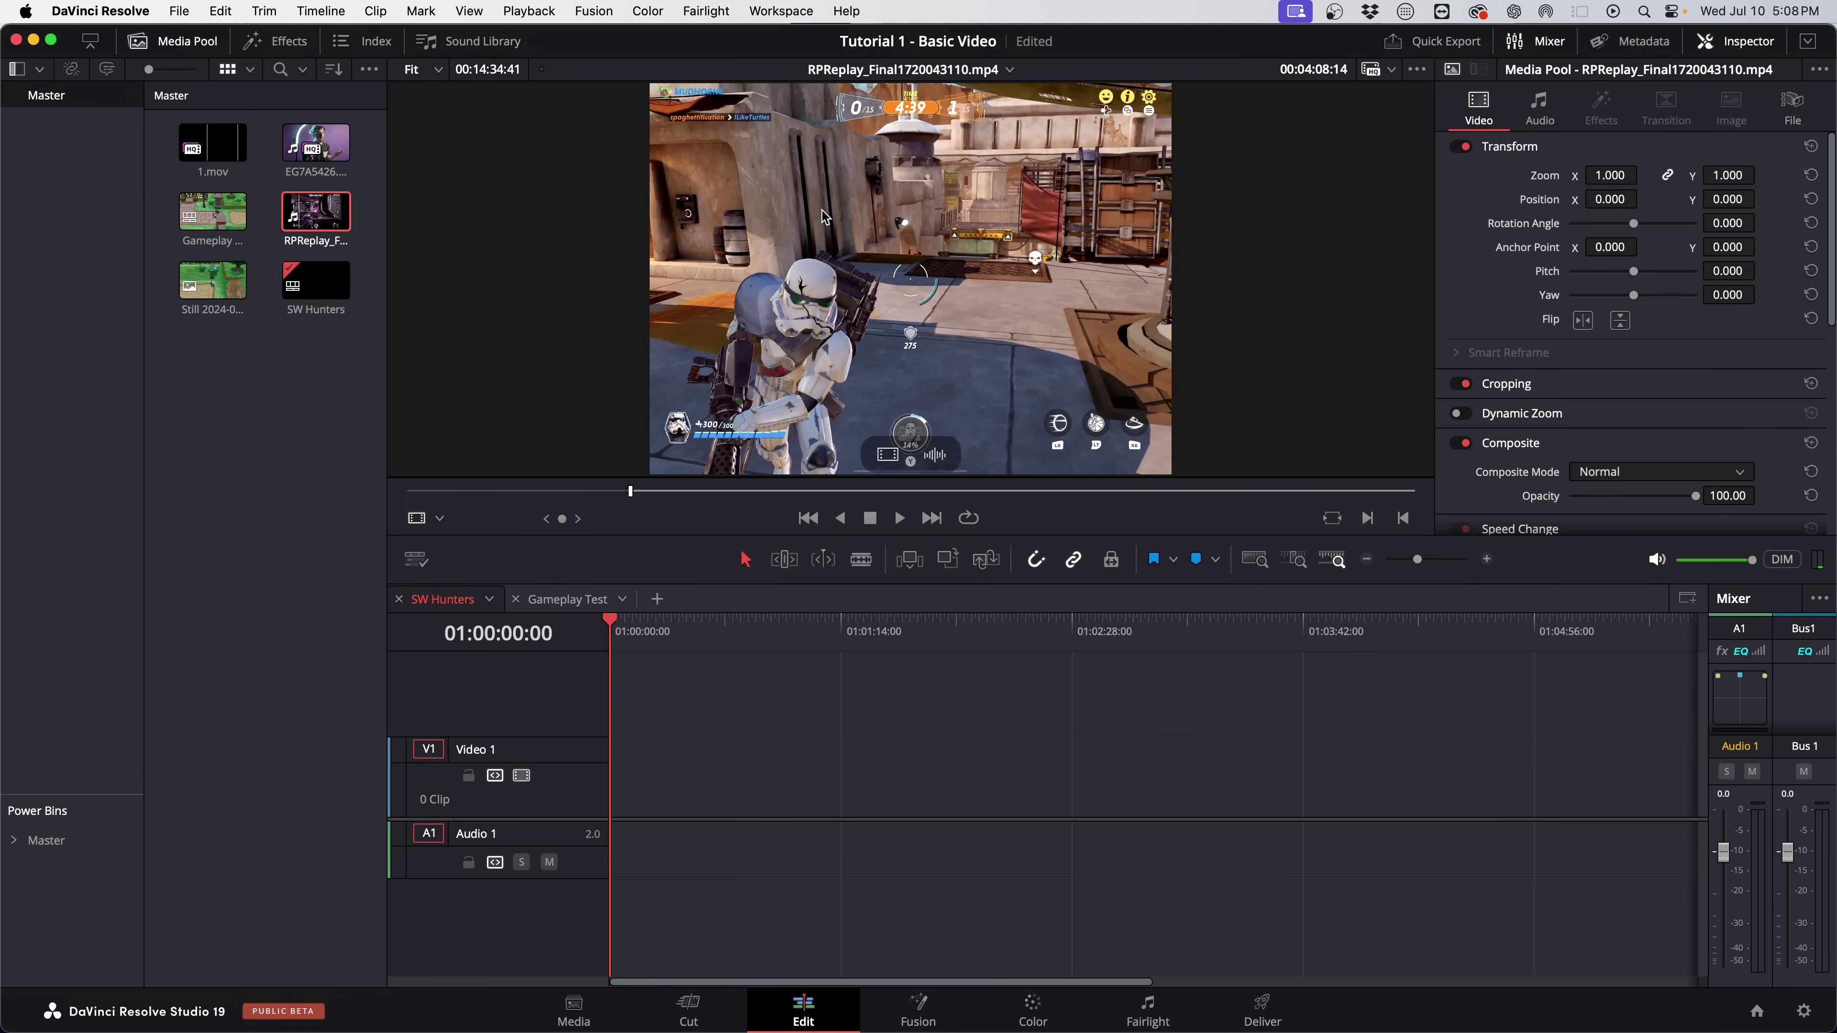
drag(687, 491, 857, 493)
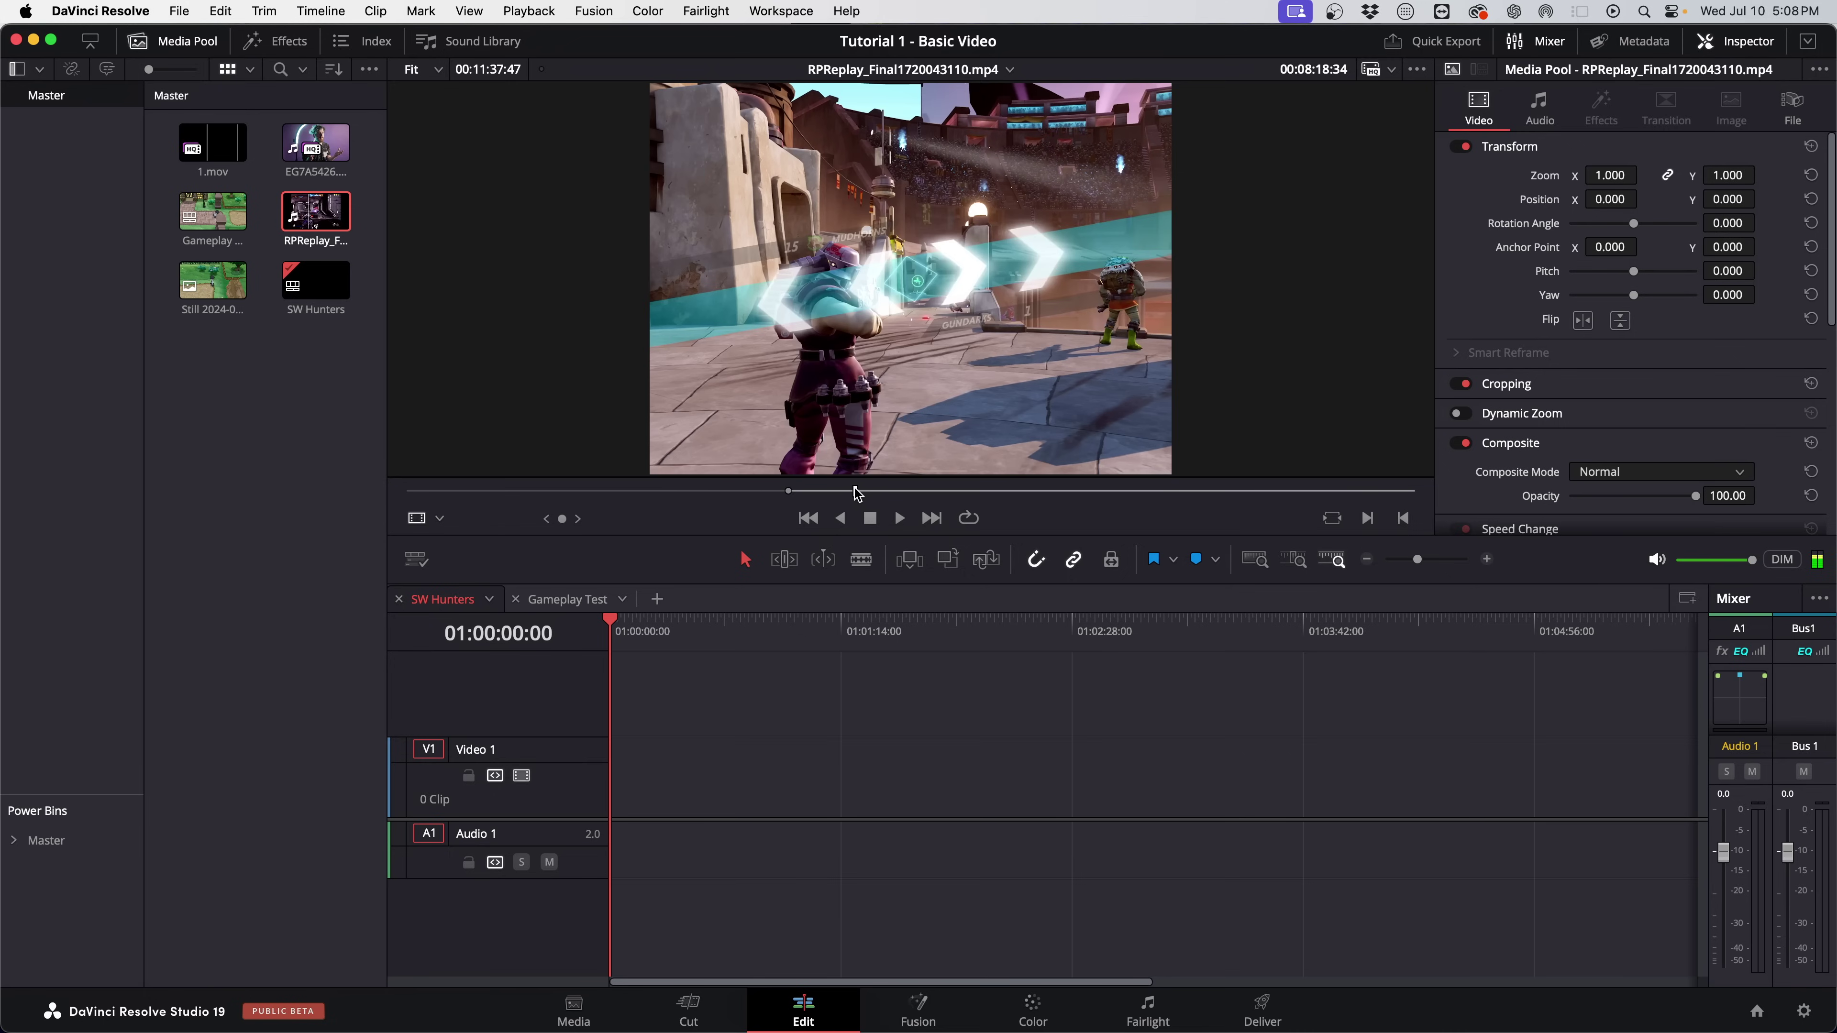
key(o)
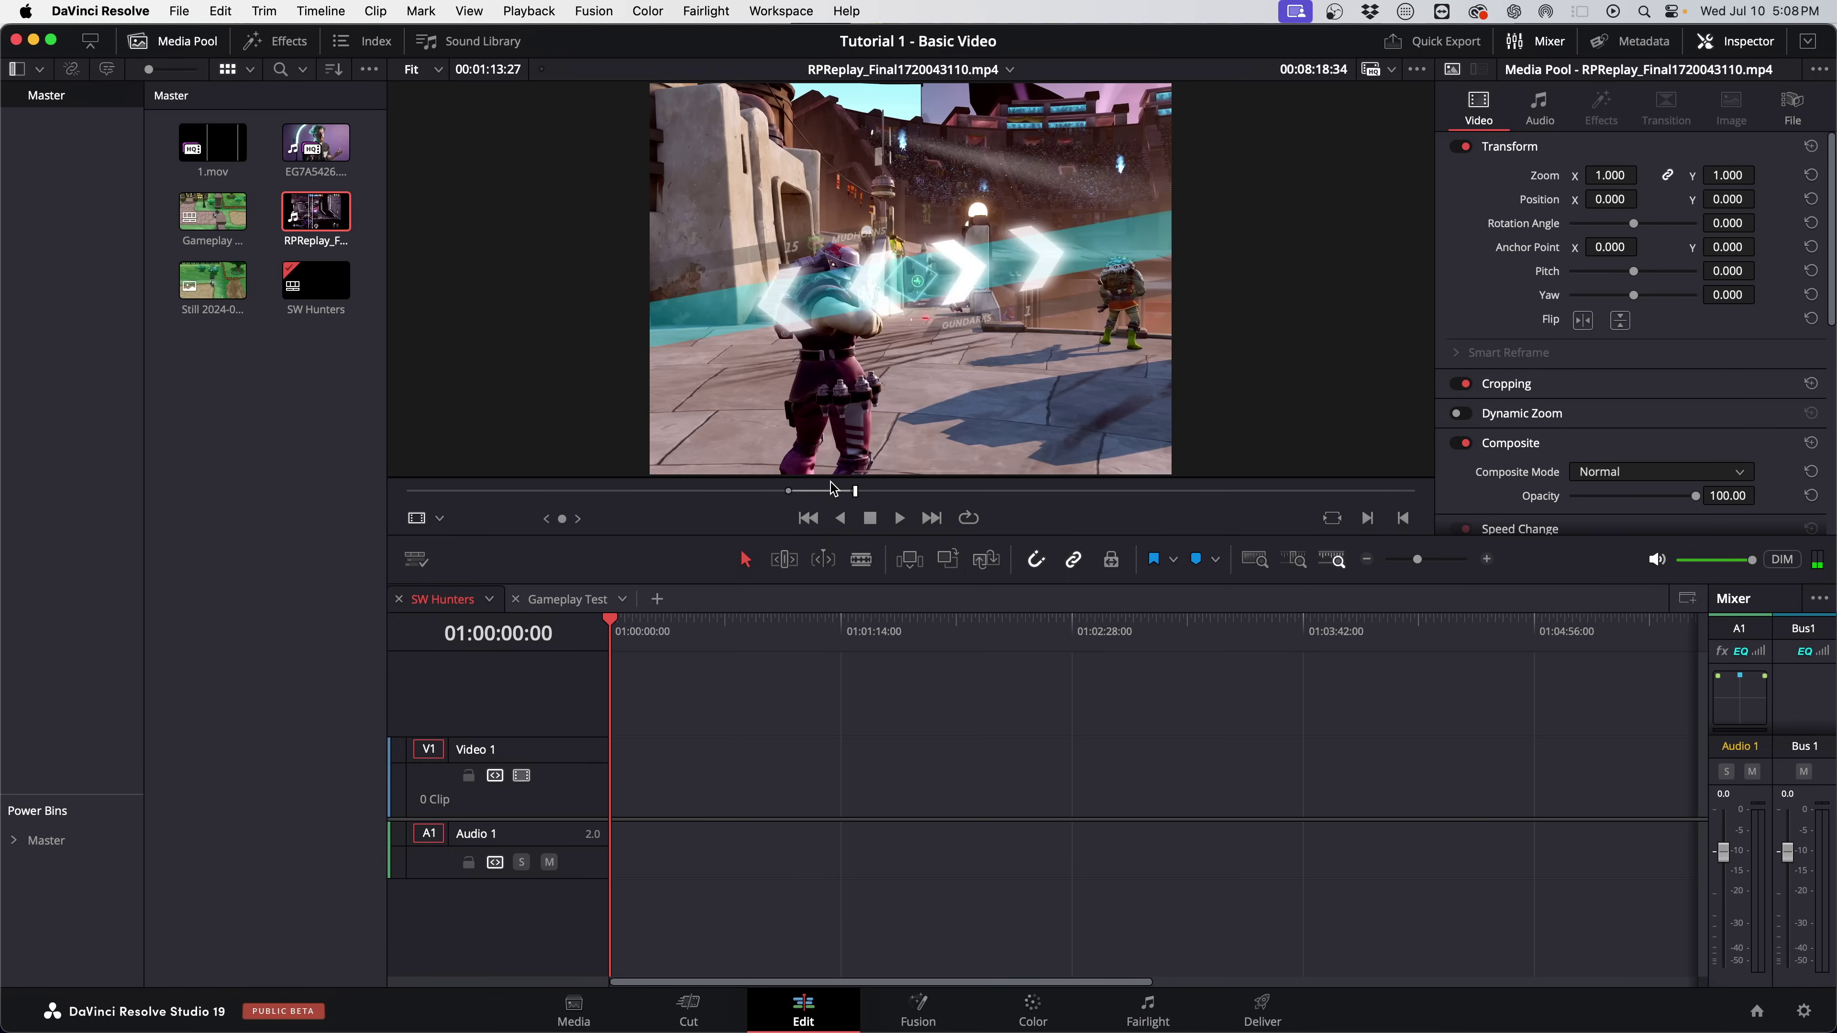
drag(322, 221, 611, 767)
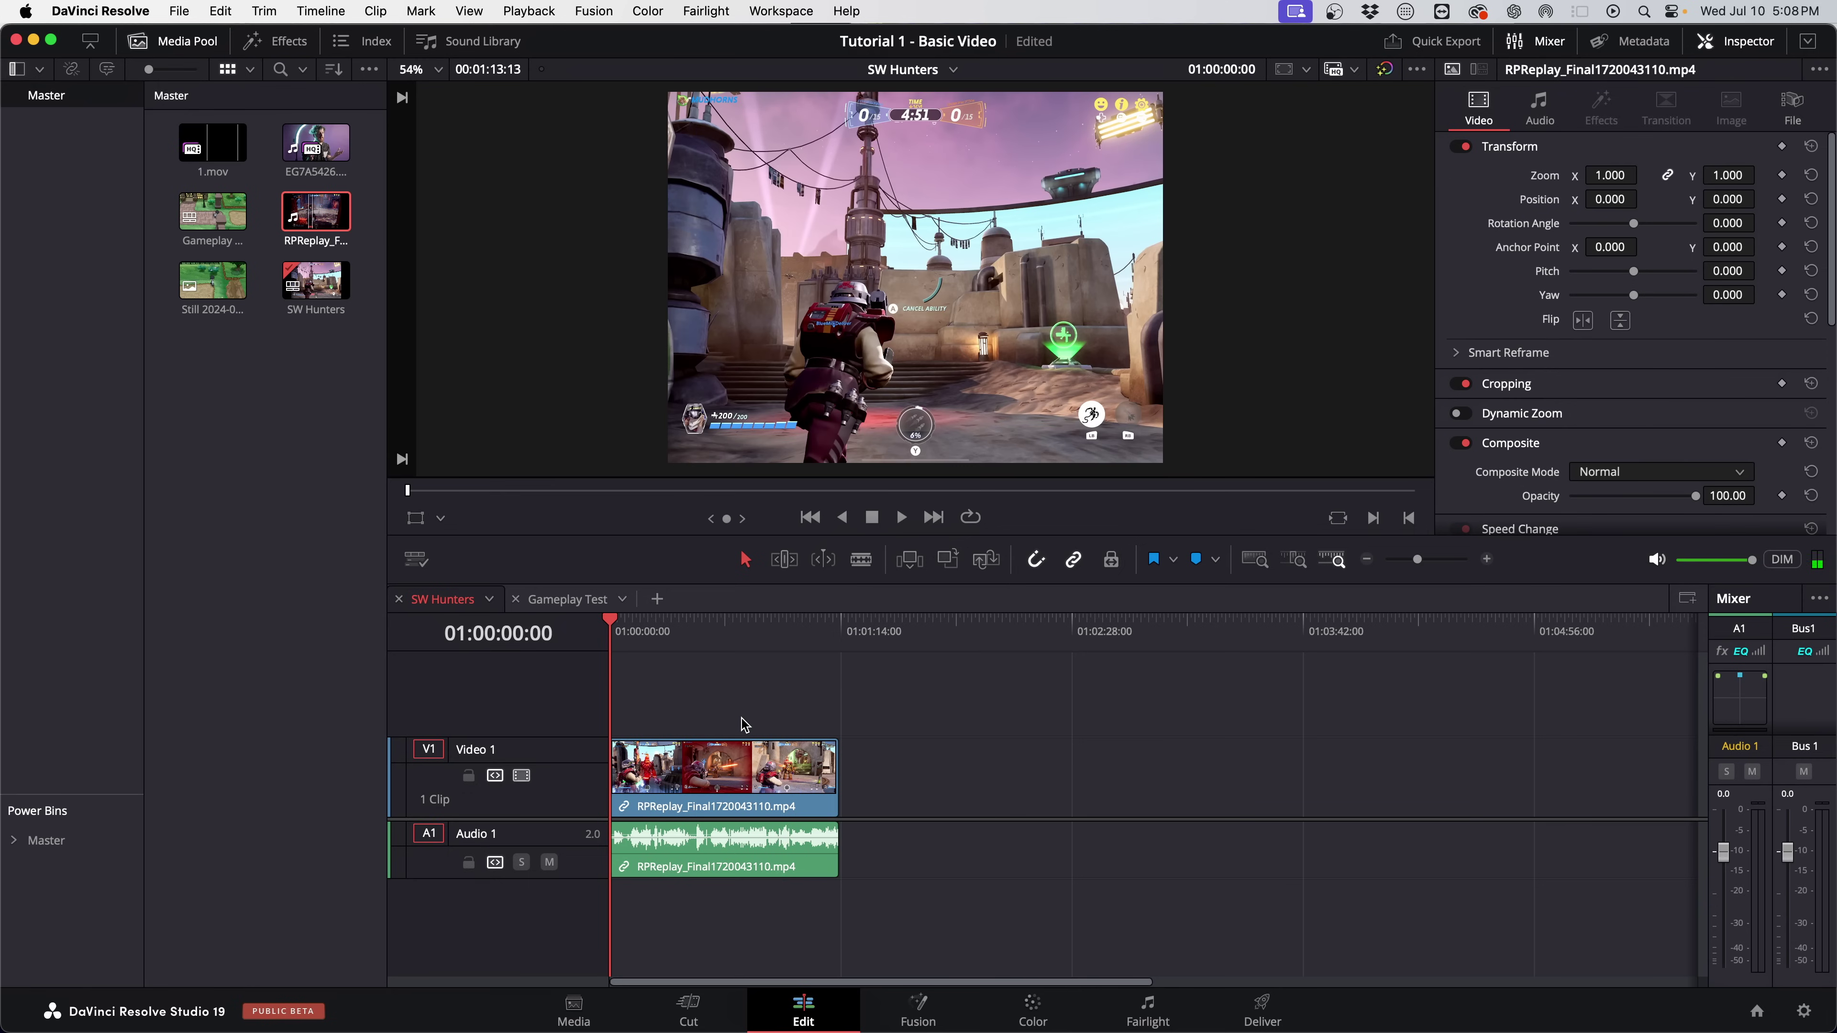
Play the opening seconds of the gameplay clip in the SW Hunters timeline and enlarge the timeline view around the whole clip.
key(space)
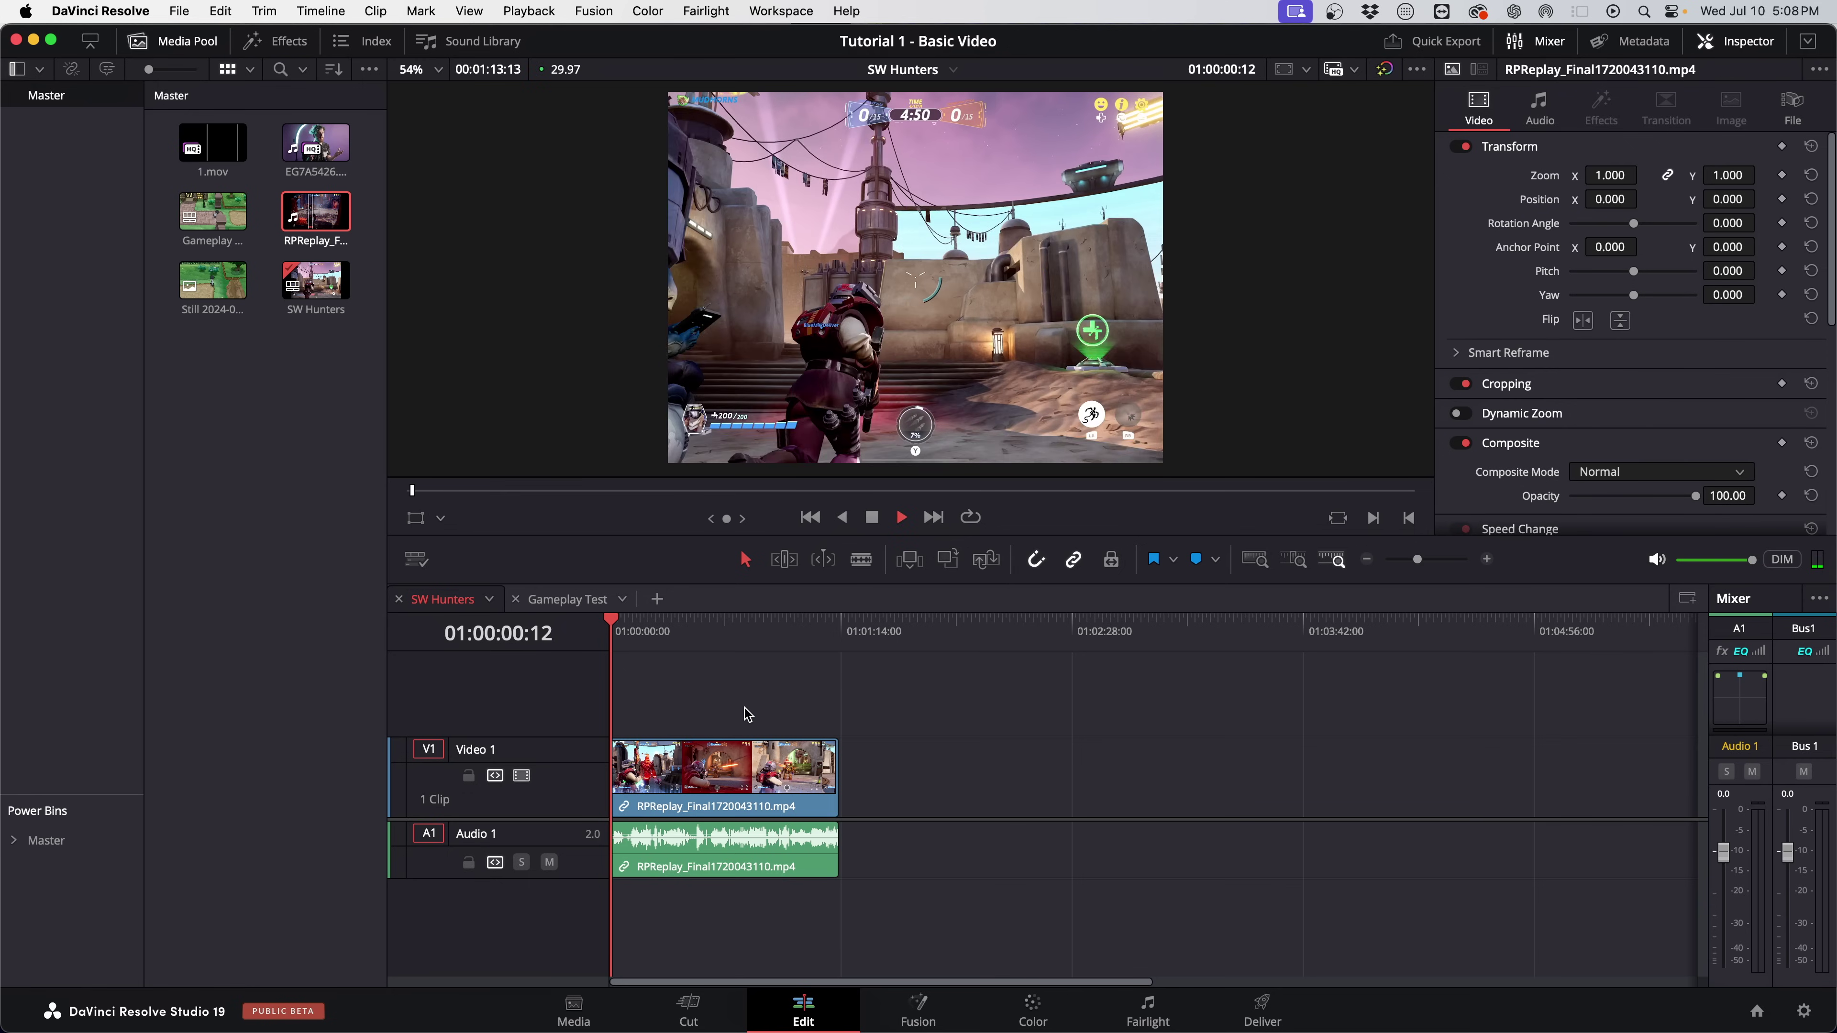
key(shift+z)
key(shift+z)
key(space)
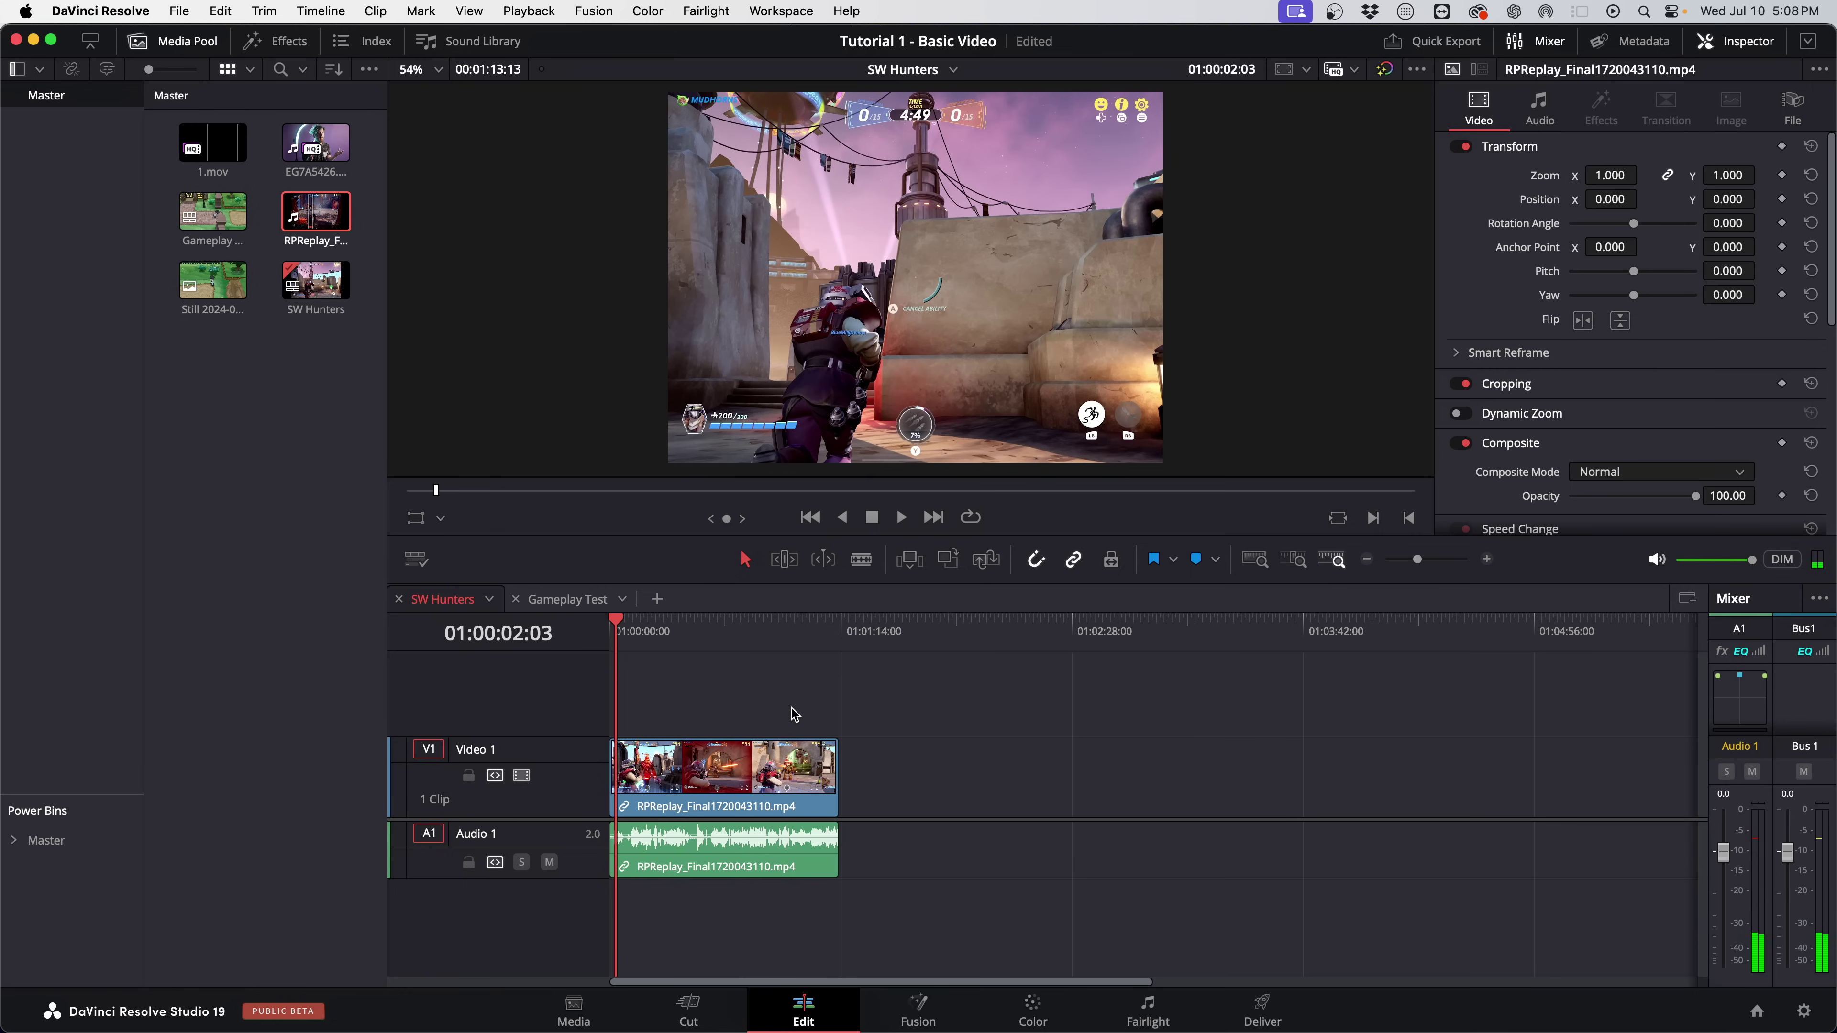
mouse_move(1419, 560)
mouse_down()
mouse_move(1449, 566)
mouse_move(1429, 568)
mouse_up()
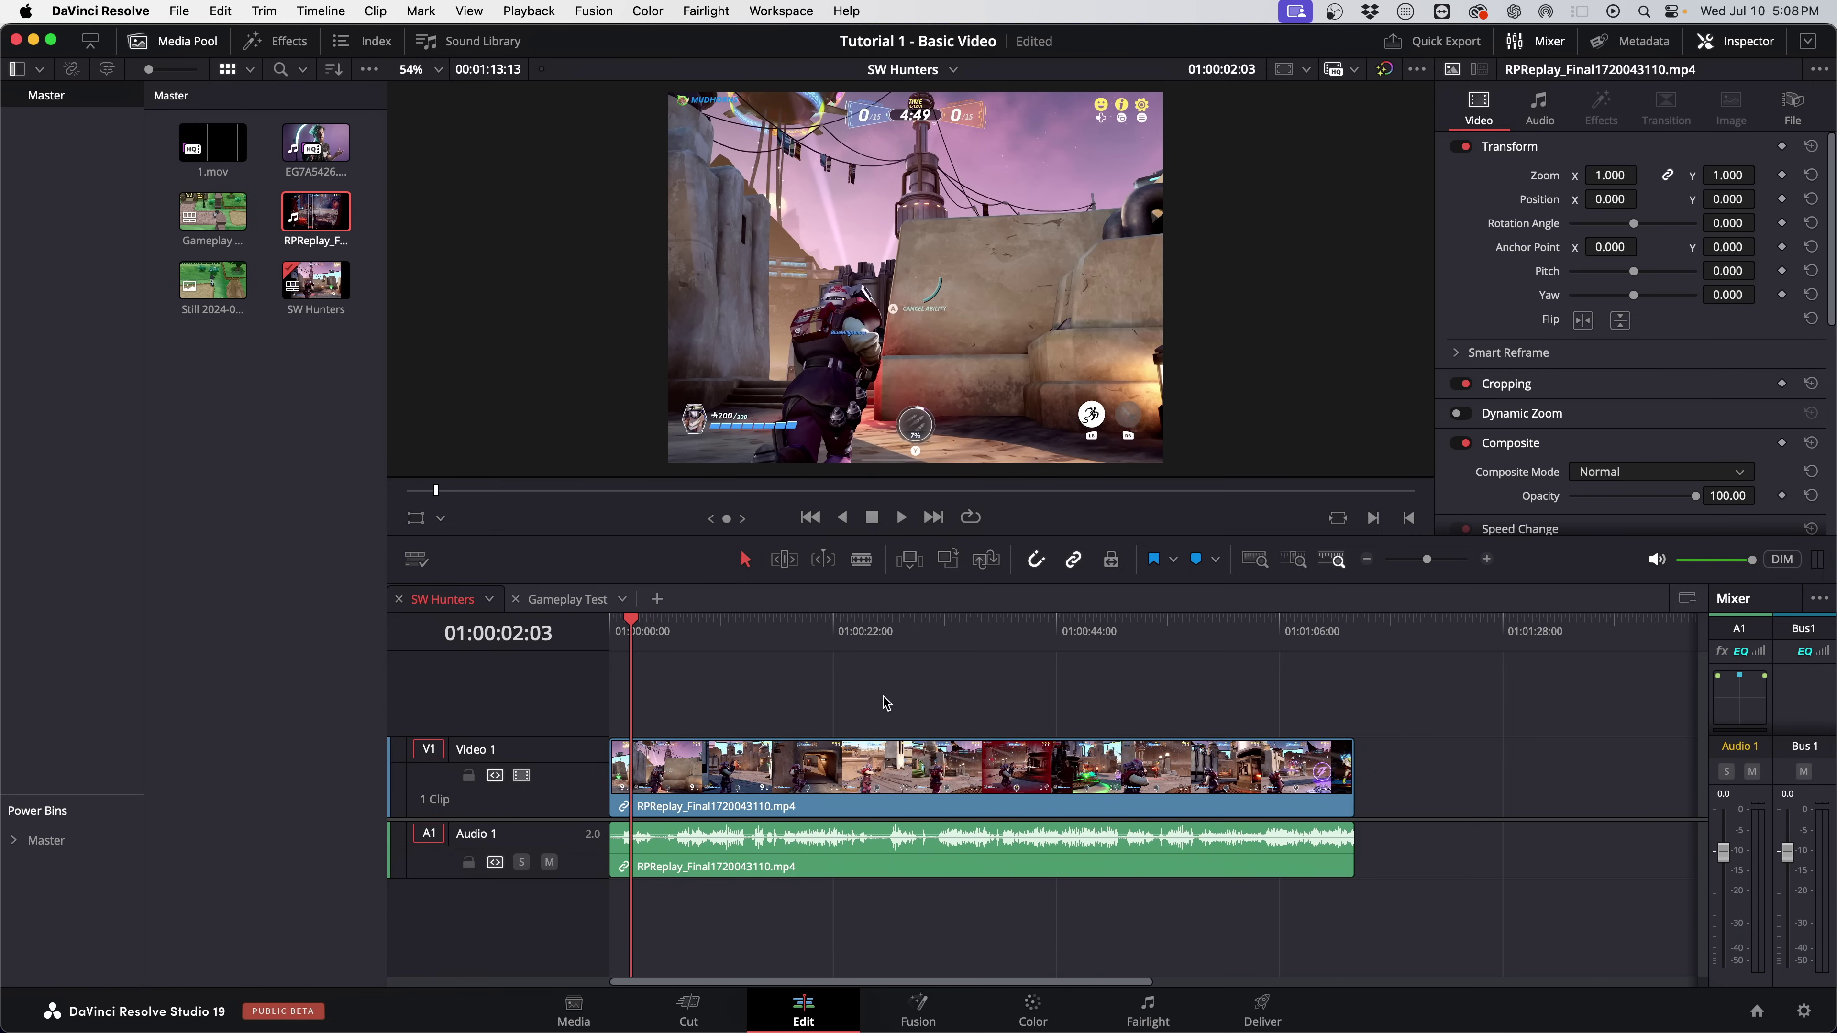
click(635, 634)
key(shift+z)
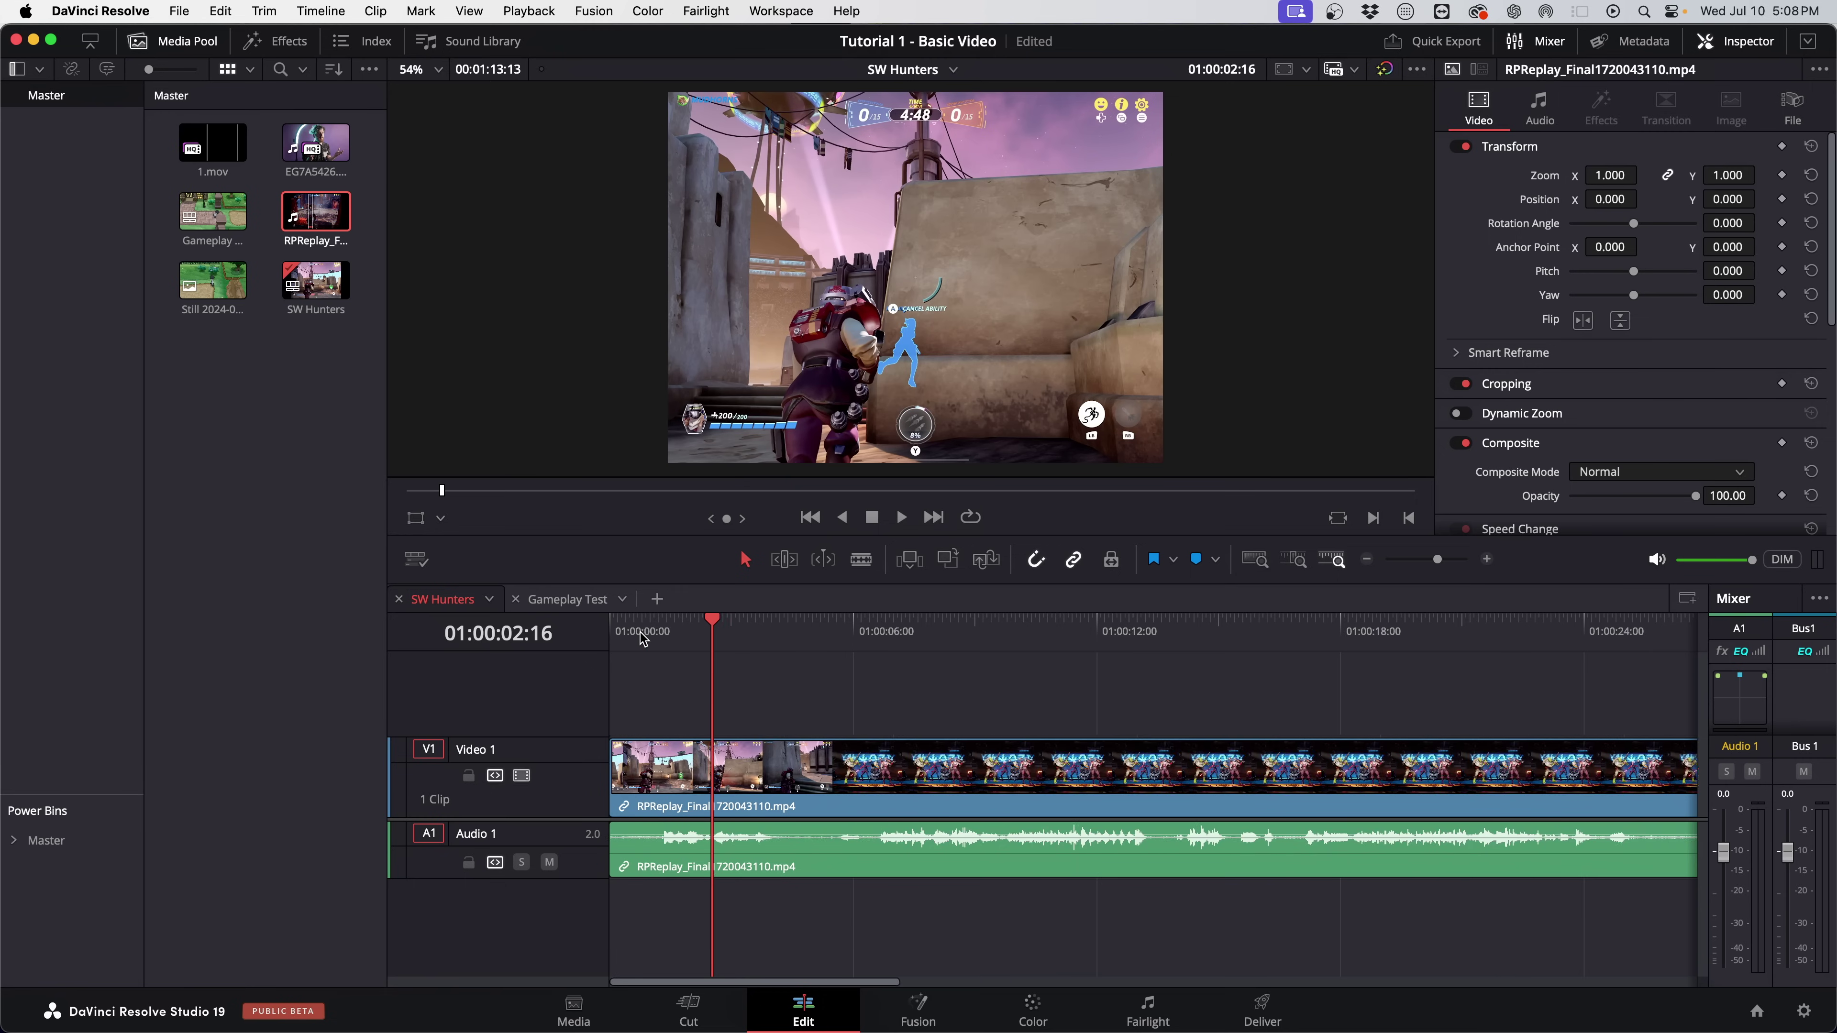
key(shift+z)
key(space)
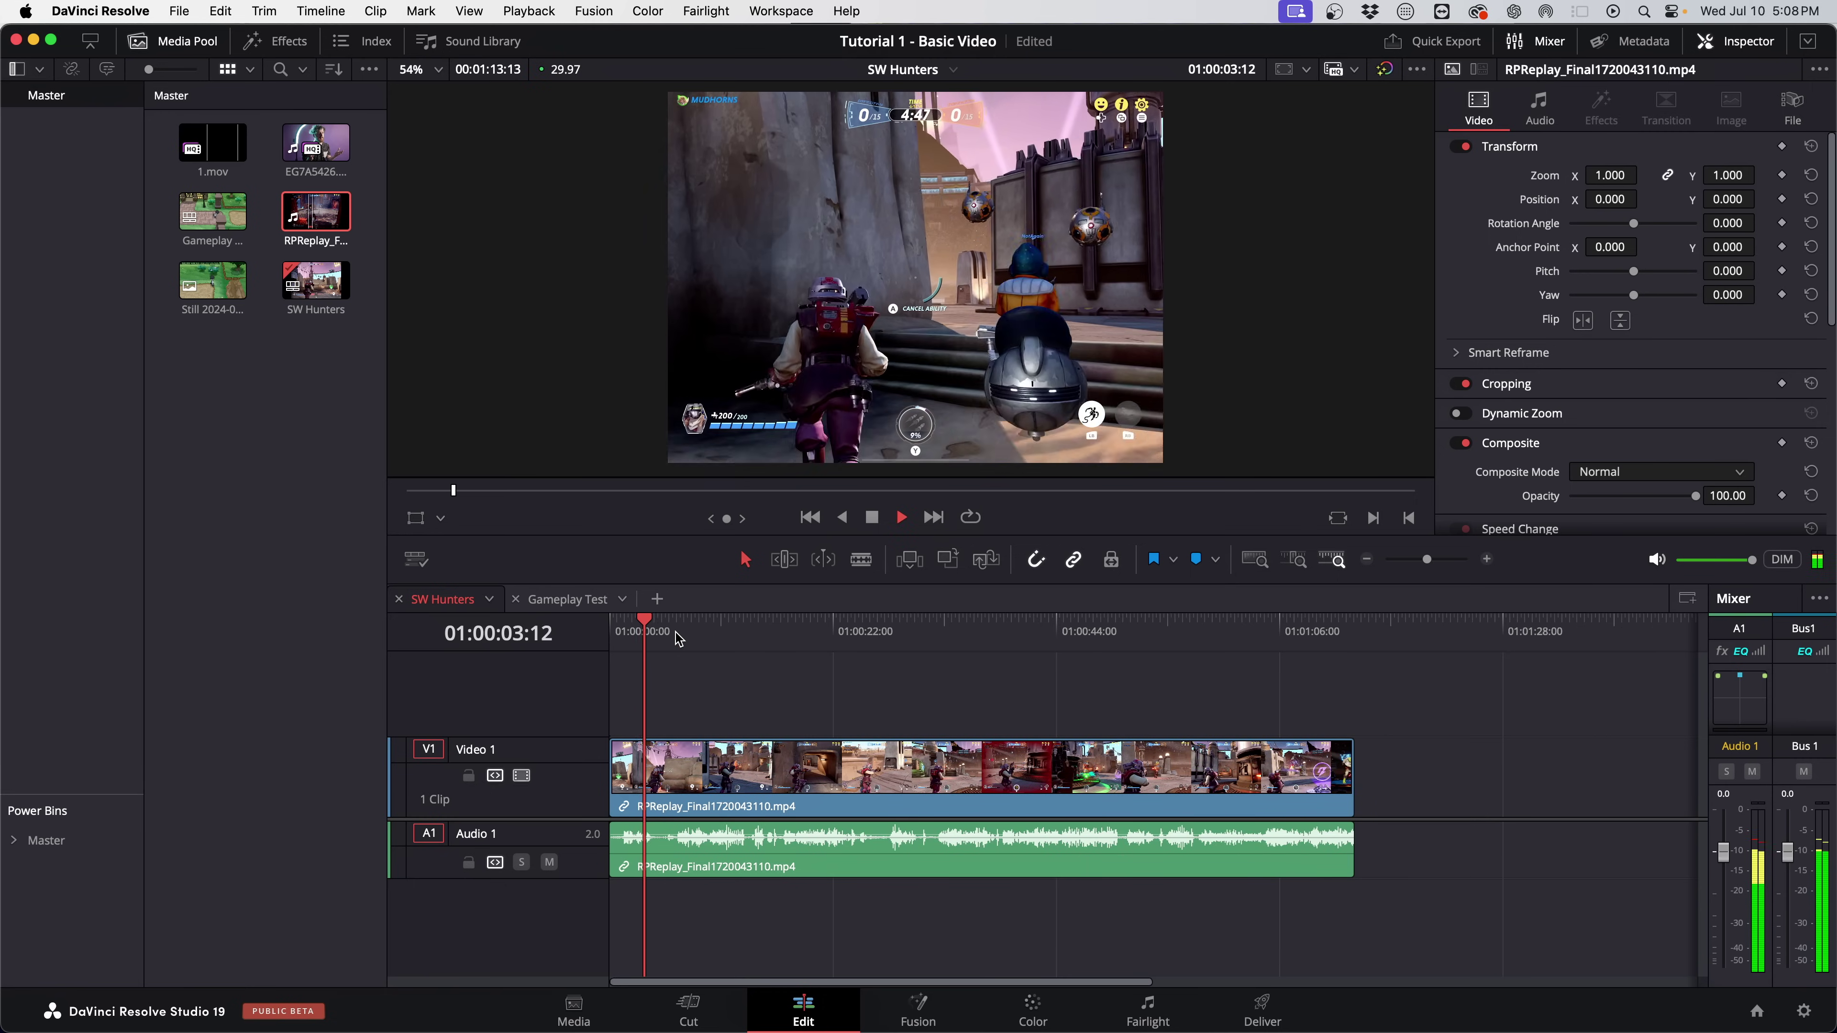
key(space)
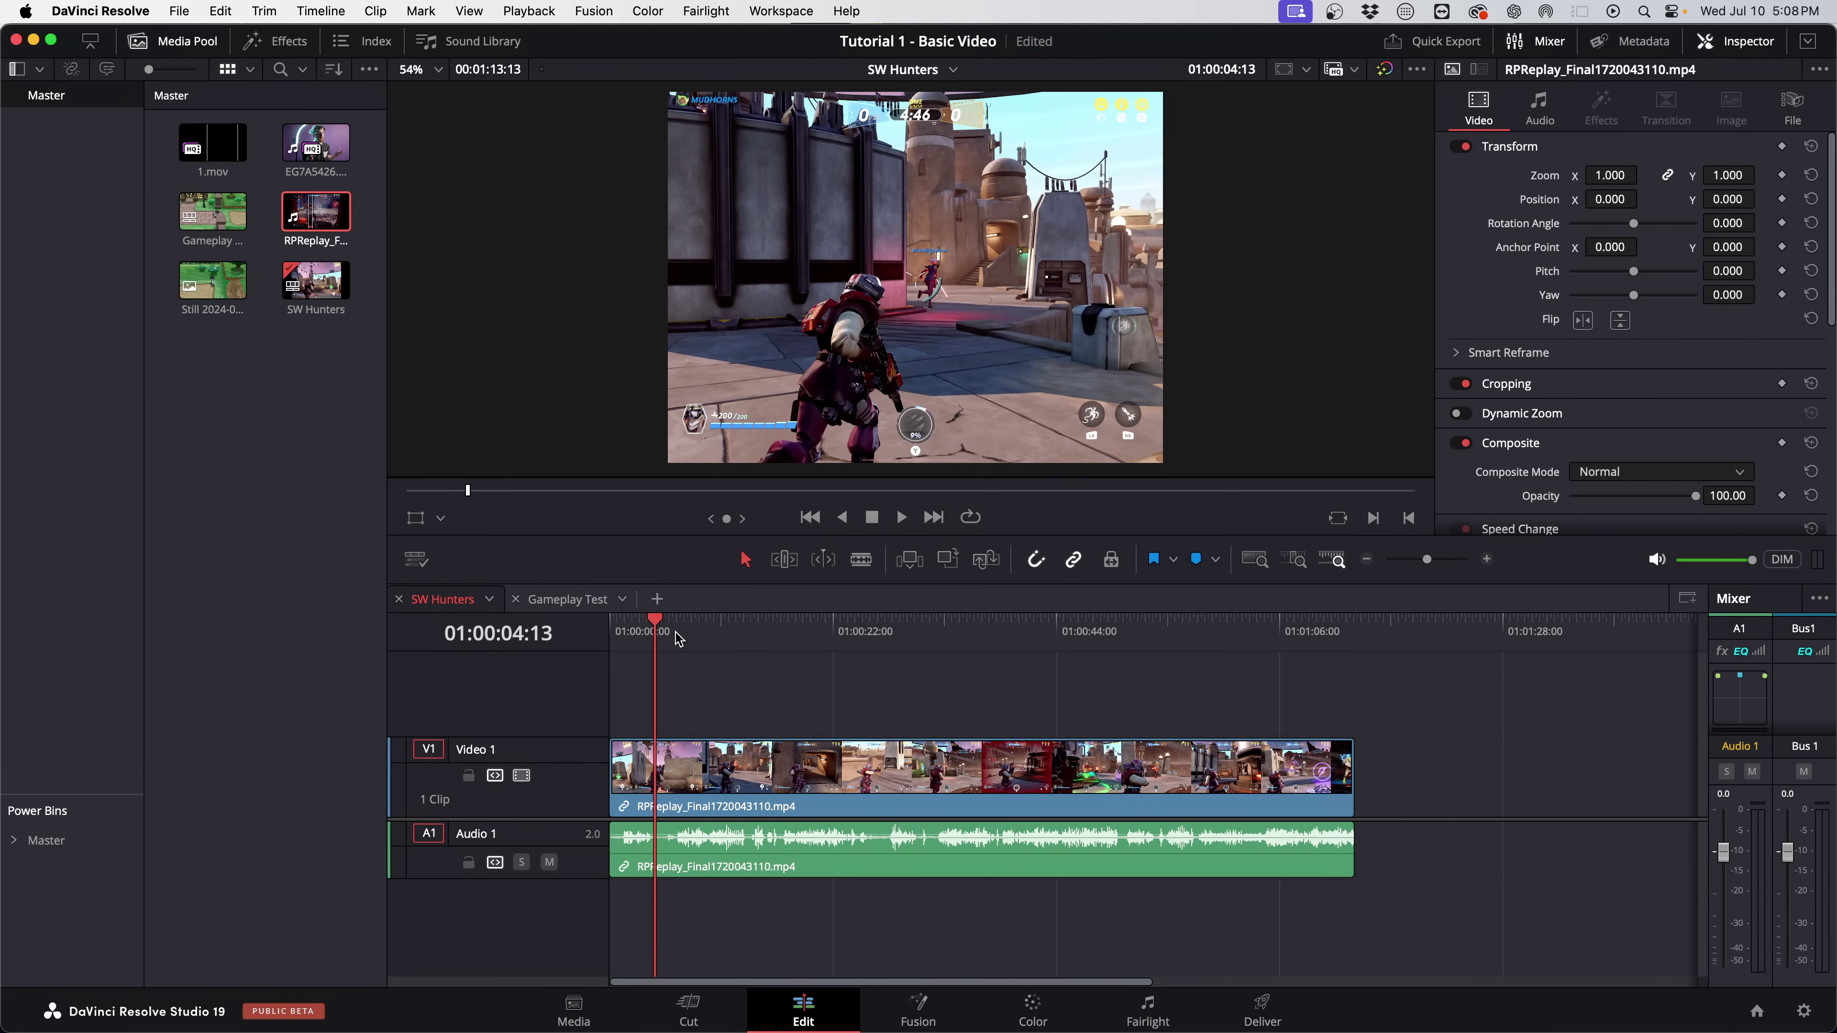
Open EG7A5426.MP4 from the media pool in the source viewer.
double_click(320, 149)
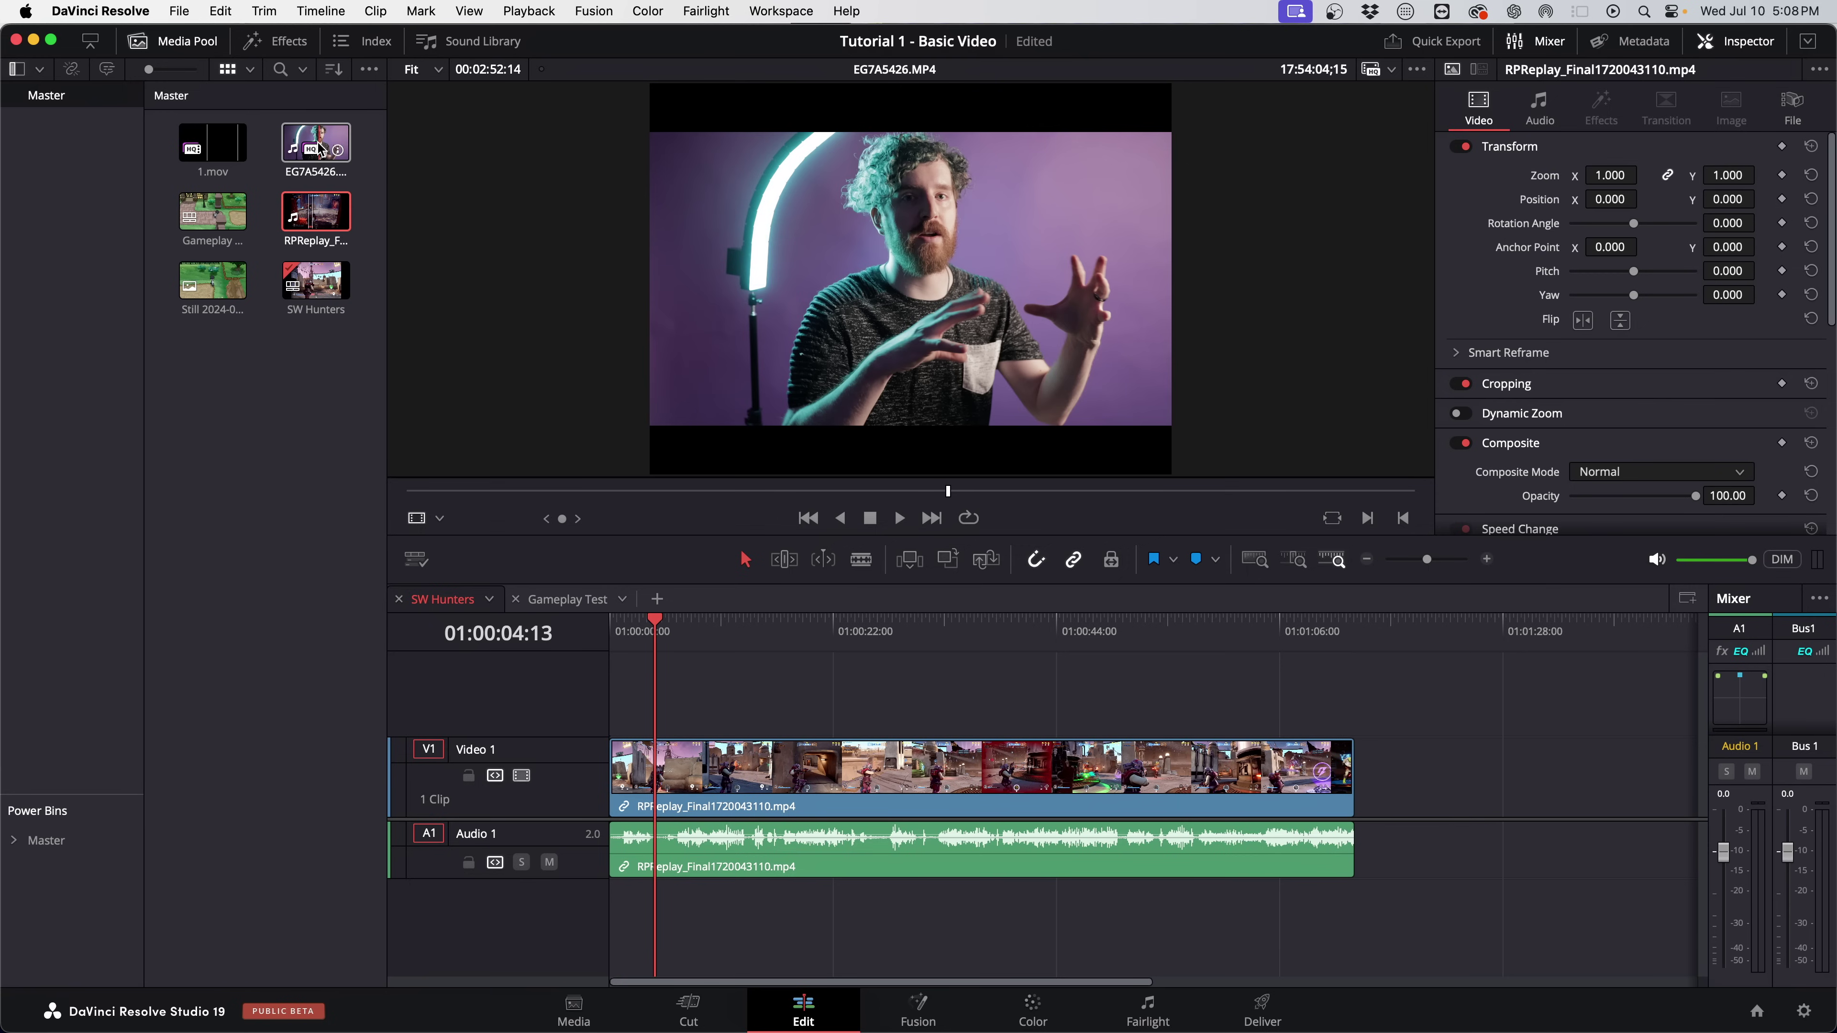
double_click(320, 149)
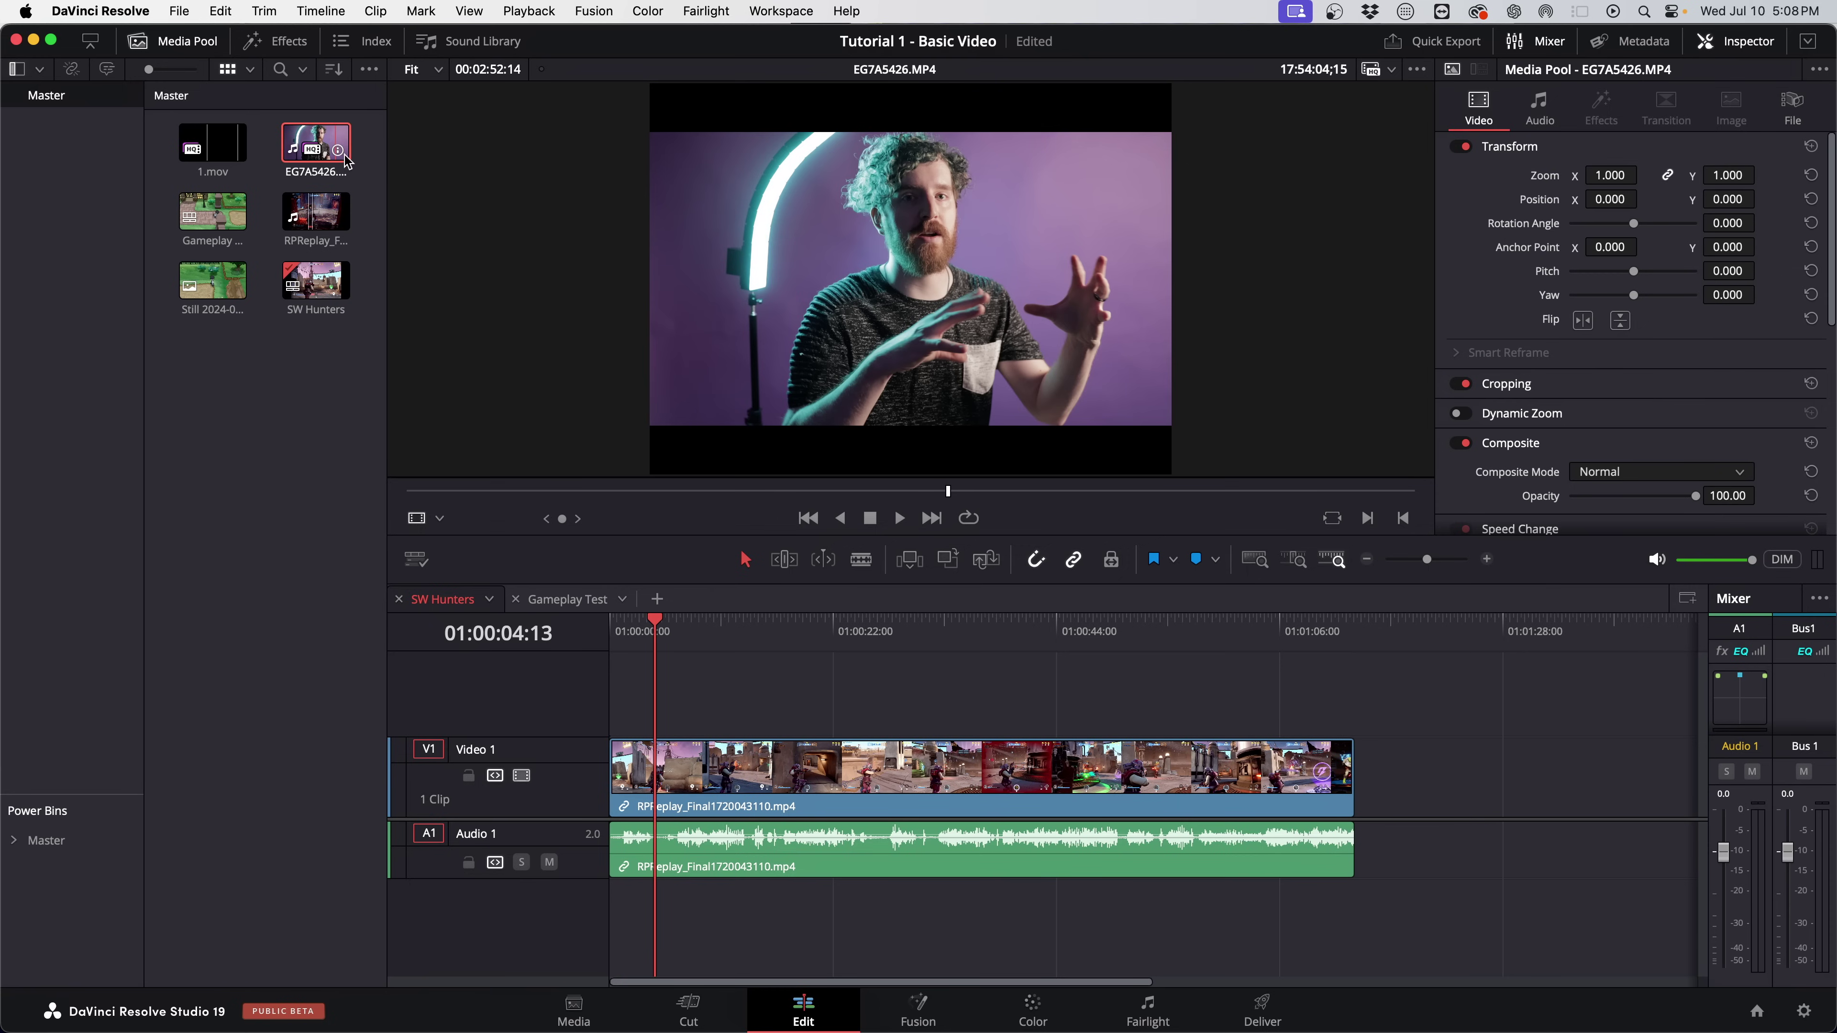
Mark an in point at 17:53:56;17 and an out point at 17:54:36;16 on the EG7A5426.MP4 source clip.
click(851, 491)
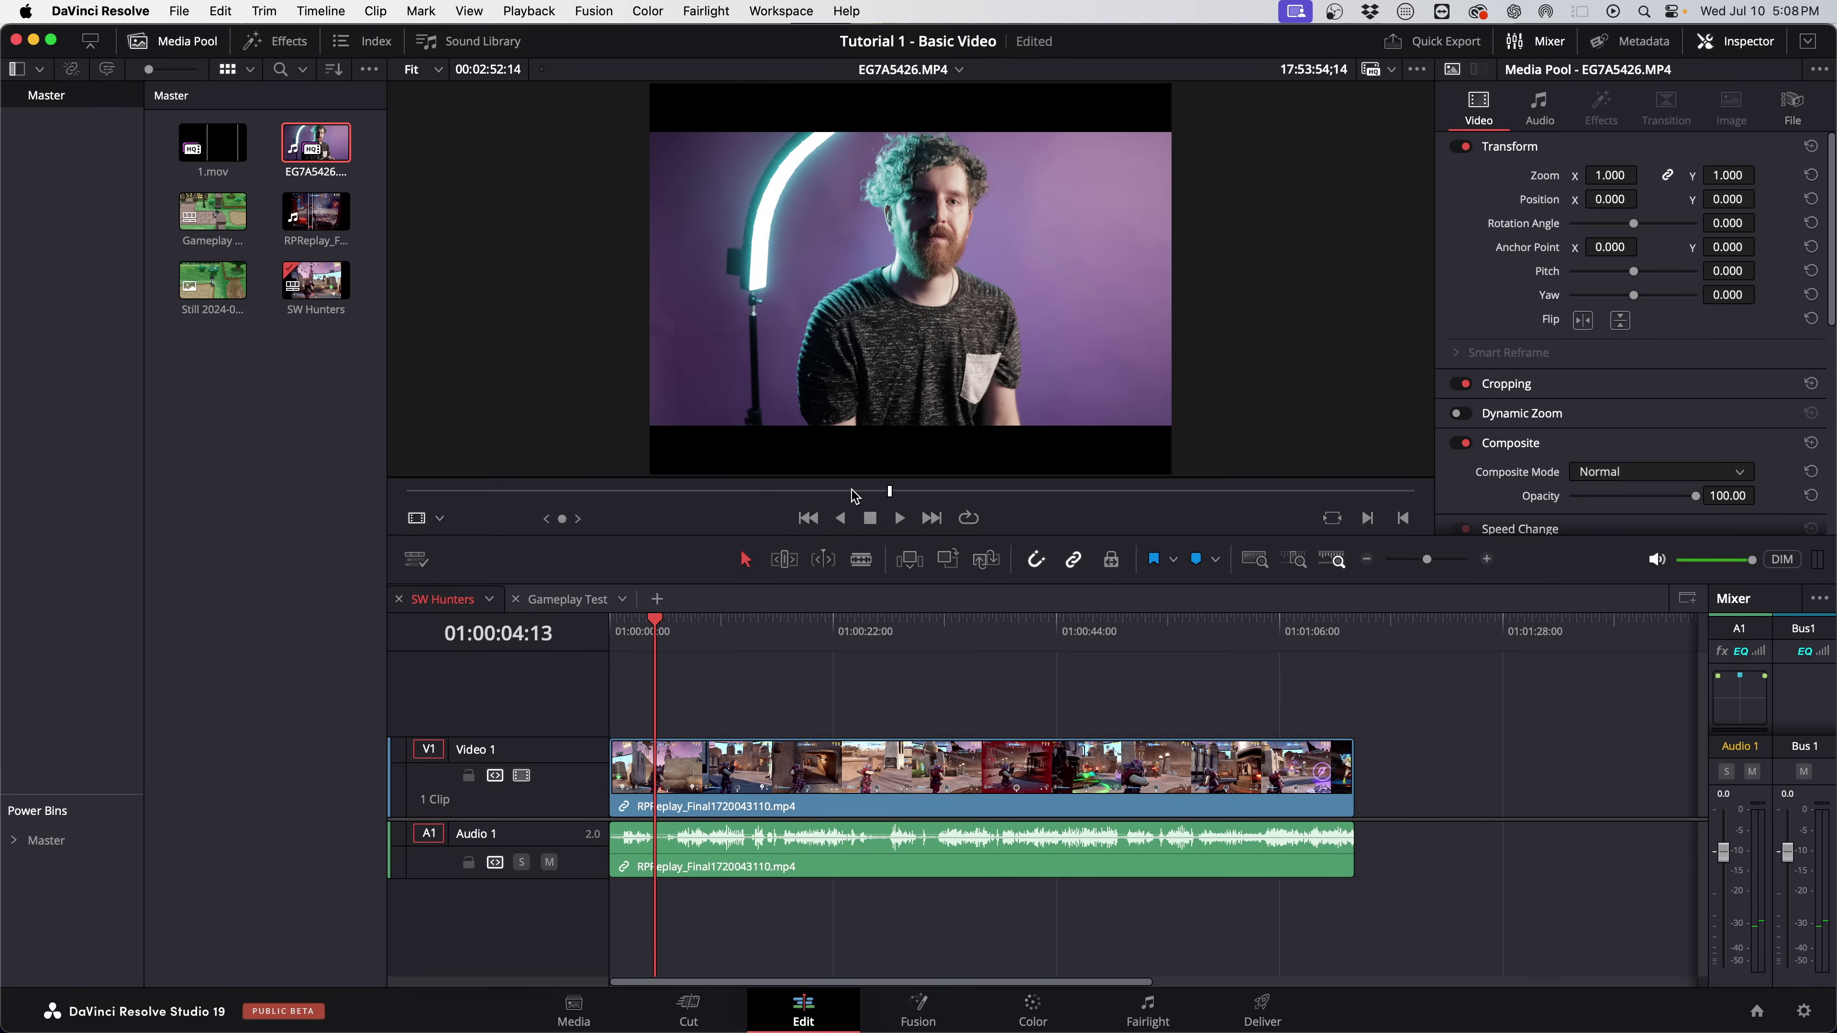
click(902, 492)
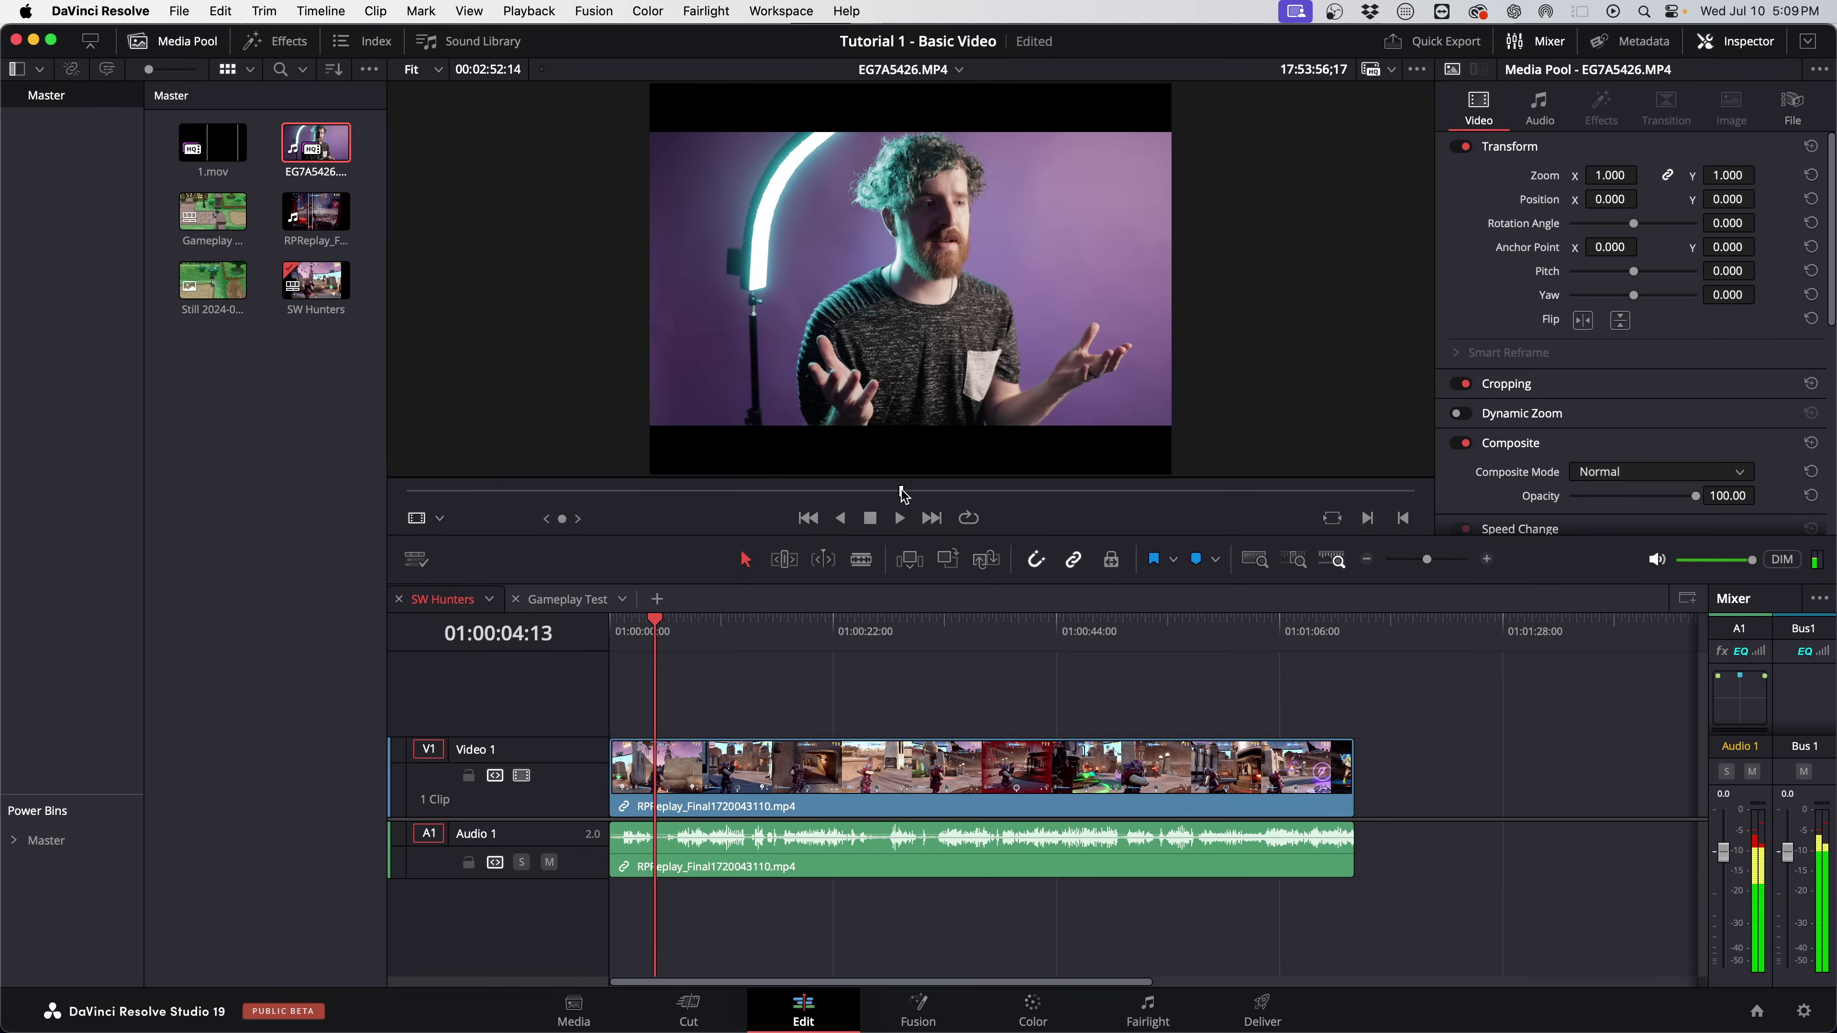
key(i)
drag(1070, 492, 1134, 495)
key(o)
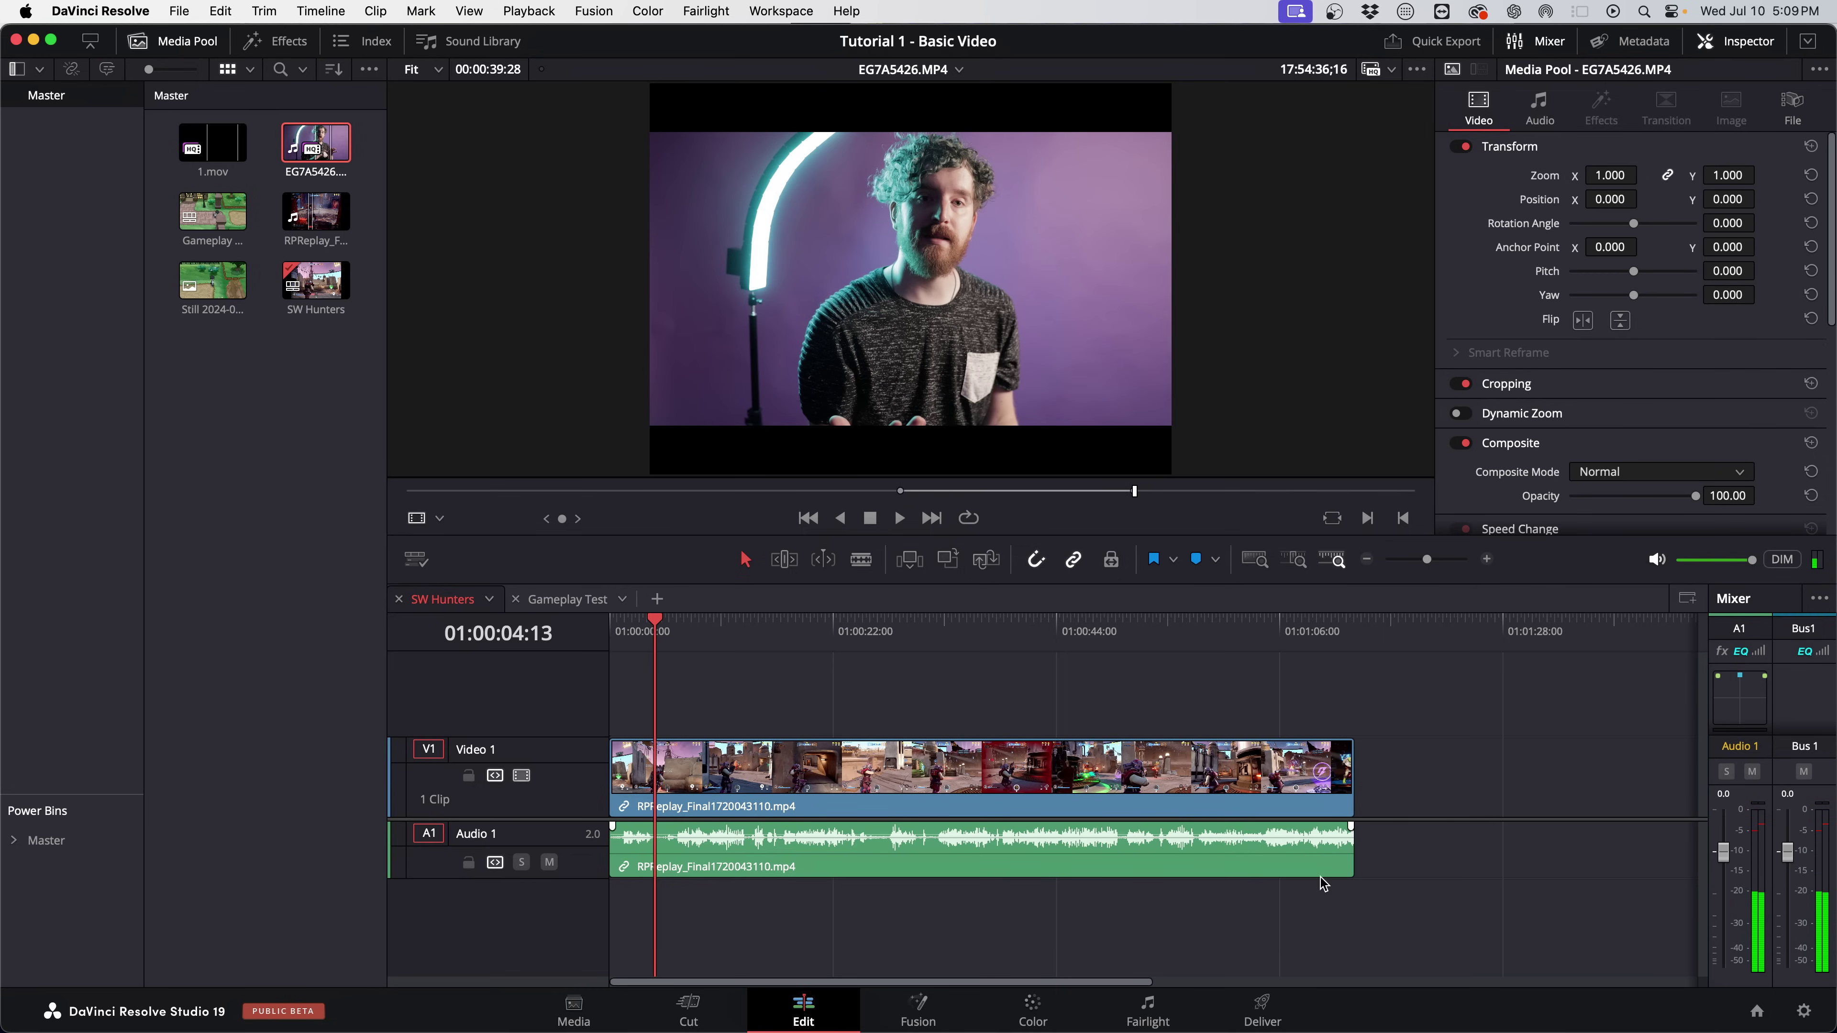
Set the scaling of the EG7A5426.MP4 source clip to Fill.
drag(1343, 778, 1313, 814)
key(super+z)
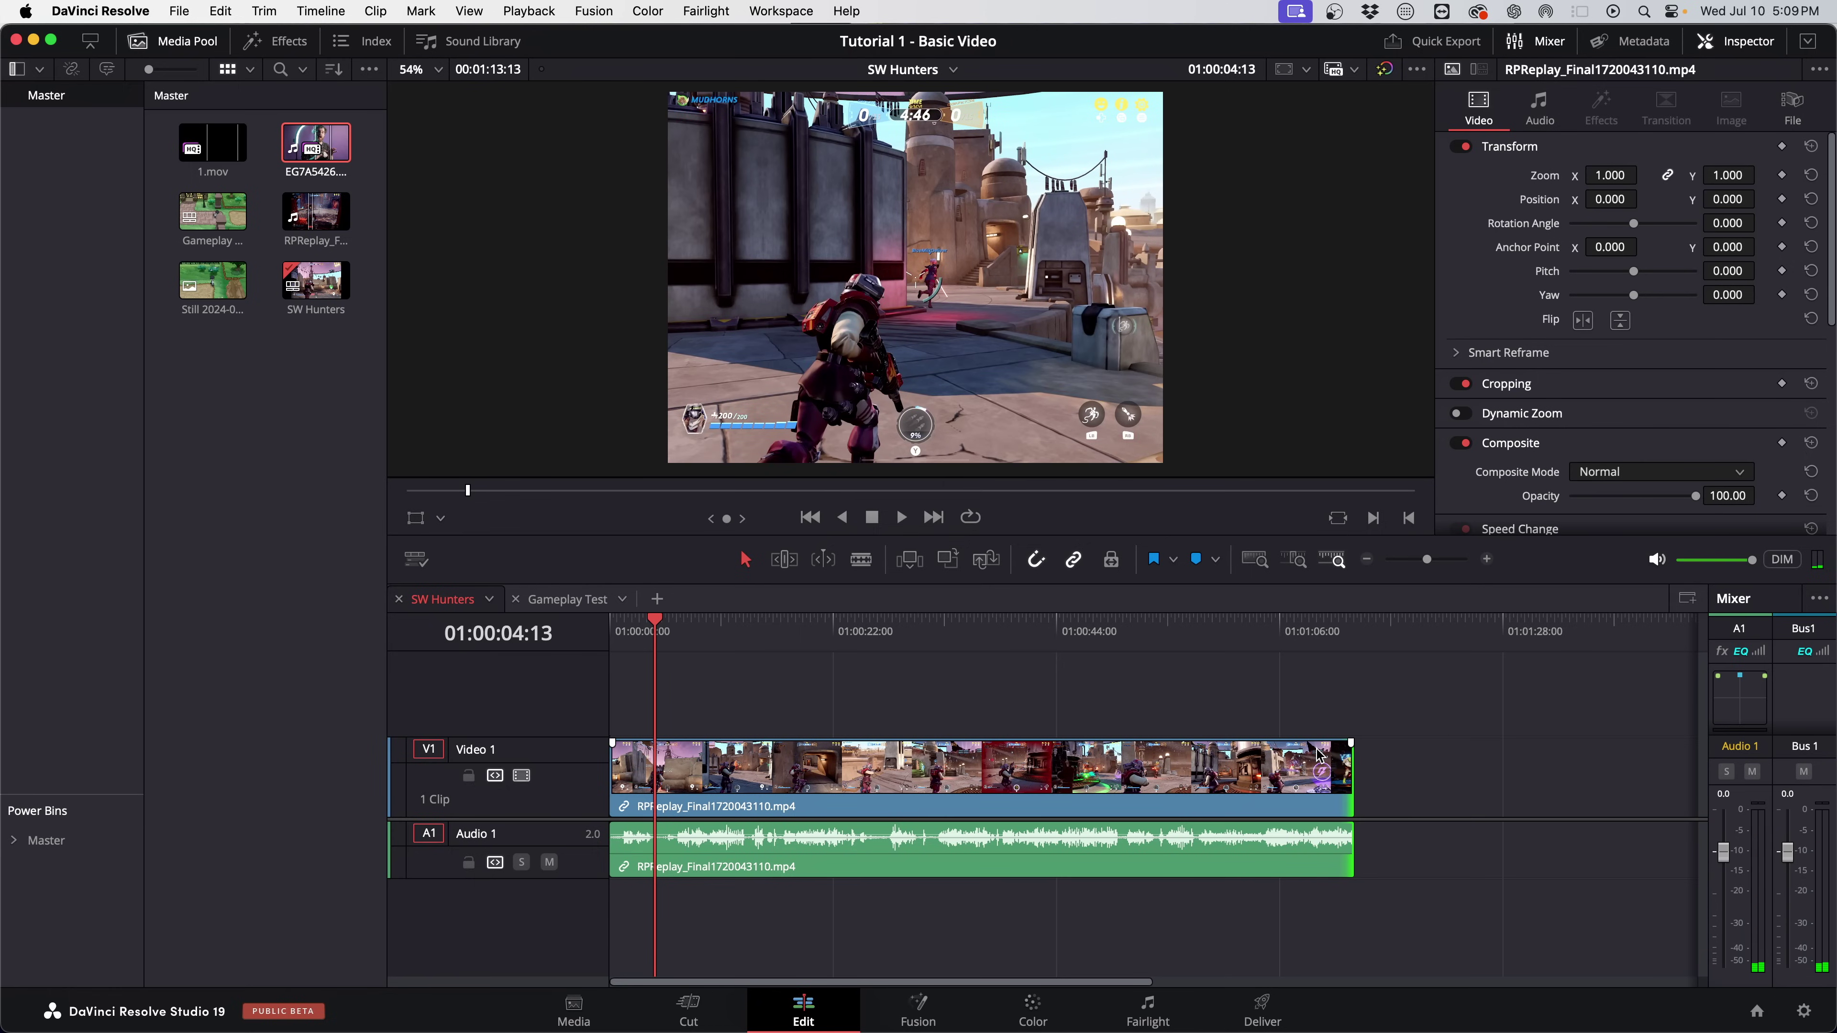
click(334, 161)
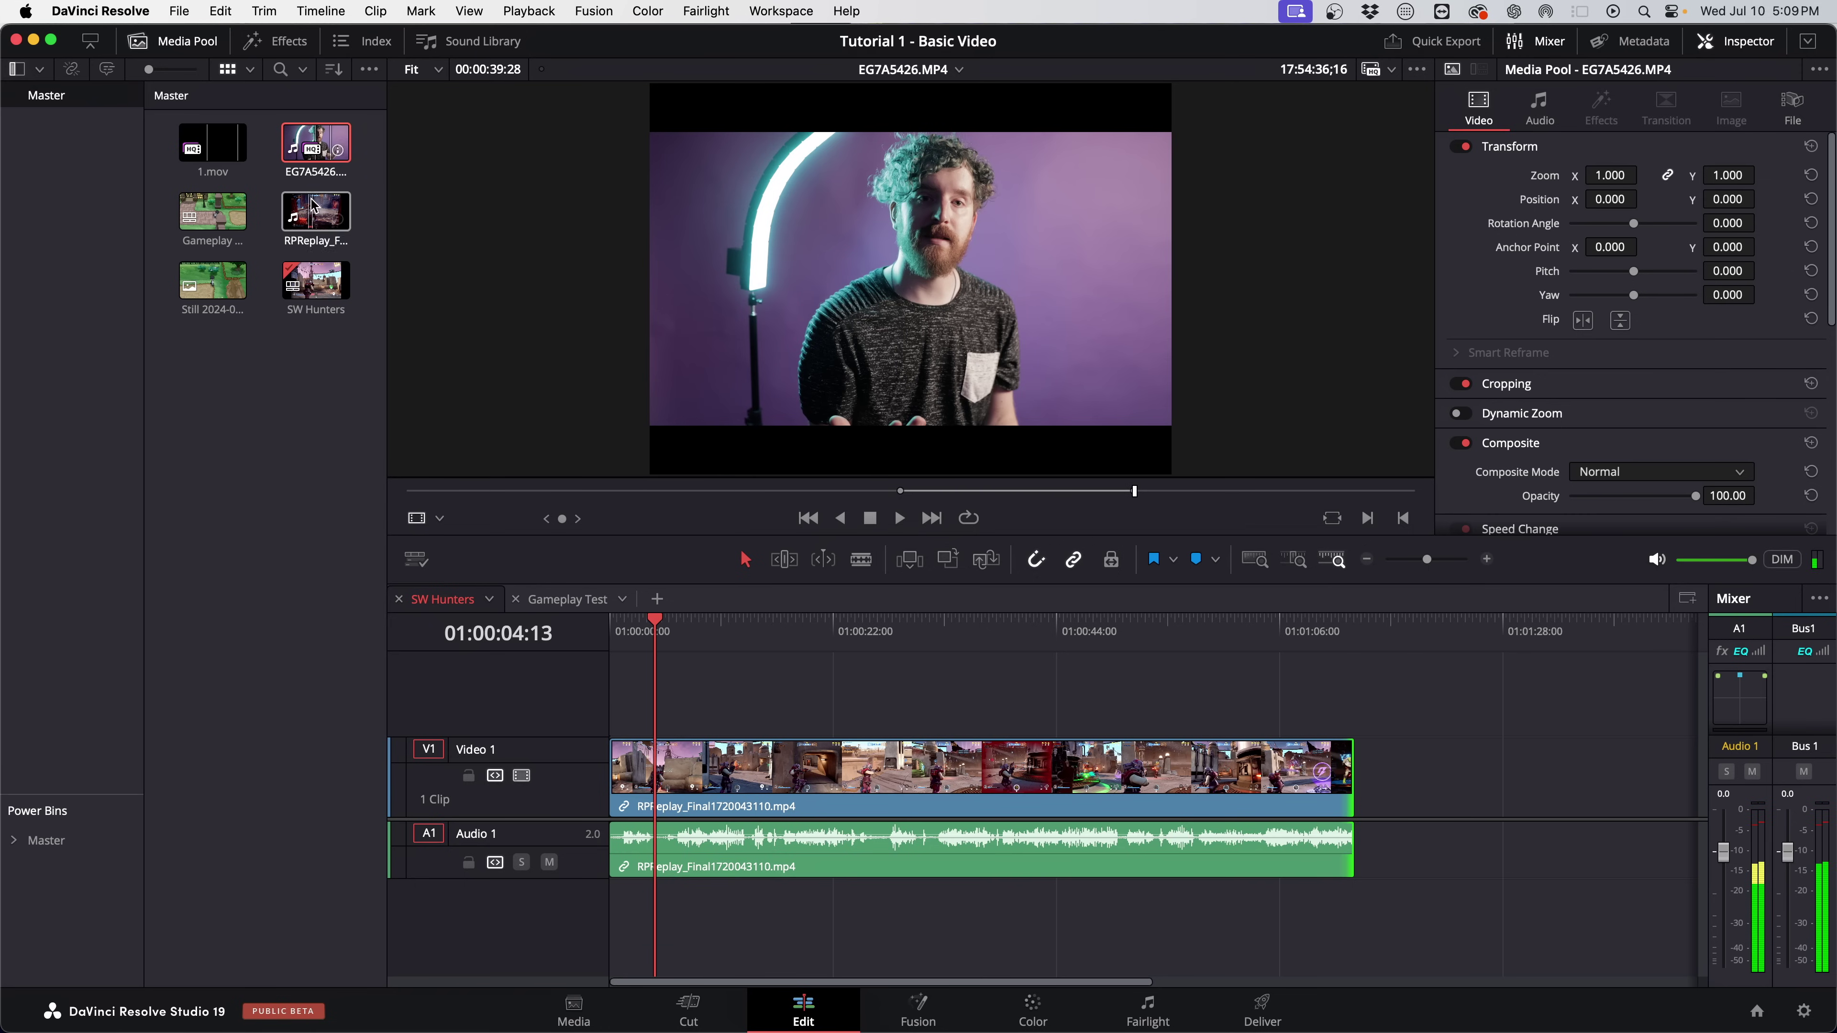
mouse_move(968, 286)
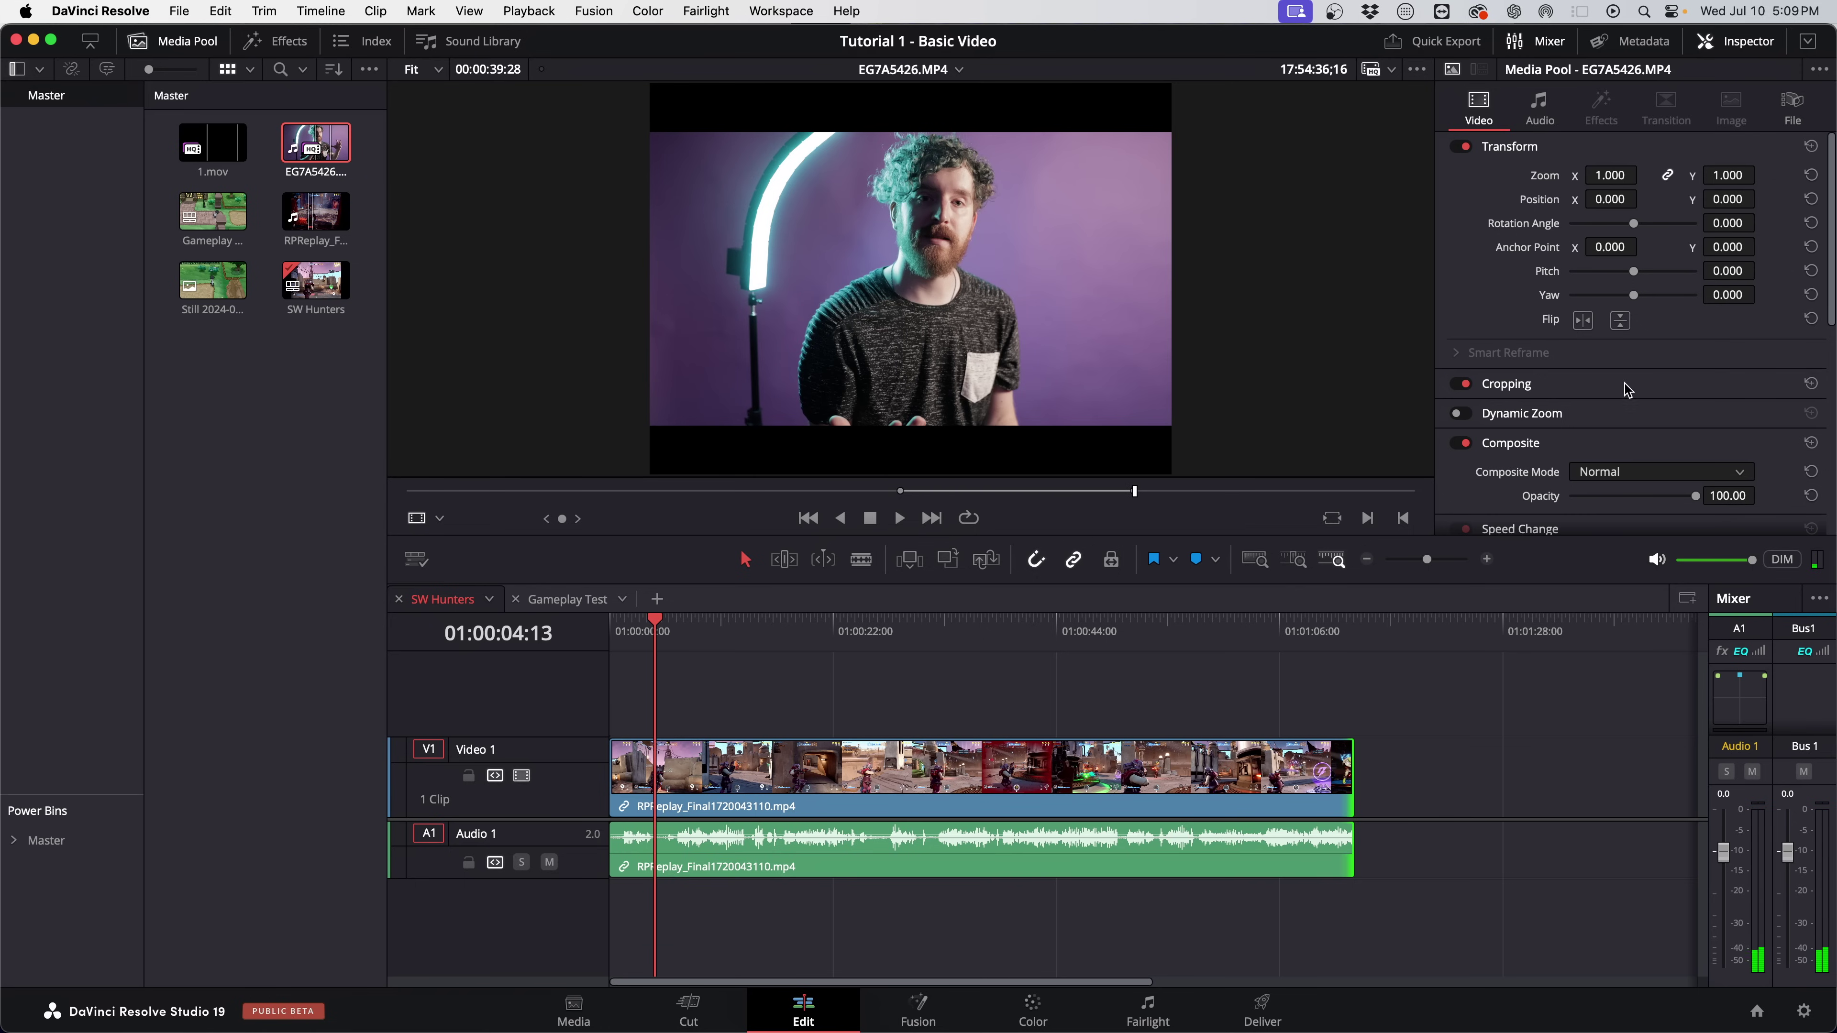
scroll(1625, 393, down, 5)
scroll(1625, 392, down, 2)
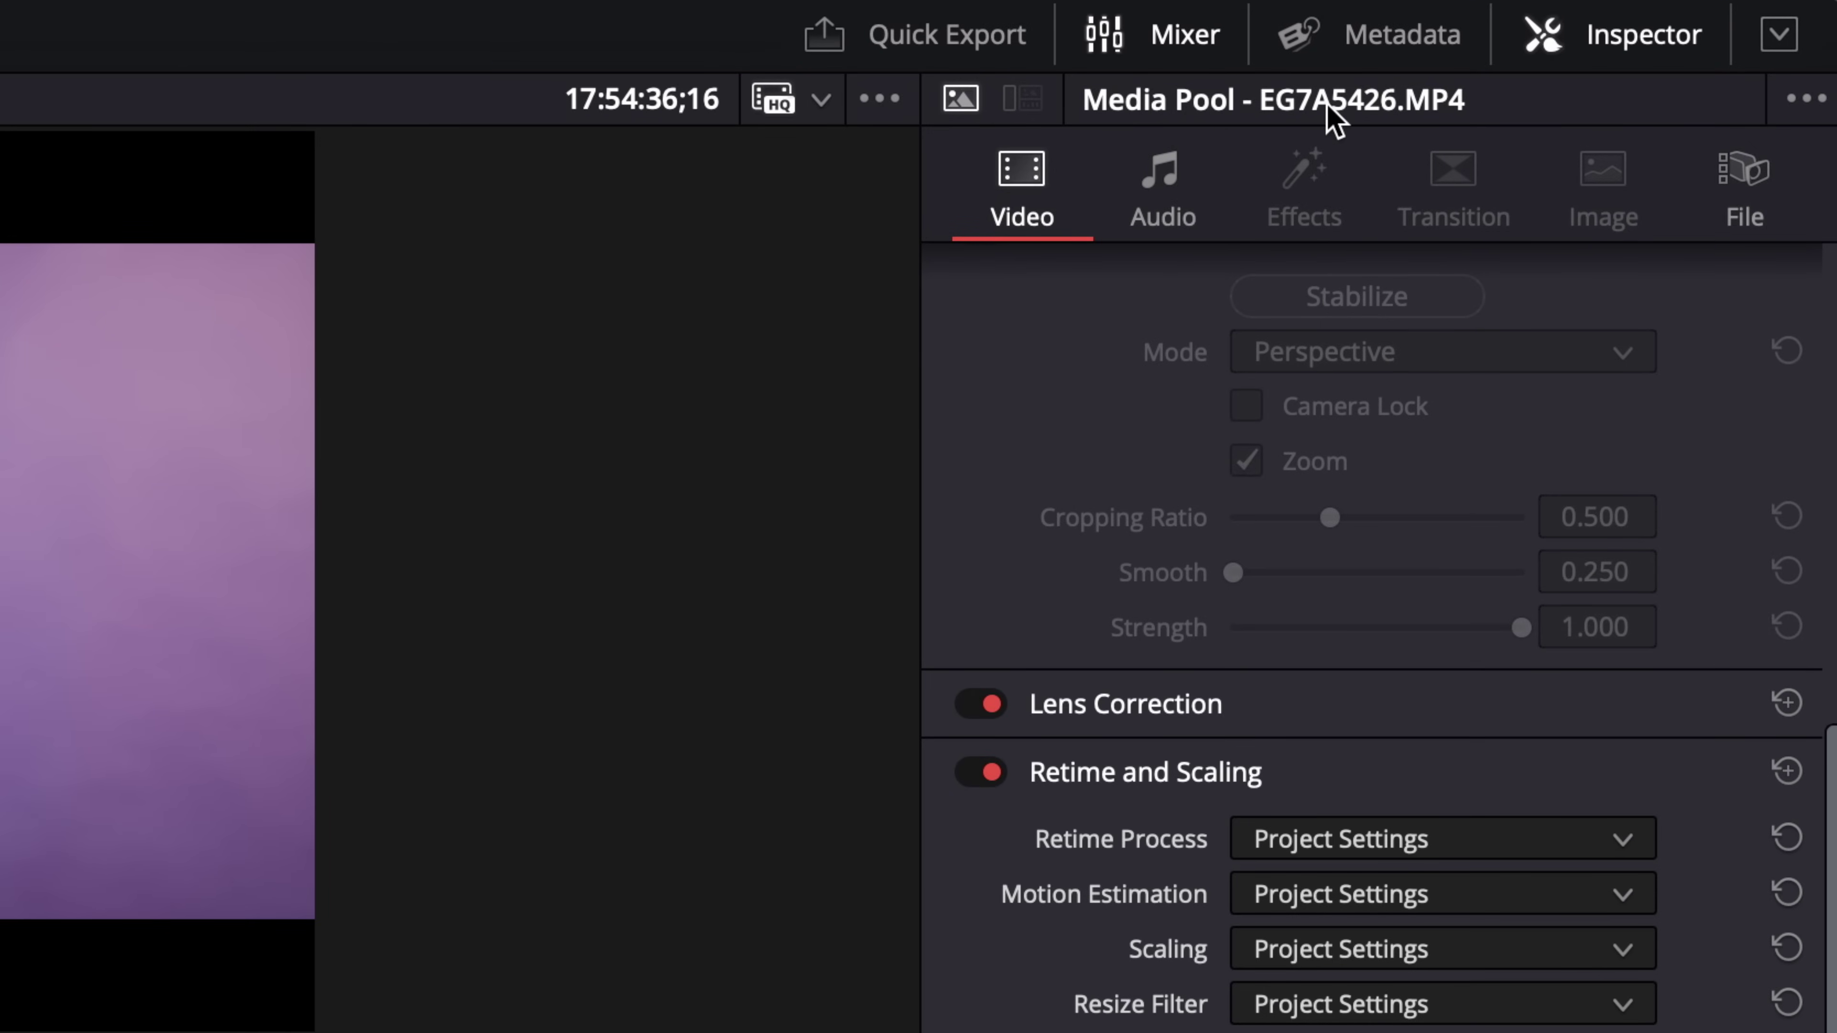
click(1324, 946)
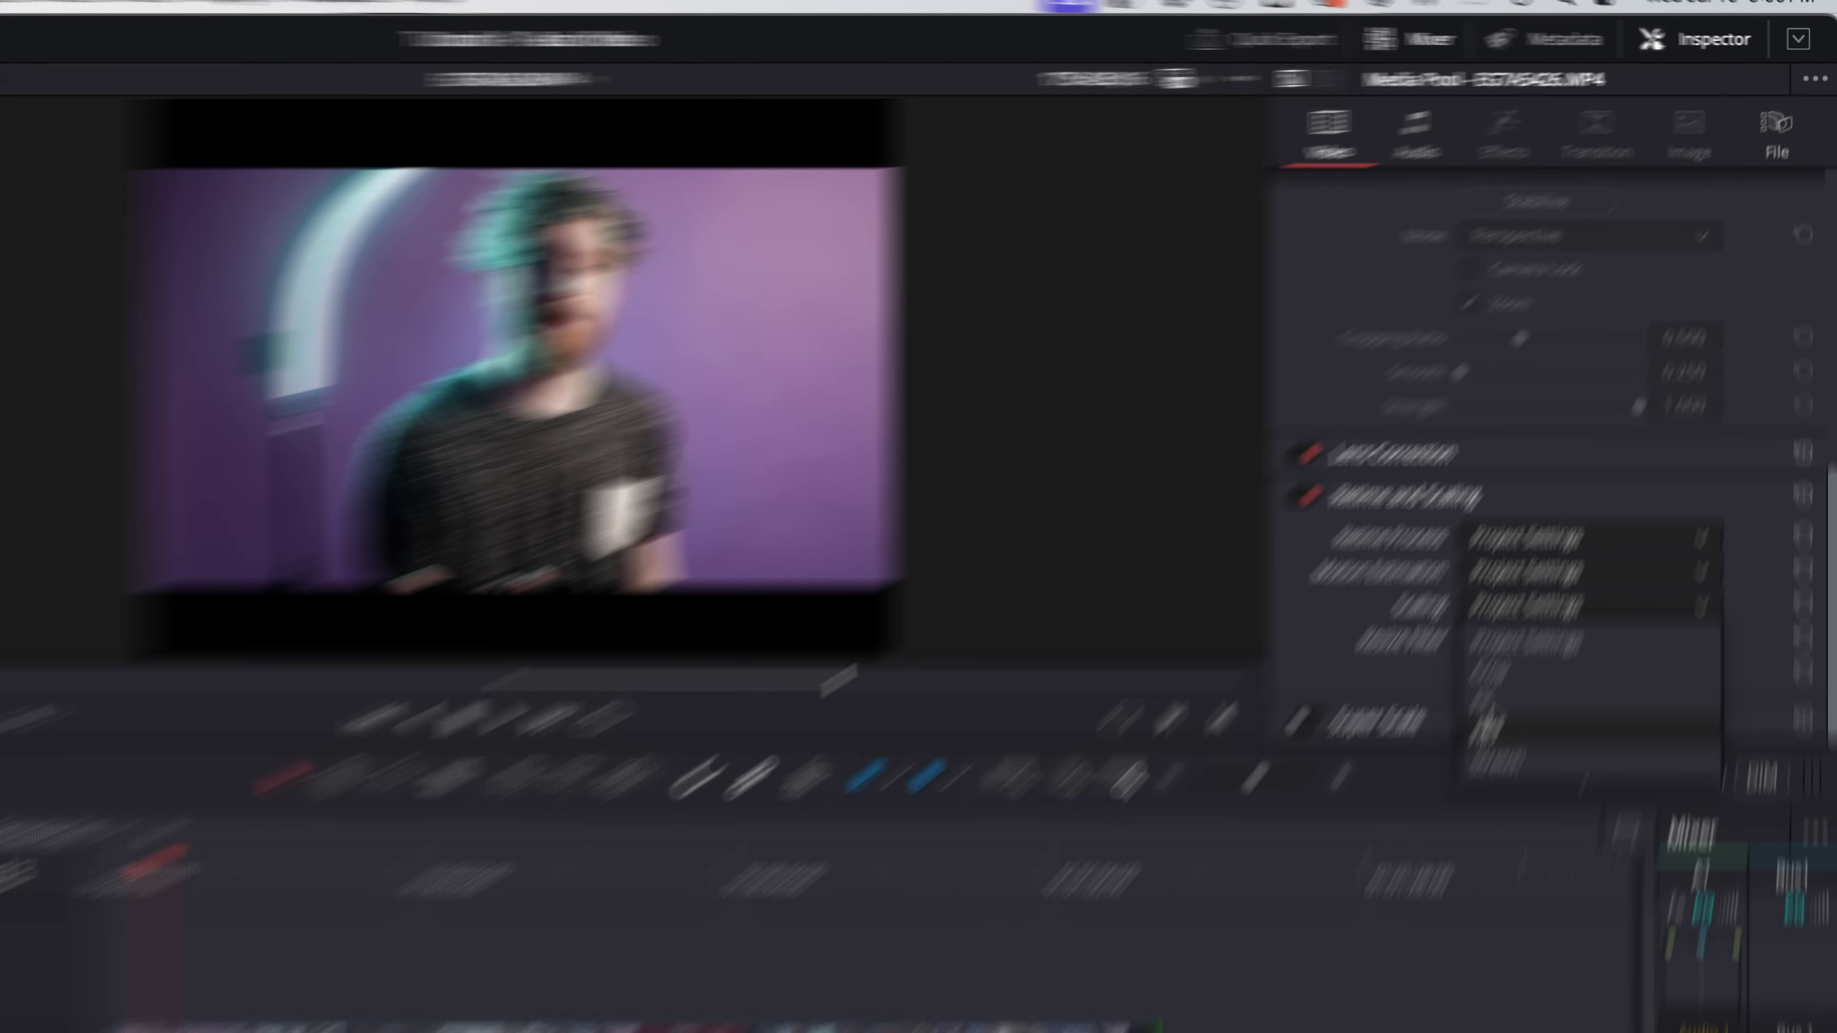
click(1489, 723)
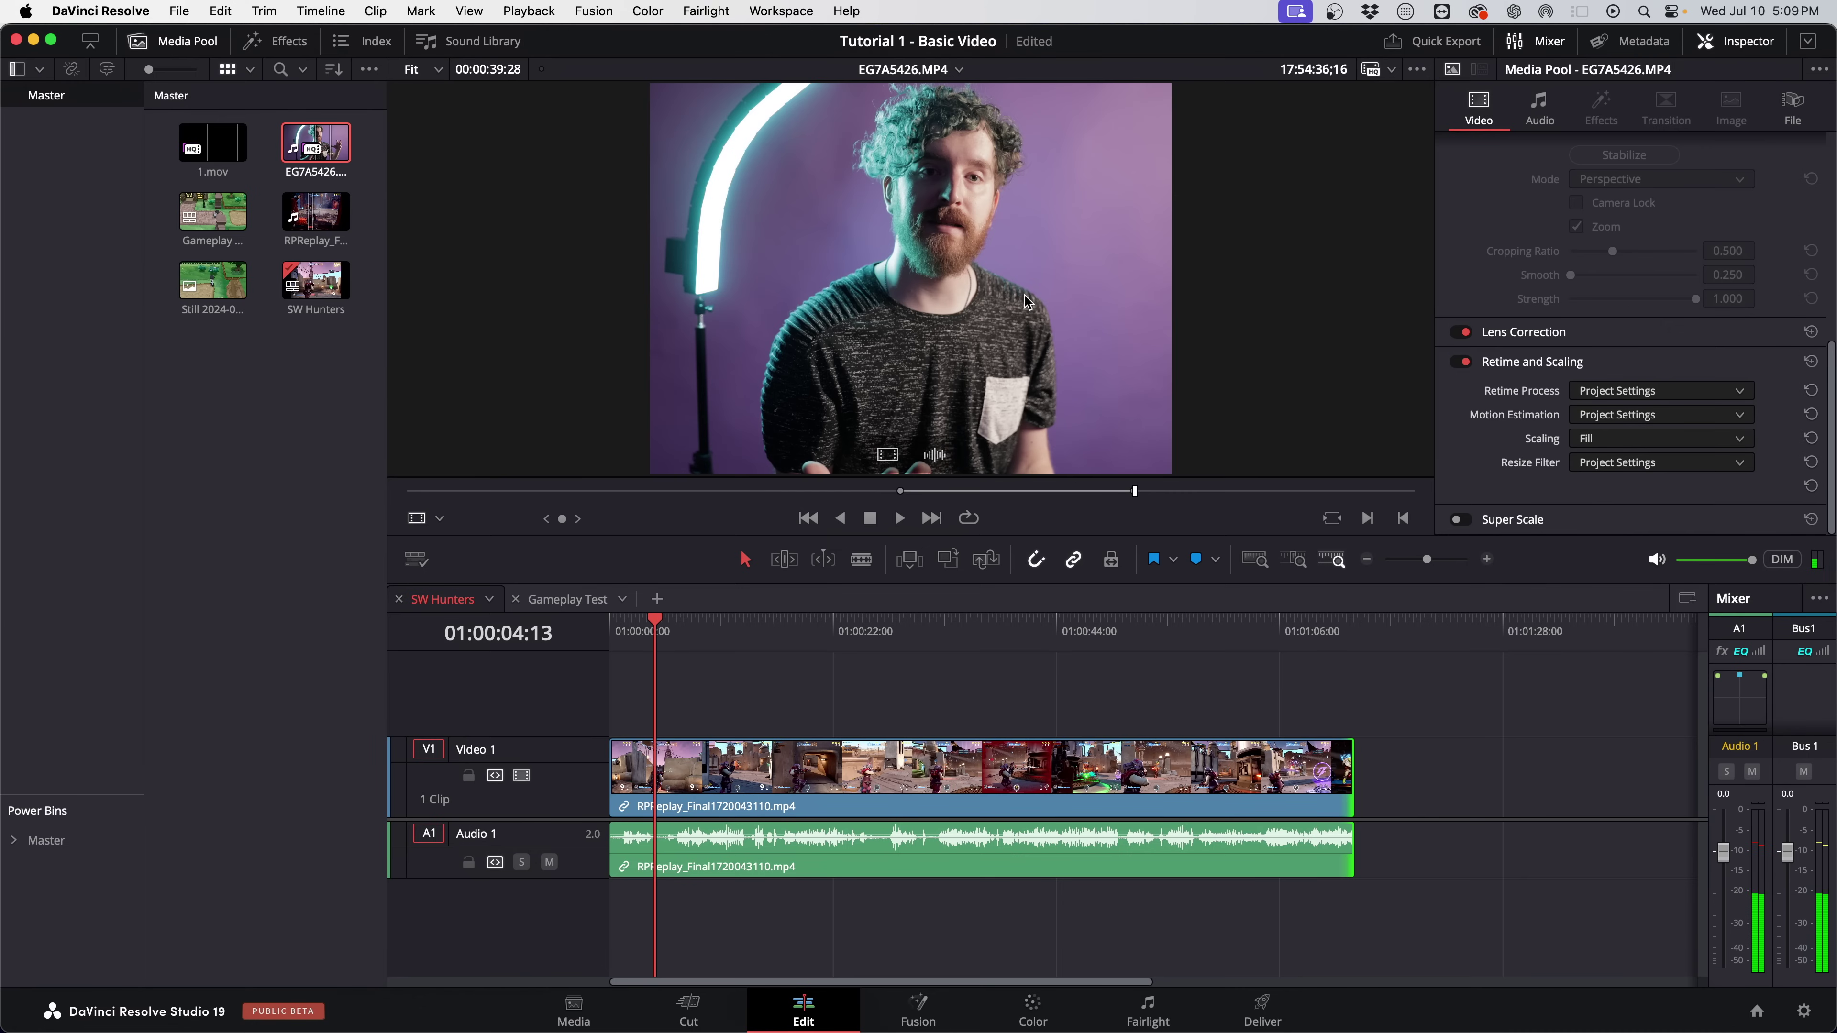
Set the source clip's linked zoom to 1.030 and its Y position to -18.
scroll(1614, 398, up, 10)
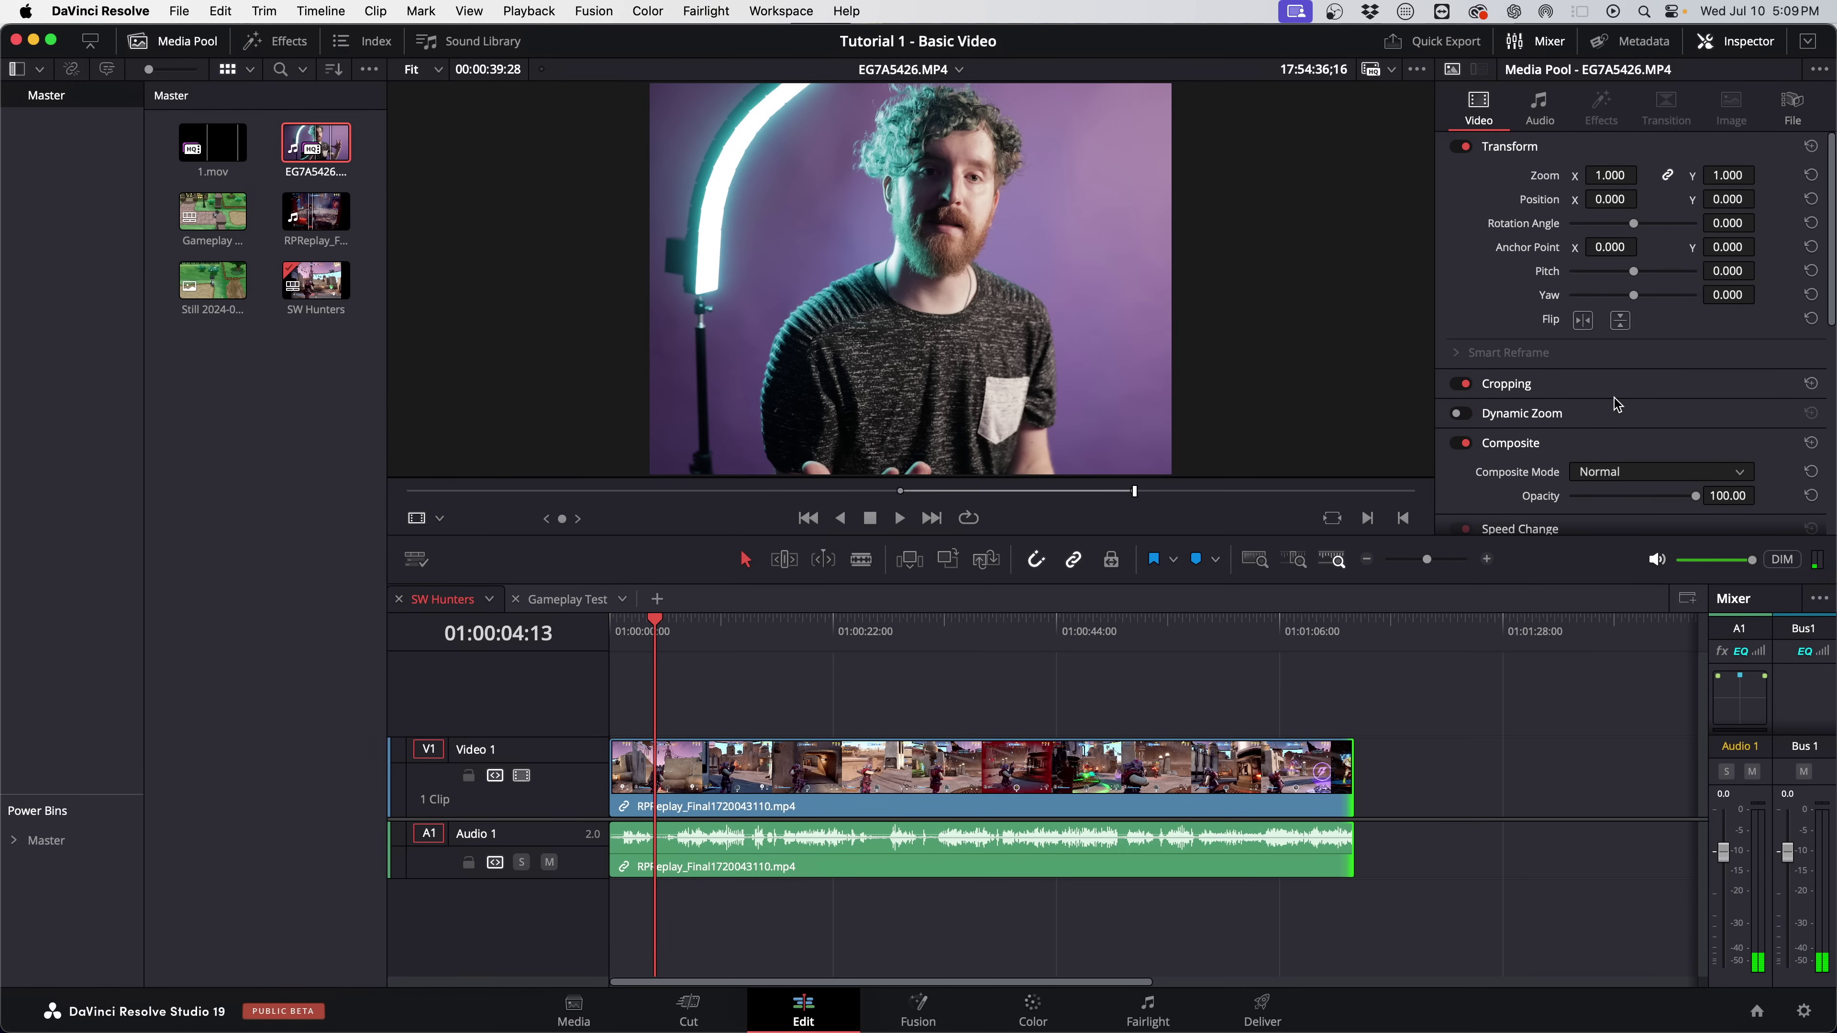
drag(1631, 171, 1754, 198)
click(1667, 174)
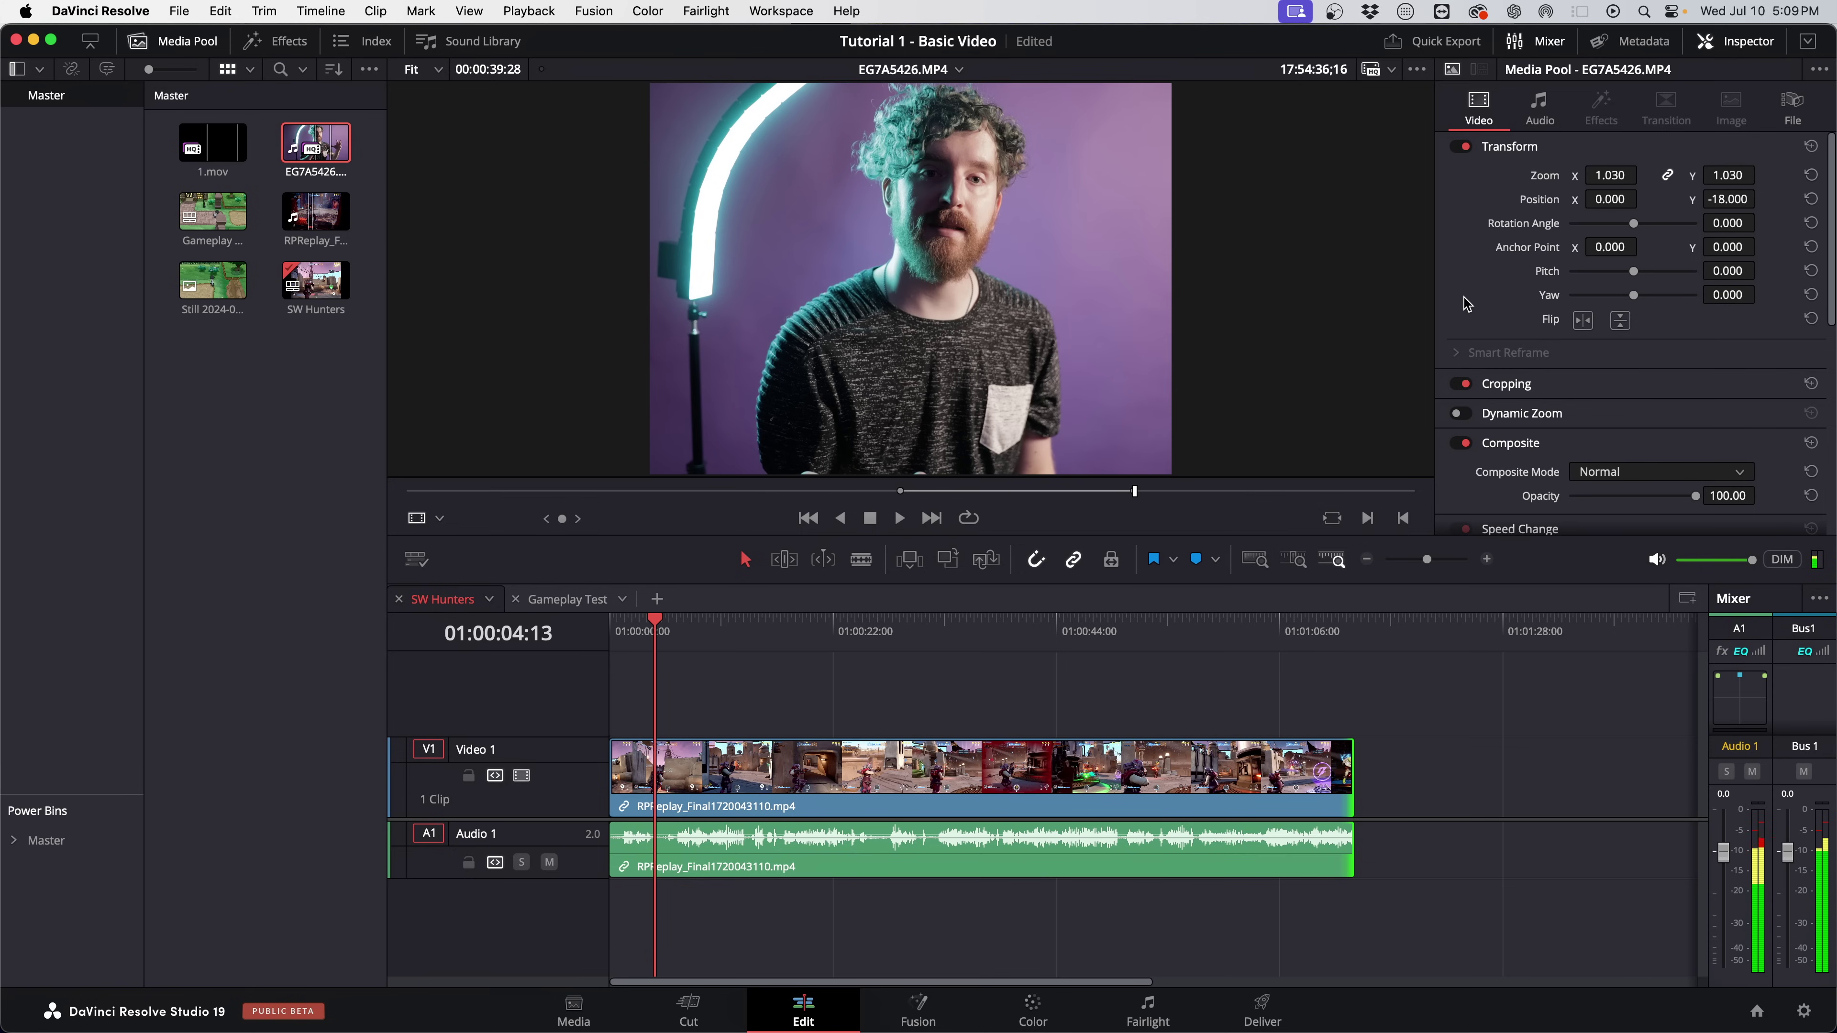
Place the marked talking-head clip on Video 2 at the timeline start, extend it to the gameplay clip's end, and save.
drag(316, 145, 618, 686)
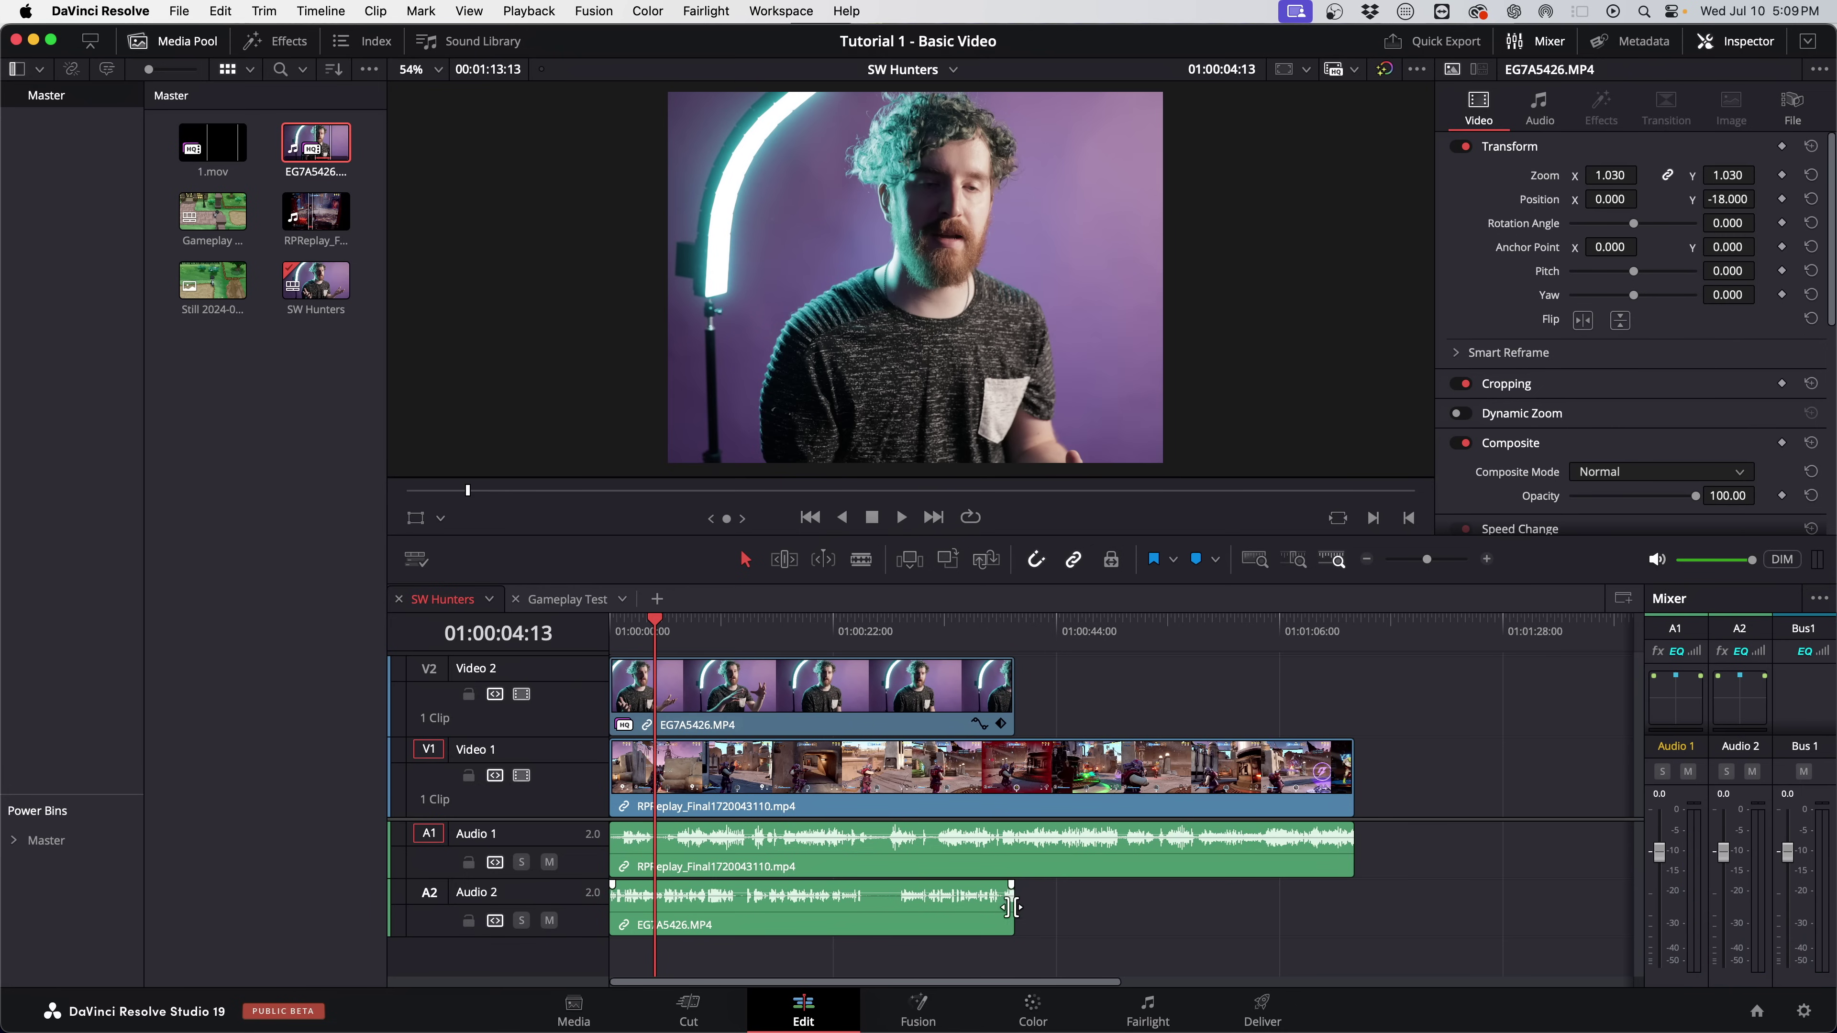
drag(1017, 715, 1351, 706)
key(super+s)
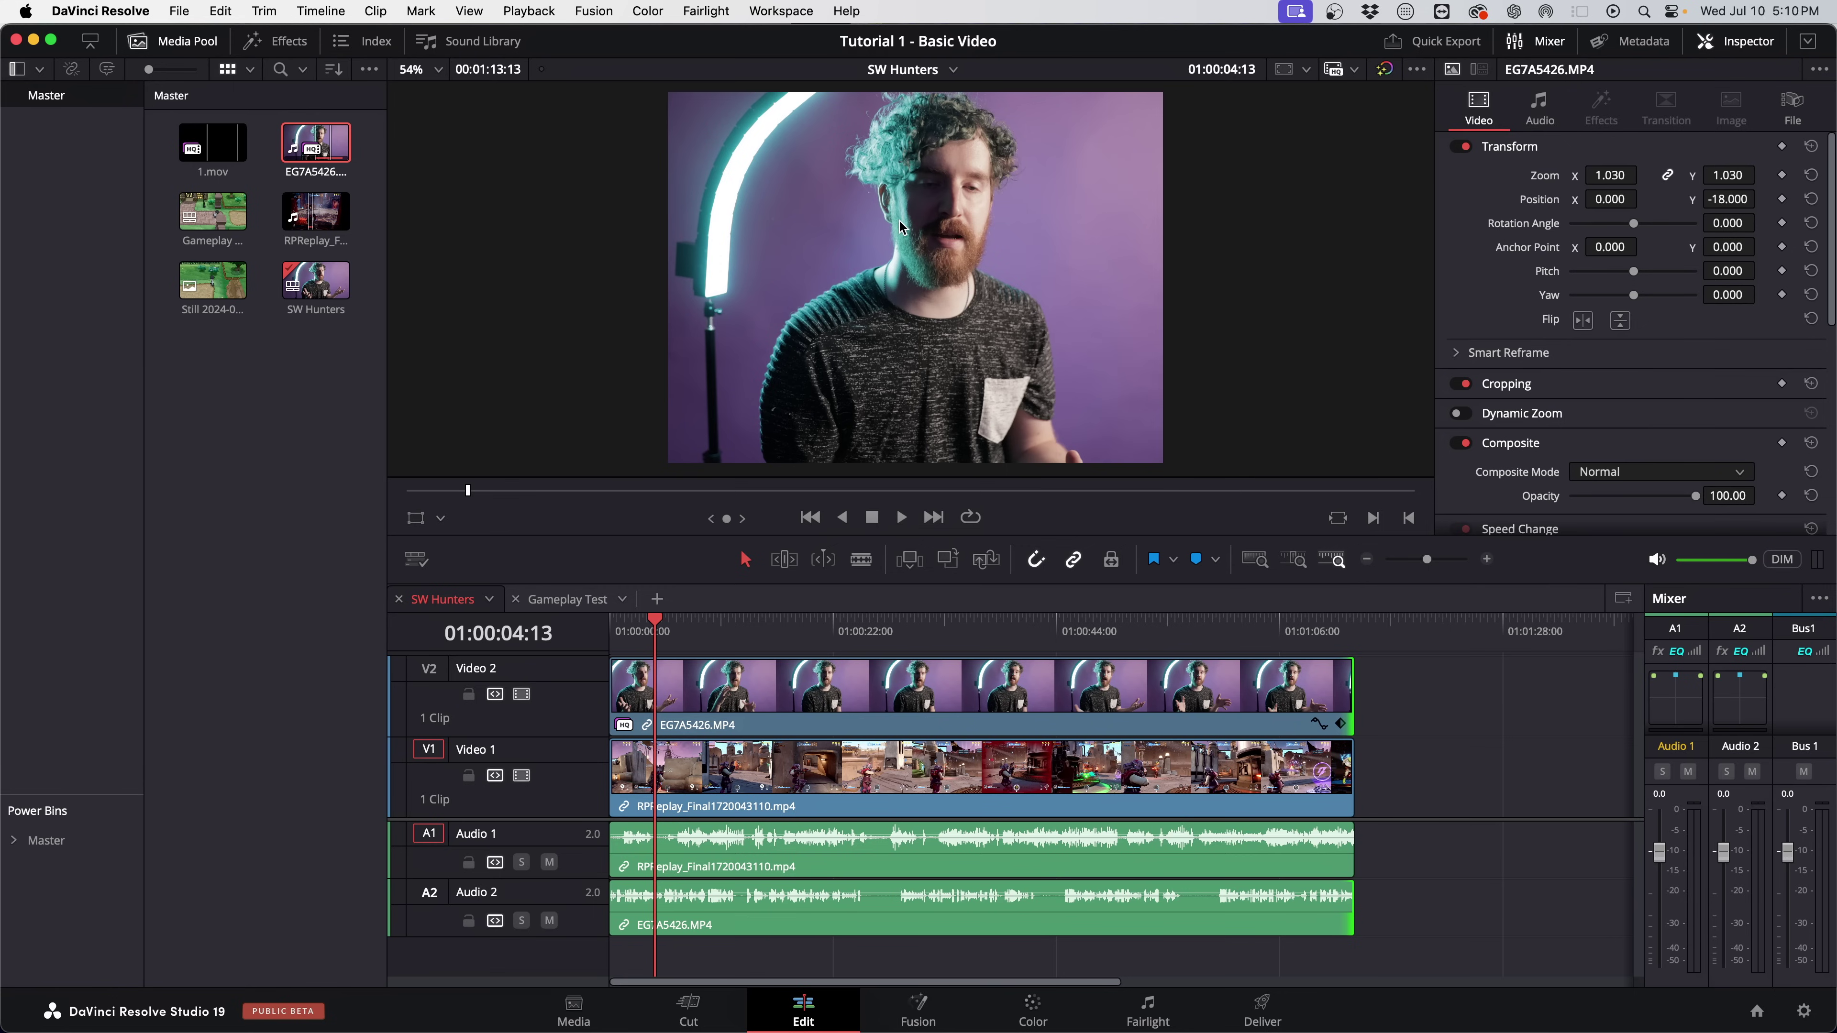
Apply the SSC_PiP_Pro effect from the Stirling Supply Co collection to the talking-head clip on Video 2.
click(890, 732)
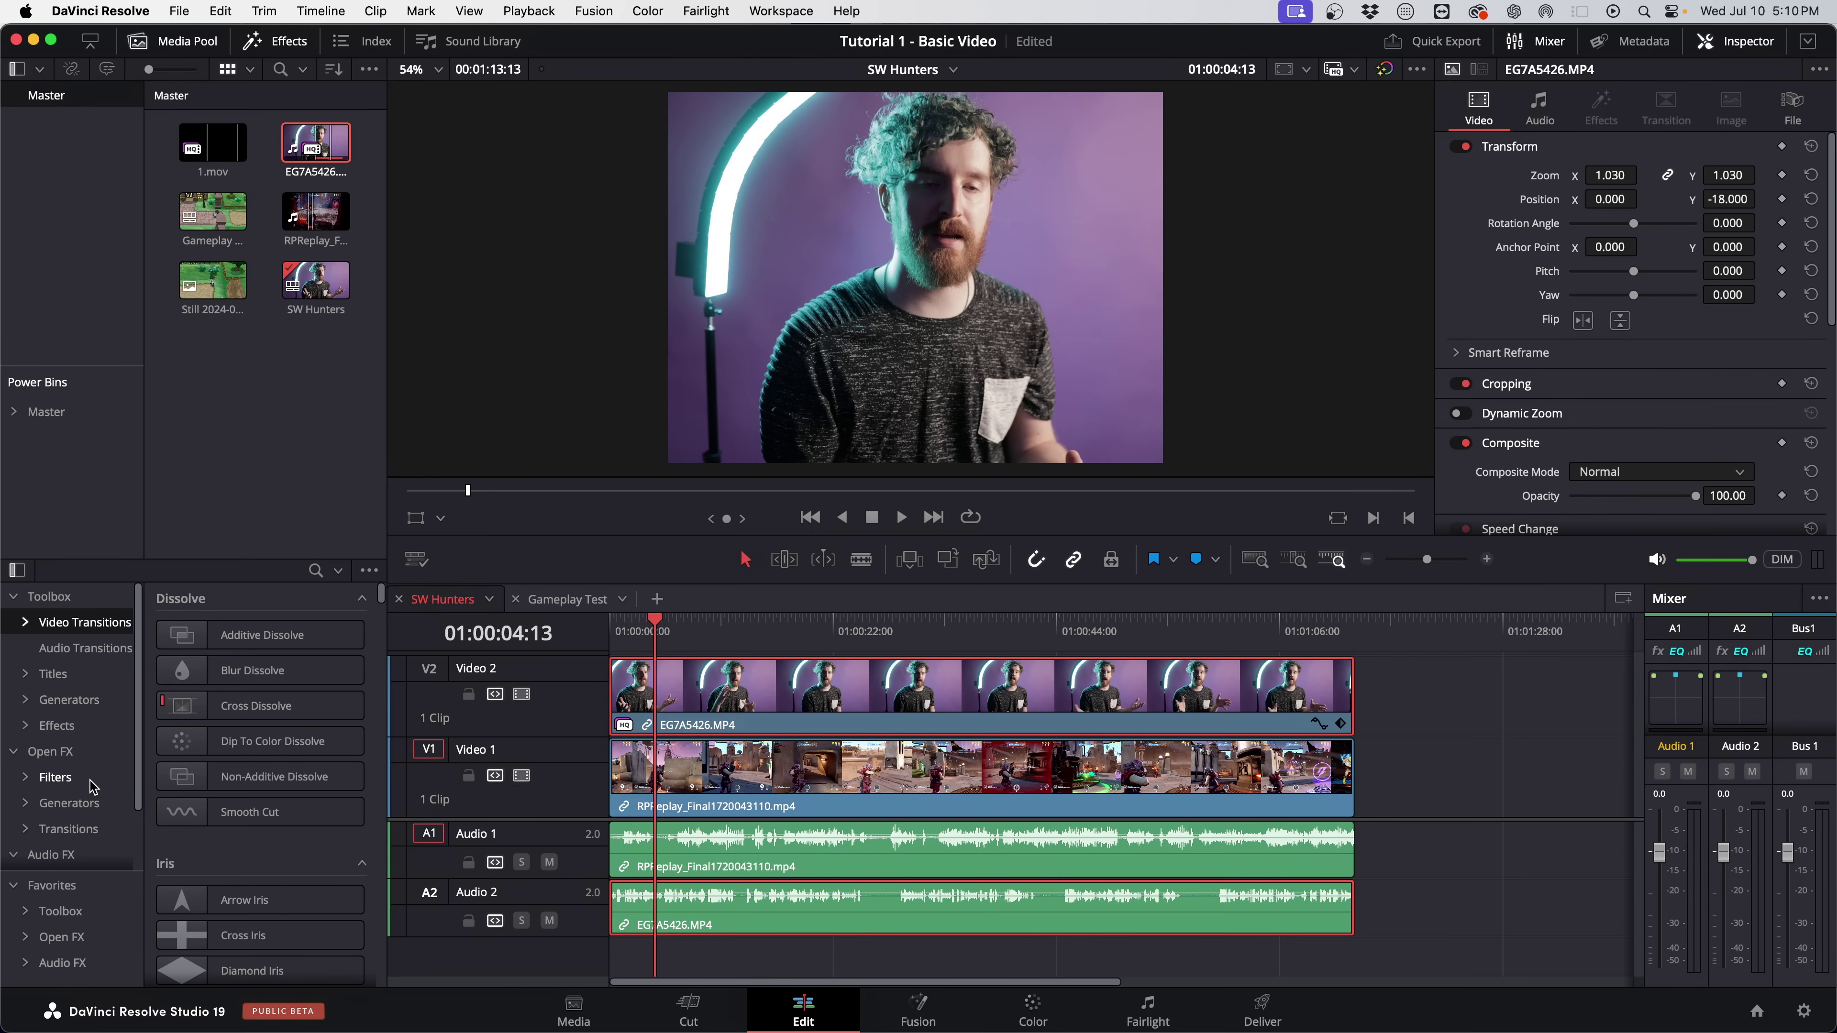
click(56, 725)
scroll(58, 716, down, 3)
click(62, 693)
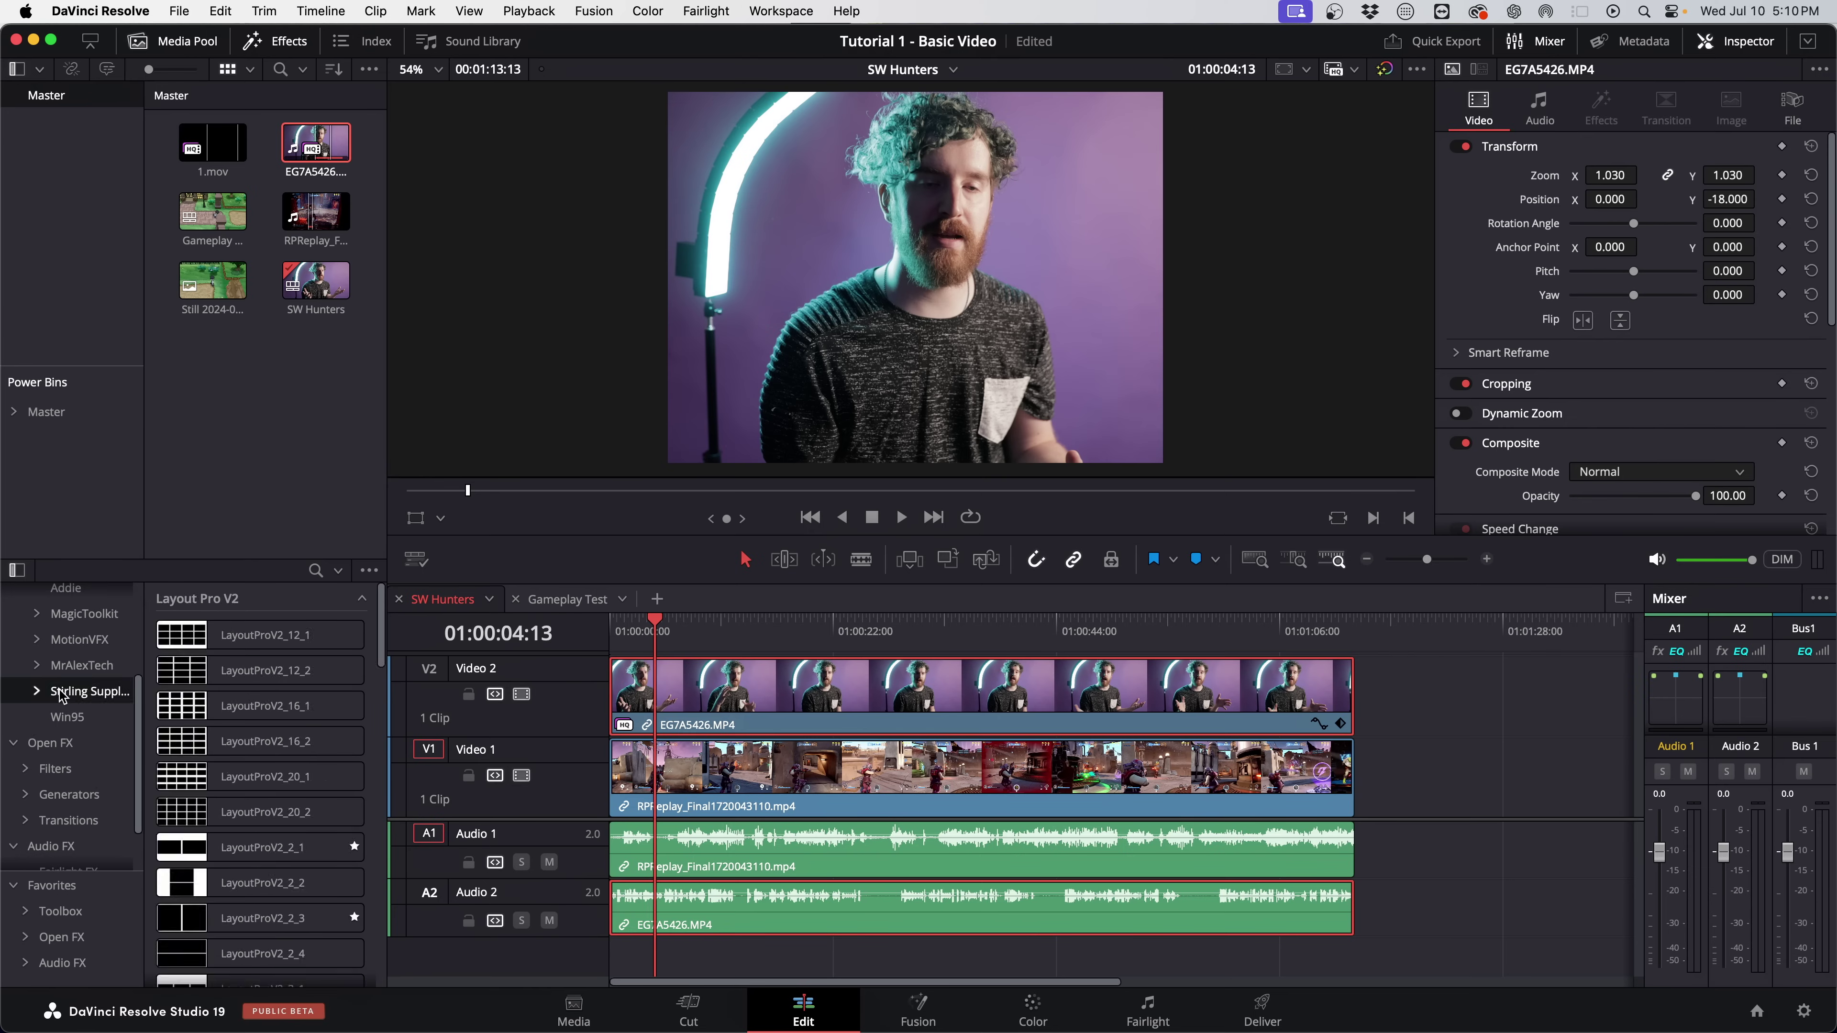
scroll(258, 843, down, 10)
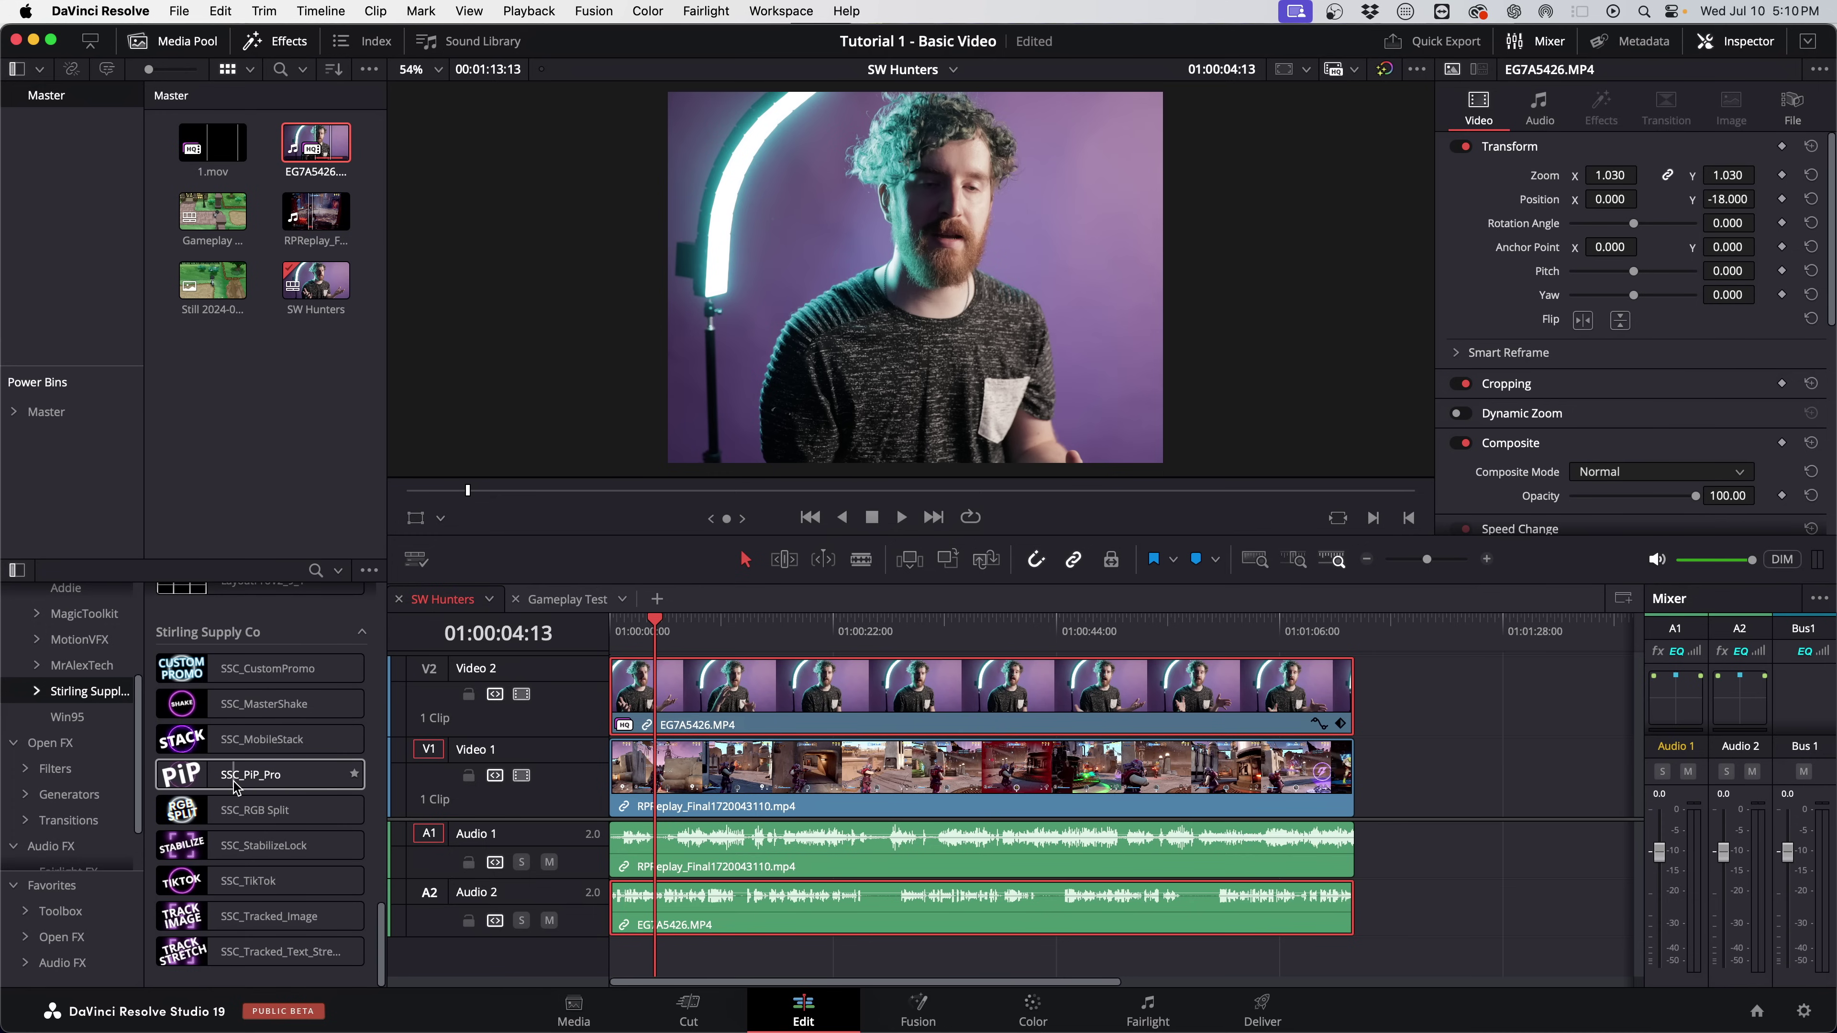
drag(235, 785, 701, 698)
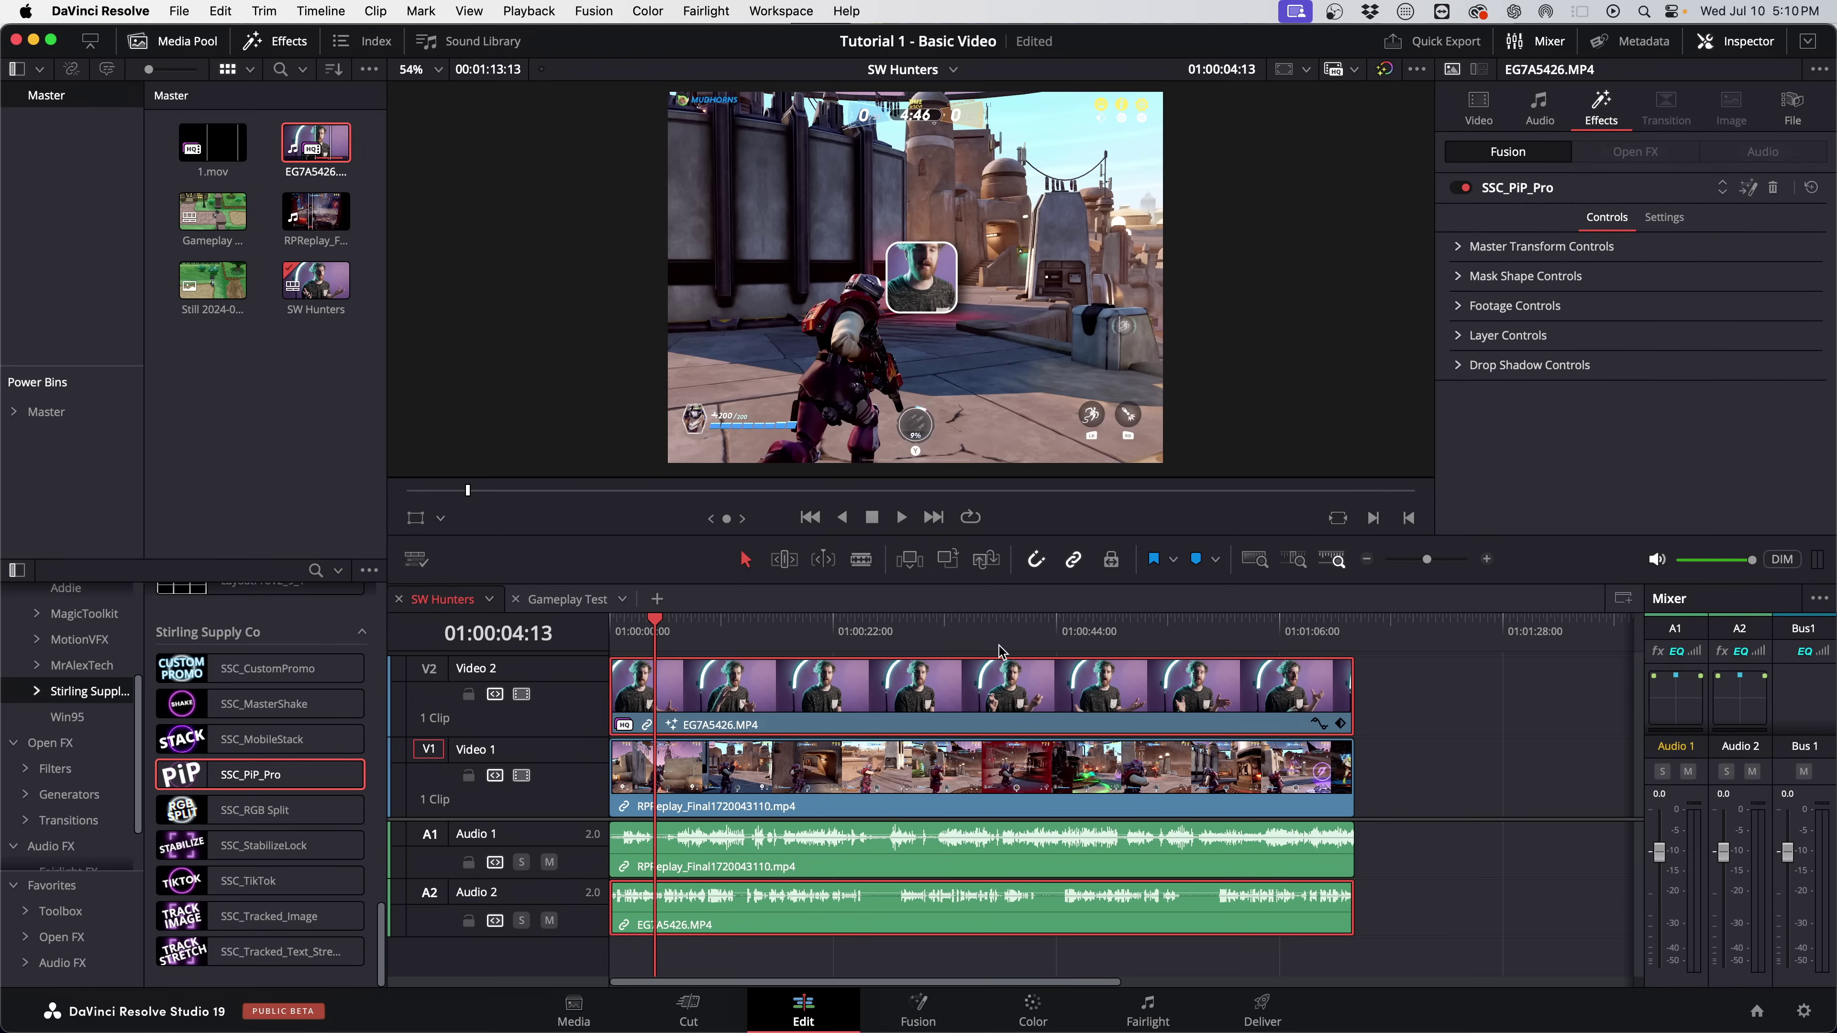
Try a square mask of width 0.638 and height 0.787 in SSC_PiP_Pro, delete the effect, and save.
click(1460, 277)
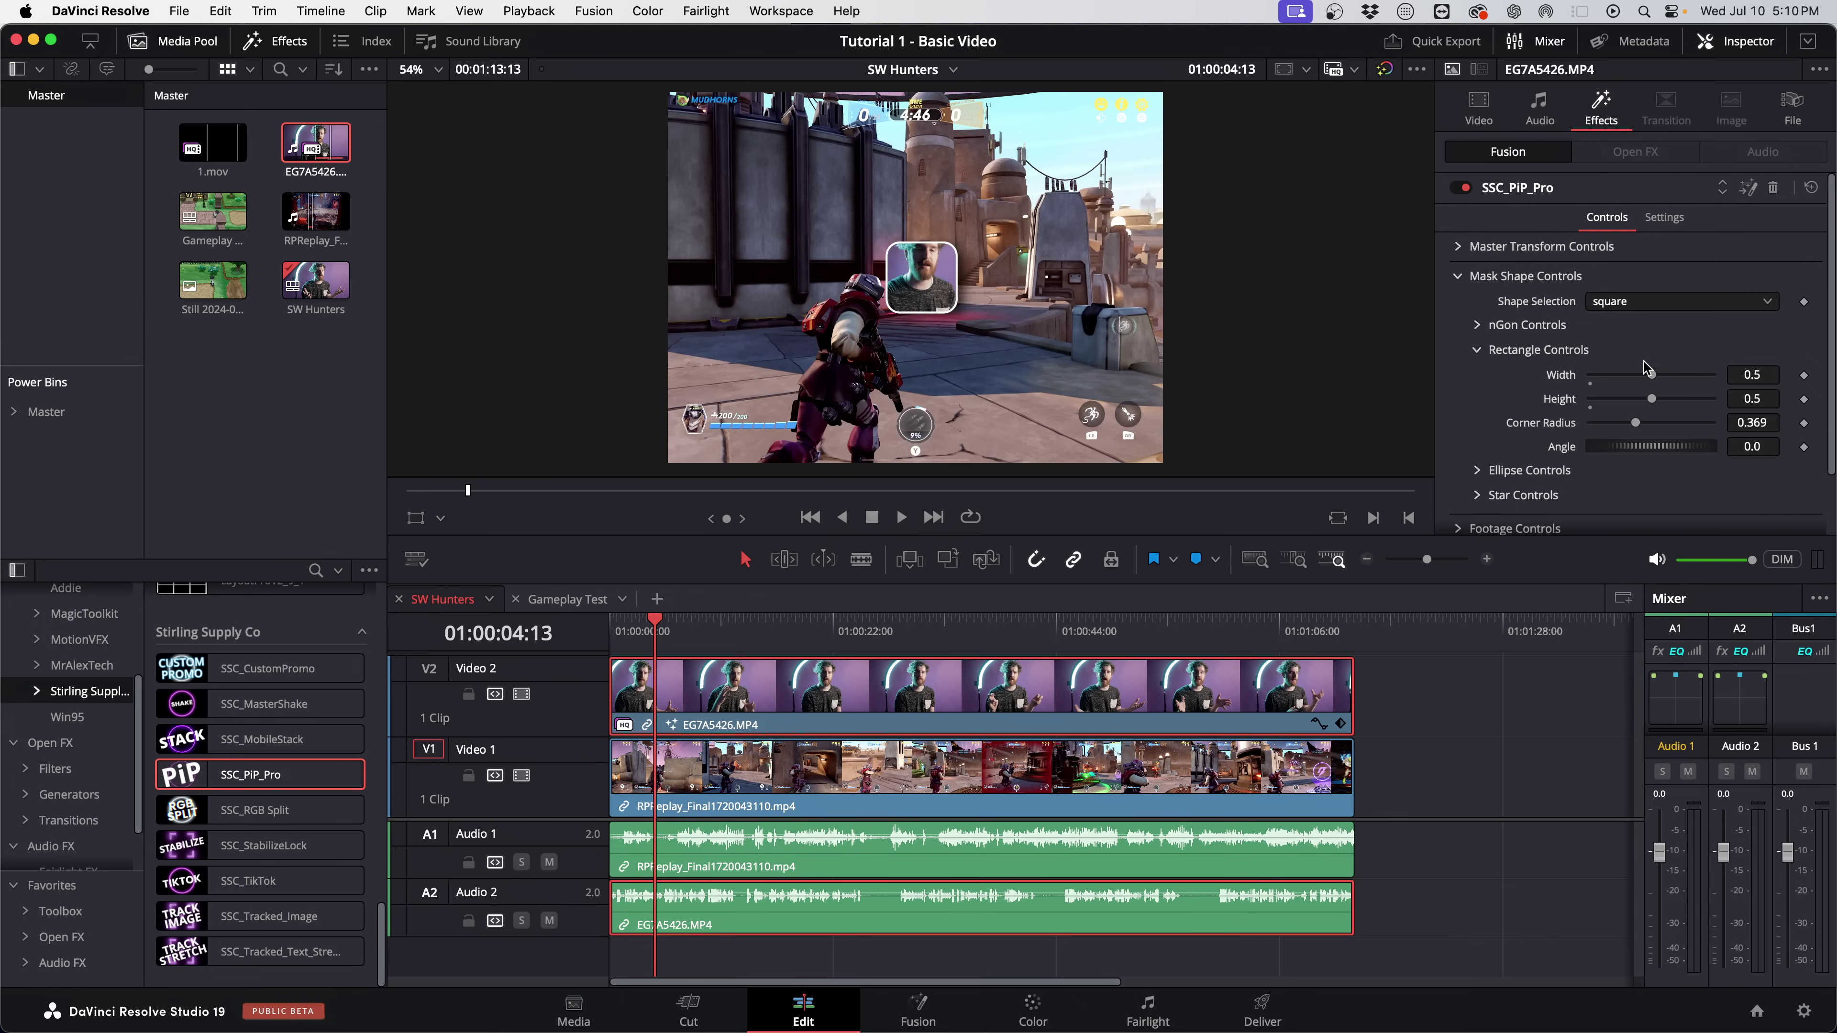
drag(1652, 375, 1684, 410)
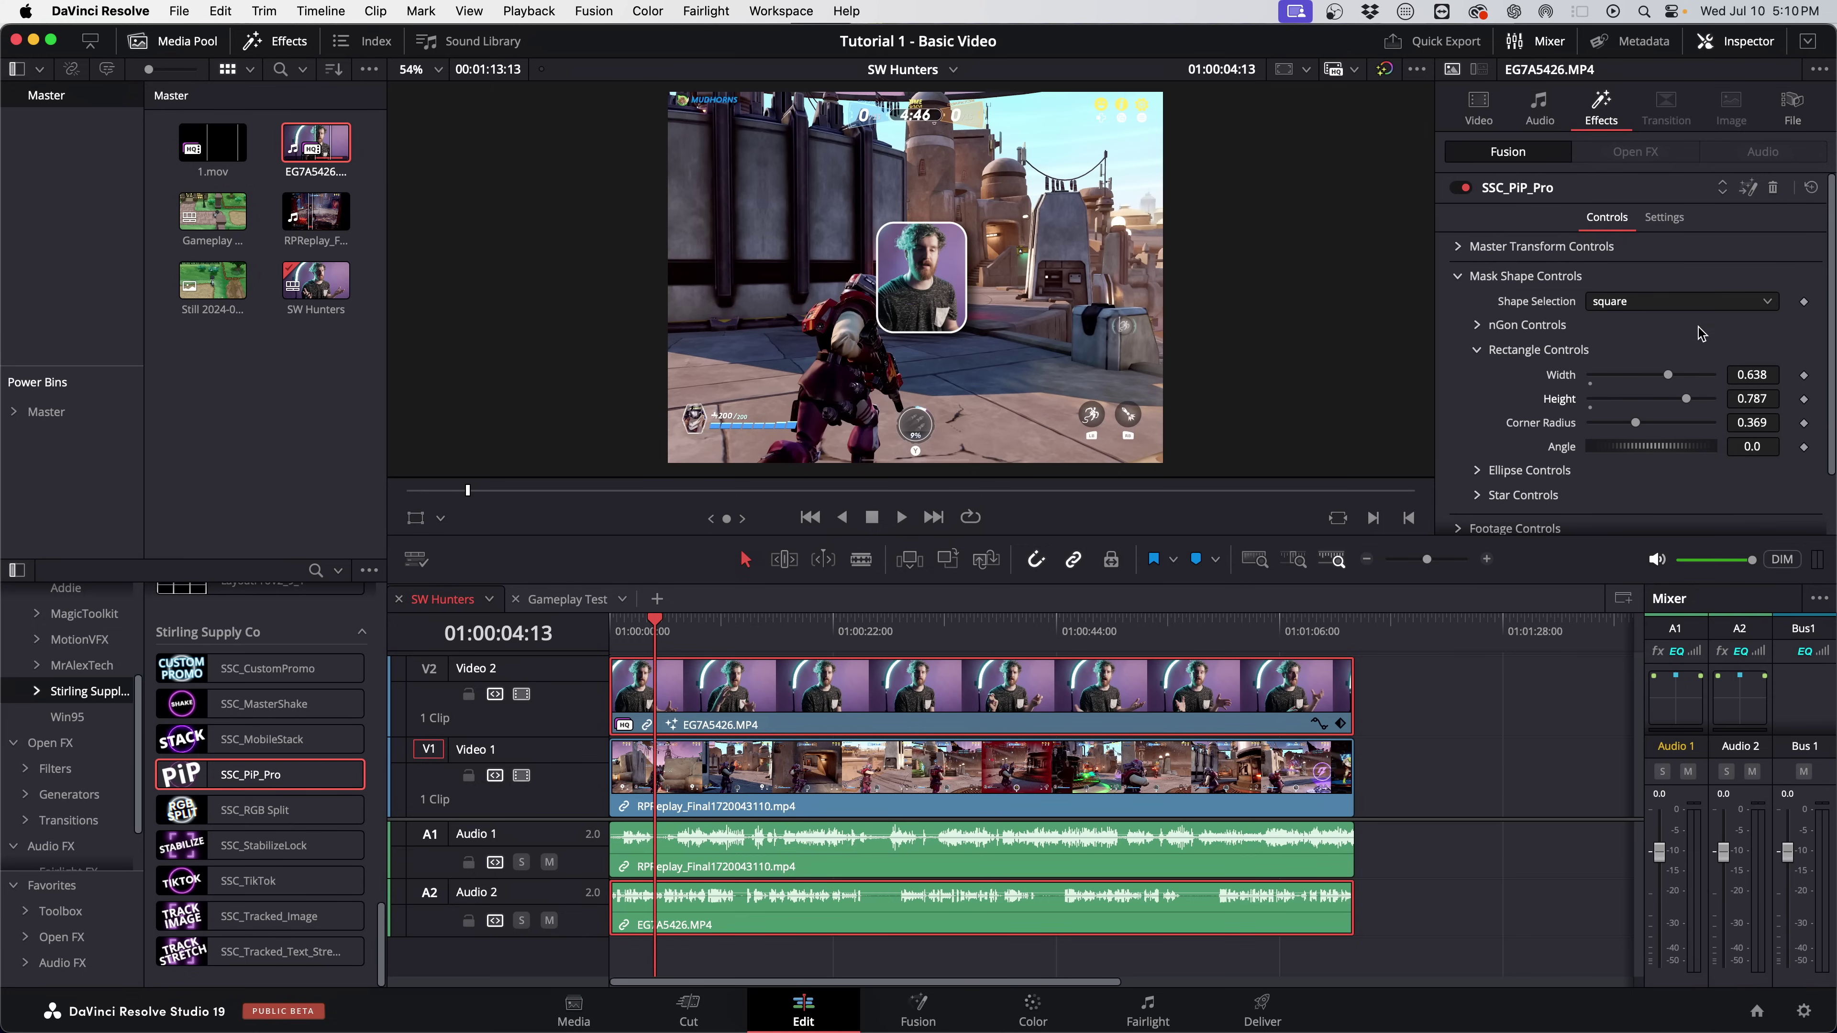
click(1768, 191)
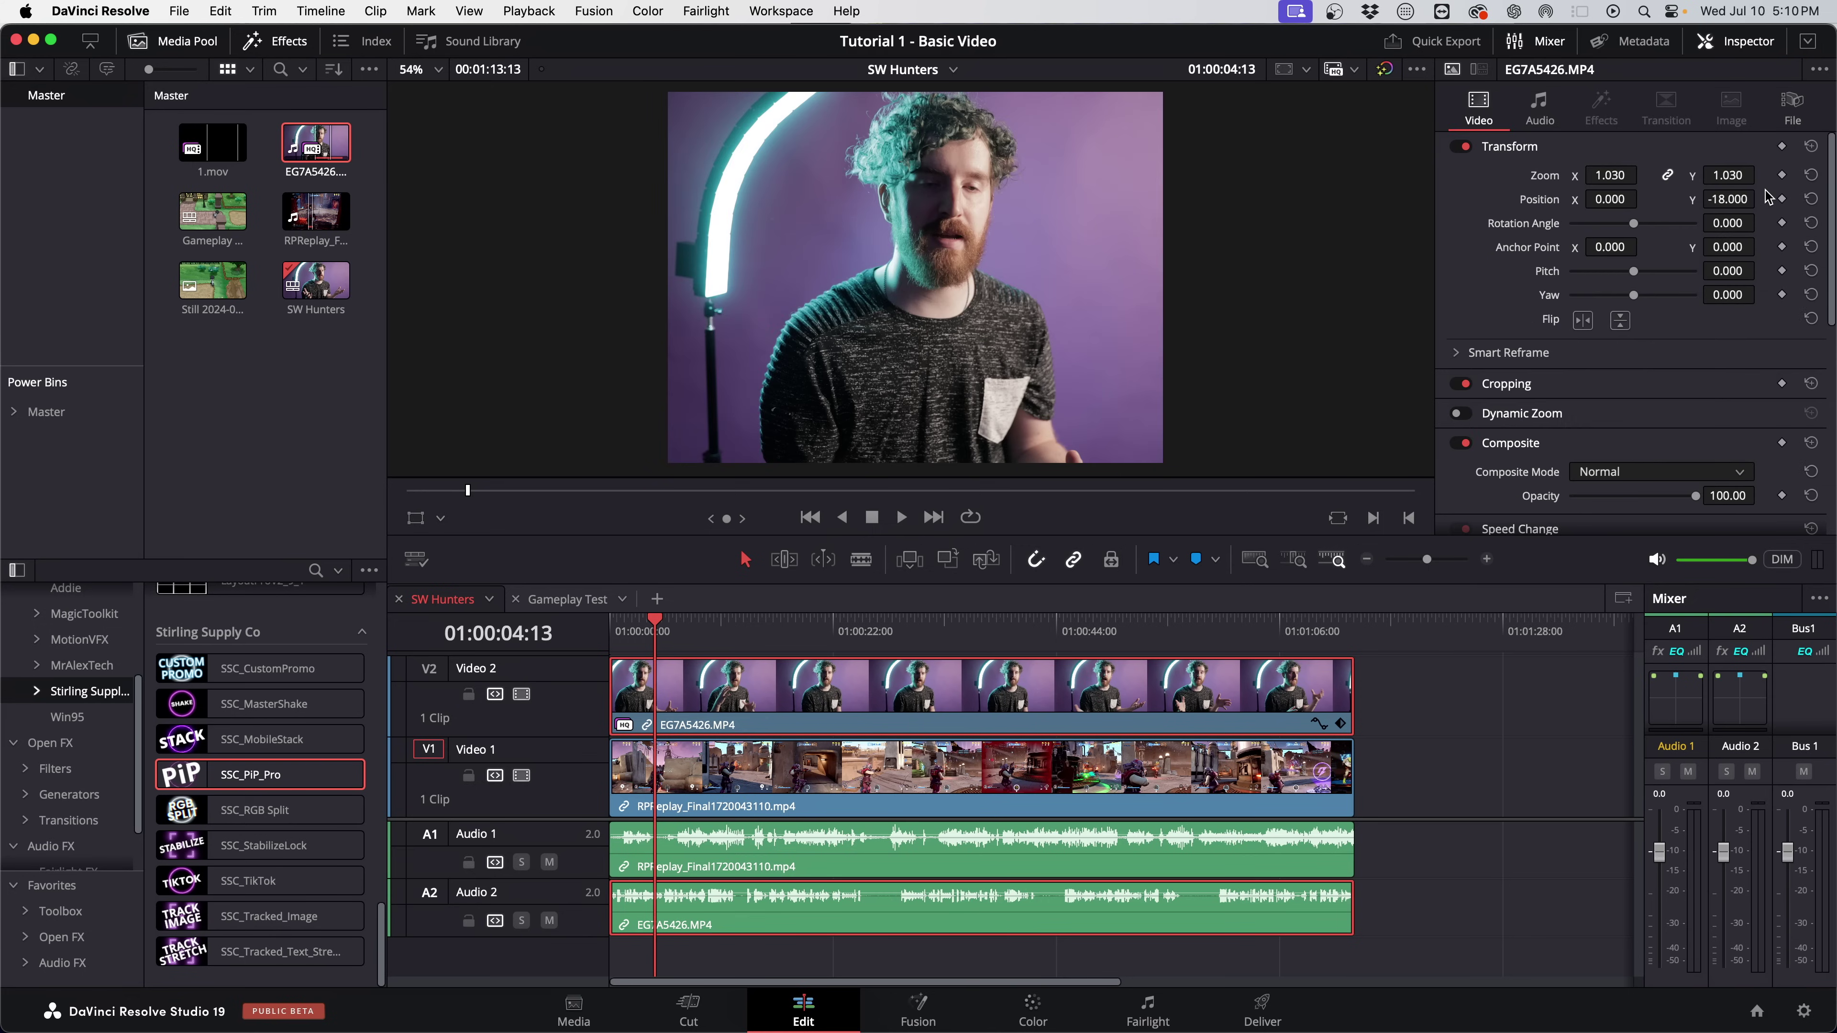
key(super+s)
Scale the talking-head clip to 0.420 and crop it by 615.6 left, 527.6 right, 57.7 top and 206.1 bottom.
drag(1610, 175, 1556, 310)
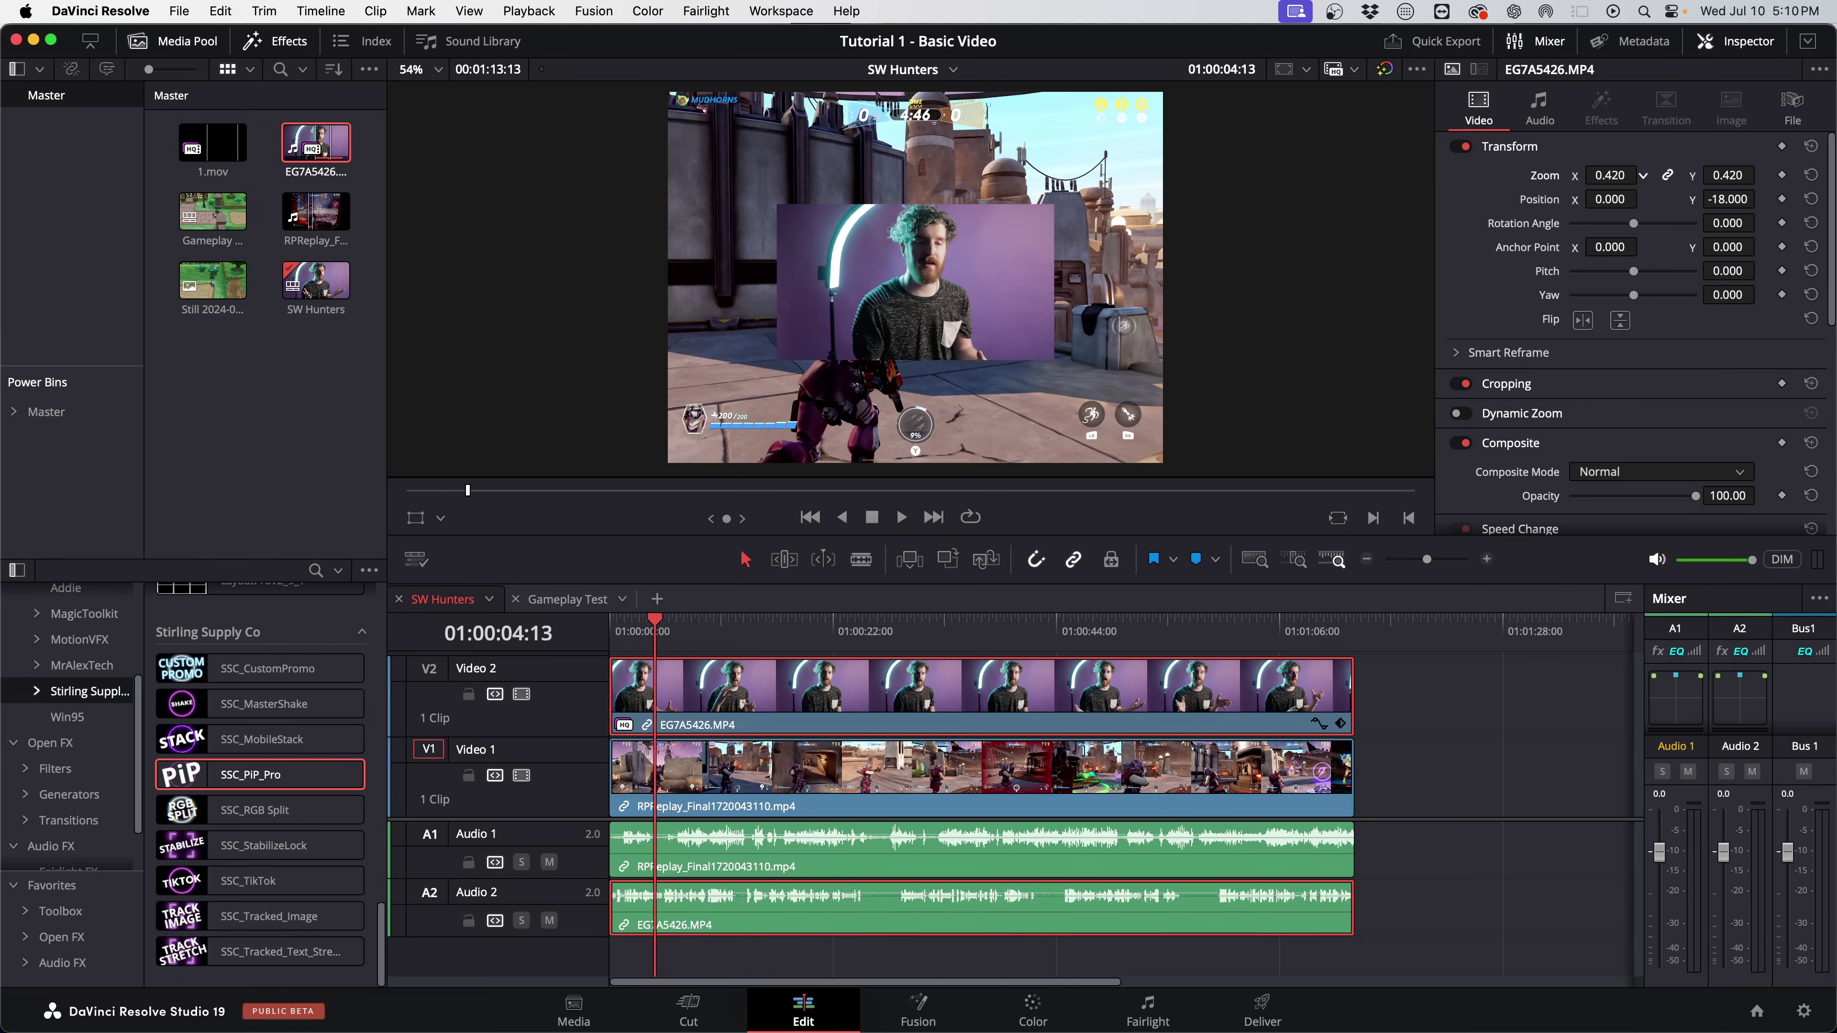
click(1518, 389)
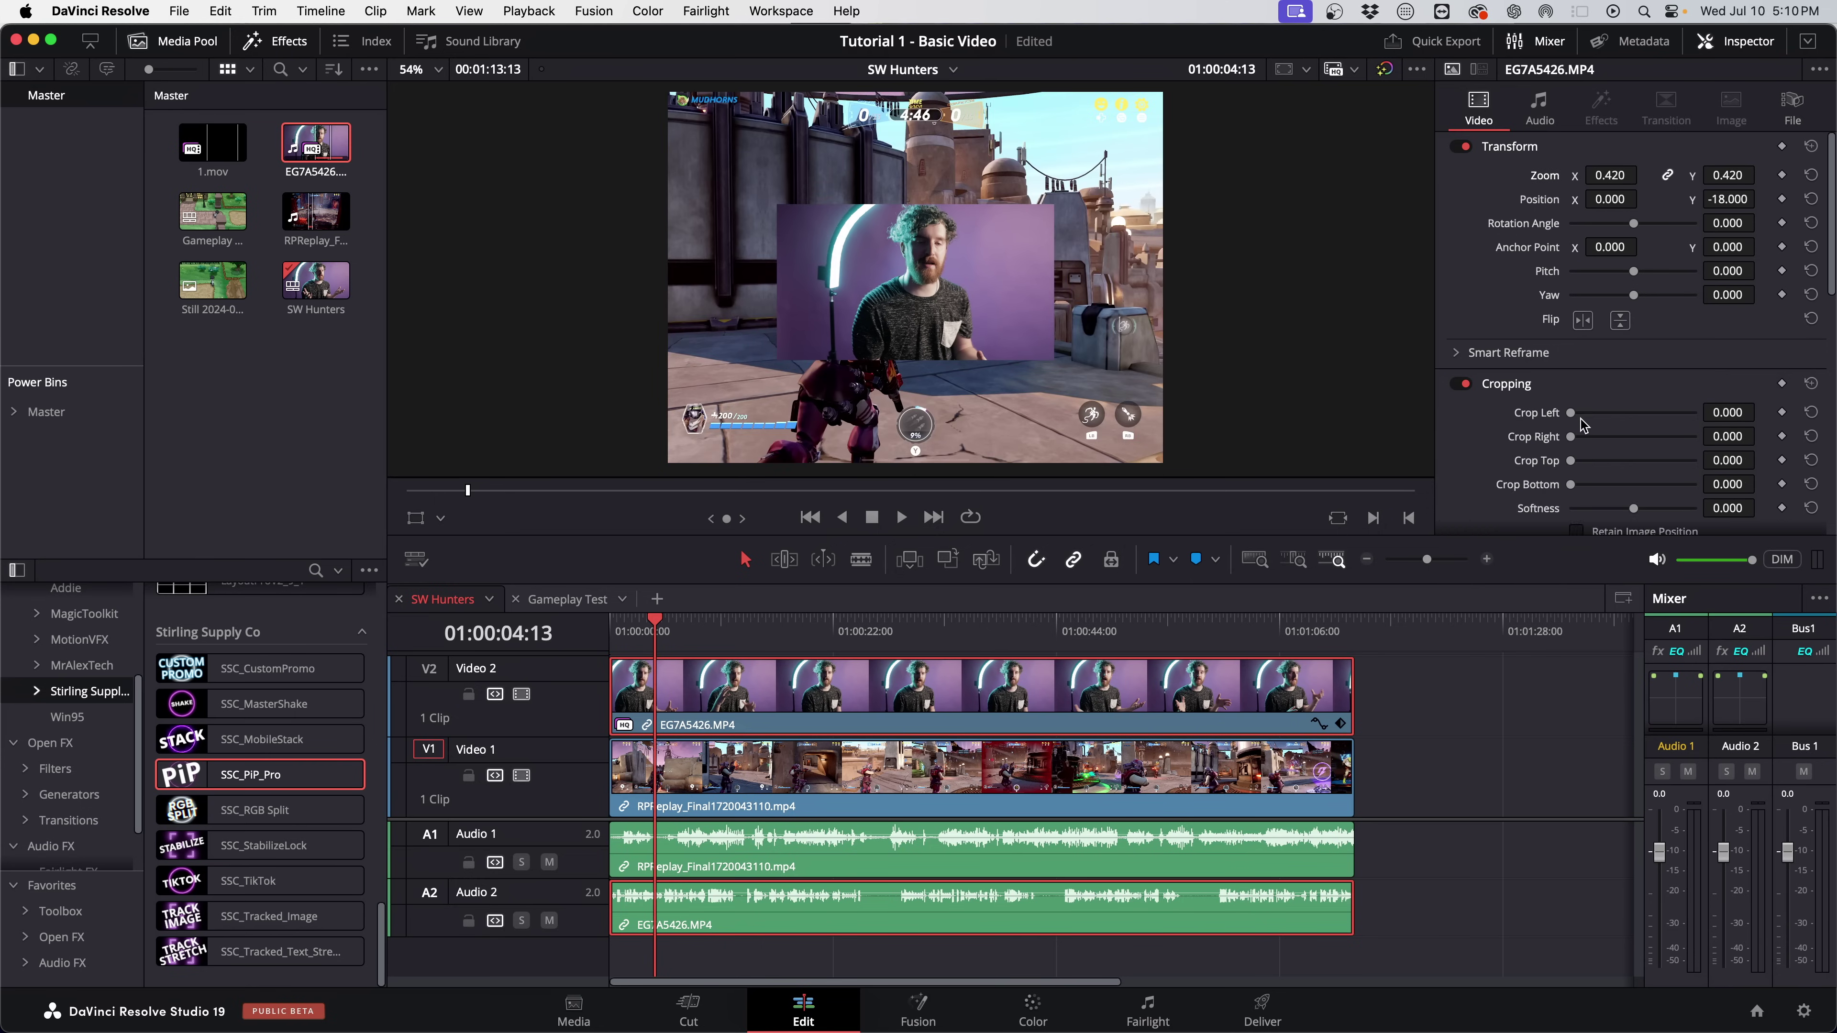
drag(1572, 414, 1578, 469)
Position the cropped facecam at X -555 and Y 55, and move the playhead to 01:00:12:24.
drag(1628, 199, 1761, 198)
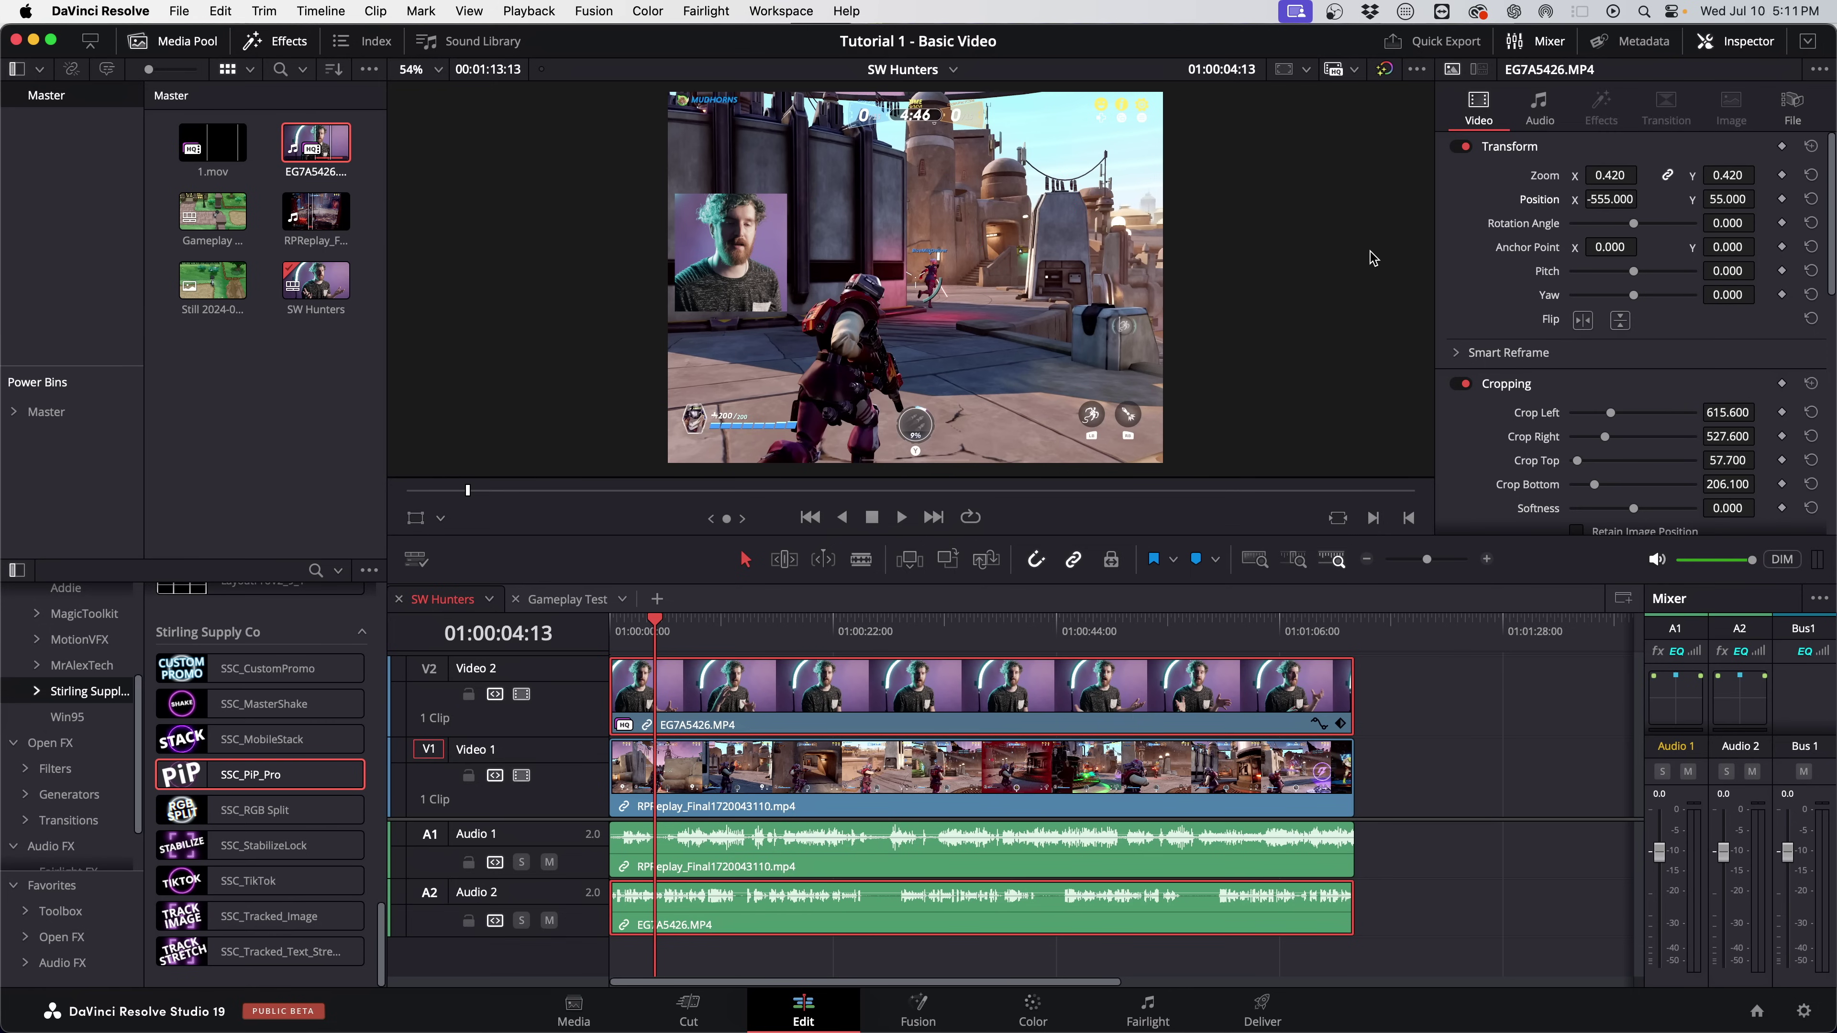
drag(719, 635, 741, 640)
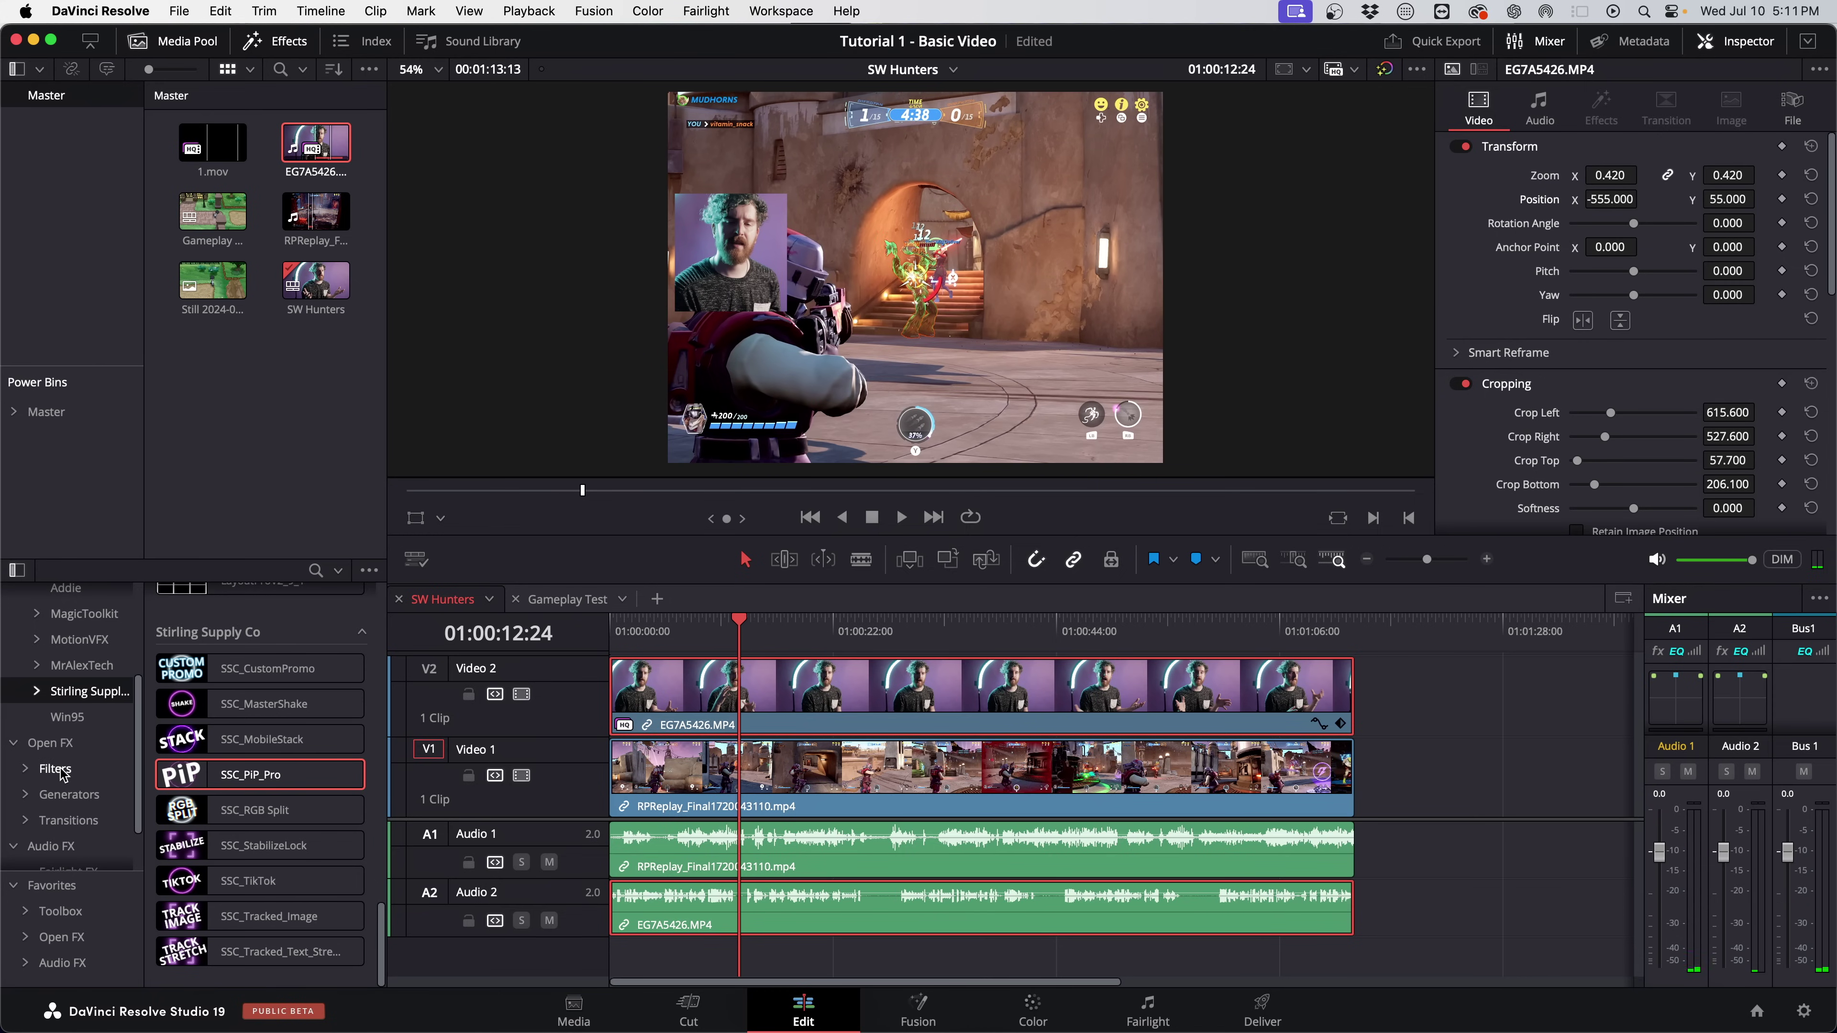
Find the Drop Shadow filter by searching for "drop" and apply it to the facecam clip on Video 2.
click(62, 751)
click(73, 768)
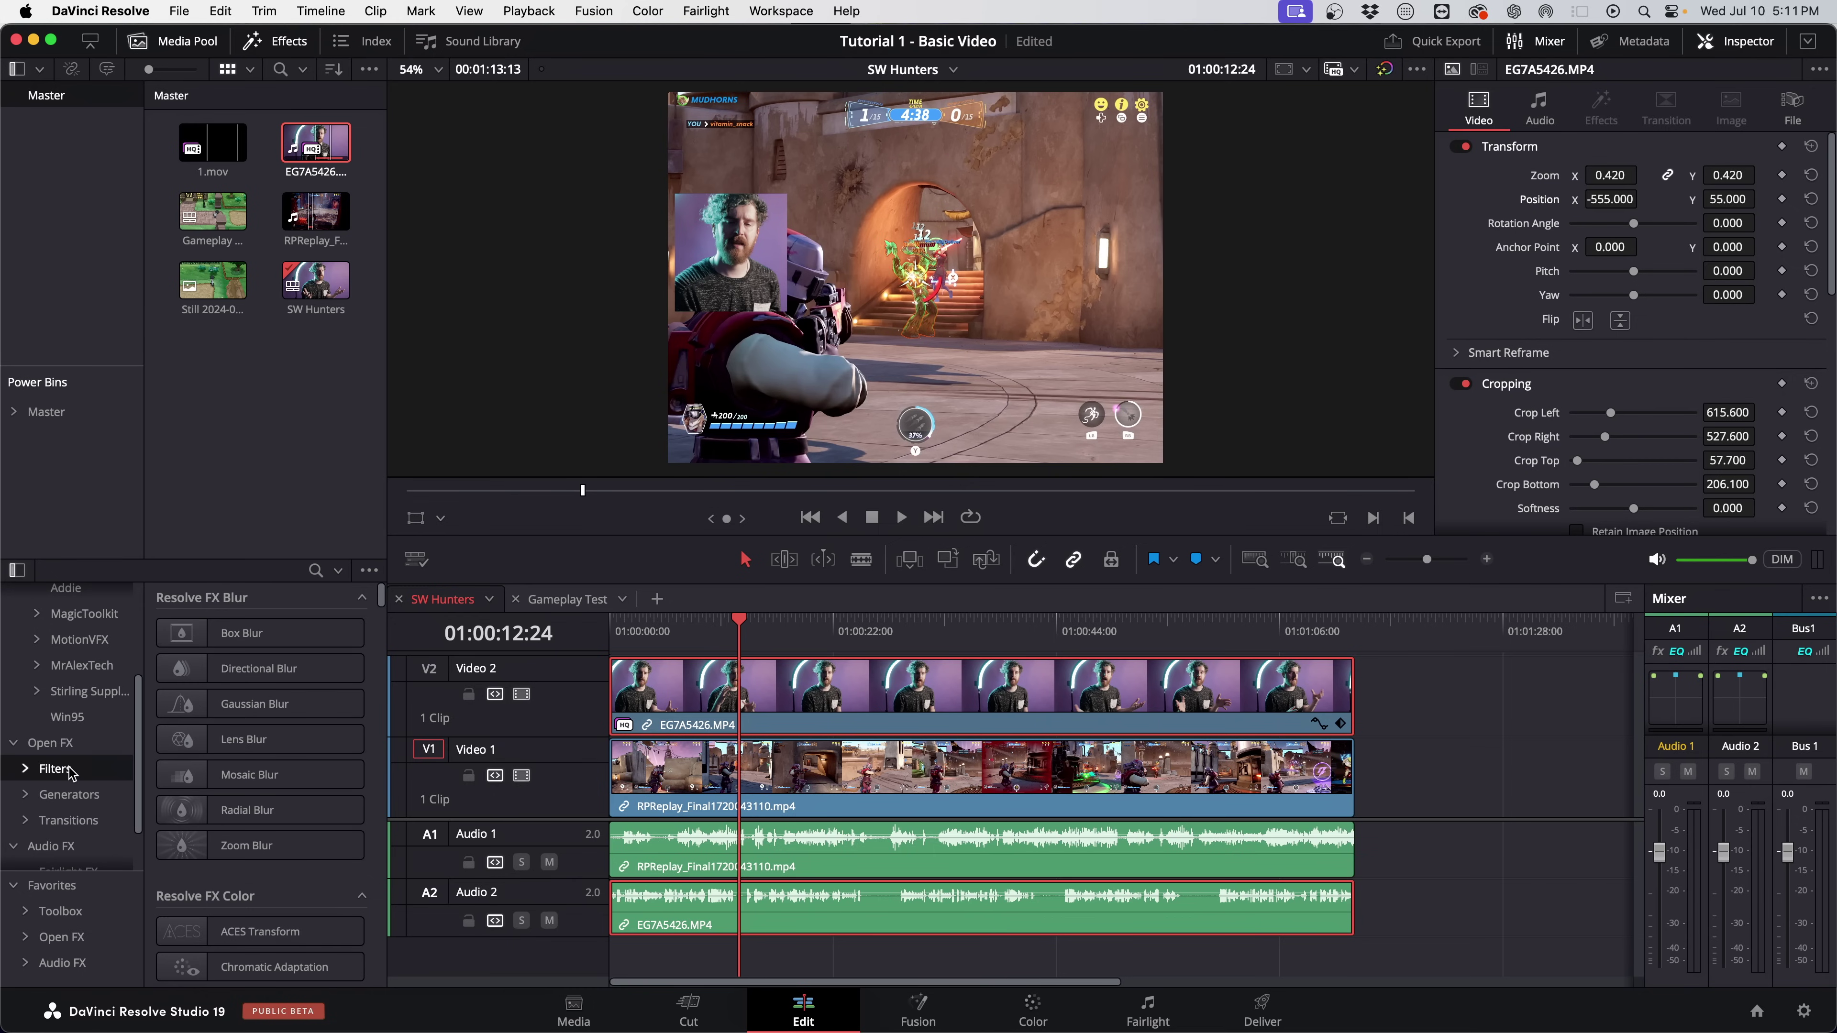
scroll(225, 803, down, 5)
scroll(226, 811, down, 8)
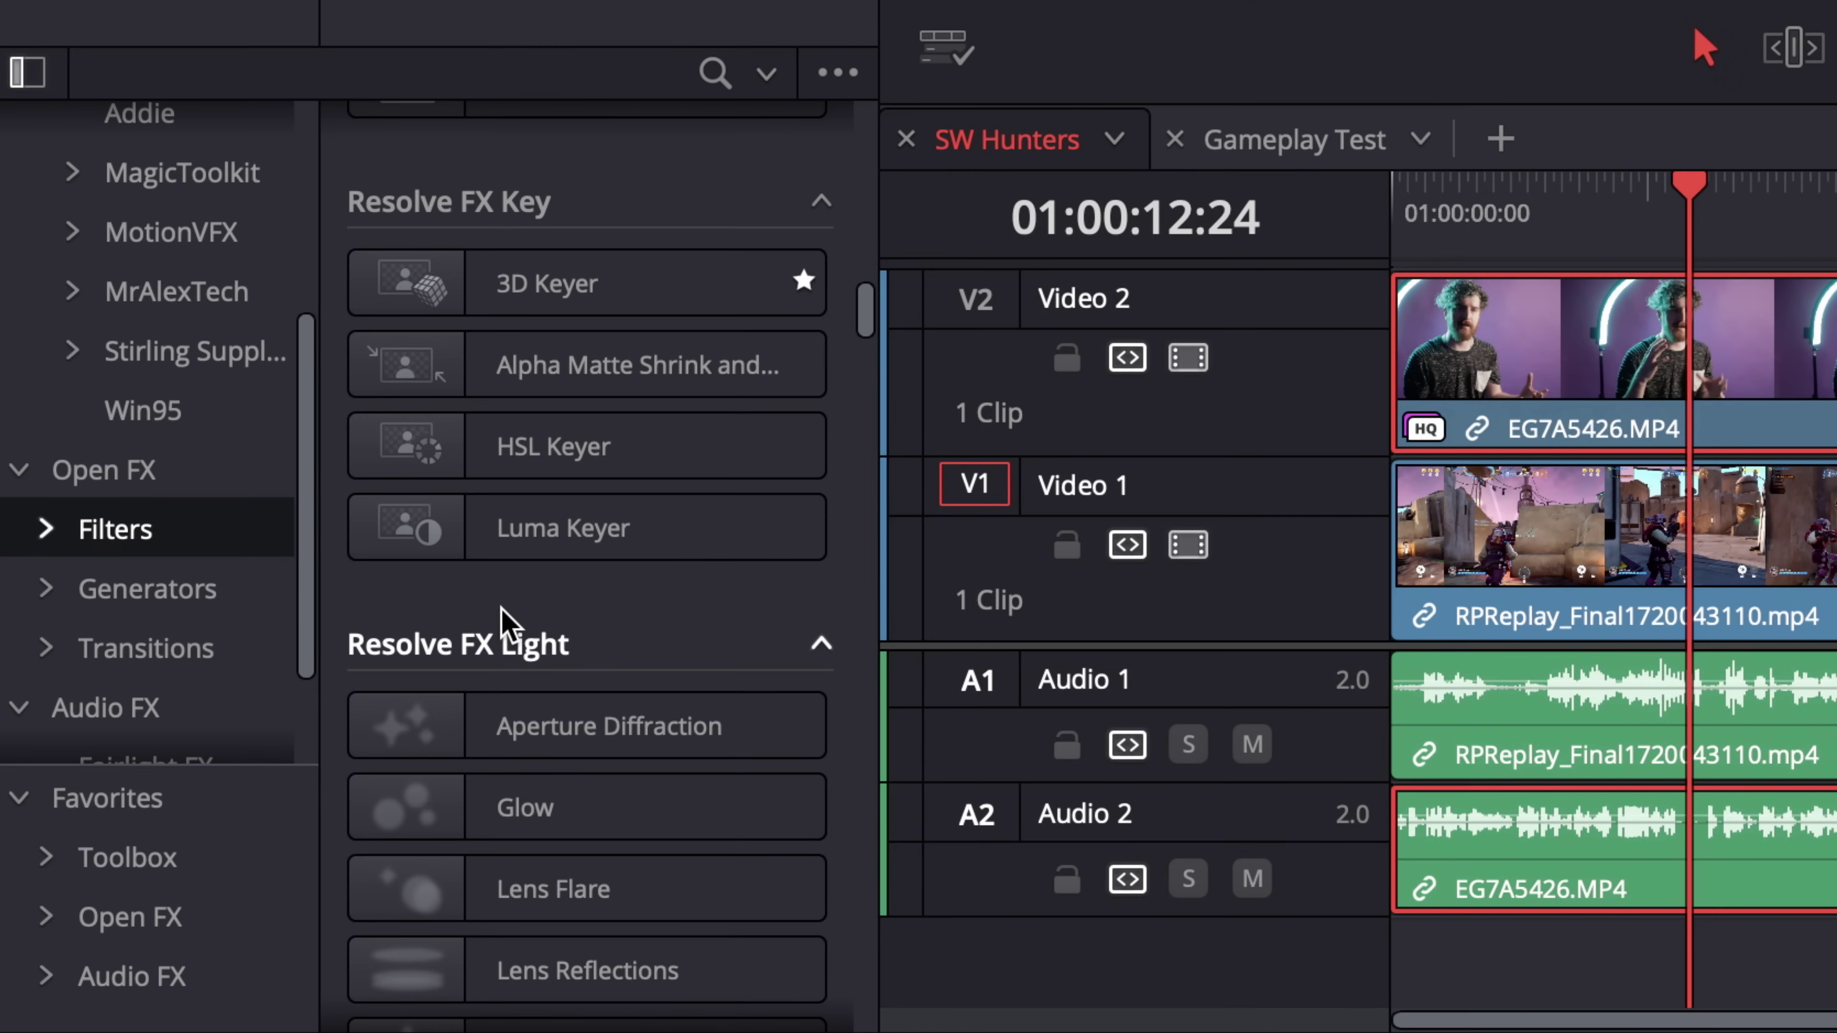
click(715, 74)
text(drop)
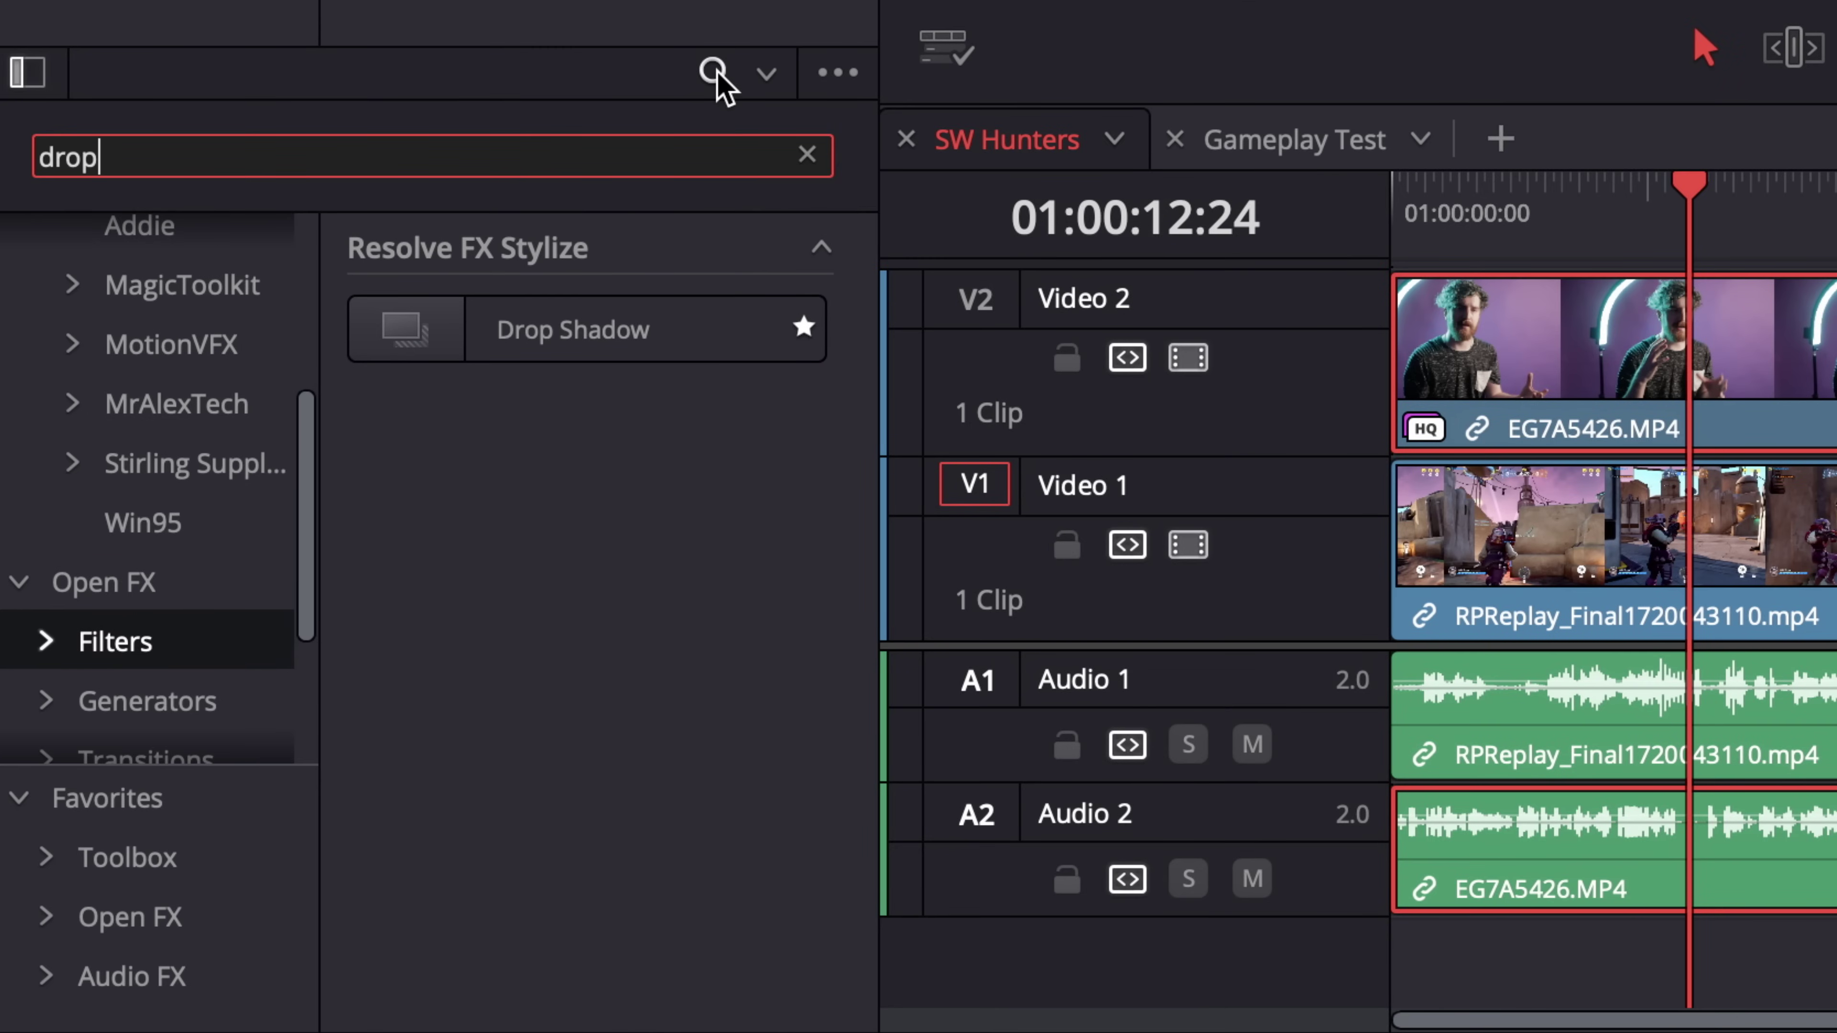
click(589, 340)
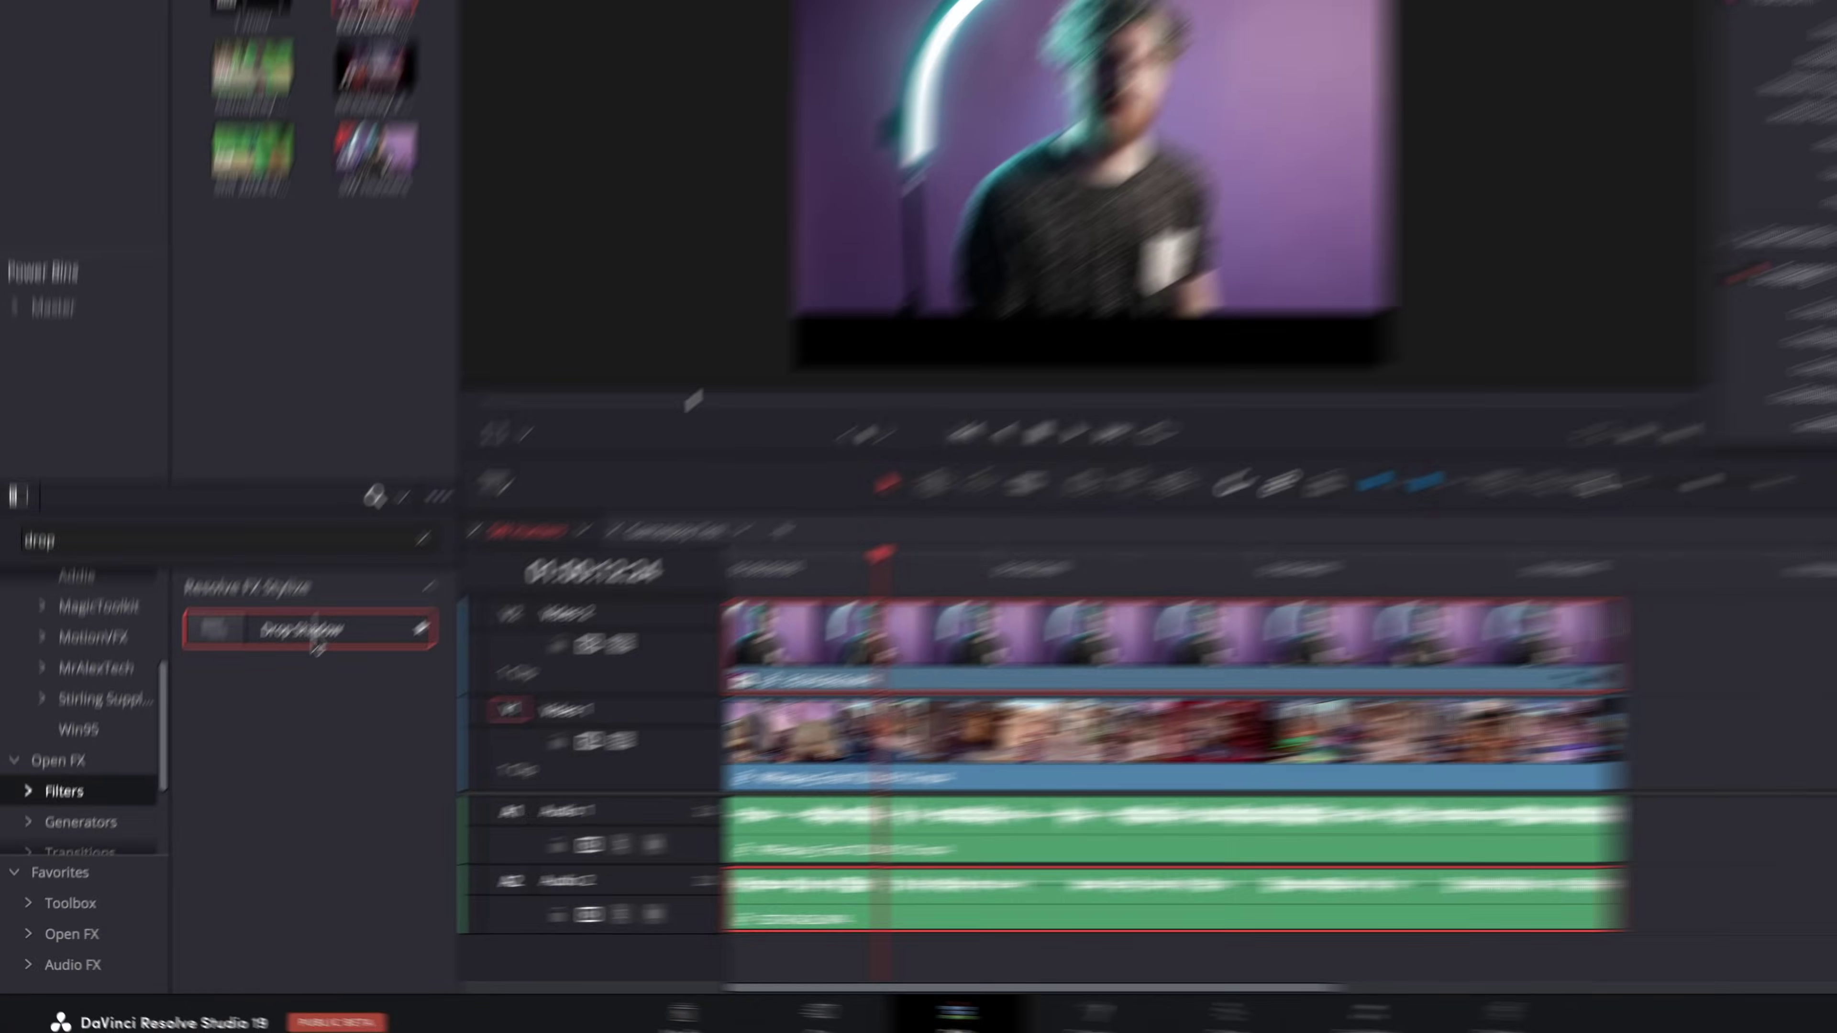
drag(316, 643, 776, 709)
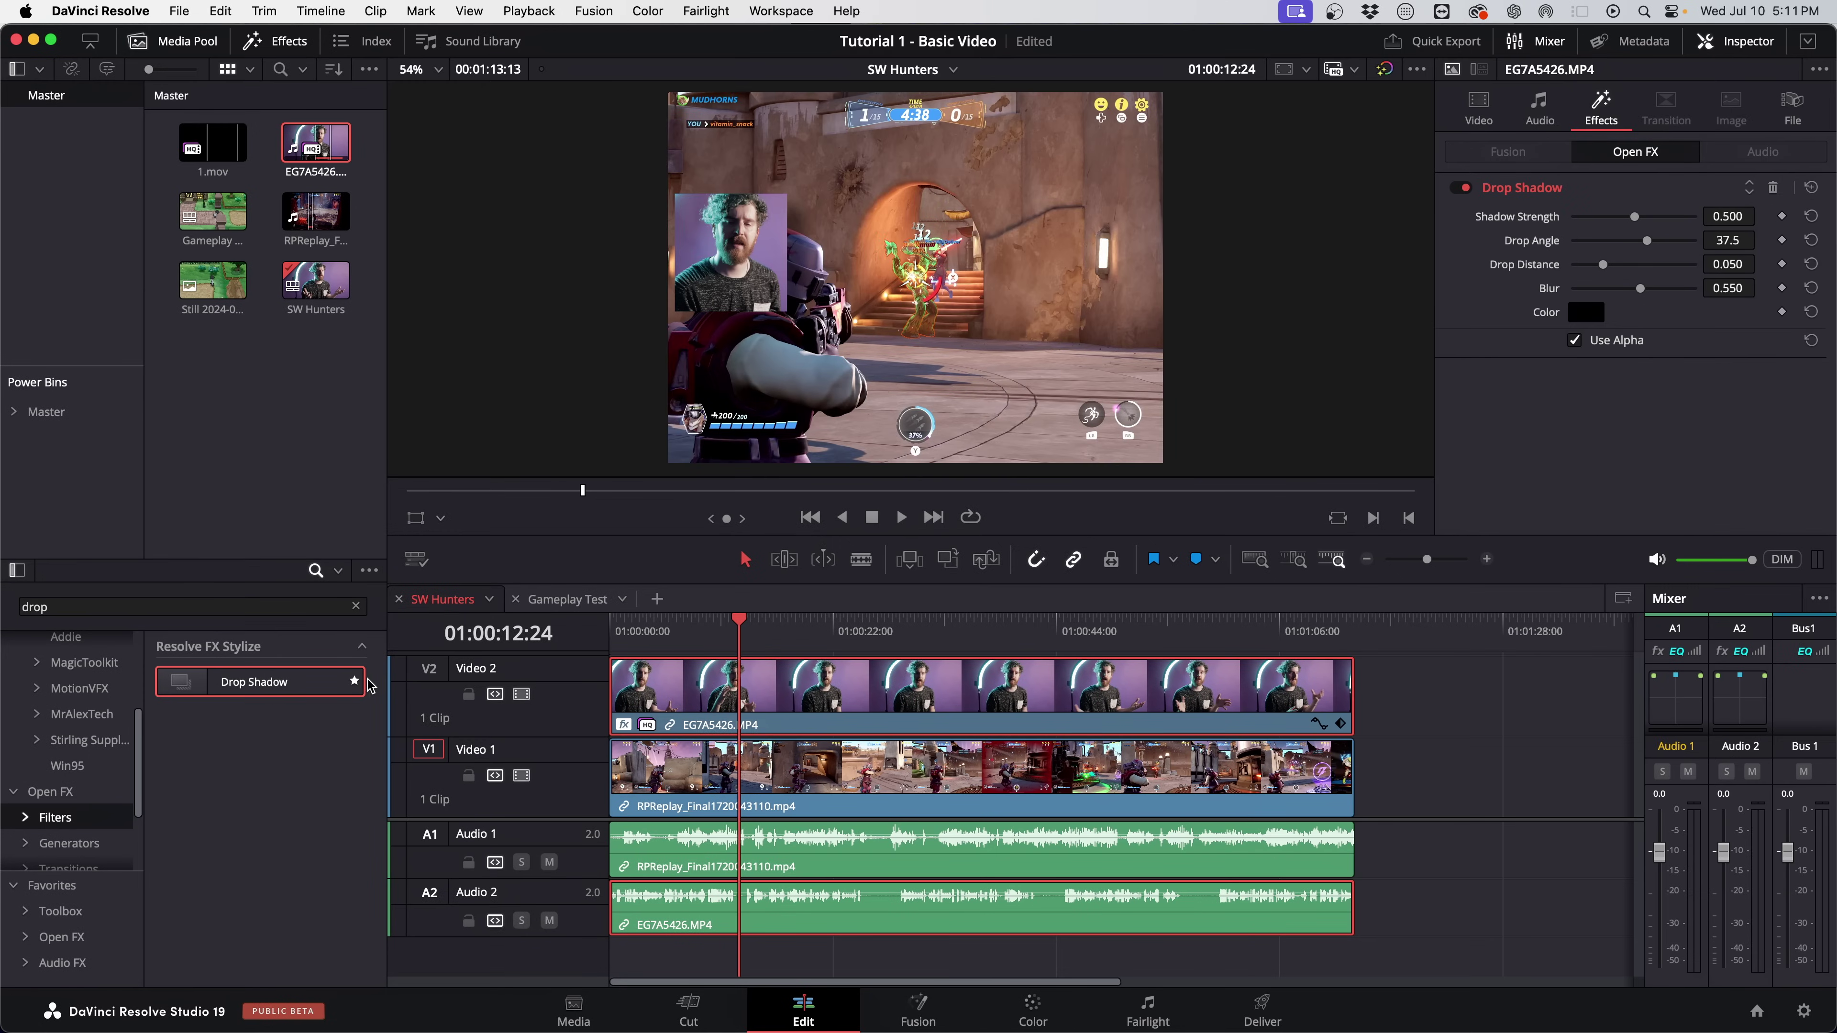
View the favorite Open FX filters and the full list of favorite effects.
drag(62, 874, 61, 844)
click(50, 906)
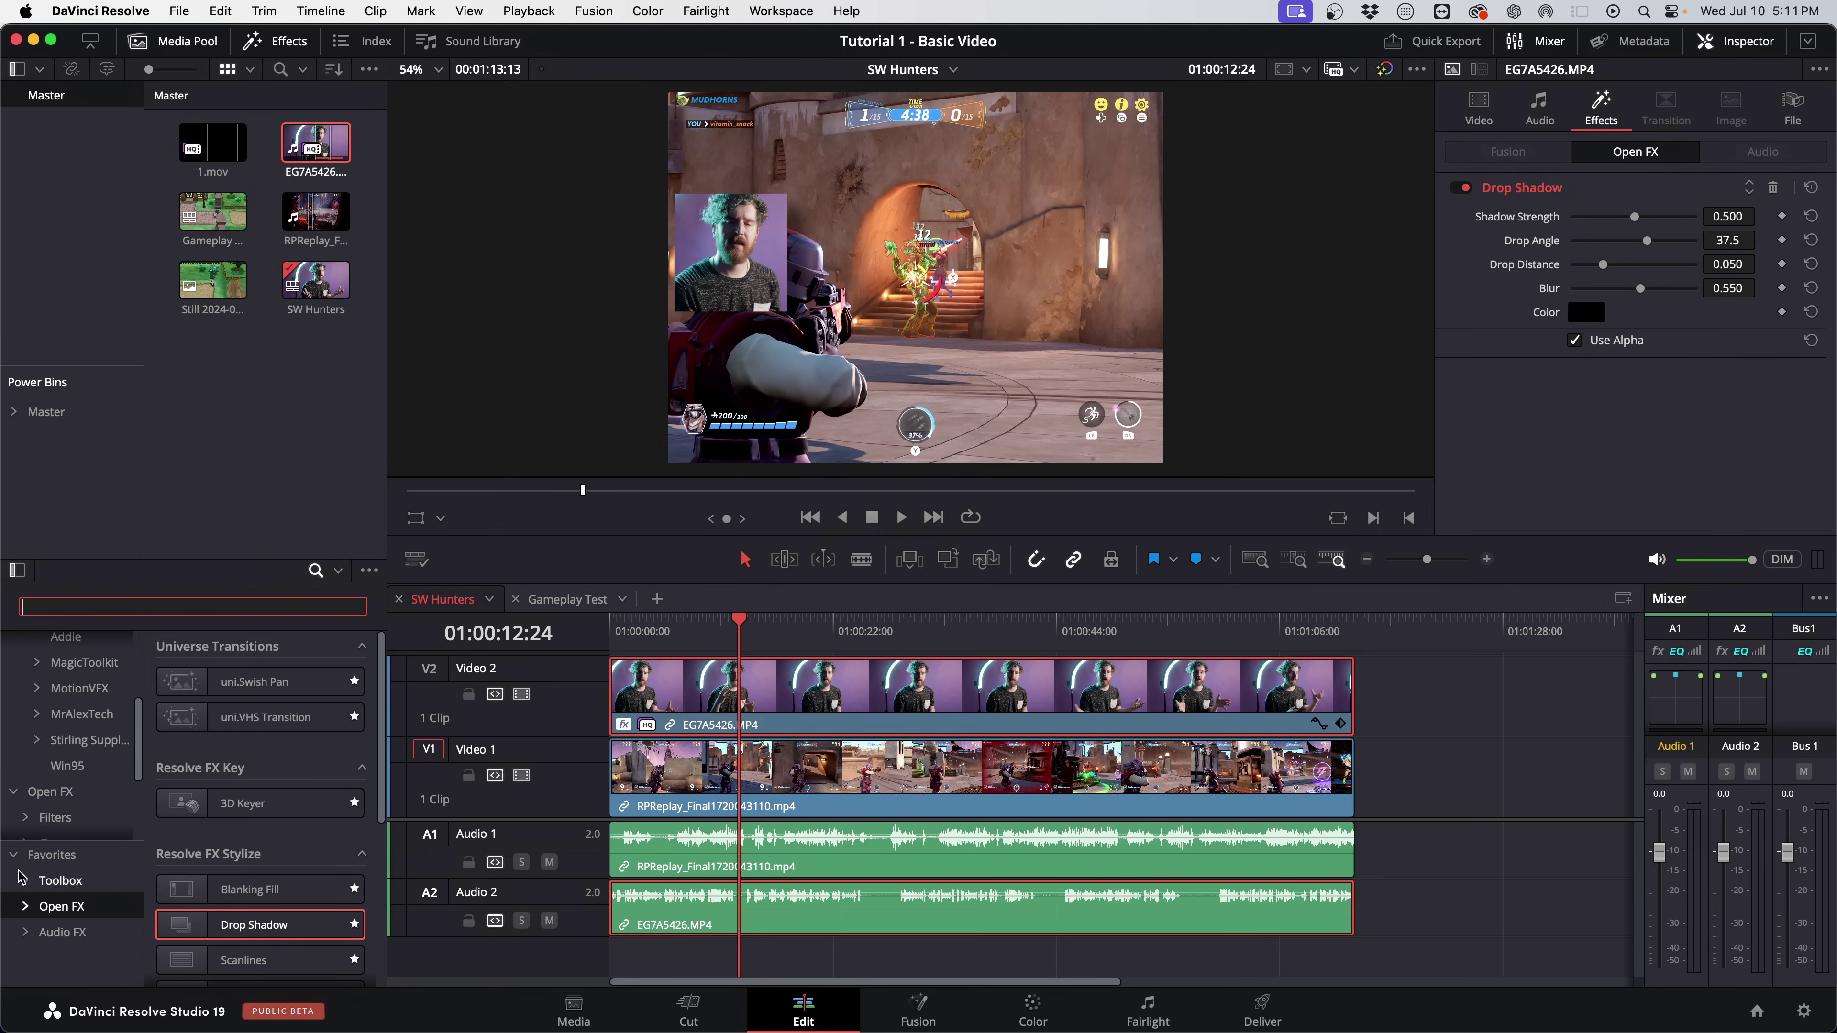
click(93, 854)
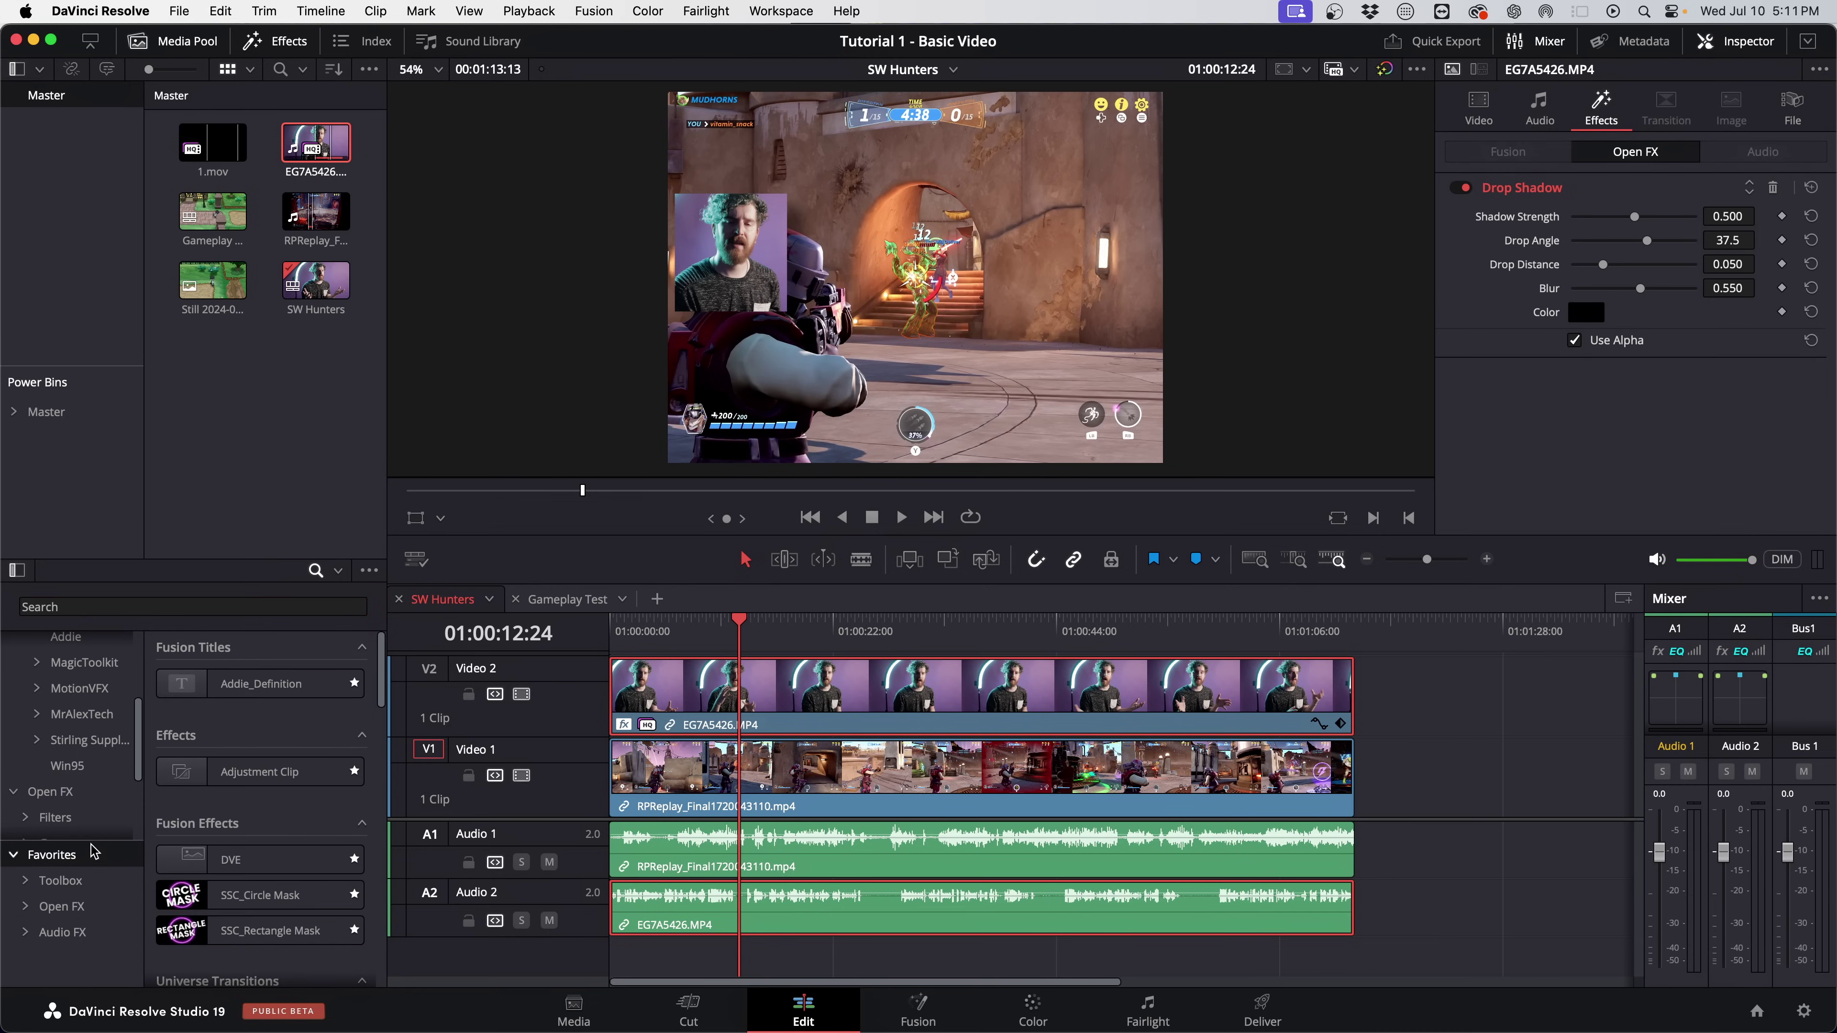
drag(92, 839, 90, 854)
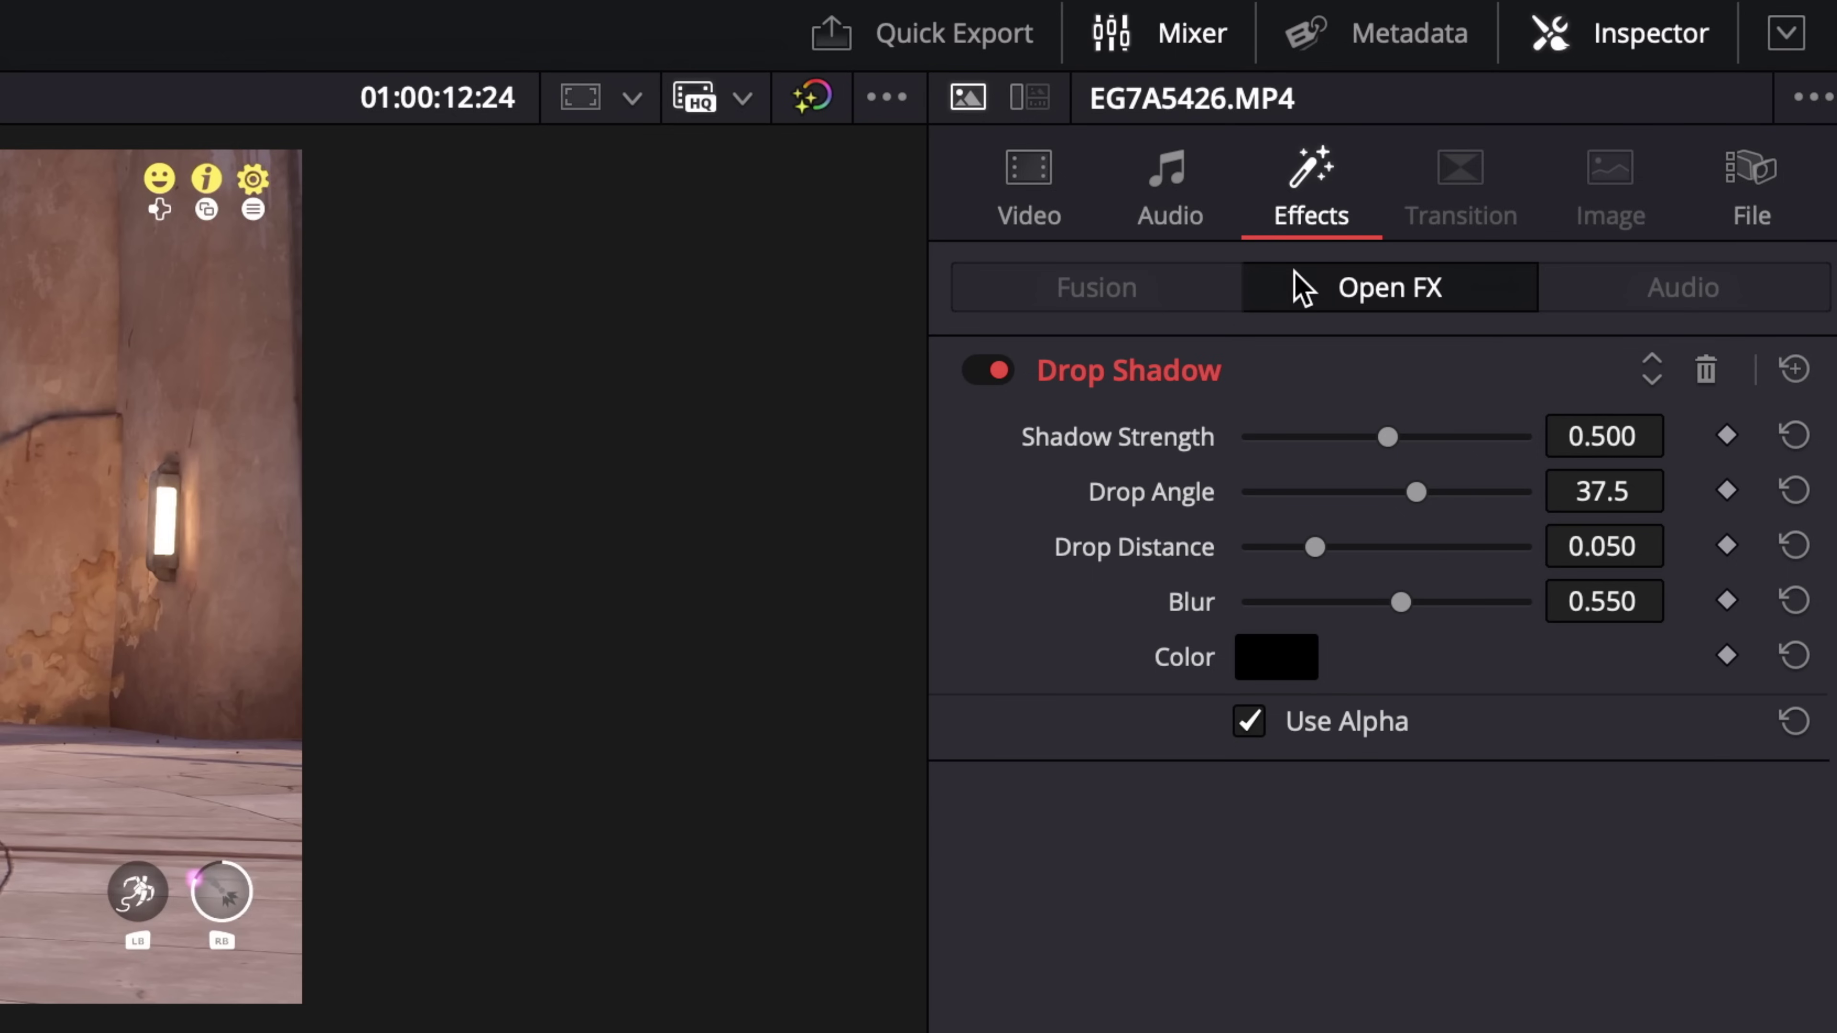
Set the drop shadow's strength to 0.674, drop angle to 110.2 and drop distance to 0.040.
drag(1389, 438, 1530, 439)
drag(1417, 495, 1480, 505)
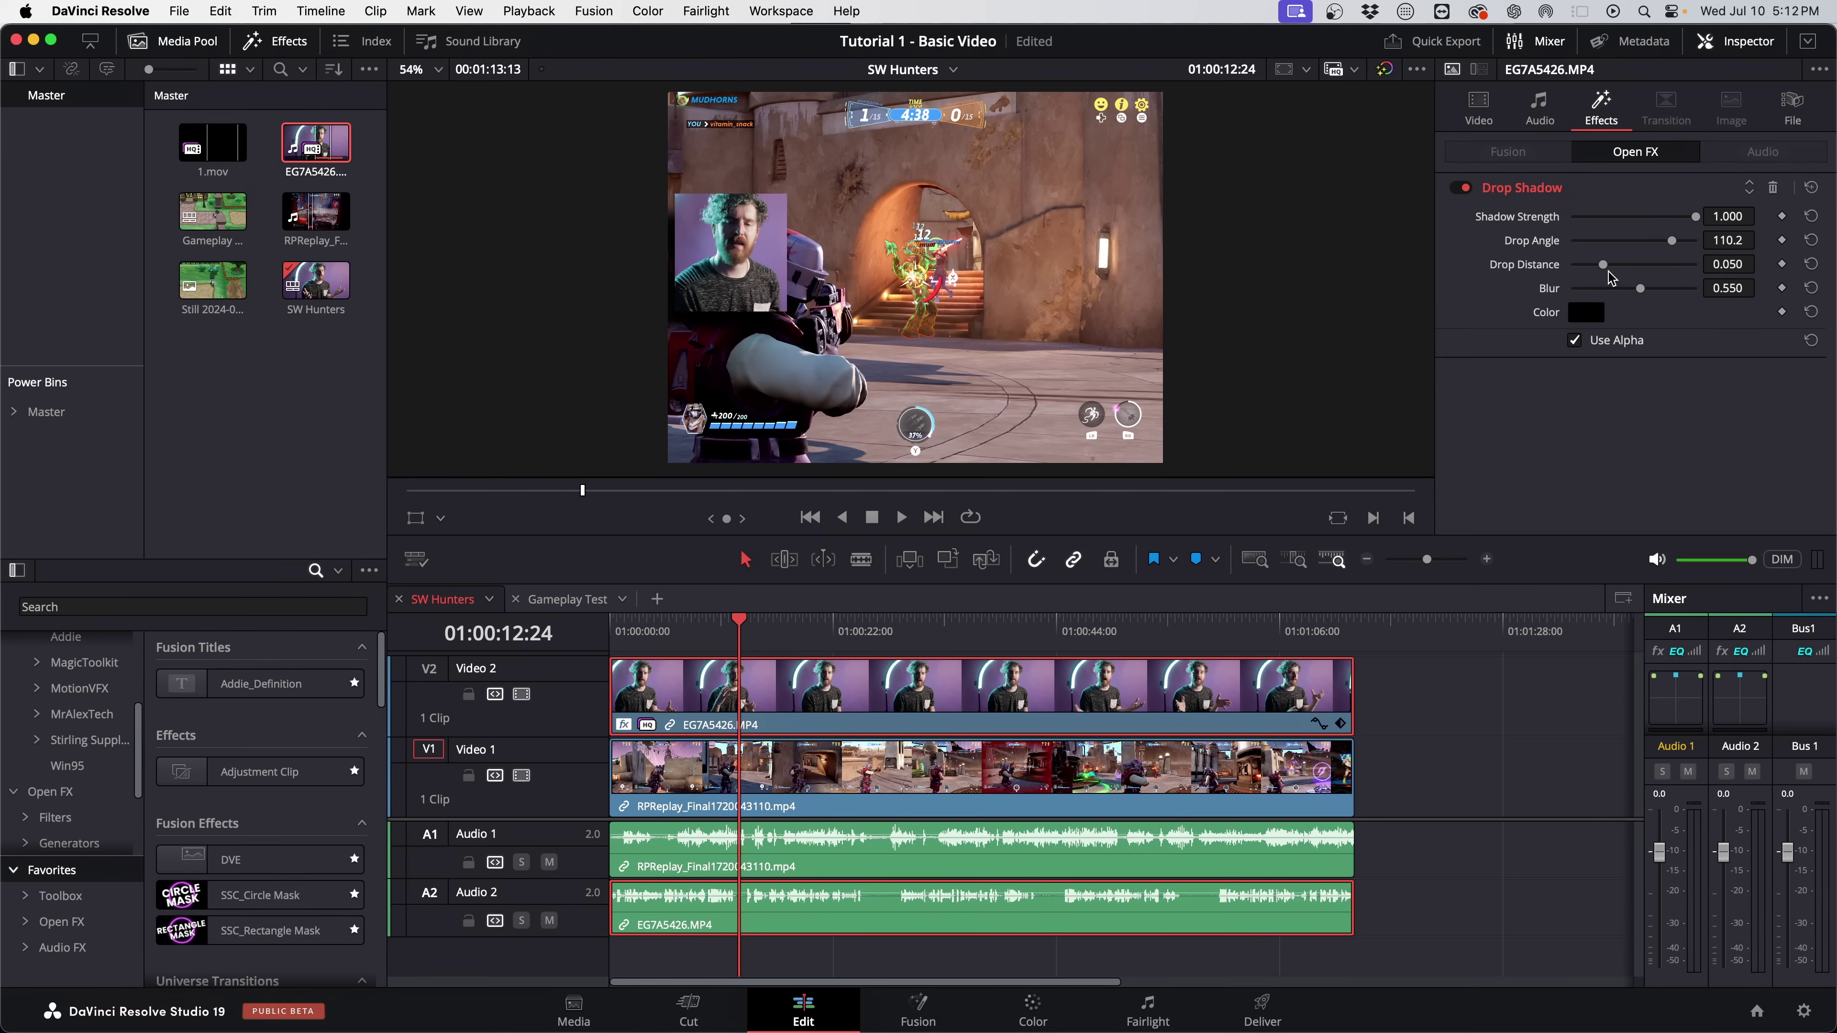
drag(1609, 273, 1596, 267)
drag(1687, 222, 1668, 220)
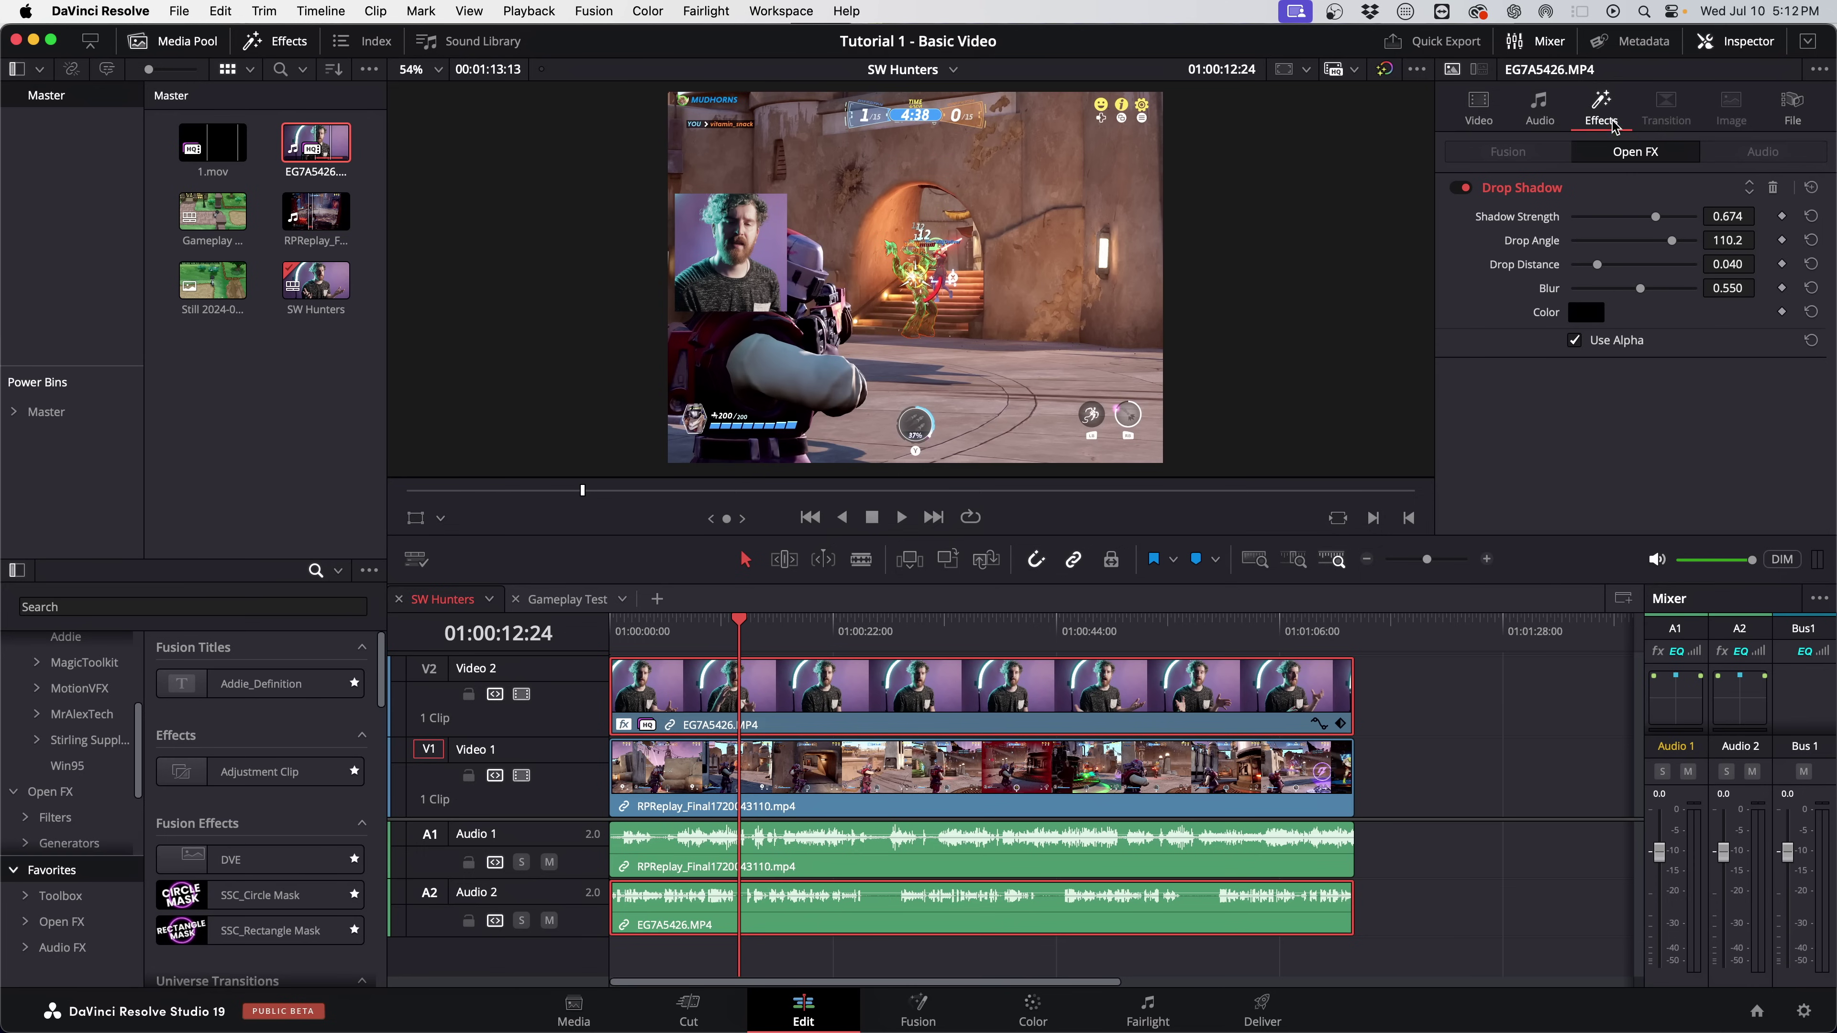
Raise the facecam clip to a Y position of 224.
click(1481, 108)
mouse_move(1695, 202)
mouse_down()
mouse_move(1761, 199)
mouse_move(1707, 196)
mouse_up()
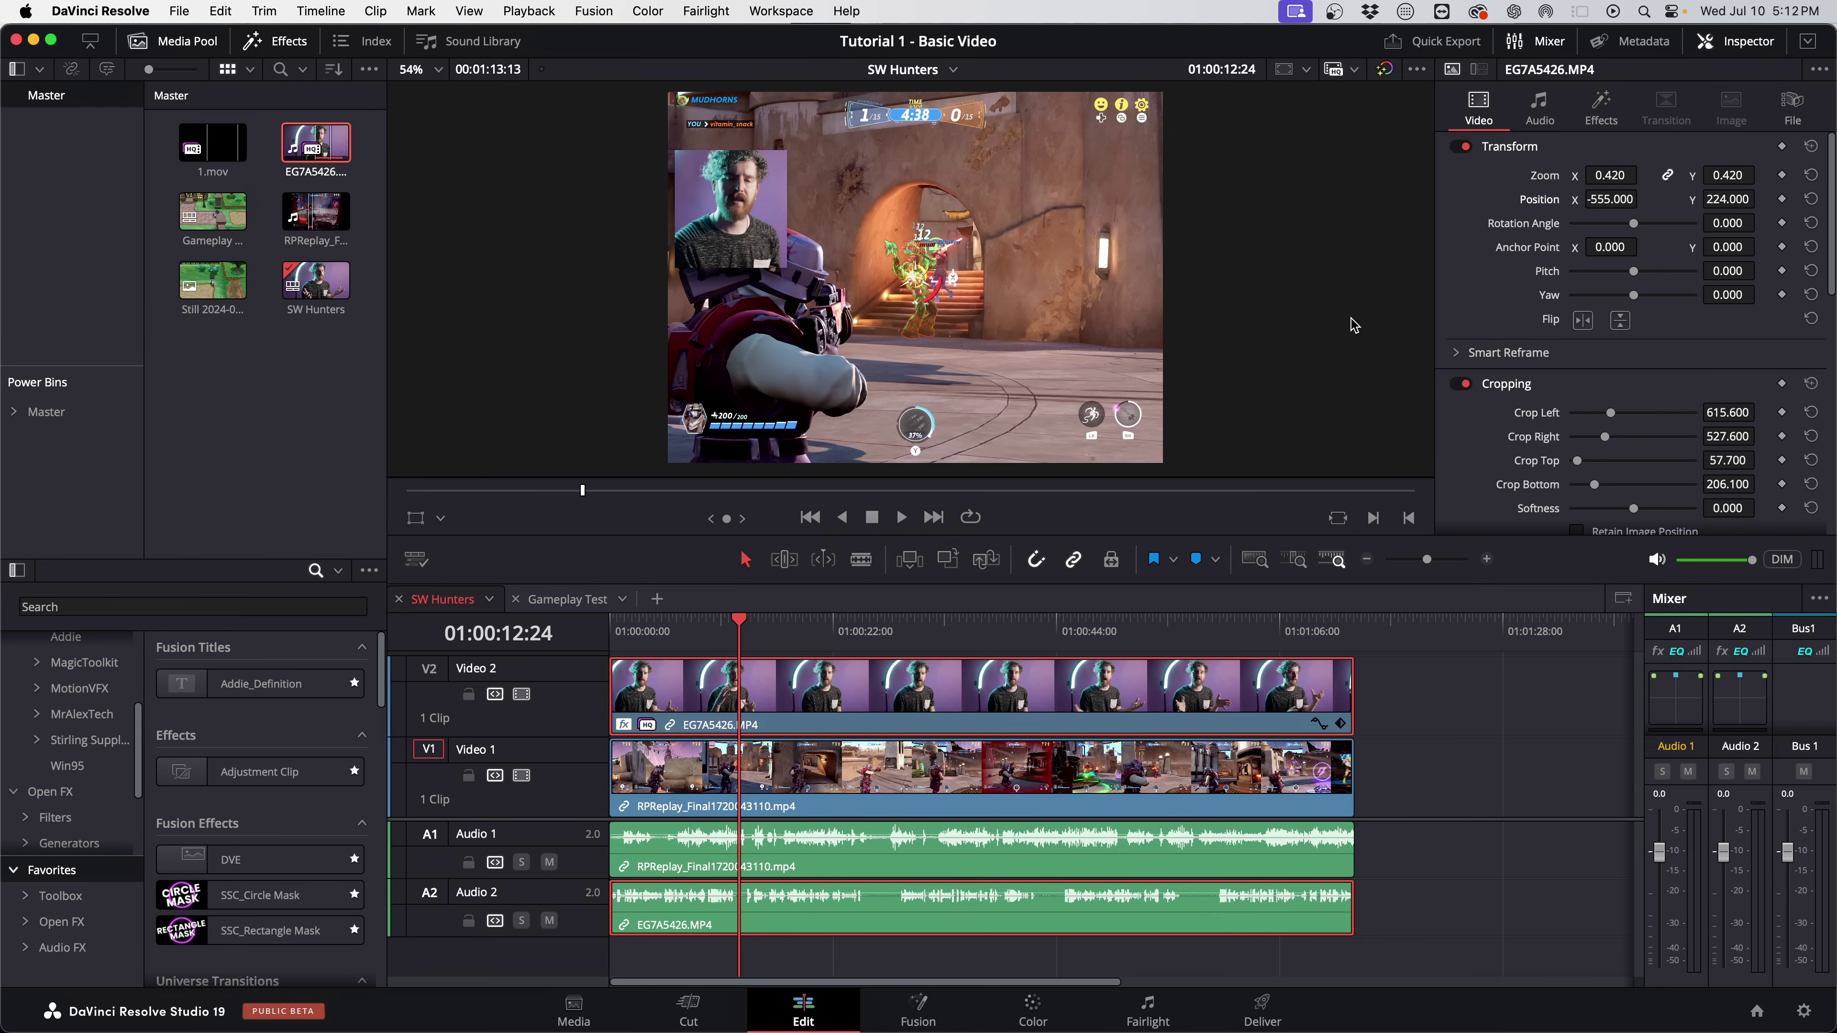
Cut the silent stretch from 01:00:24:19 to about 01:00:28 out of the facecam clip and move the remaining clip back to close the gap.
click(886, 631)
key(super+equal)
key(super+equal)
key(super+equal)
key(b)
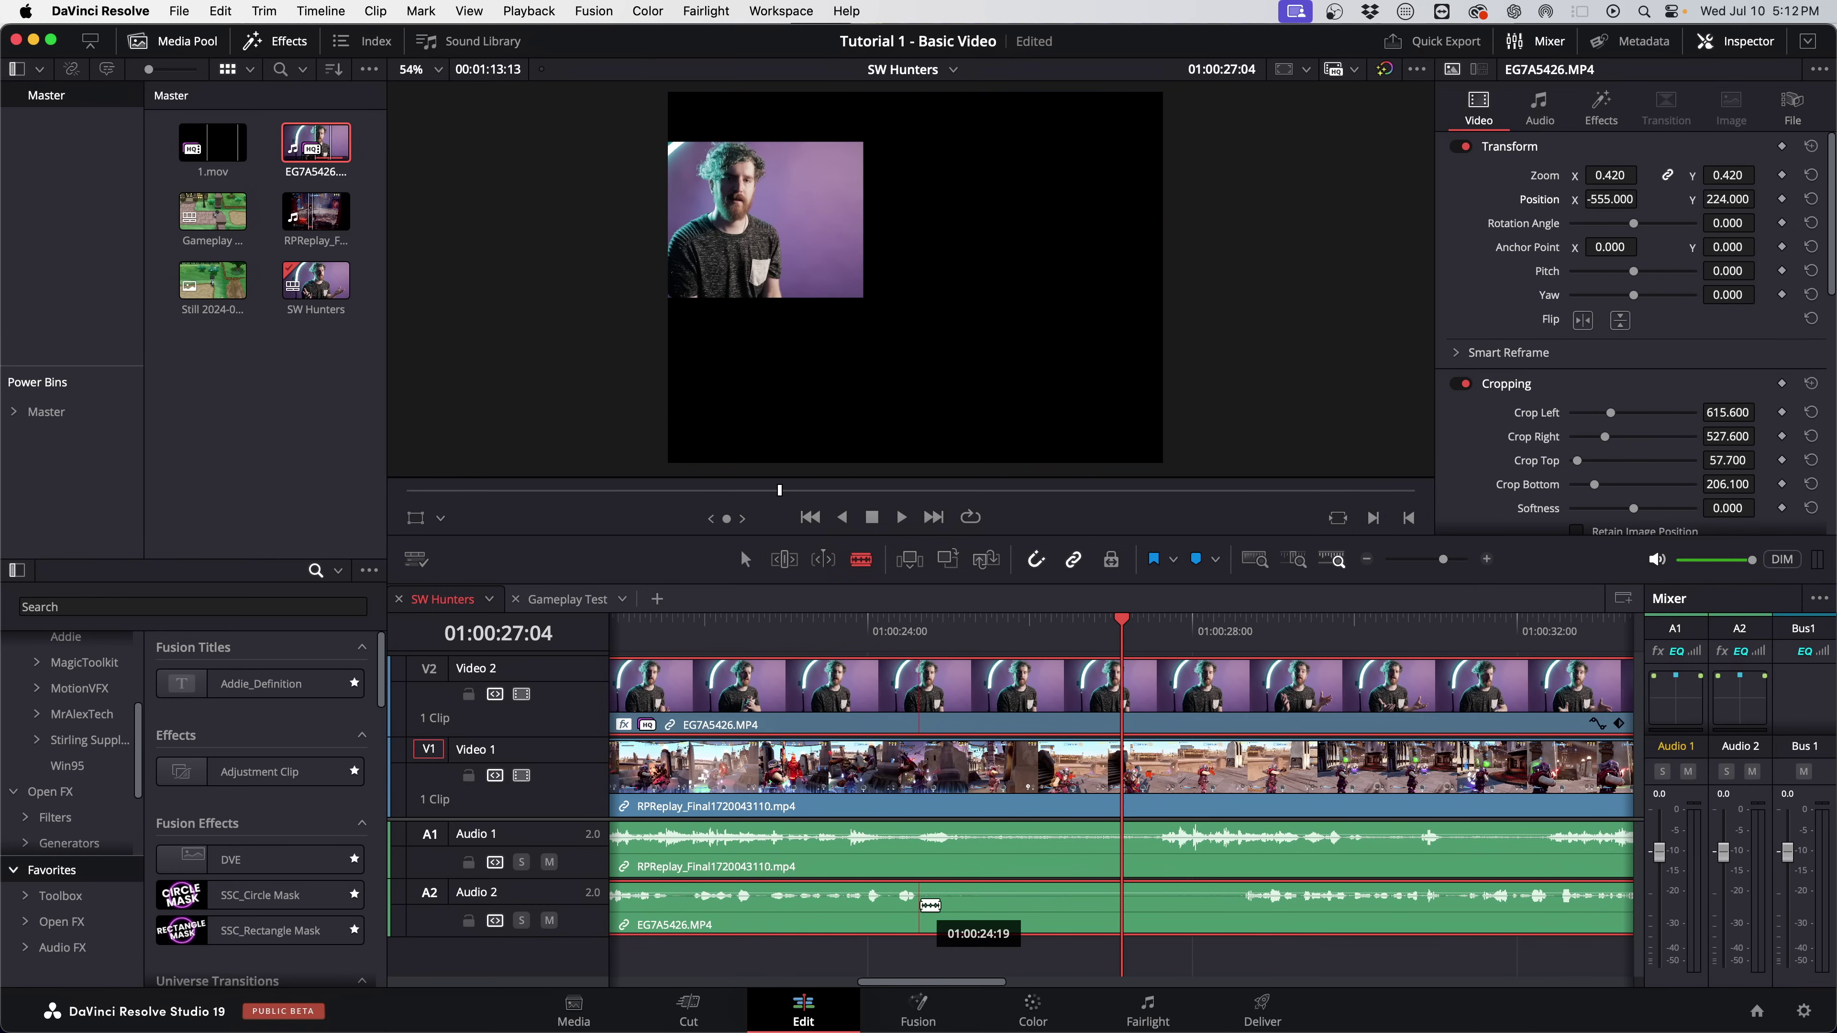
click(920, 904)
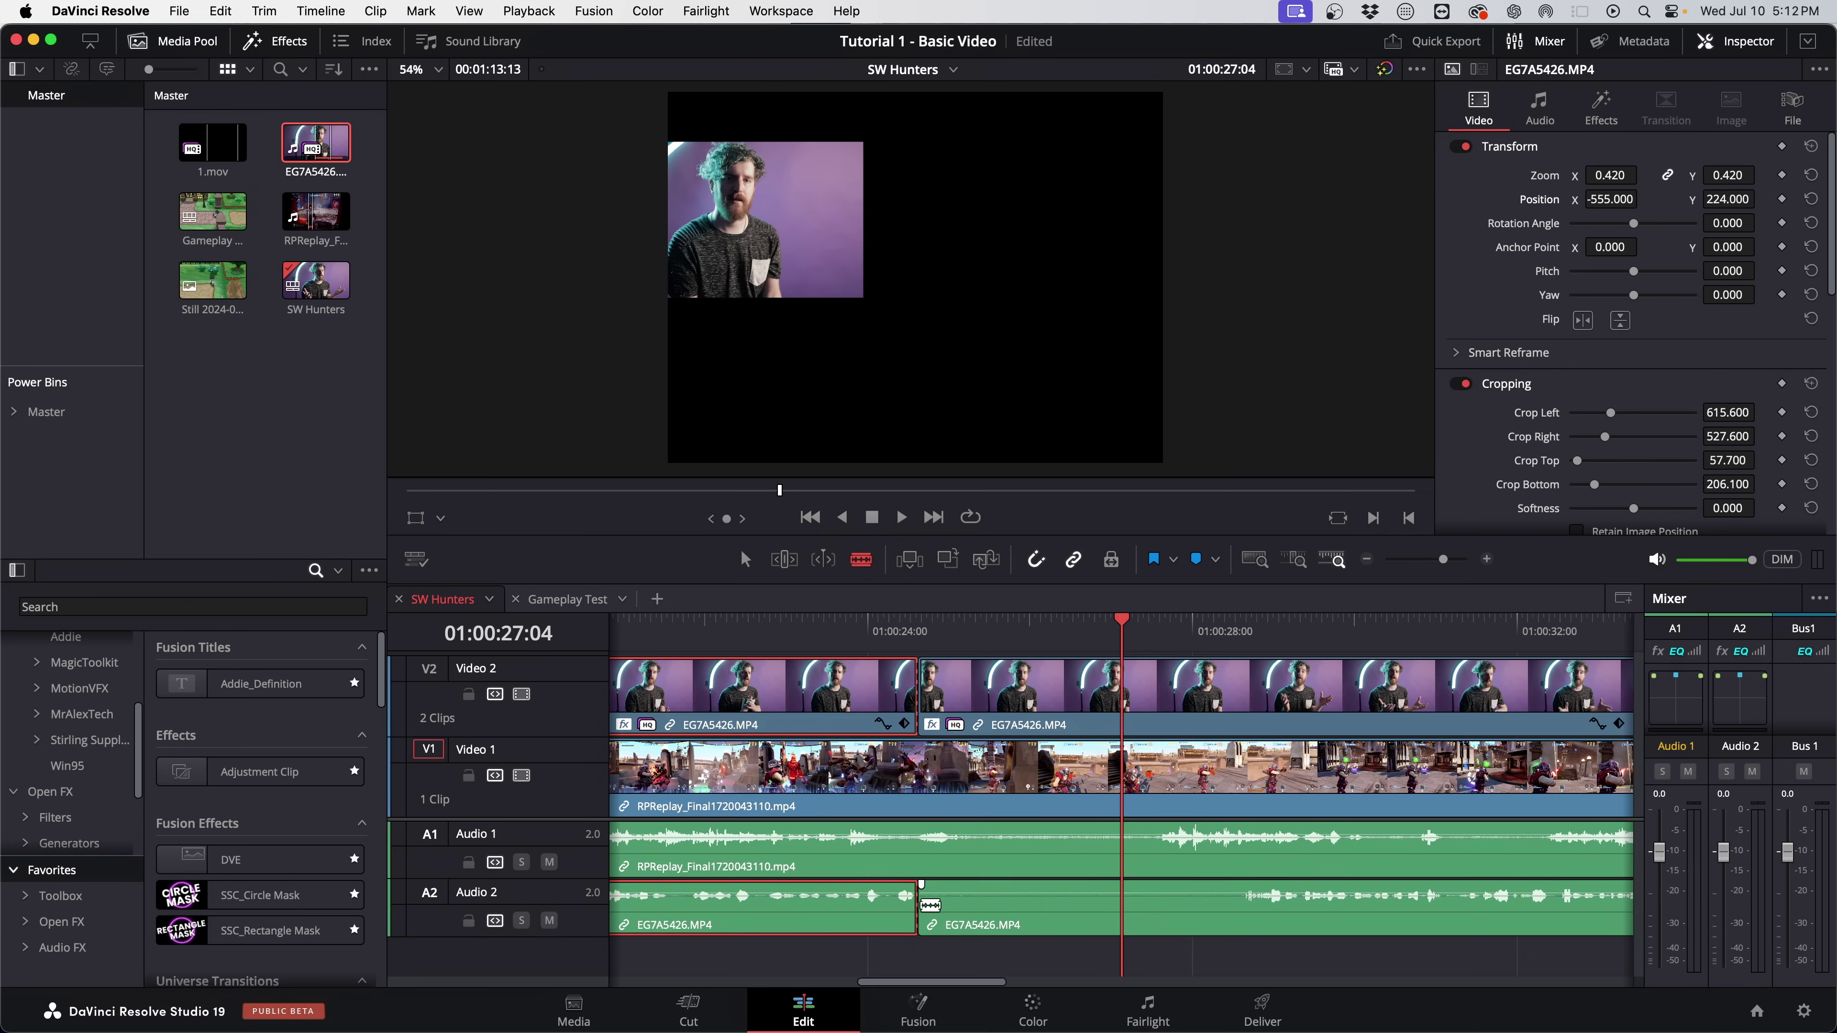
click(1241, 916)
key(a)
click(1166, 692)
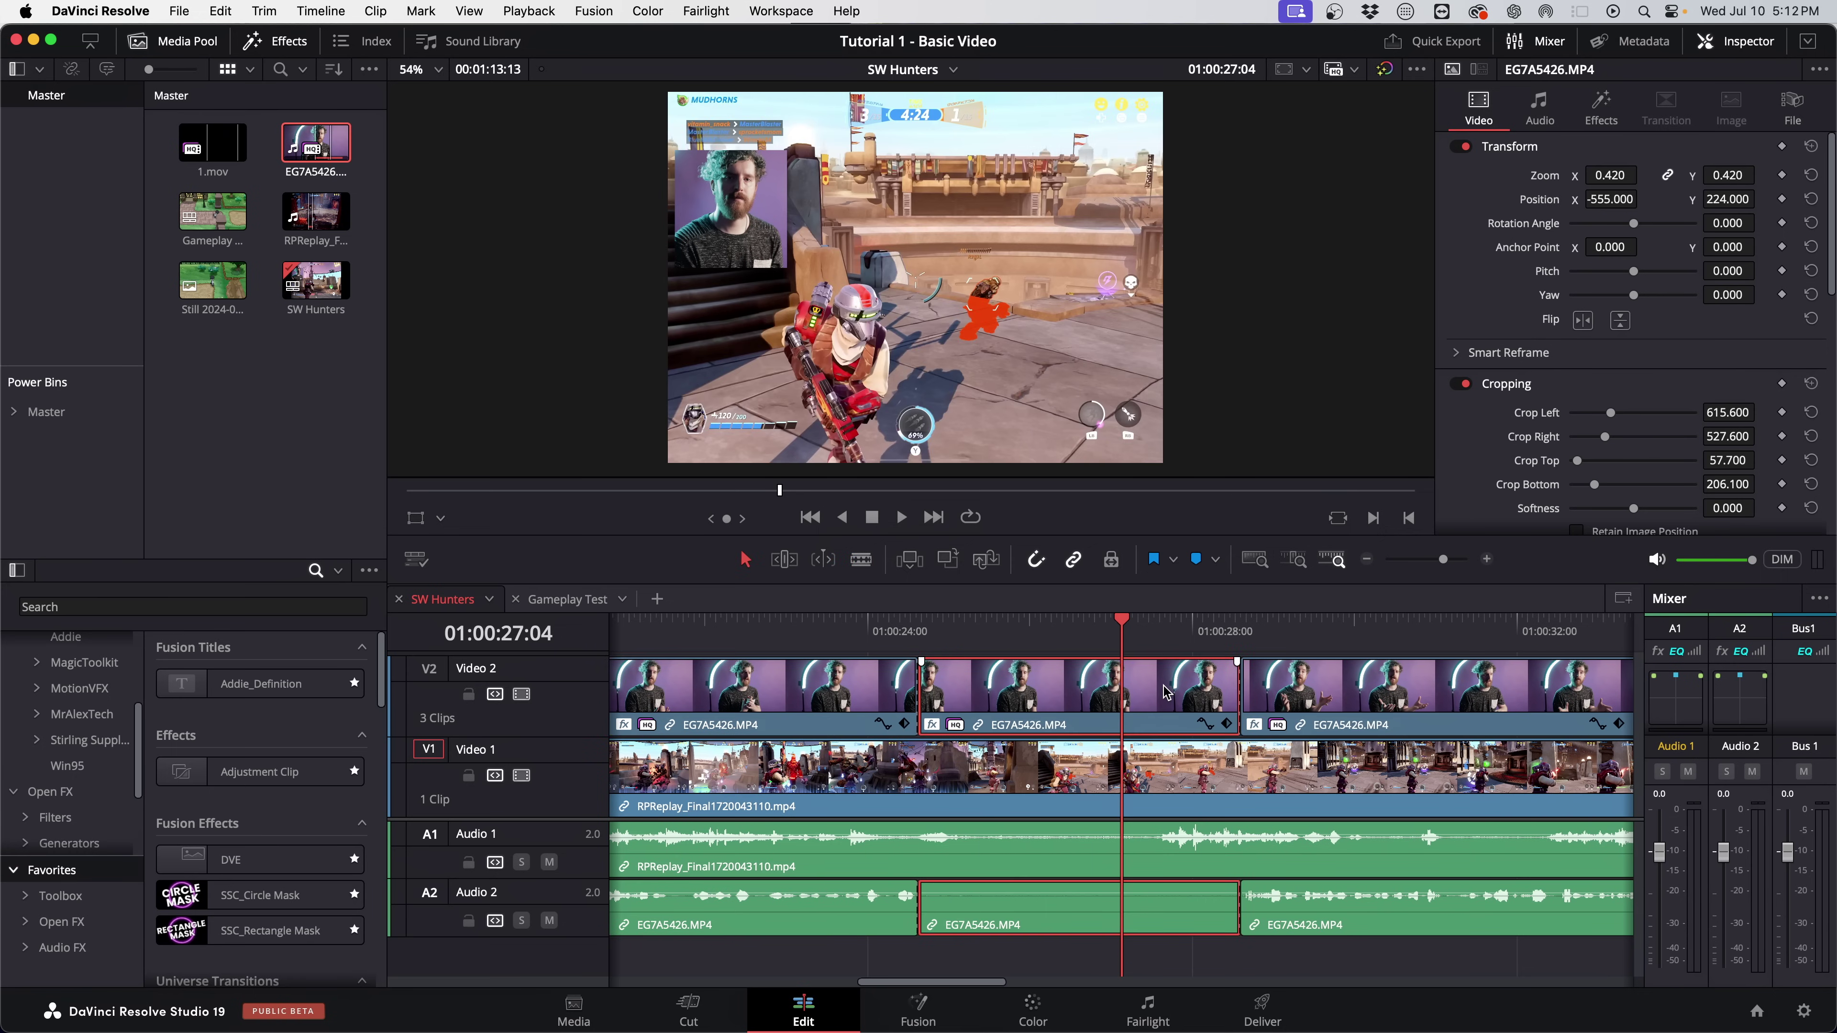
key(BackSpace)
drag(1292, 705, 971, 705)
Cut out the silent facecam stretch that ends at 01:00:40:23 and close the gap with the clip that follows it.
key(super+minus)
key(super+minus)
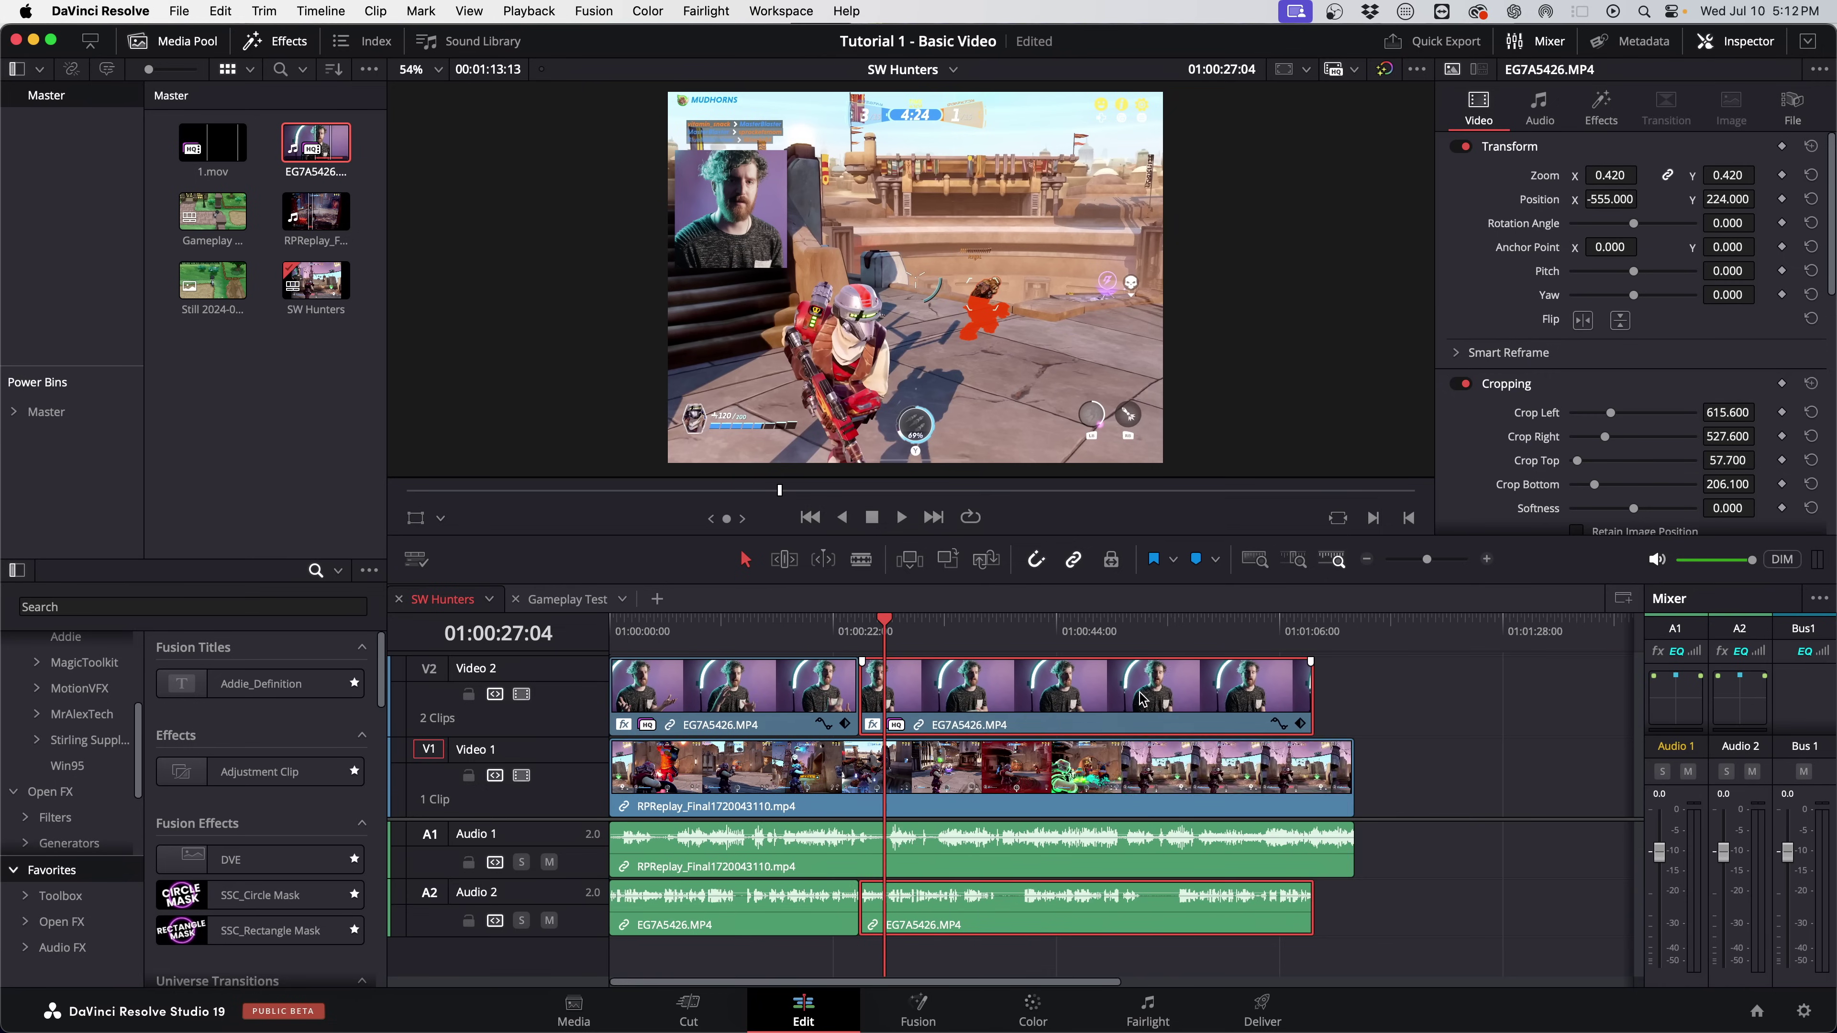
scroll(1049, 759, right, 2)
key(Down)
key(super+equal)
key(super+equal)
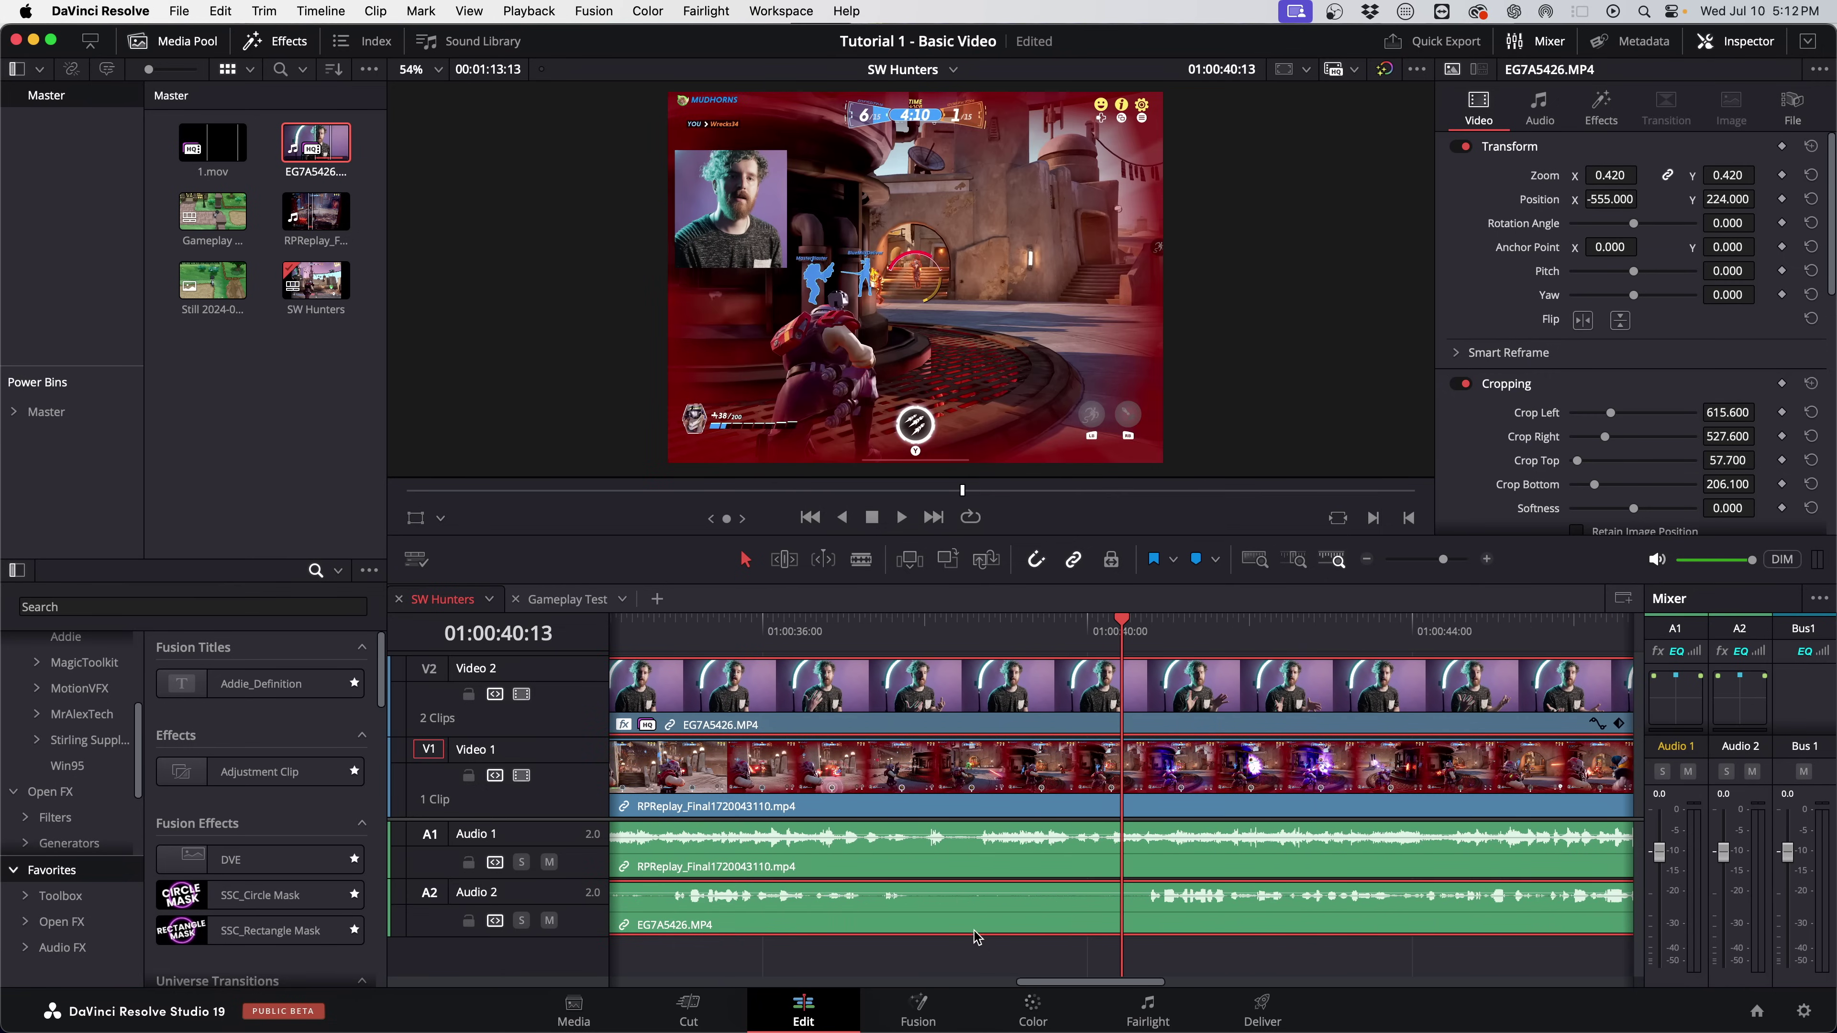
key(b)
click(908, 897)
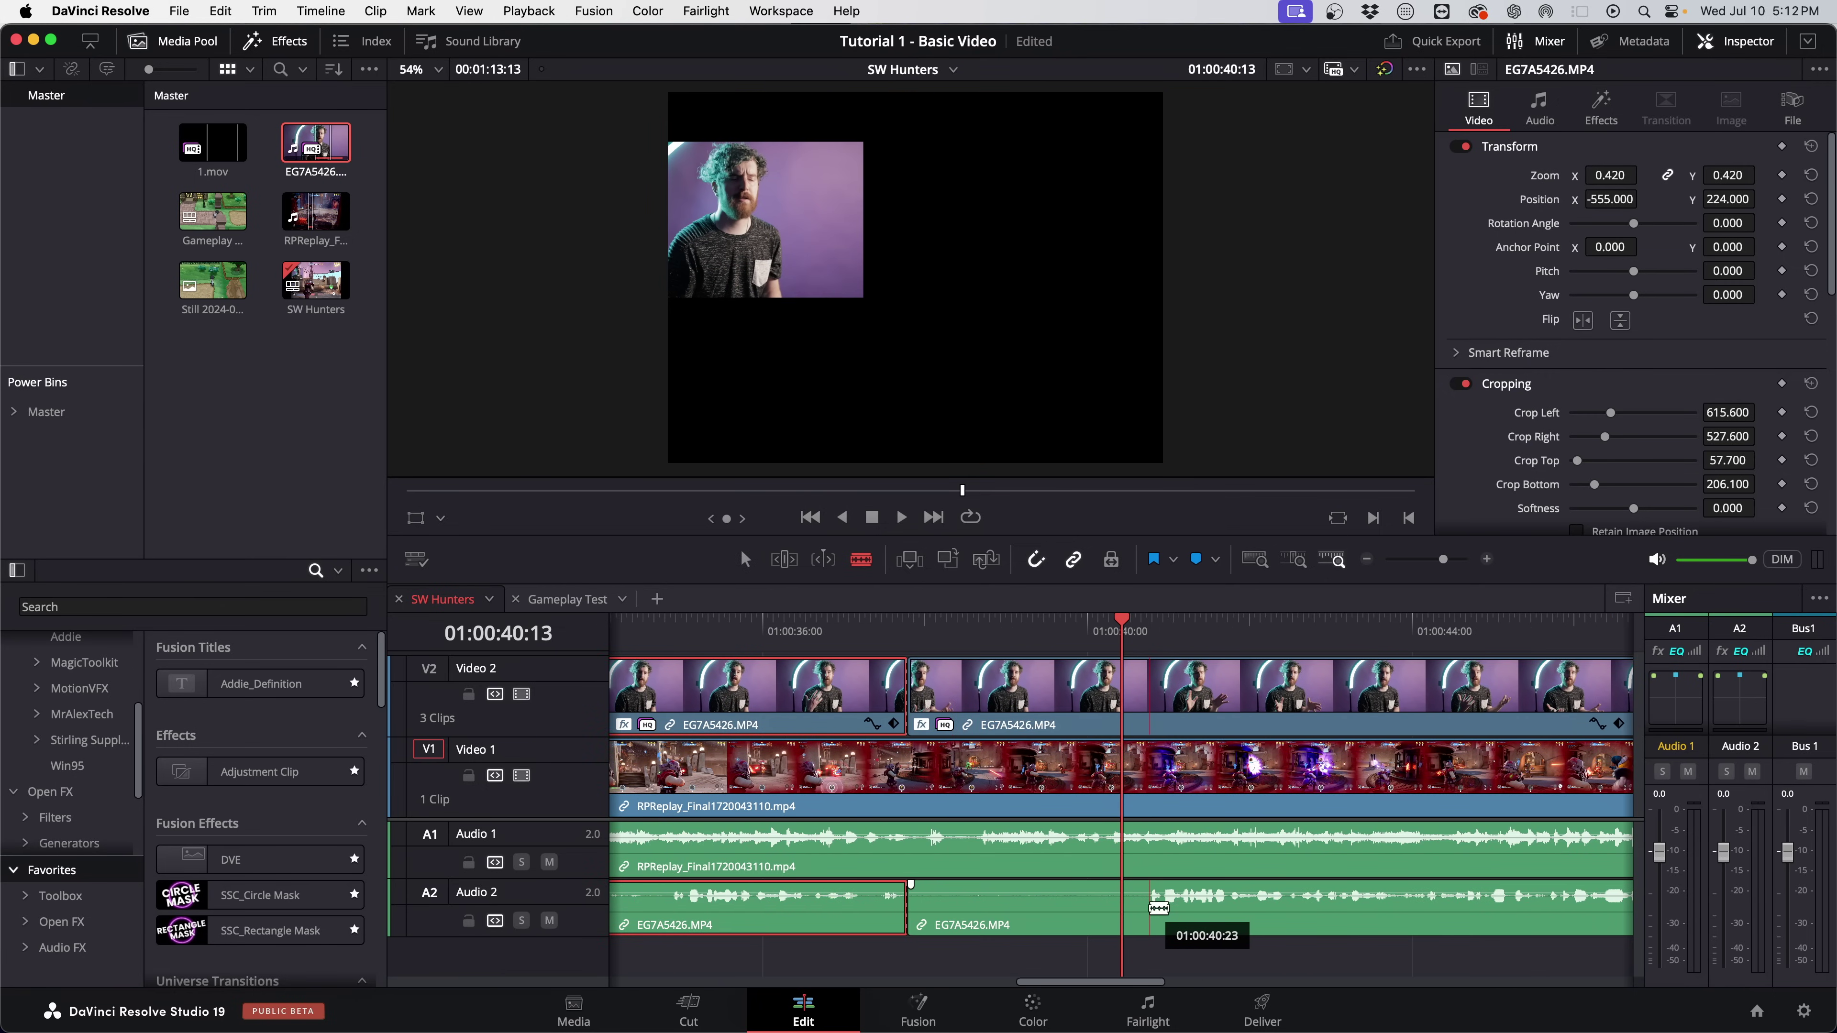
click(1149, 906)
key(a)
click(1102, 916)
key(BackSpace)
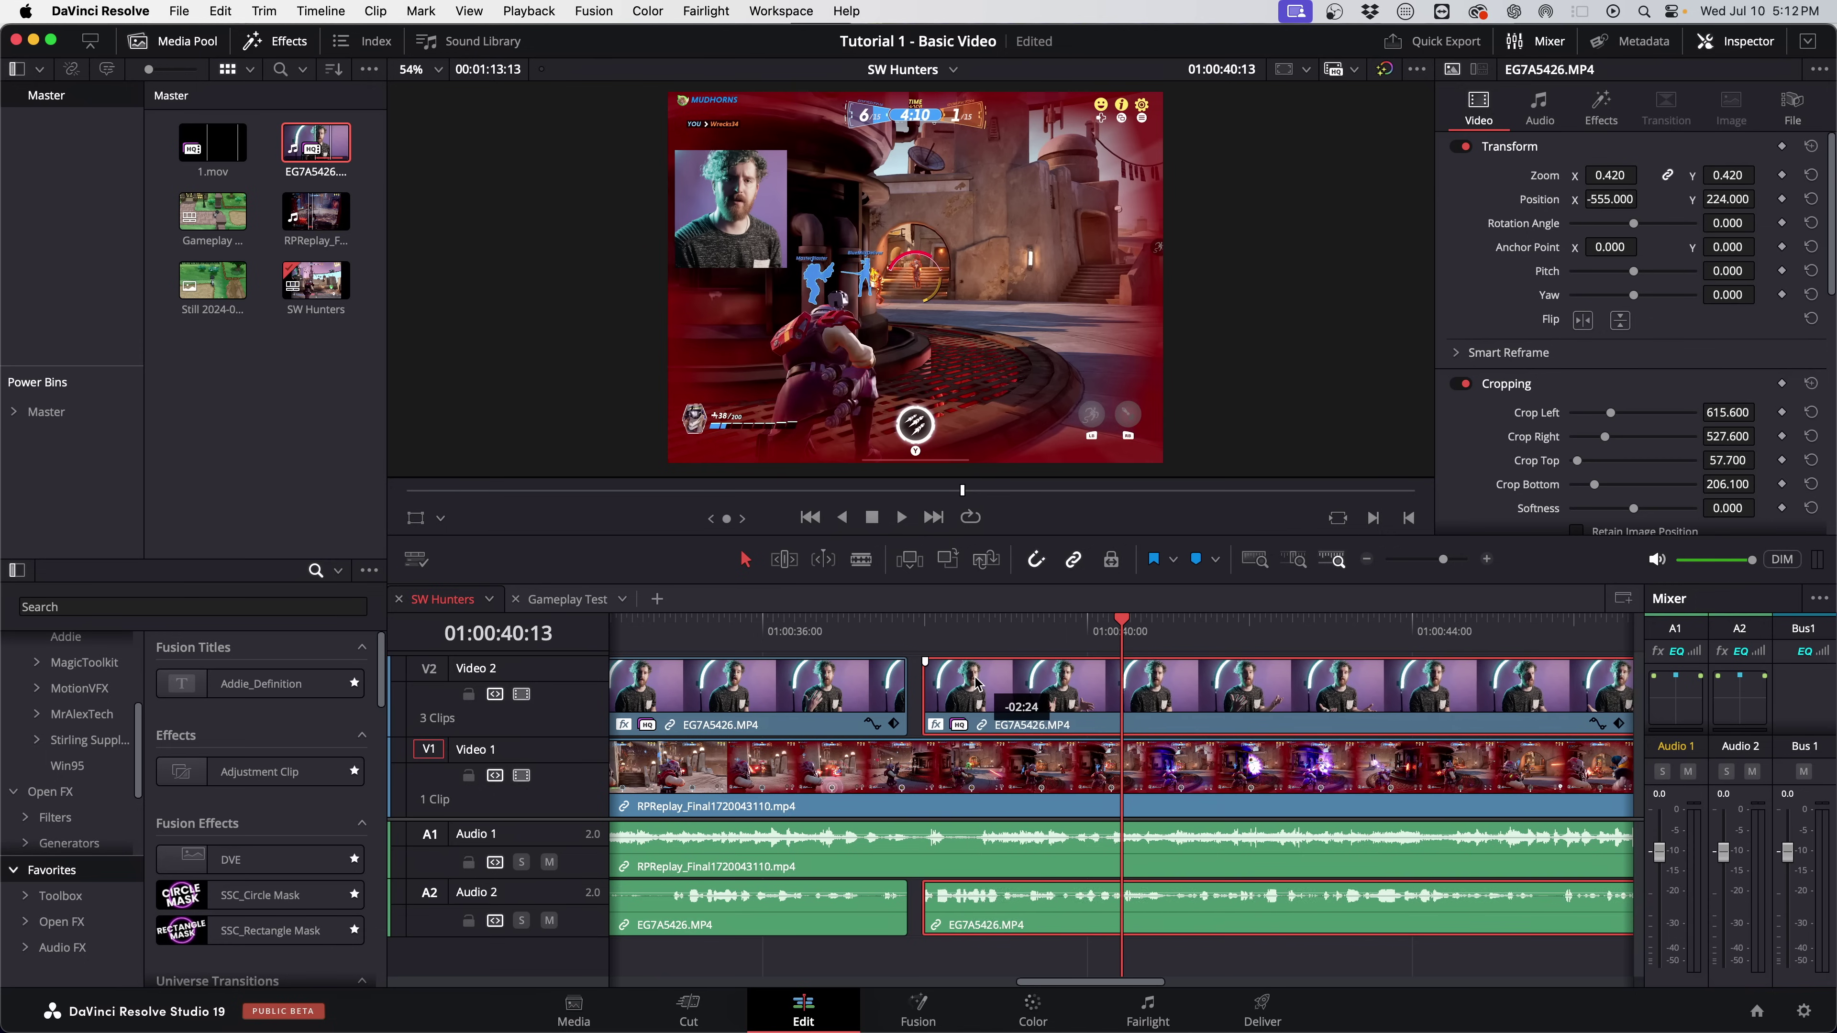
Split the facecam clip at both ends of the silent stretch around 01:00:51:14.
key(super+minus)
key(super+minus)
click(1128, 621)
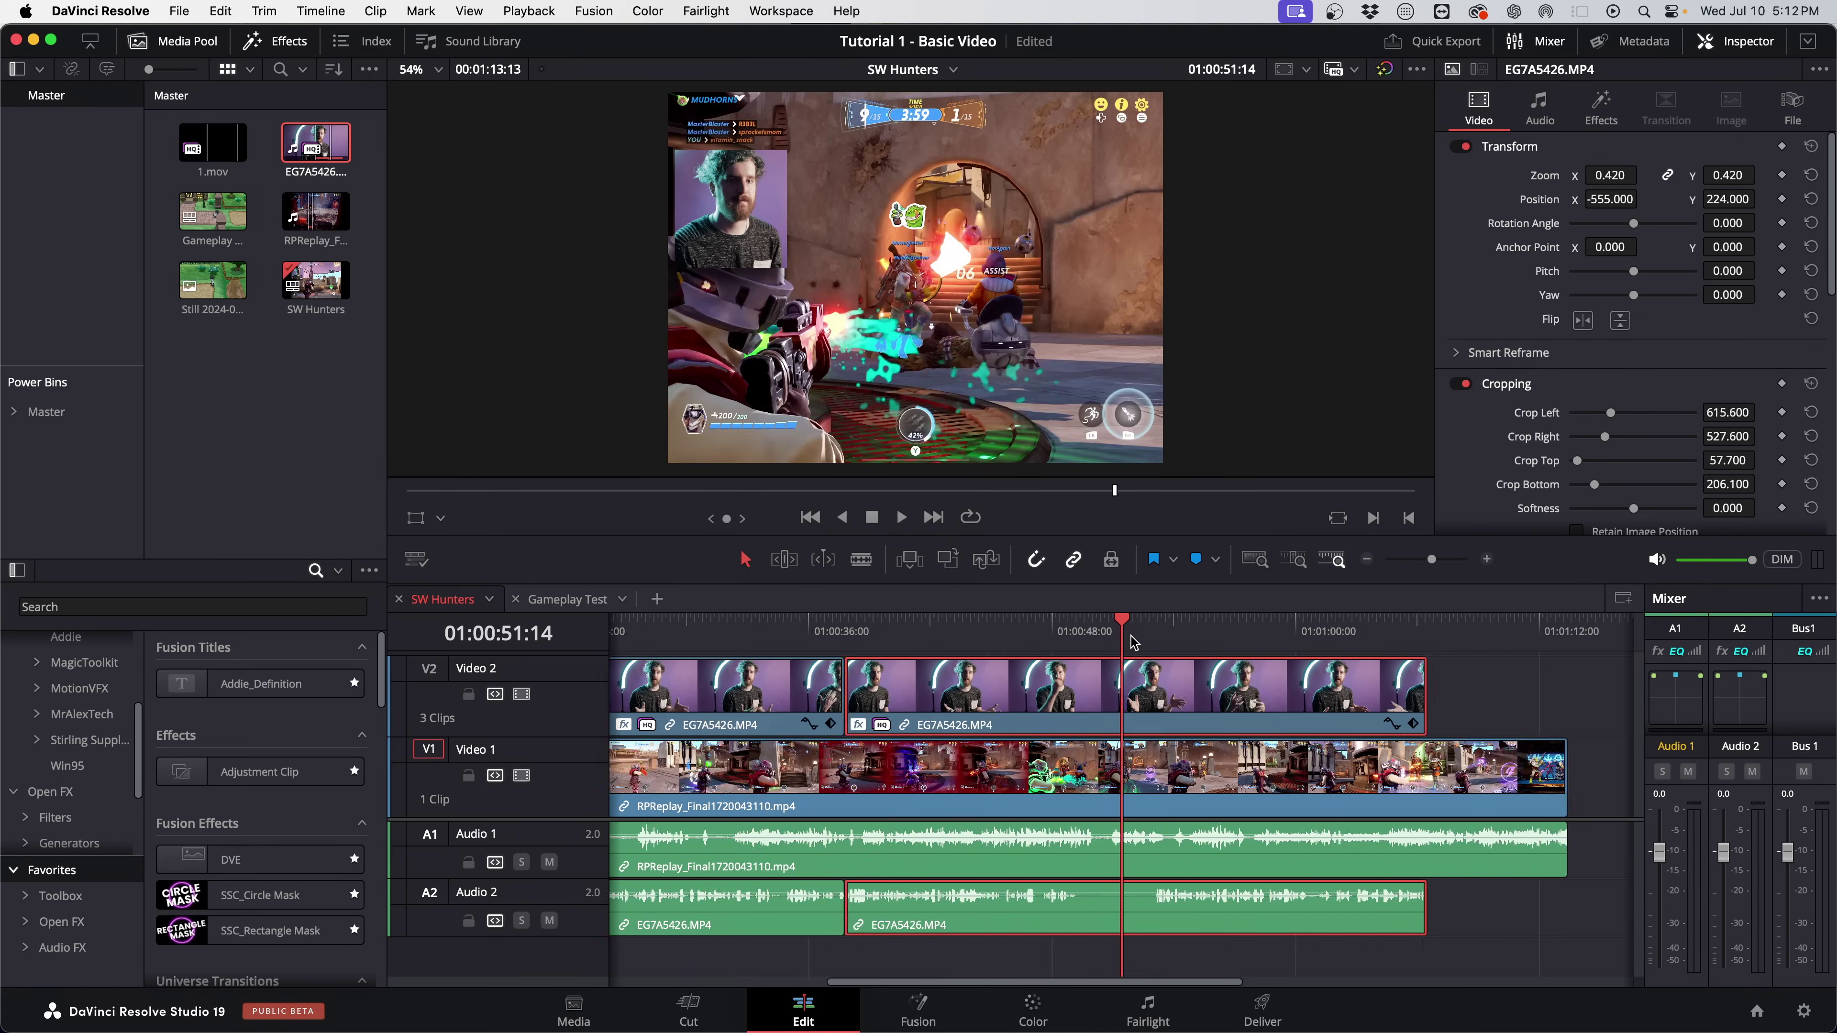
key(super+equal)
key(super+equal)
key(super+equal)
key(b)
click(934, 904)
click(1249, 908)
click(1168, 916)
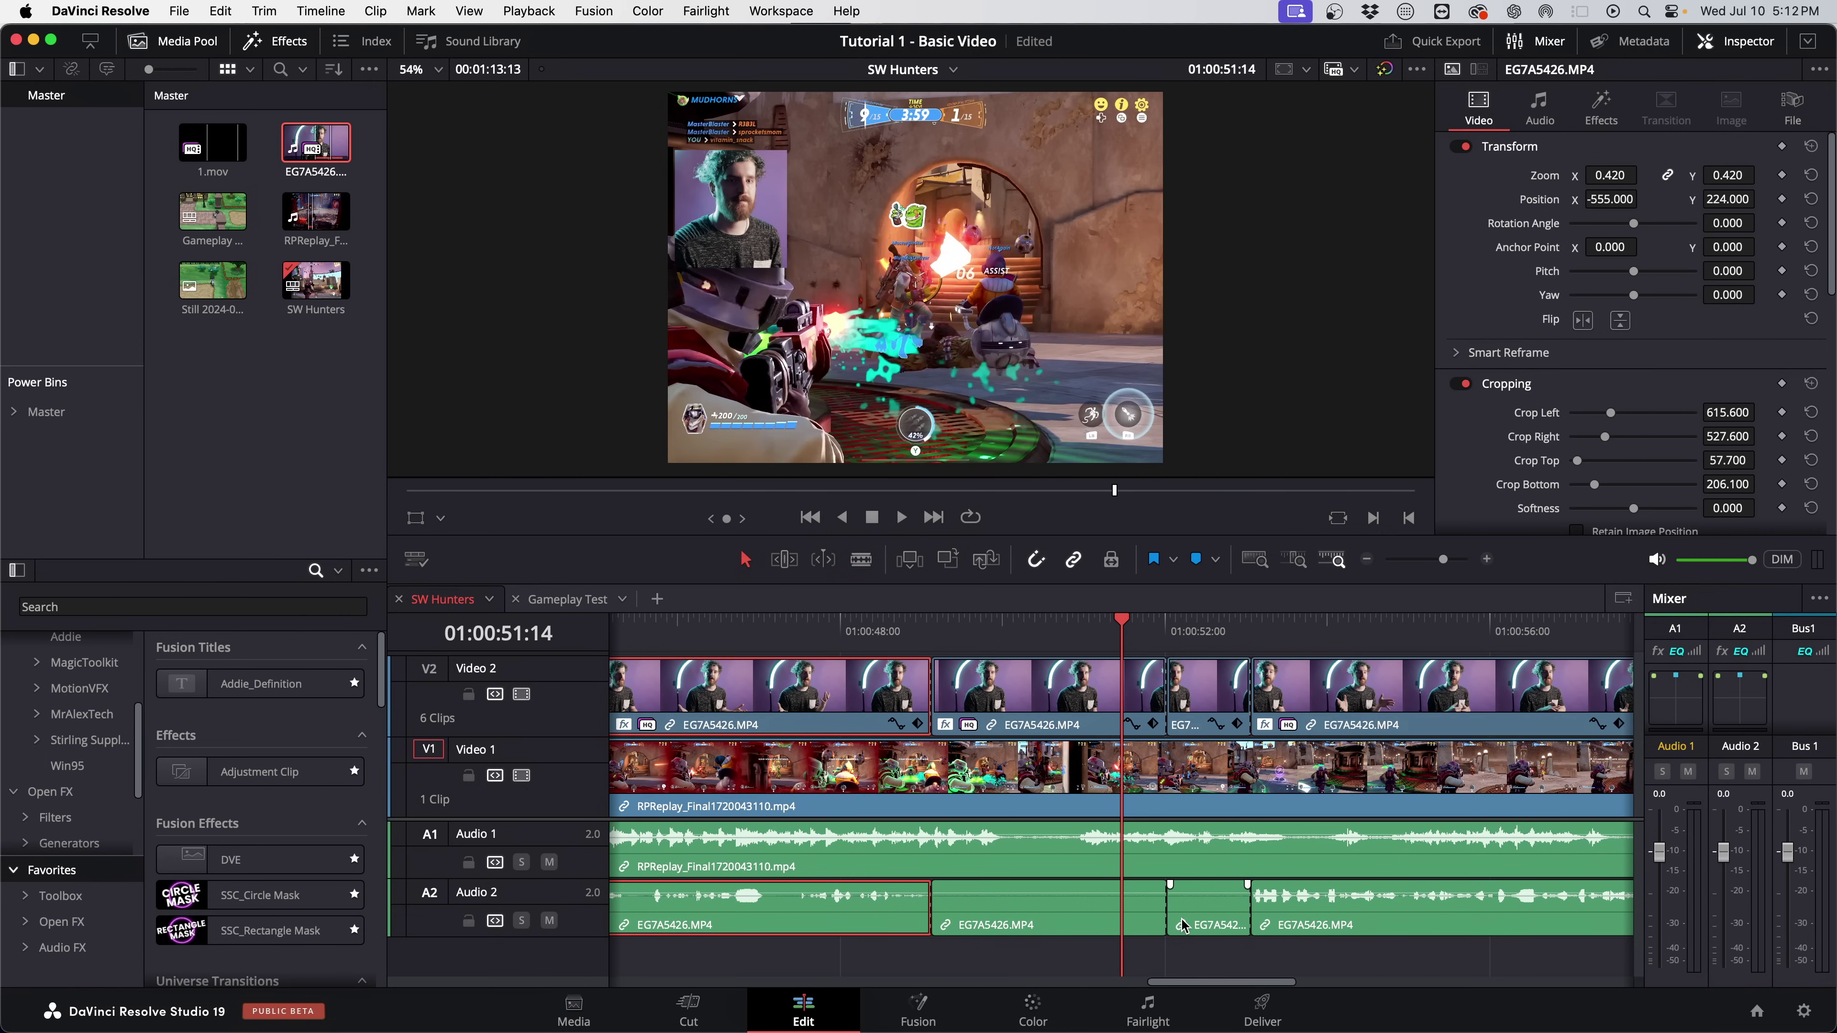
Delete the silent facecam pieces around 01:00:51:14 and move the following clip back against the previous one.
drag(1186, 964, 1060, 880)
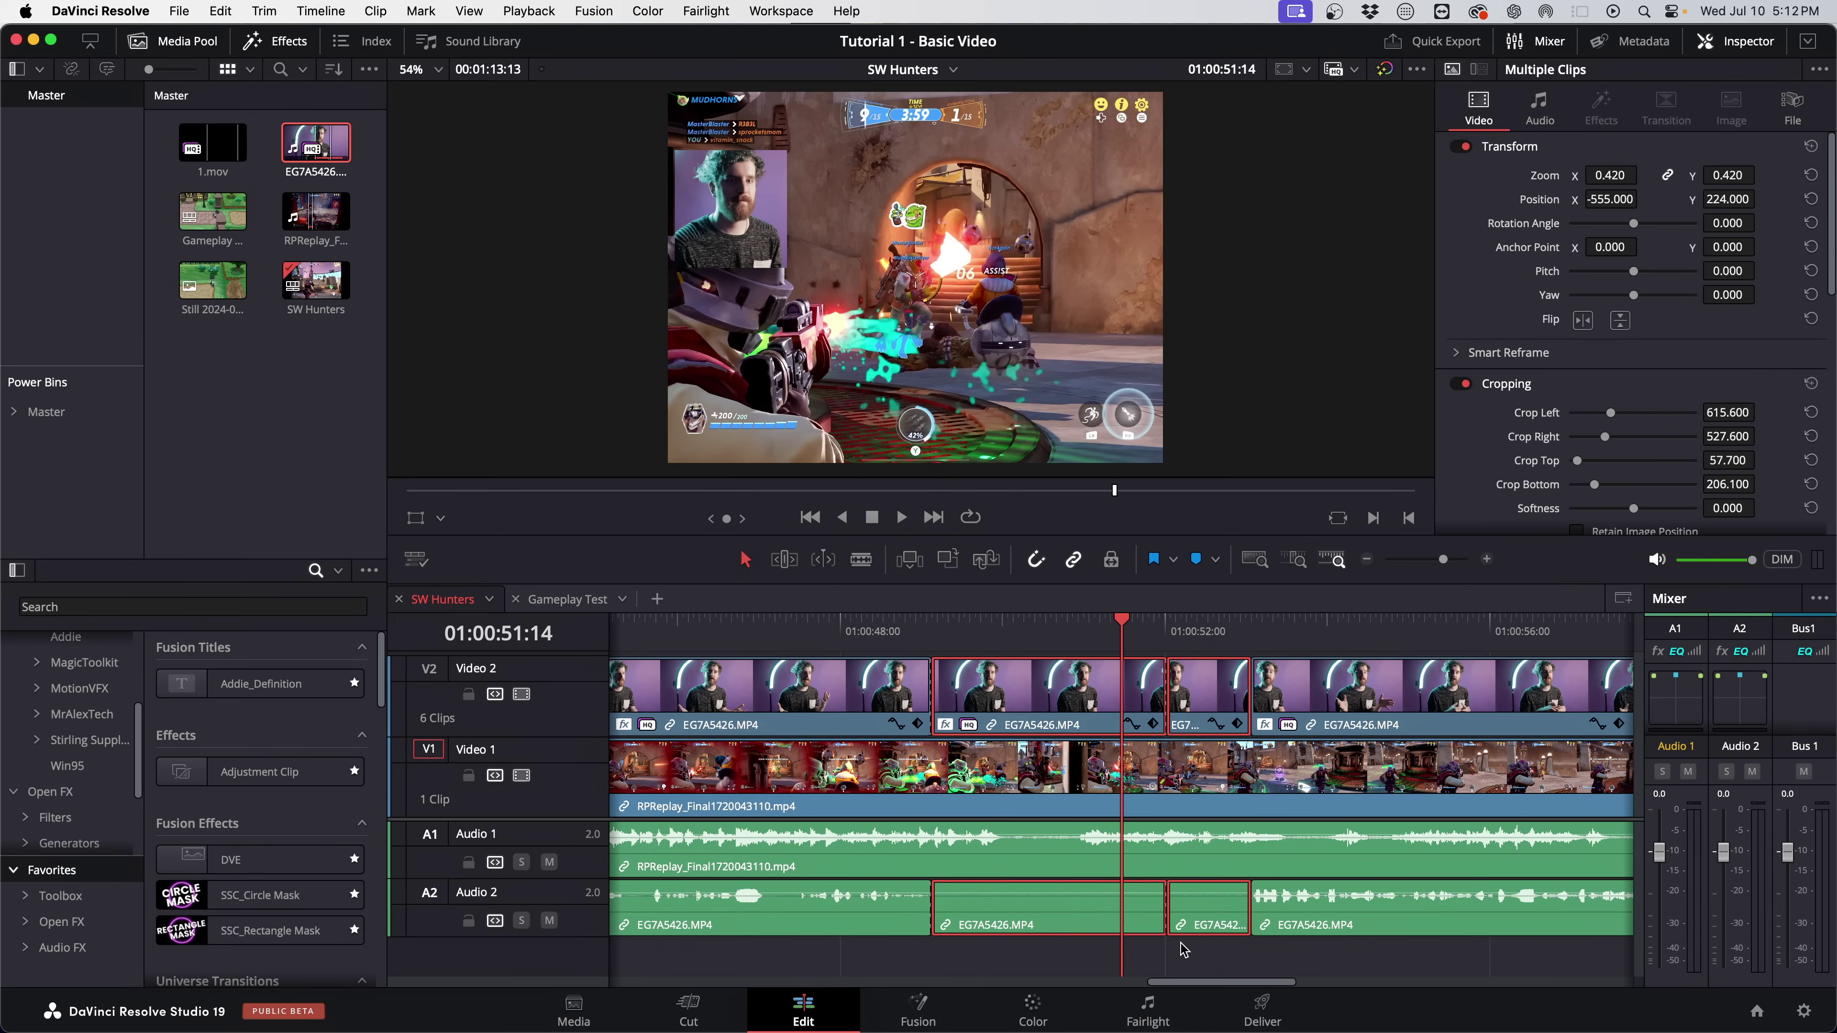
mouse_move(1121, 919)
key(BackSpace)
drag(1324, 698, 1020, 694)
Extend the end of the last facecam clip to match the end of the gameplay footage.
key(super+minus)
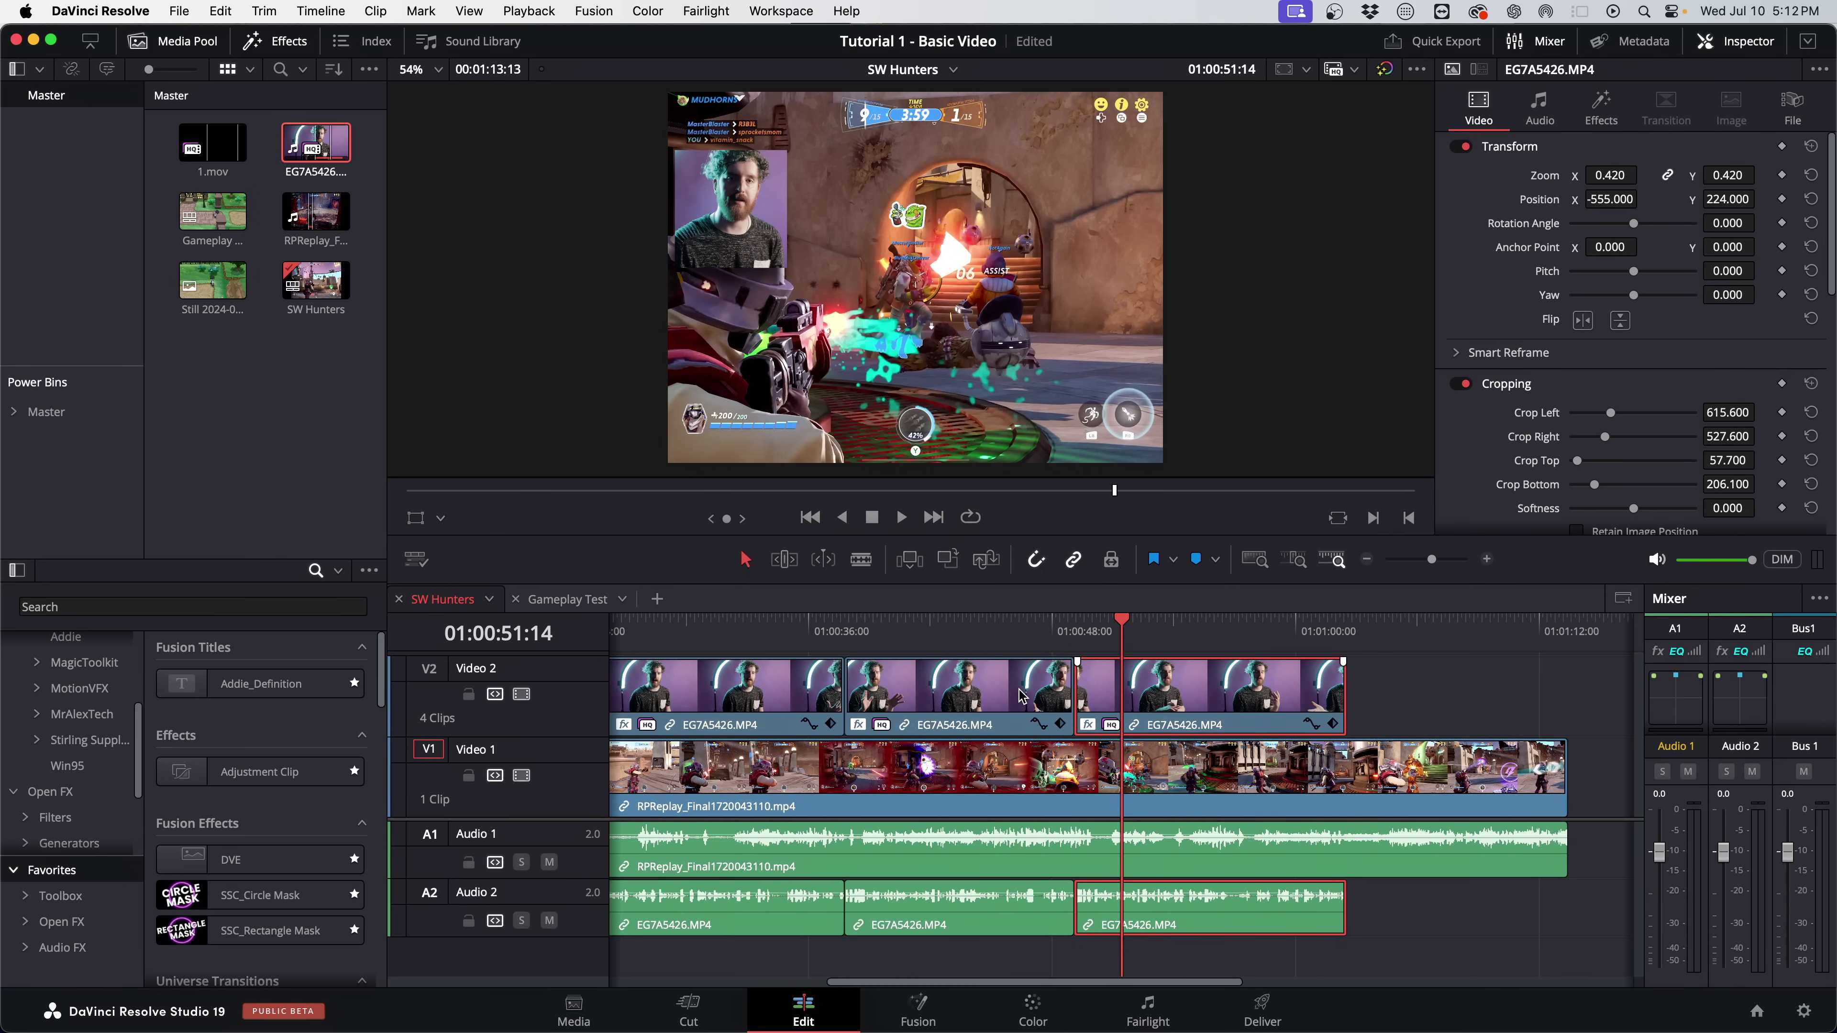
drag(1340, 700, 1555, 707)
key(super+minus)
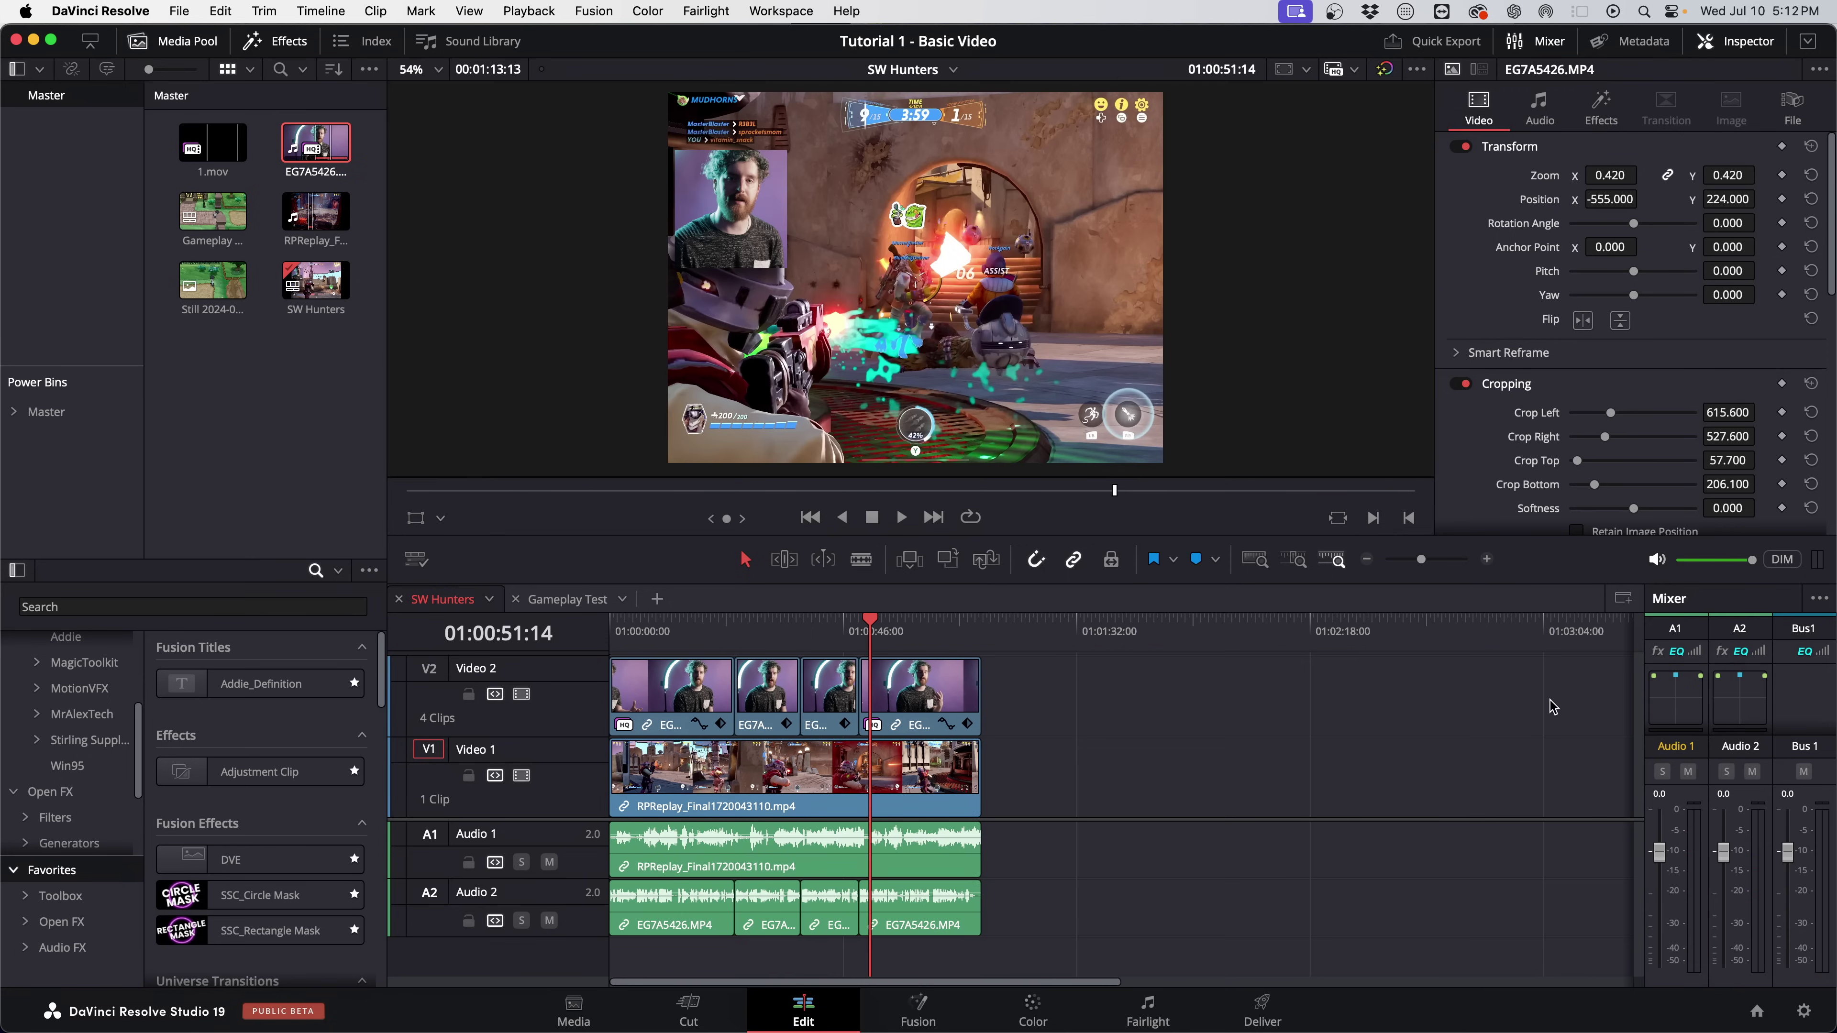
Move the playhead back to 01:00:09:29 in the first facecam clip.
drag(678, 641, 661, 634)
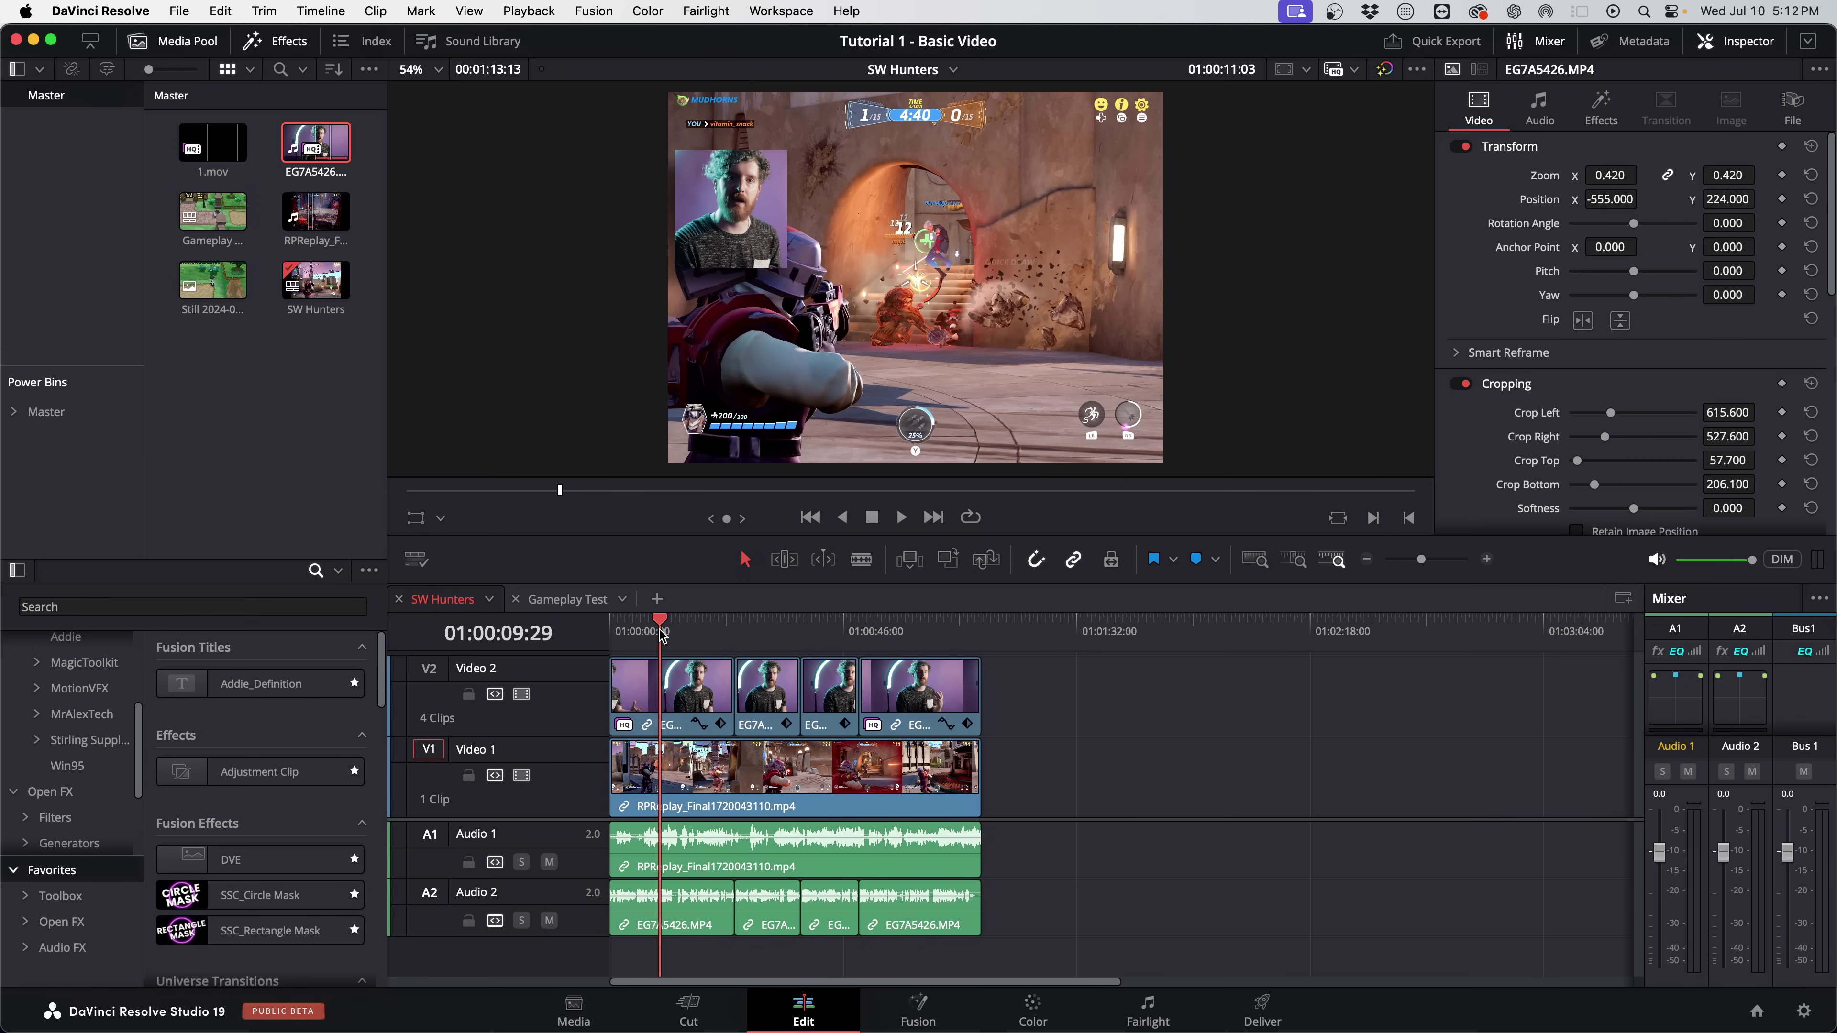
key(super+equal)
key(super+equal)
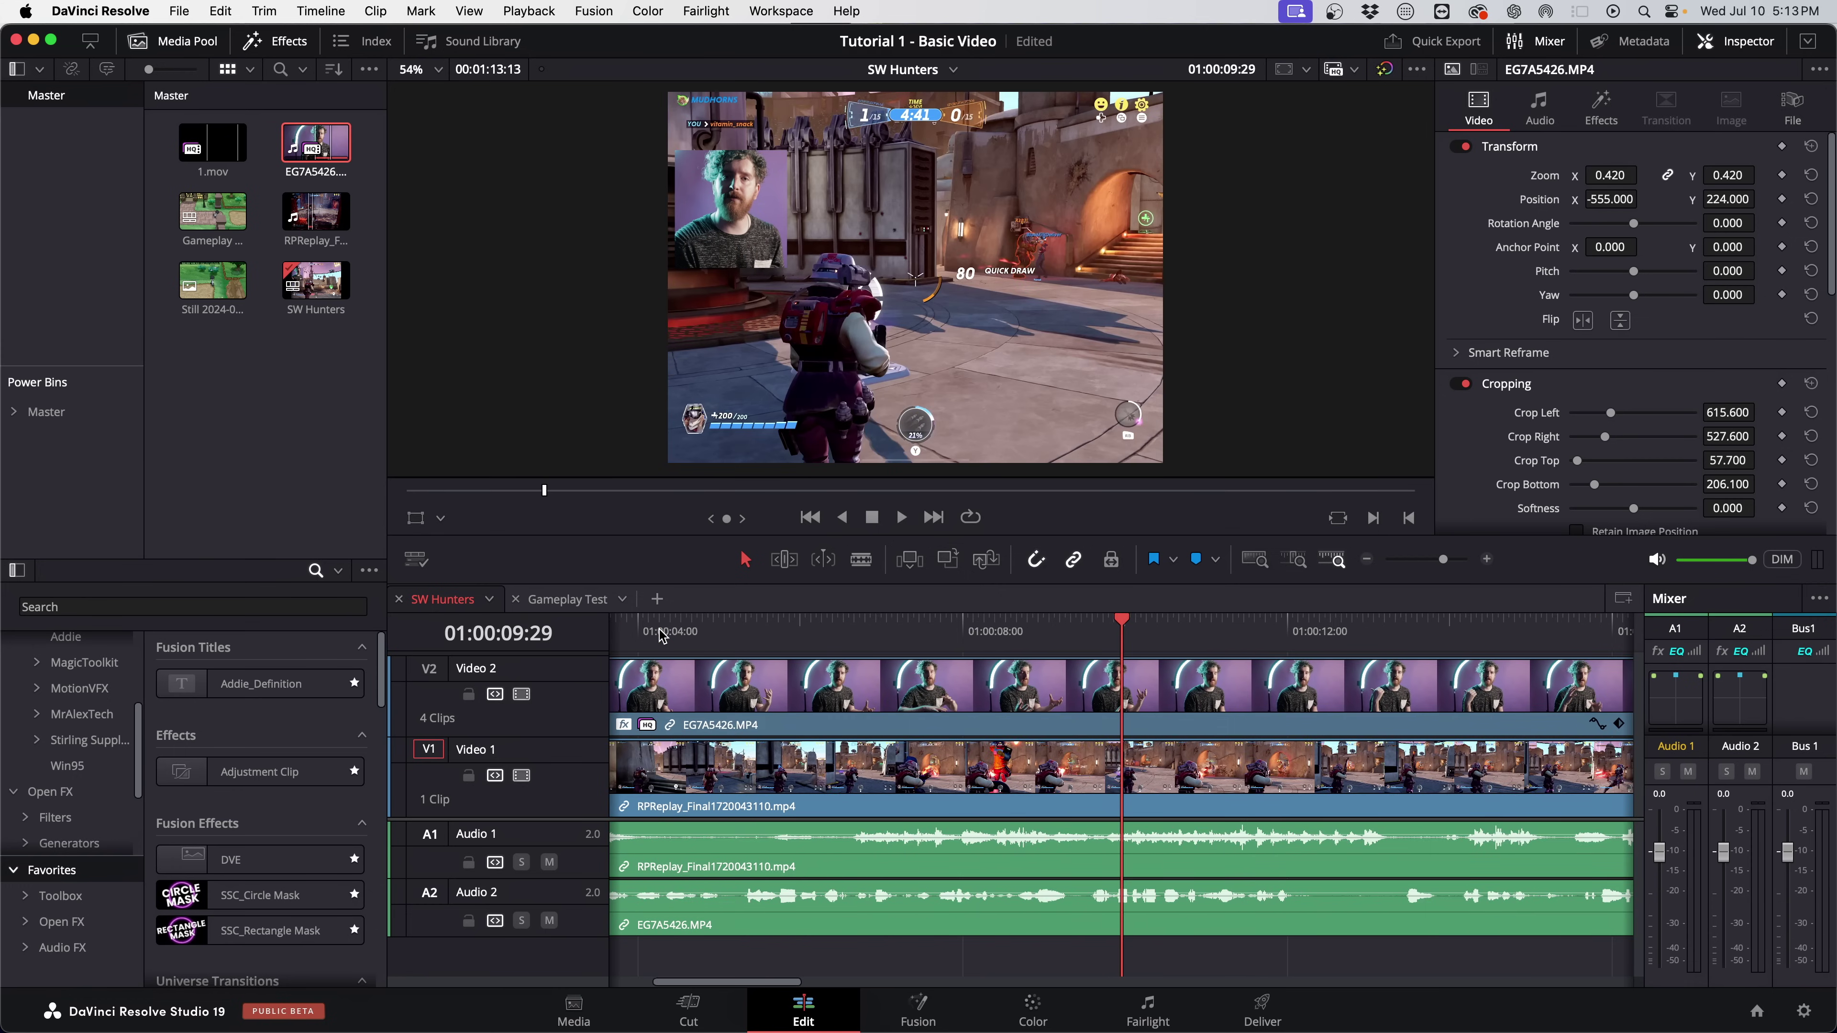
key(super+minus)
key(super+minus)
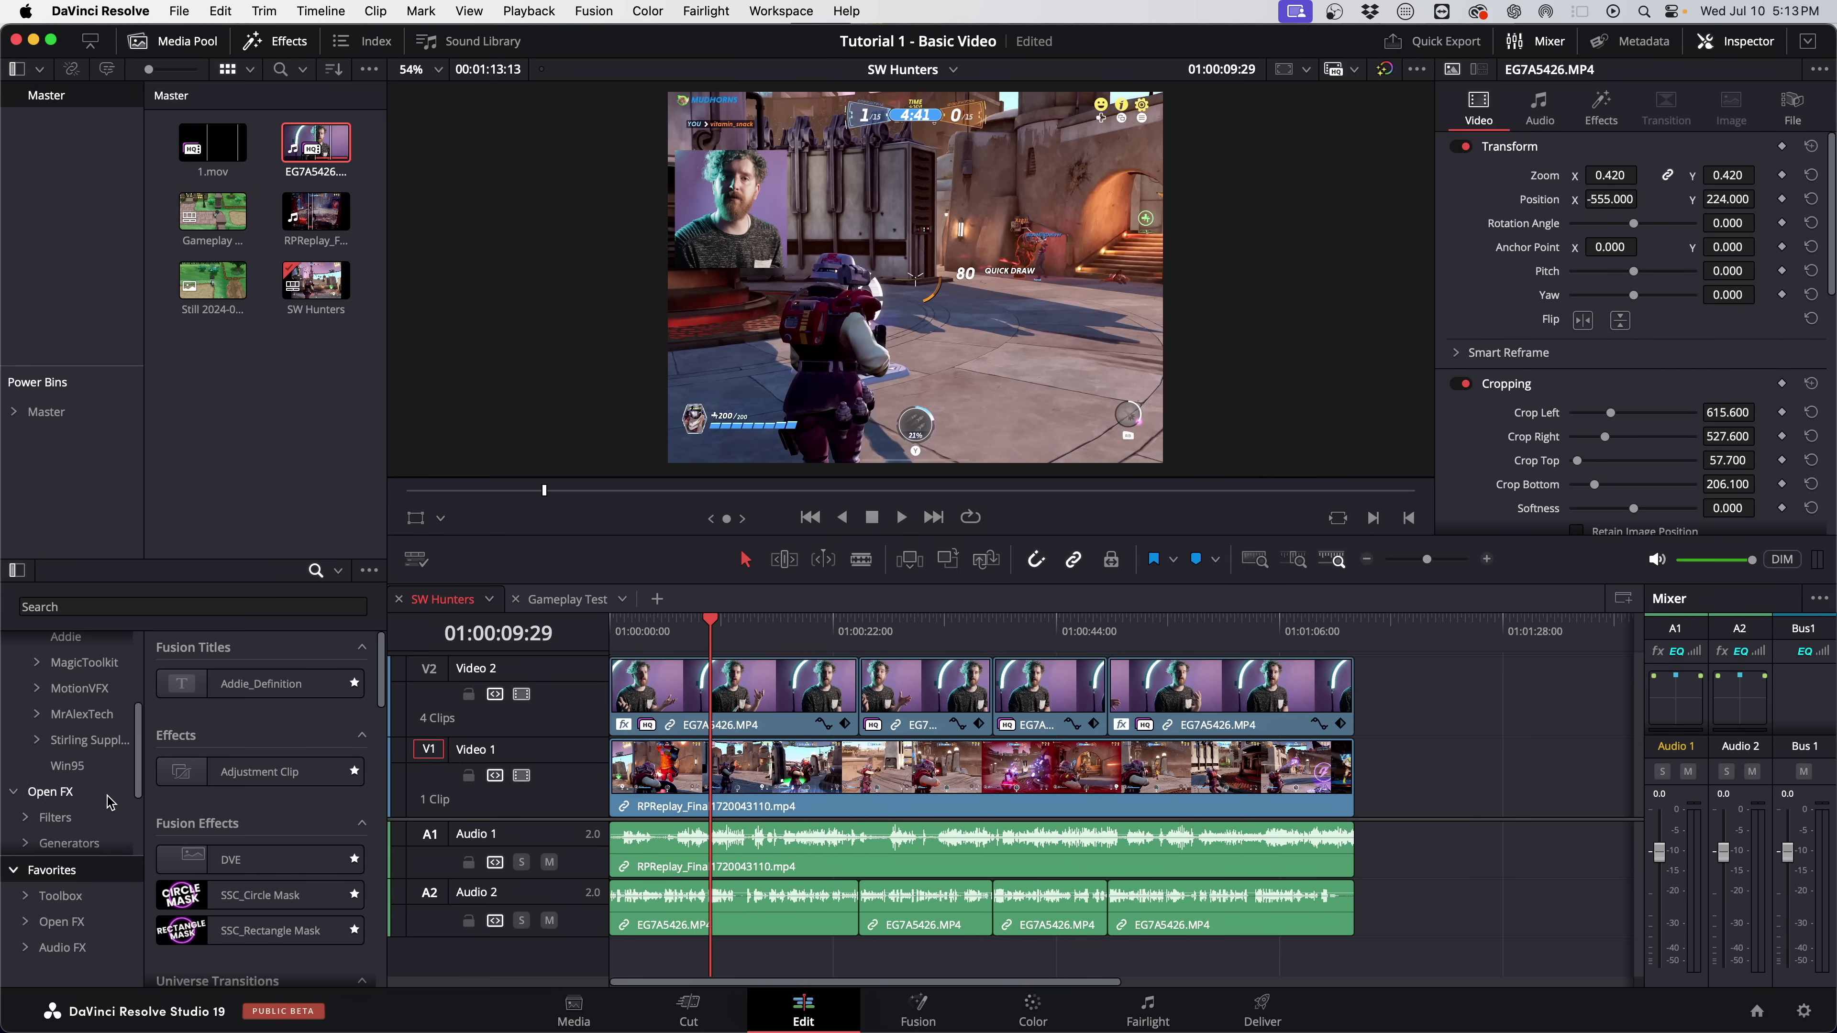
Add the VEA effect from the AU Effects to the whole Audio 2 track, play the timeline through it and close the plugin window.
click(590, 908)
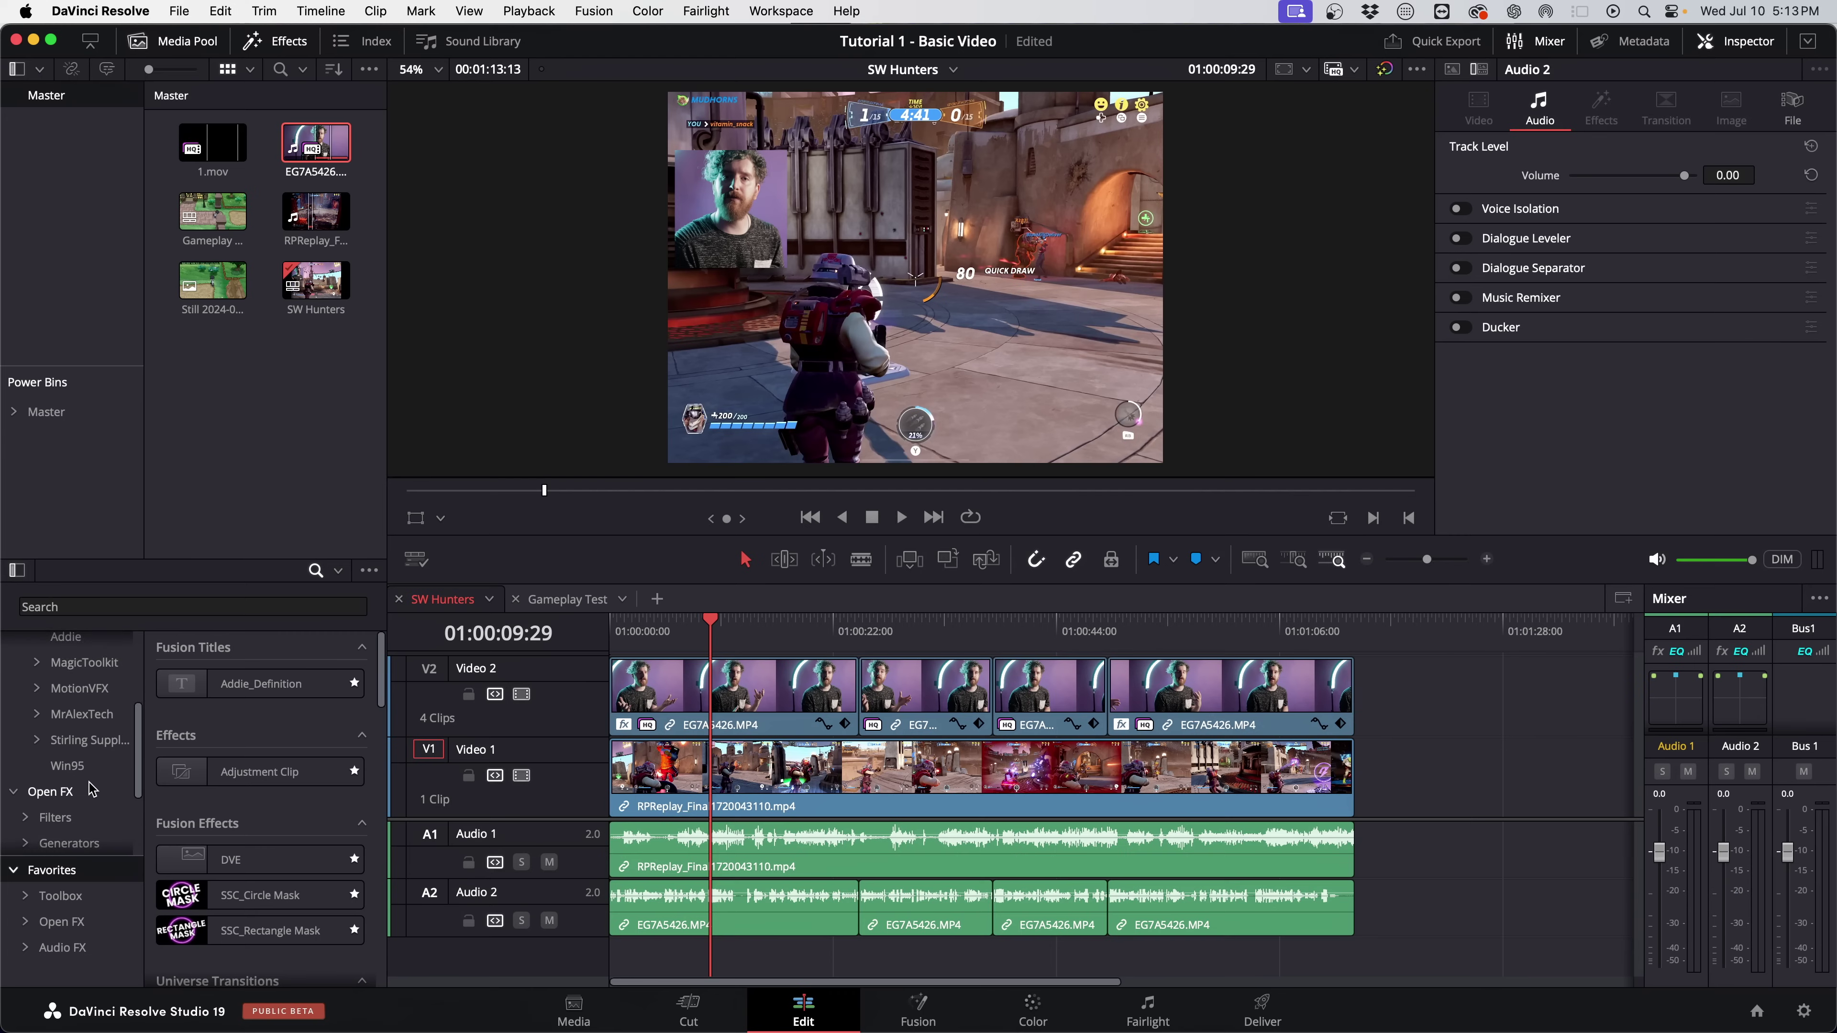
scroll(72, 841, down, 3)
click(67, 842)
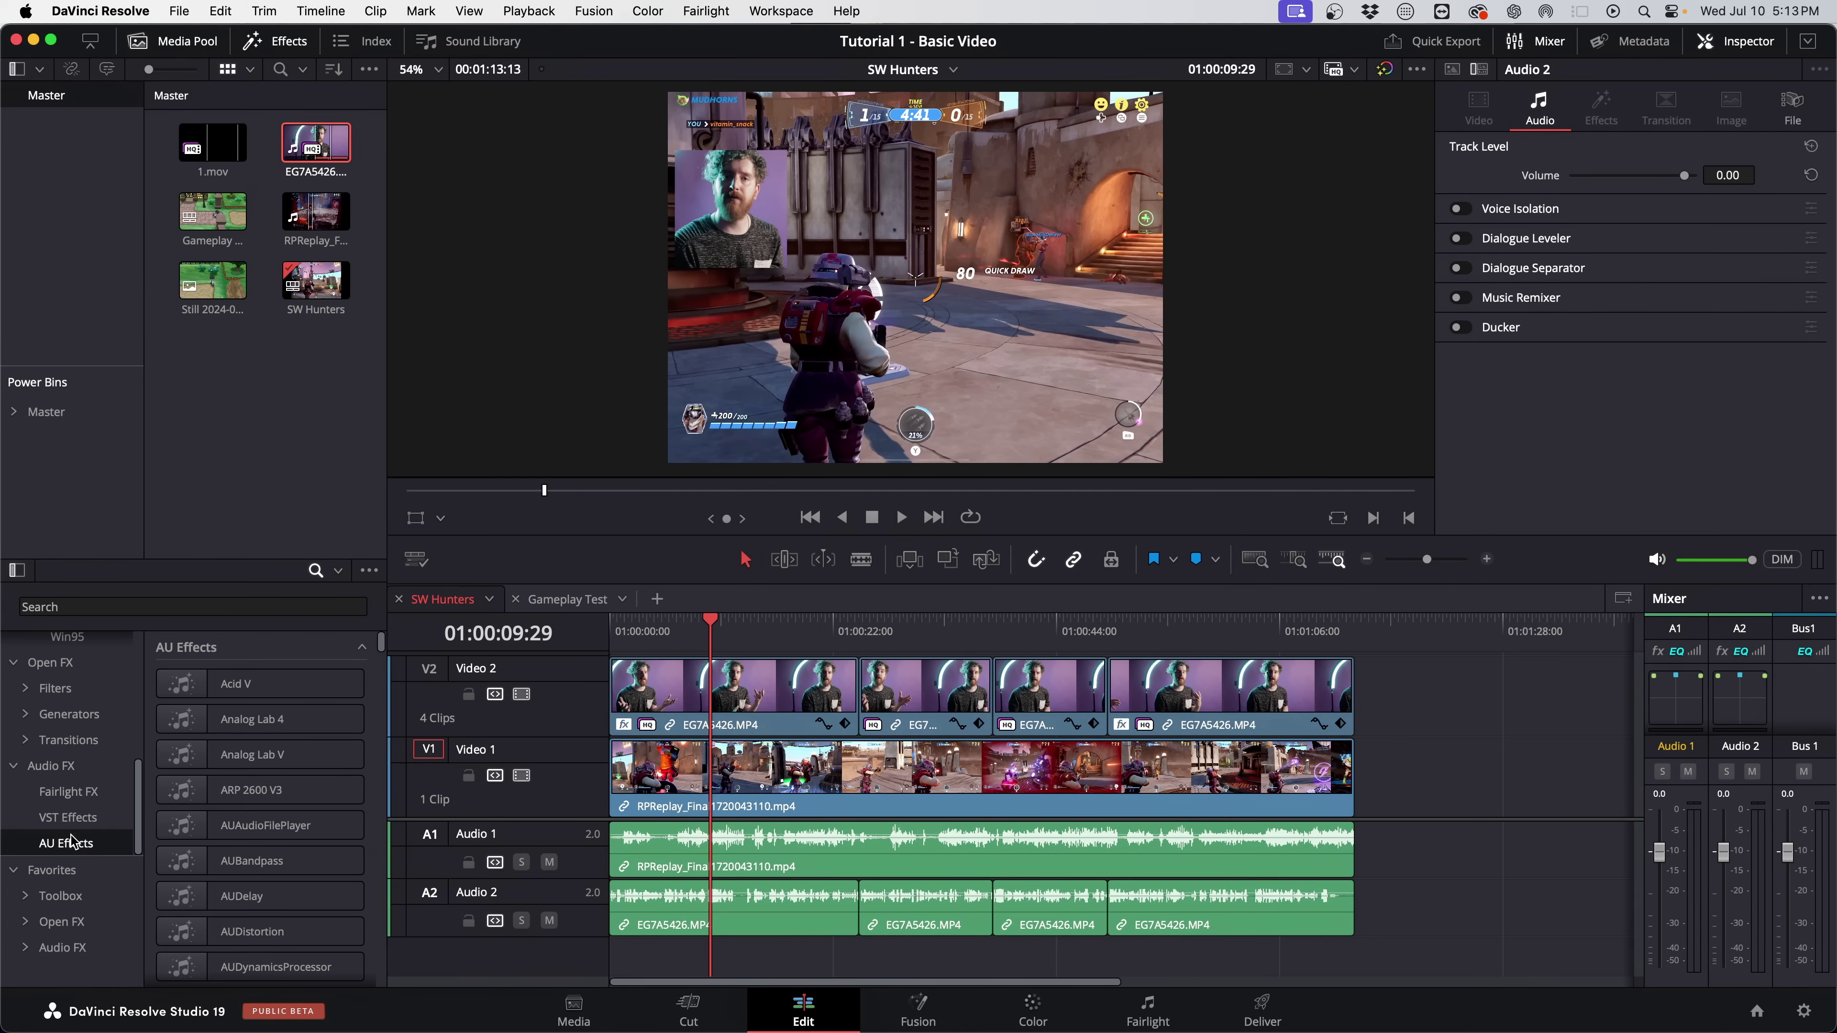
scroll(282, 790, down, 15)
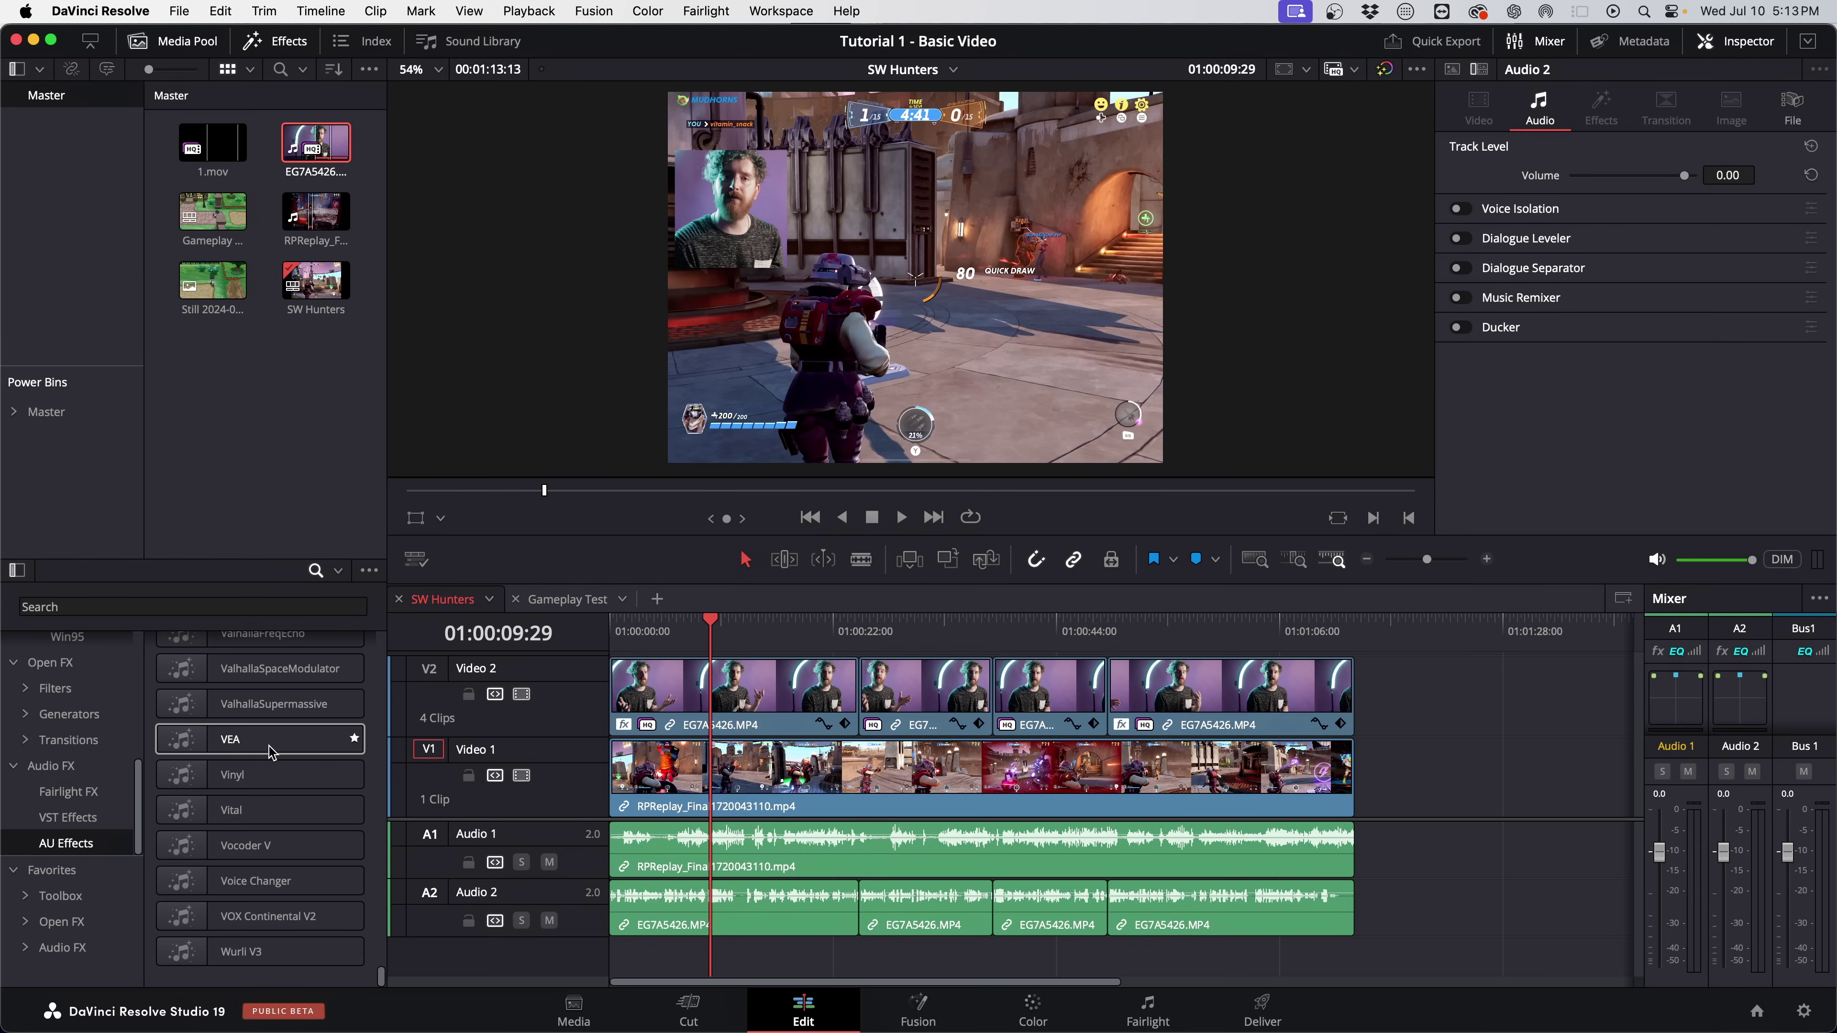
drag(264, 751, 565, 913)
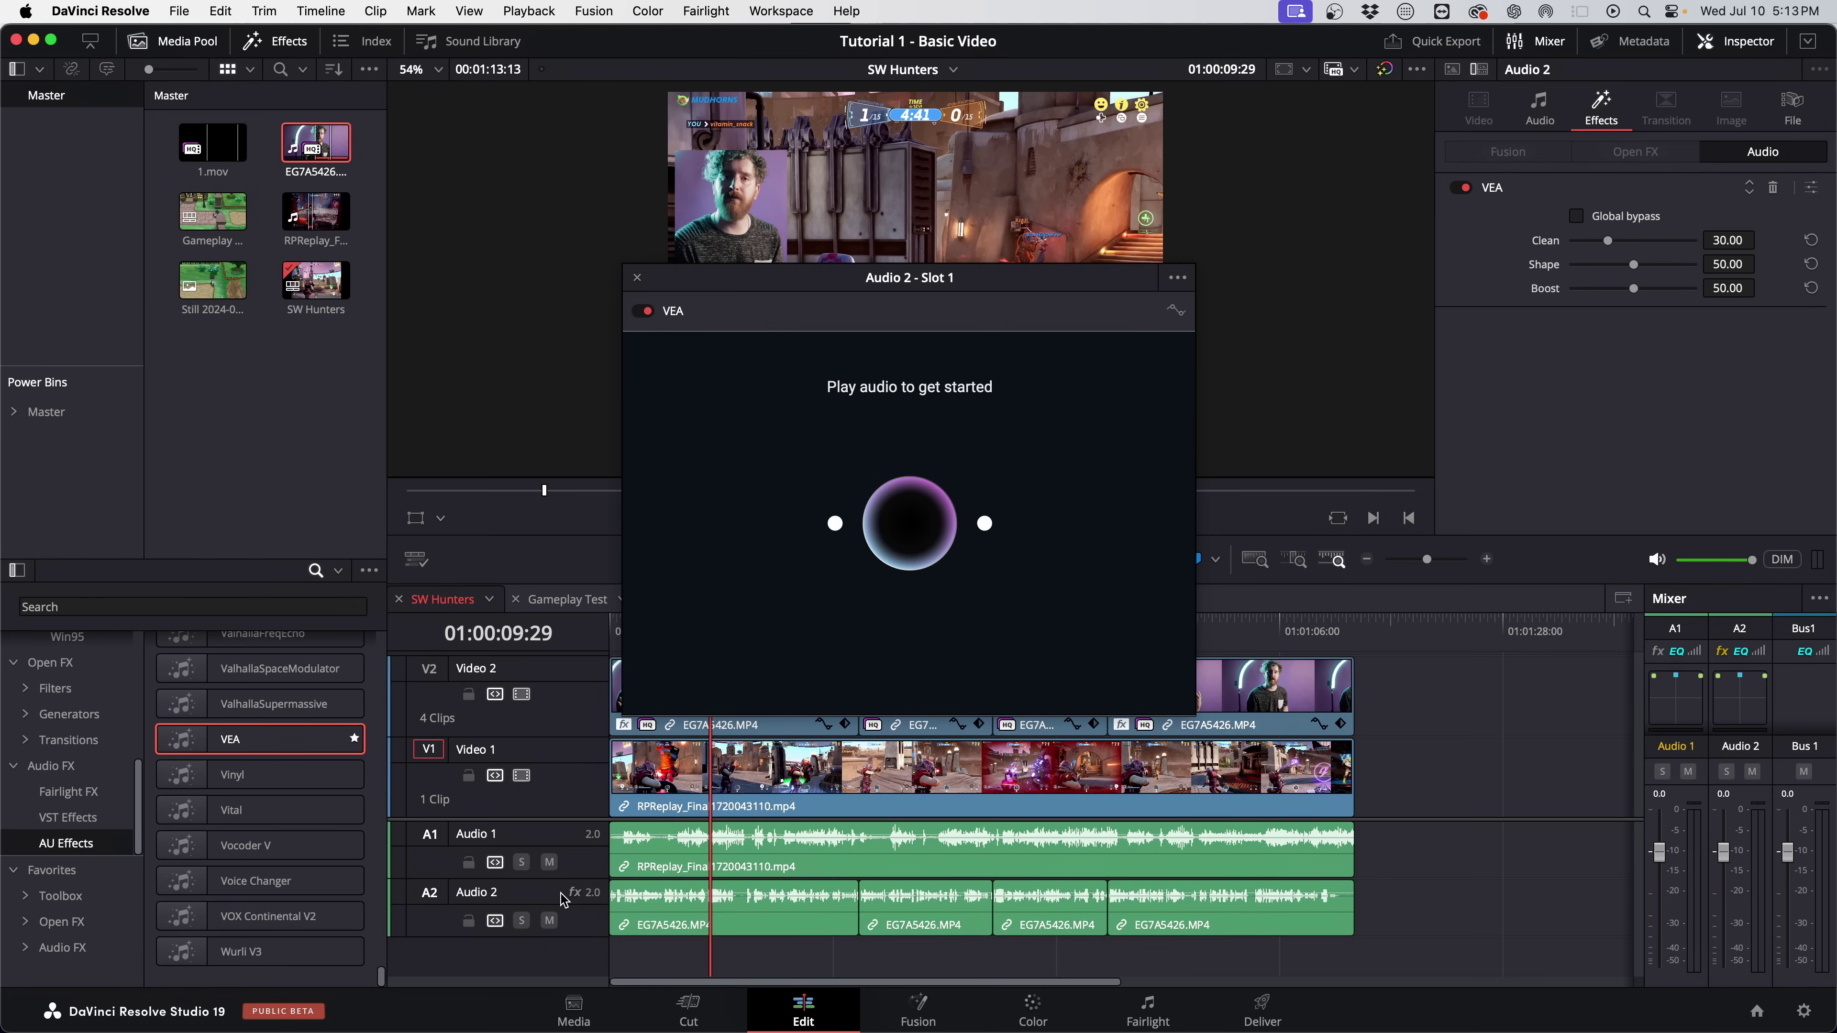
key(space)
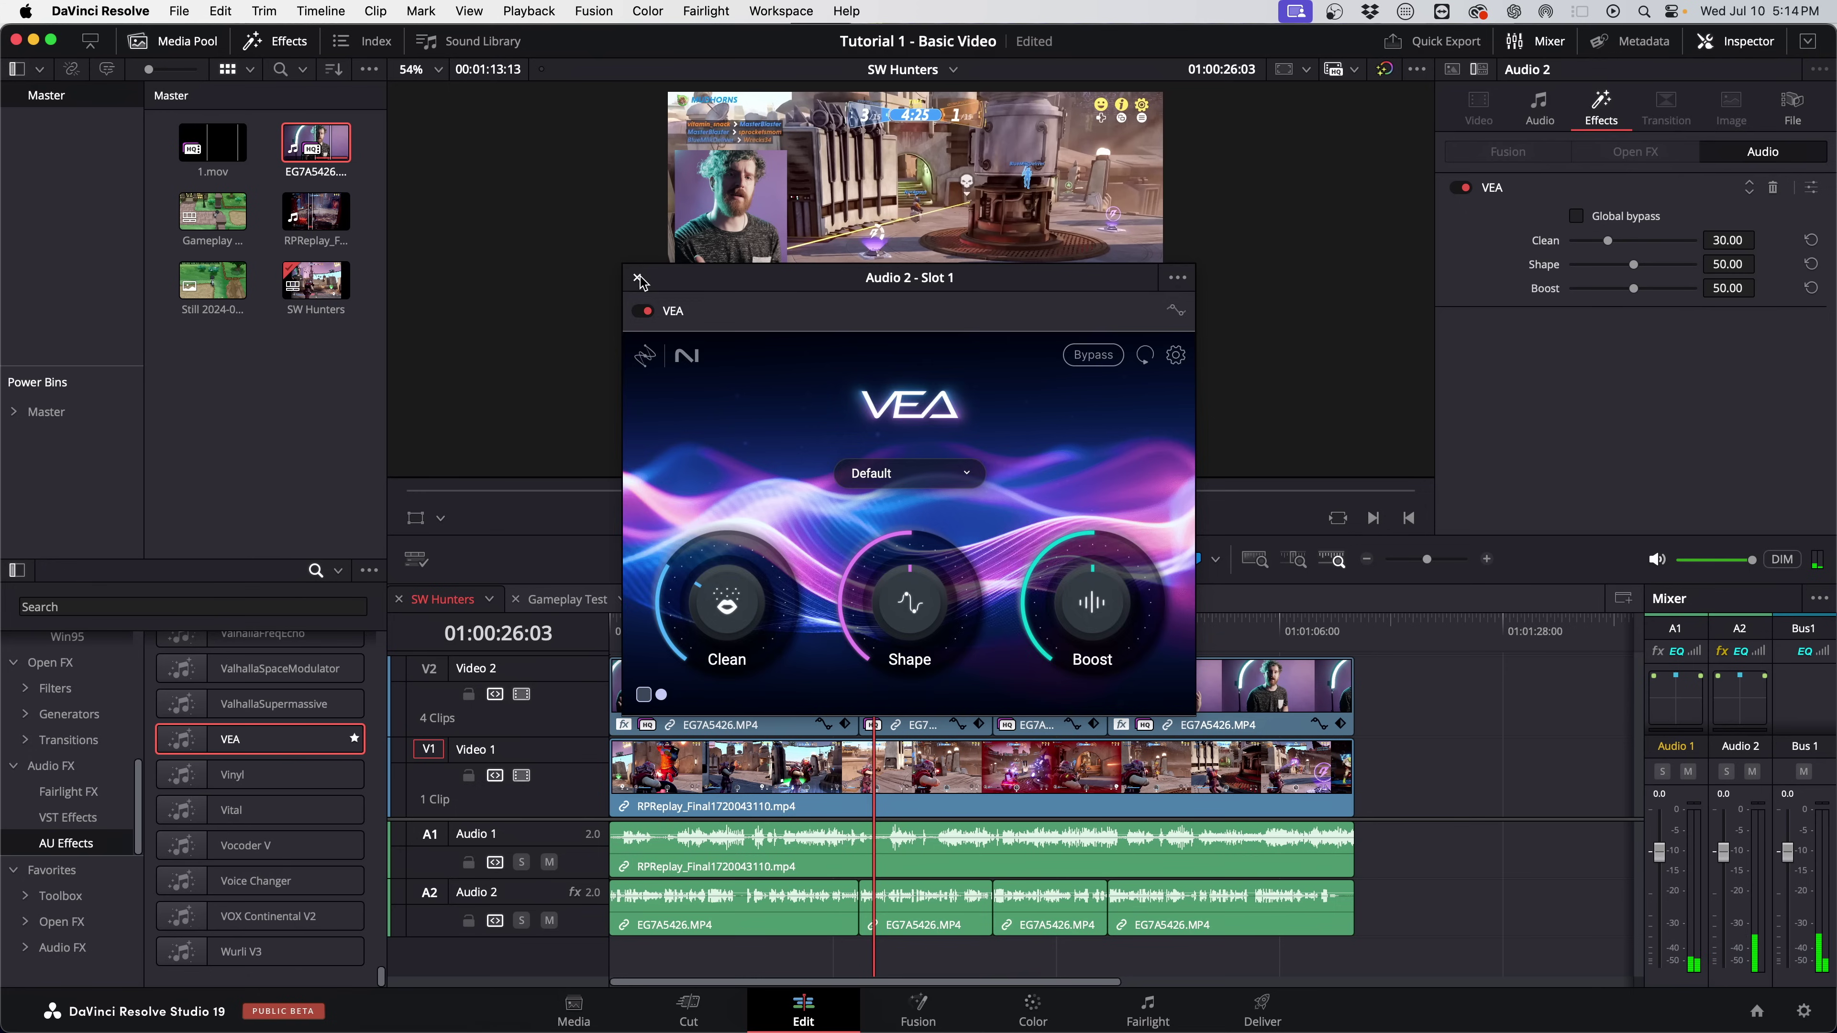
click(637, 278)
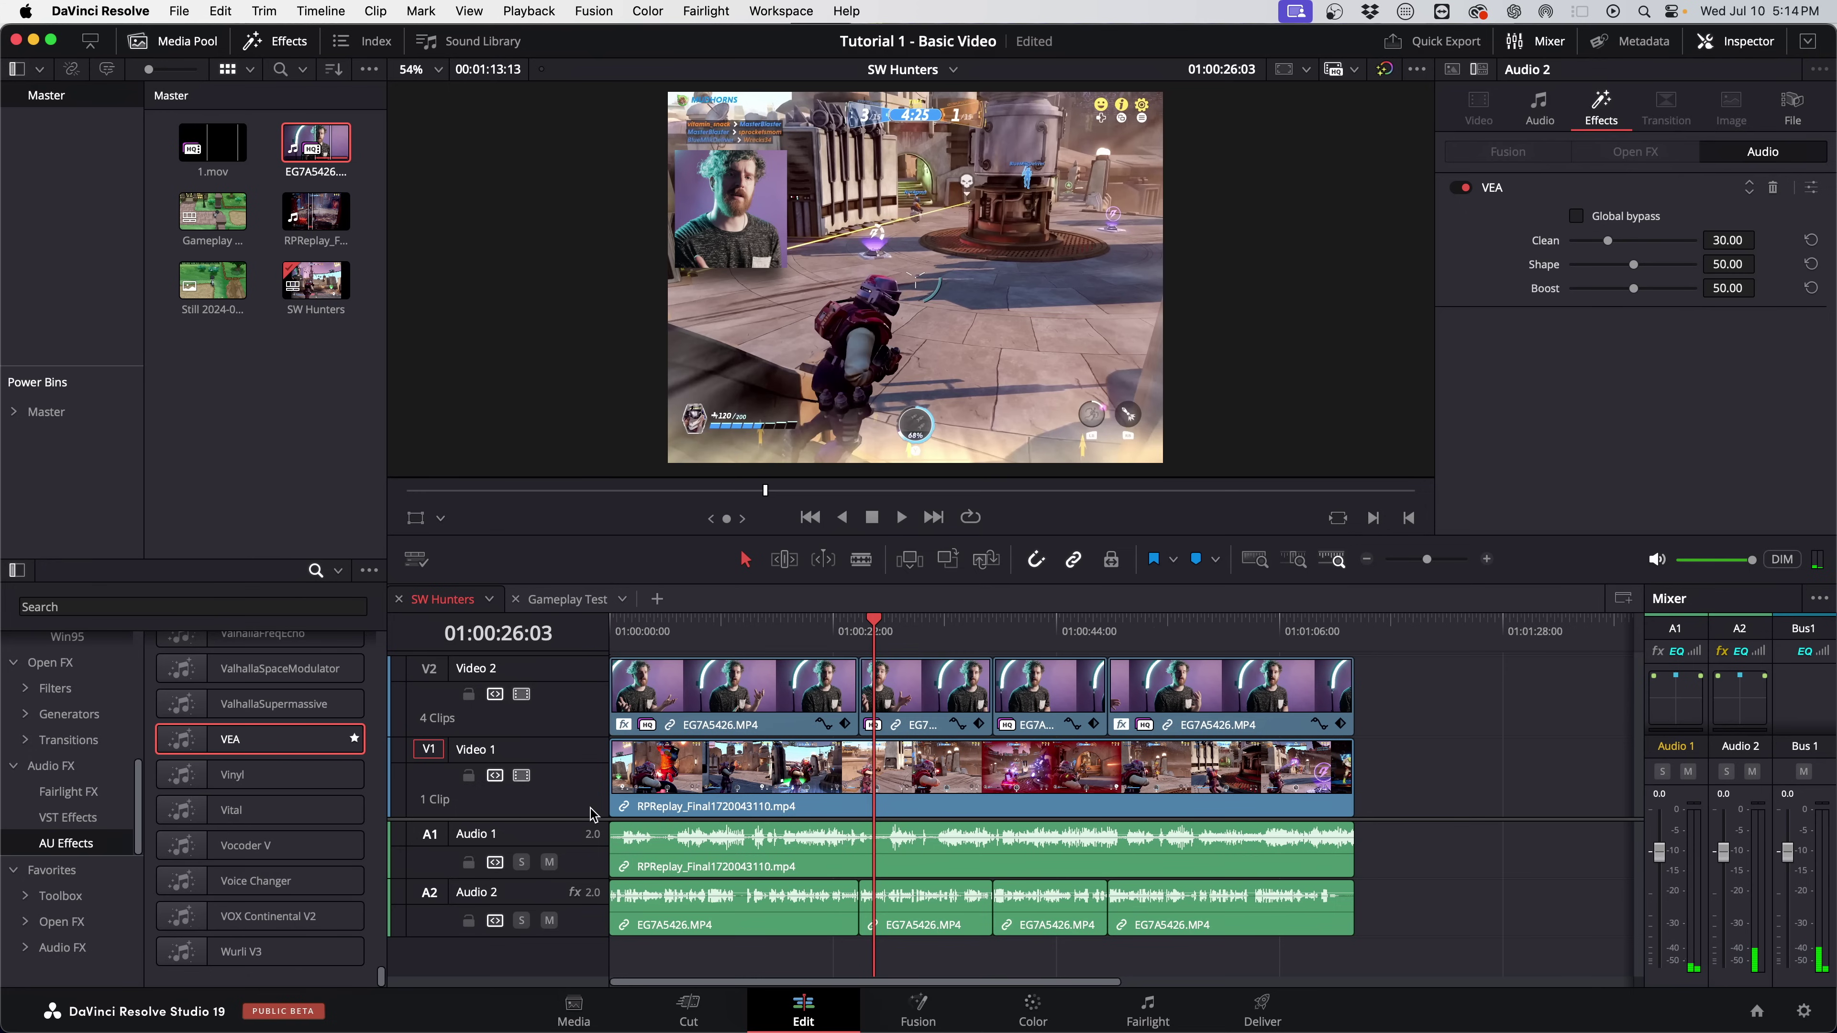
Solo the Audio 2 track and play a short section to hear the processed voice on its own.
click(521, 921)
key(space)
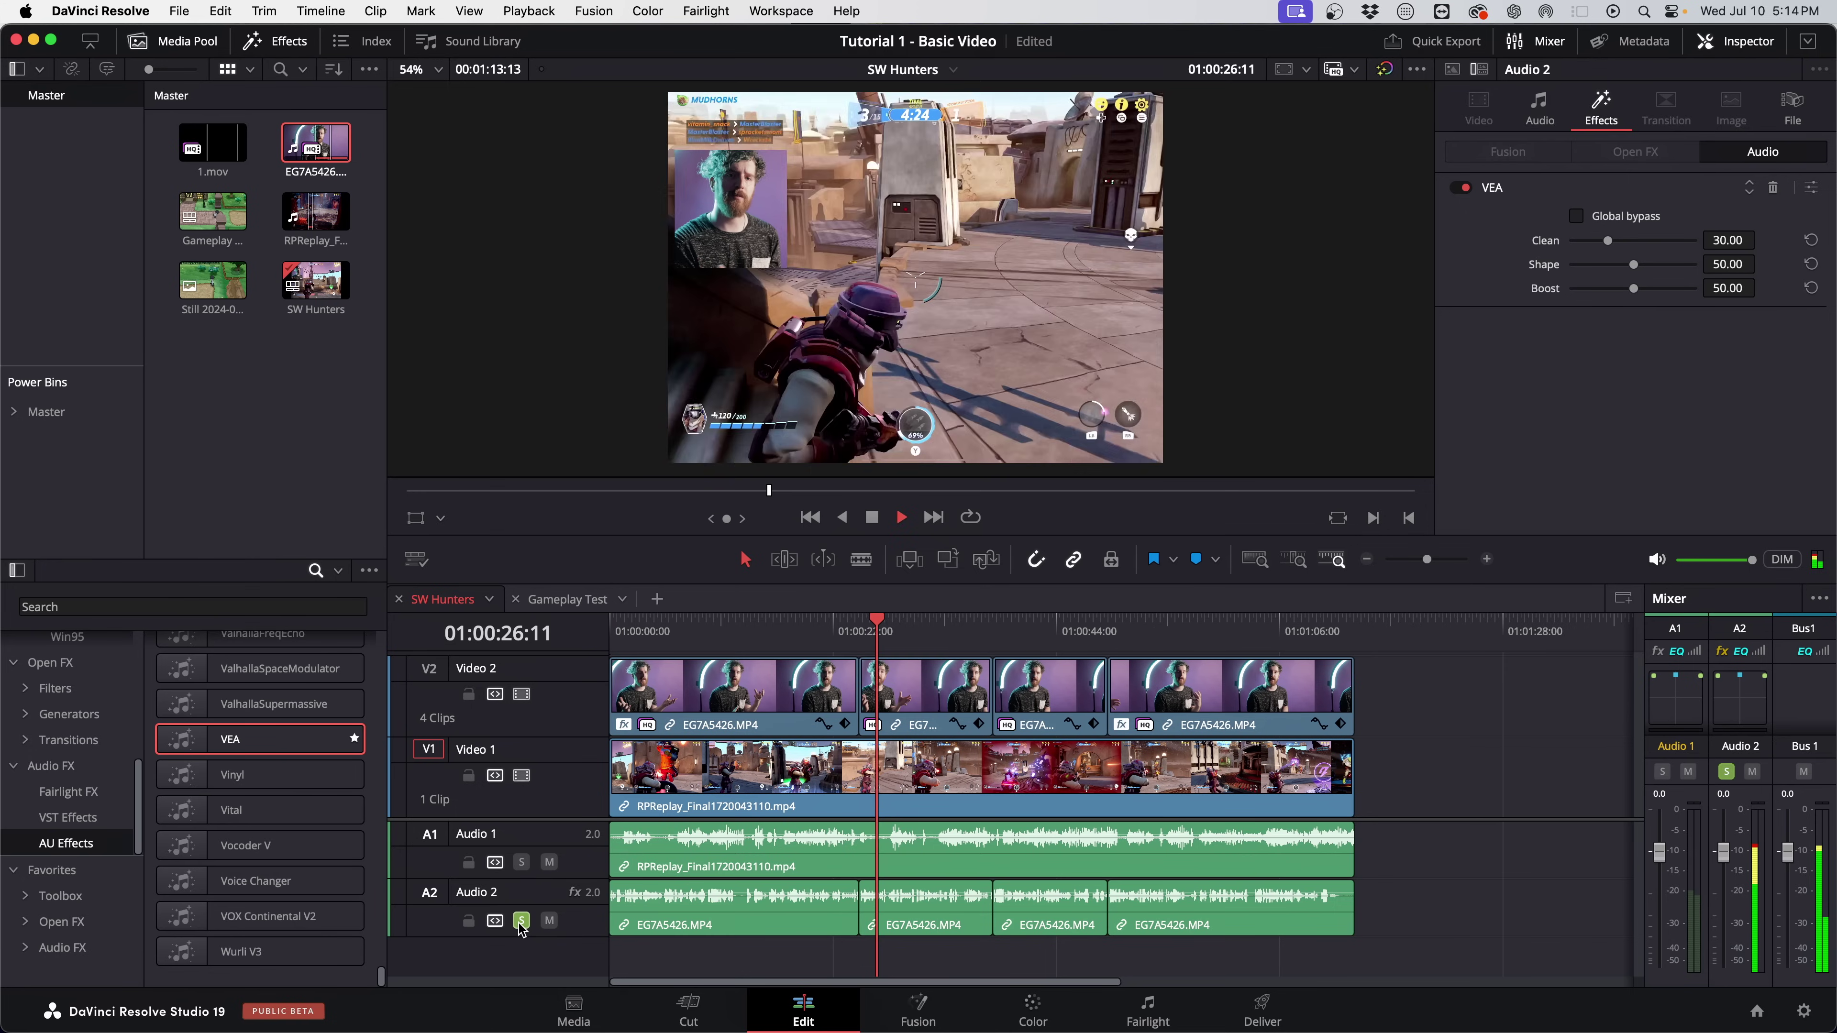
key(space)
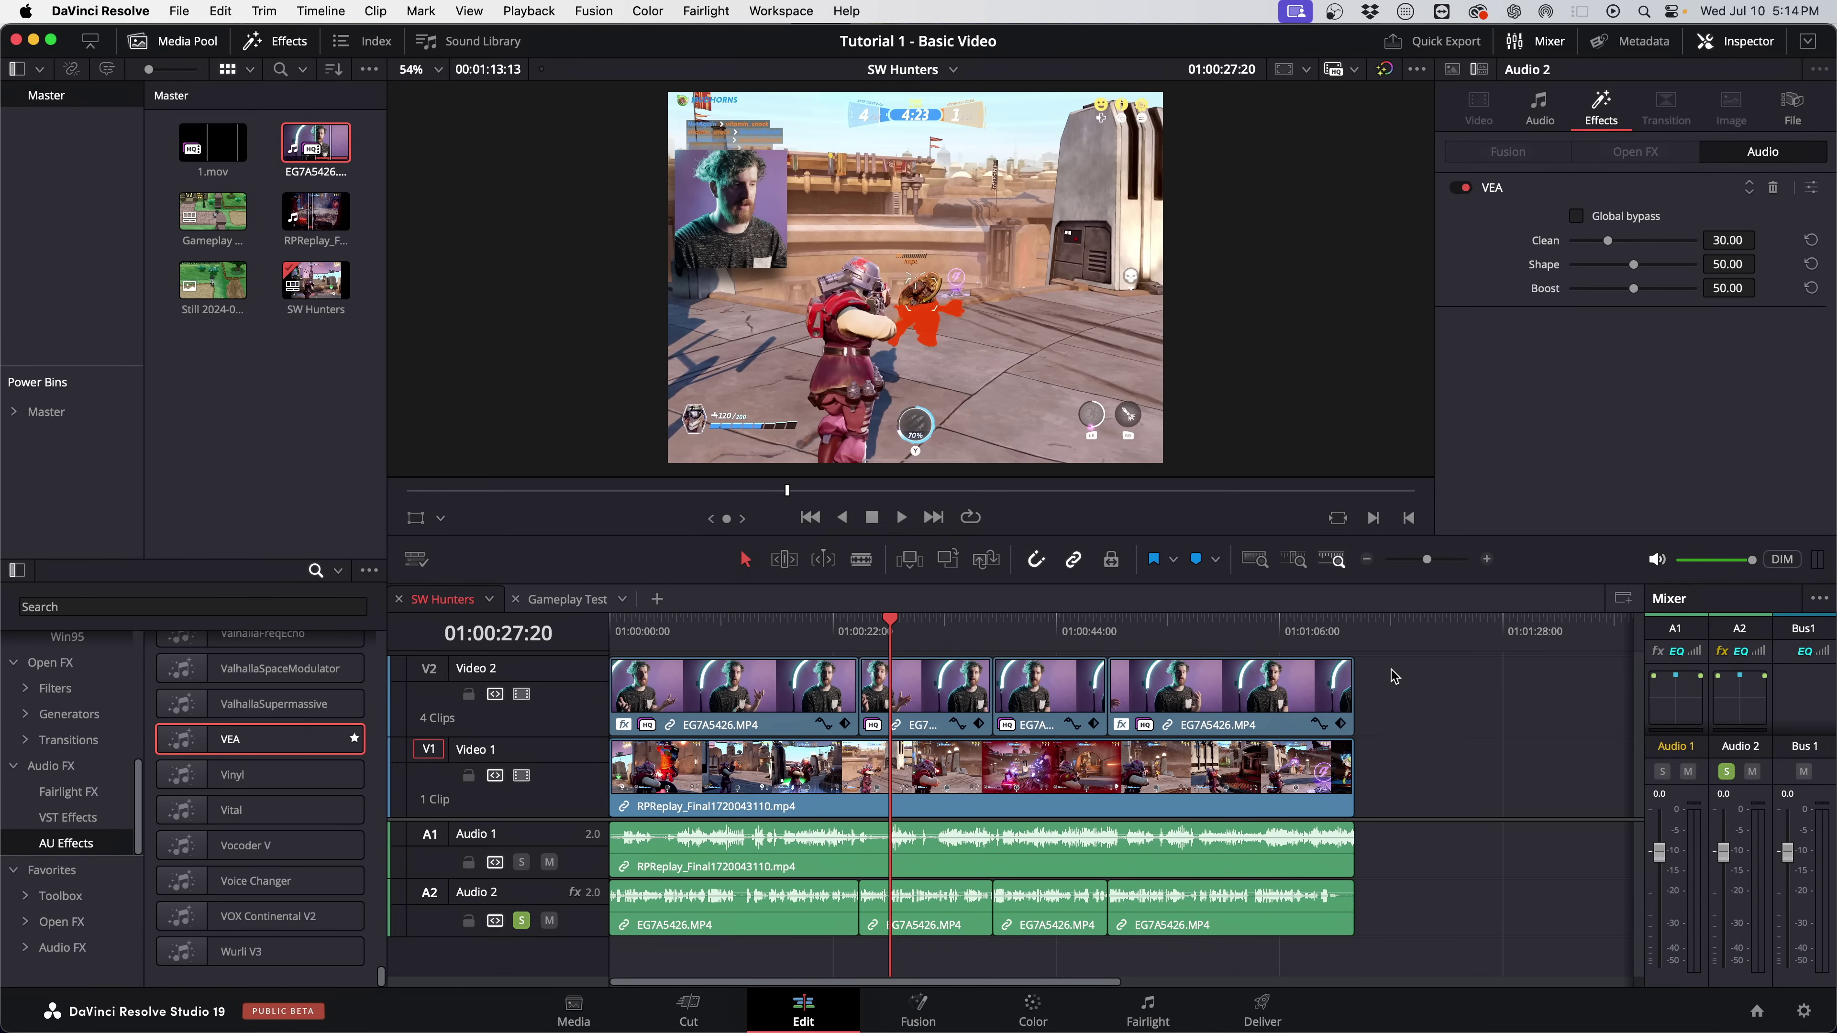
drag(1395, 676, 808, 724)
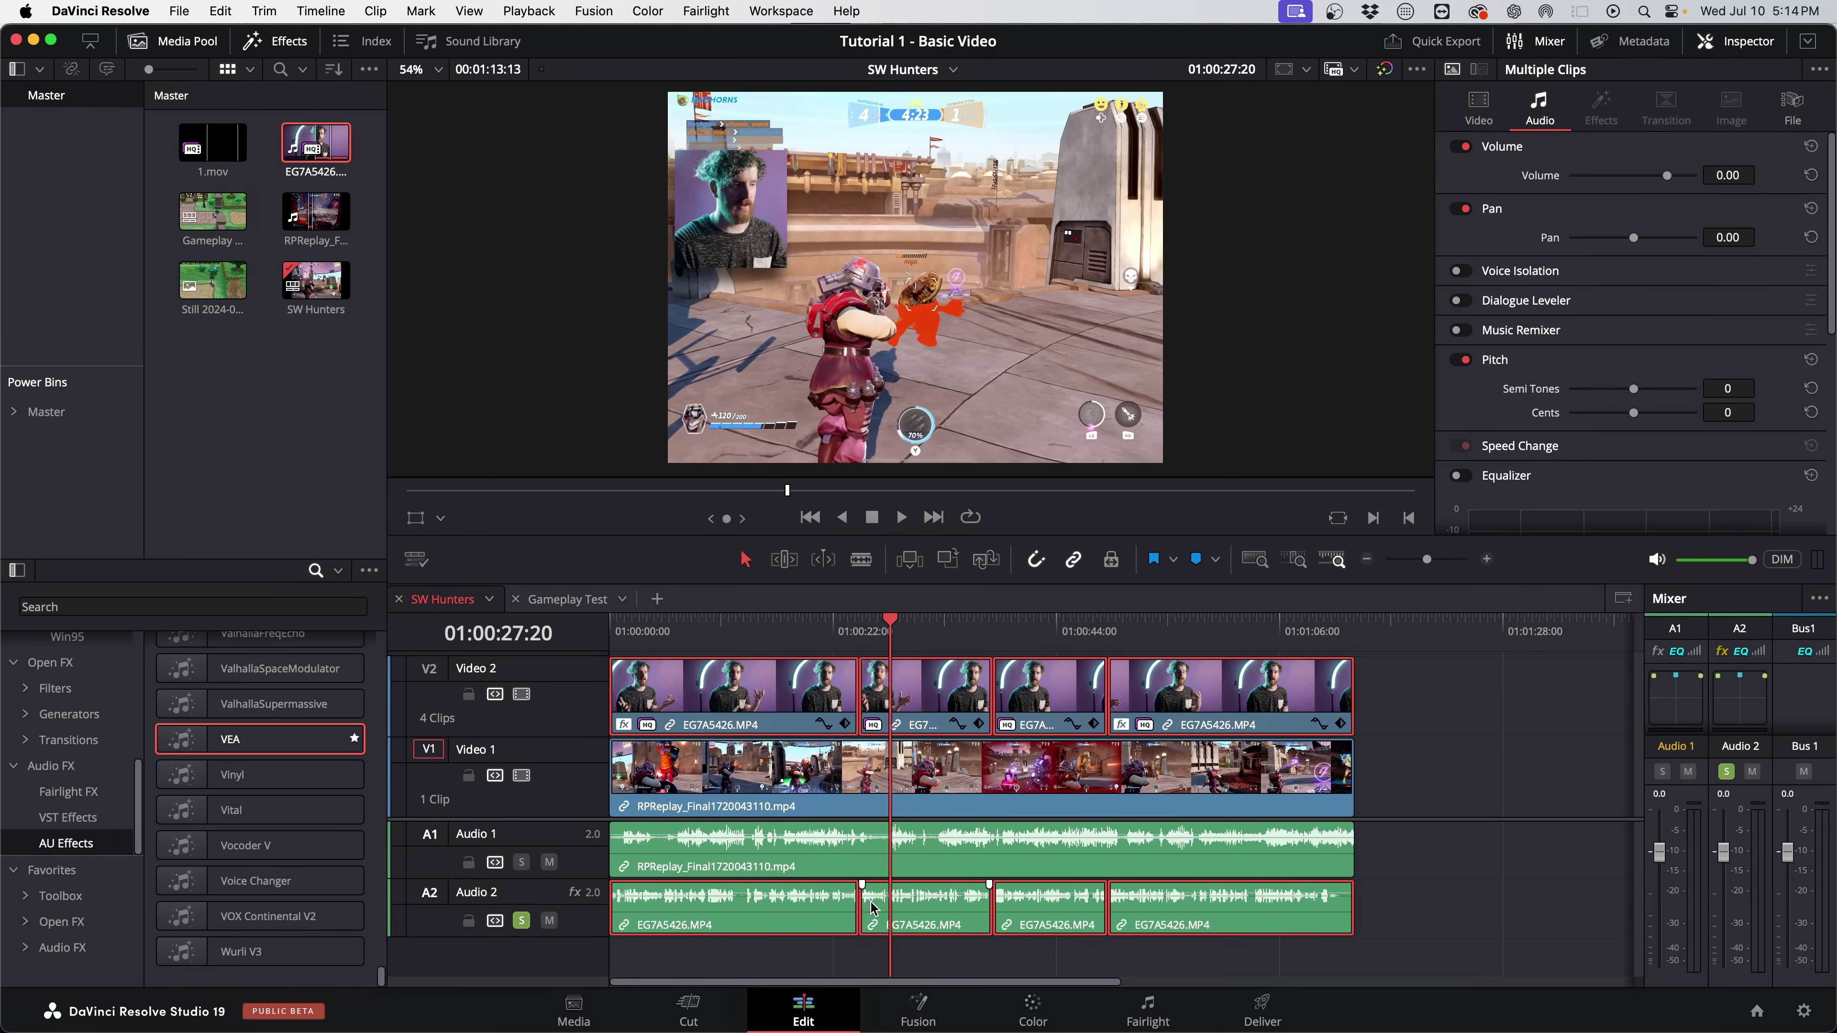
right_click(902, 923)
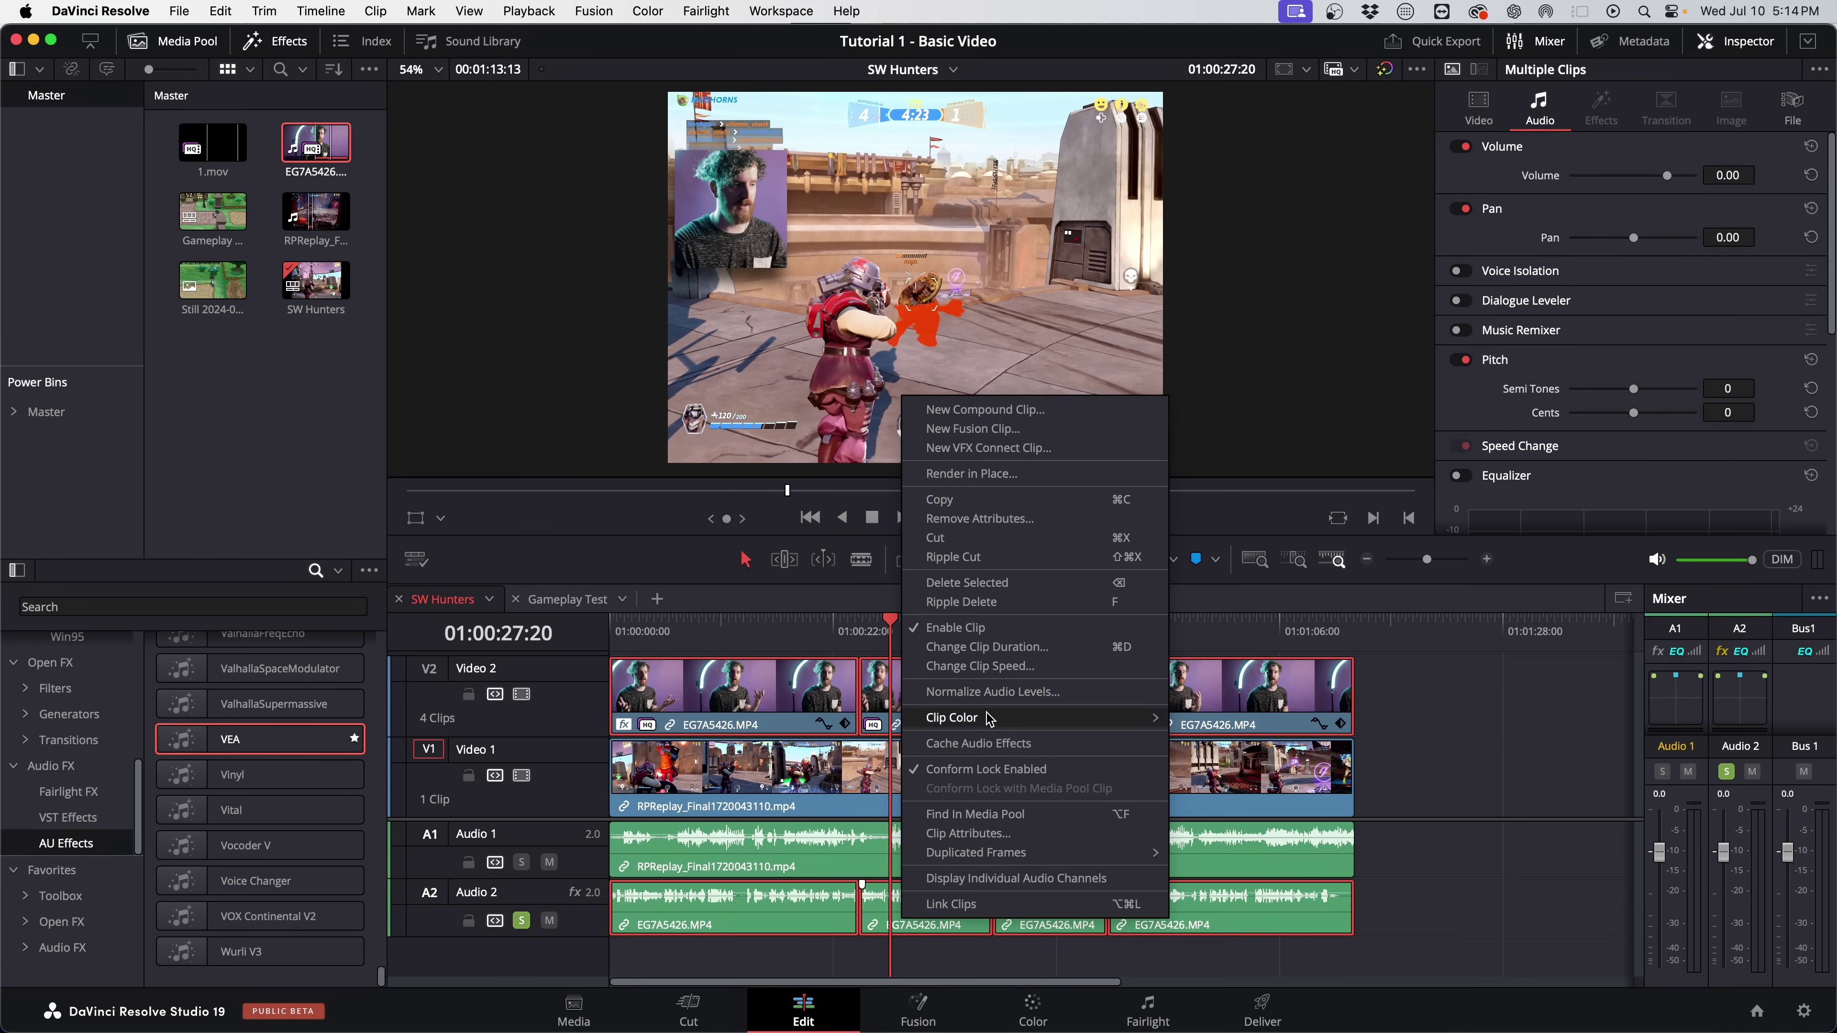
mouse_move(985, 717)
key(Escape)
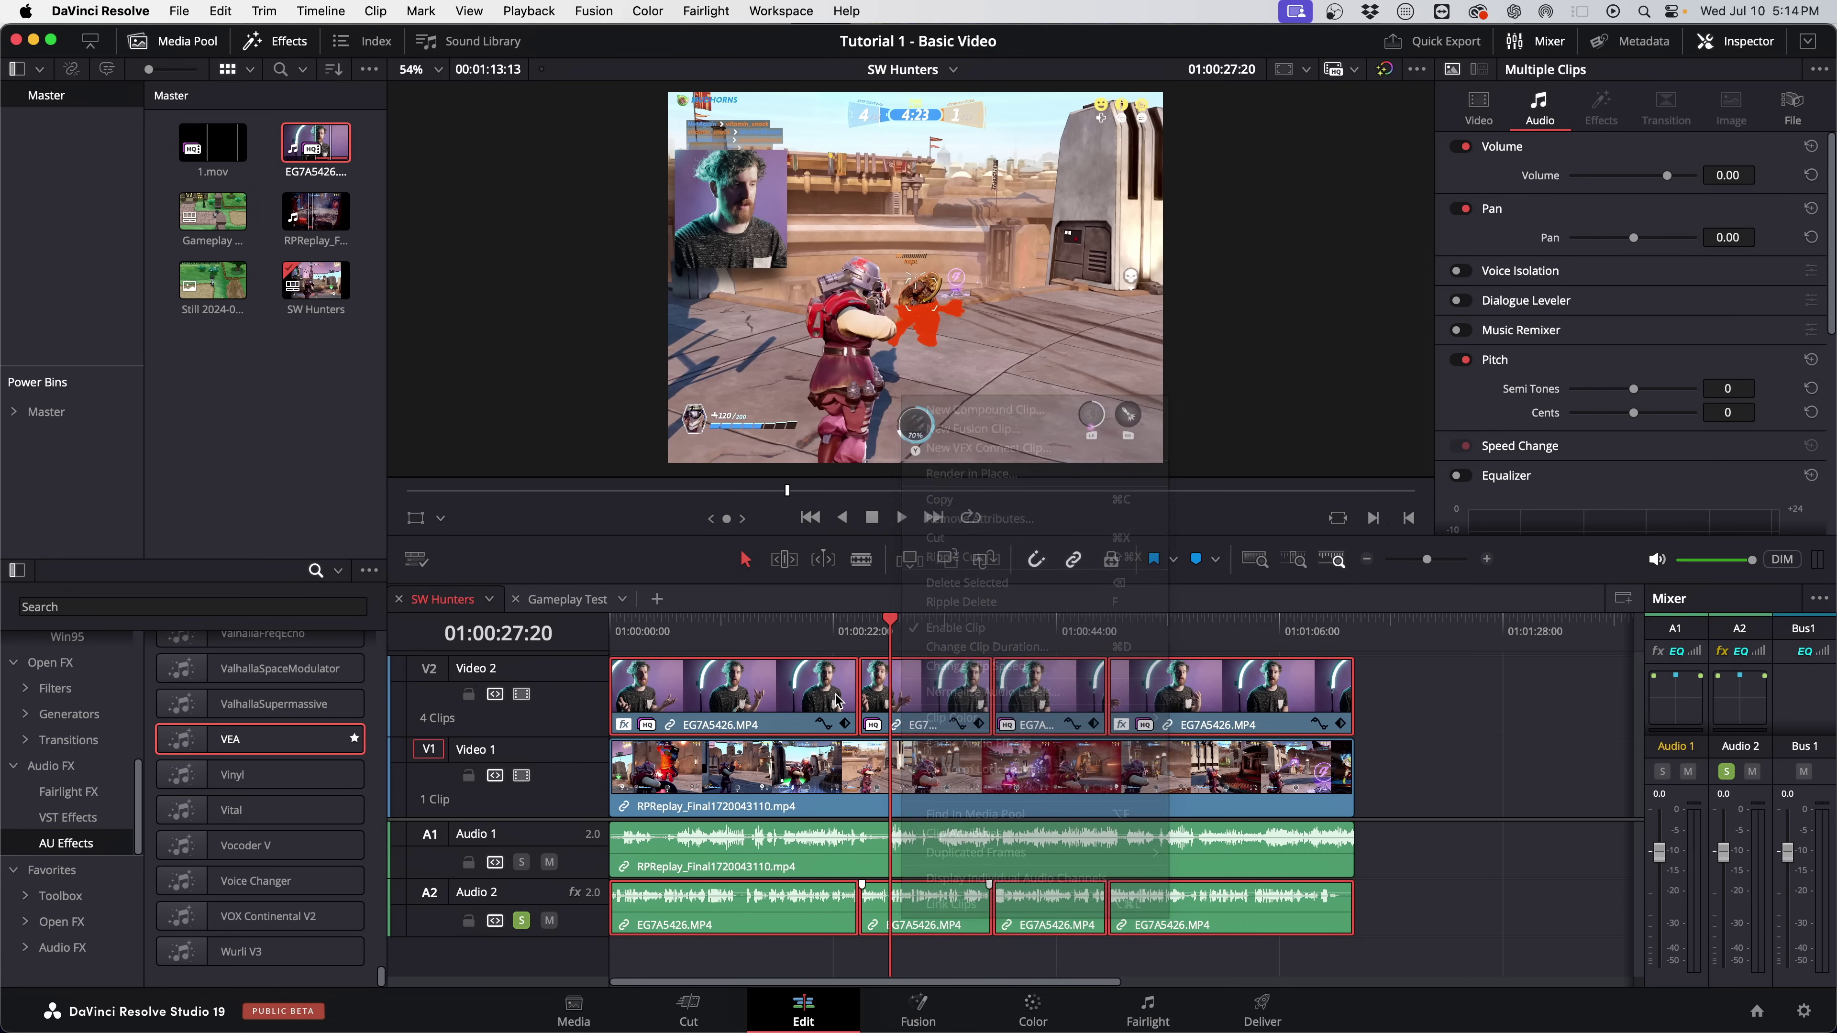
click(1308, 684)
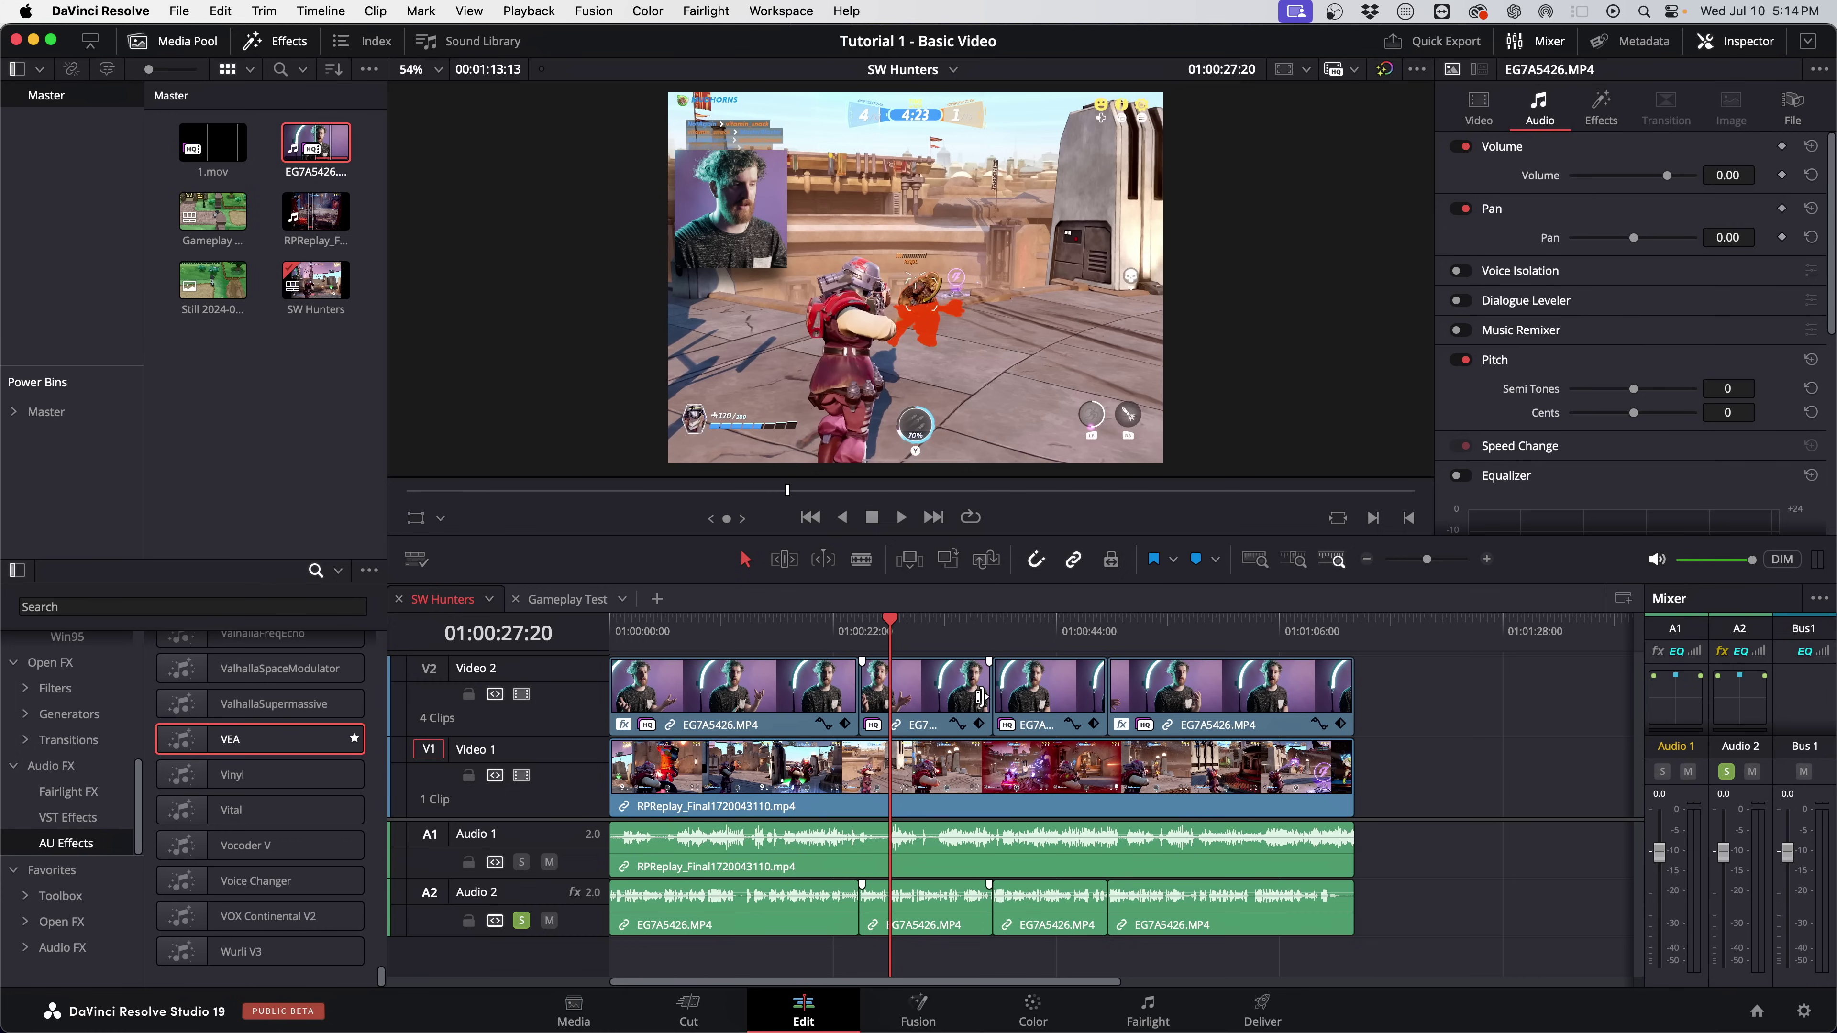
In the clip attributes of EG7A5426.MP4 in the media pool, set the right audio channel's source to Embedded Channel 1.
right_click(327, 148)
click(299, 136)
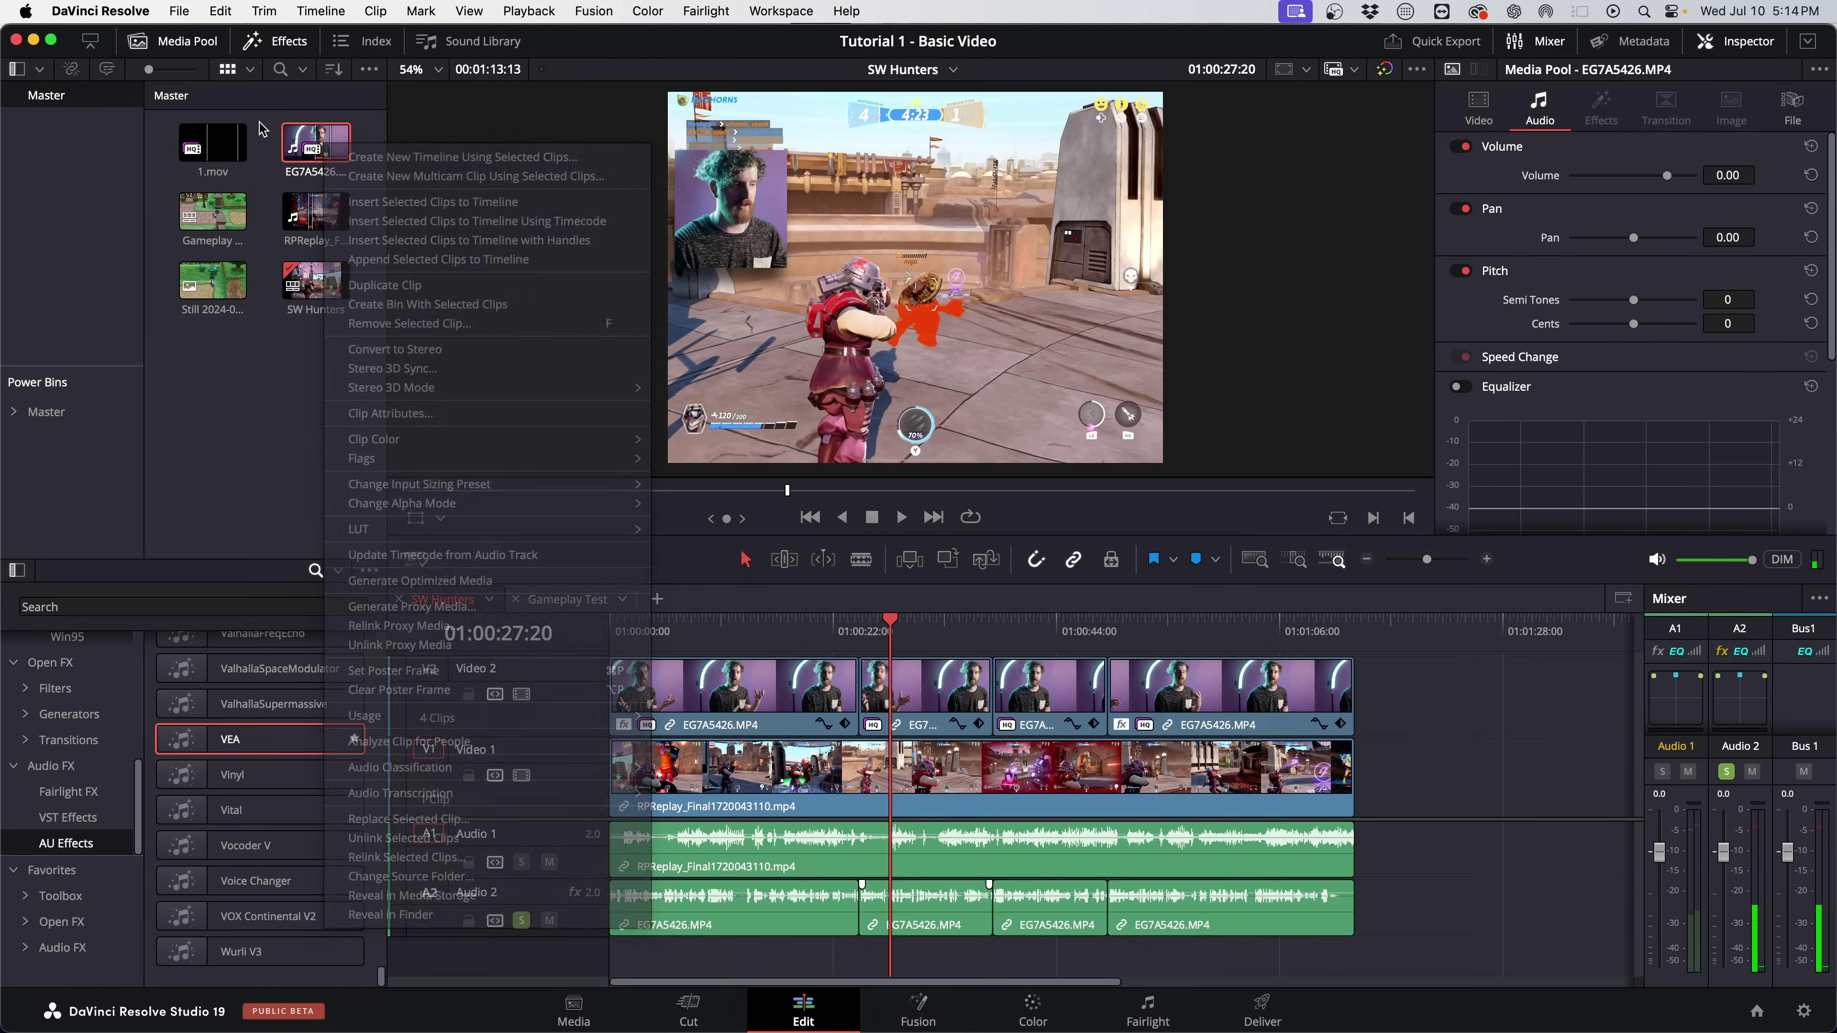
right_click(298, 134)
click(364, 400)
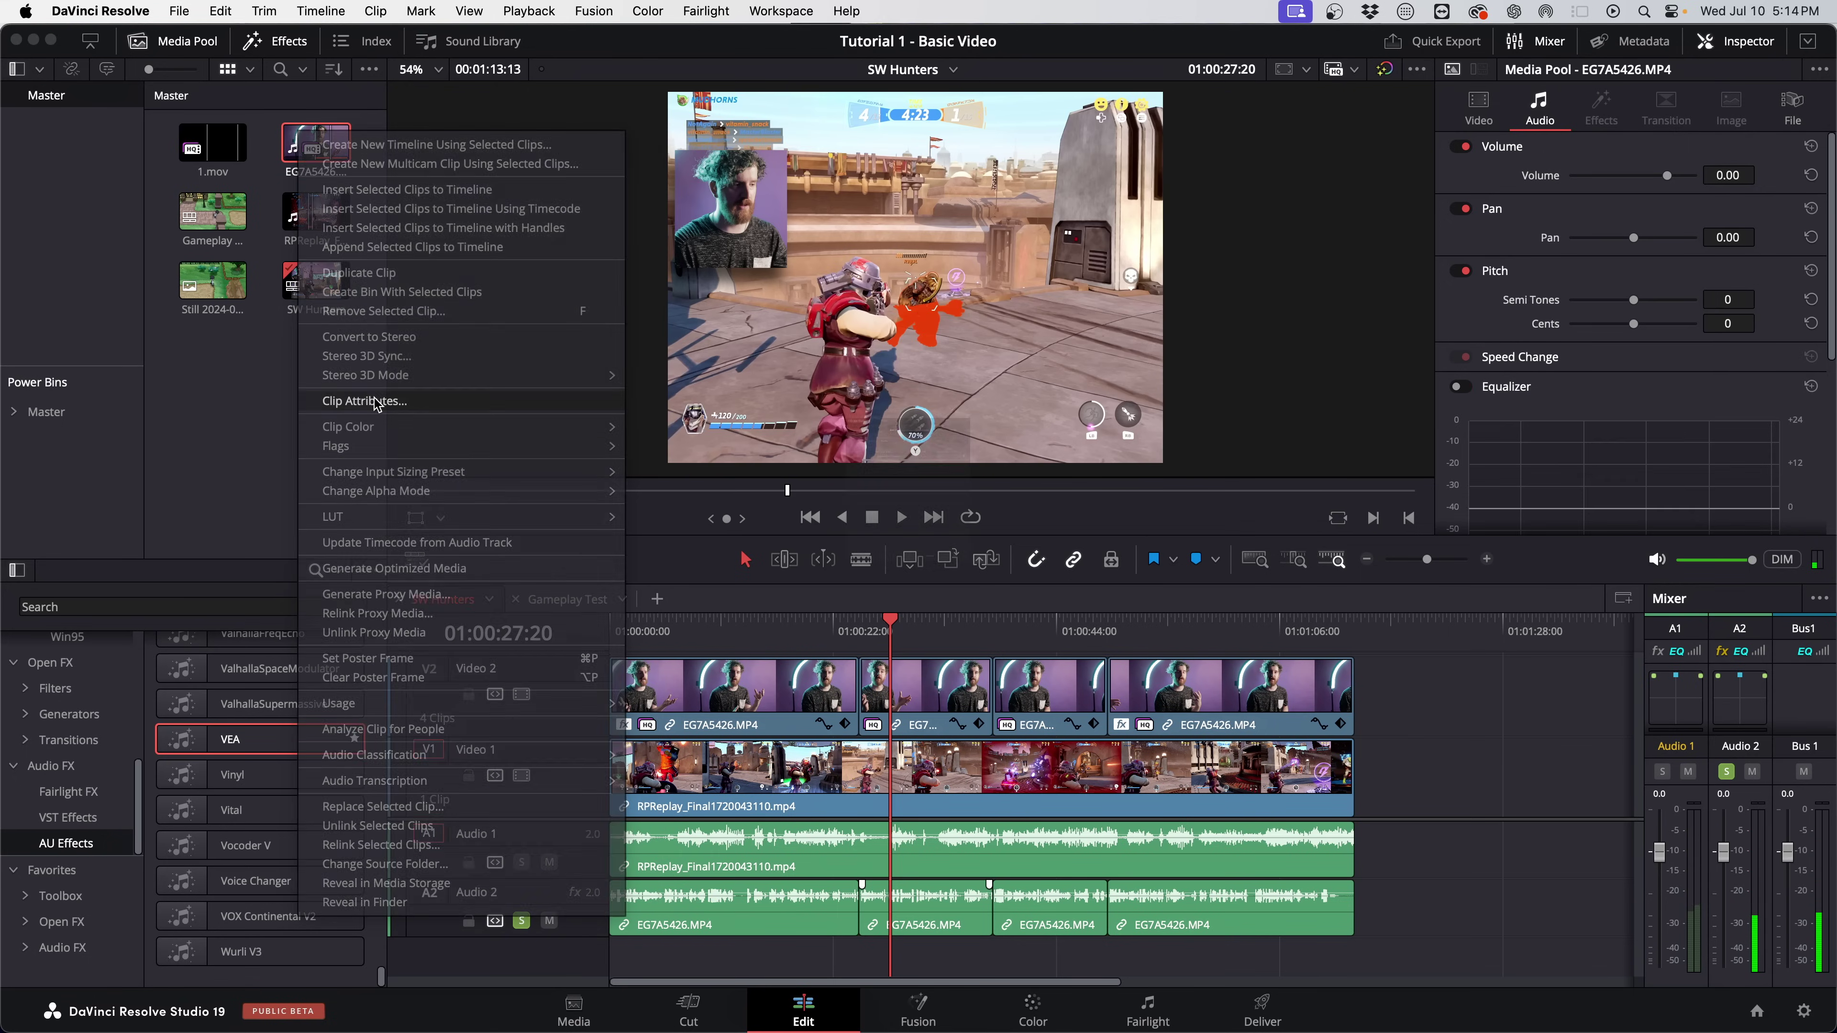
click(817, 355)
click(827, 384)
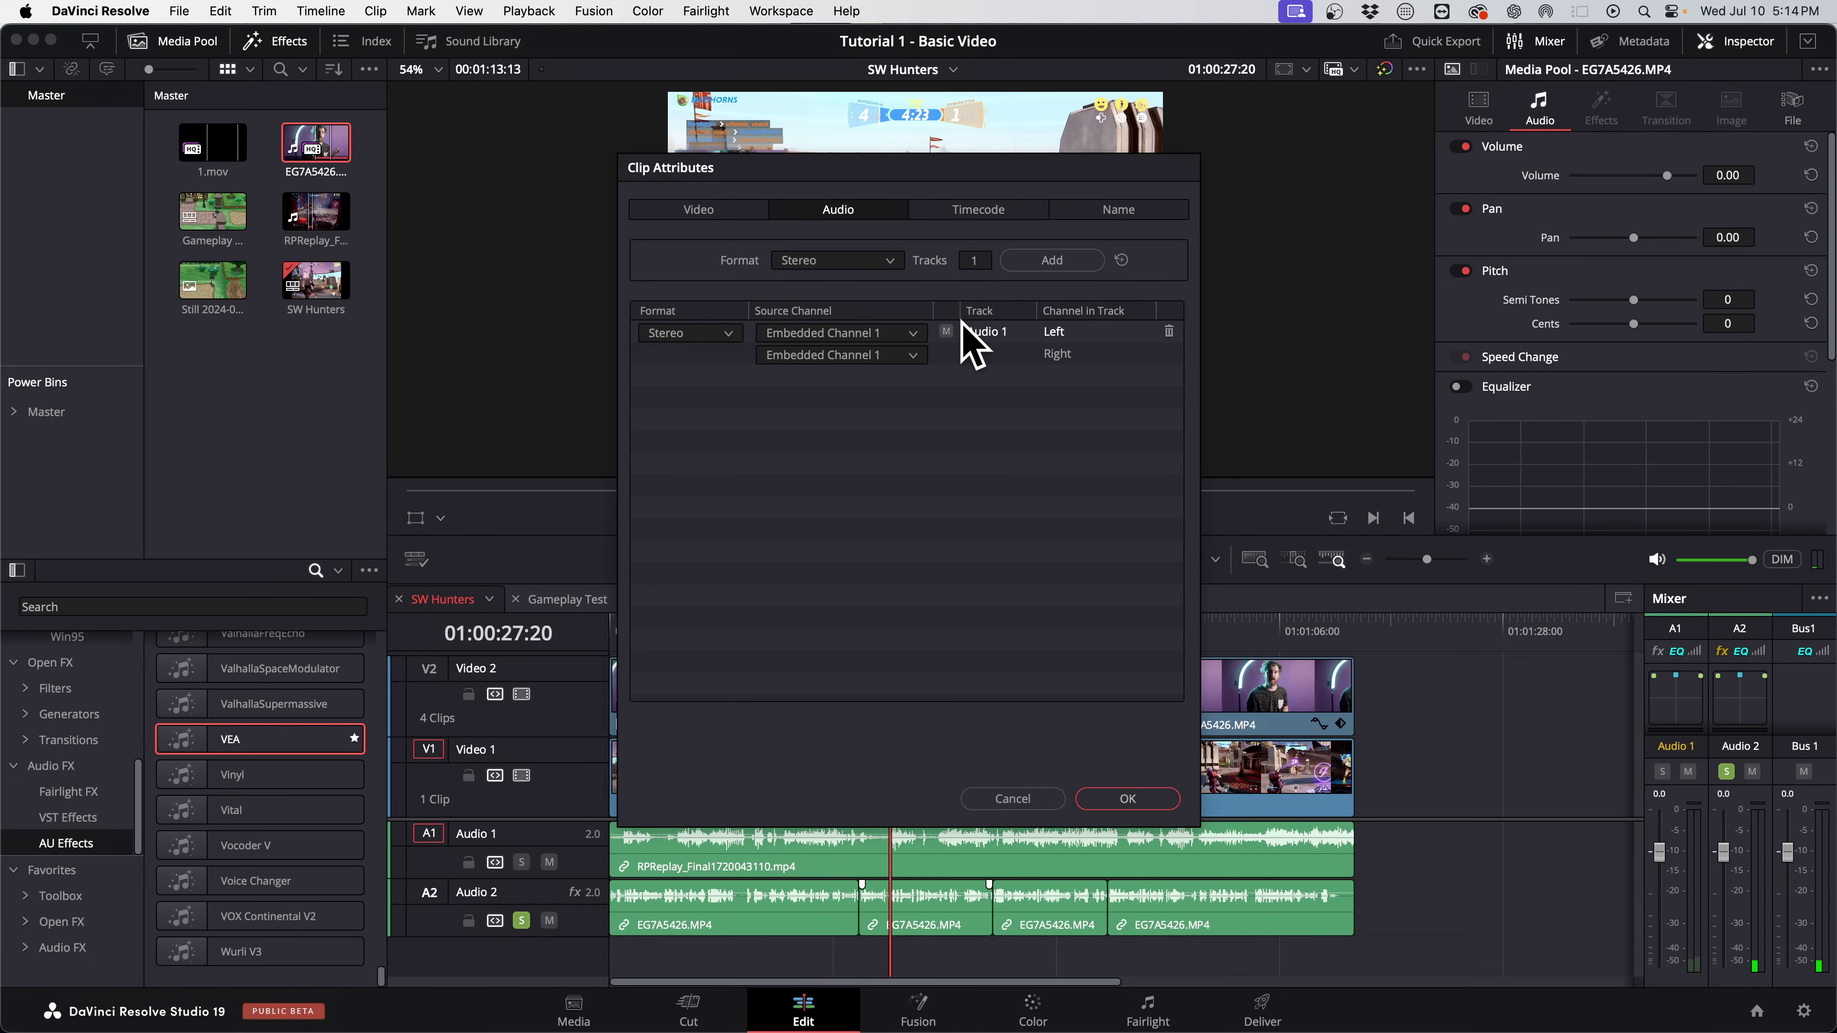
click(1129, 799)
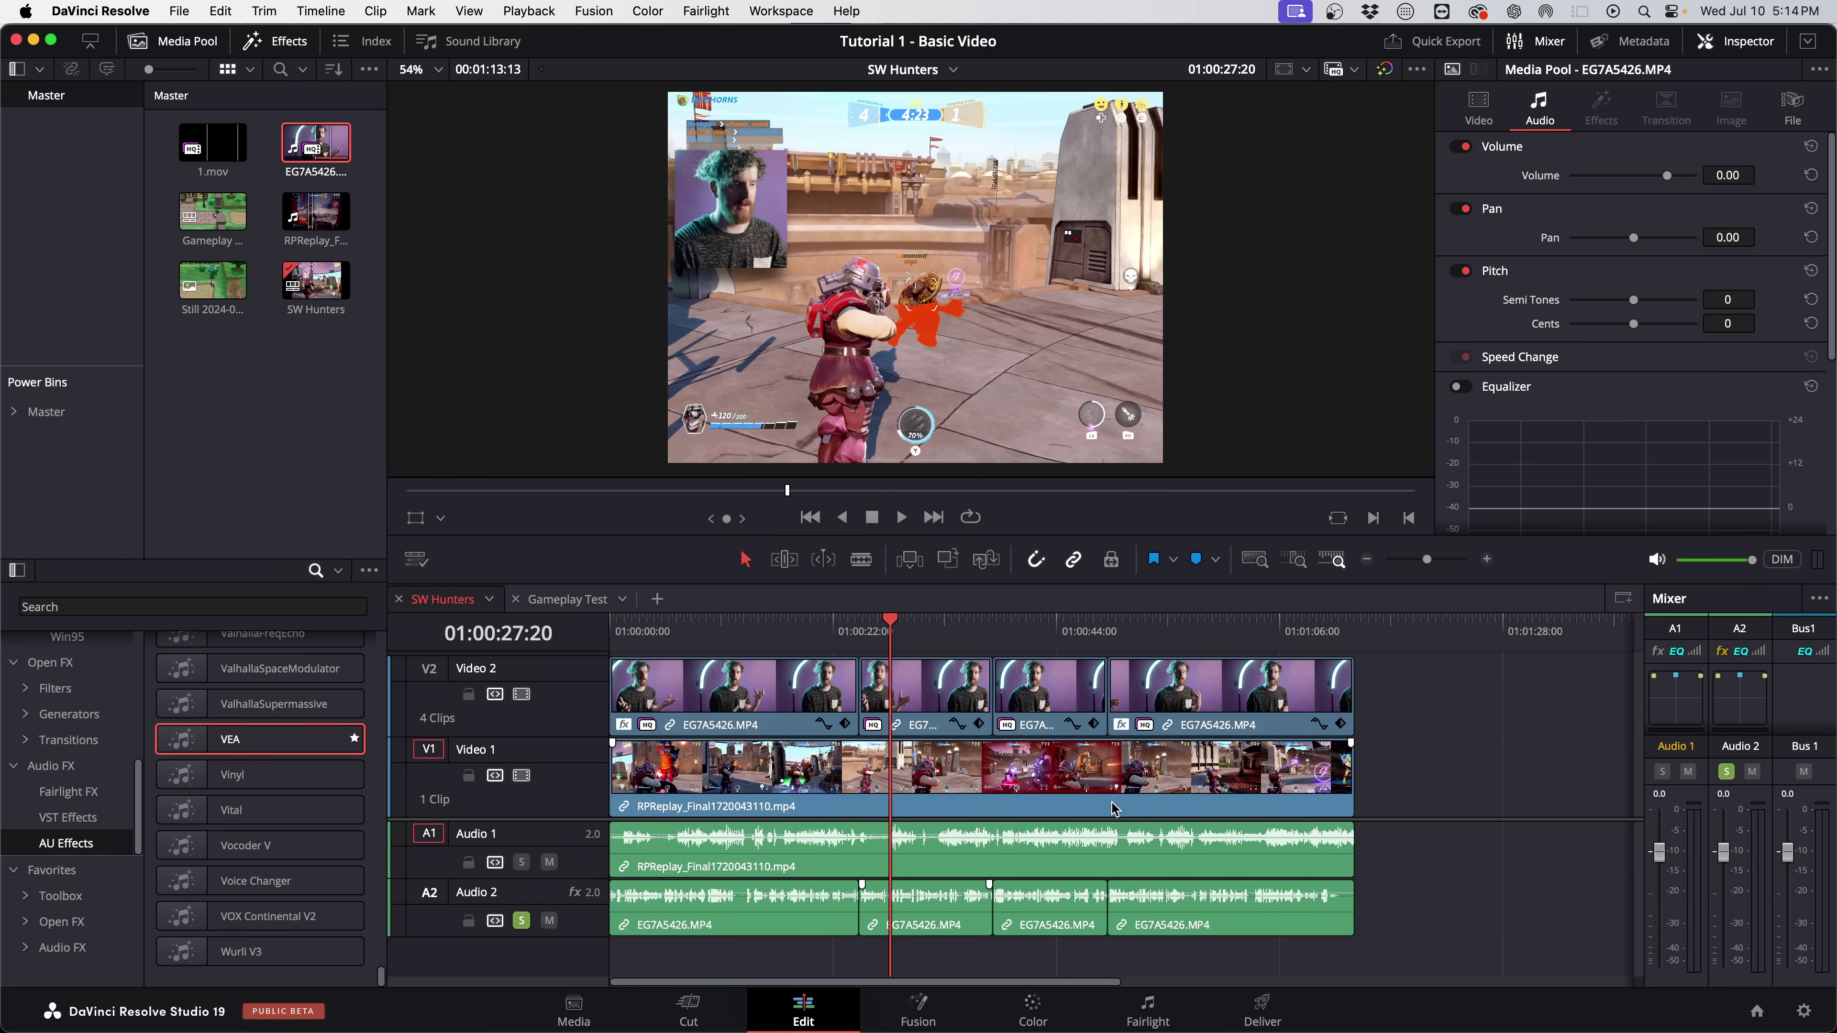
Check the audio channel attributes of the second facecam clip in the timeline.
mouse_move(953, 919)
right_click(910, 691)
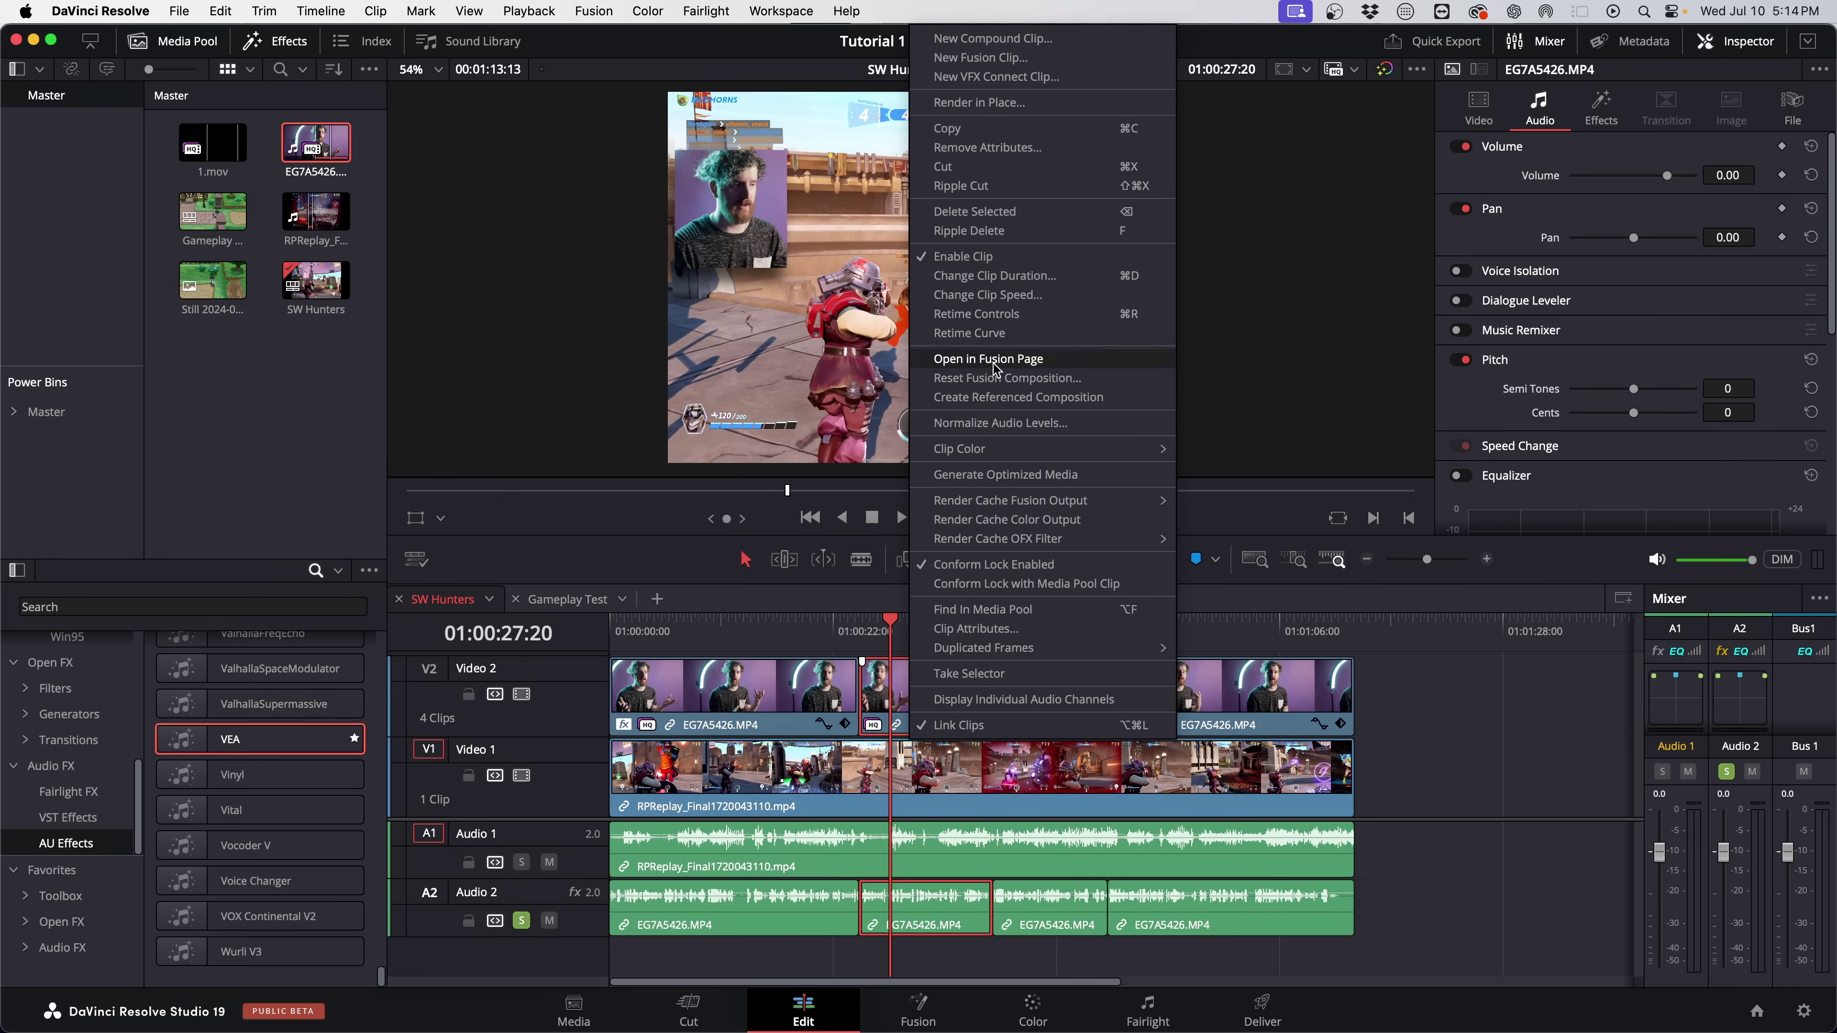
click(1003, 627)
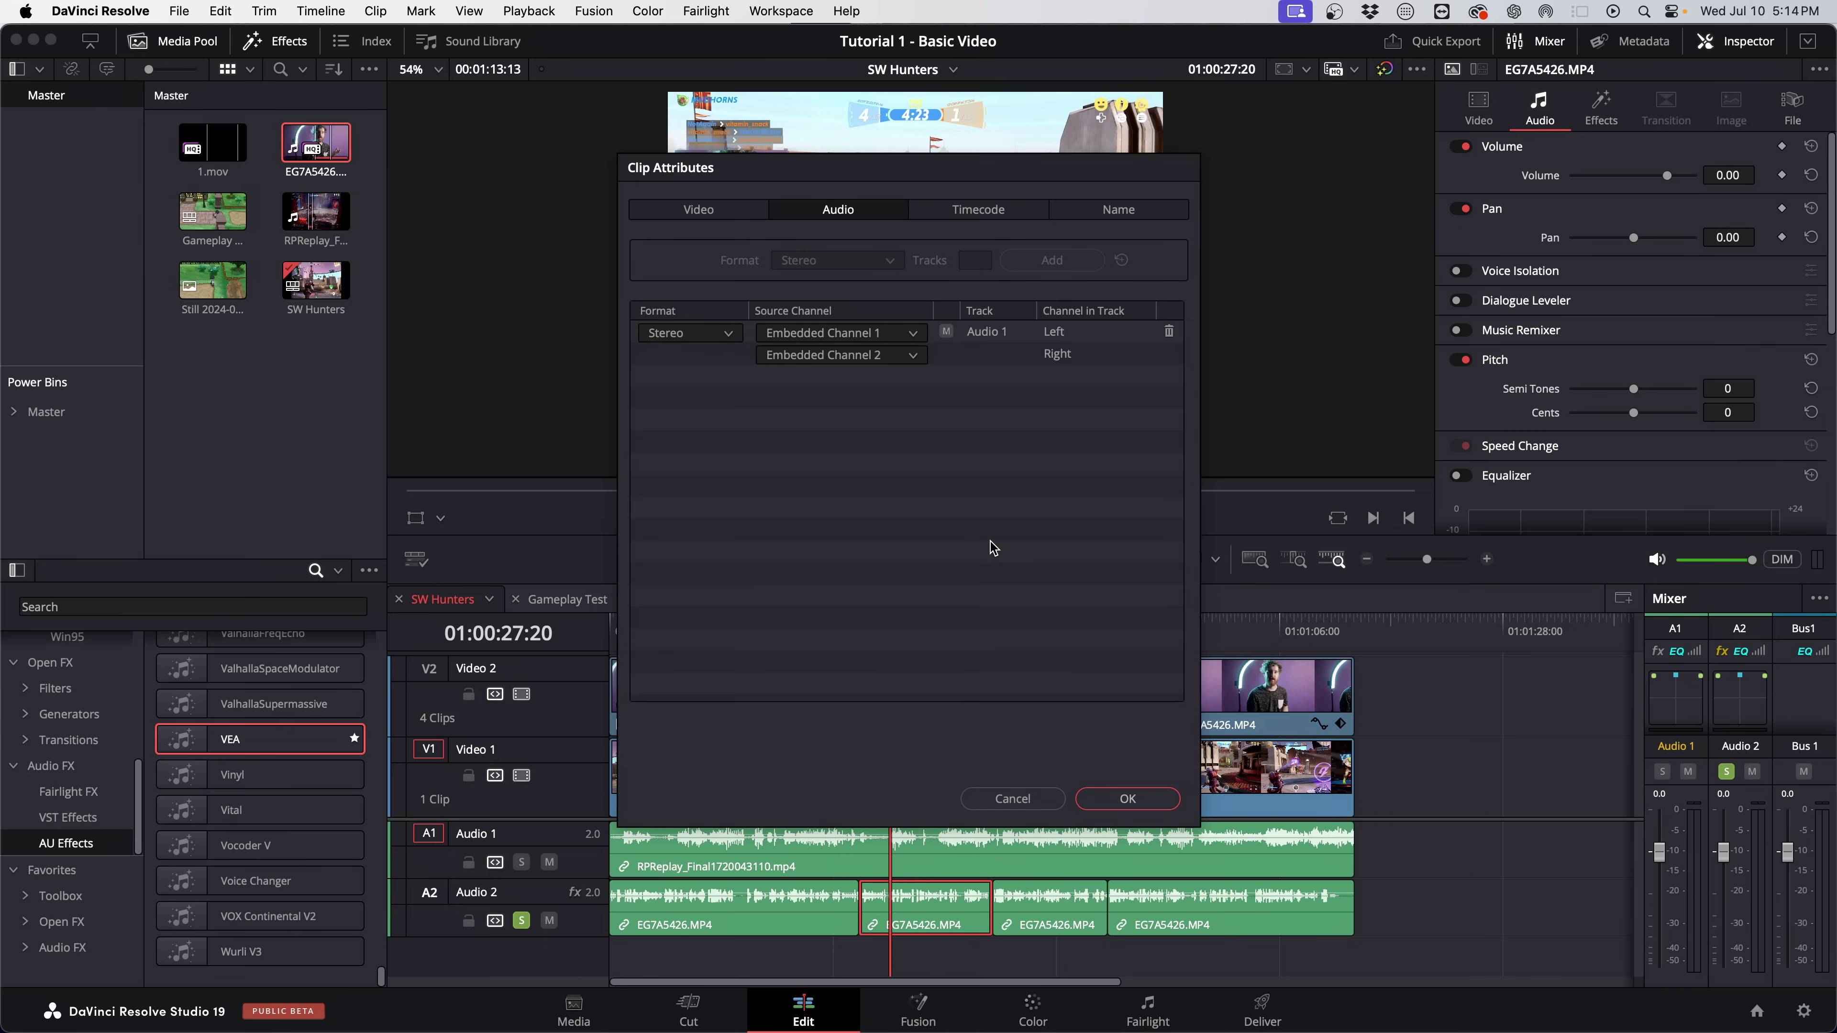
click(980, 798)
Set the right audio channel's source to Embedded Channel 1 in the clip attributes of all four facecam clips in the timeline.
drag(1421, 731, 797, 695)
right_click(796, 694)
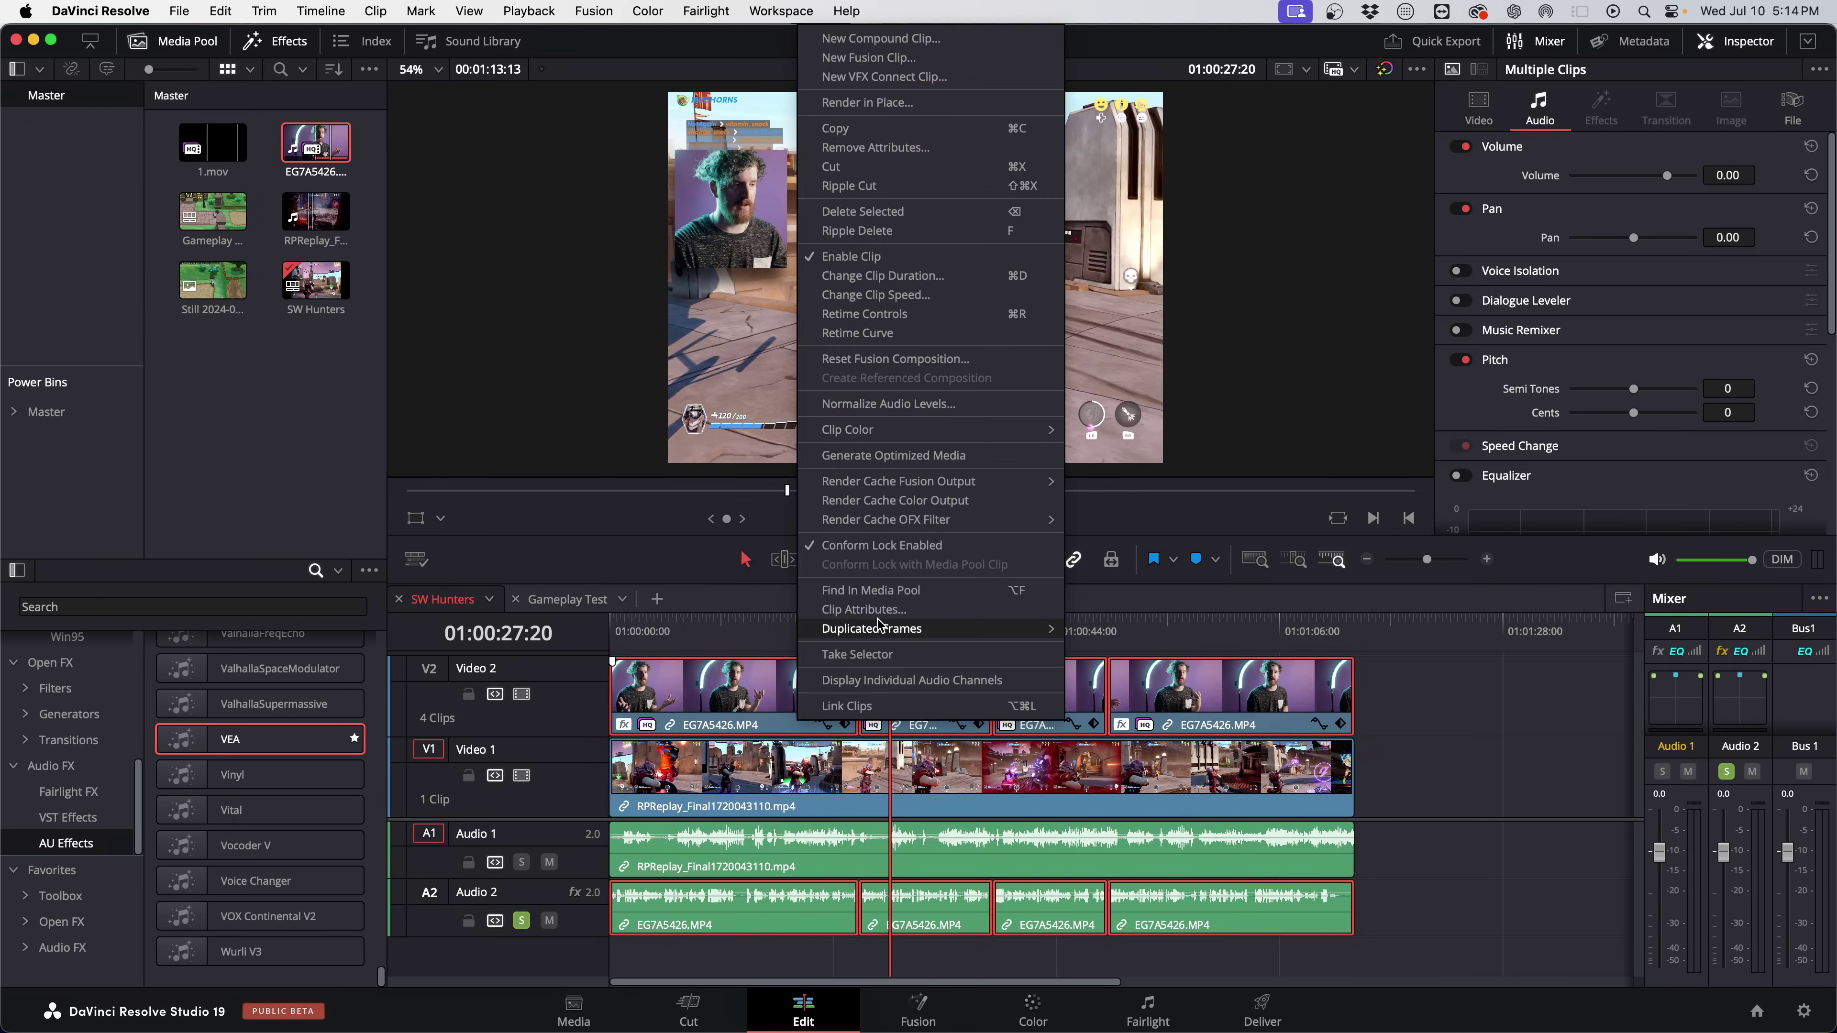
click(868, 609)
click(886, 354)
click(868, 380)
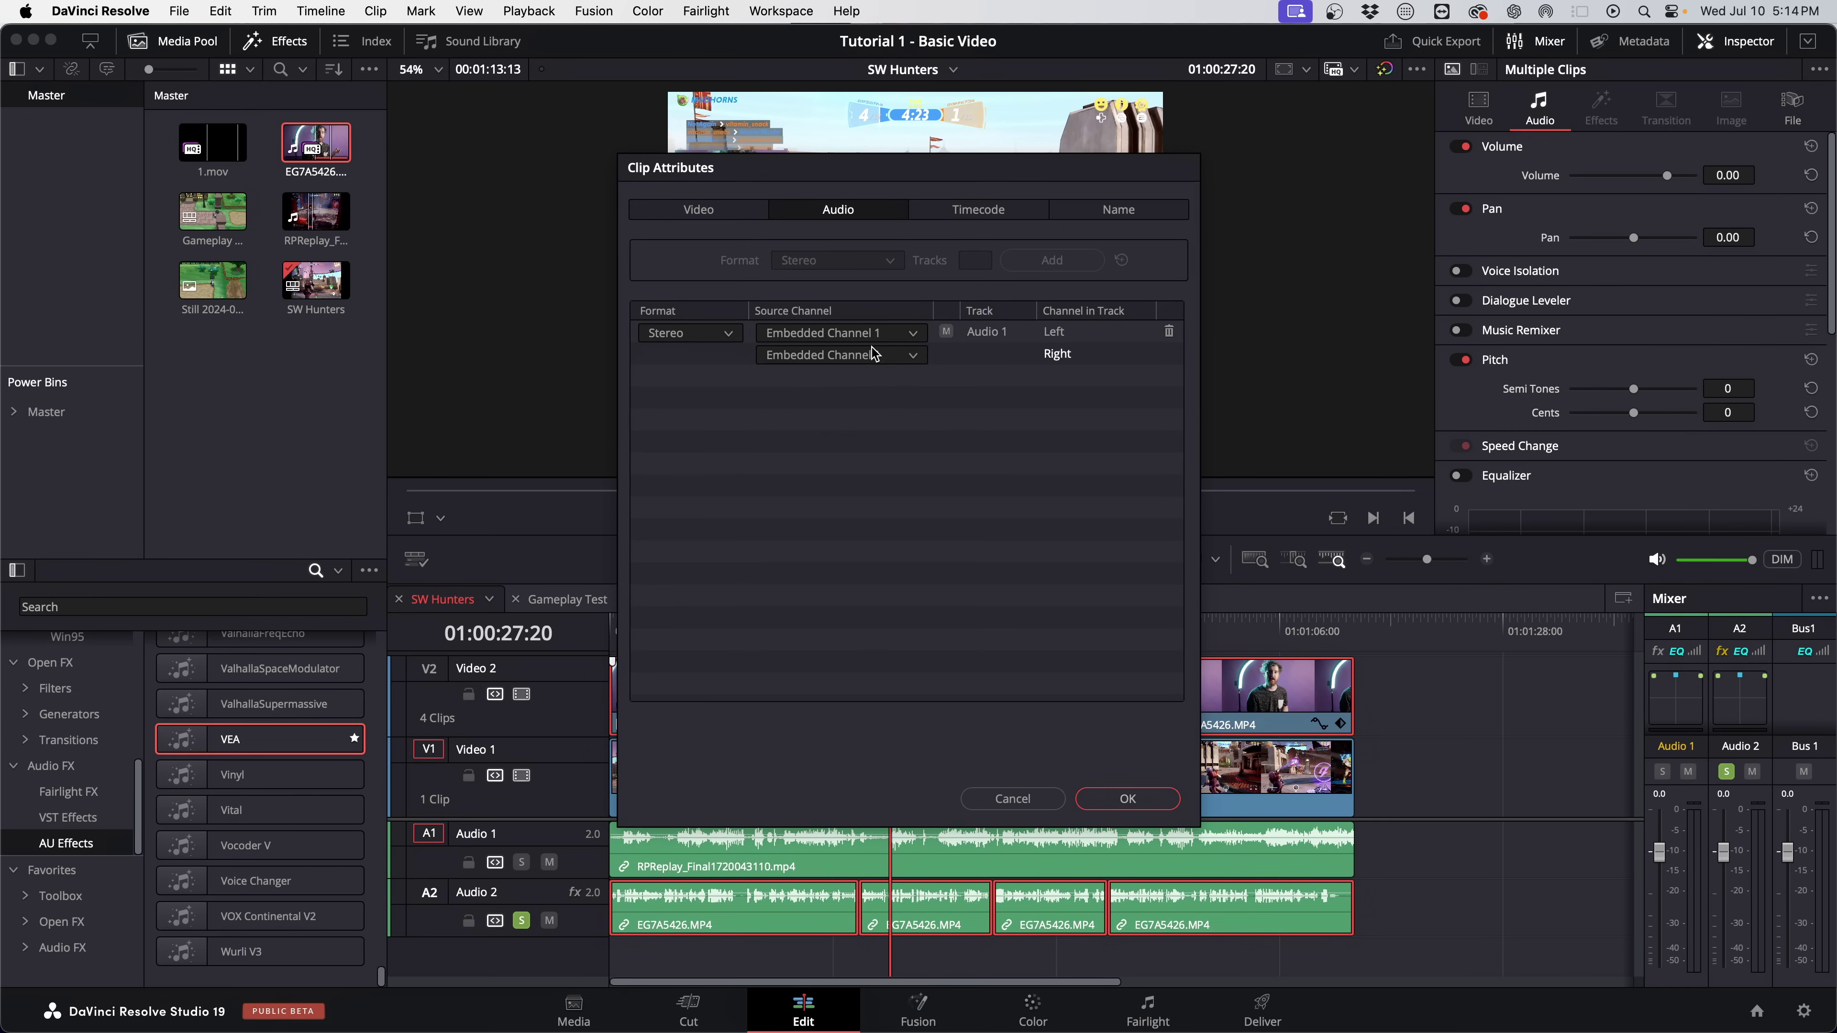
click(1128, 799)
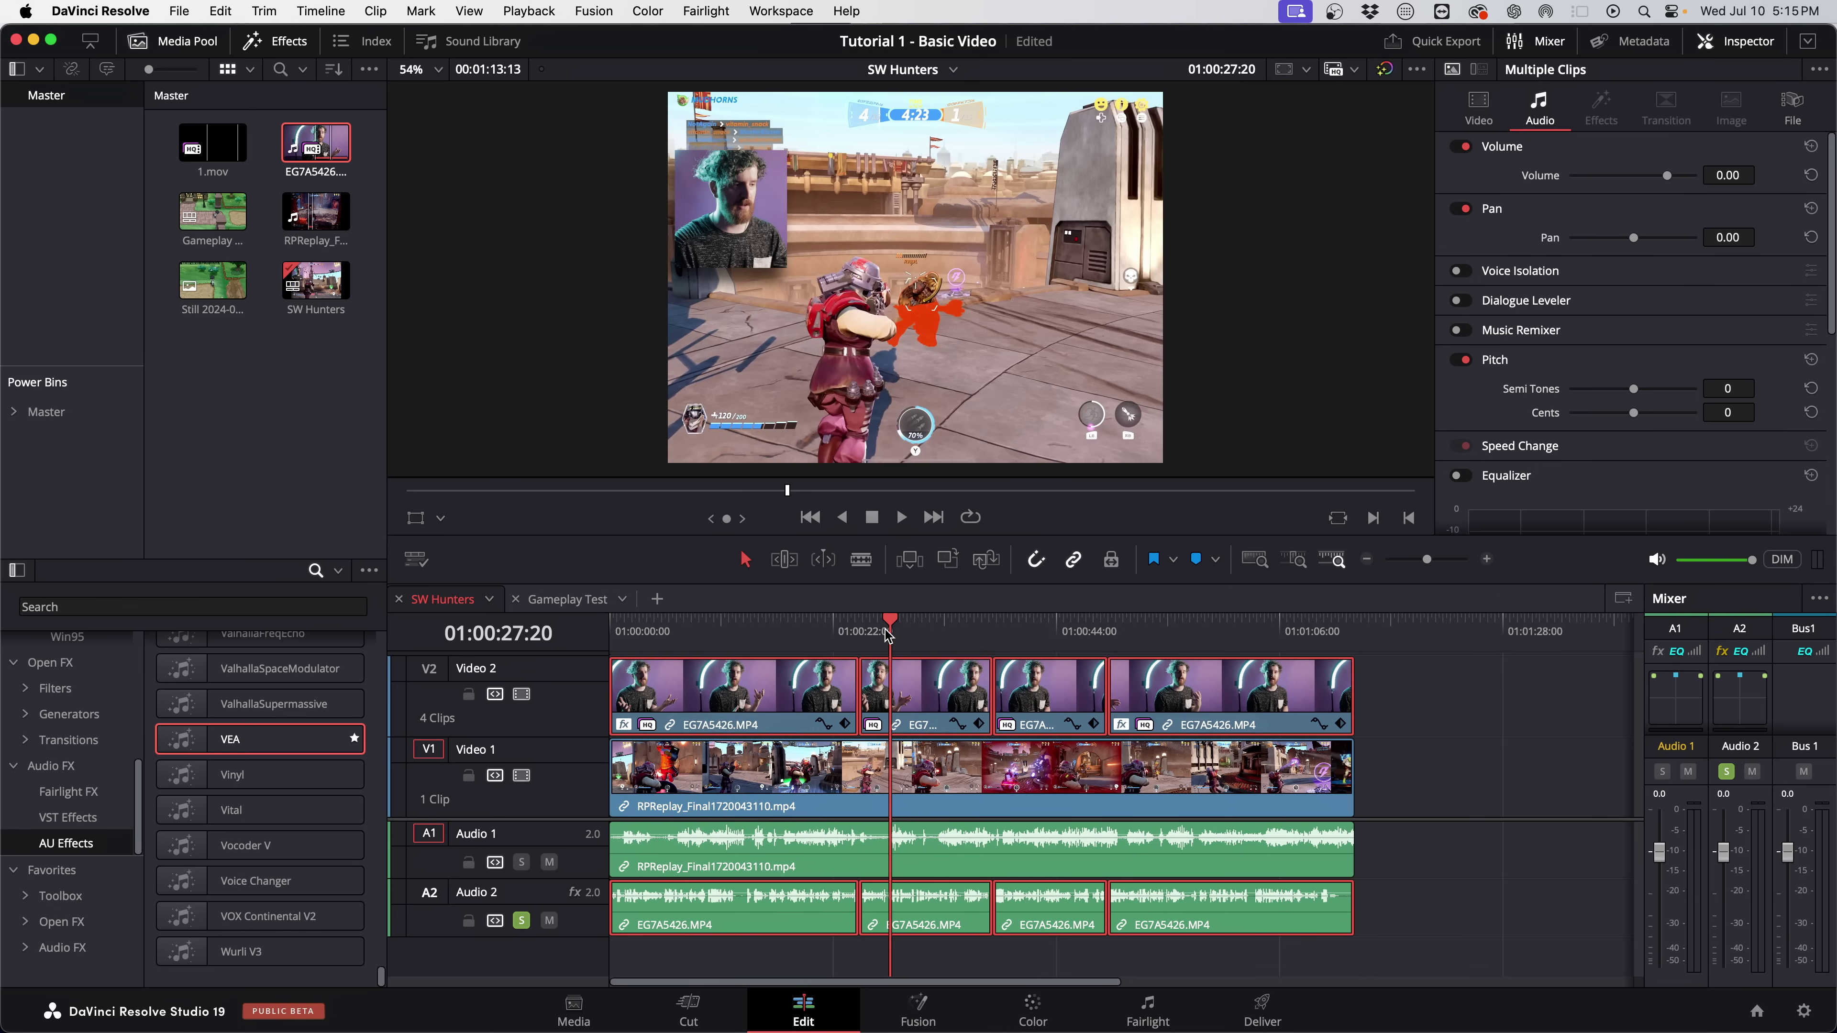
Play a short section to check the soloed voice and turn off the solo on the Audio 2 track.
click(1410, 802)
key(space)
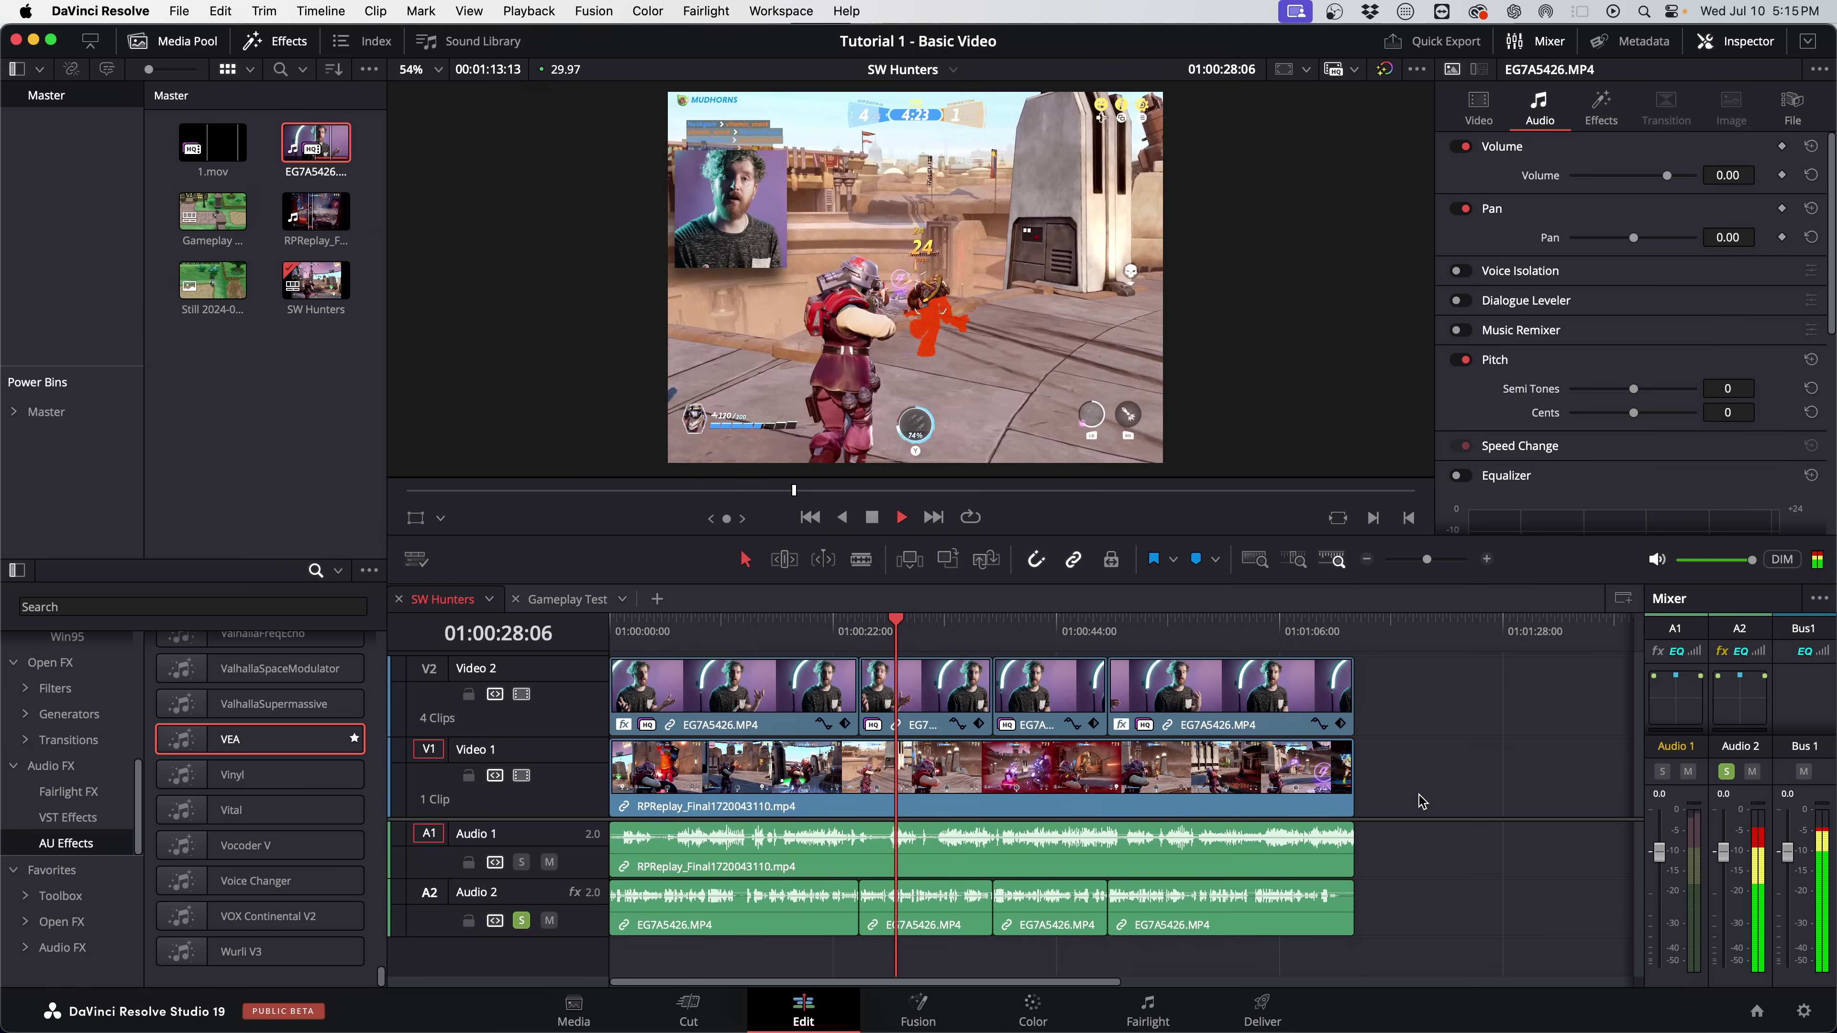
key(space)
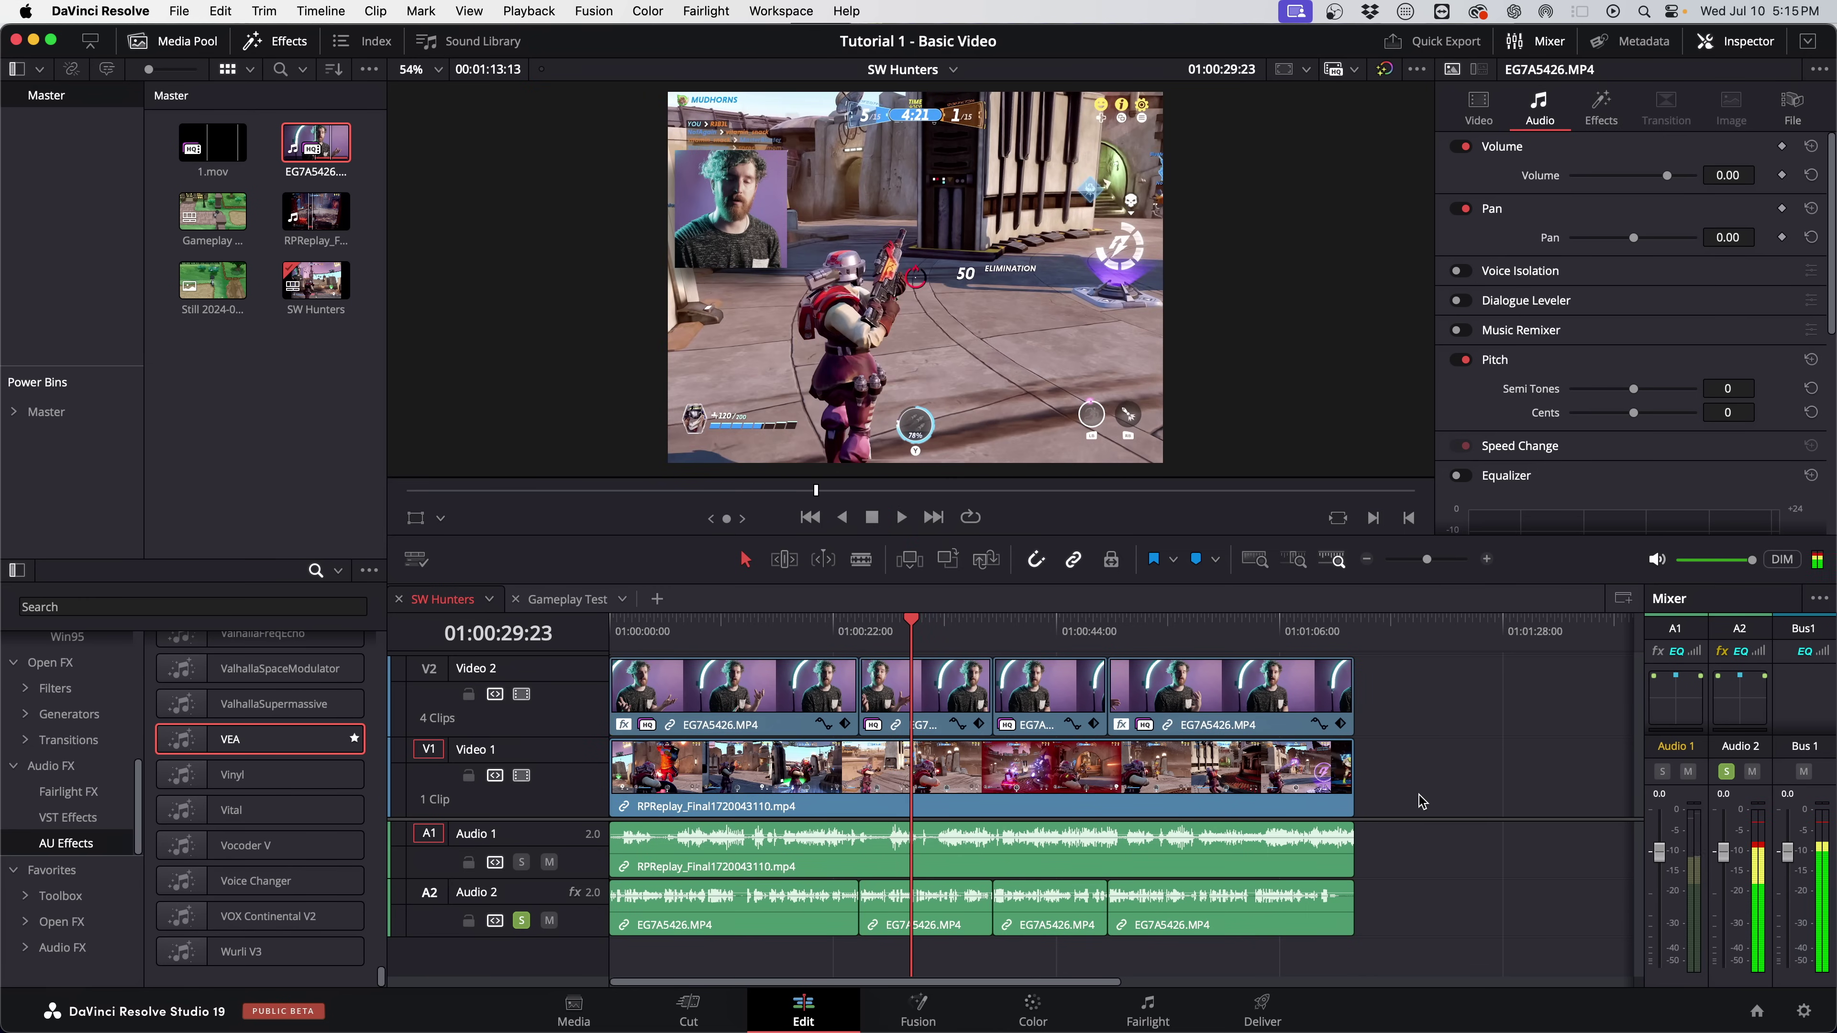
click(522, 921)
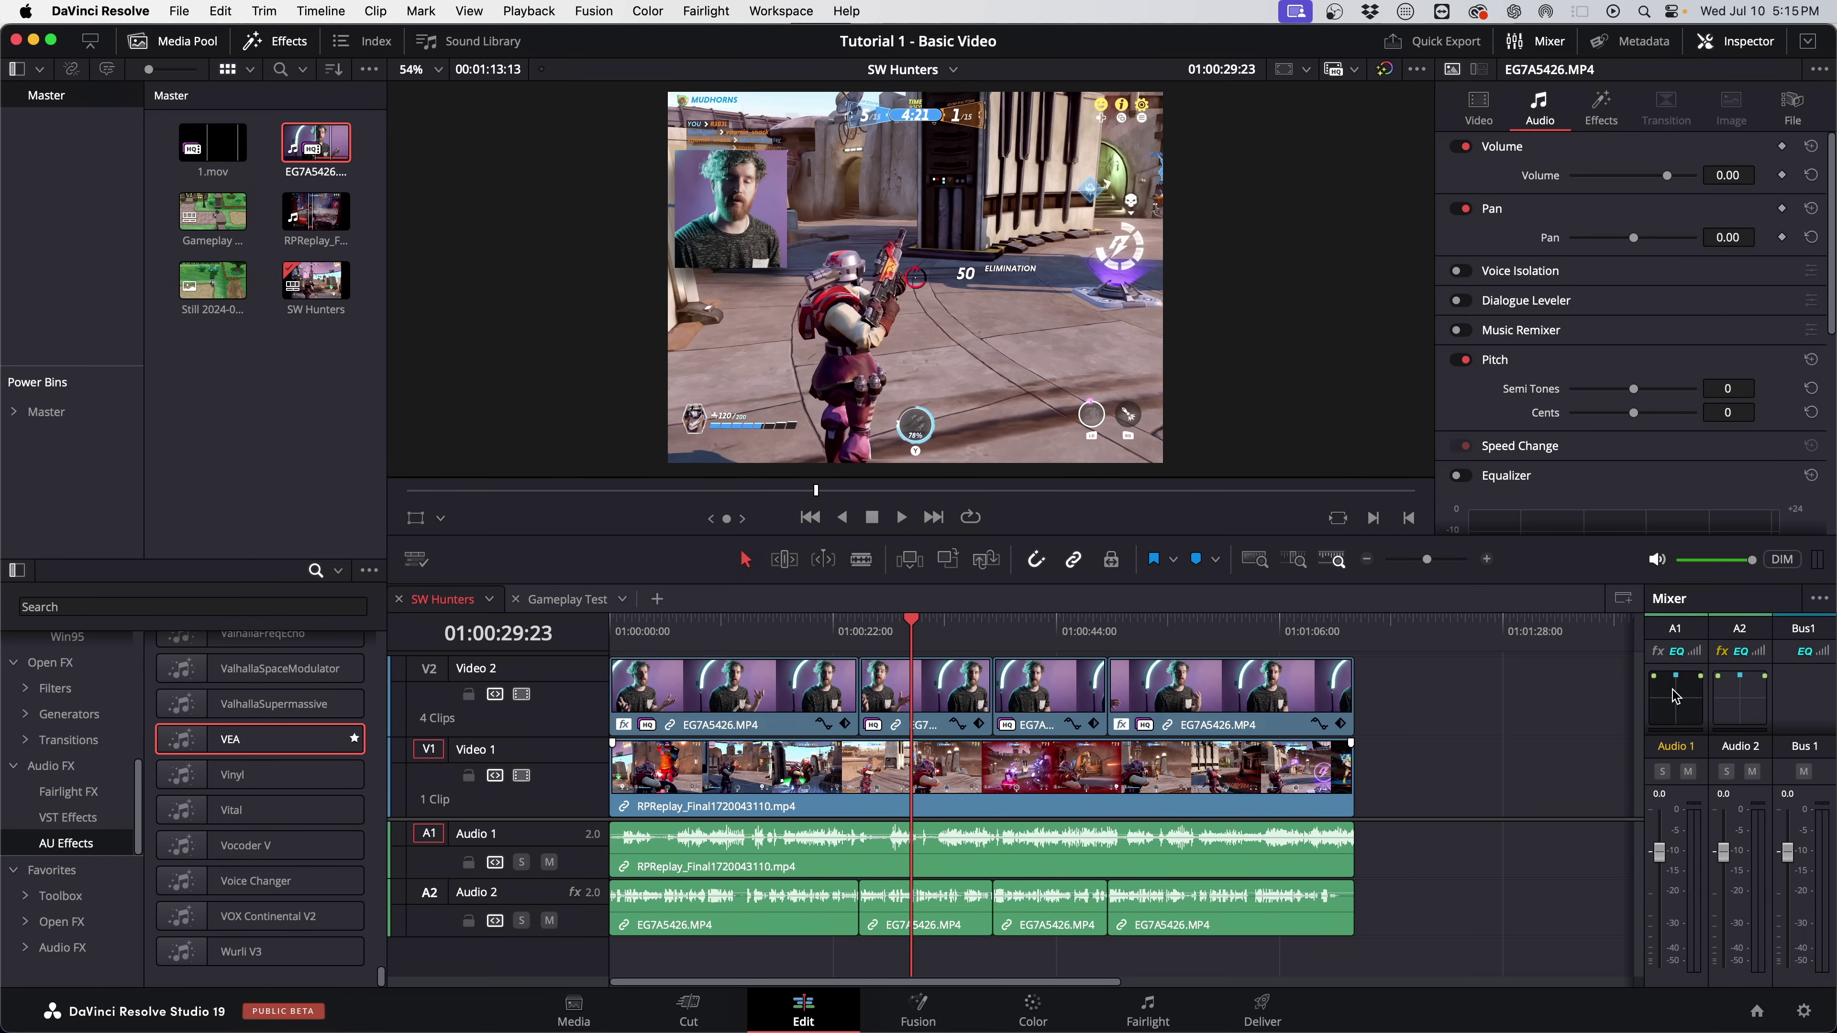
Lower the Audio 1 track's mixer level to about -23 dB while playing from 01:00:06:06.
drag(1659, 860, 1664, 941)
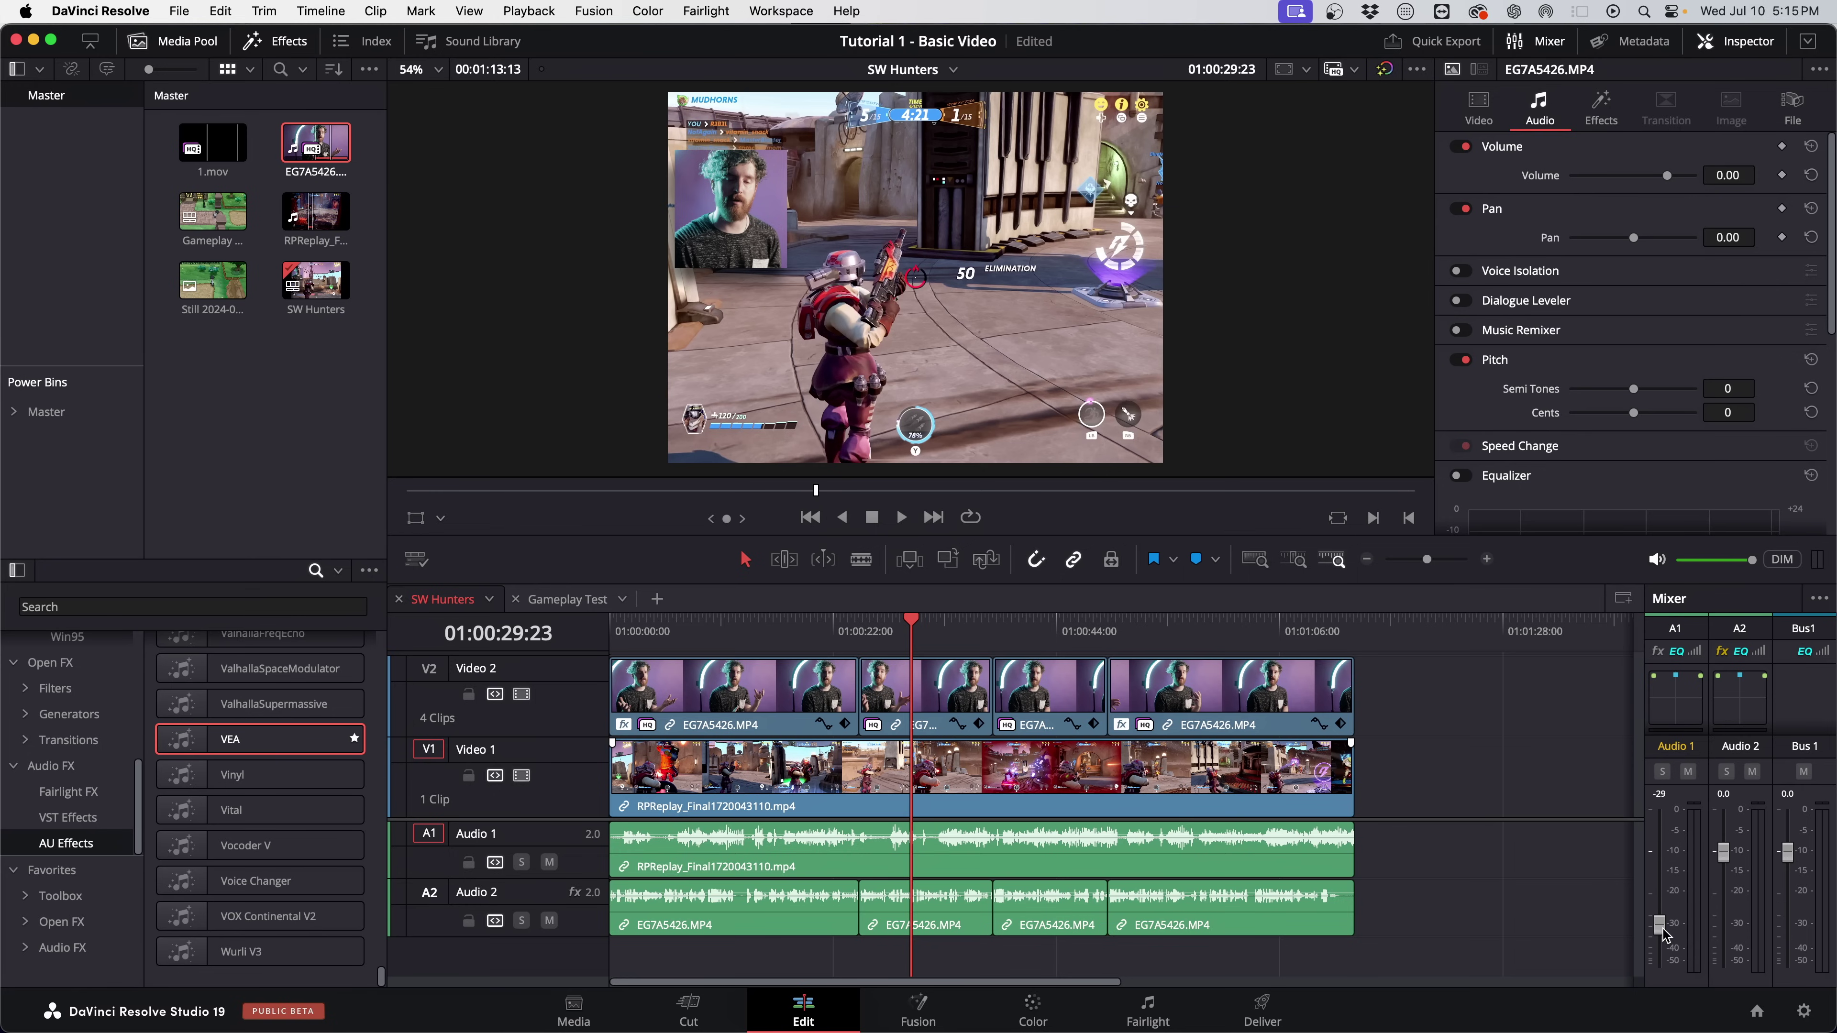
click(673, 624)
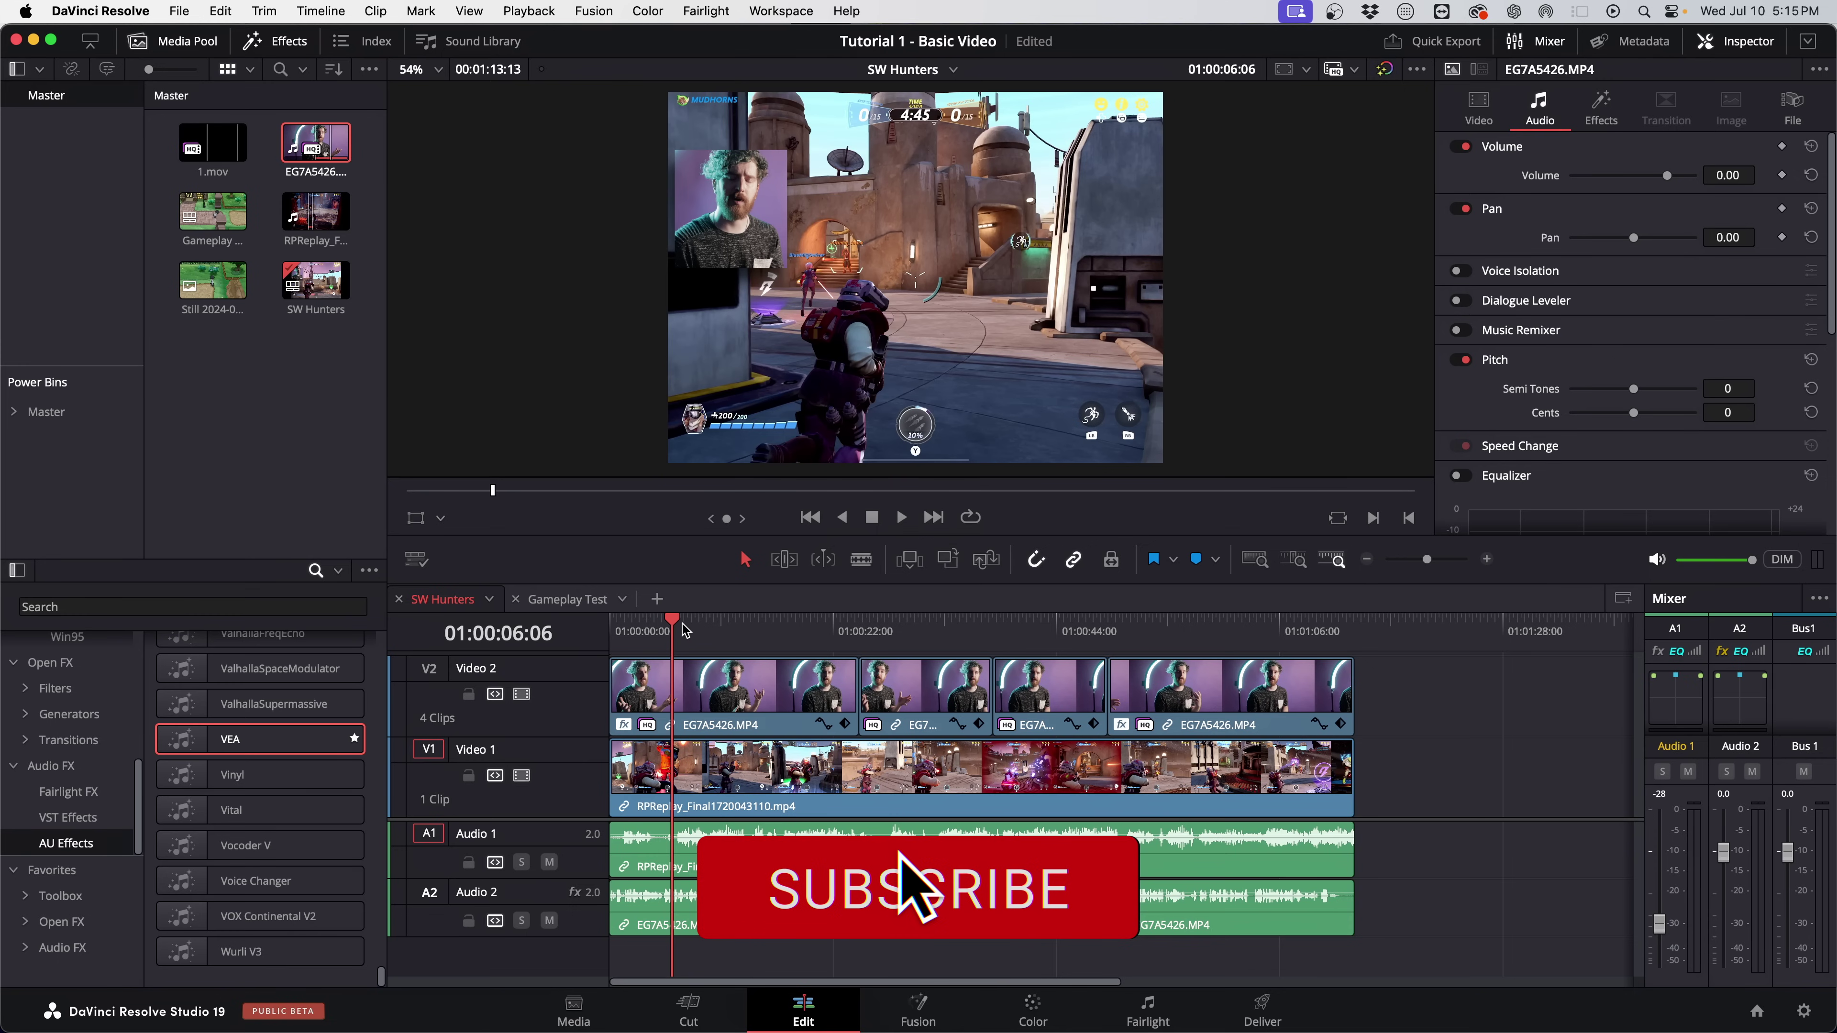
key(space)
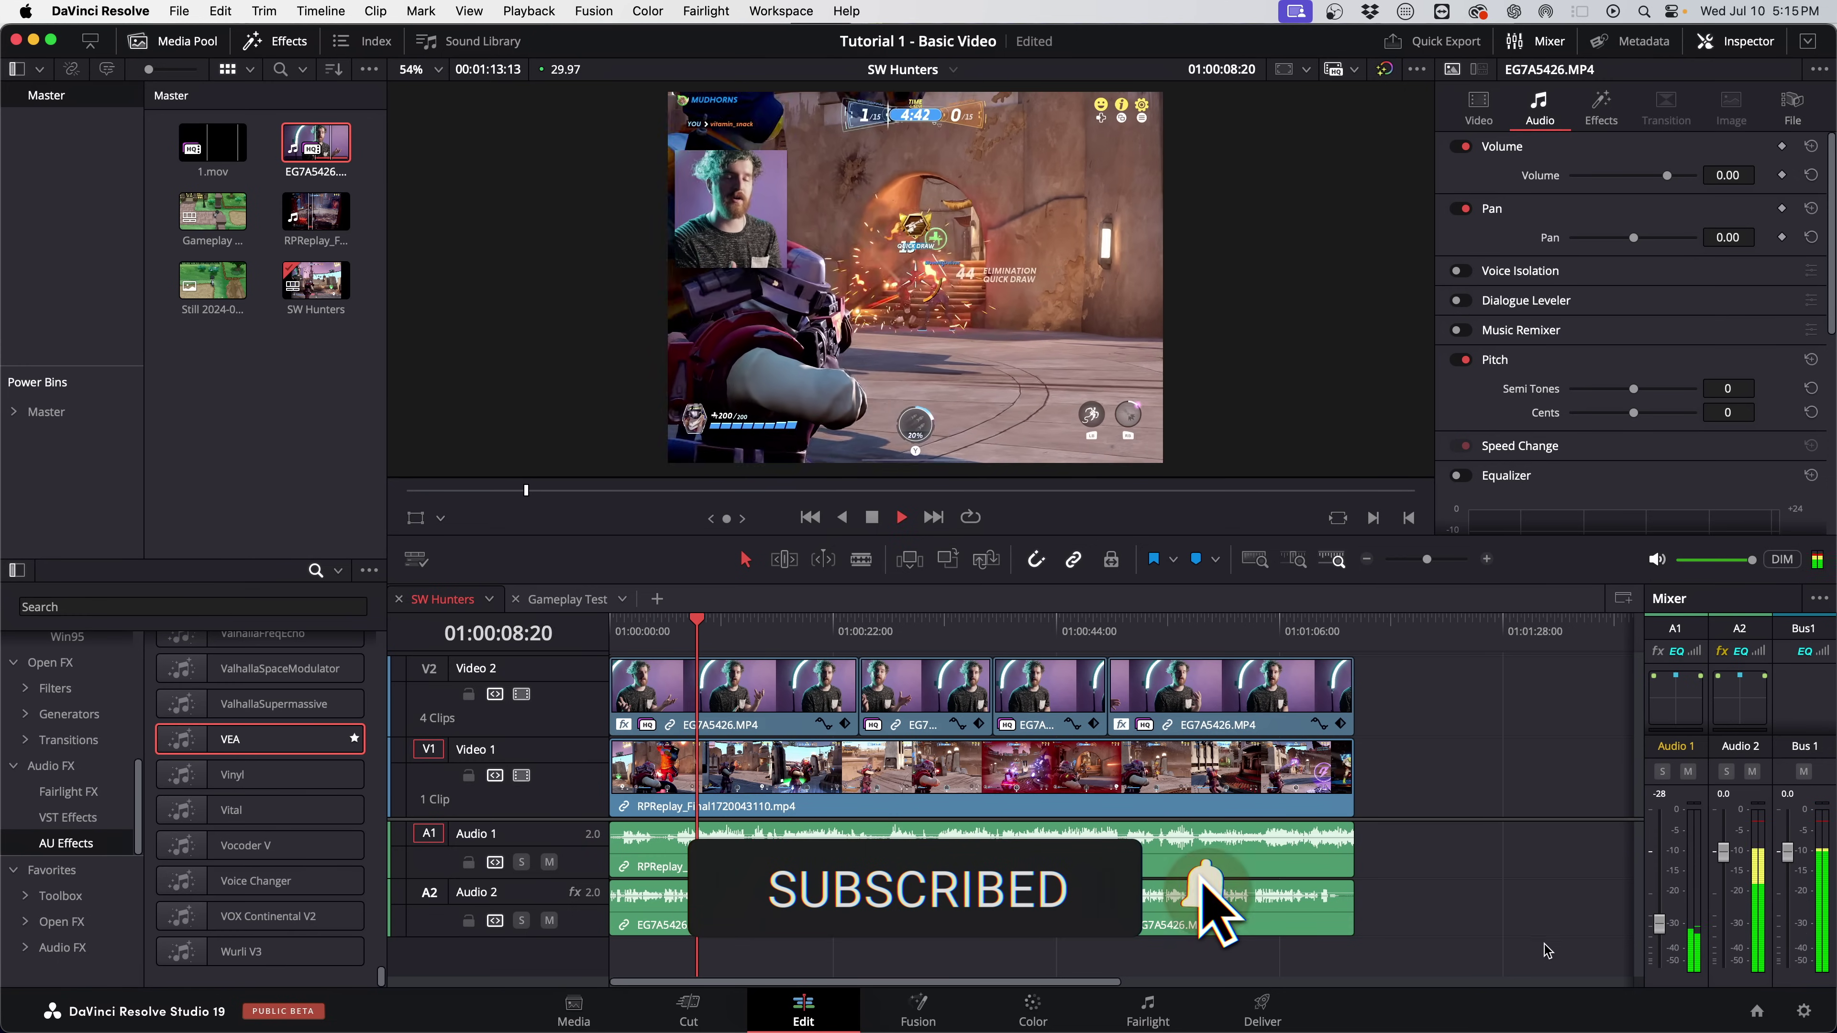
drag(1661, 930, 1663, 925)
key(space)
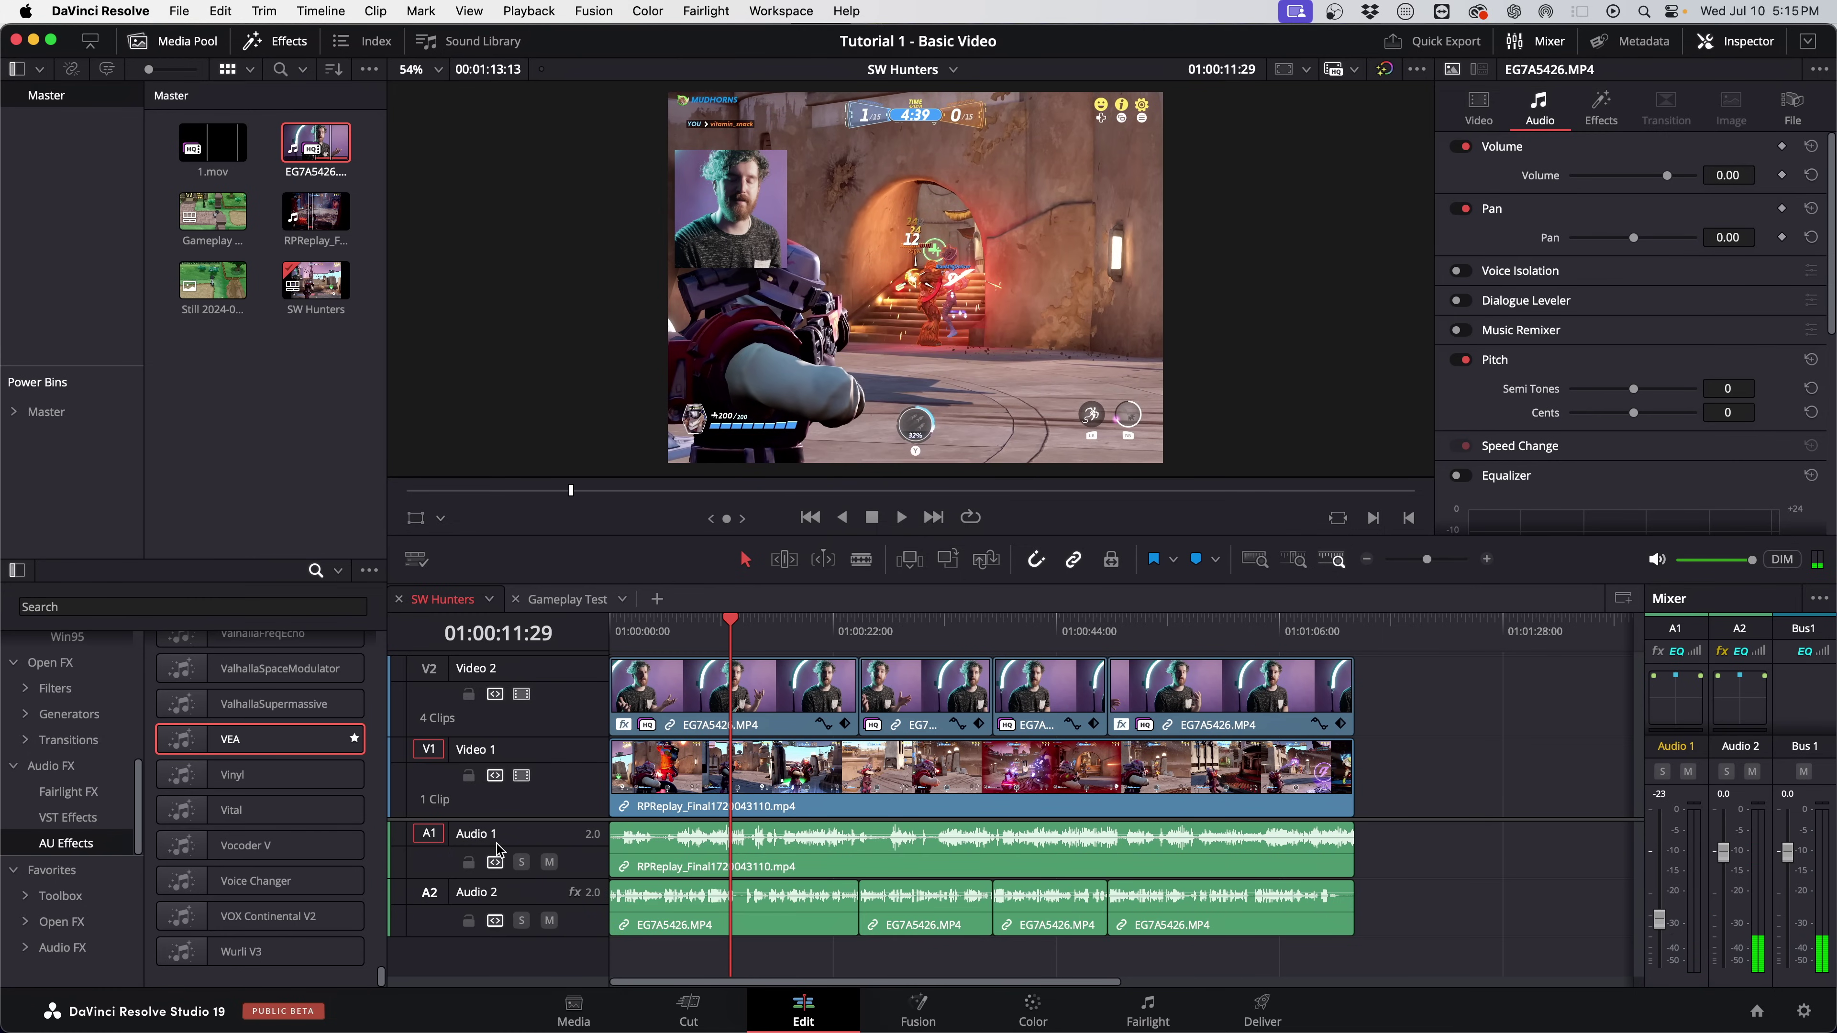
Rename the Video 2 track to CAM and the Video 1 track to GAMEPLAY.
double_click(499, 673)
text(CAM)
key(Return)
double_click(488, 750)
text(GAMEPLAY)
key(Return)
Rename the Audio 1 track to GAMESOUND and the Audio 2 track to VO.
double_click(465, 834)
text(GAME)
key(Return)
double_click(499, 893)
text(VO)
key(Return)
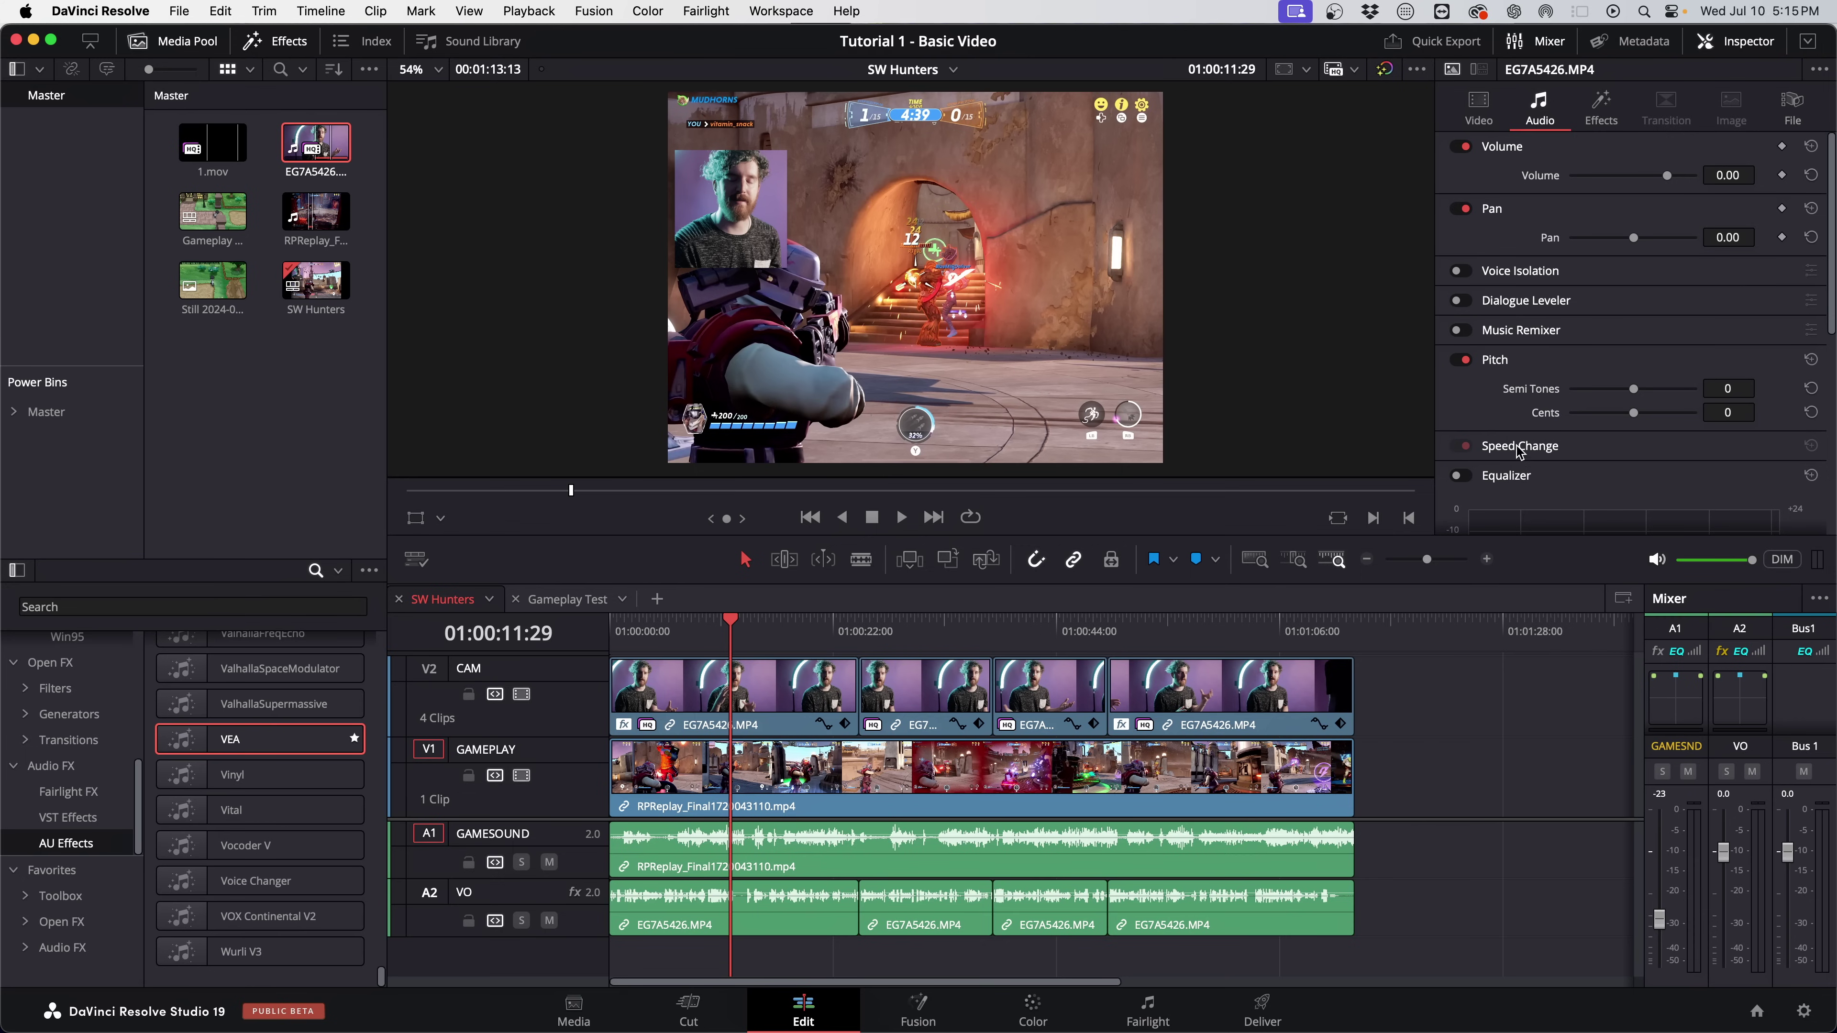
Set the GAMESOUND track's level to -9.5 dB and play the section around 12 seconds.
scroll(1519, 451, down, 2)
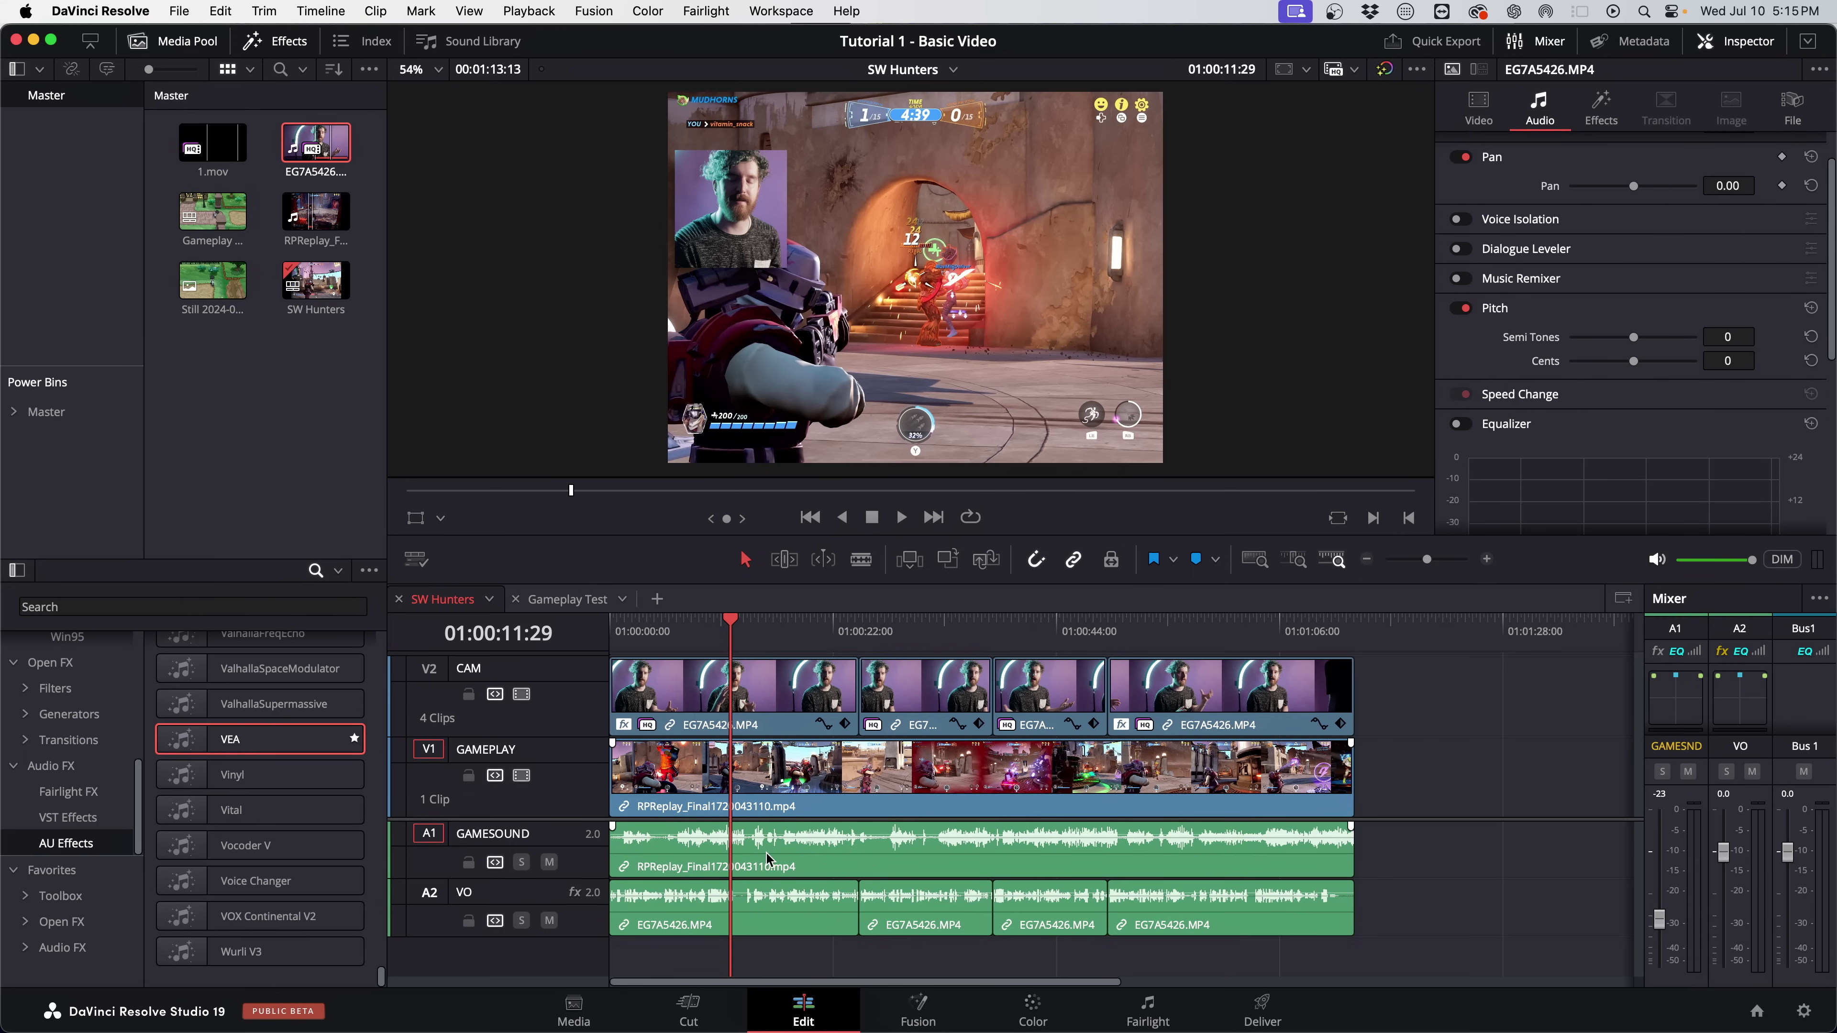
click(590, 861)
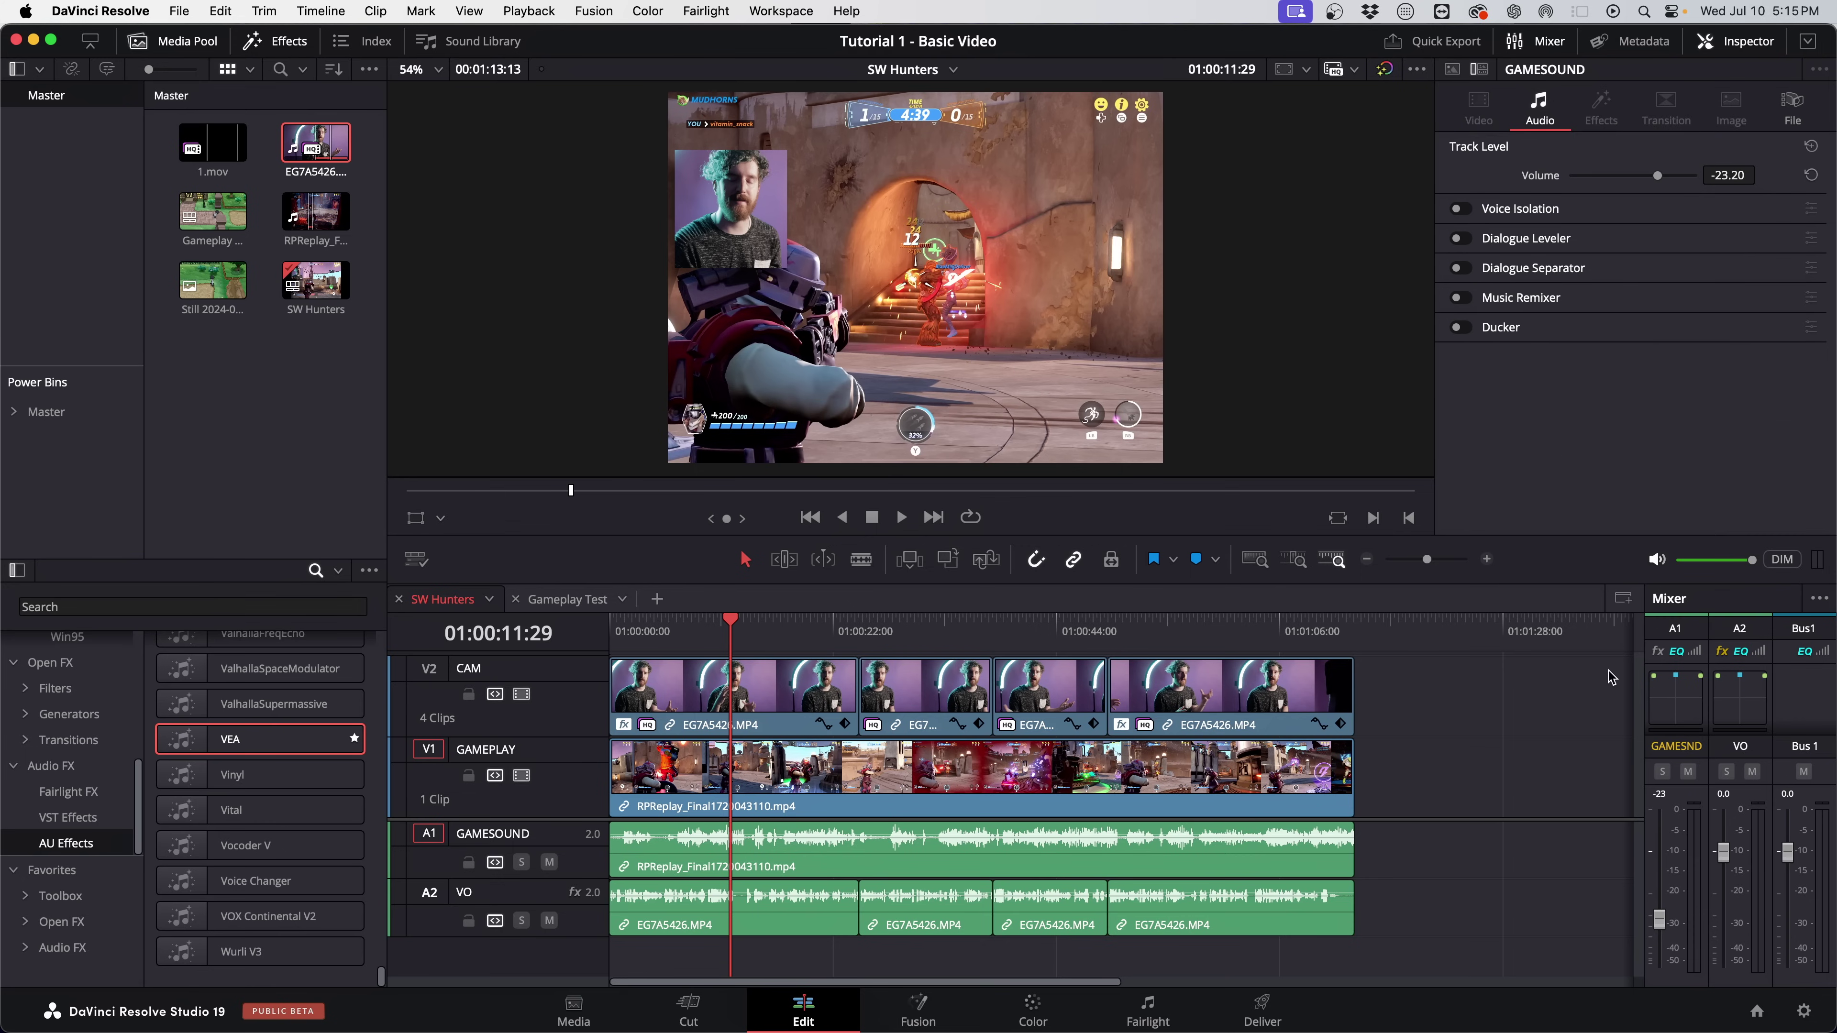
drag(1662, 920, 1666, 892)
click(754, 627)
scroll(753, 627, up, 8)
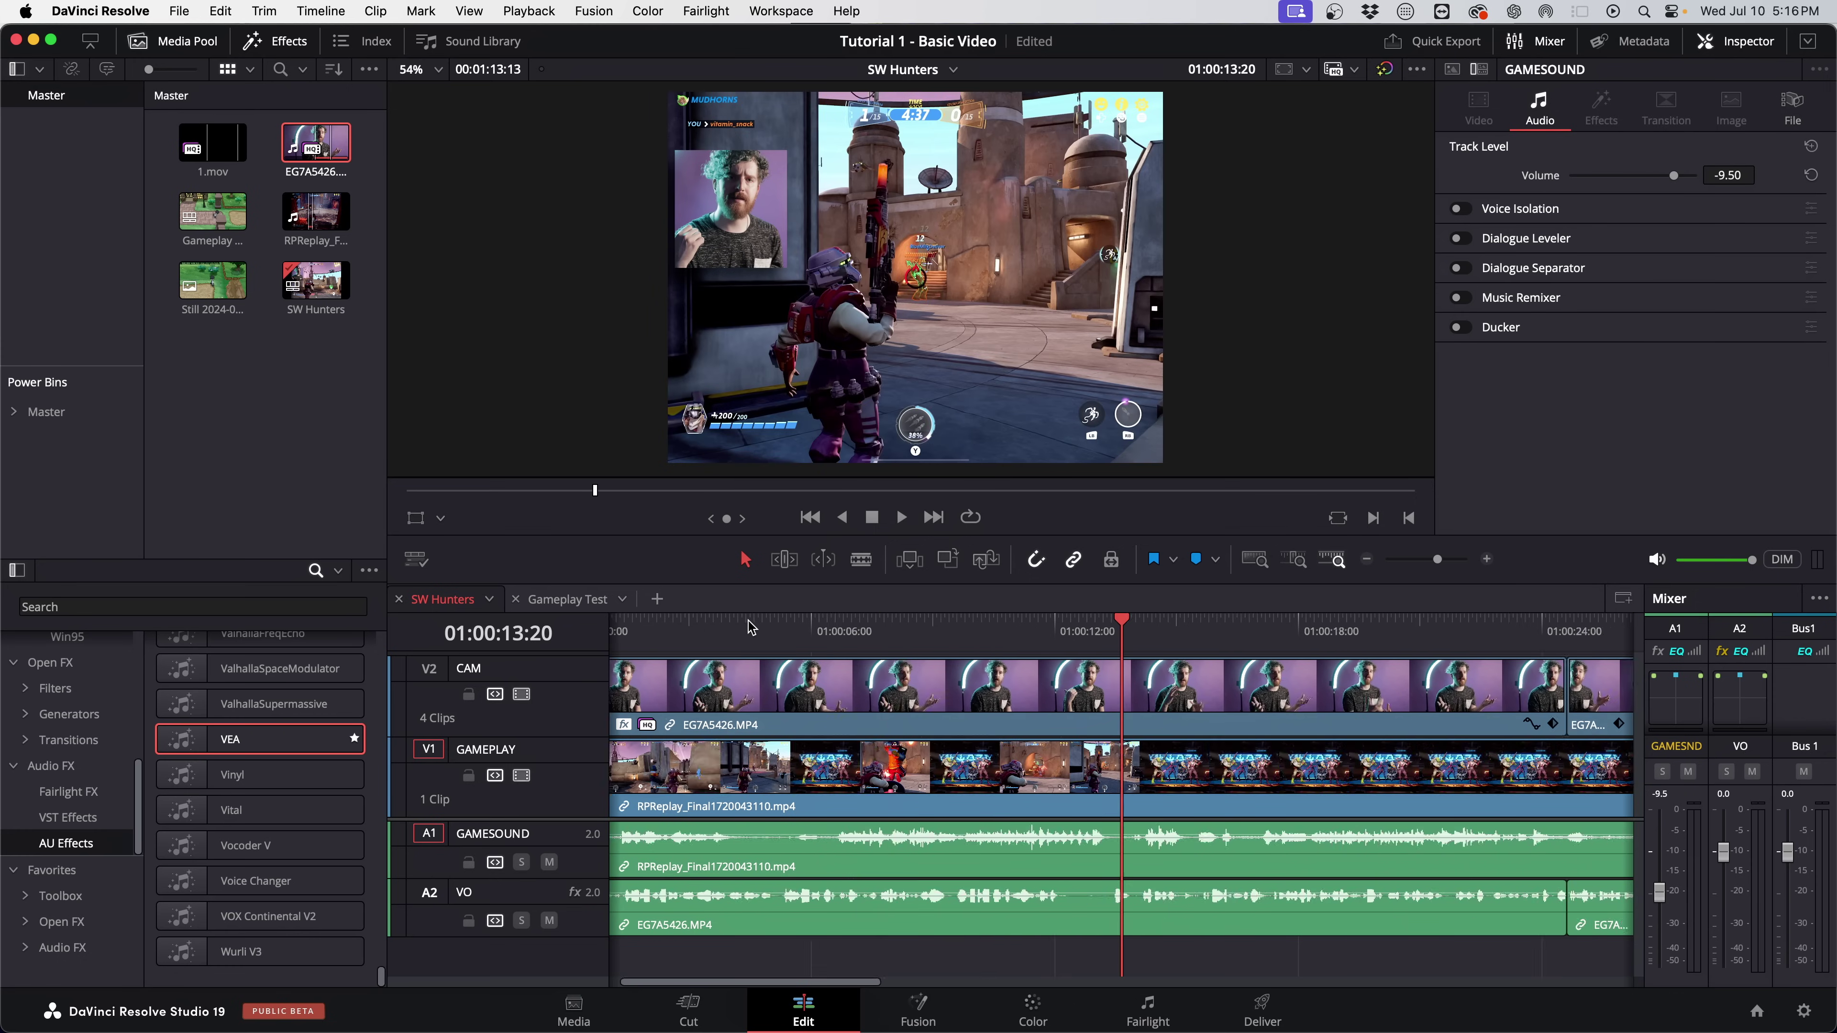
click(896, 637)
key(space)
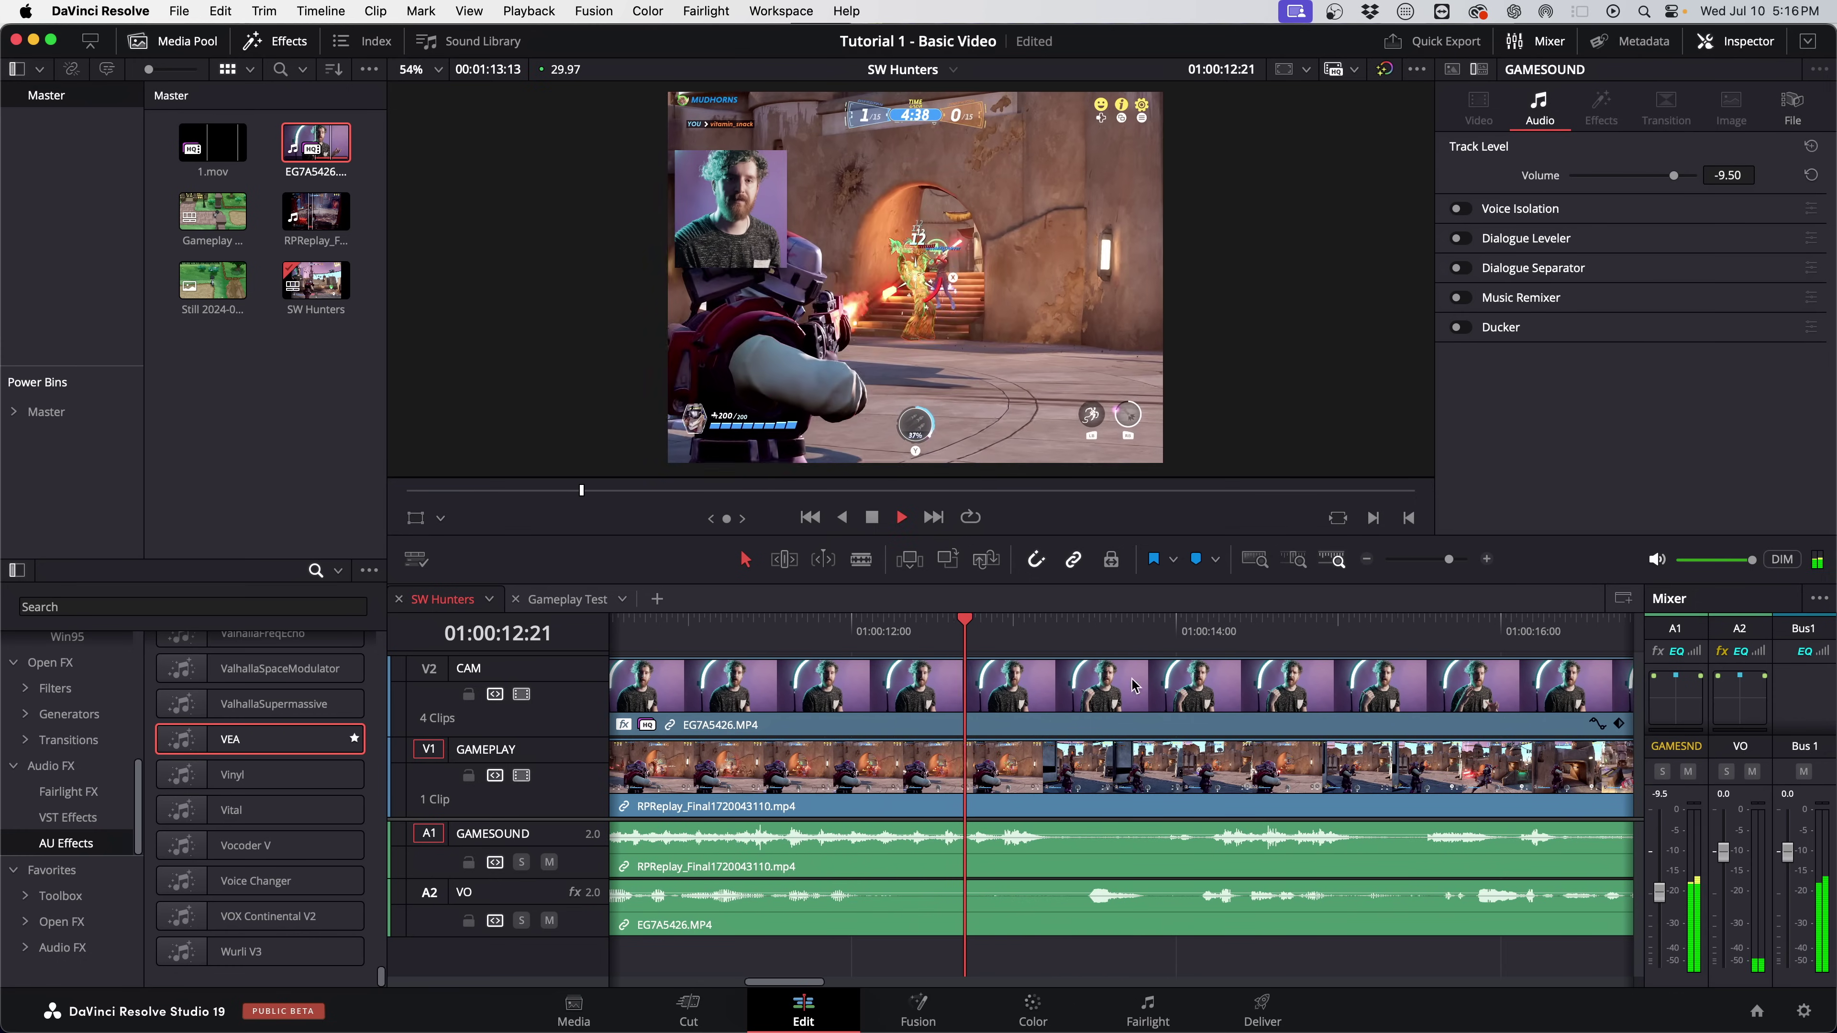
key(space)
Enable the Ducker on the GAMESOUND track with VO as source and a duck level of 10.2, trying out the advanced Lookahead and Hold.
key(super+minus)
key(super+minus)
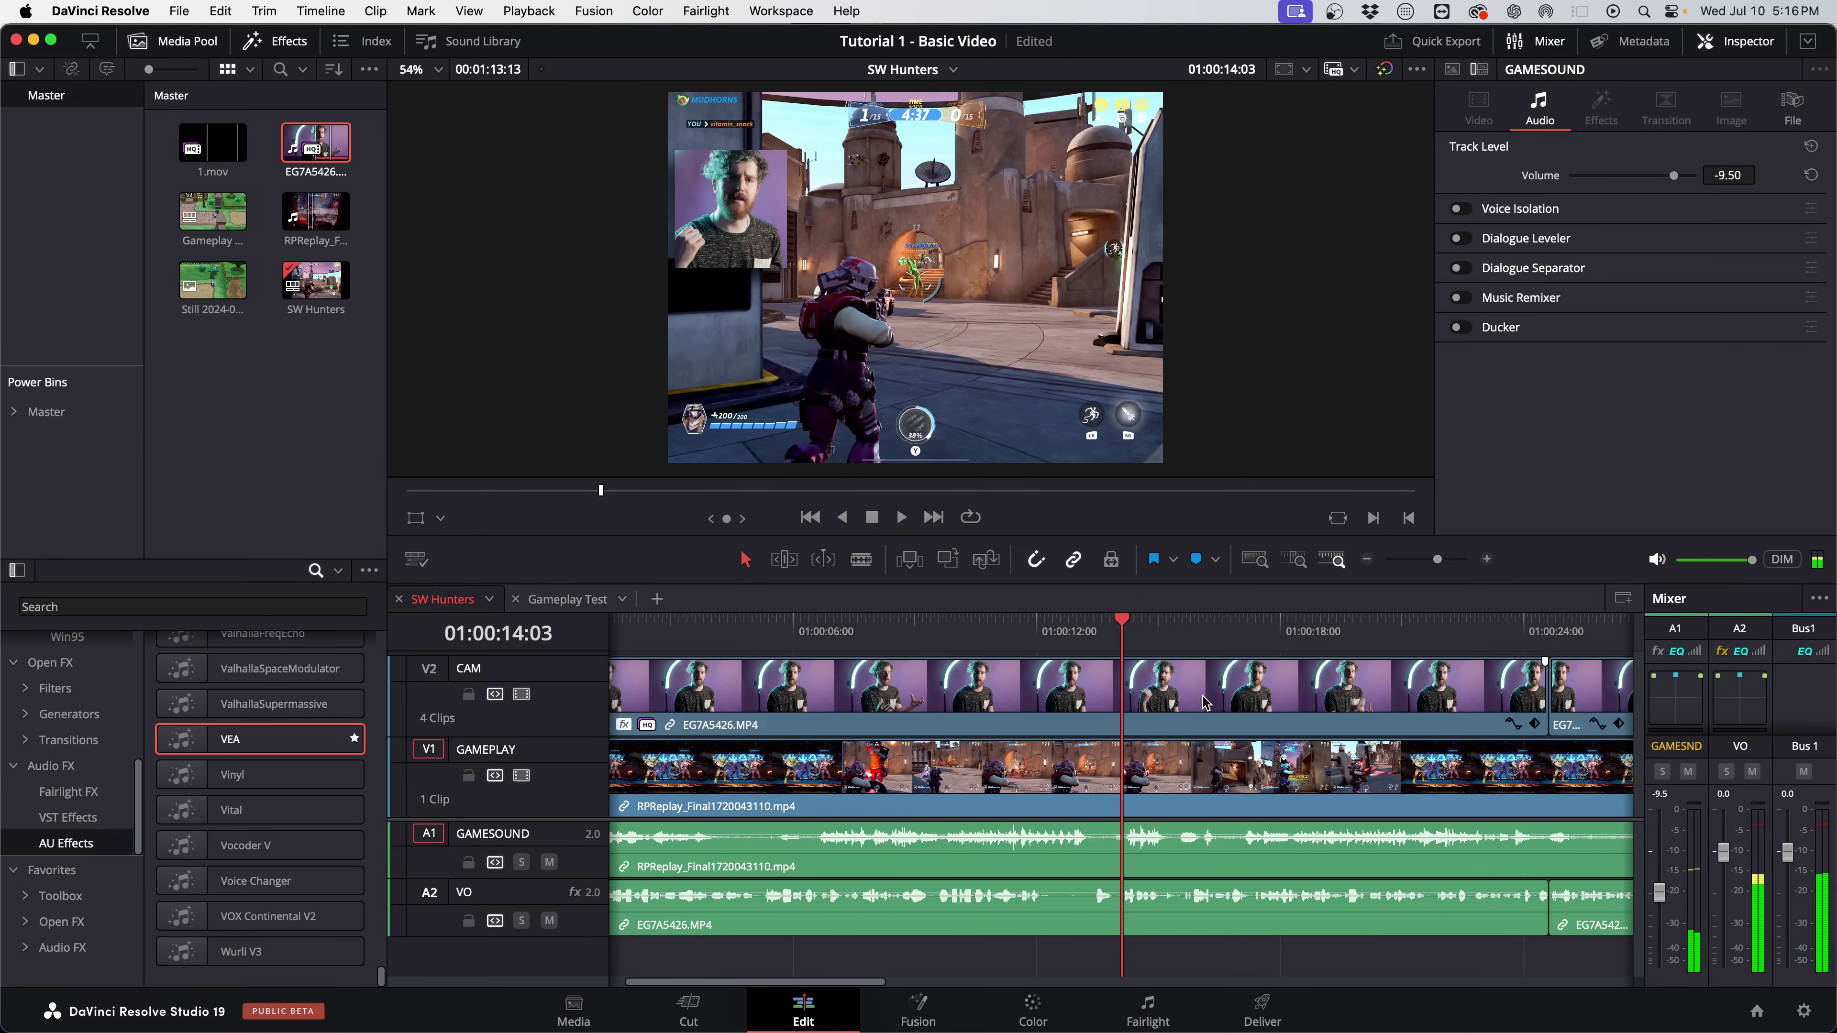
click(1050, 640)
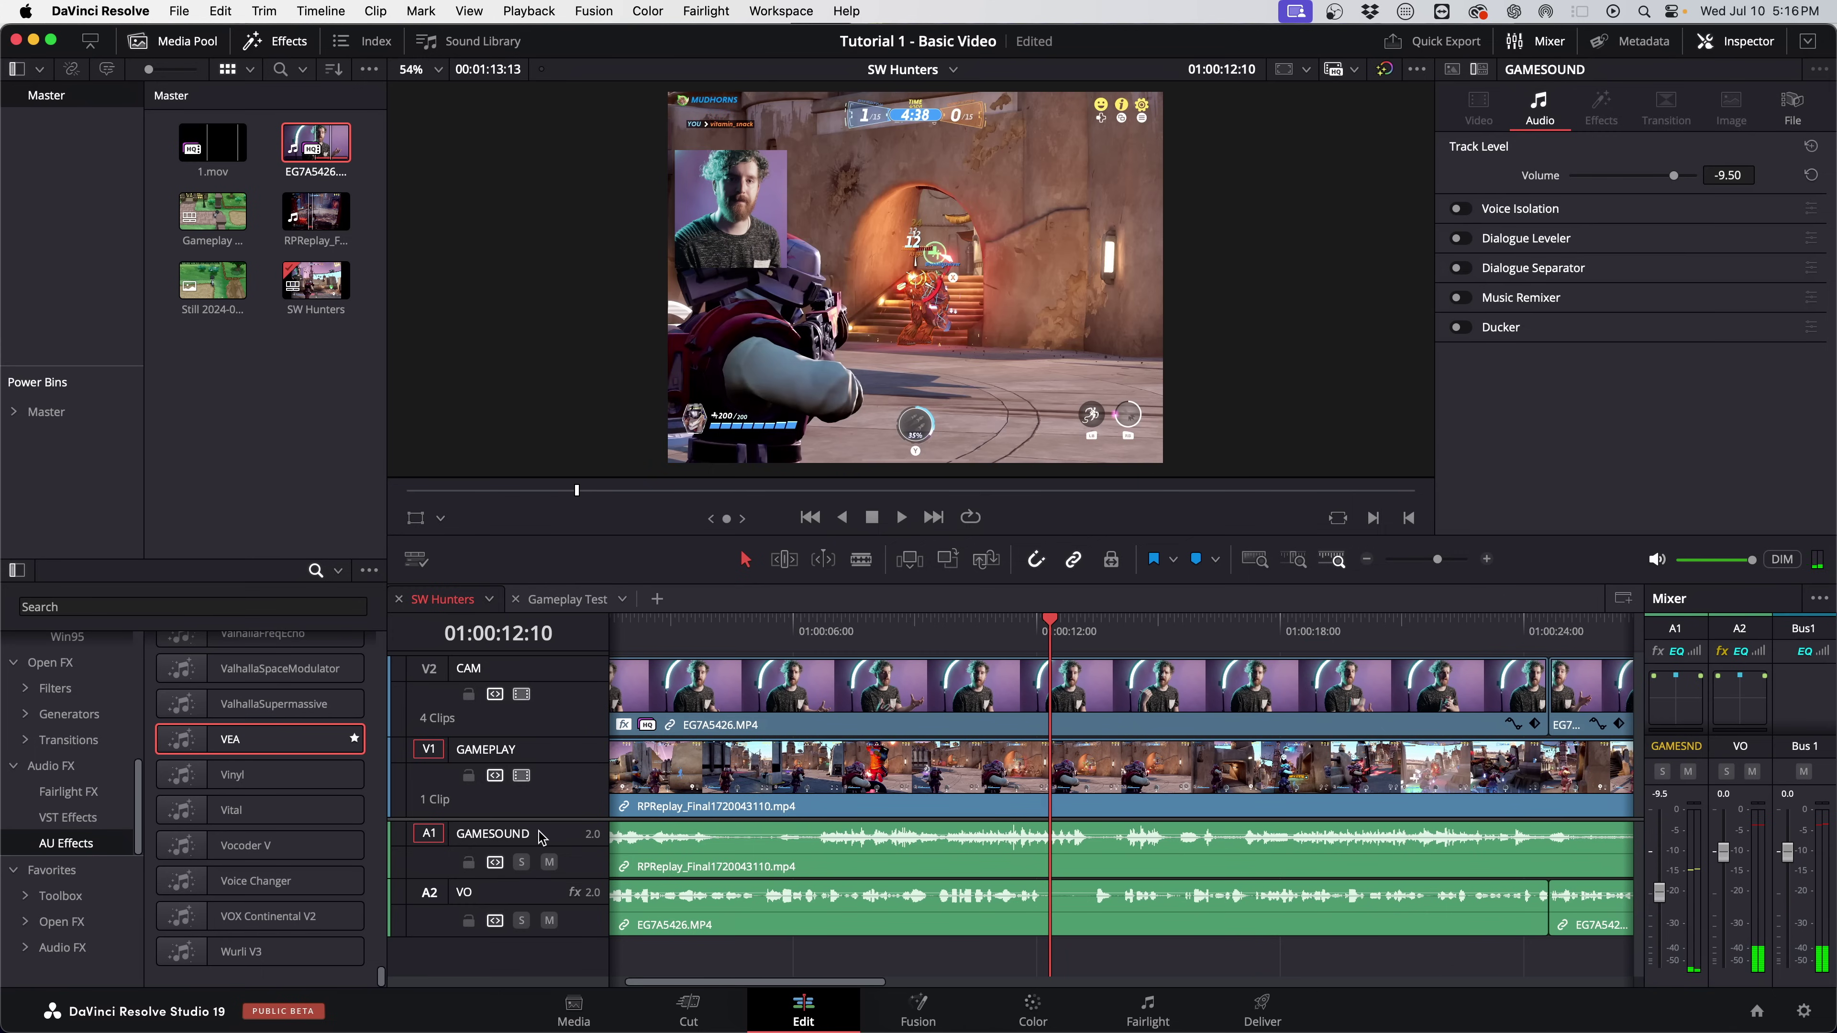
click(1461, 327)
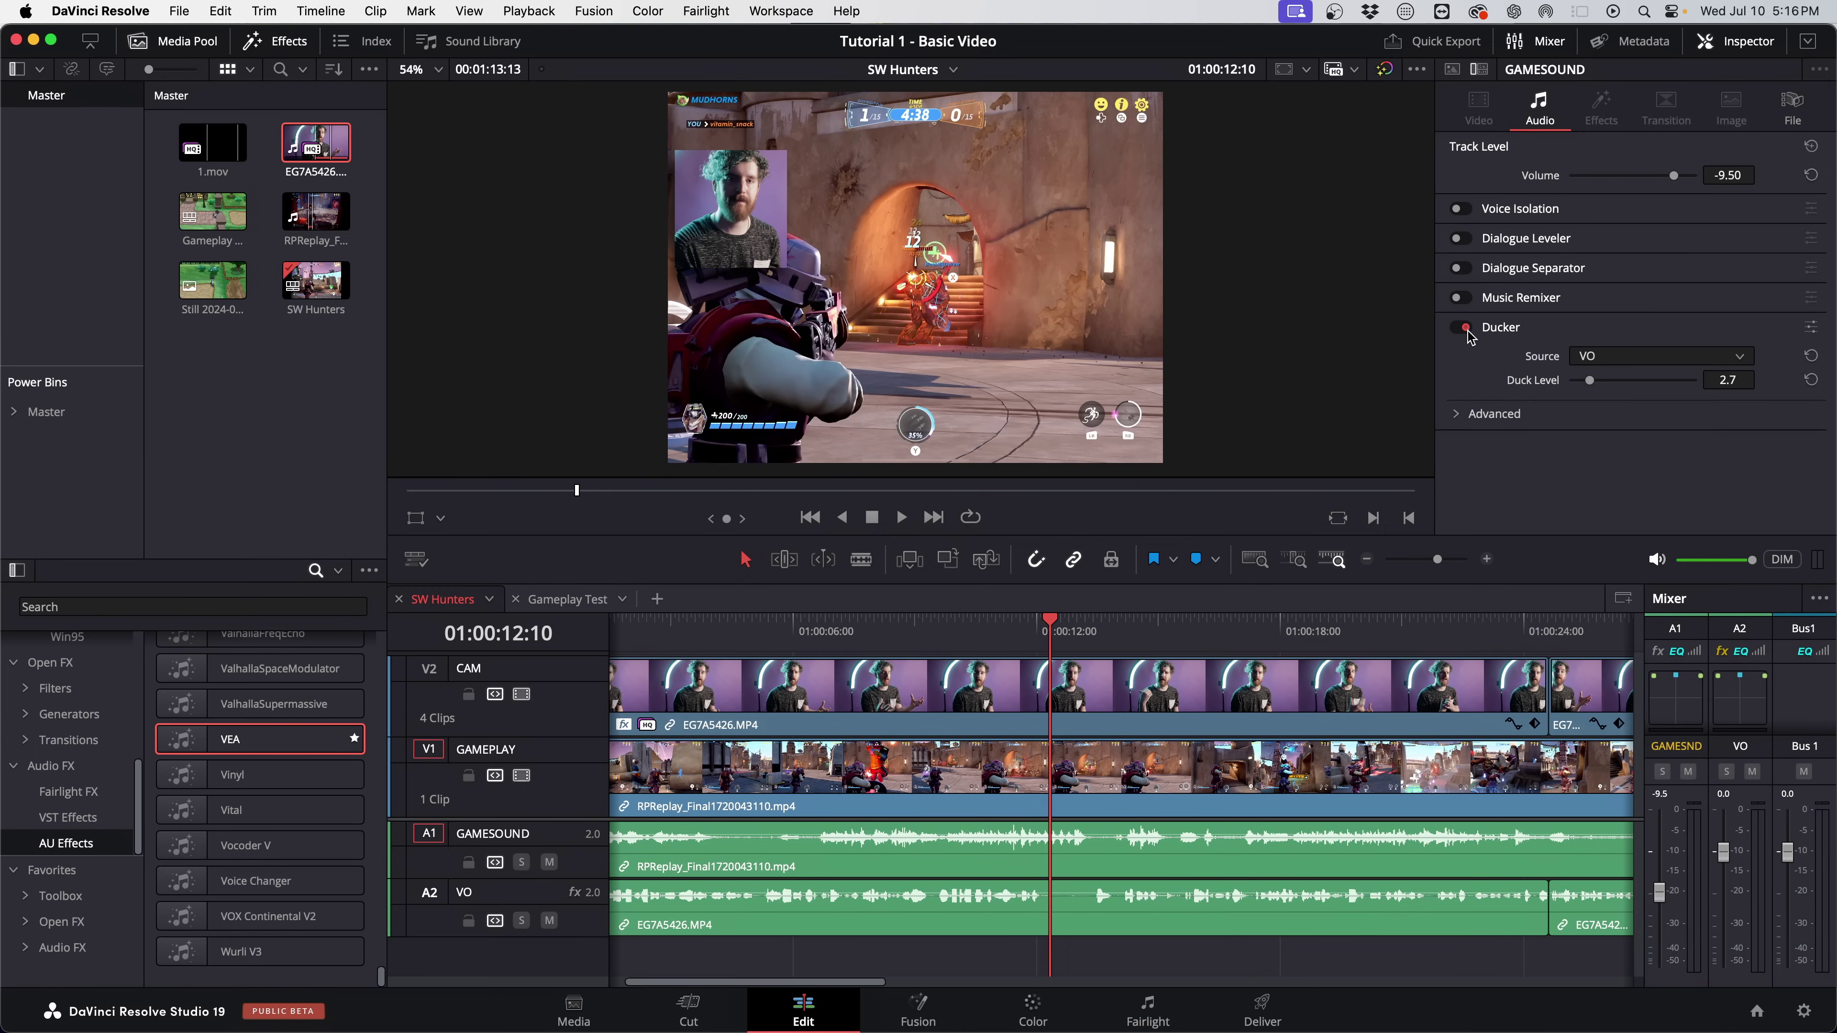
click(1608, 356)
drag(1591, 381, 1641, 381)
click(1494, 413)
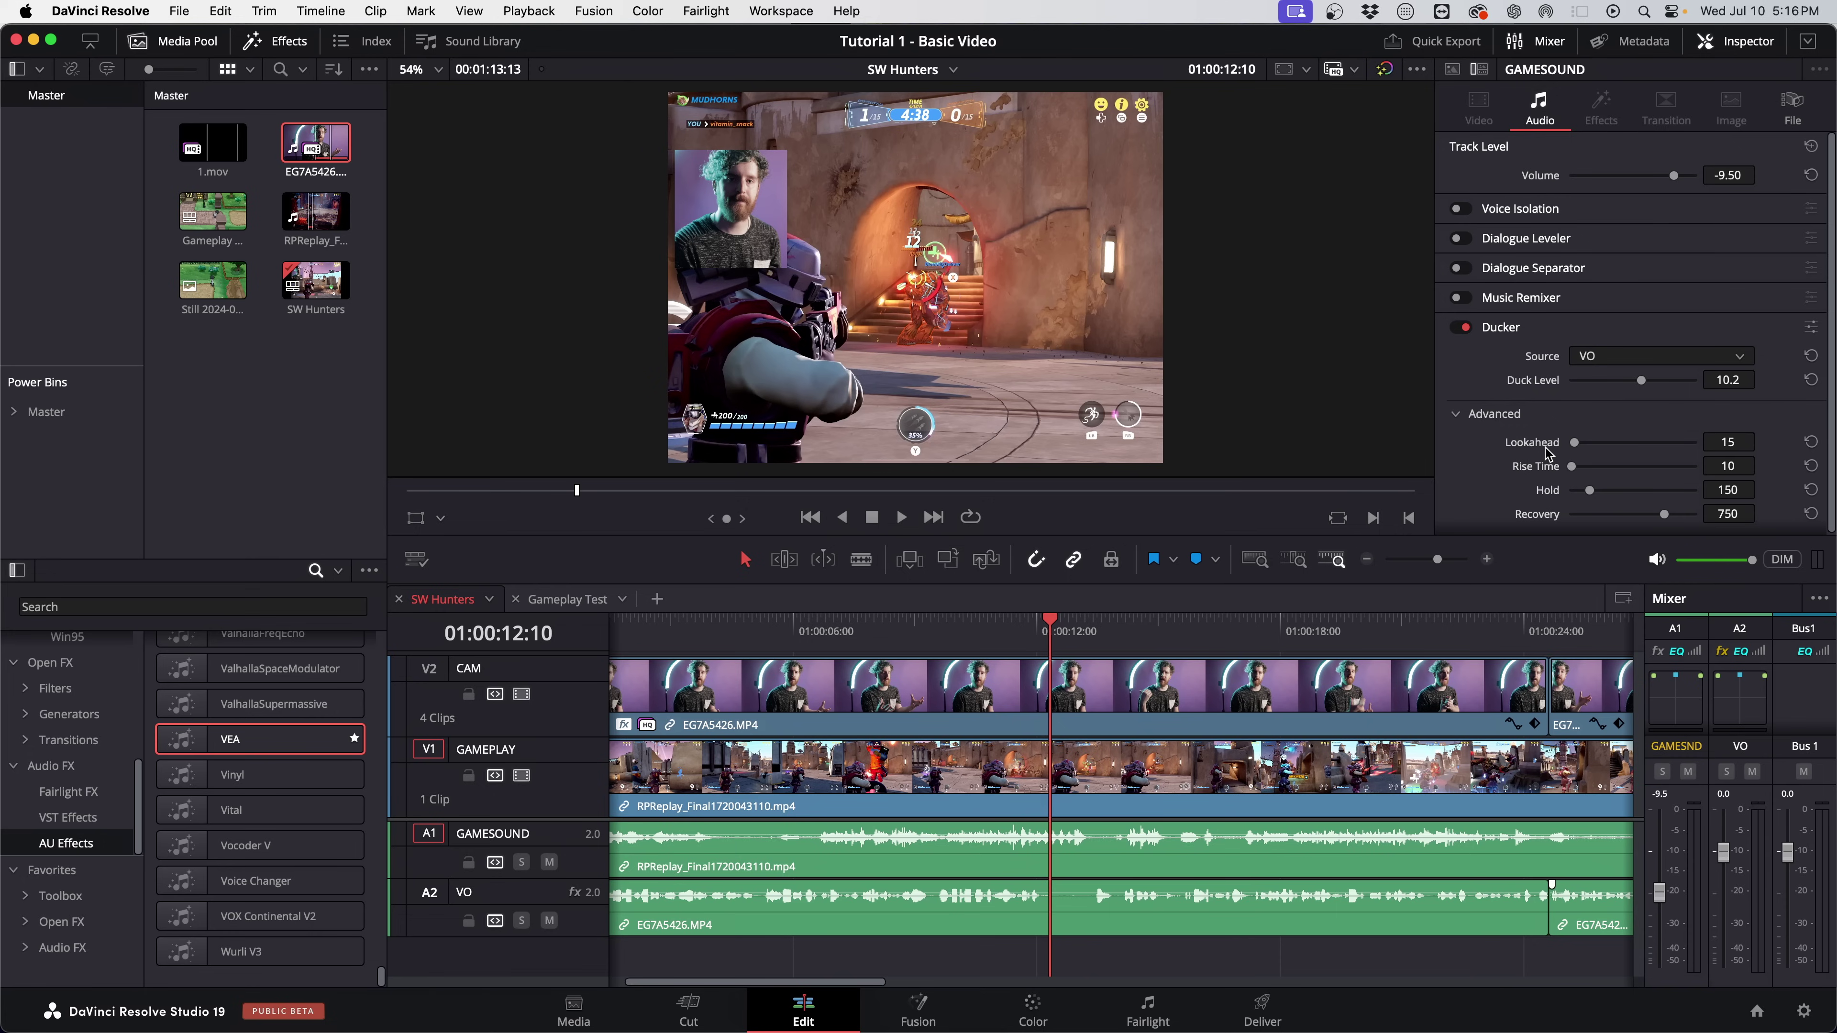
drag(1575, 443, 1580, 446)
drag(1589, 491, 1593, 495)
Play the timeline from 01:00:05:06 to about 16 seconds to hear the game sound ducking under the voice.
click(760, 622)
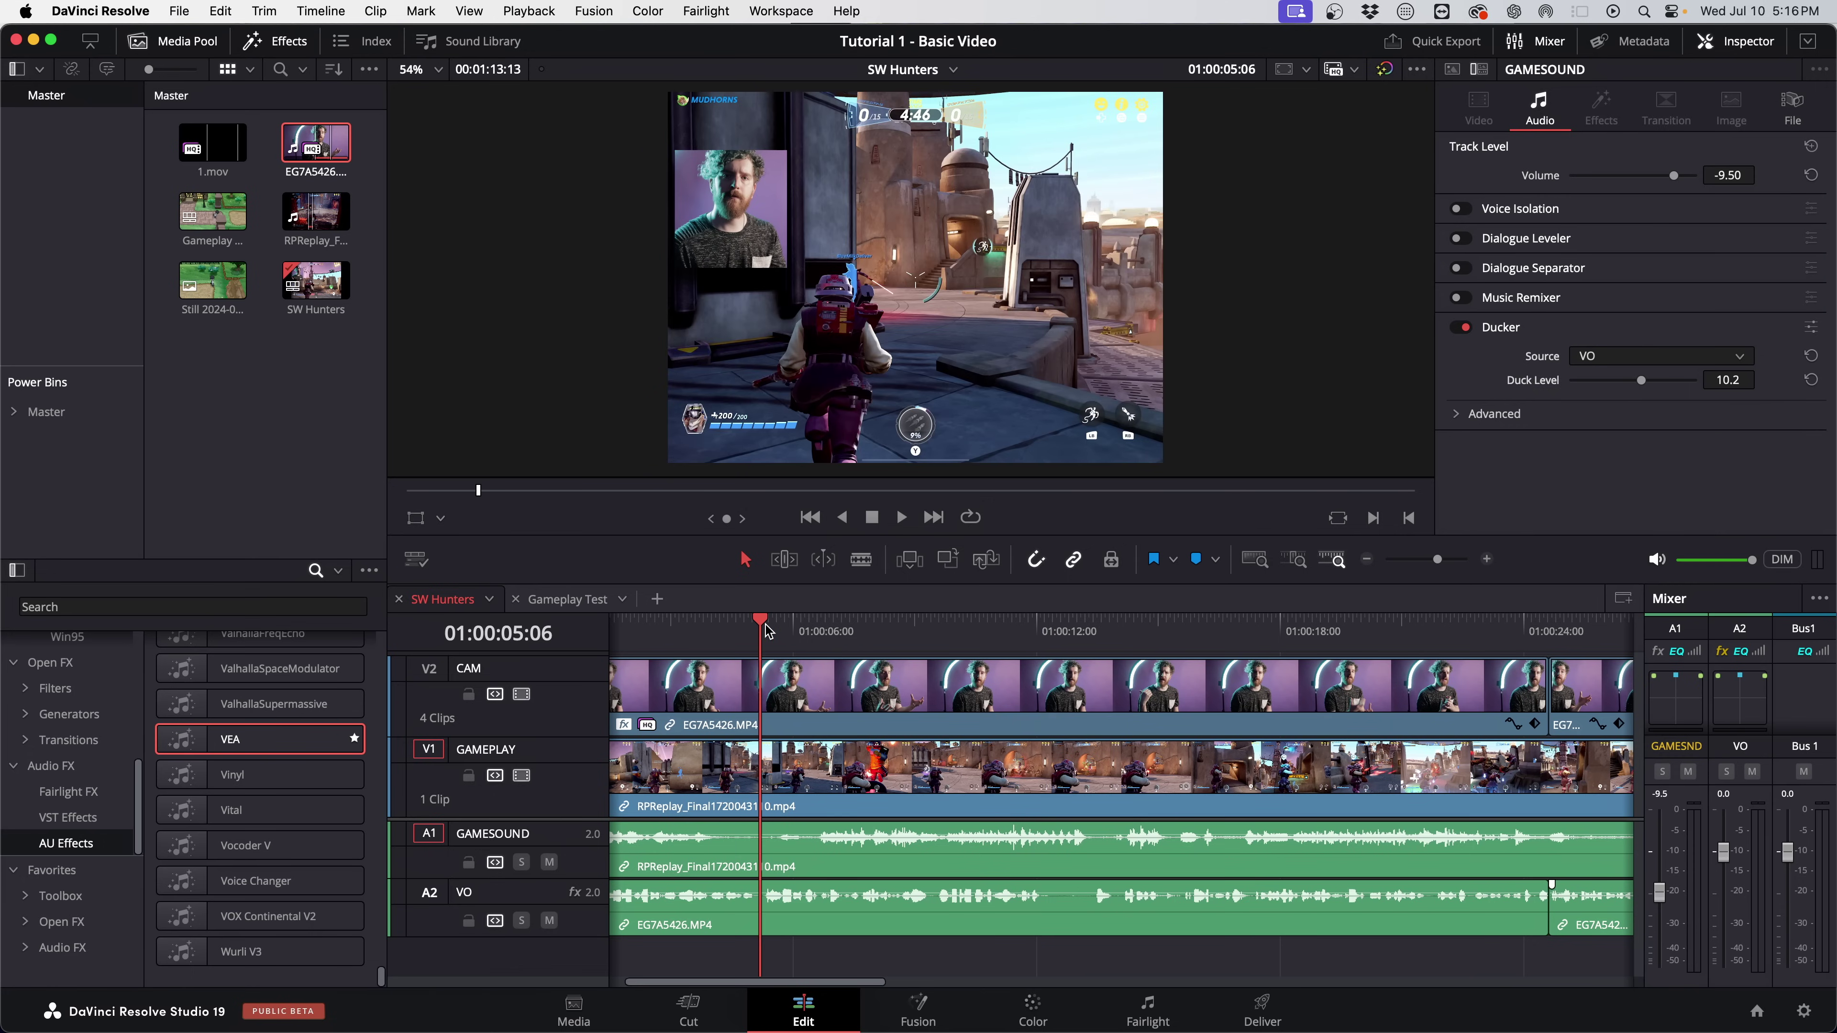
key(space)
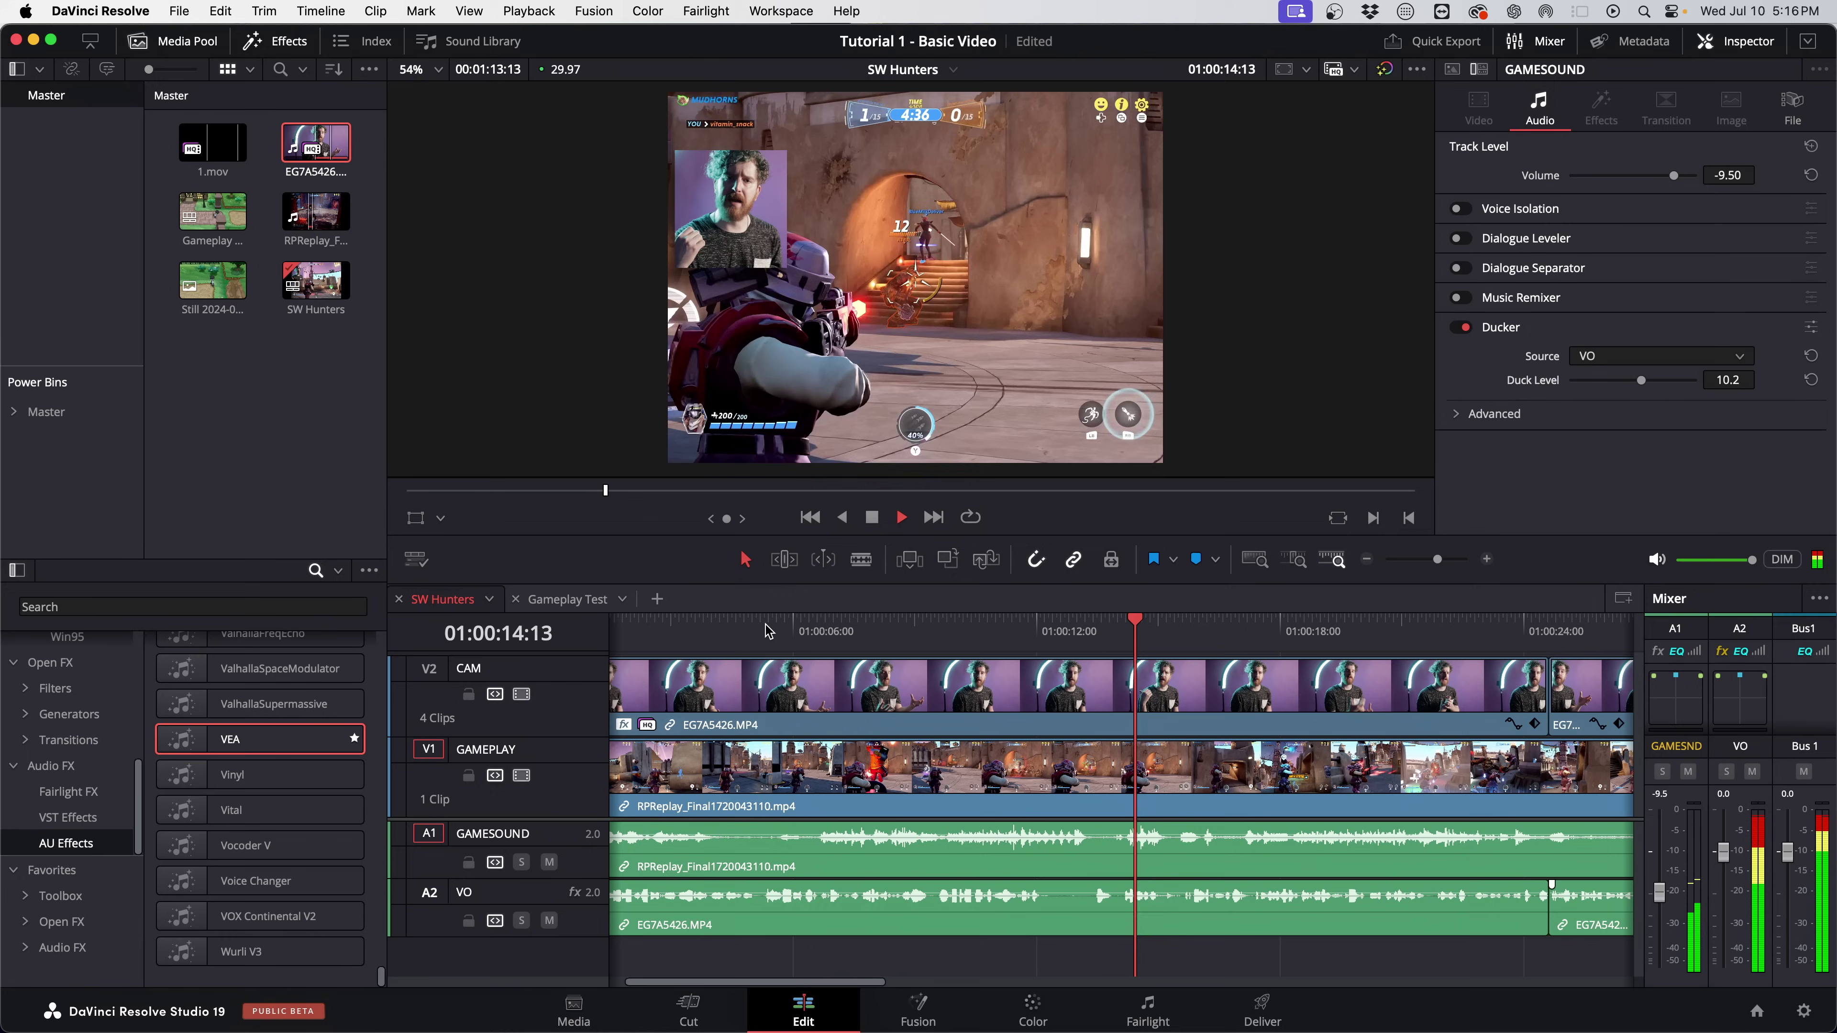
key(space)
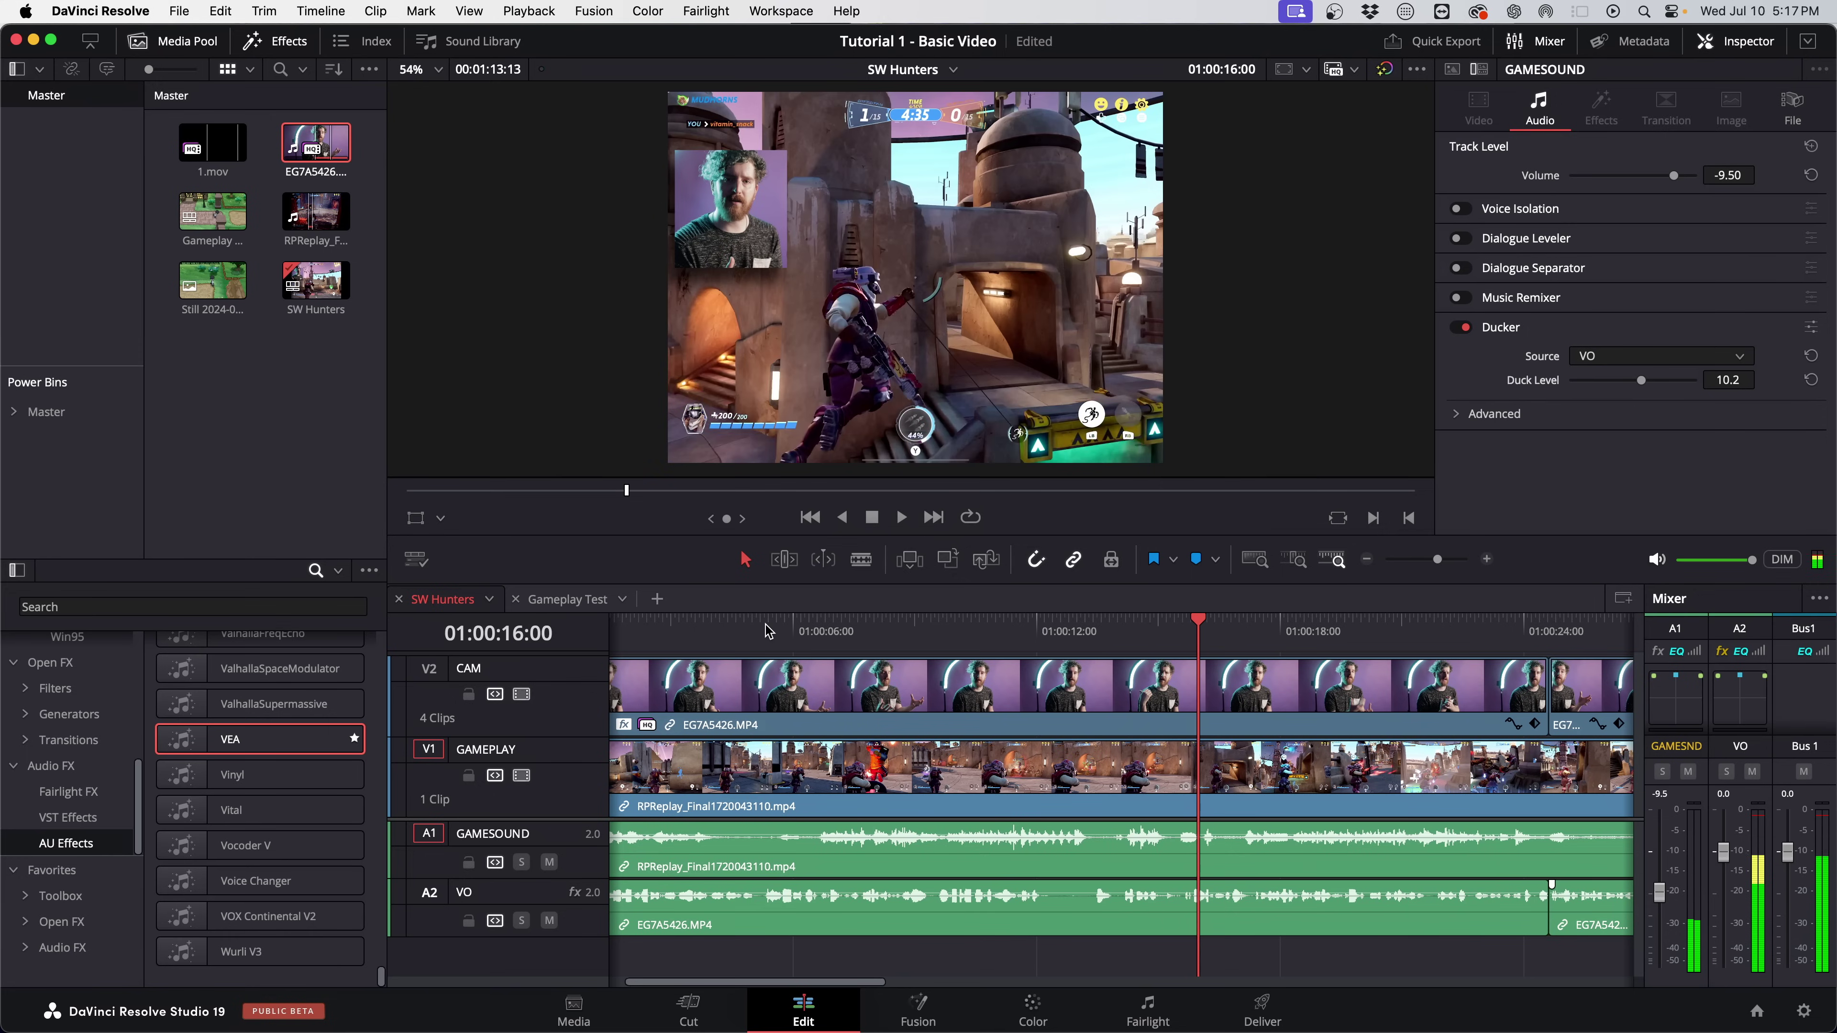
key(super+minus)
key(super+minus)
Show the Toolbox's Effects category with the Fusion effects in the effects library.
click(969, 698)
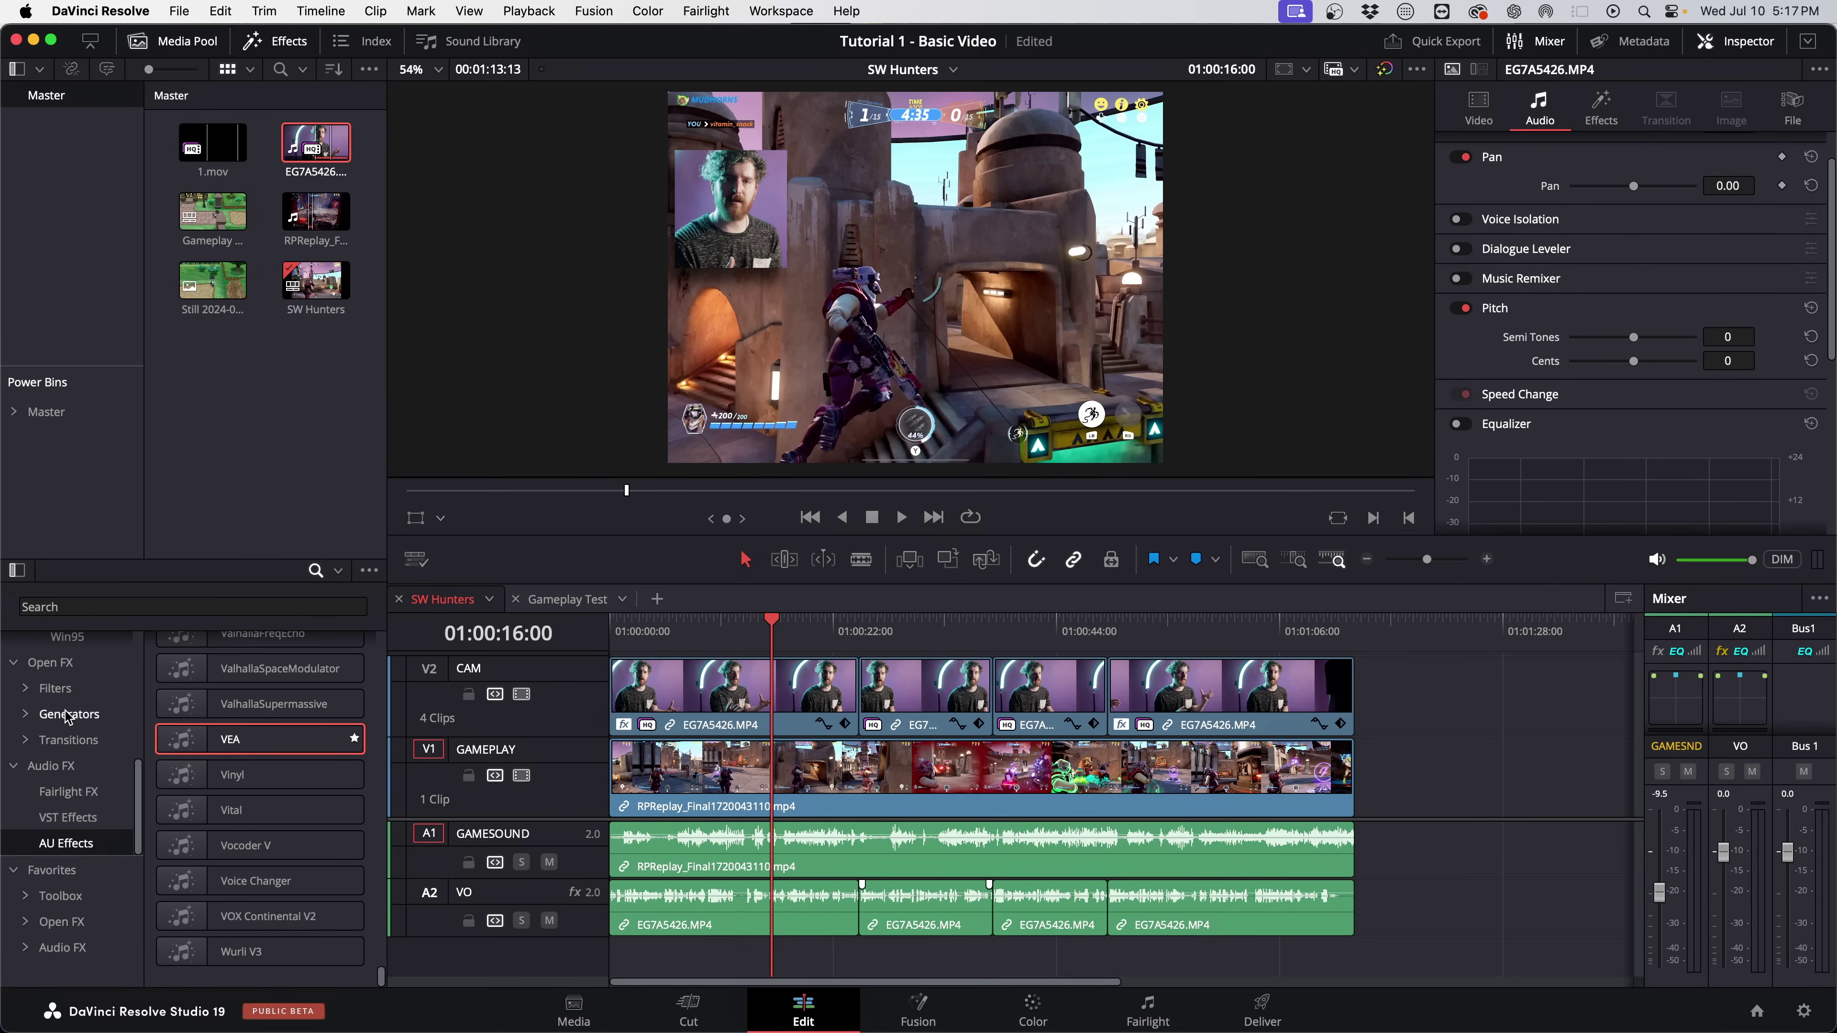
scroll(78, 700, up, 8)
click(56, 773)
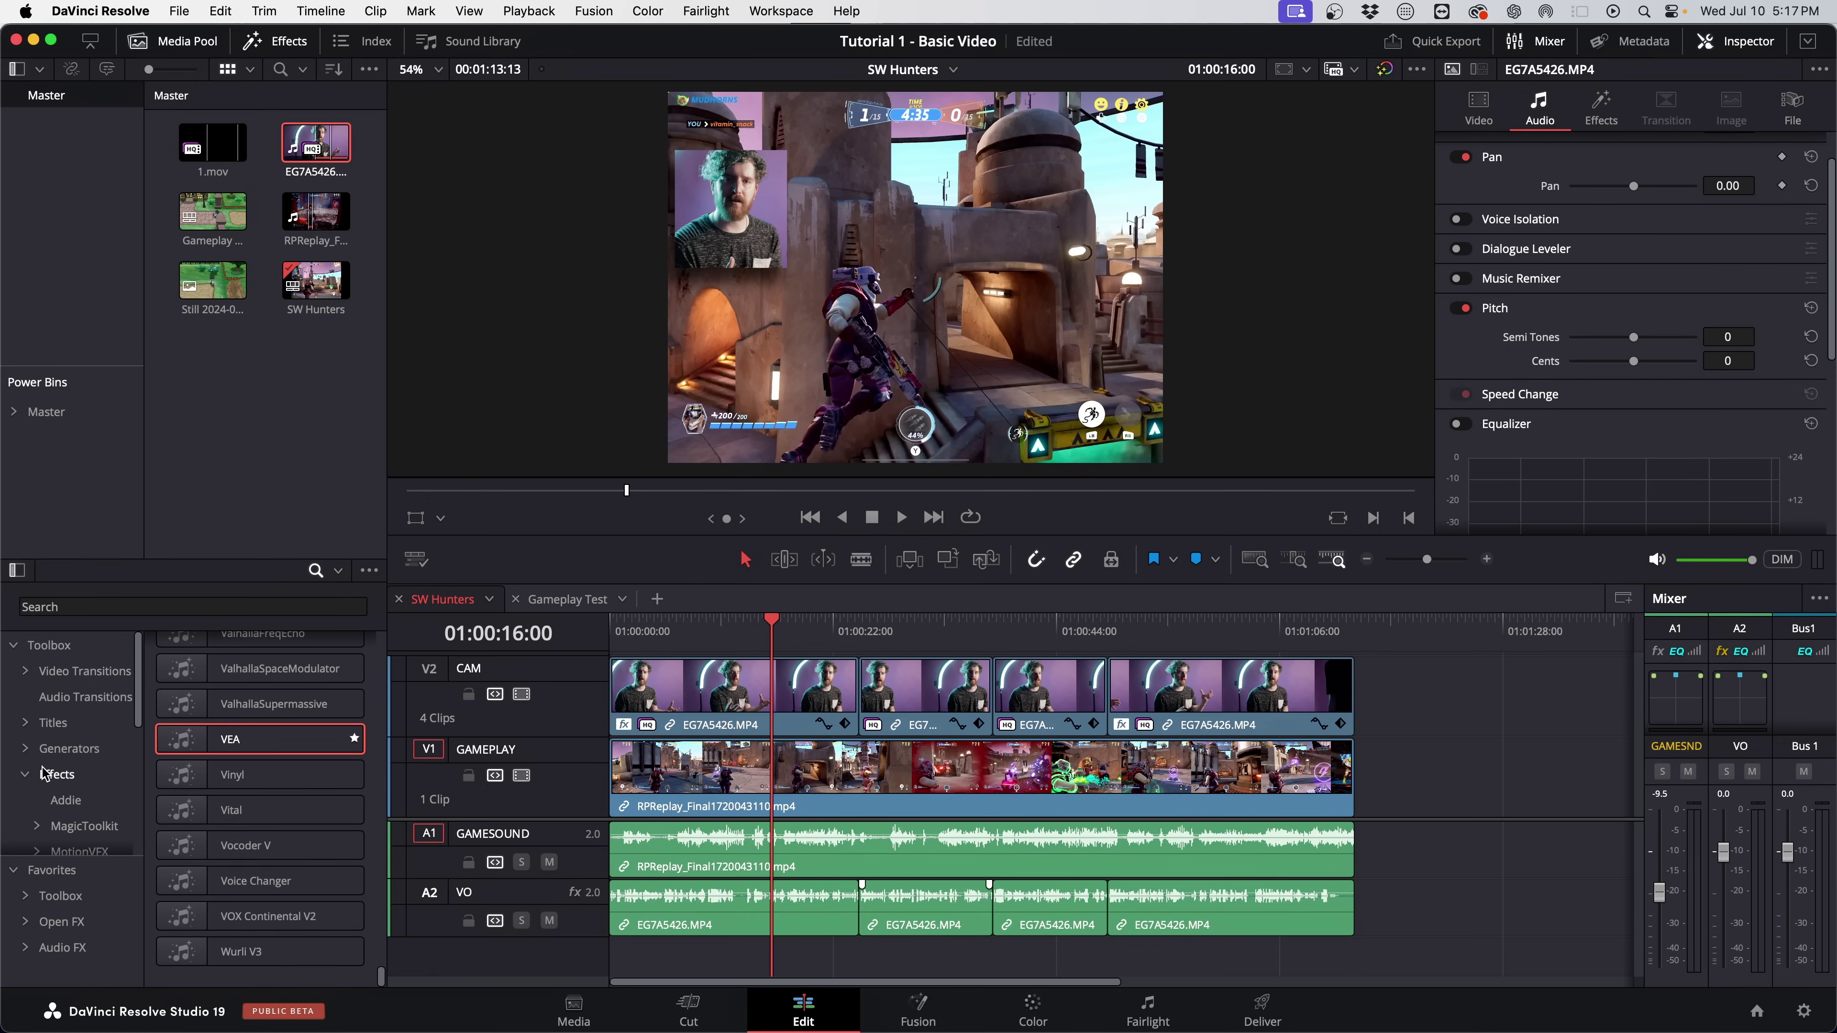
scroll(318, 789, down, 1)
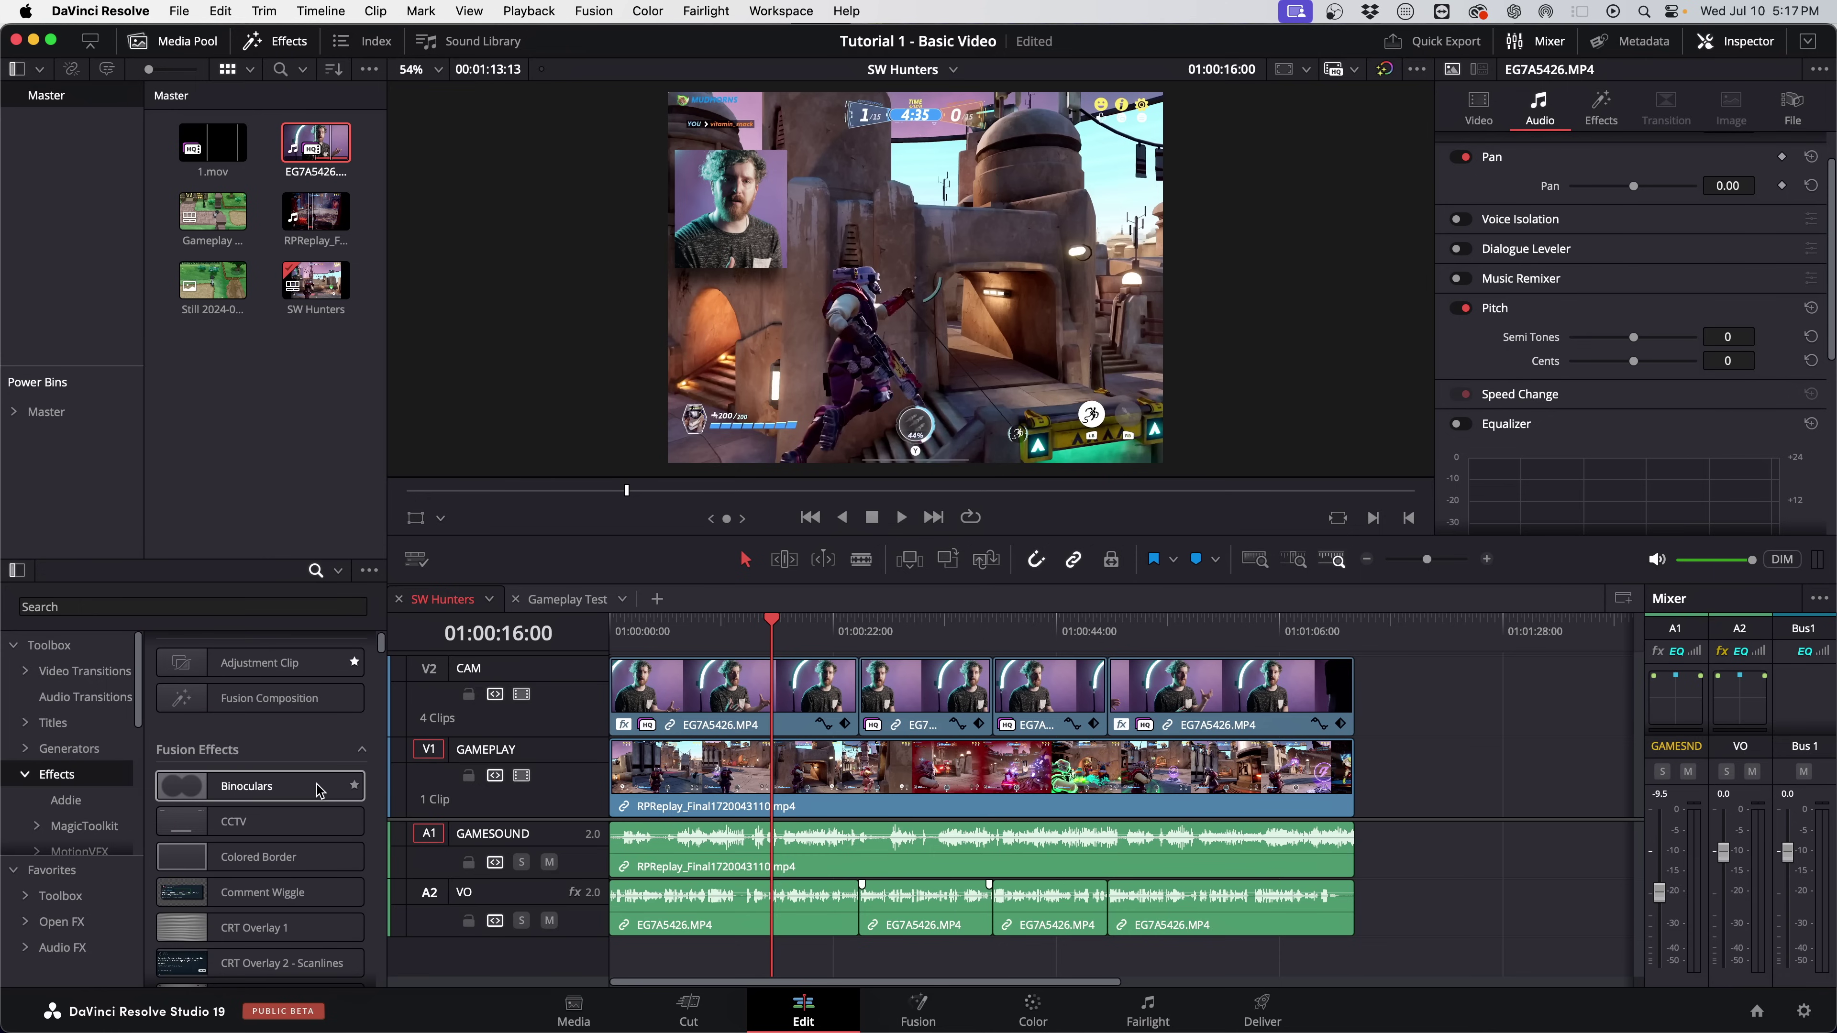
Hide the CAM track temporarily, place the playhead on the gameplay moment at 01:00:27:16 and show the track again.
click(815, 700)
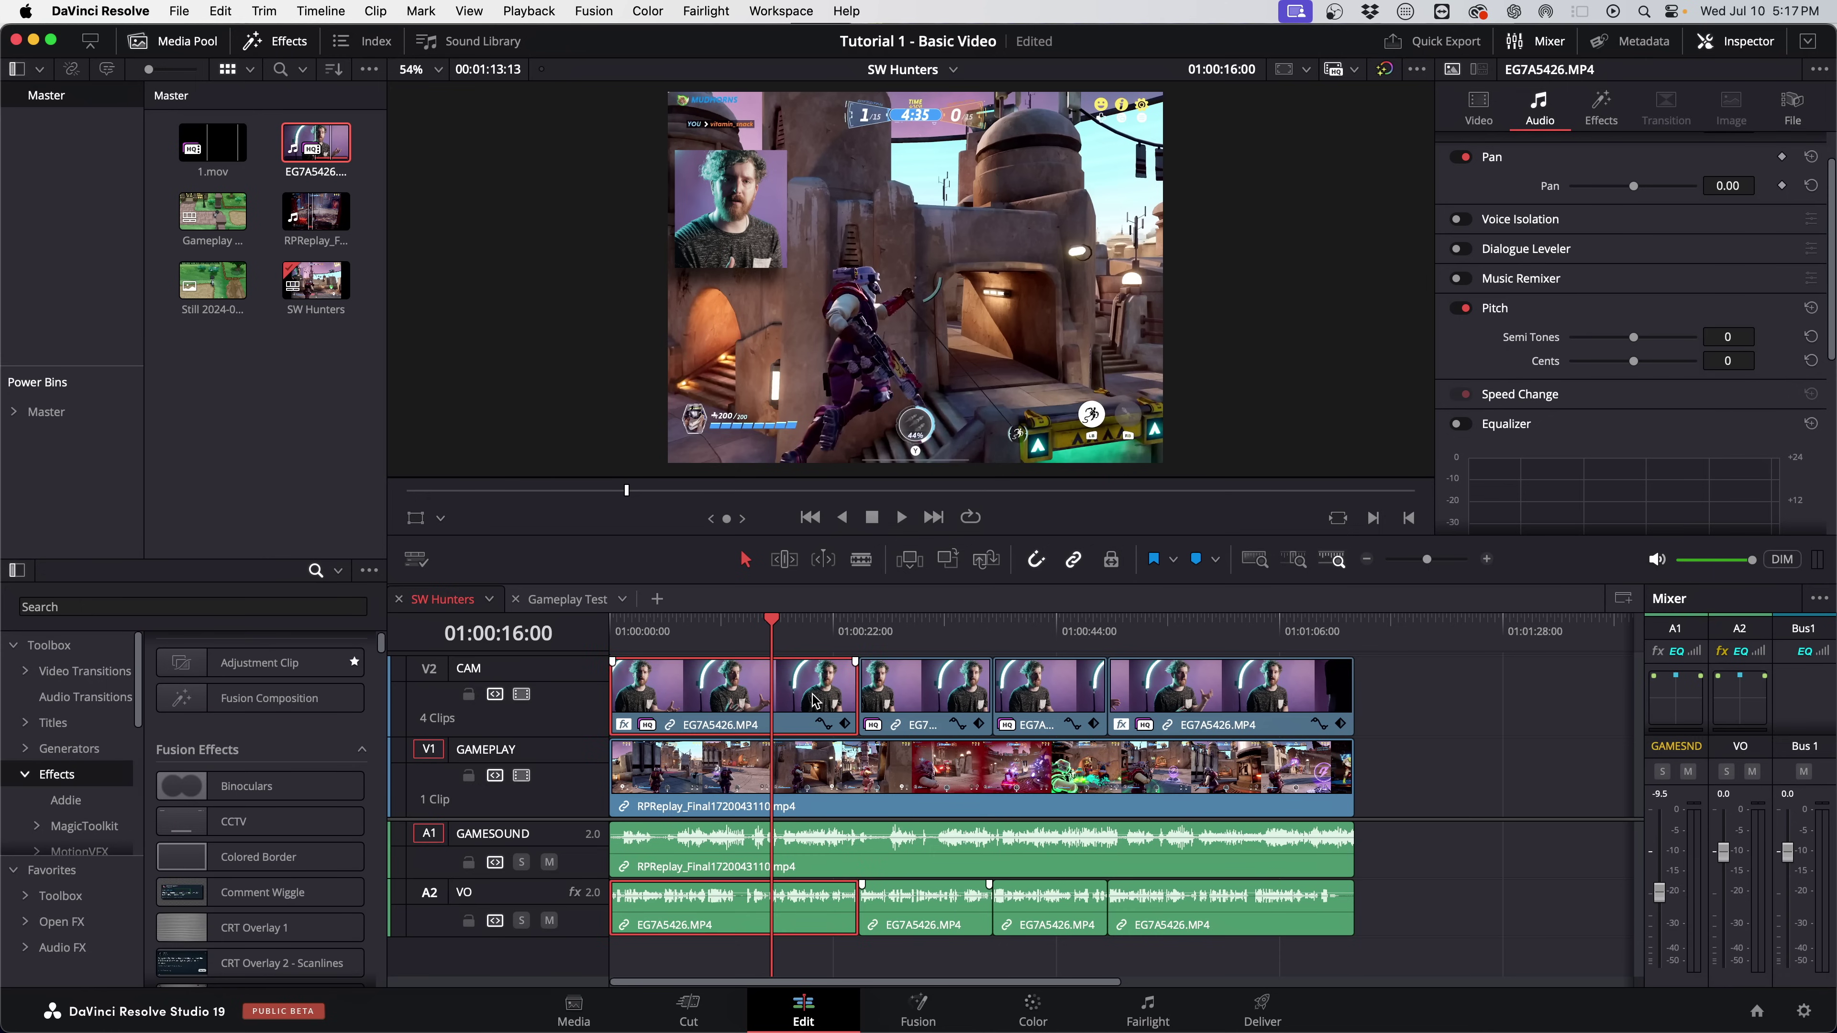
key(super+equal)
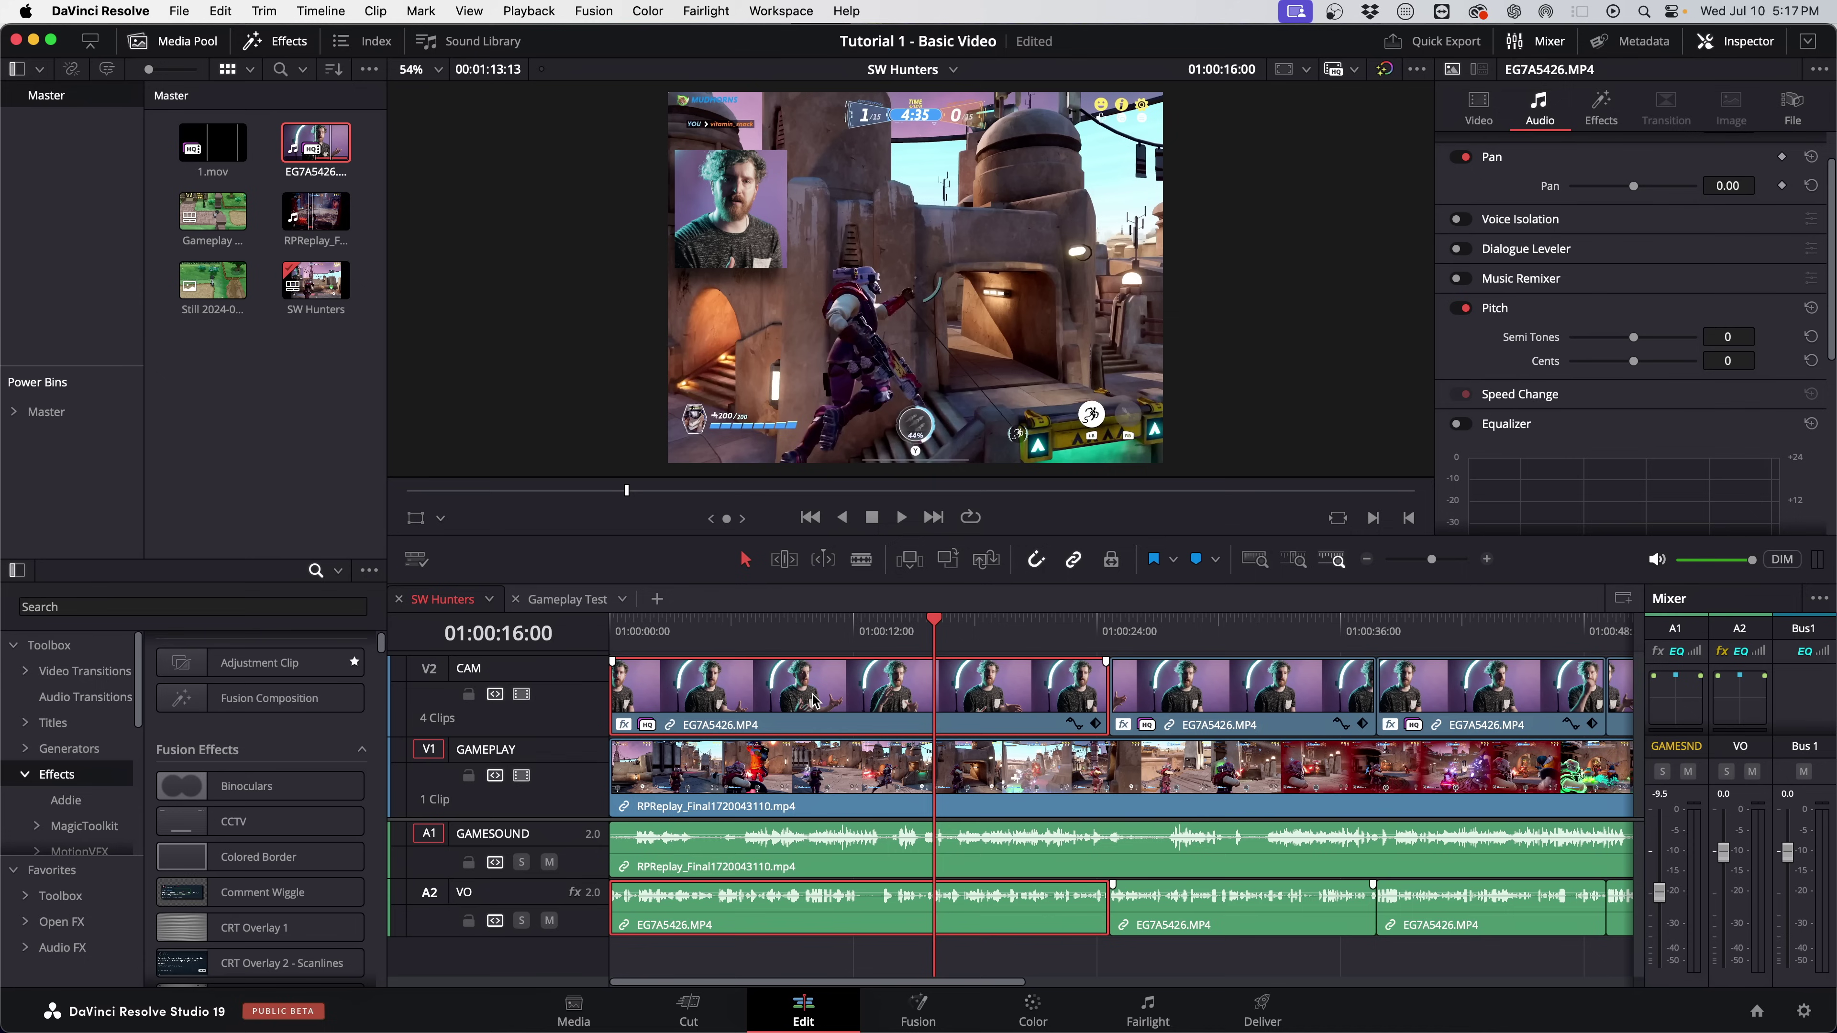
click(1045, 624)
key(super+minus)
drag(867, 636, 893, 642)
click(521, 695)
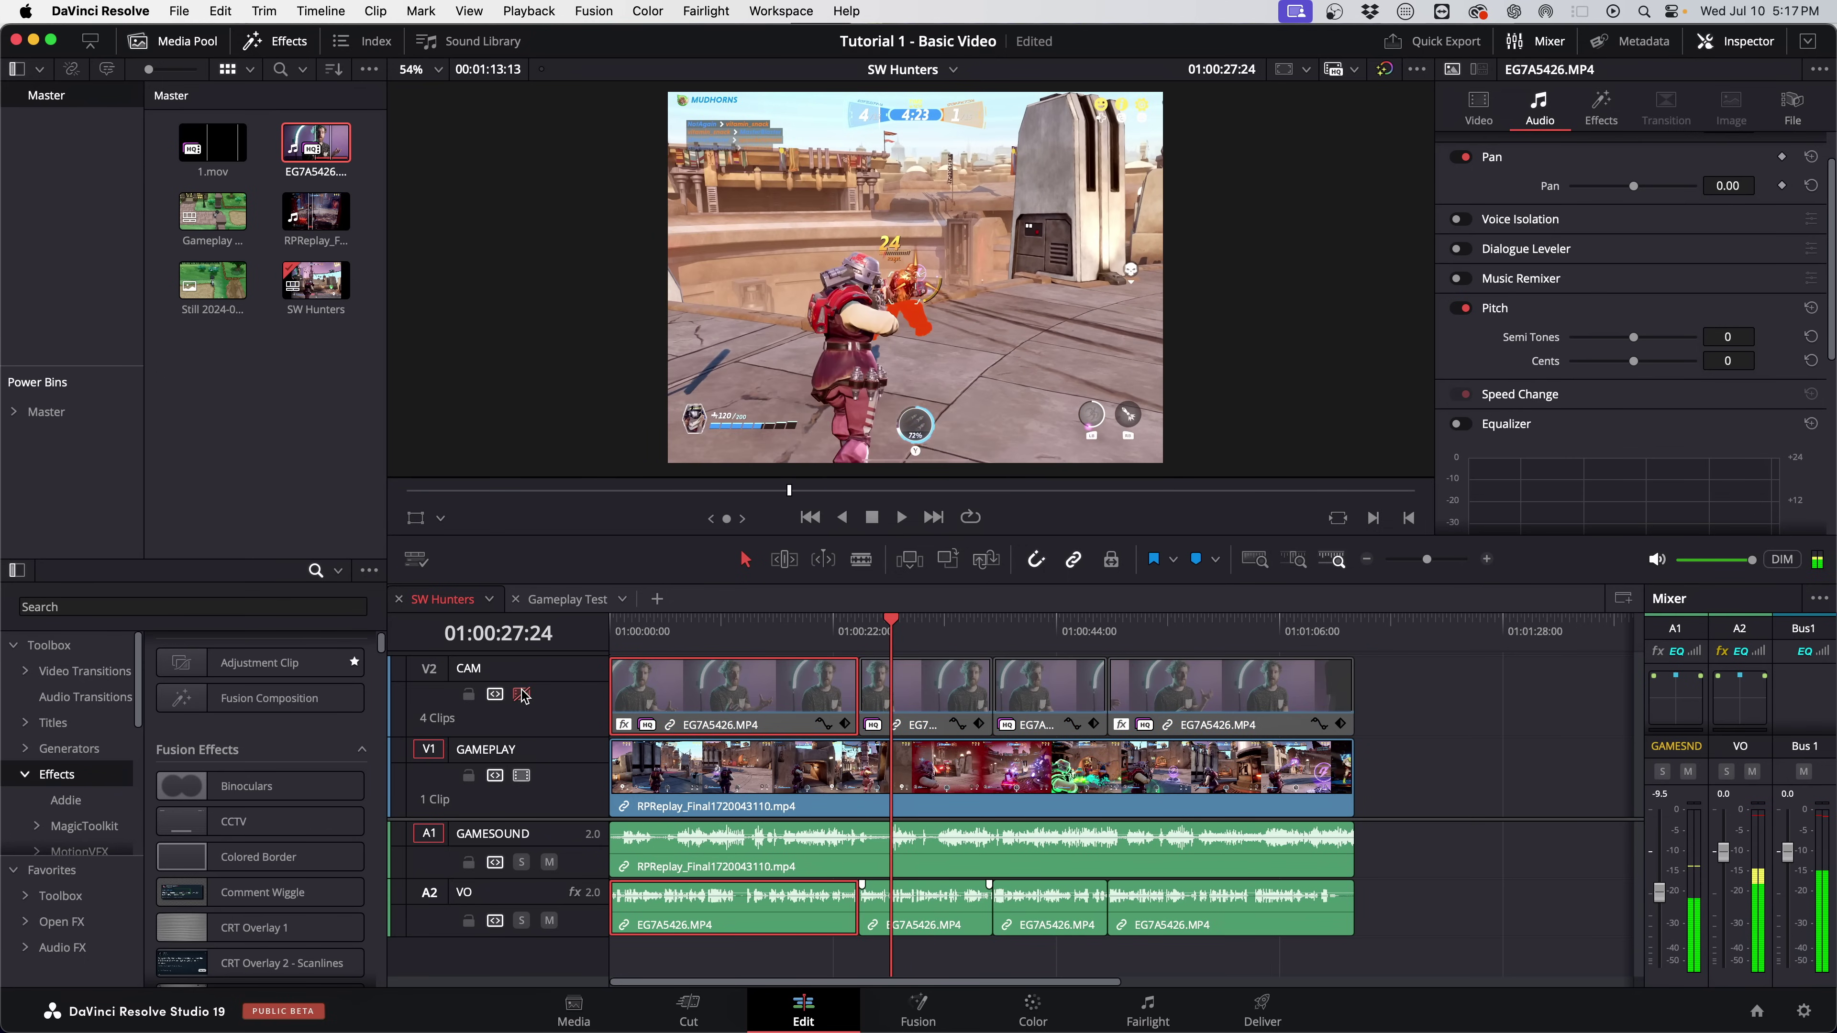
mouse_move(890, 637)
mouse_down()
mouse_move(907, 636)
mouse_move(892, 636)
mouse_up()
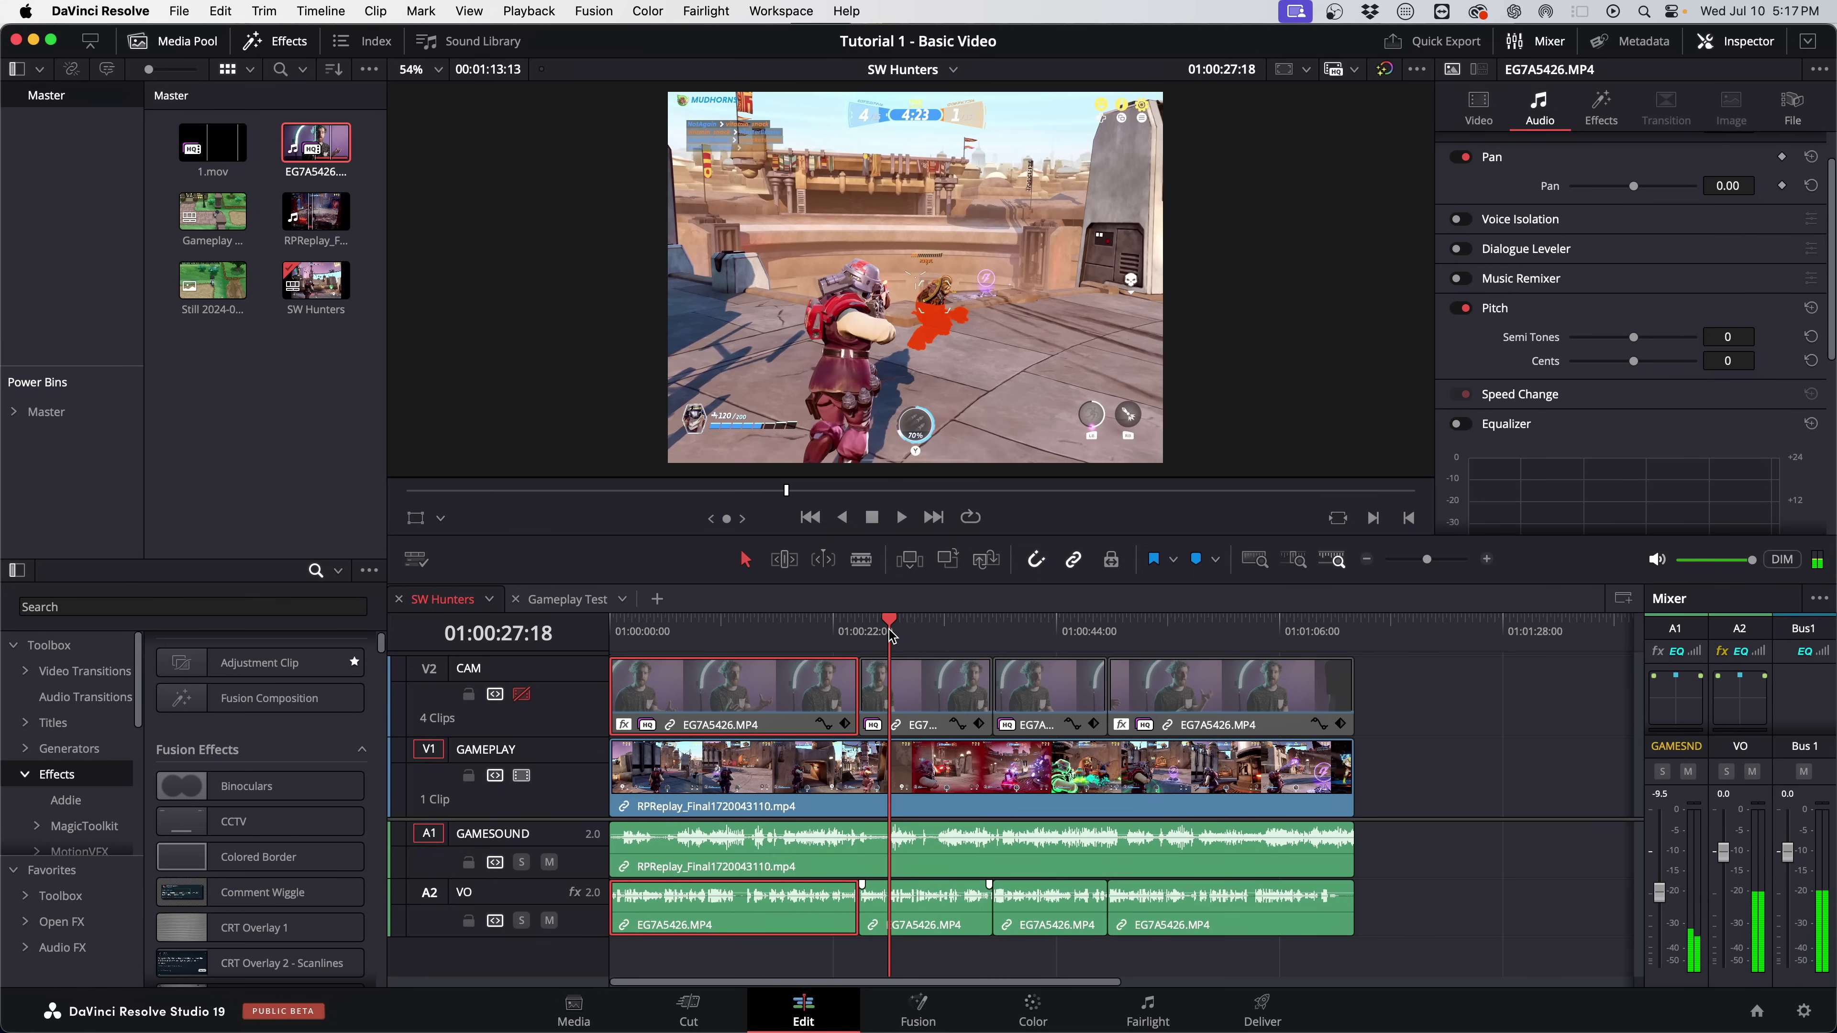
key(super+equal)
drag(1133, 644, 1119, 642)
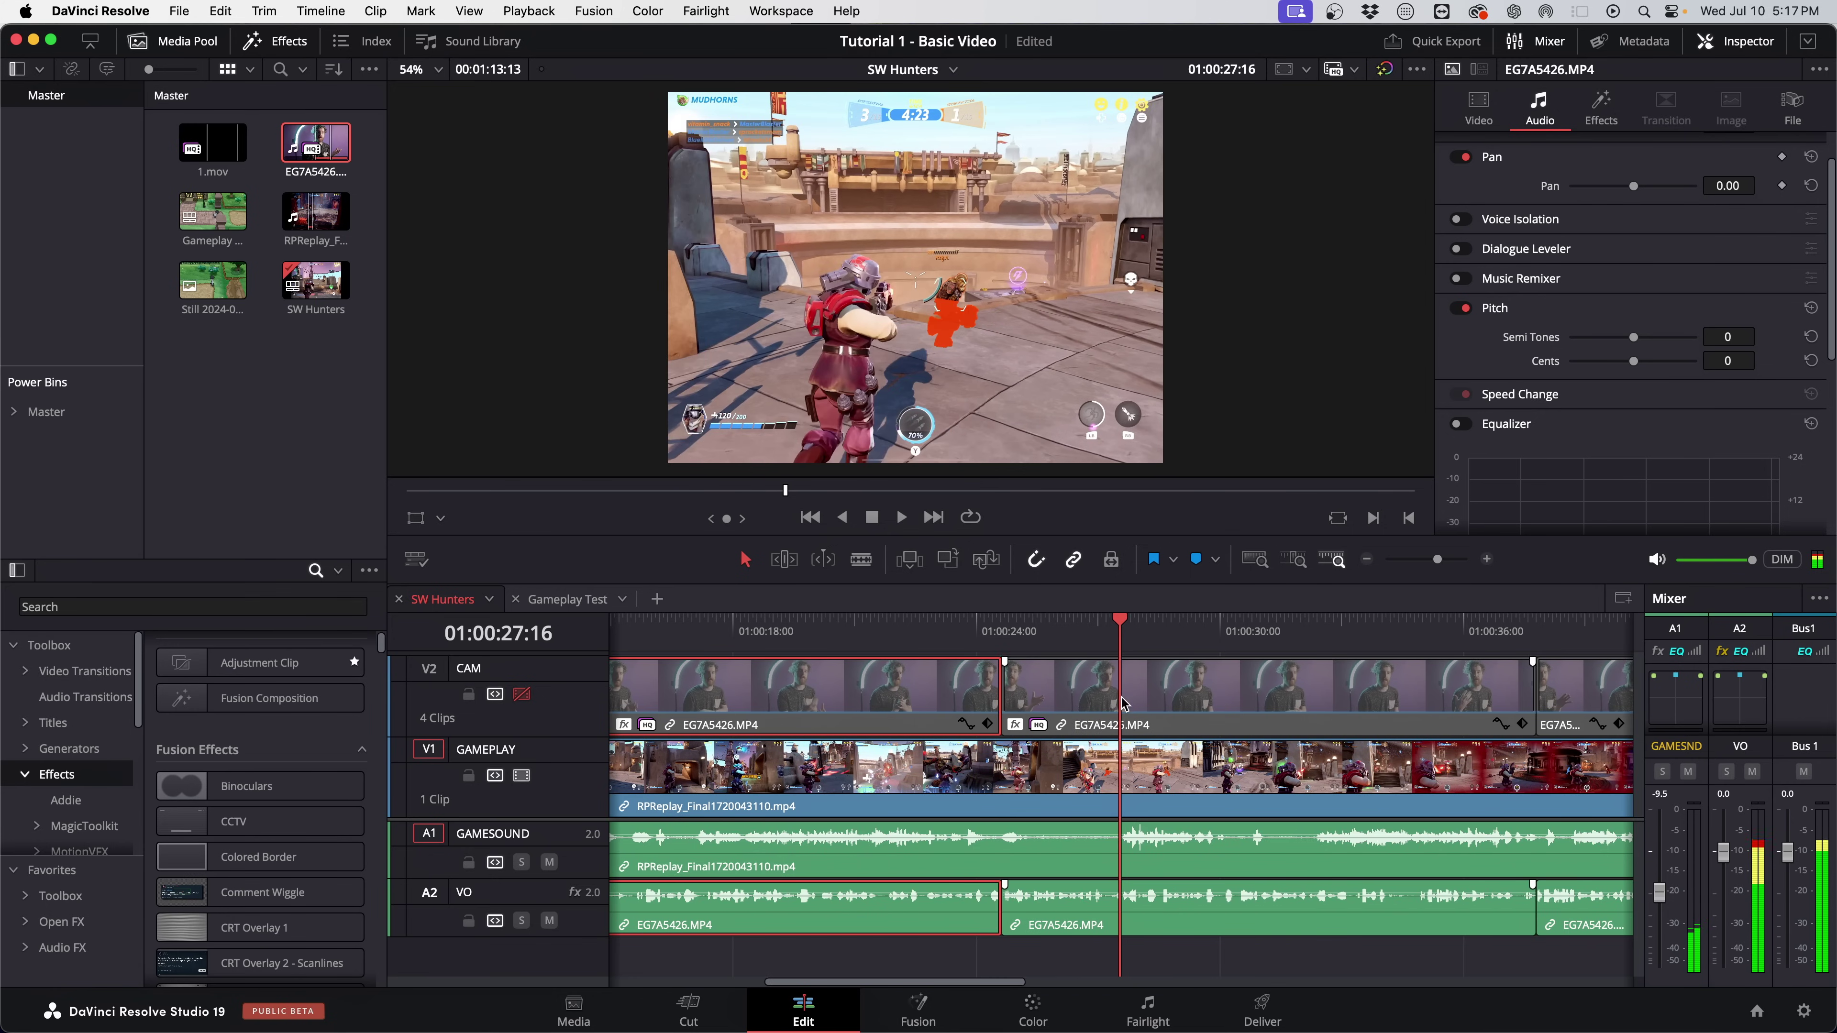
click(519, 697)
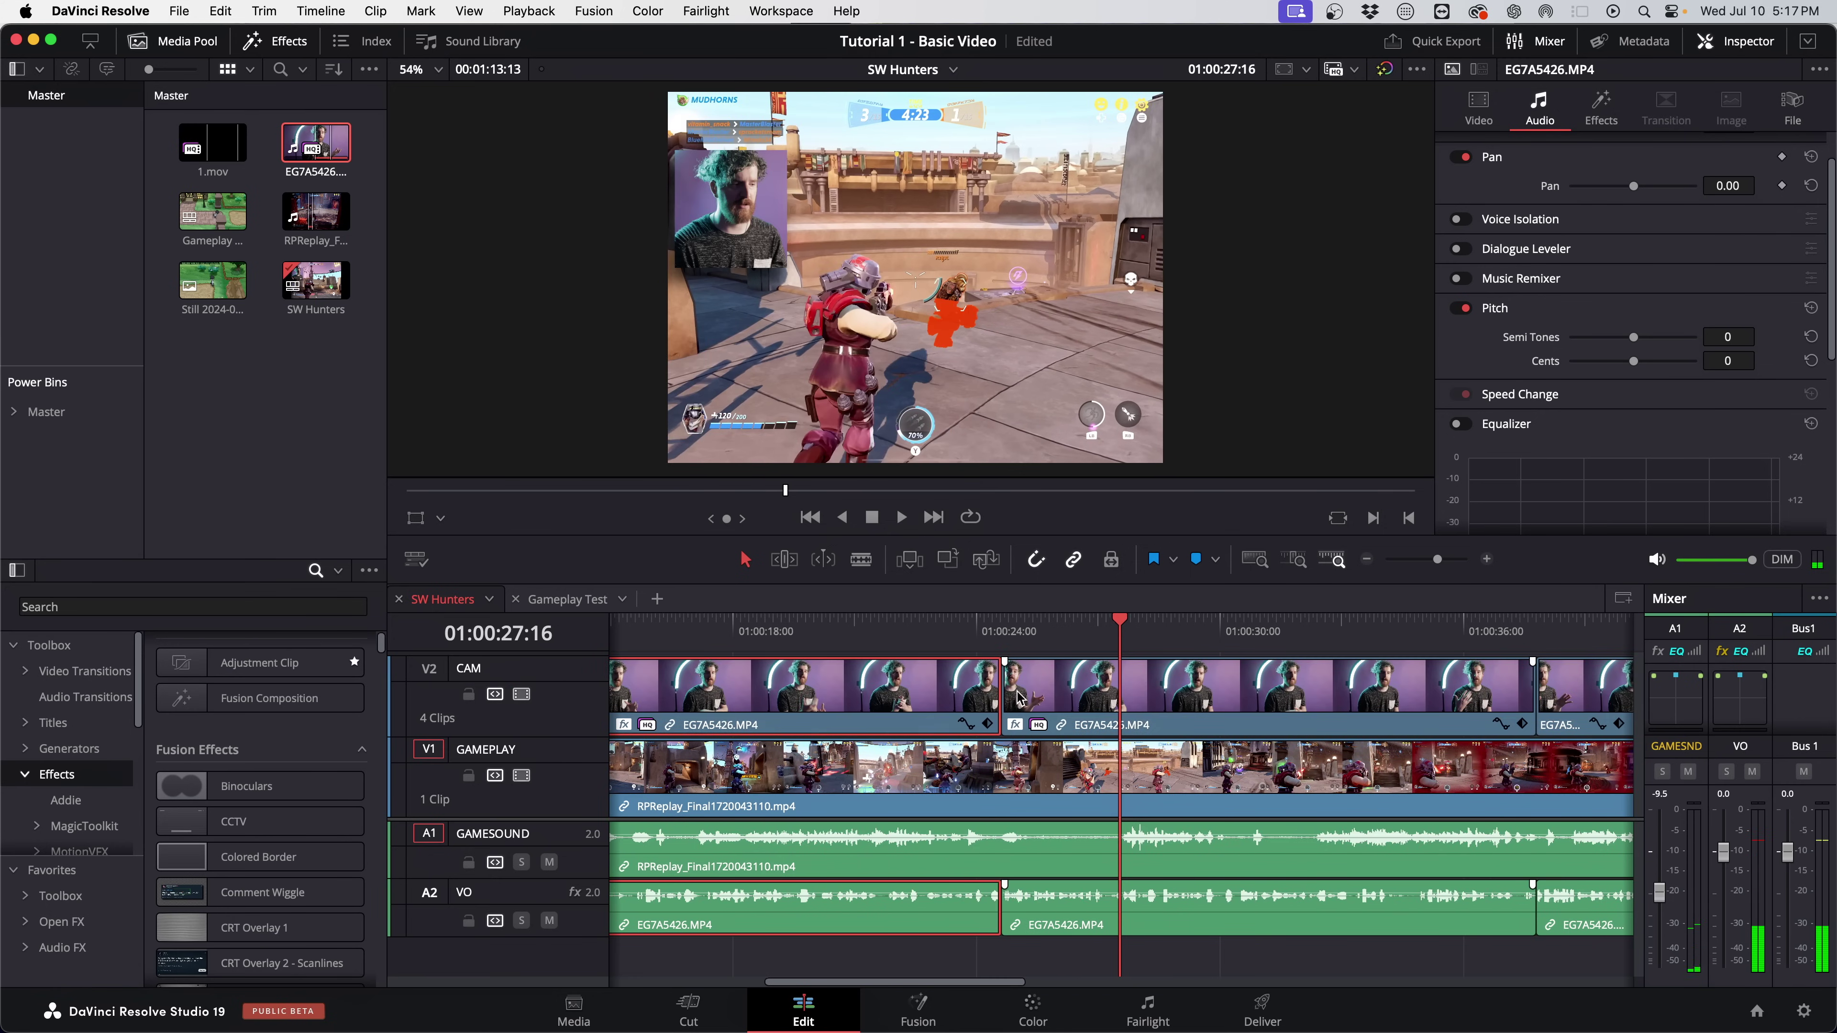
Split the second facecam clip at the playhead at 01:00:27:16 with the Blade tool and return to the Selection tool.
key(b)
click(1125, 694)
key(a)
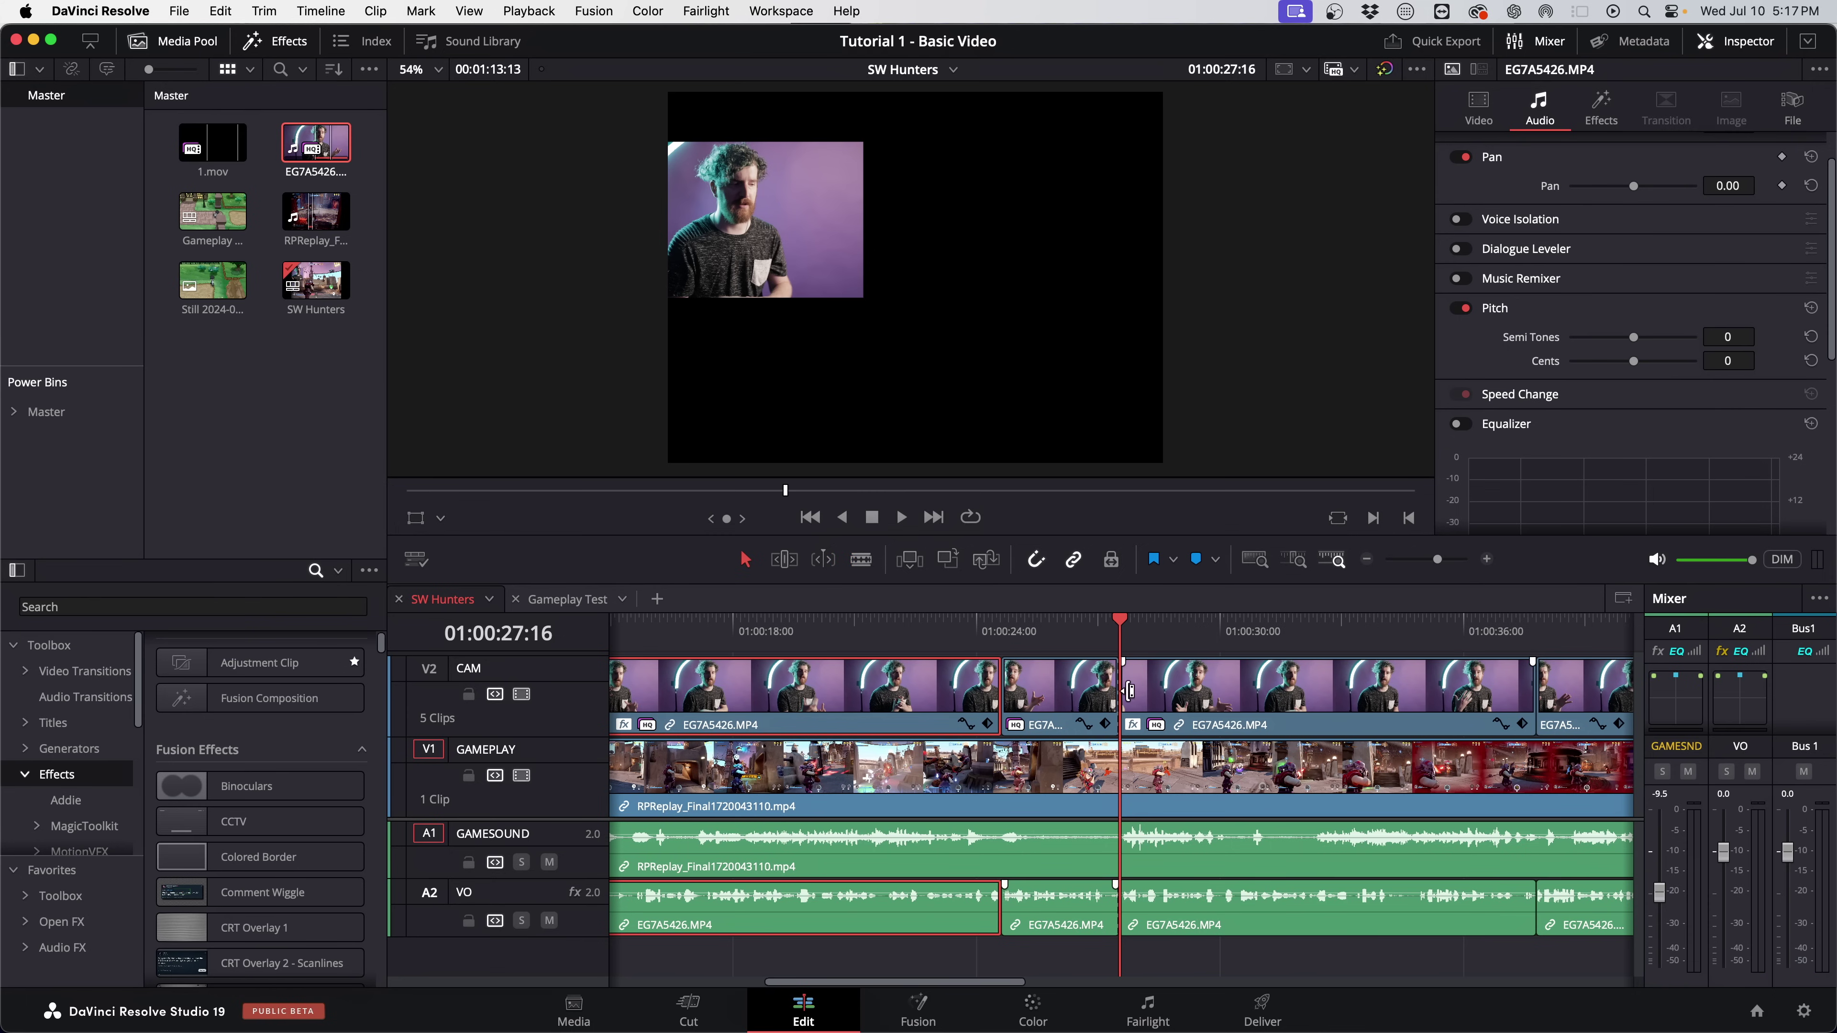
Trim only the video start of the facecam clip after the cut to about 01:00:32, leaving its VO audio in place.
drag(1128, 692, 1256, 697)
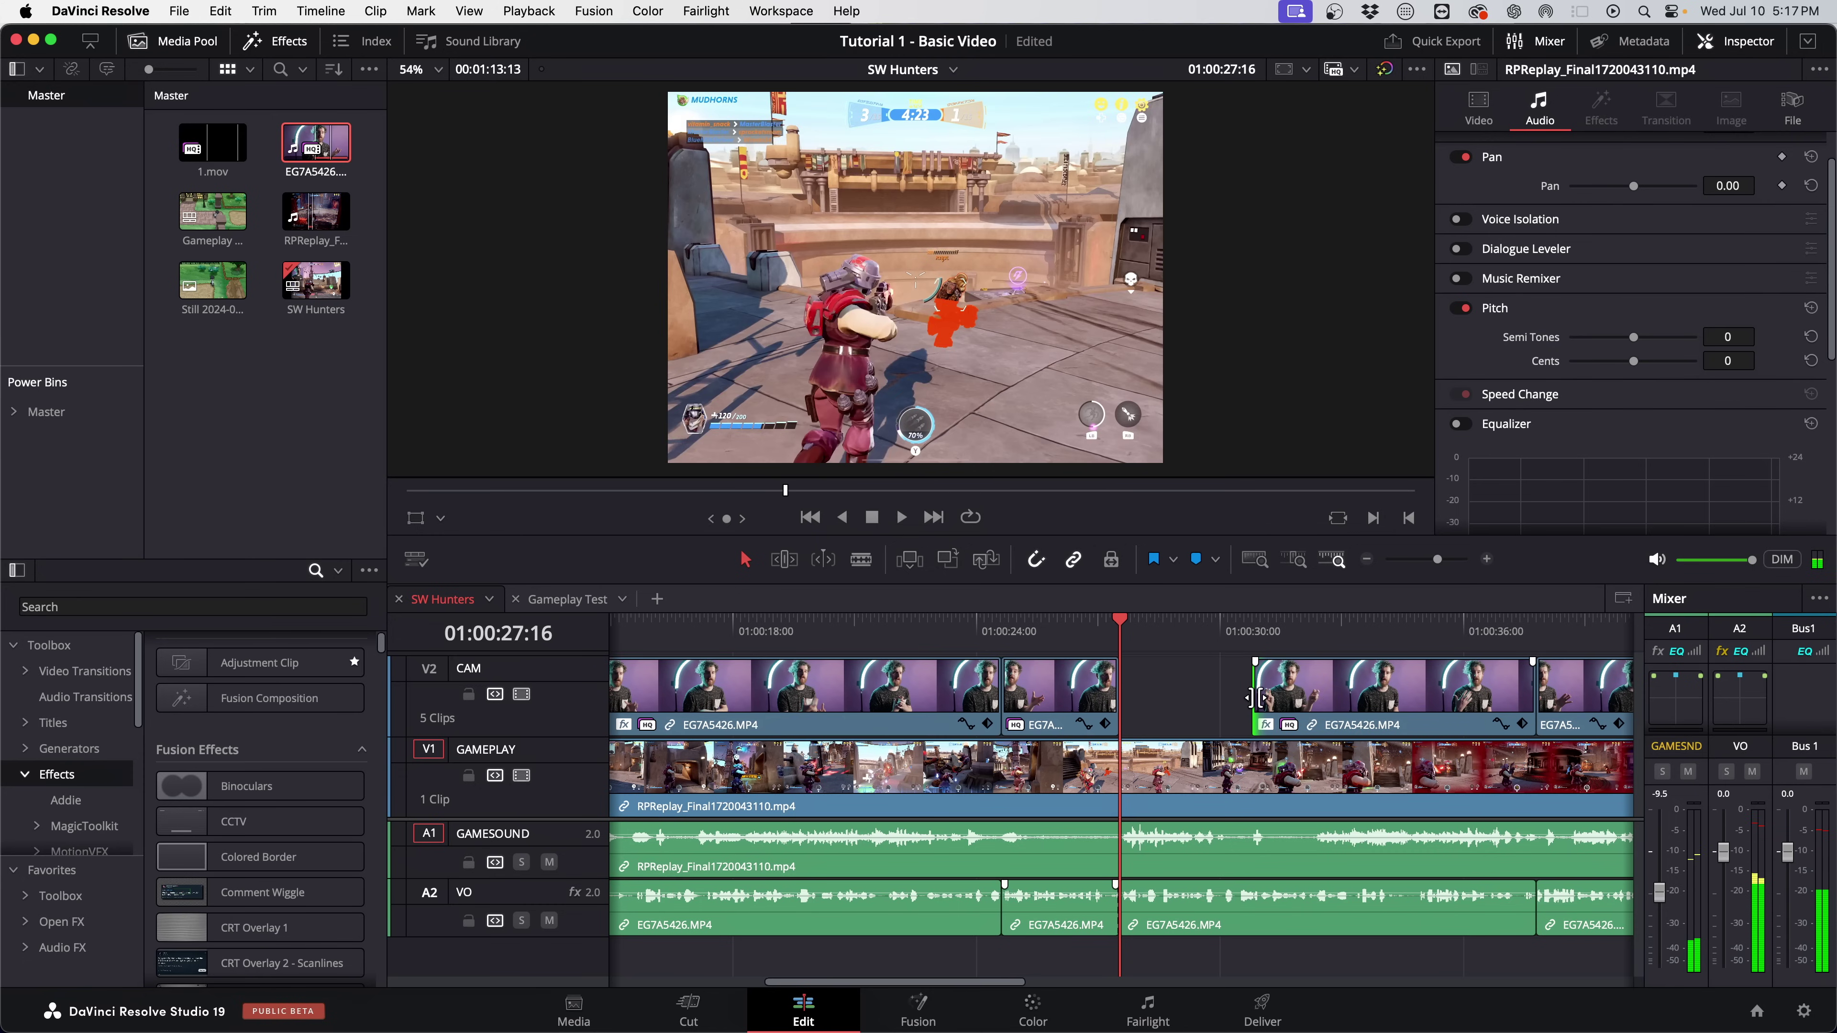
drag(1256, 697, 1128, 687)
click(1234, 746)
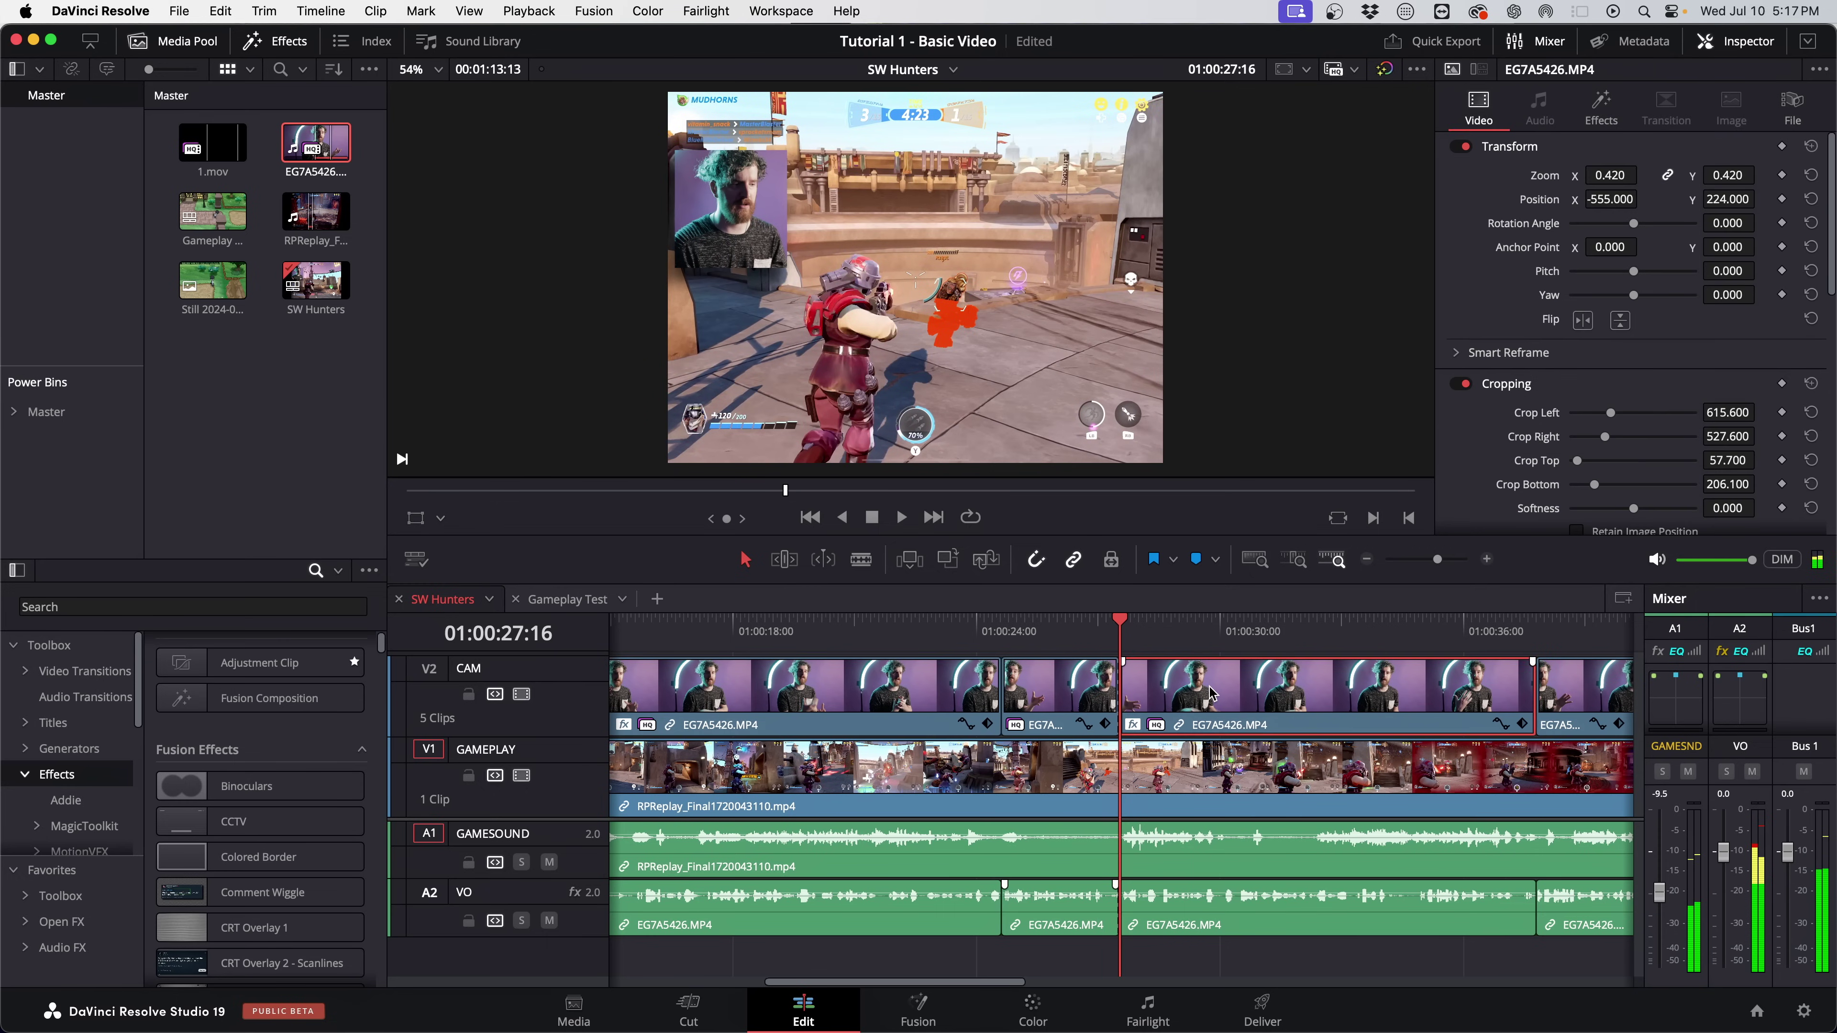
drag(1123, 687, 1313, 705)
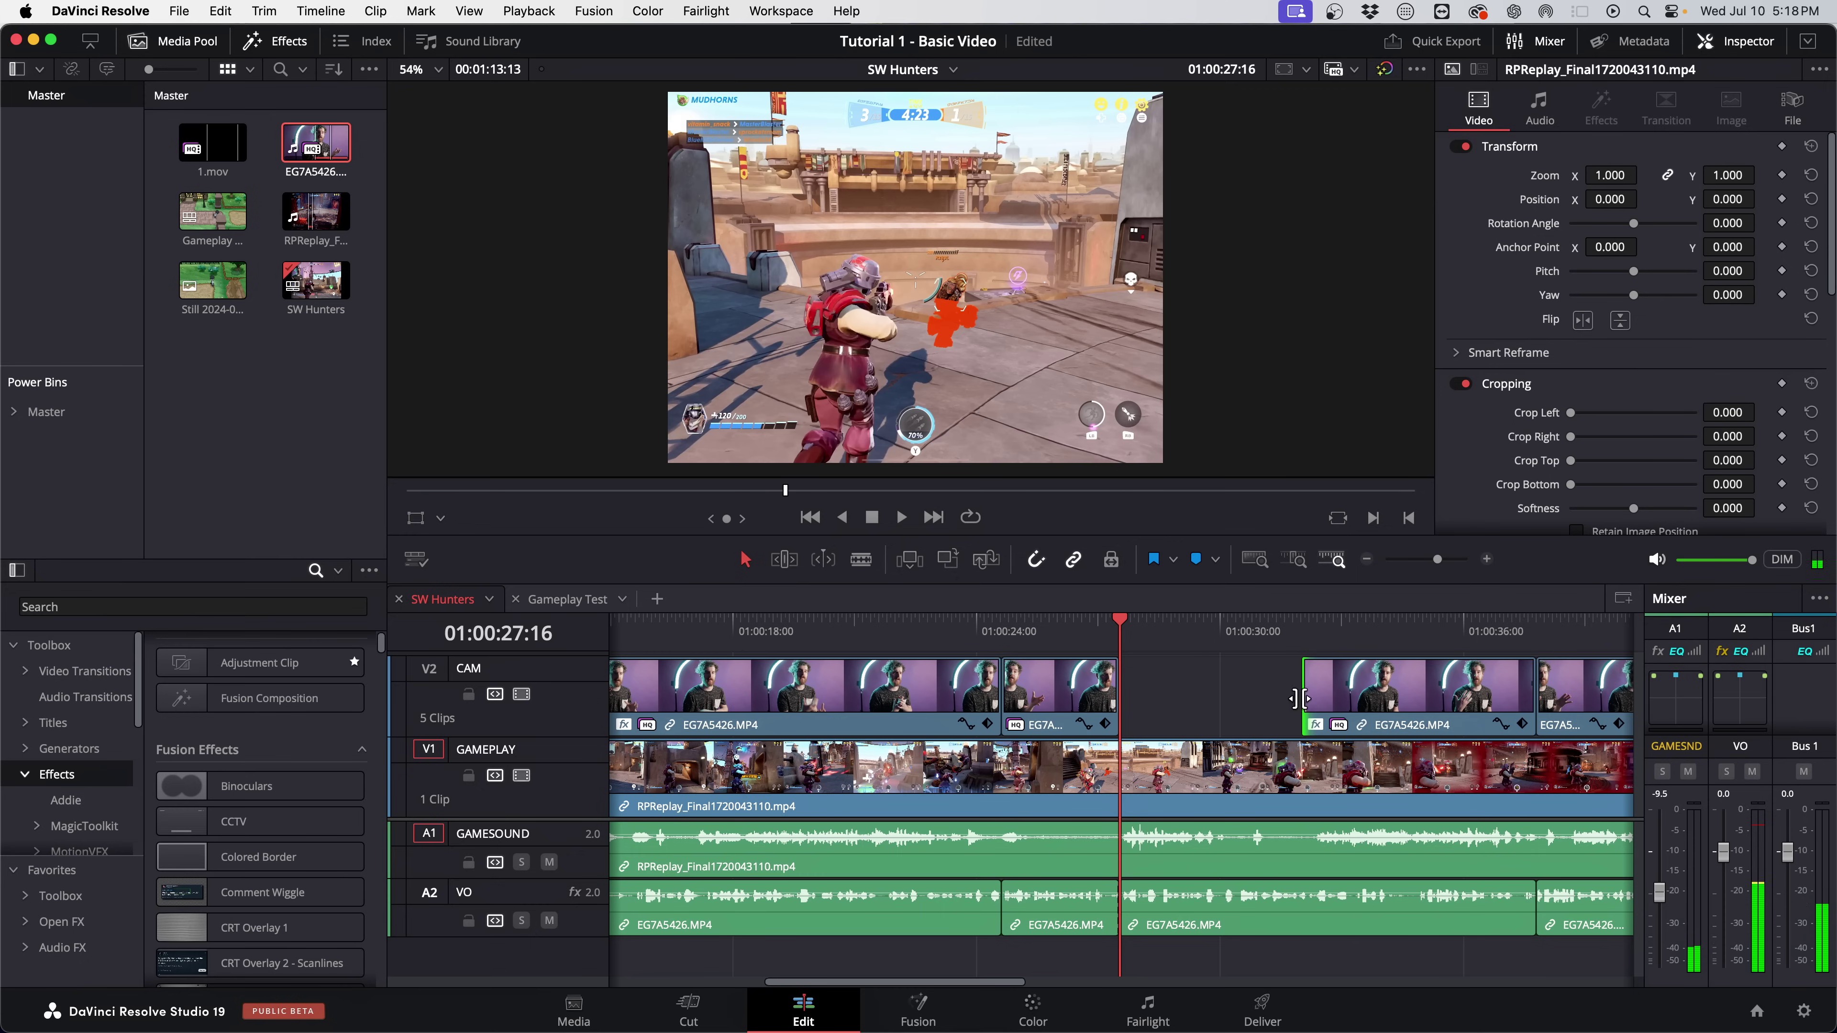
Split the gameplay clip and its game sound at both ends of the facecam gap and select the isolated middle piece.
scroll(1139, 719, right, 3)
scroll(1139, 719, right, 4)
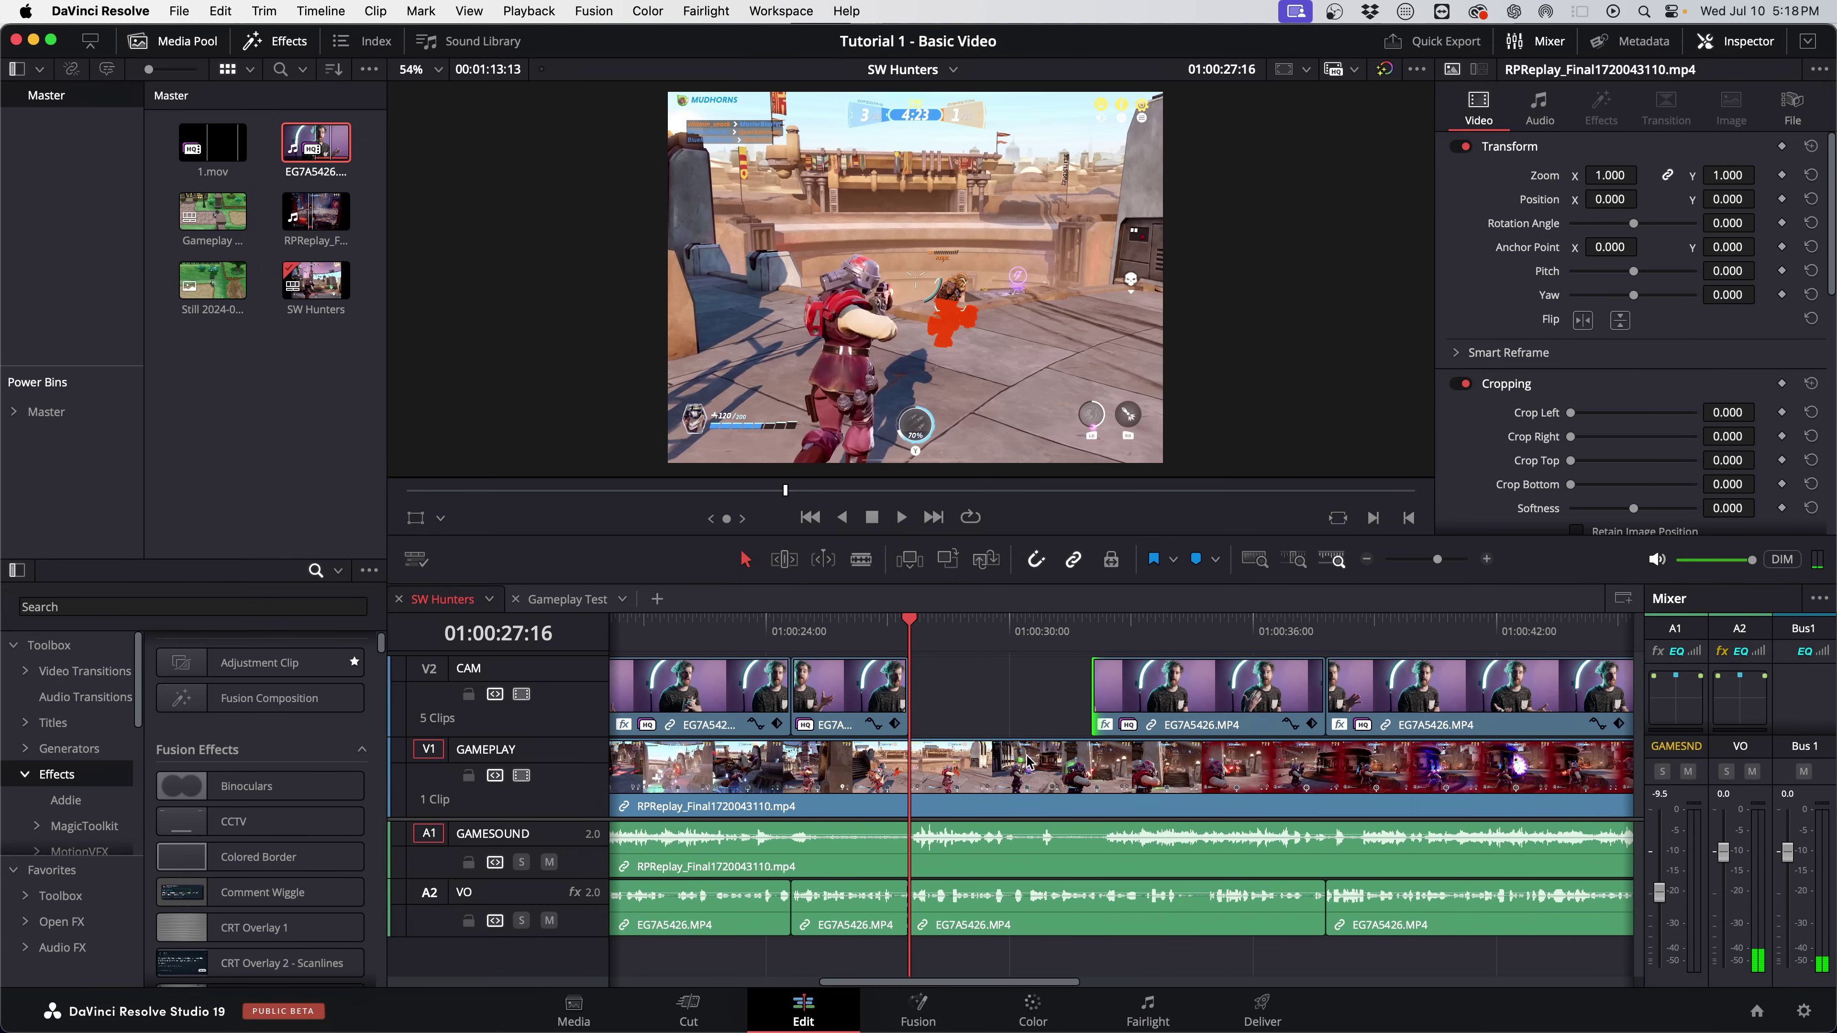
drag(928, 761, 997, 766)
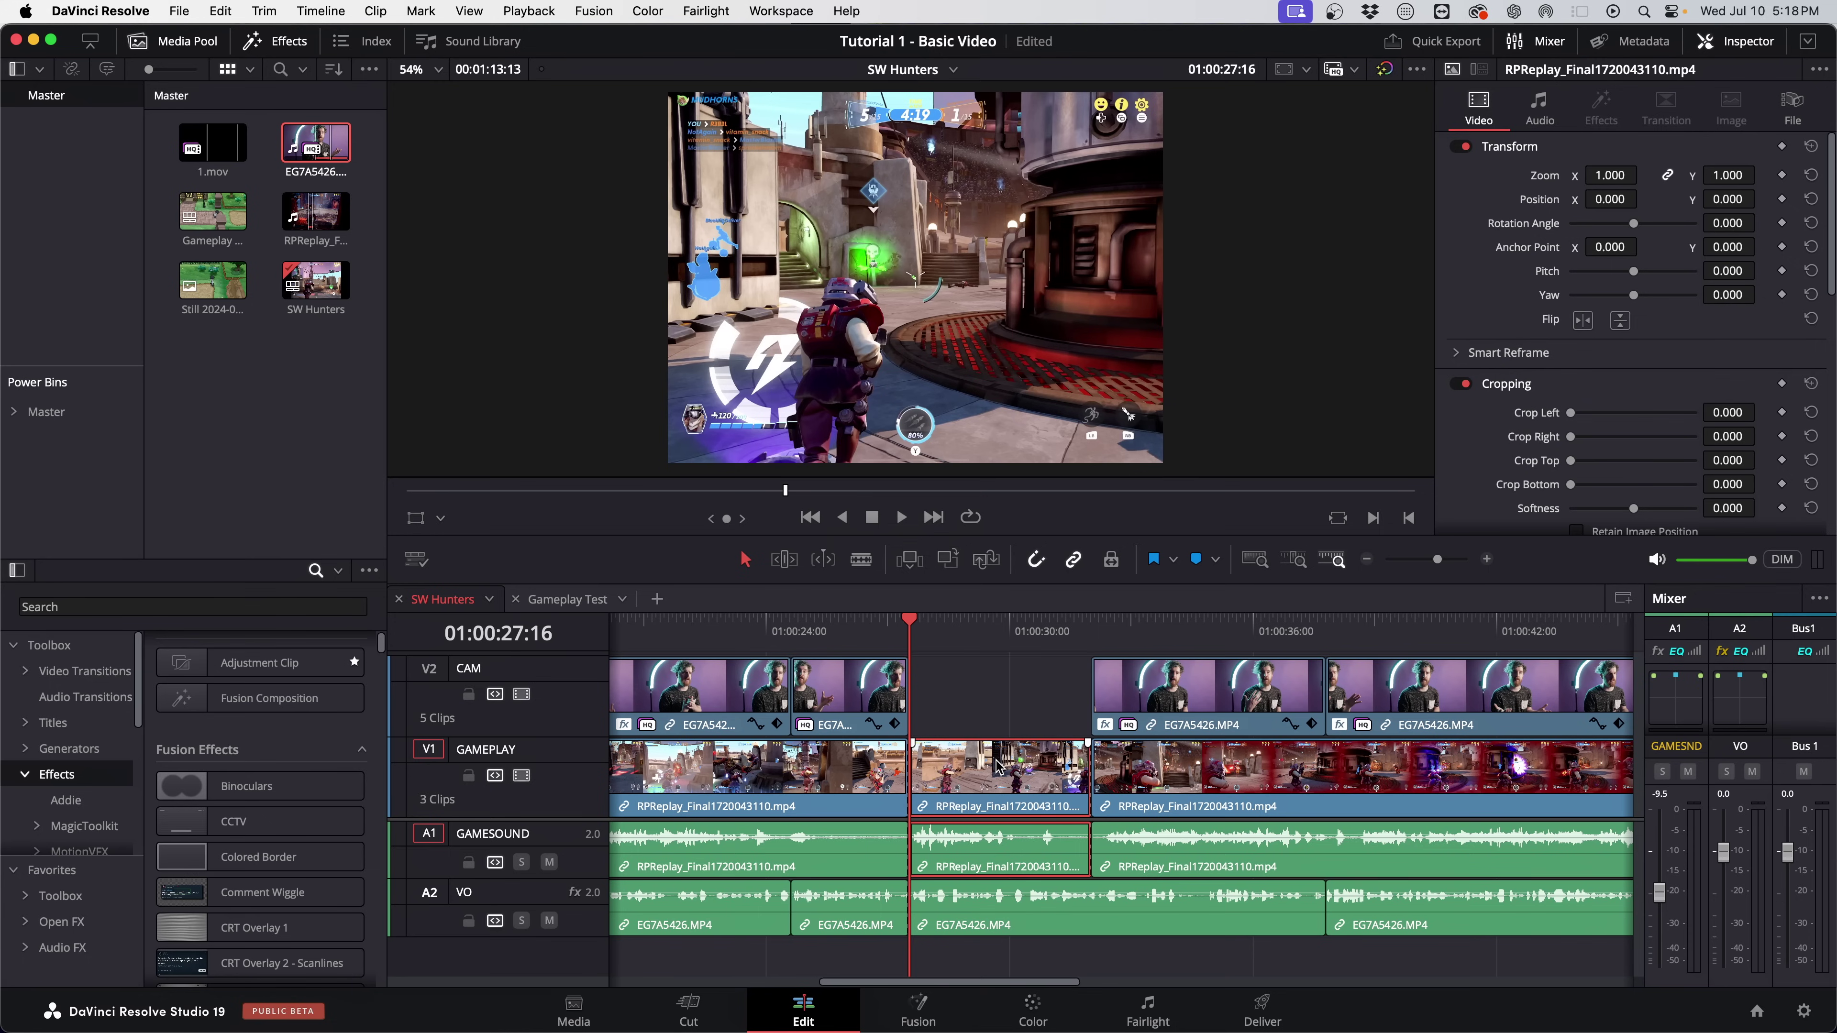
Apply the Drone Overlay Fusion effect to the gameplay piece in the facecam gap.
scroll(233, 832, down, 10)
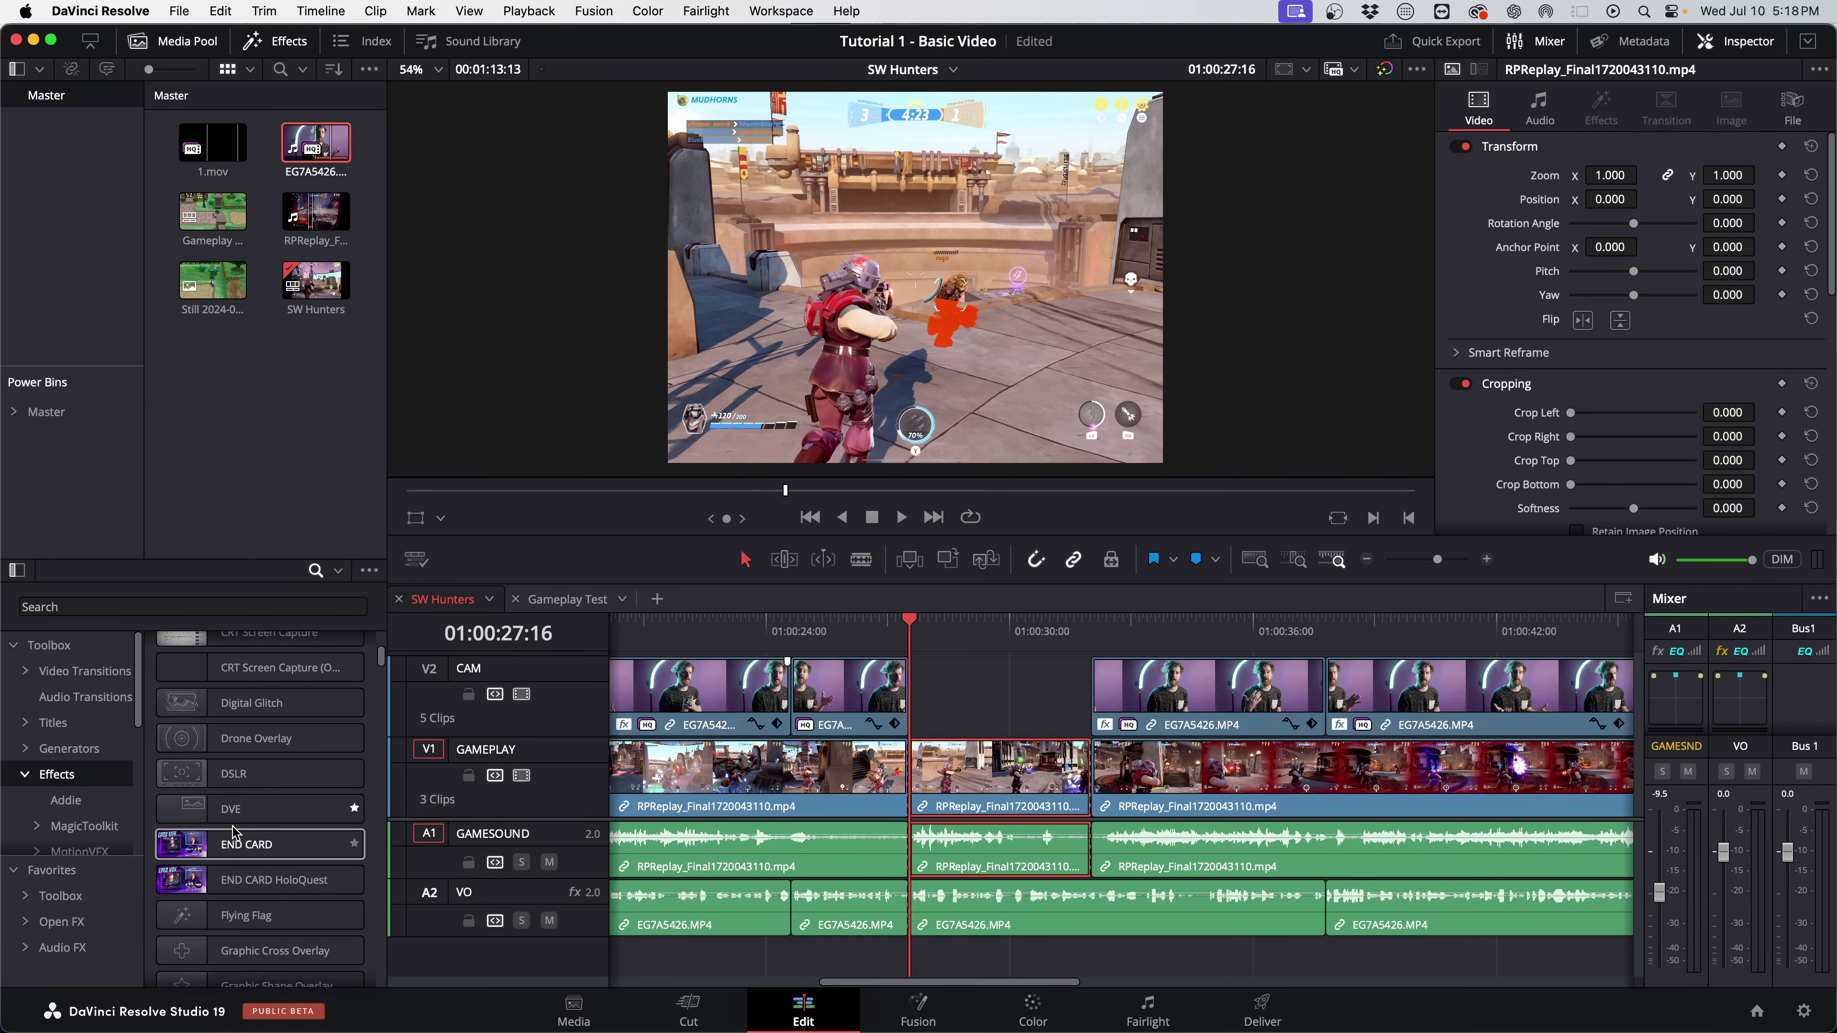
scroll(233, 832, down, 15)
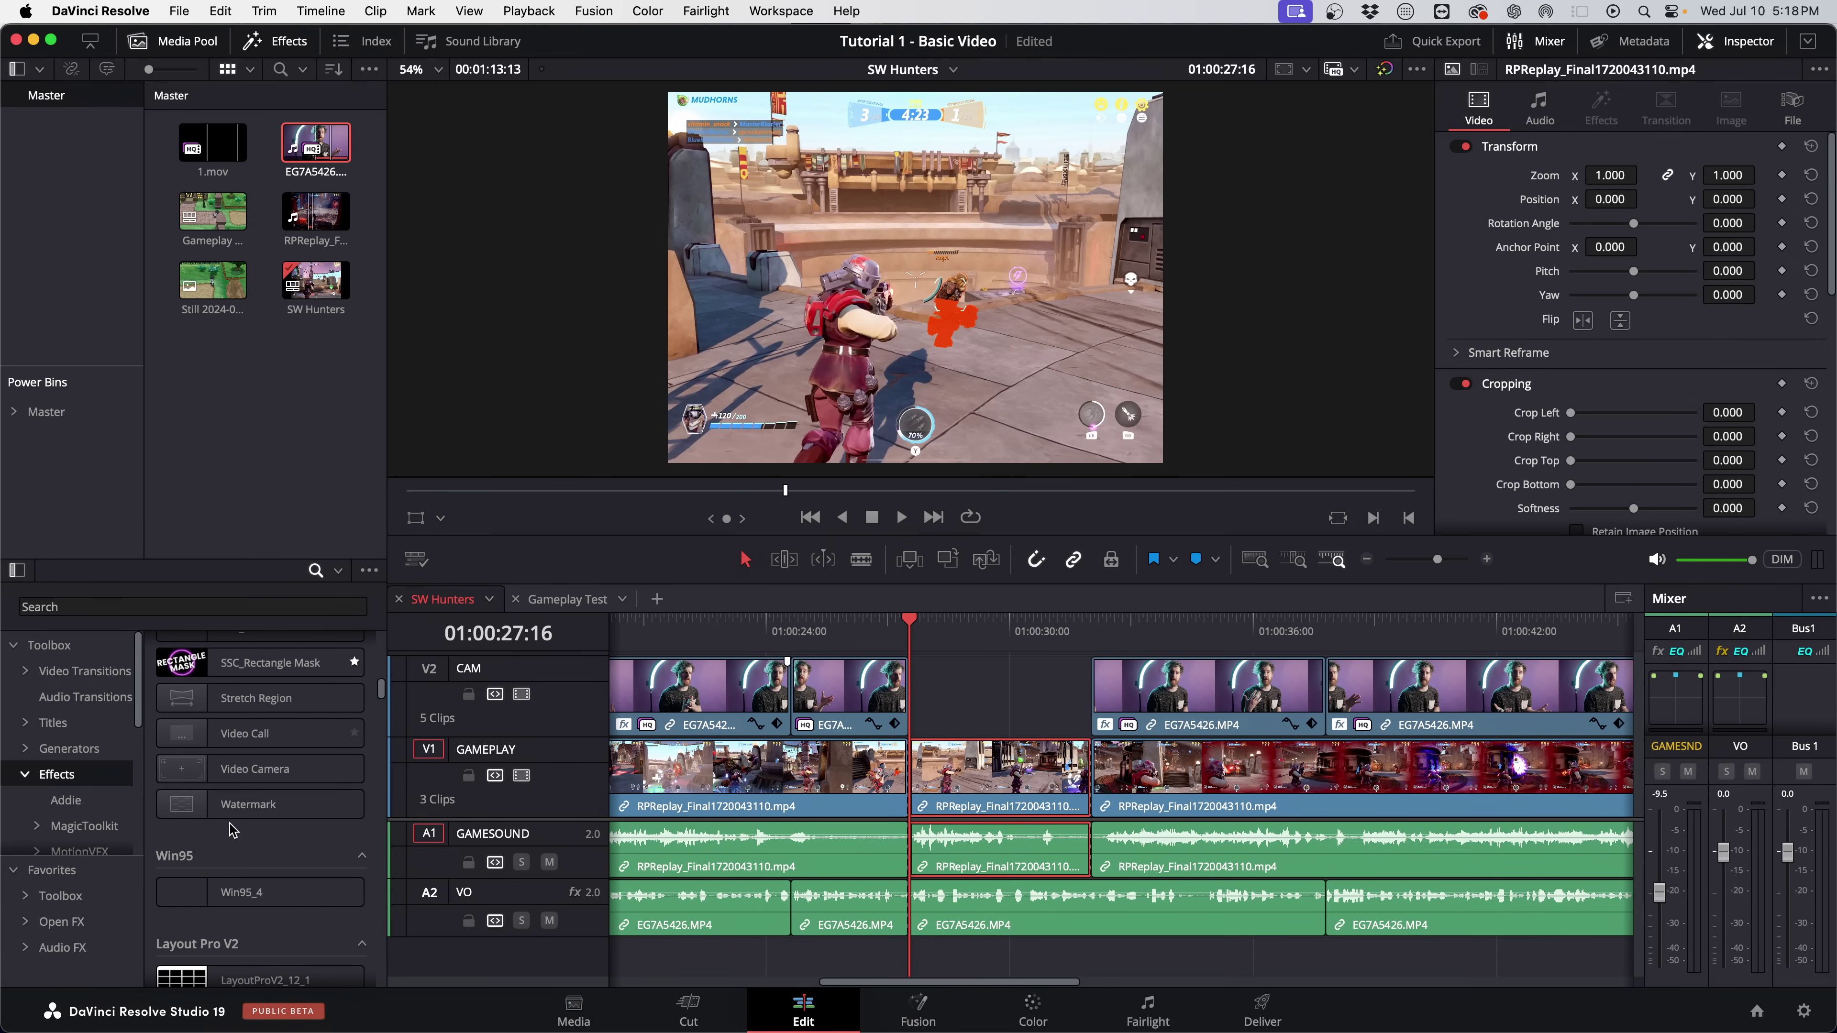
scroll(231, 832, up, 15)
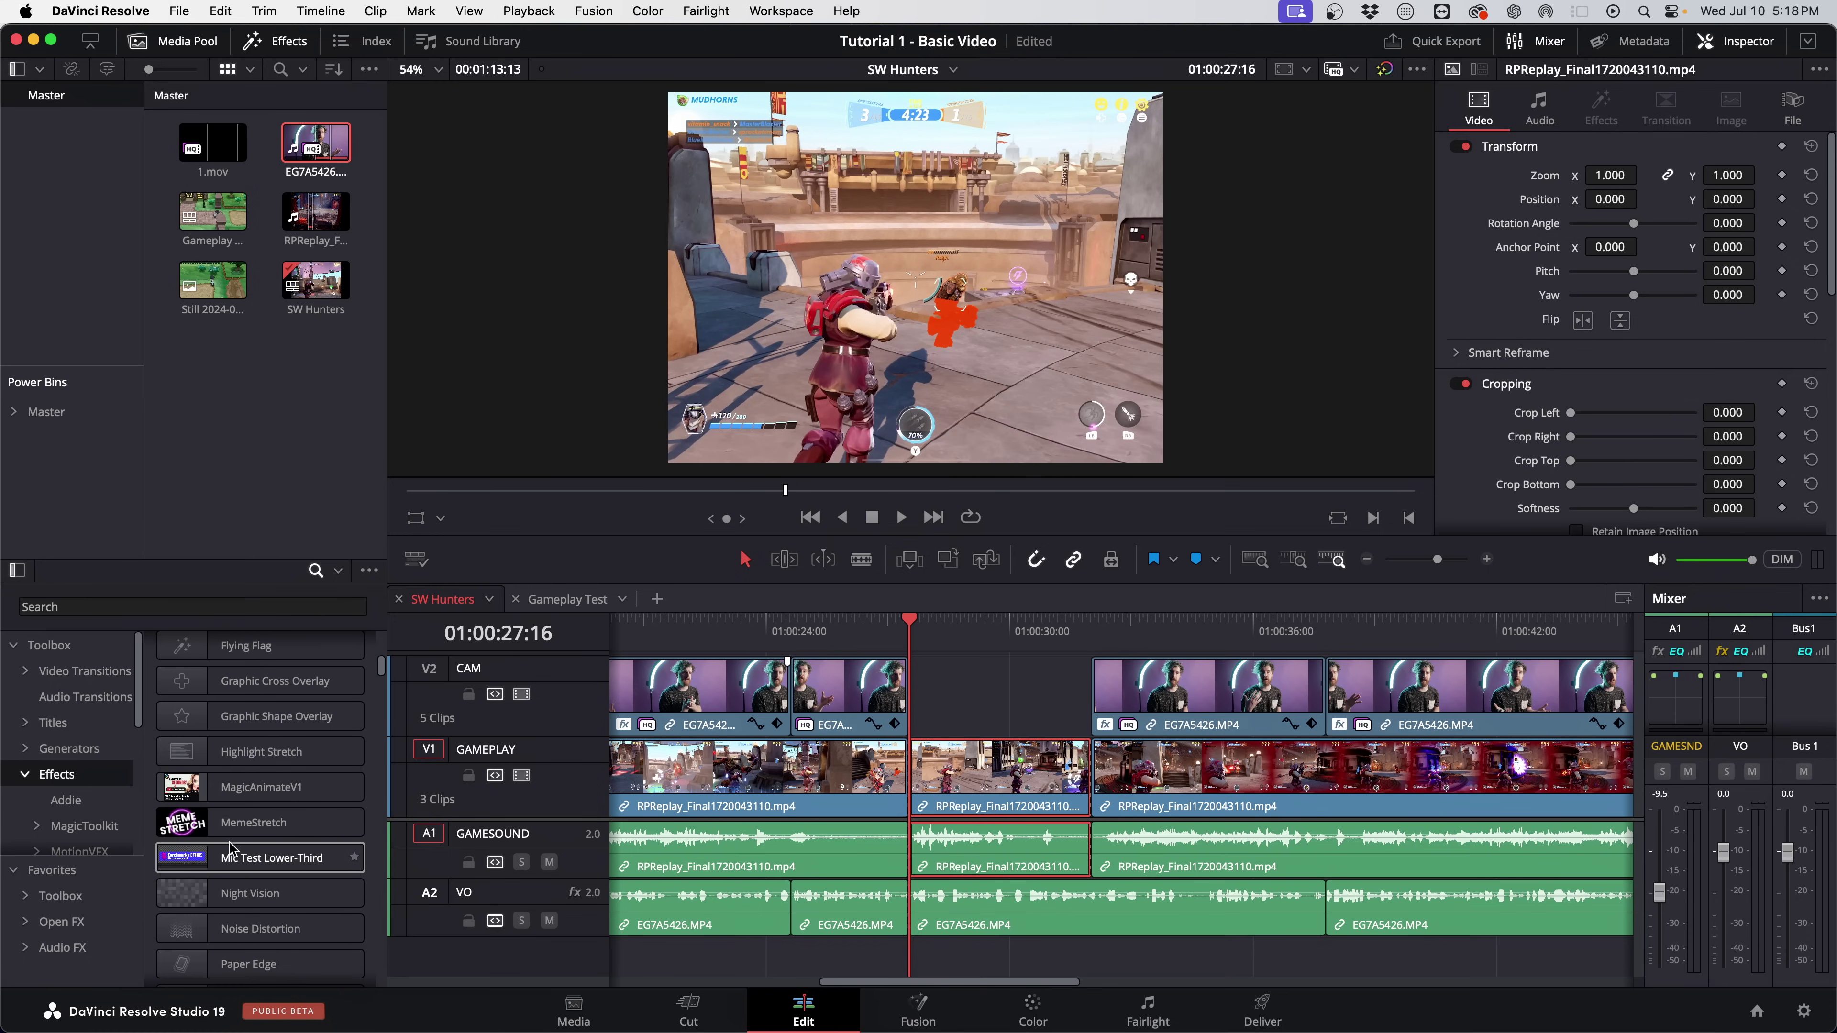
scroll(231, 848, up, 5)
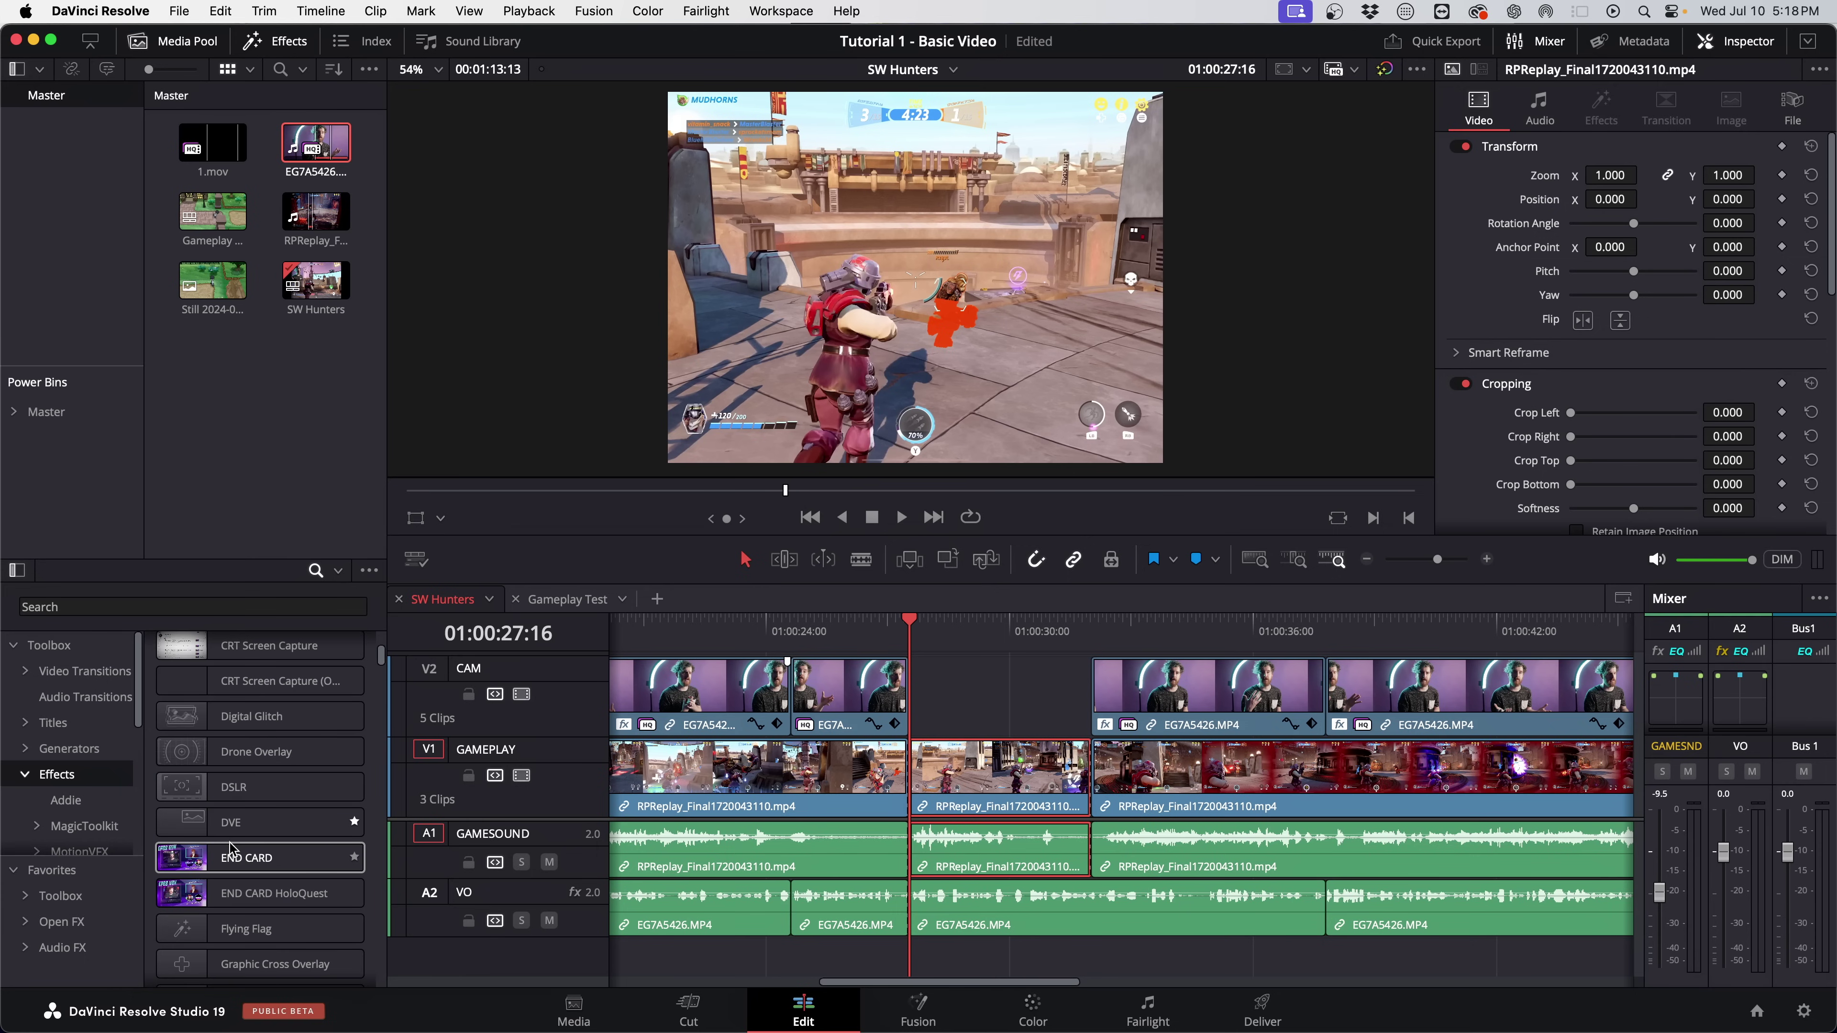
scroll(230, 848, up, 1)
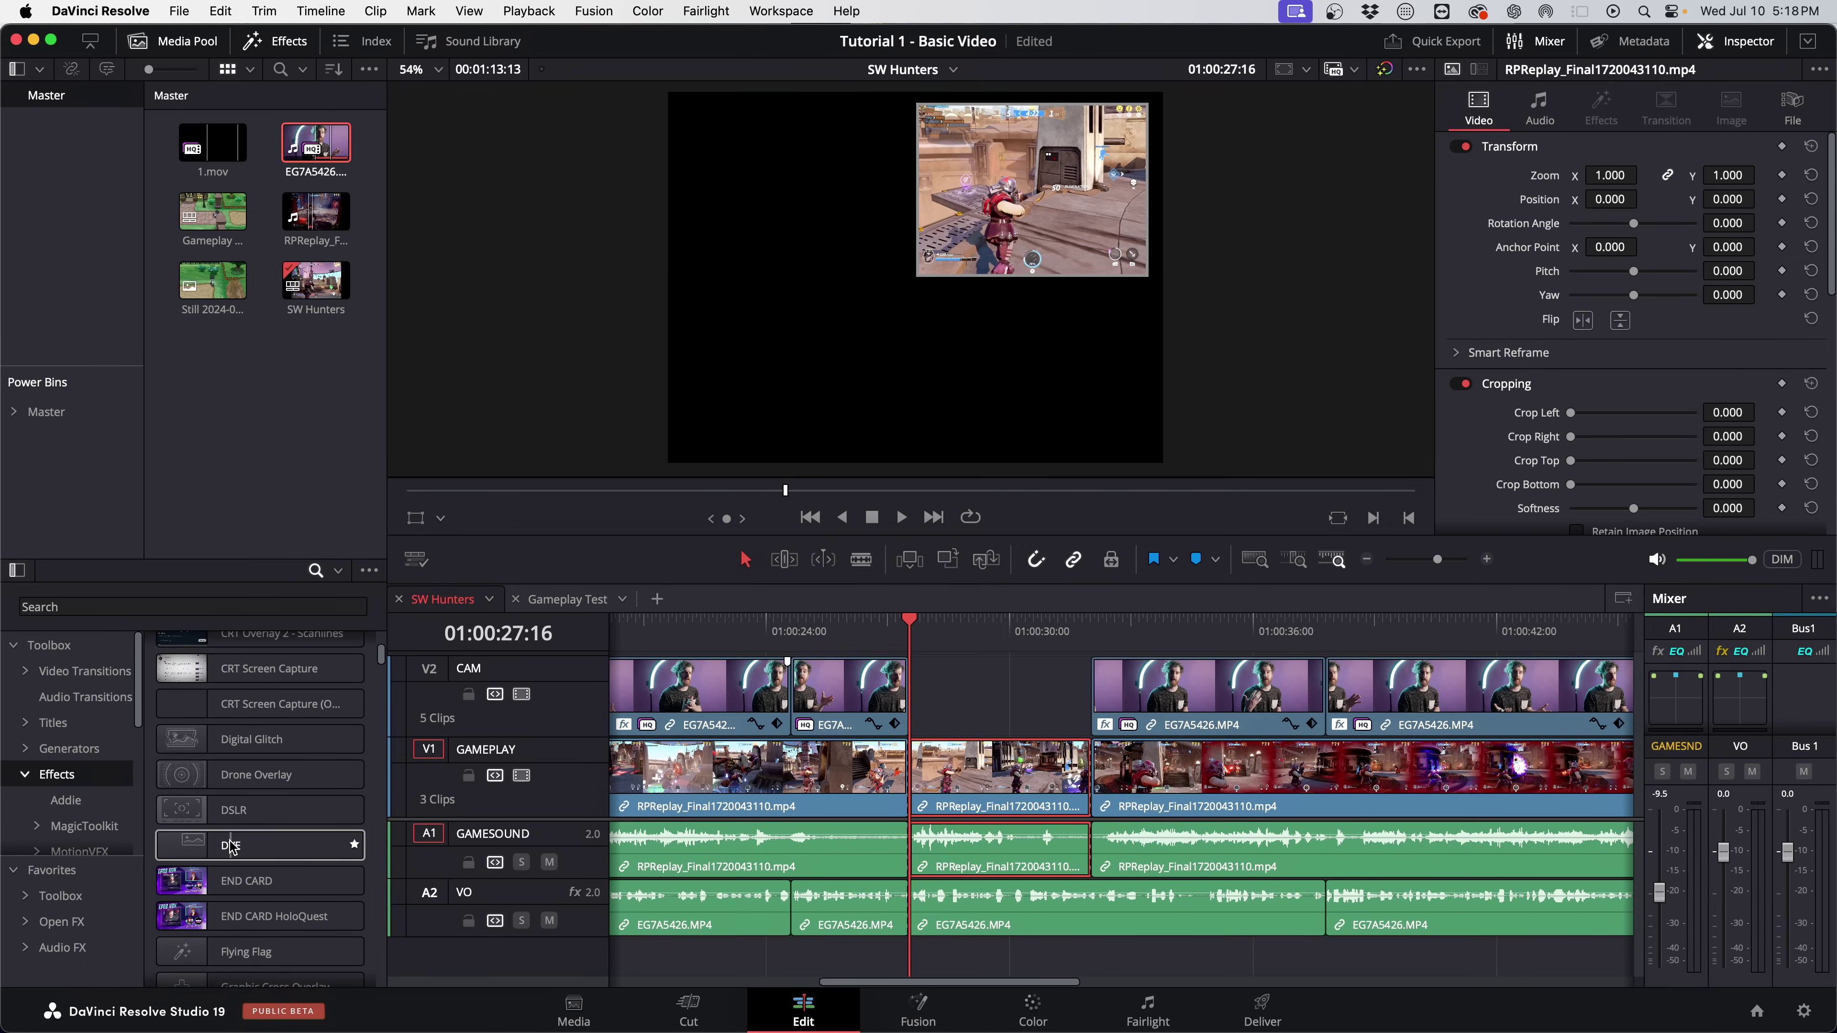
scroll(230, 848, up, 3)
drag(231, 879, 944, 785)
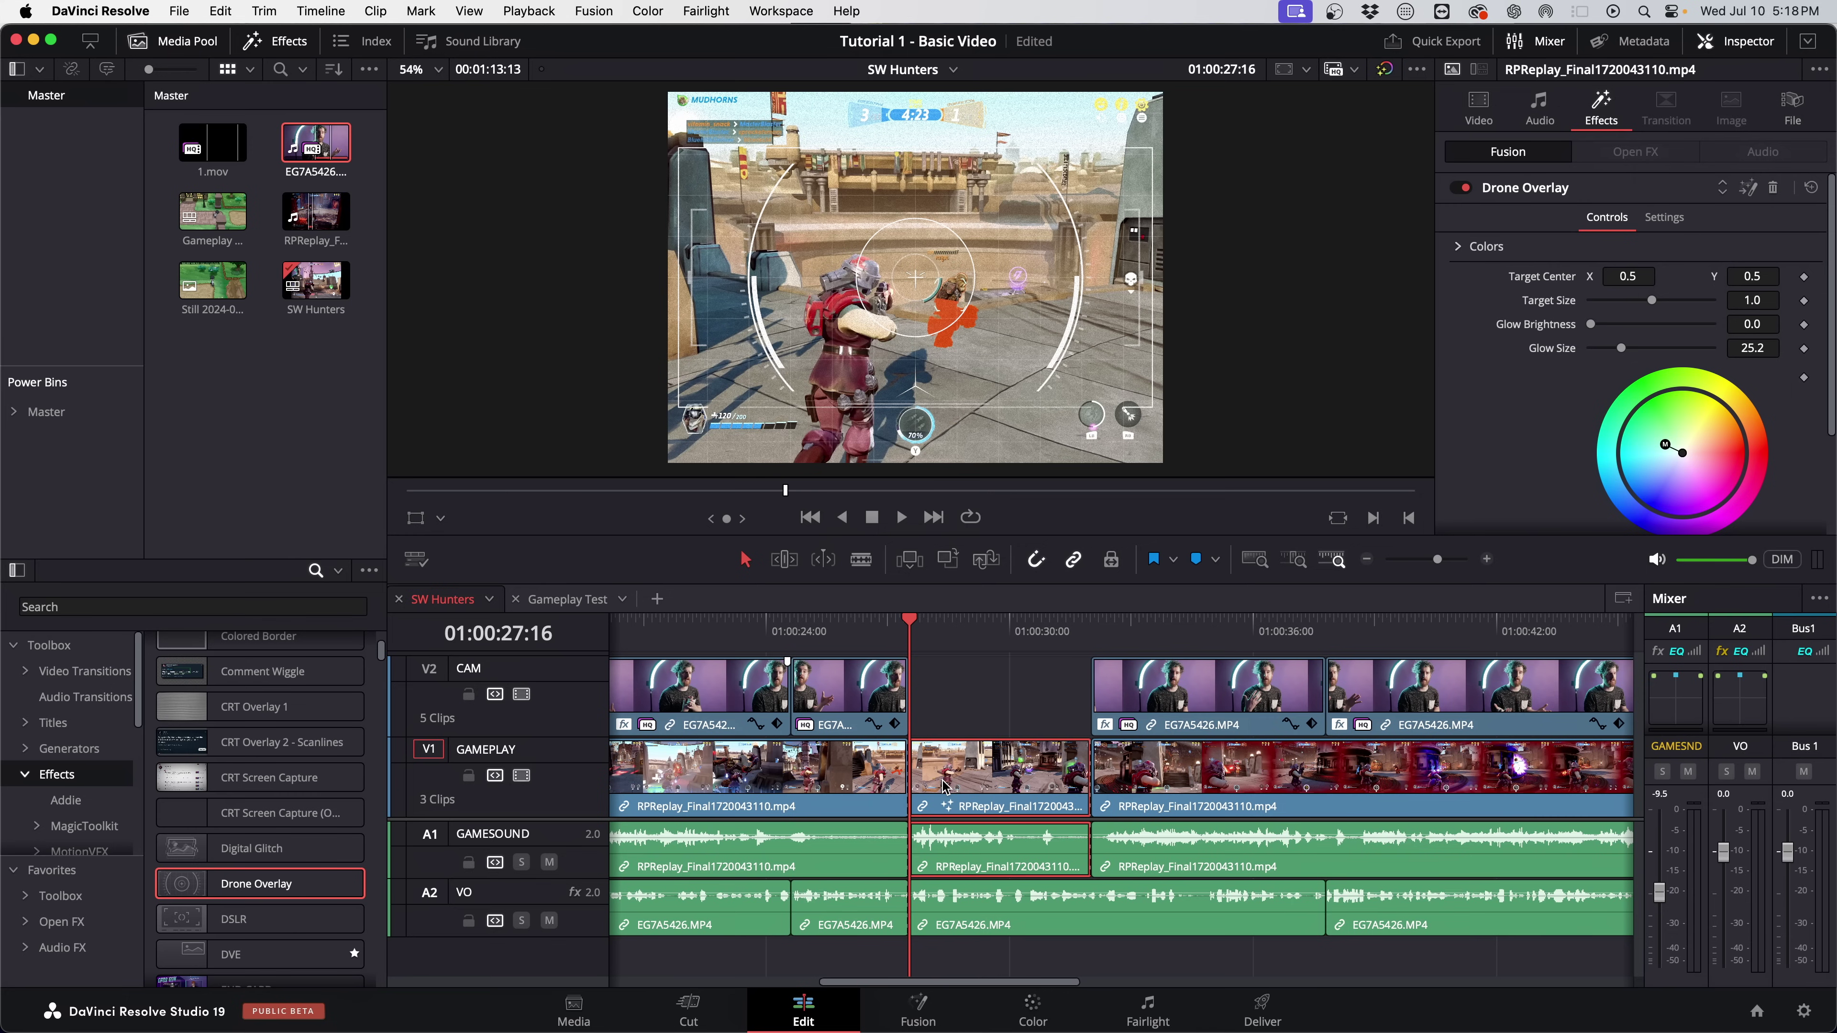
Preview the overlay along the gameplay piece, place the playhead at 01:00:28:00 and set the Target Size to 1.13.
click(992, 621)
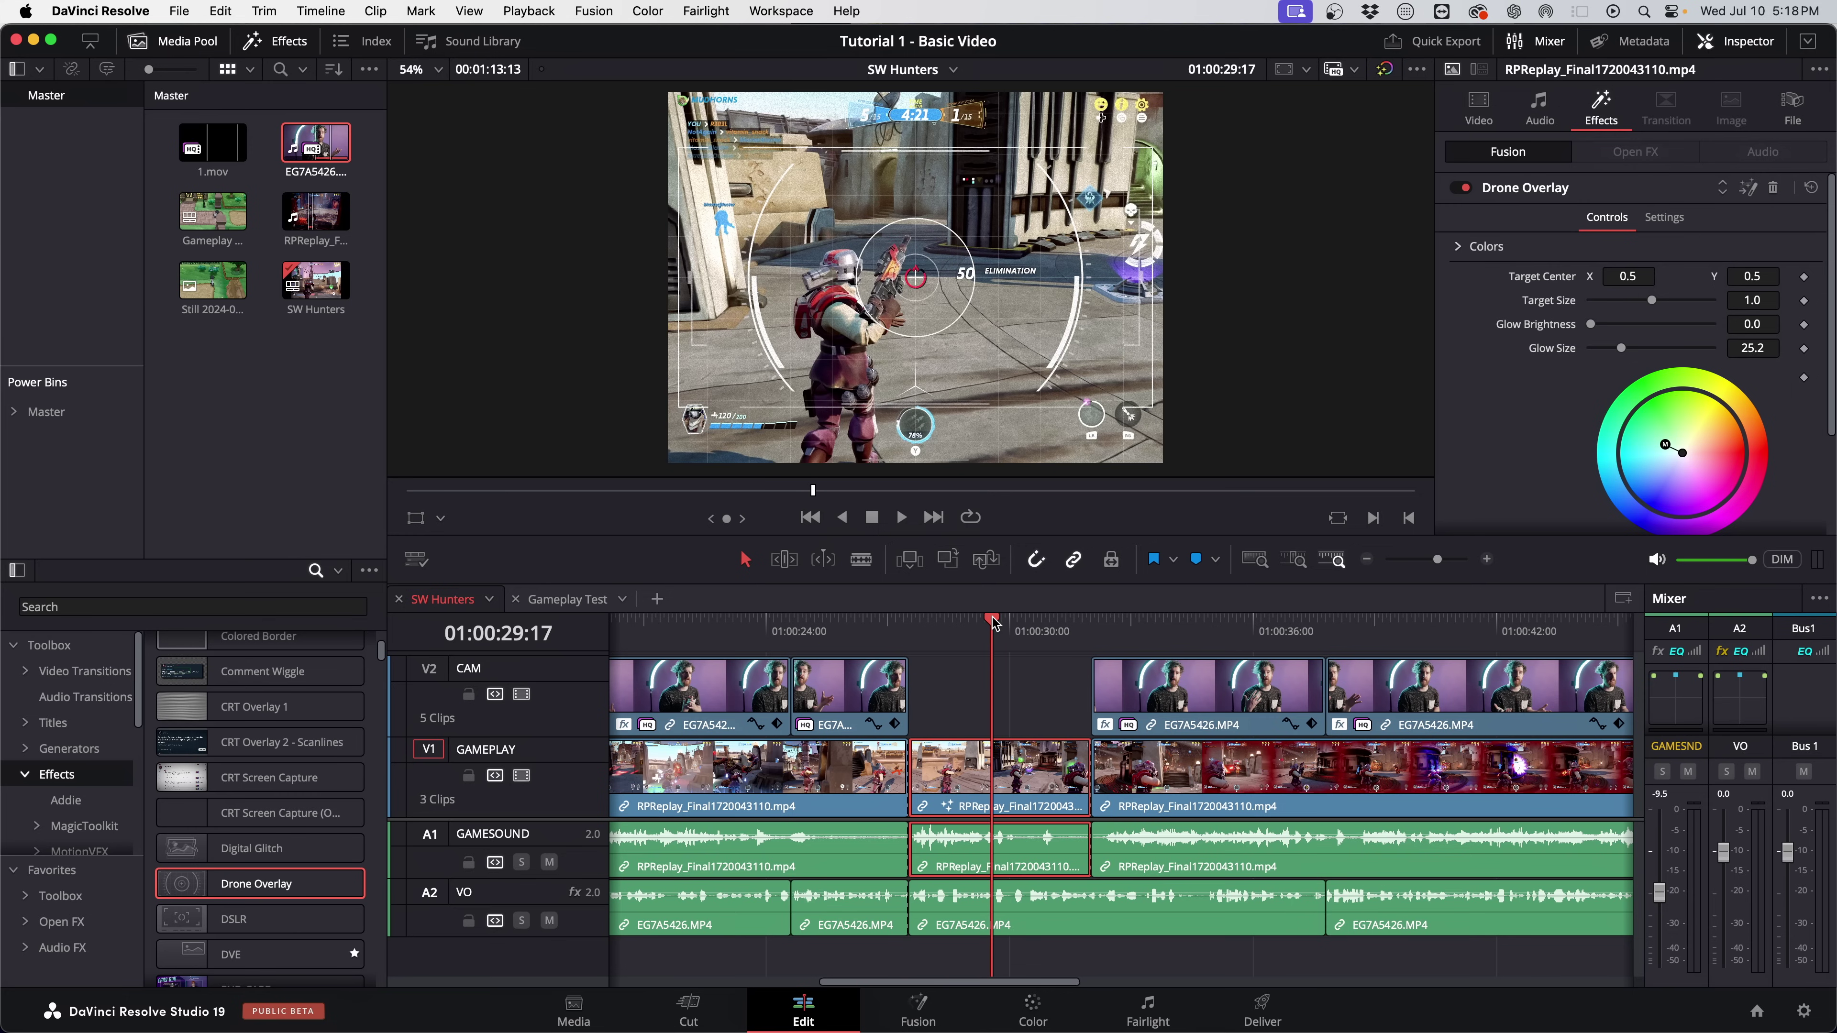
drag(972, 627, 928, 628)
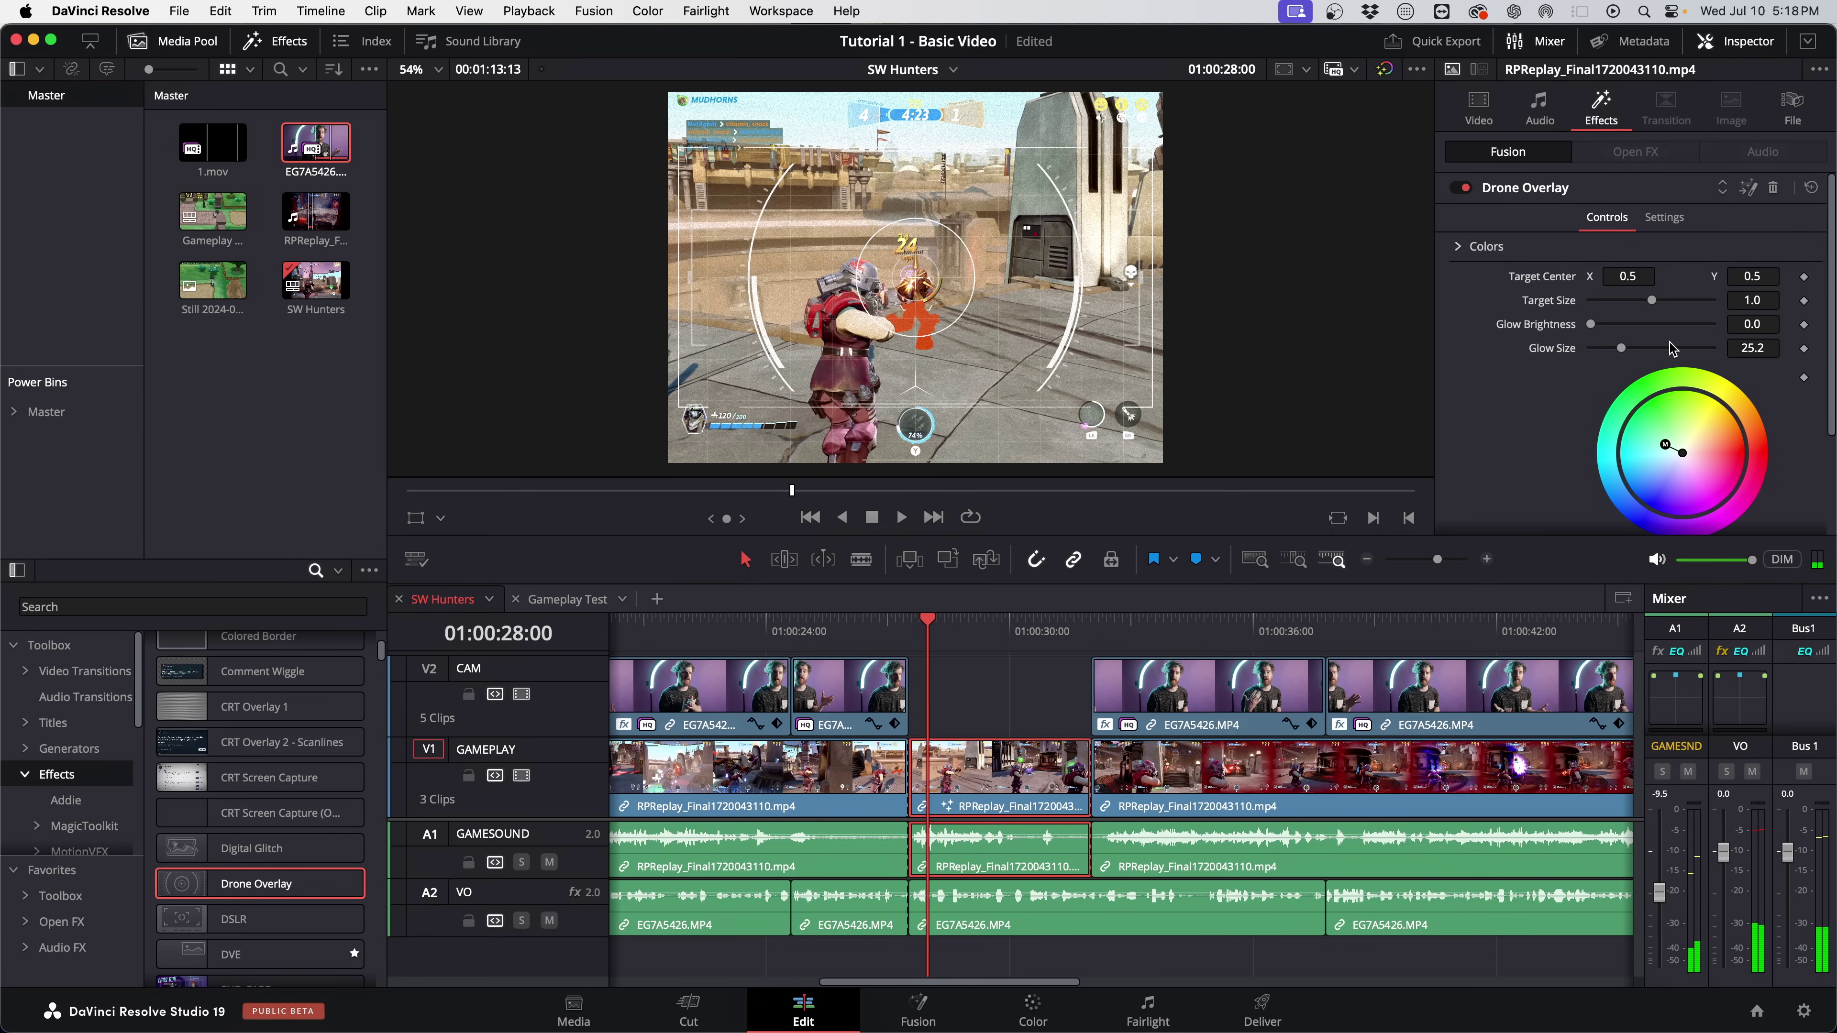
drag(1651, 301, 1656, 307)
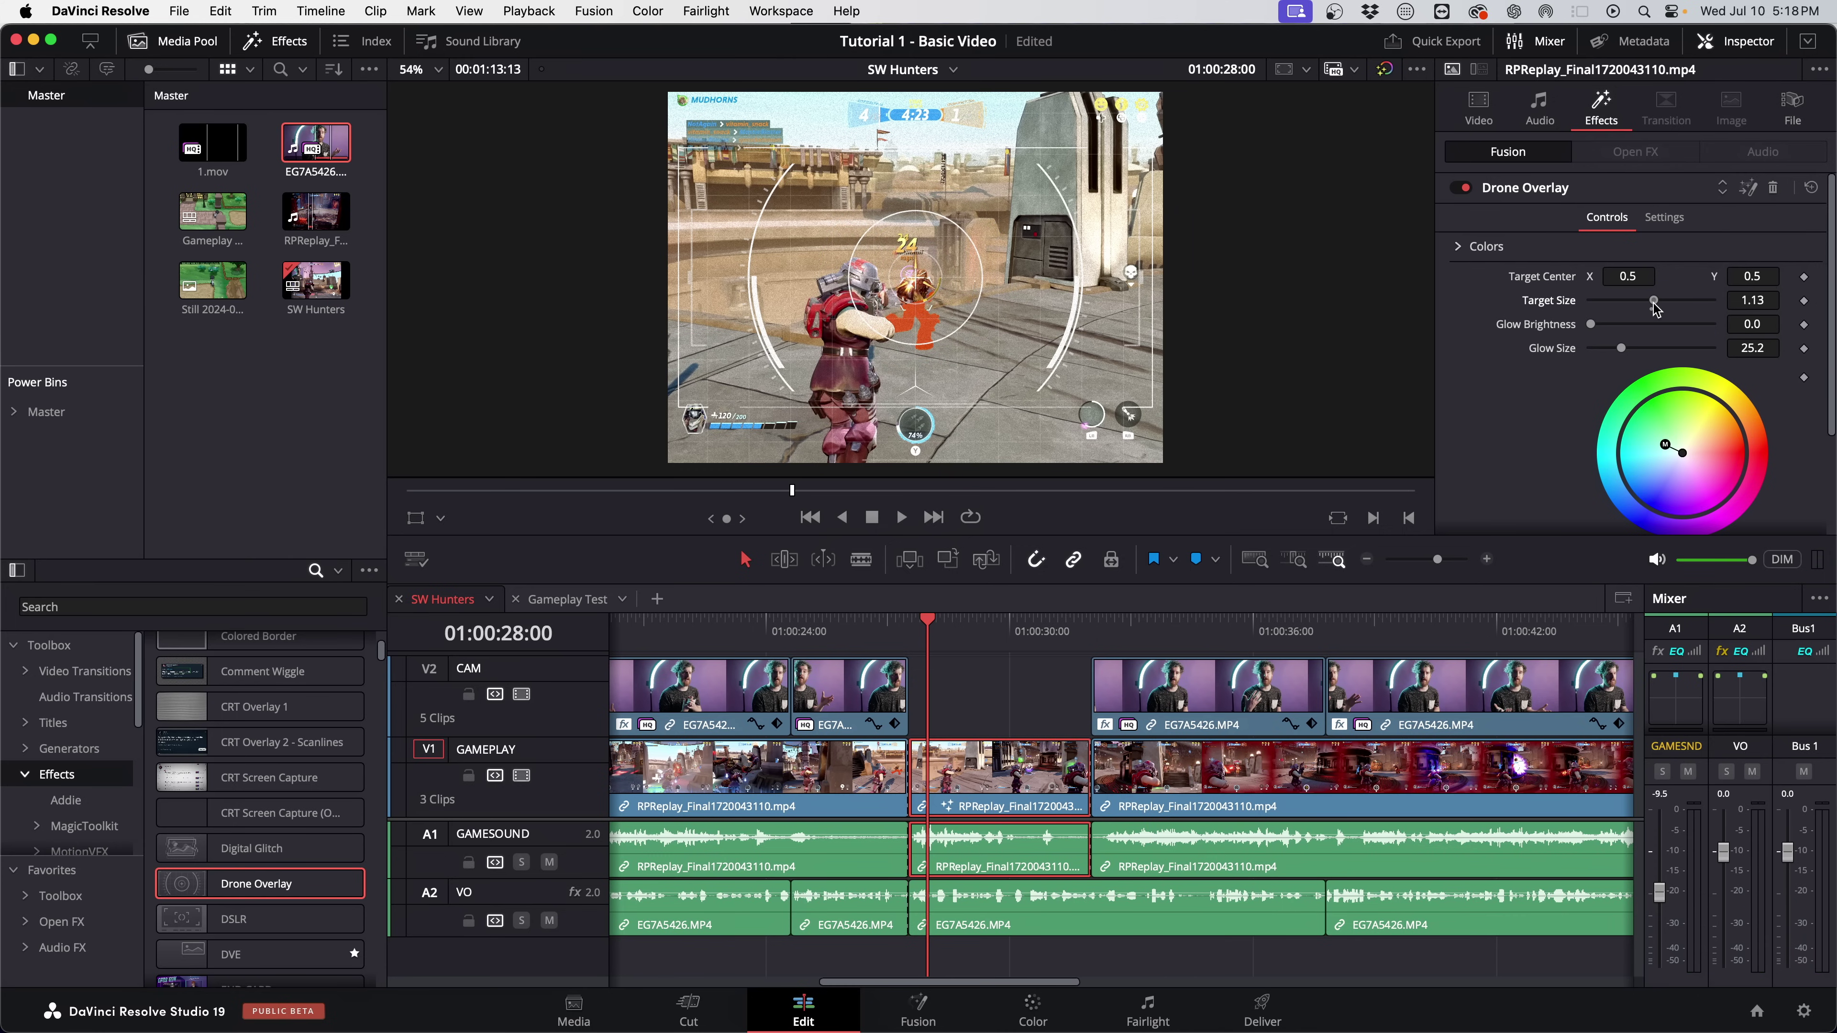
drag(1685, 460, 1706, 462)
Set the Drone Overlay's Grid Color to red 0.945 and blue 0.669, and the Graphic 1 Color's red to 0.157.
click(1464, 247)
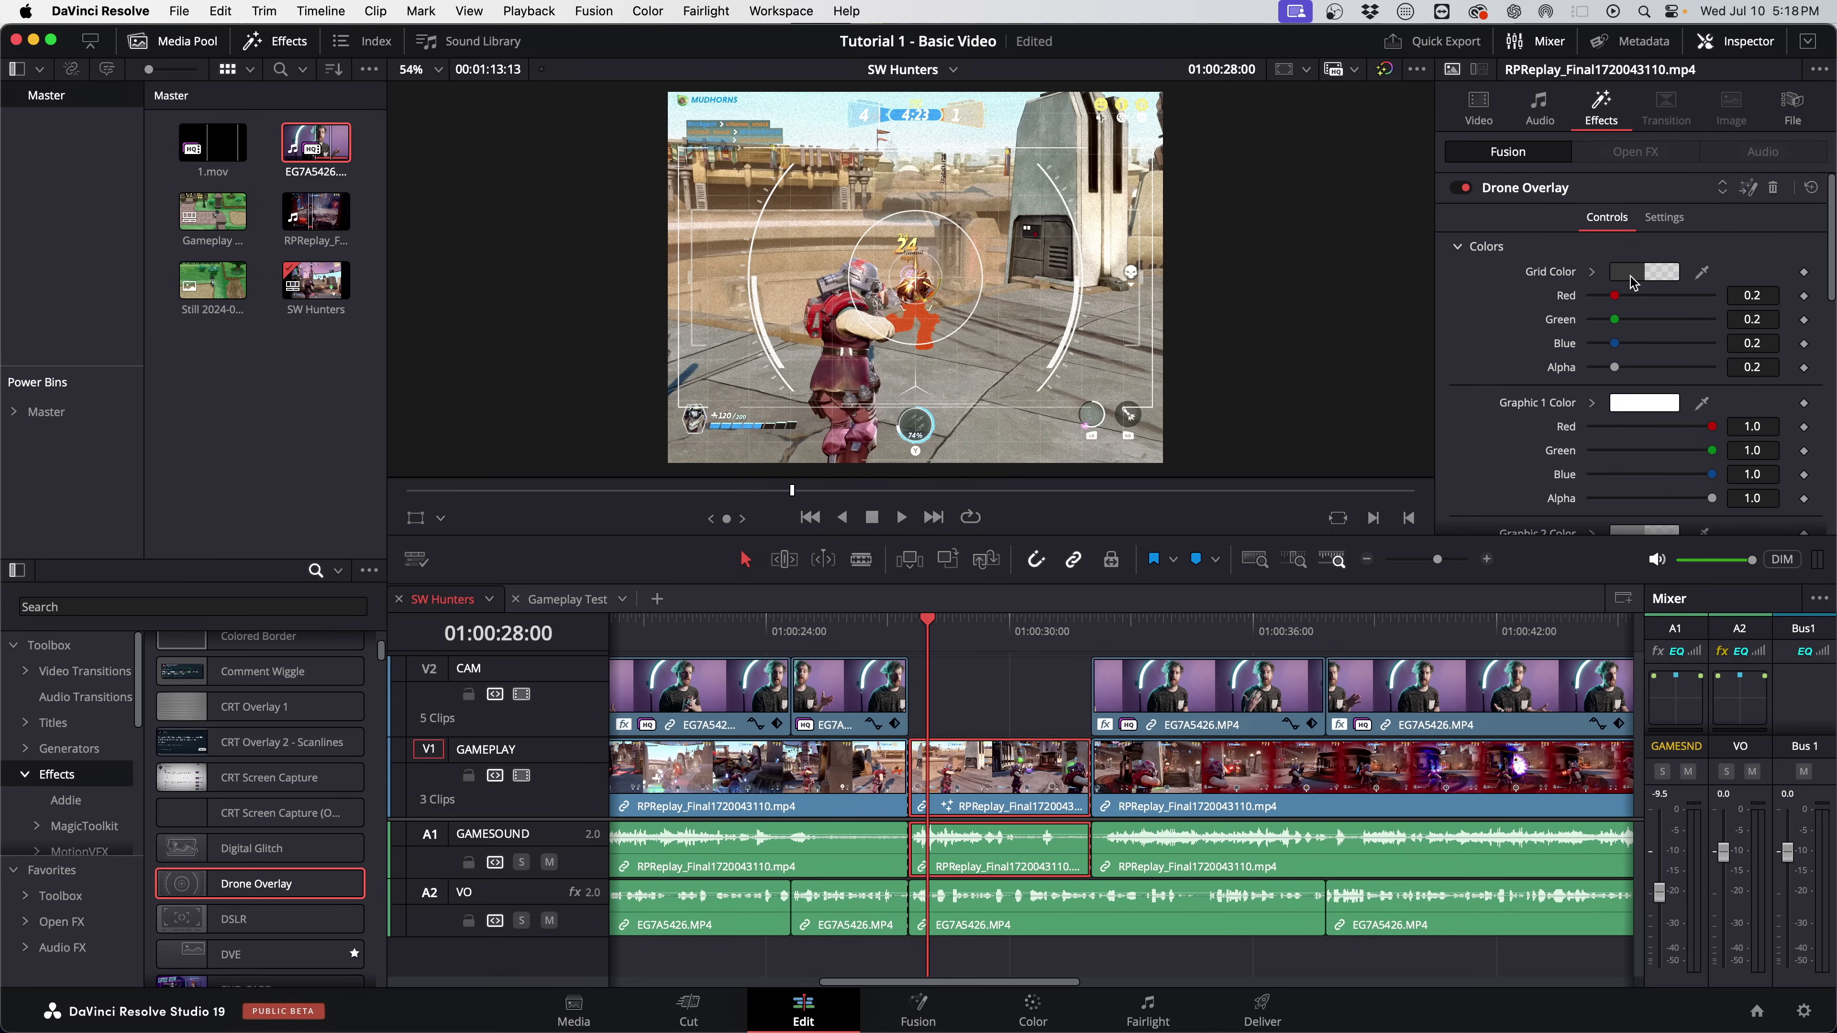
drag(1615, 297, 1706, 303)
drag(1614, 345, 1670, 348)
scroll(1579, 423, down, 1)
drag(1709, 418, 1607, 413)
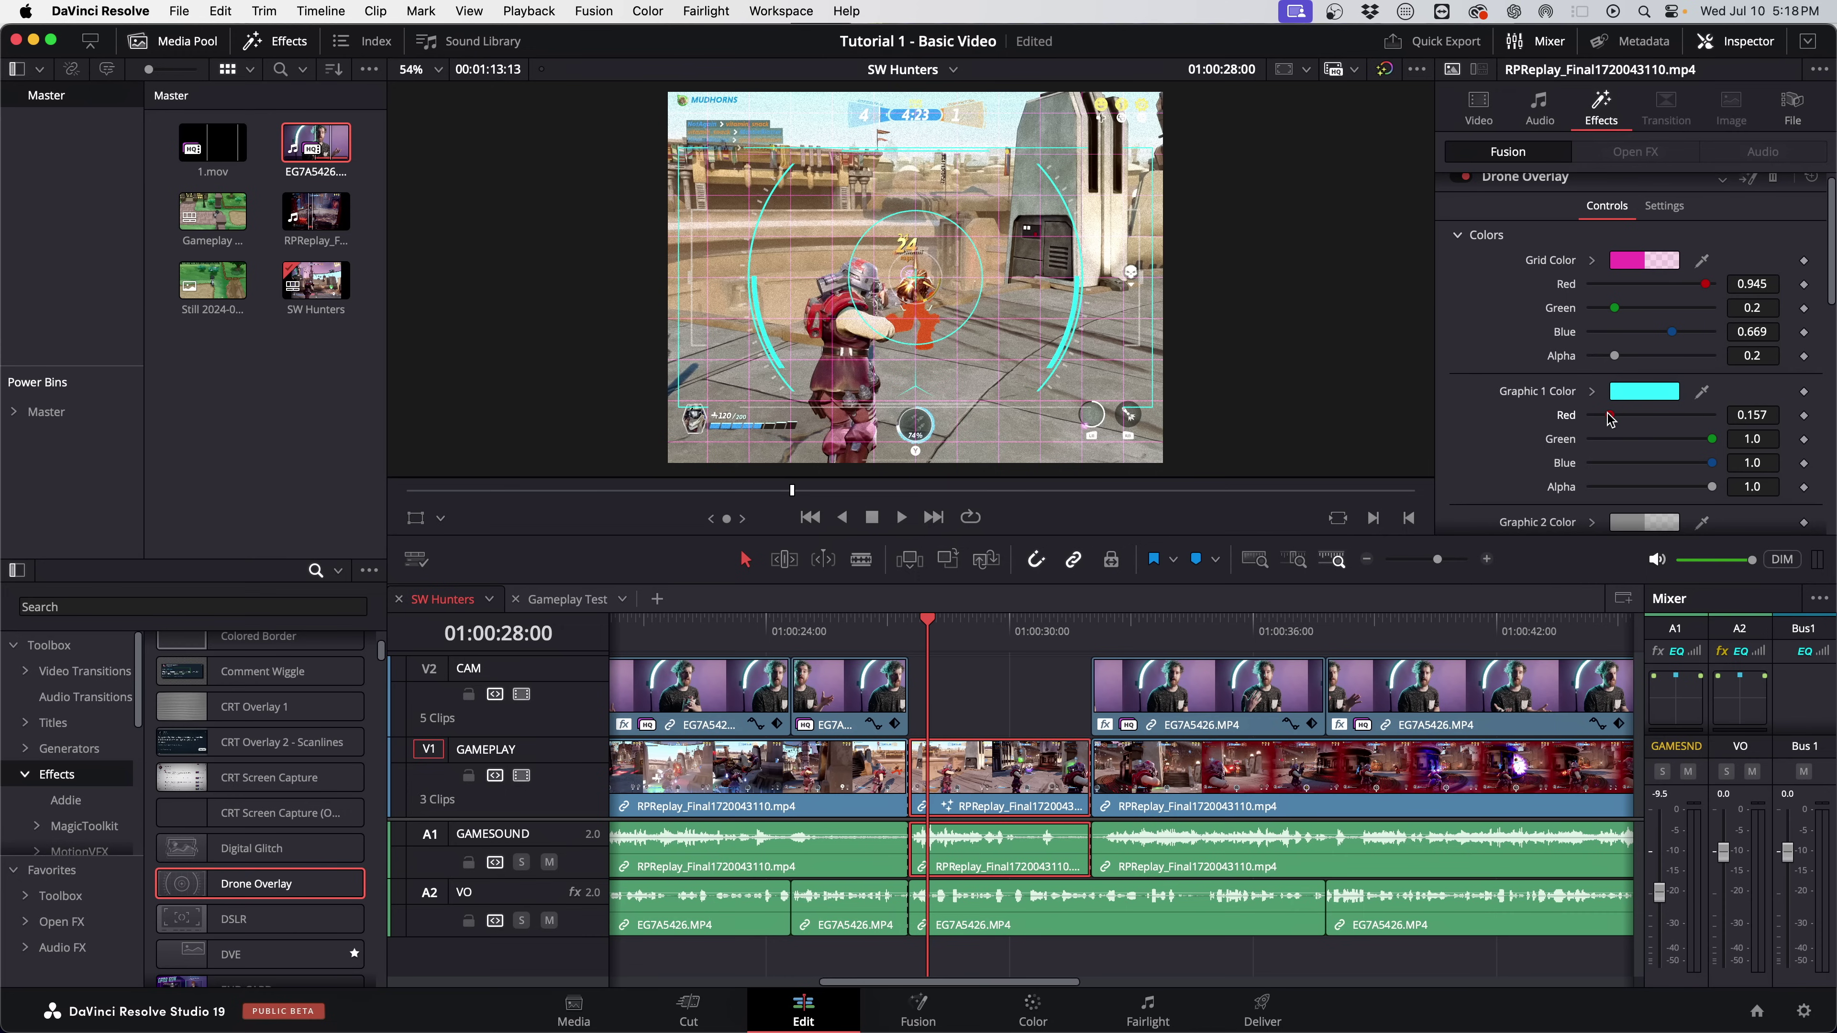
scroll(1514, 415, down, 5)
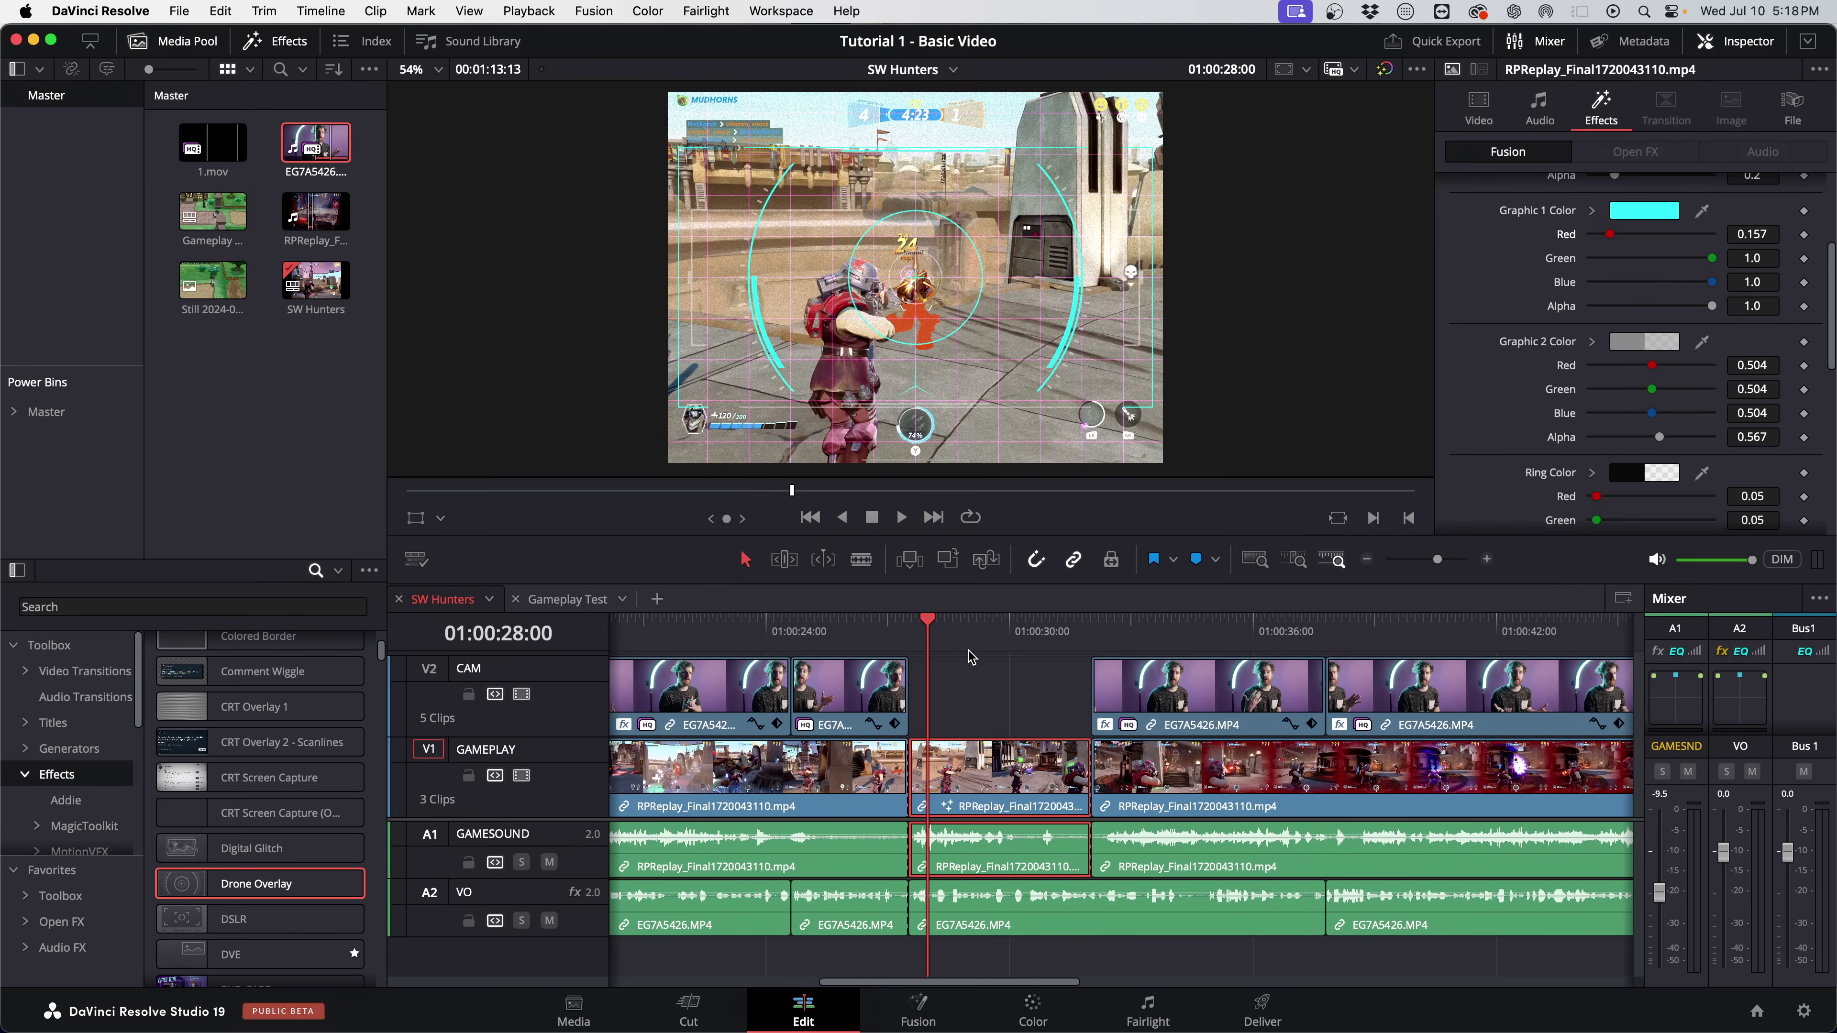
Play up to 01:00:29:16 and split the overlaid gameplay piece there.
key(space)
key(super+b)
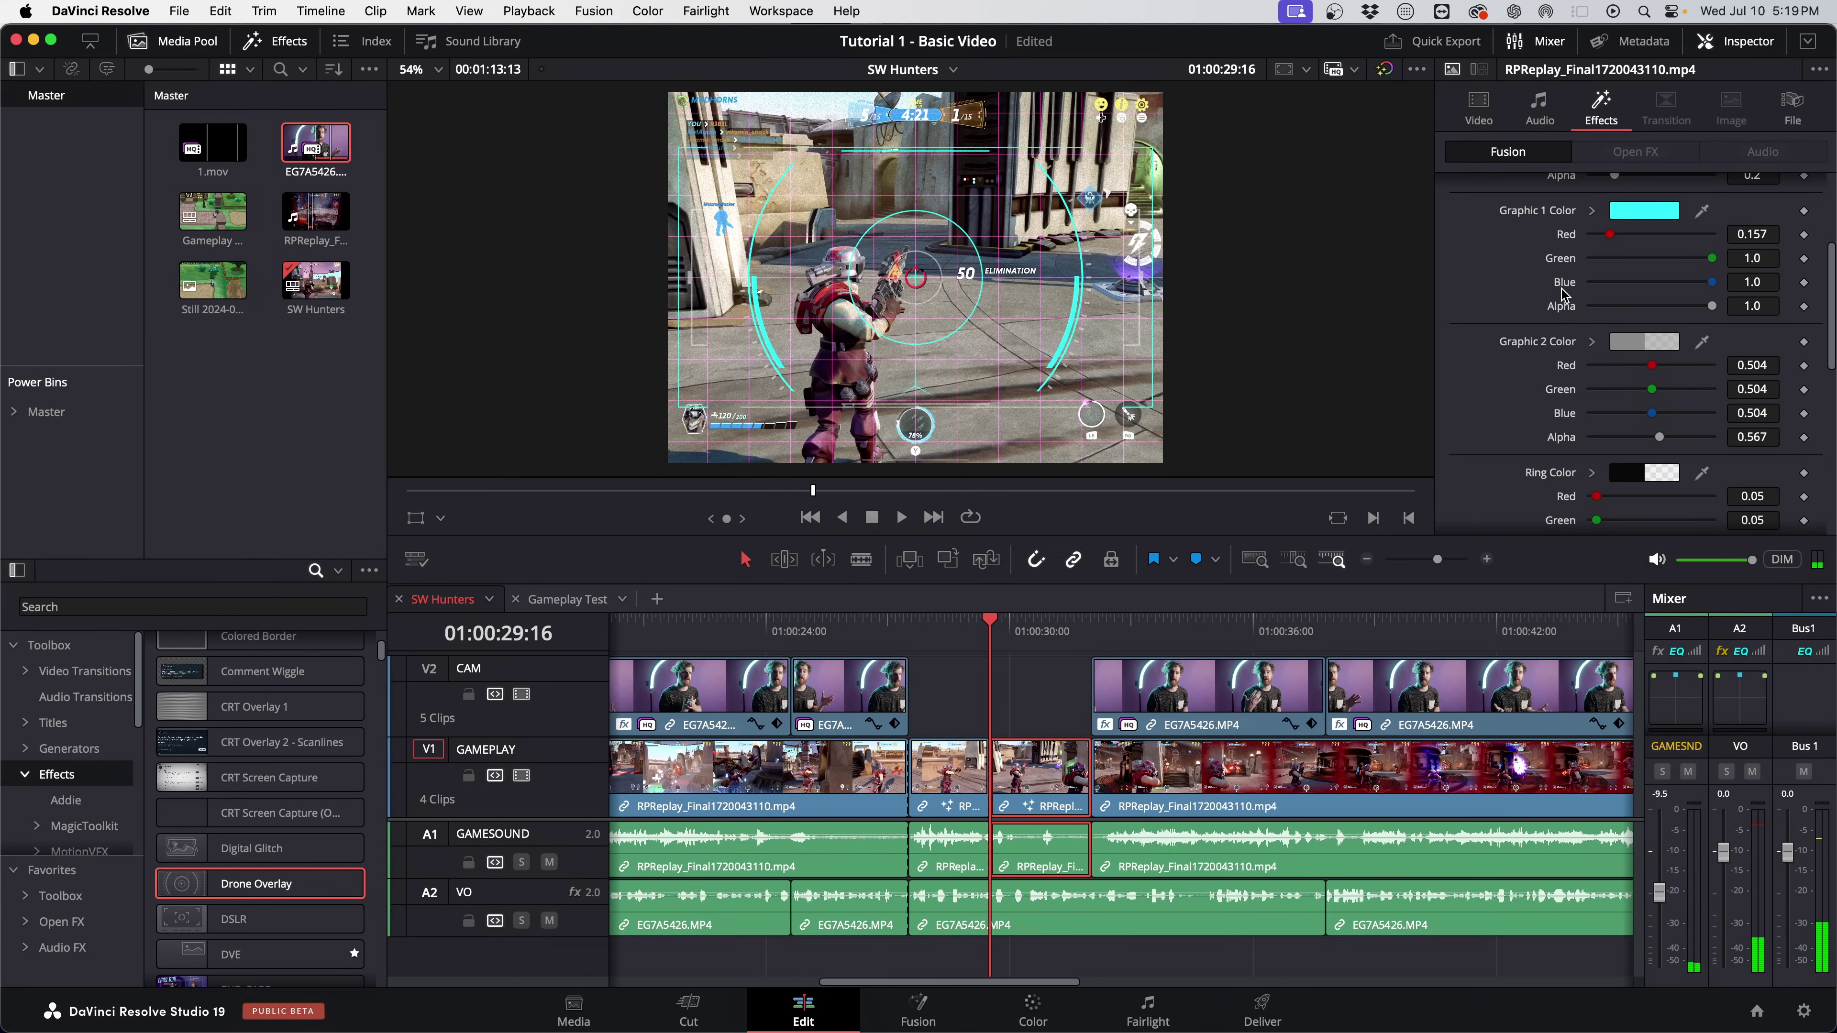
scroll(1562, 293, up, 5)
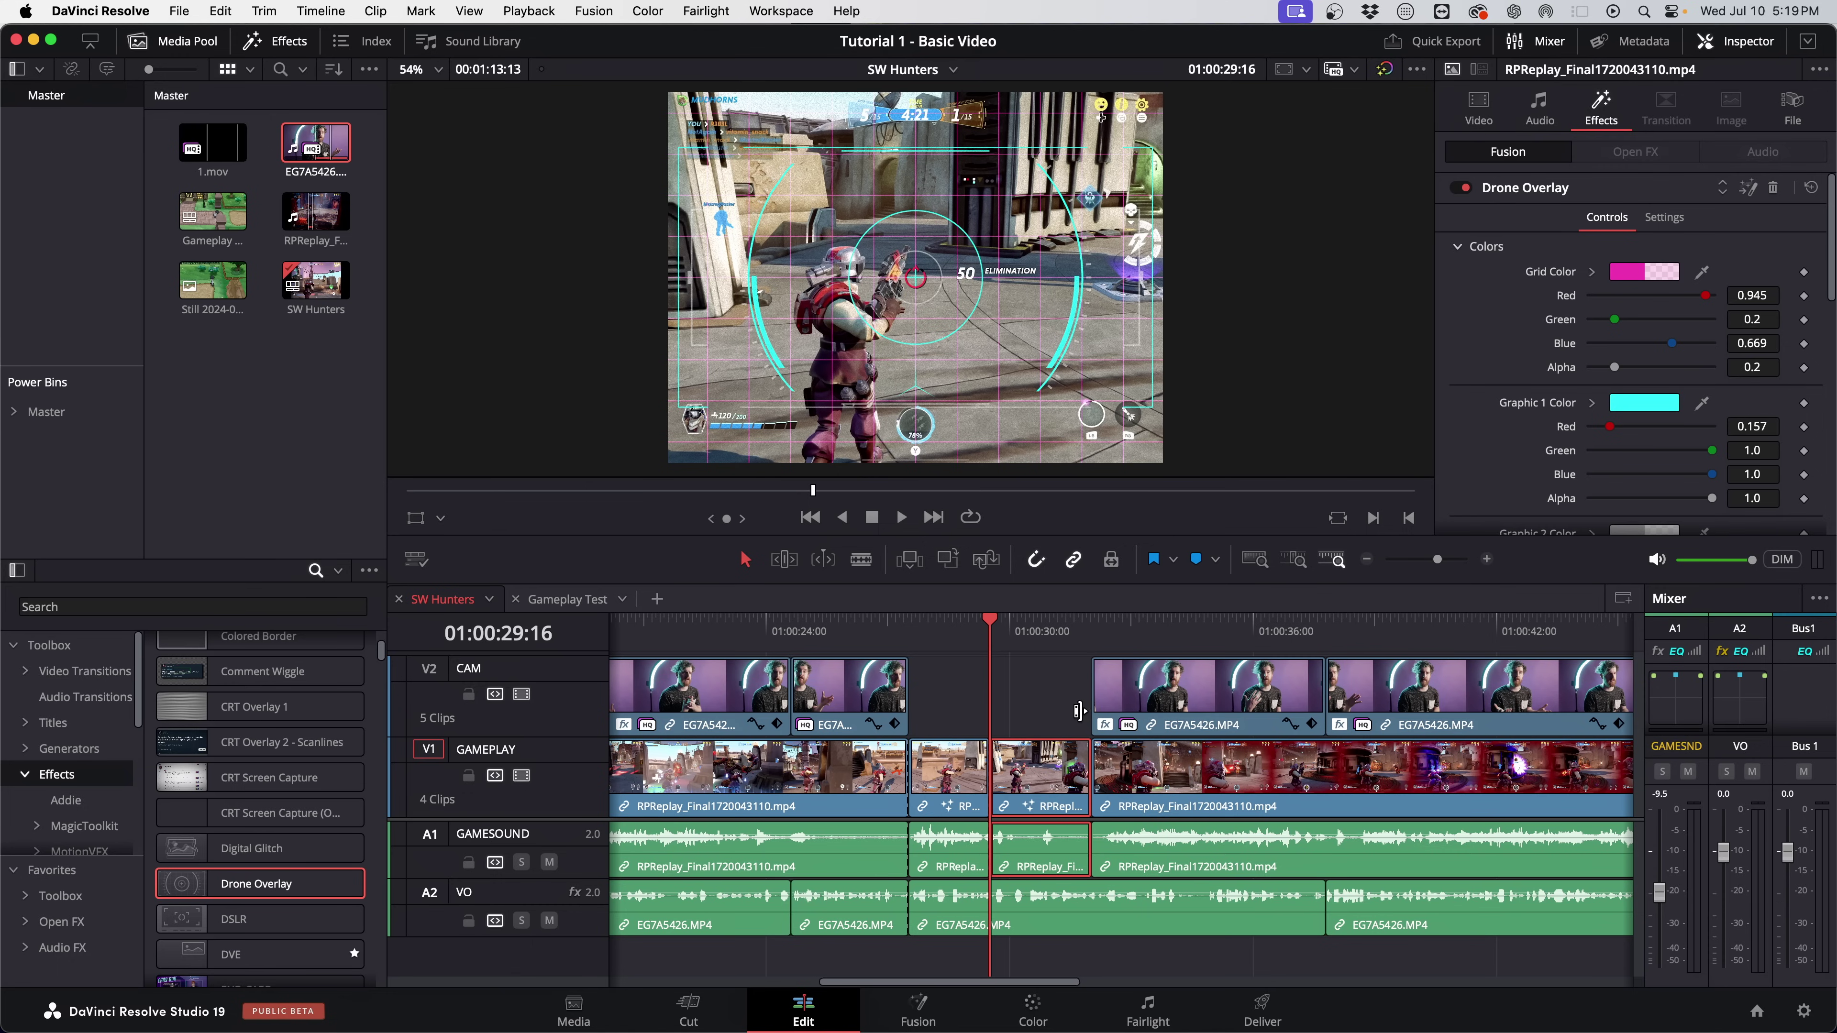
Review the inspector's effects and video settings for the facecam clip after the gap and the gameplay piece beneath the gap.
click(1137, 687)
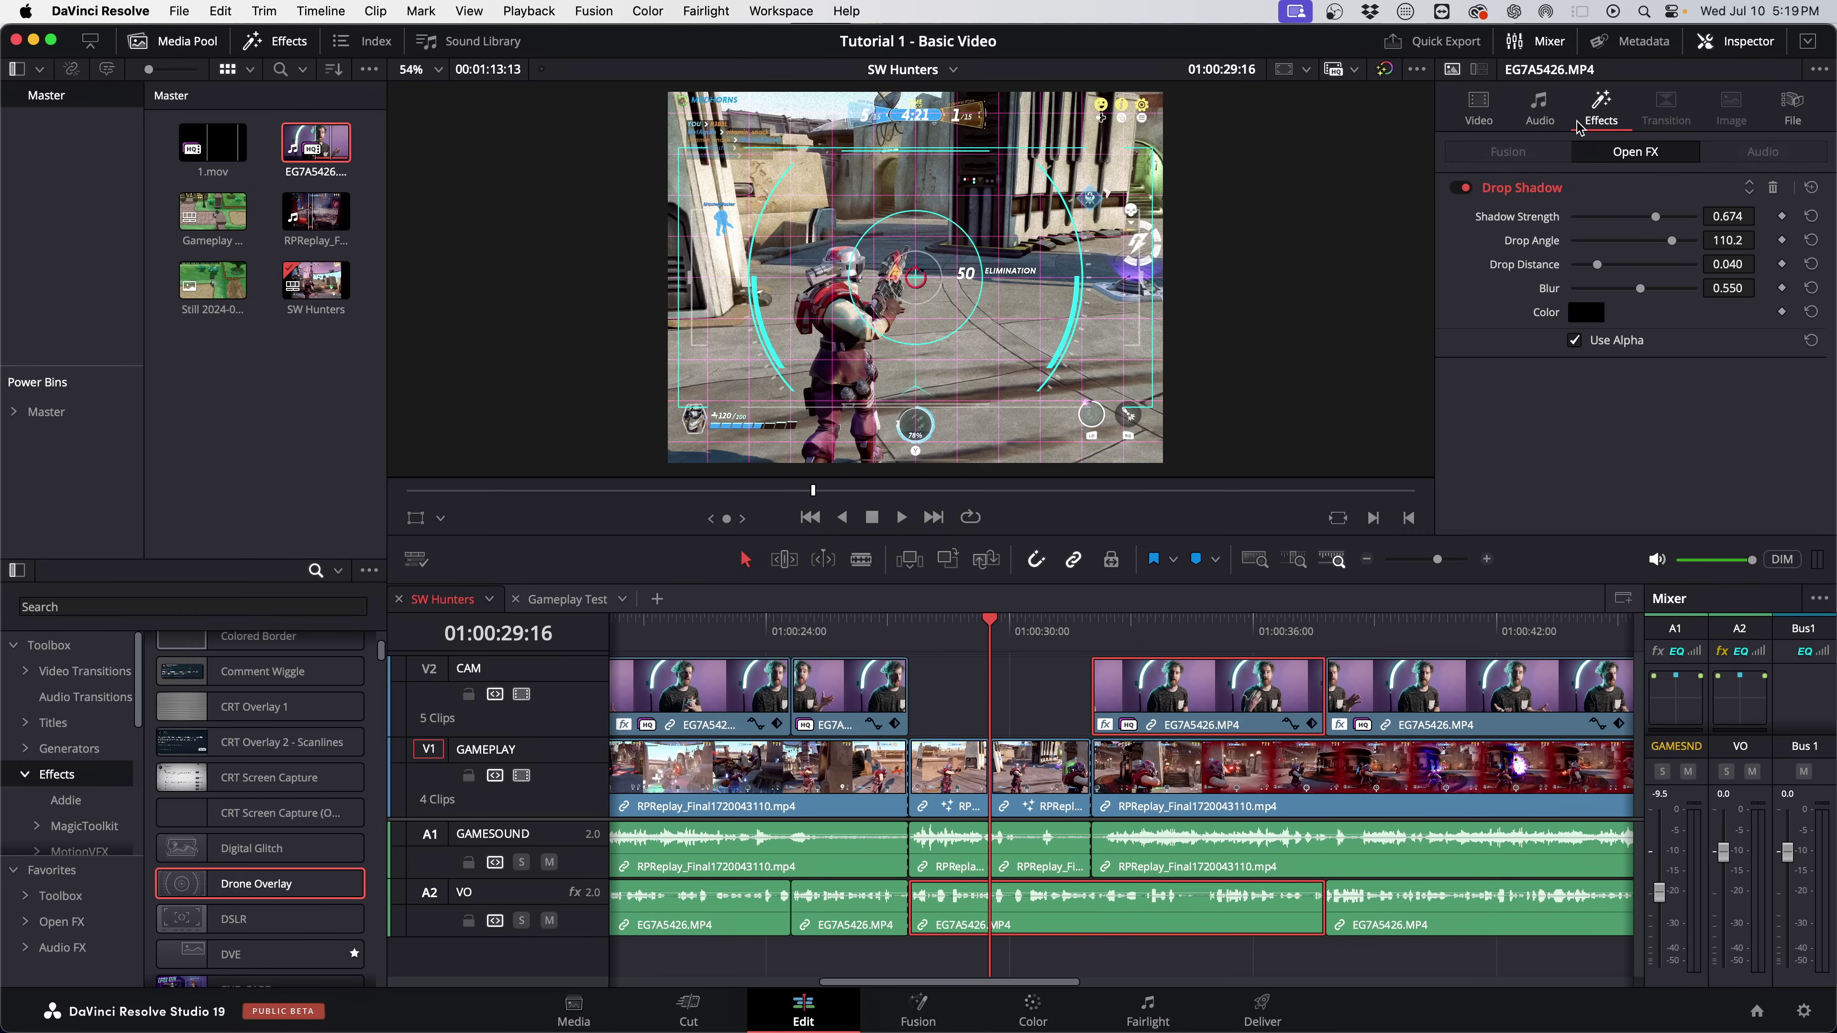
click(1478, 108)
click(1058, 746)
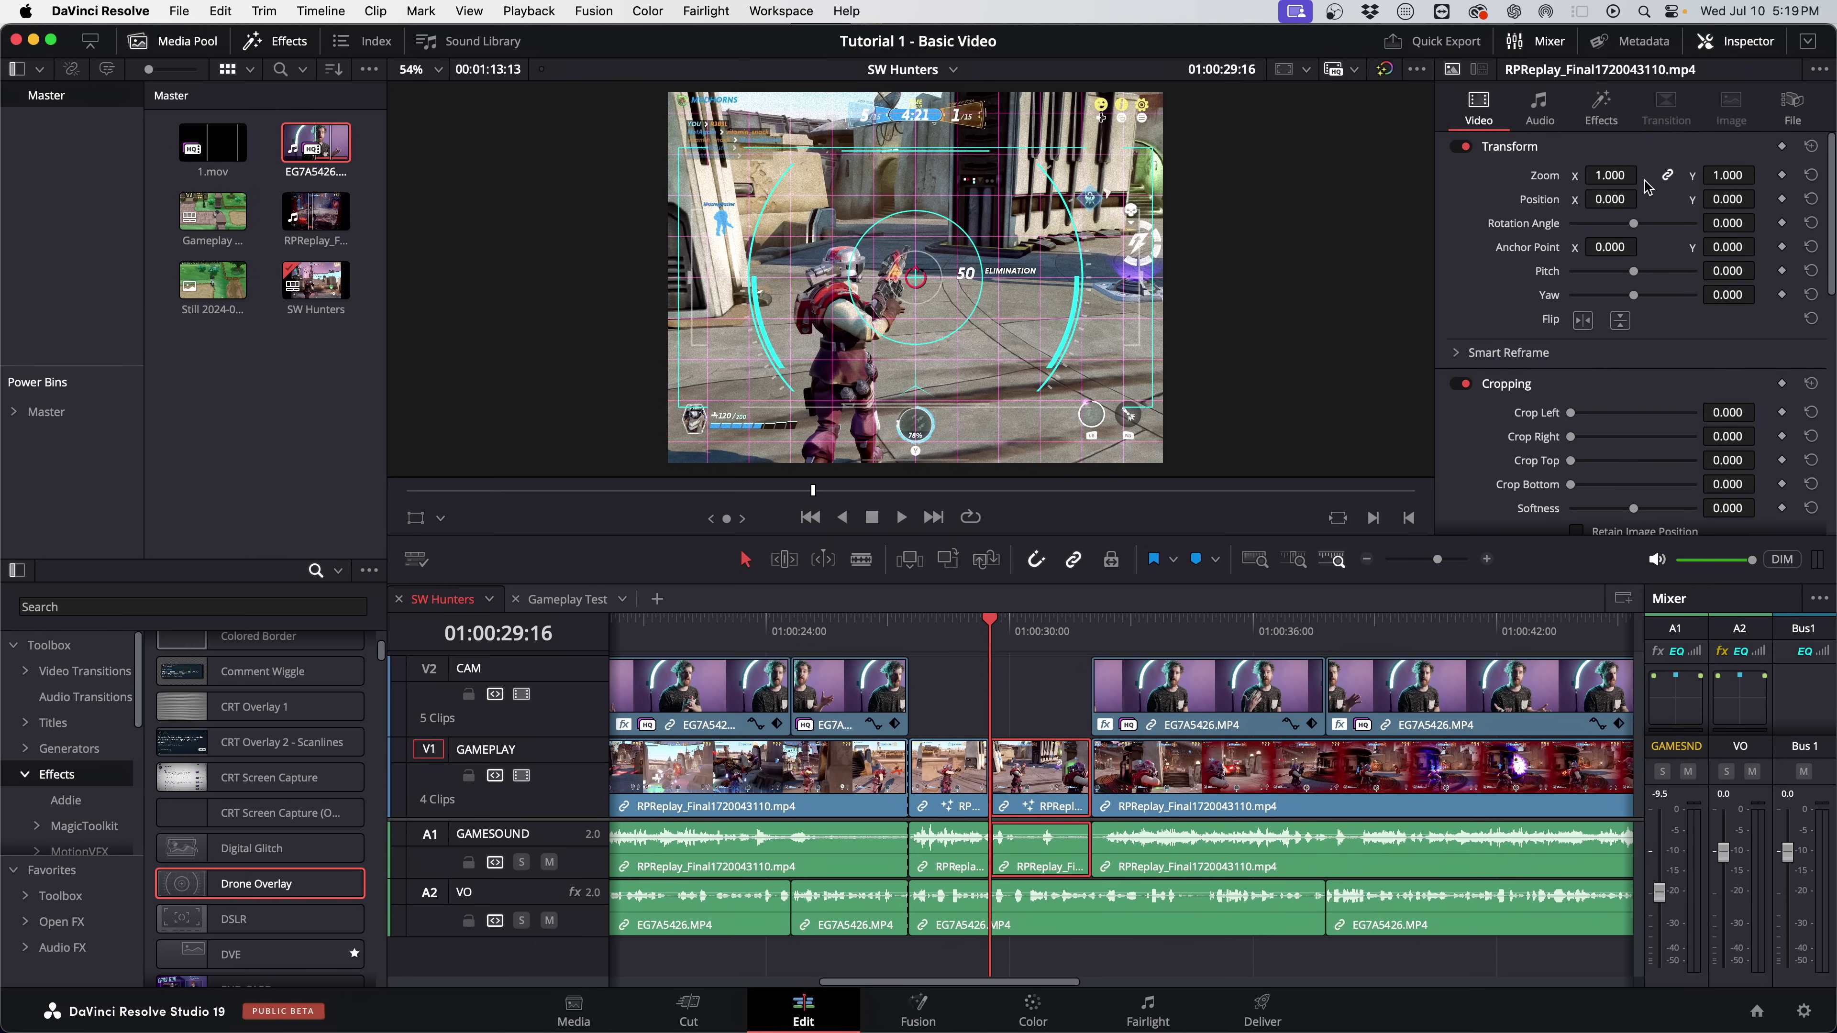
click(1001, 730)
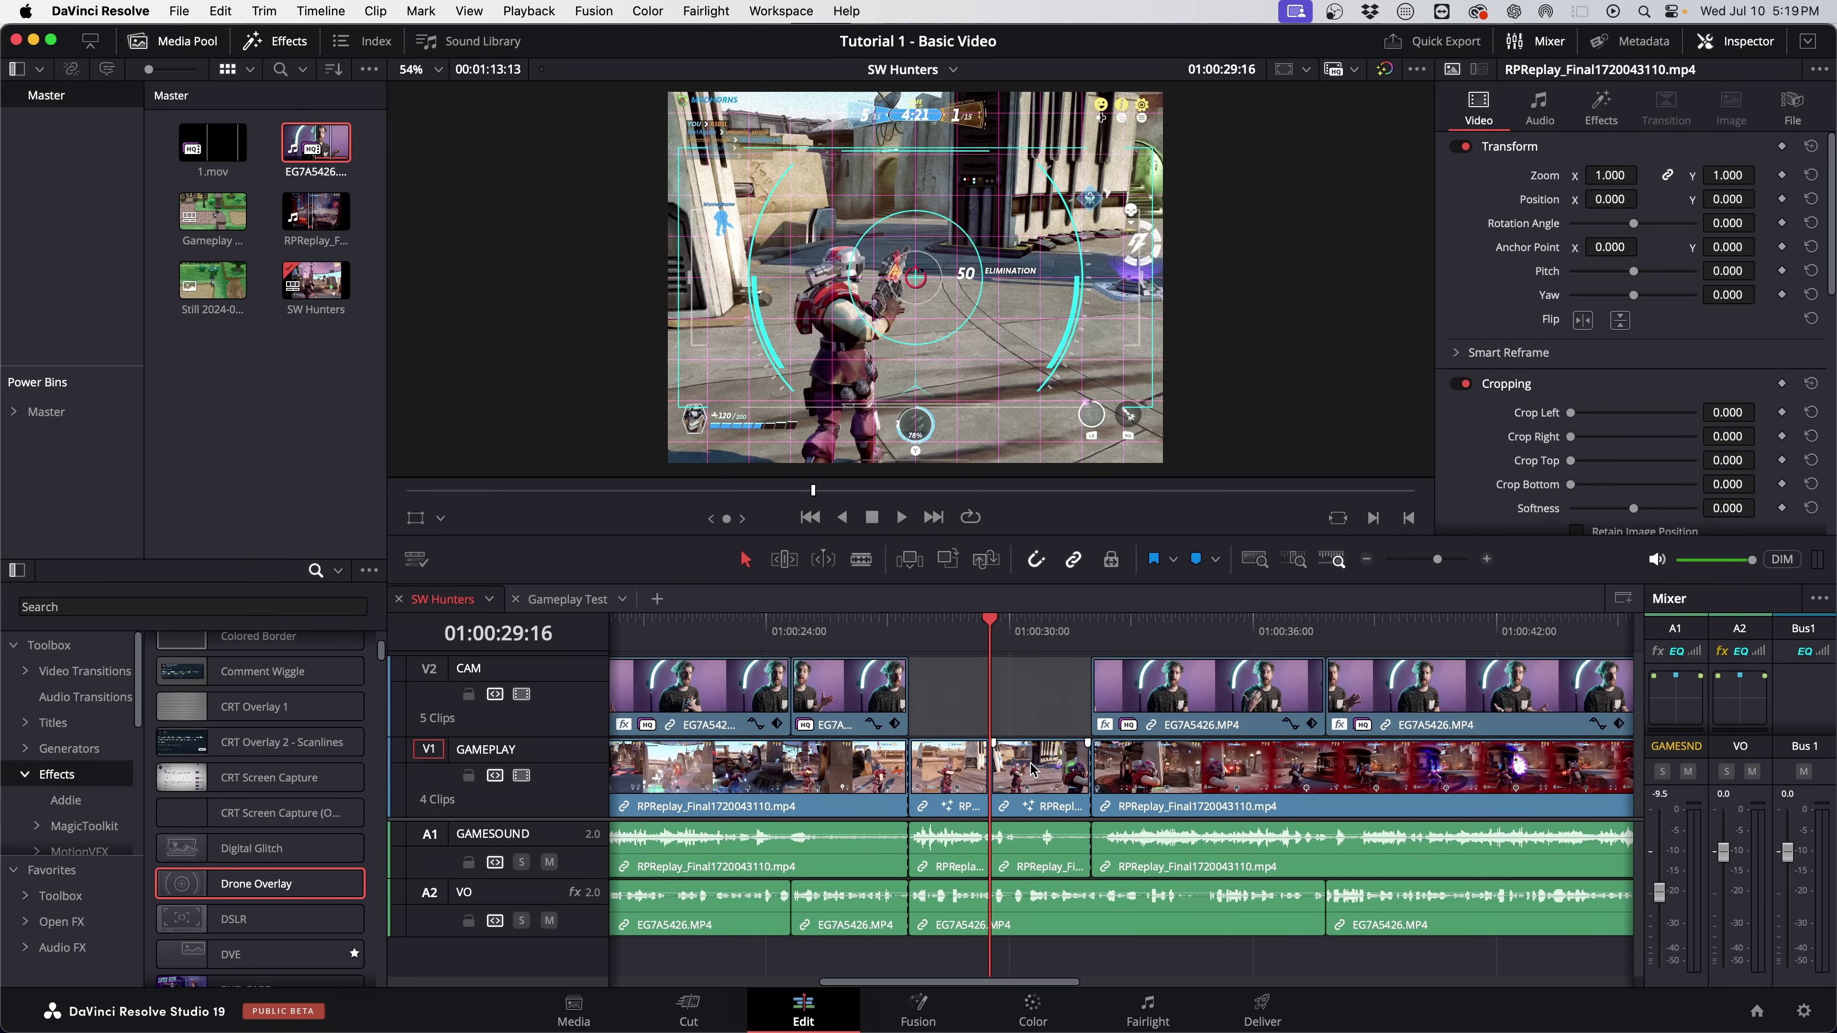
At 01:00:30:16, toggle the Drone Overlay off and on for the second gameplay piece, and delete the effect from it.
key(shift+Right)
click(1041, 768)
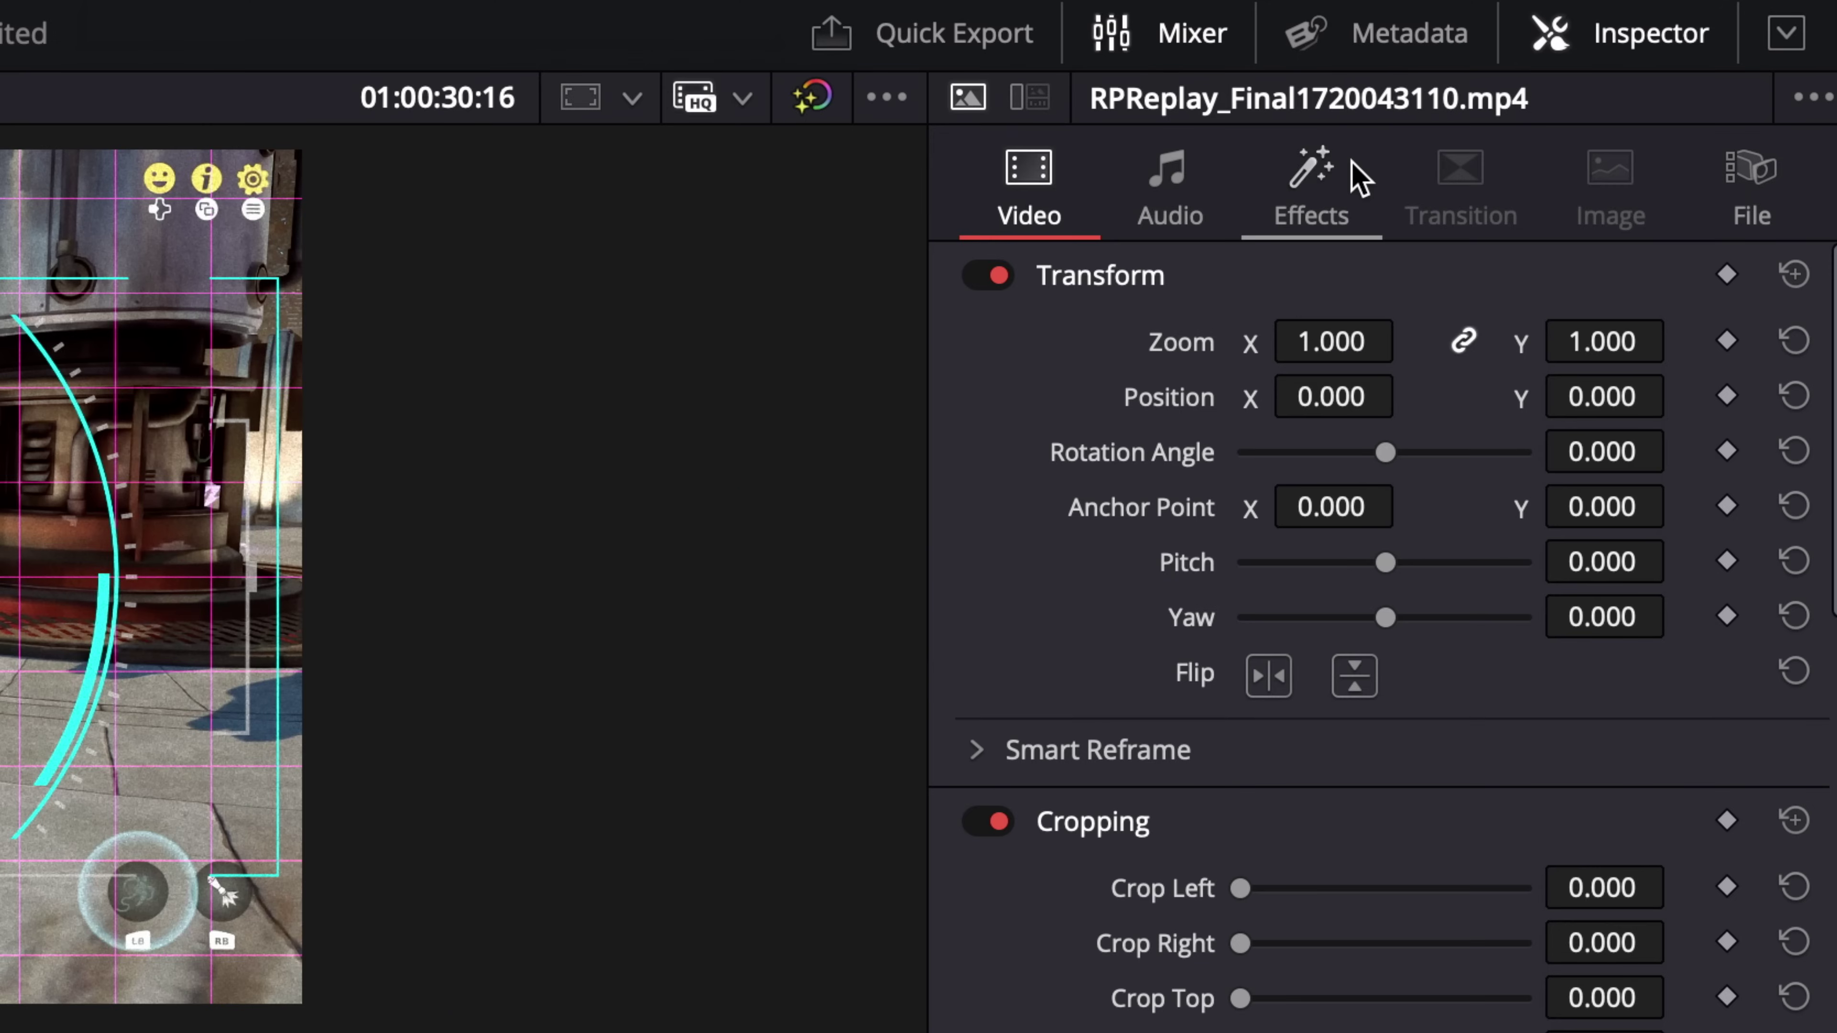
click(1359, 177)
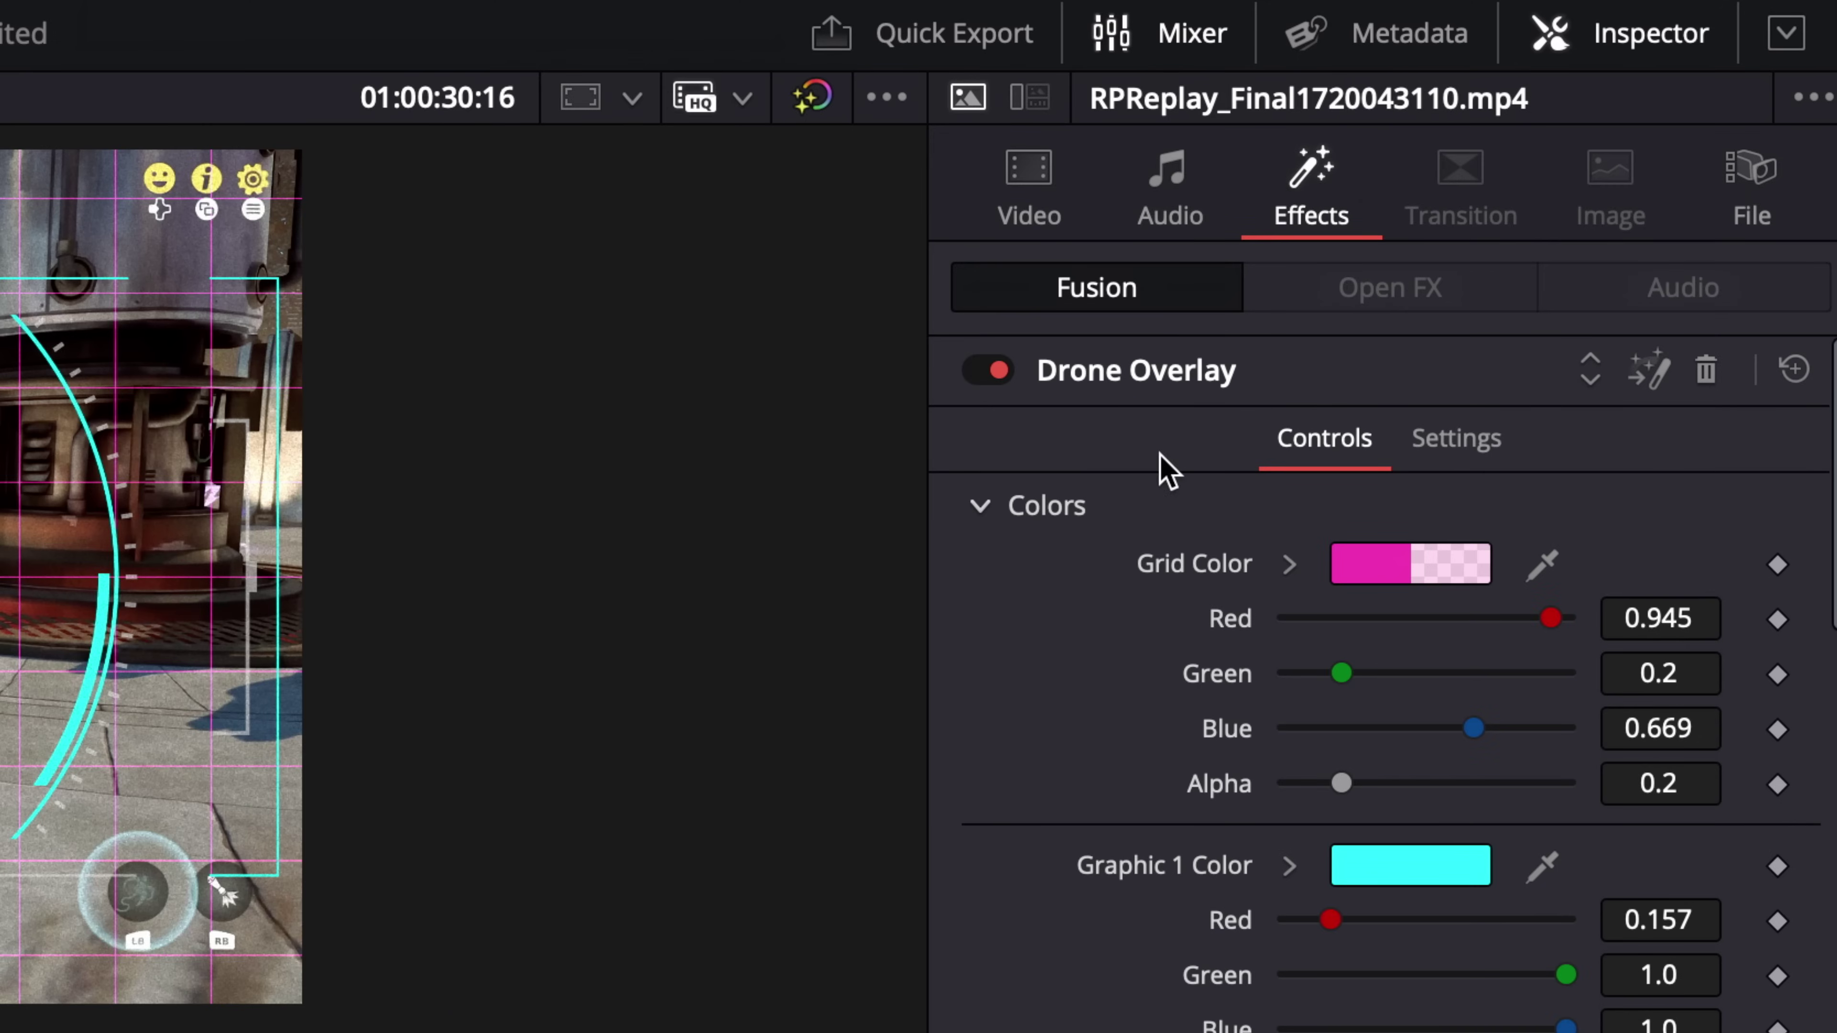
click(996, 371)
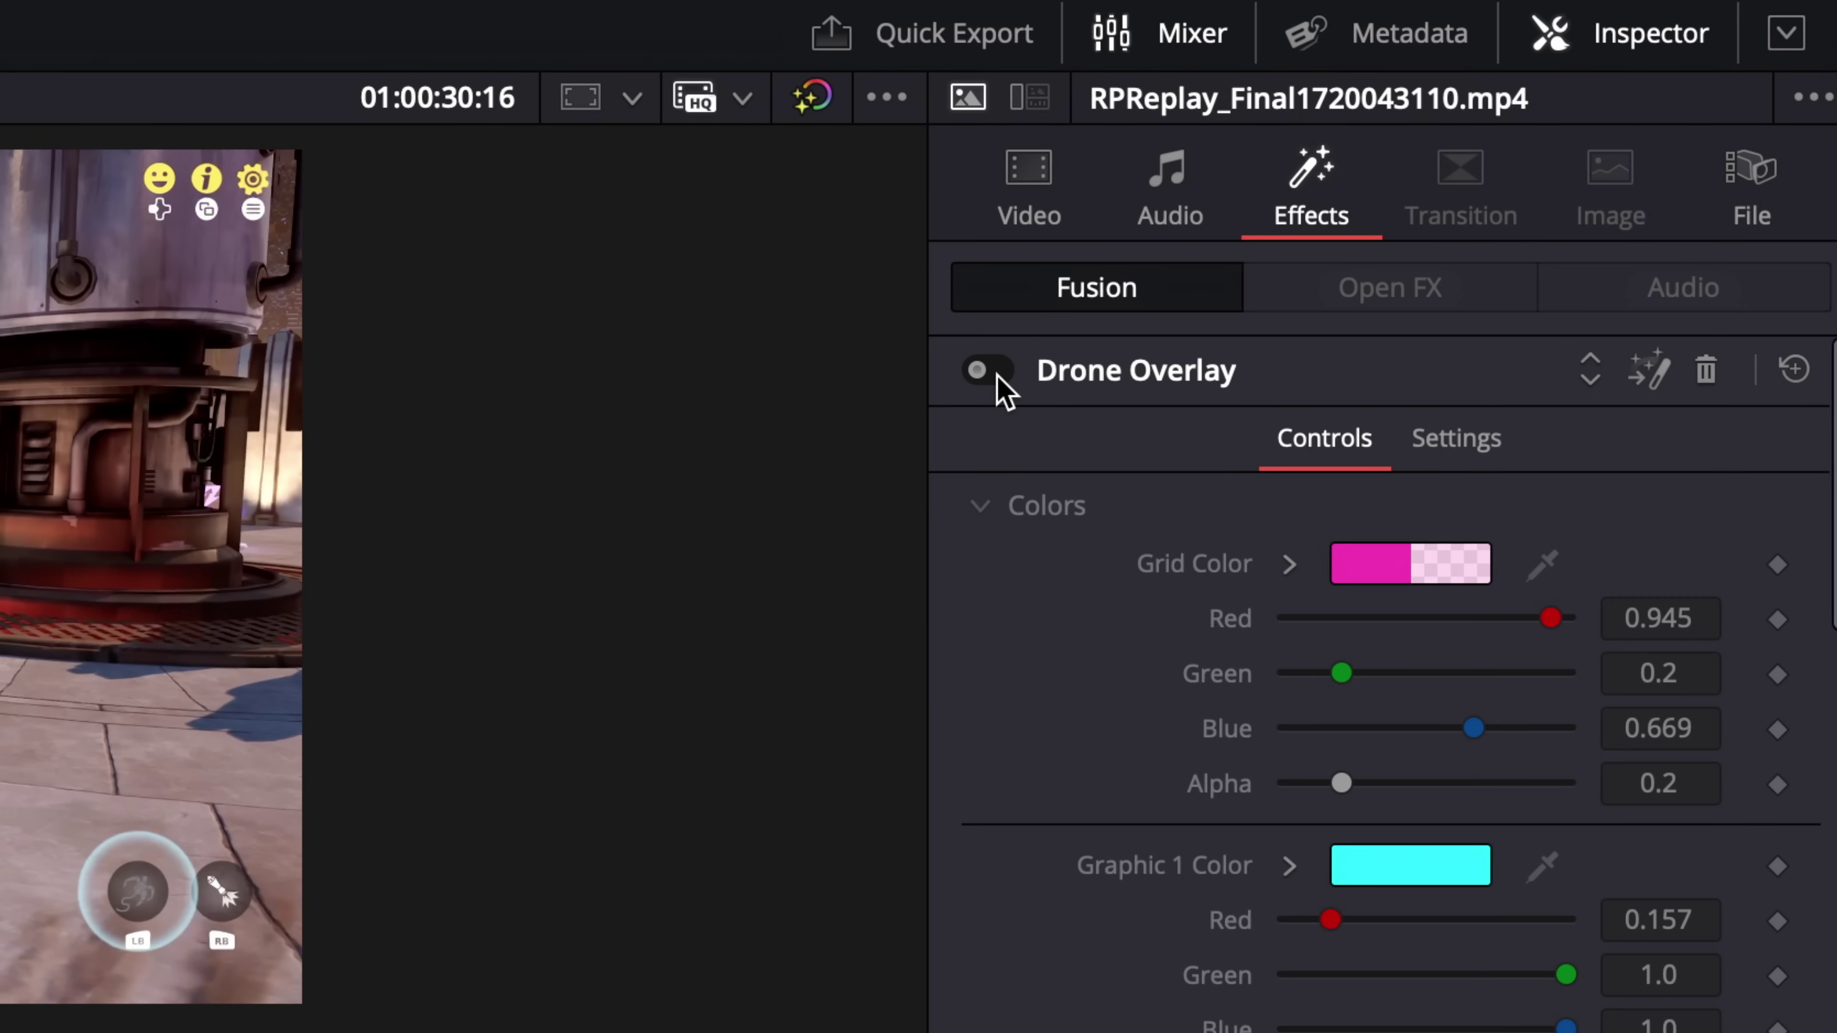
click(997, 370)
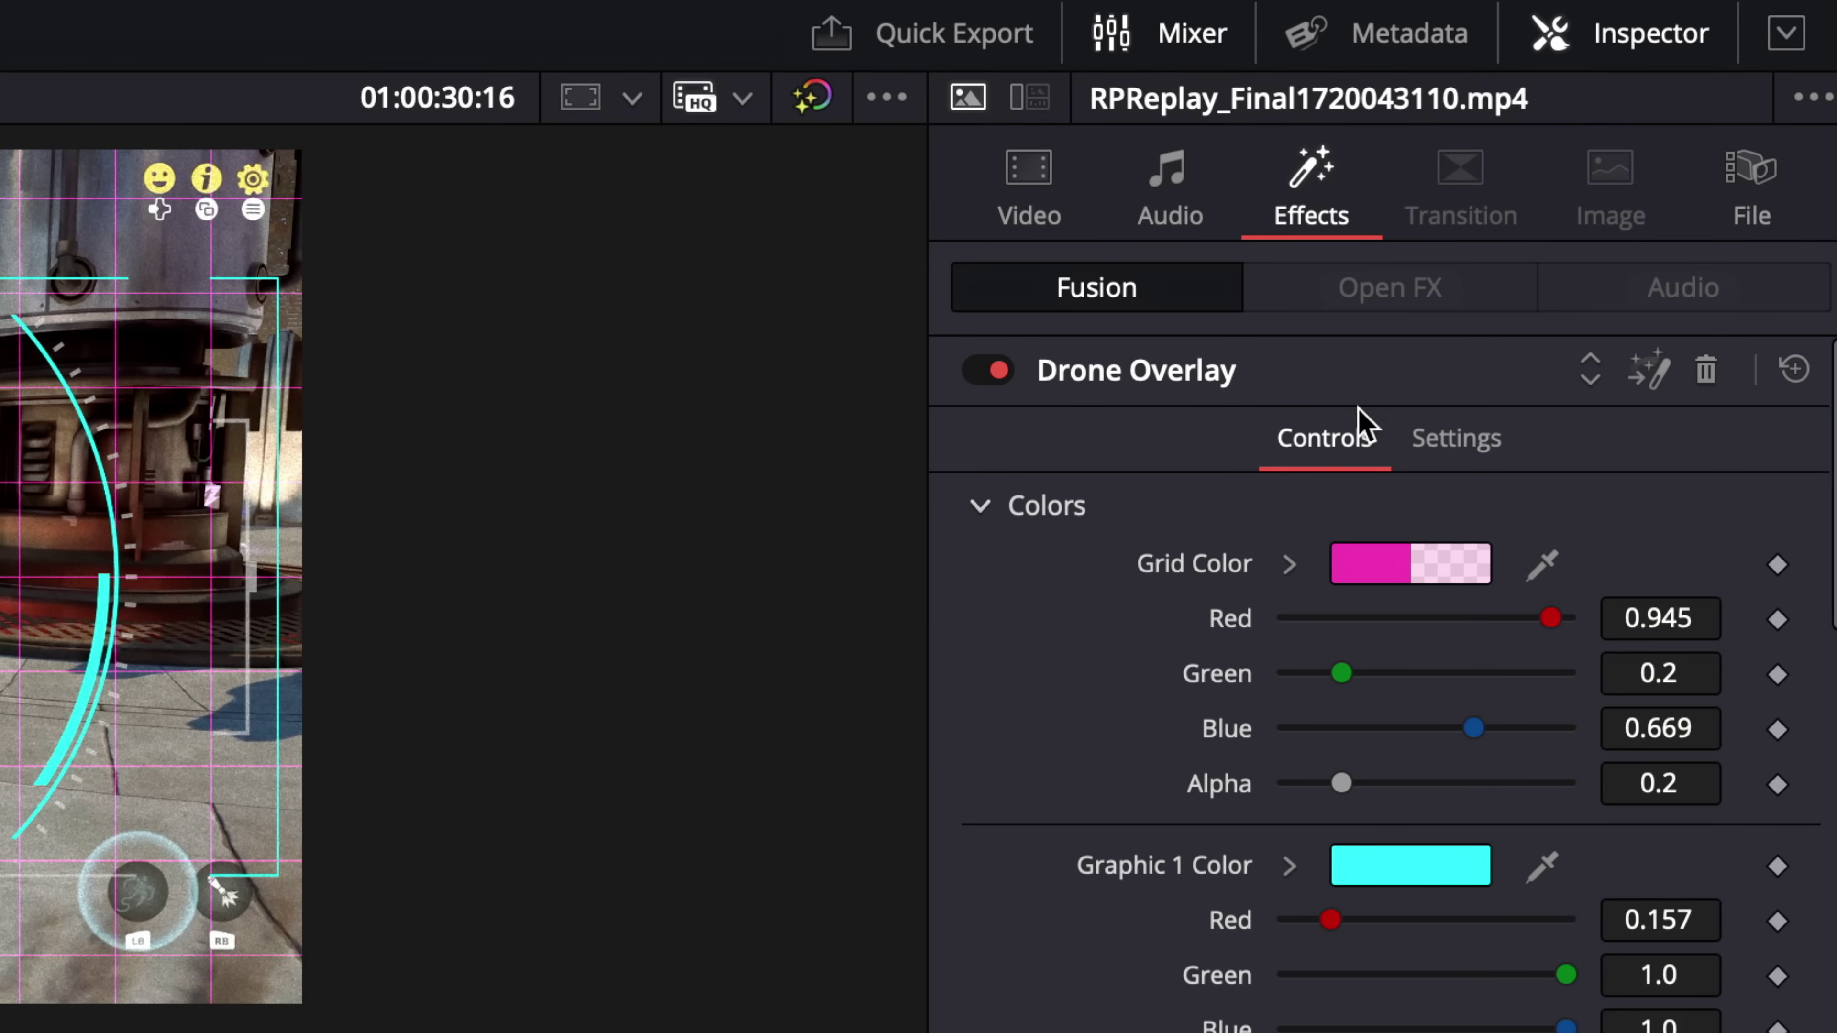
click(1705, 381)
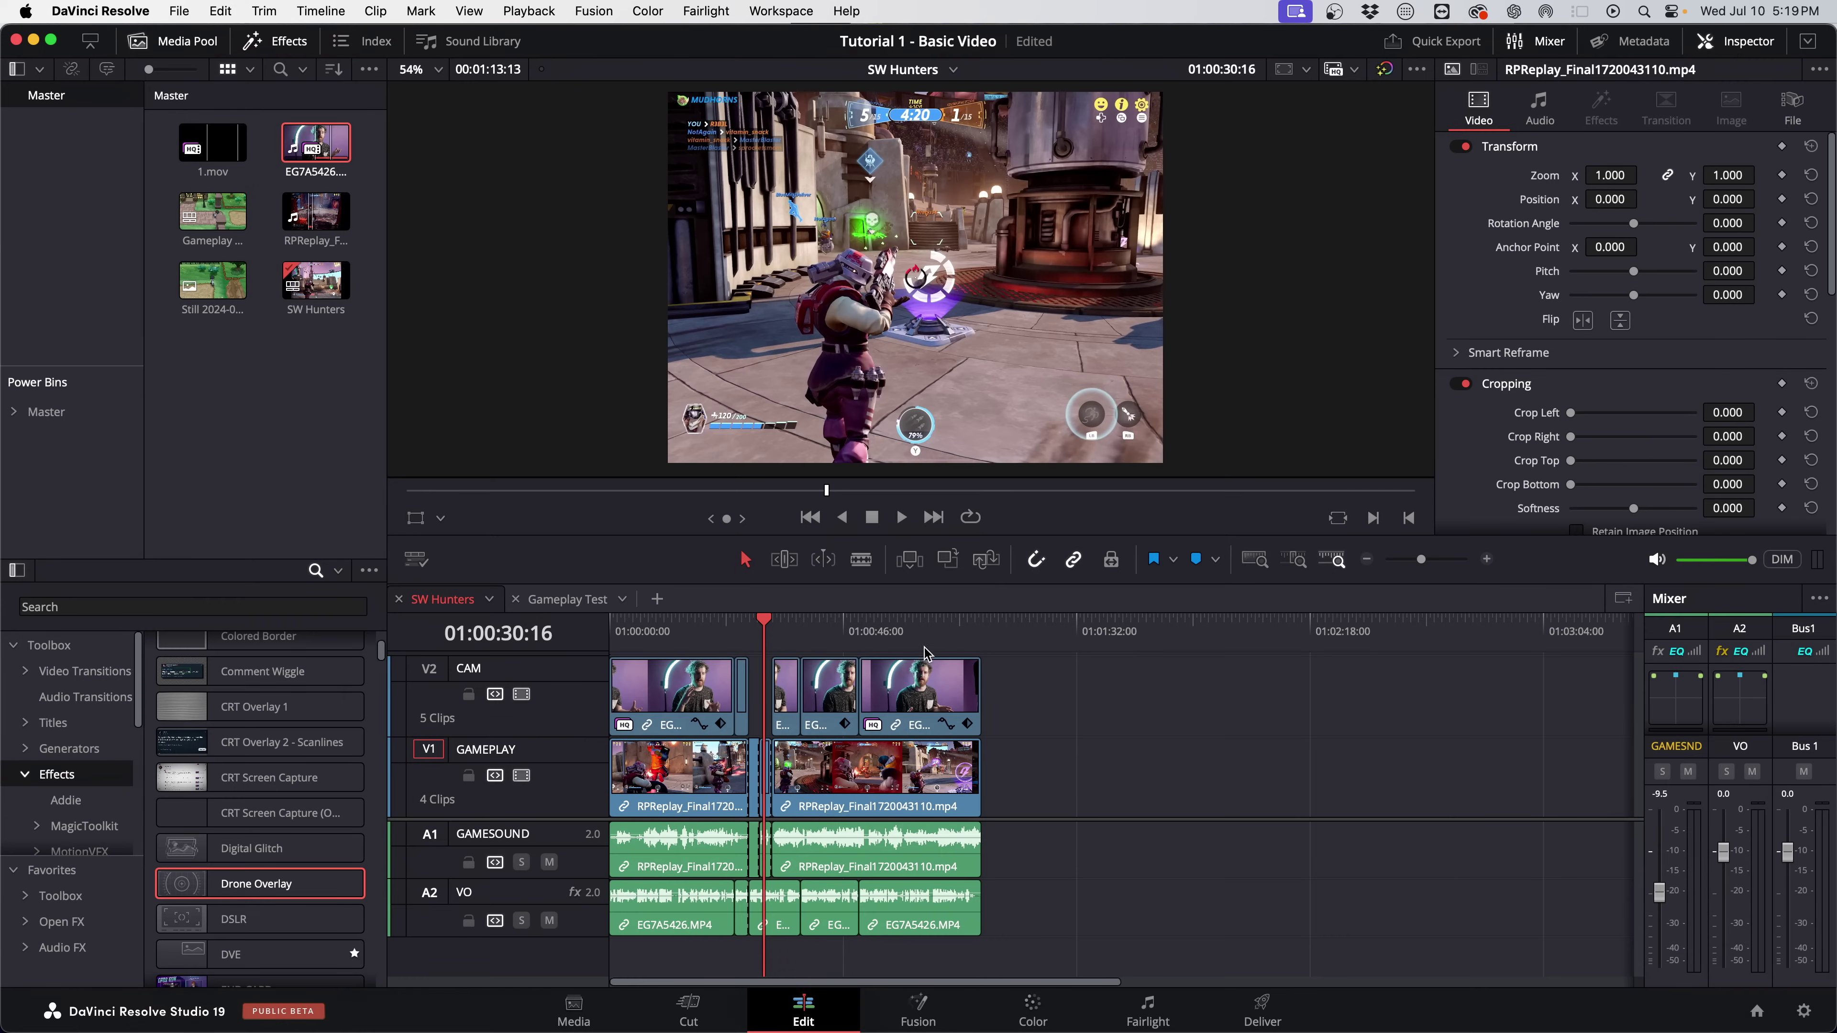
Place the playhead at the end of the last clips, at 01:01:13:13.
click(985, 638)
key(super+equal)
key(super+equal)
key(super+equal)
key(super+equal)
key(super+equal)
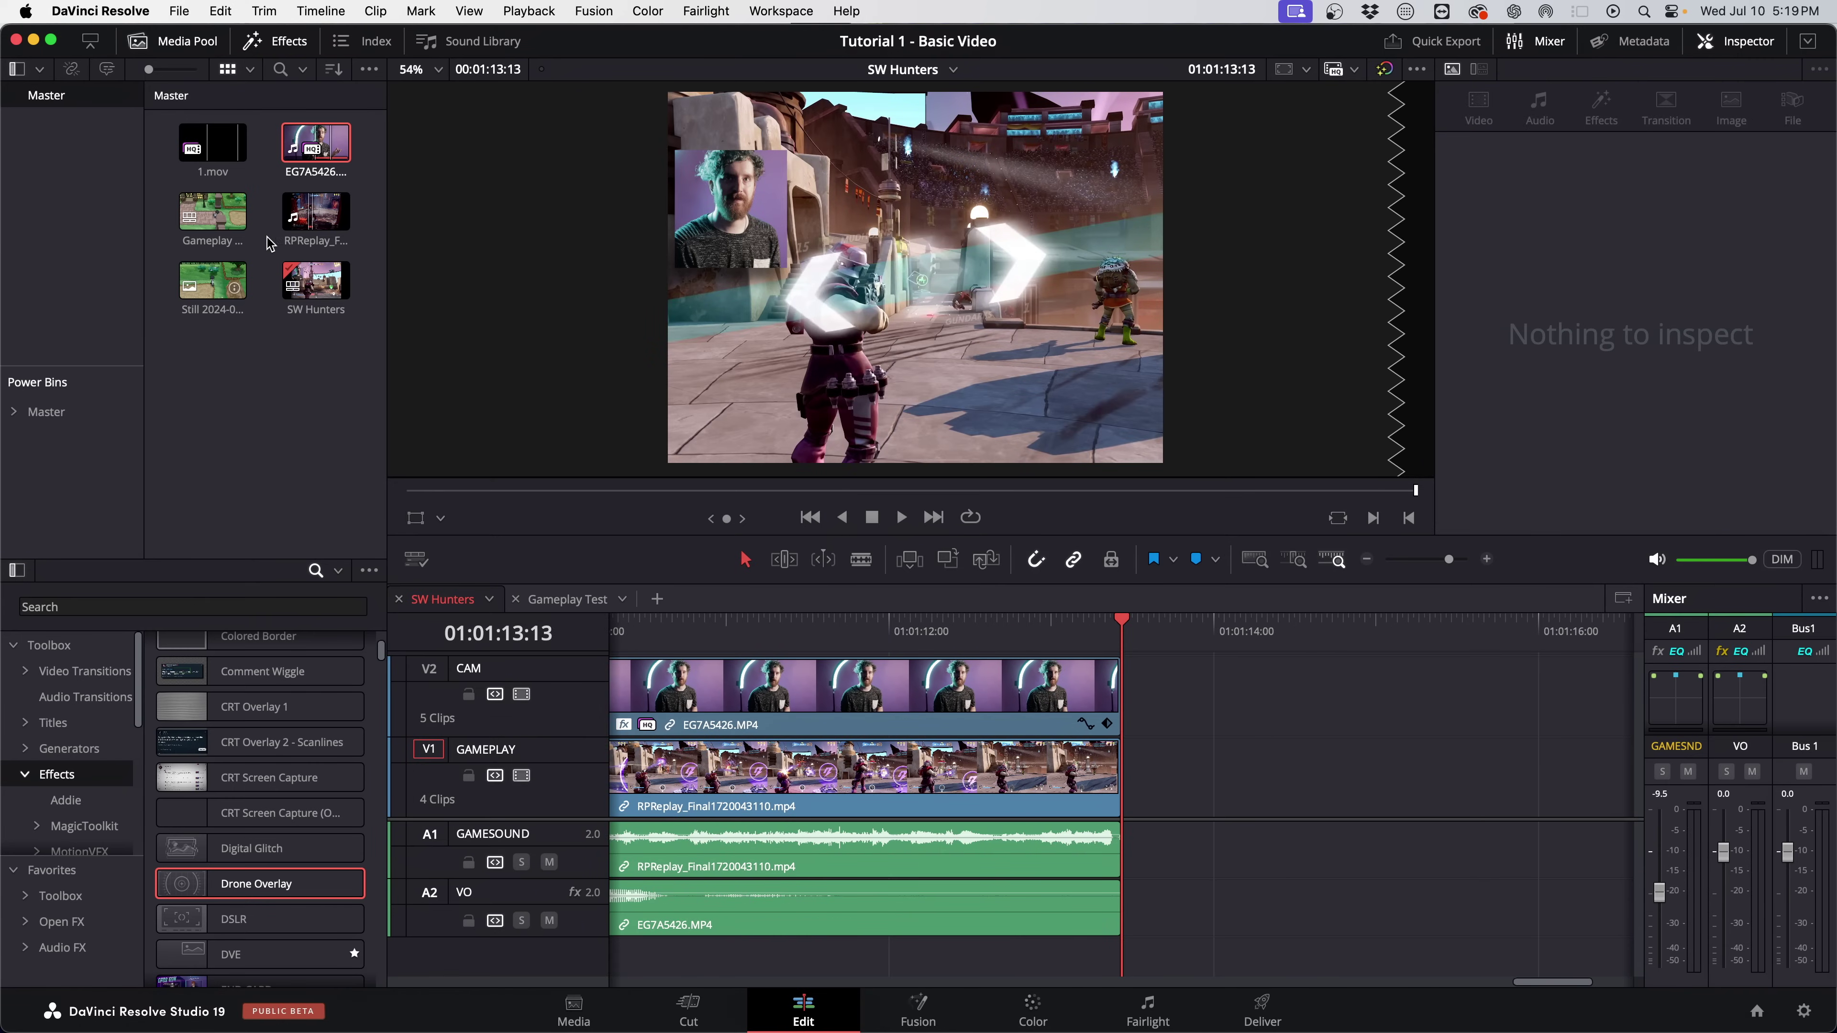
Open 1.mov from the media pool at 00:00:29:49 and zoom and reposition it so the upper game screen fills the frame.
mouse_move(214, 149)
mouse_down()
mouse_move(889, 458)
mouse_move(215, 151)
mouse_up()
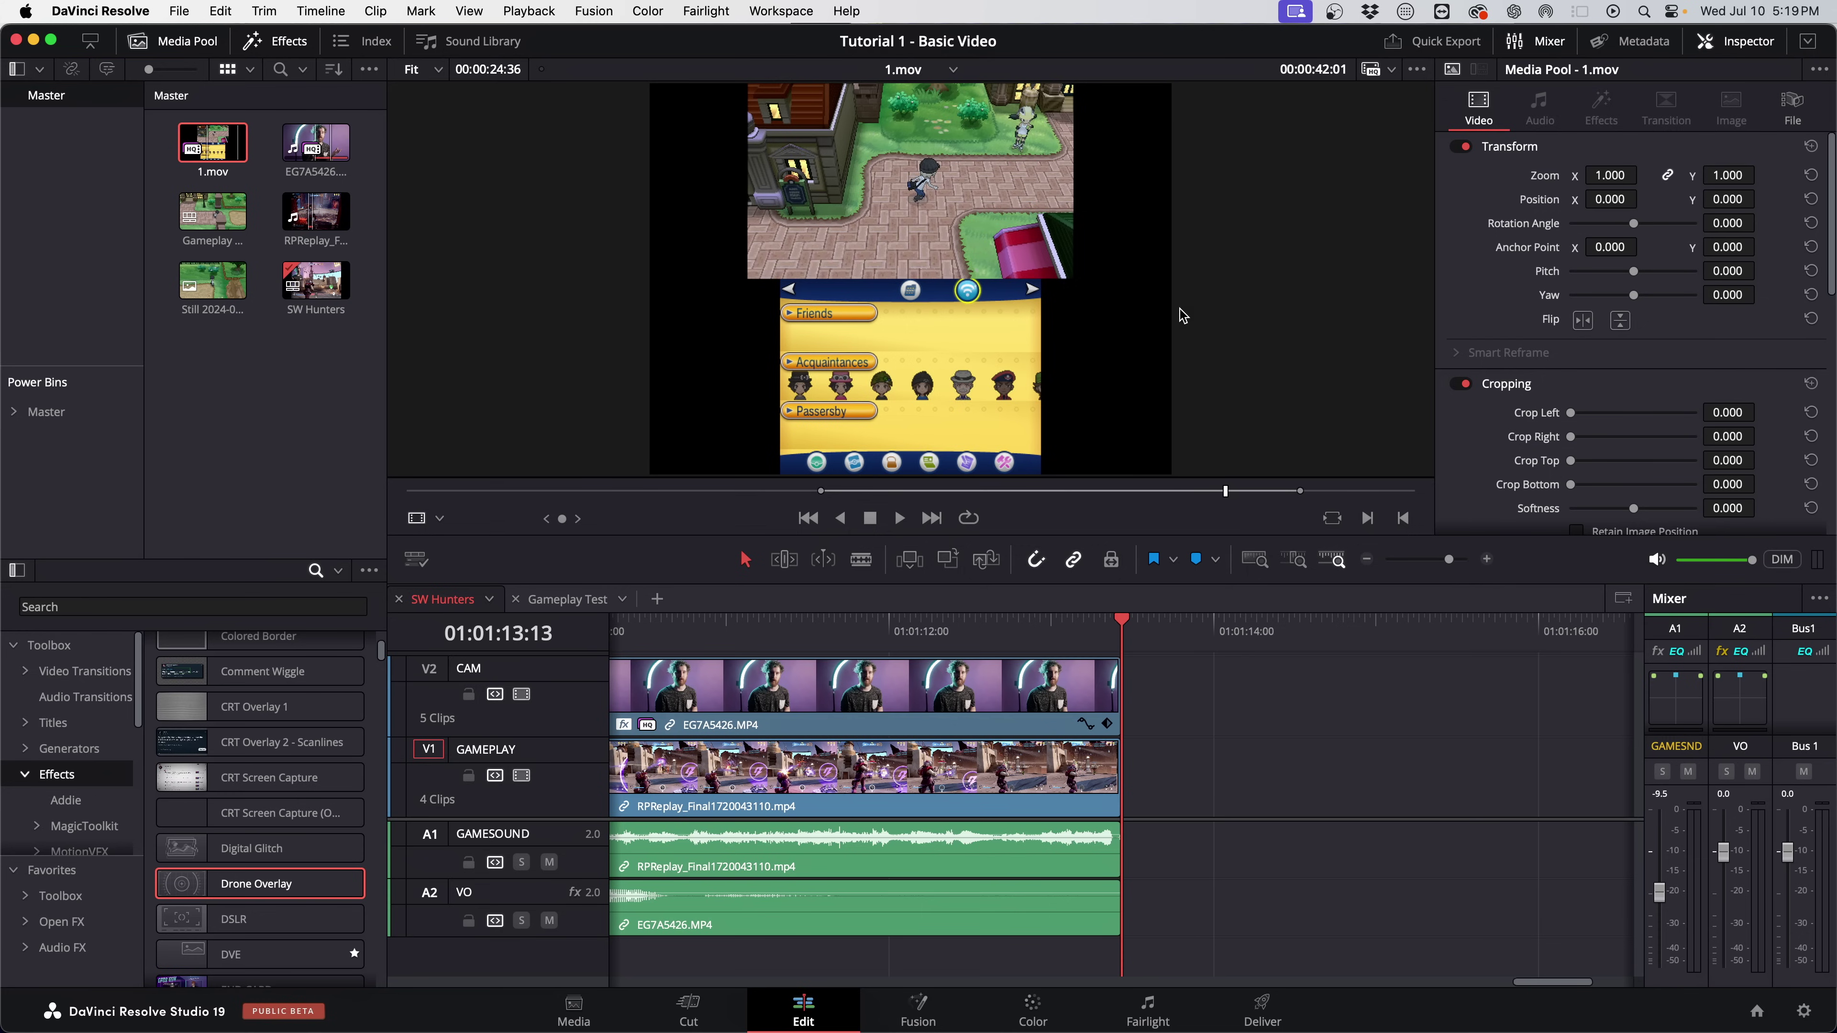
click(988, 492)
drag(1622, 169, 1623, 170)
drag(1715, 215, 1760, 198)
drag(1610, 175, 1610, 175)
drag(1729, 199, 1761, 198)
Set the Resize Filter of 1.mov to Nearest Neighbor in its Retime and Scaling settings.
scroll(1627, 296, down, 10)
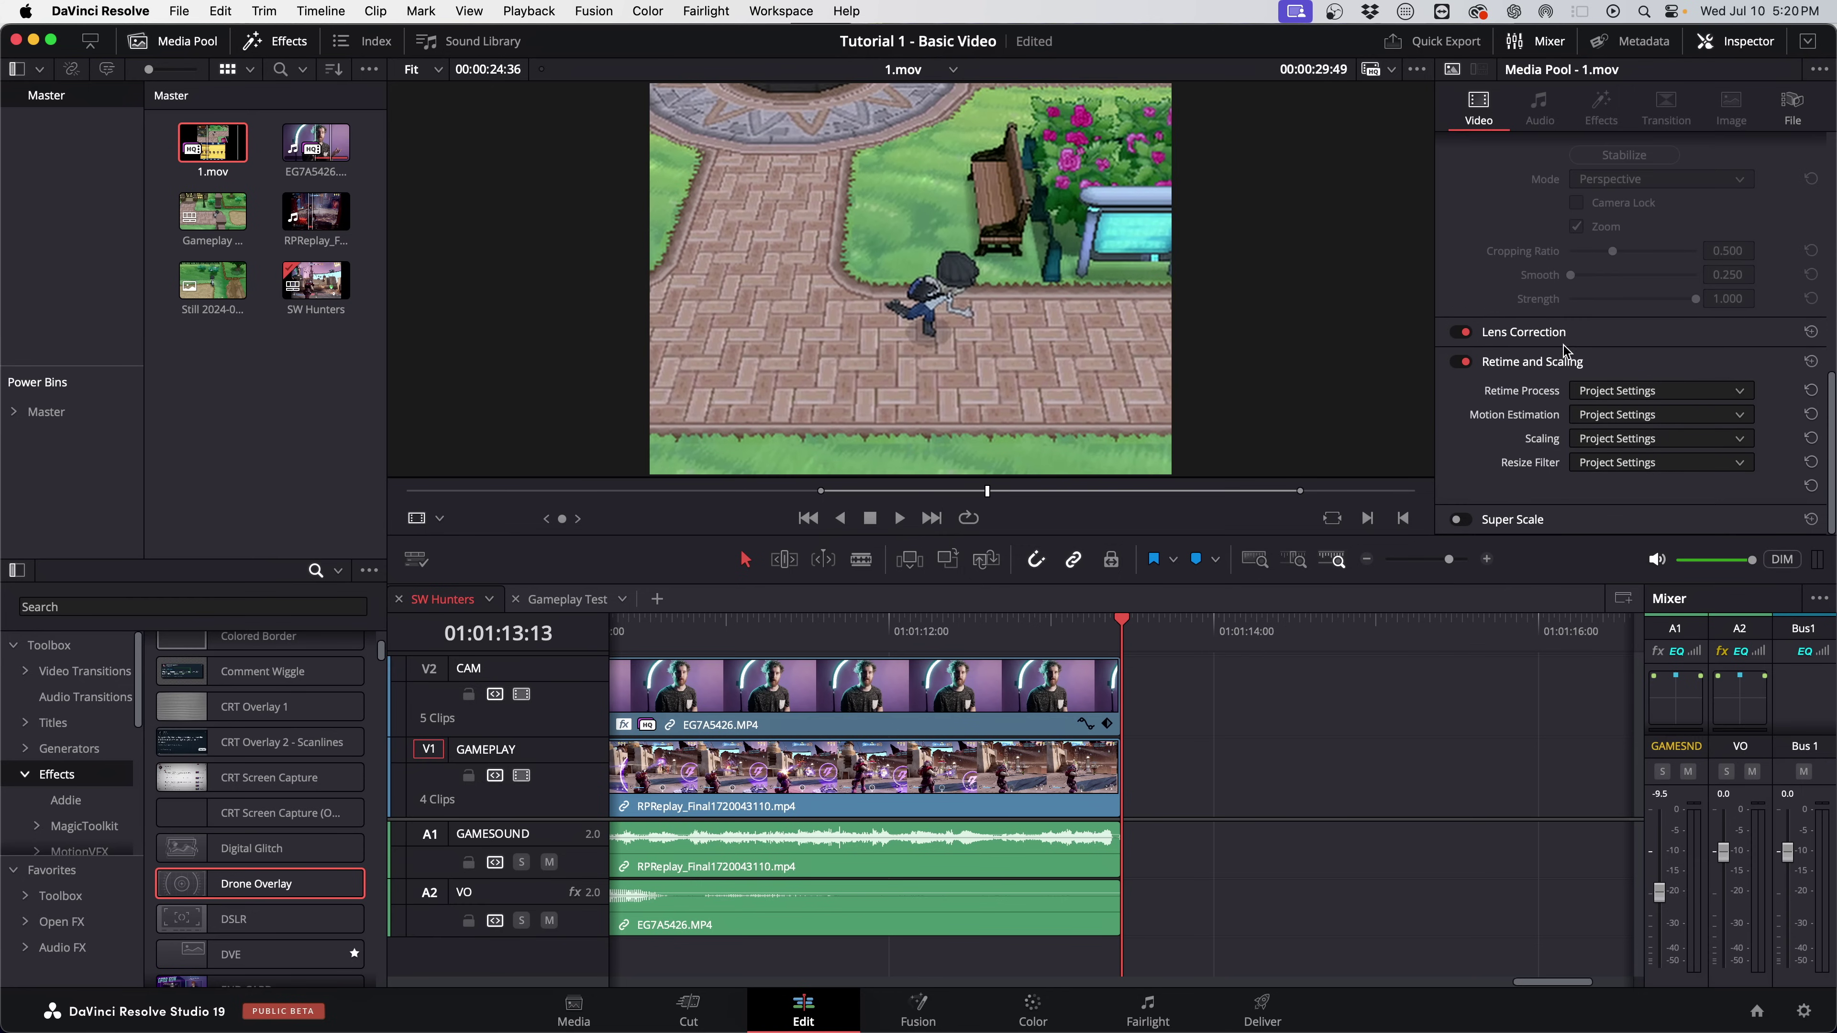
click(1600, 461)
scroll(1639, 591, down, 3)
click(1646, 615)
Add 1.mov to the GAMEPLAY track directly after the last gameplay clip at 01:01:13:13.
drag(605, 364, 1136, 777)
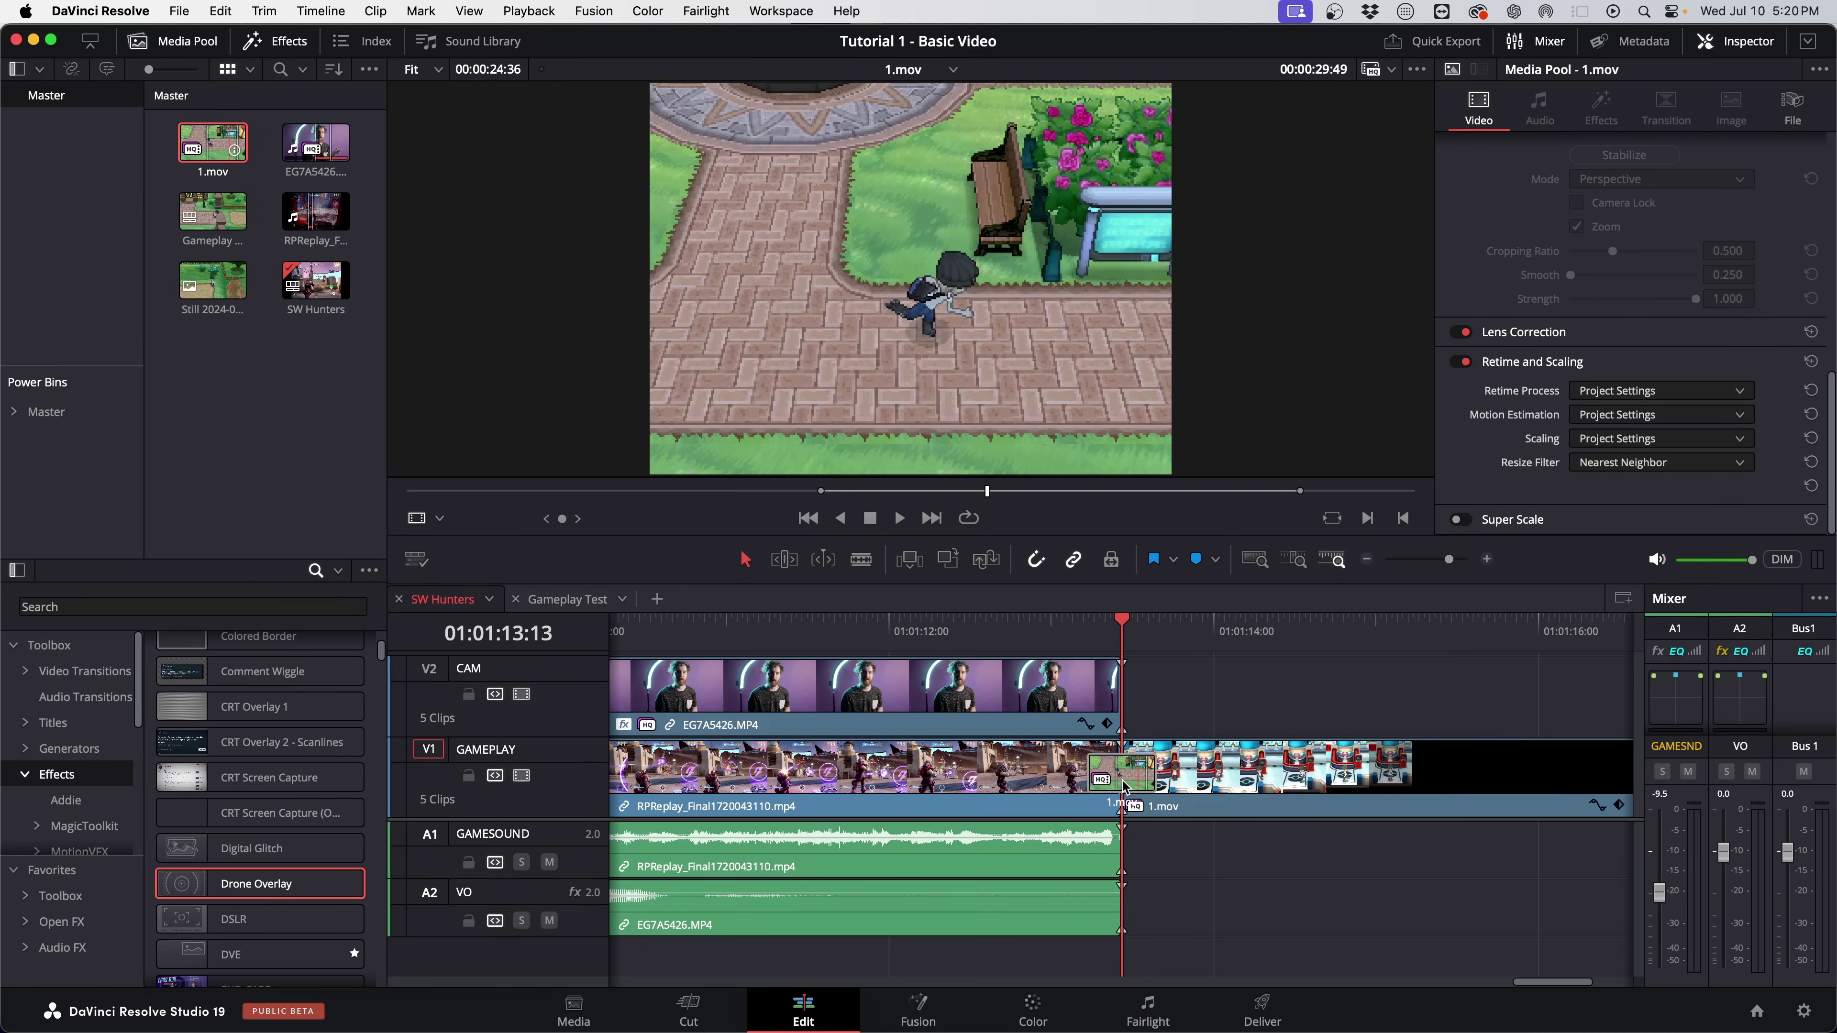
drag(1190, 673, 1193, 771)
key(super+equal)
key(super+equal)
key(super+equal)
key(super+equal)
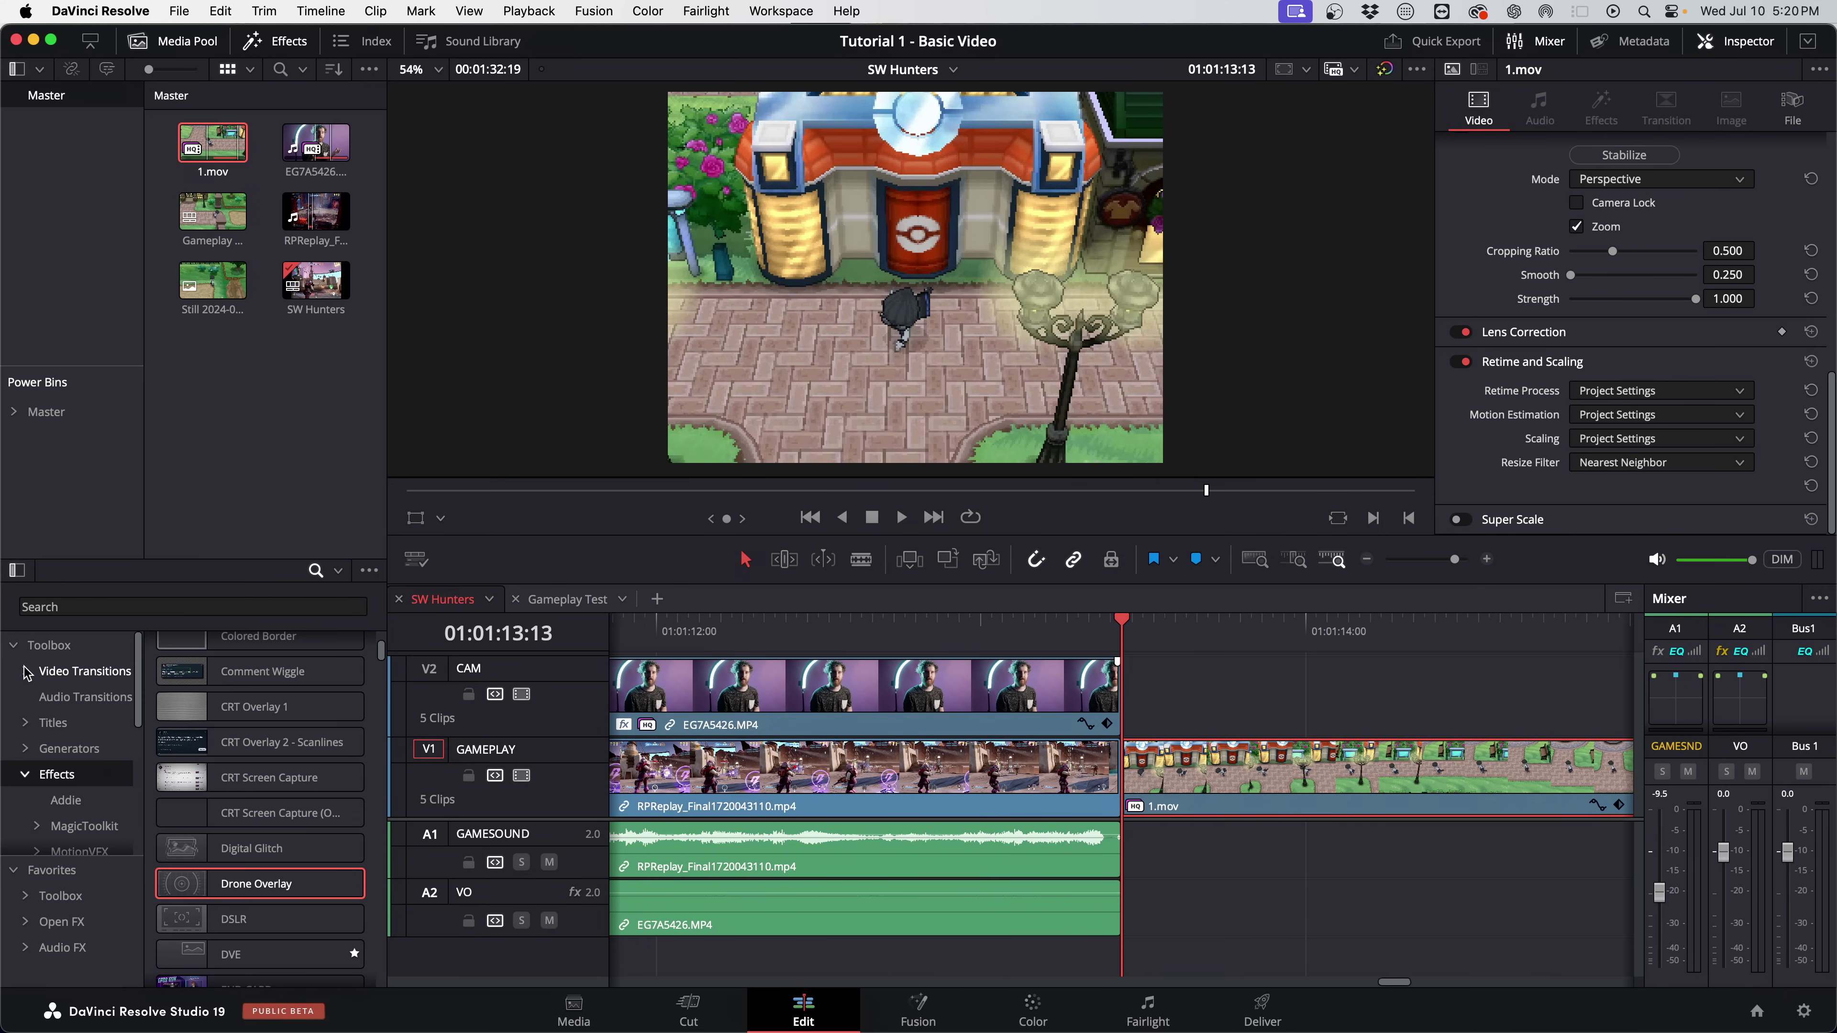
Add a Mosaic video transition between the last gameplay clip and 1.mov, and shorten it to 12 frames.
click(80, 680)
scroll(261, 796, down, 20)
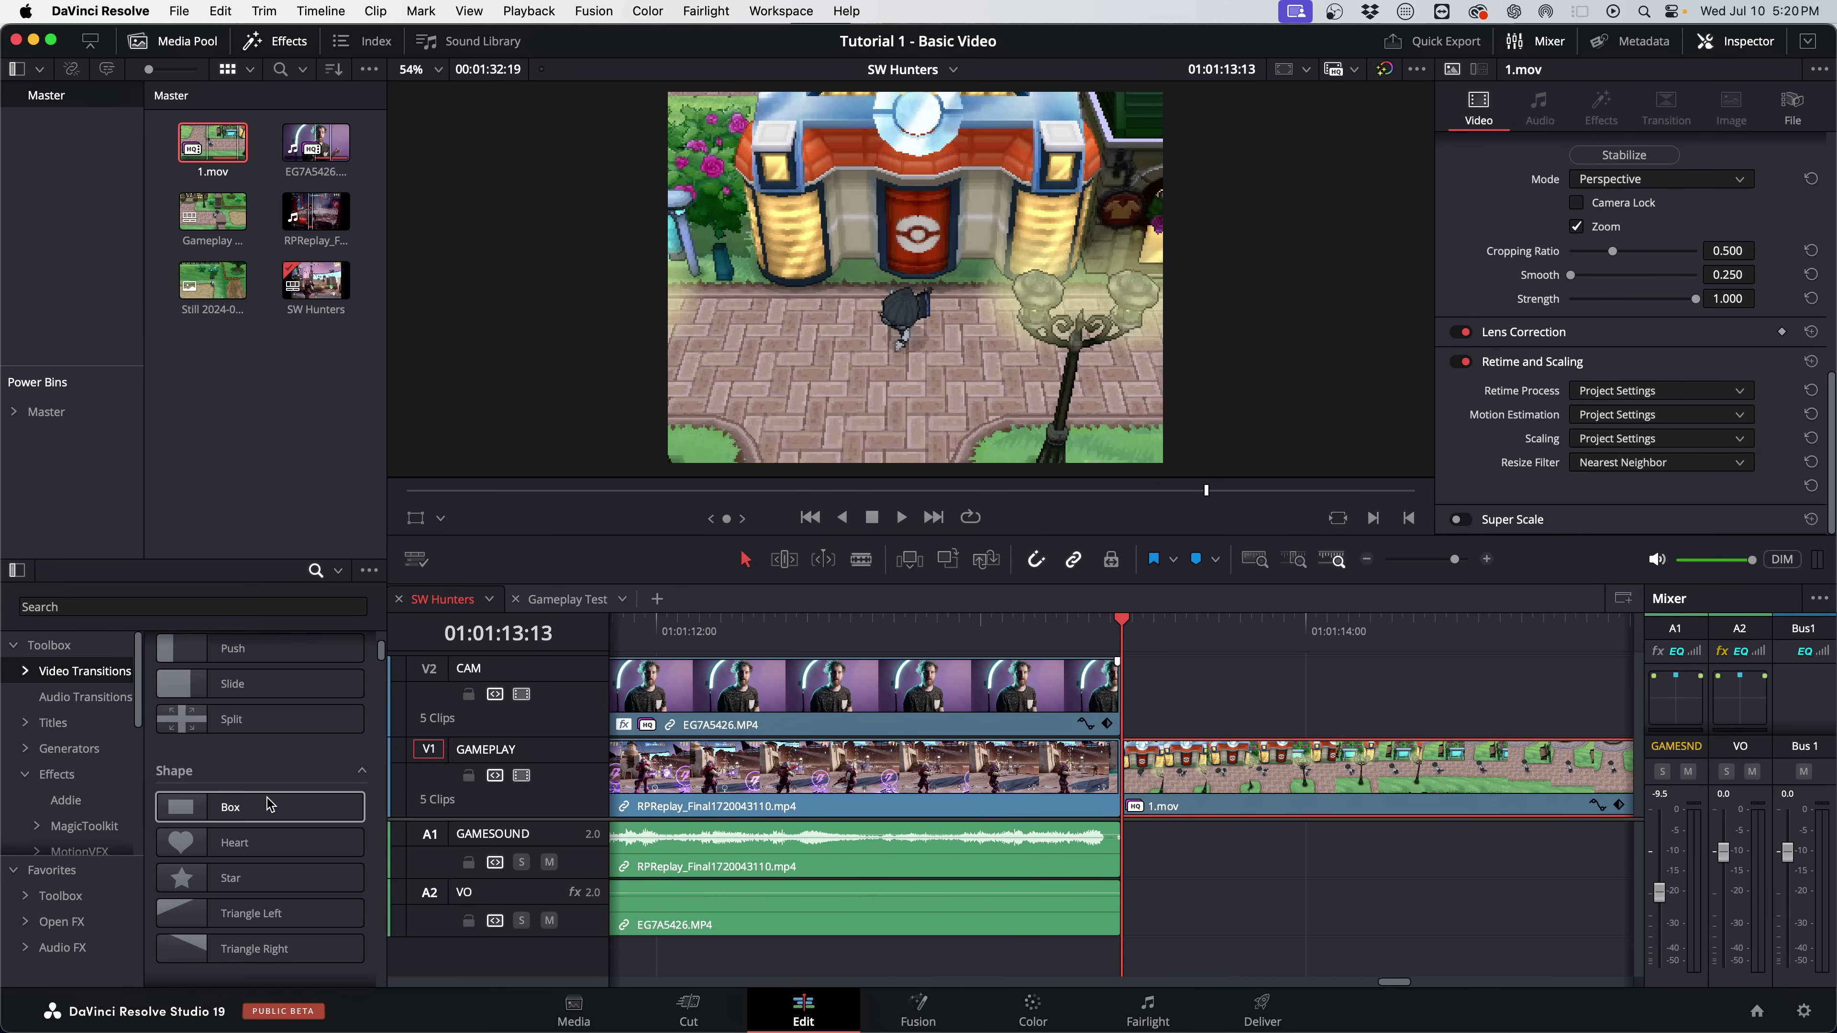
scroll(268, 803, down, 5)
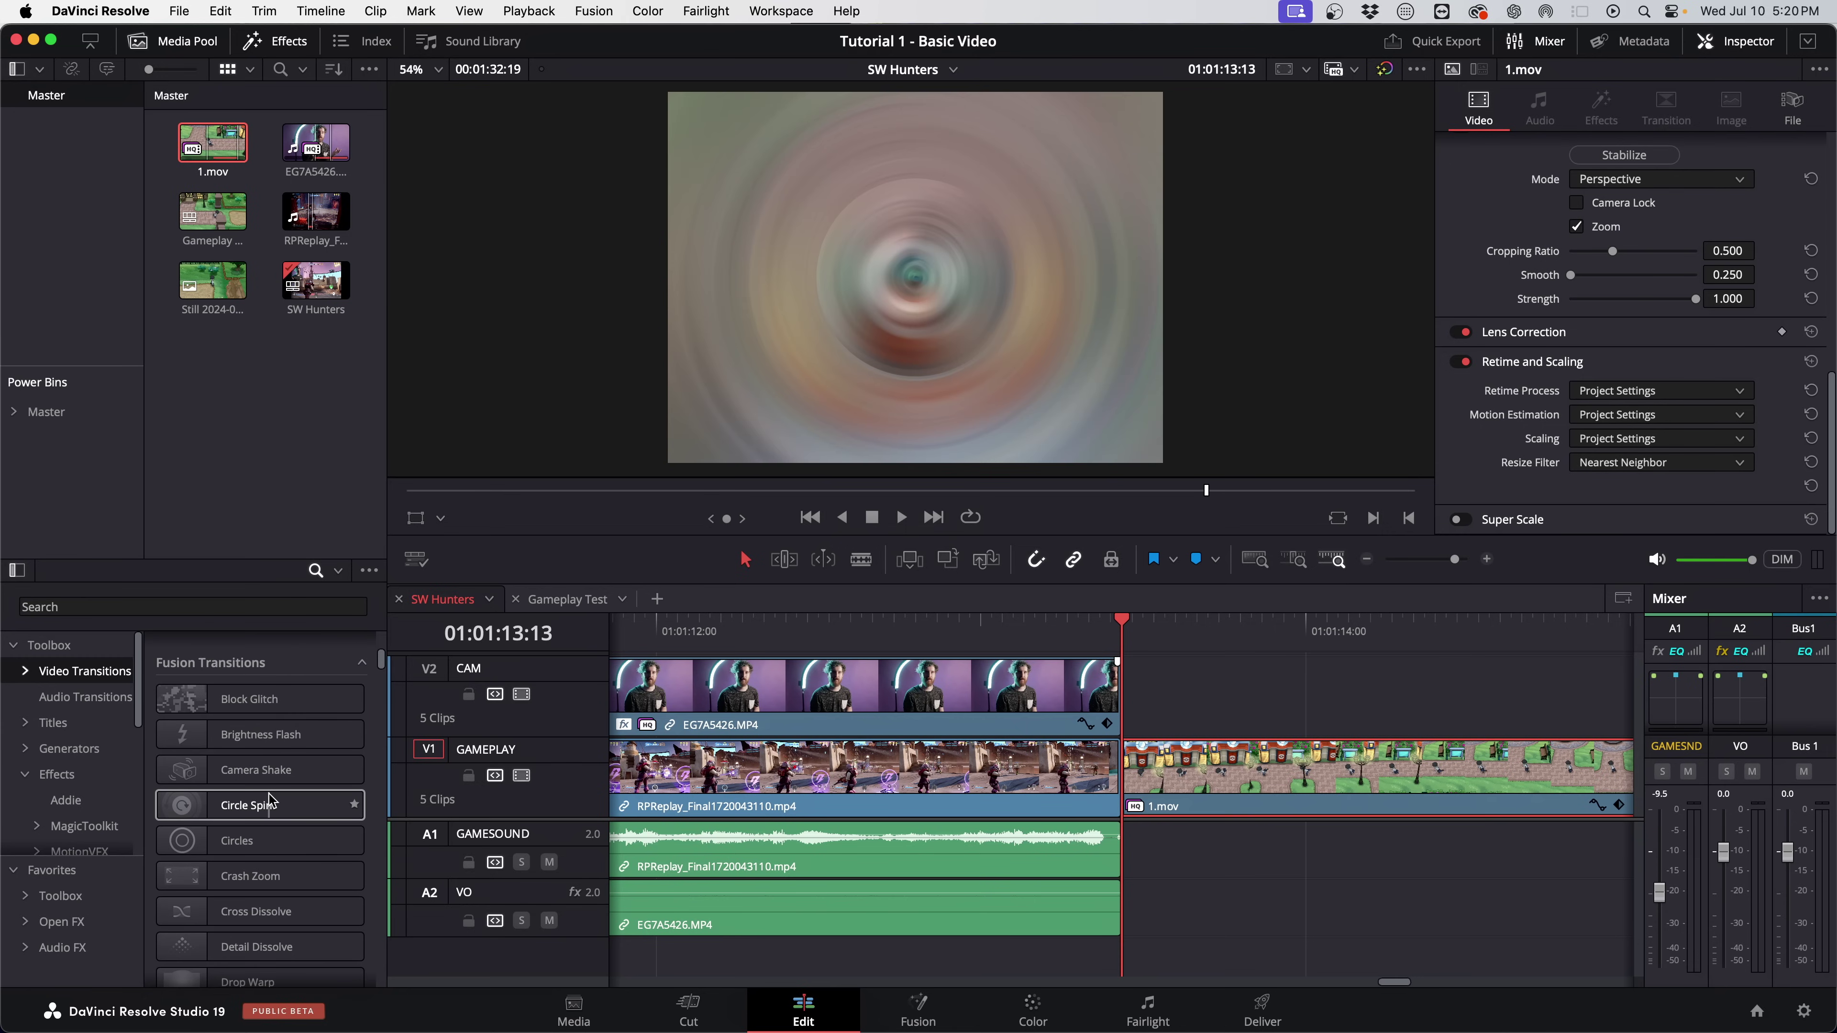
scroll(269, 799, down, 9)
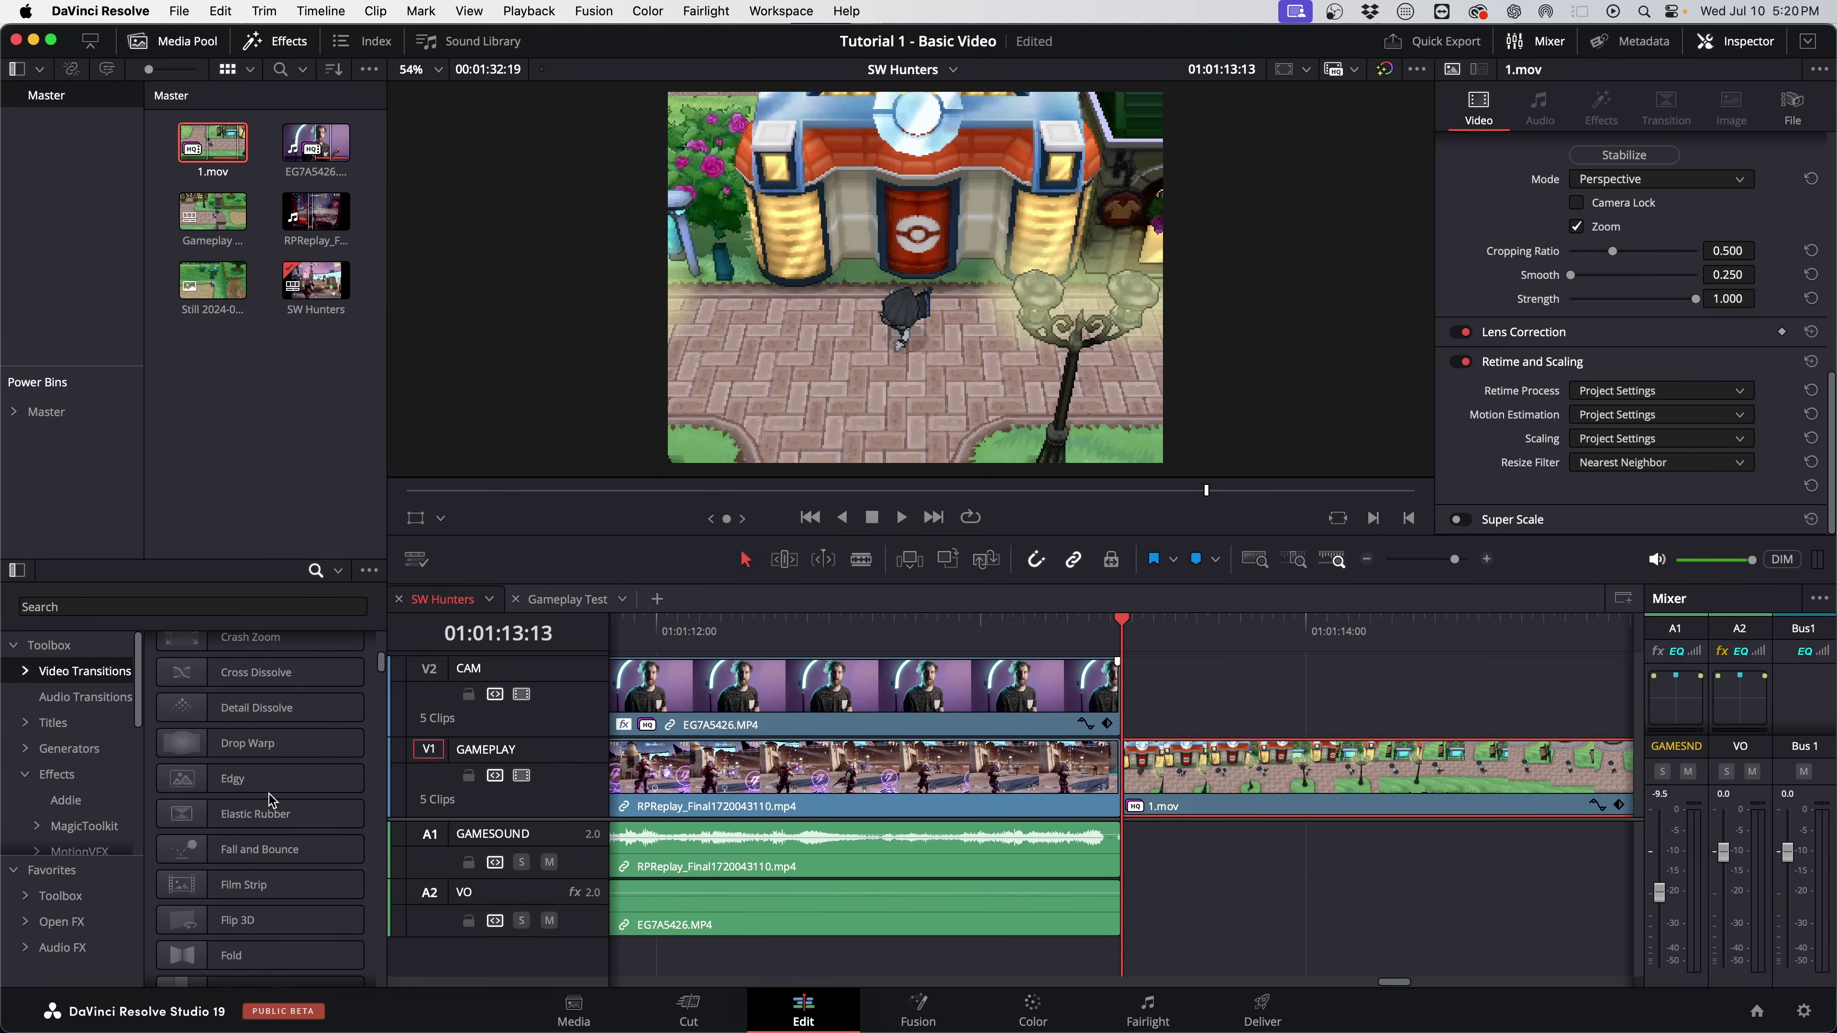
scroll(269, 798, down, 5)
scroll(269, 798, down, 1)
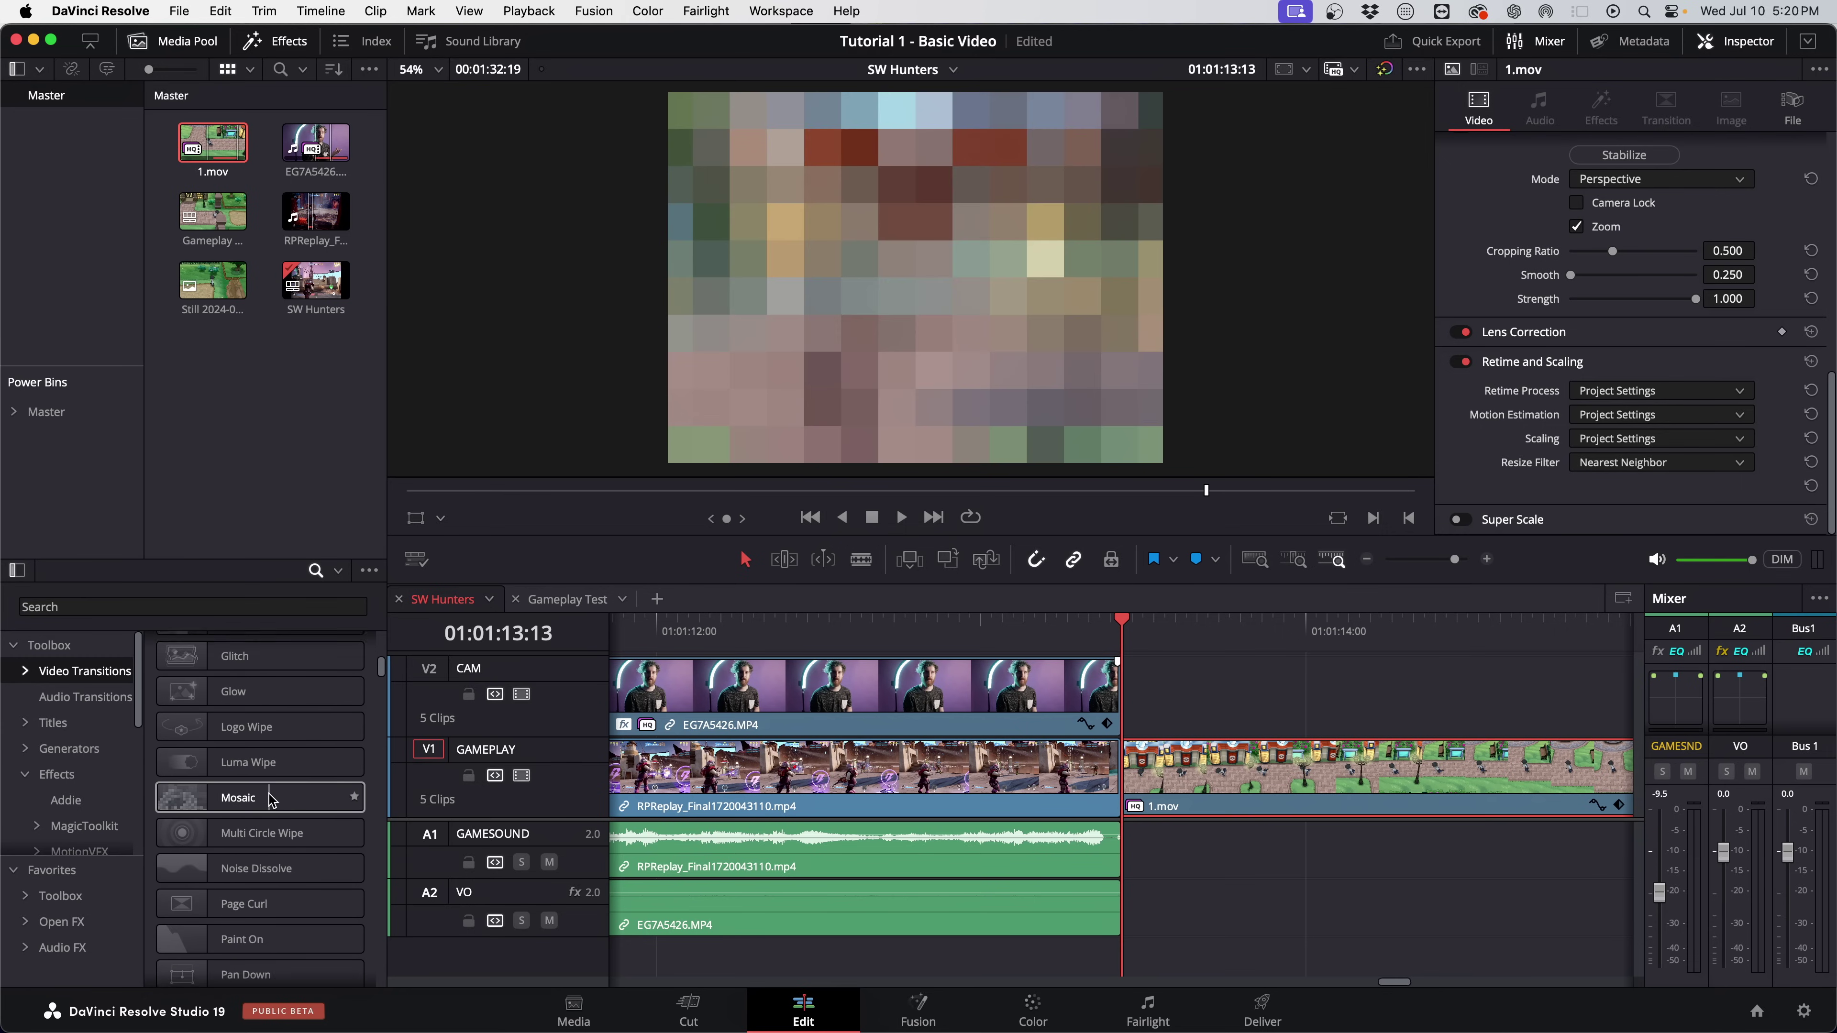
drag(269, 796, 1098, 755)
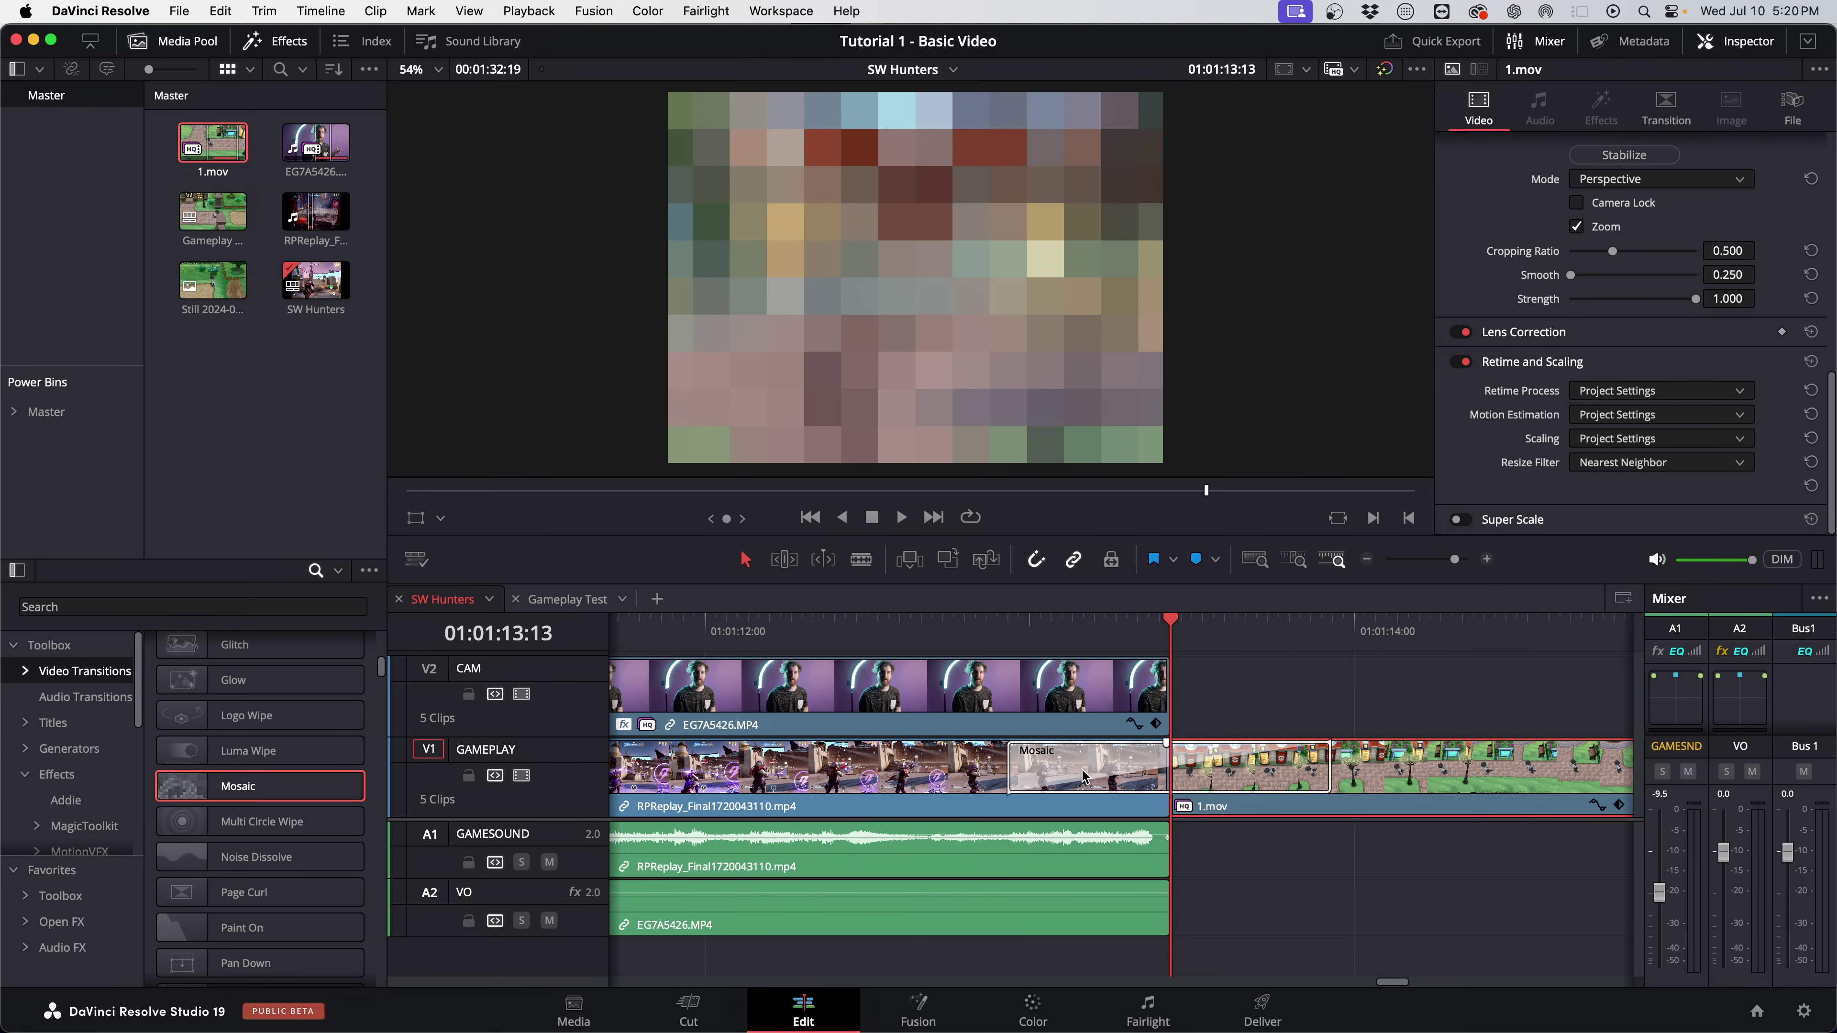
drag(1082, 777, 1189, 769)
drag(1039, 765, 1136, 773)
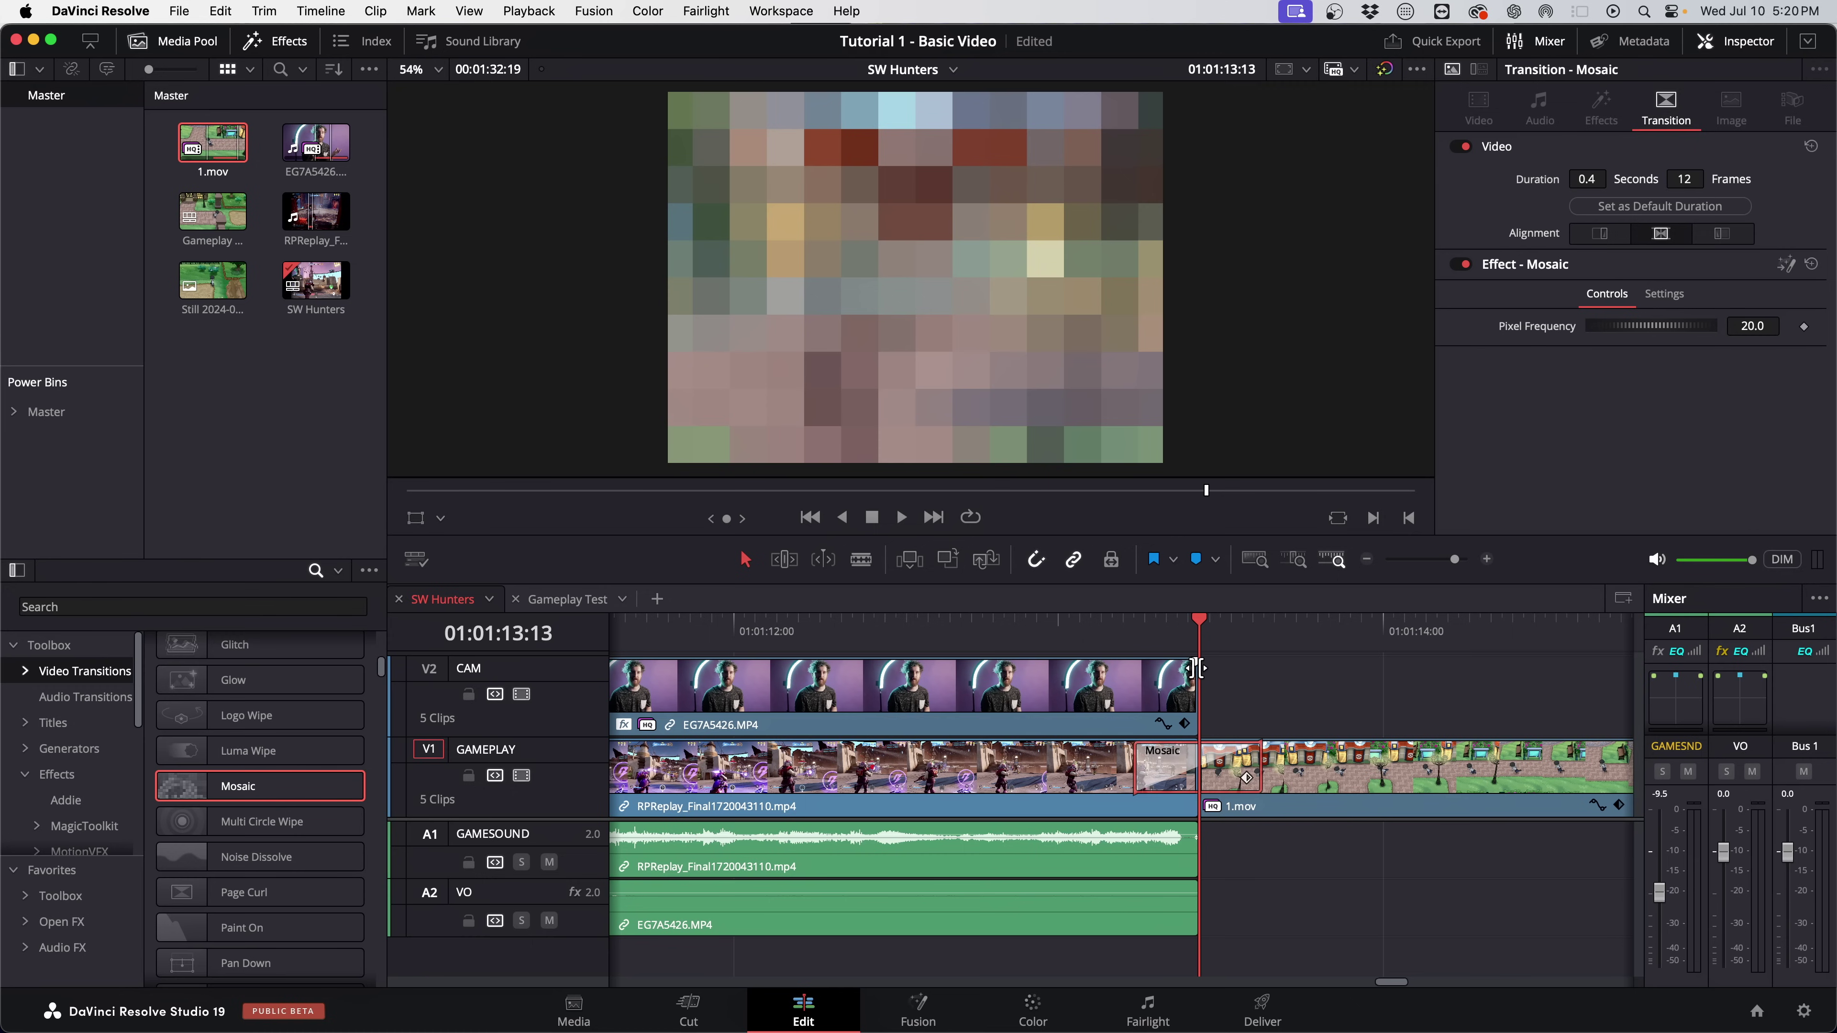
Trim the end of the last facecam clip back a few frames before the cut to 1.mov and give it a short fade-out.
drag(1197, 682, 1159, 672)
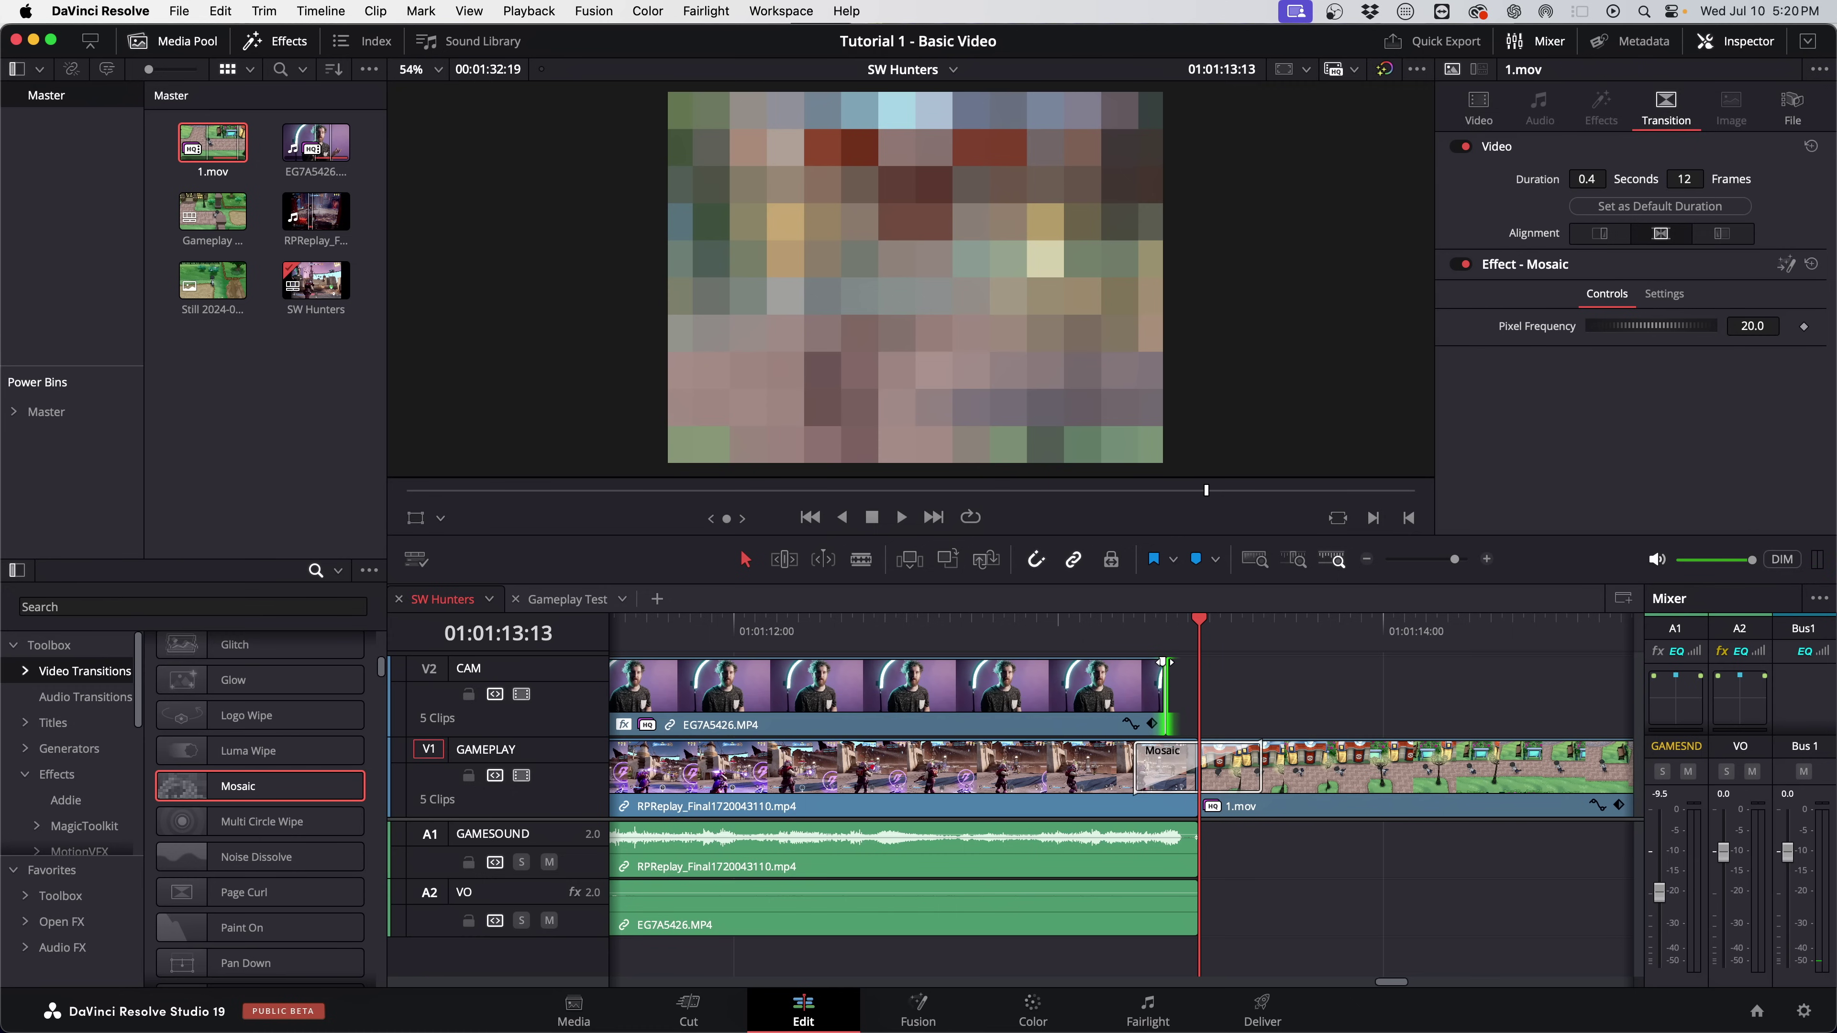
click(1131, 642)
drag(1131, 643, 1199, 647)
Set the Mosaic transition's Pixel Frequency to 119.5 and play through it into 1.mov.
click(1219, 753)
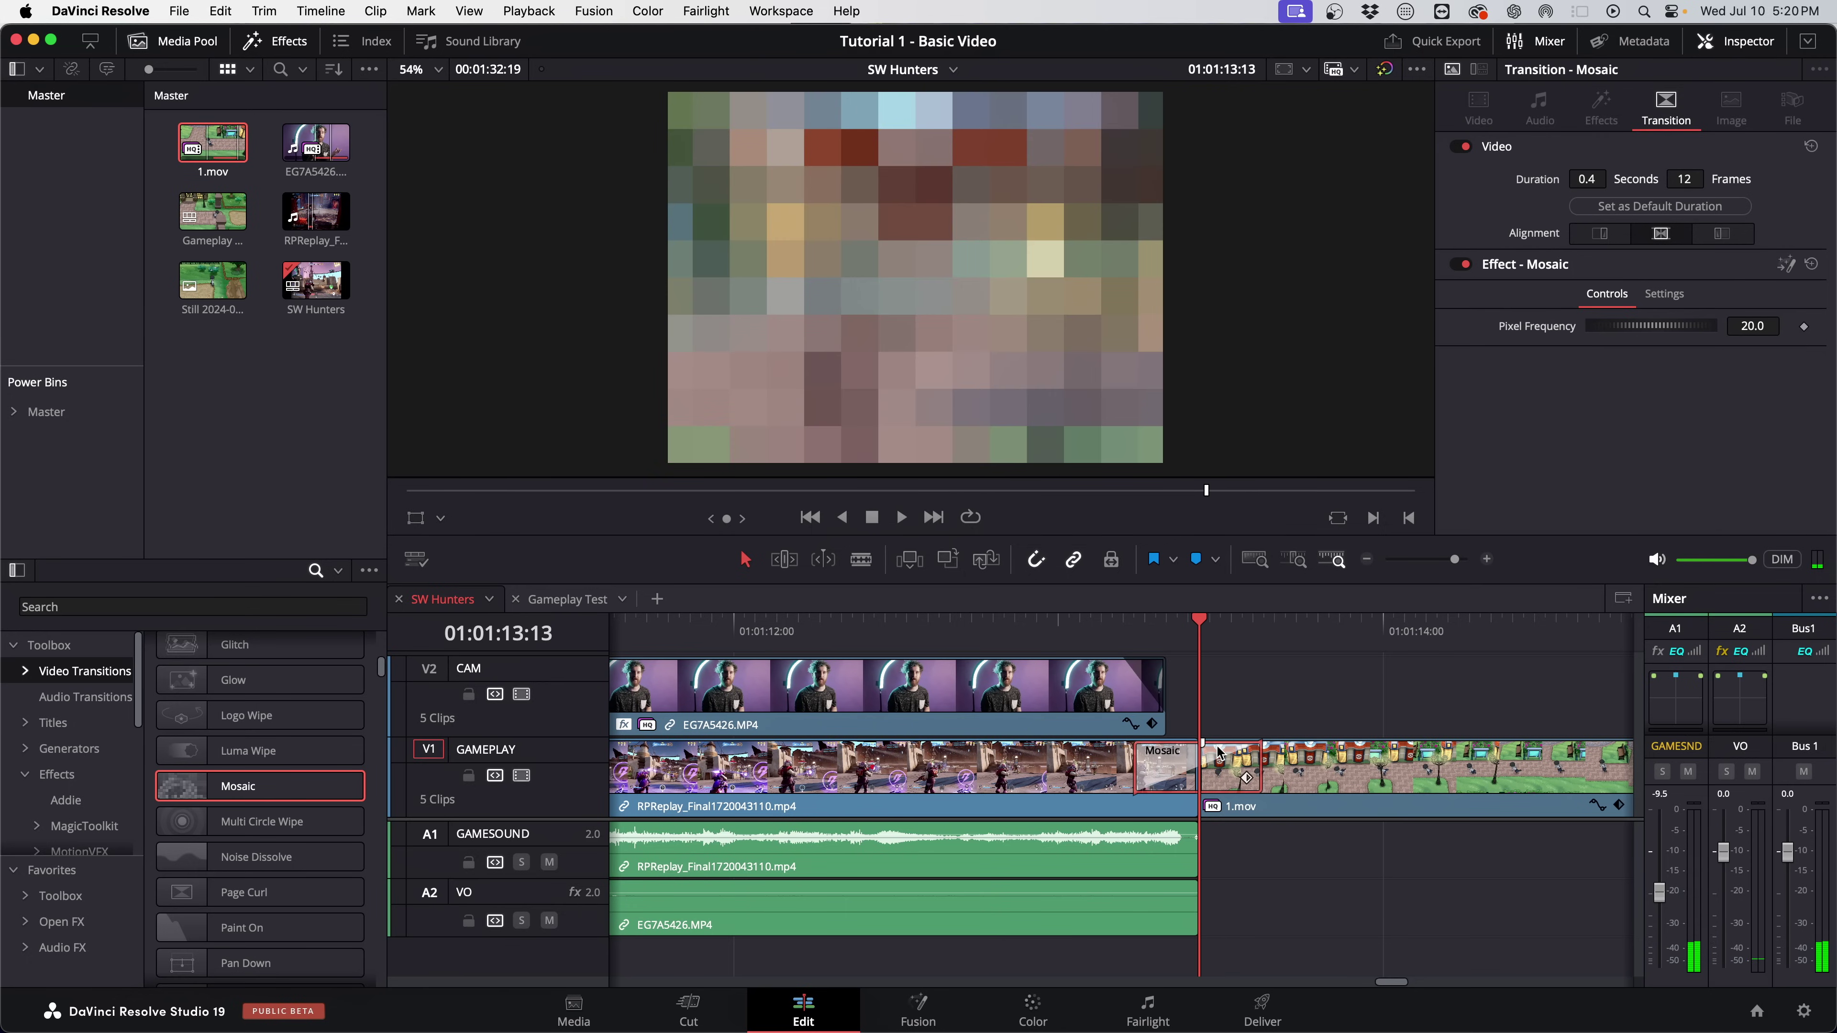
click(1218, 753)
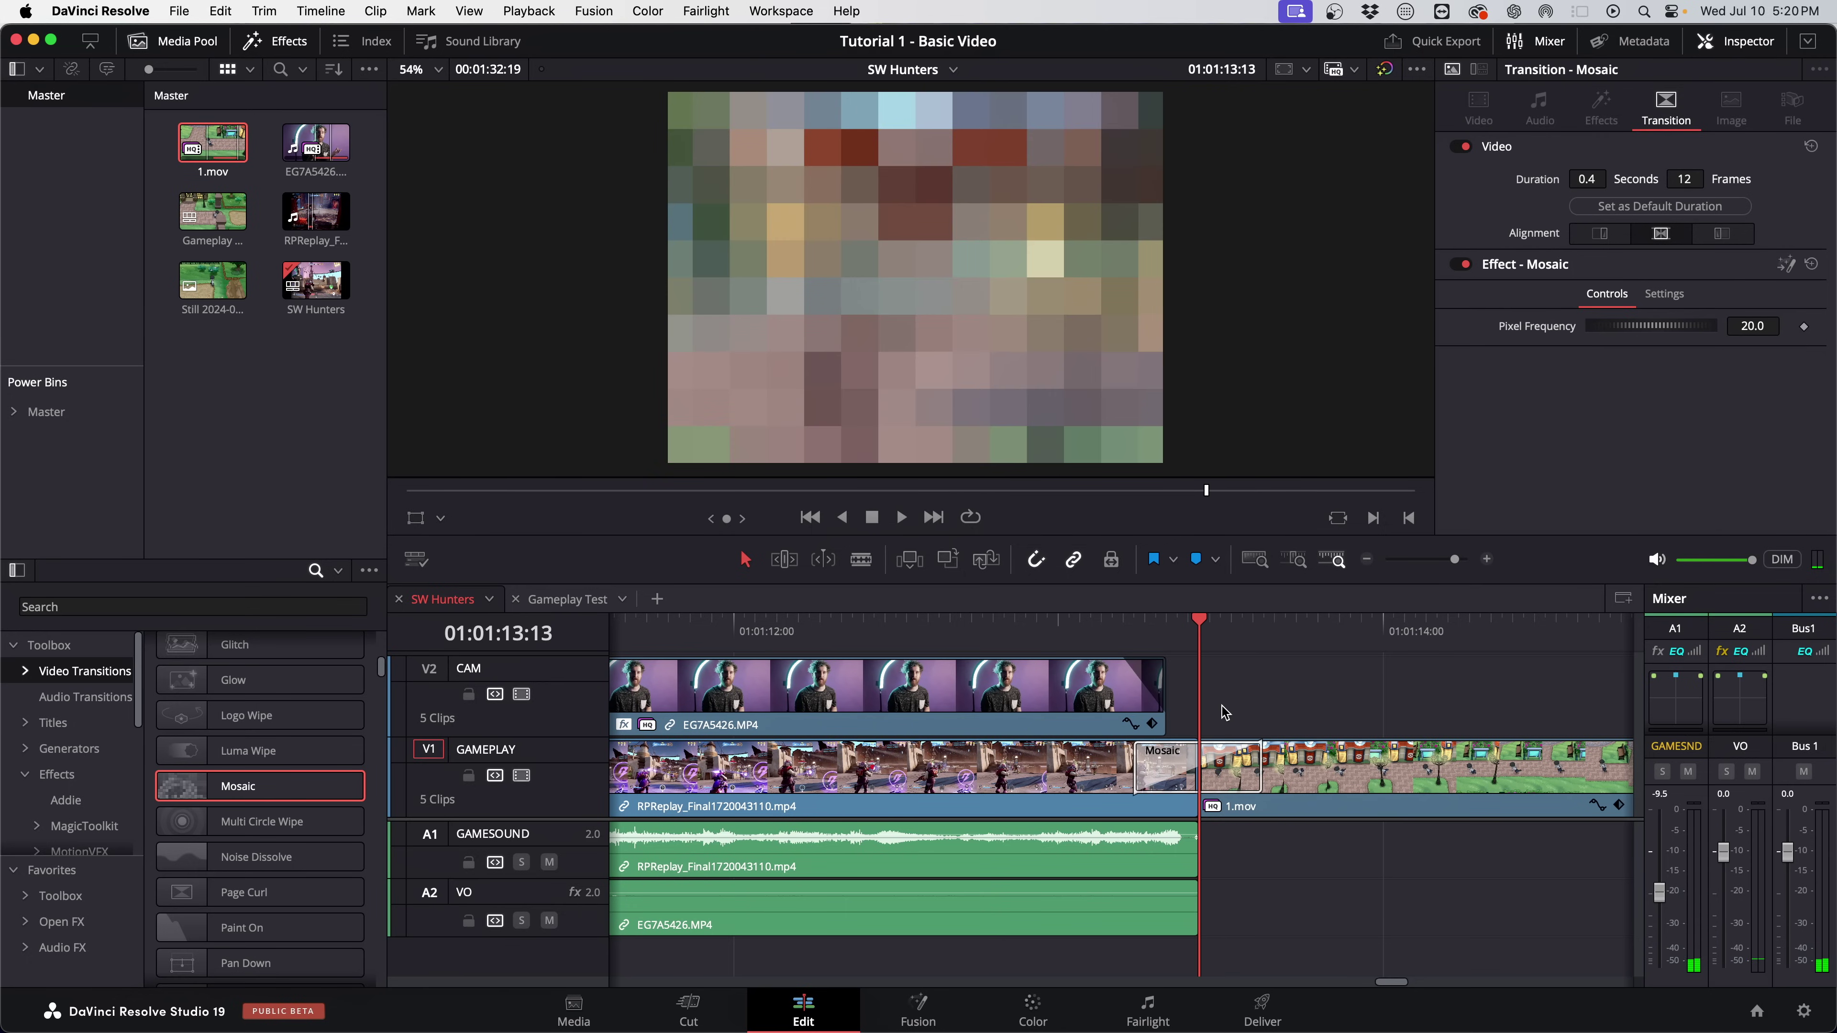
click(1174, 776)
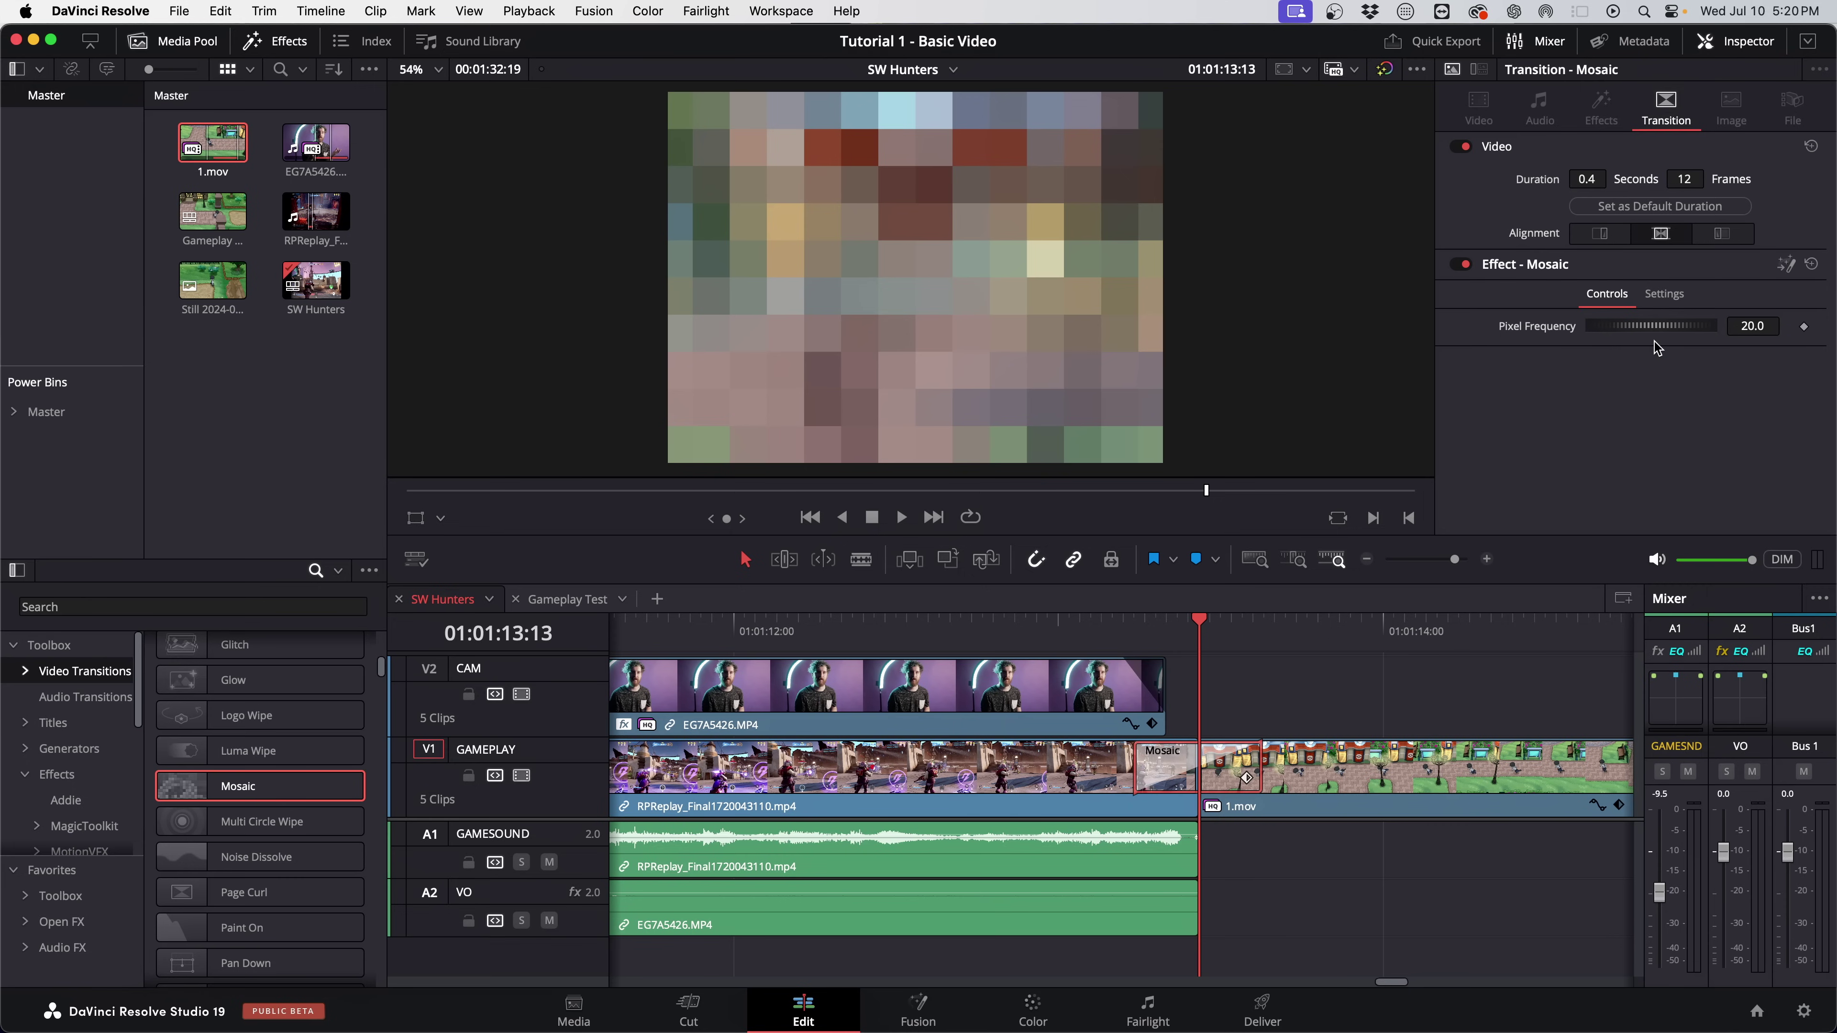
drag(1652, 330, 1718, 347)
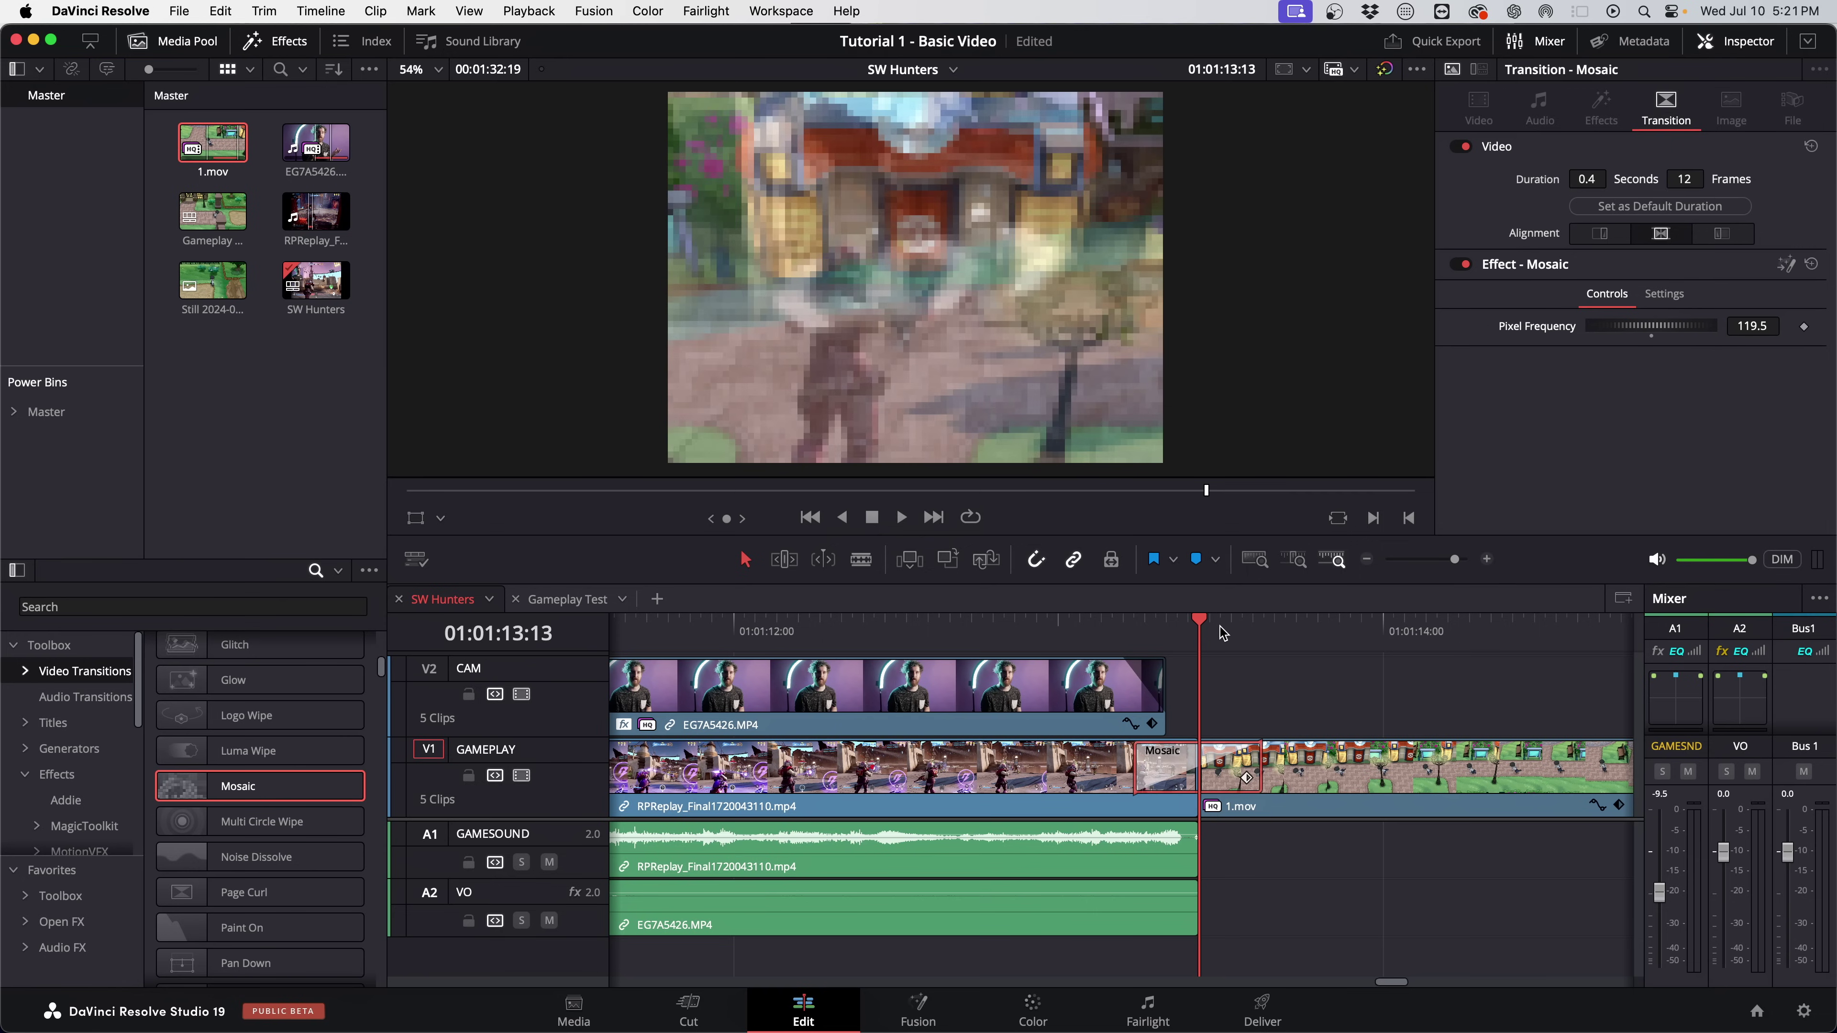
key(space)
key(super+minus)
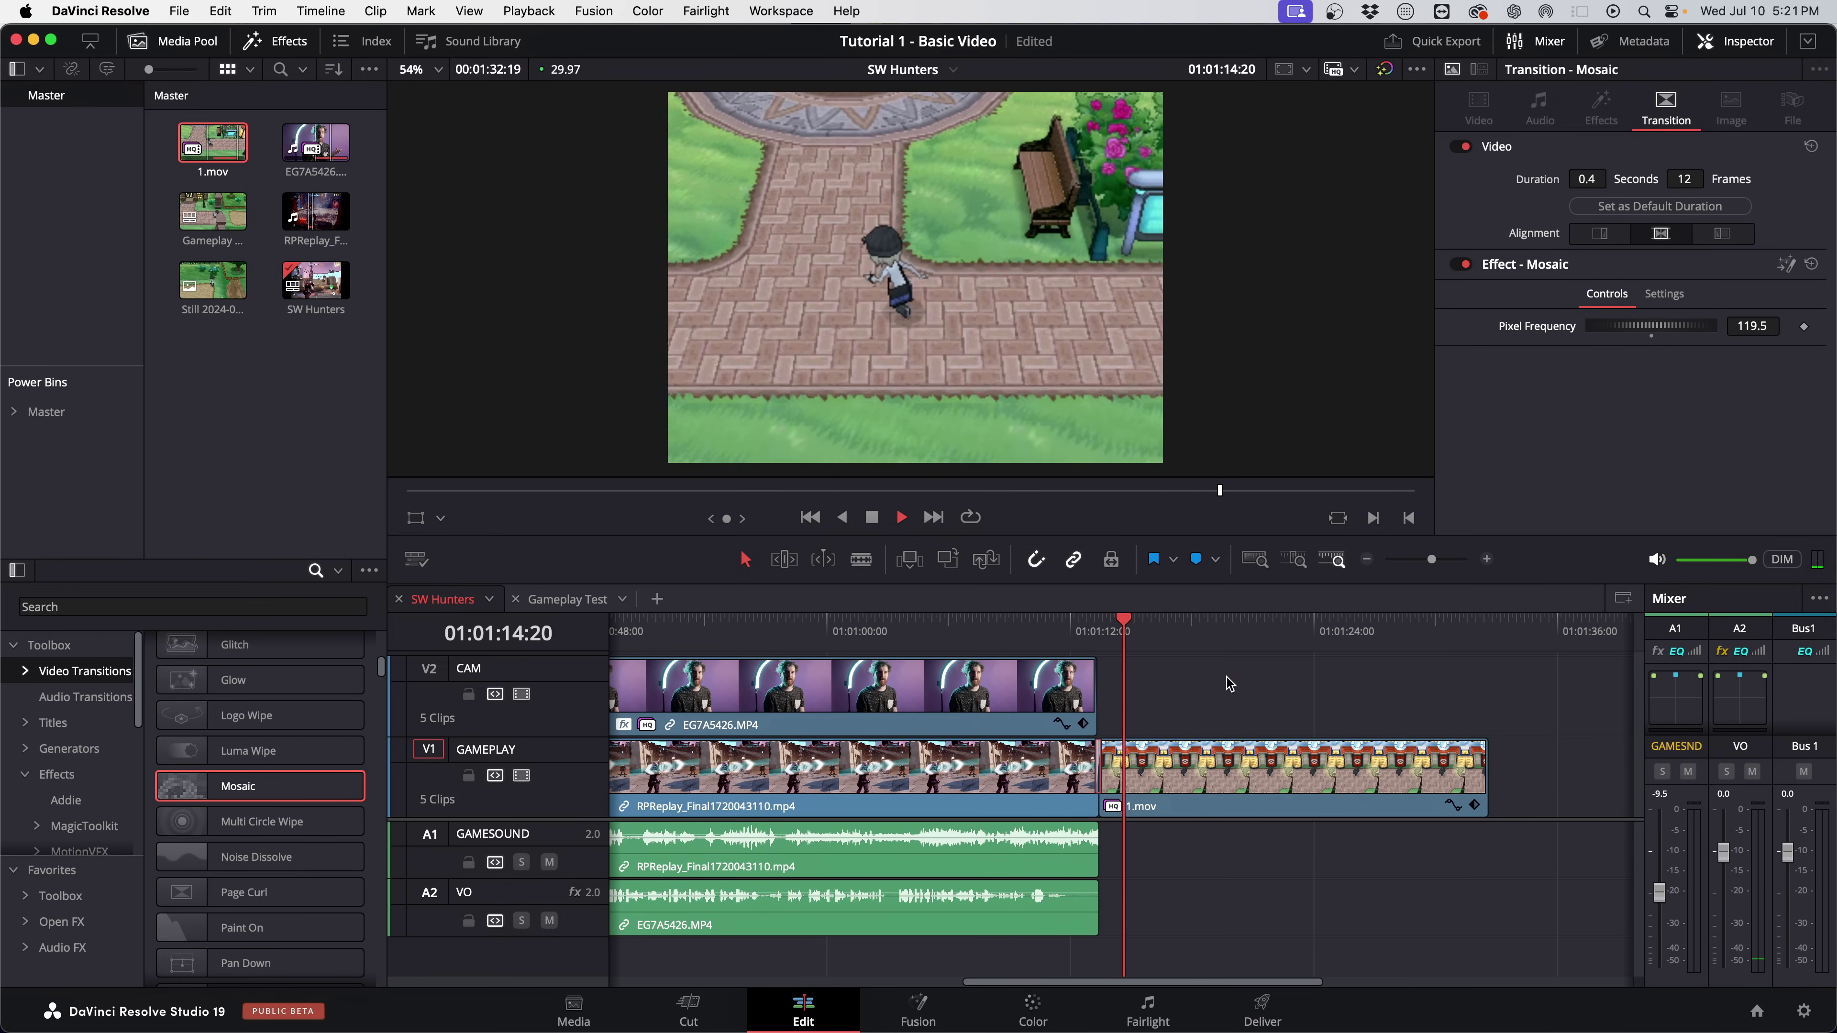
Split 1.mov on the GAMEPLAY track at 01:01:18:02 and delete the part after the cut.
key(super+equal)
key(space)
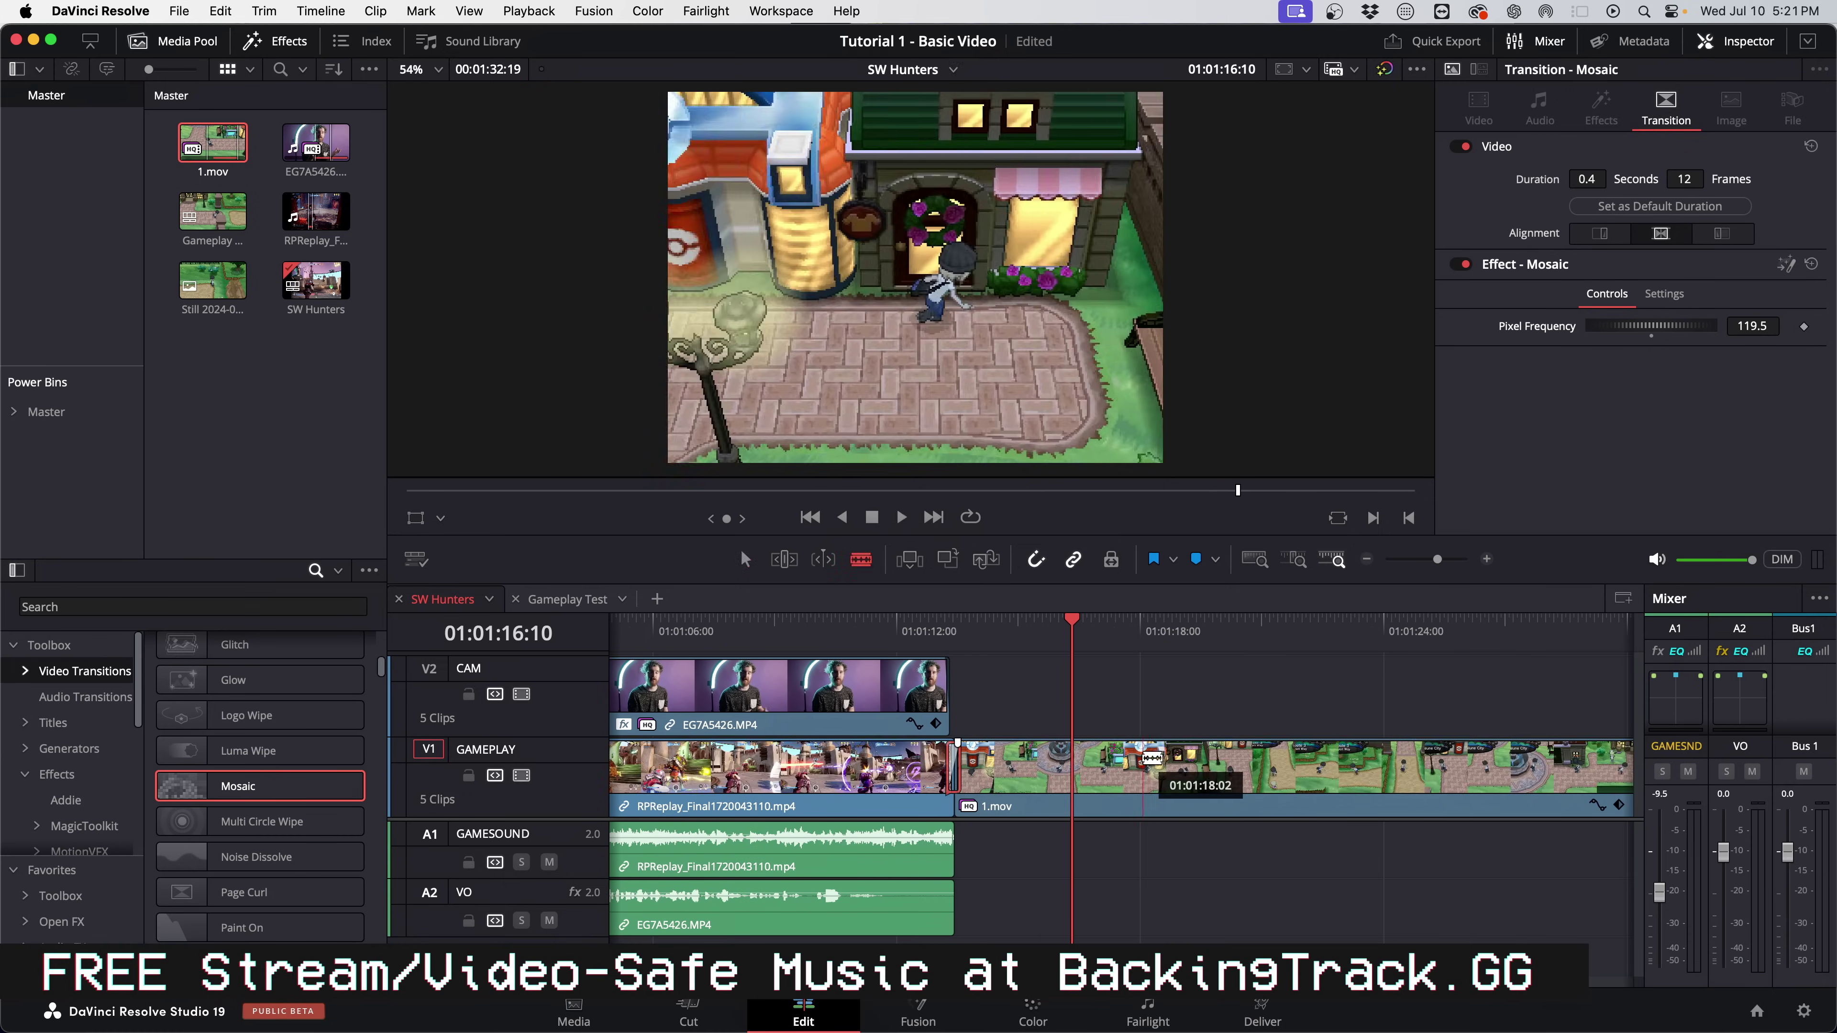
click(1215, 764)
key(BackSpace)
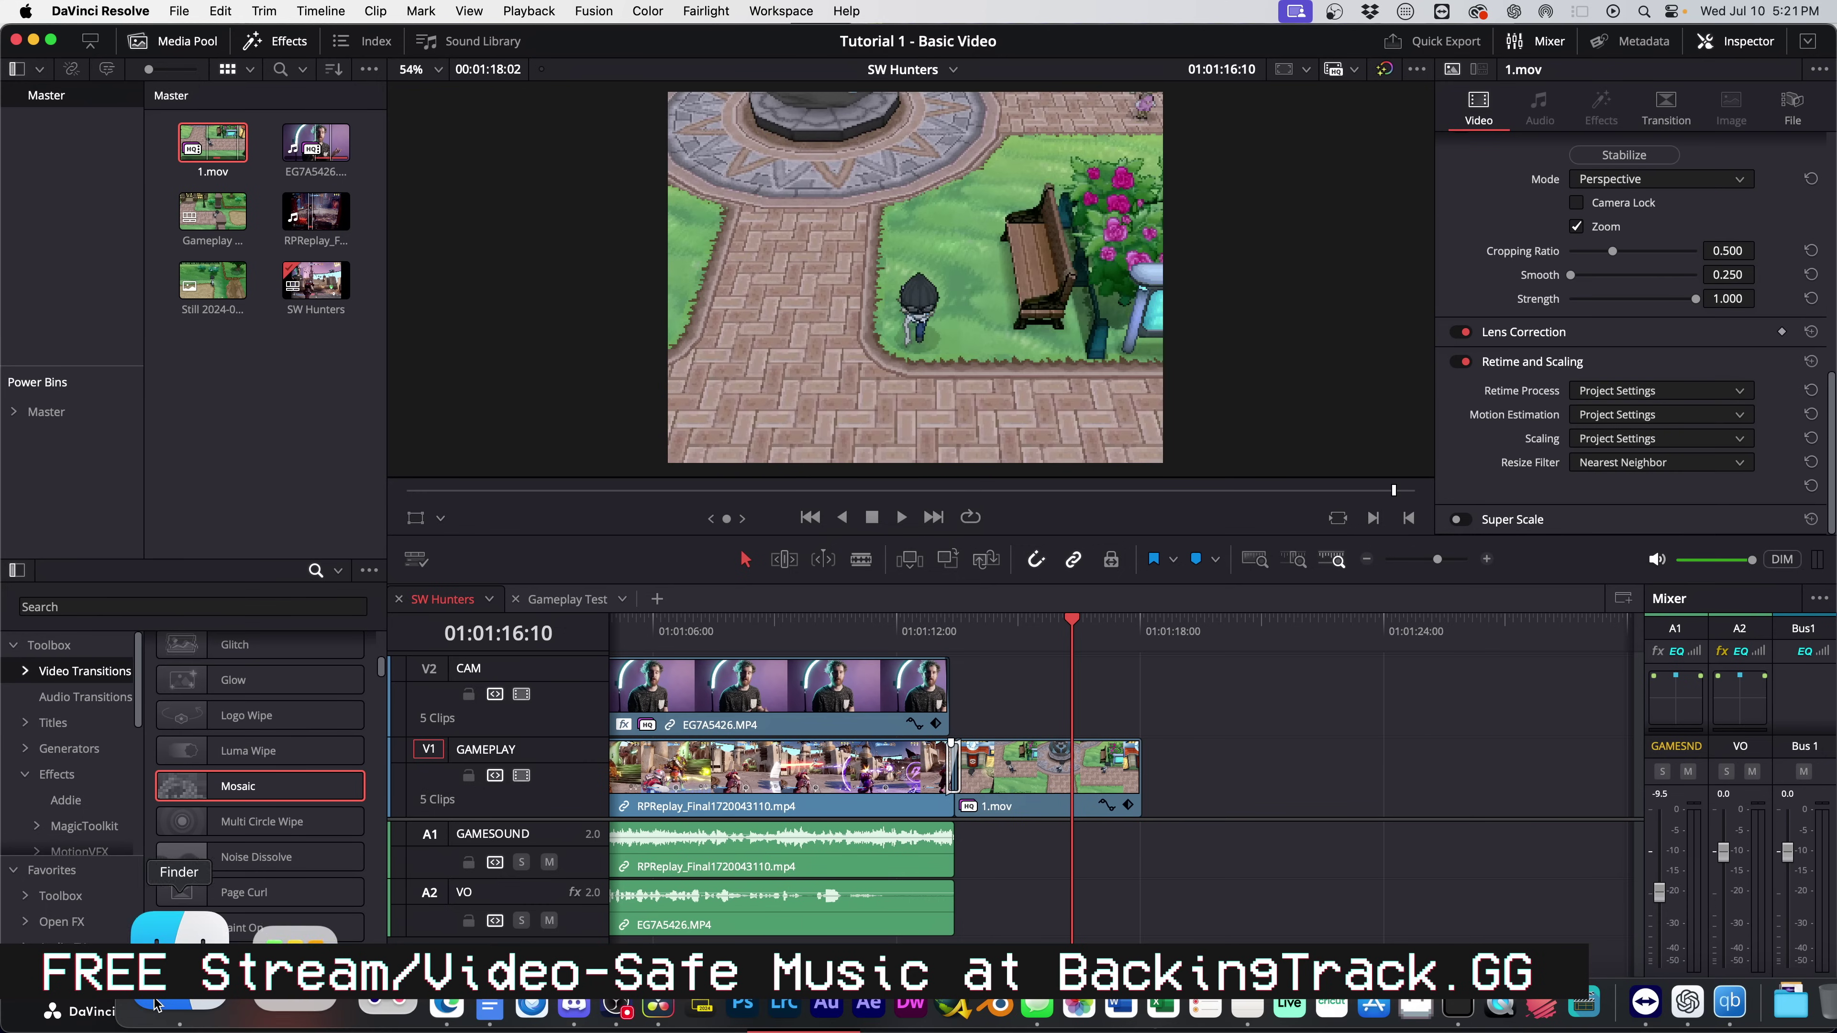
Import A_New_Dawn.mp3 from the ChipRock Vol 1 folder in Backing Track into the media pool, using Finder.
click(180, 1009)
scroll(1041, 615, down, 3)
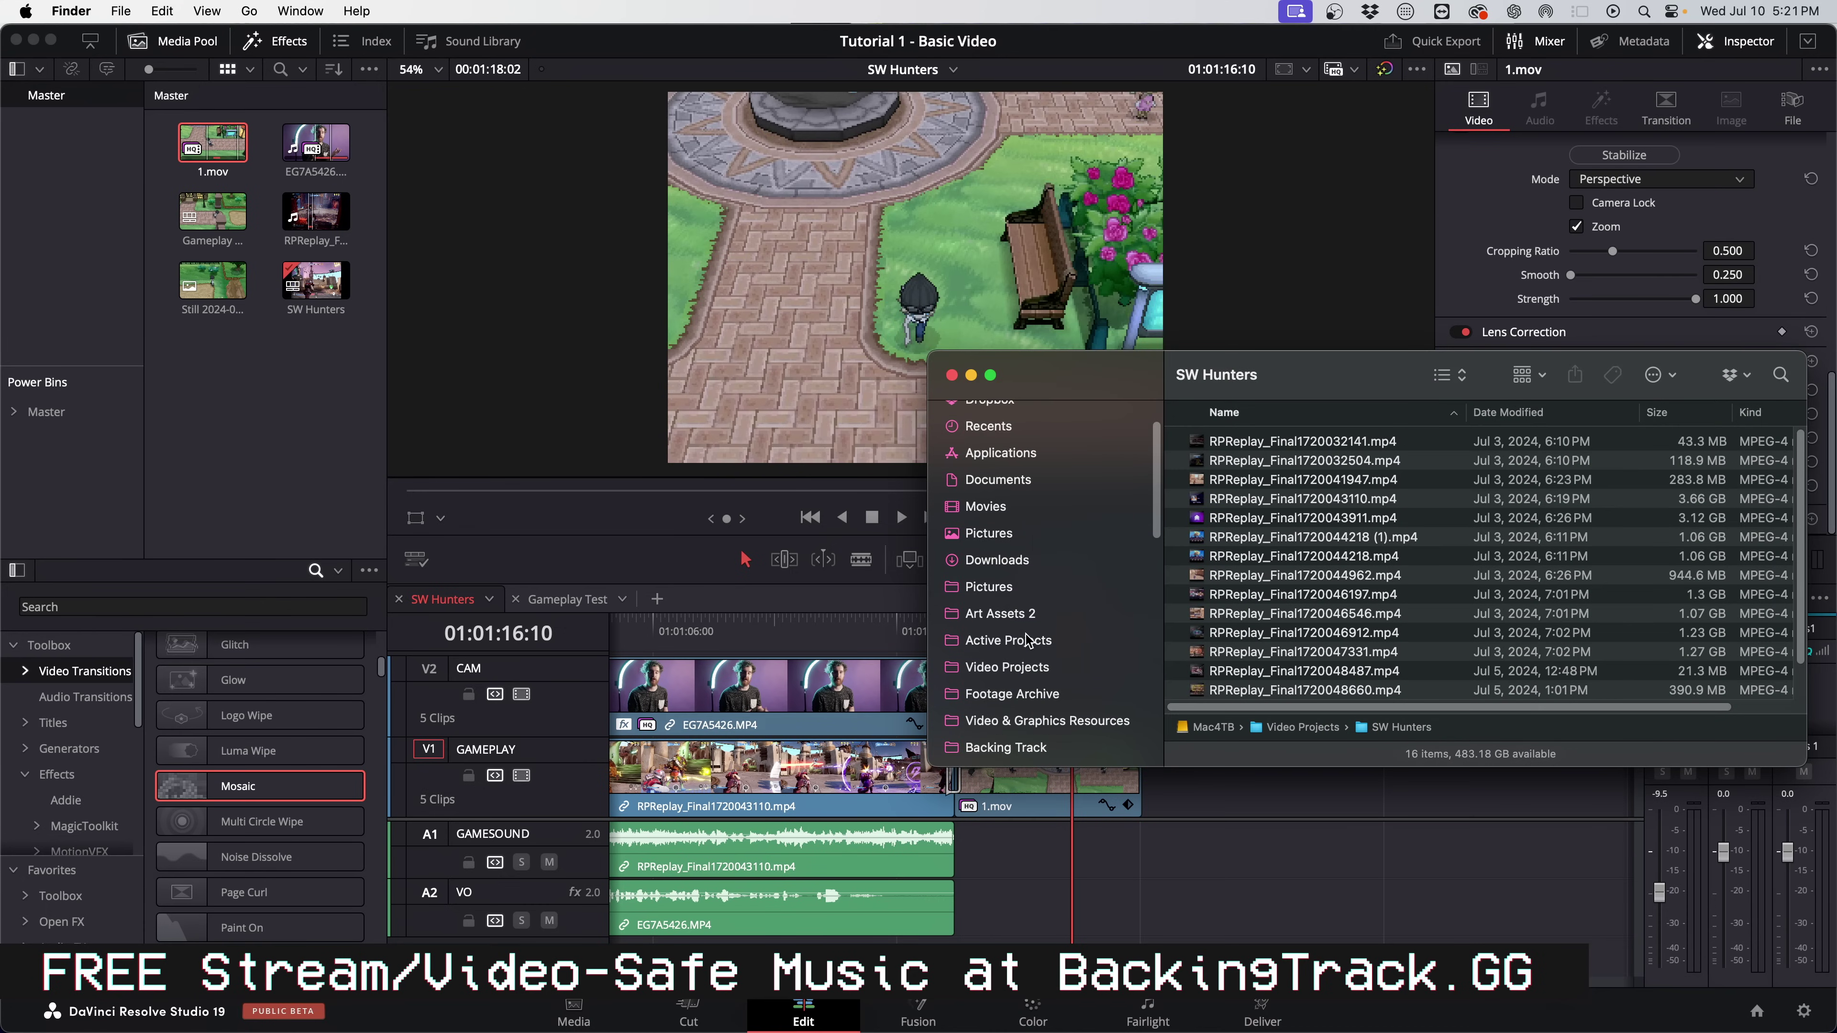
click(1006, 733)
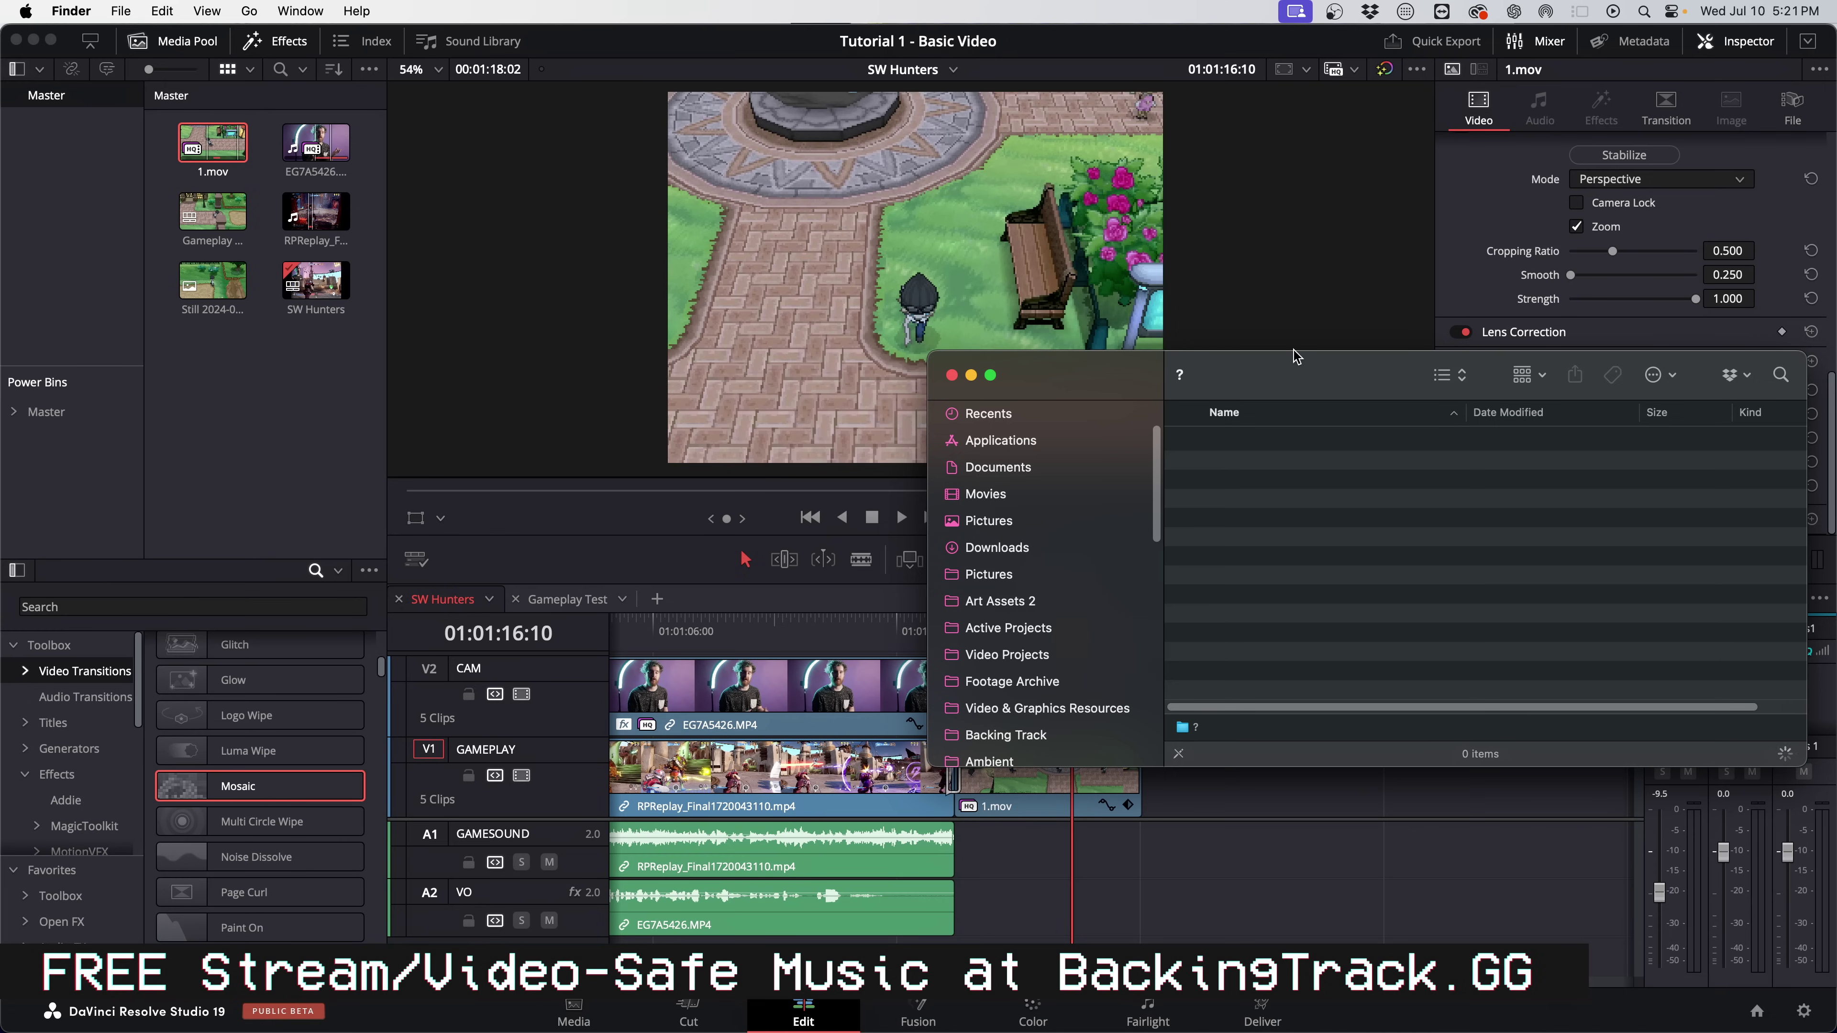
drag(1293, 354, 860, 332)
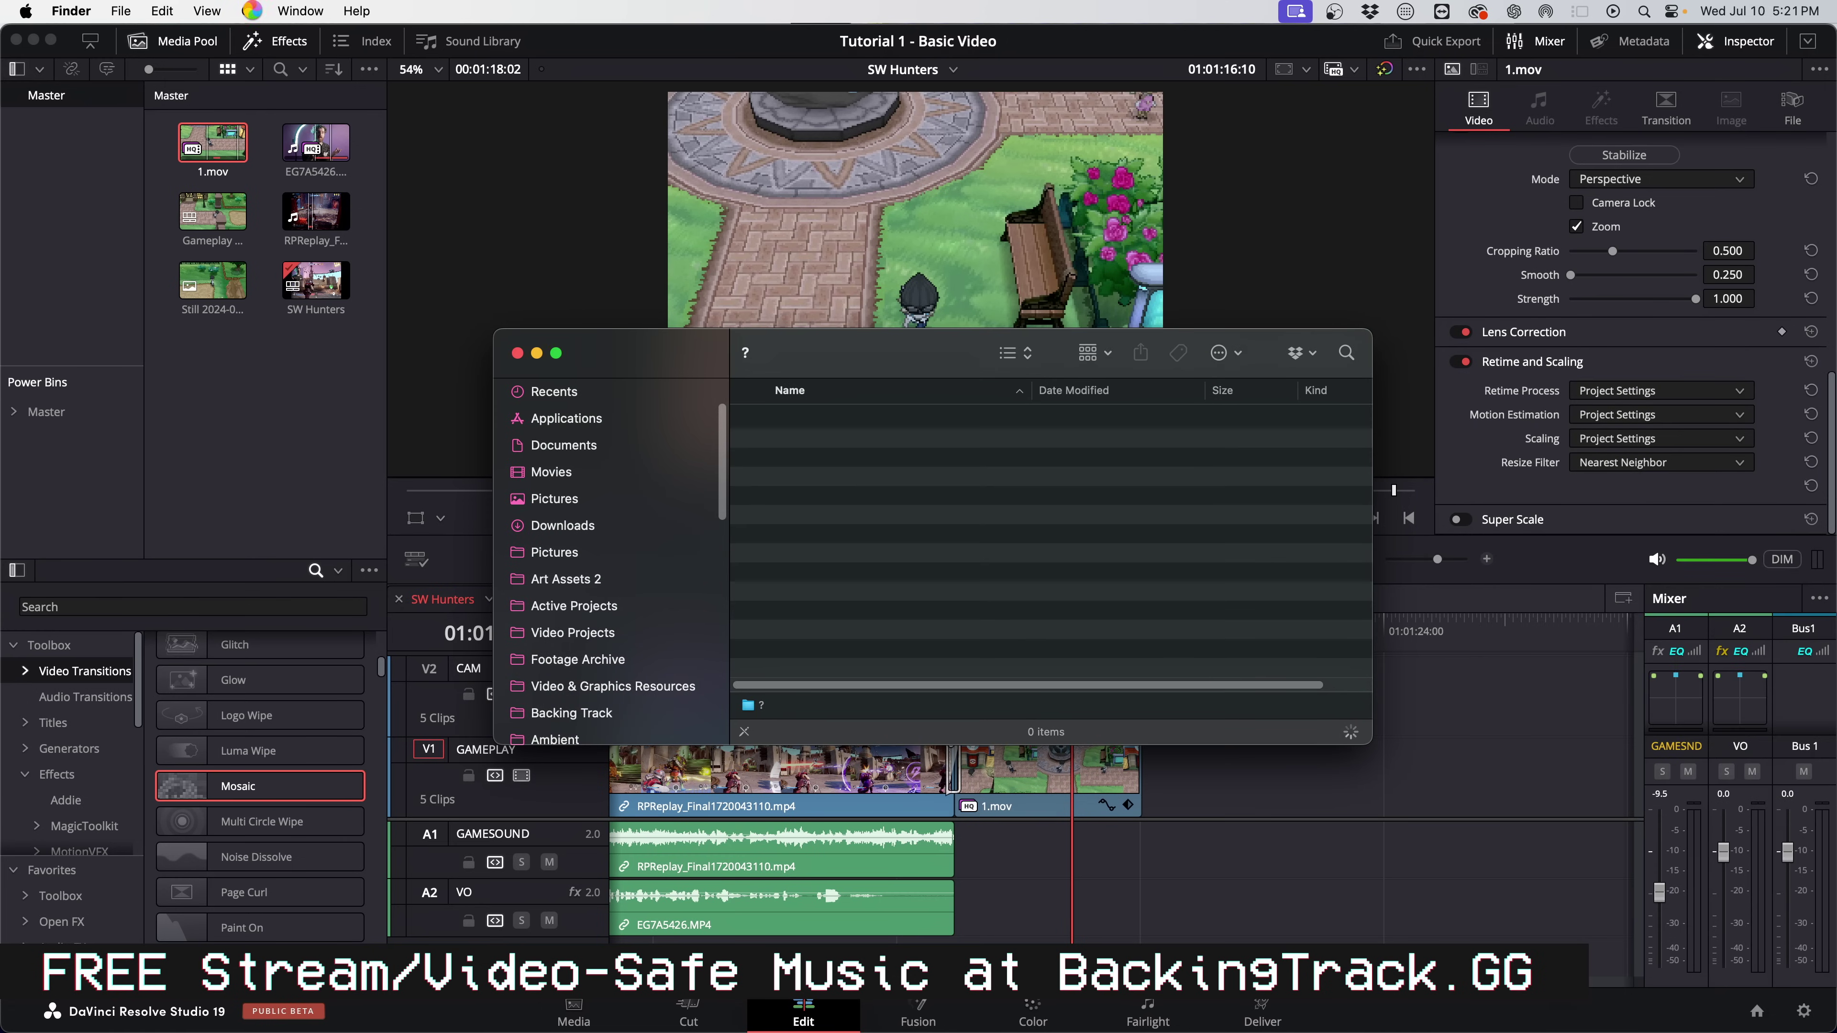
click(253, 15)
click(463, 116)
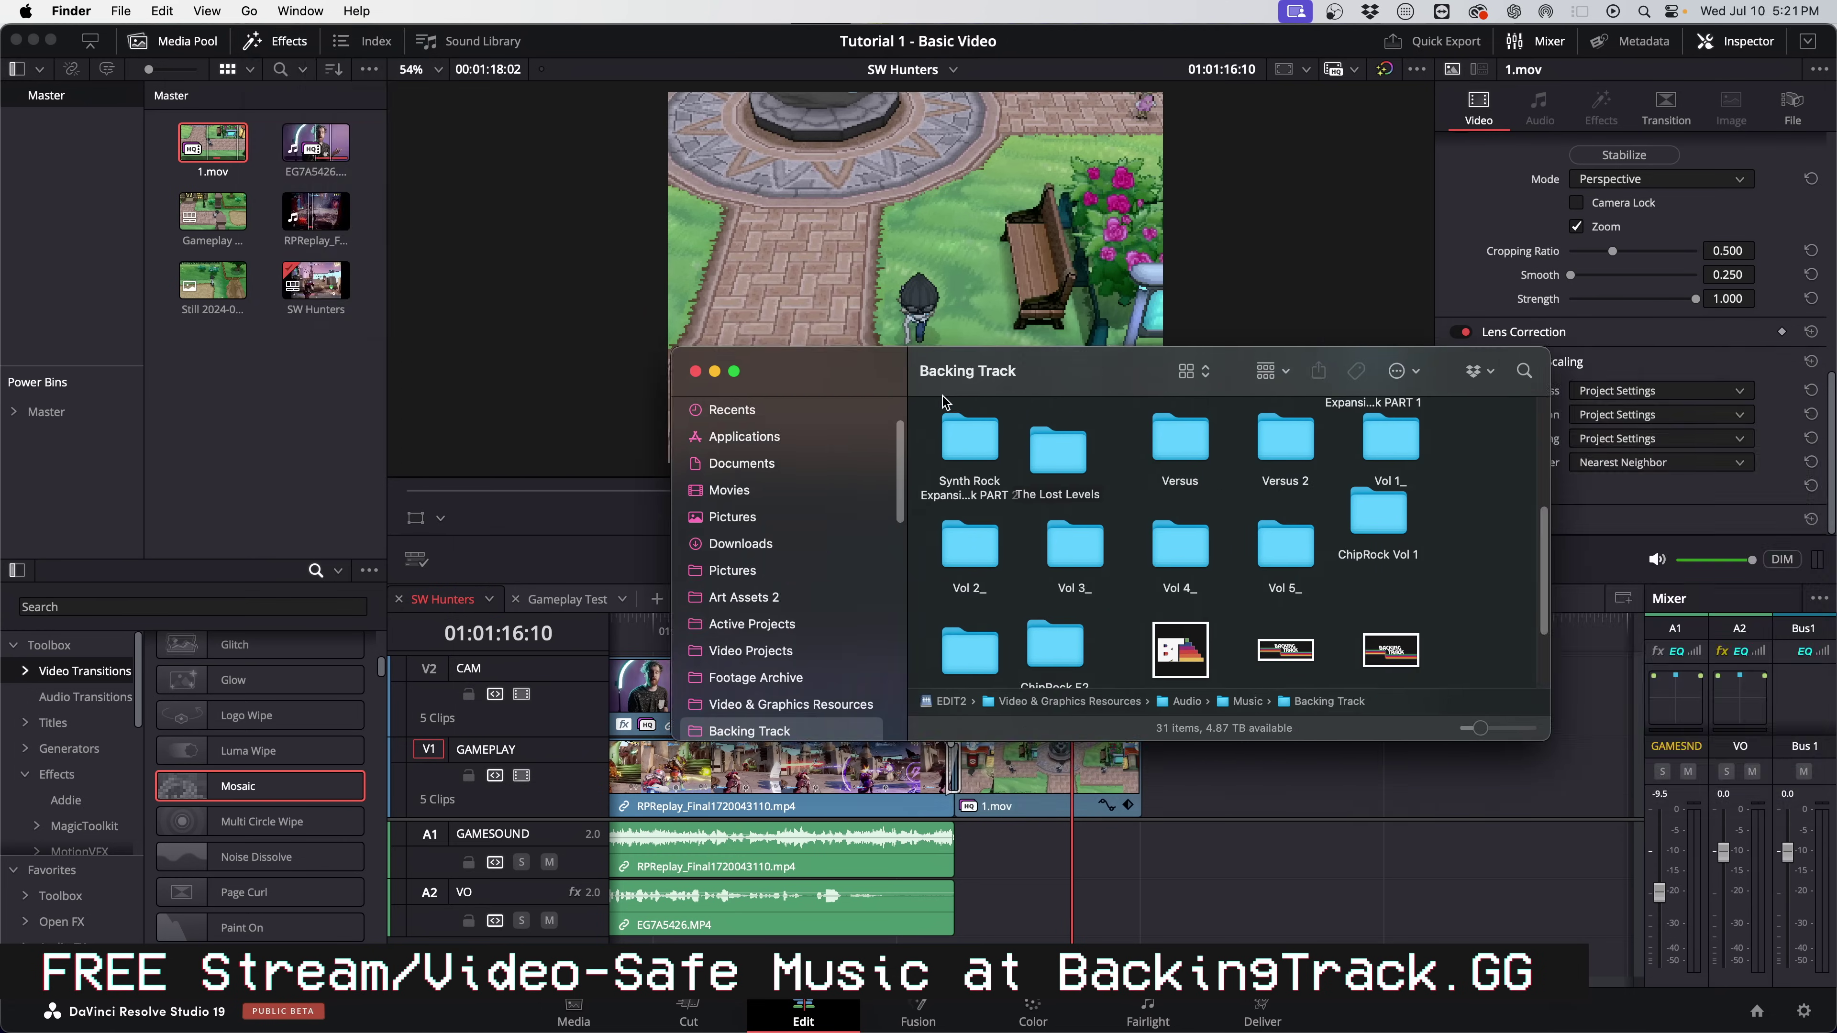
double_click(1293, 518)
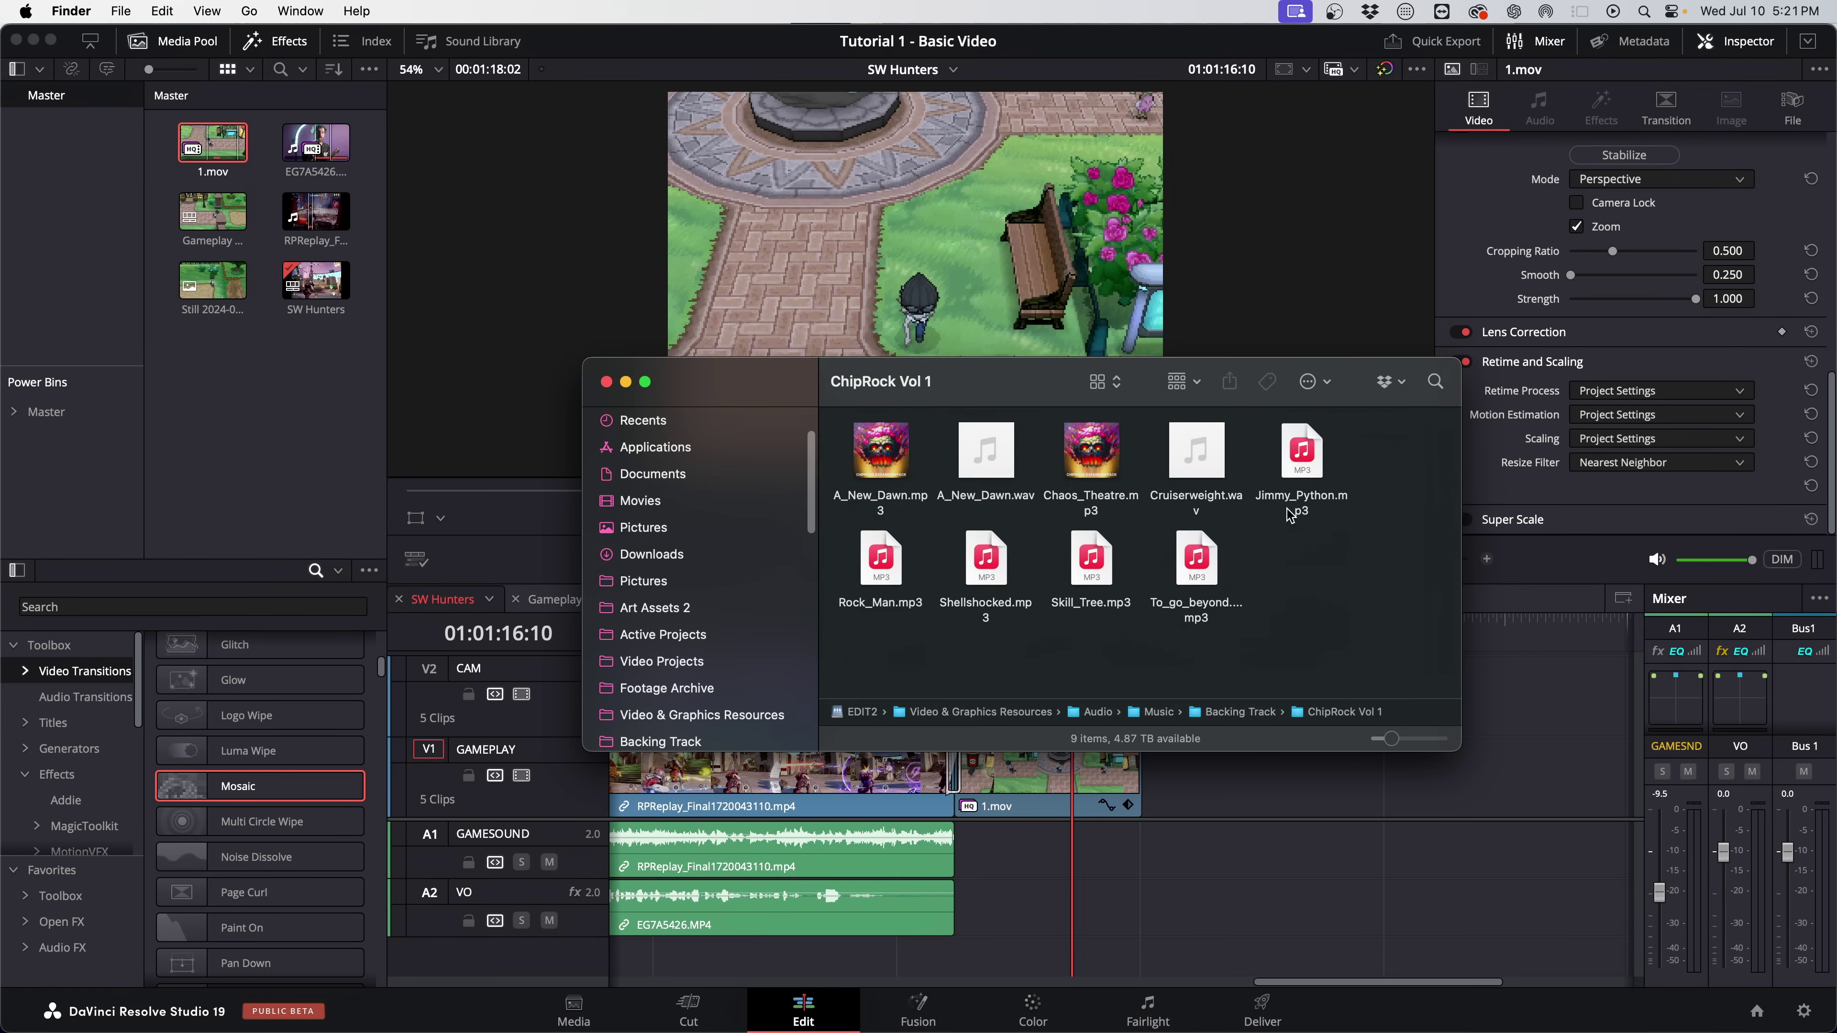
drag(880, 467, 282, 360)
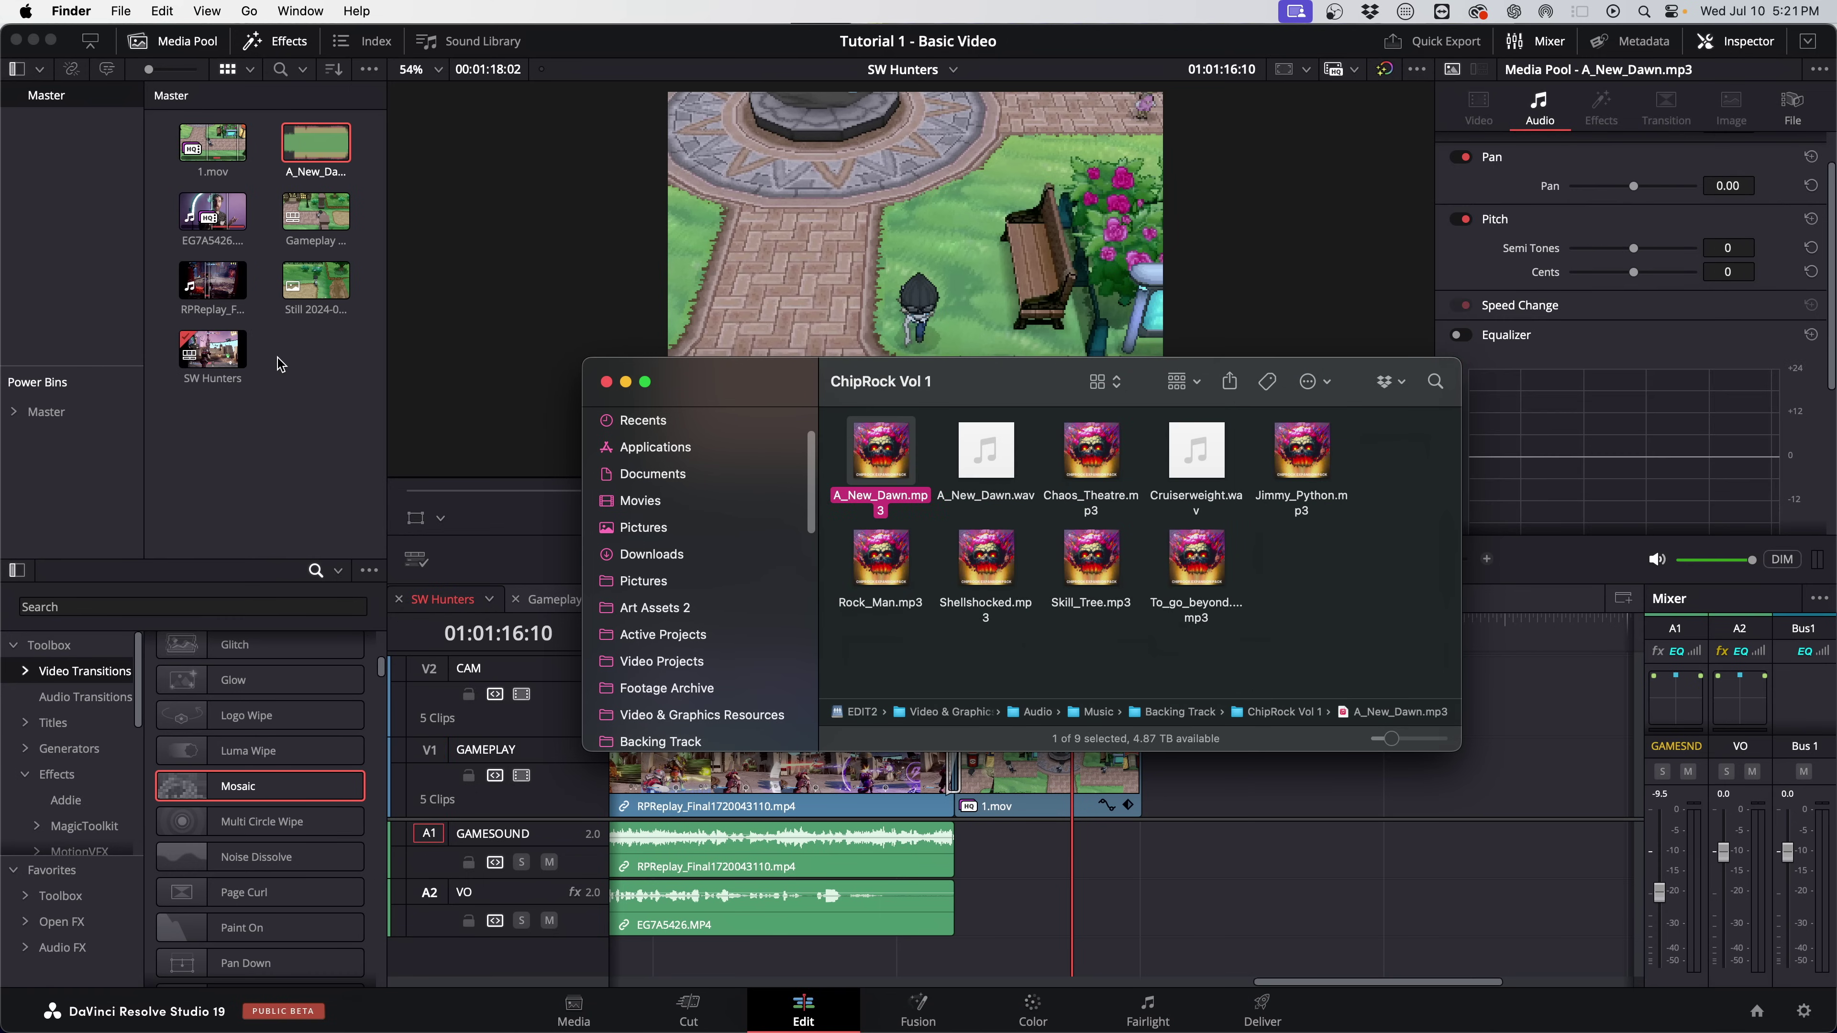
Add a section of A_New_Dawn.mp3 on a new audio track under 1.mov and trim its end to match 1.mov's end.
click(321, 225)
click(321, 152)
click(322, 148)
click(557, 110)
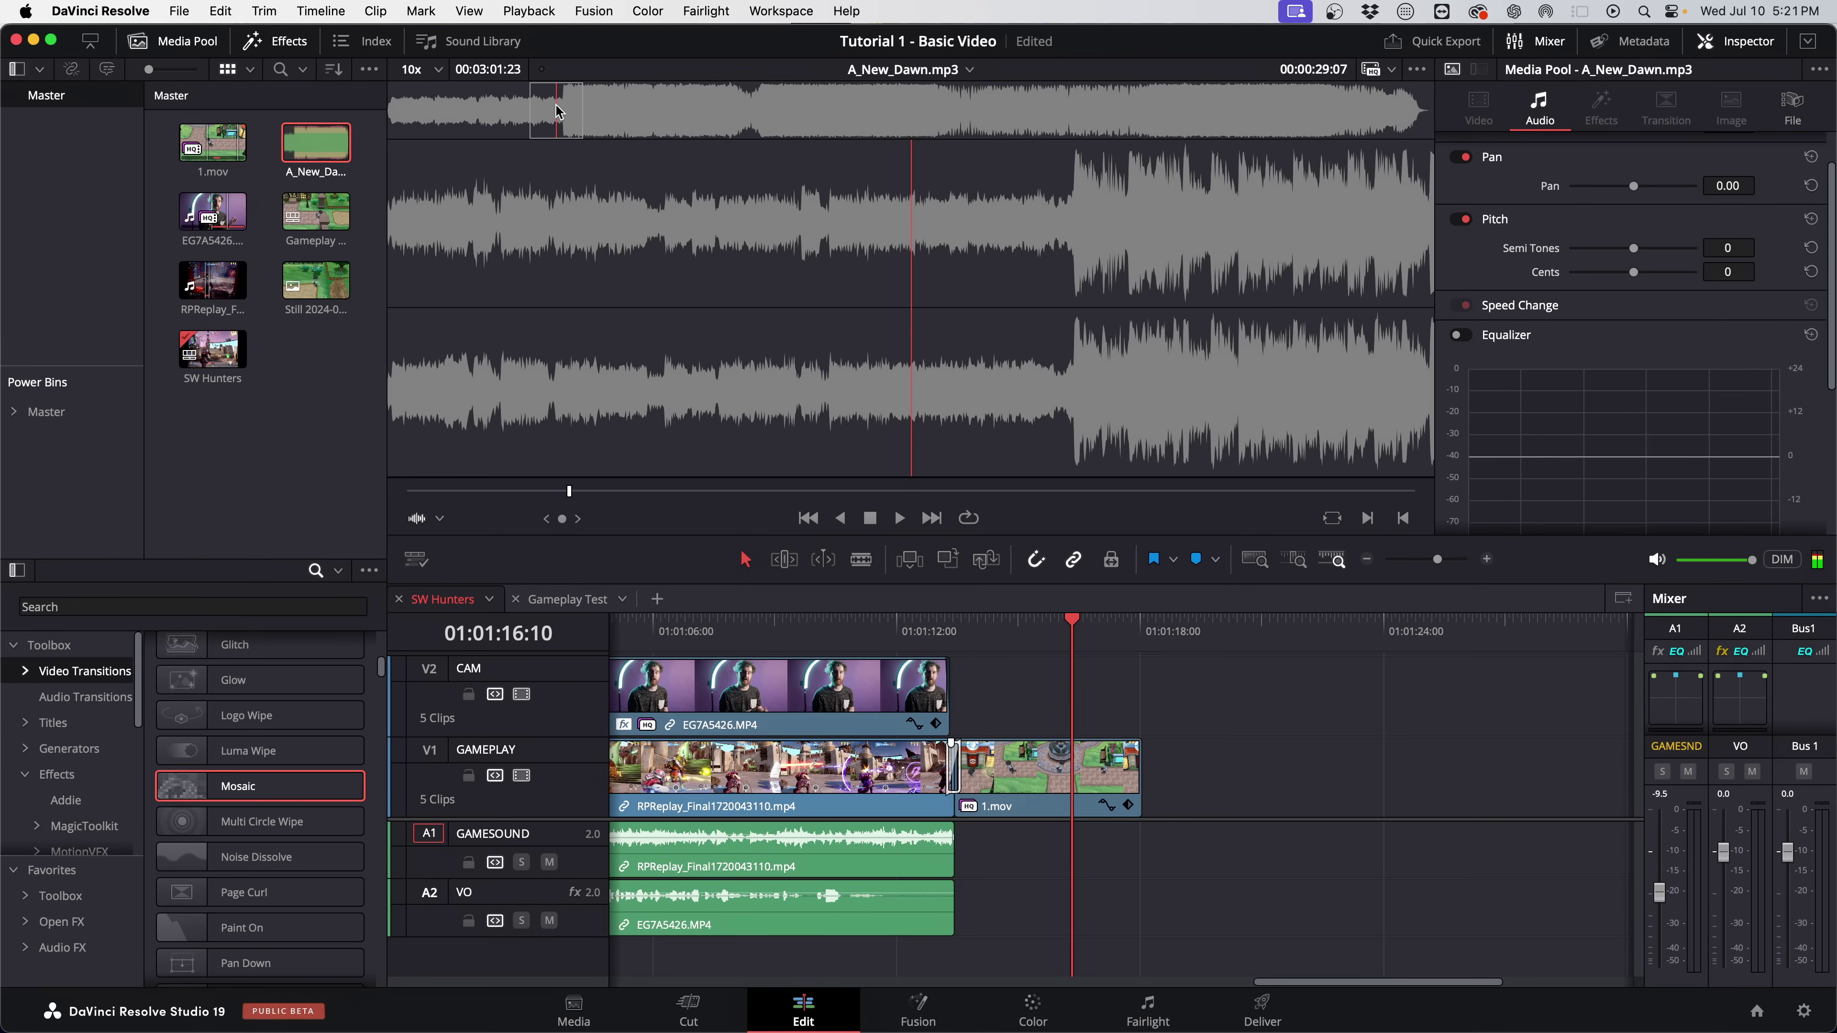
drag(563, 110, 966, 112)
drag(970, 976, 1143, 962)
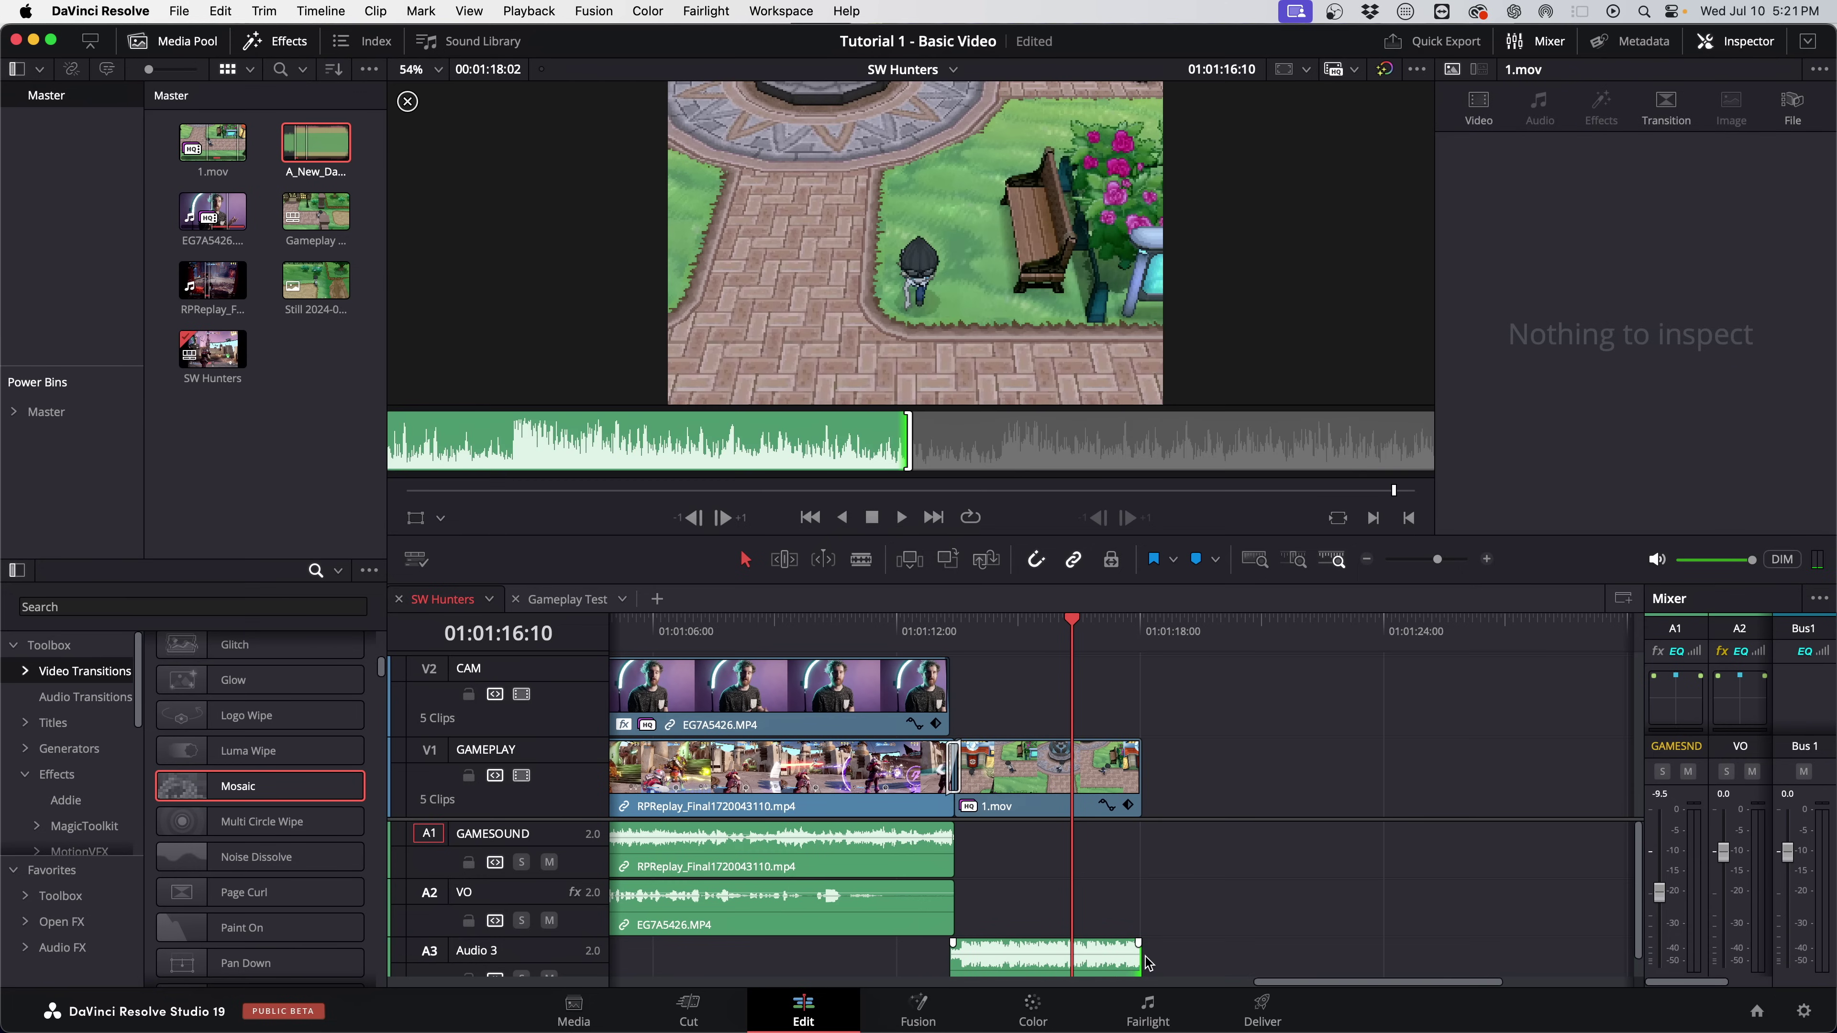
Extend the start of the music clip back to about 01:01:12:00 and fade it in across the Mosaic transition.
click(951, 649)
scroll(933, 651, up, 5)
drag(1079, 956, 654, 956)
scroll(654, 955, down, 3)
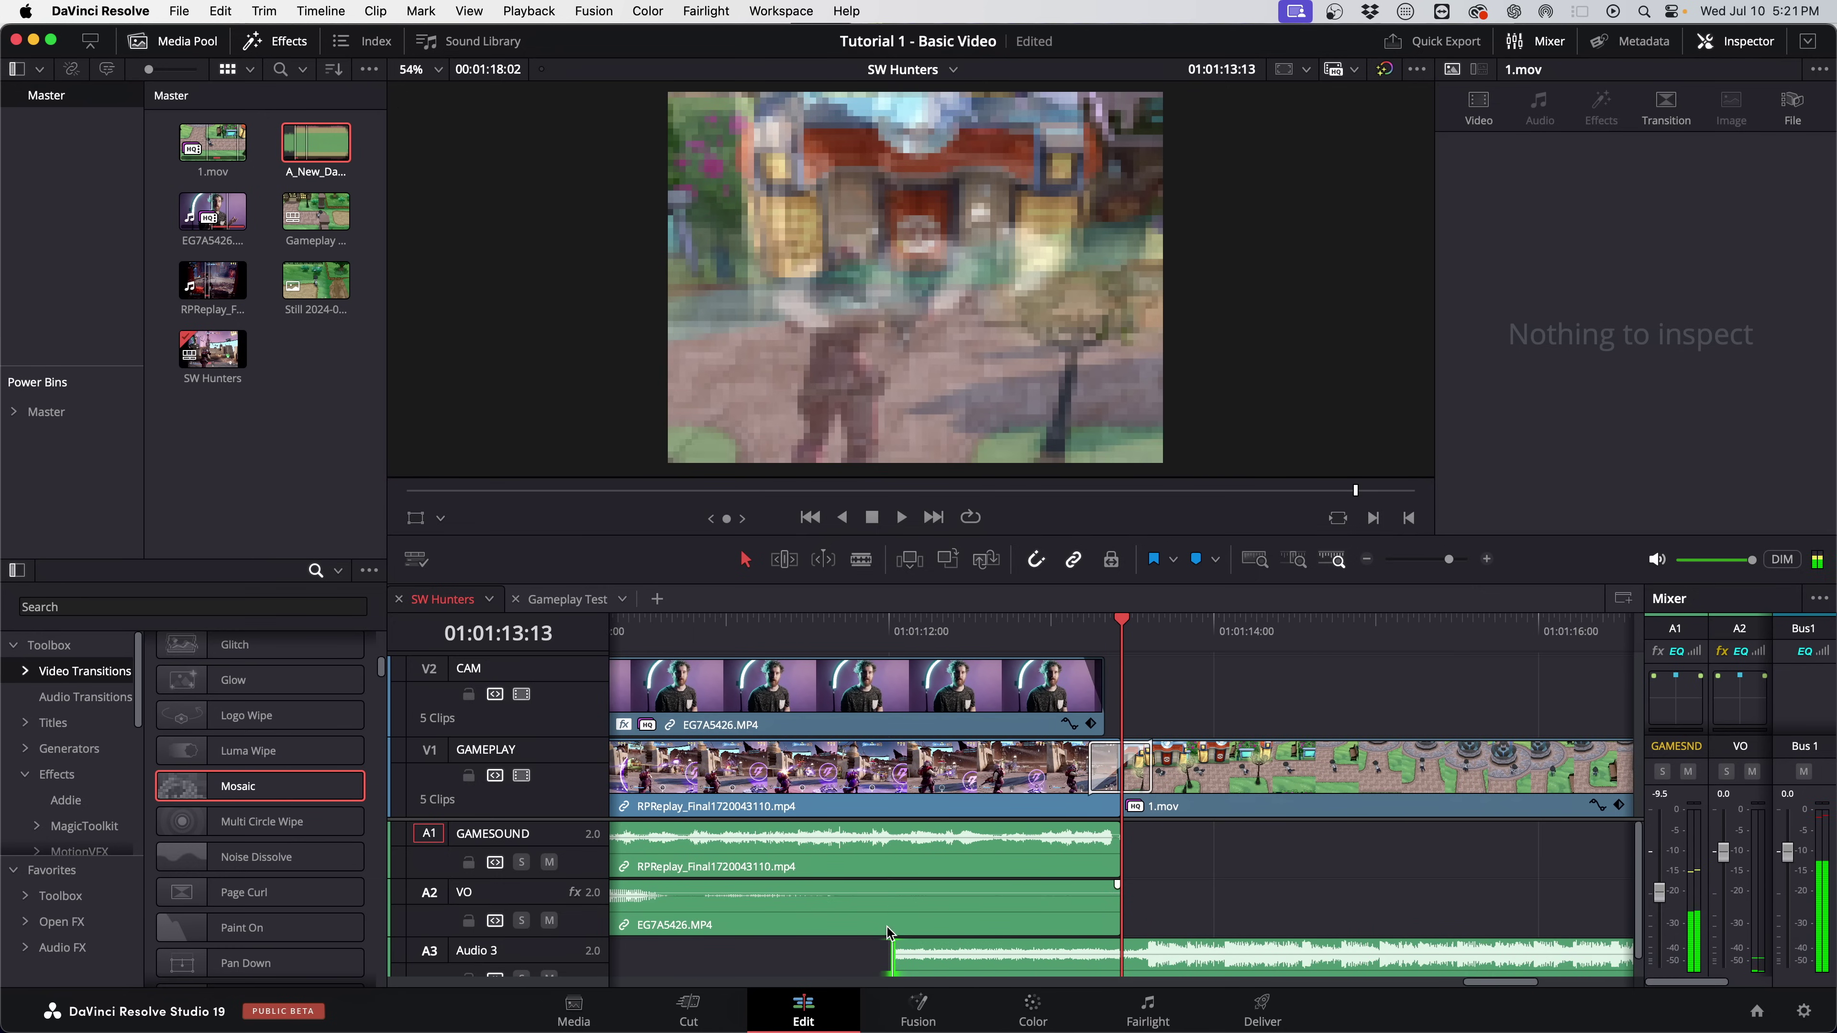
drag(897, 943, 1146, 954)
scroll(1284, 883, down, 5)
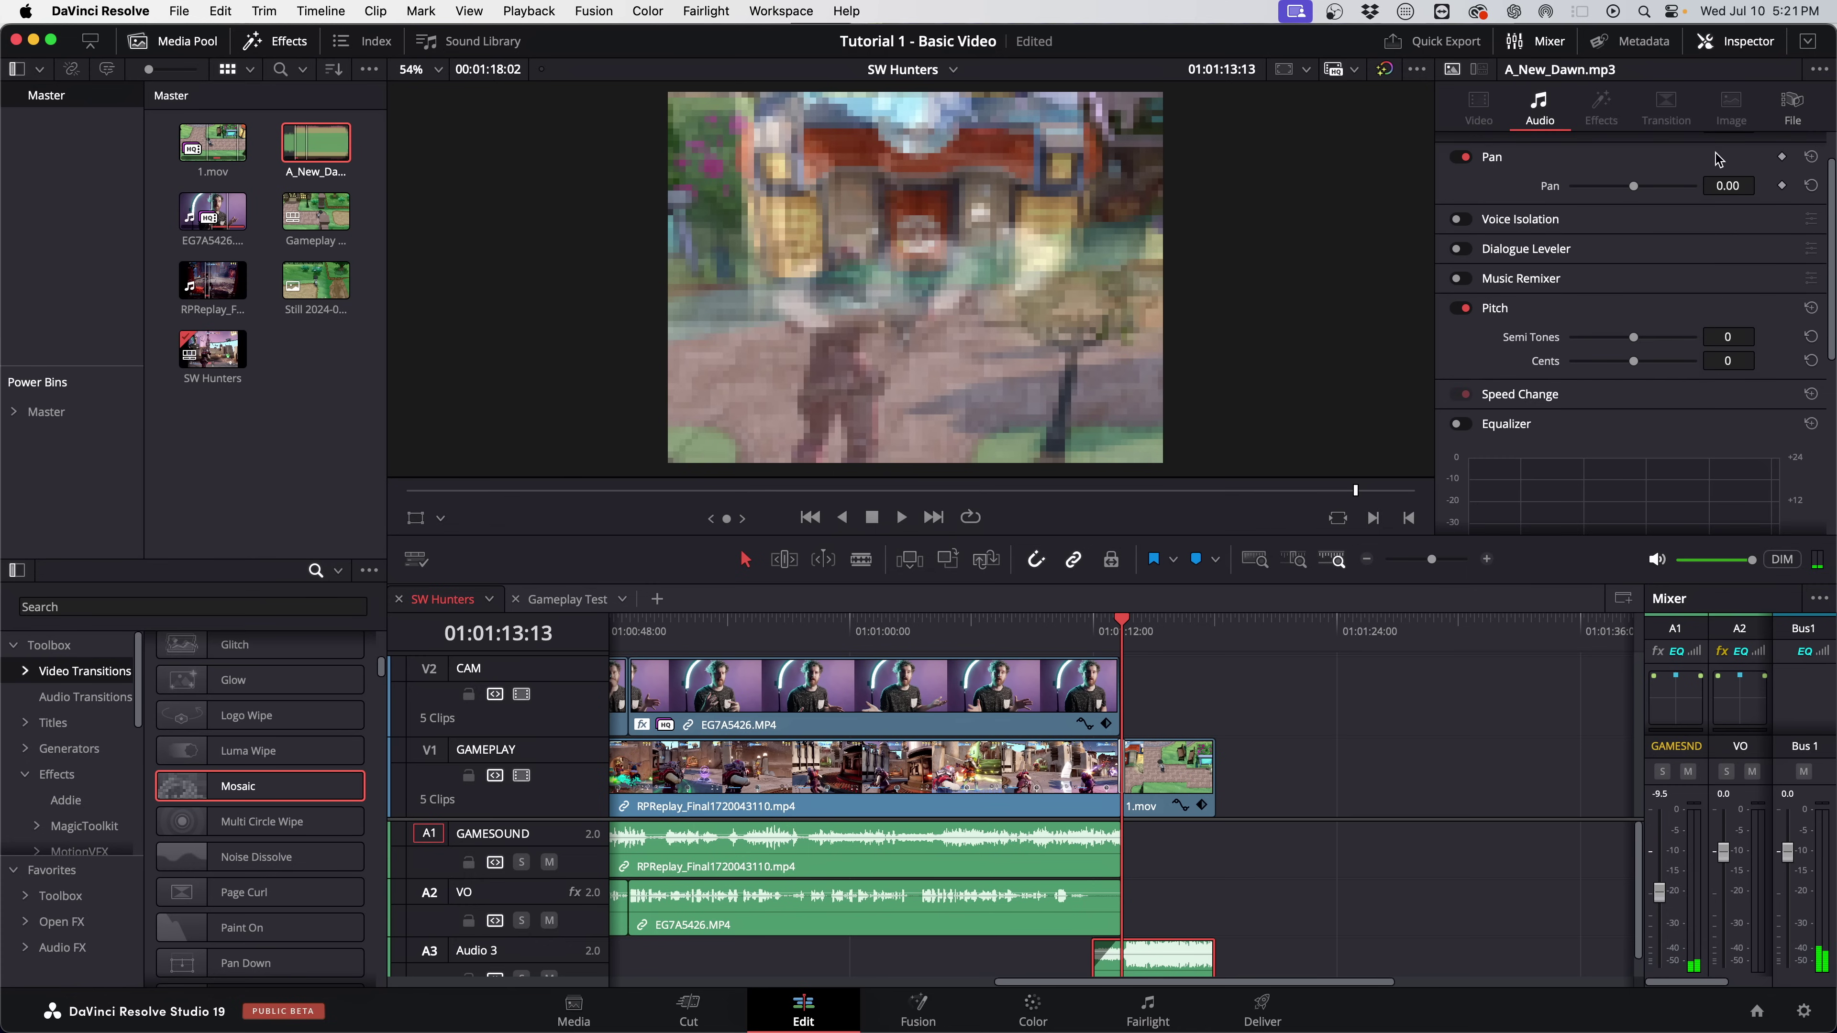
Set the volume of A_New_Dawn.mp3 to -14.66 and play from the transition through 1.mov to check the mix.
scroll(1543, 162, up, 2)
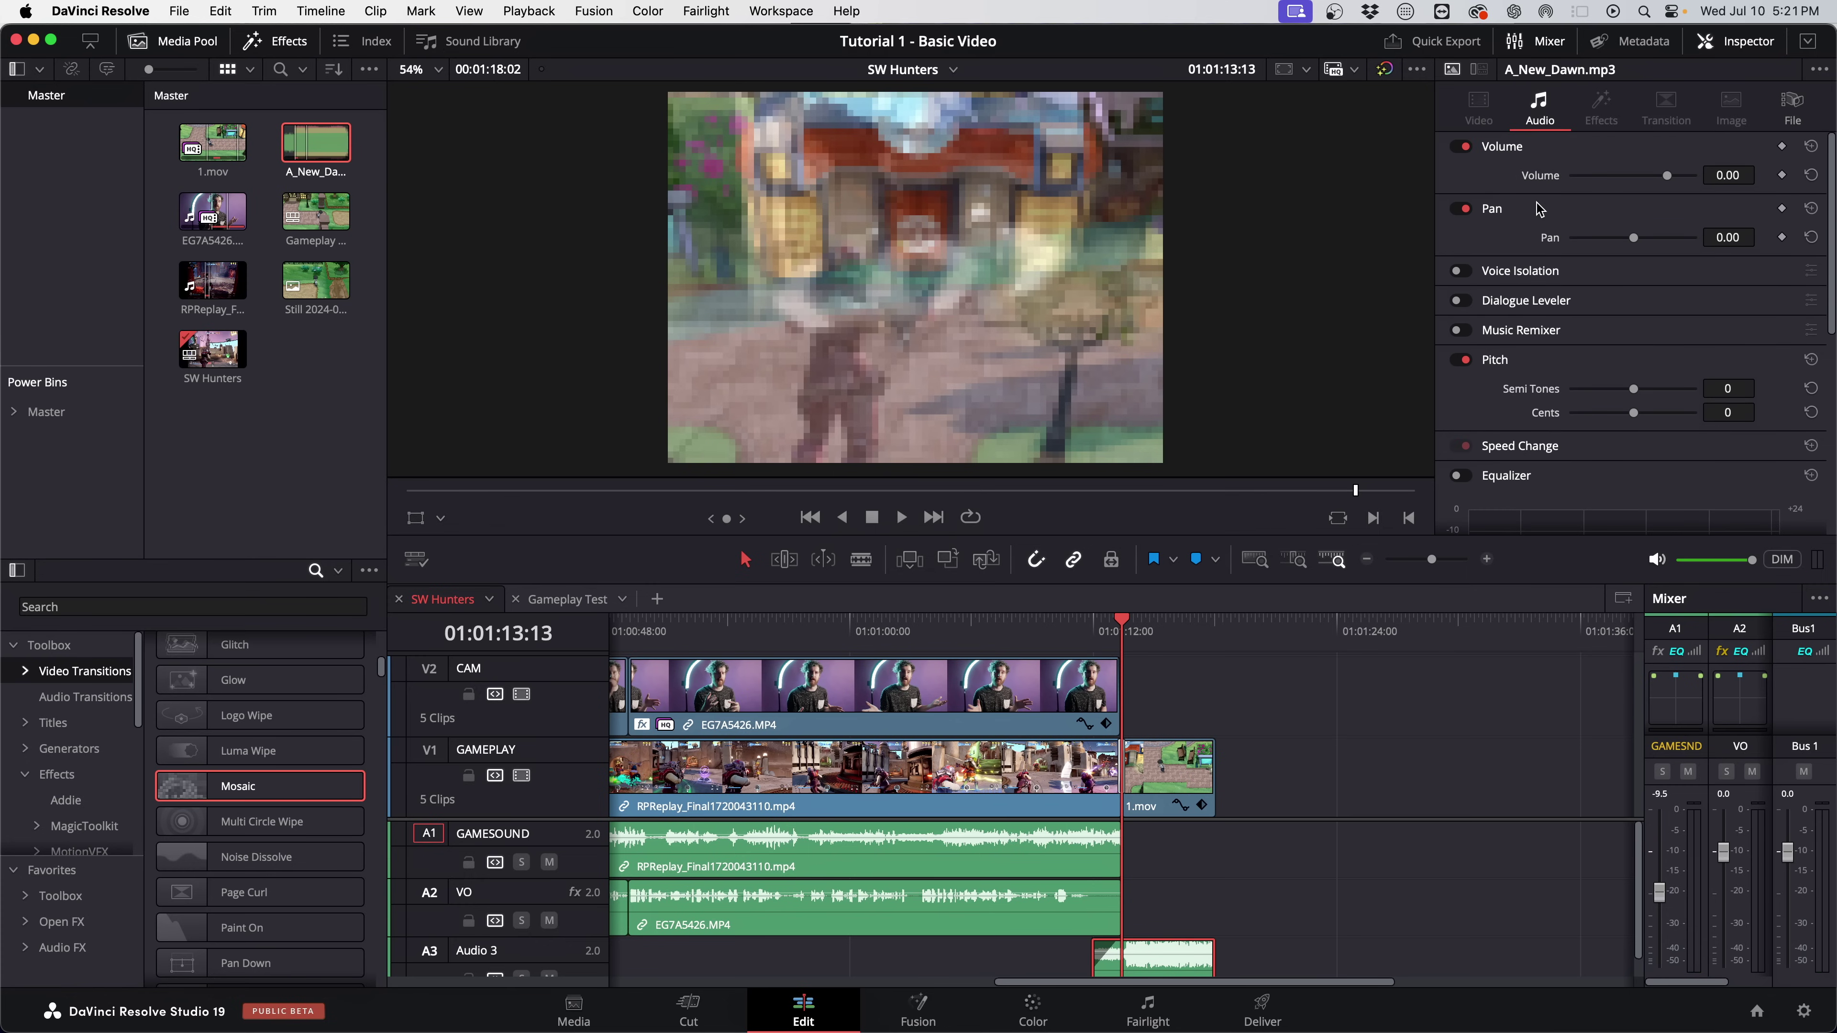
drag(1667, 180, 1653, 178)
key(space)
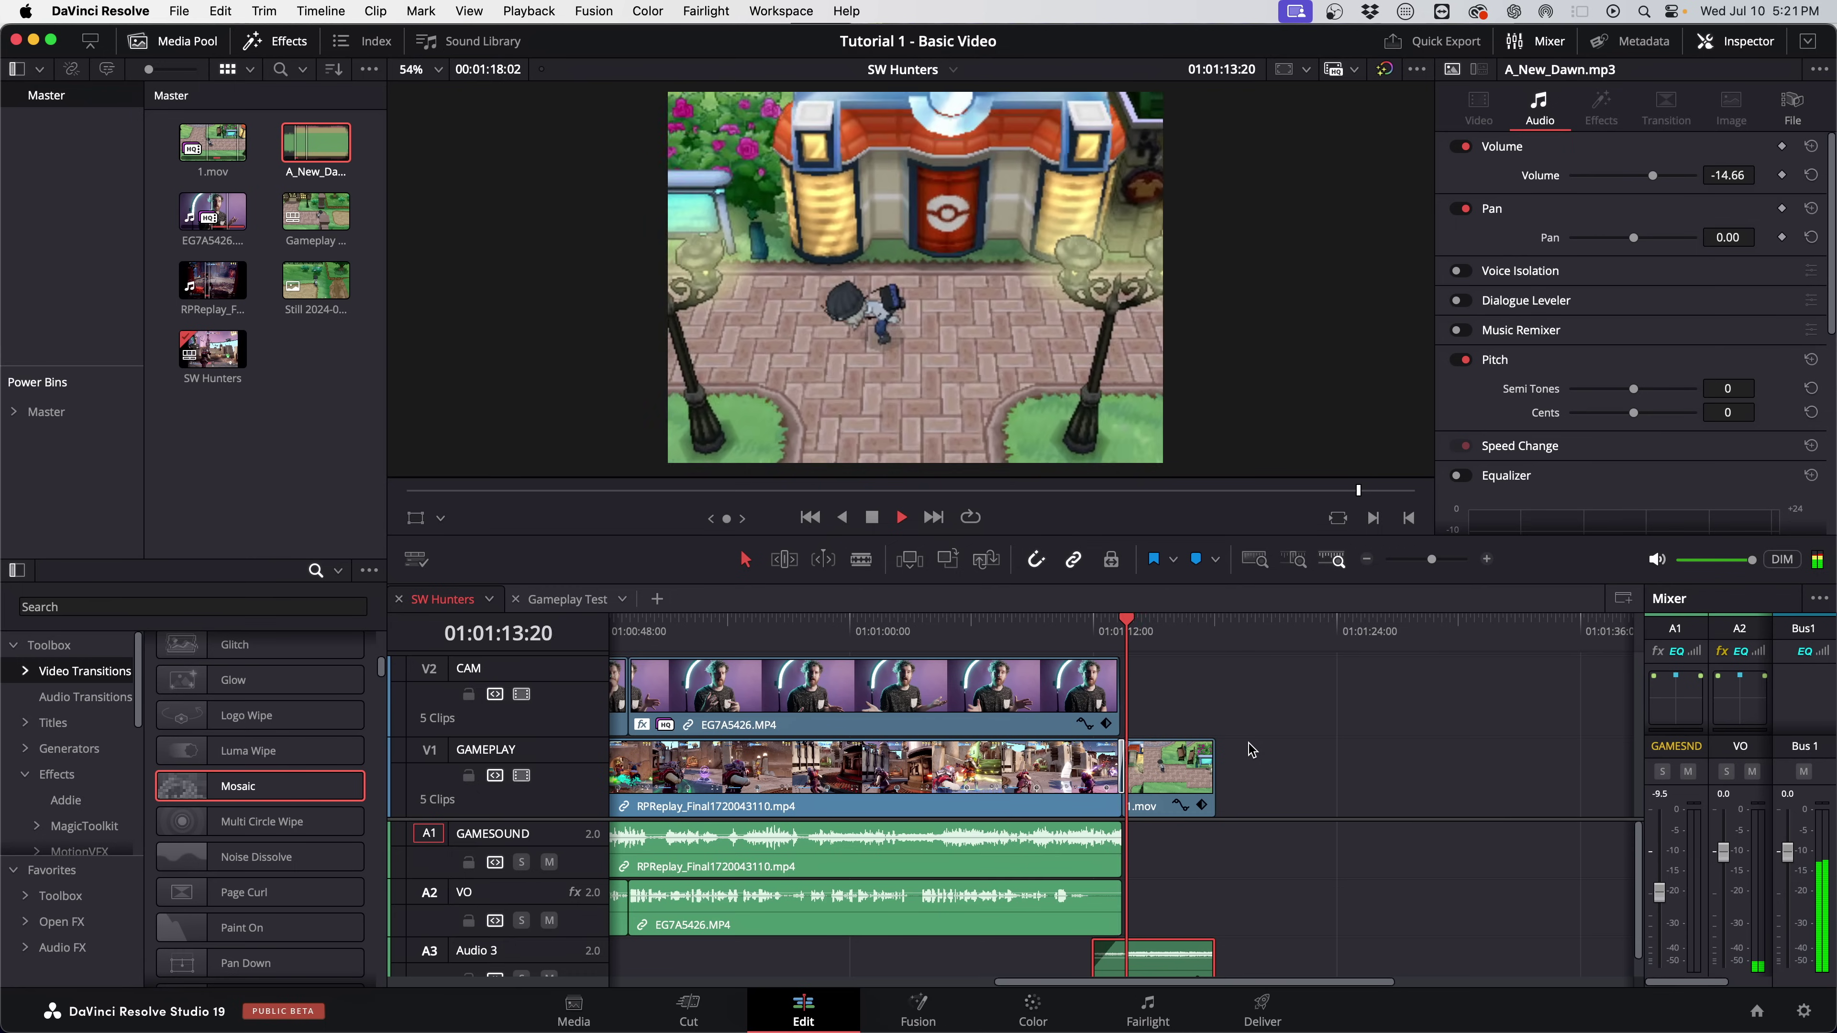
click(1293, 710)
scroll(1292, 710, up, 3)
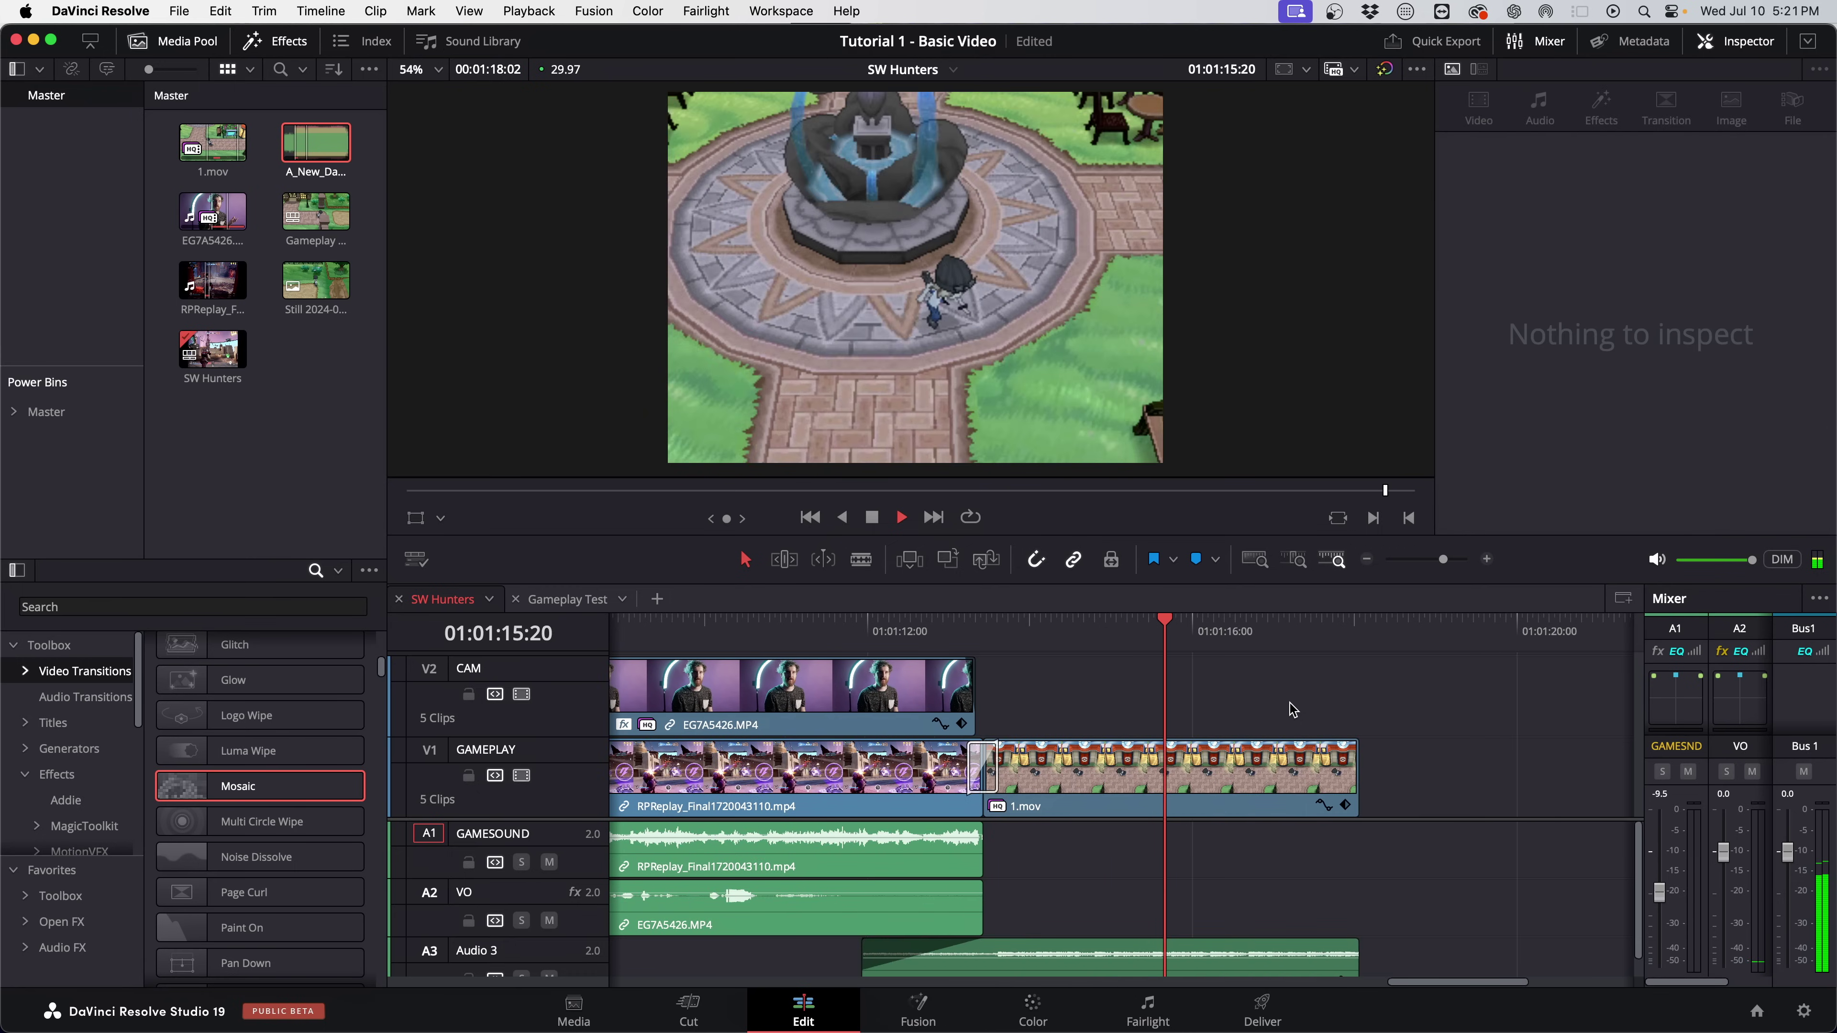
scroll(1292, 710, down, 4)
key(space)
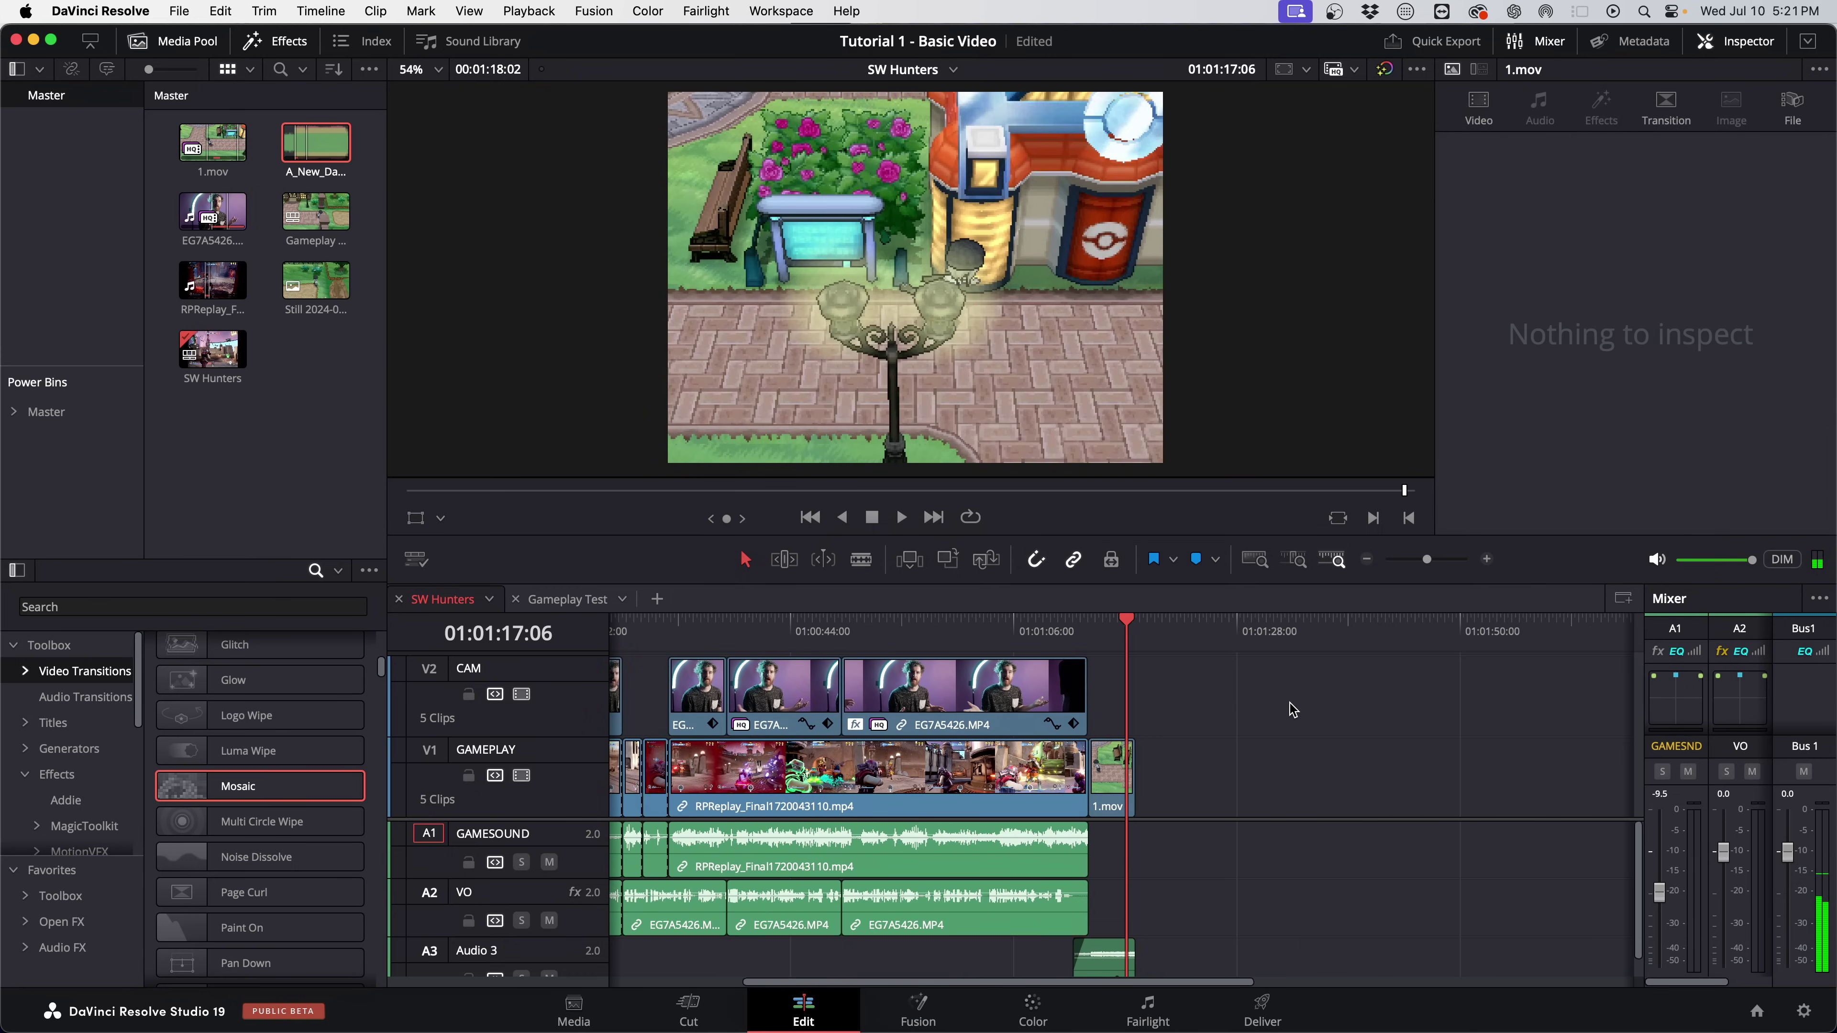
Move the playhead to 01:00:20:05 and examine the facecam clip's color wheels and adjustments on the Color page.
scroll(1293, 710, down, 3)
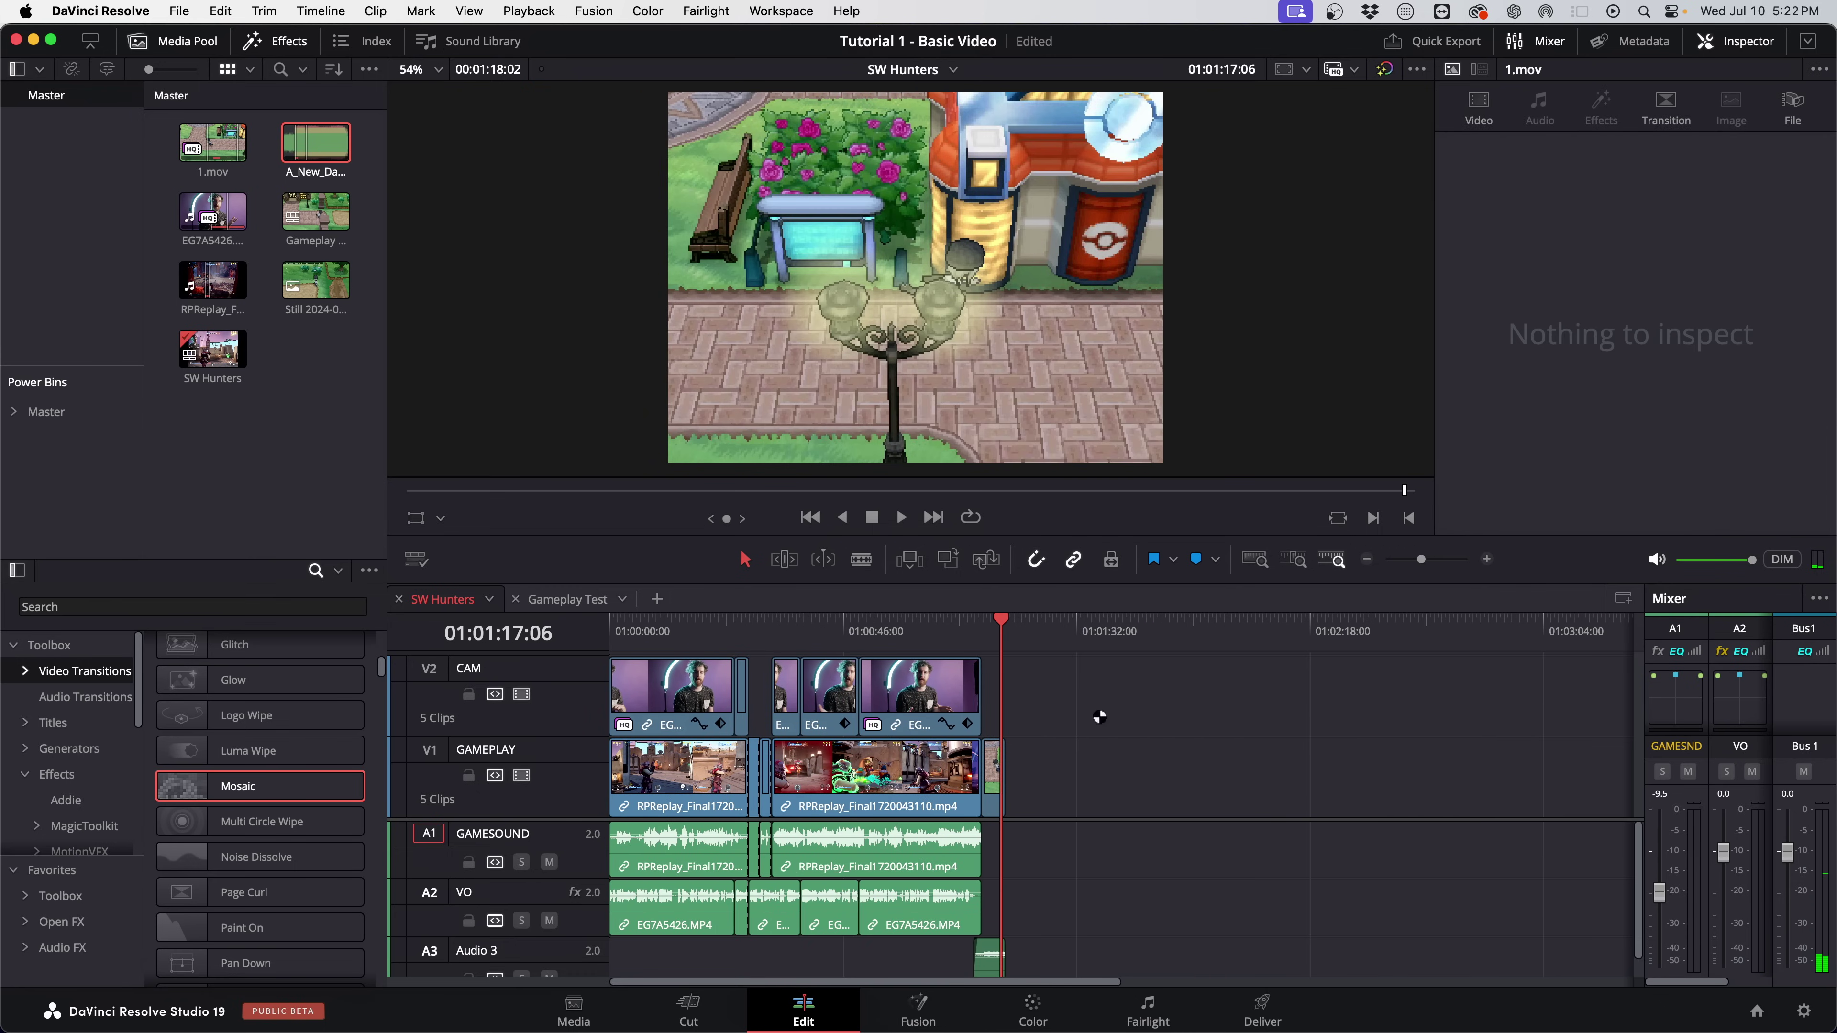
click(713, 633)
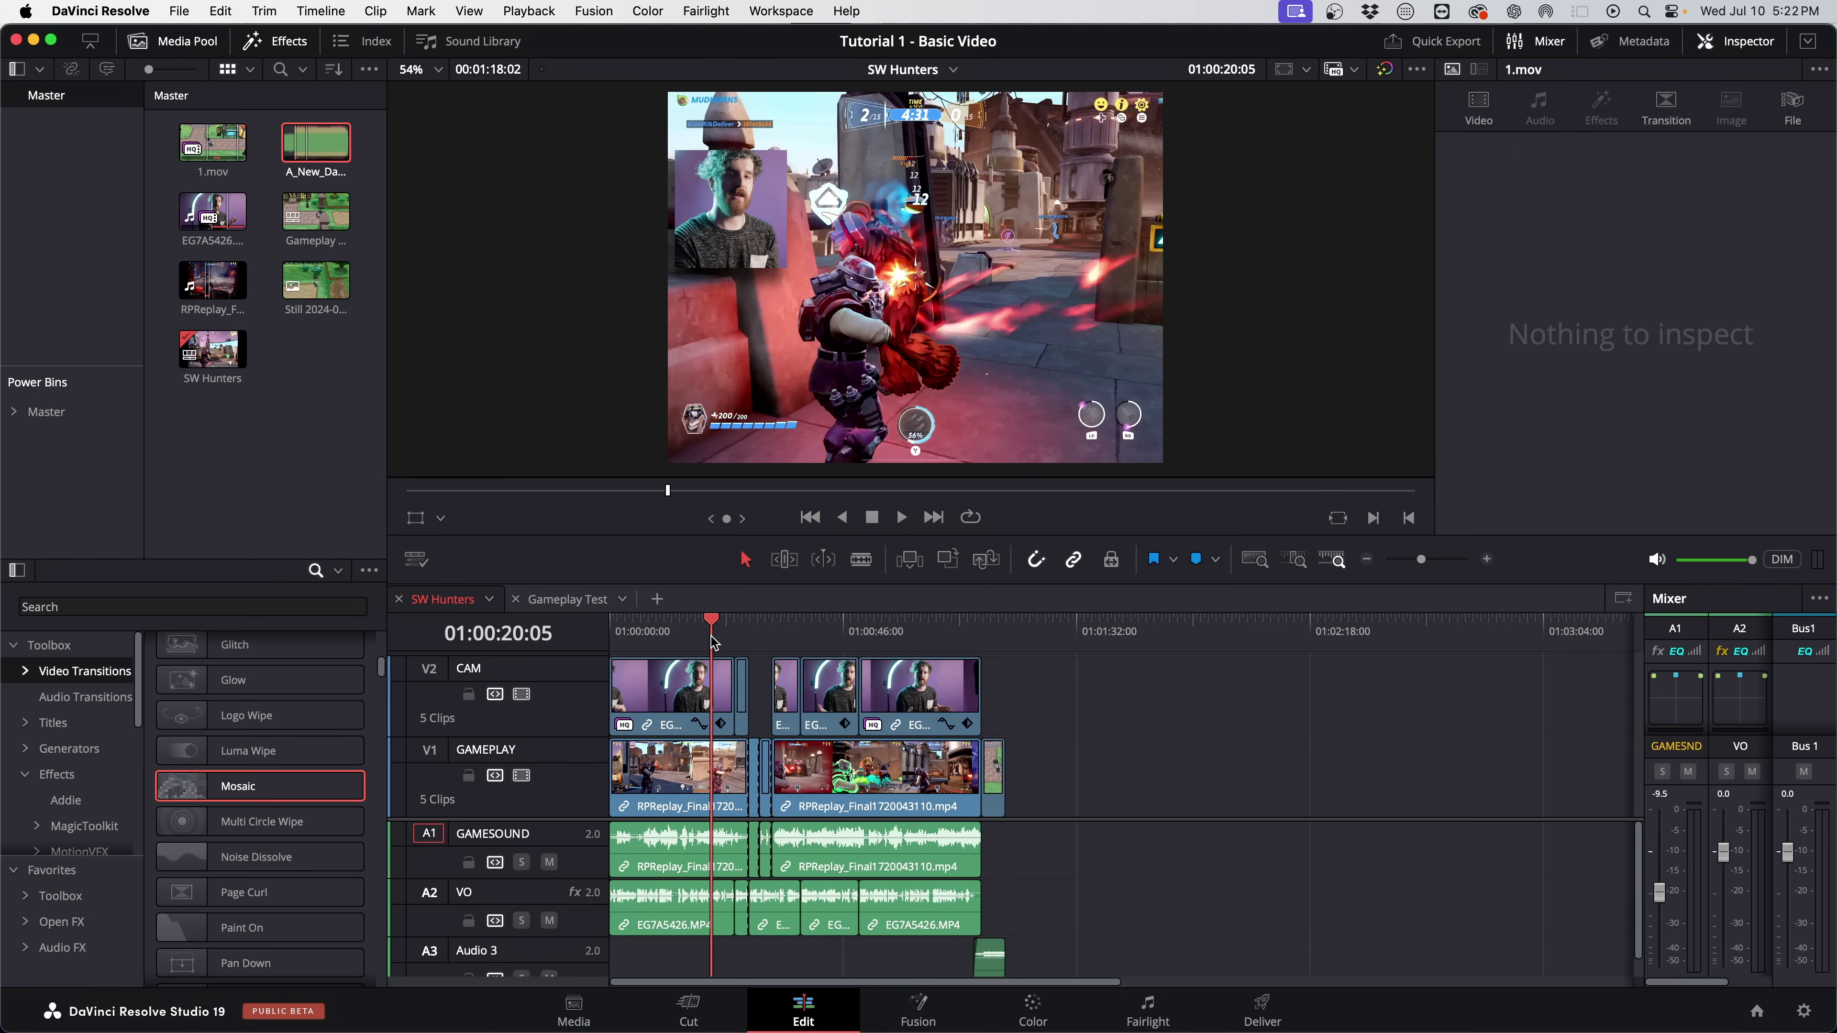
scroll(745, 668, up, 5)
scroll(745, 667, down, 5)
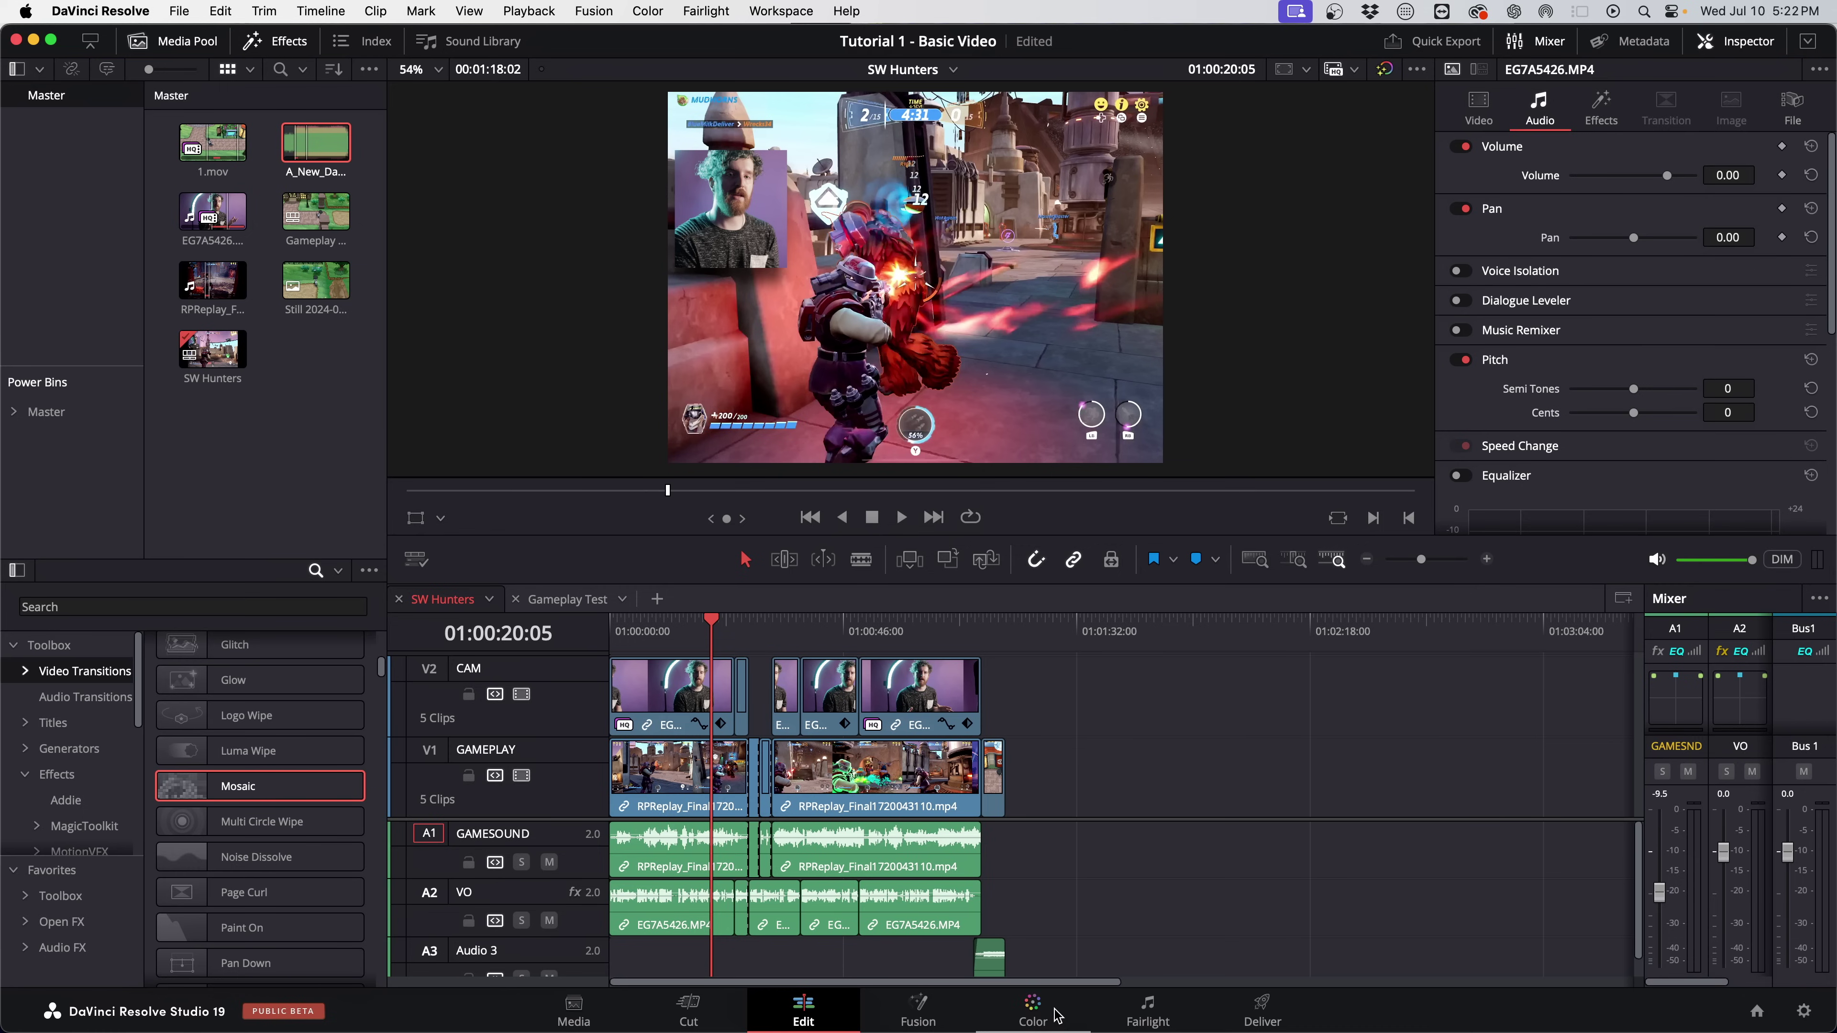
click(1033, 1012)
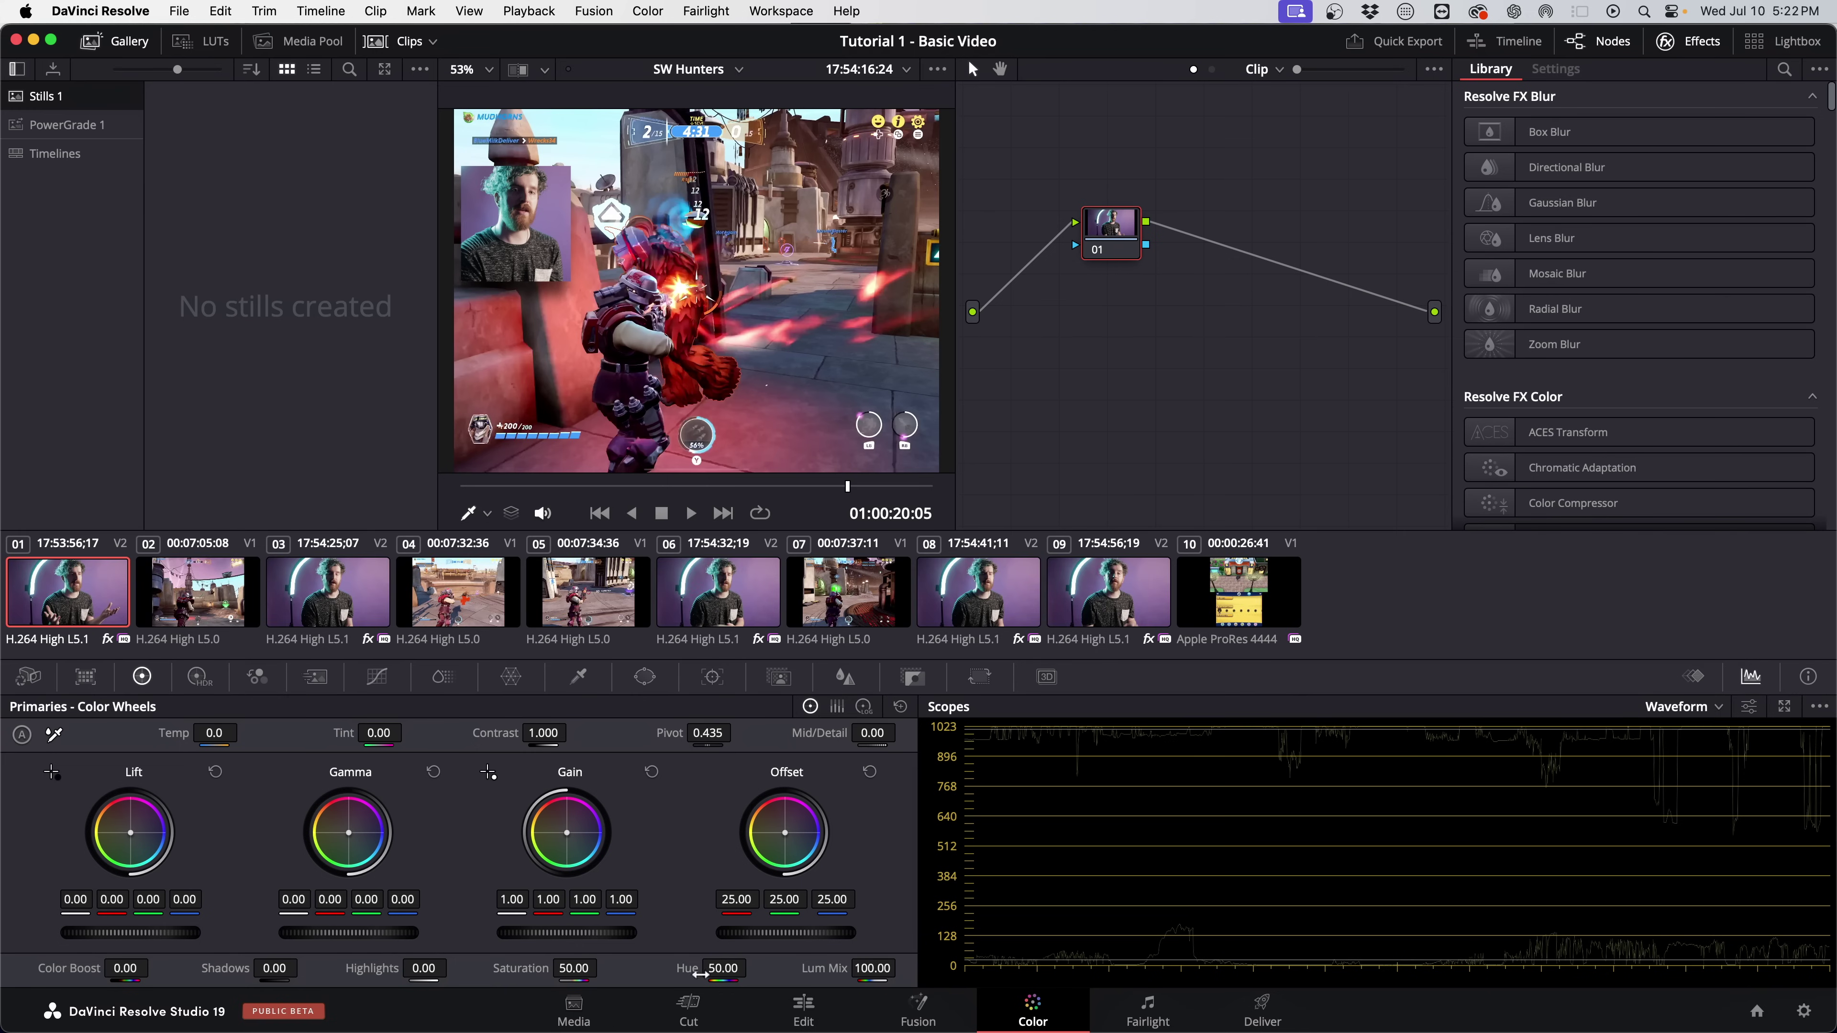
mouse_move(603, 969)
mouse_down()
mouse_move(629, 968)
mouse_move(604, 968)
mouse_up()
Open the Deliver page and set the page navigation bar to show icons only.
click(1262, 1009)
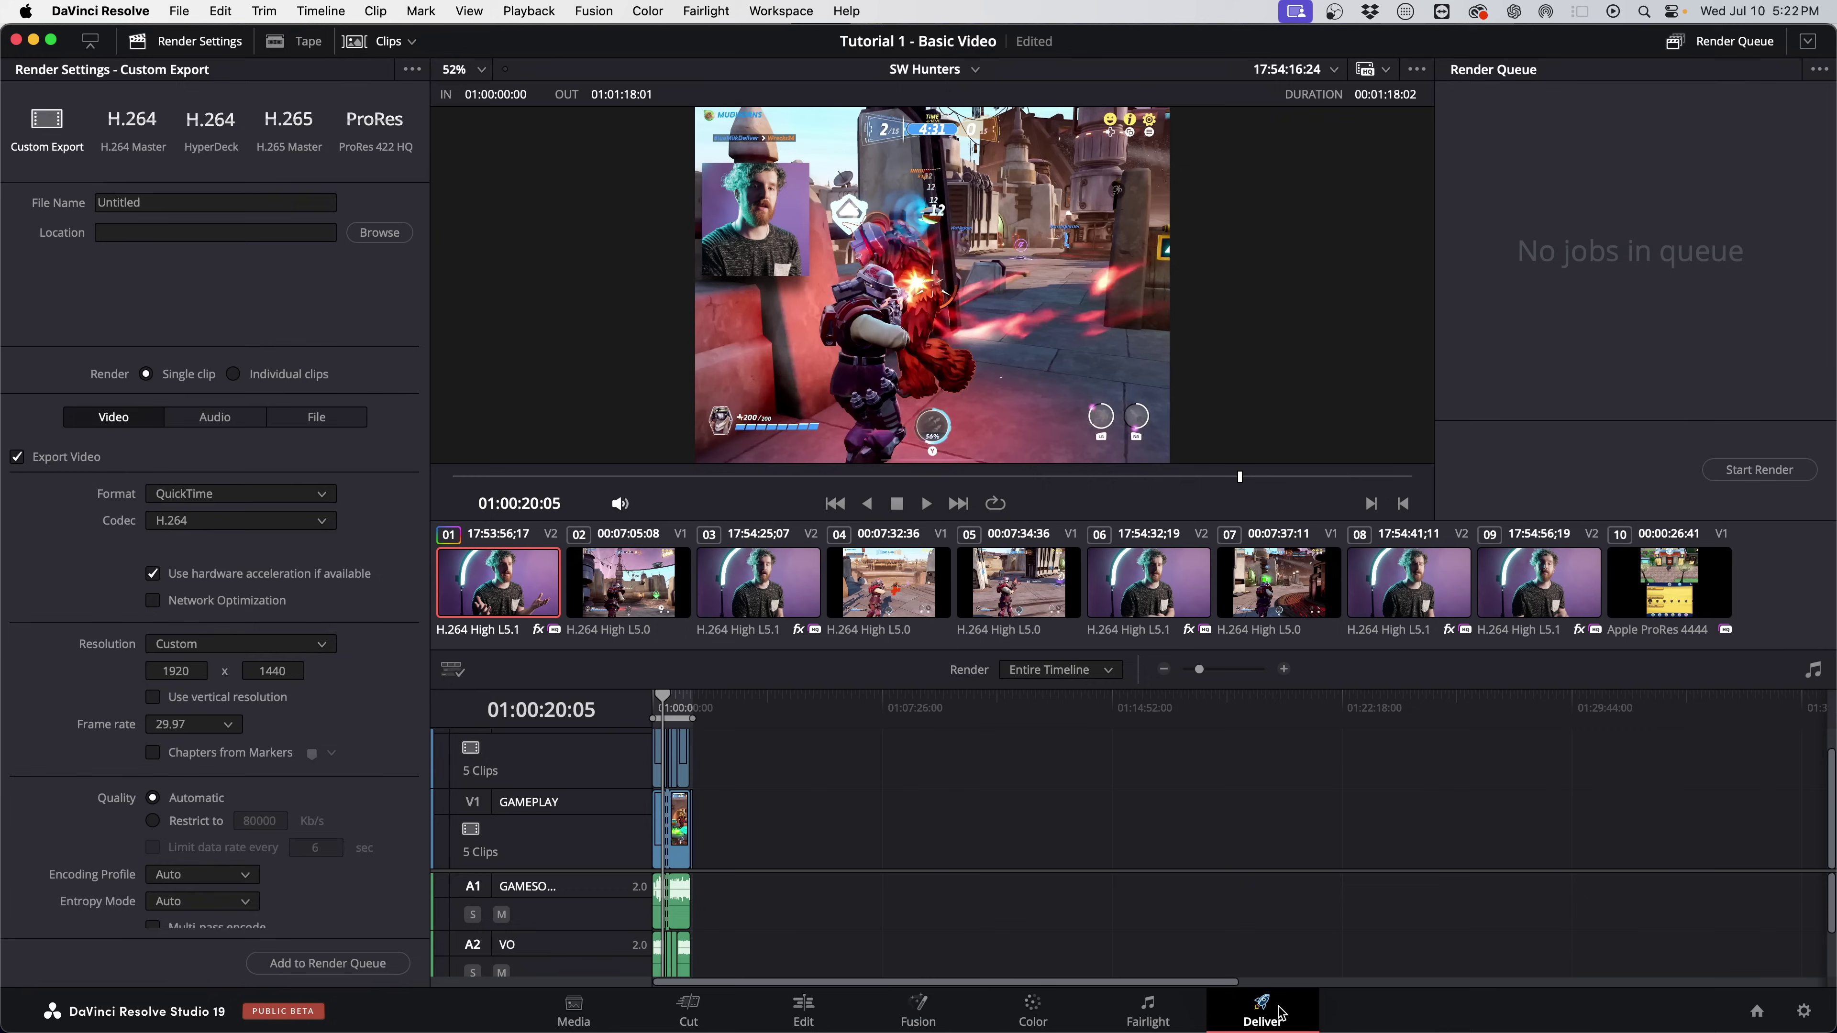
right_click(1249, 1016)
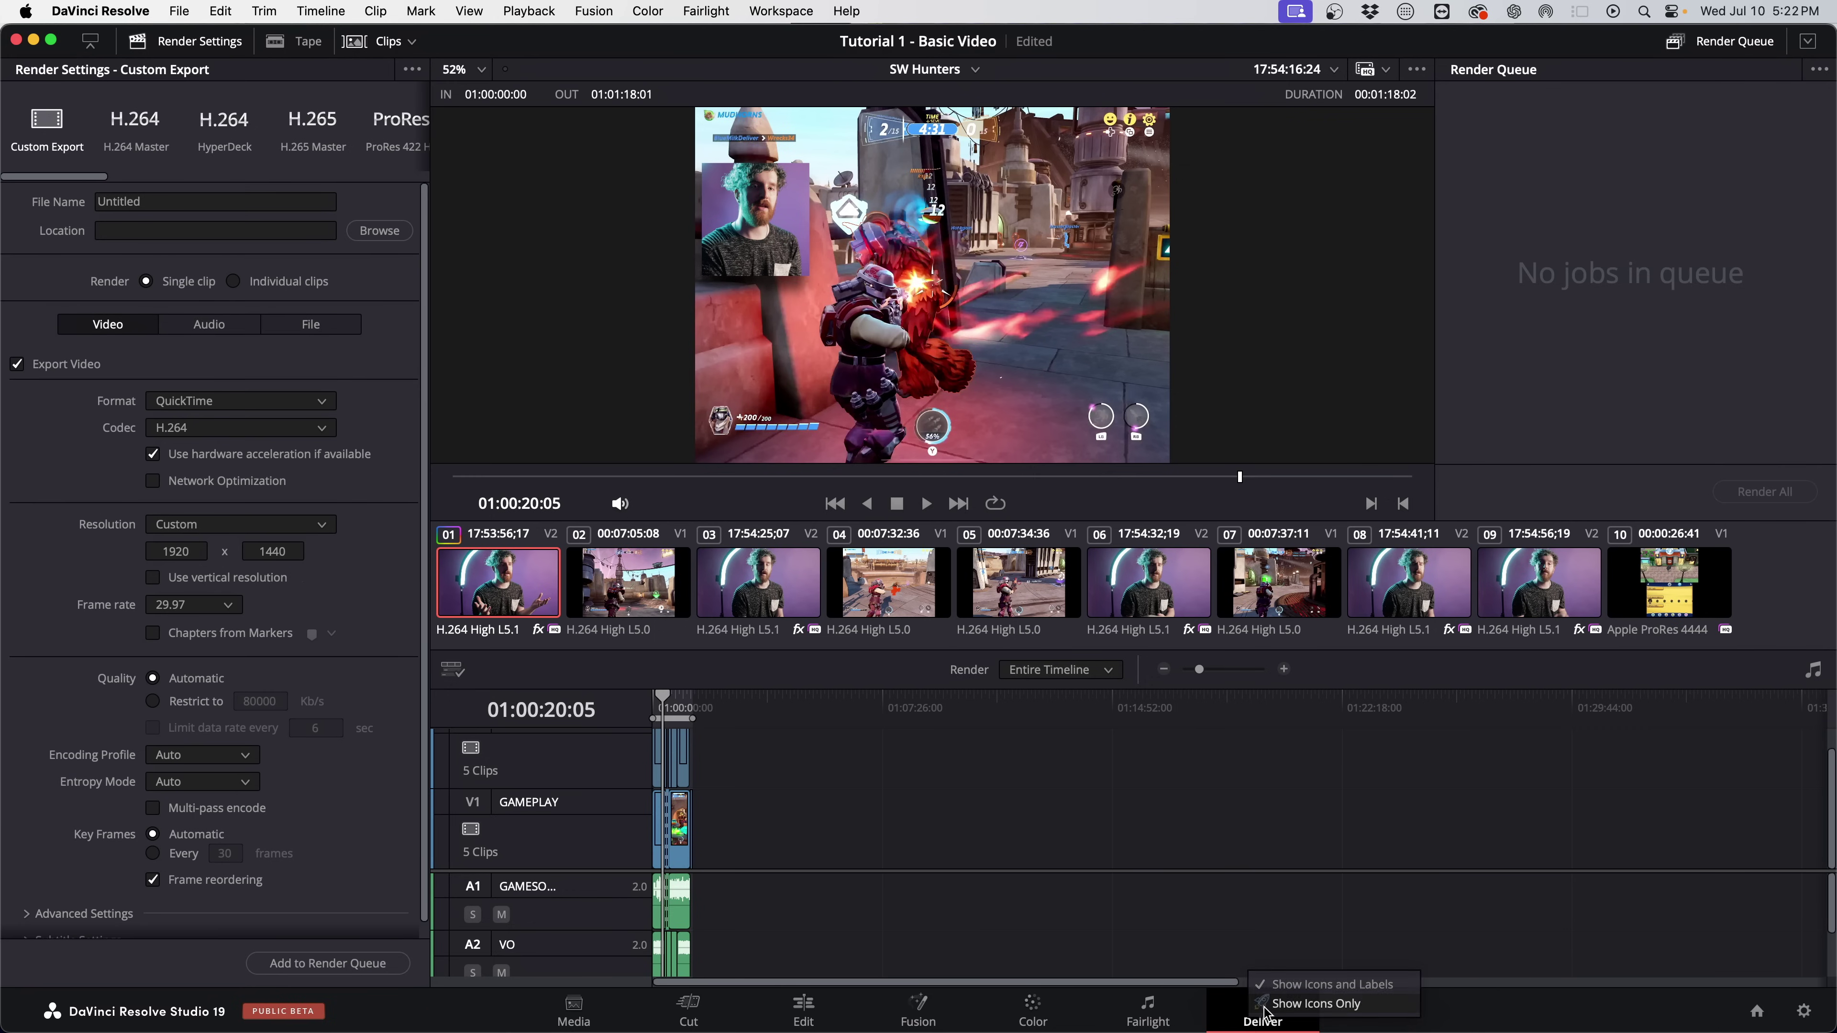
click(1273, 1004)
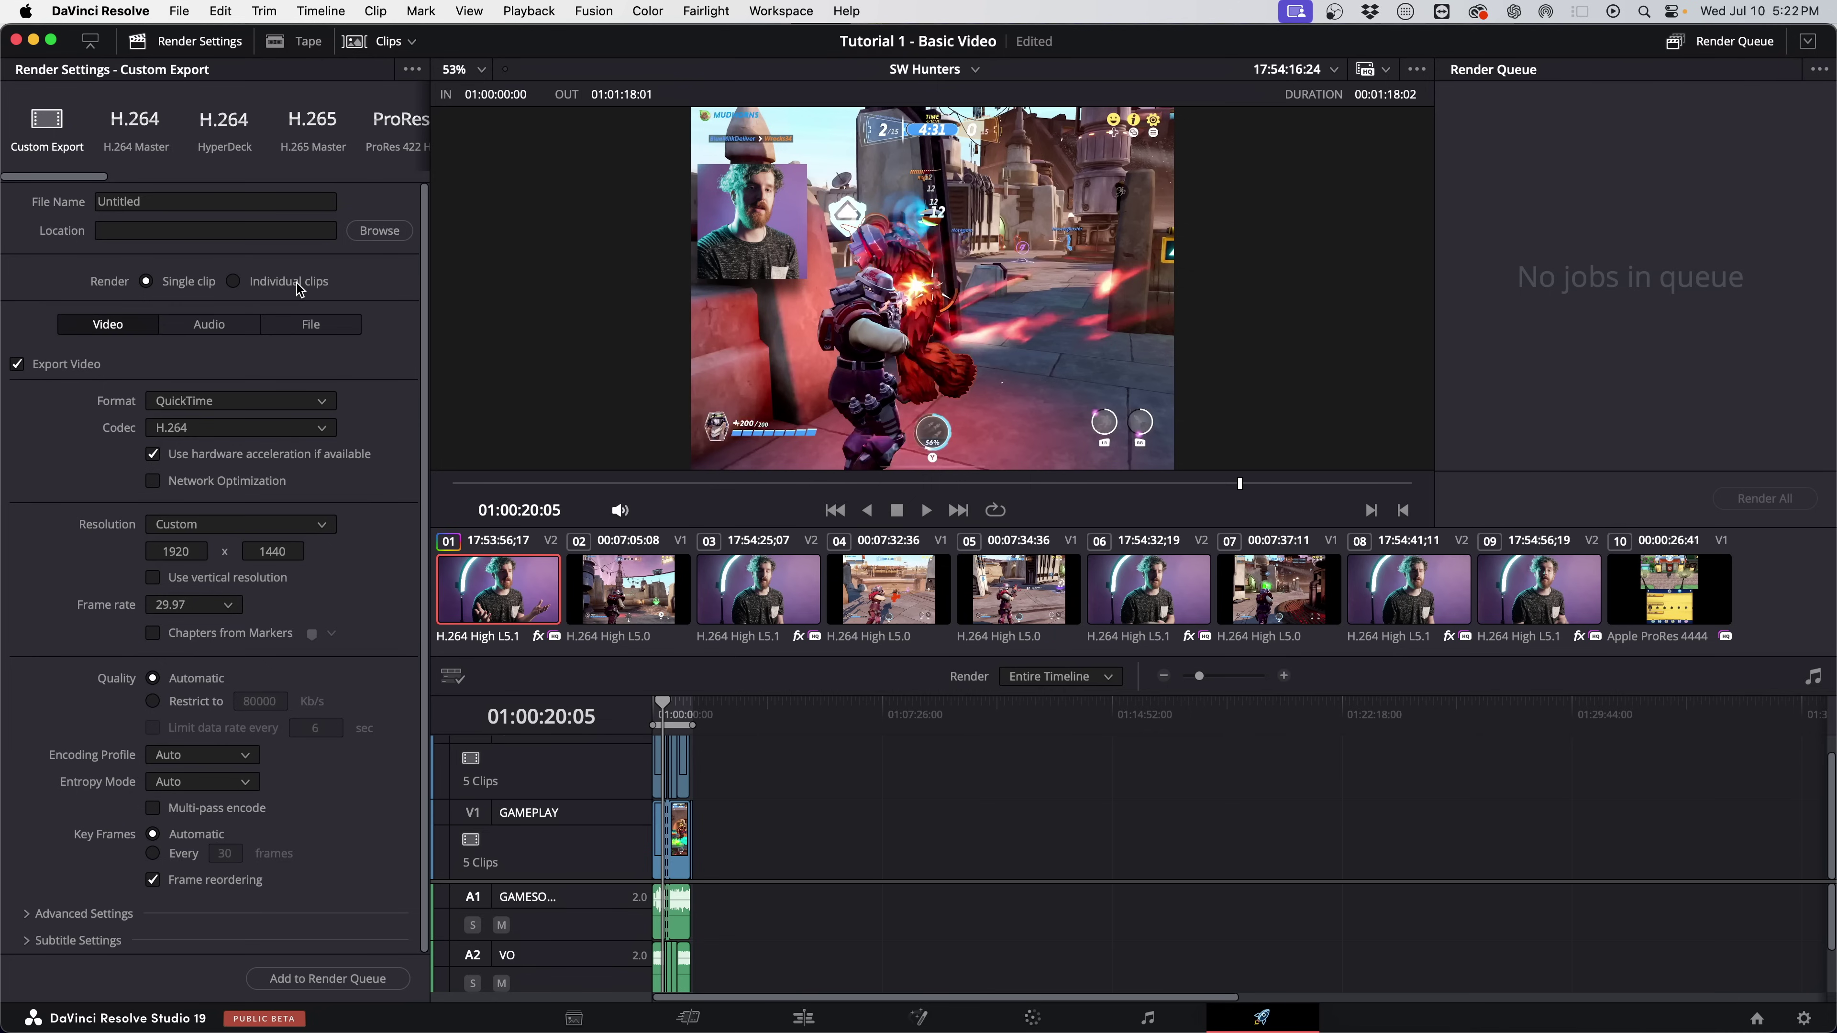
Set the export's video codec to H.265 and its audio bit depth to 32.
click(211, 426)
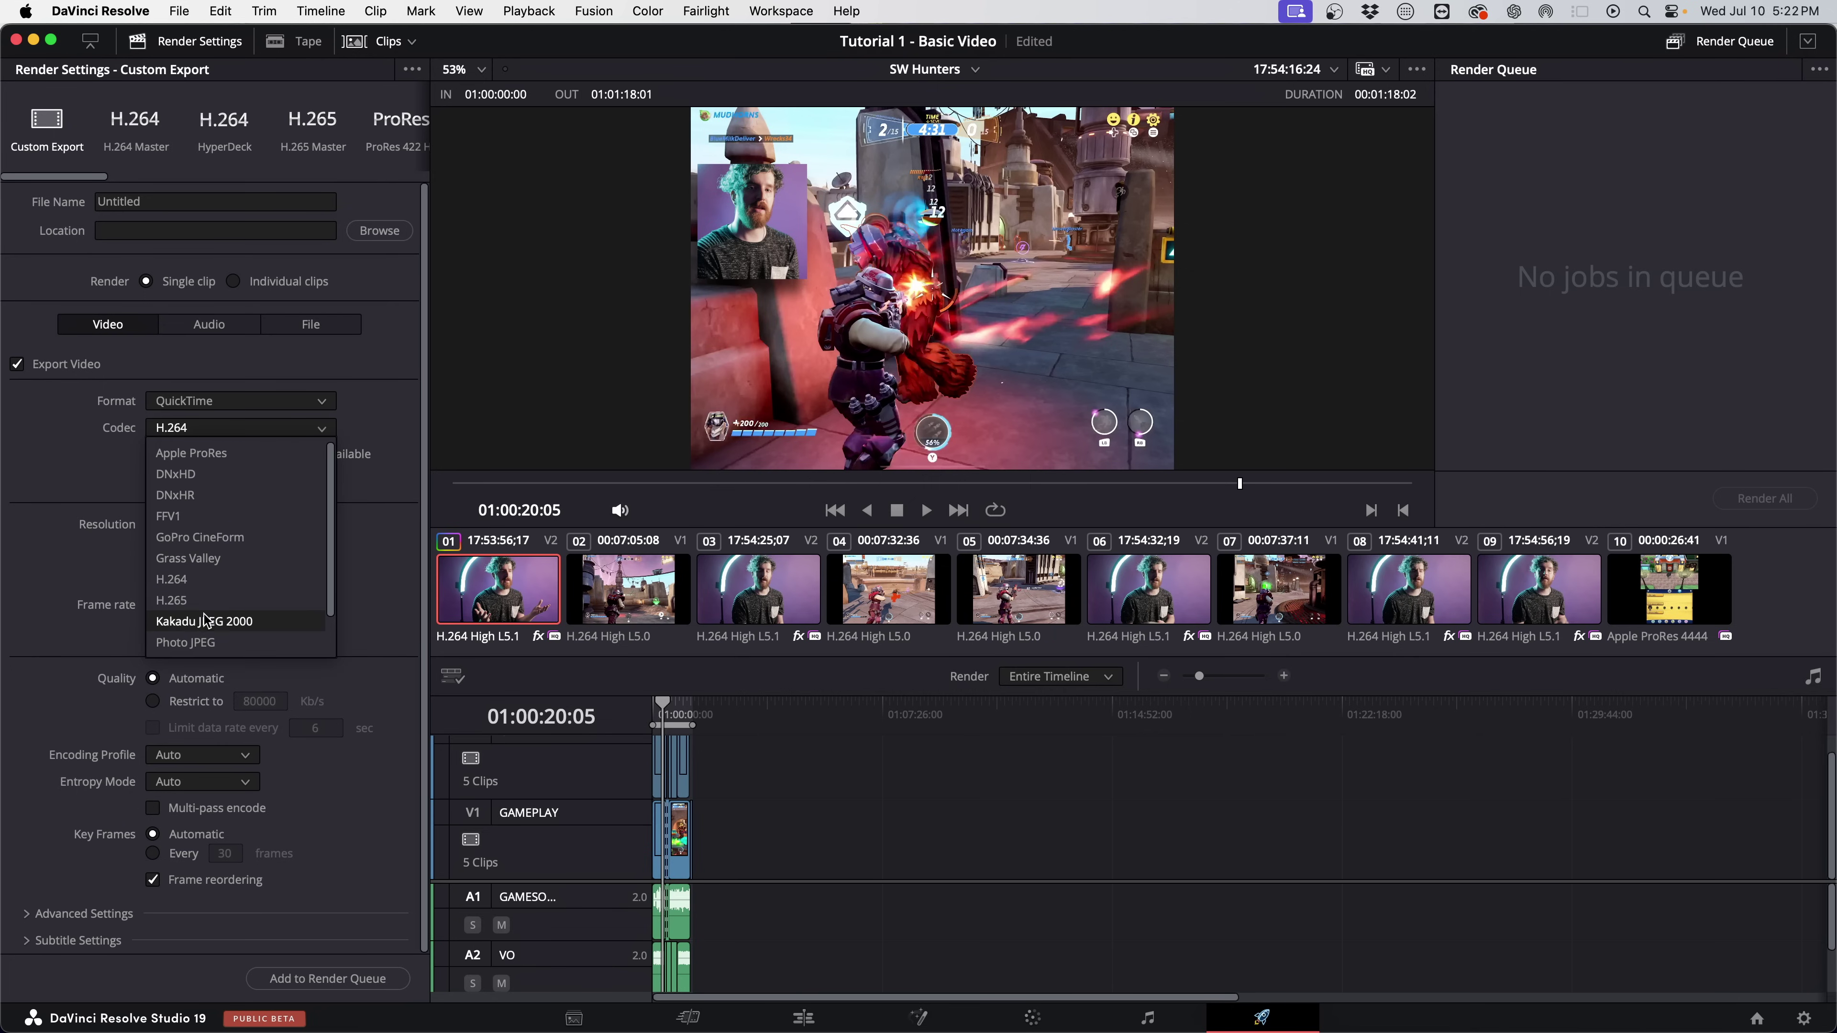
click(205, 600)
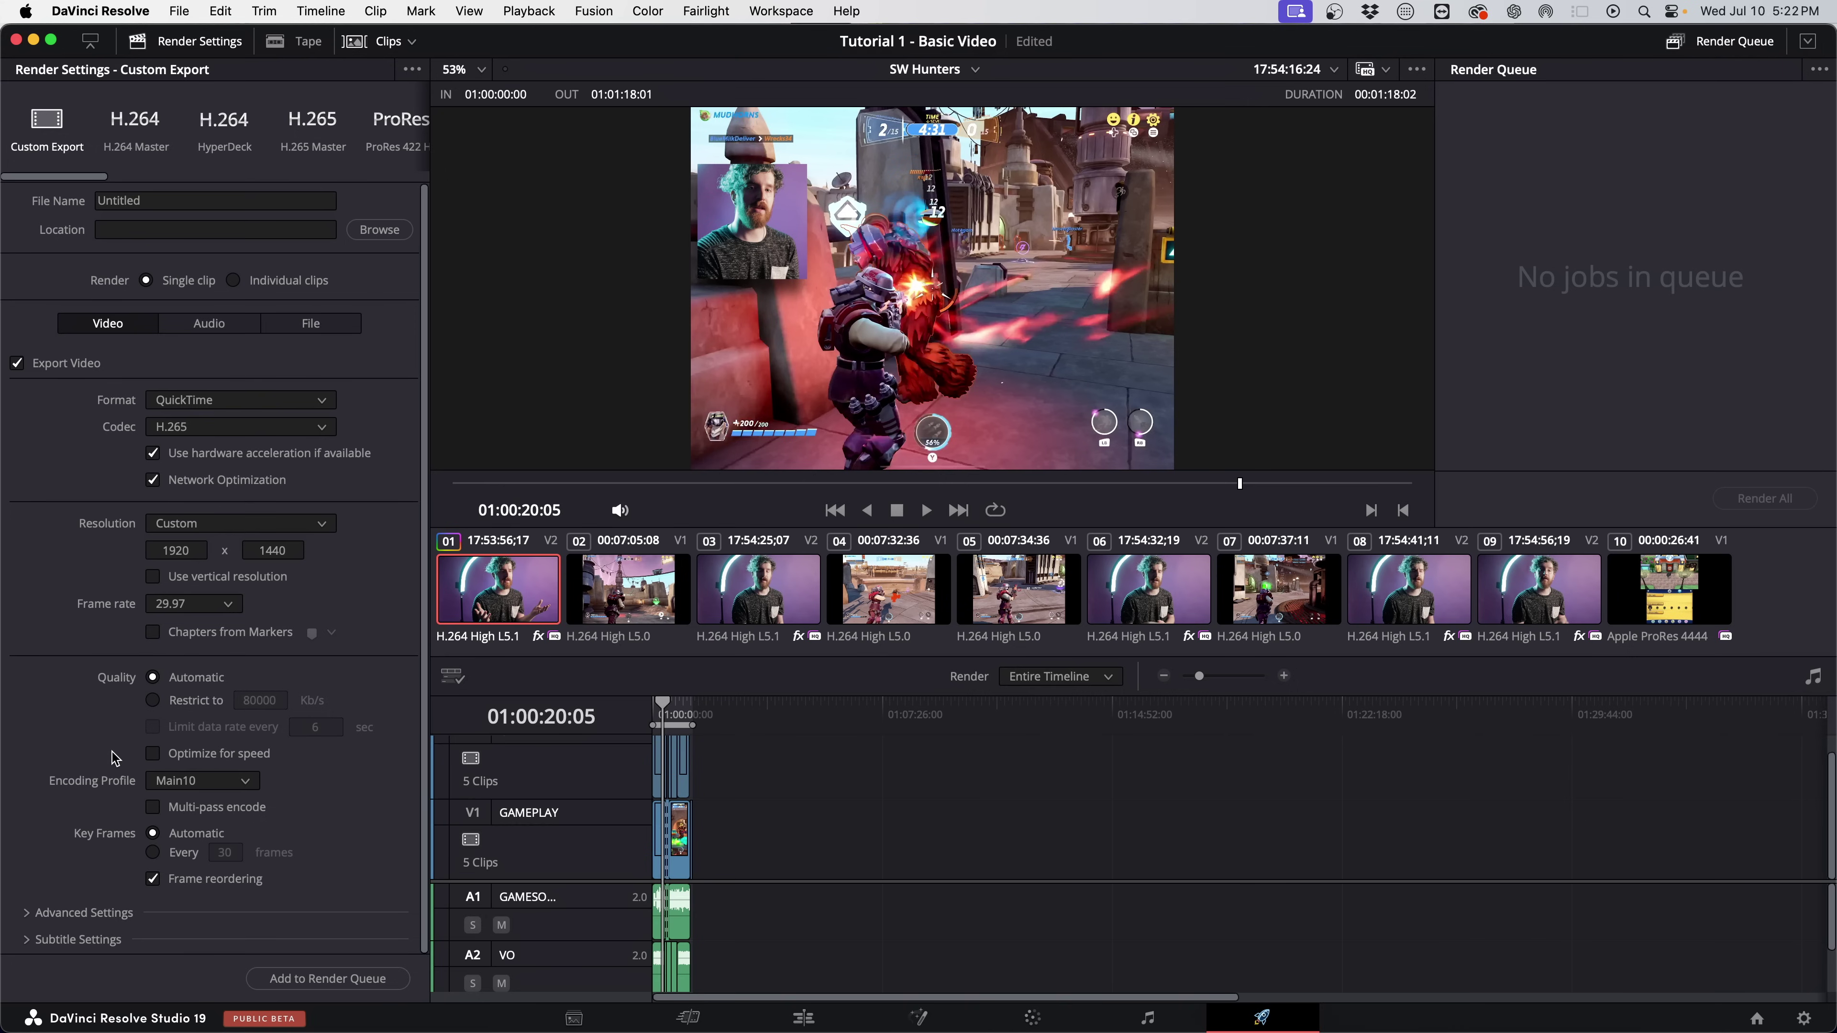
click(213, 327)
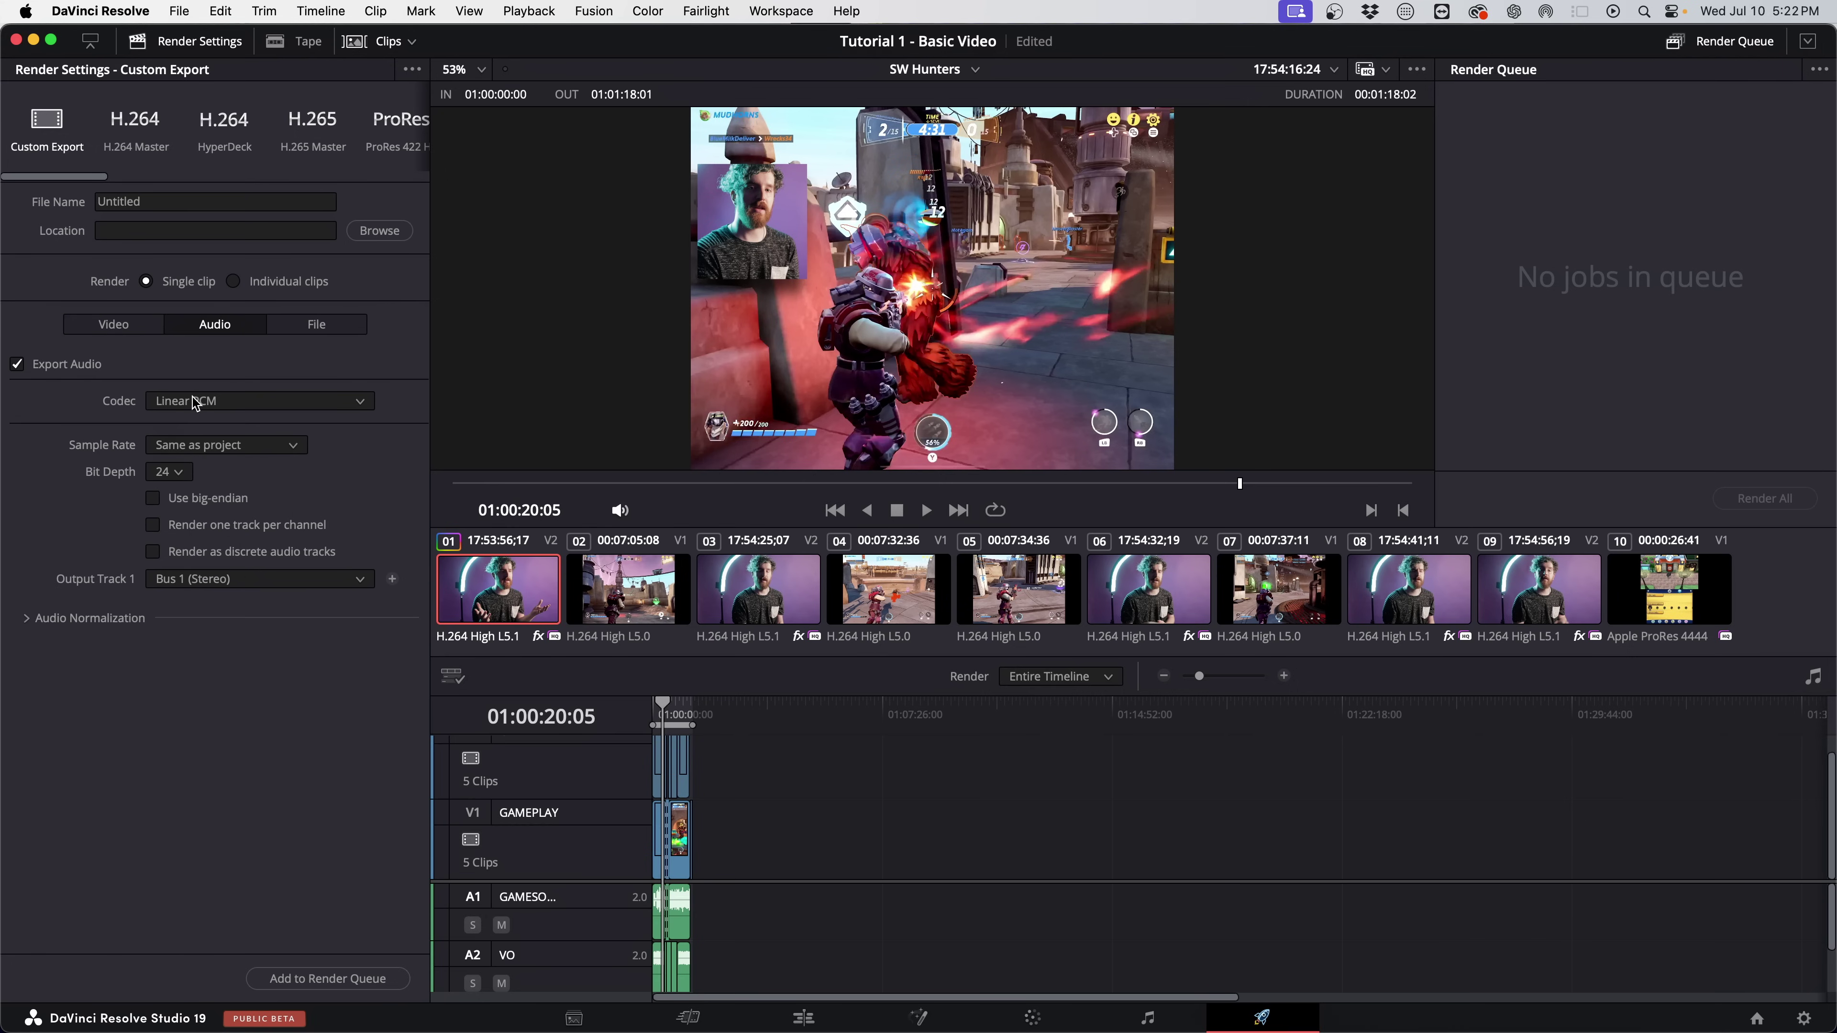
click(174, 473)
click(163, 539)
Enable audio normalization for the export, normalizing to the YouTube standard.
click(85, 617)
click(153, 645)
click(257, 718)
click(225, 891)
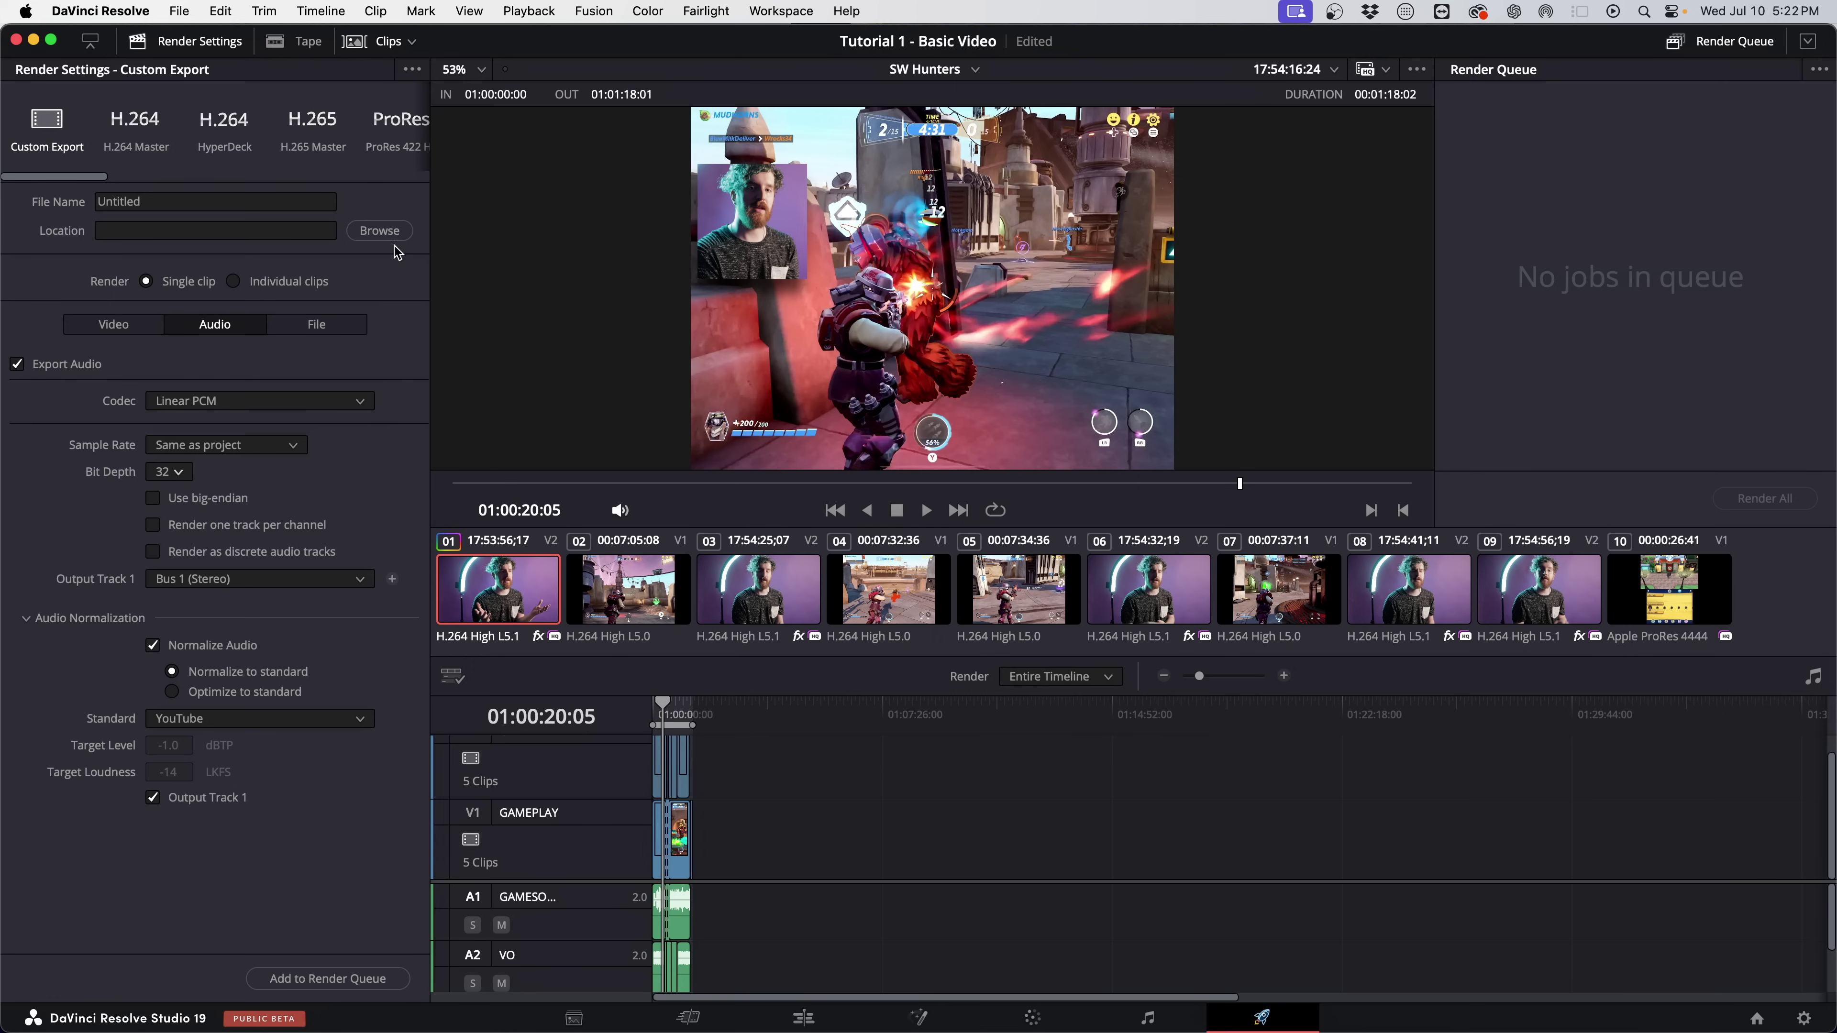
Name the export Tutorial Video Test and save it to the Movies folder.
click(384, 232)
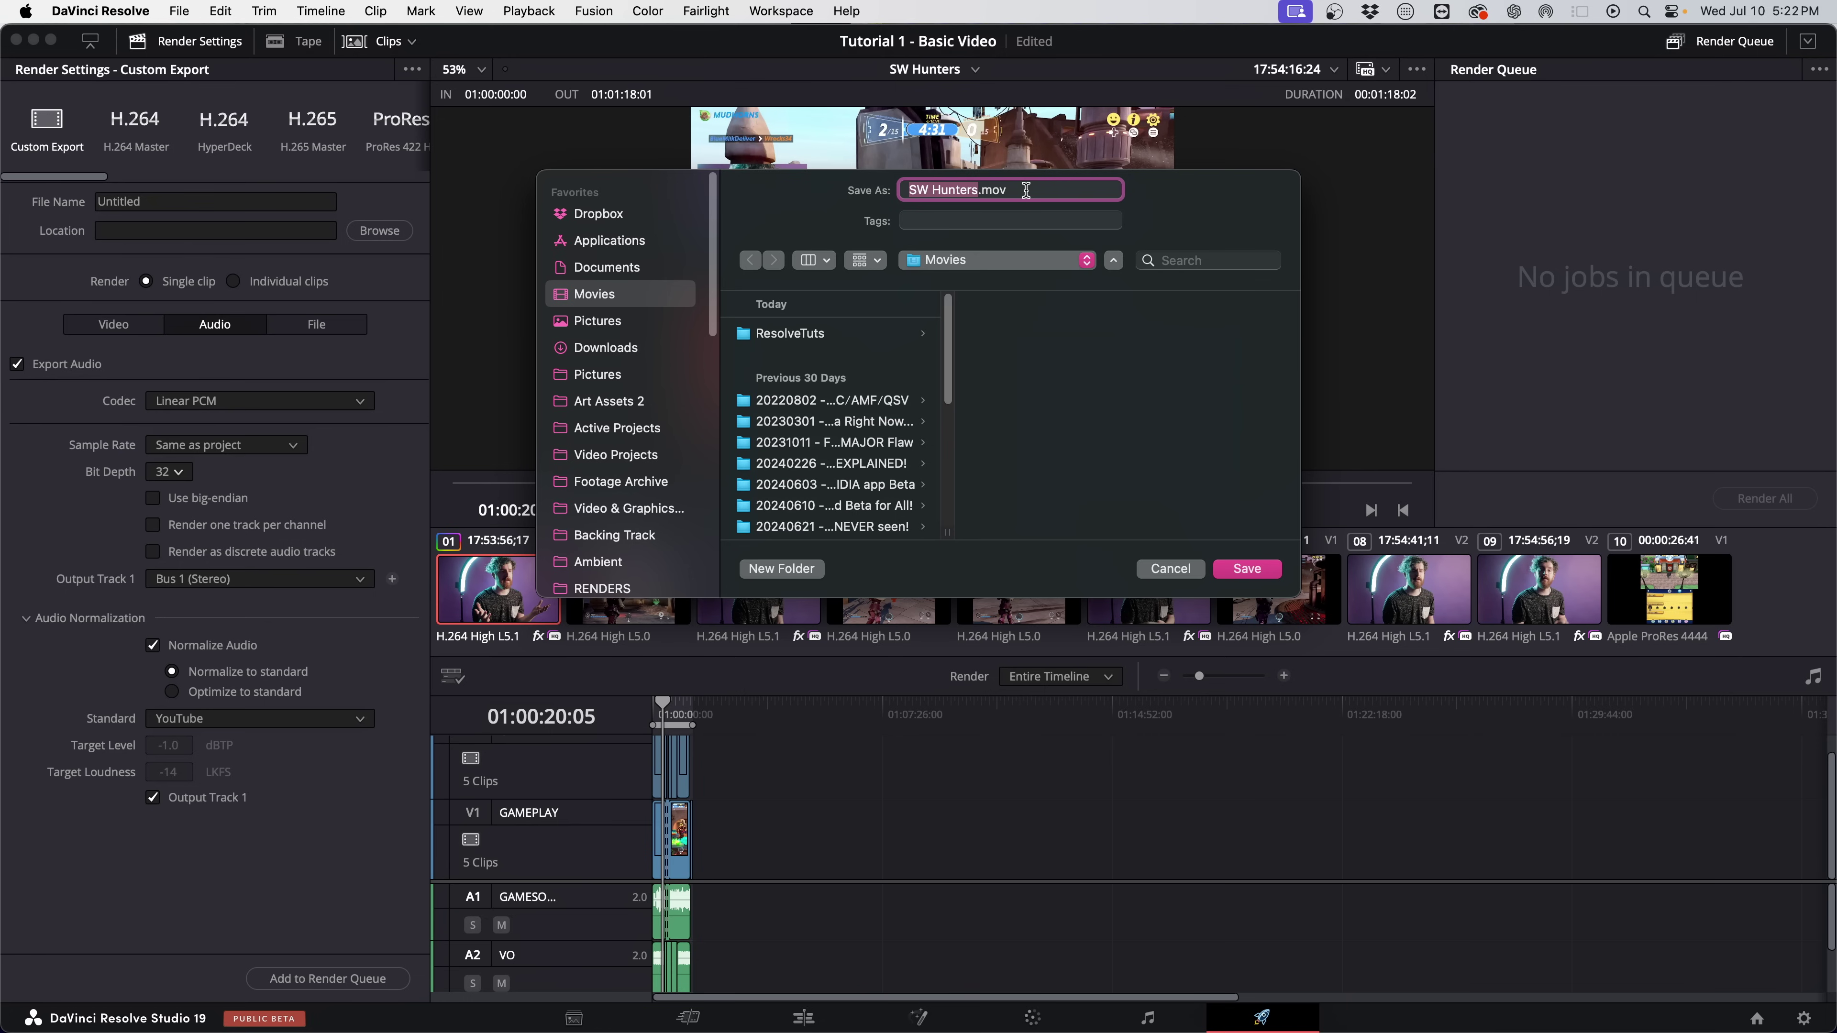
text(Tutorial Video )
text(Test)
key(Return)
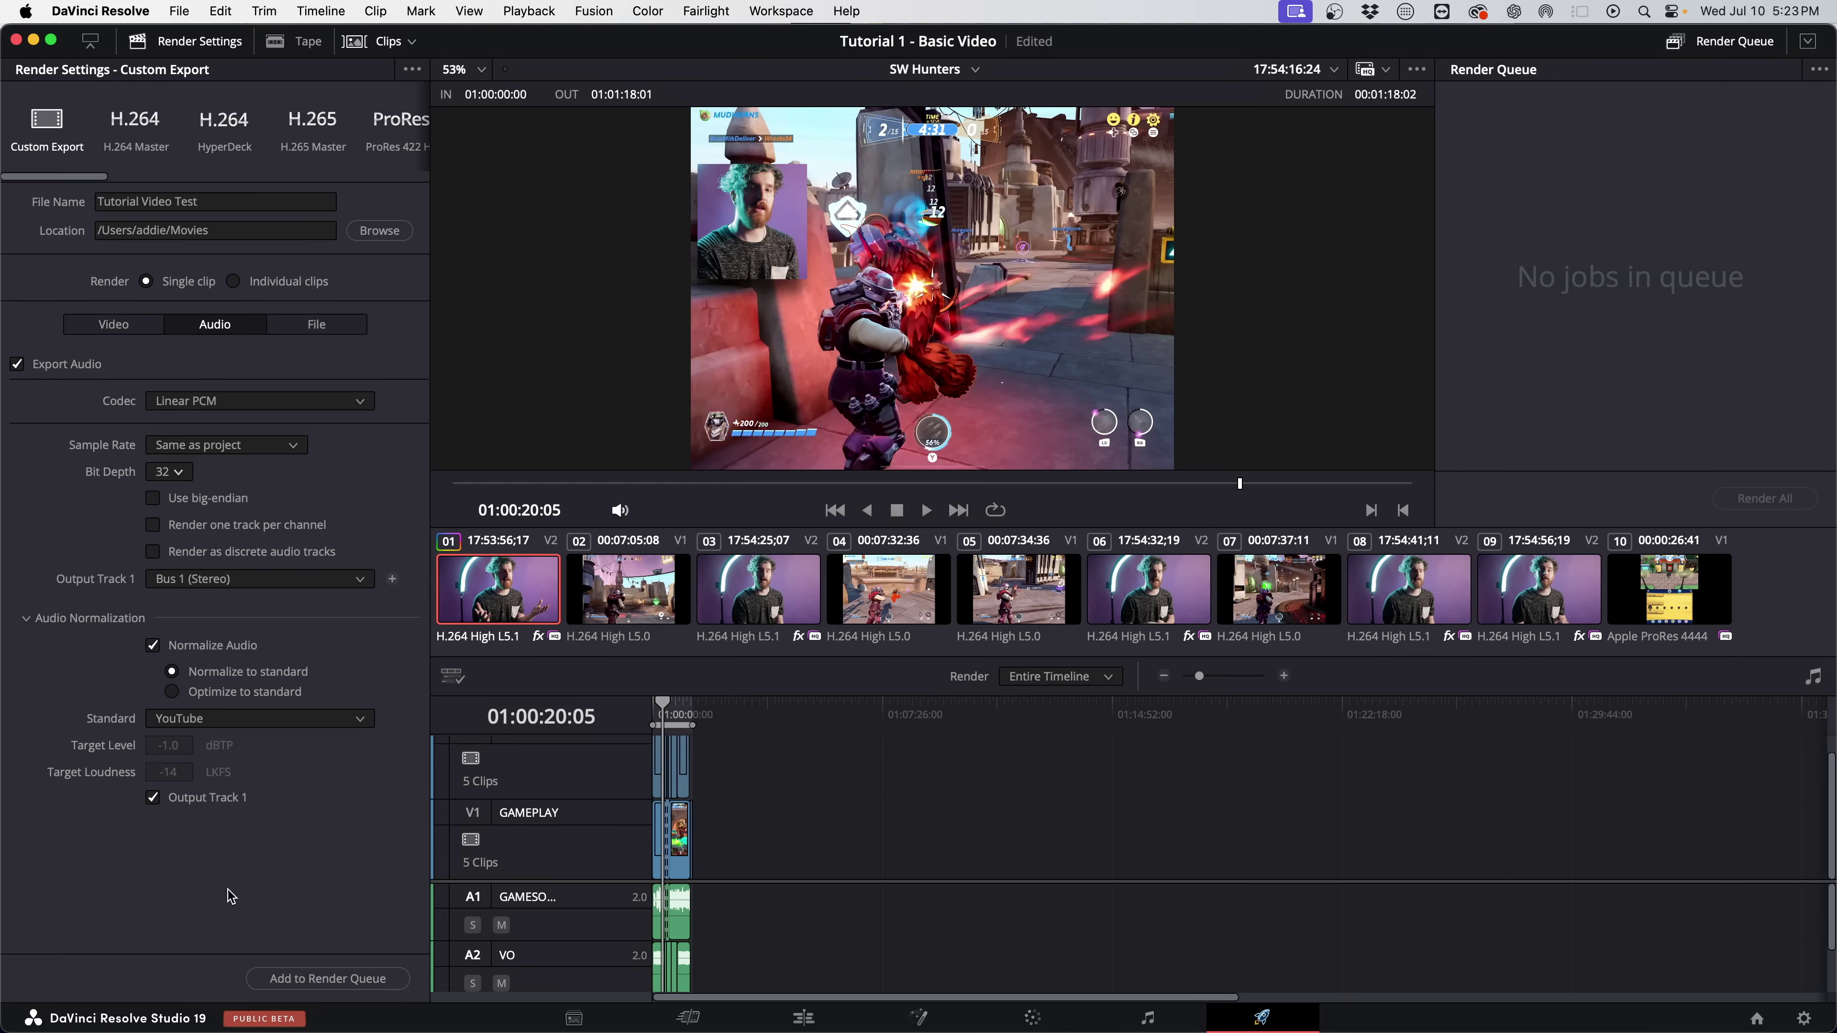
Add the export to the render queue and start rendering it, stopping the render partway through.
click(323, 983)
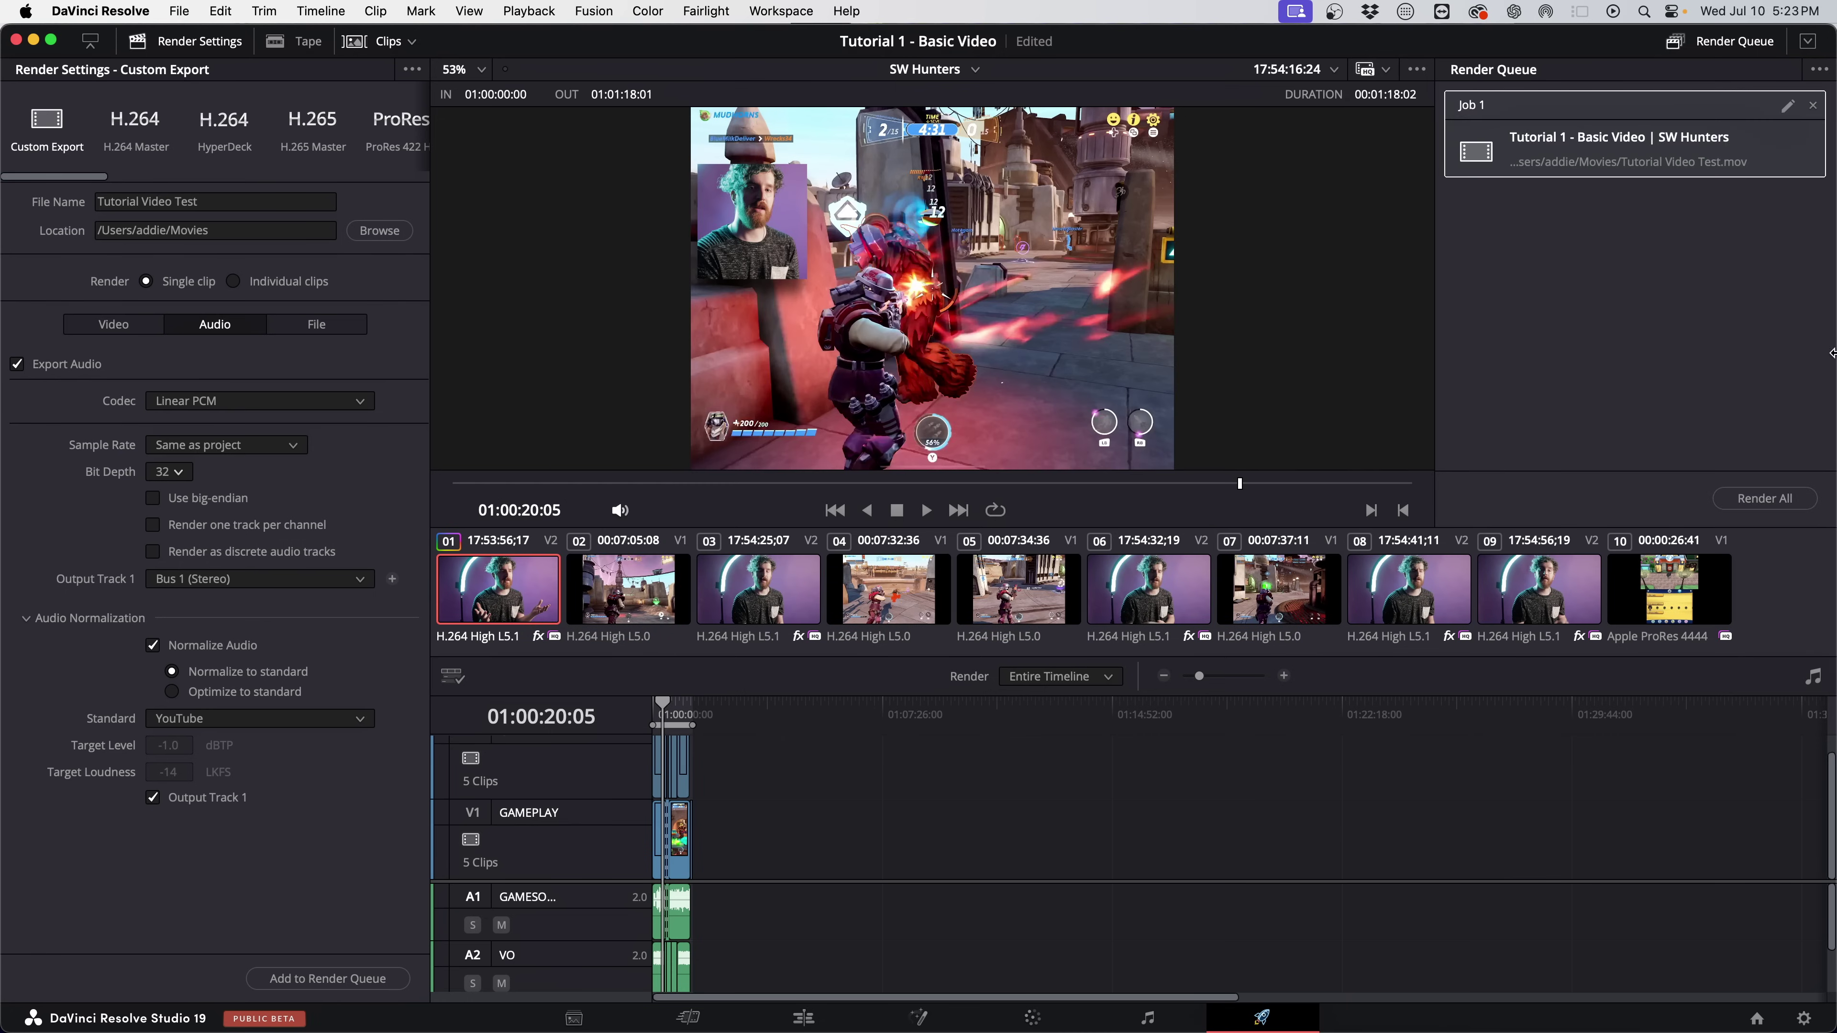
click(1734, 504)
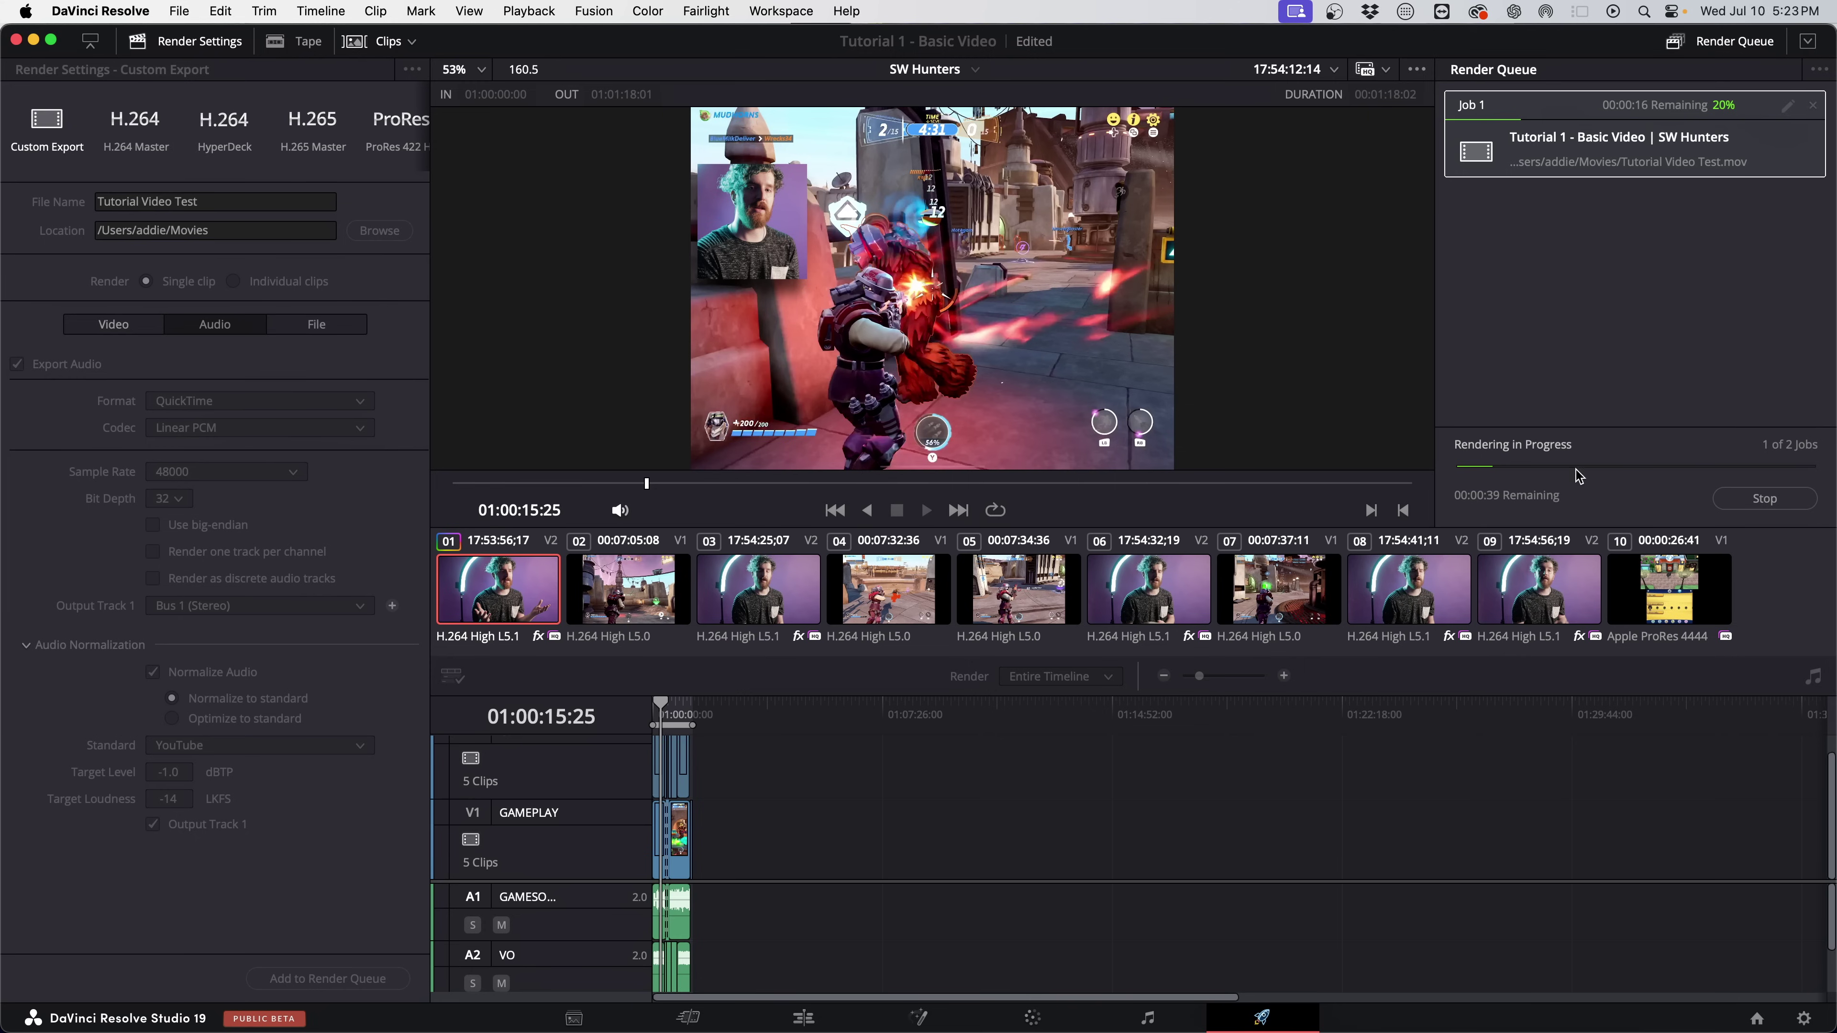
click(1739, 507)
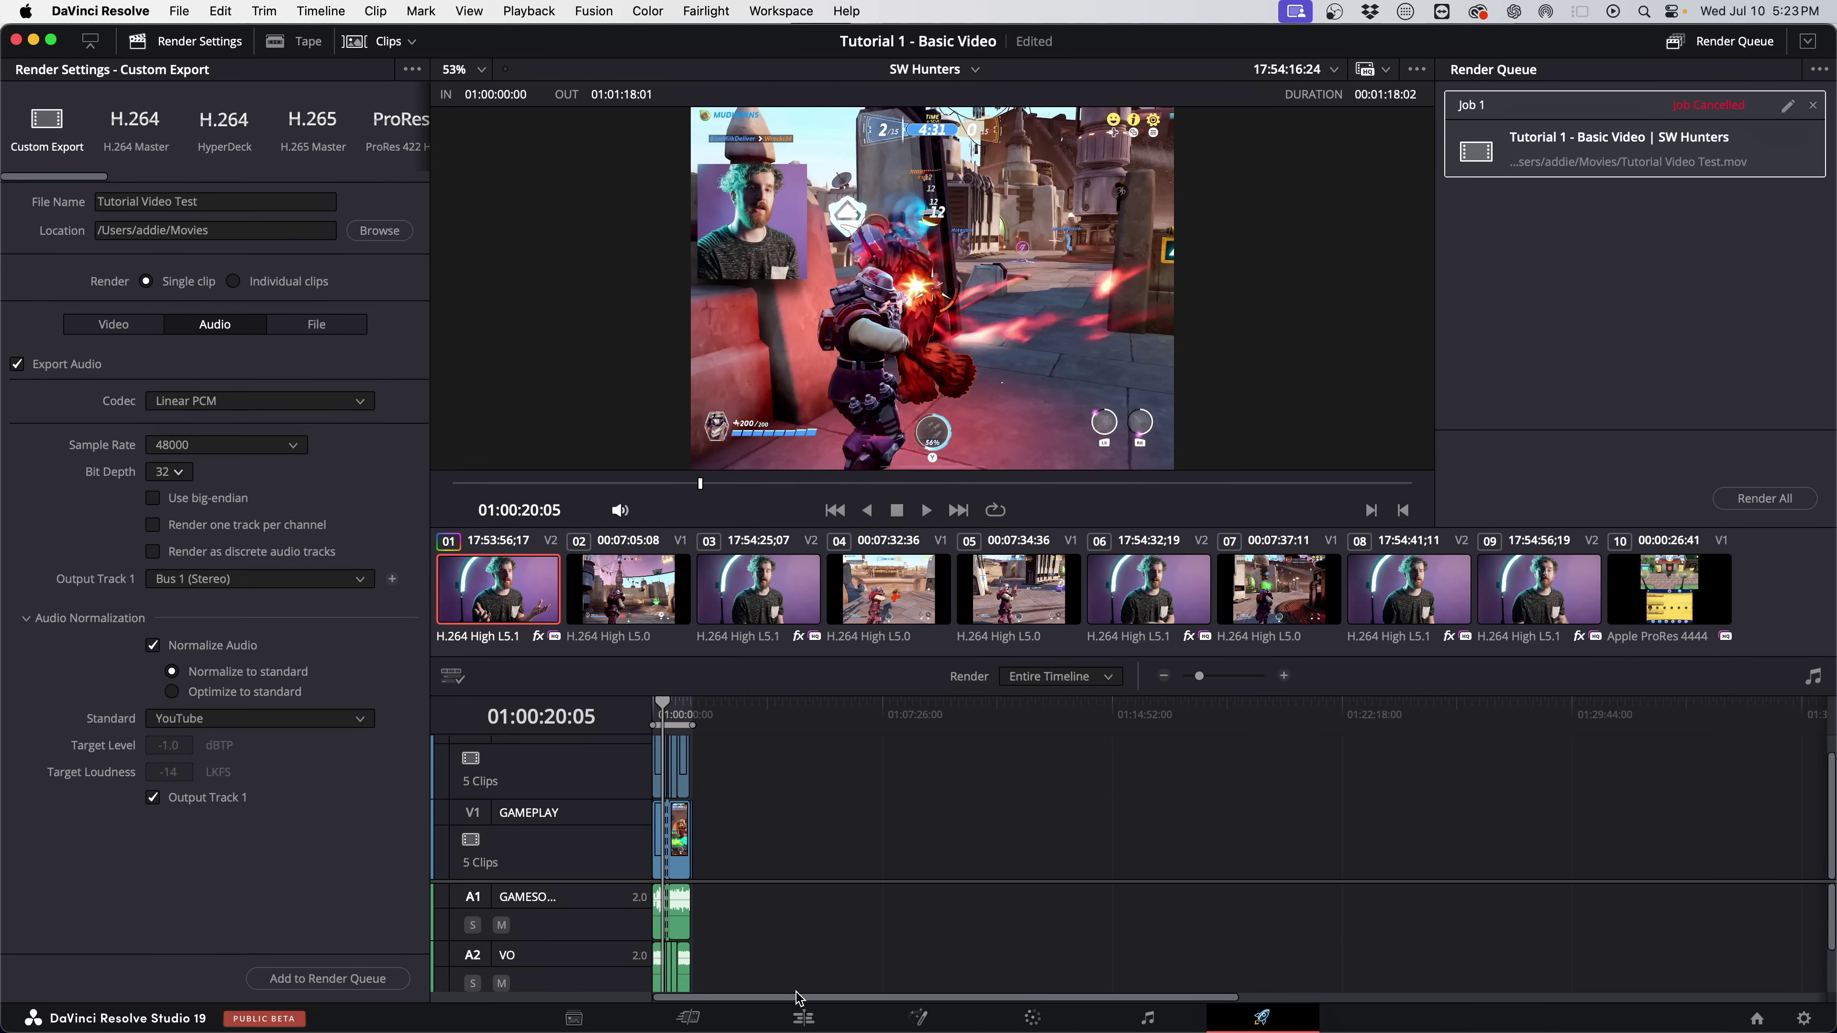
On the Edit page, slightly extend the end of the CAM clip that follows the cut at 01:00:24:19.
click(803, 1019)
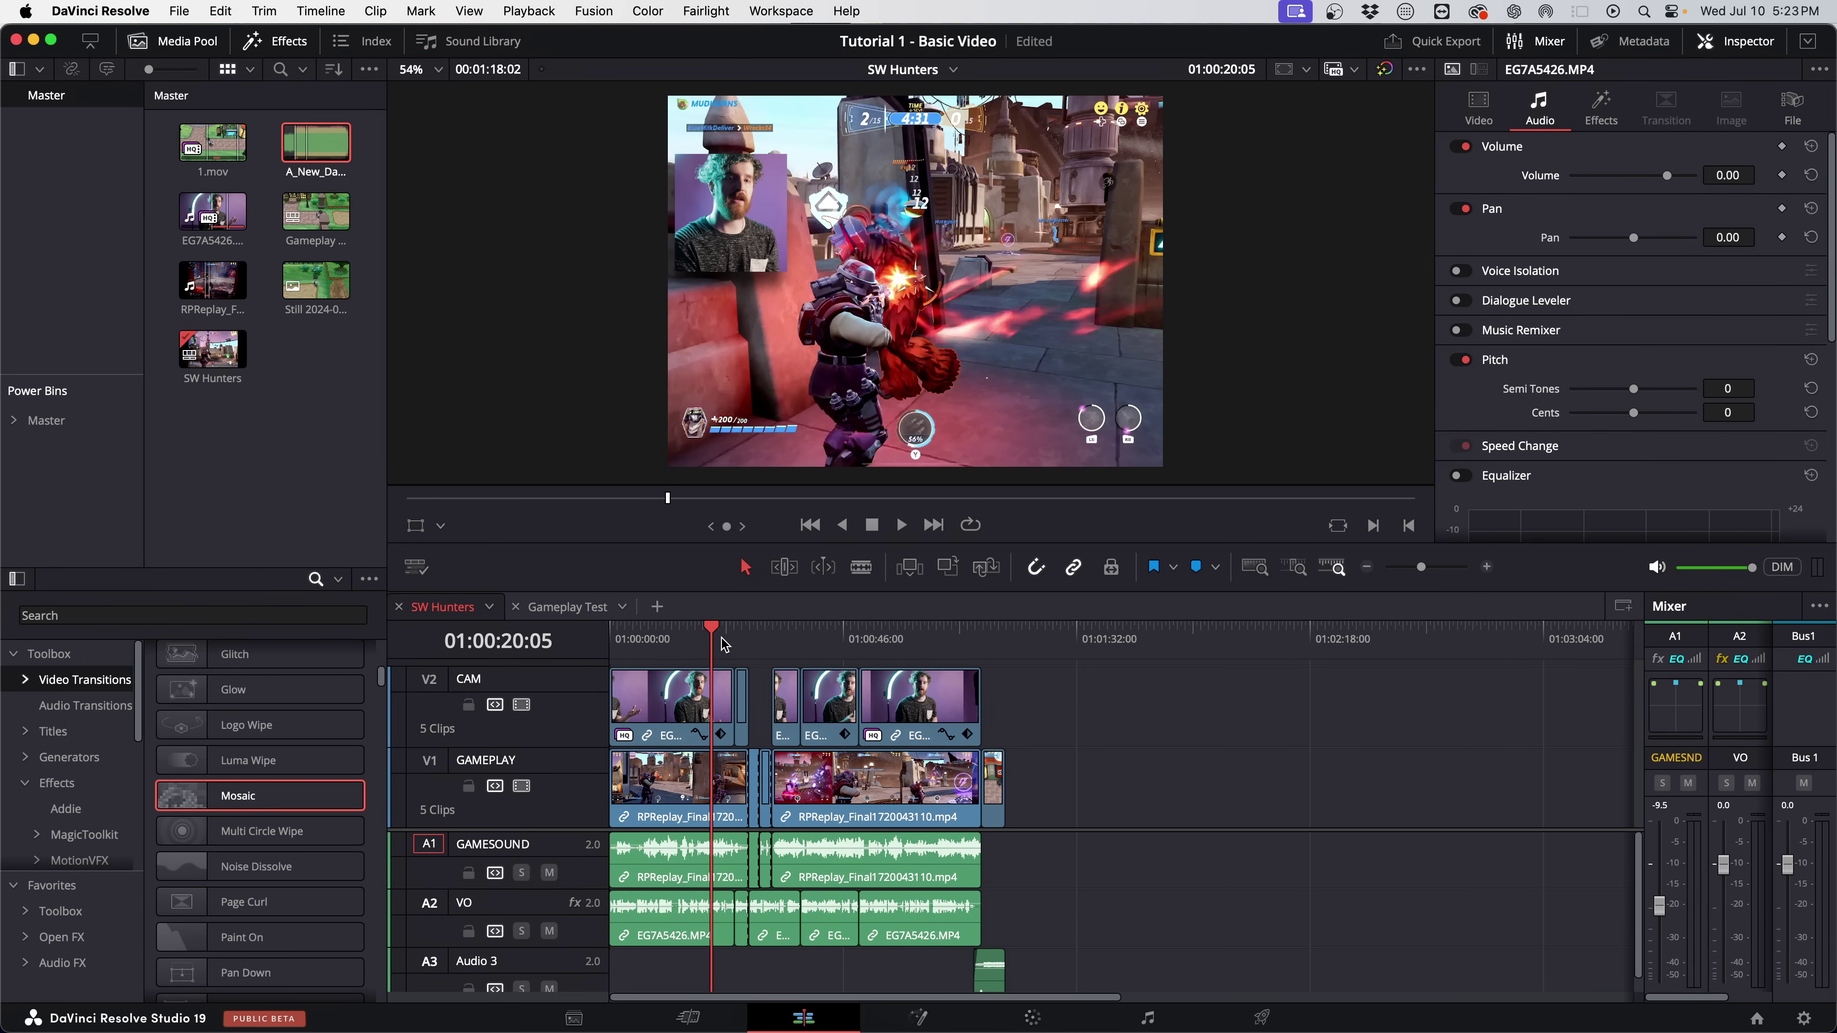
click(732, 658)
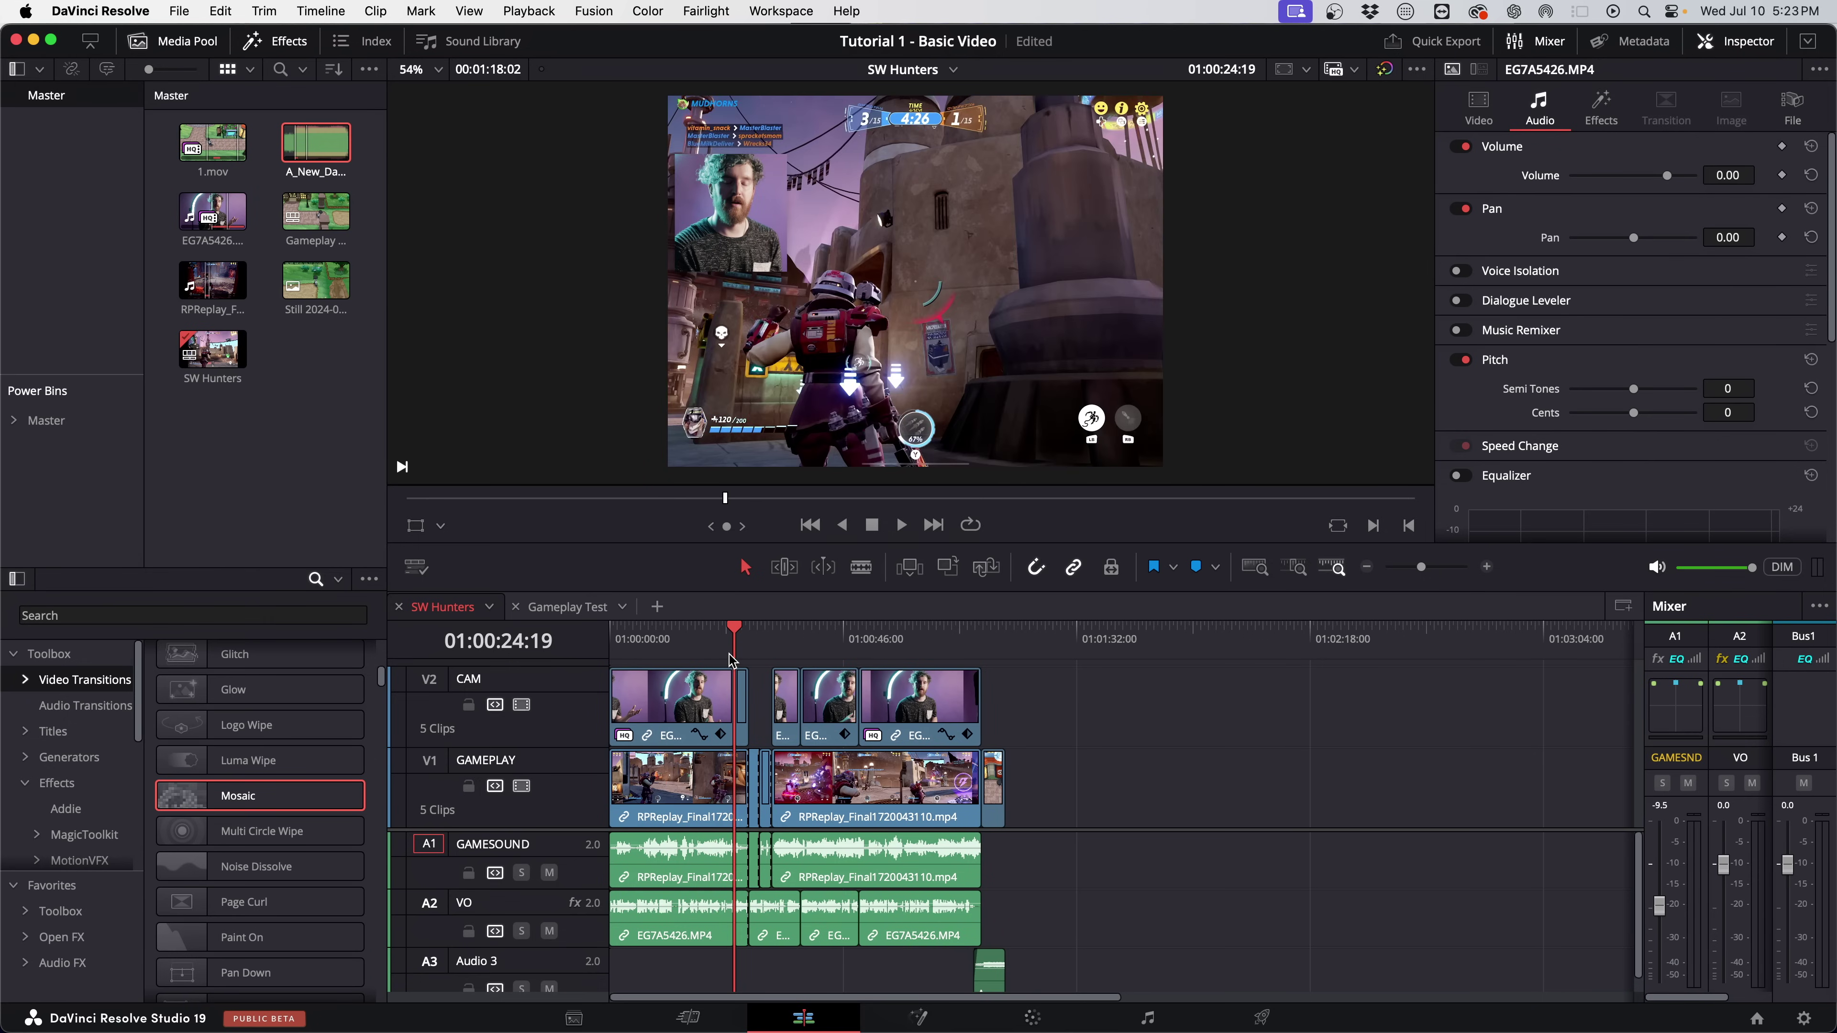
key(super+equal)
key(super+equal)
key(super+equal)
key(super+equal)
drag(1355, 701, 1379, 702)
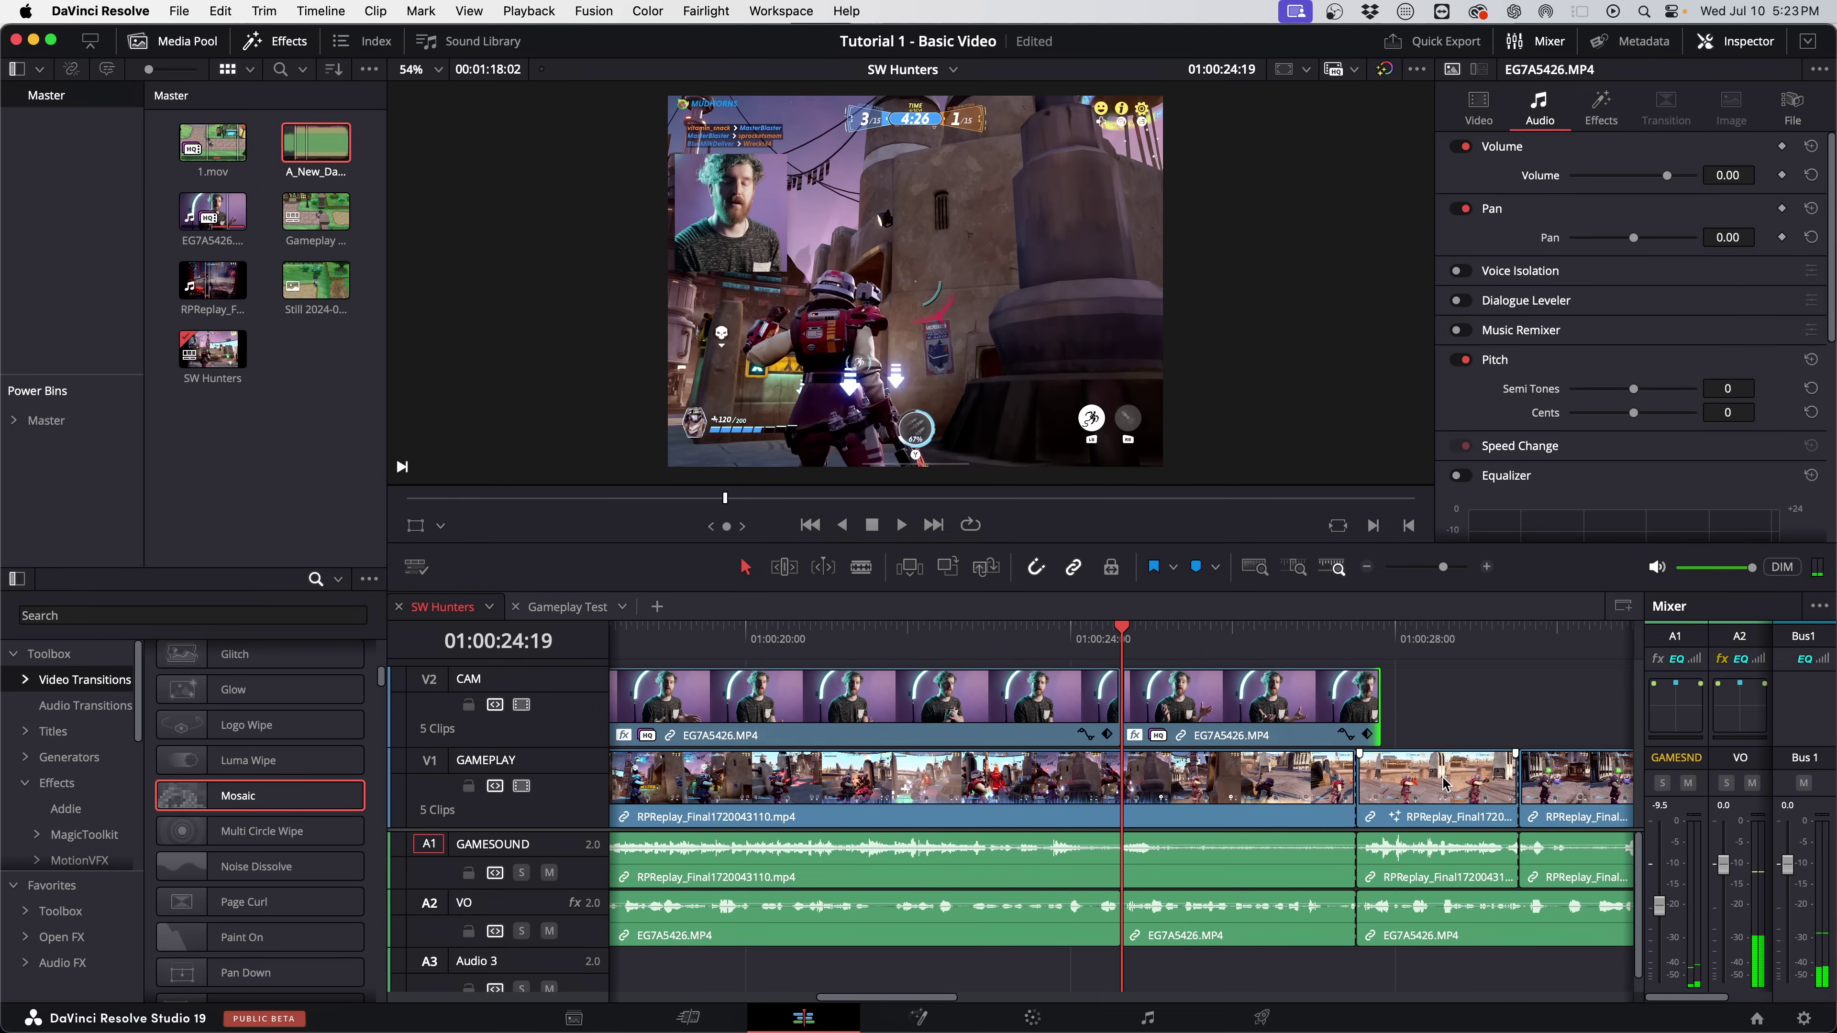
key(super+minus)
key(super+minus)
key(super+minus)
Back on the Deliver page, clear the cancelled job's render status and restart its render, stopping it partway through.
click(1273, 1017)
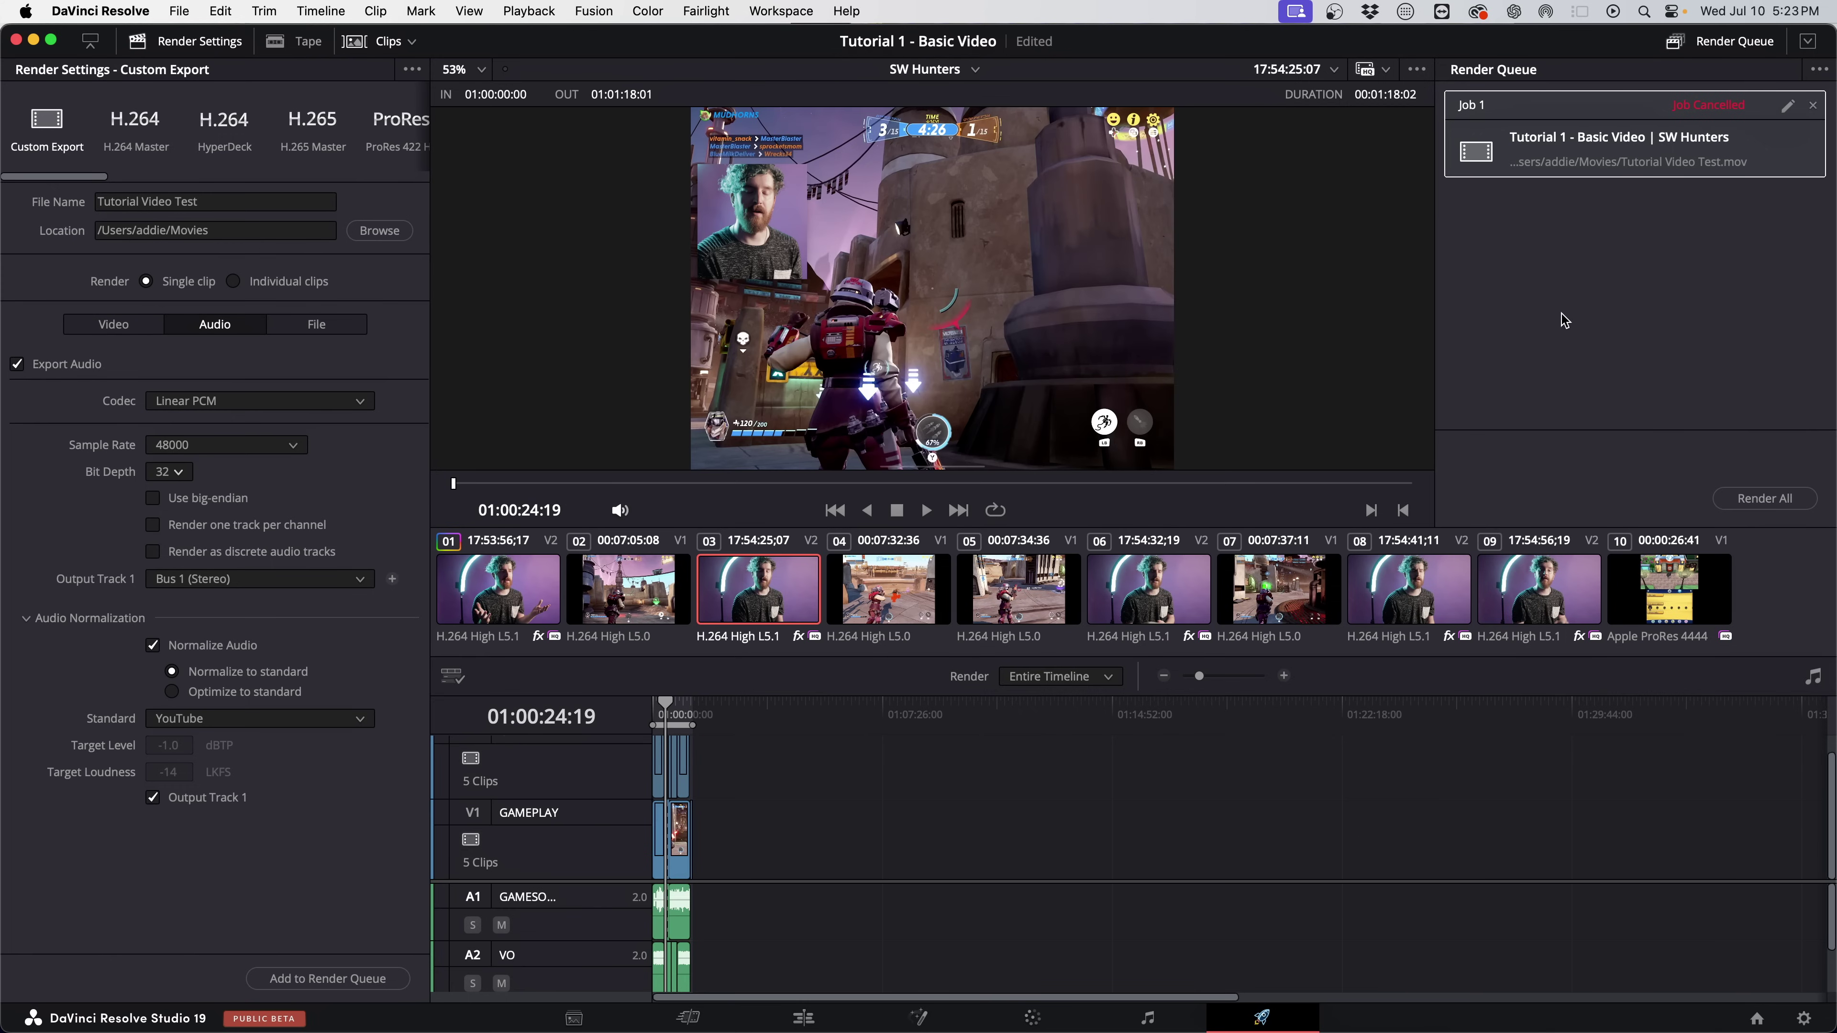
right_click(1618, 143)
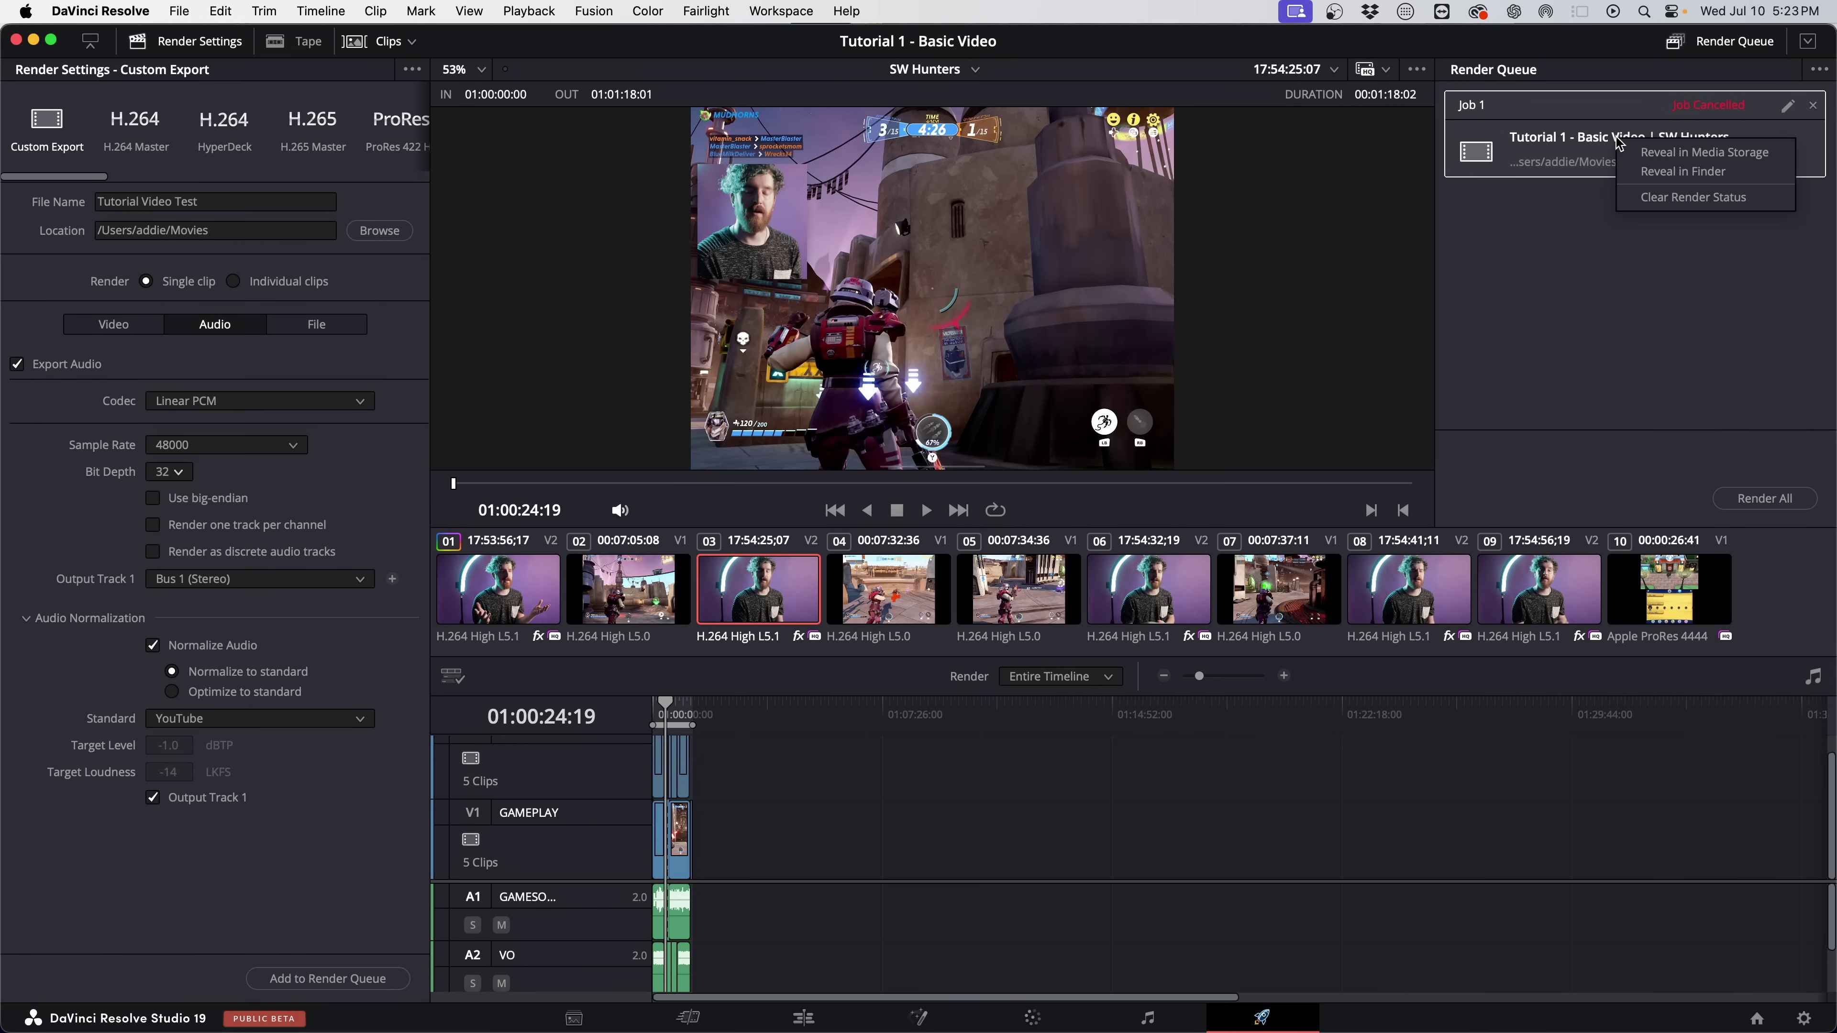
click(1656, 200)
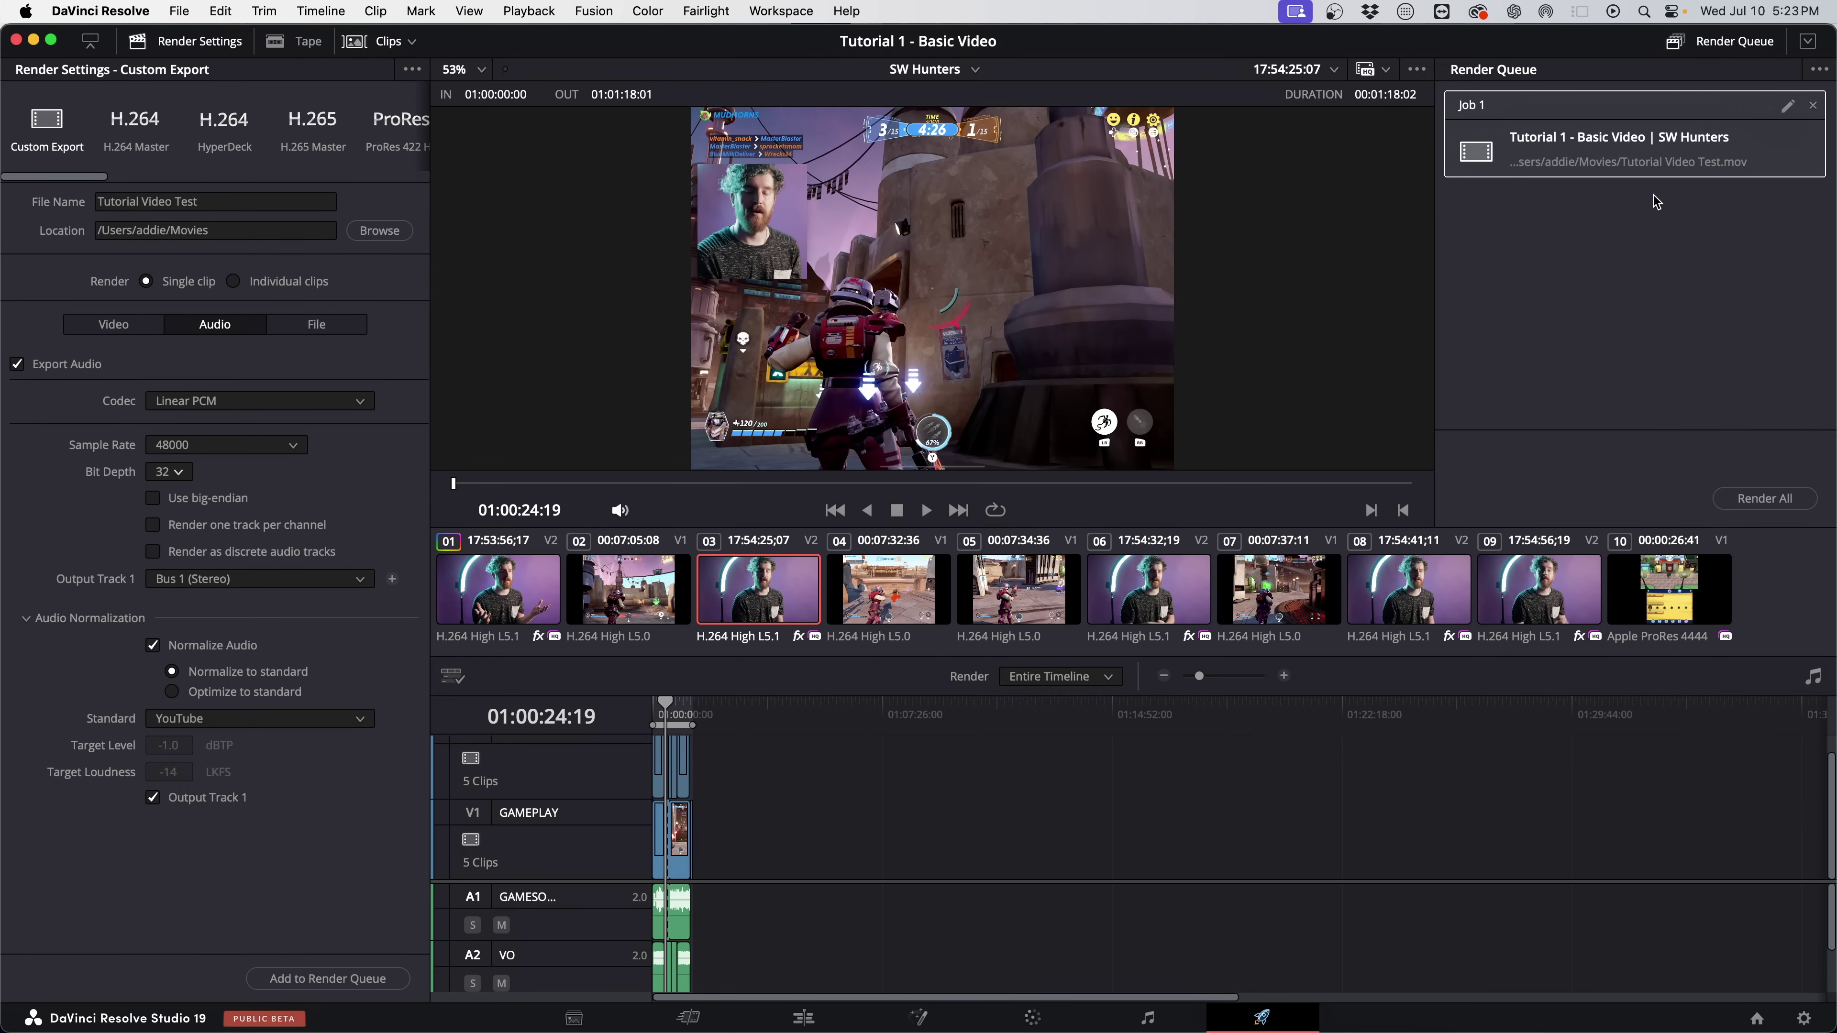
click(1738, 512)
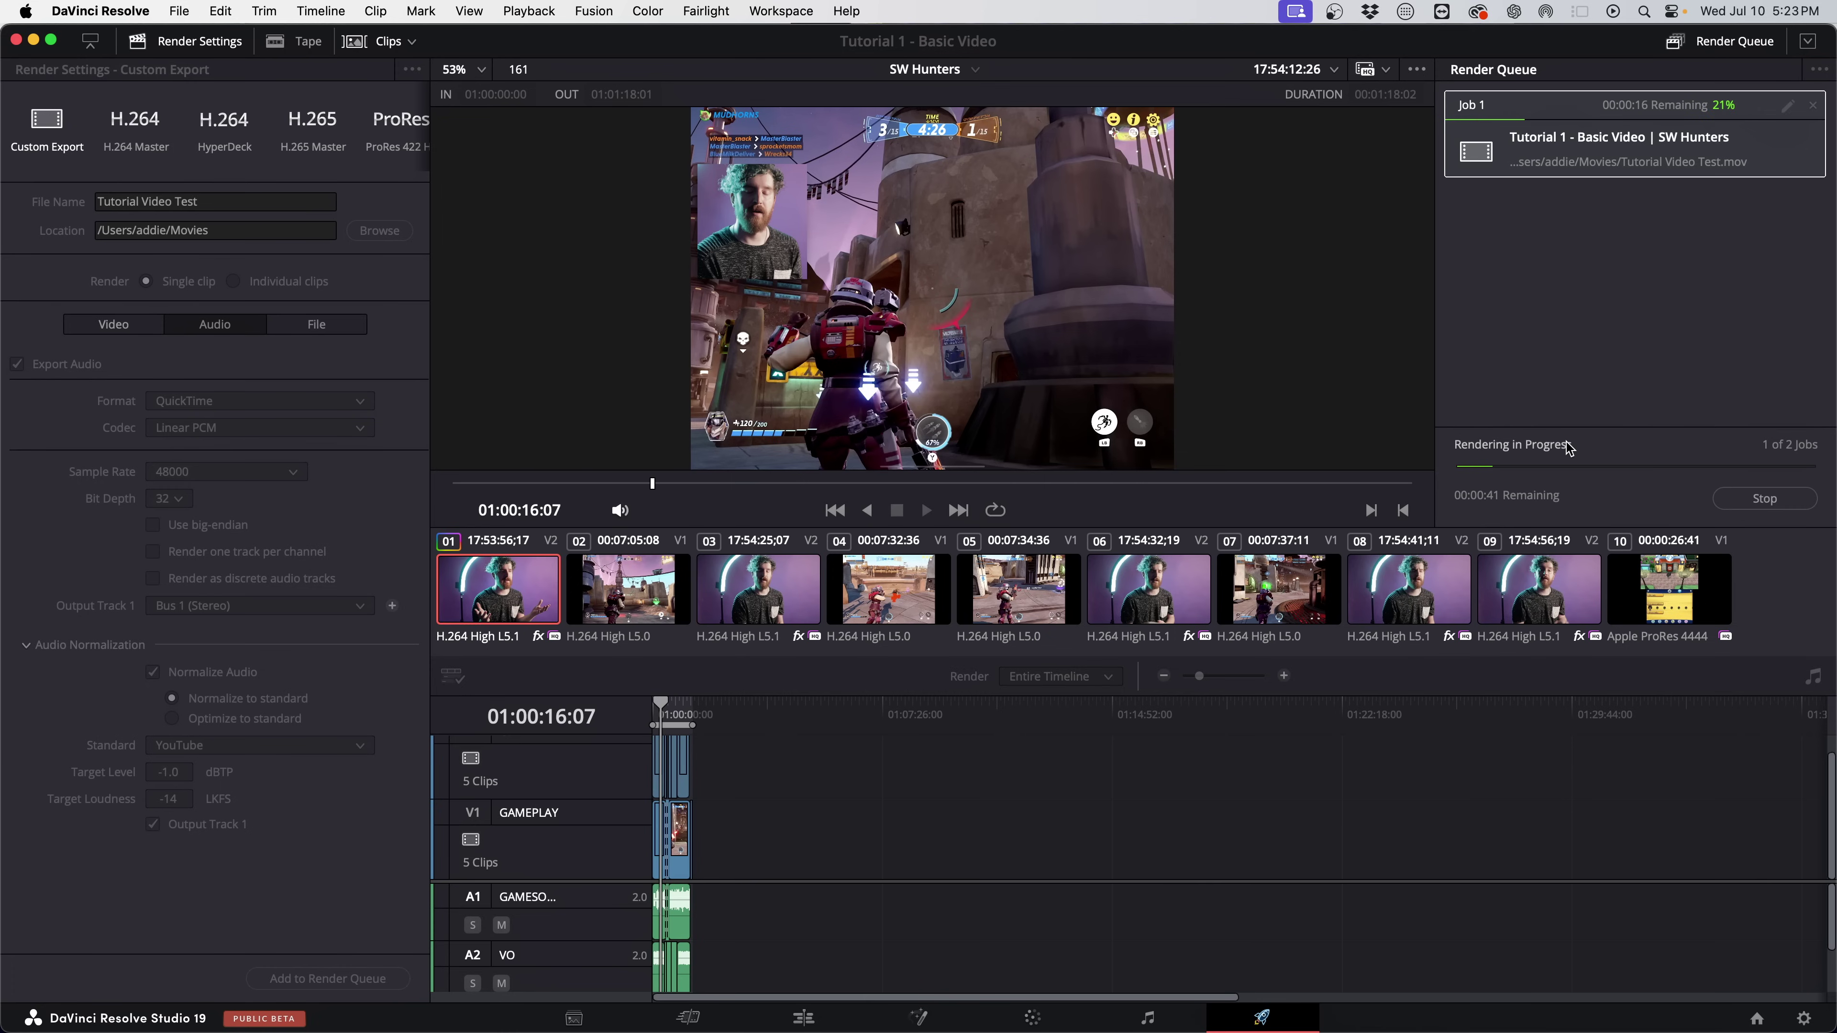
click(1776, 498)
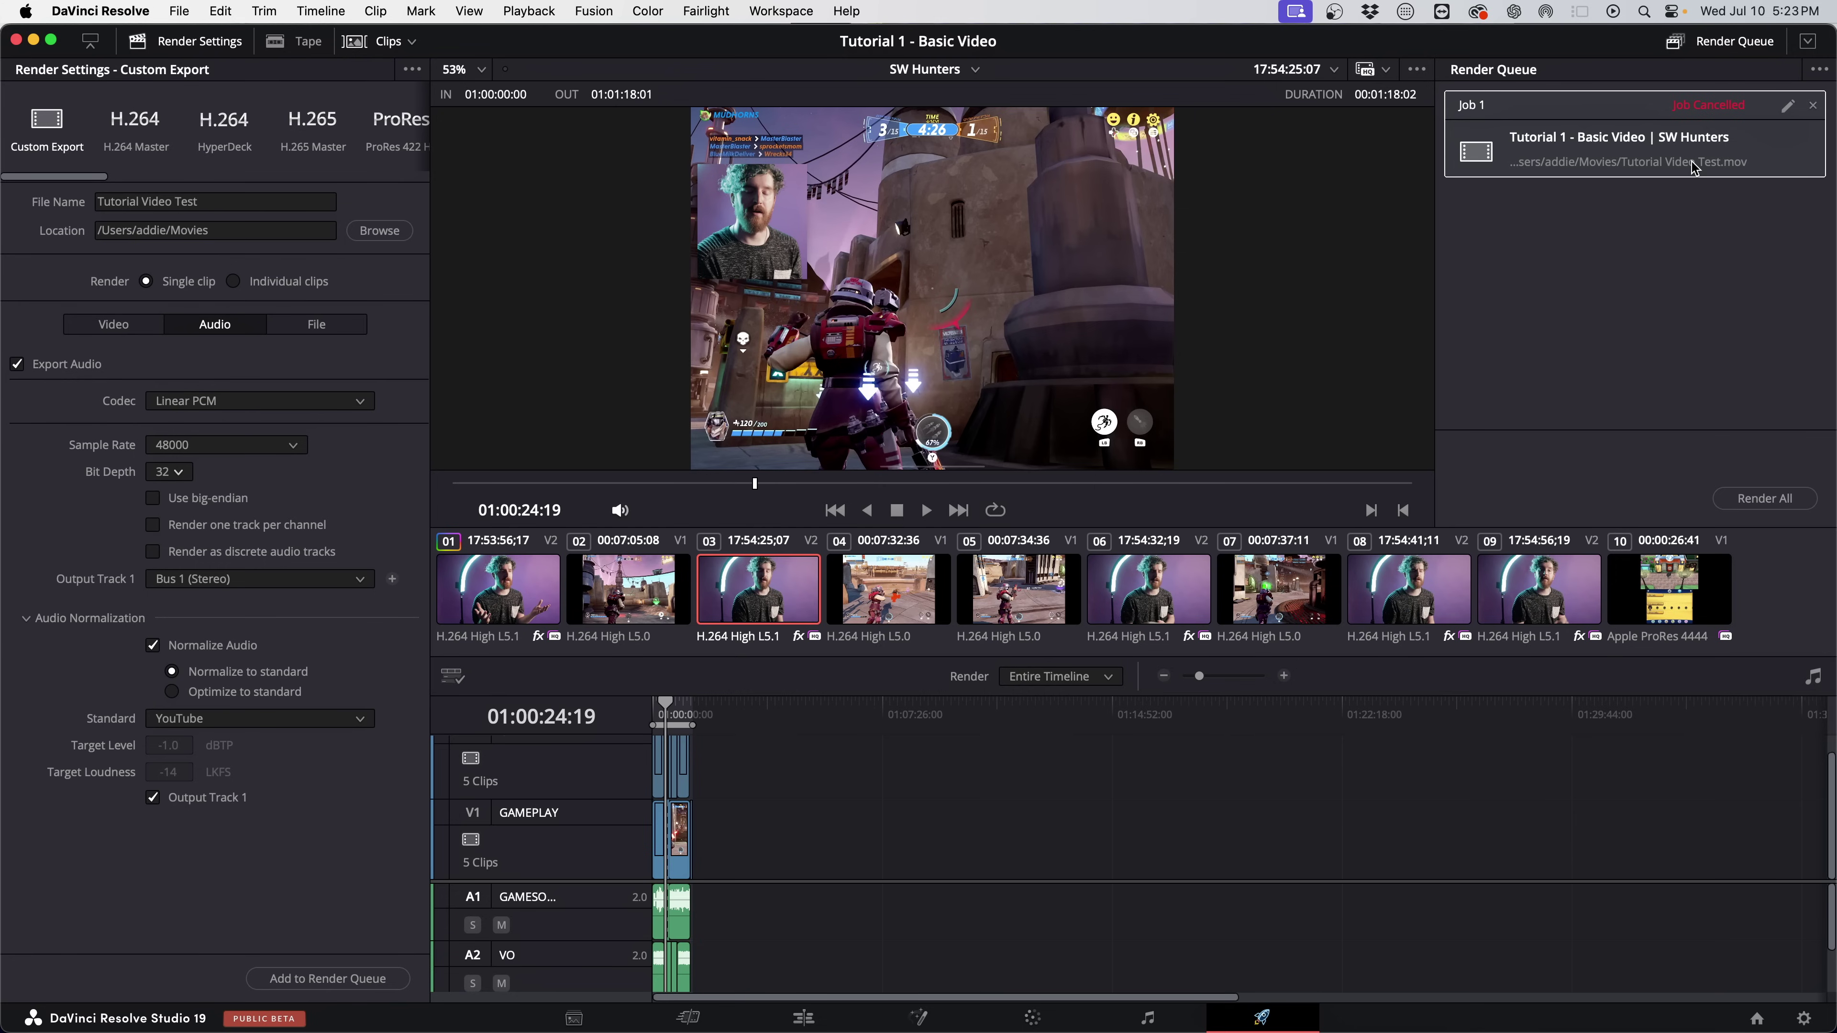
Clear the queued job's render status, change its video codec to Apple ProRes and update the job.
right_click(1639, 119)
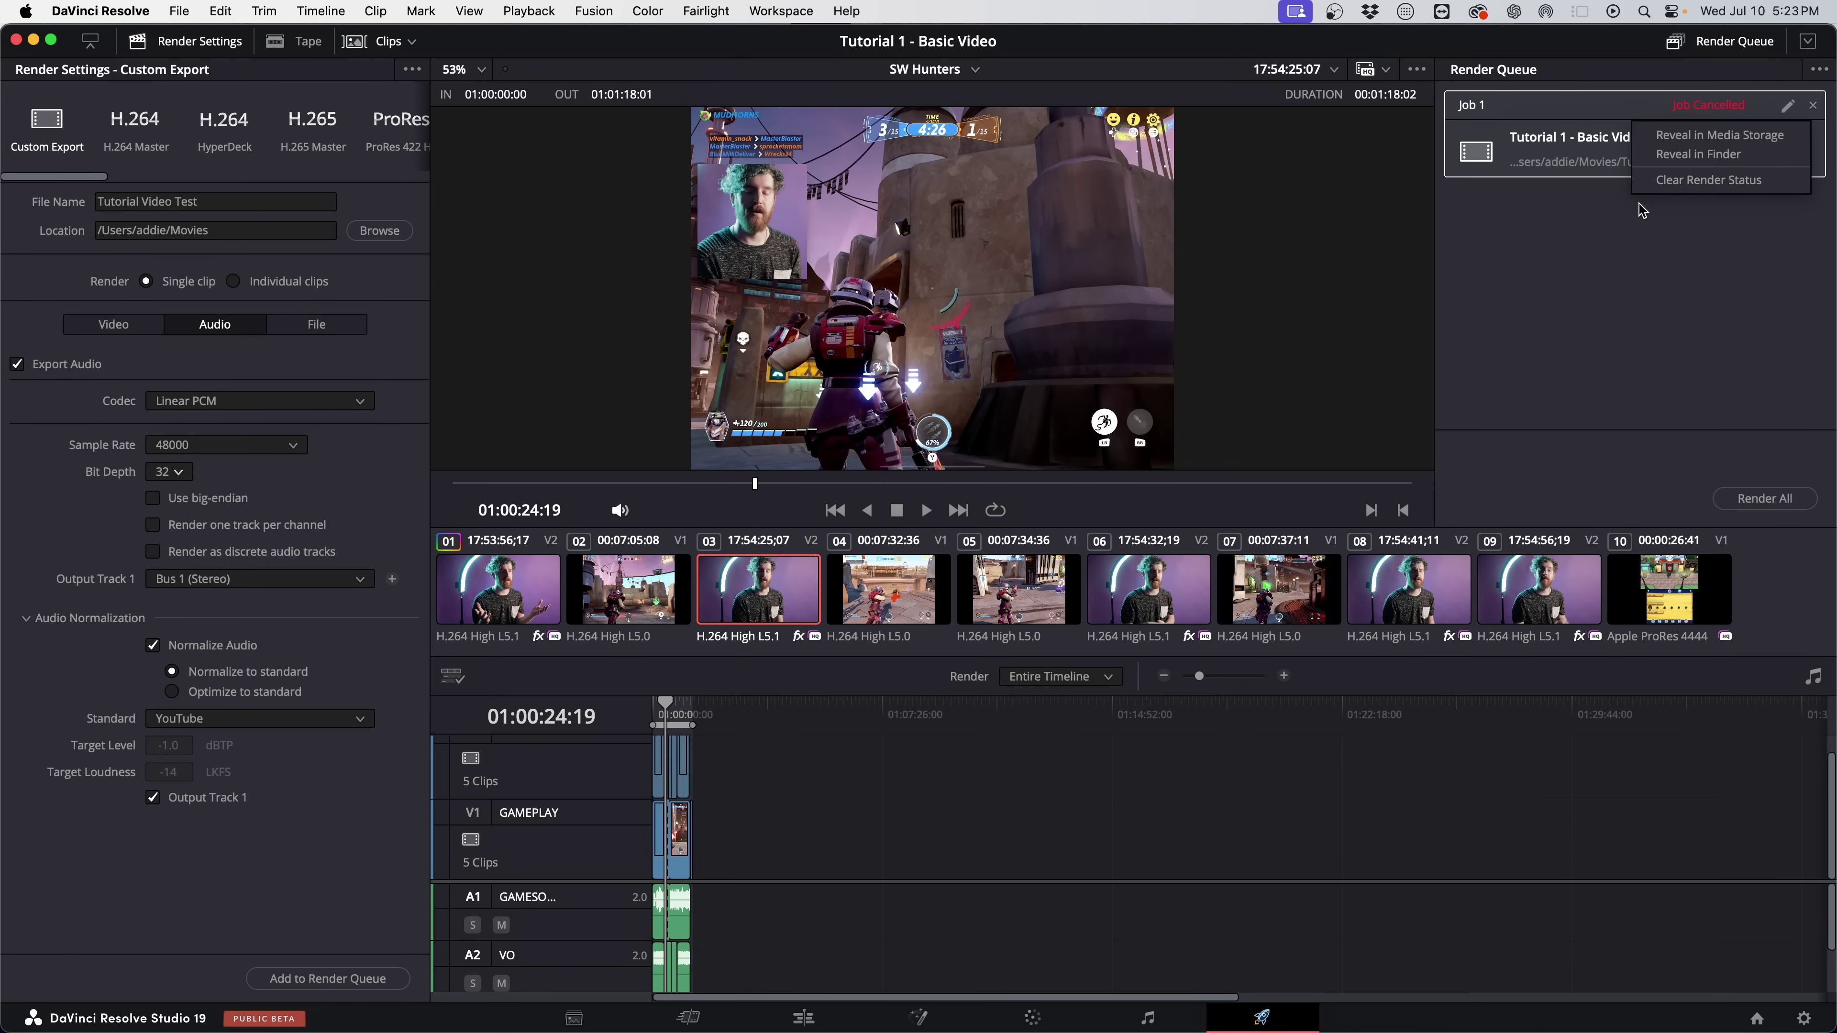
click(1662, 192)
right_click(1693, 163)
click(1728, 204)
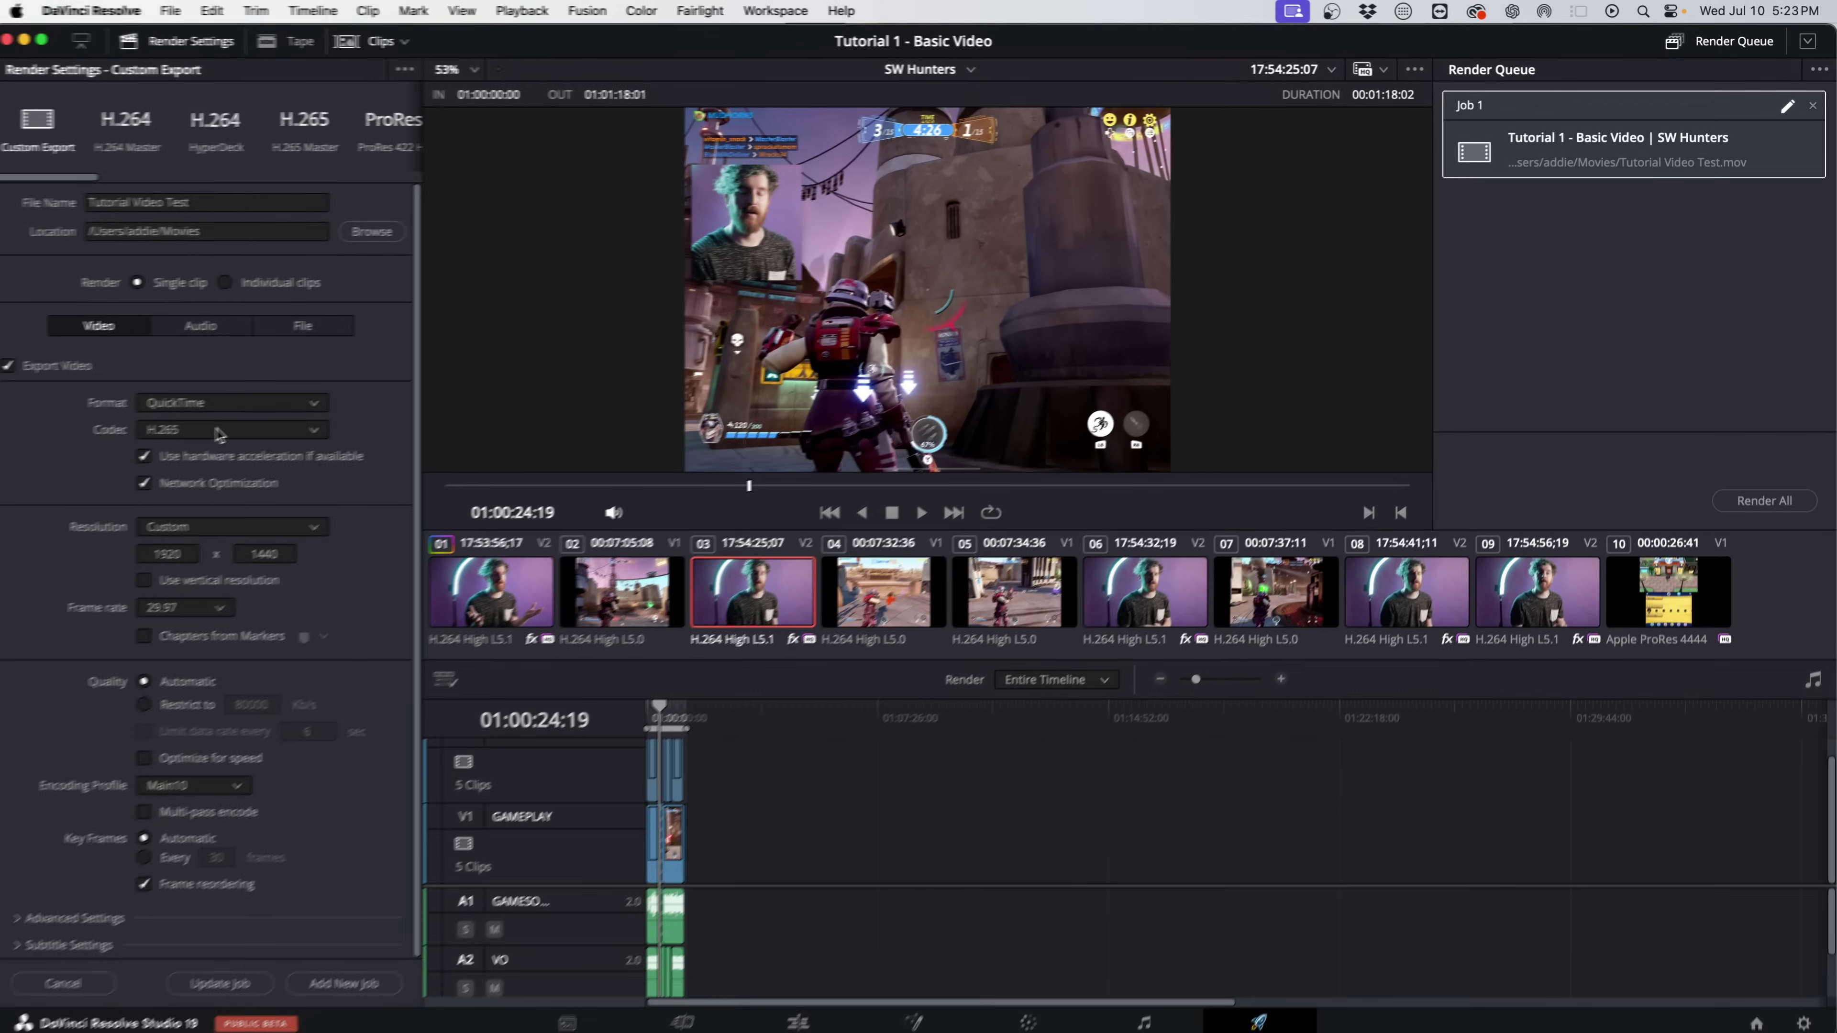
click(230, 428)
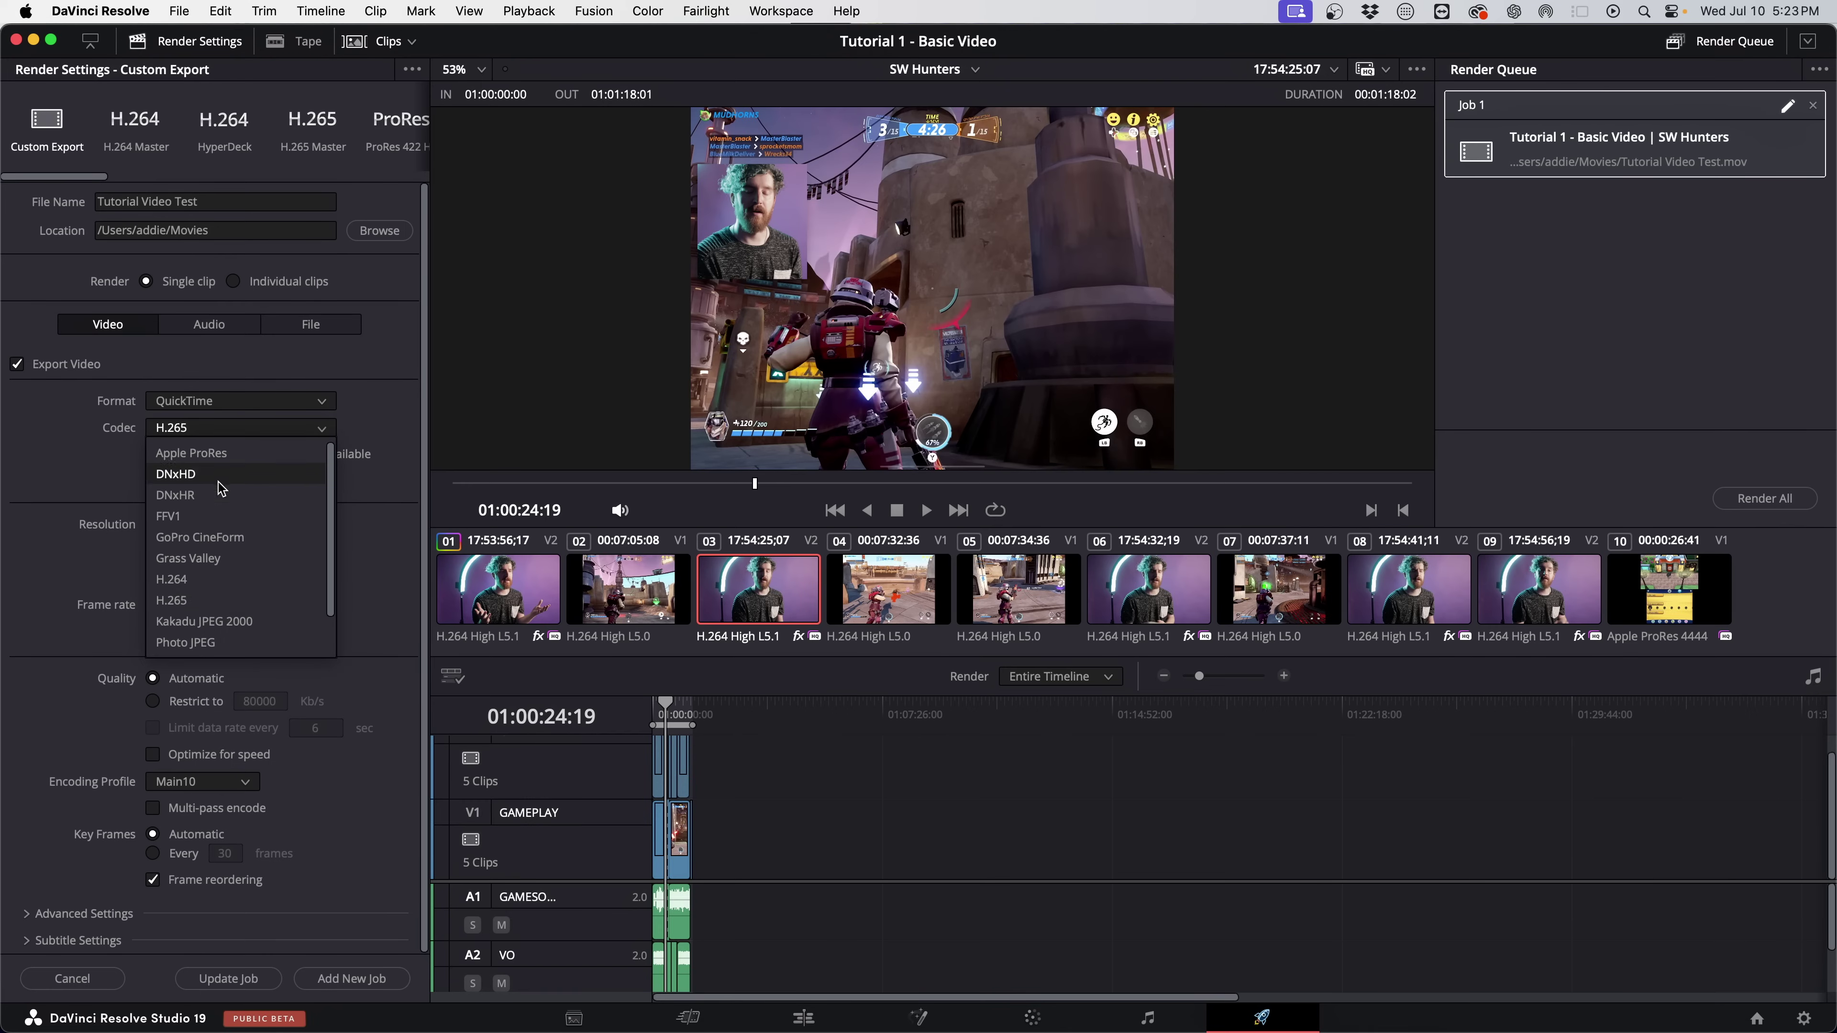
click(221, 452)
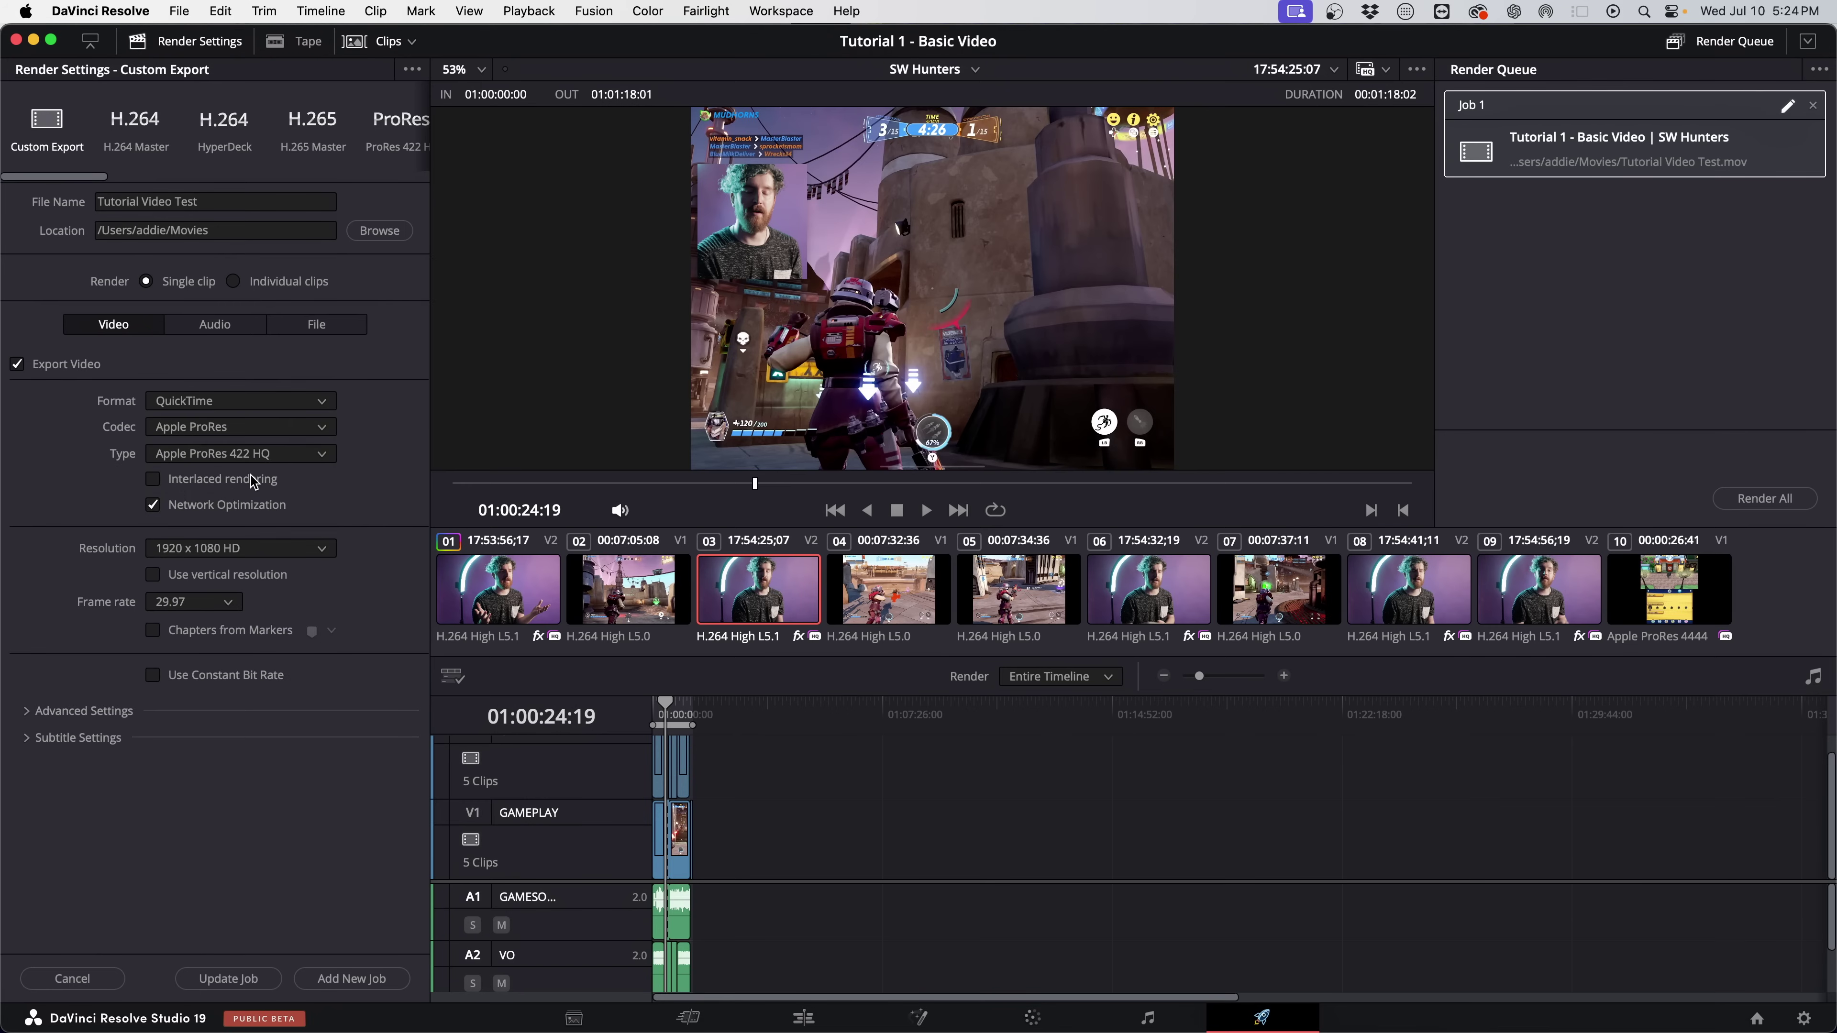
click(229, 978)
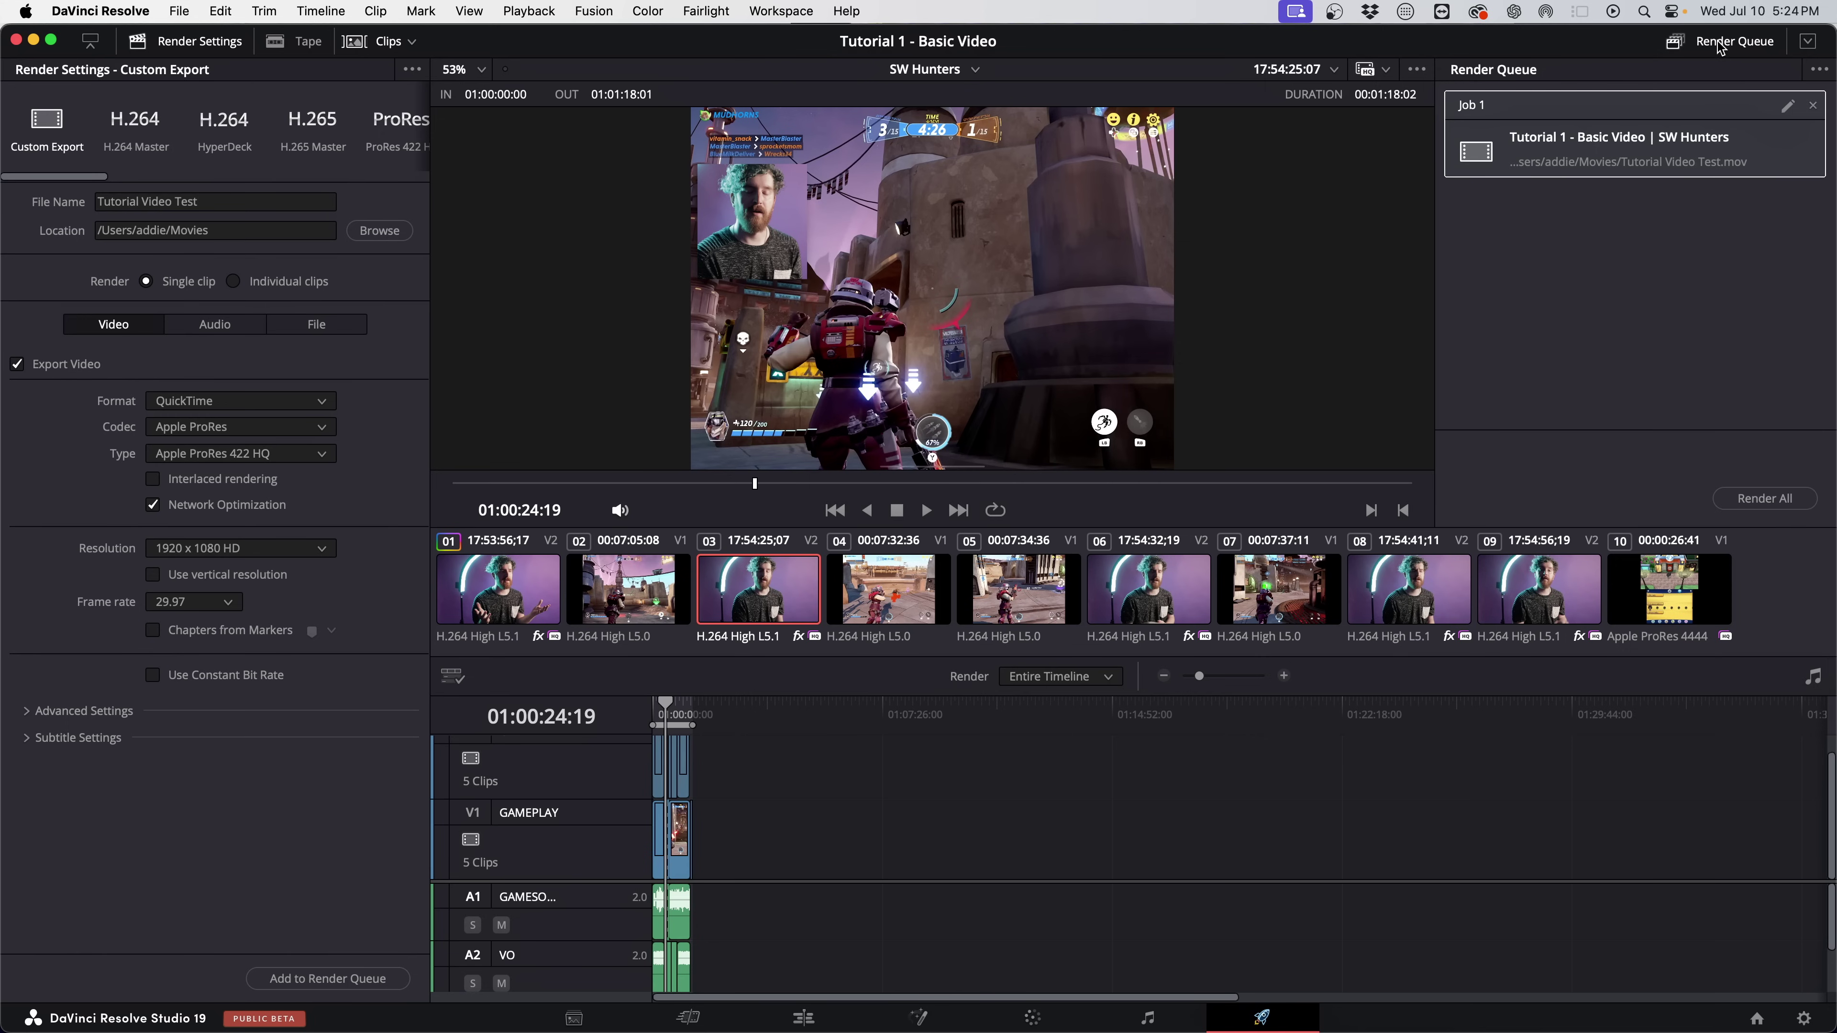
Start rendering the updated ProRes job, stop it partway through and clear its render status.
click(1765, 498)
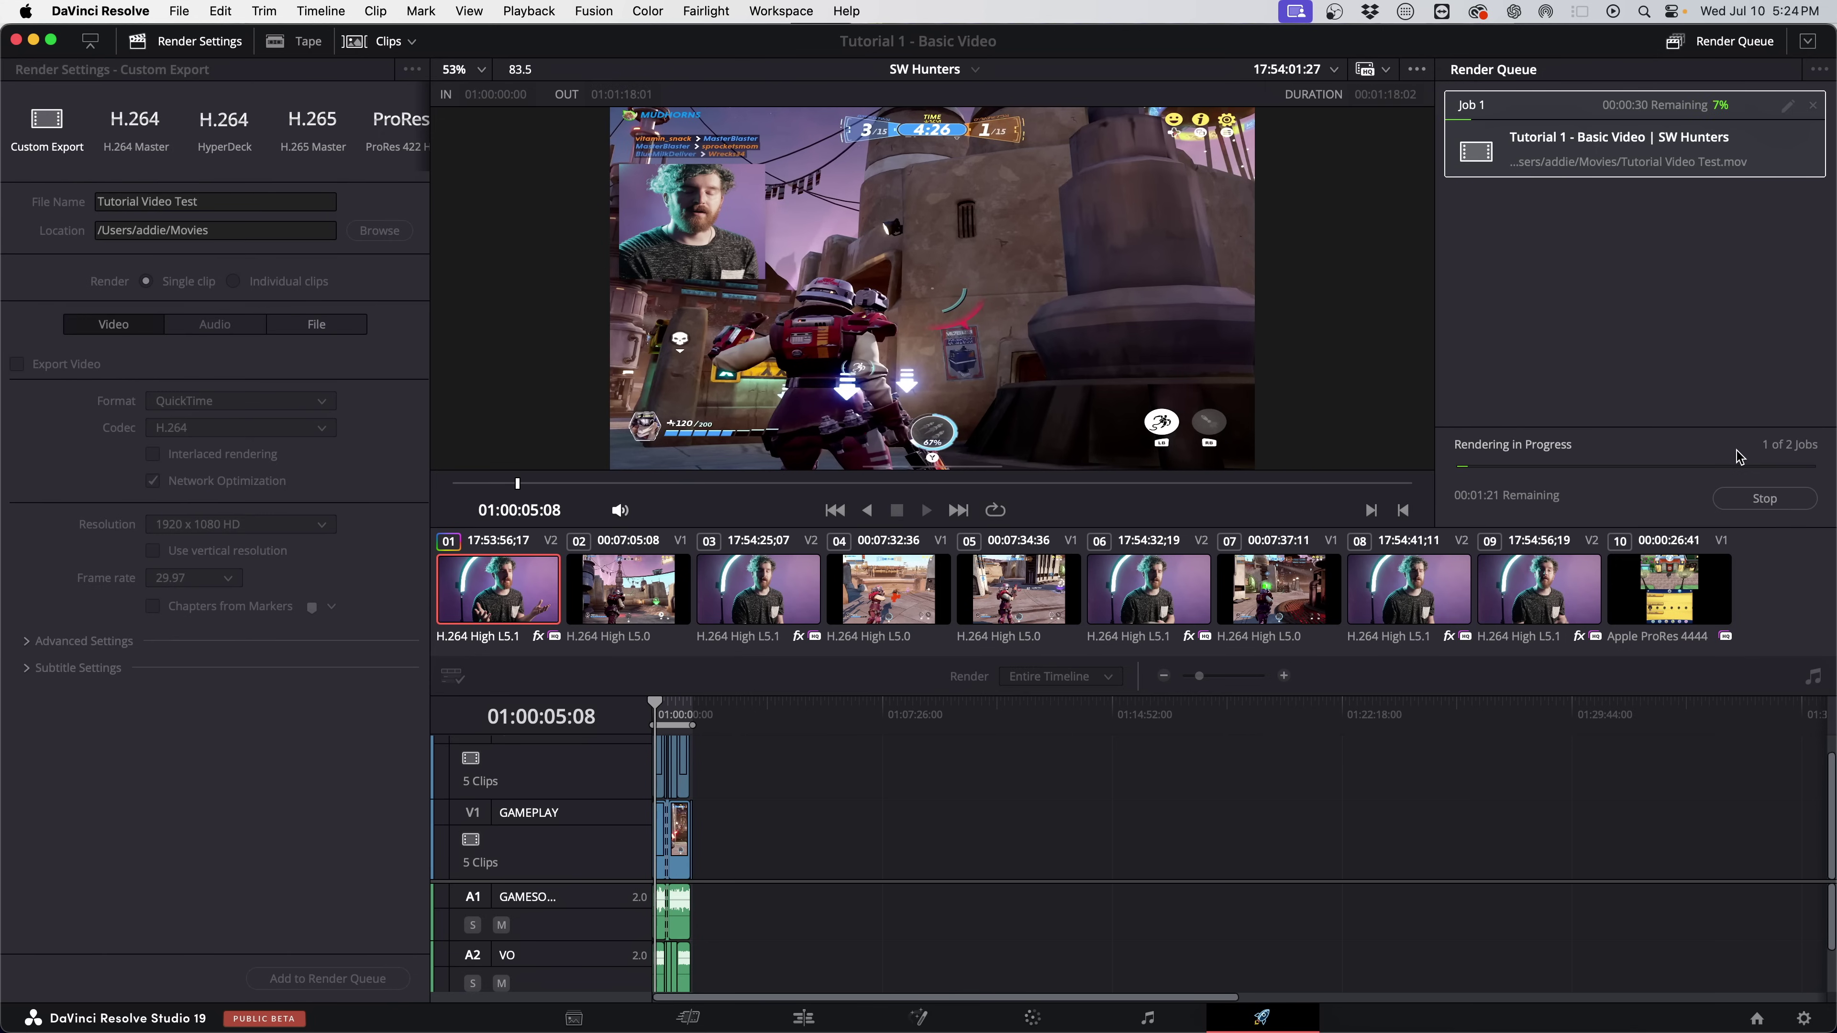
click(1753, 496)
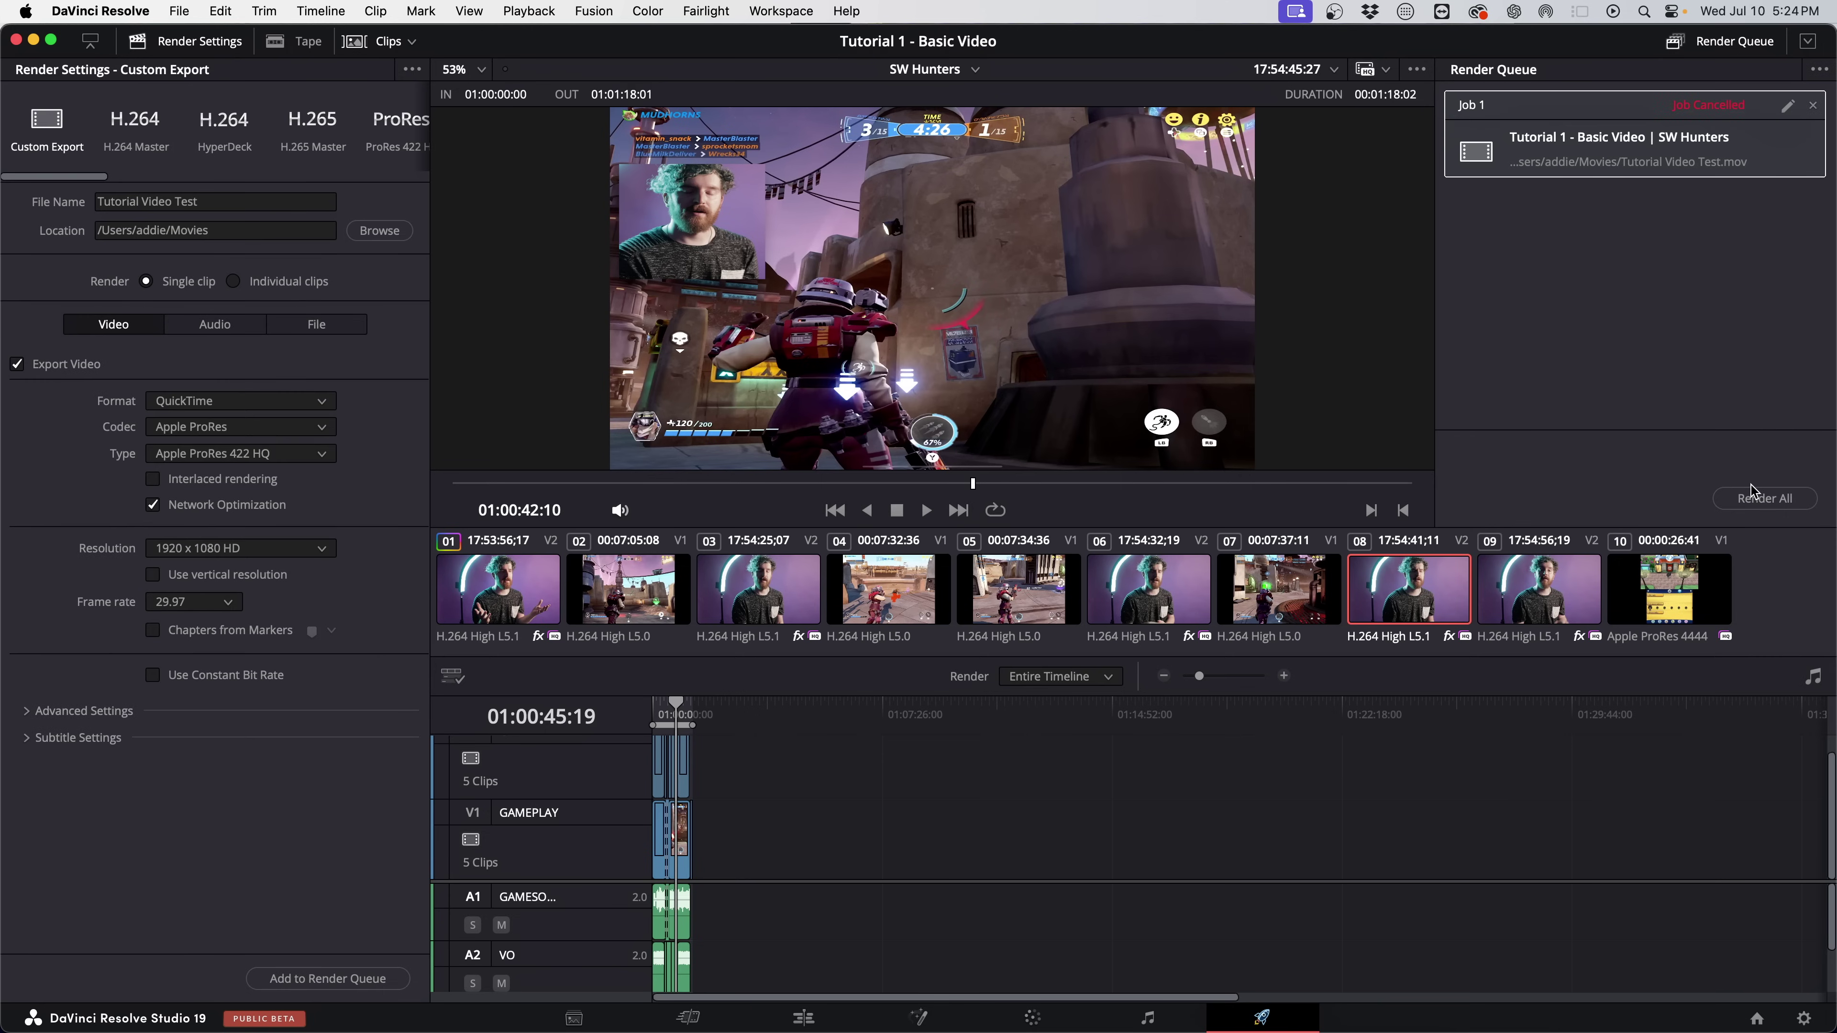
right_click(1628, 134)
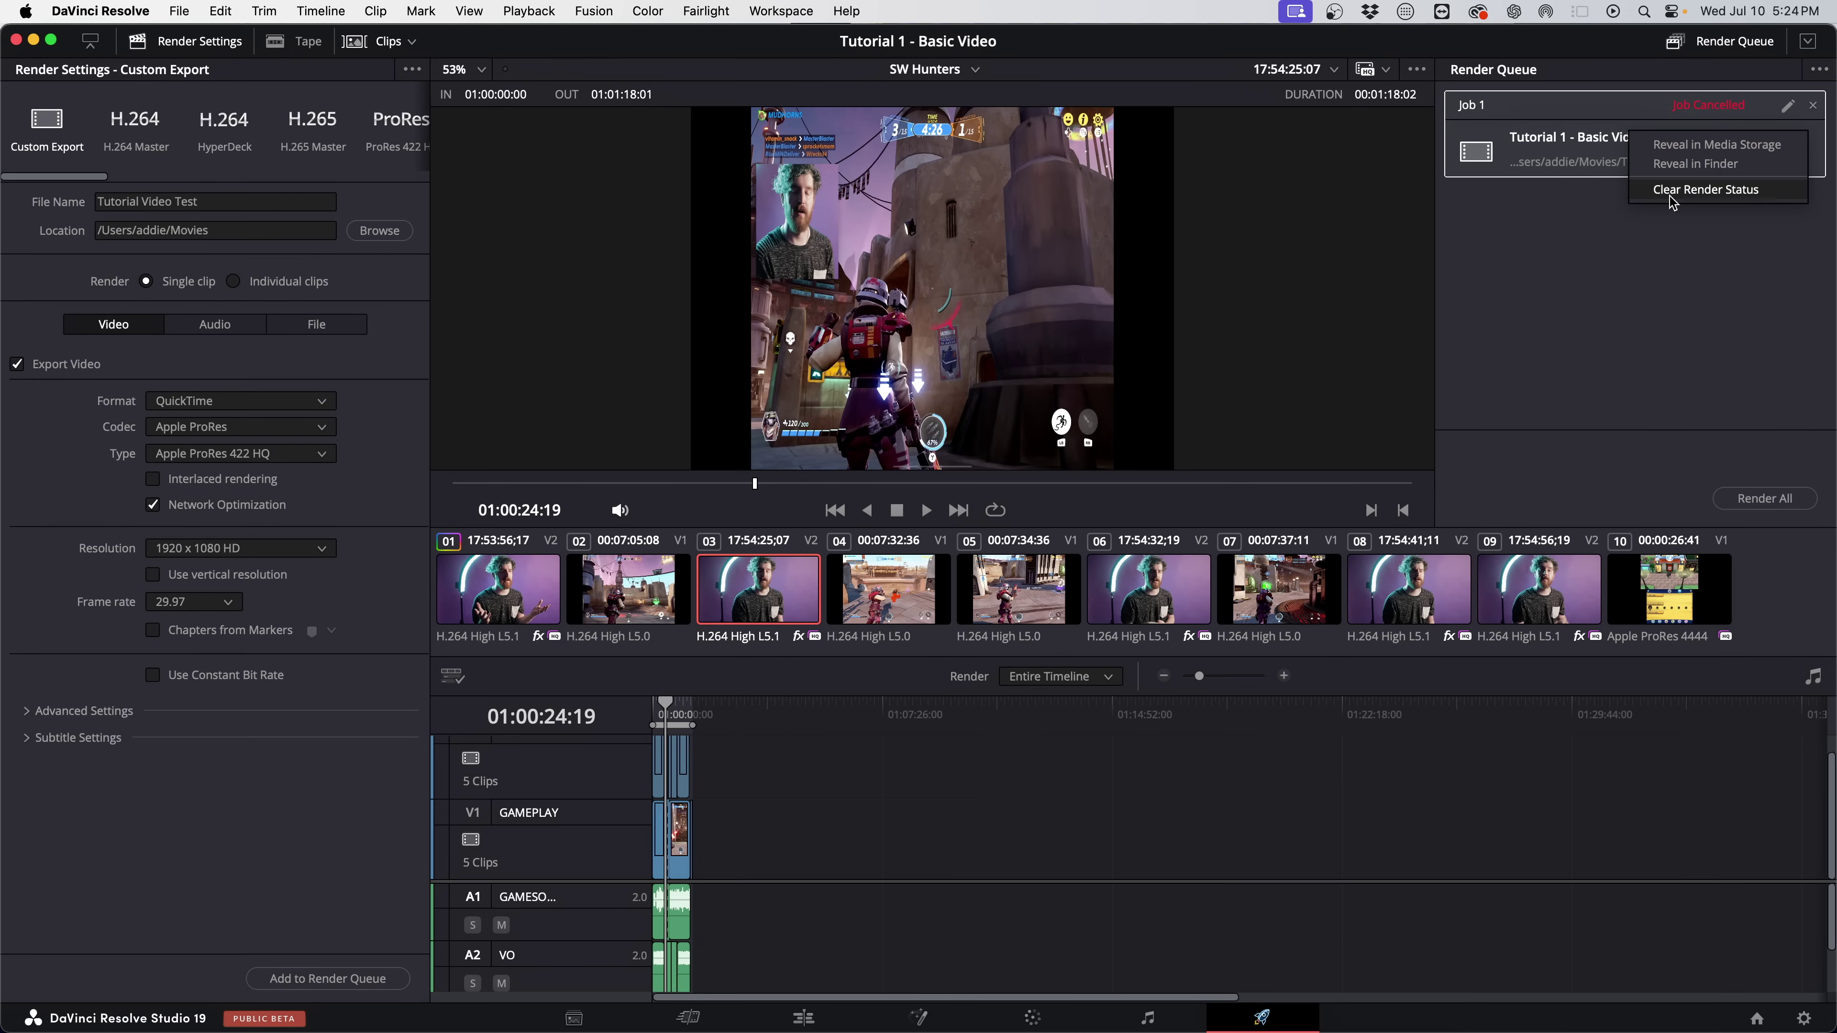
click(1668, 189)
Set the queued job's custom resolution to 1920 x 1440 and render the updated job.
click(1783, 109)
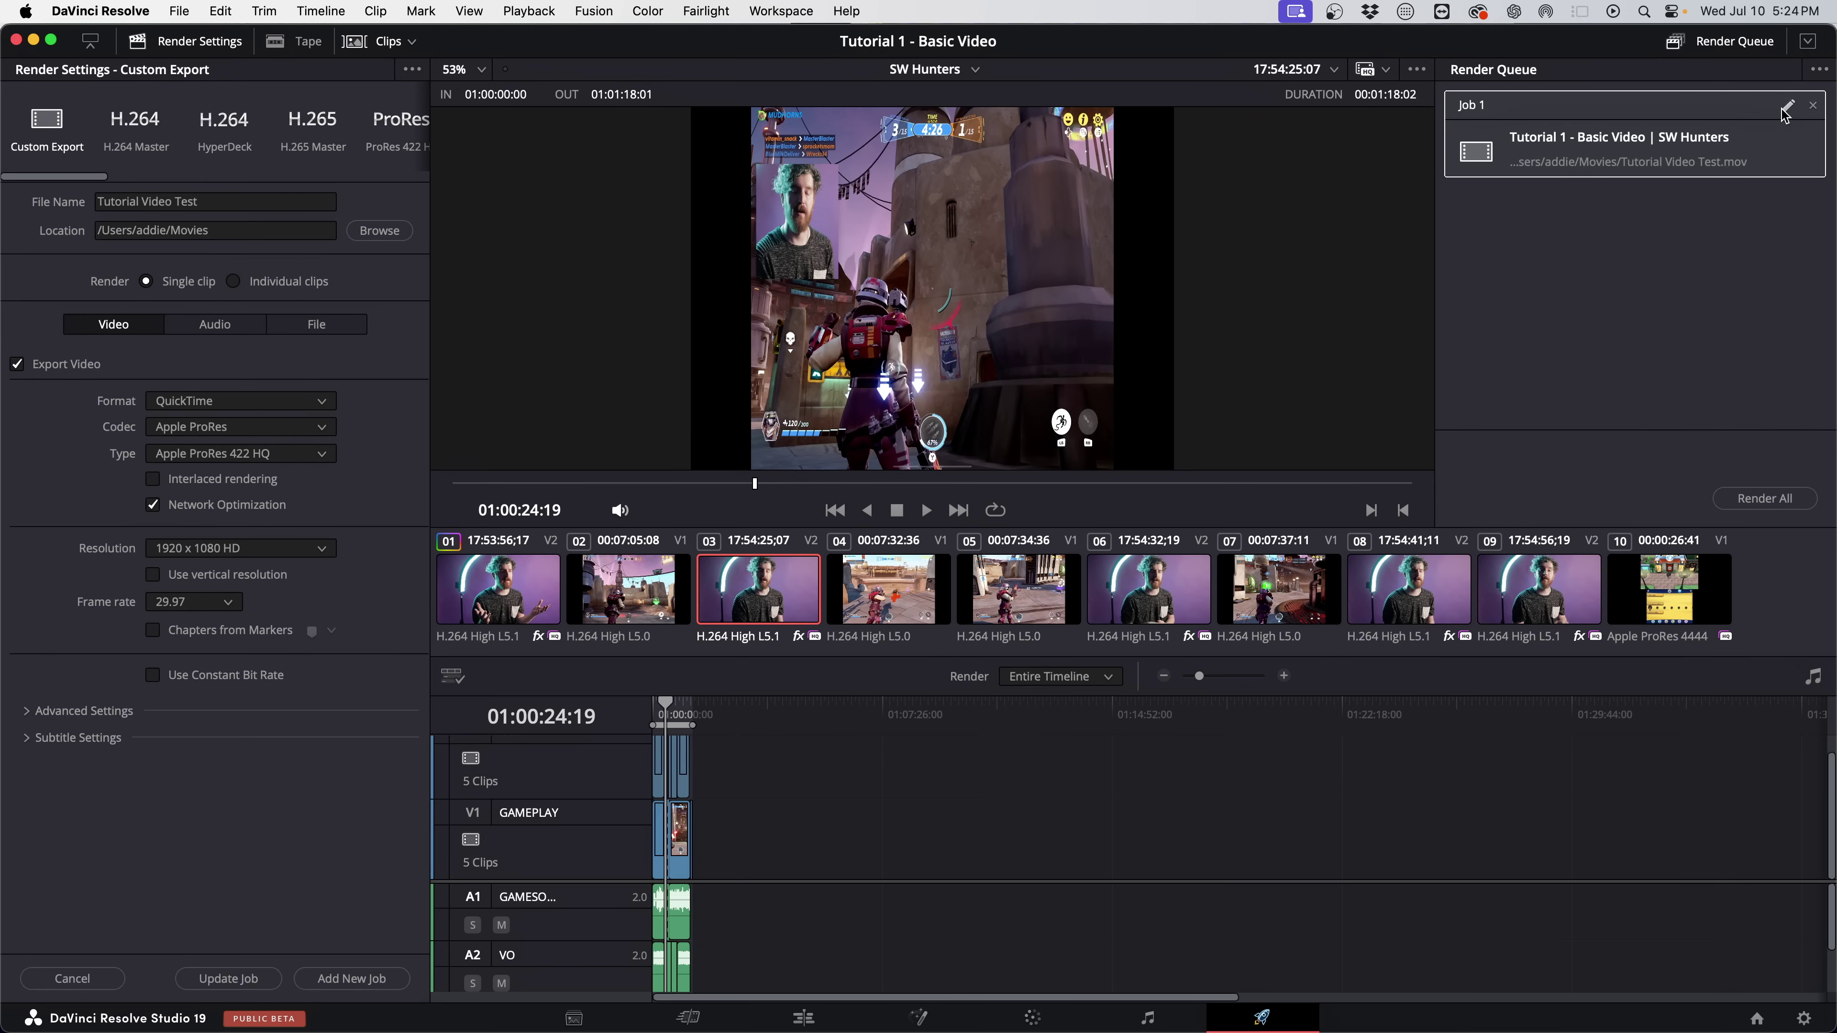
click(228, 547)
click(239, 573)
click(197, 577)
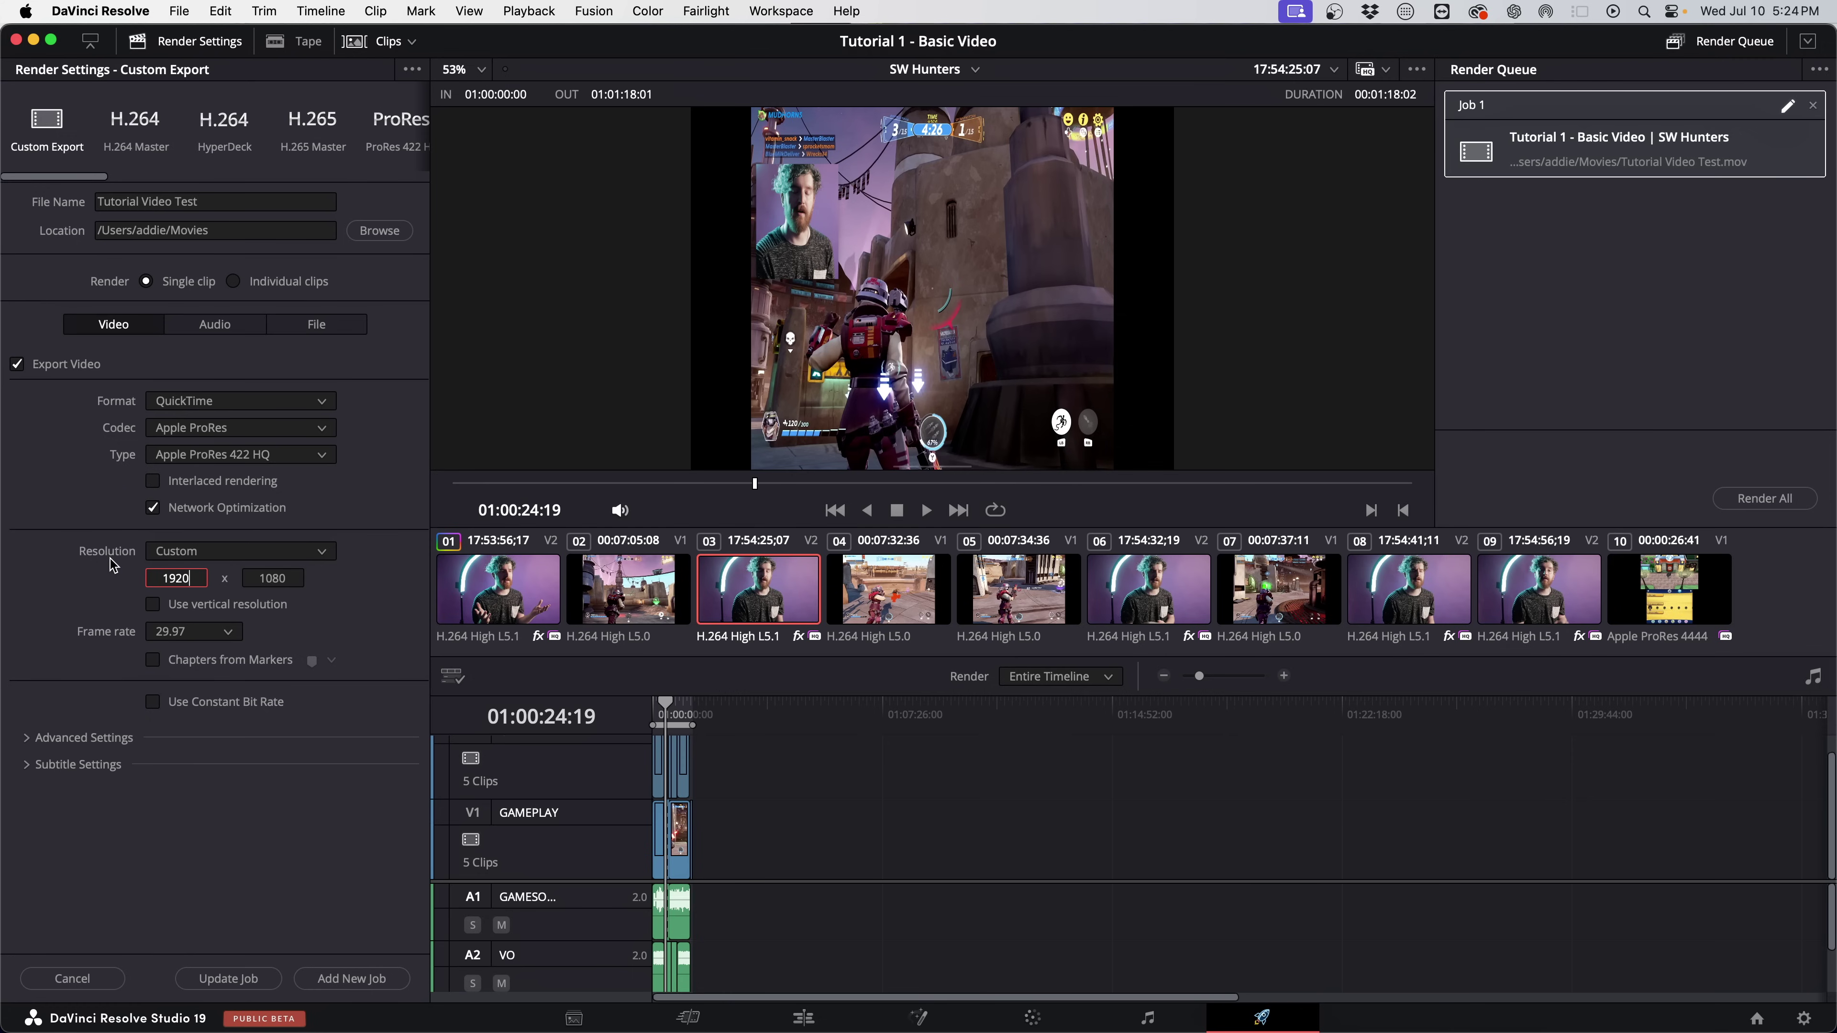
key(Return)
click(177, 550)
click(177, 573)
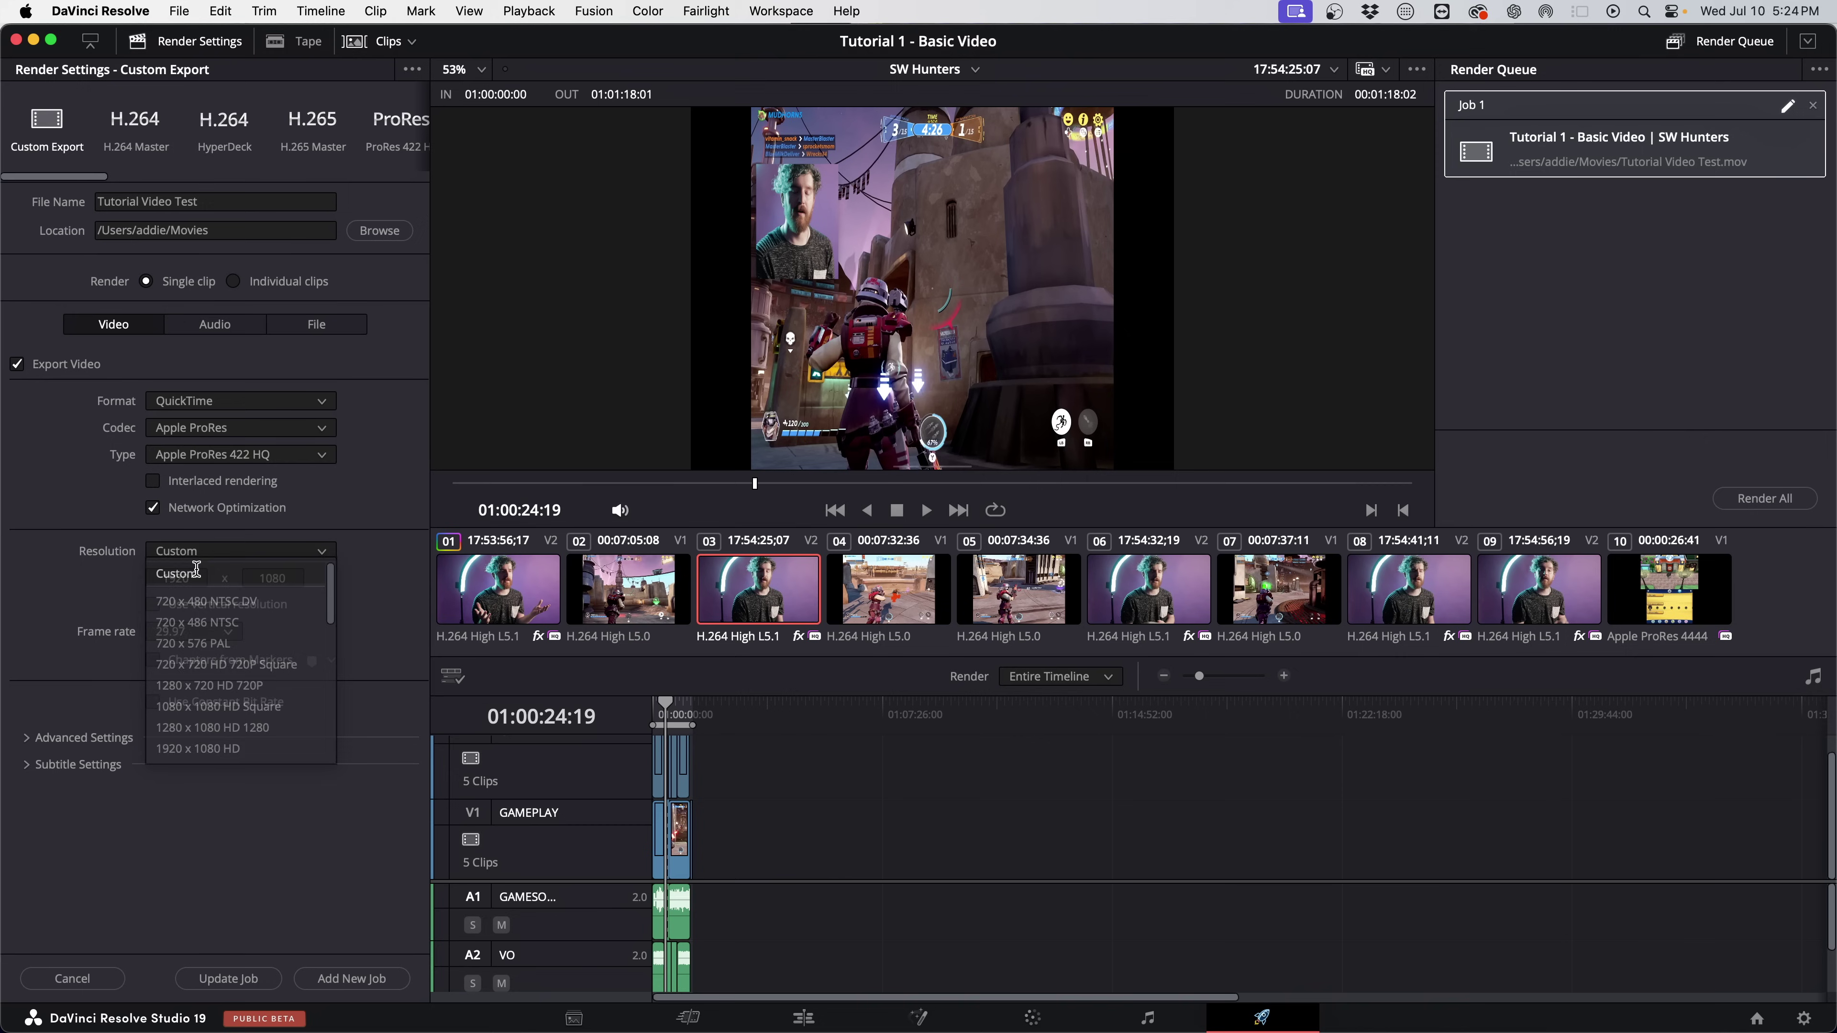
click(250, 579)
text(144)
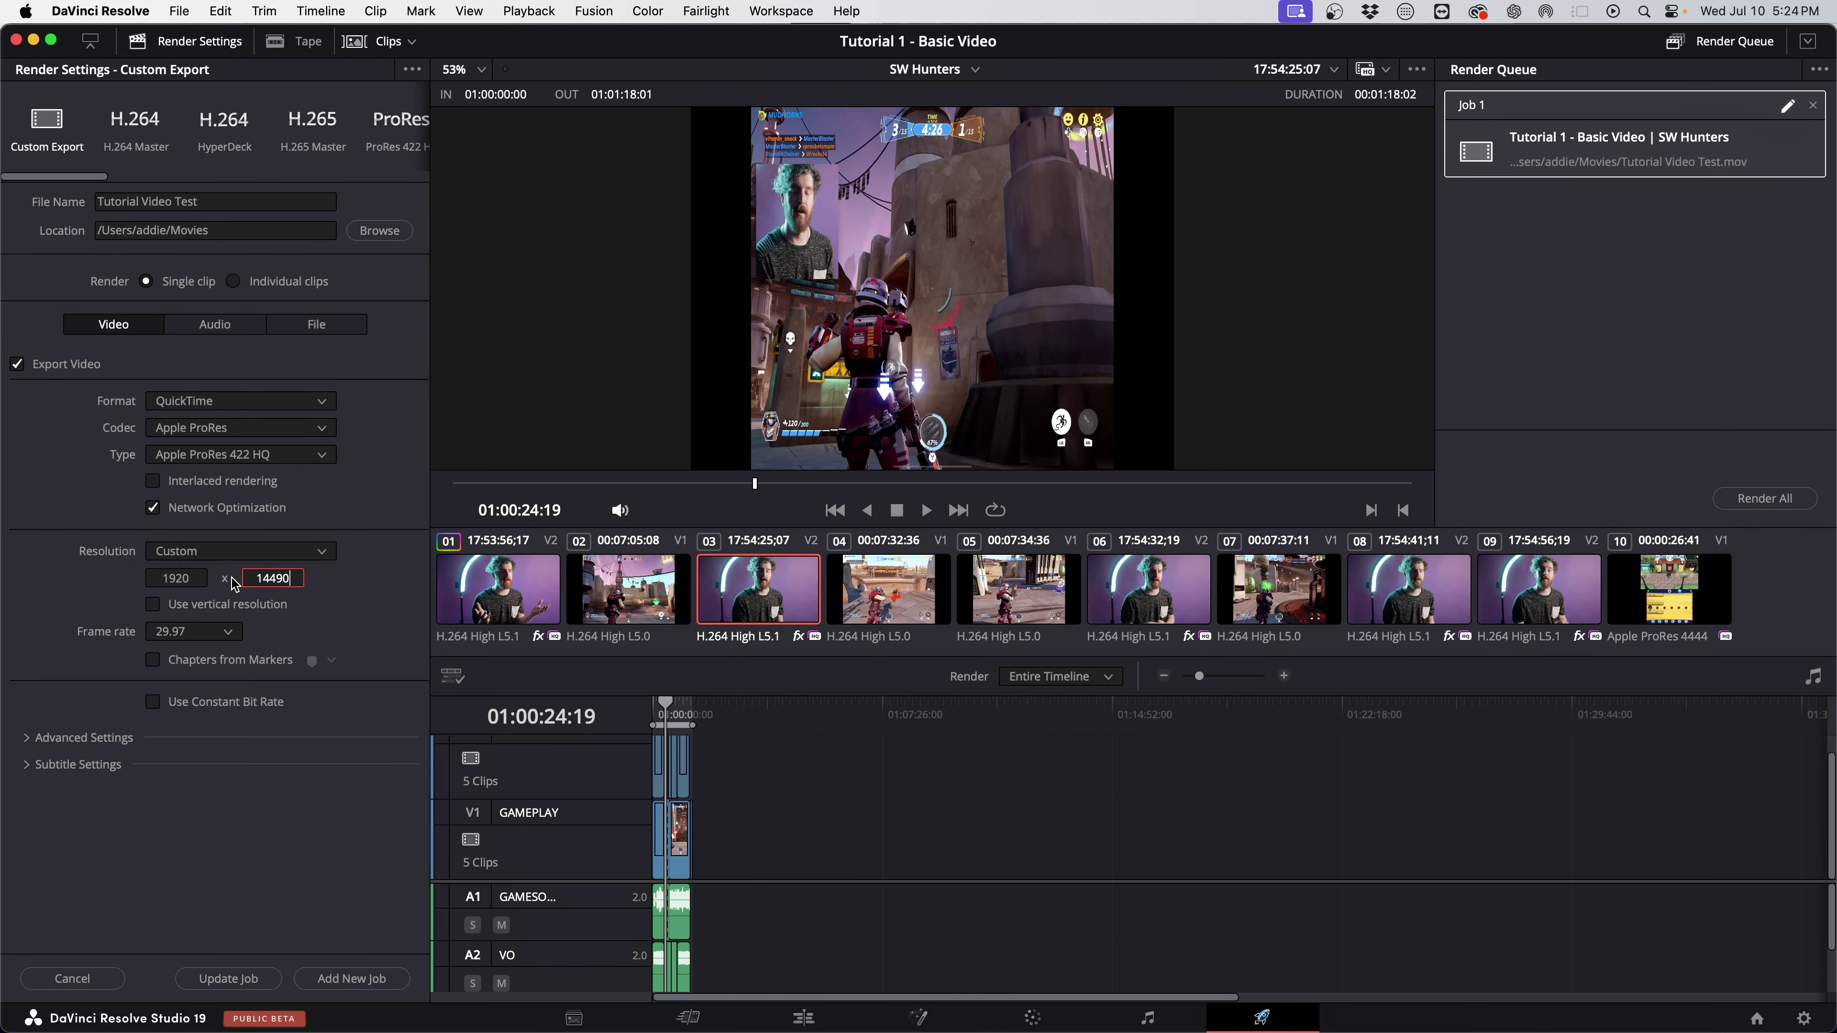
key(Return)
click(249, 984)
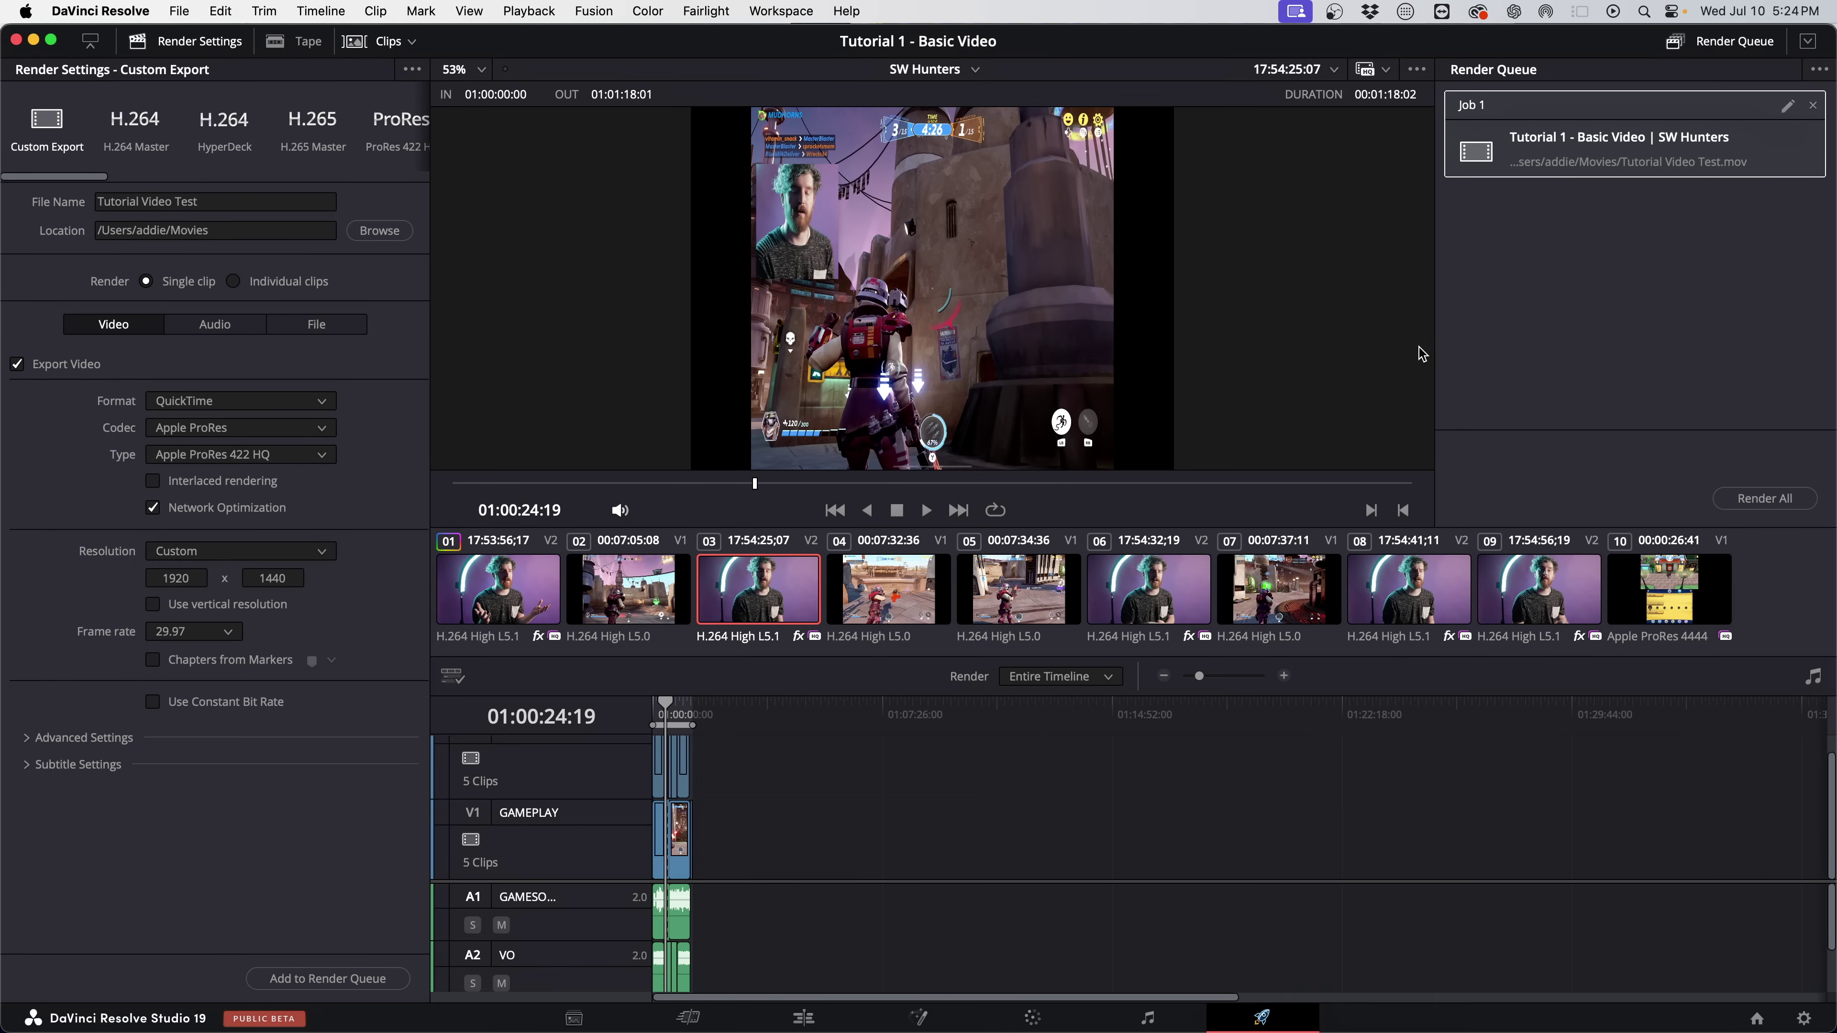
click(1736, 498)
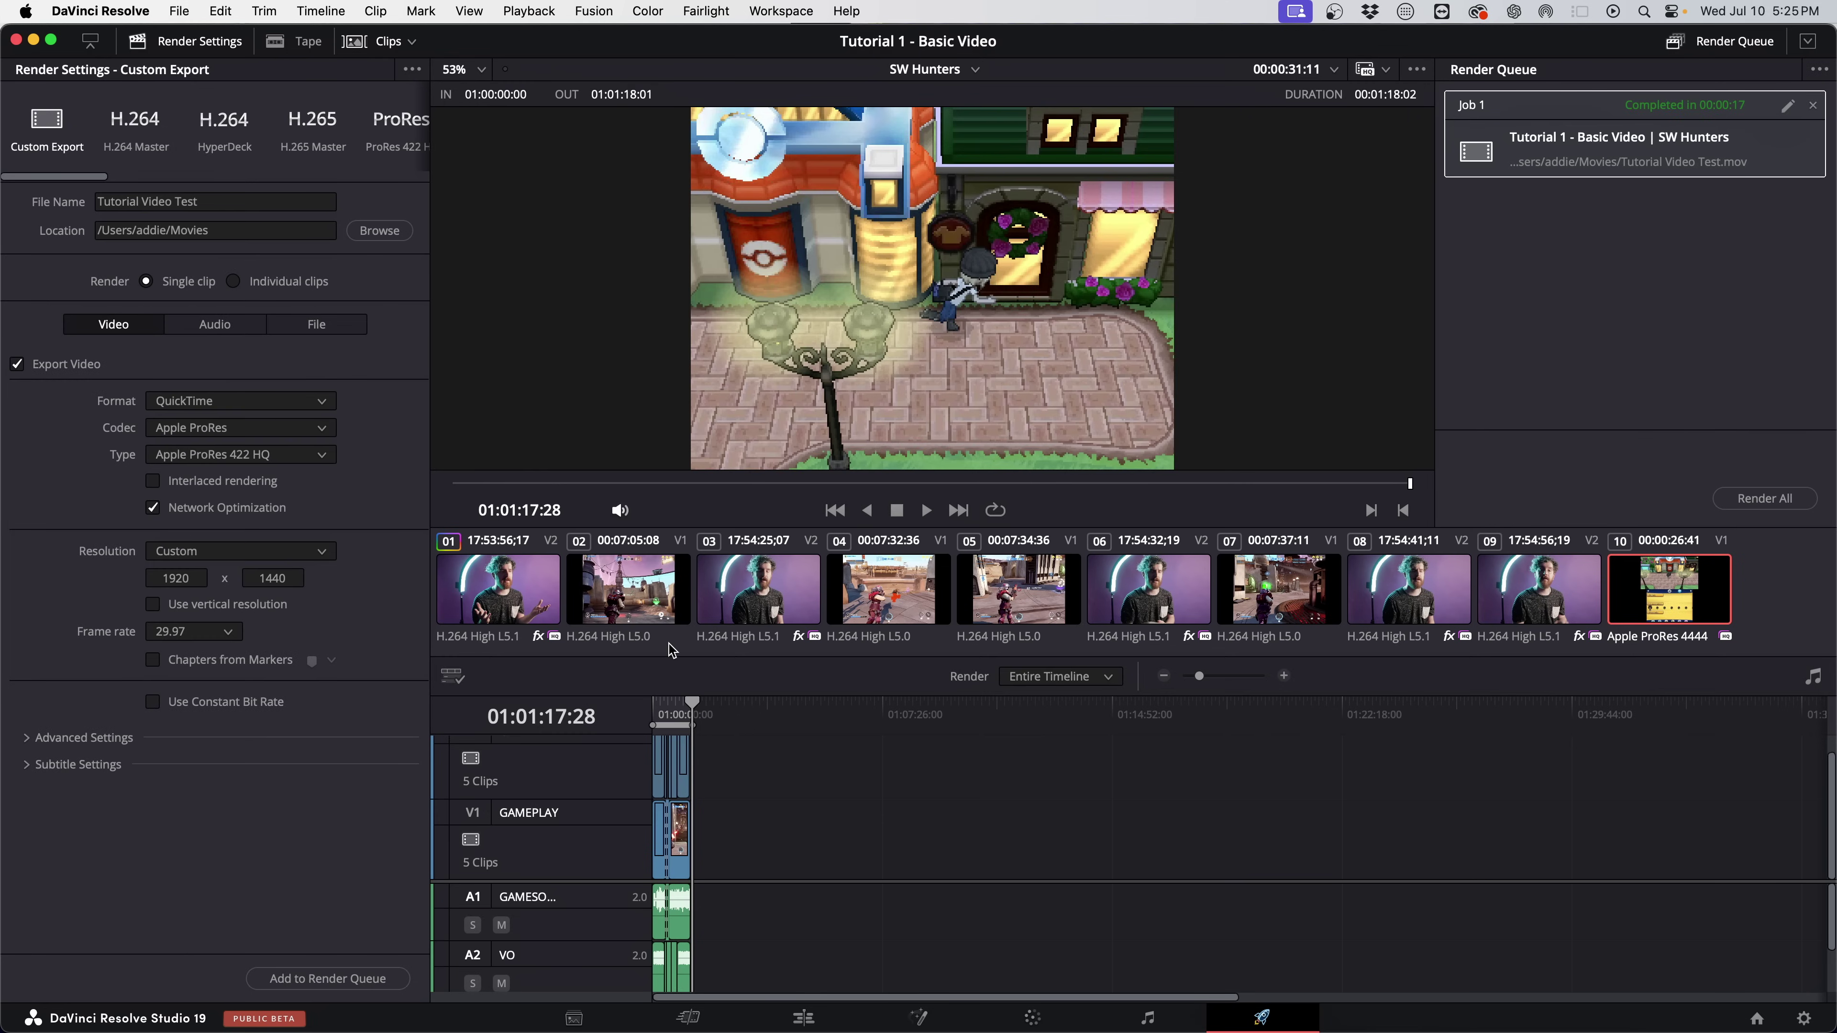
Return to the Edit page and create a new timeline named Camera Sync.
click(805, 1018)
click(341, 437)
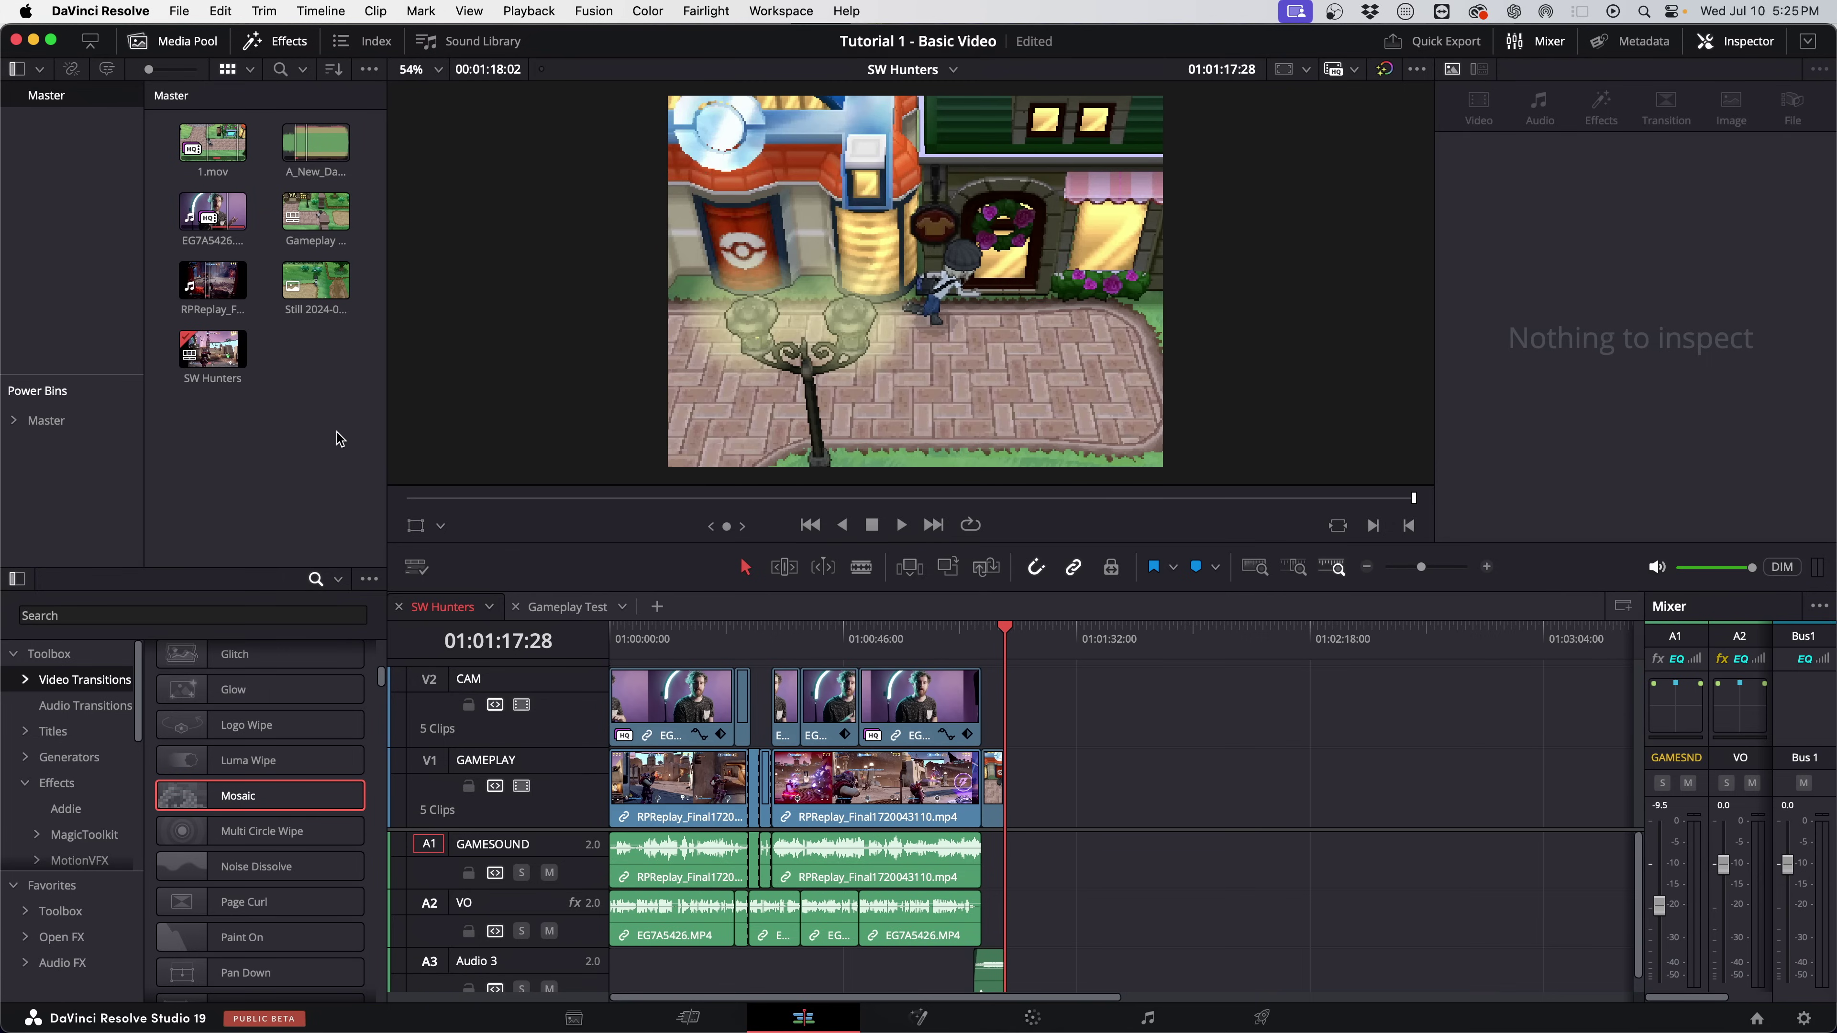
key(super+n)
text(Camera Sync)
key(Return)
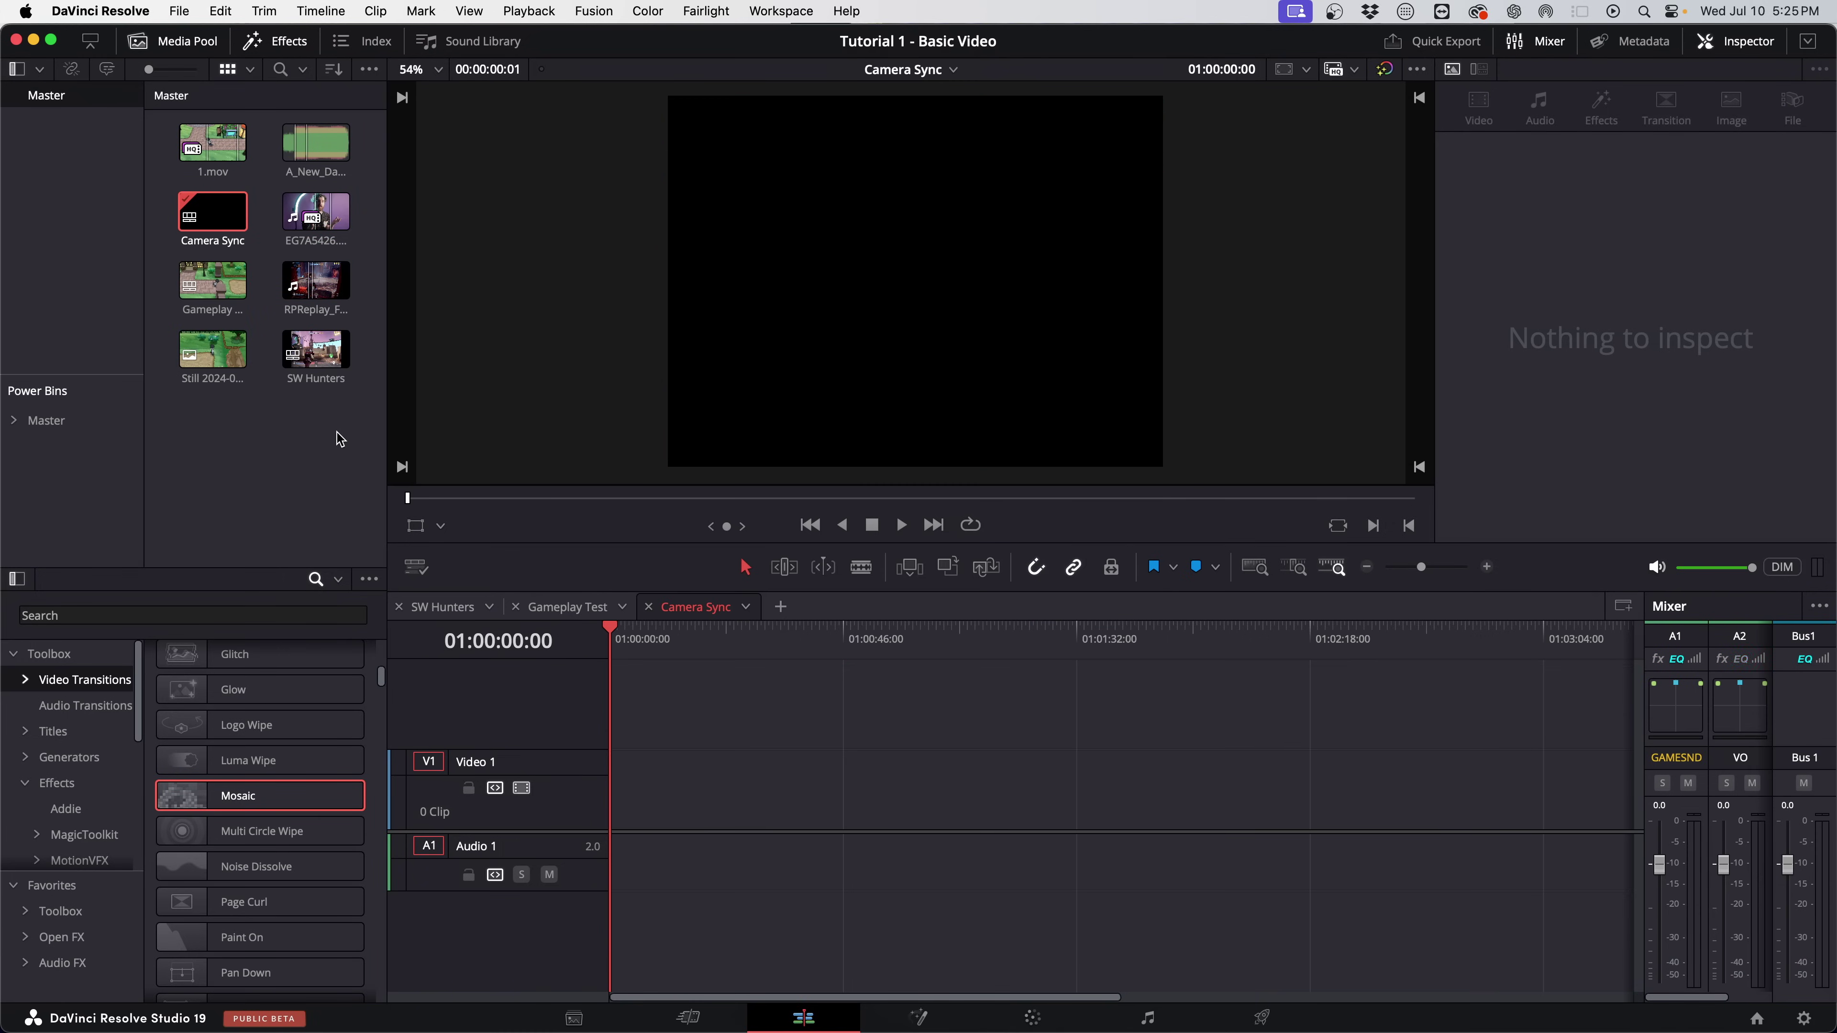
Switch to Finder and import A1.wav from the Video Projects folder into the media pool.
click(304, 196)
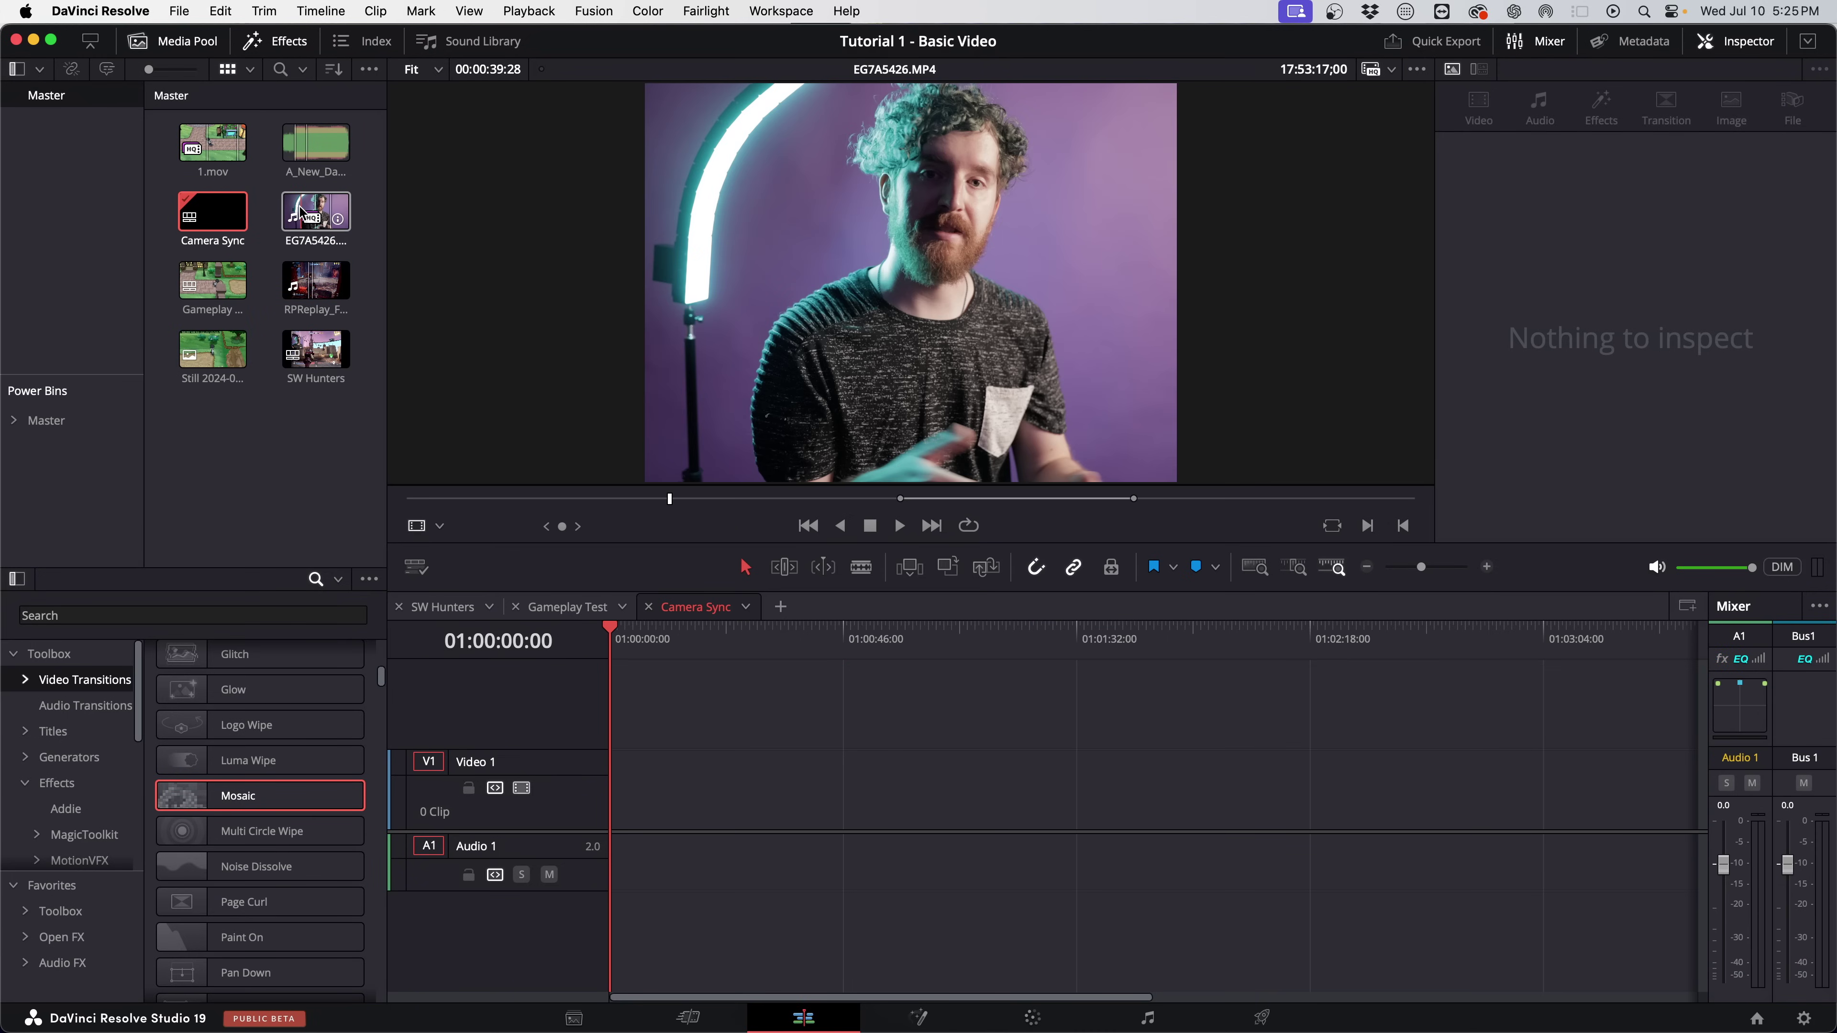
key(super+Tab)
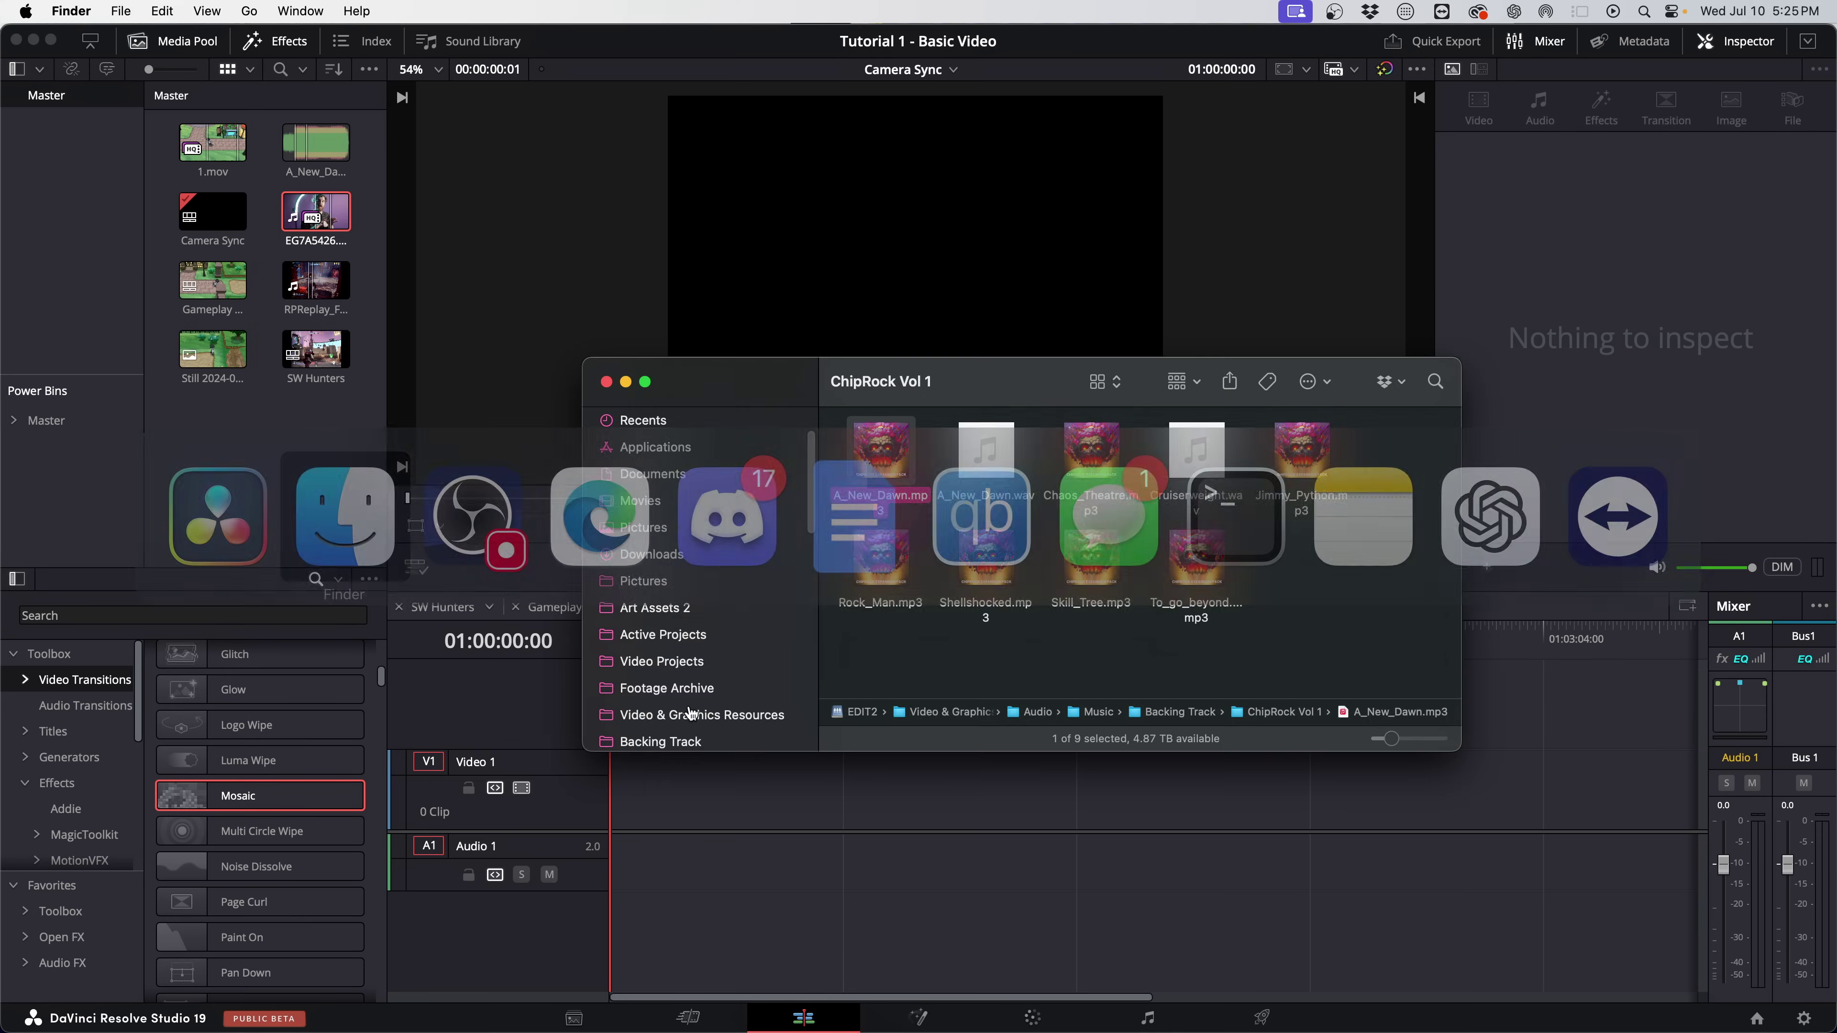
click(687, 658)
scroll(918, 637, down, 3)
click(932, 557)
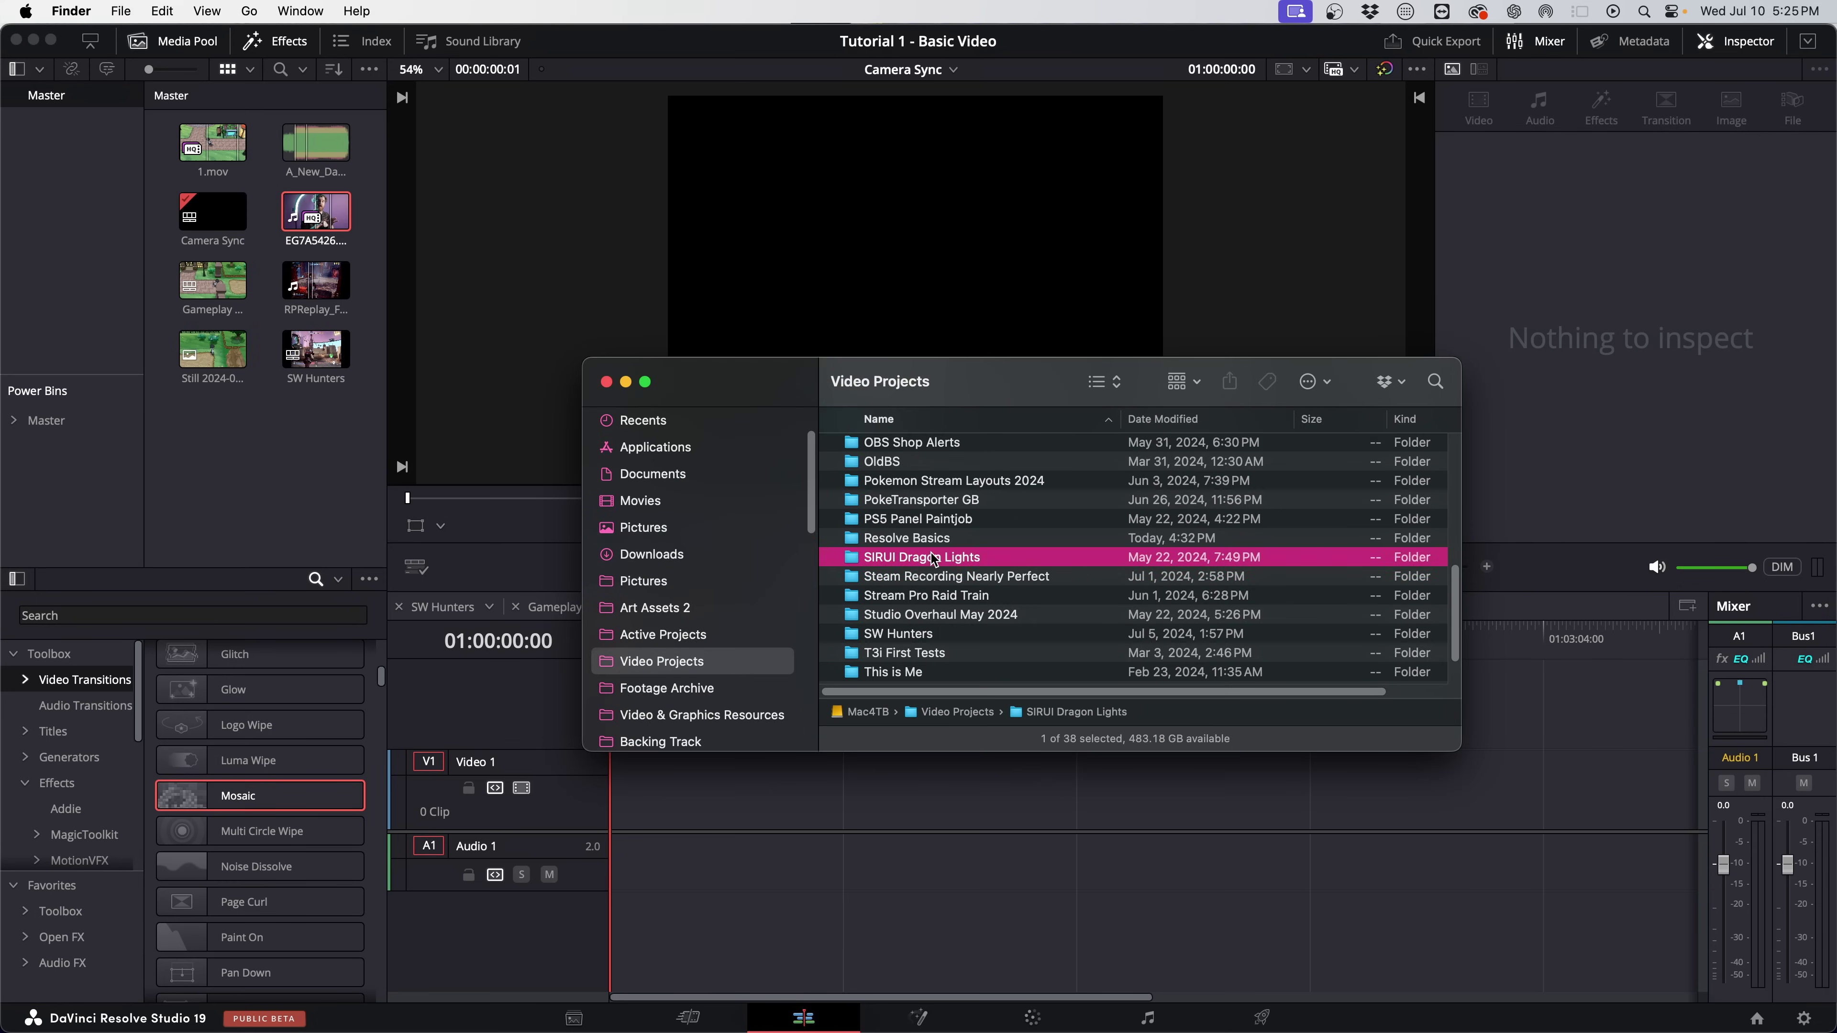
double_click(933, 558)
double_click(910, 448)
drag(18, 395, 231, 430)
Preview the A1.wav recording and scrub through the EG7A5426.MP4 camera clip in the source viewer.
double_click(211, 210)
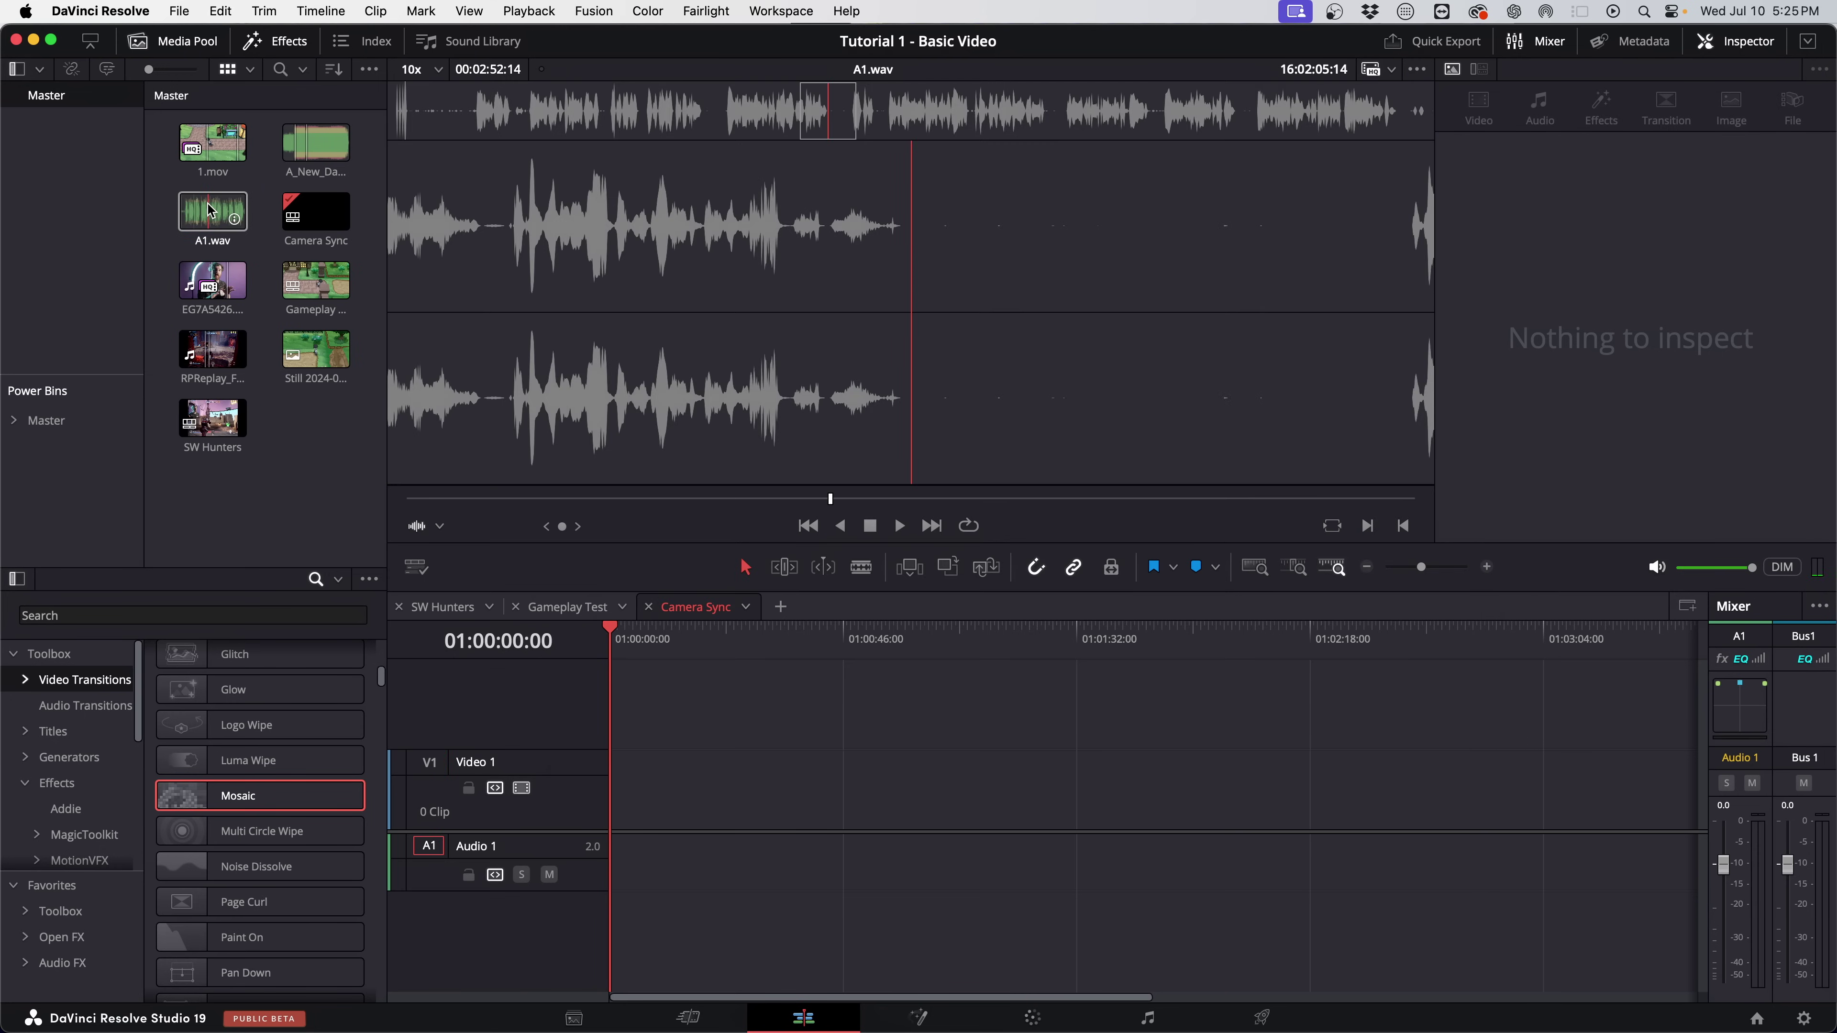
double_click(211, 280)
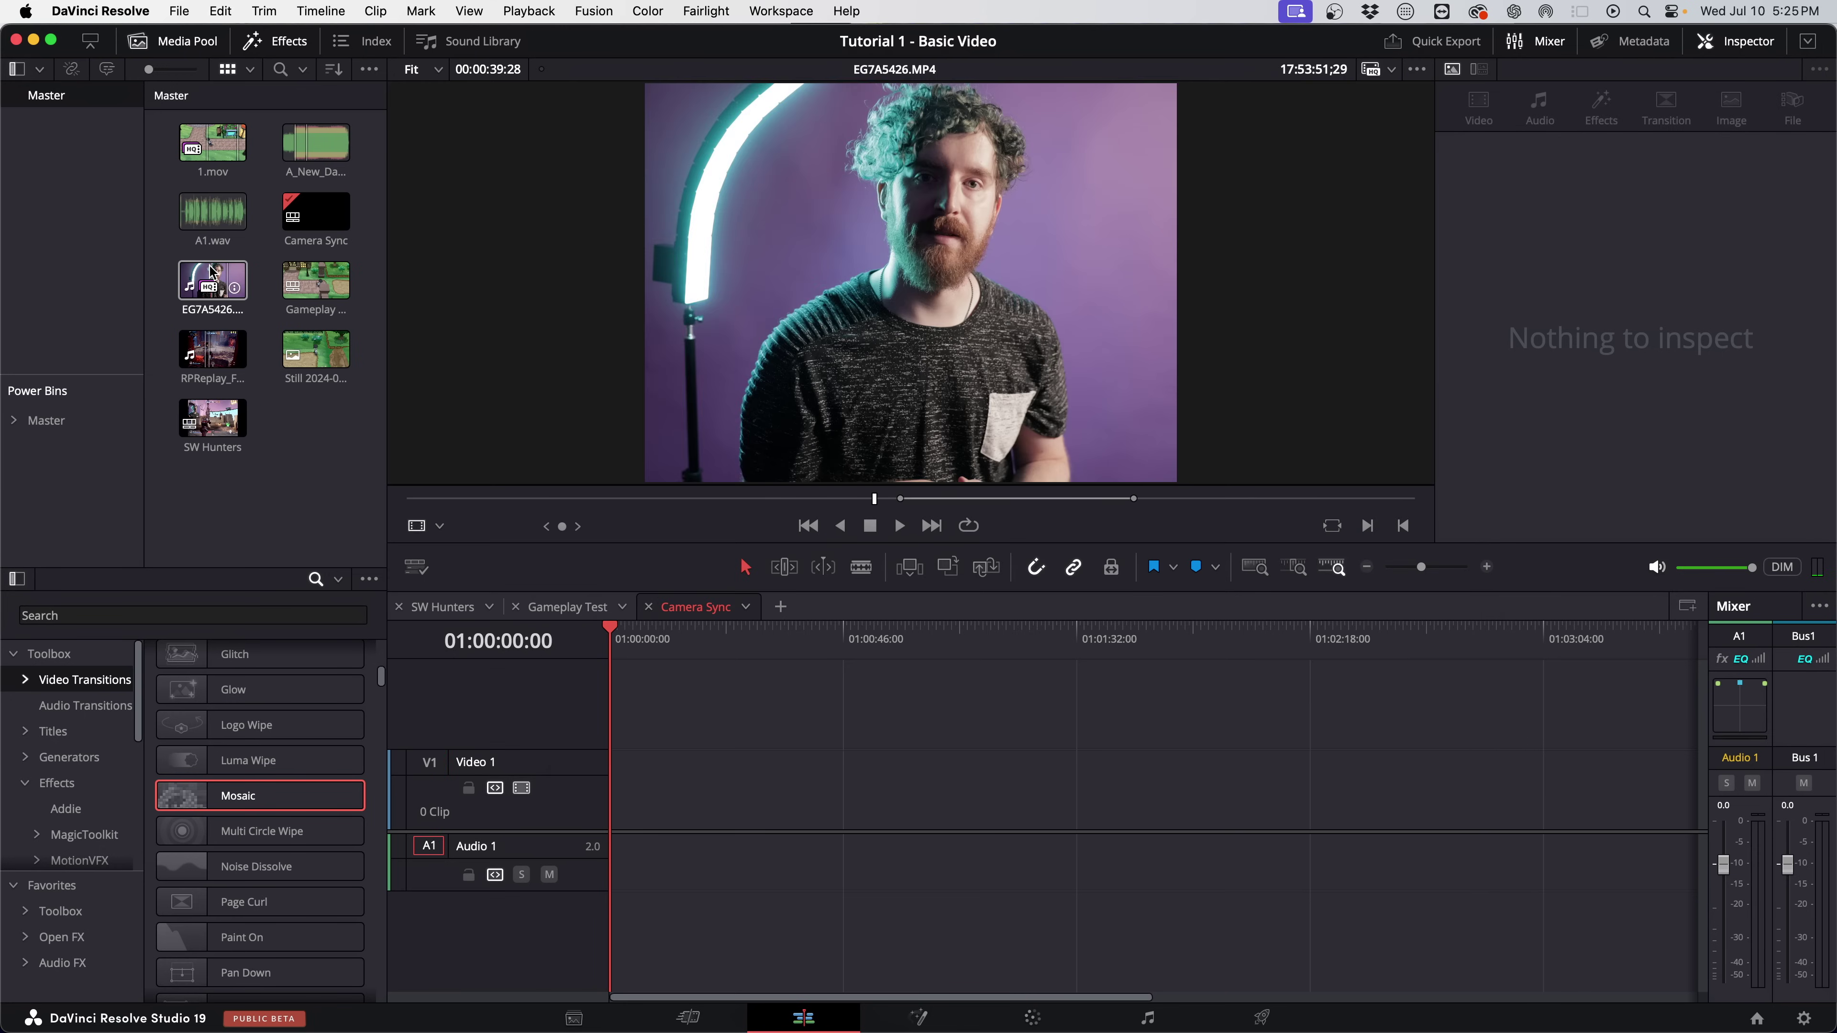
click(422, 501)
drag(423, 500, 1164, 498)
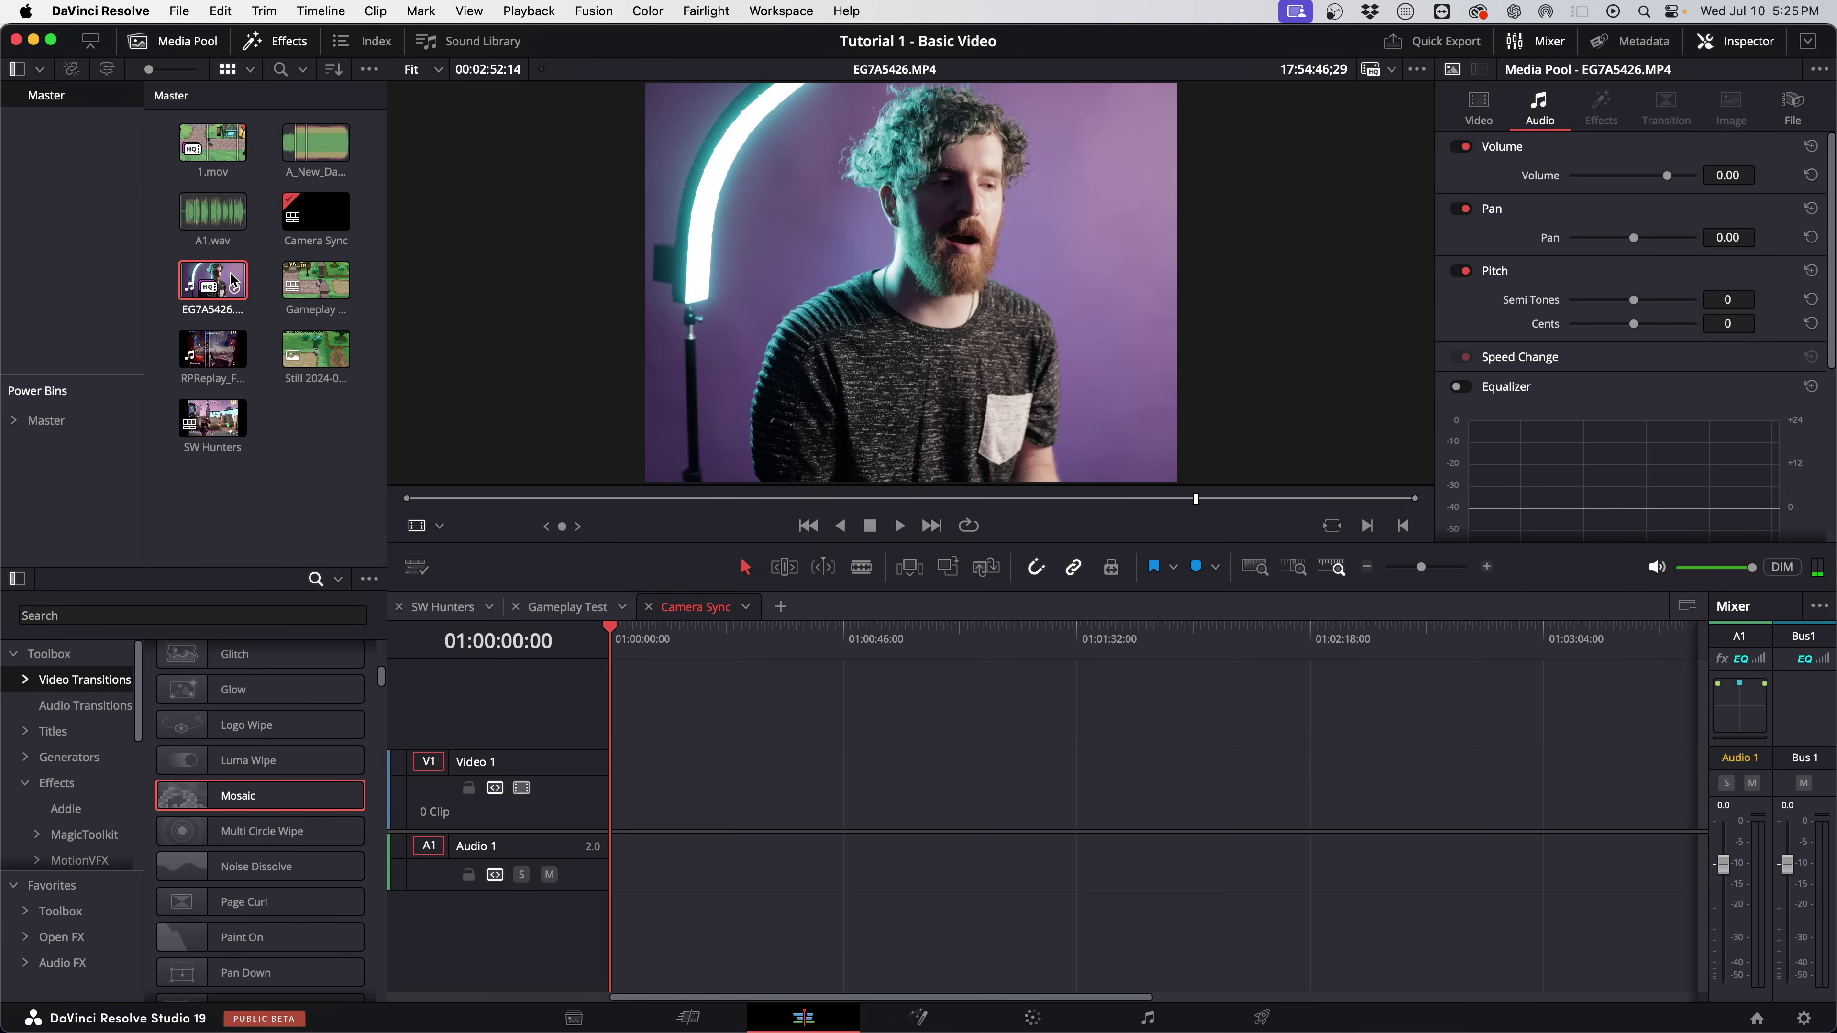
Auto-sync the audio of A1.wav and EG7A5426.MP4 in the media pool, synchronizing by waveform.
super+click(220, 229)
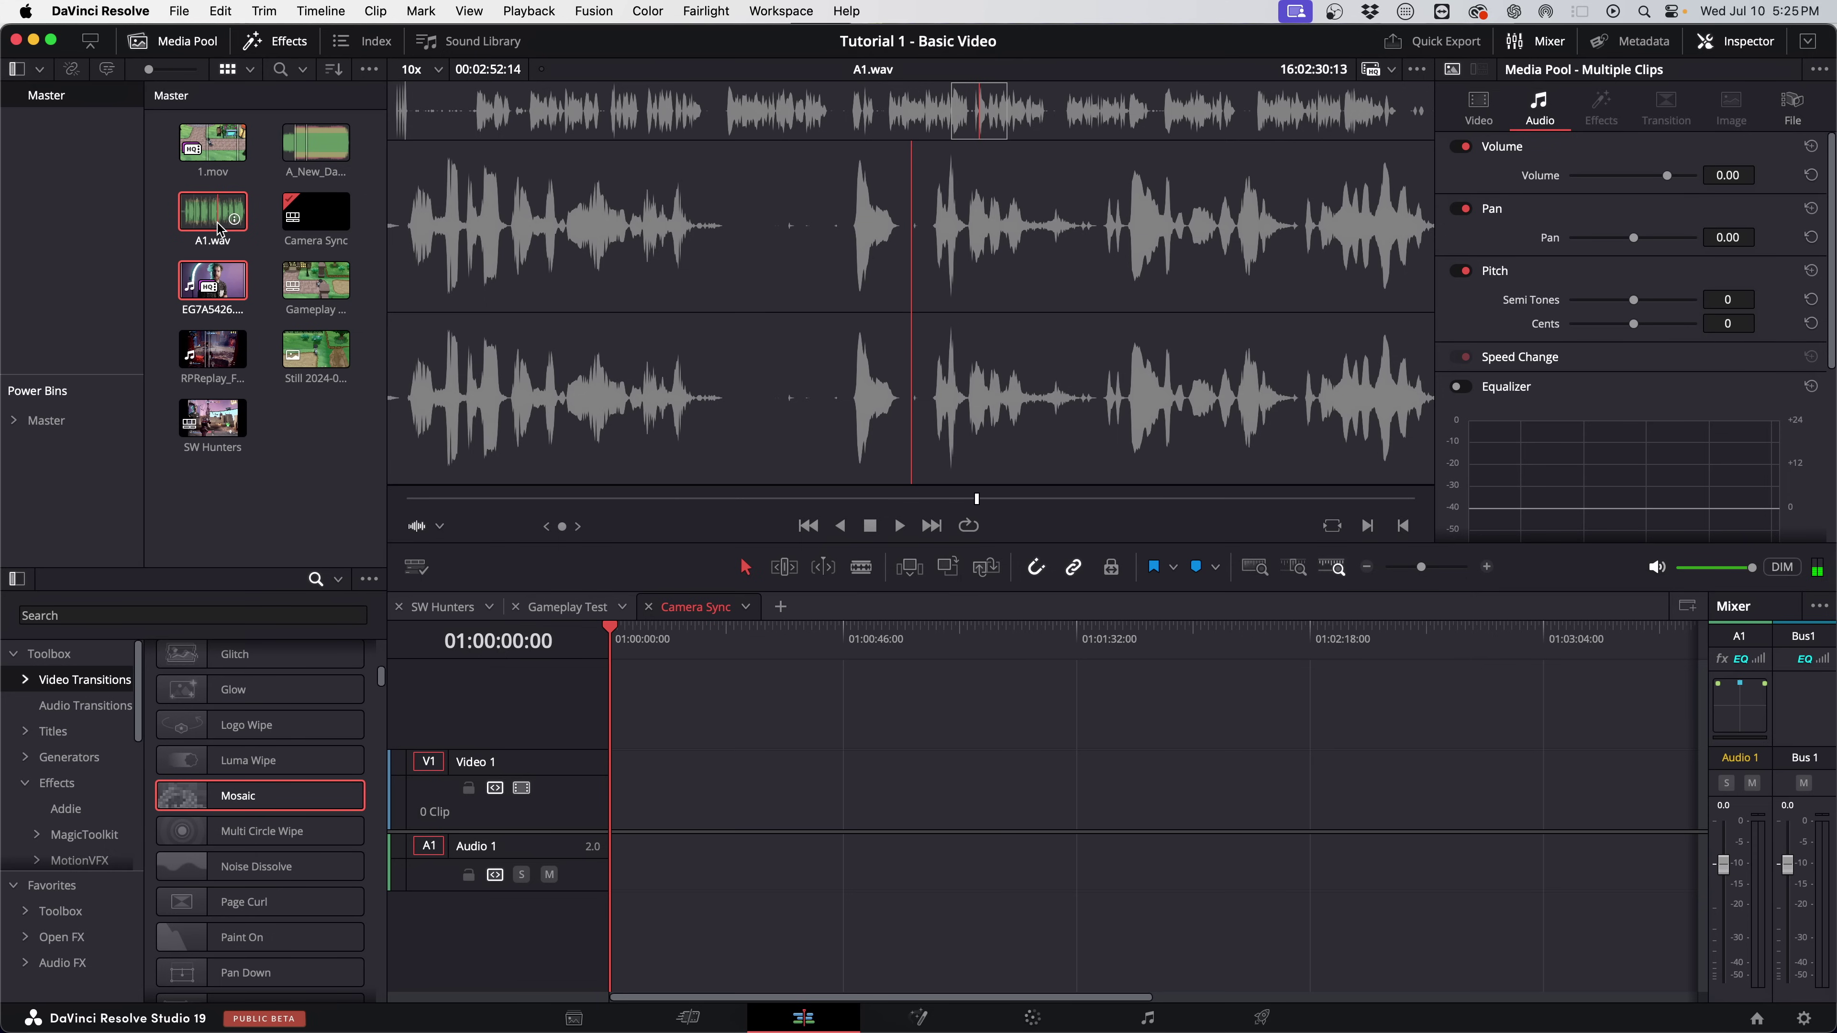
right_click(219, 229)
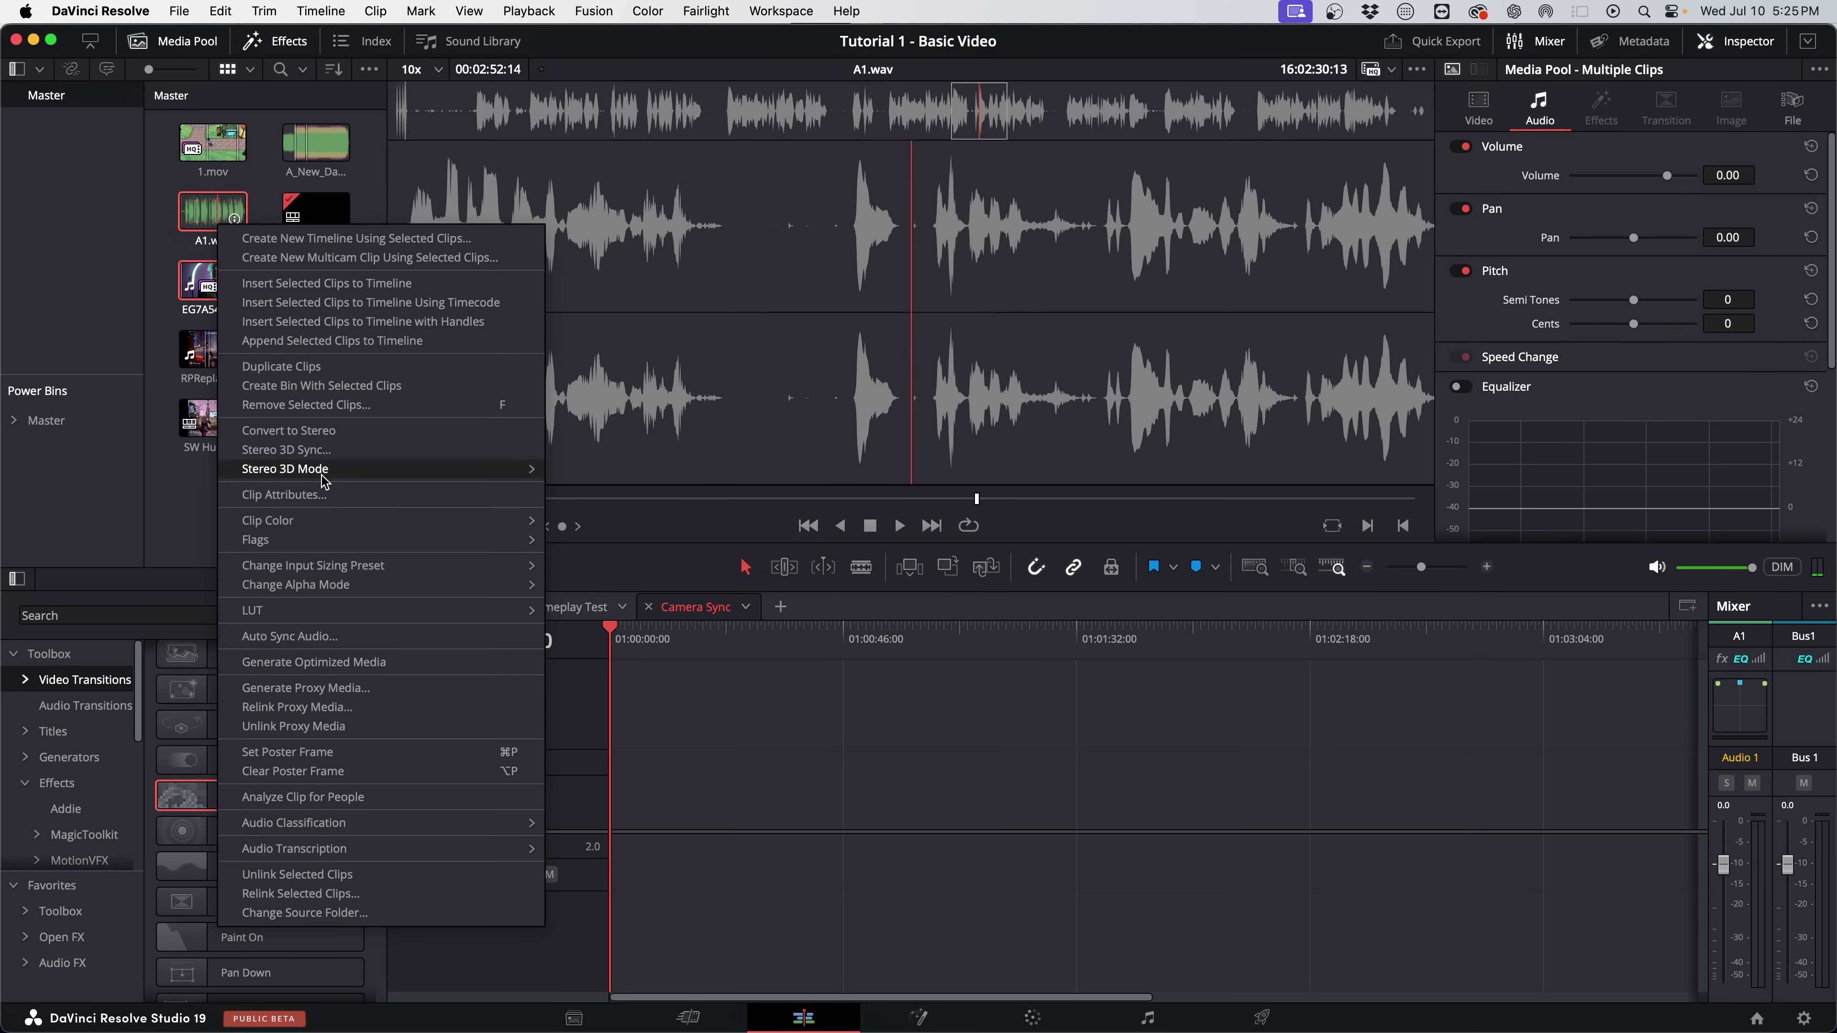
click(343, 637)
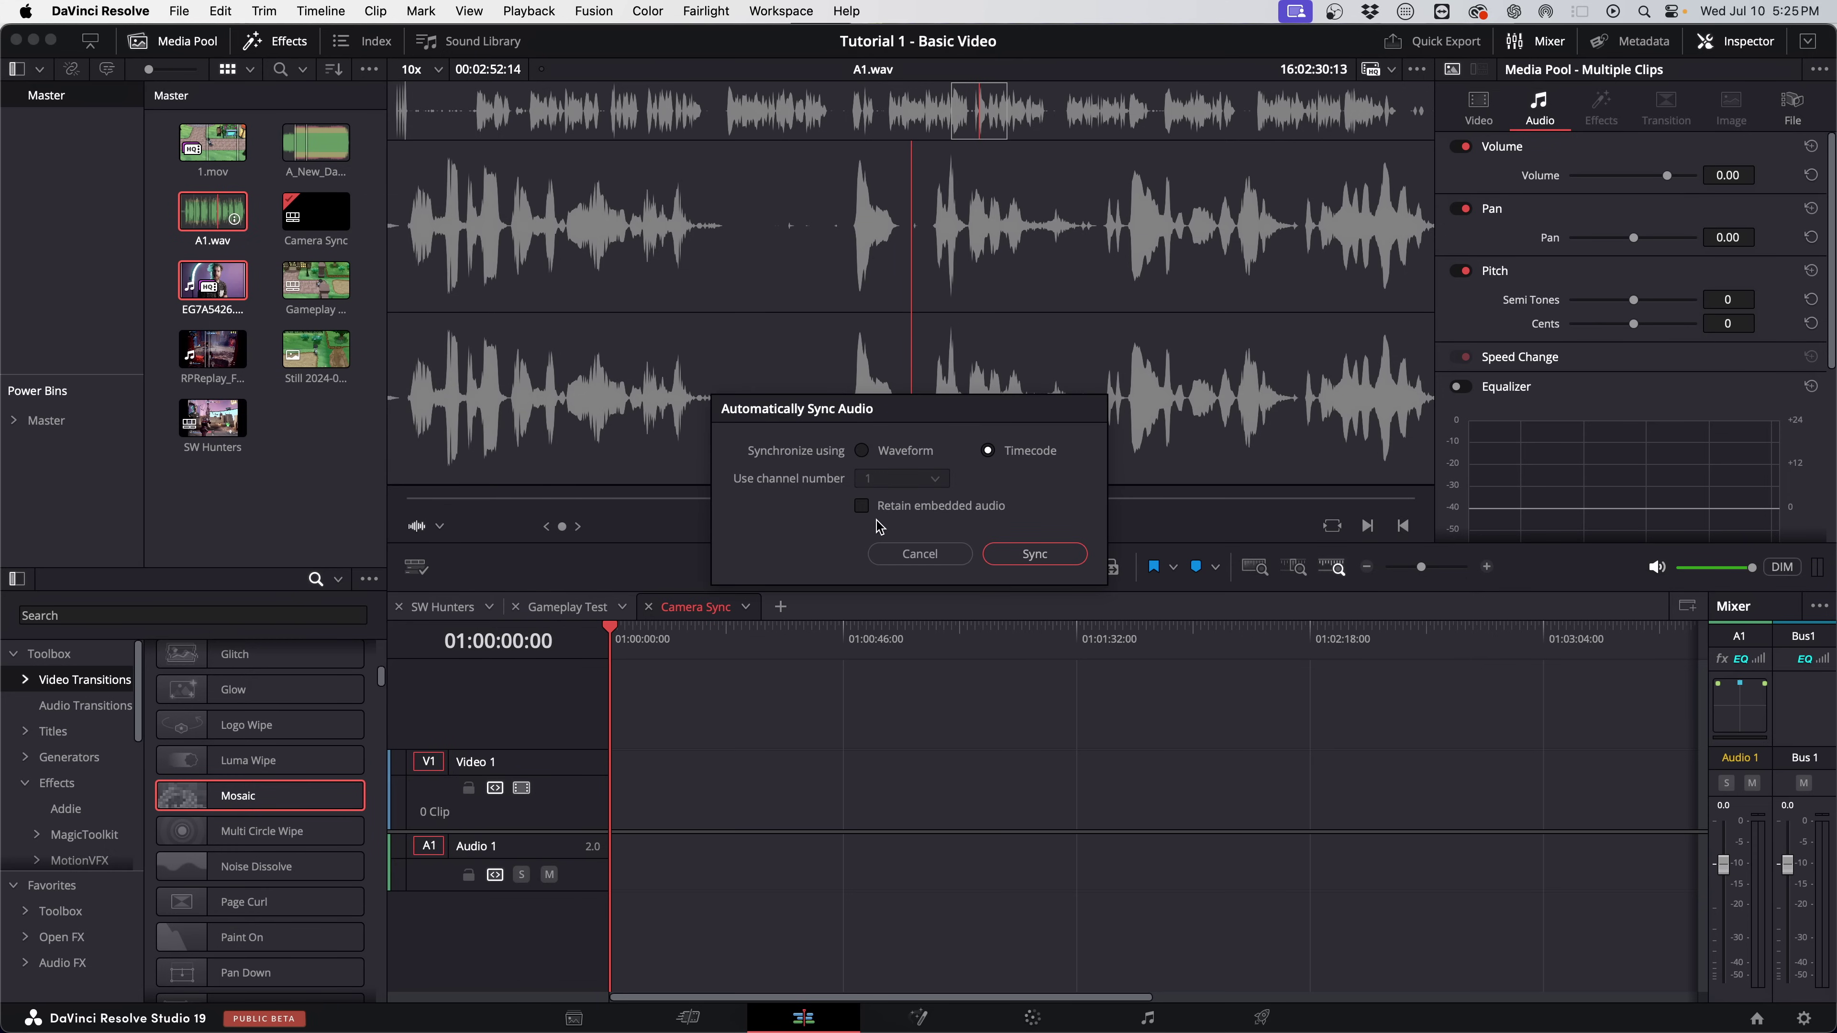
click(898, 456)
click(1042, 556)
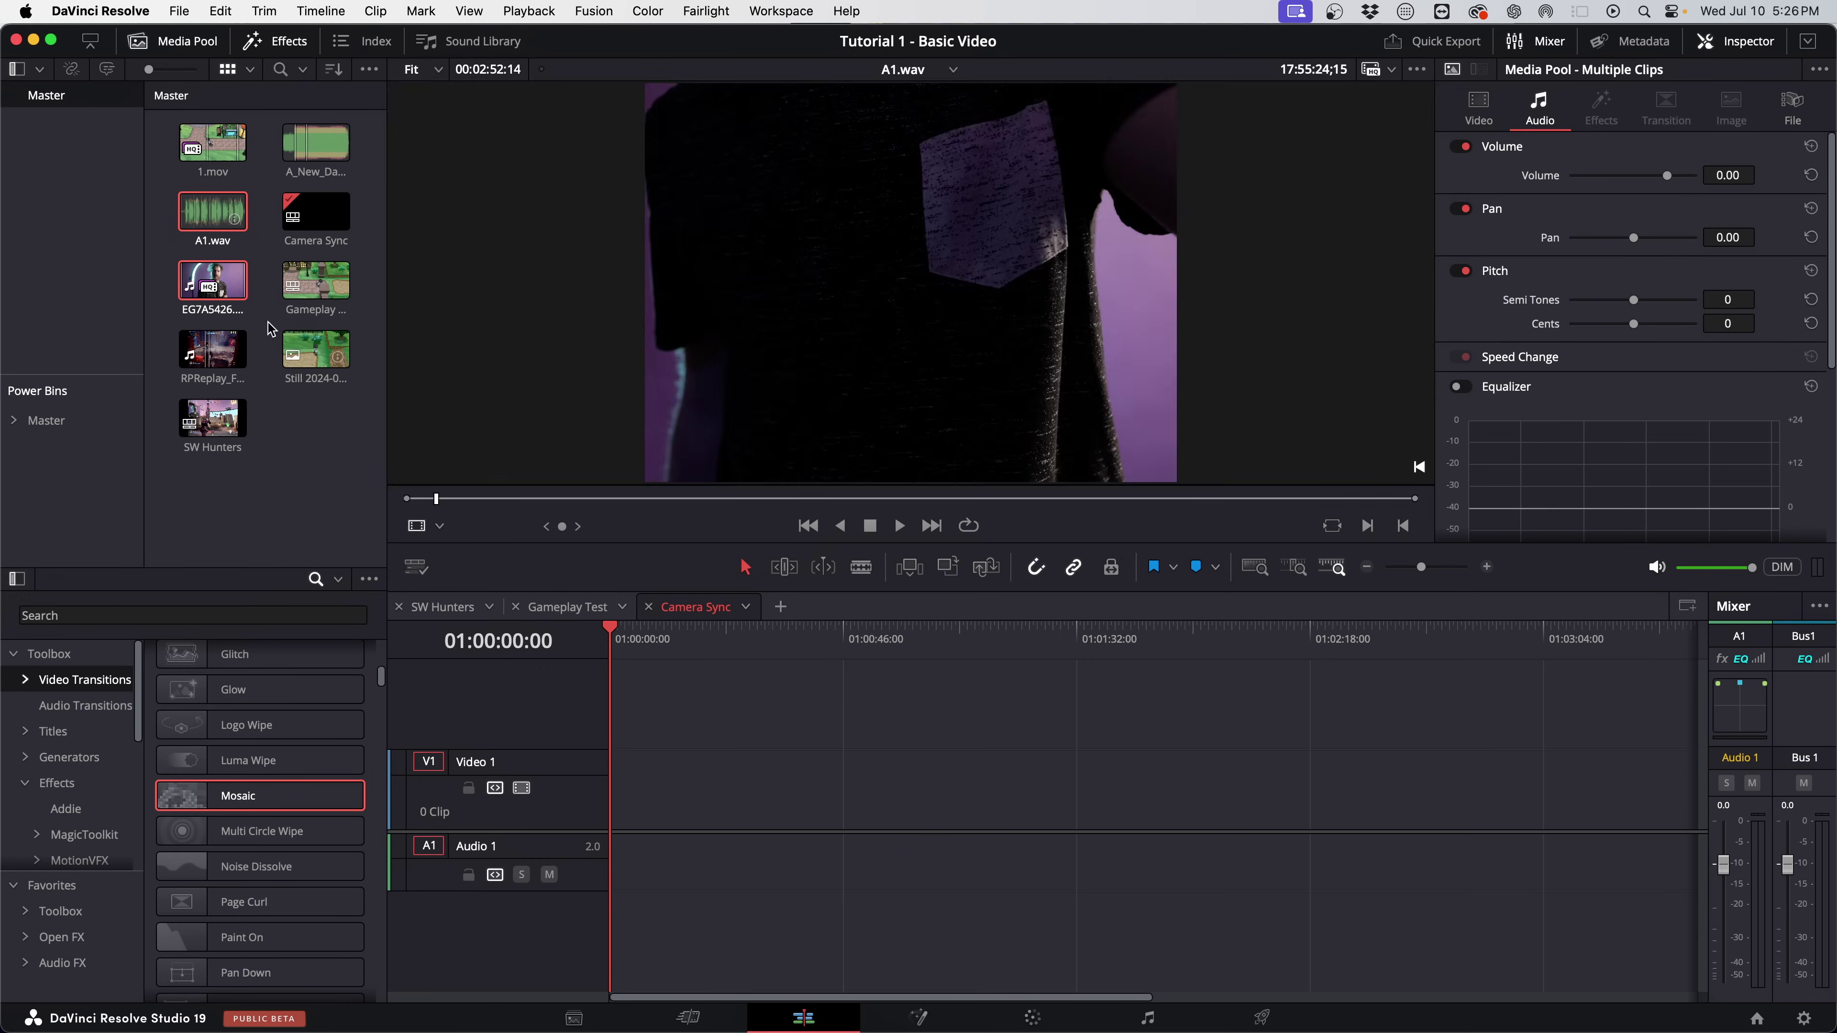
Place the synced EG7A5426.MP4 clip at the start of the Camera Sync timeline and play part of it.
click(214, 288)
drag(214, 288, 615, 792)
click(697, 640)
scroll(991, 662, up, 5)
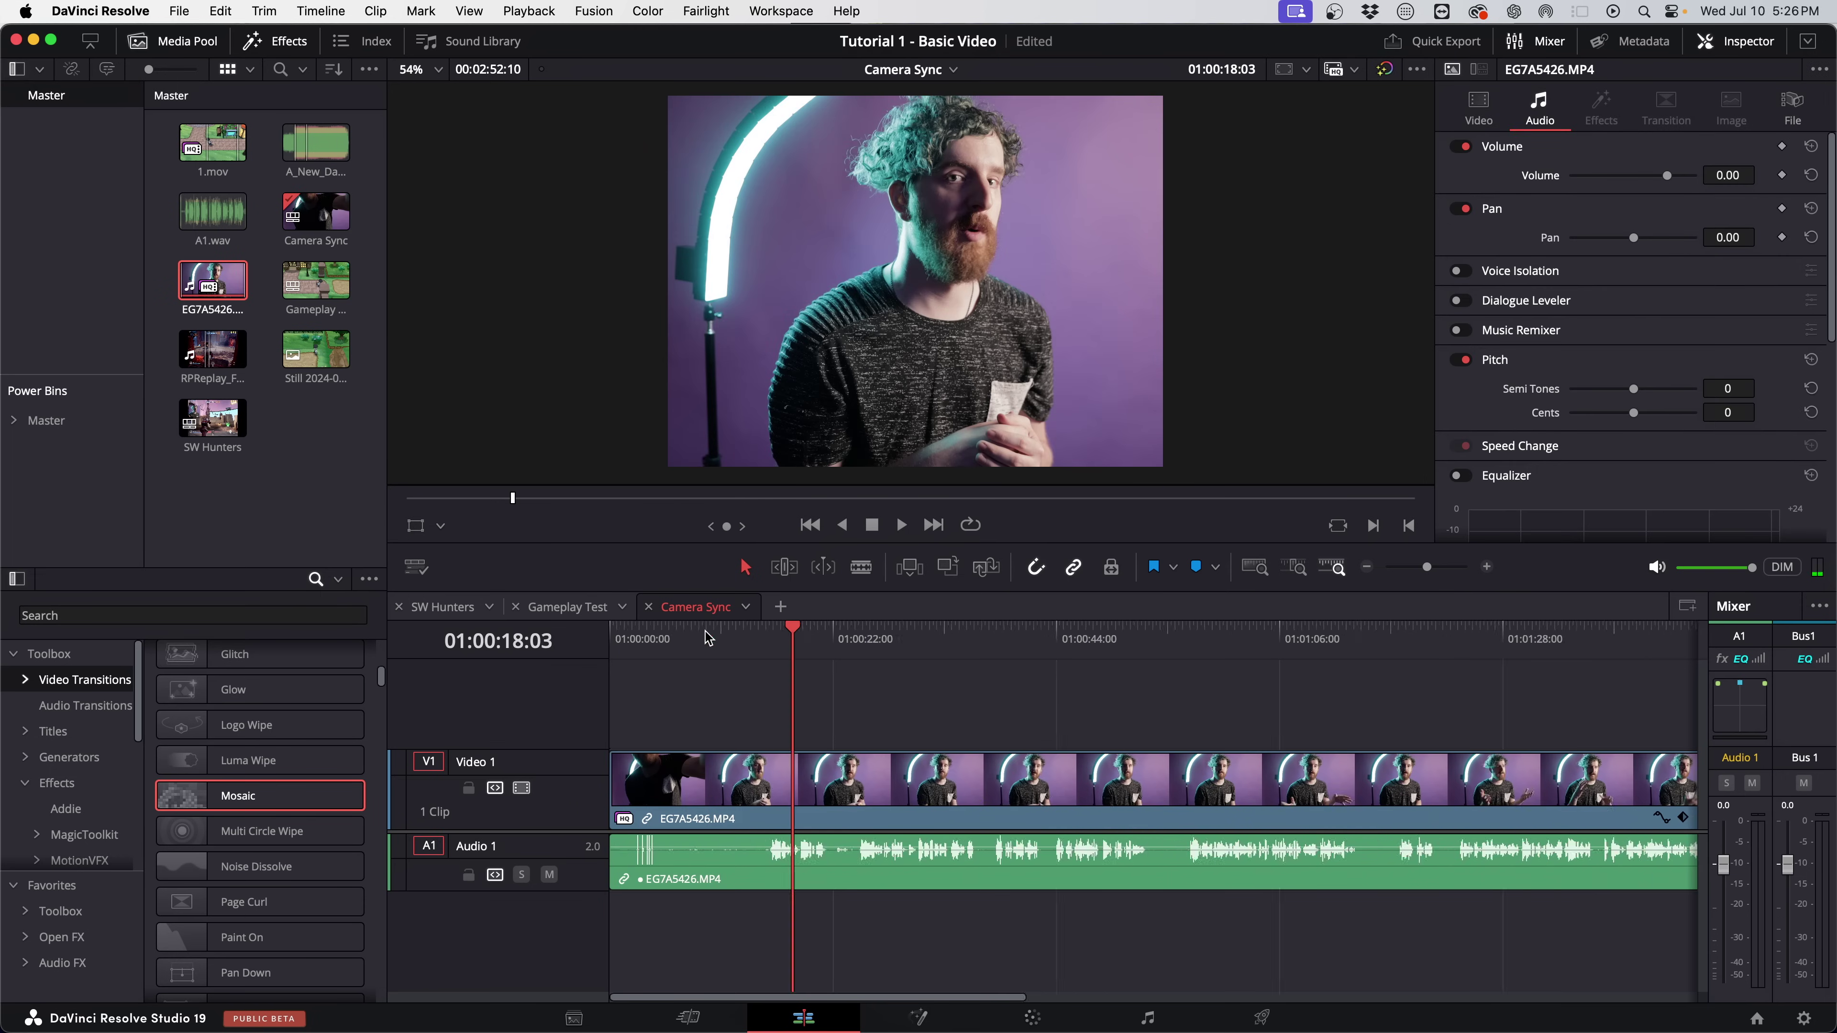
click(1072, 639)
key(space)
key(space)
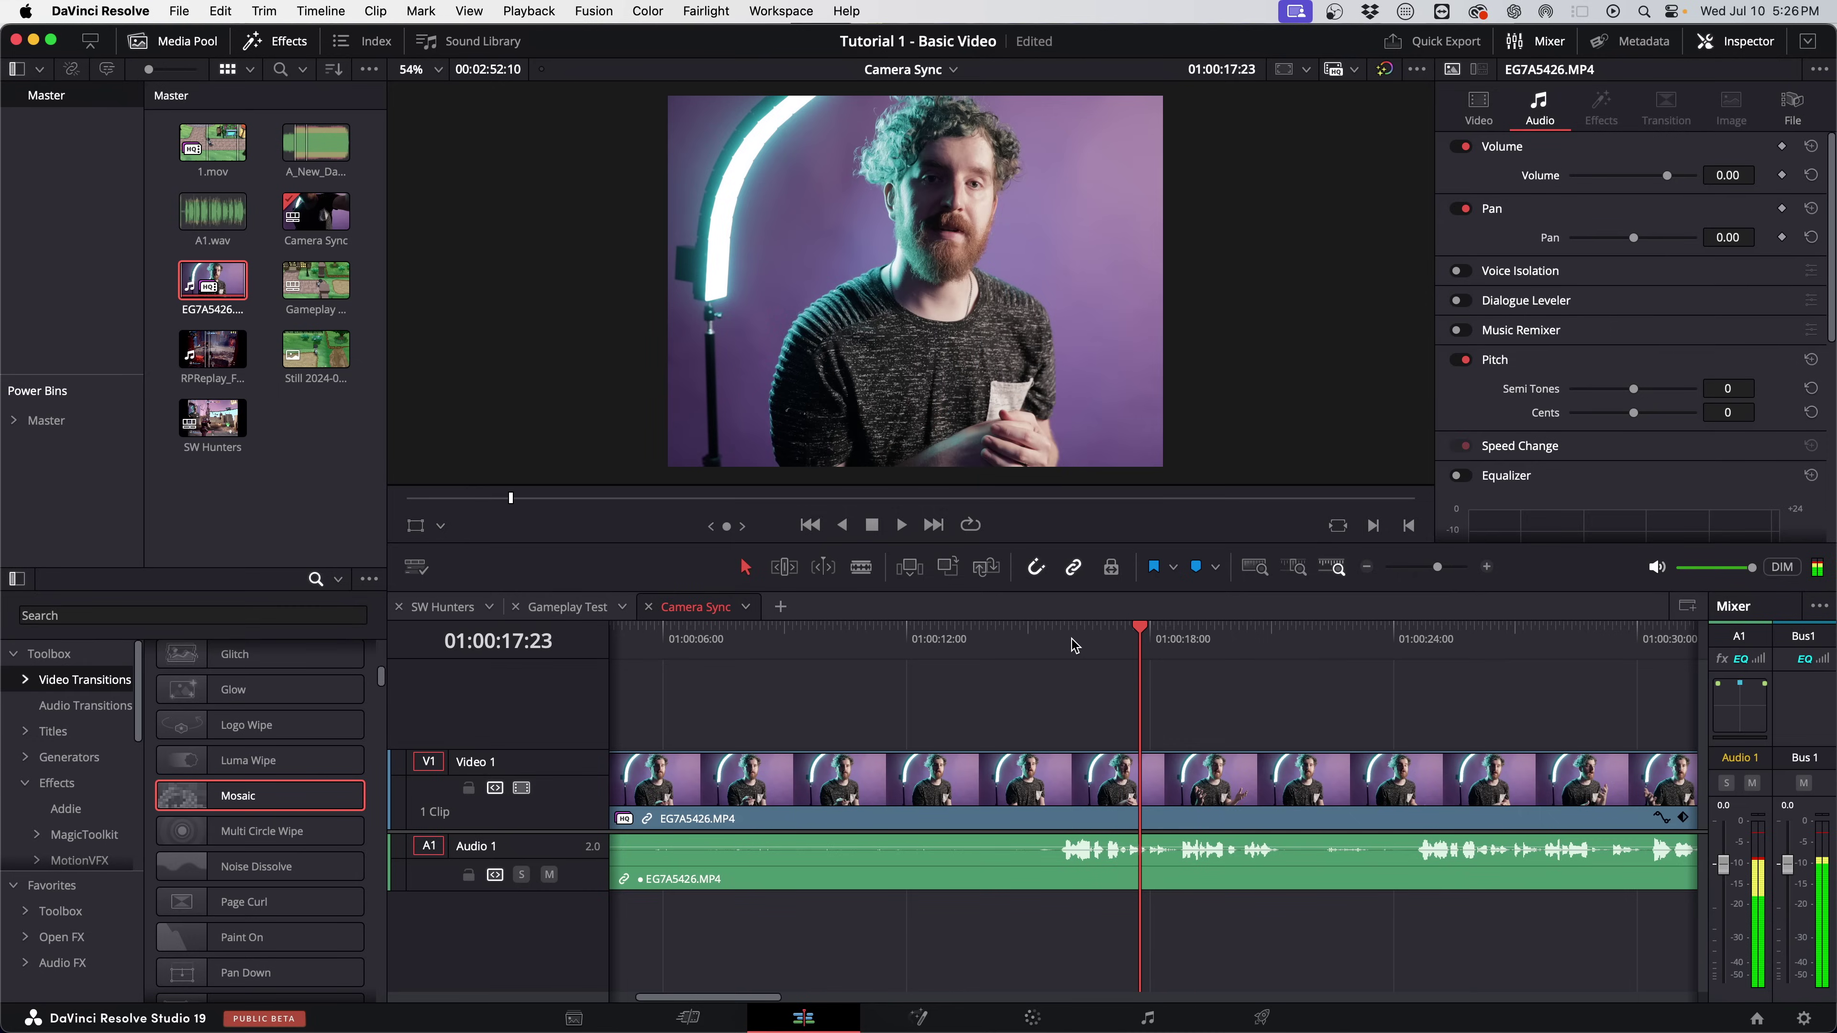
Delete the clip from the timeline and switch to Finder to re-import A1.wav into the media pool.
key(BackSpace)
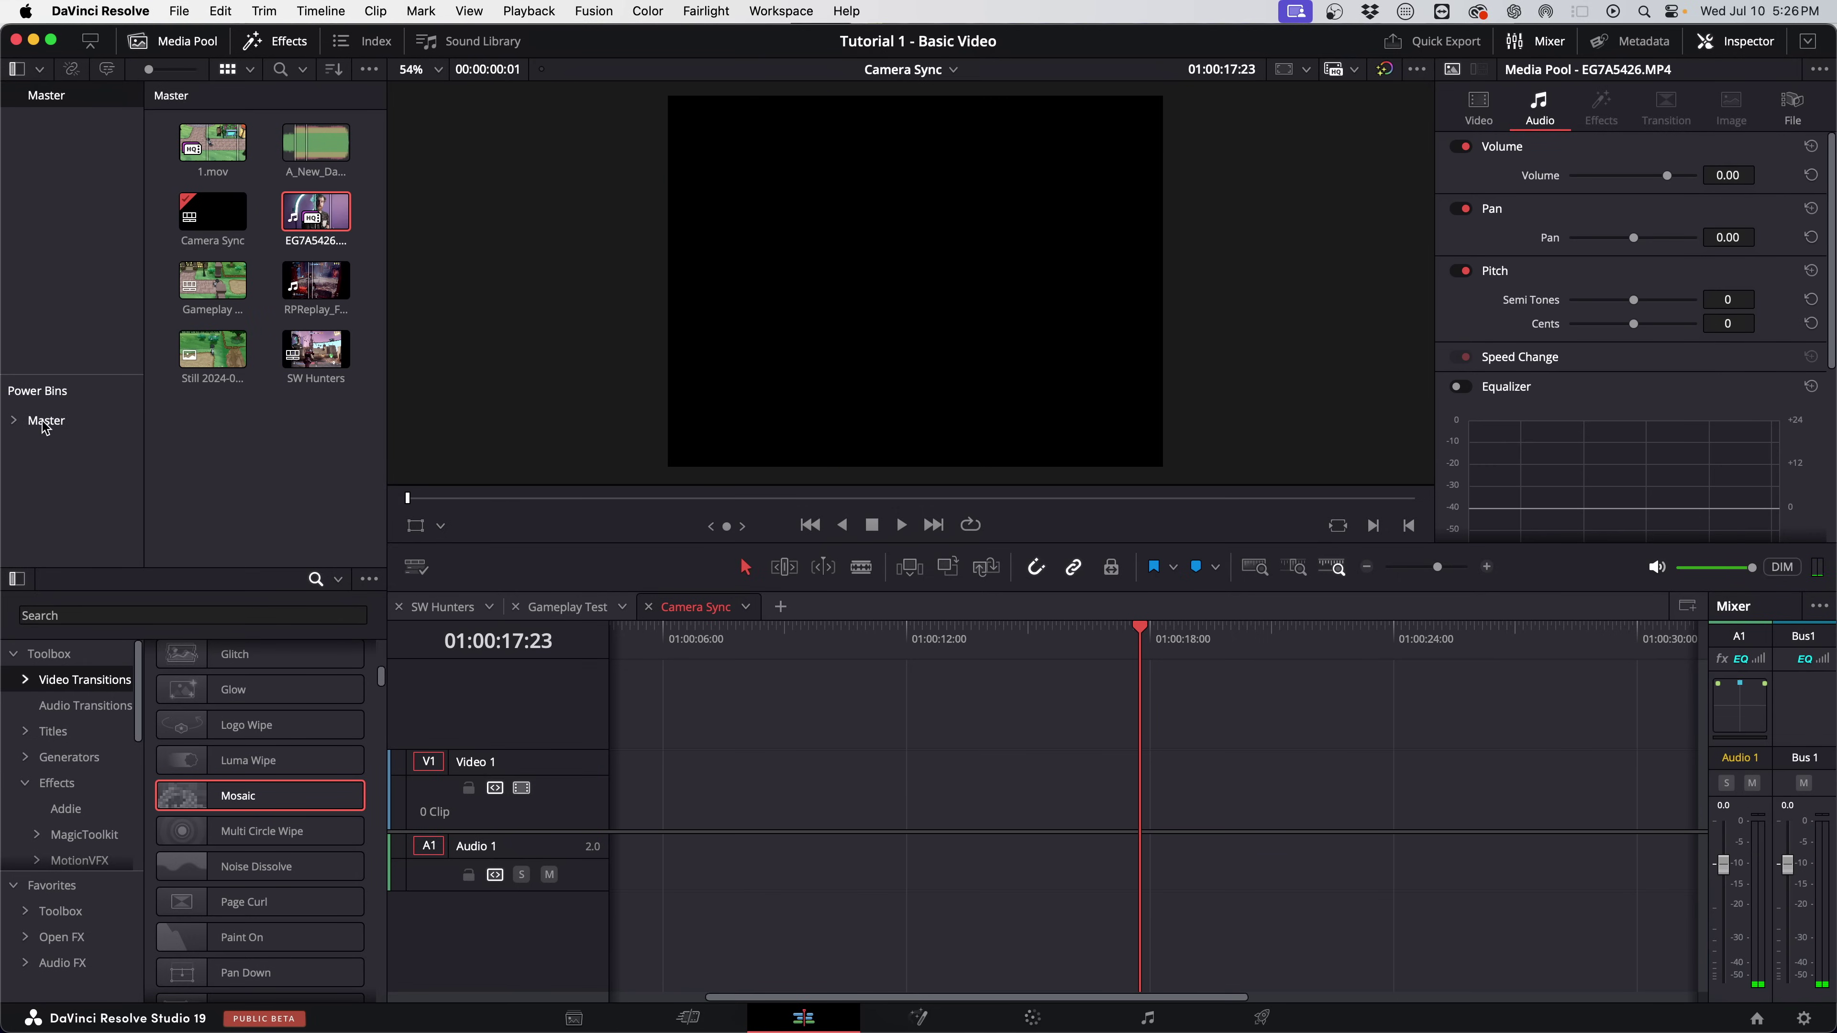
click(202, 419)
key(super+Tab)
drag(890, 467, 308, 460)
Add EG7A5426.MP4 to Video 1, shift it later on the timeline, and place A1.wav below it on Audio 2.
drag(230, 304, 709, 778)
click(876, 665)
scroll(878, 664, down, 3)
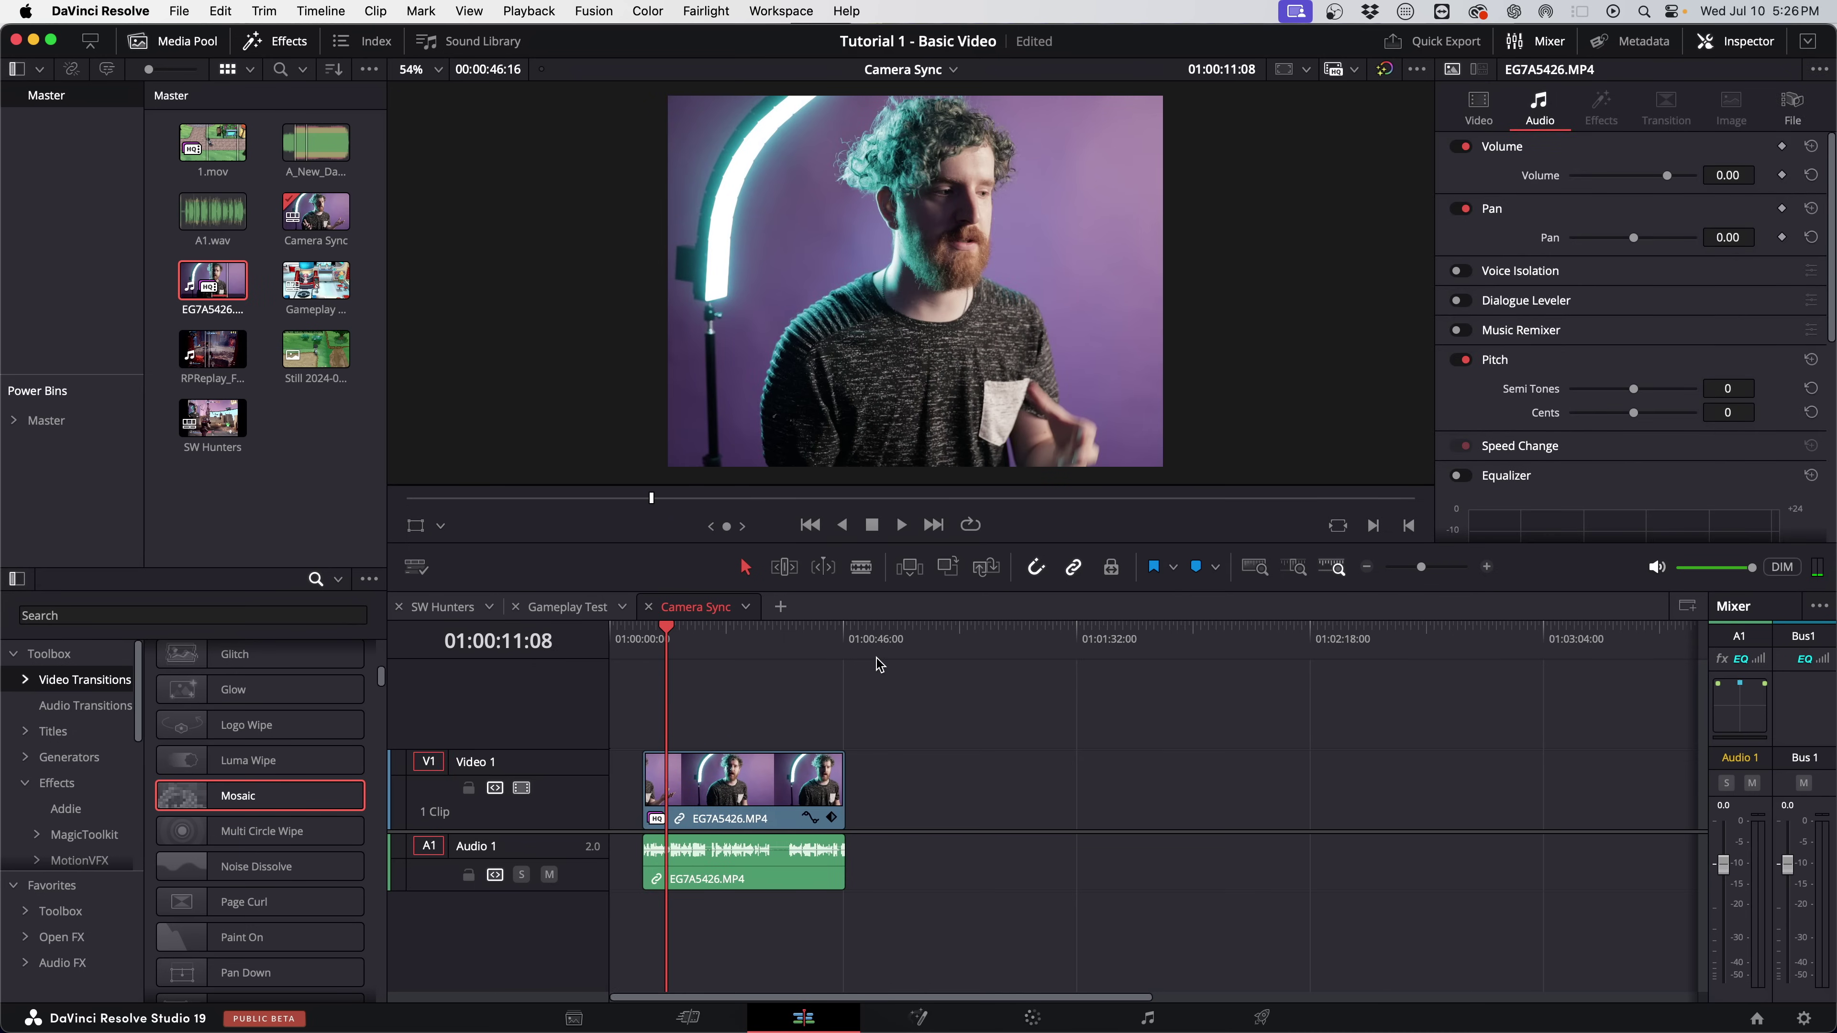
drag(791, 774, 946, 778)
drag(213, 212, 712, 910)
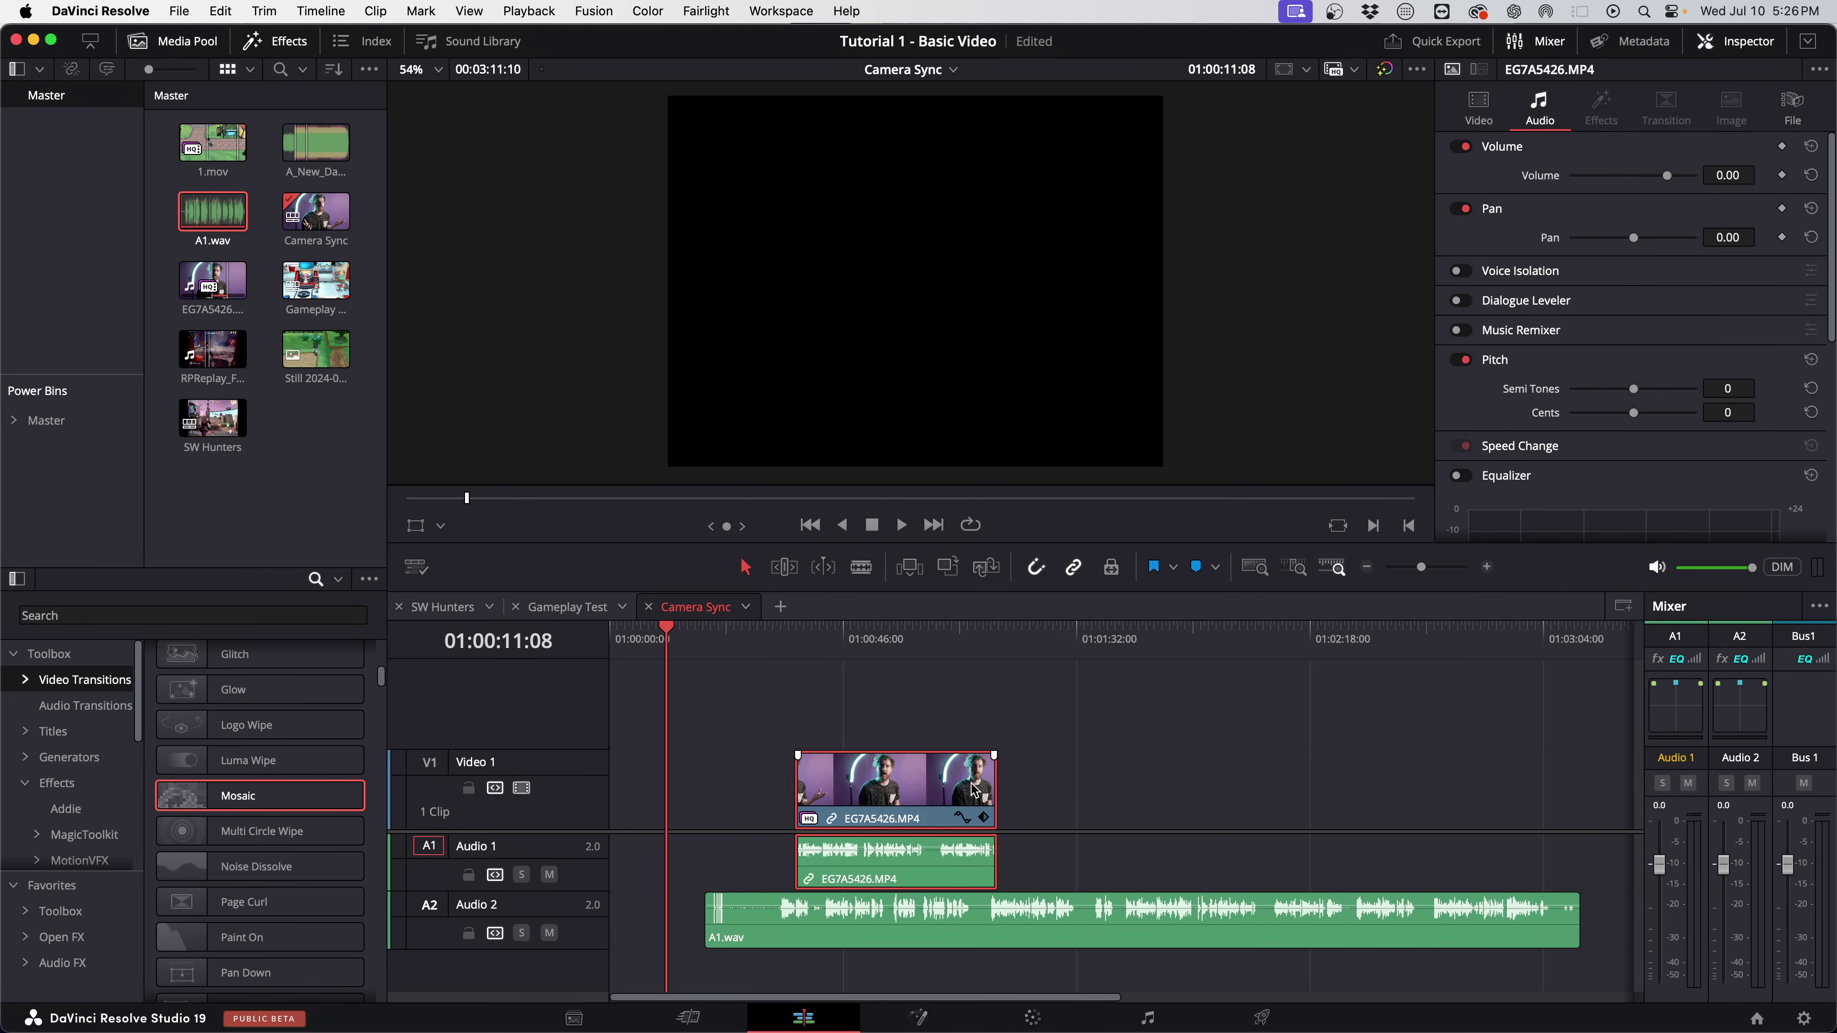
Auto-align the EG7A5426.MP4 and A1.wav timeline clips by waveform, using track number 1.
scroll(1002, 764, down, 3)
drag(922, 749, 709, 948)
right_click(760, 790)
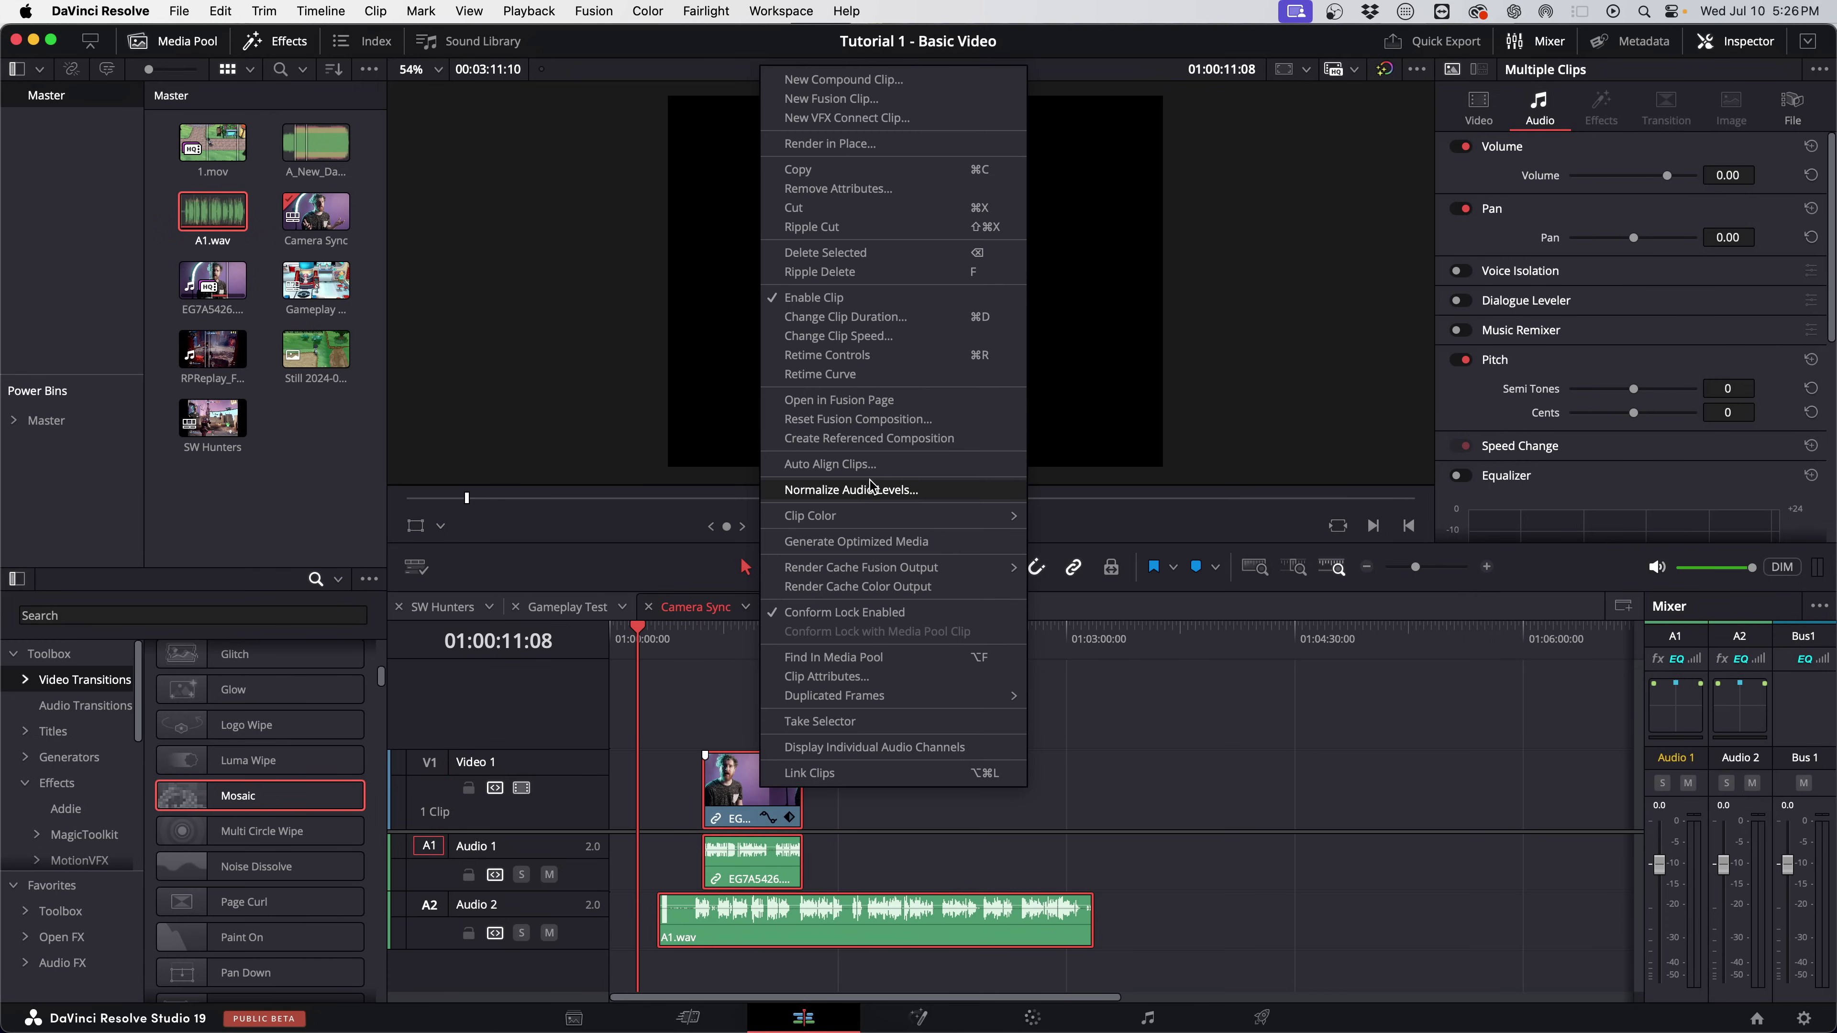
click(872, 465)
click(904, 467)
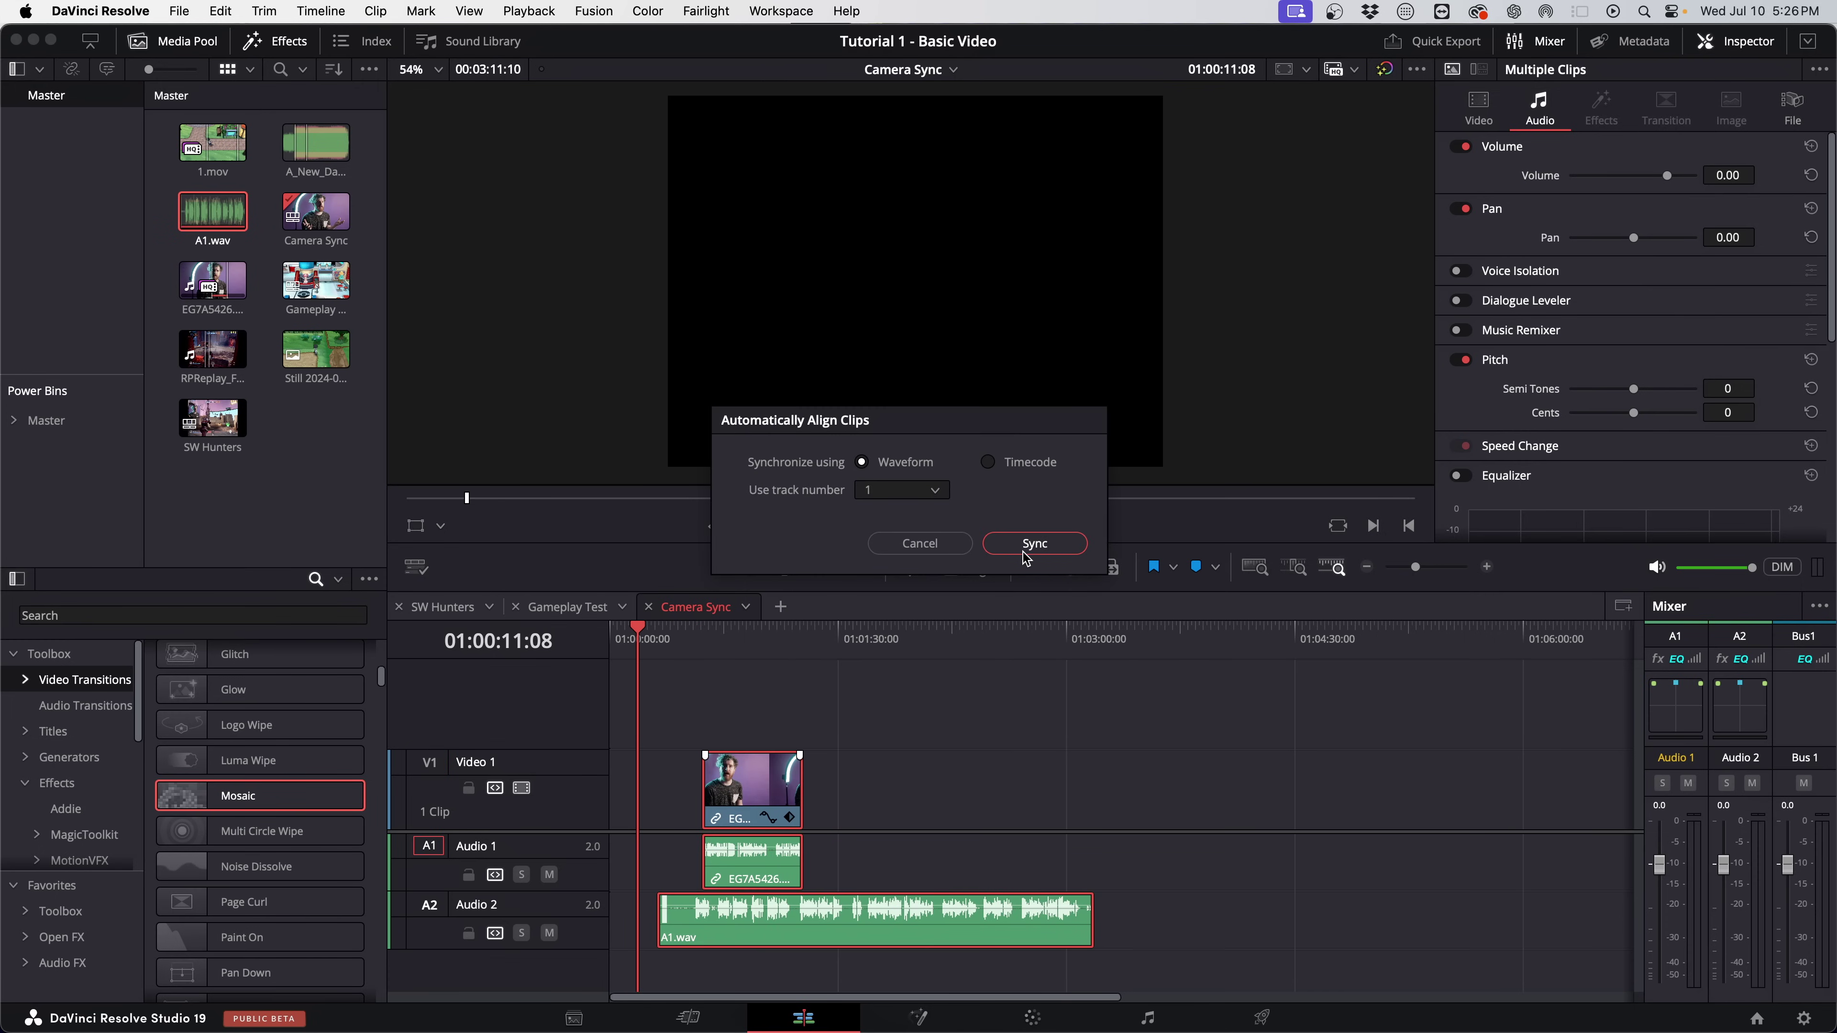
click(1028, 549)
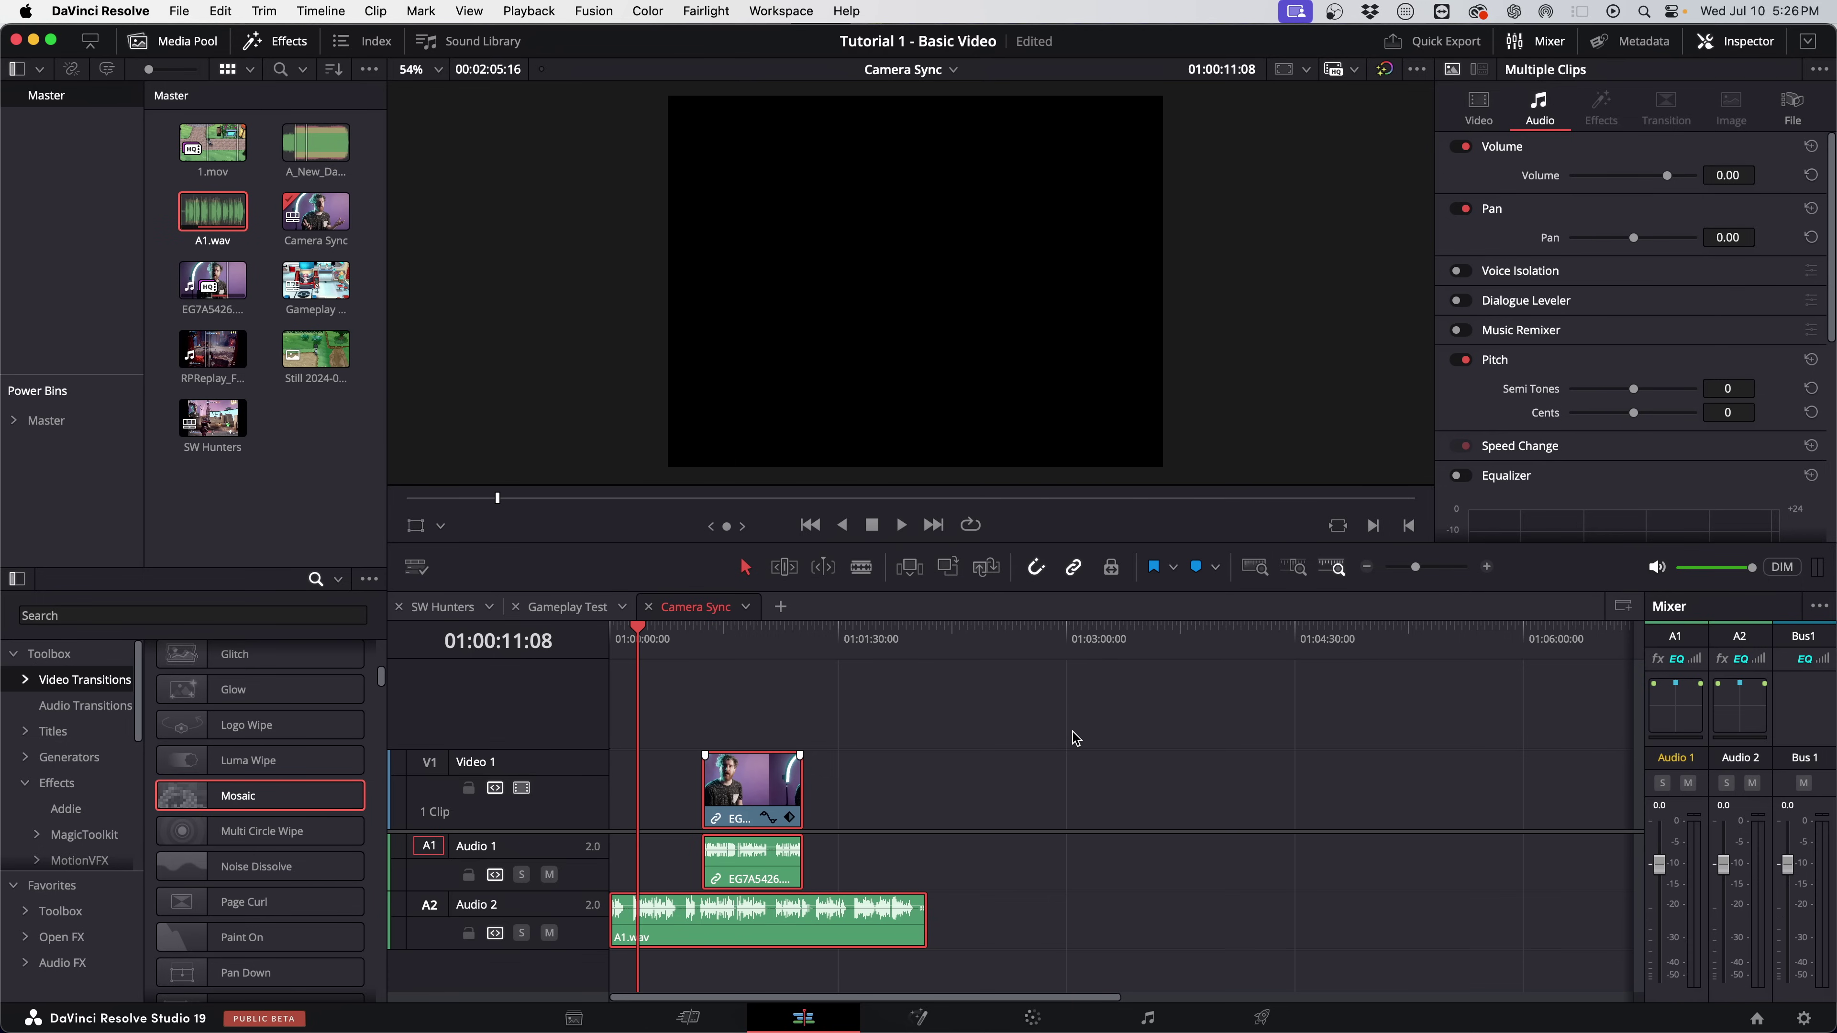
Try to unlink the camera audio from the EG7A5426.MP4 video clip on the timeline.
click(765, 674)
key(super+equal)
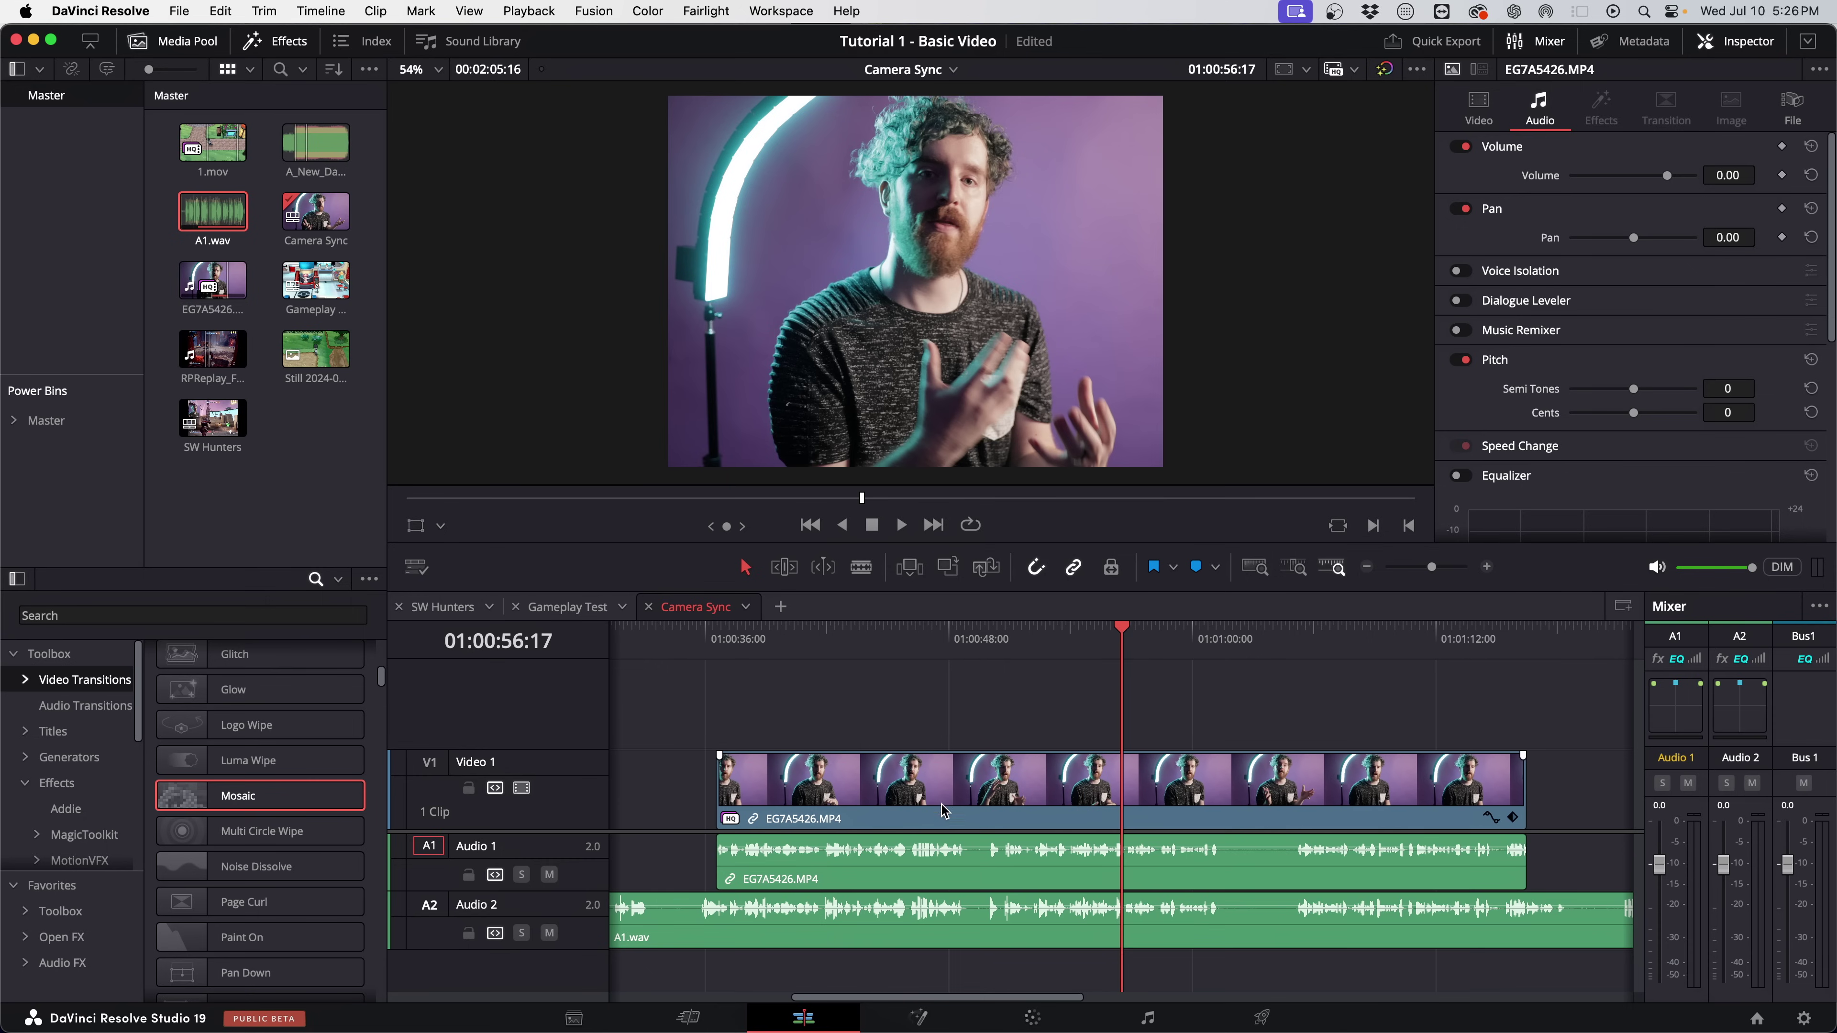
right_click(903, 792)
click(903, 851)
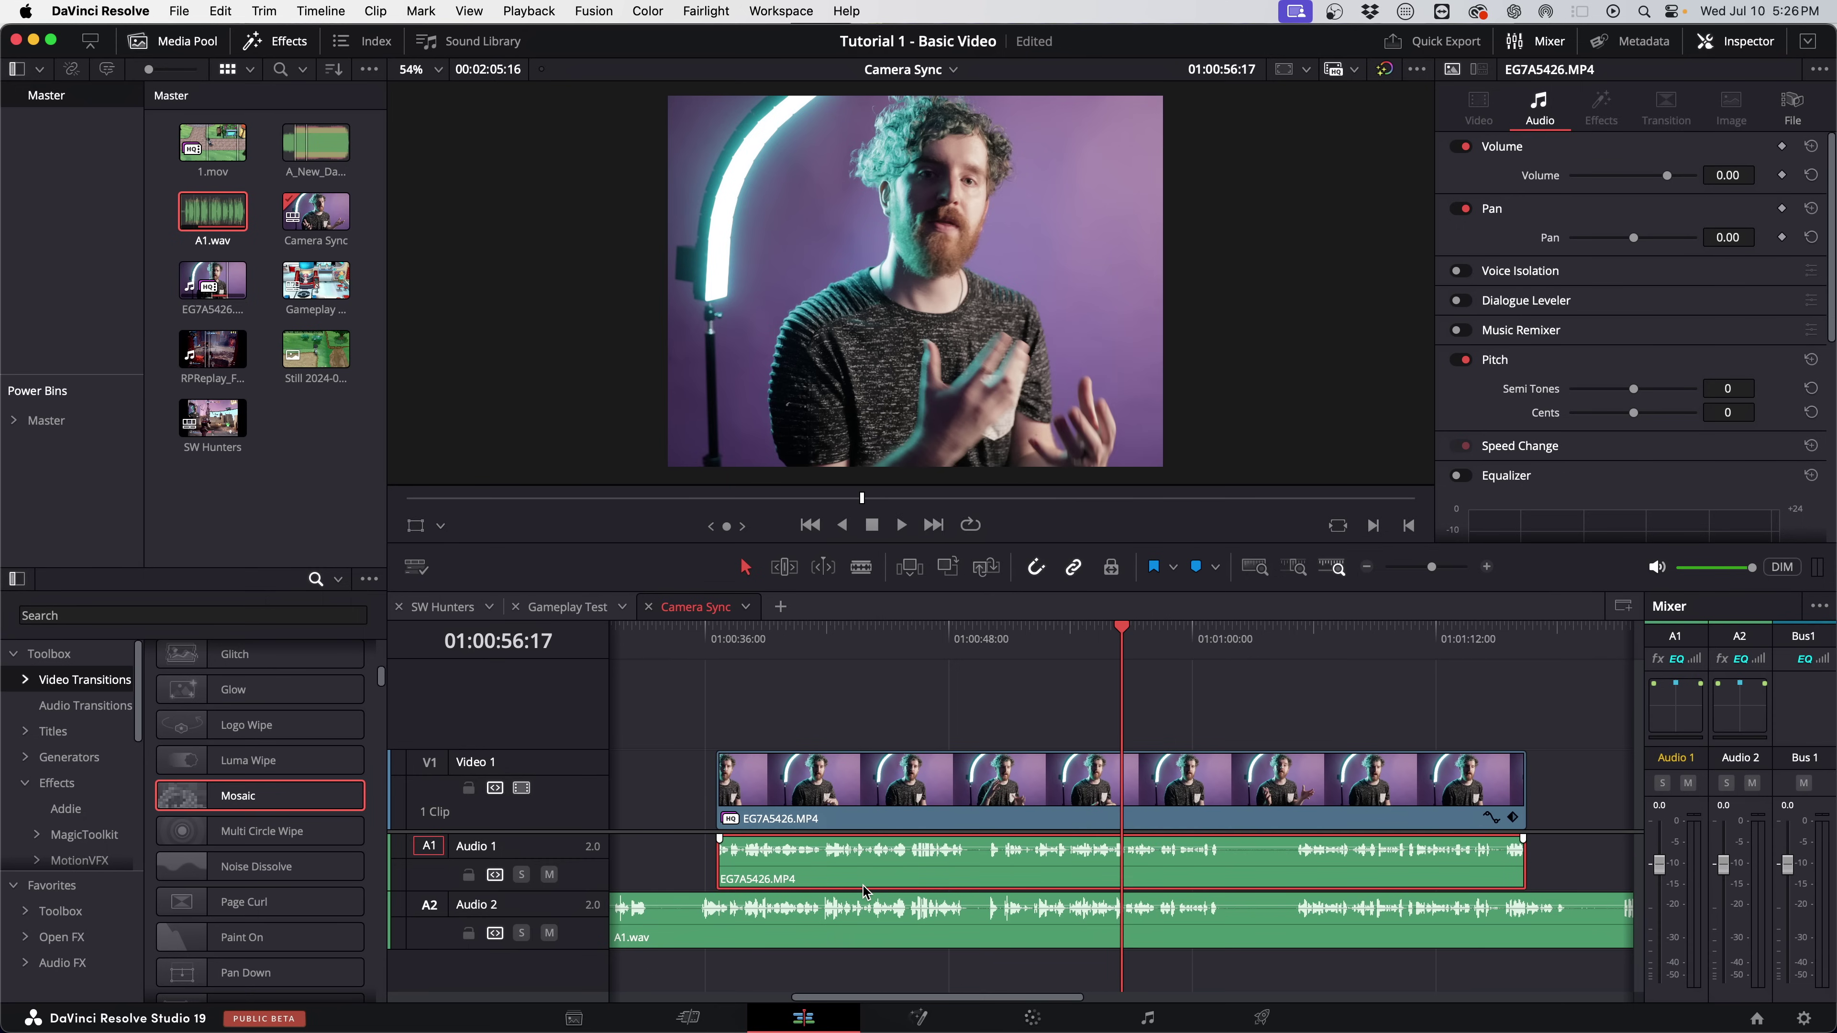
click(807, 665)
click(863, 883)
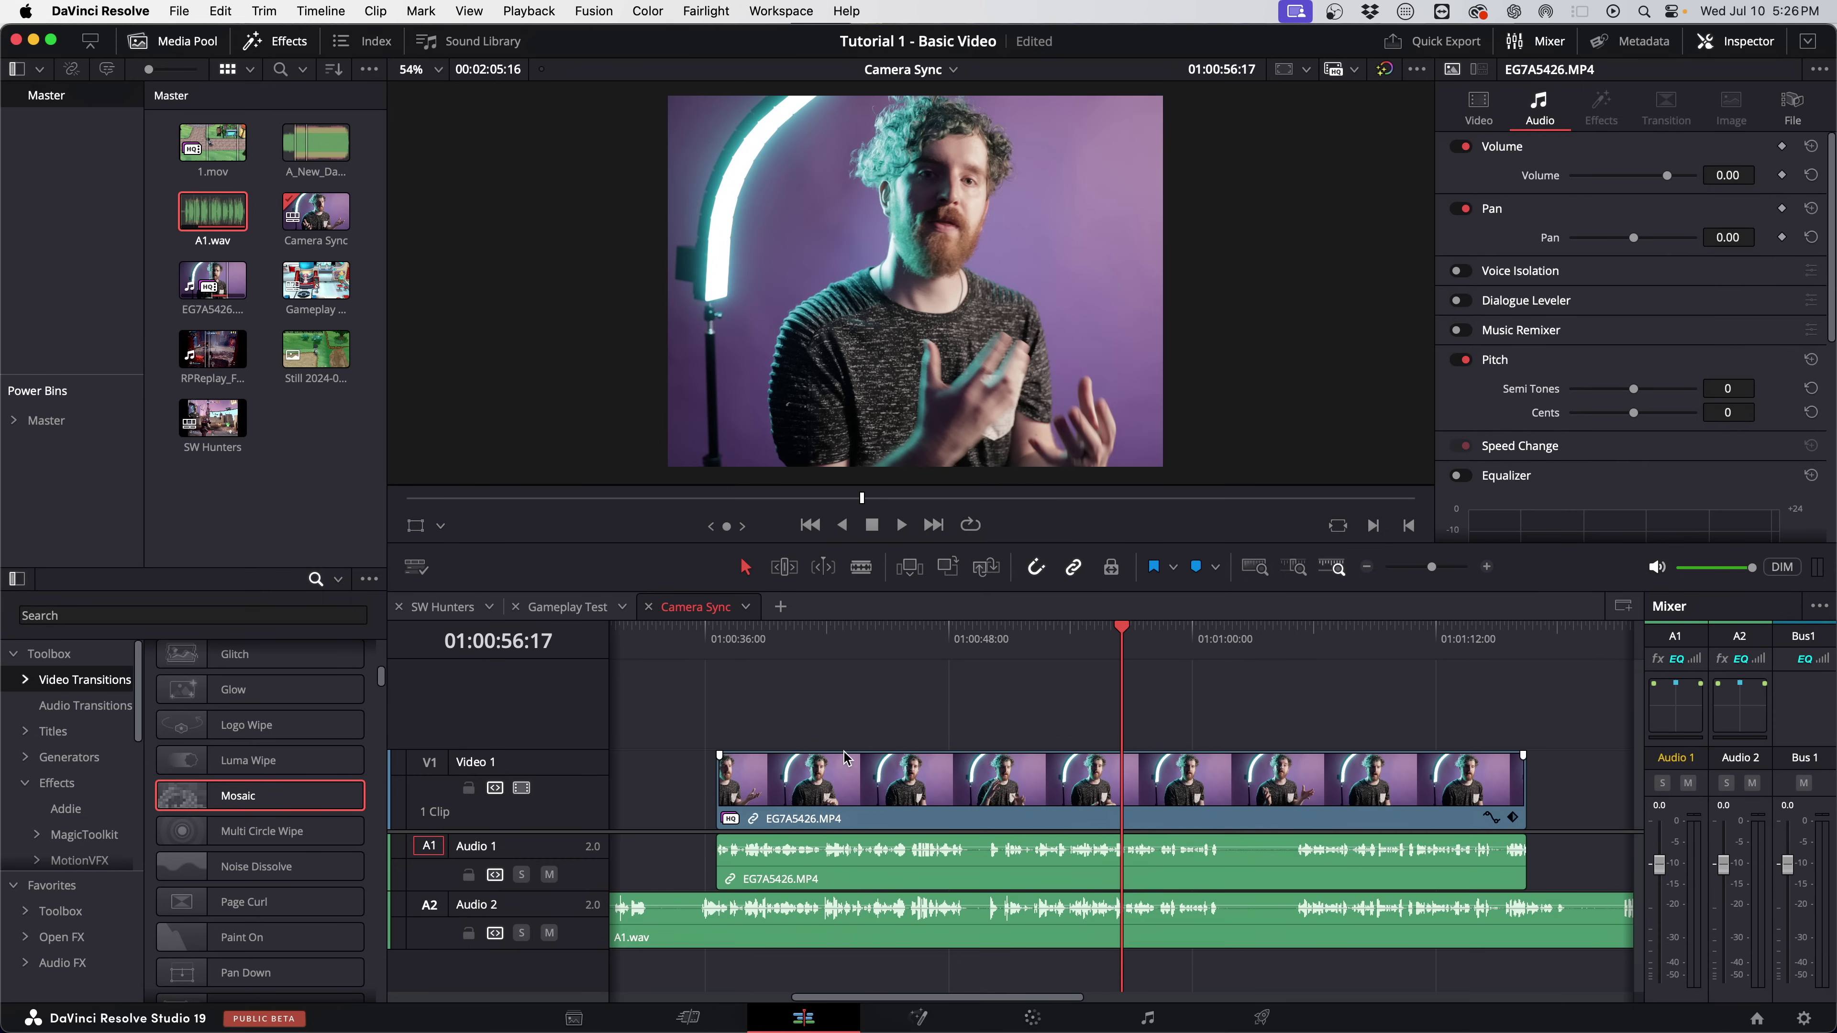
Mute the Audio 1 track containing the camera's own sound.
click(572, 877)
click(570, 904)
click(549, 874)
Link the EG7A5426.MP4 video and audio with the A1.wav recording on the timeline.
click(767, 792)
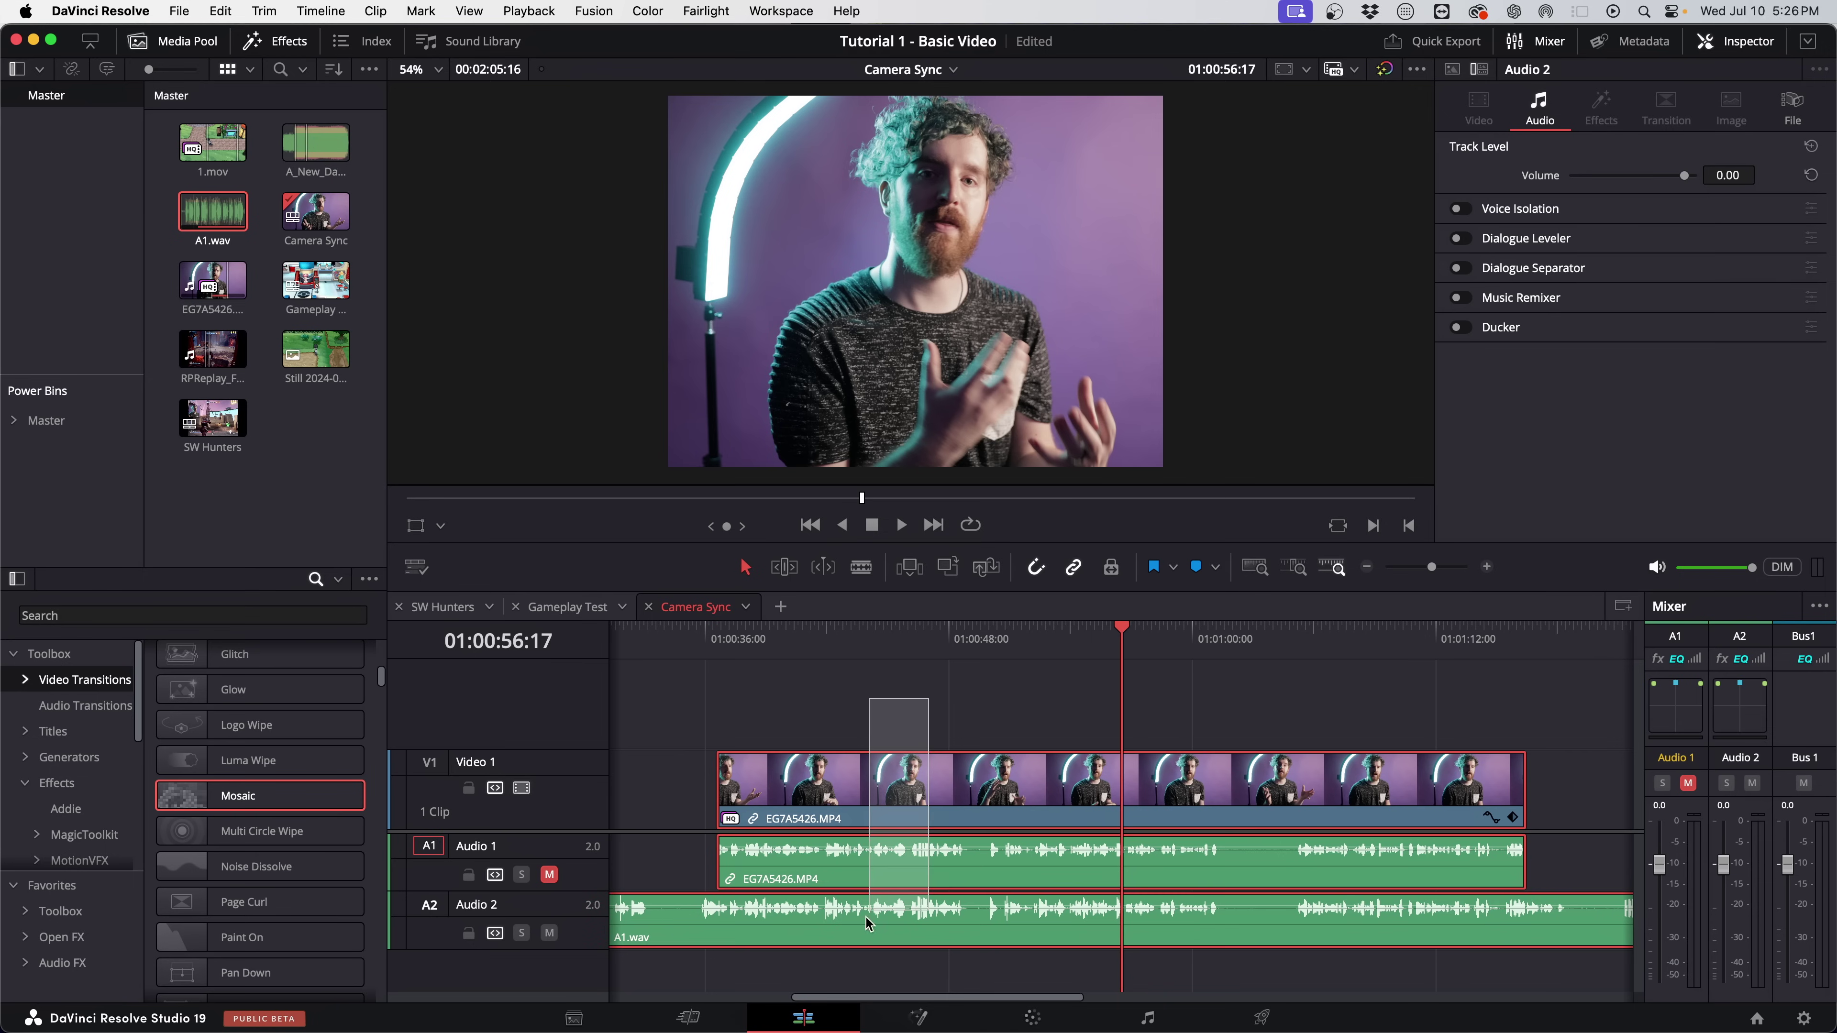
super+click(868, 911)
right_click(866, 910)
click(900, 916)
Move the linked camera and A1.wav clips together about 10 seconds later on the timeline.
key(super+minus)
drag(1088, 789, 1131, 788)
key(super+minus)
drag(941, 778, 992, 705)
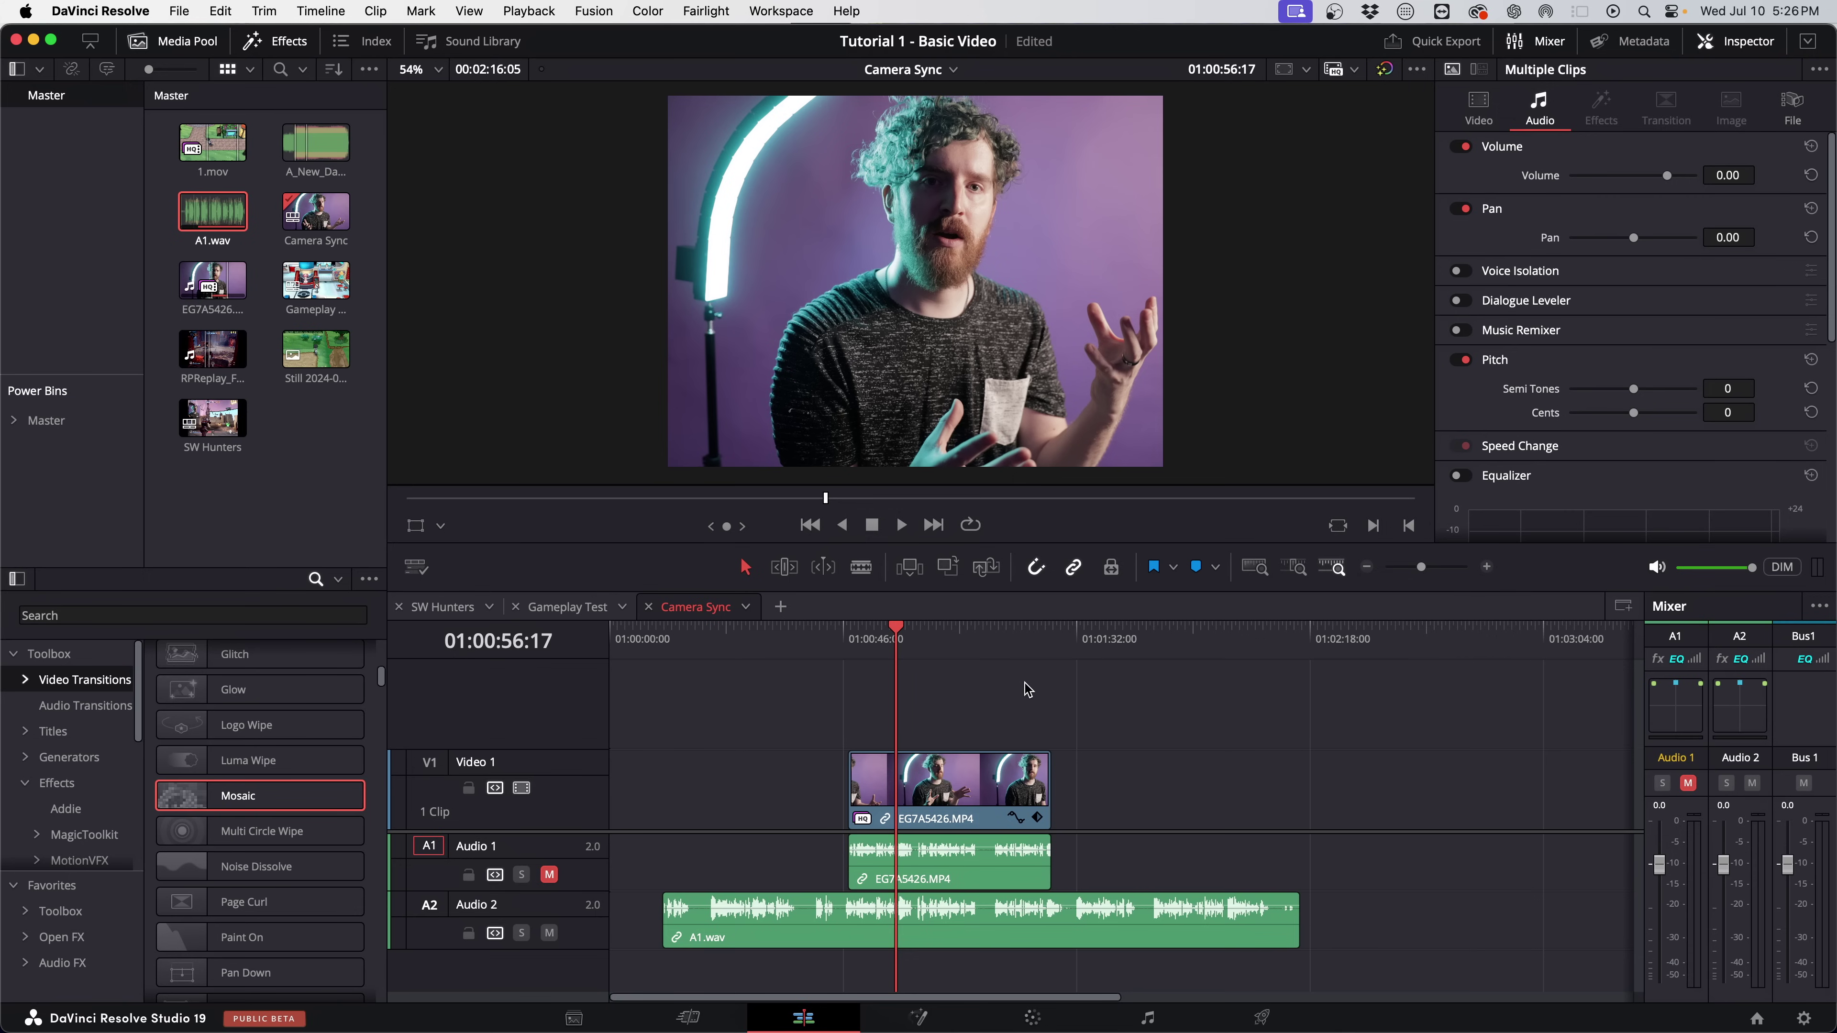